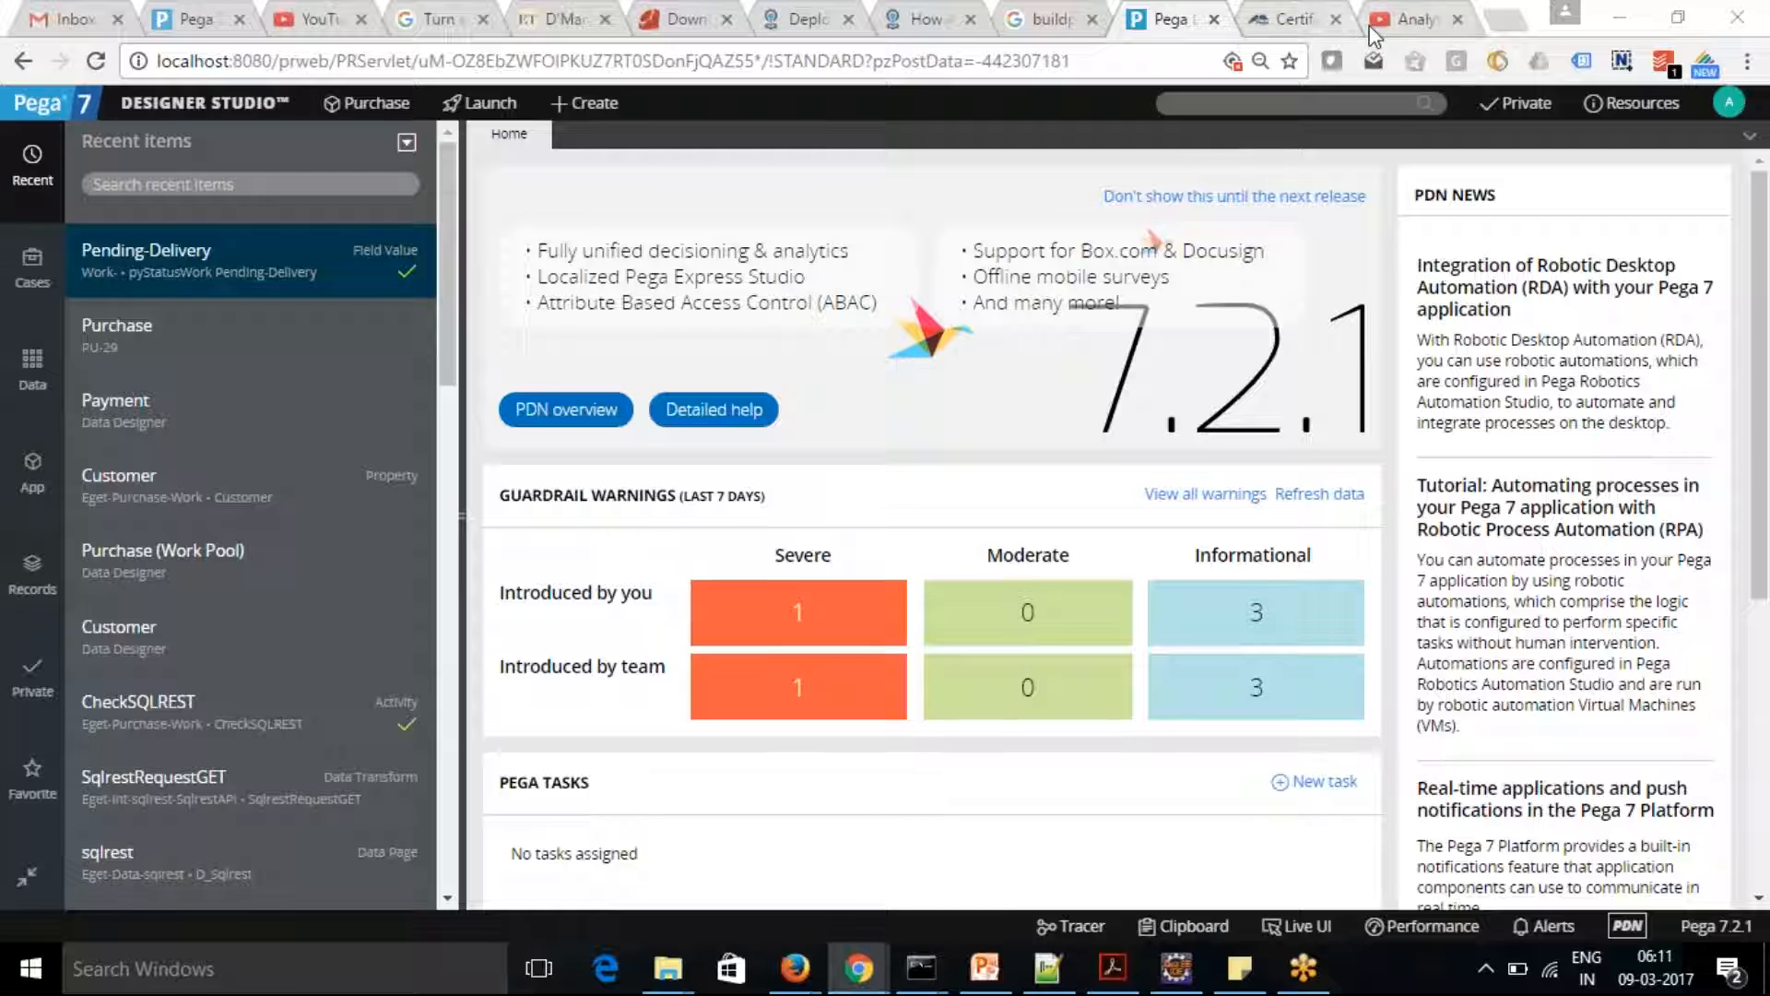
# Open the Google home page in a new browser tab
pyautogui.click(1505, 20)
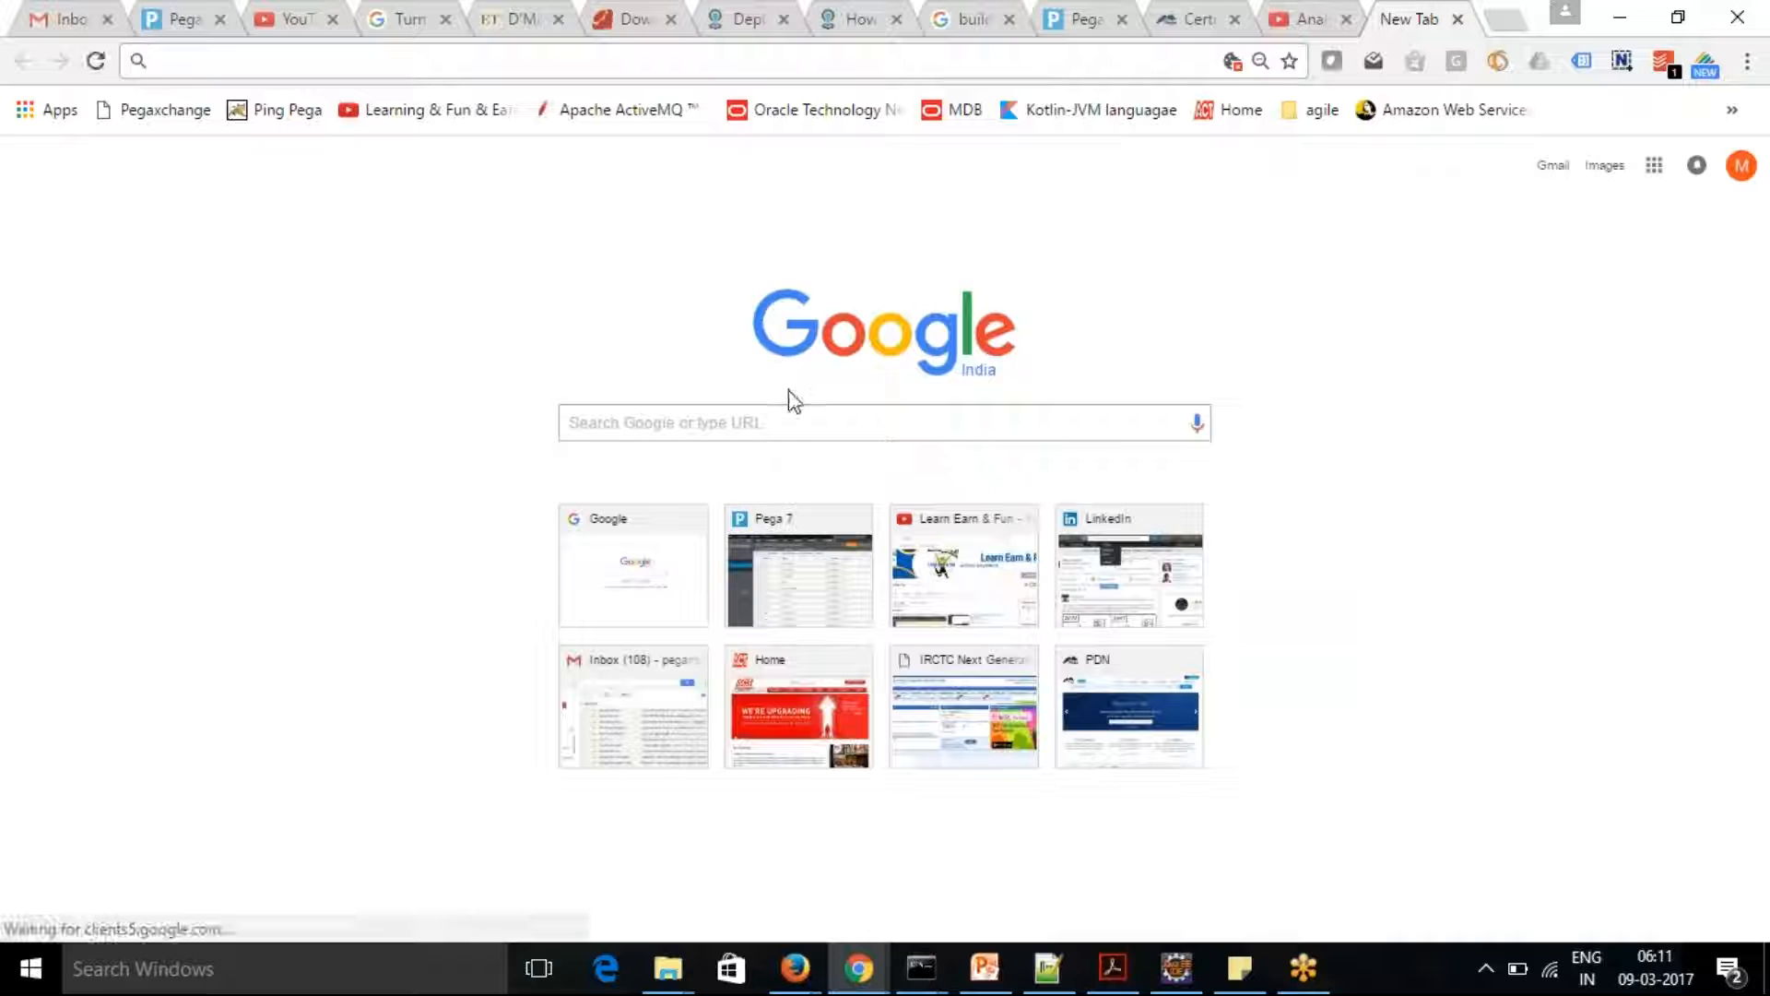
pyautogui.click(788, 412)
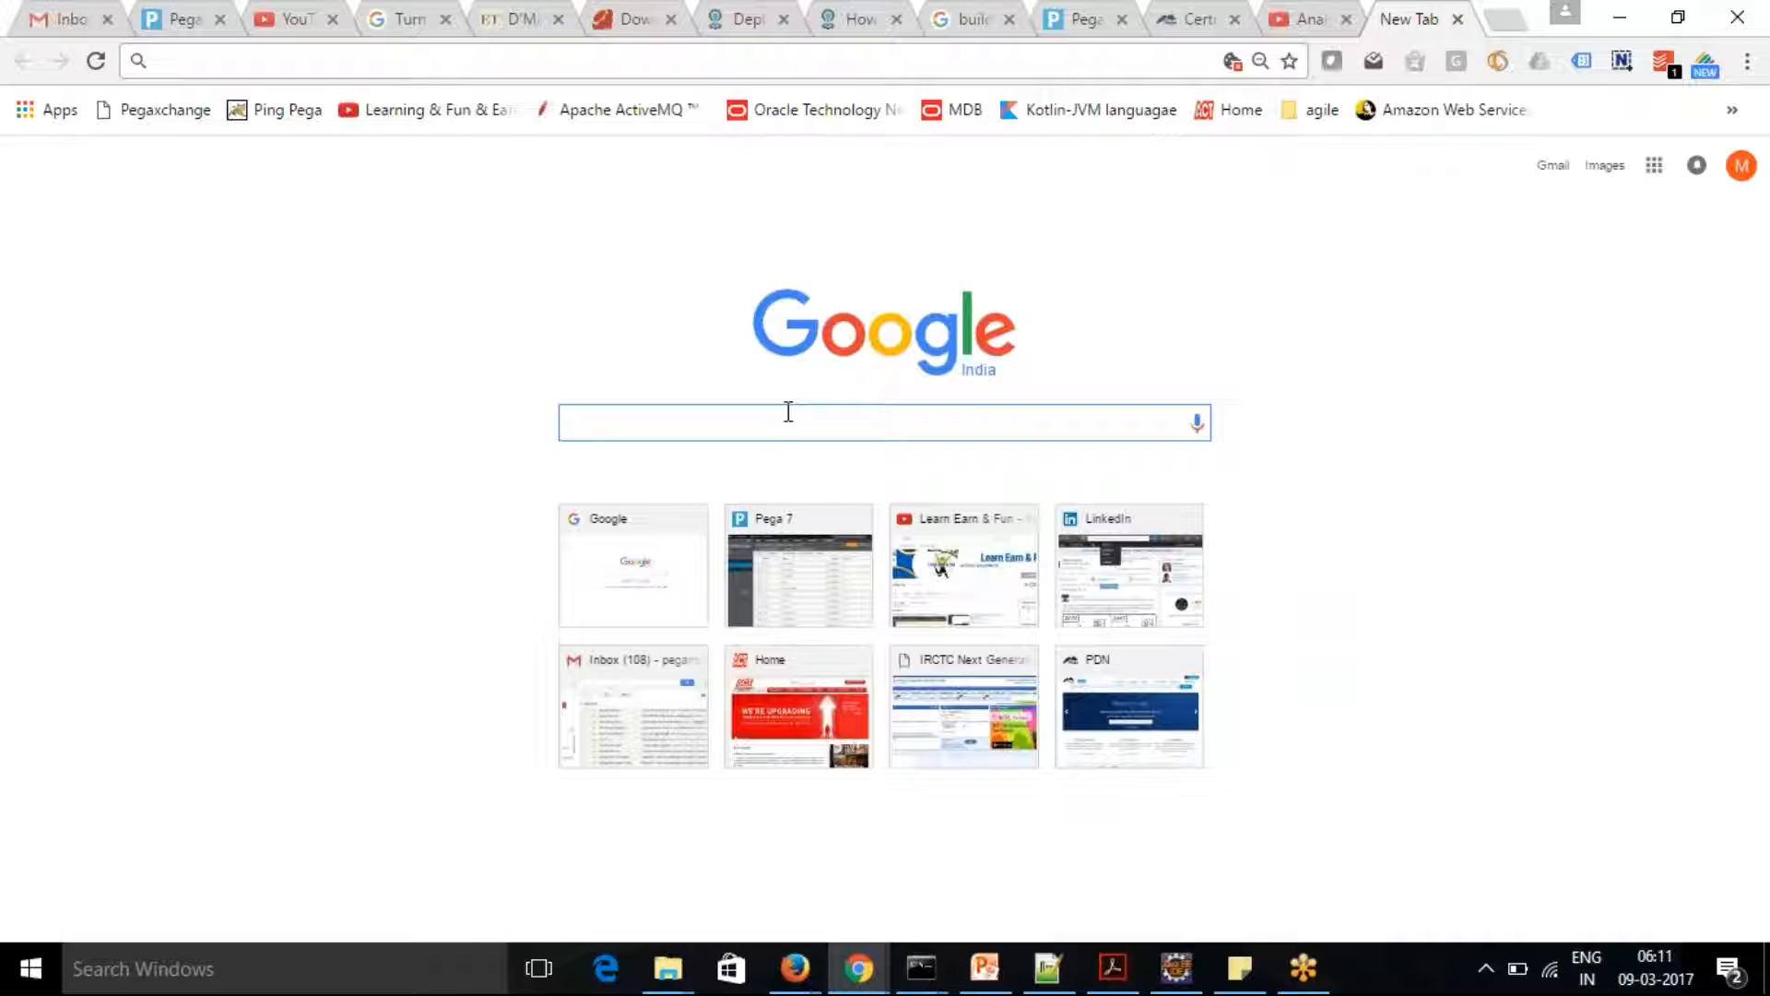
pyautogui.write('conne')
pyautogui.press('BackSpace')
pyautogui.press('BackSpace')
pyautogui.press('BackSpace')
pyautogui.press('BackSpace')
pyautogui.press('BackSpace')
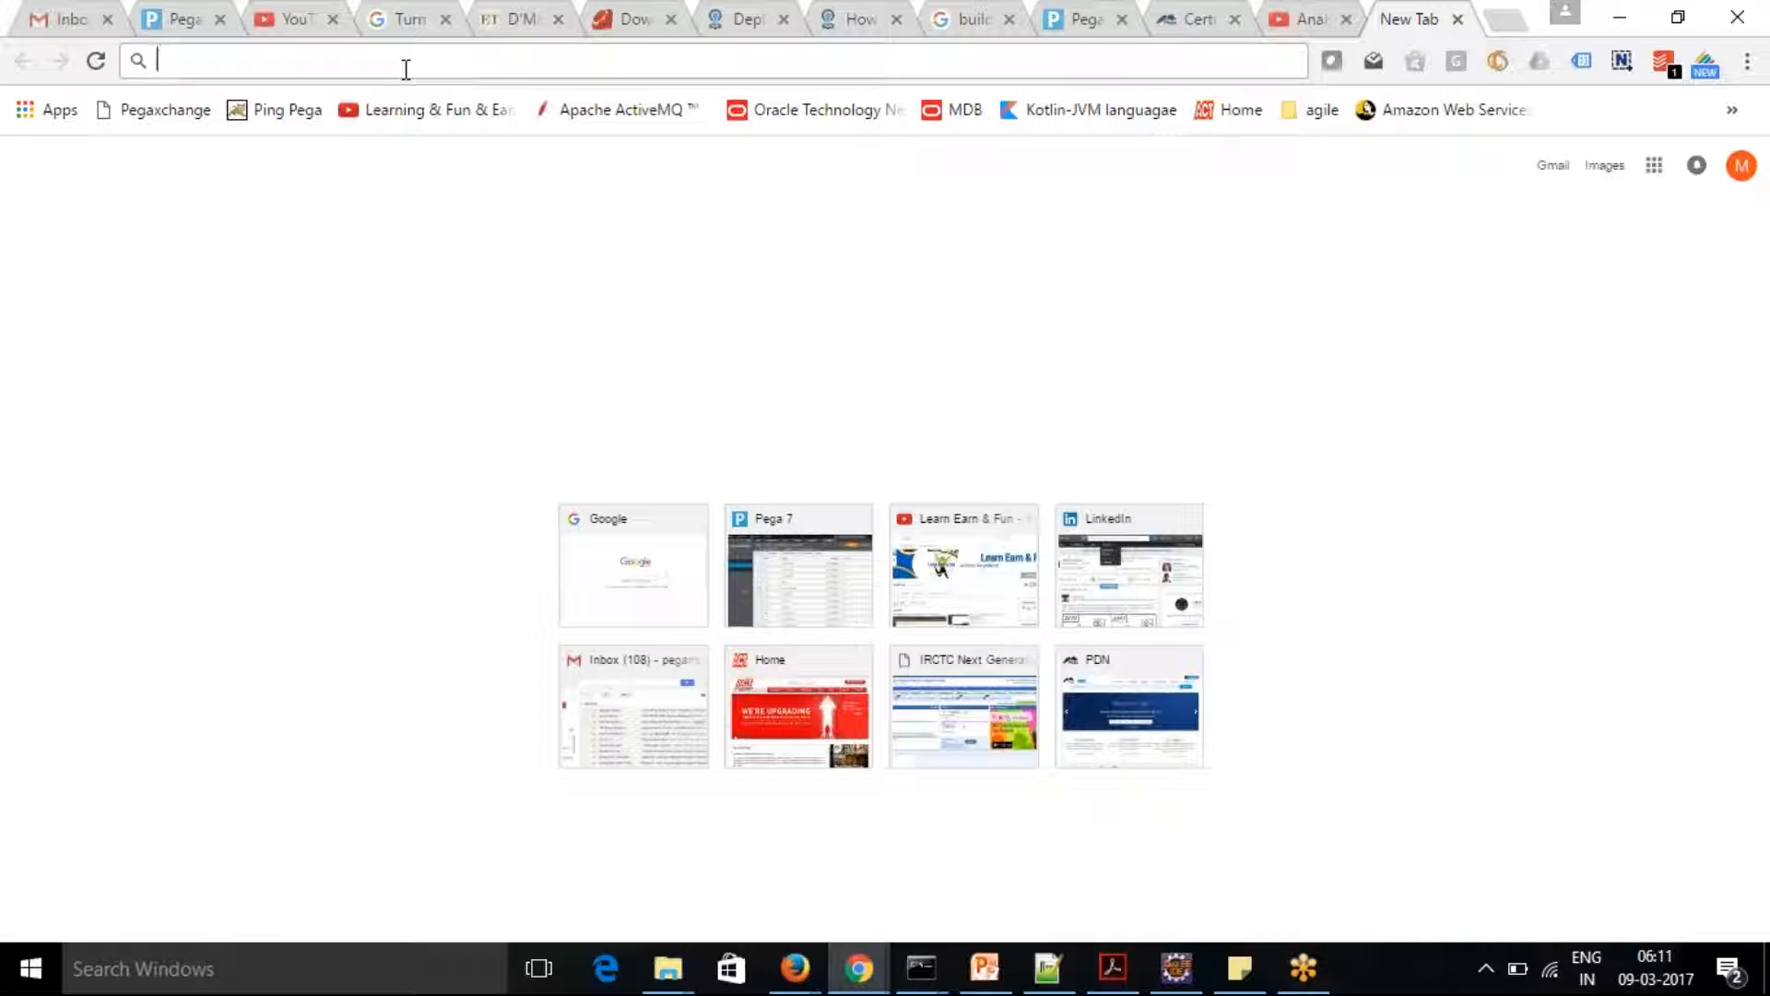
pyautogui.write('google.co.in')
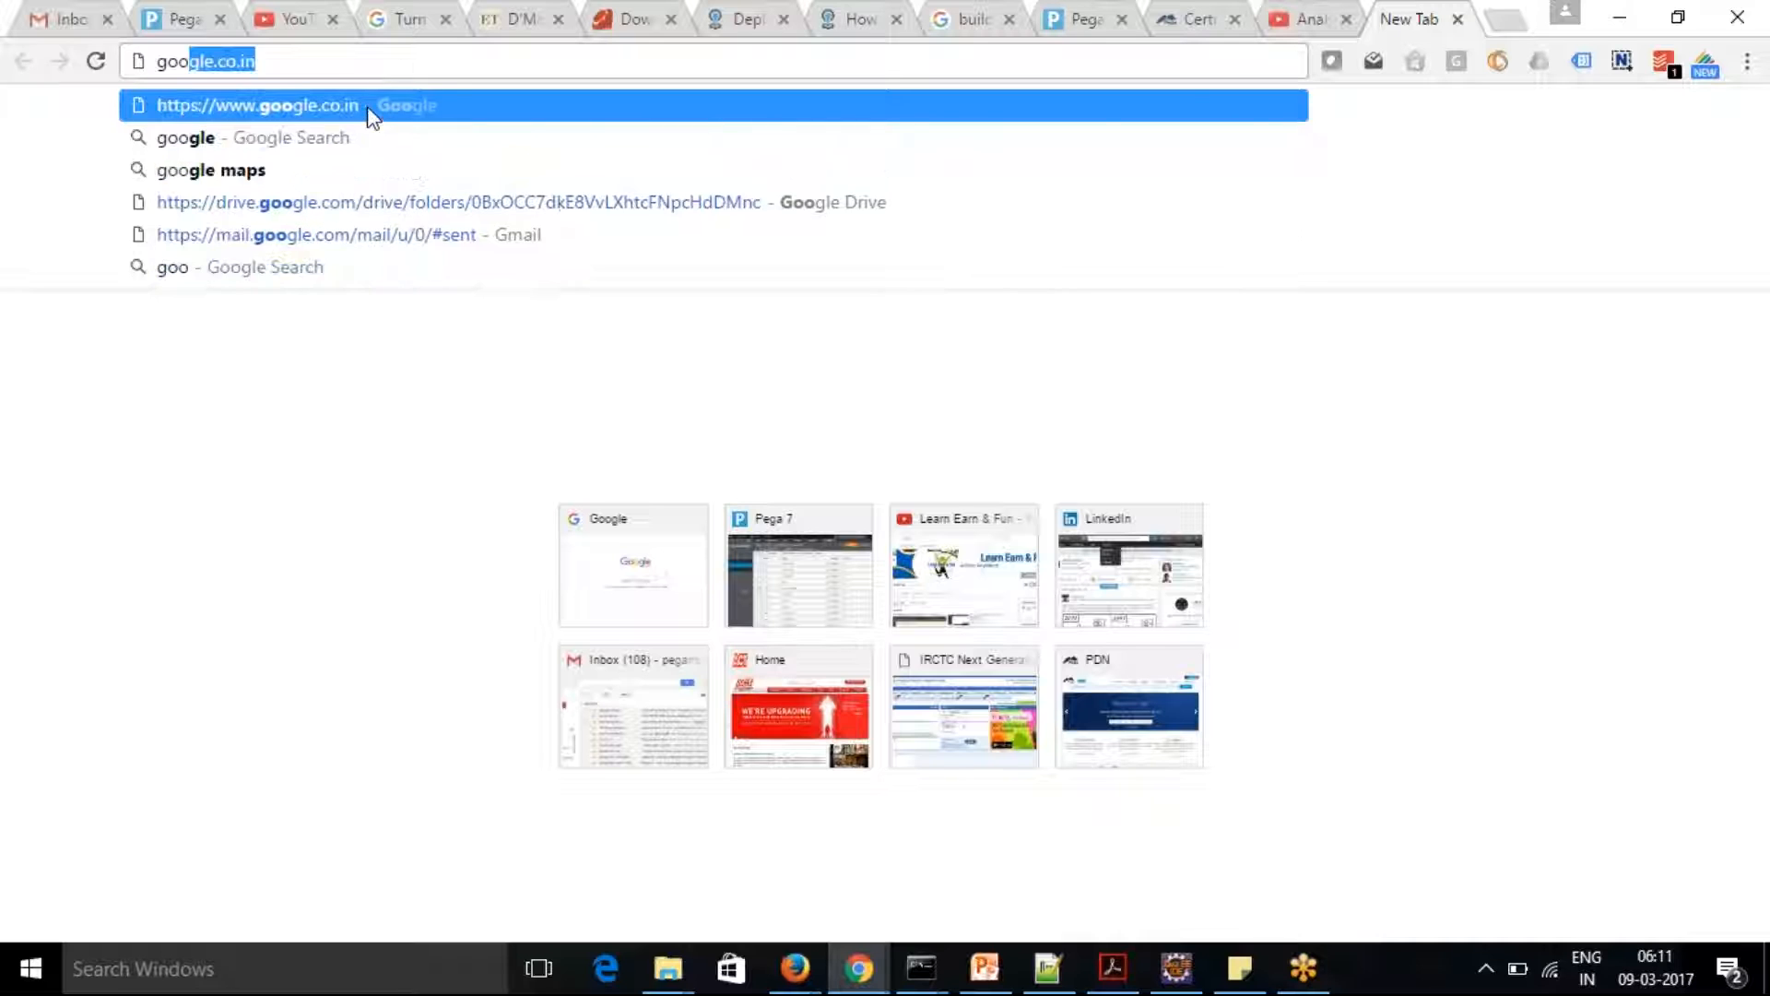
pyautogui.click(371, 113)
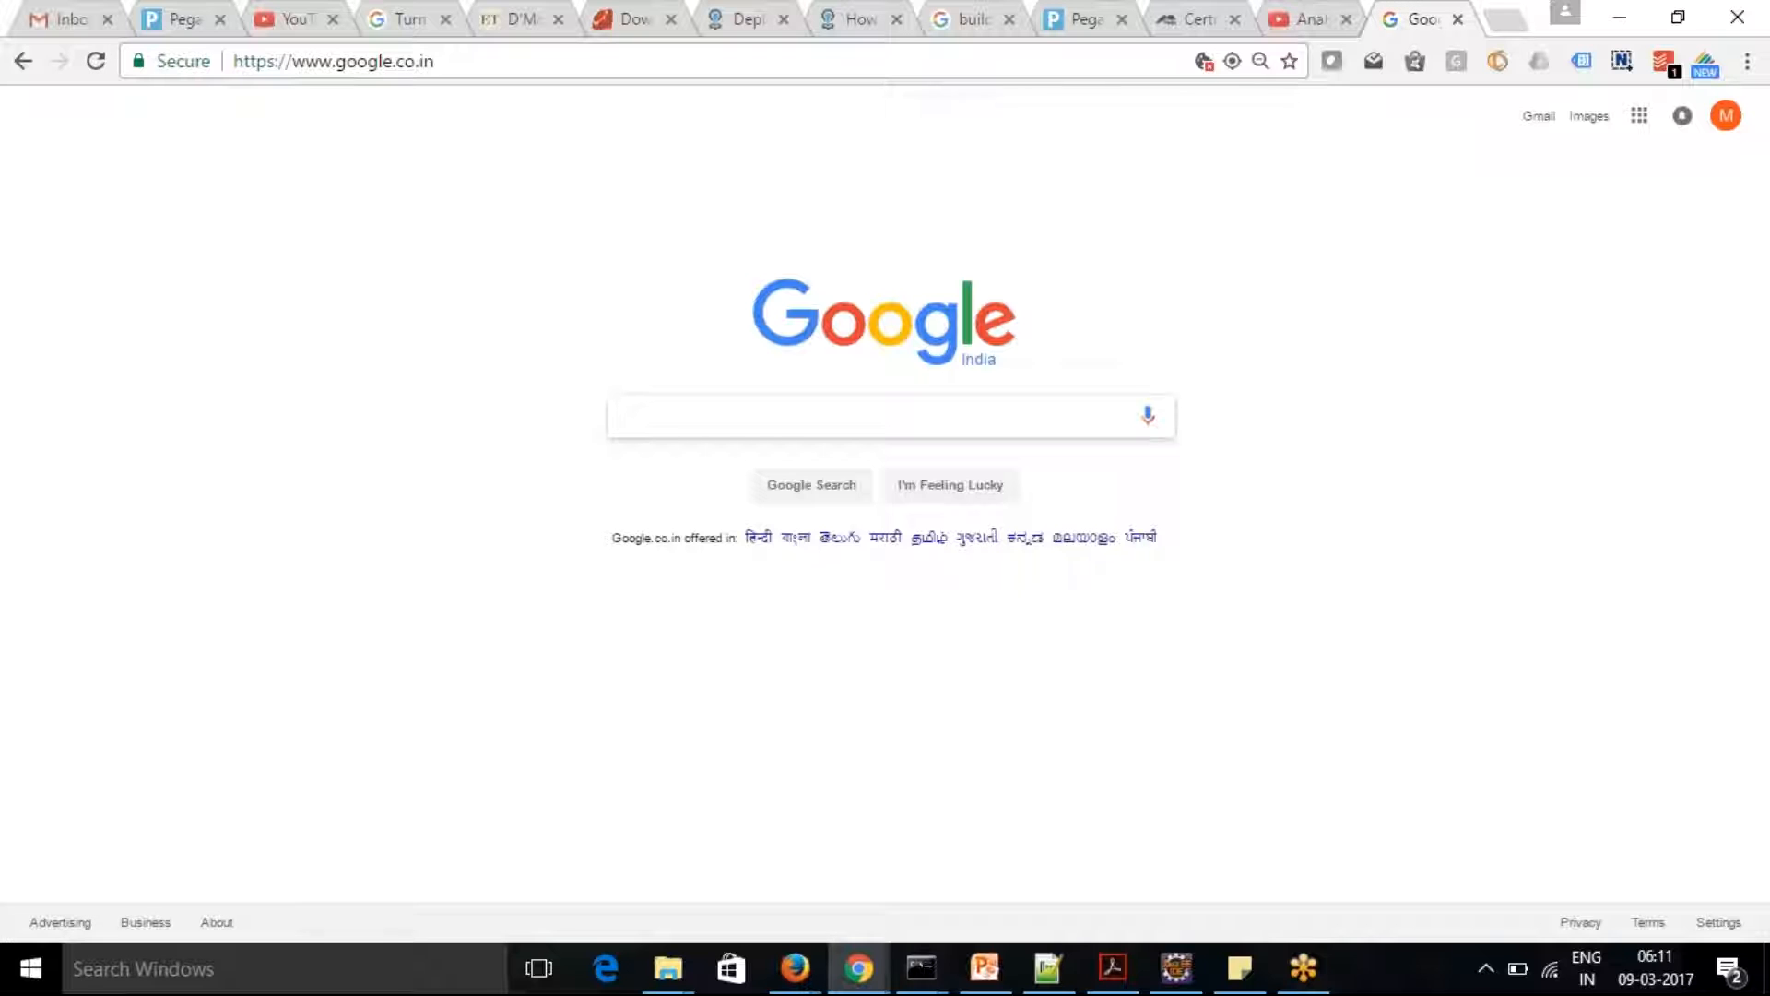
# Search Google for "global weather wsdl"
pyautogui.write('w')
pyautogui.press('BackSpace')
pyautogui.write('g')
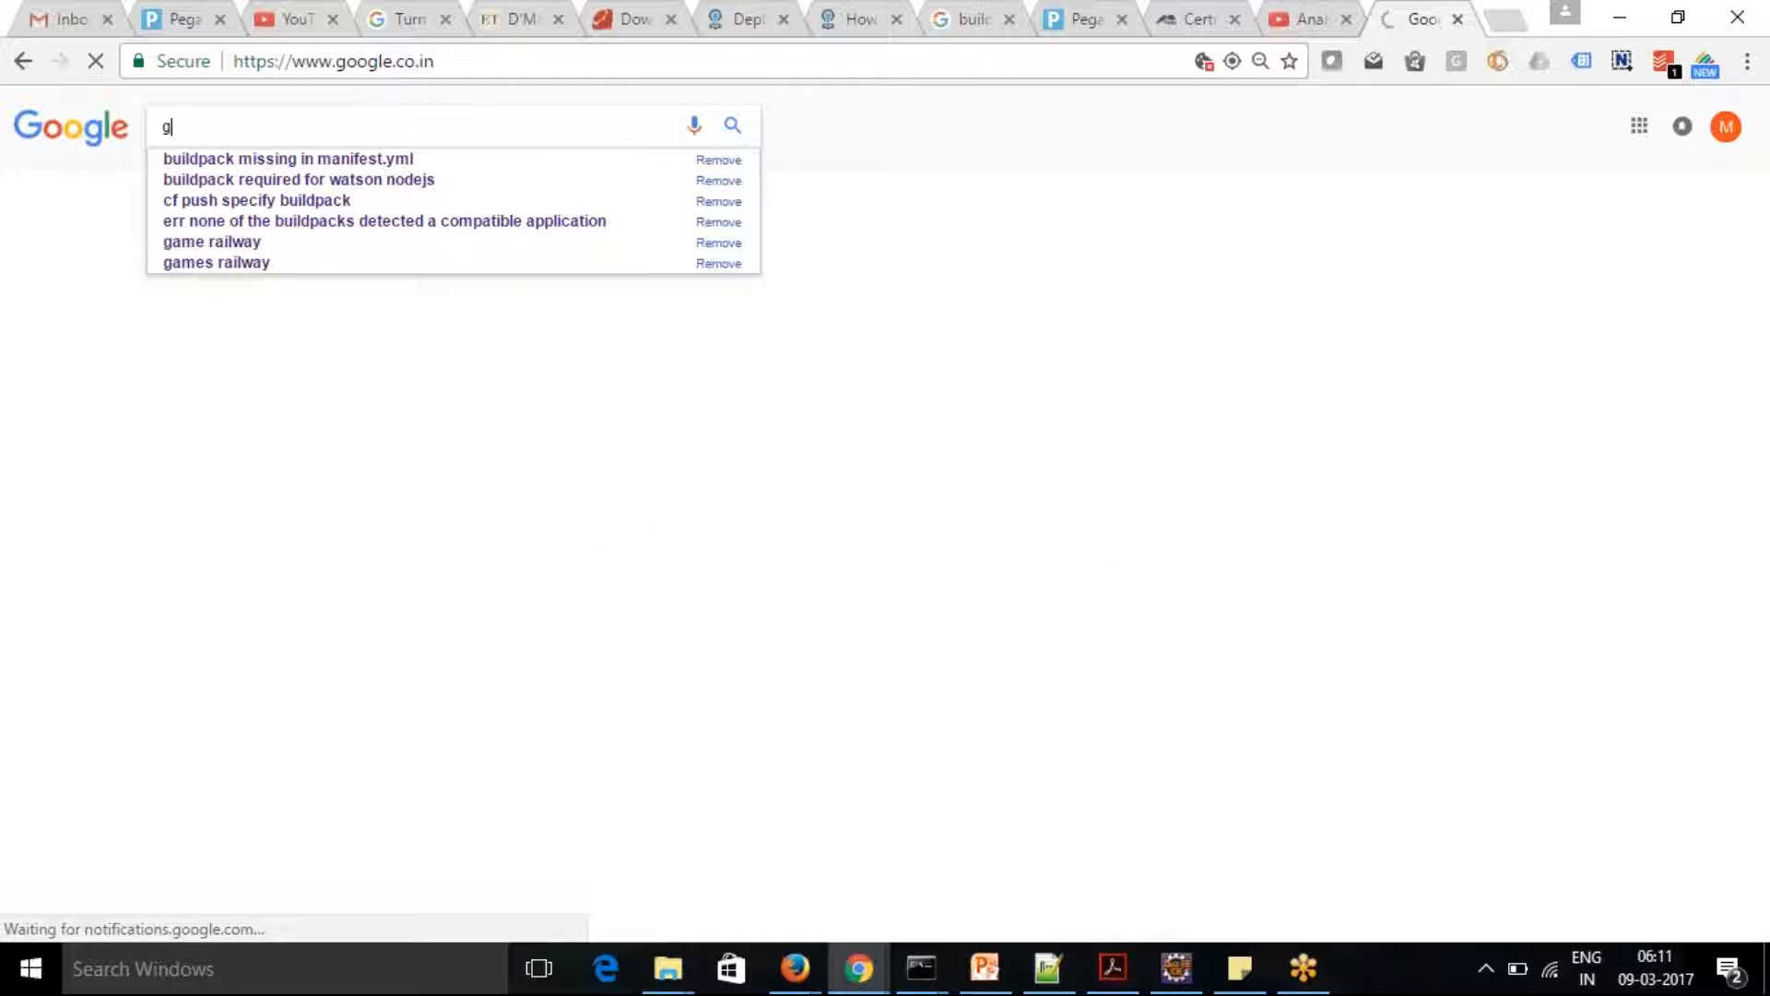
pyautogui.write('lobal wea')
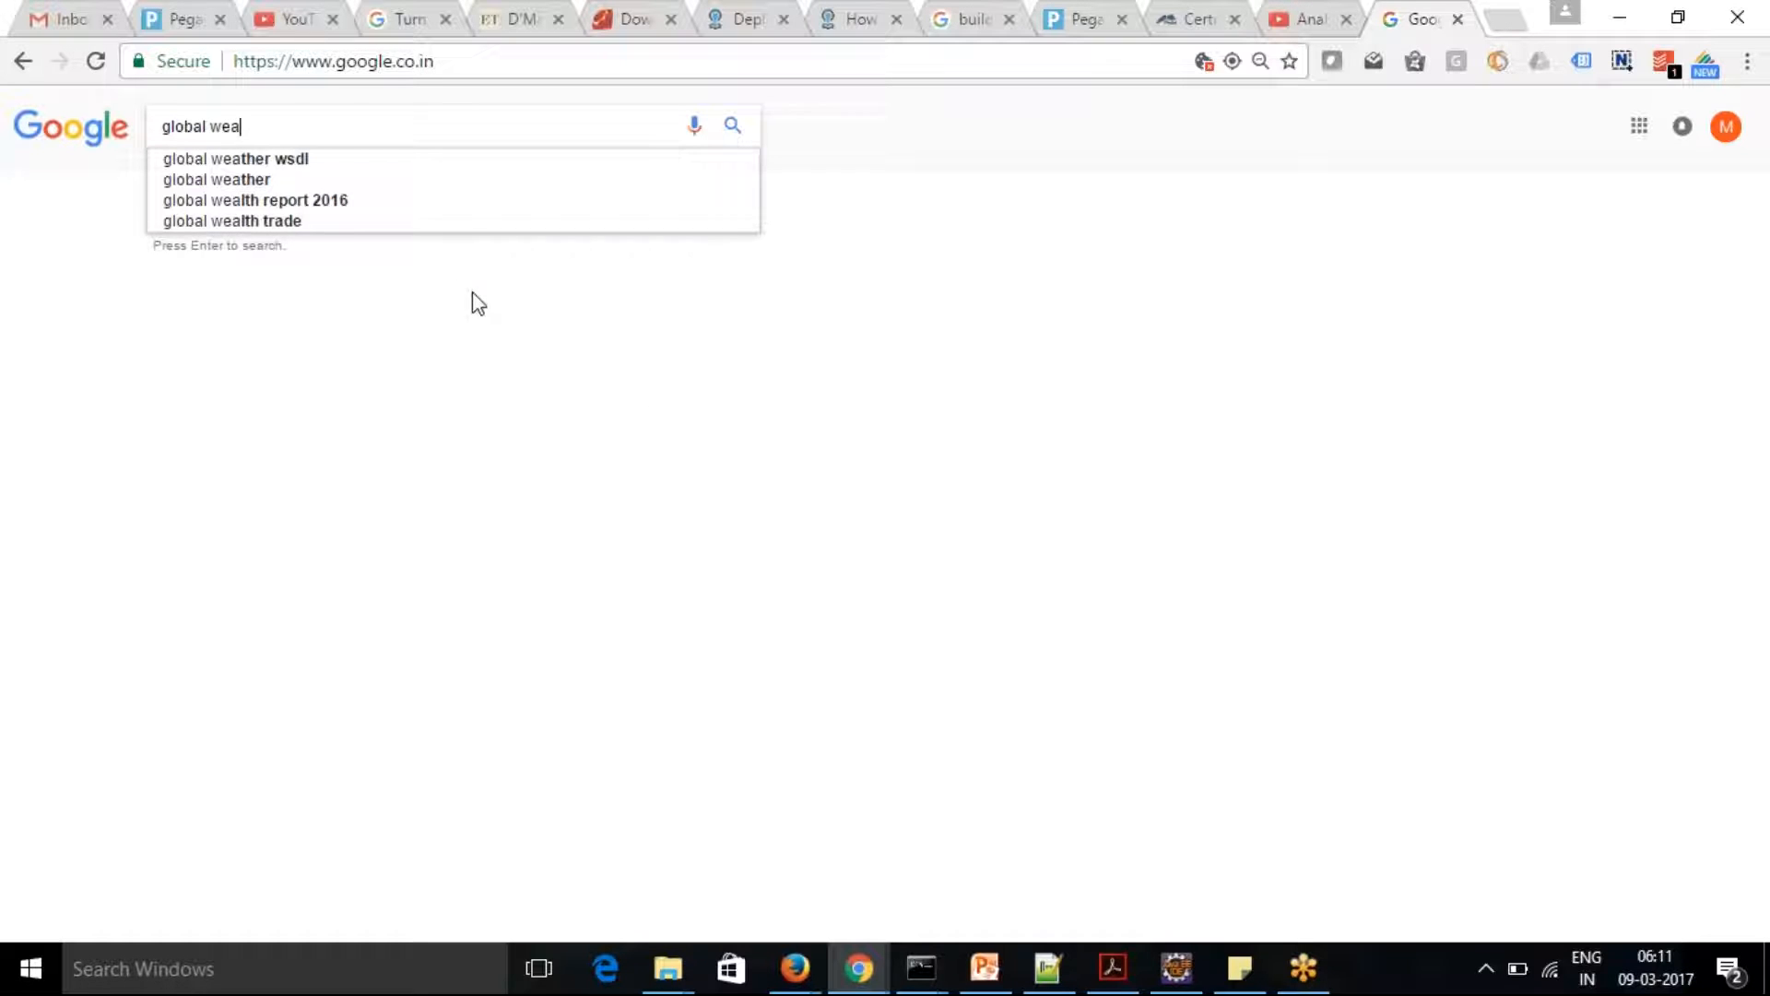
pyautogui.click(374, 164)
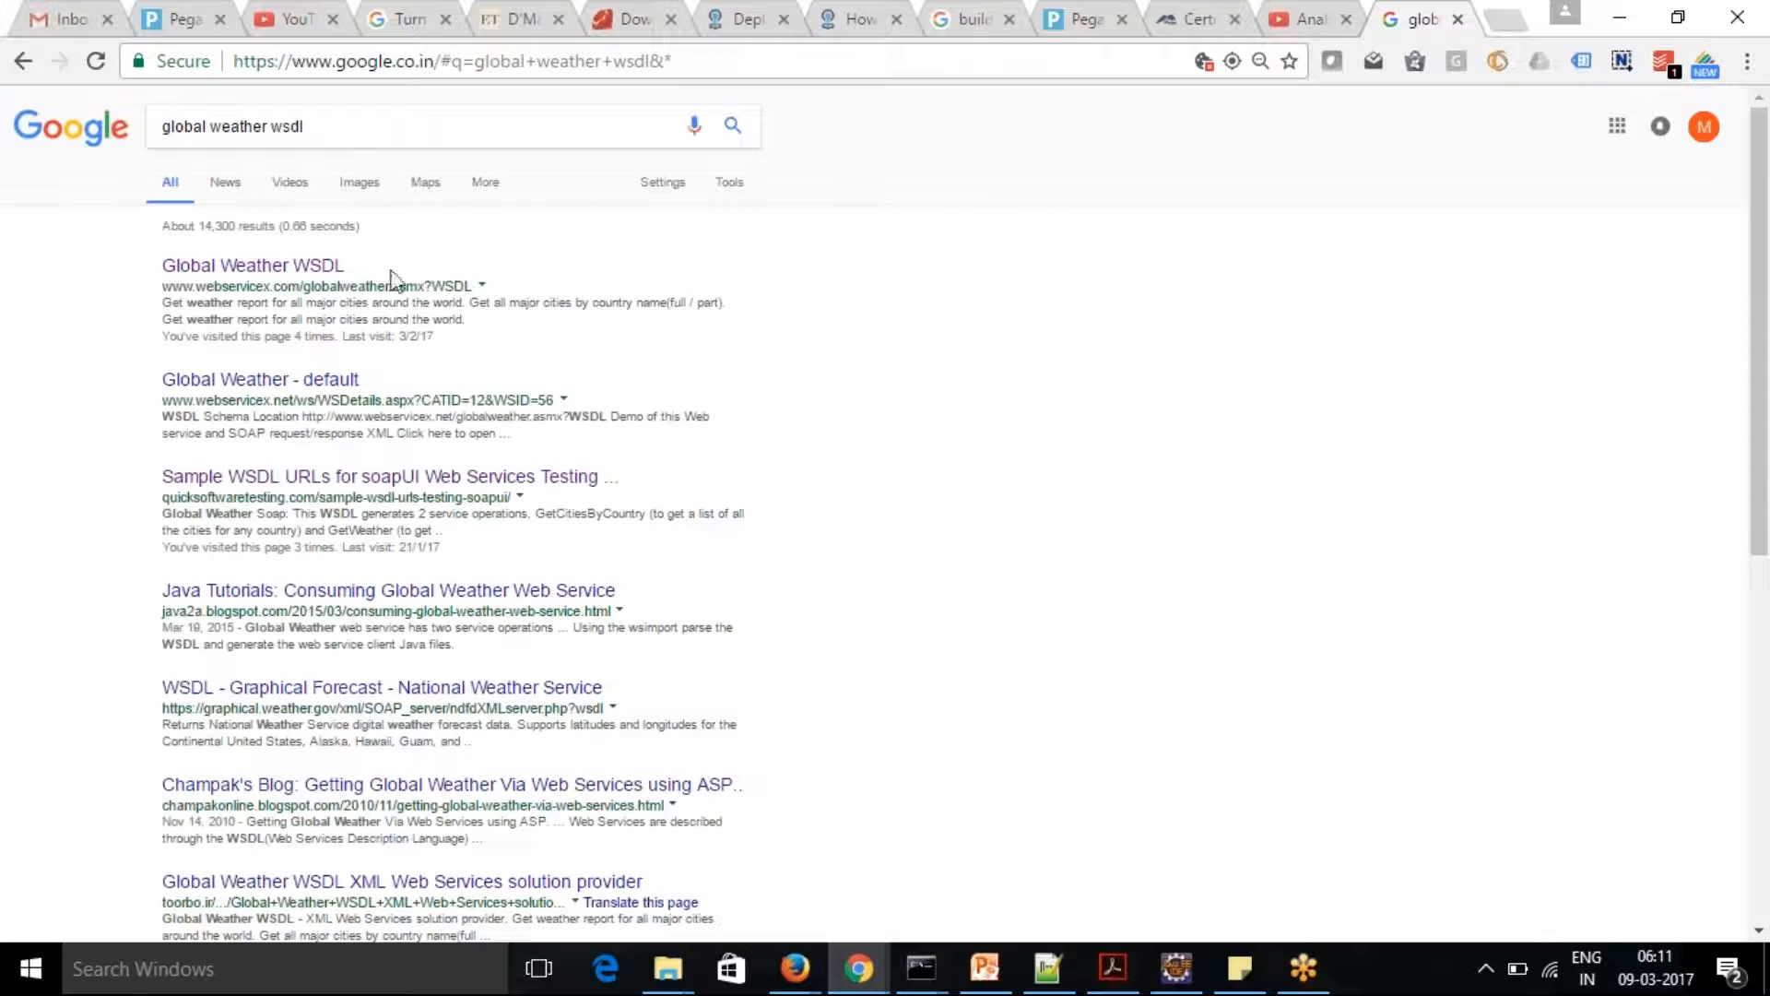
pyautogui.moveTo(158, 287); pyautogui.dragTo(474, 288)
pyautogui.hotkey('ctrl', 'c')
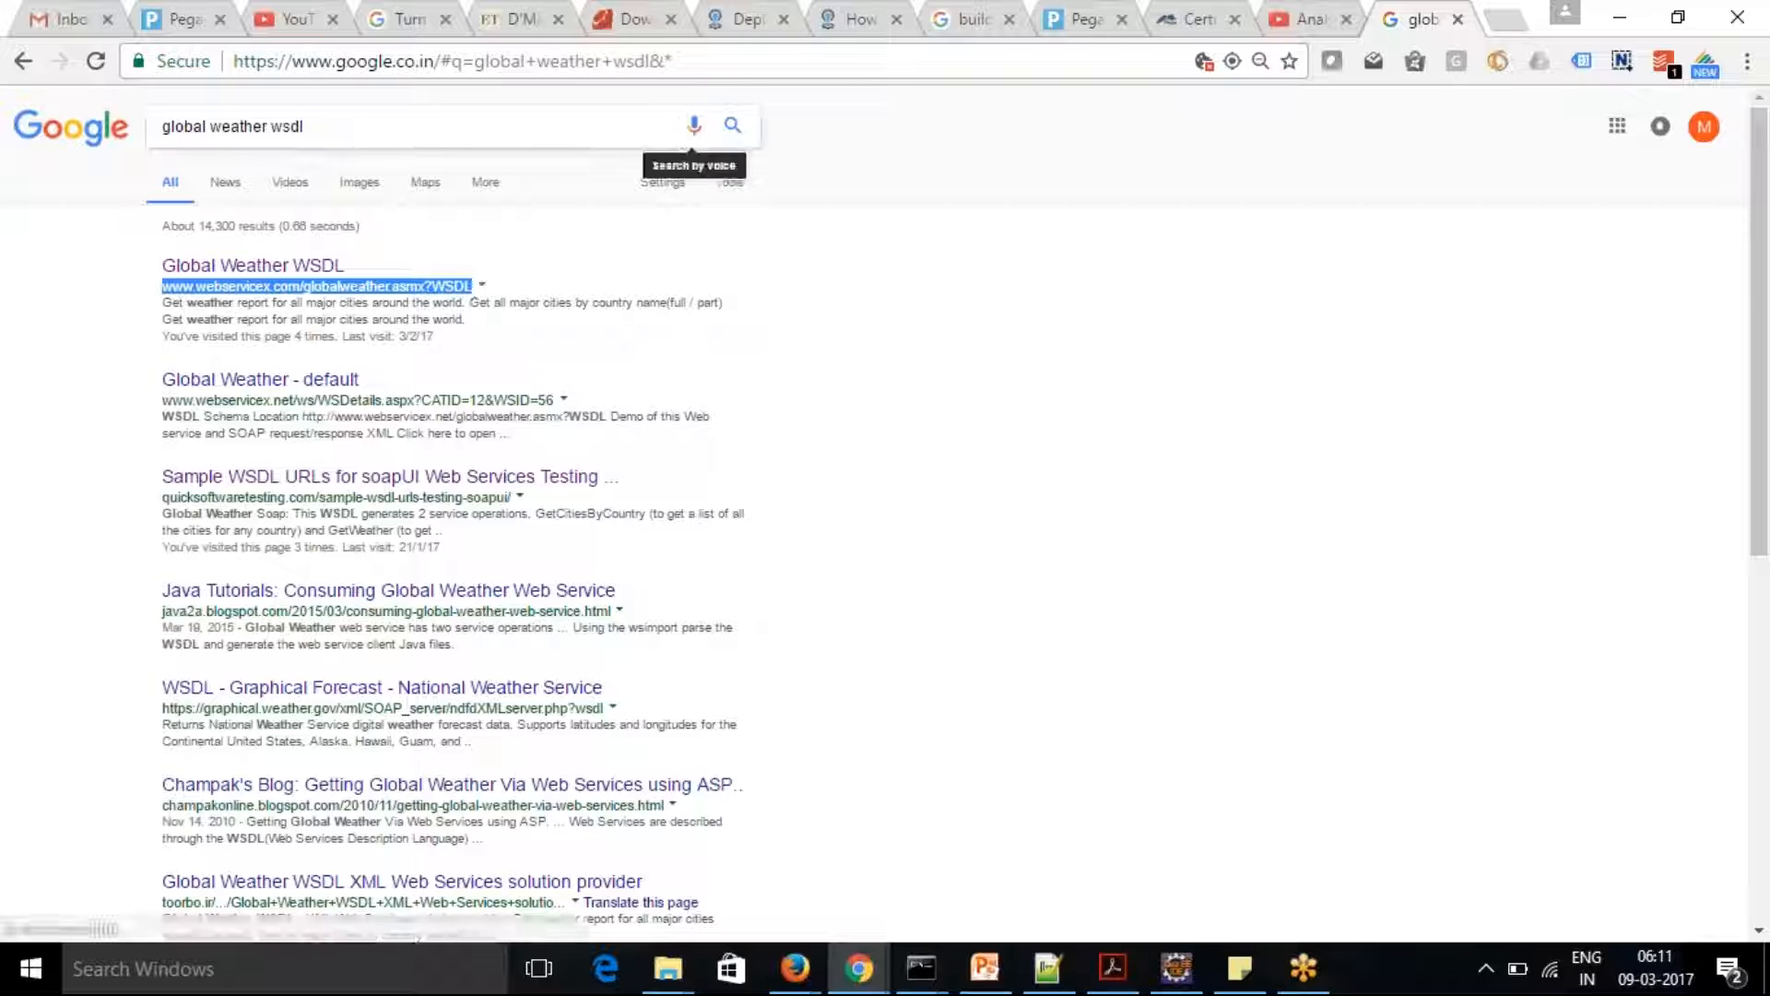
pyautogui.click(724, 64)
pyautogui.hotkey('ctrl', 'v')
pyautogui.press('Return')
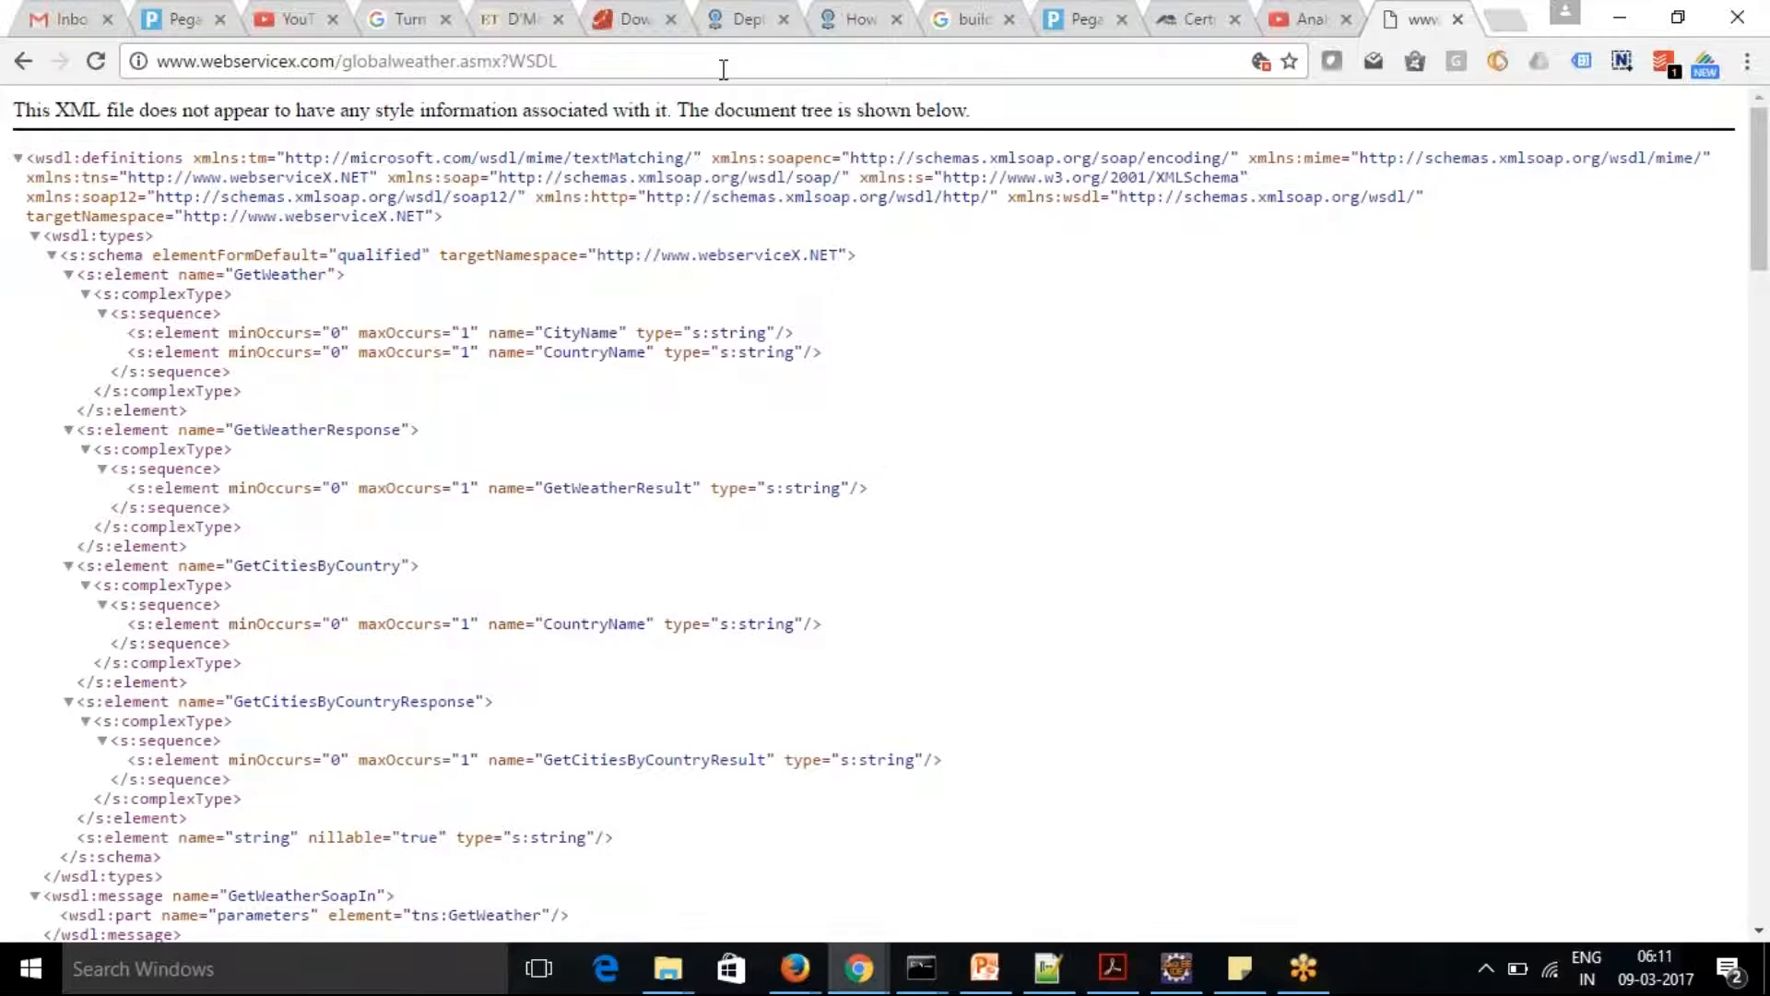
pyautogui.hotkey('alt', 'Tab')
pyautogui.hotkey('alt', 'Tab')
pyautogui.hotkey('alt', 'Tab')
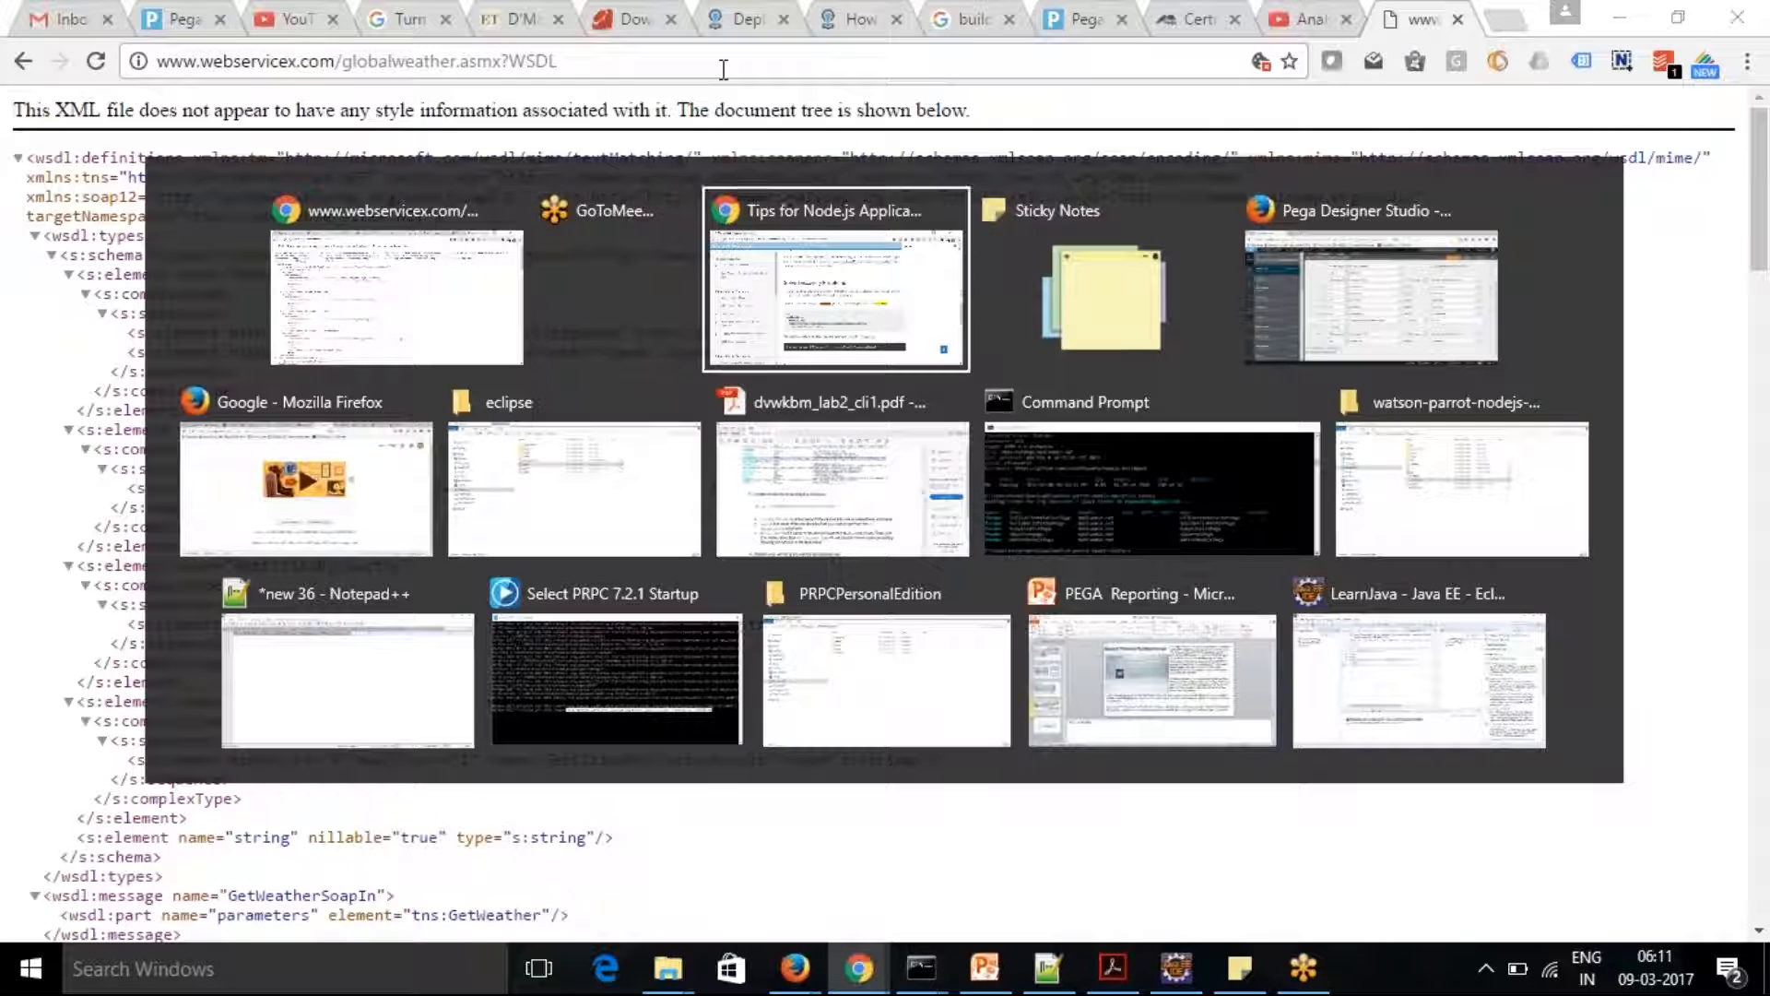
pyautogui.hotkey('alt', 'Tab')
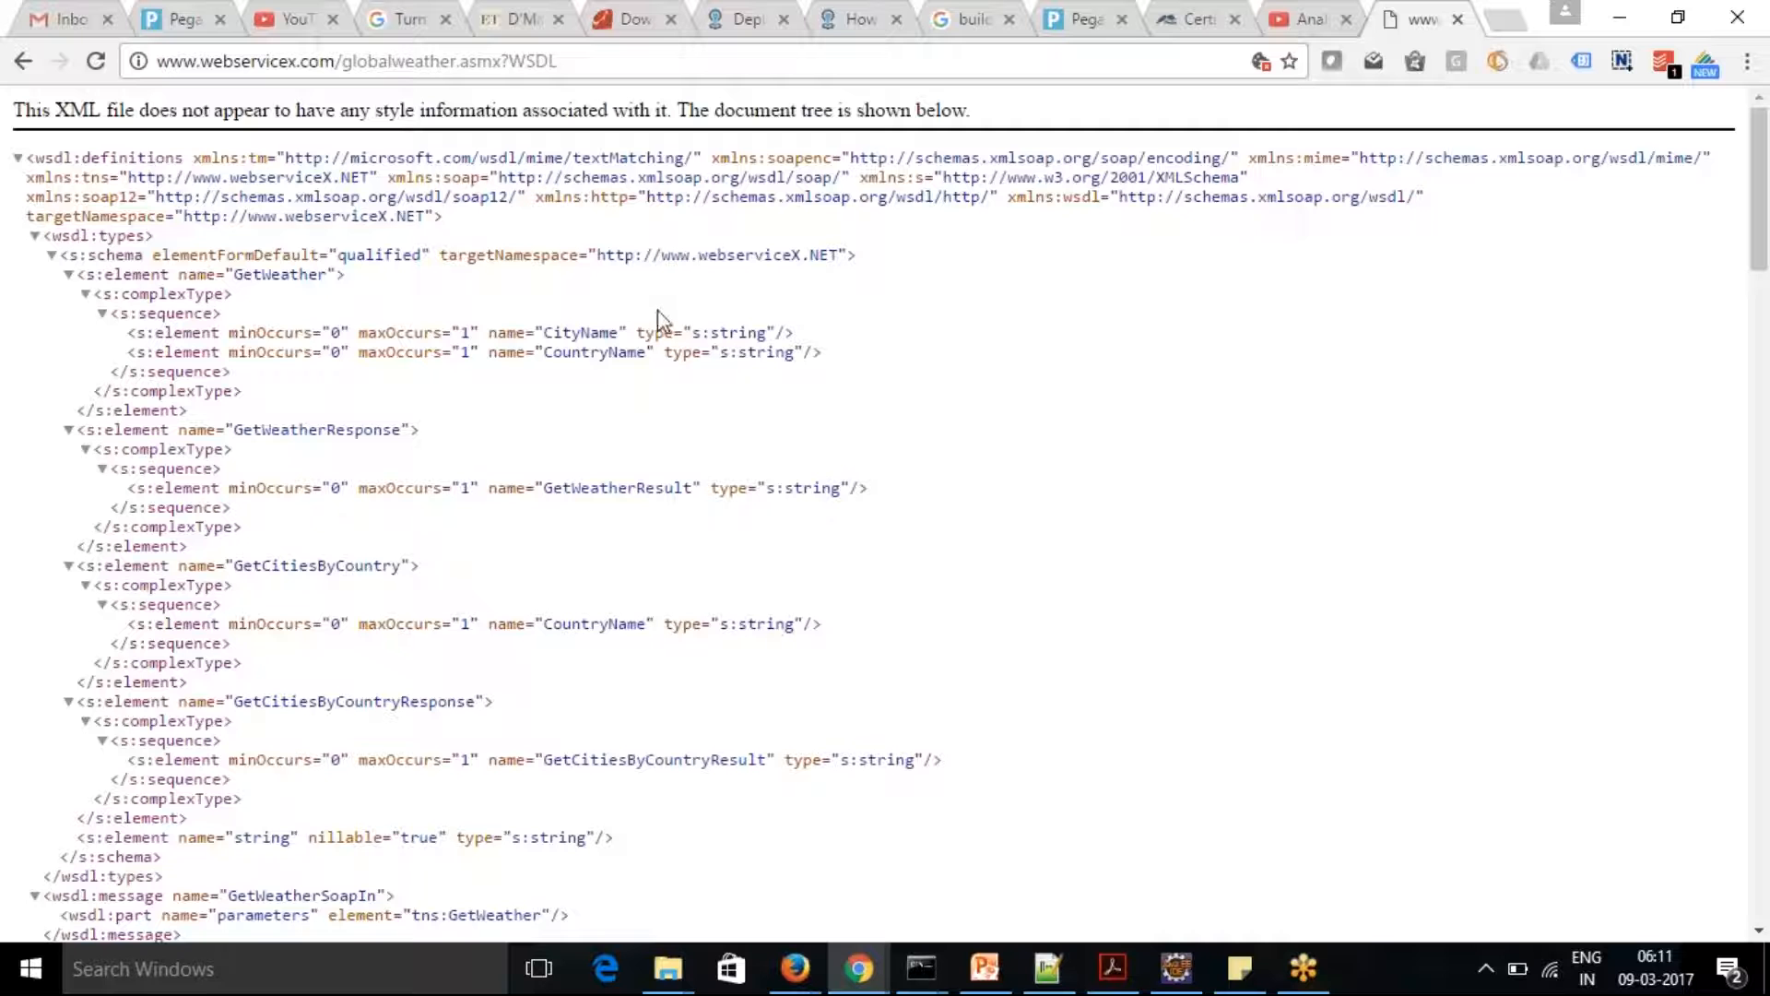
# Return to the Pega Designer Studio page and start a new SOAP integration under the integration connectors
pyautogui.click(1074, 21)
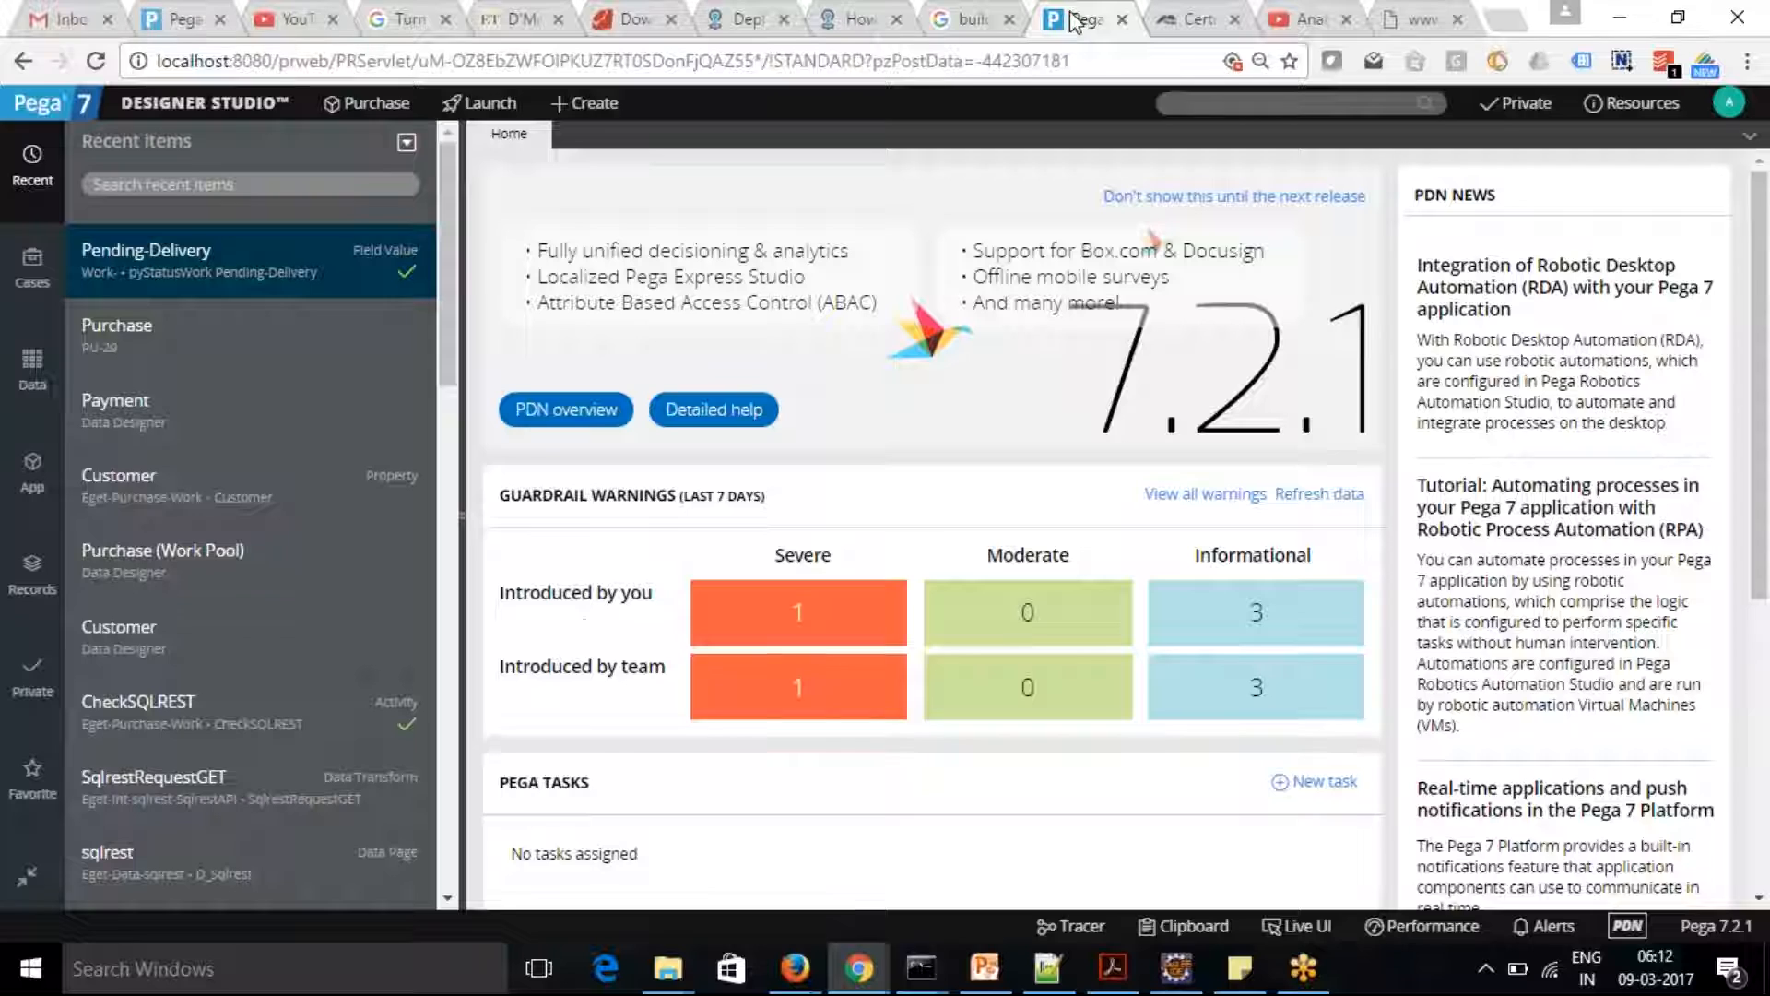
pyautogui.click(204, 106)
pyautogui.moveTo(197, 346)
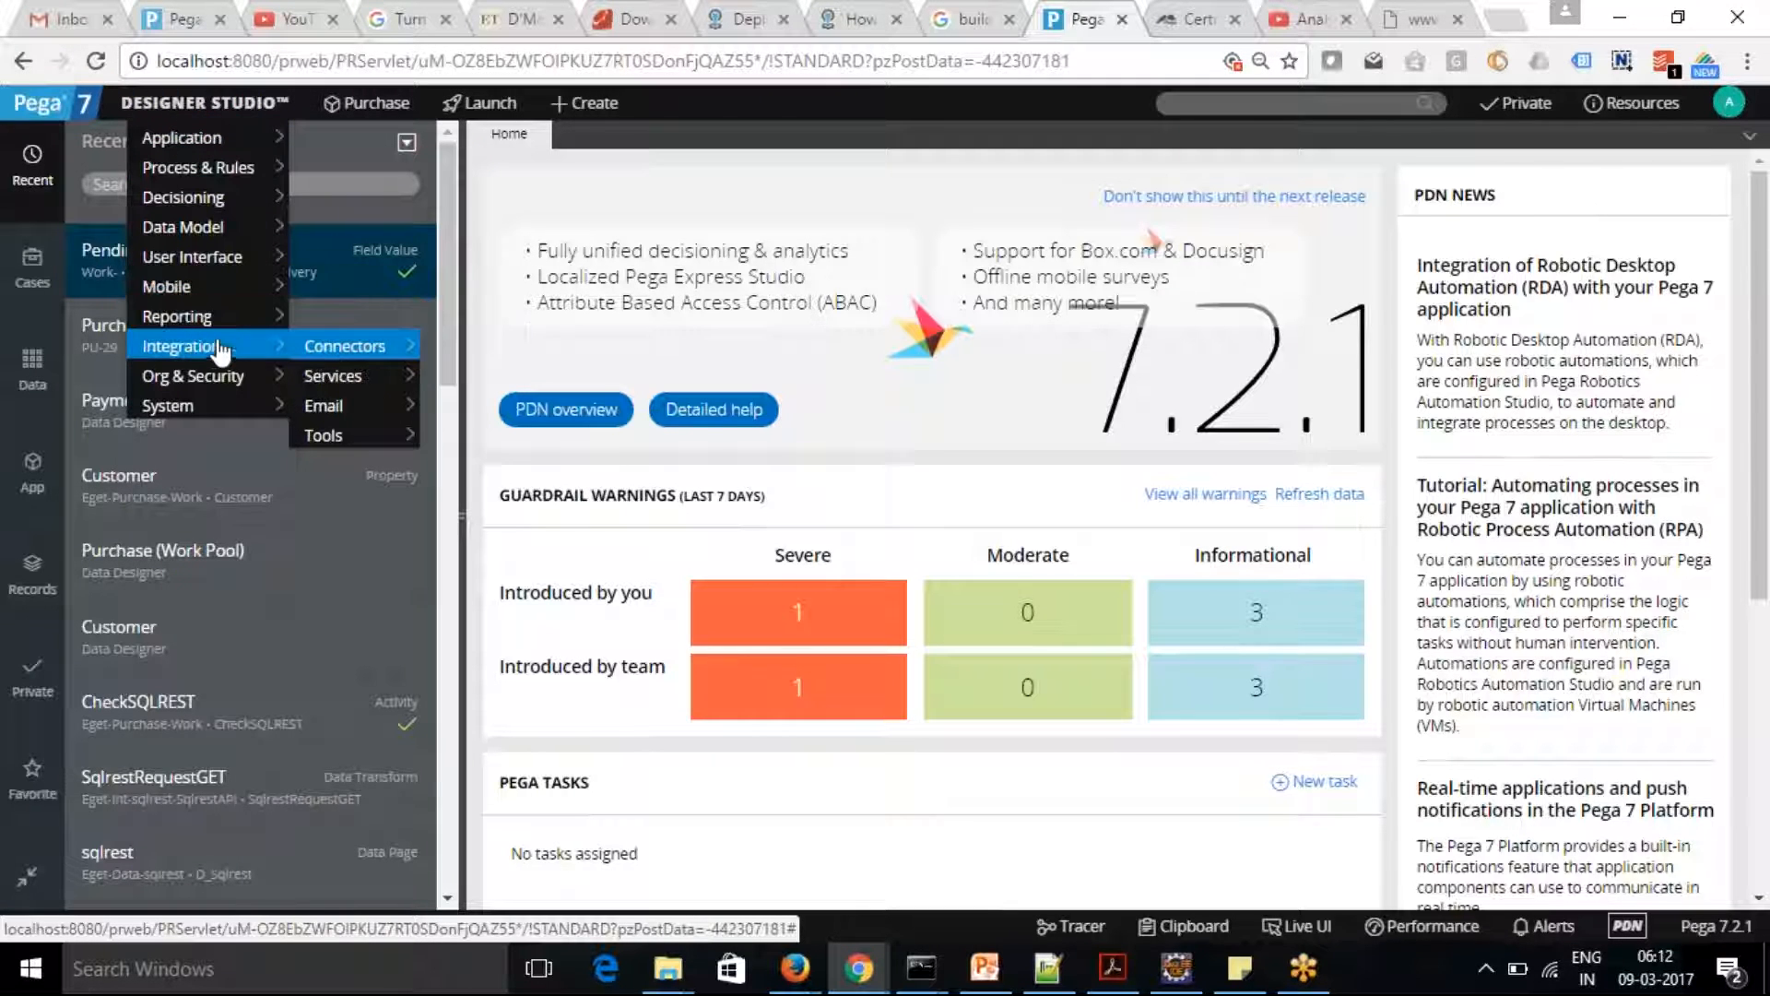
pyautogui.moveTo(337, 345)
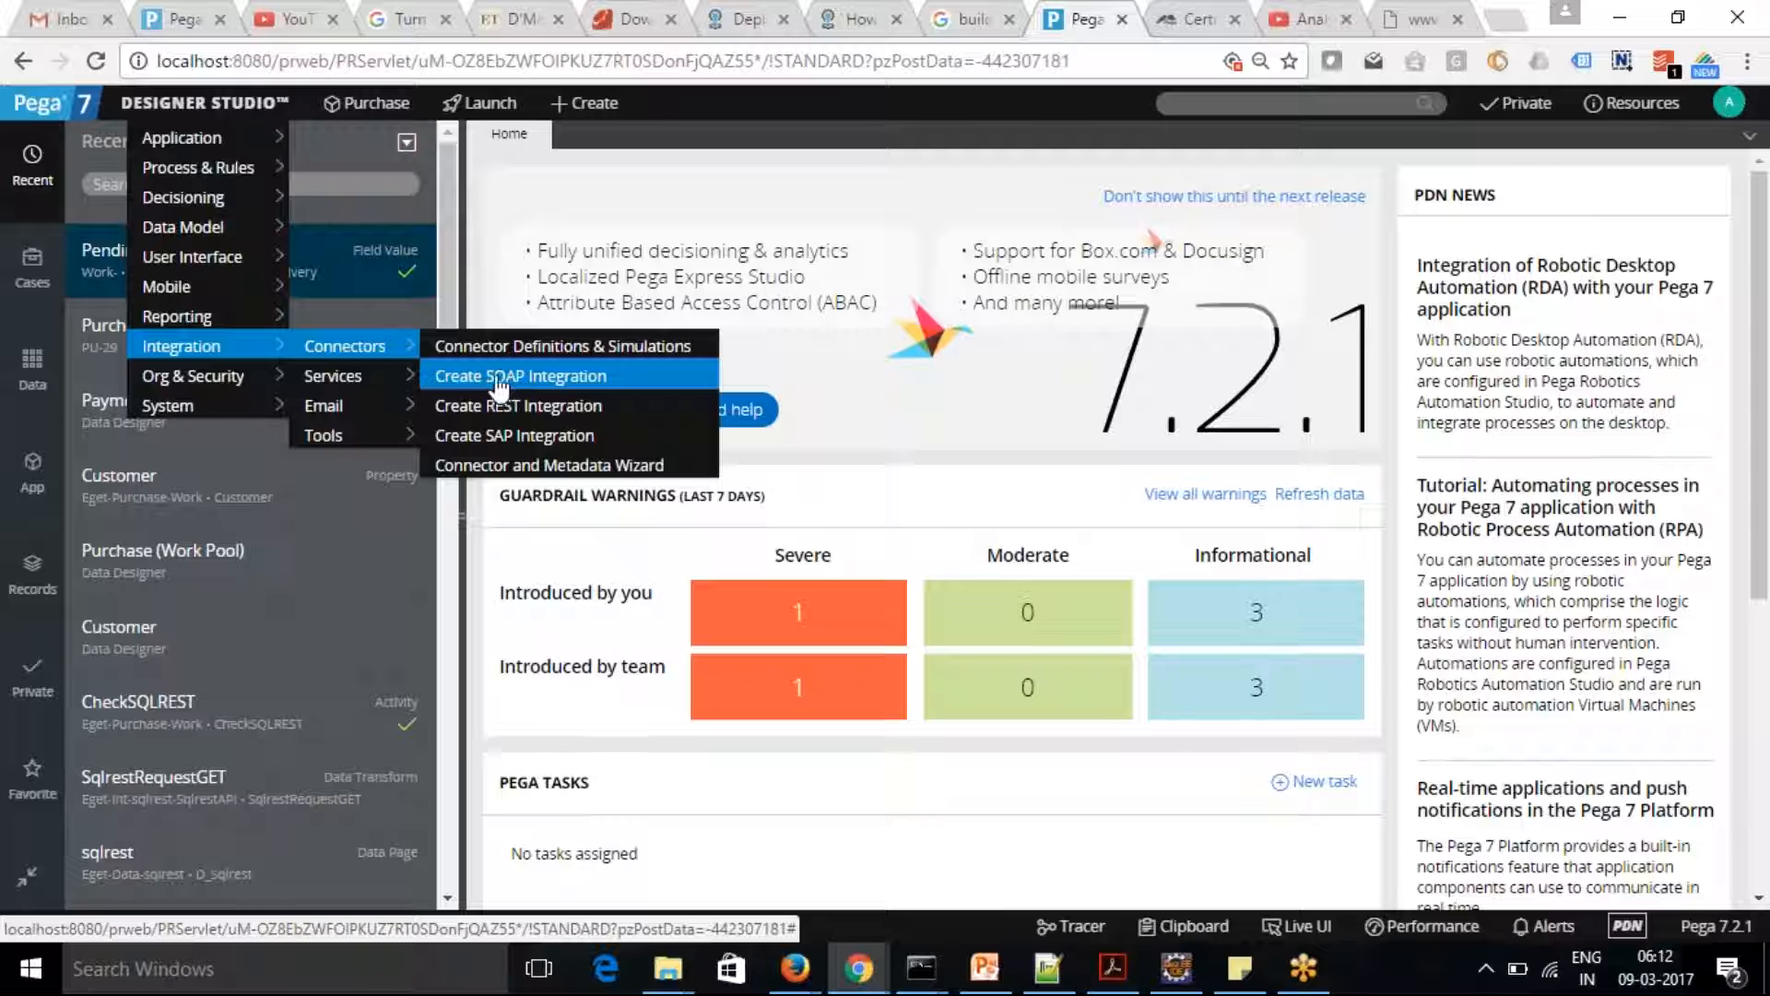
pyautogui.click(556, 378)
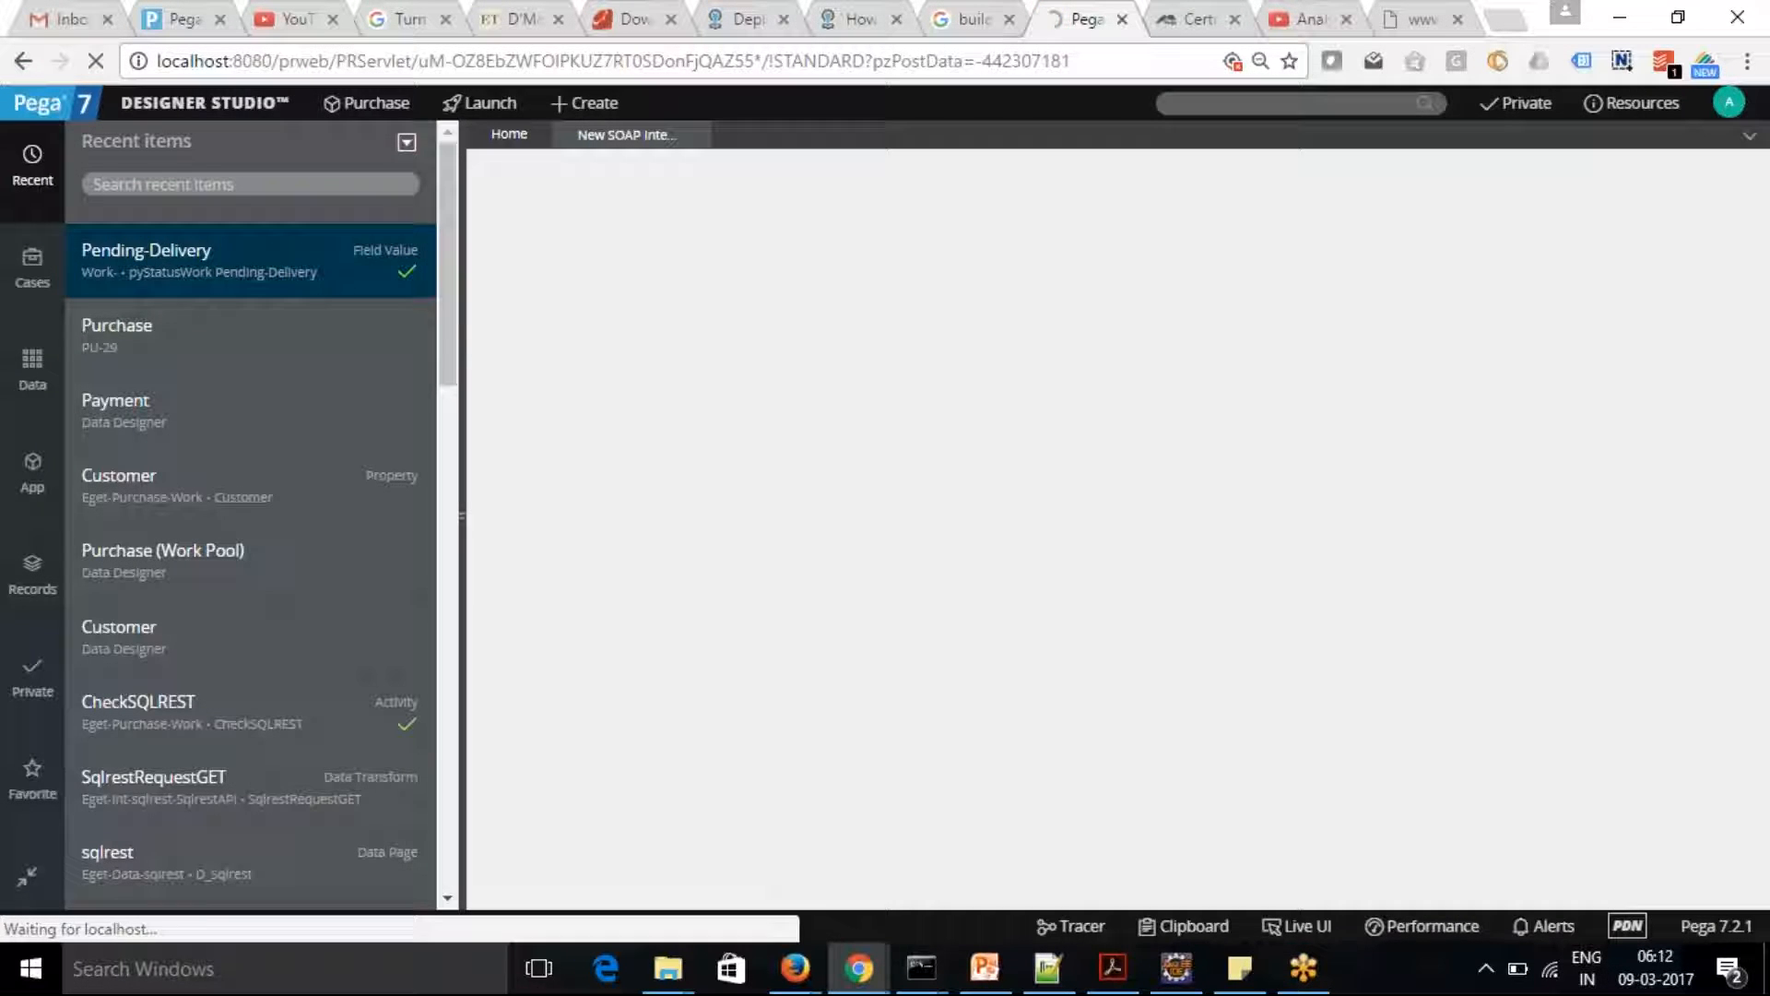
# Launch the Connector and Metadata Wizard from the integration connectors and bring it into view
pyautogui.click(198, 102)
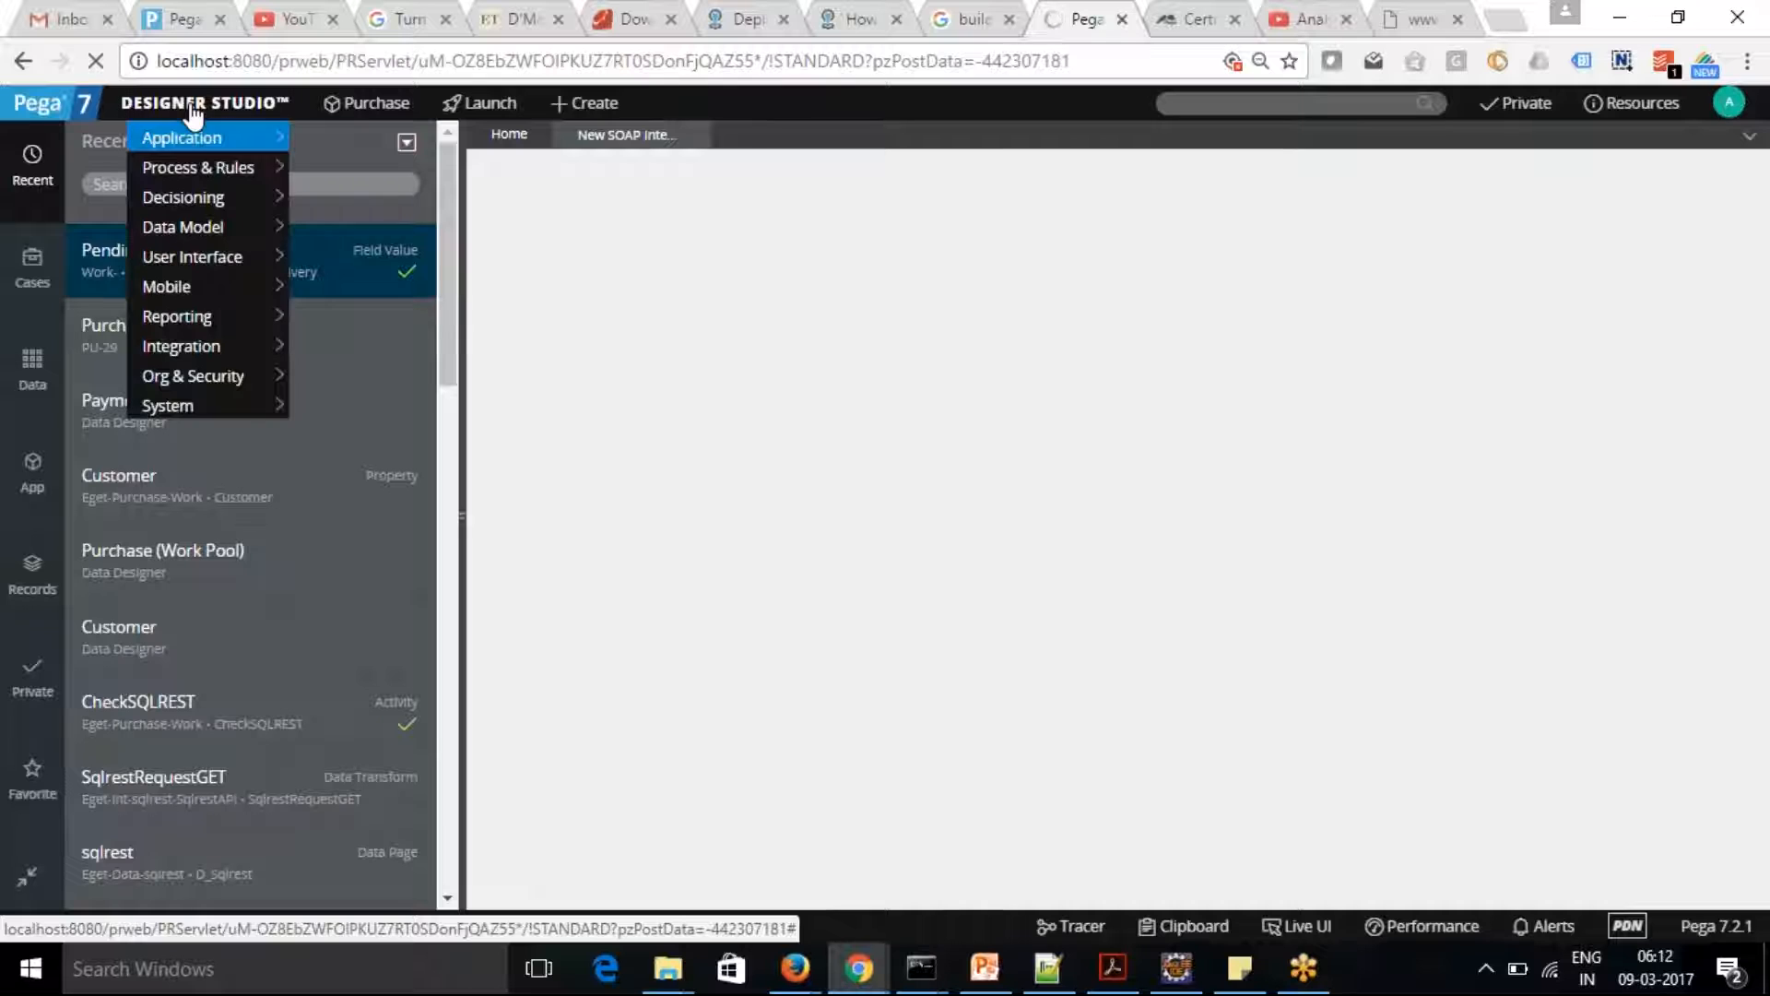
pyautogui.moveTo(203, 324)
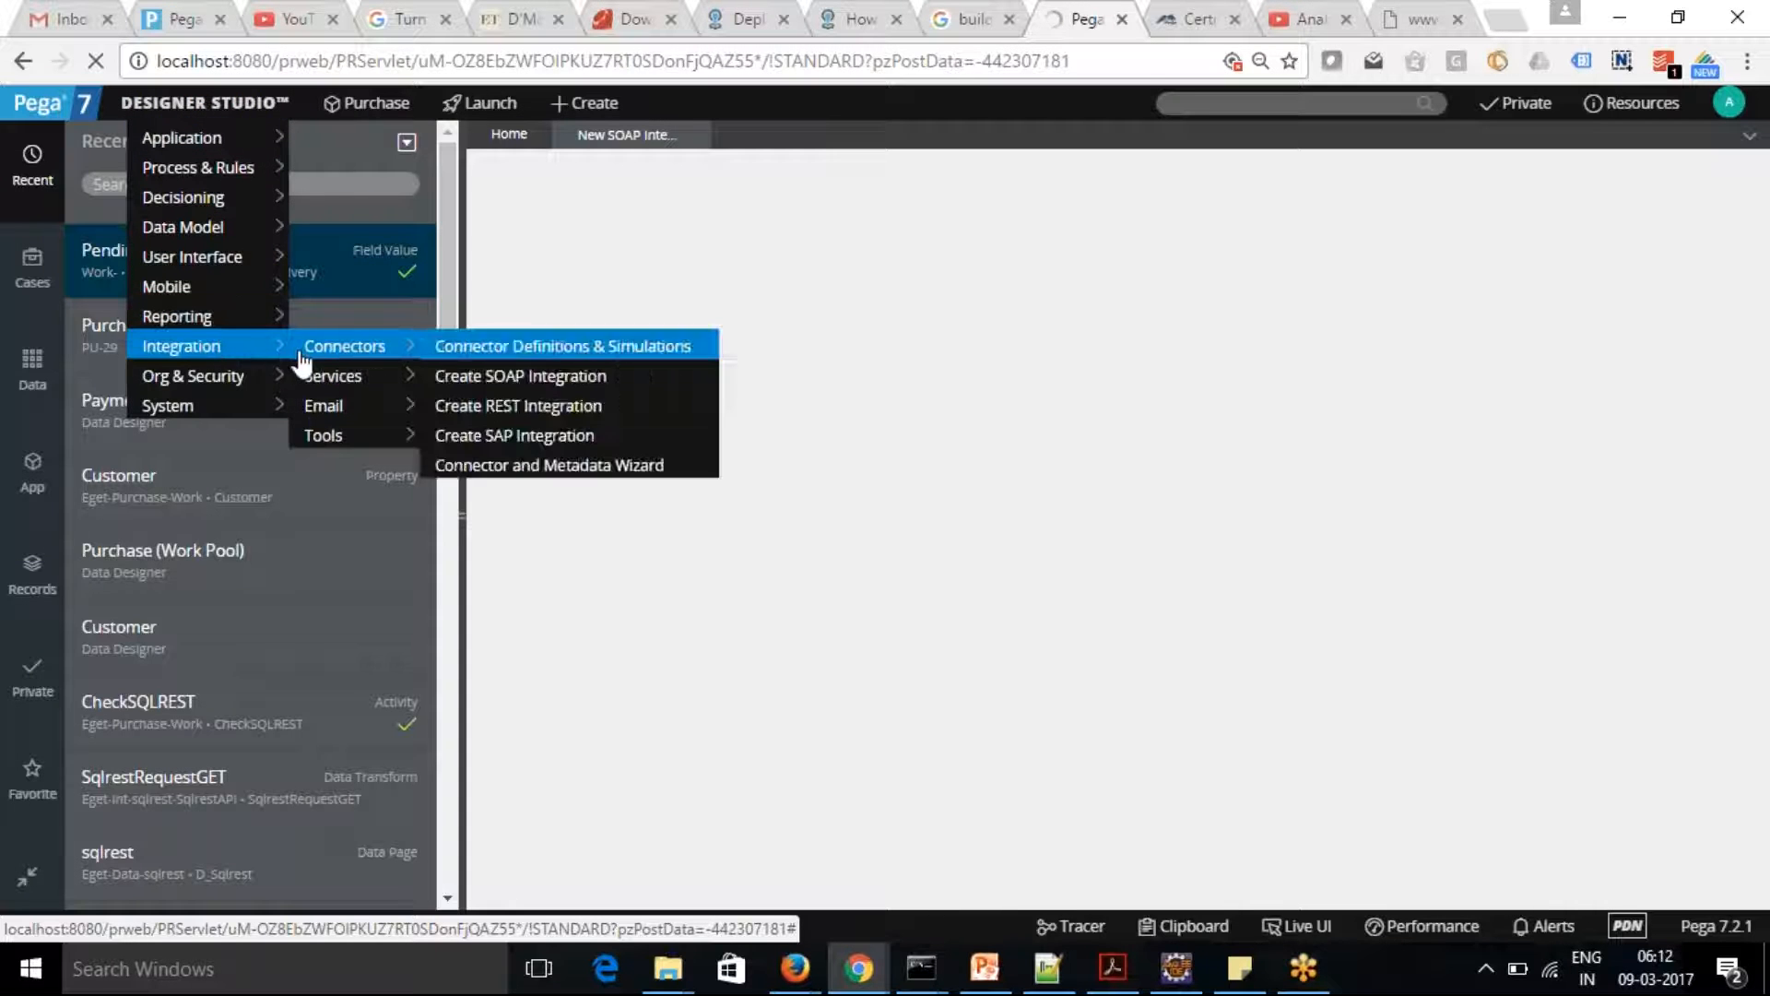
pyautogui.moveTo(355, 383)
pyautogui.moveTo(364, 353)
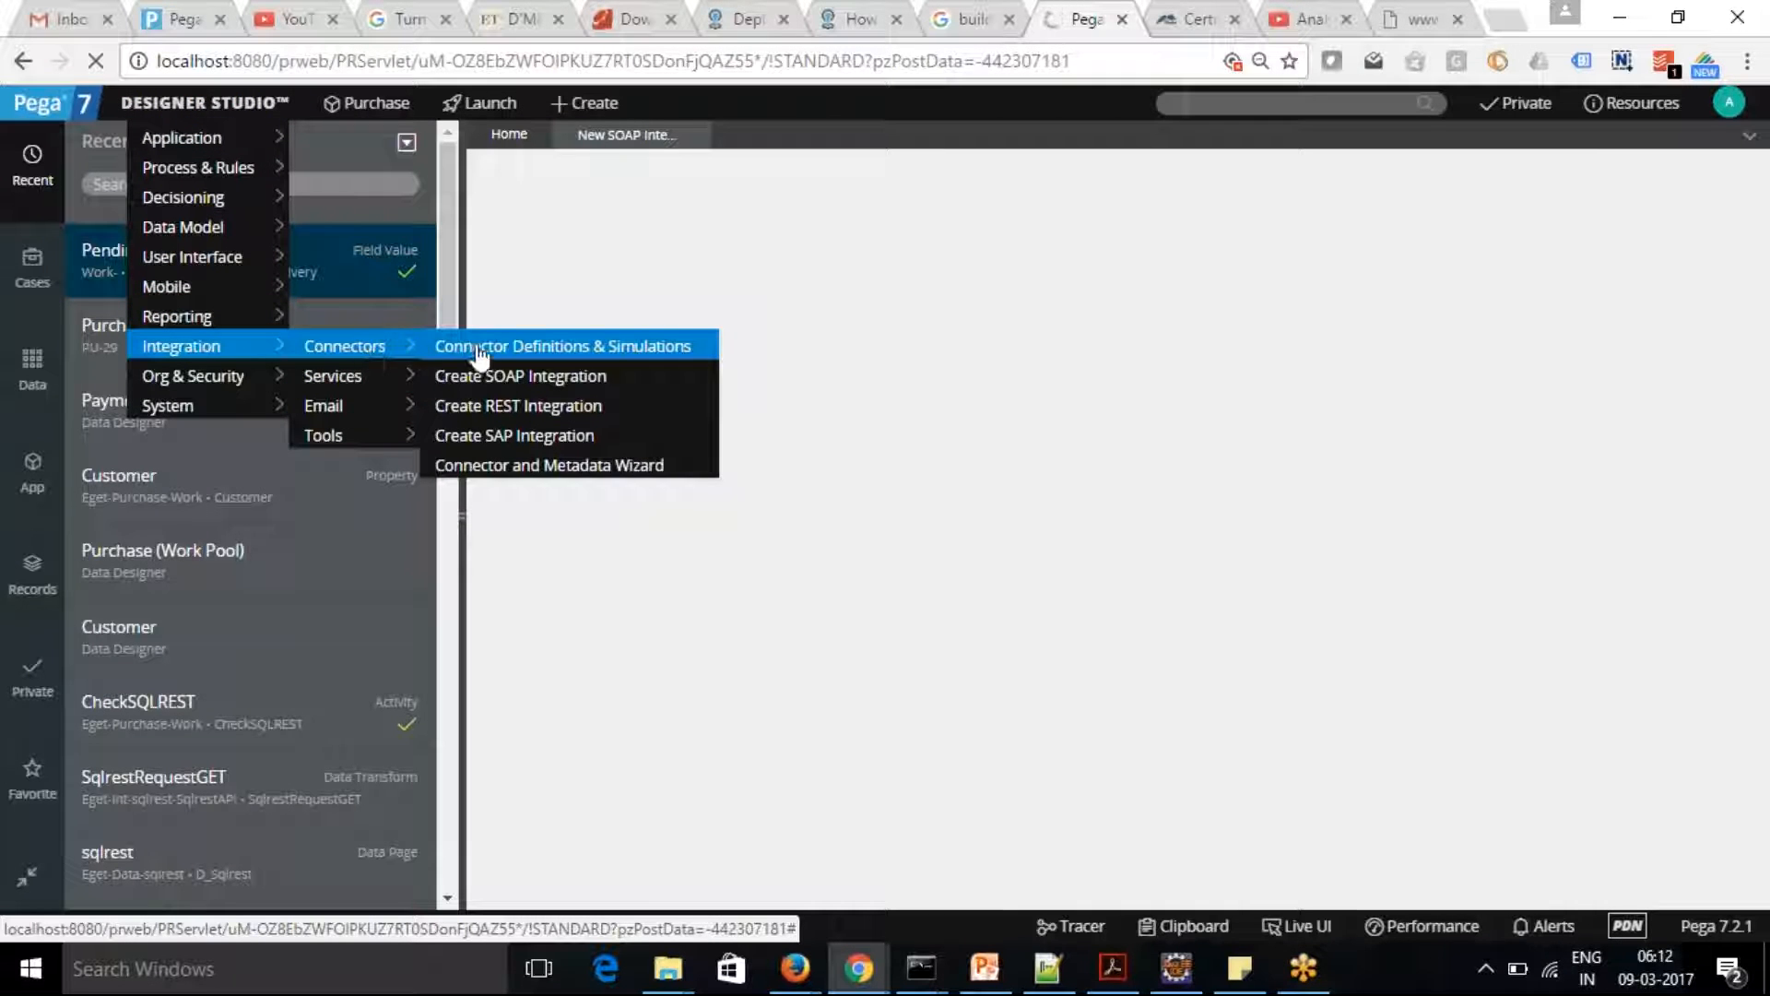
pyautogui.click(553, 466)
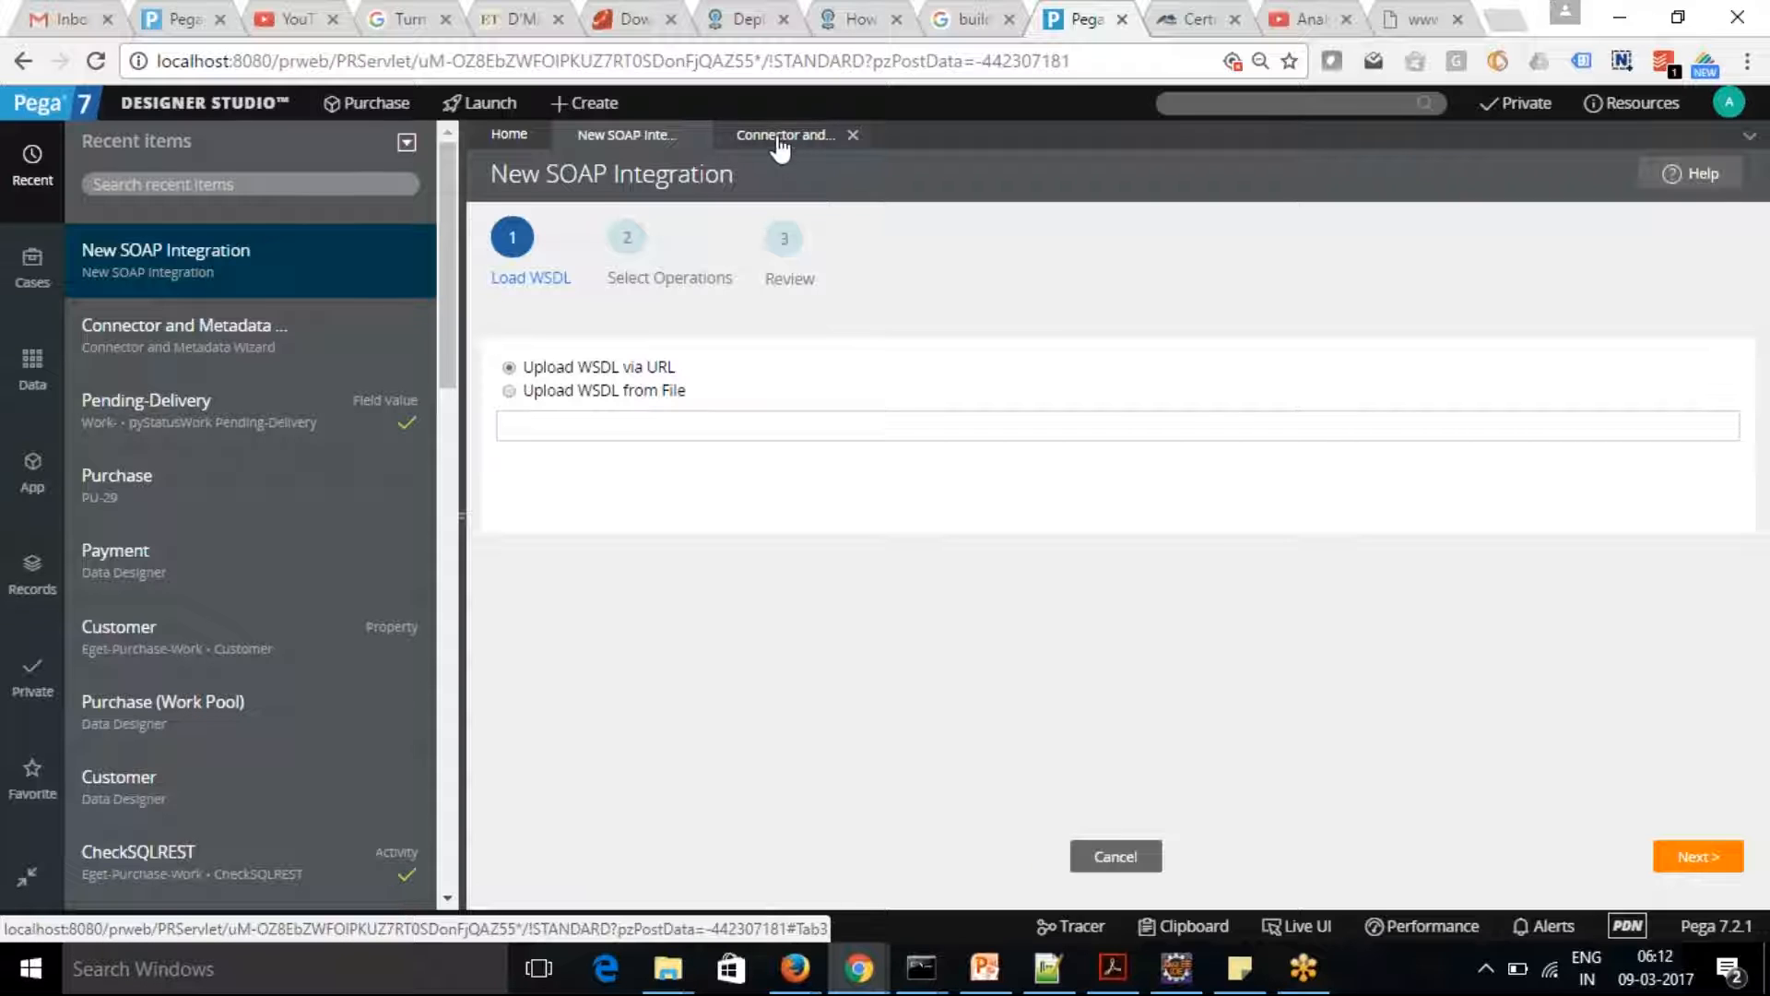
pyautogui.click(784, 135)
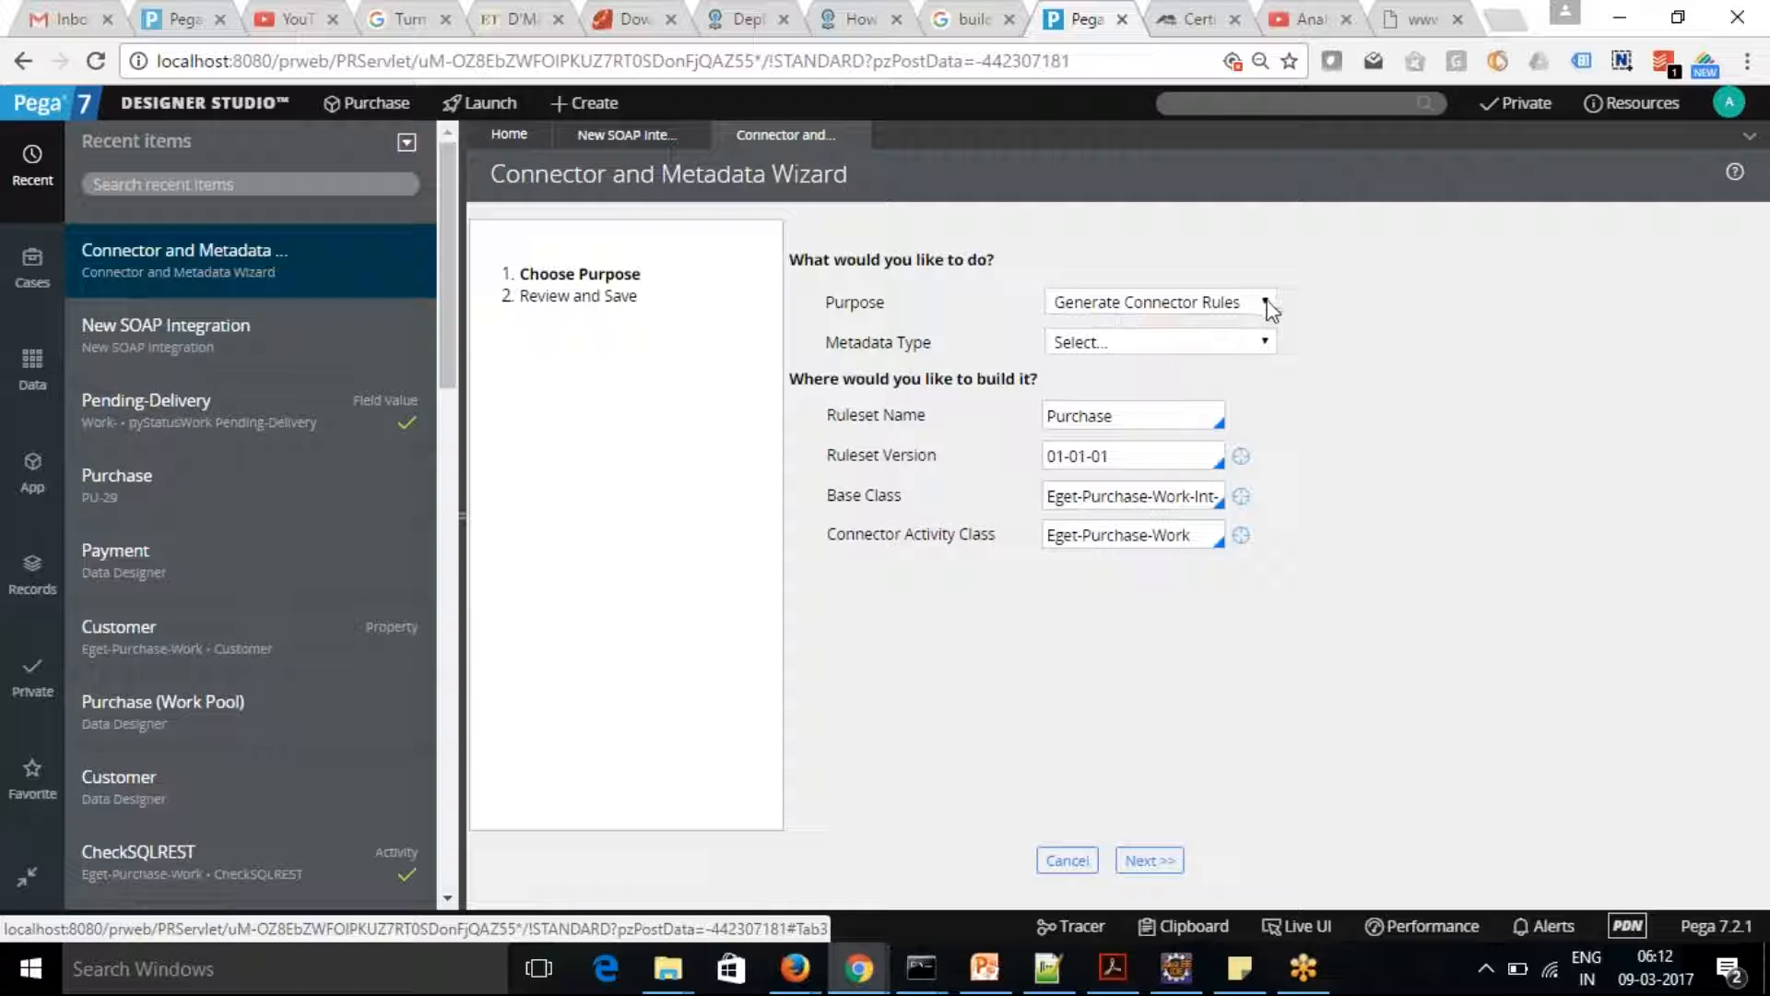
# Set the wizard's metadata type to WSDL File and the ruleset name to EgetInt
pyautogui.click(1265, 339)
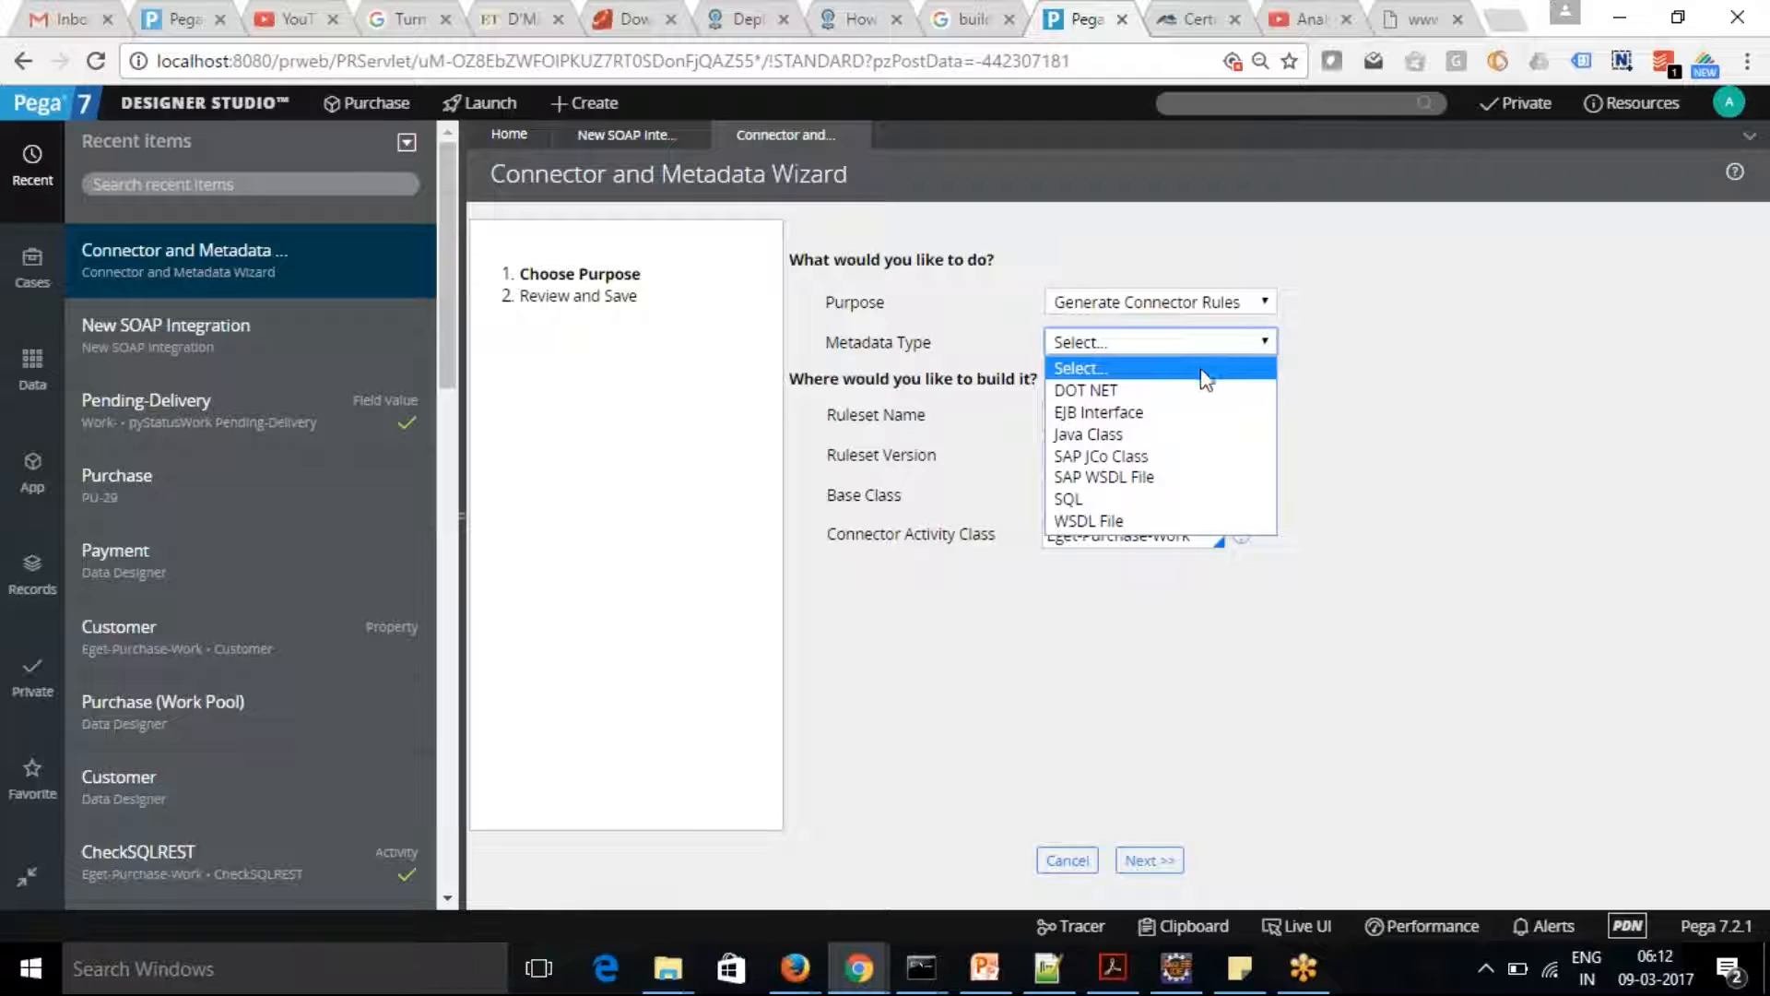
pyautogui.click(1157, 521)
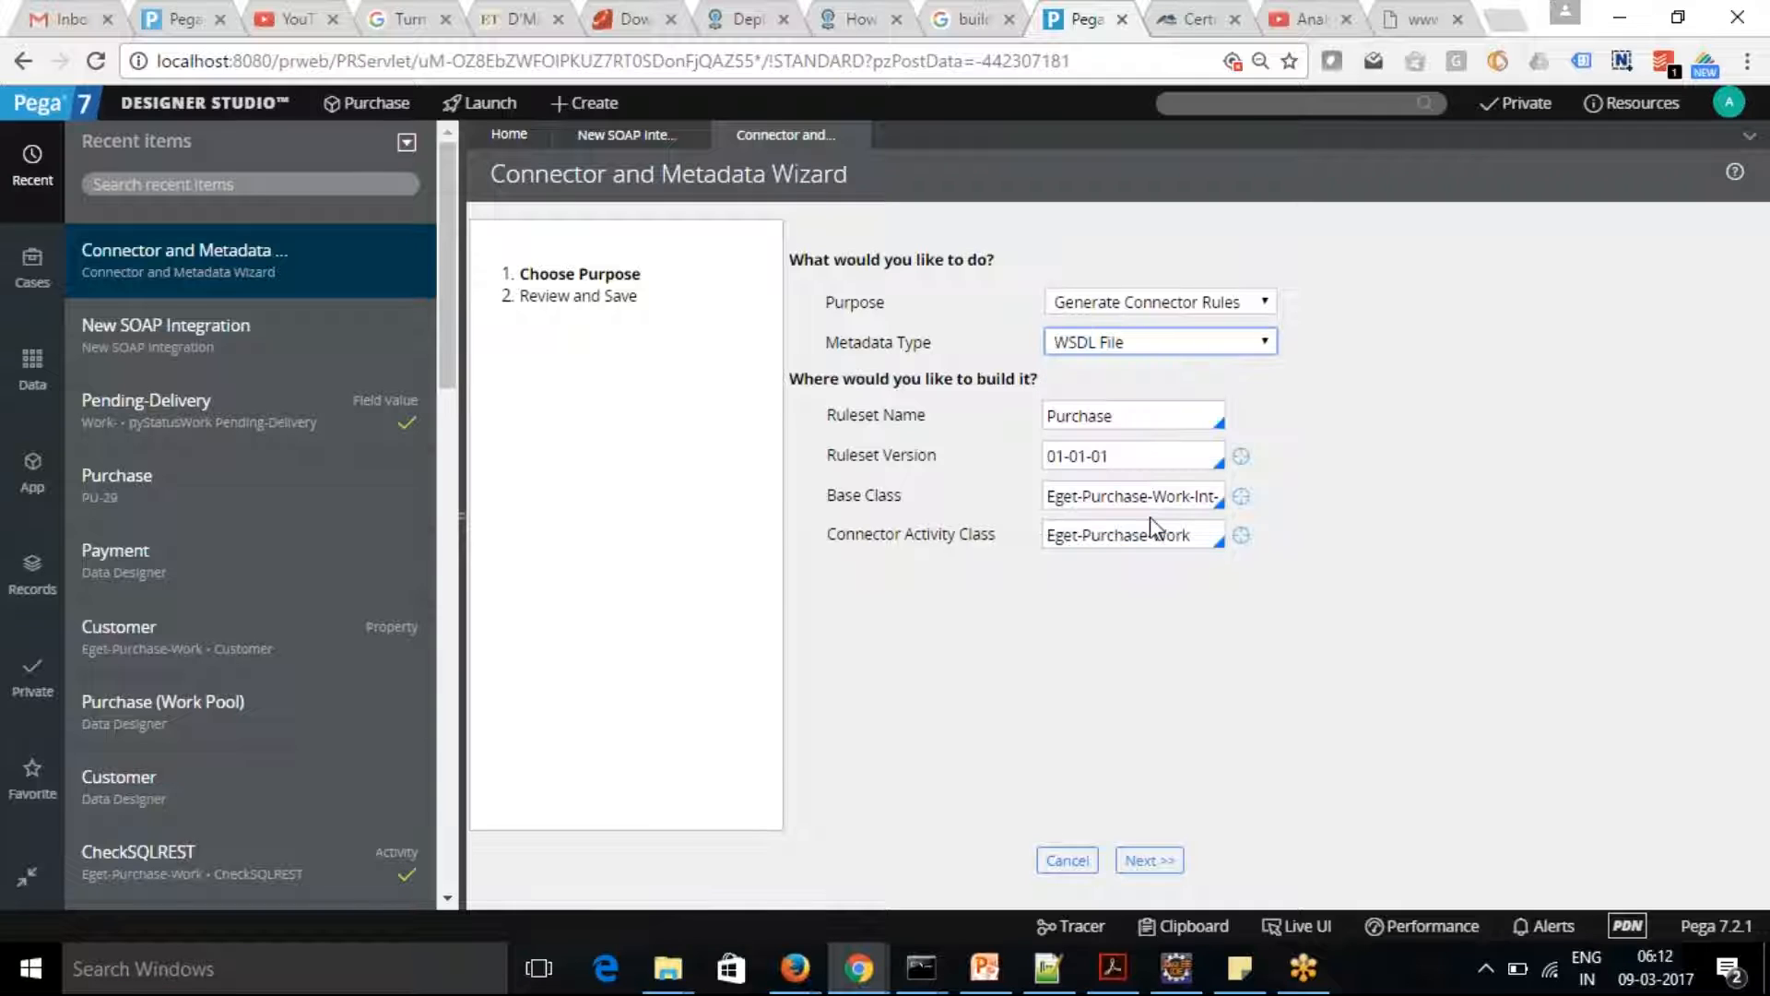
pyautogui.click(1121, 419)
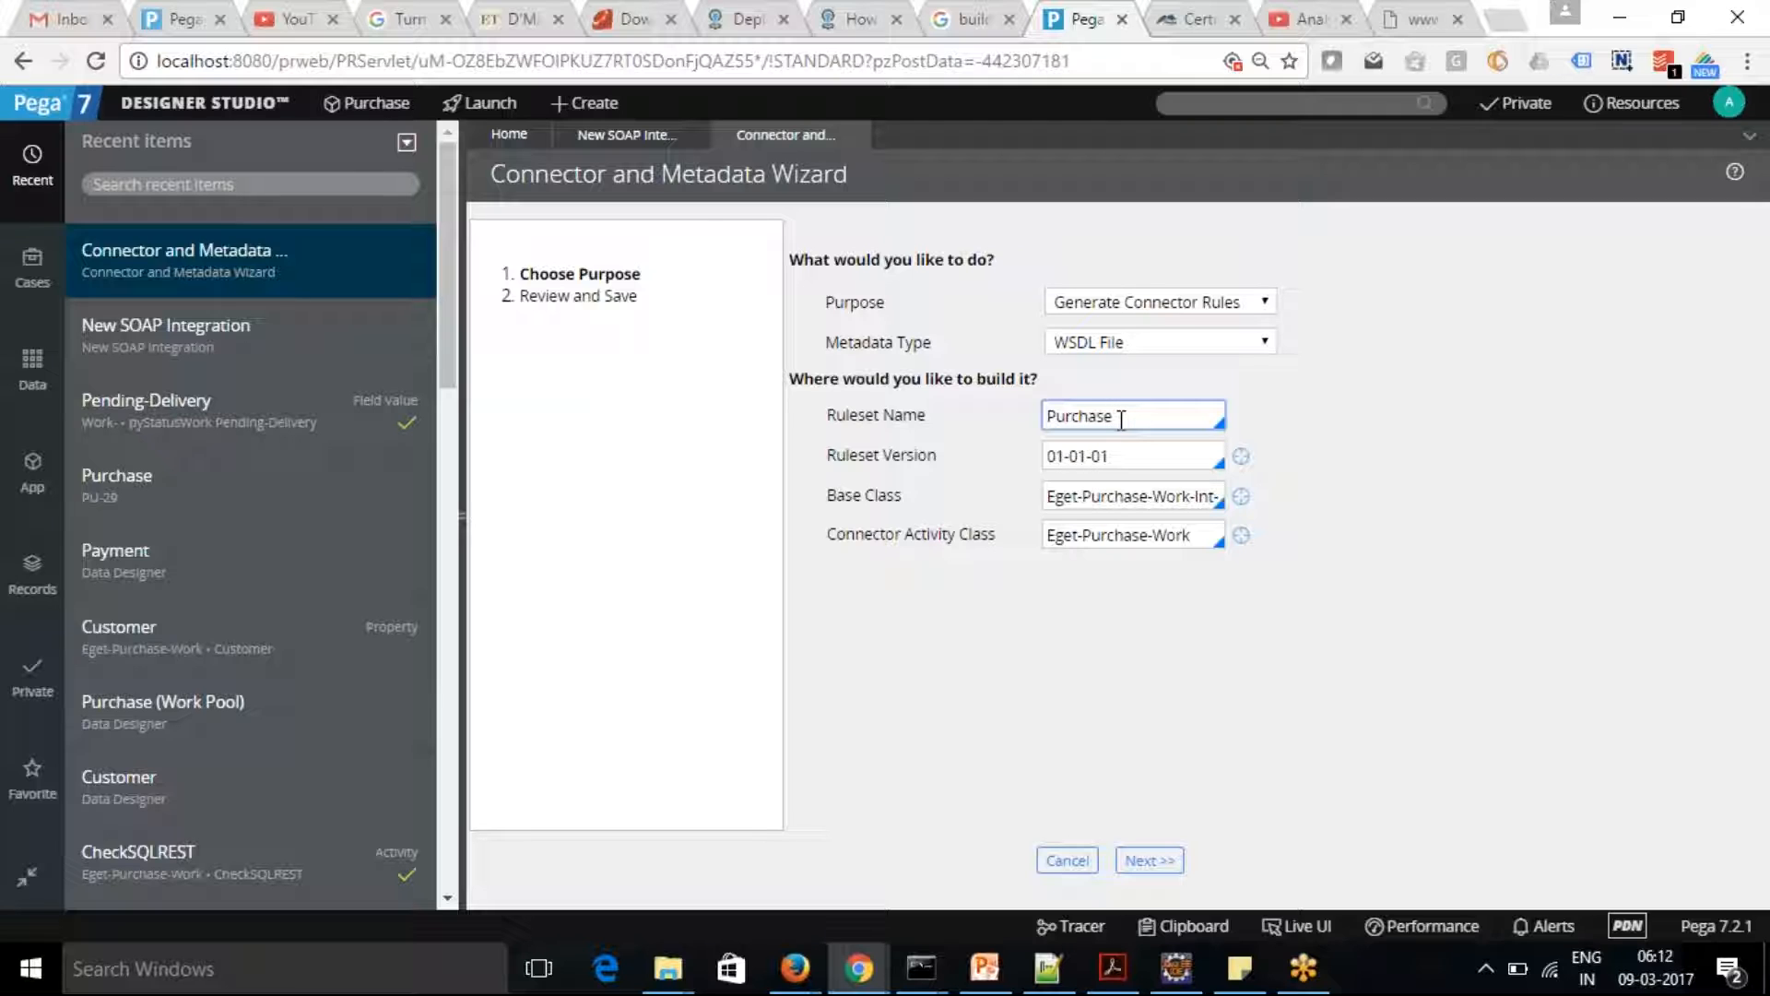
pyautogui.press('BackSpace')
pyautogui.press('BackSpace')
pyautogui.press('BackSpace')
pyautogui.press('BackSpace')
pyautogui.press('BackSpace')
pyautogui.press('BackSpace')
pyautogui.press('BackSpace')
pyautogui.write('Eget')
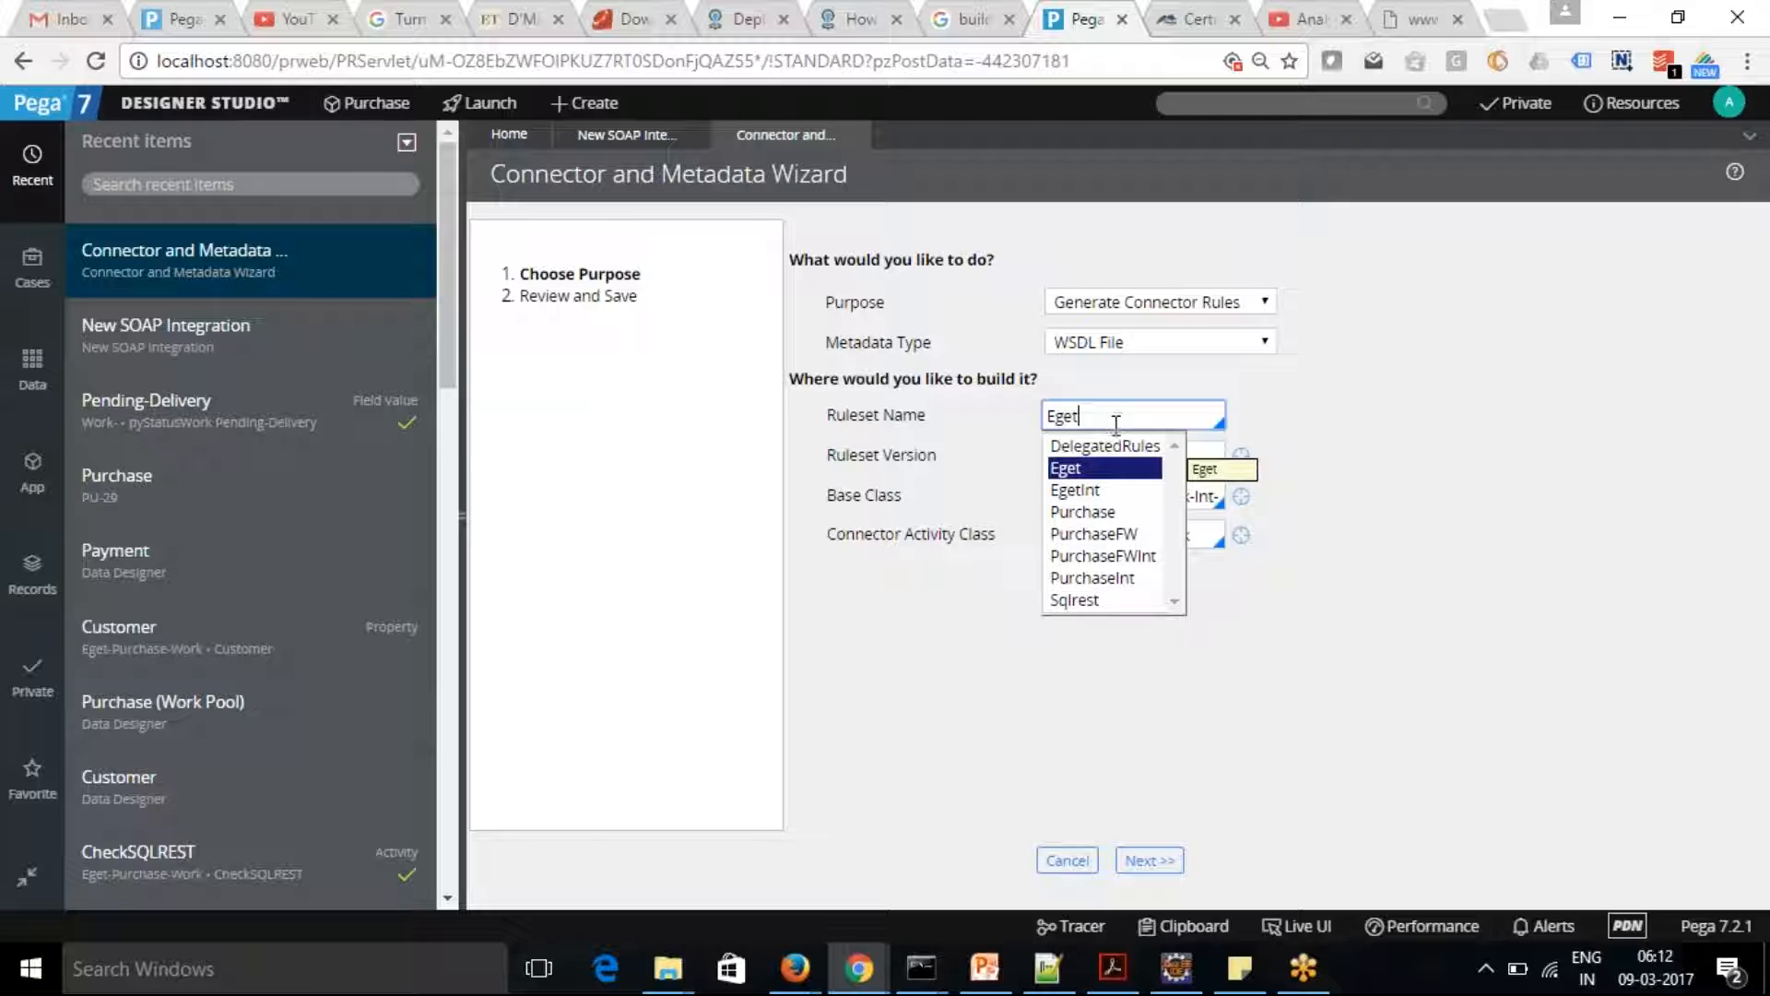
pyautogui.click(1077, 489)
# Set the ruleset version to 01-01-01
pyautogui.click(1115, 454)
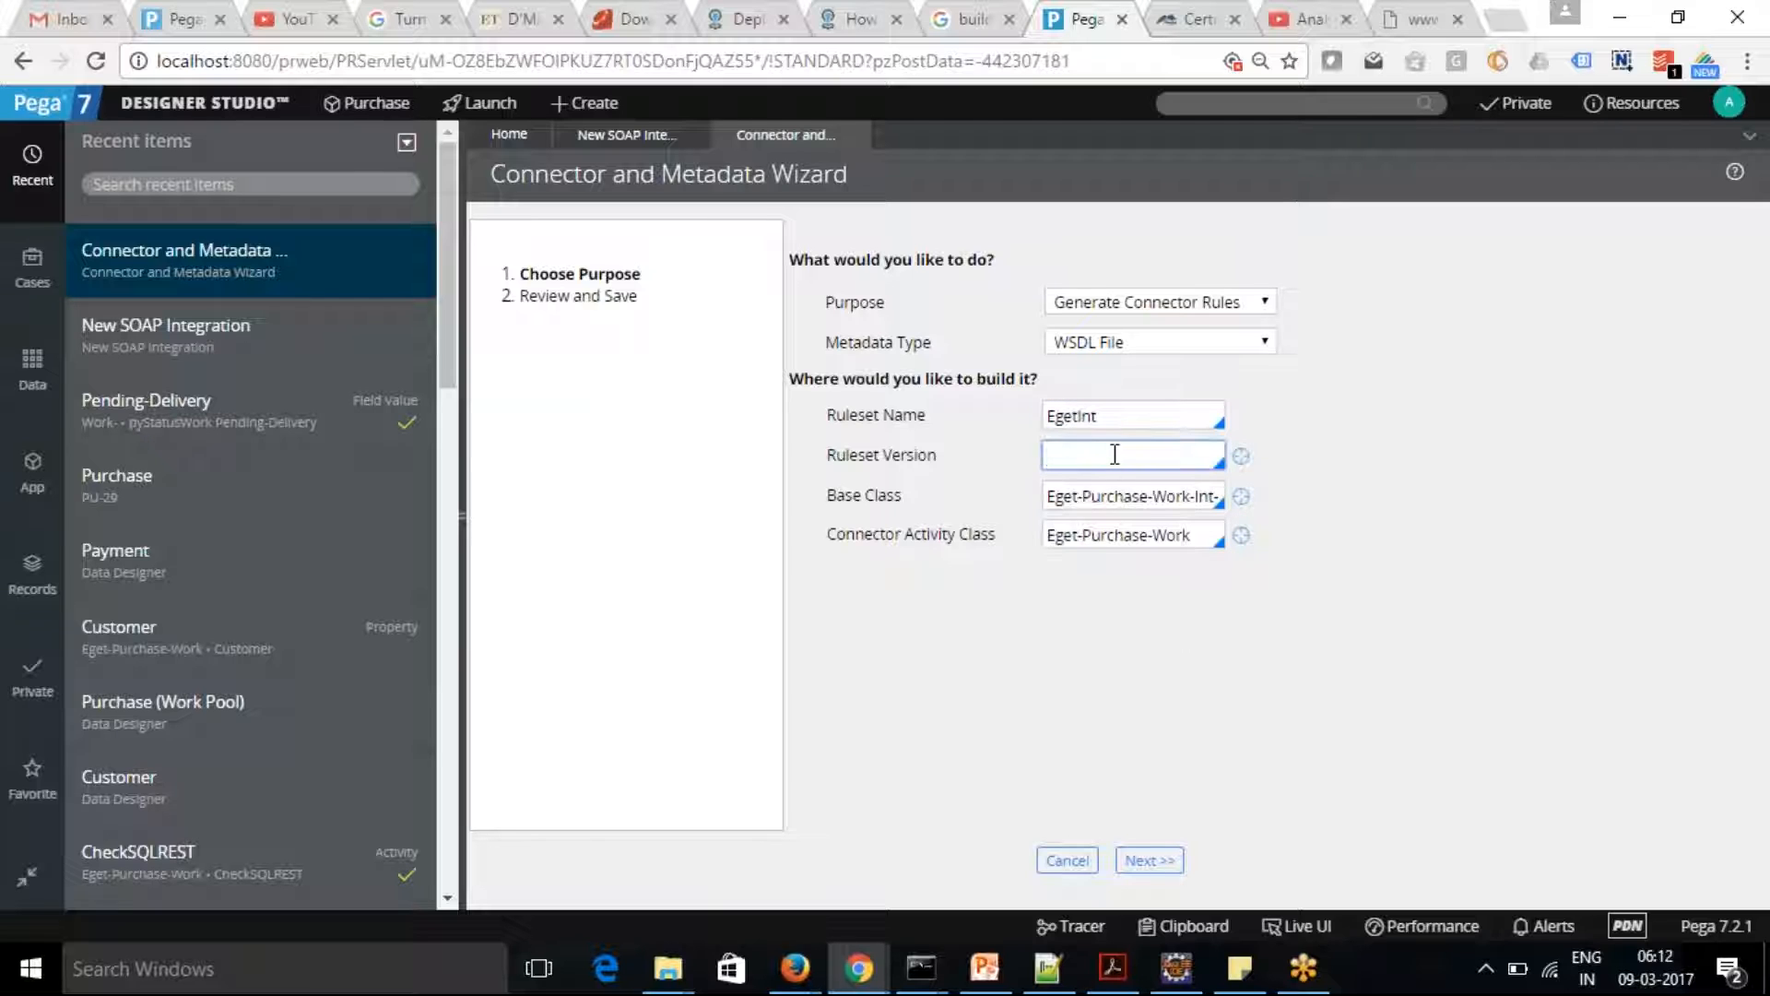
pyautogui.write('01-01-01')
pyautogui.press('Down')
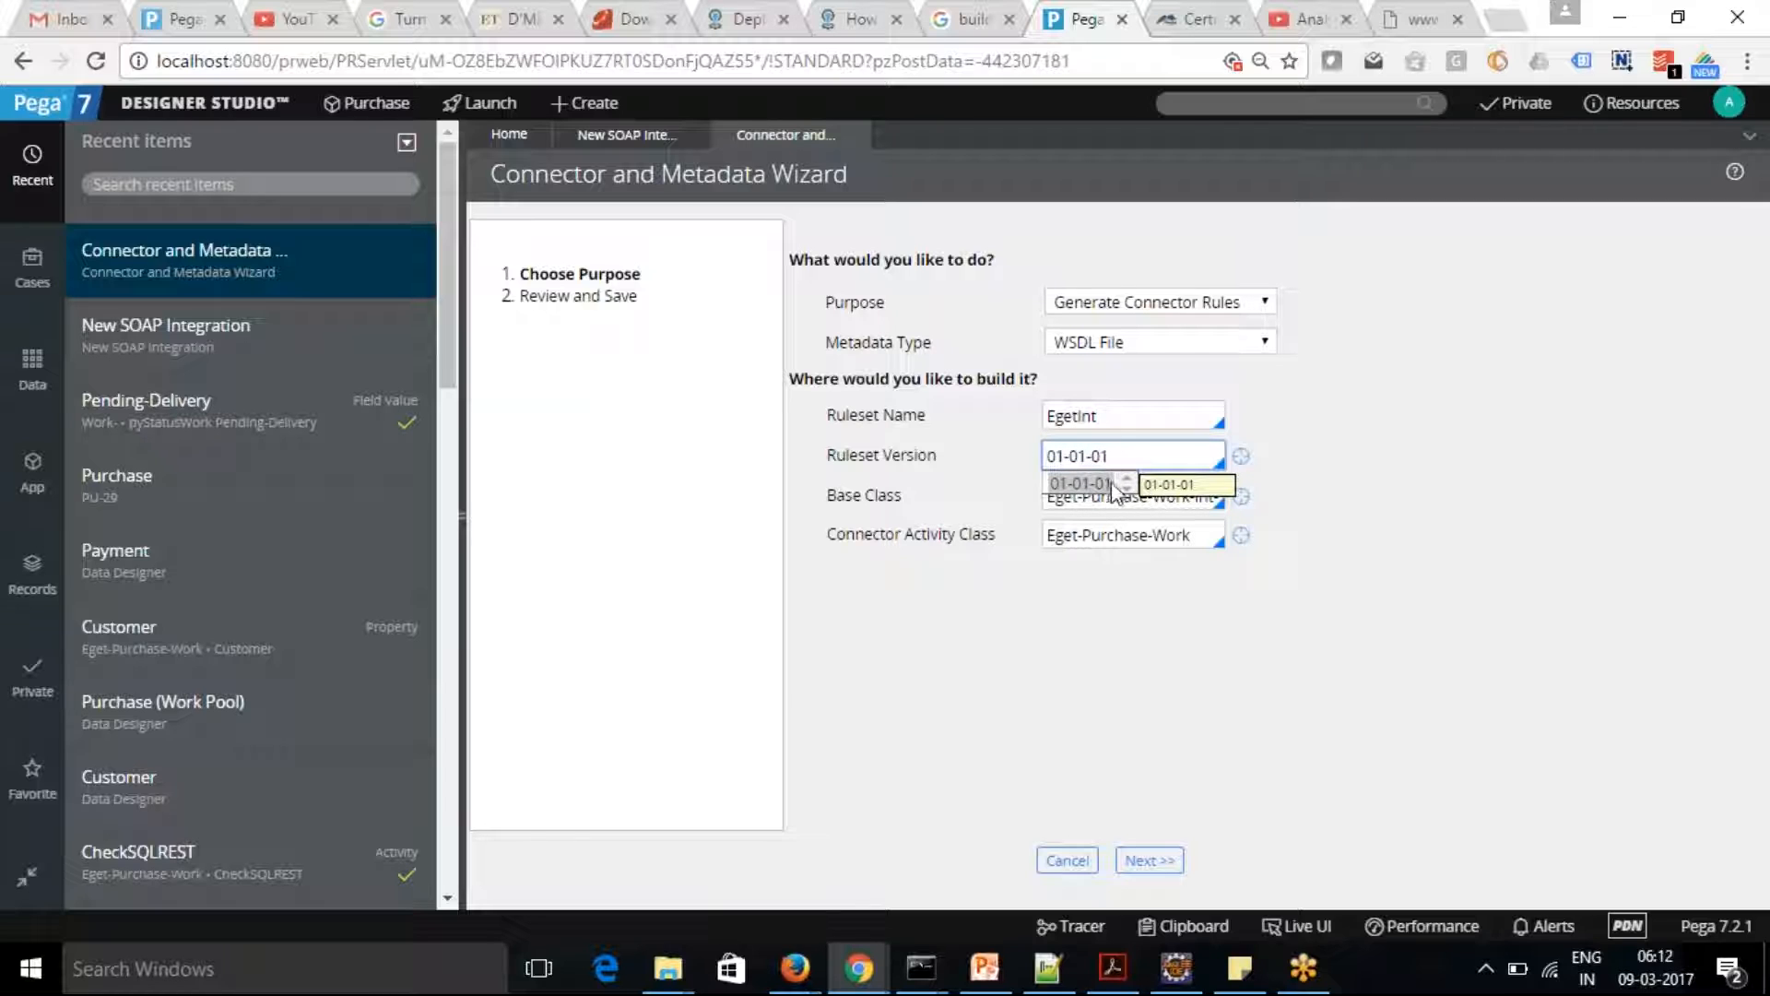
pyautogui.click(1080, 483)
# Set the base class to Eget-Int and proceed to loading the WSDL document
pyautogui.click(1133, 498)
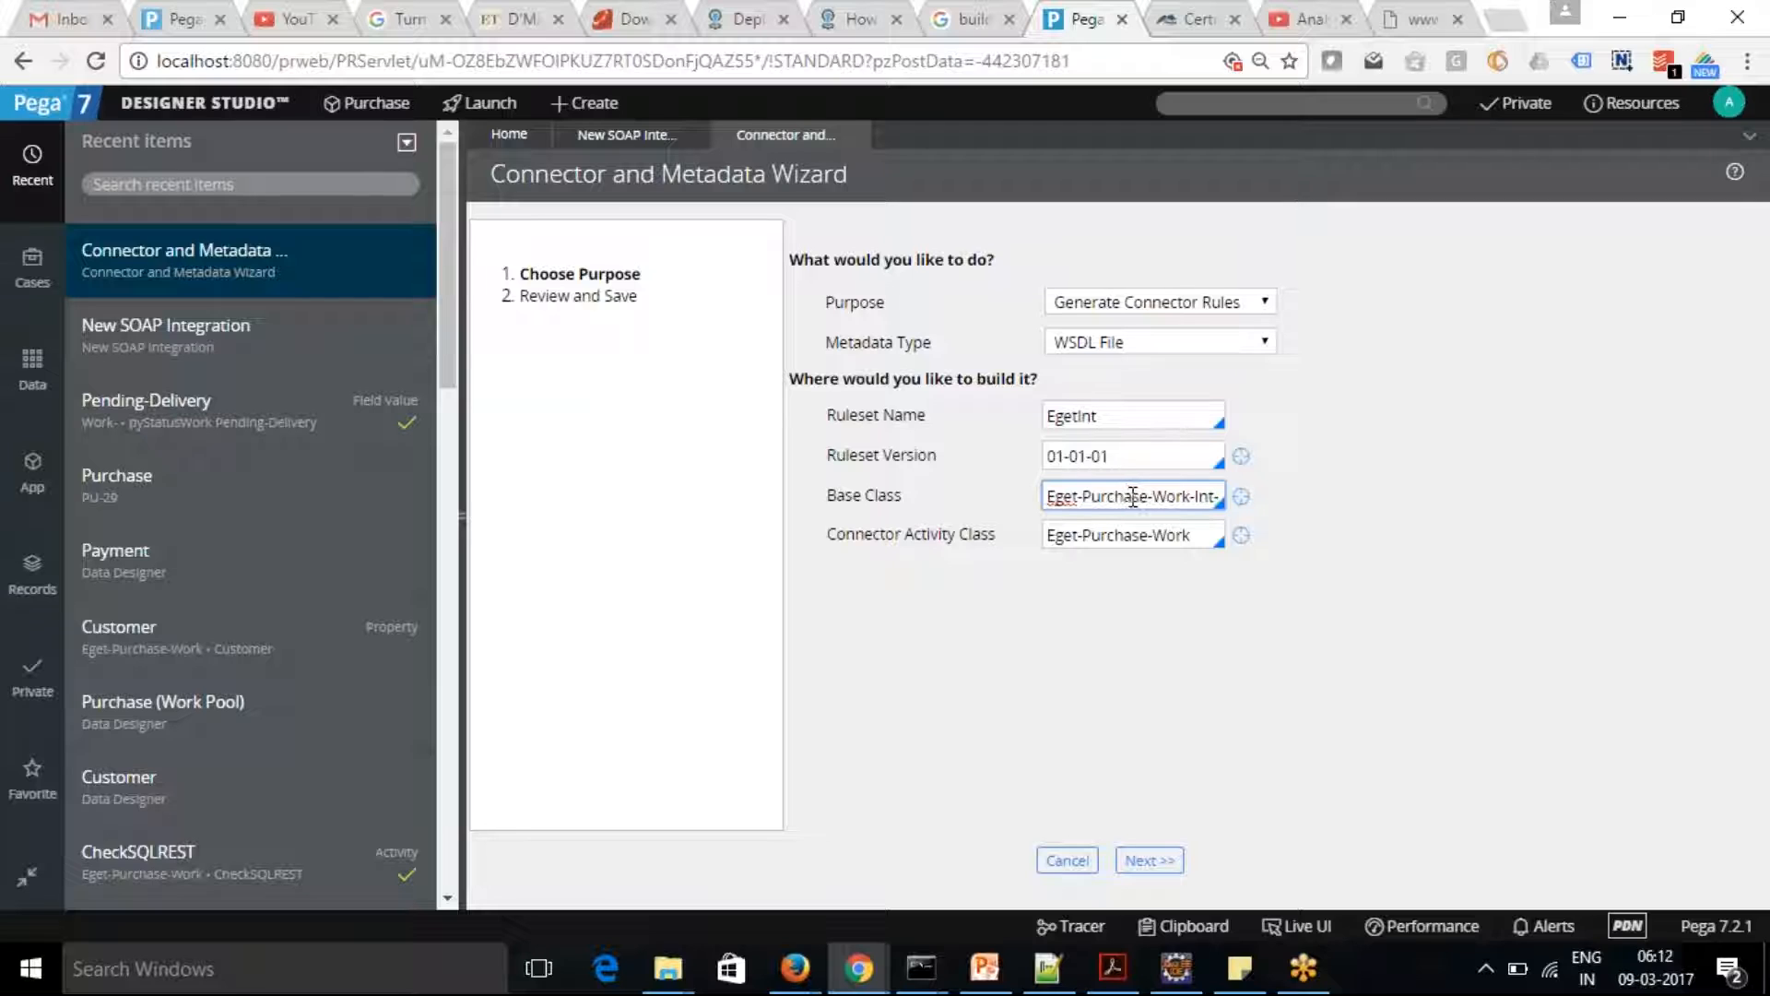
pyautogui.click(1196, 495)
pyautogui.press('BackSpace')
pyautogui.press('BackSpace')
pyautogui.press('BackSpace')
pyautogui.press('BackSpace')
pyautogui.press('BackSpace')
pyautogui.press('BackSpace')
pyautogui.press('BackSpace')
pyautogui.press('BackSpace')
pyautogui.press('BackSpace')
pyautogui.press('BackSpace')
pyautogui.press('BackSpace')
pyautogui.press('BackSpace')
pyautogui.press('BackSpace')
pyautogui.press('BackSpace')
pyautogui.press('BackSpace')
pyautogui.press('BackSpace')
pyautogui.write('t-')
pyautogui.press('Tab')
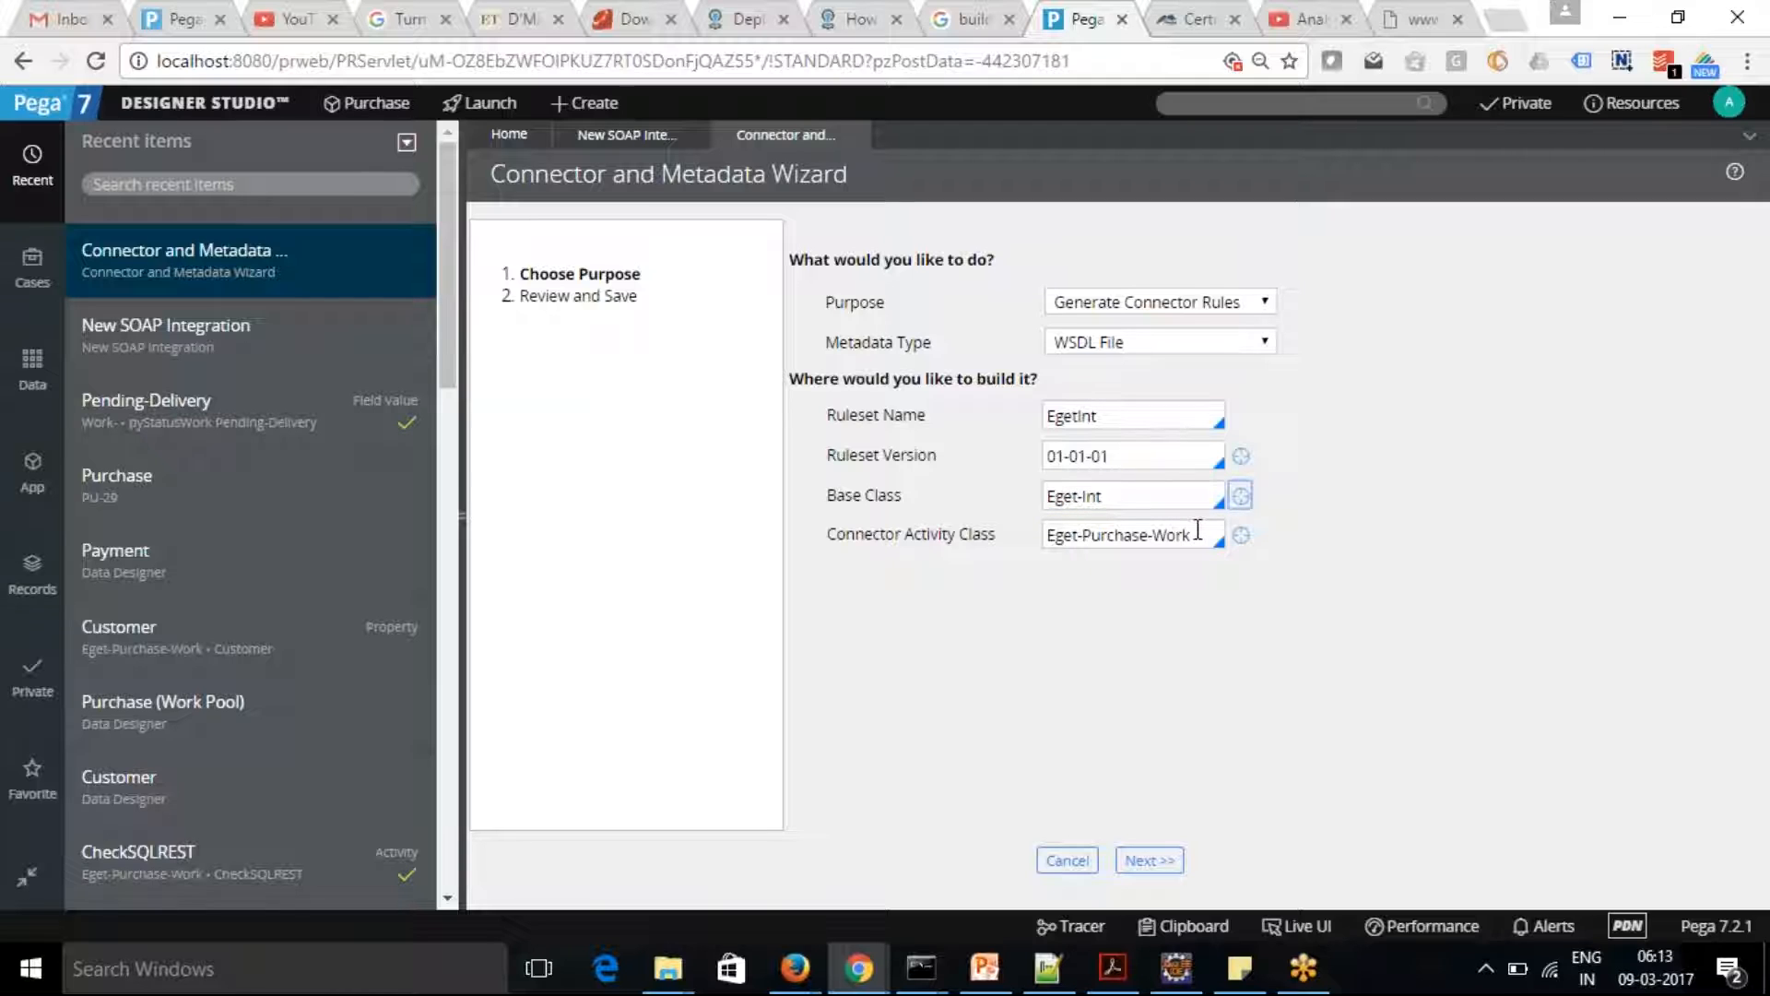
pyautogui.click(1153, 497)
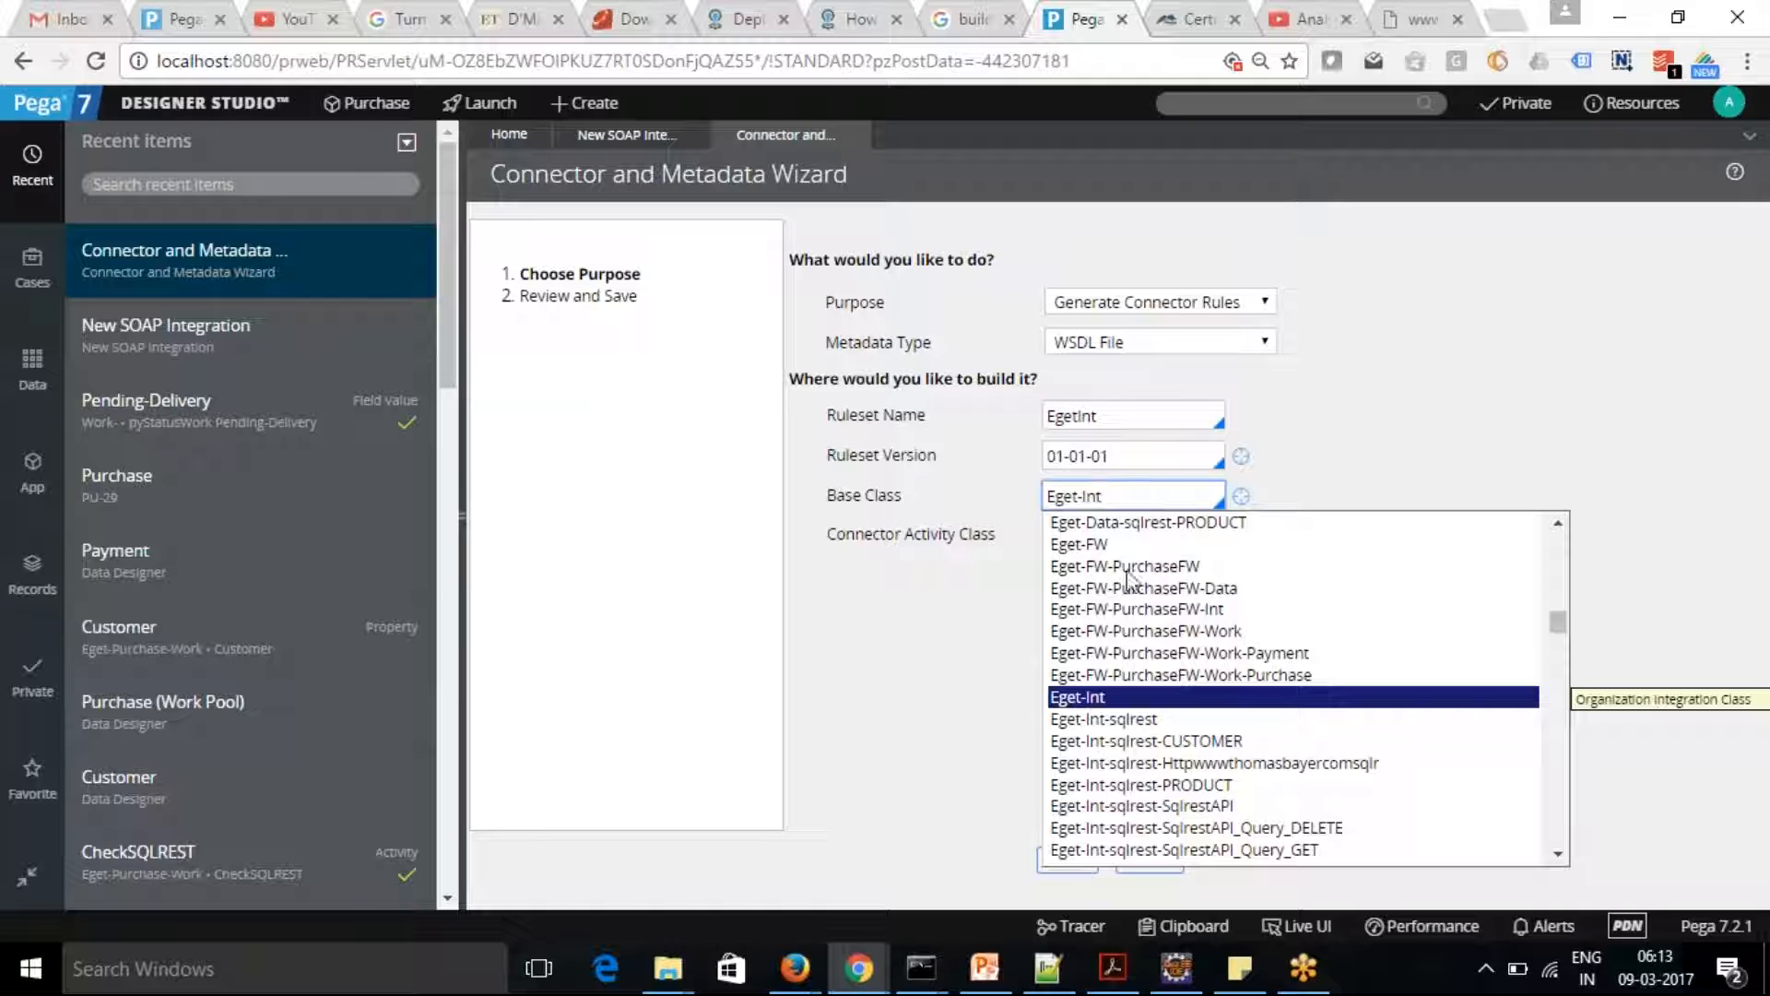
pyautogui.click(1113, 698)
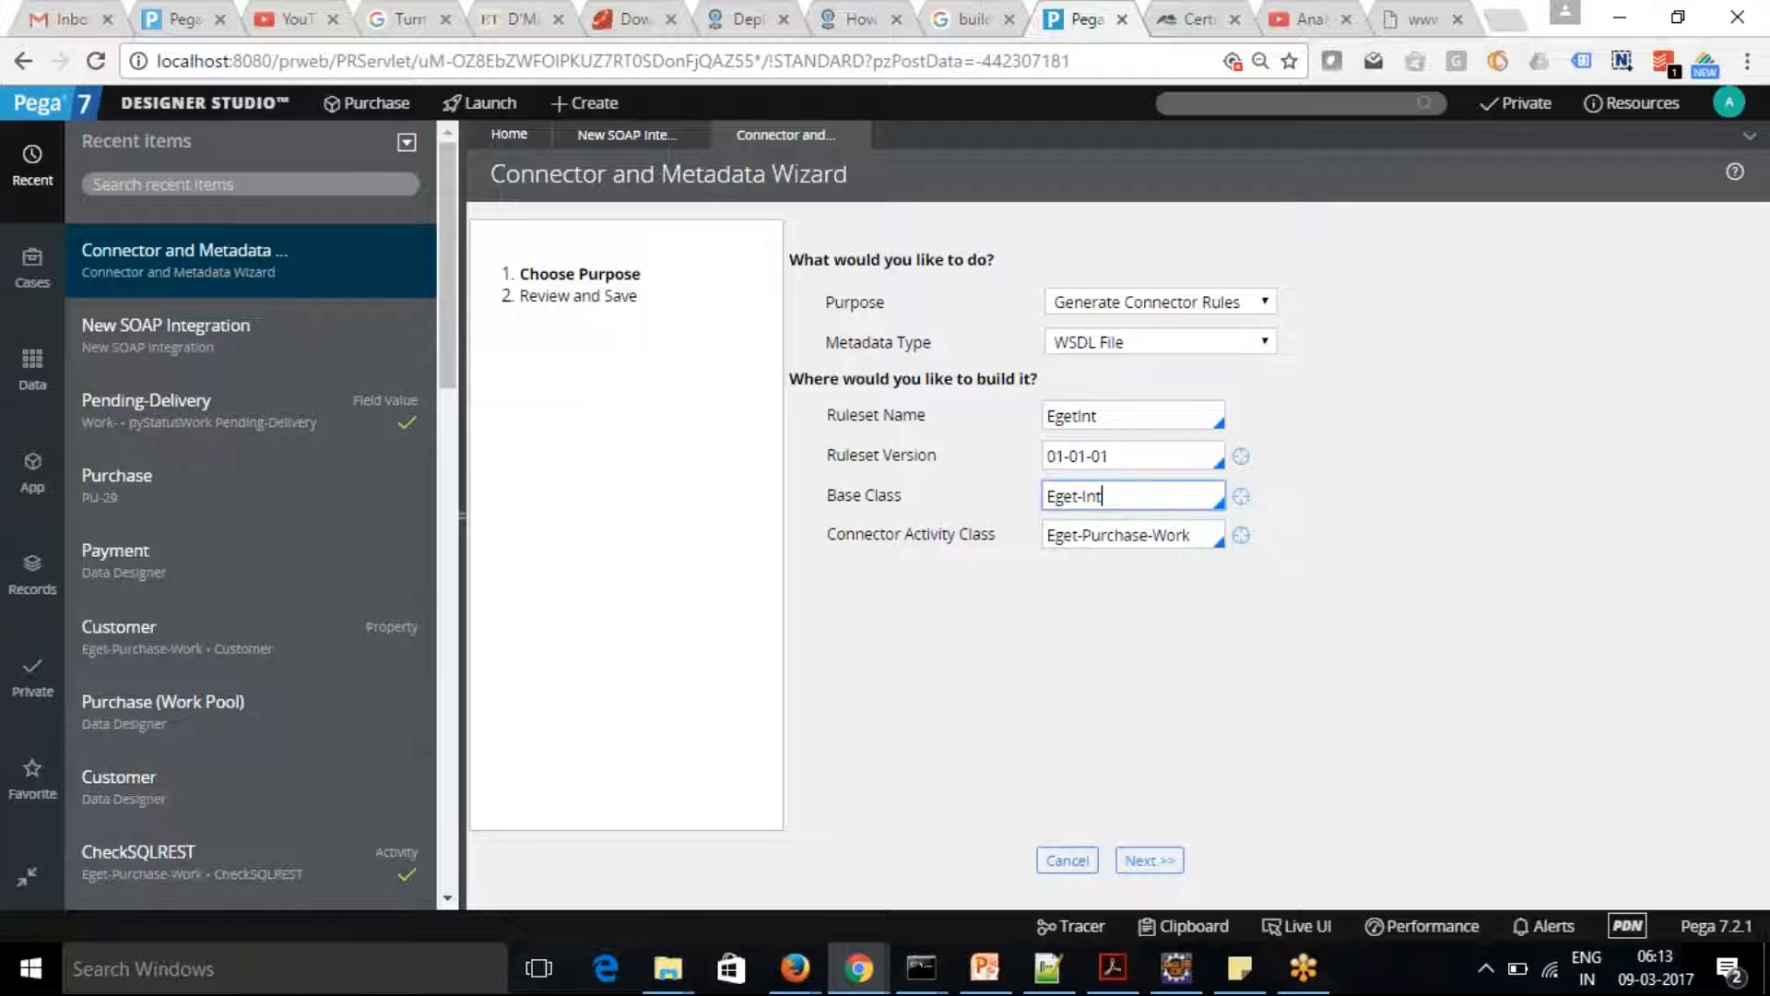
pyautogui.click(1149, 861)
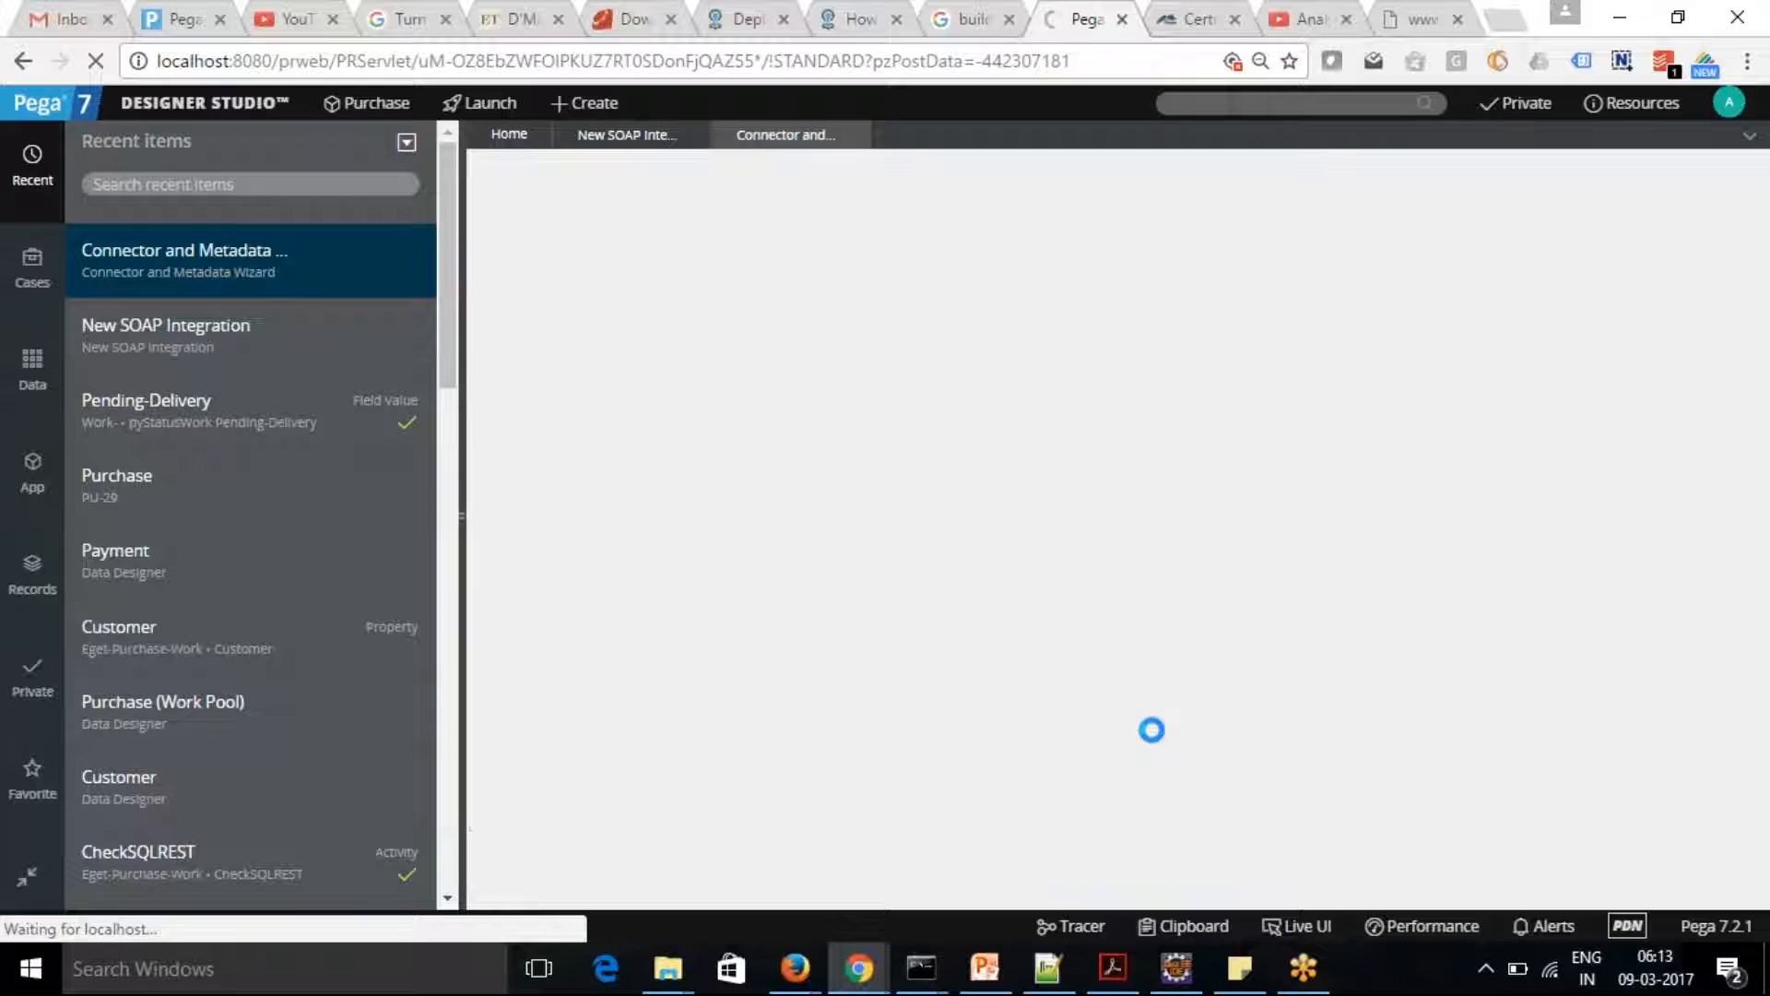
pyautogui.click(959, 418)
pyautogui.hotkey('ctrl', 'v')
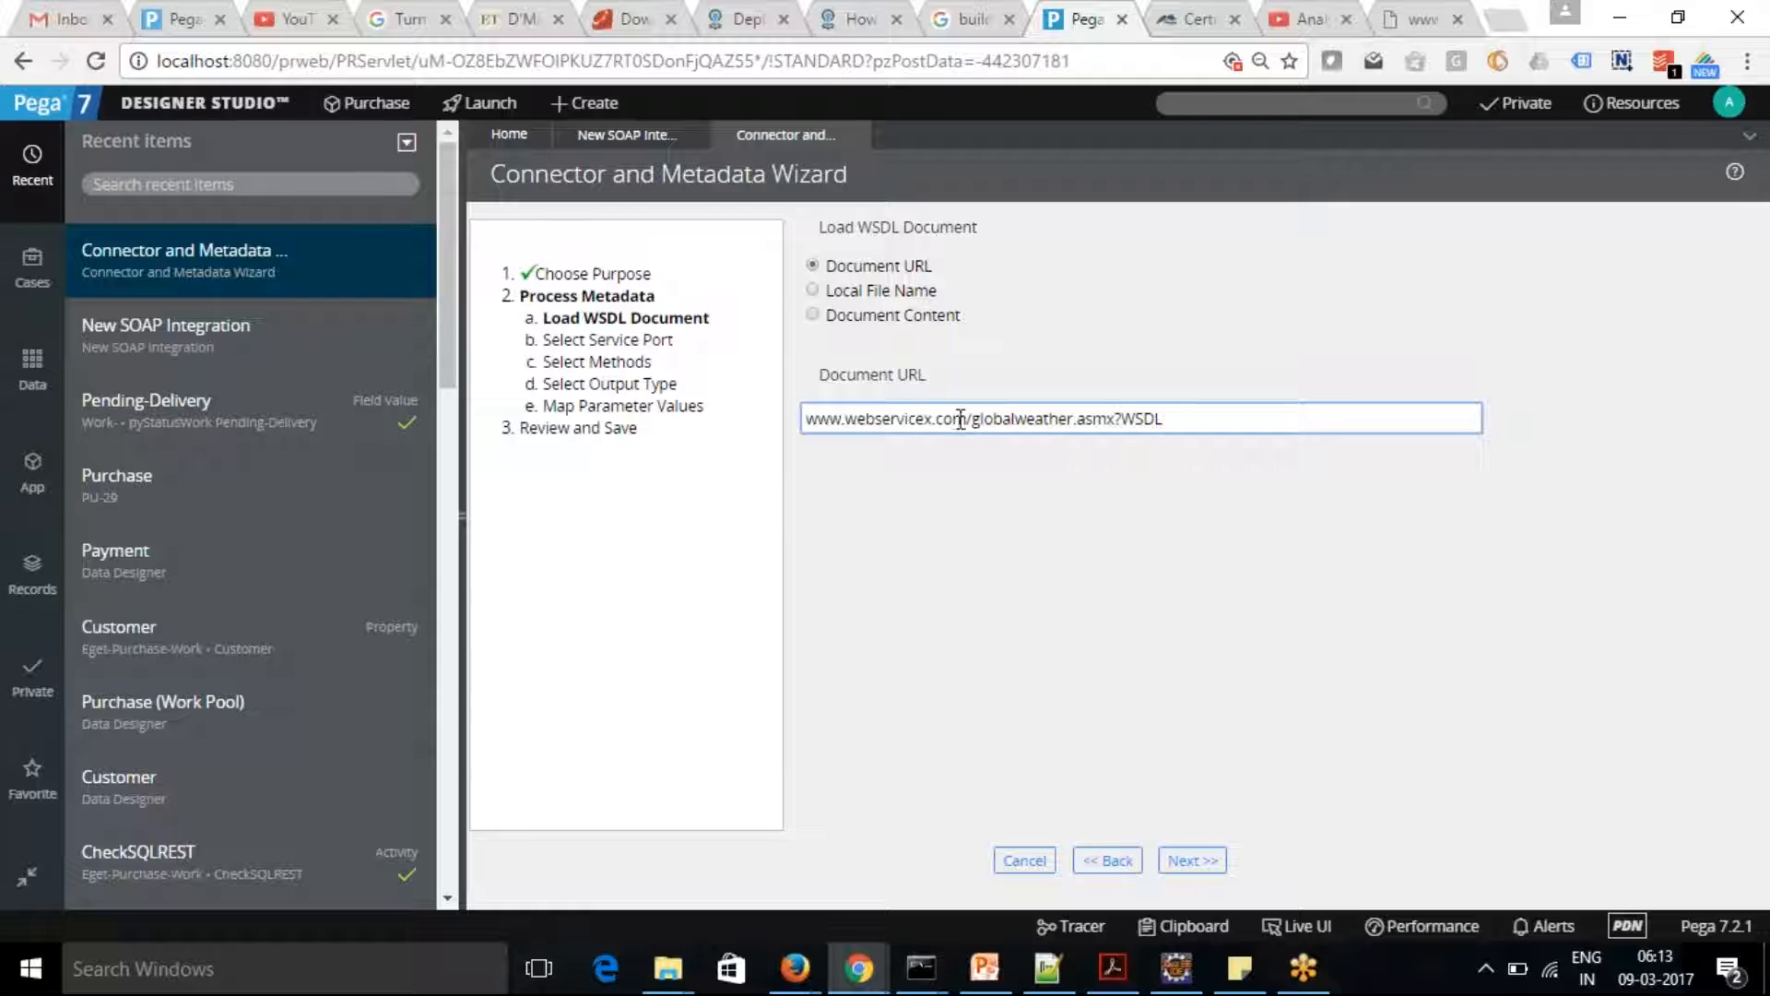
pyautogui.click(1192, 857)
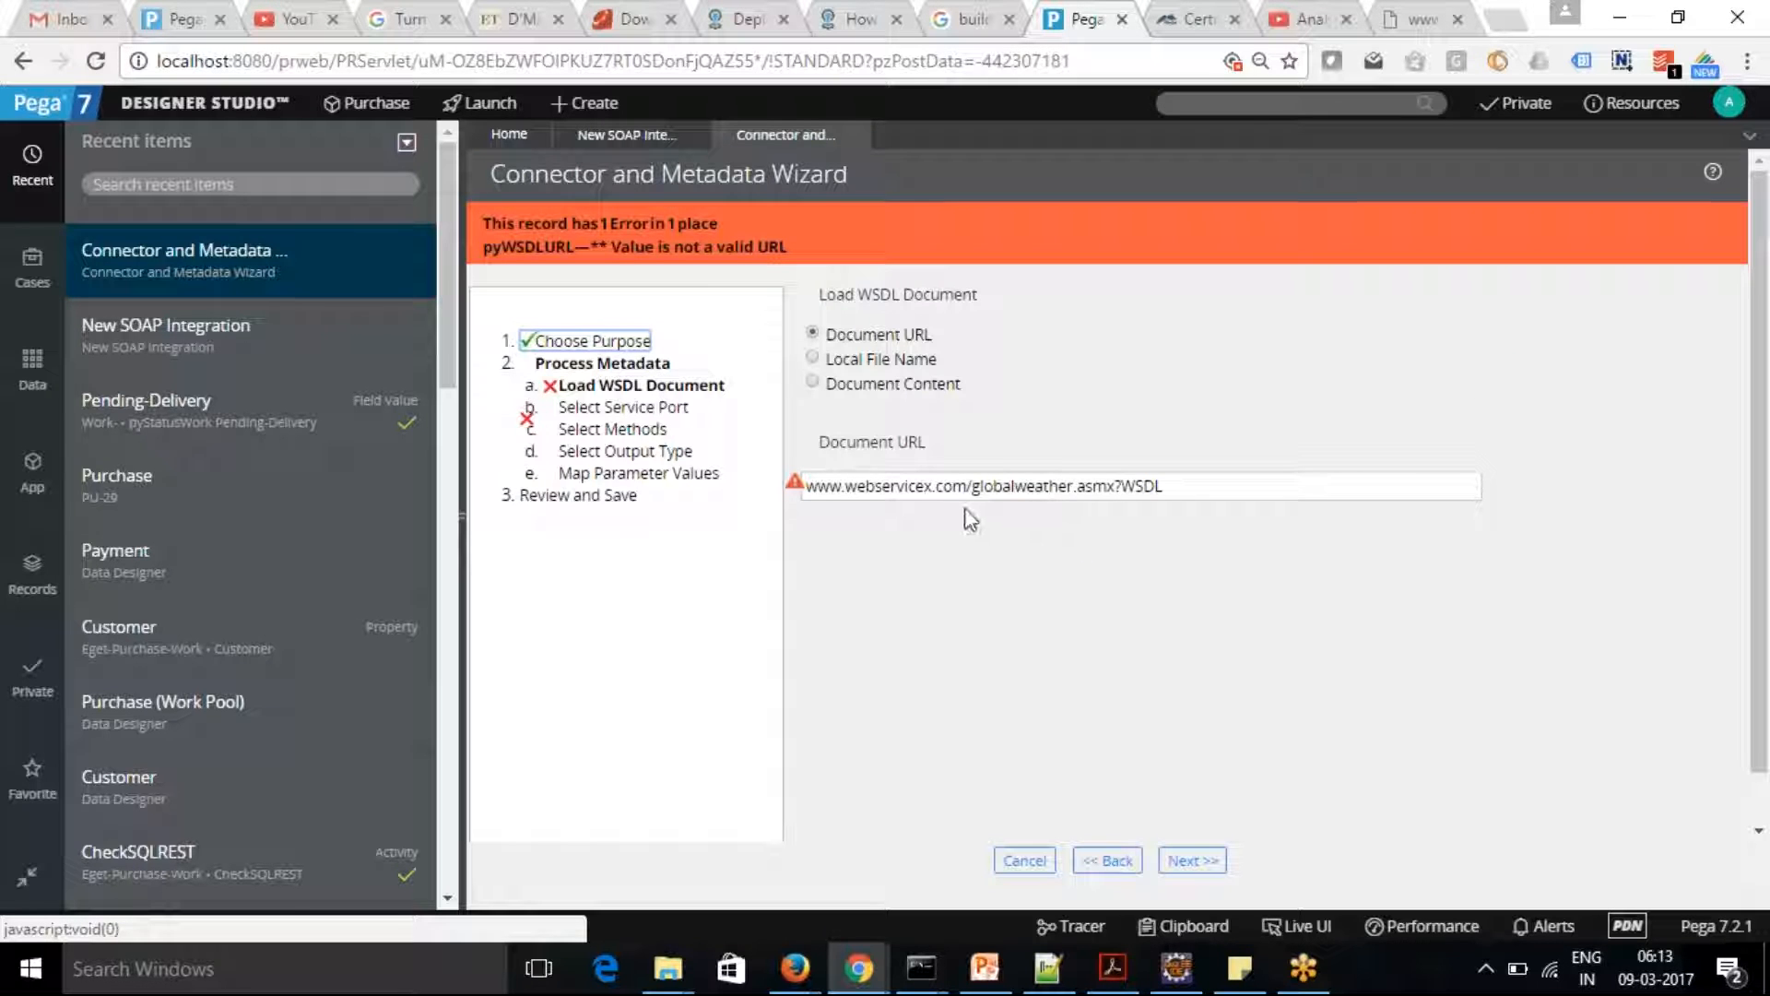
# Try to load the WSDL with the document URL prefixed by http:\\
pyautogui.click(806, 483)
pyautogui.write('http:')
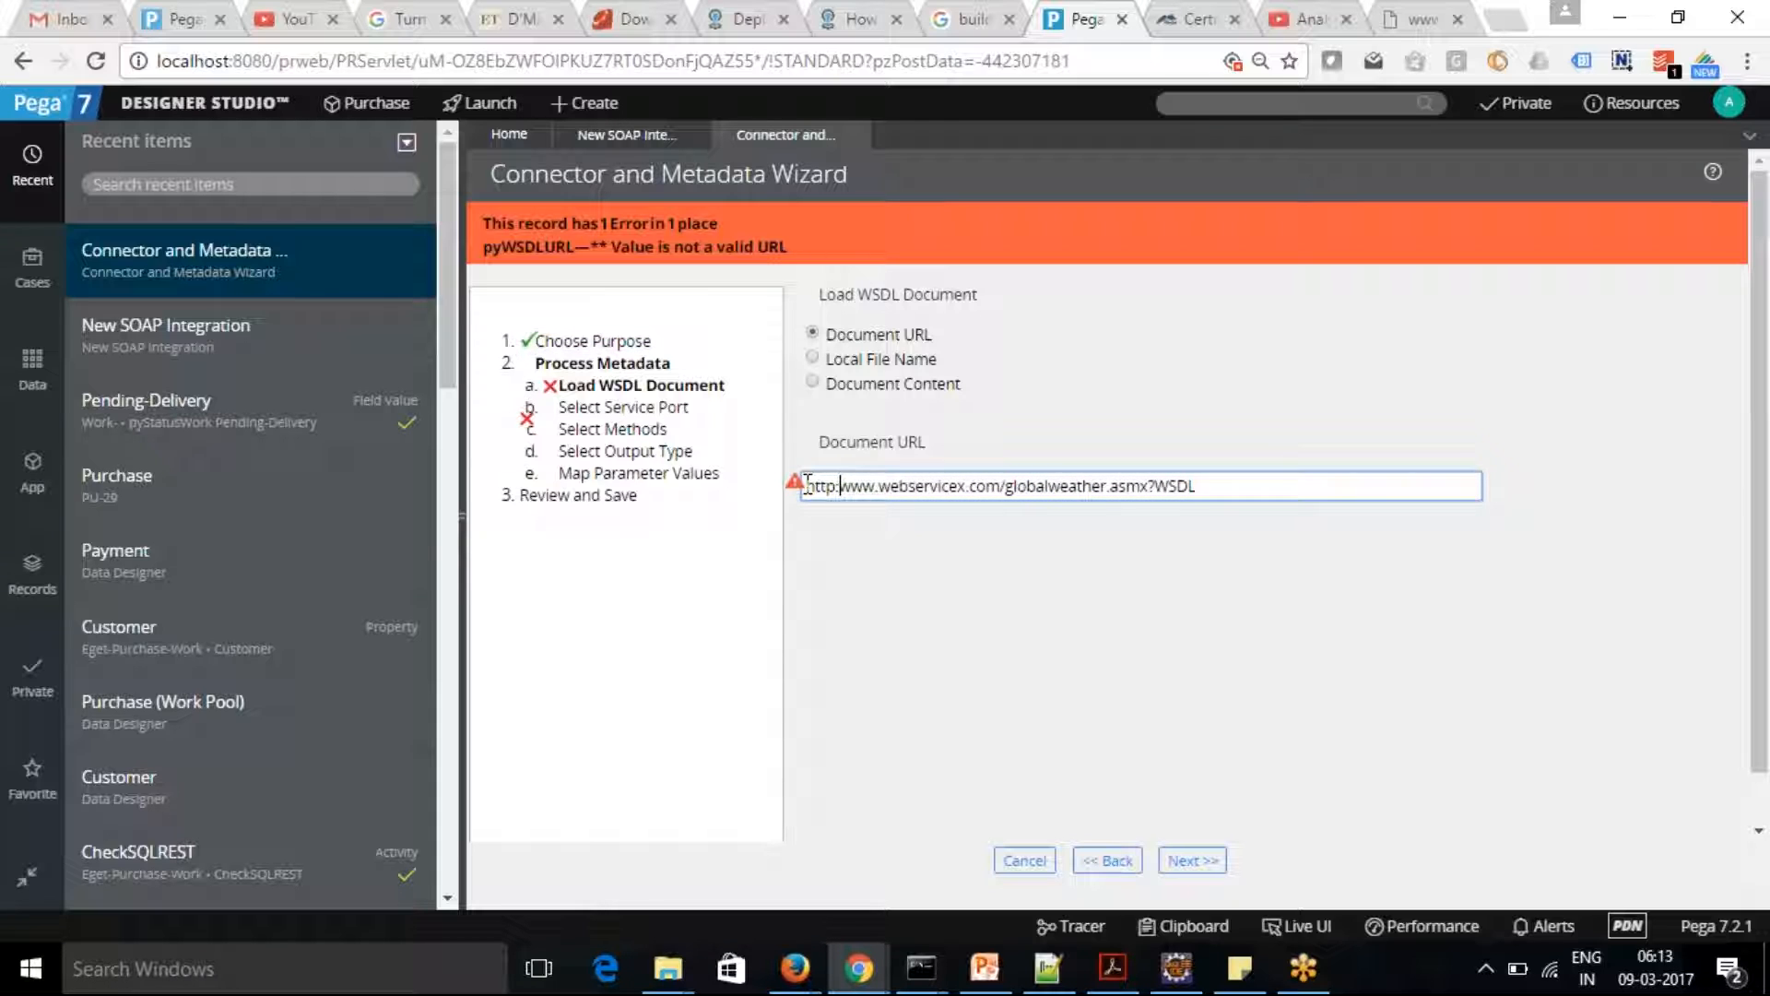
pyautogui.write('\\\\')
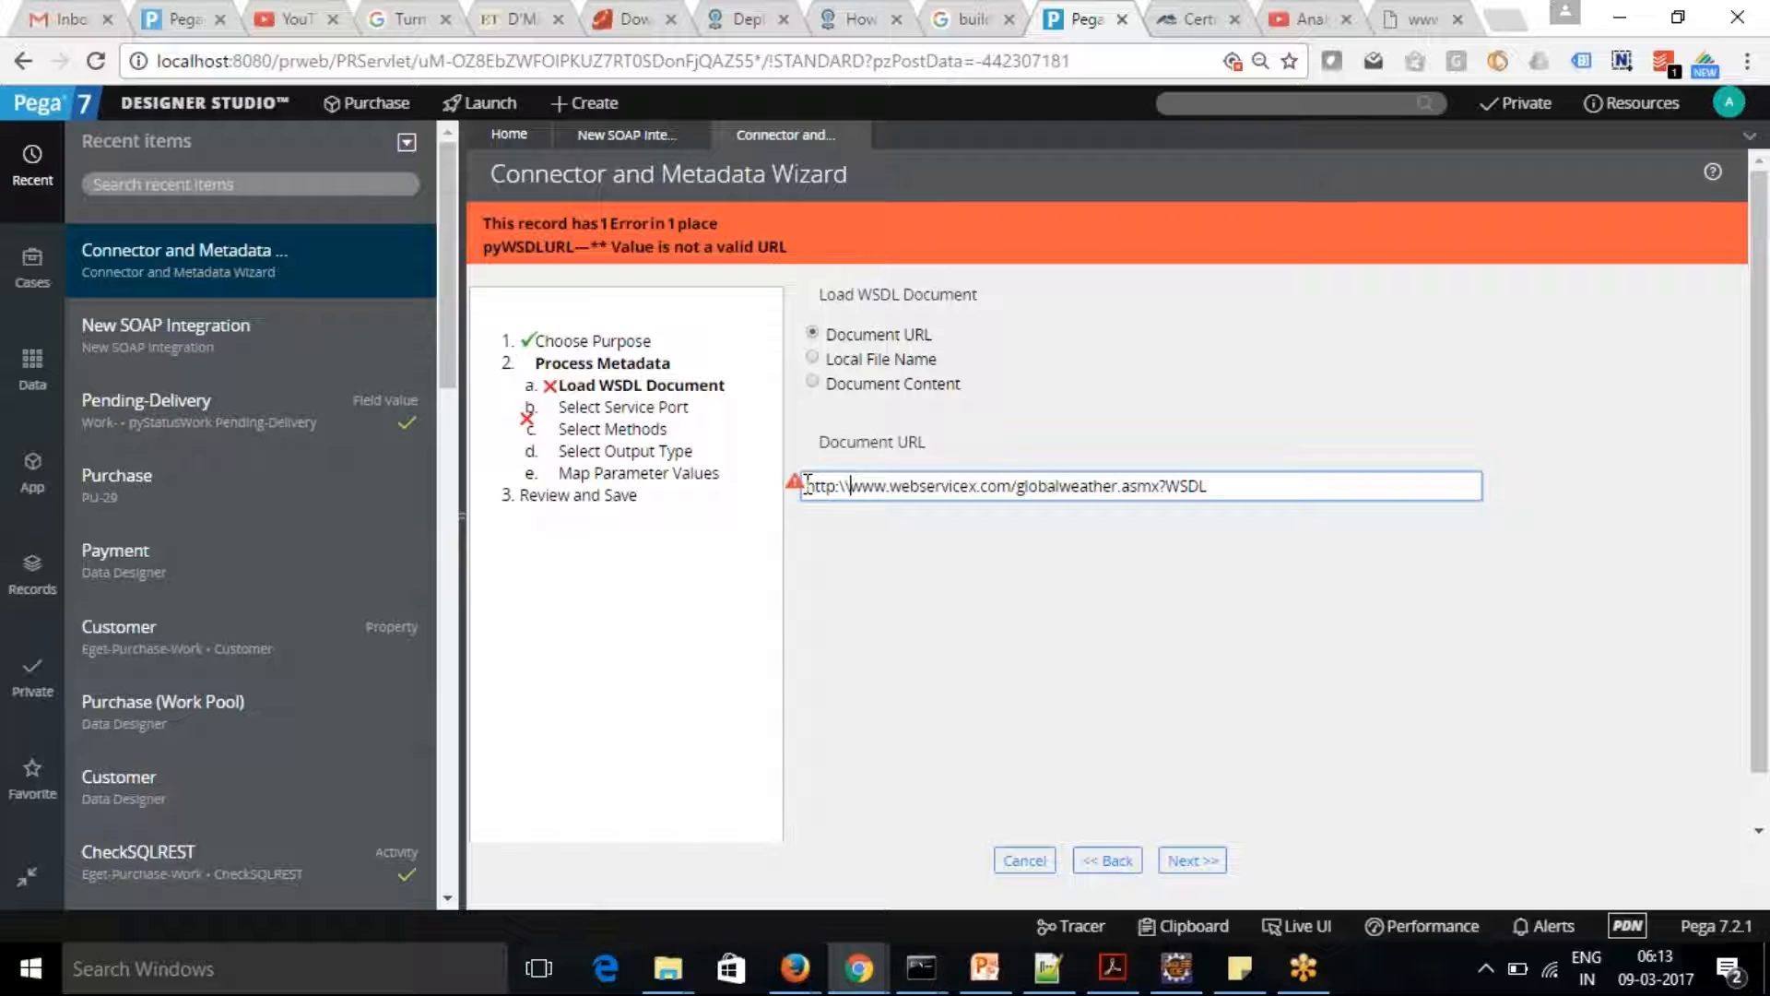
pyautogui.click(1189, 859)
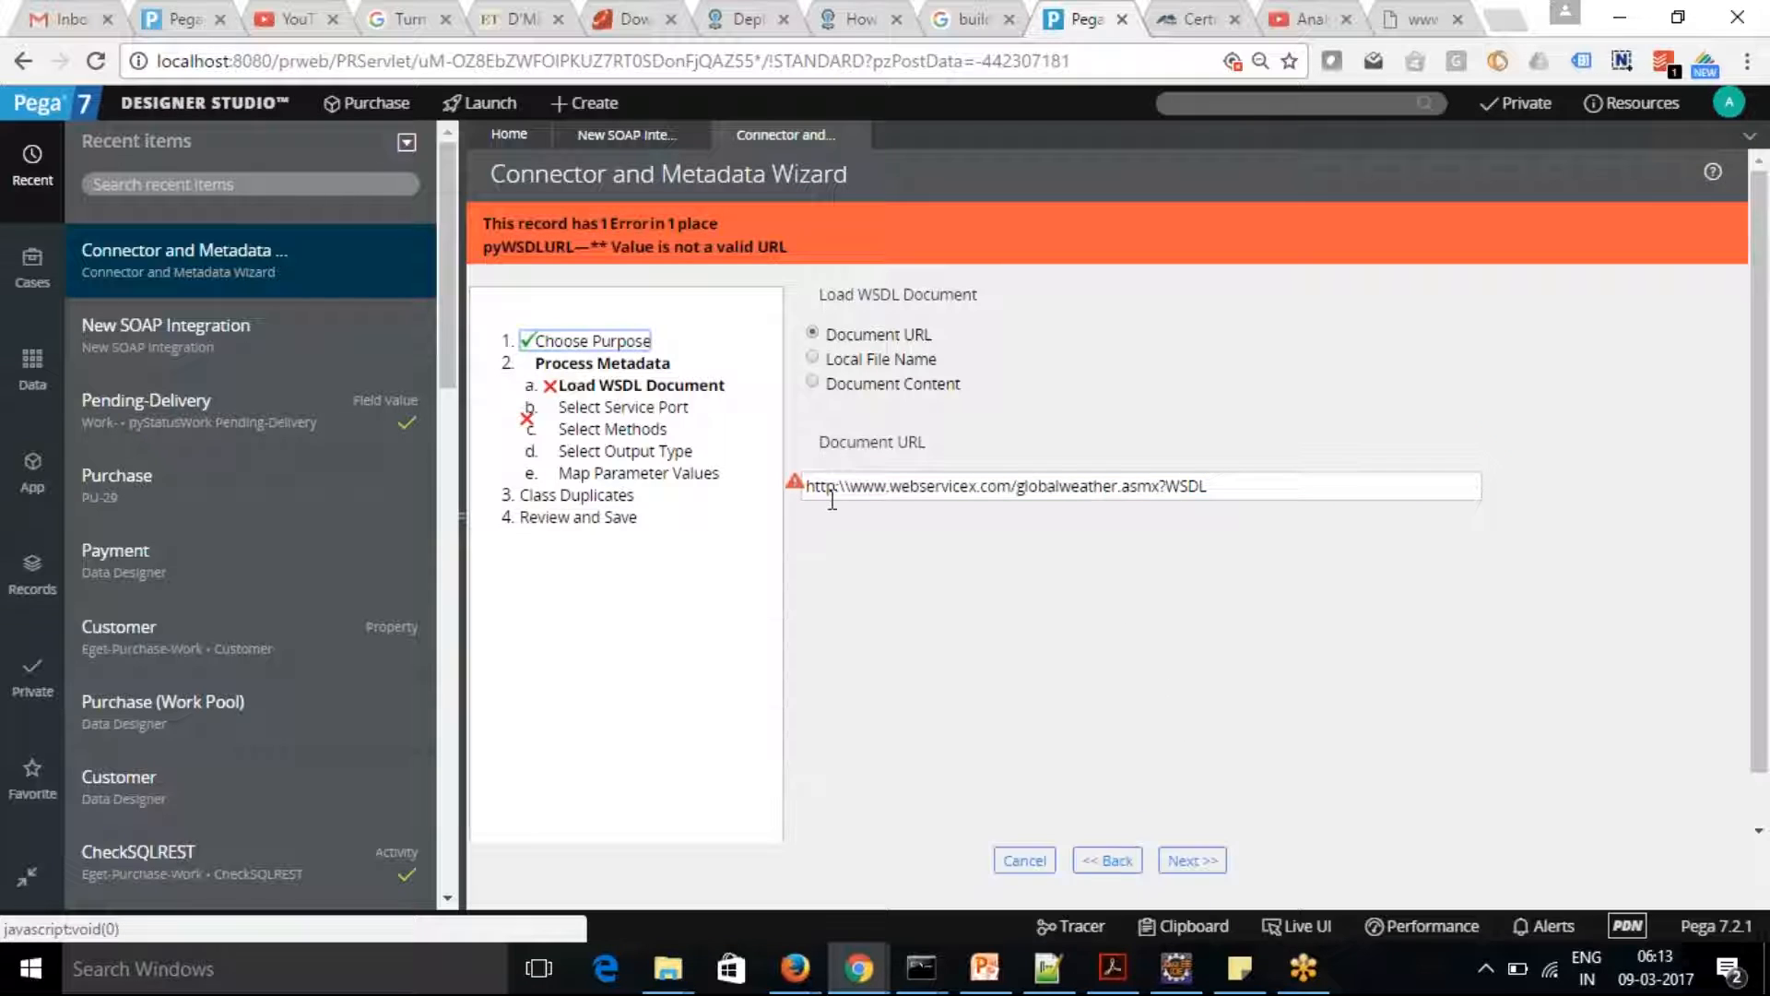
# Change the document URL's prefix to https:\\ and submit it again
pyautogui.click(835, 492)
pyautogui.write('s')
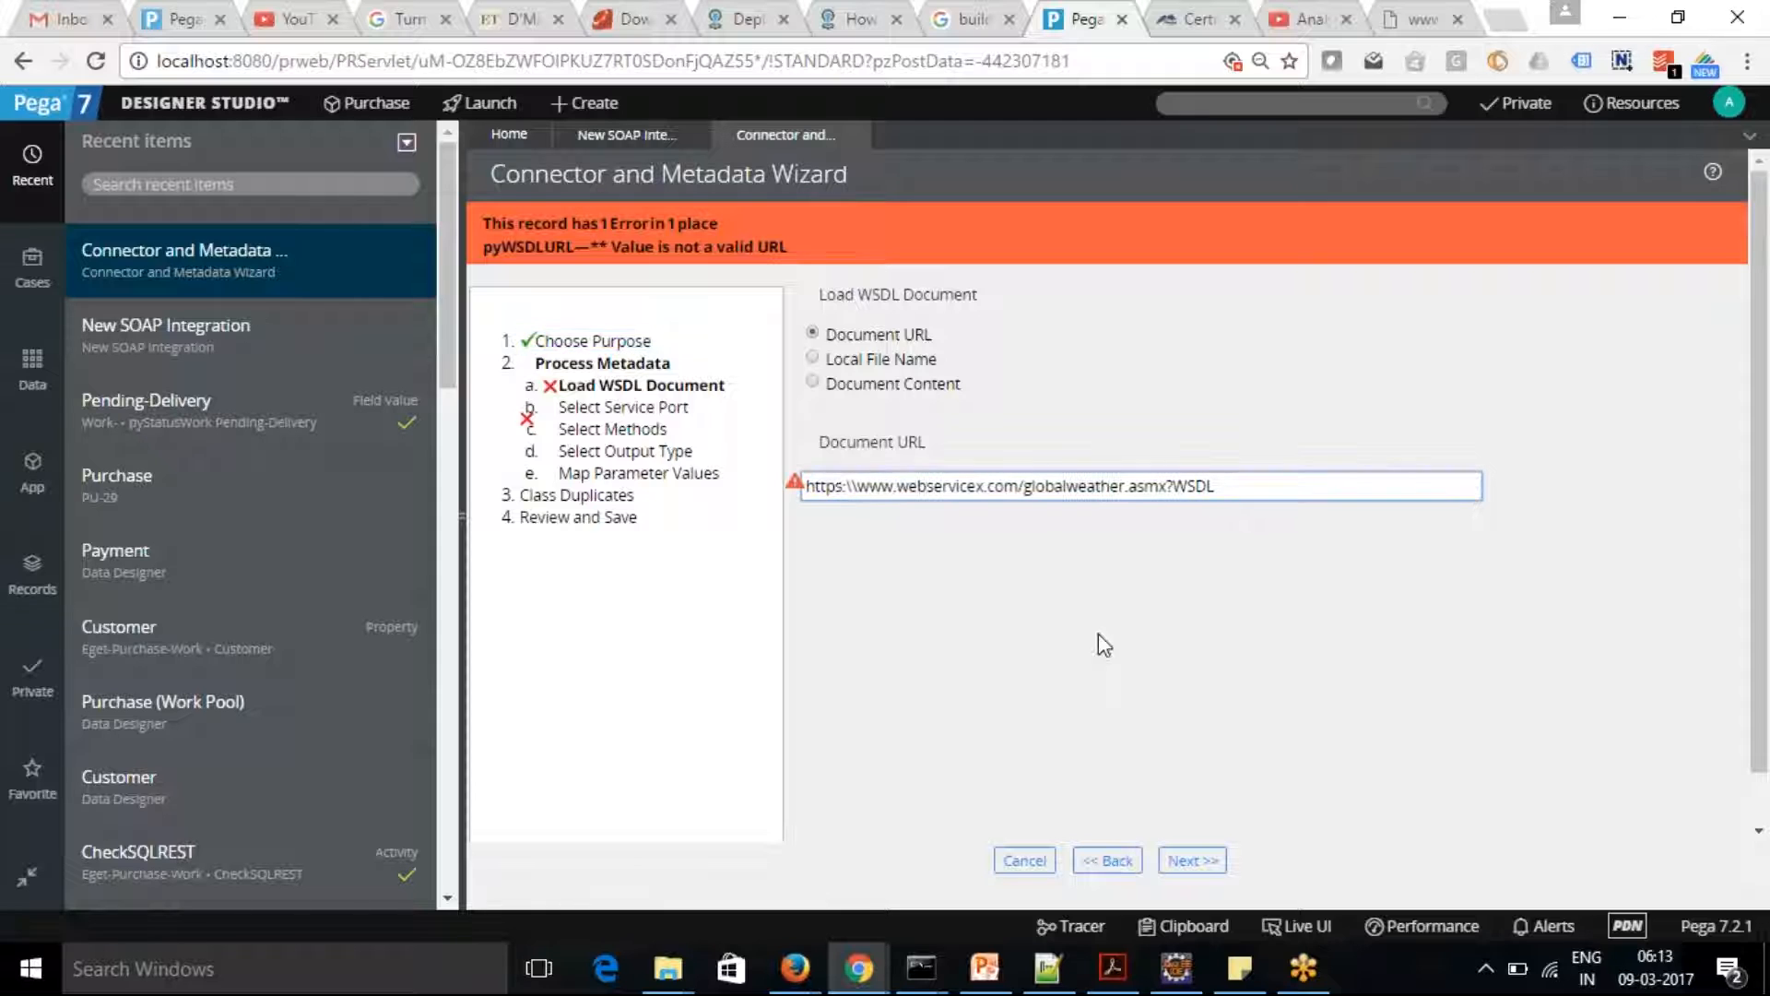
pyautogui.click(1190, 860)
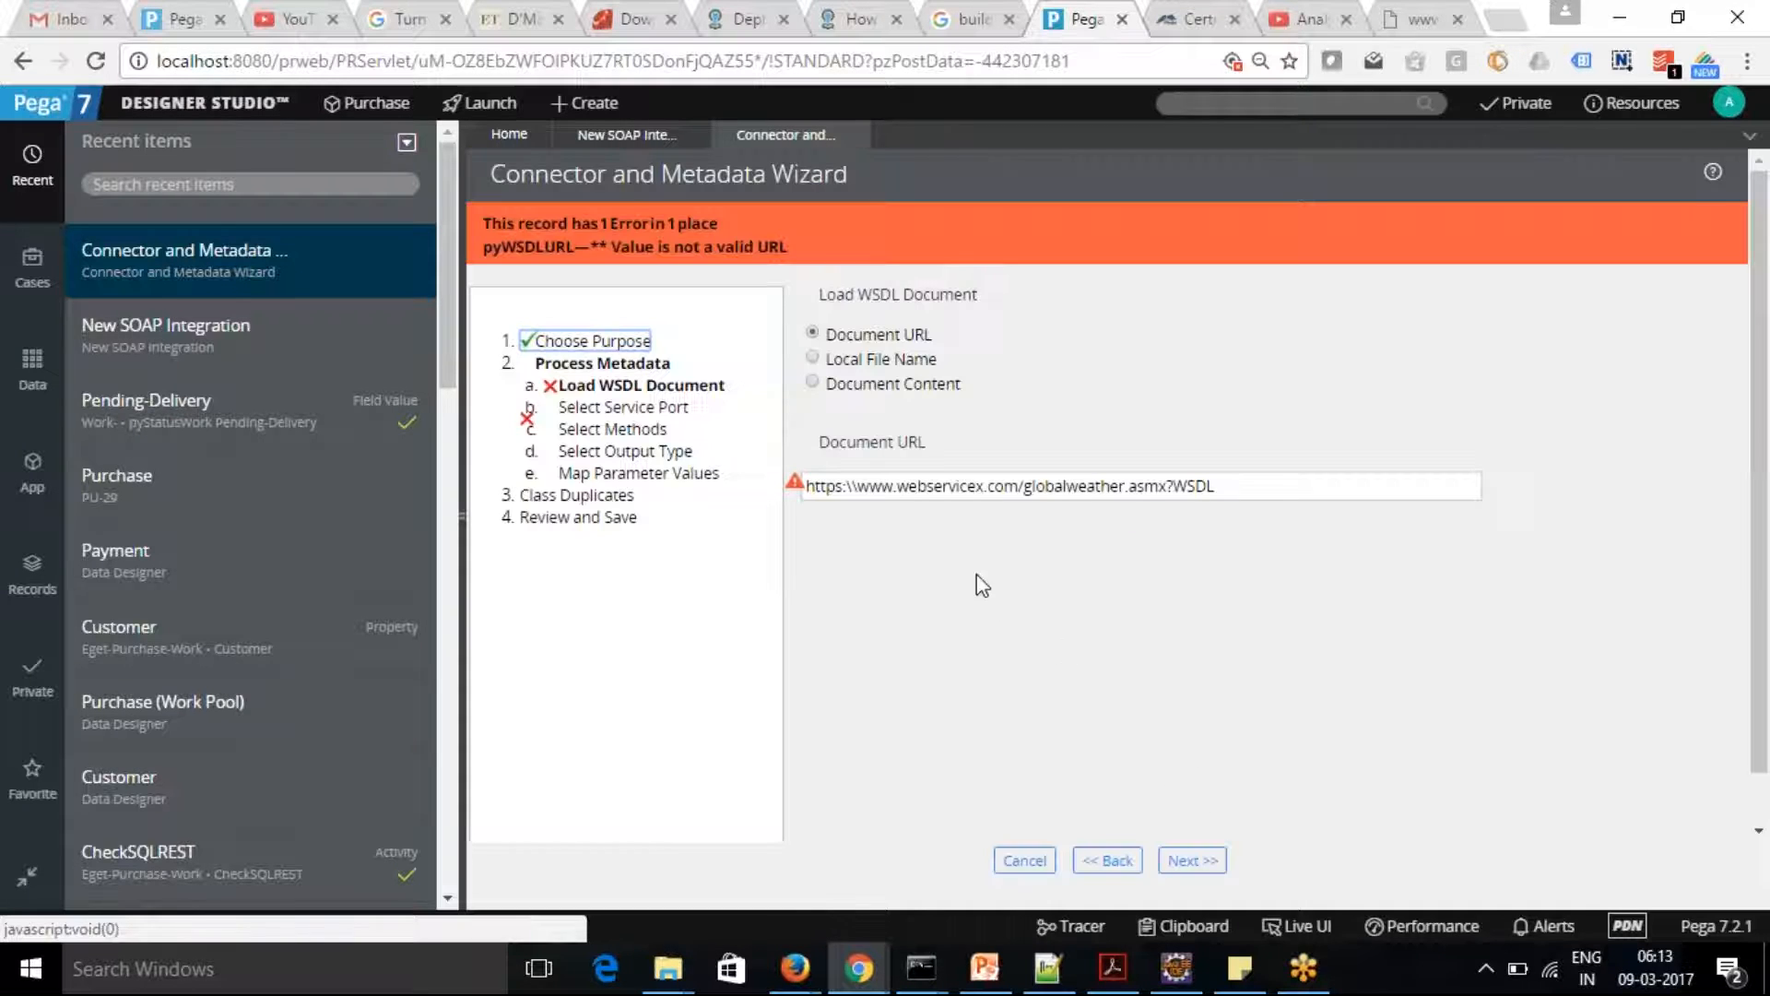
pyautogui.click(860, 485)
pyautogui.press('BackSpace')
pyautogui.press('BackSpace')
pyautogui.write('//')
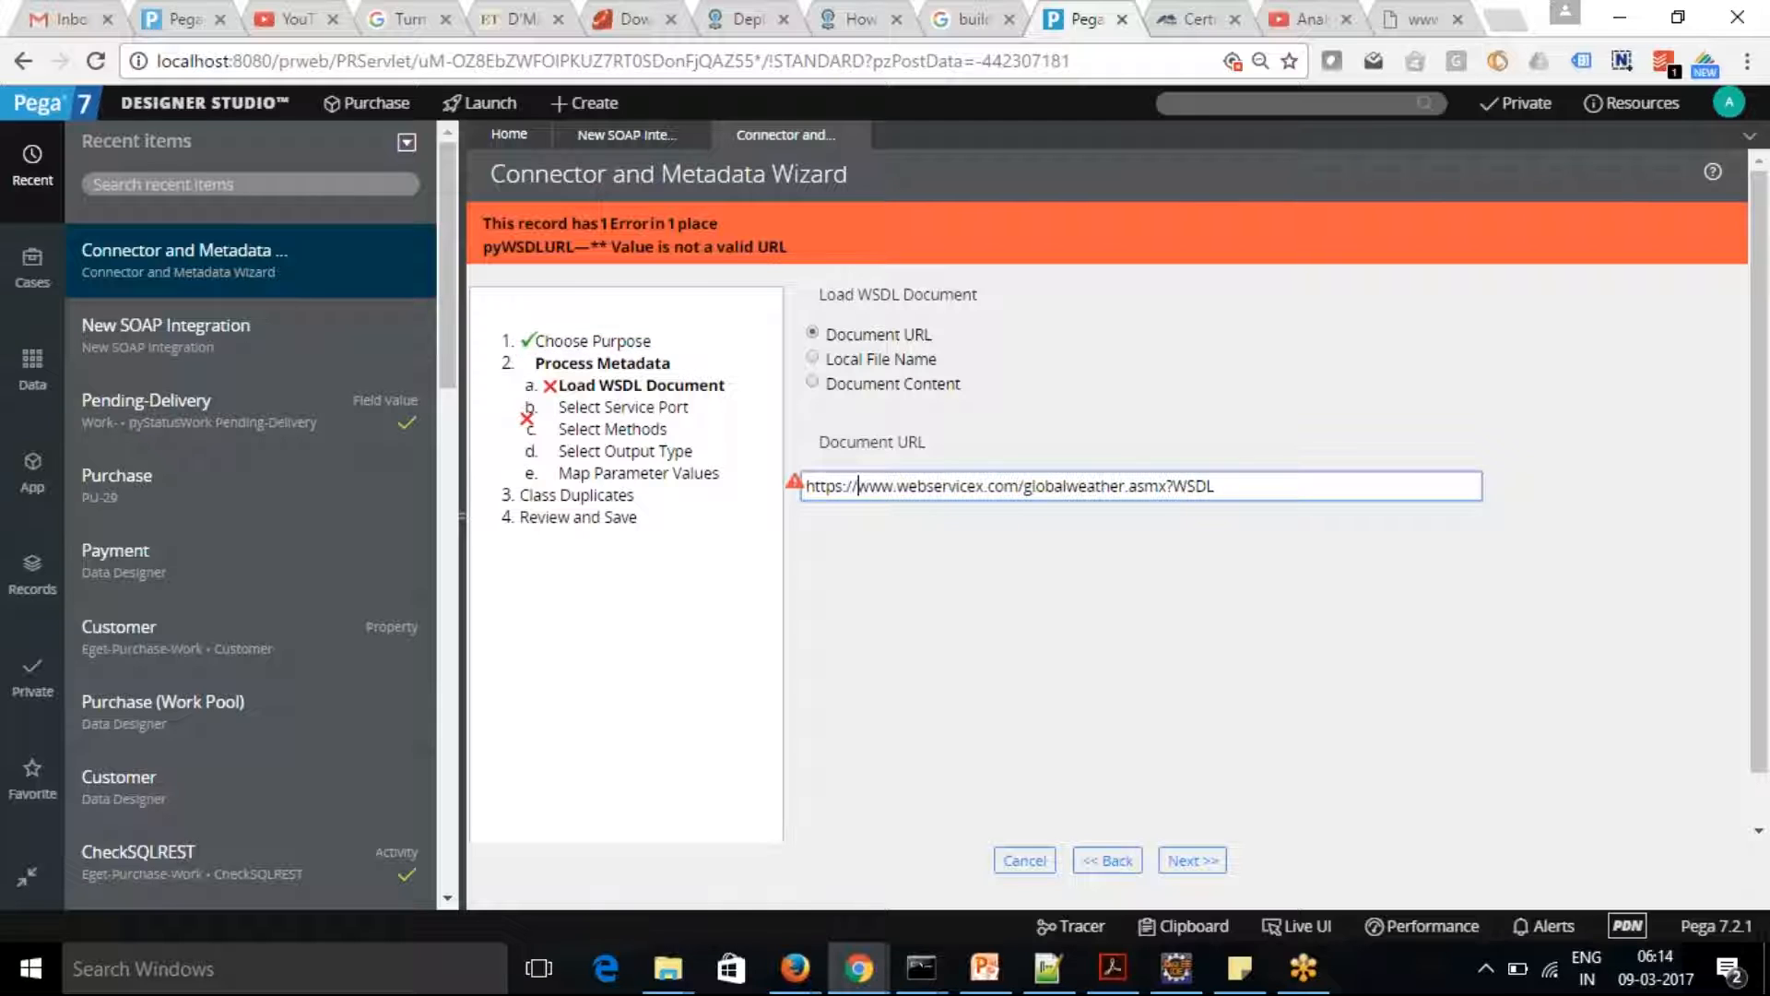
pyautogui.click(1189, 861)
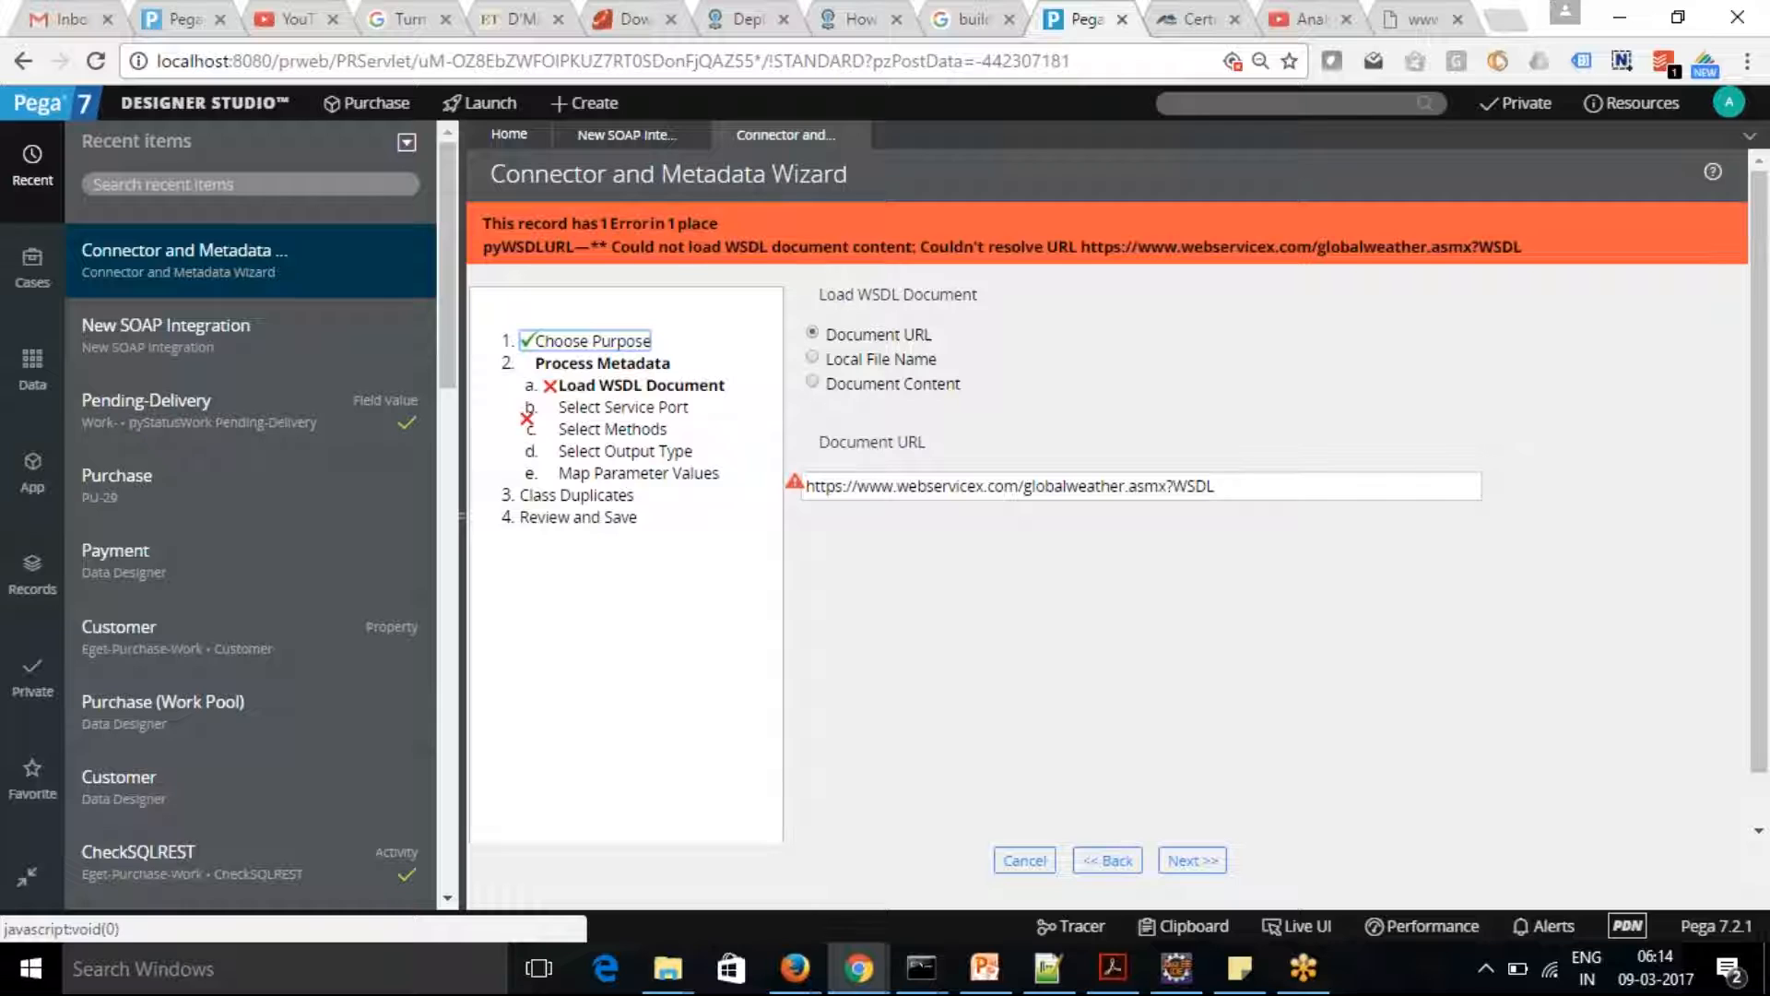
pyautogui.tripleClick(1145, 485)
pyautogui.hotkey('ctrl', 'c')
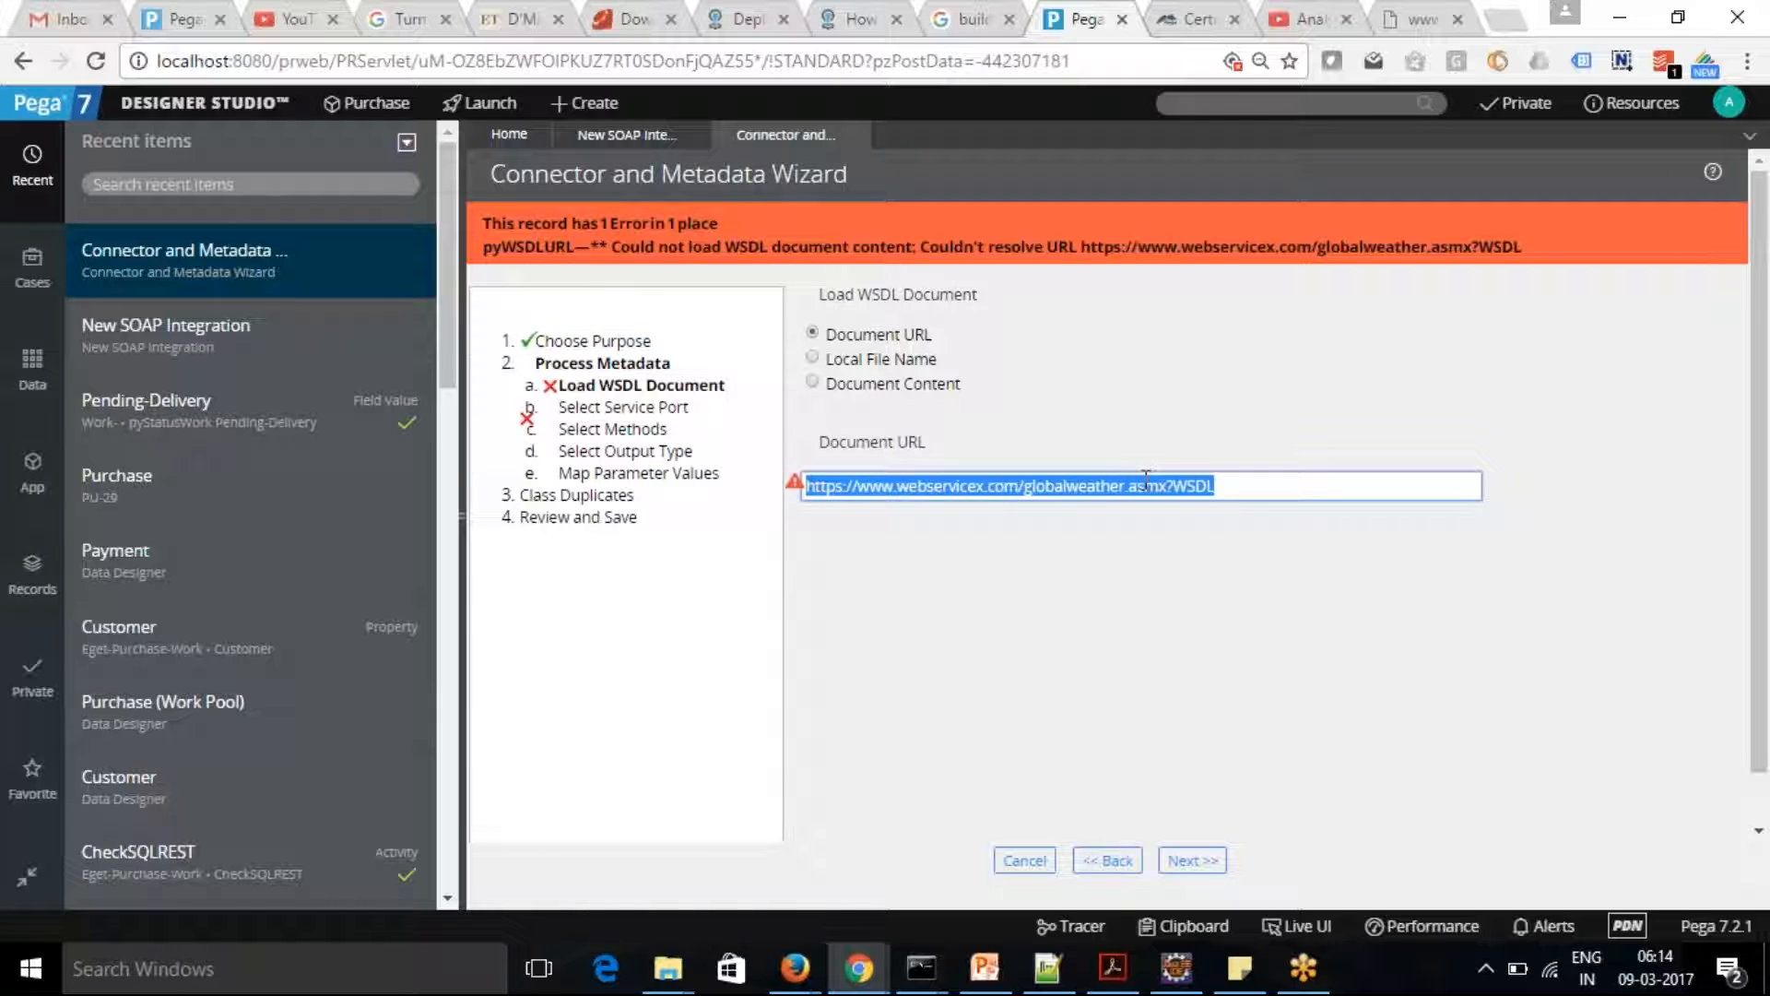
pyautogui.click(1409, 29)
pyautogui.doubleClick(709, 62)
pyautogui.click(684, 62)
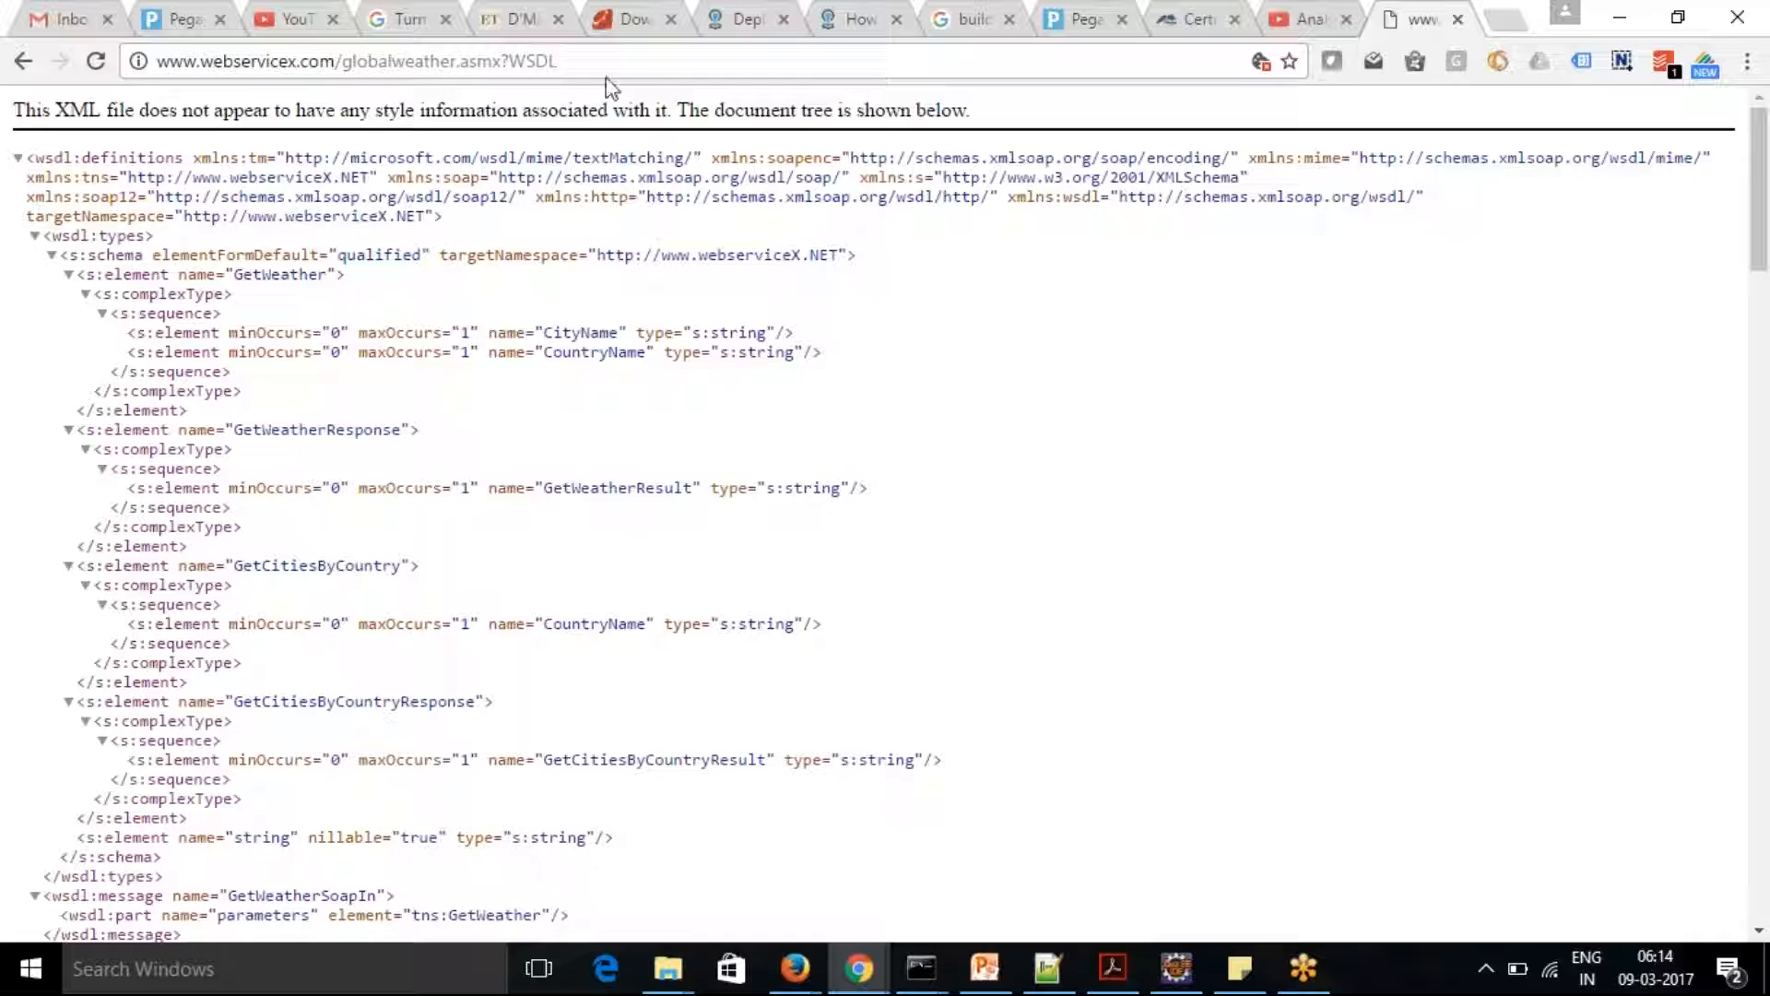
pyautogui.moveTo(595, 61); pyautogui.dragTo(113, 74)
pyautogui.hotkey('ctrl', 'v')
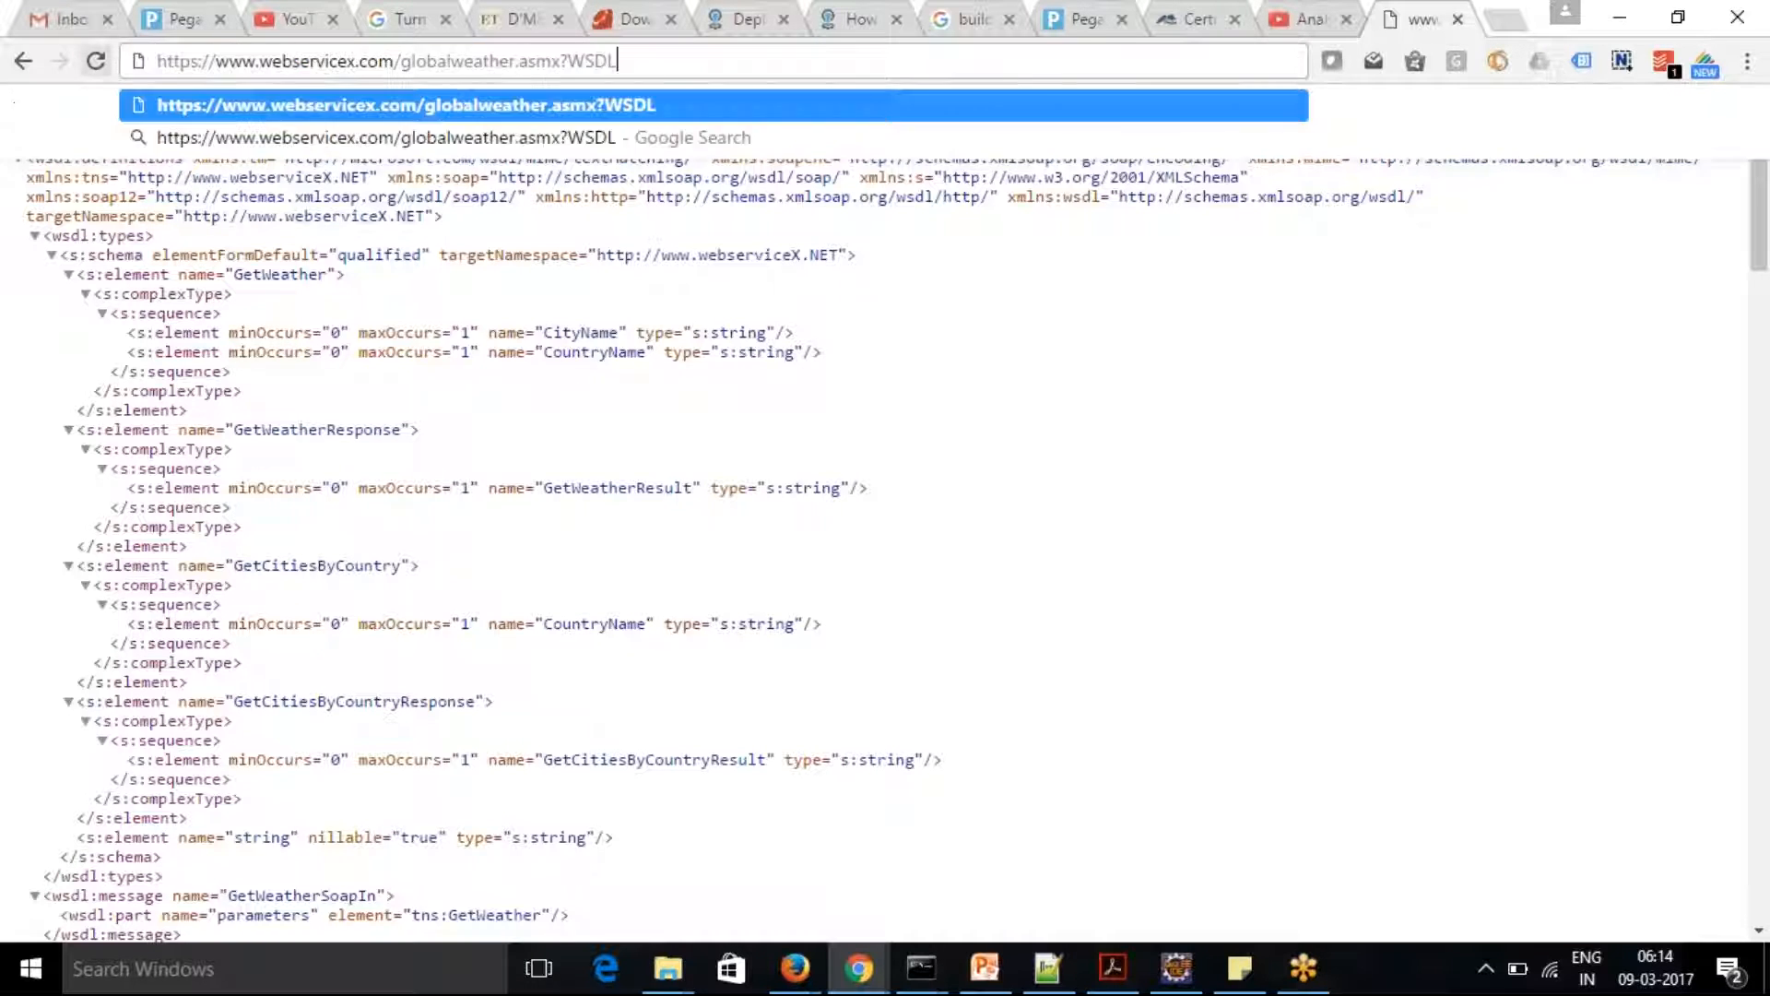
pyautogui.click(218, 107)
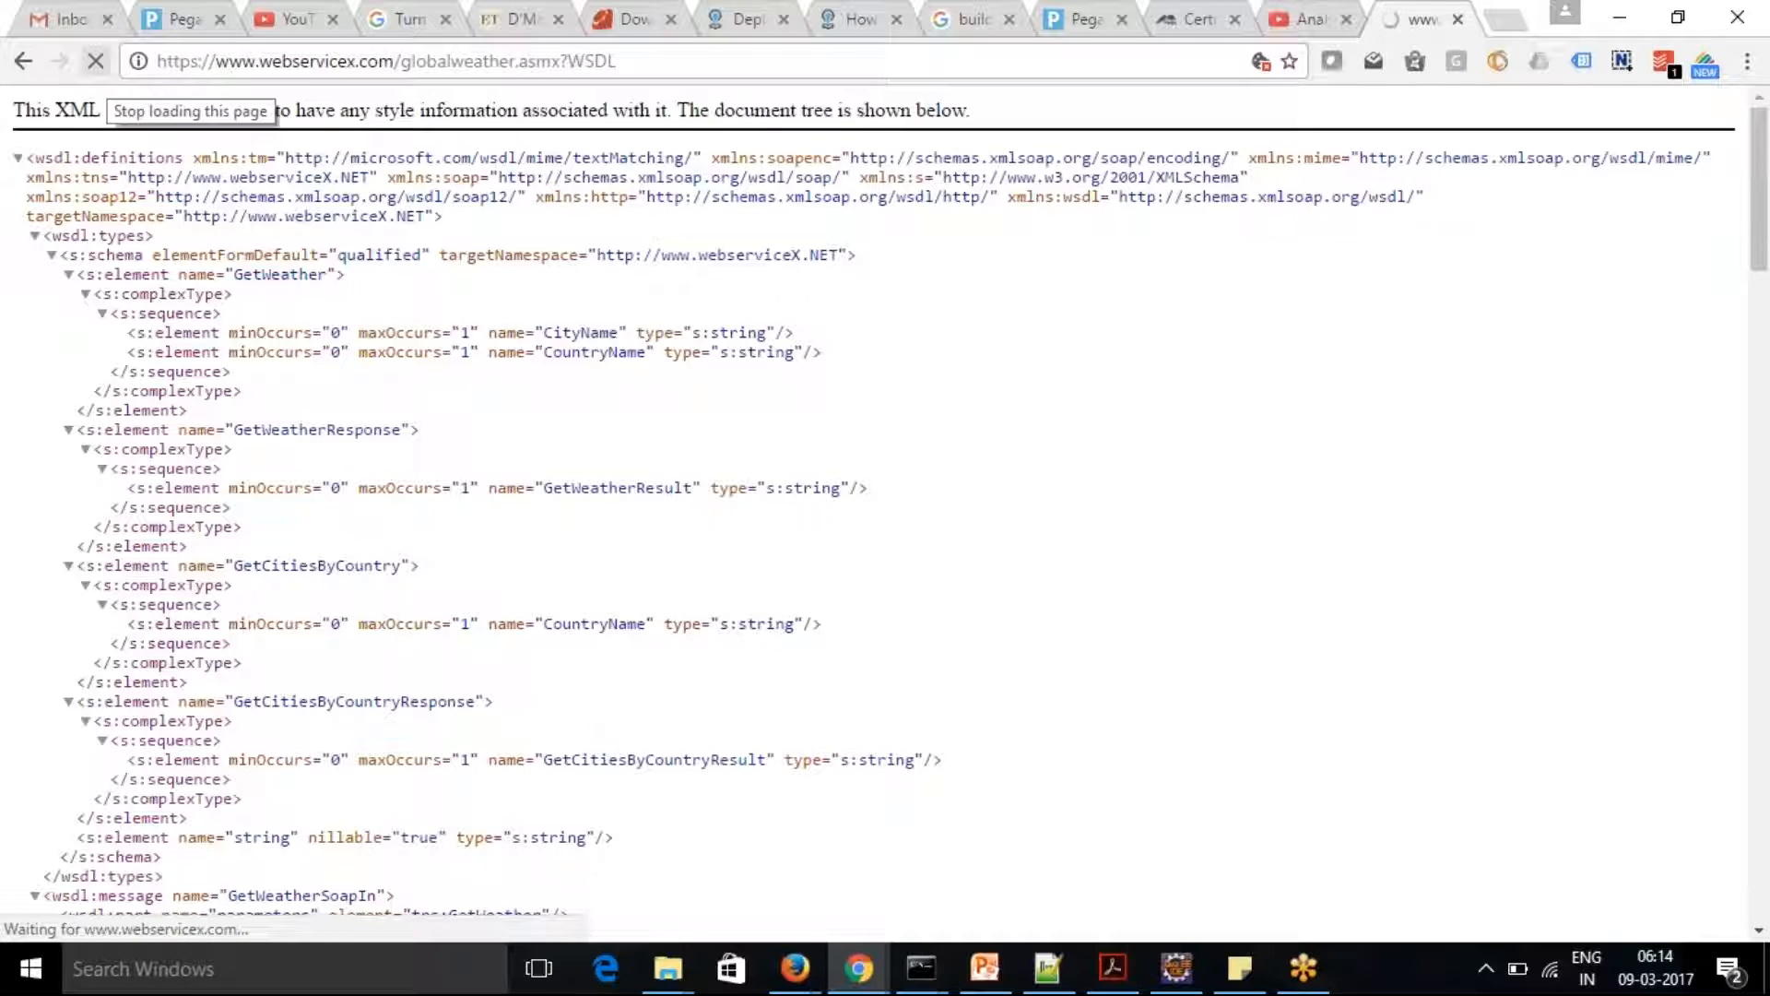
pyautogui.click(215, 63)
pyautogui.hotkey('ctrl', 'c')
pyautogui.press('BackSpace')
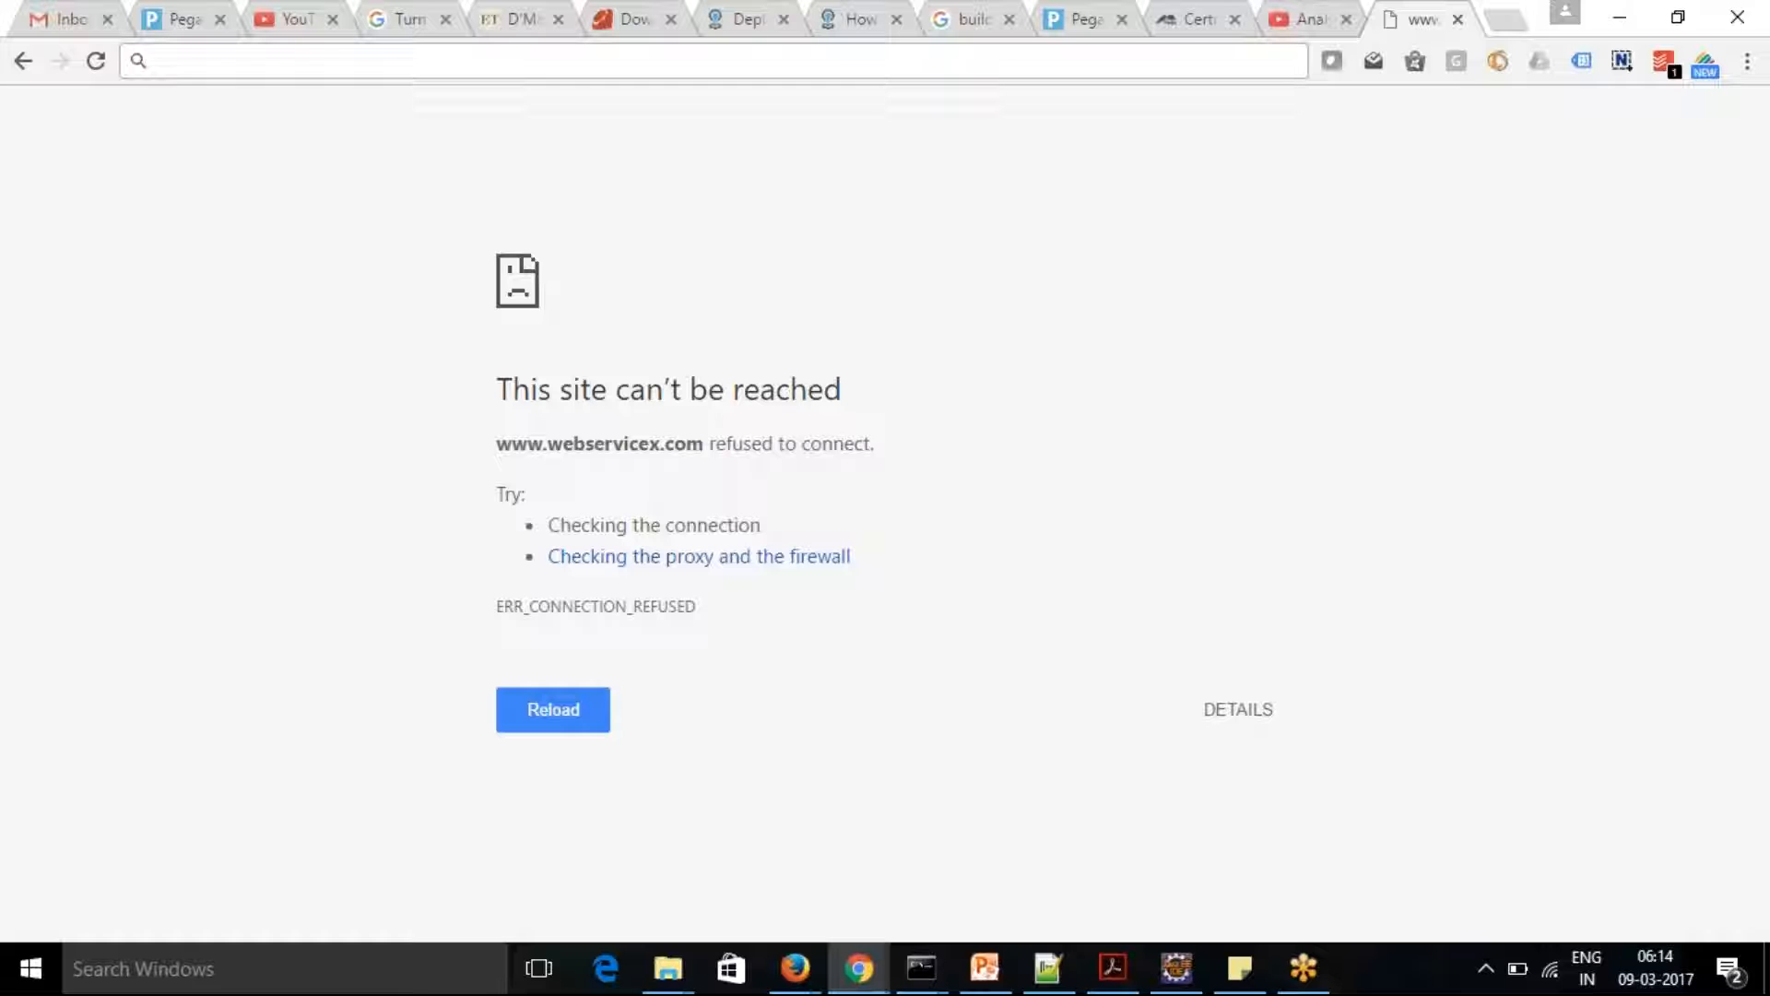
pyautogui.hotkey('ctrl', 'v')
pyautogui.click(217, 63)
pyautogui.press('BackSpace')
pyautogui.press('BackSpace')
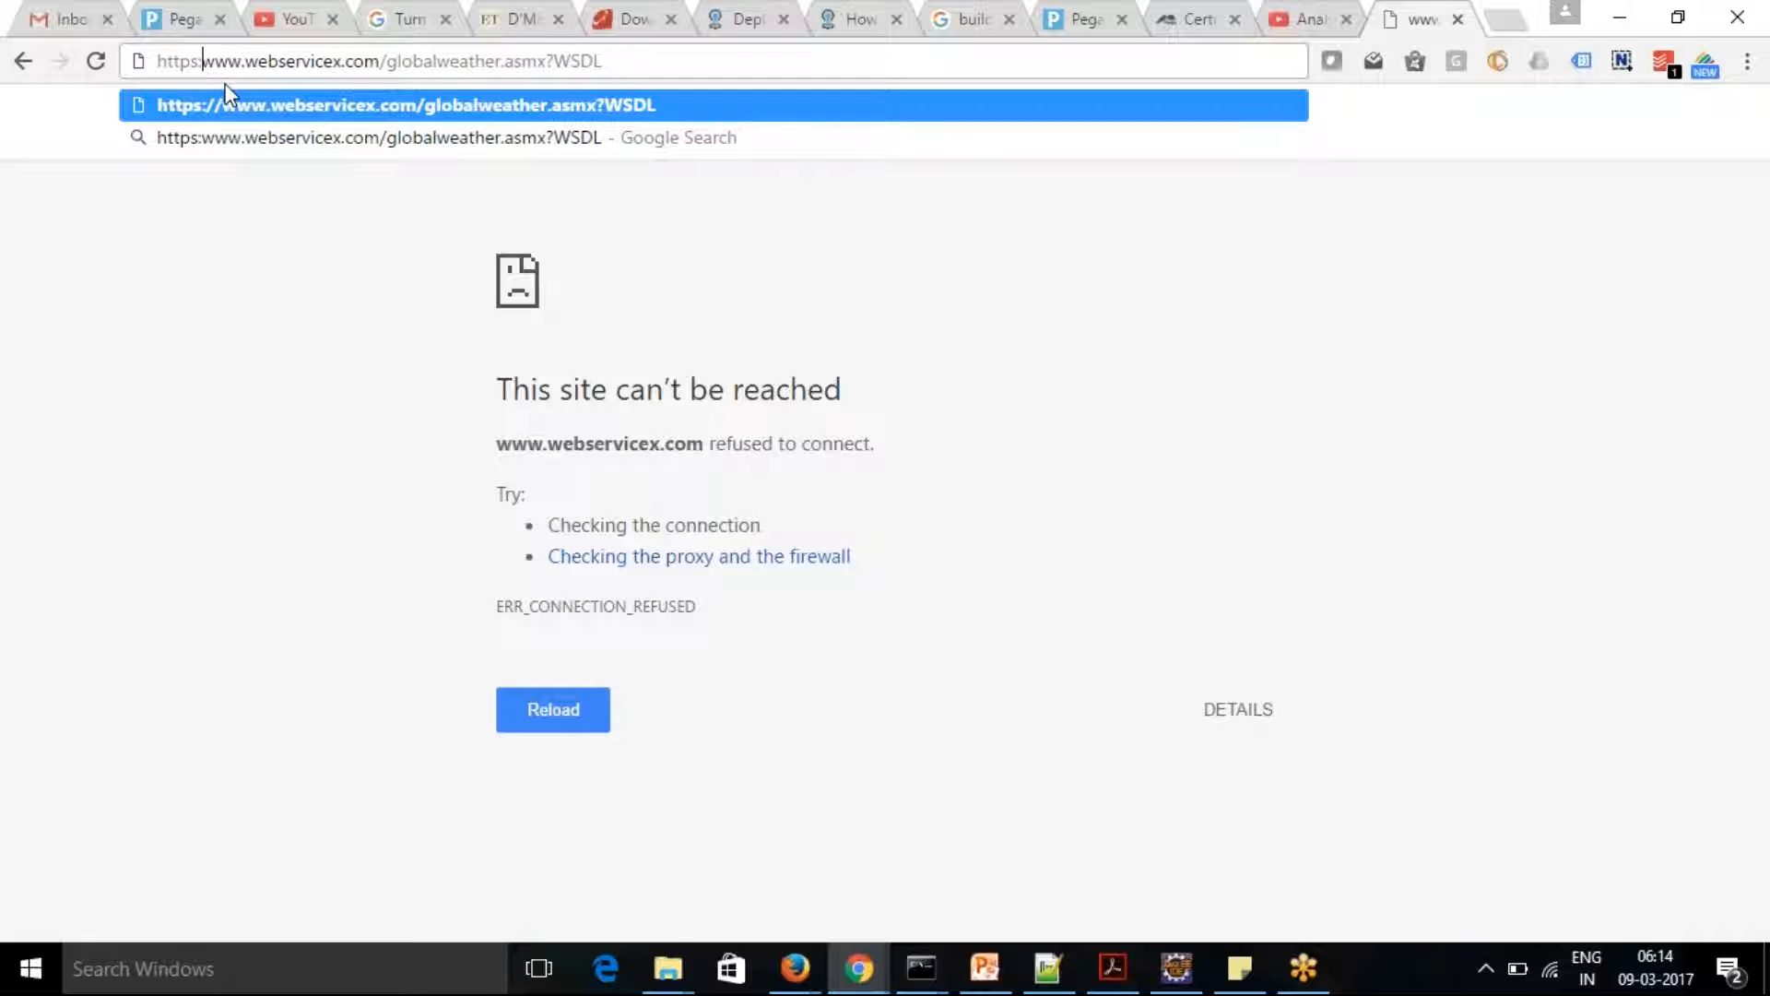
pyautogui.write('//')
pyautogui.press('Return')
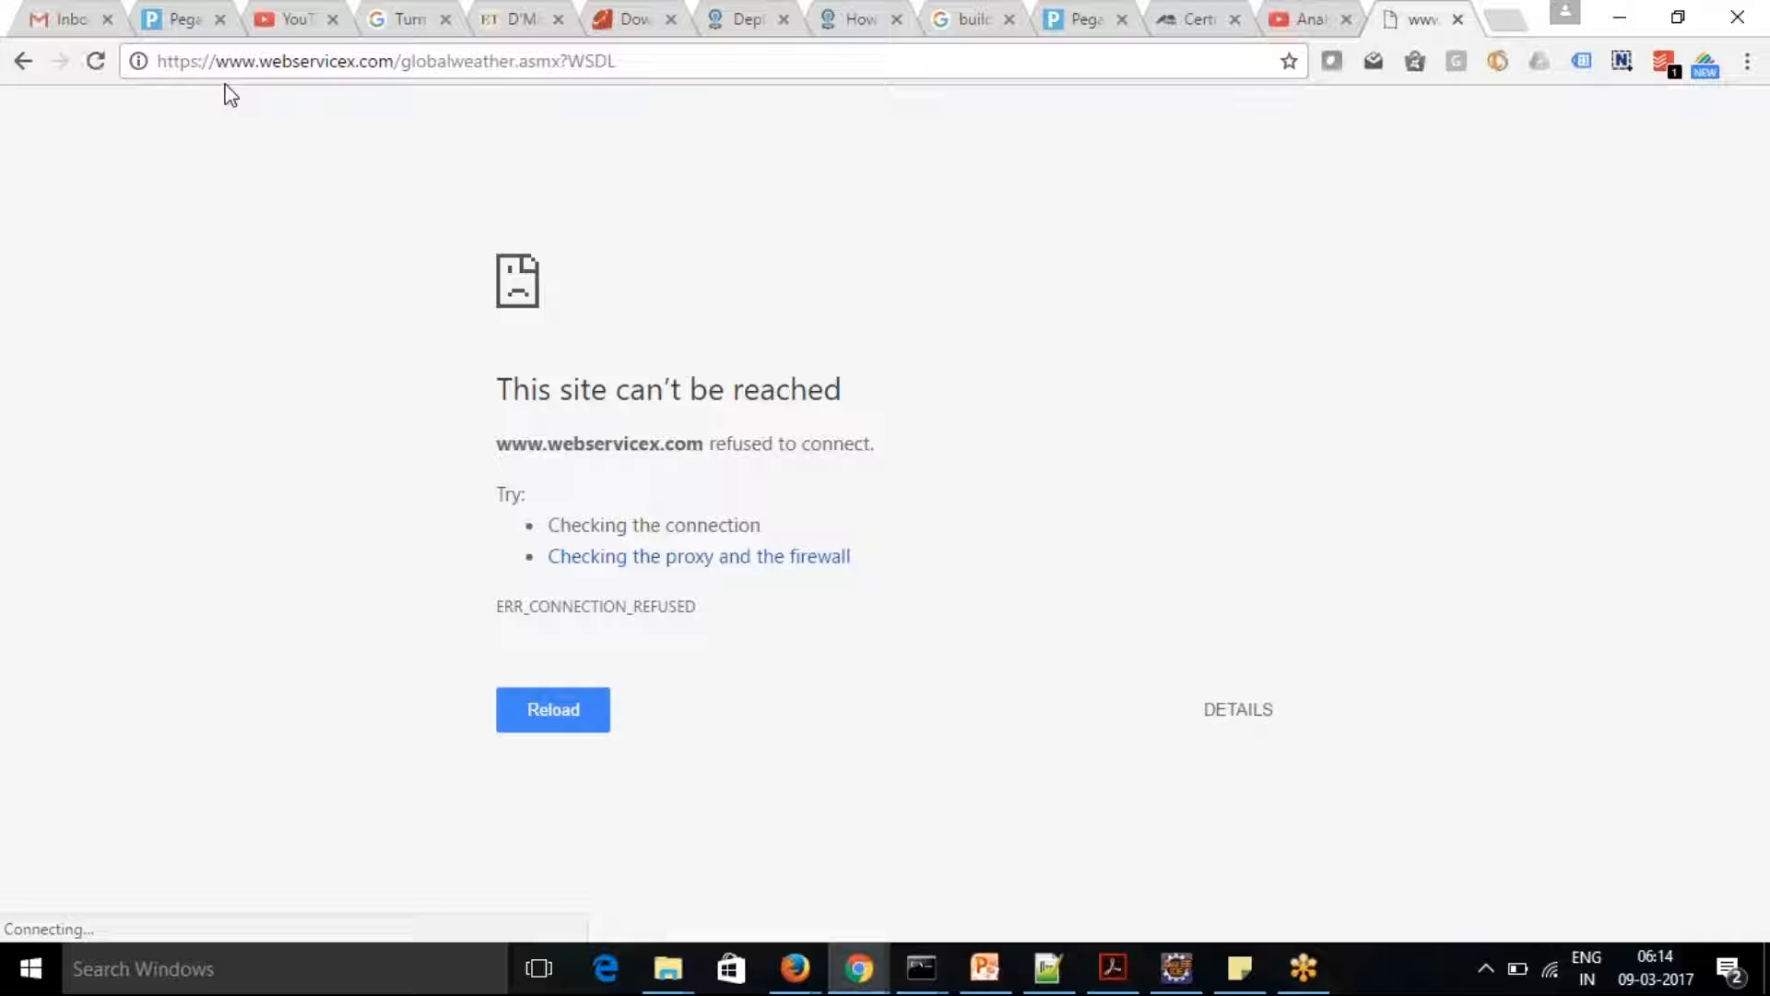
pyautogui.click(256, 61)
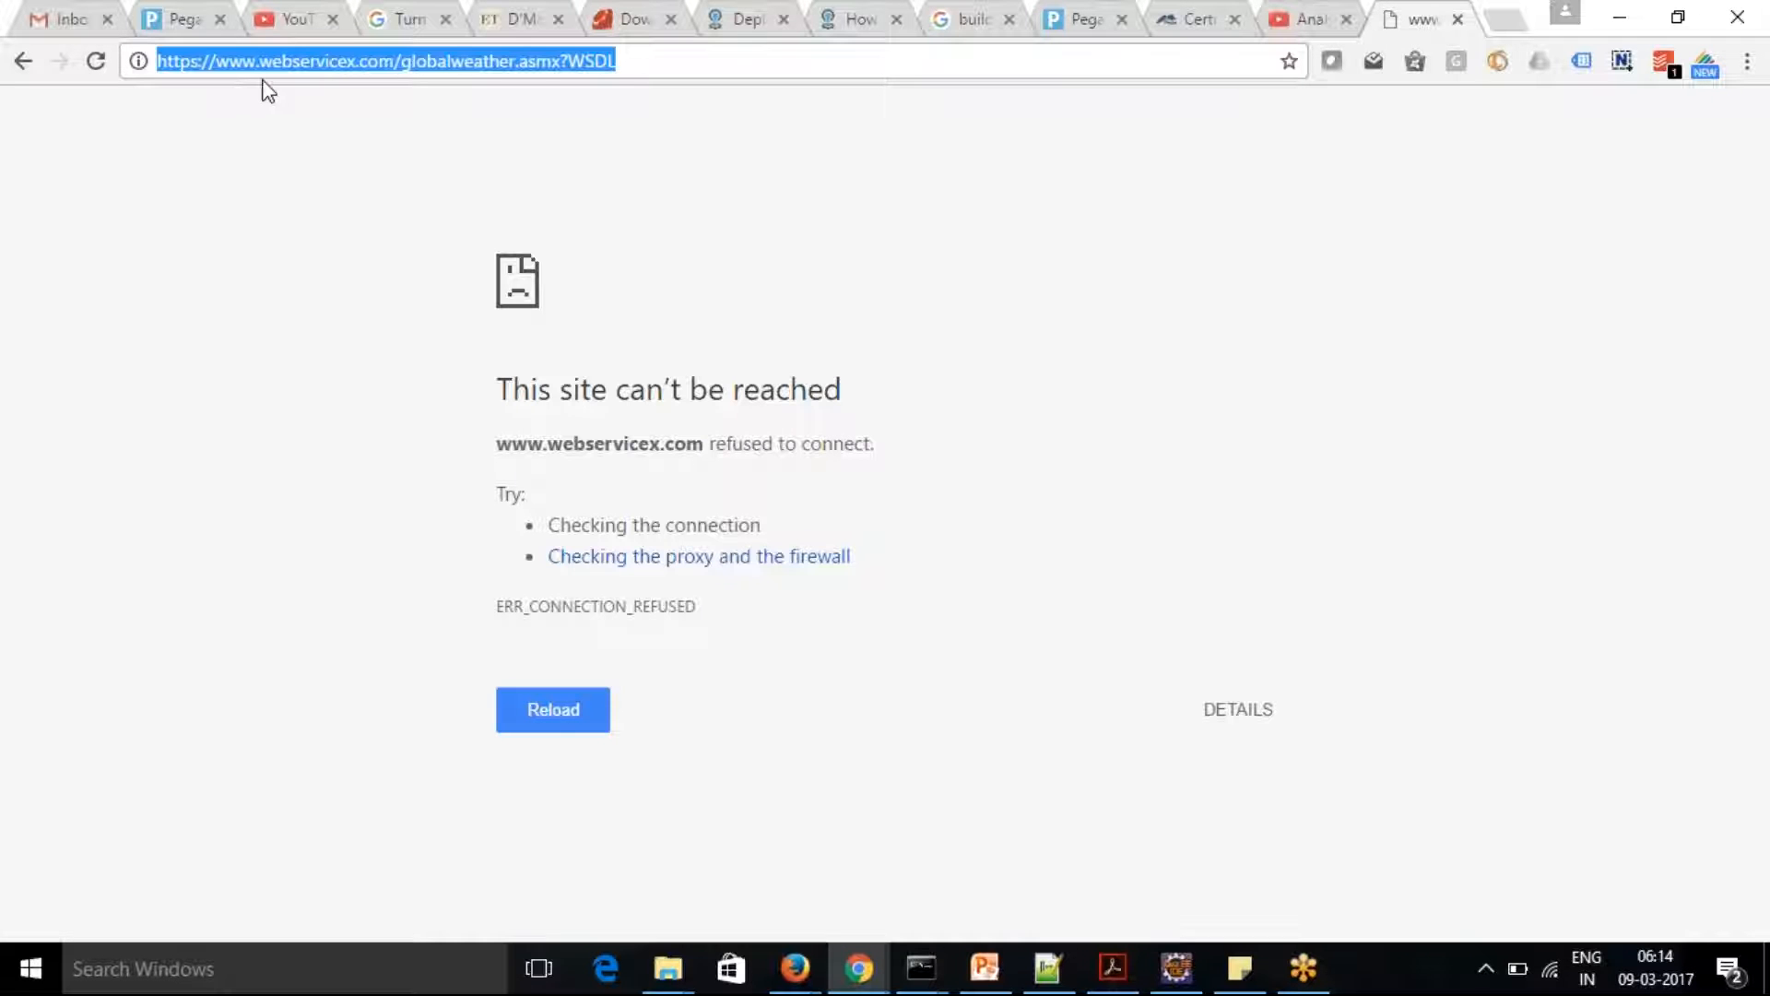
pyautogui.click(262, 64)
pyautogui.press('BackSpace')
pyautogui.press('BackSpace')
pyautogui.press('BackSpace')
pyautogui.press('BackSpace')
pyautogui.press('Return')
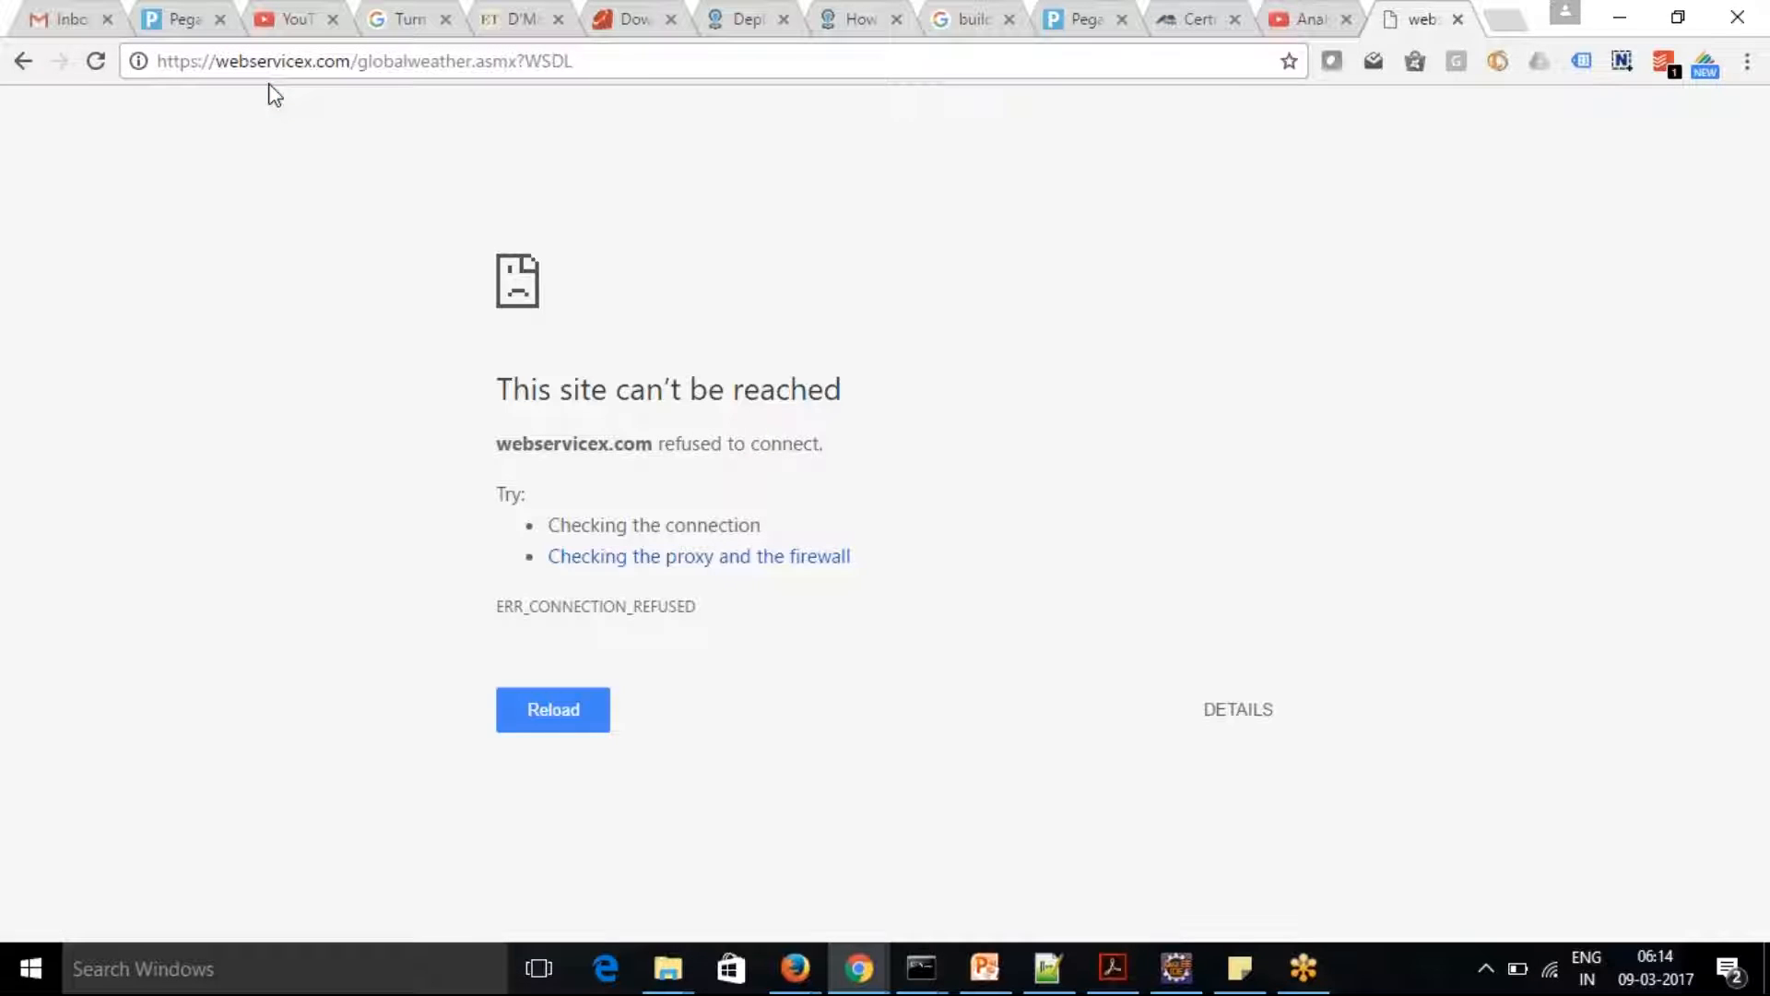
pyautogui.moveTo(216, 63); pyautogui.dragTo(11, 72)
pyautogui.press('BackSpace')
pyautogui.press('Return')
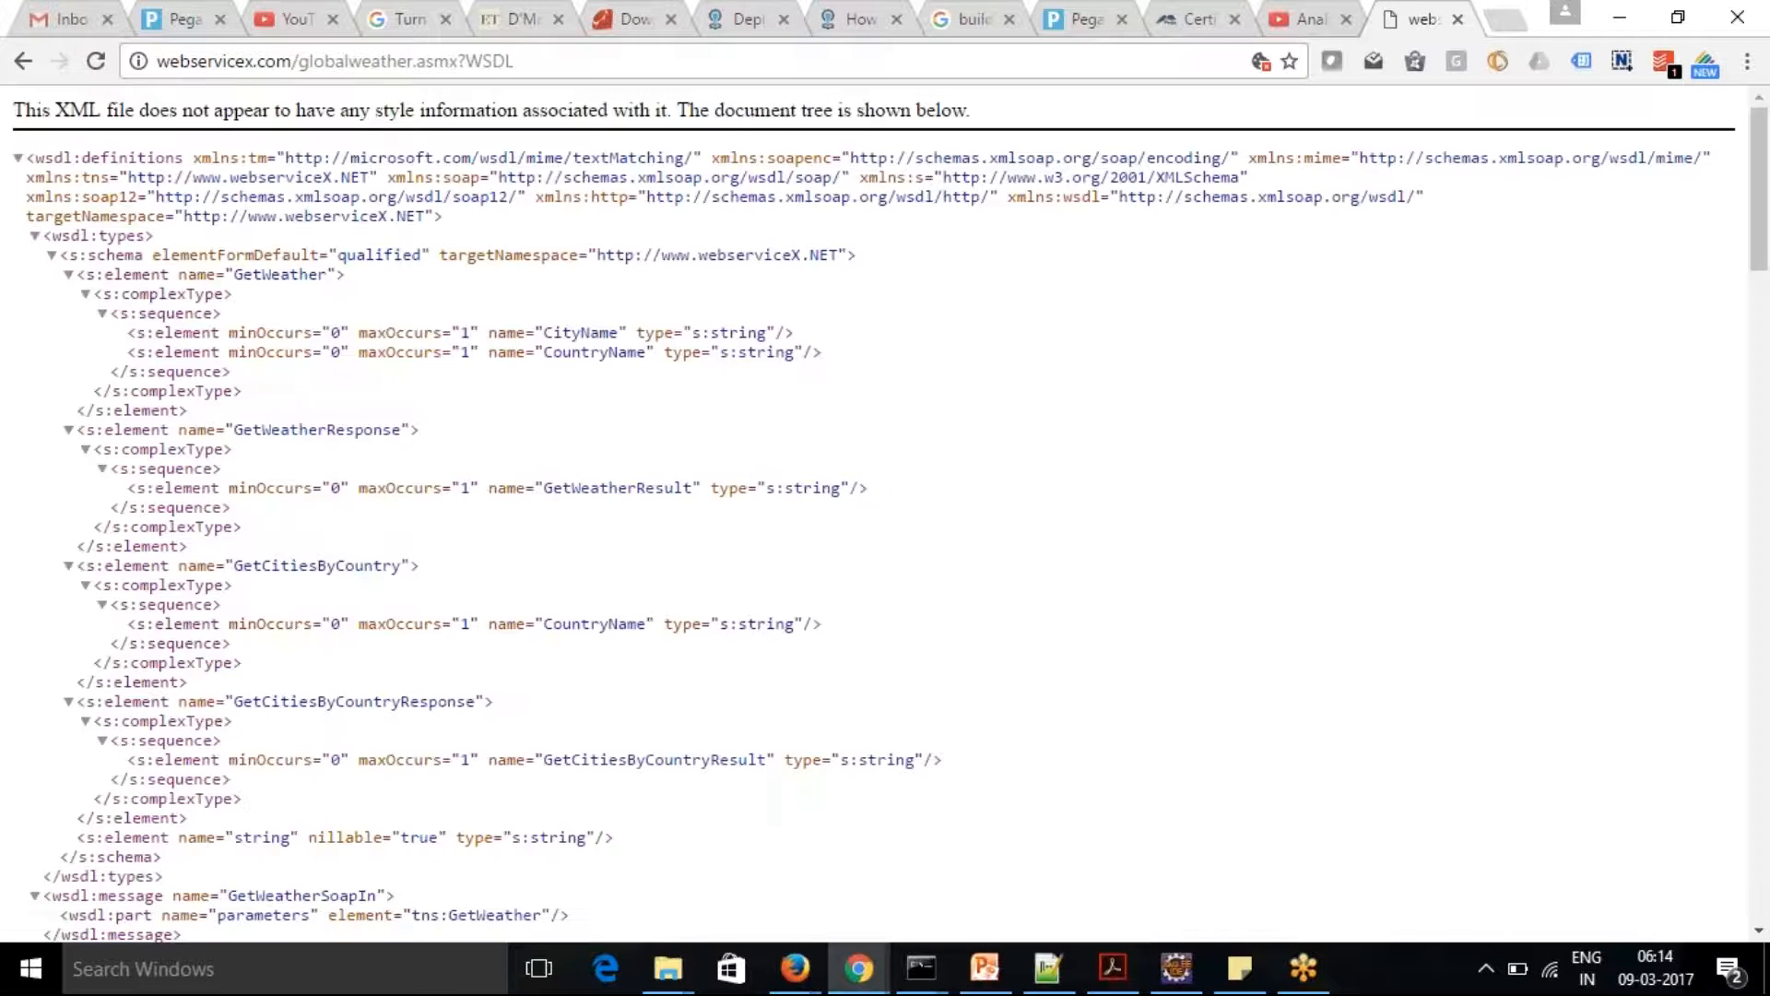
pyautogui.moveTo(514, 61); pyautogui.dragTo(14, 71)
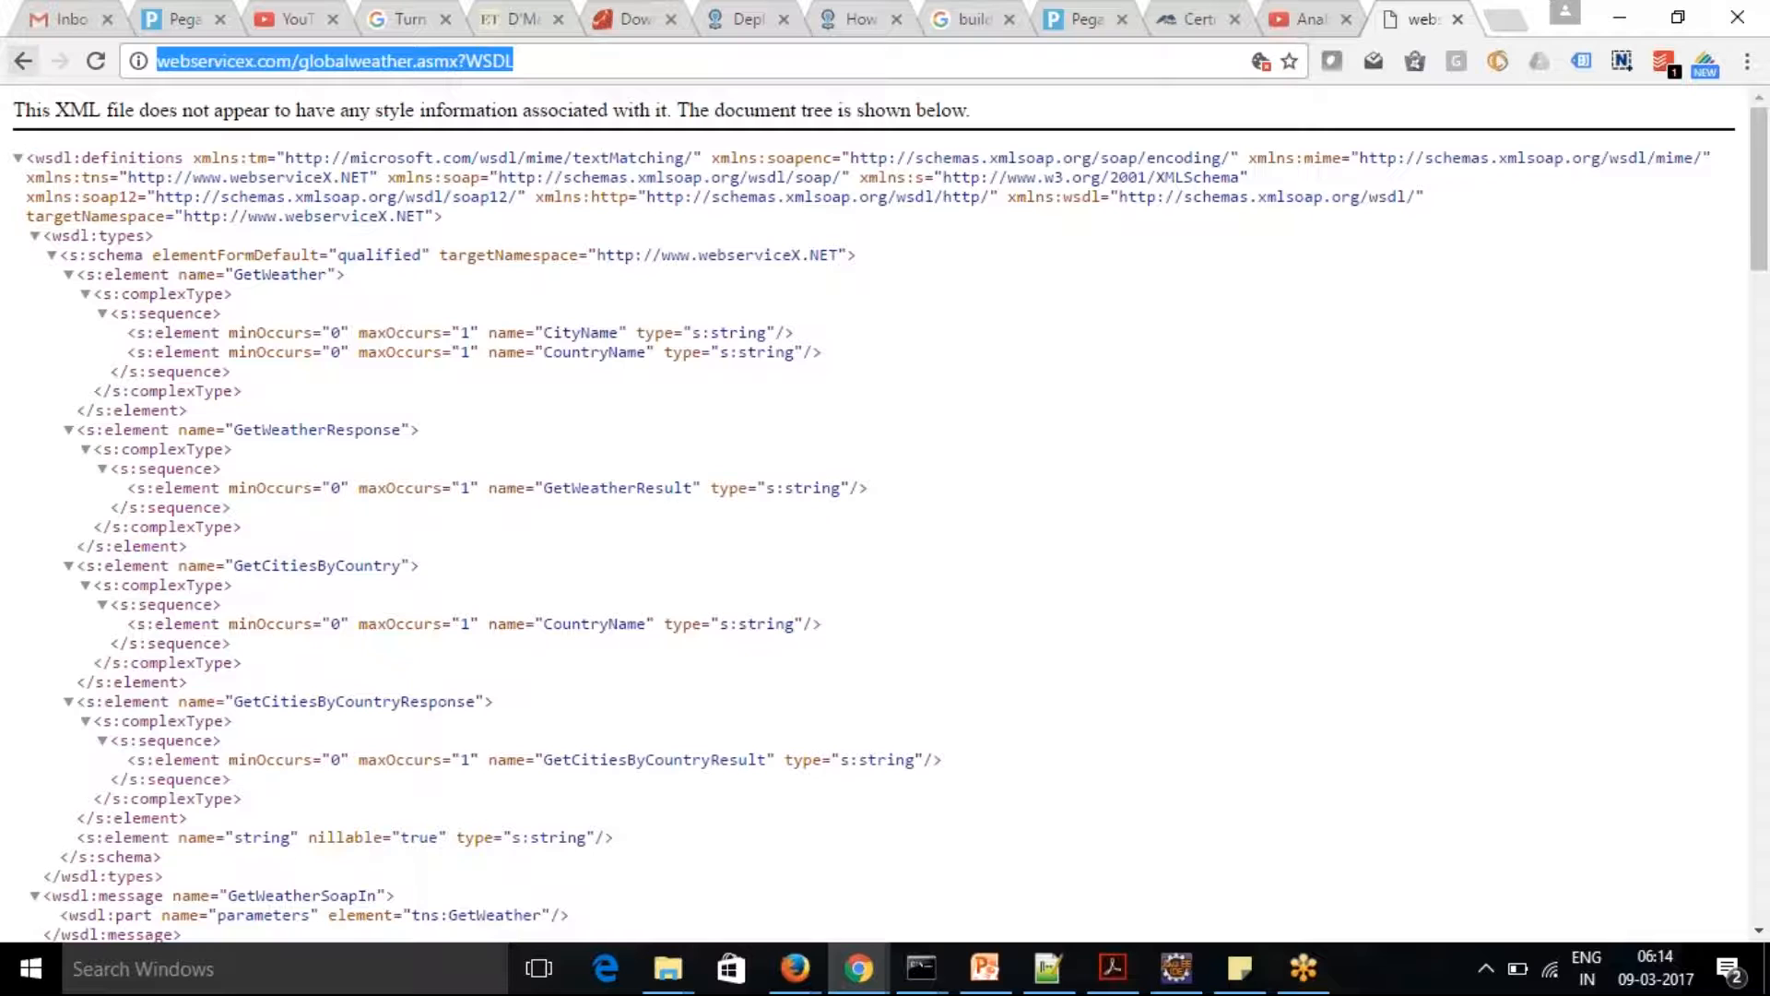
pyautogui.hotkey('alt', 'Tab')
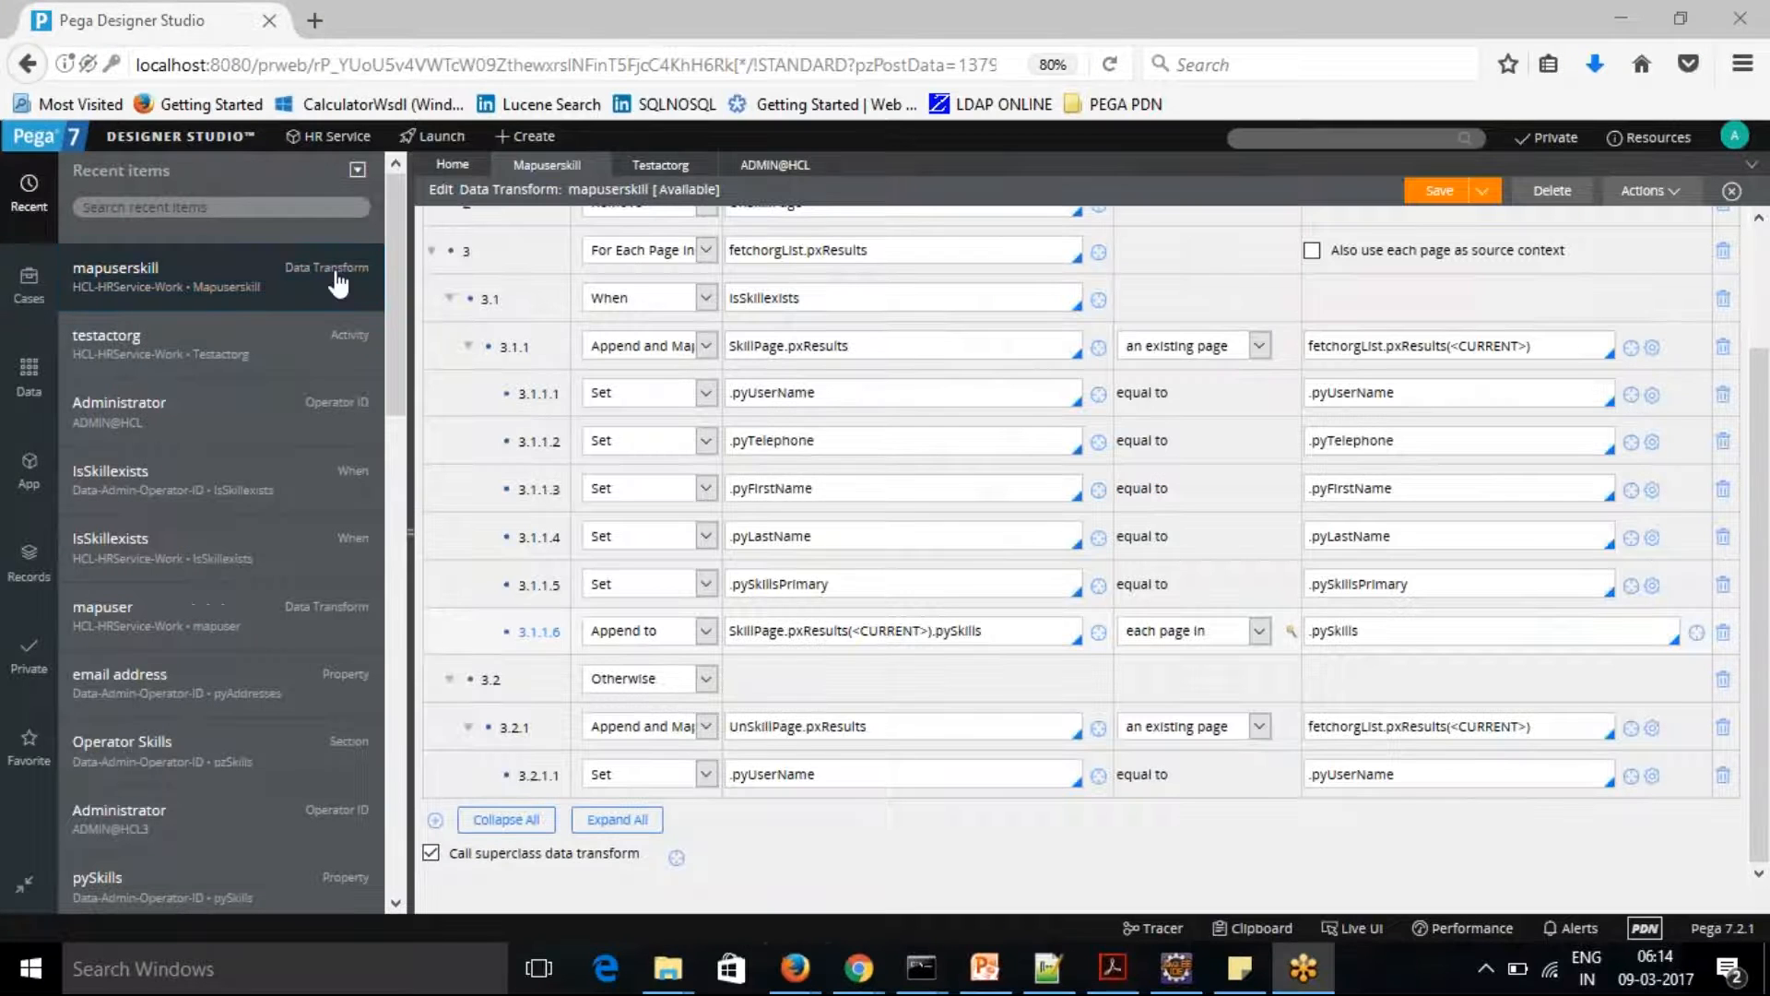
pyautogui.hotkey('alt', 'Tab')
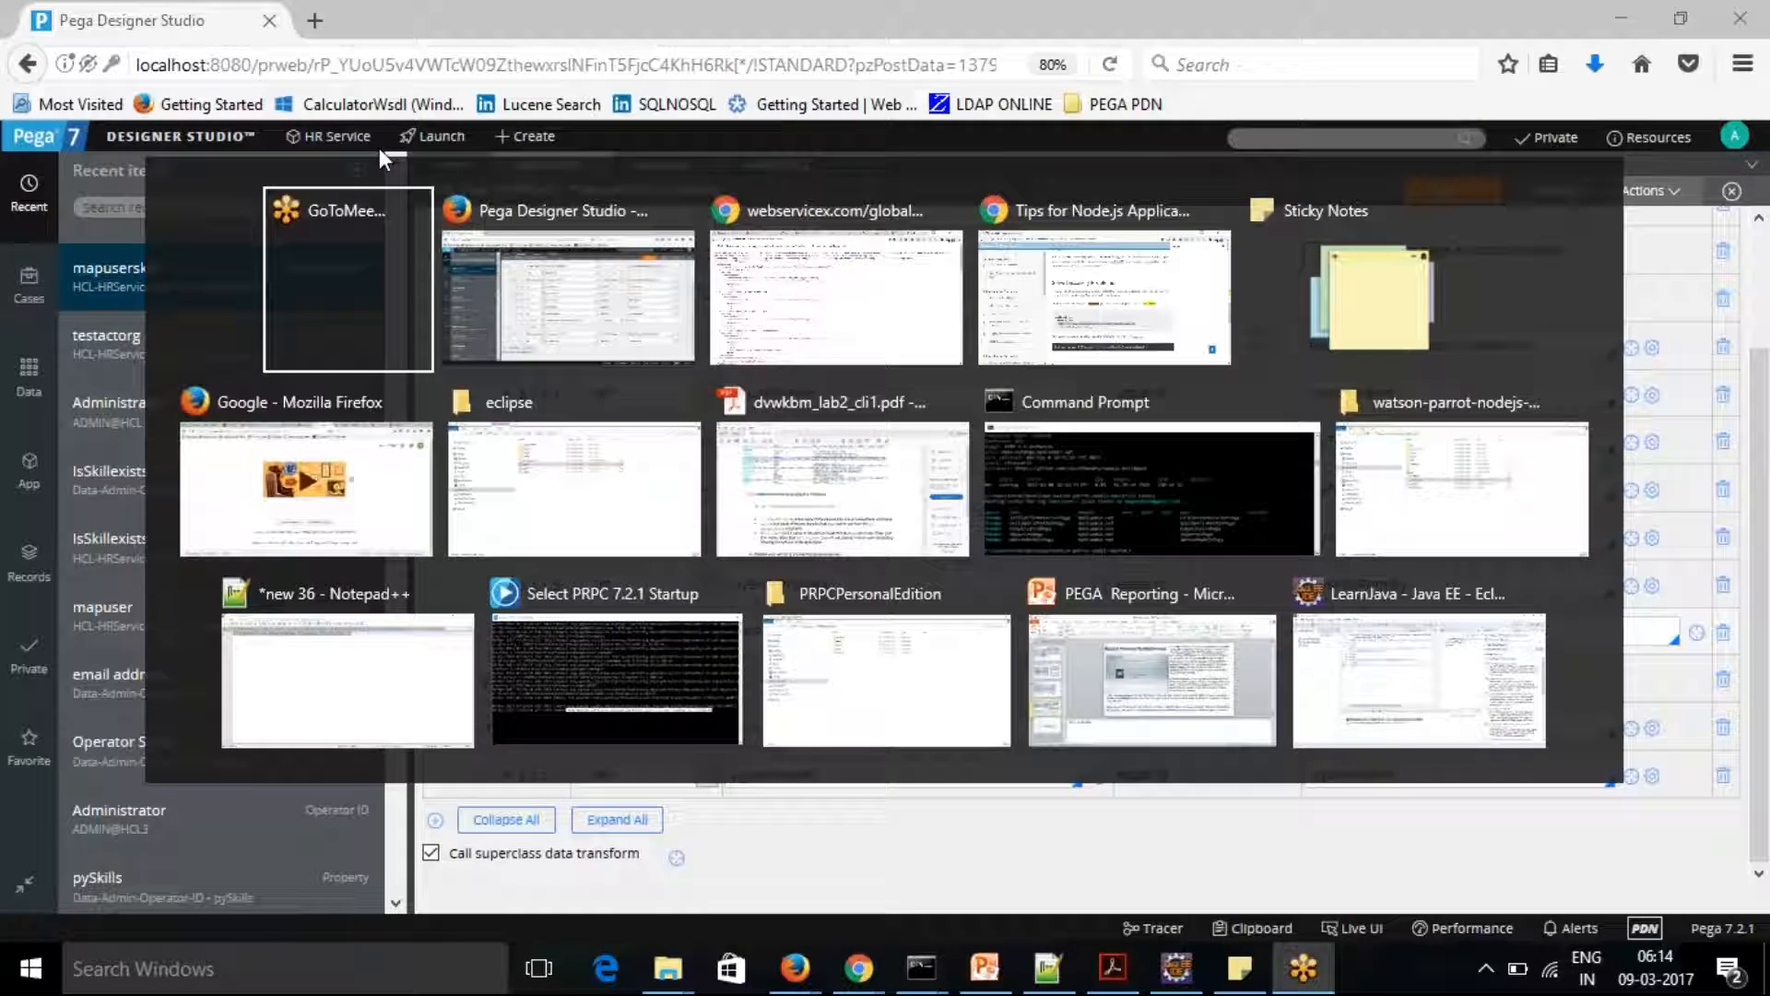
pyautogui.hotkey('alt', 'Tab')
pyautogui.hotkey('alt', 'Tab')
pyautogui.hotkey('alt', 'Tab')
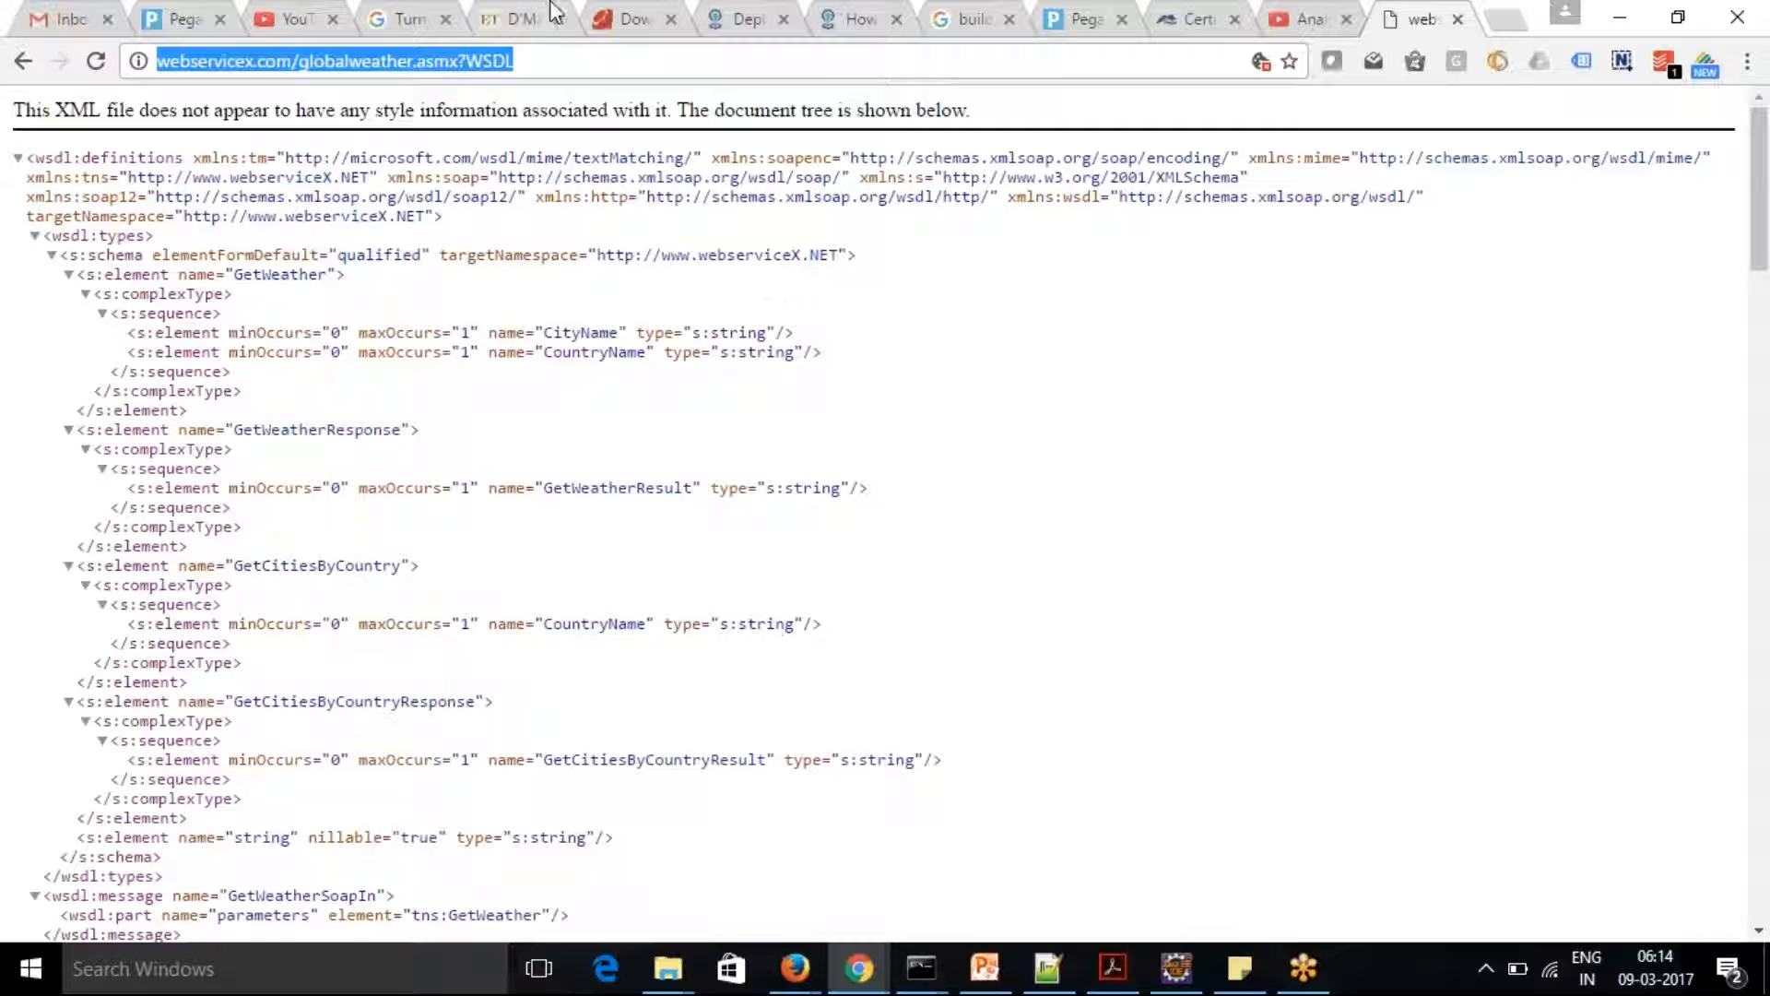
pyautogui.hotkey('alt', 'Tab')
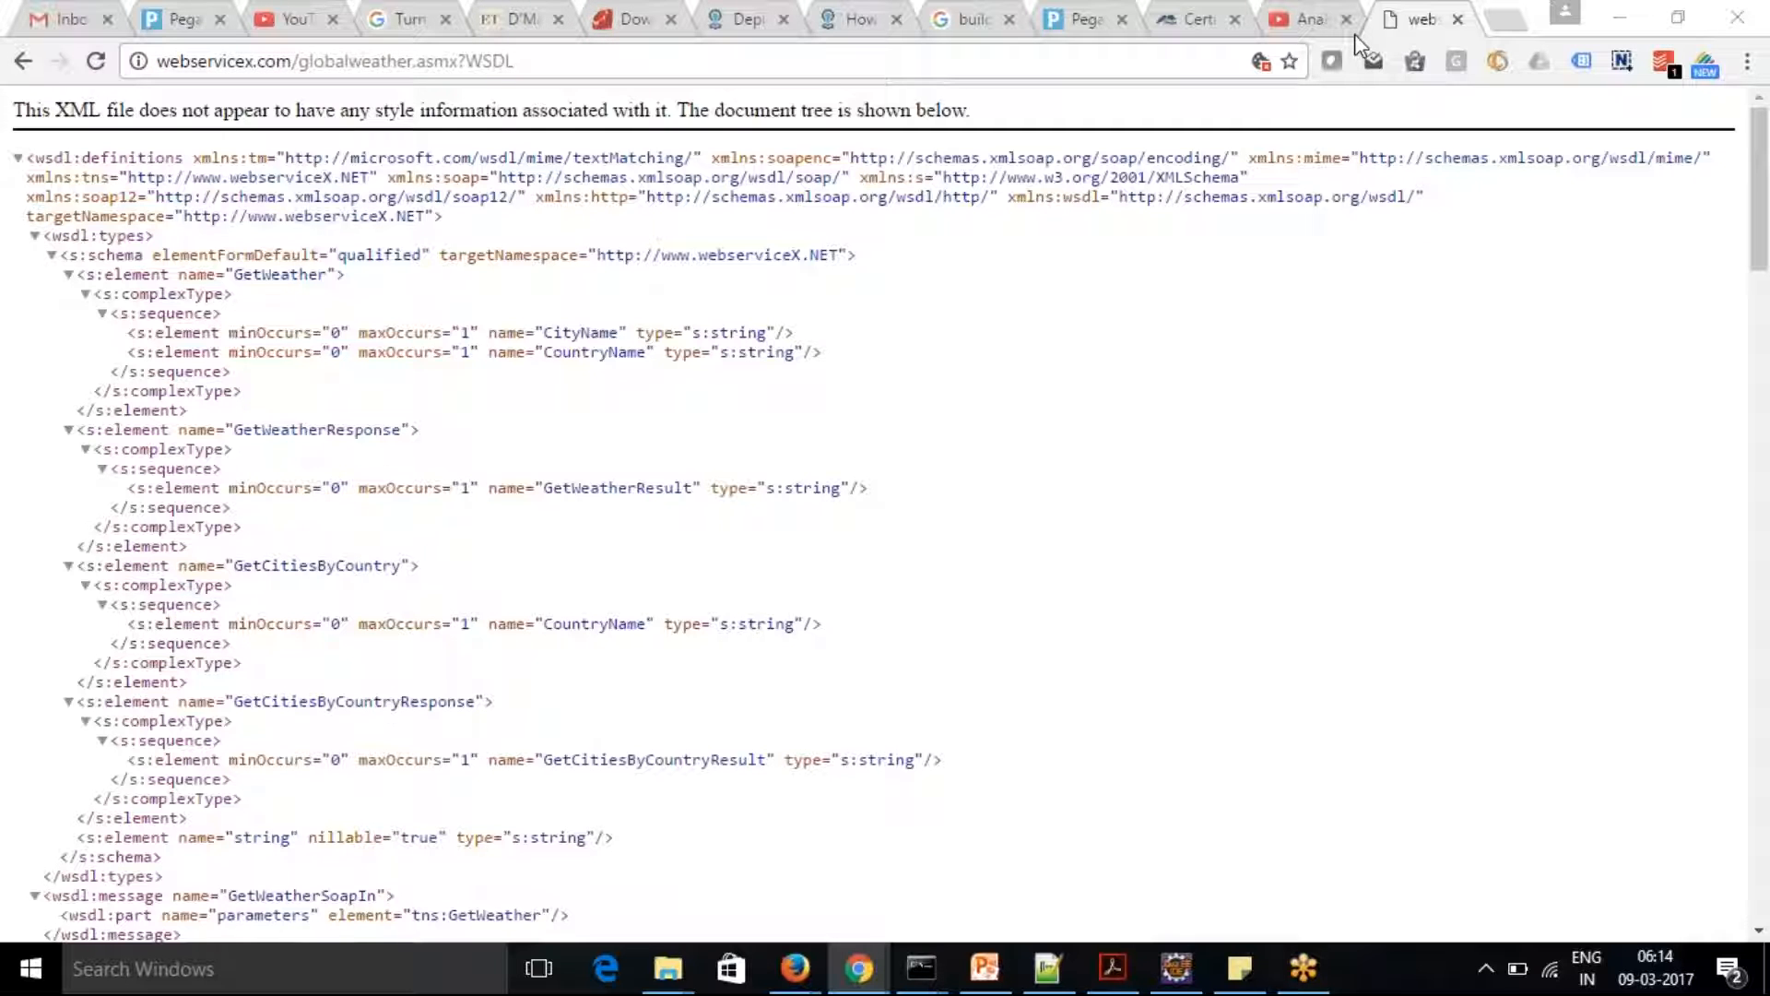
pyautogui.click(1191, 19)
pyautogui.click(1108, 16)
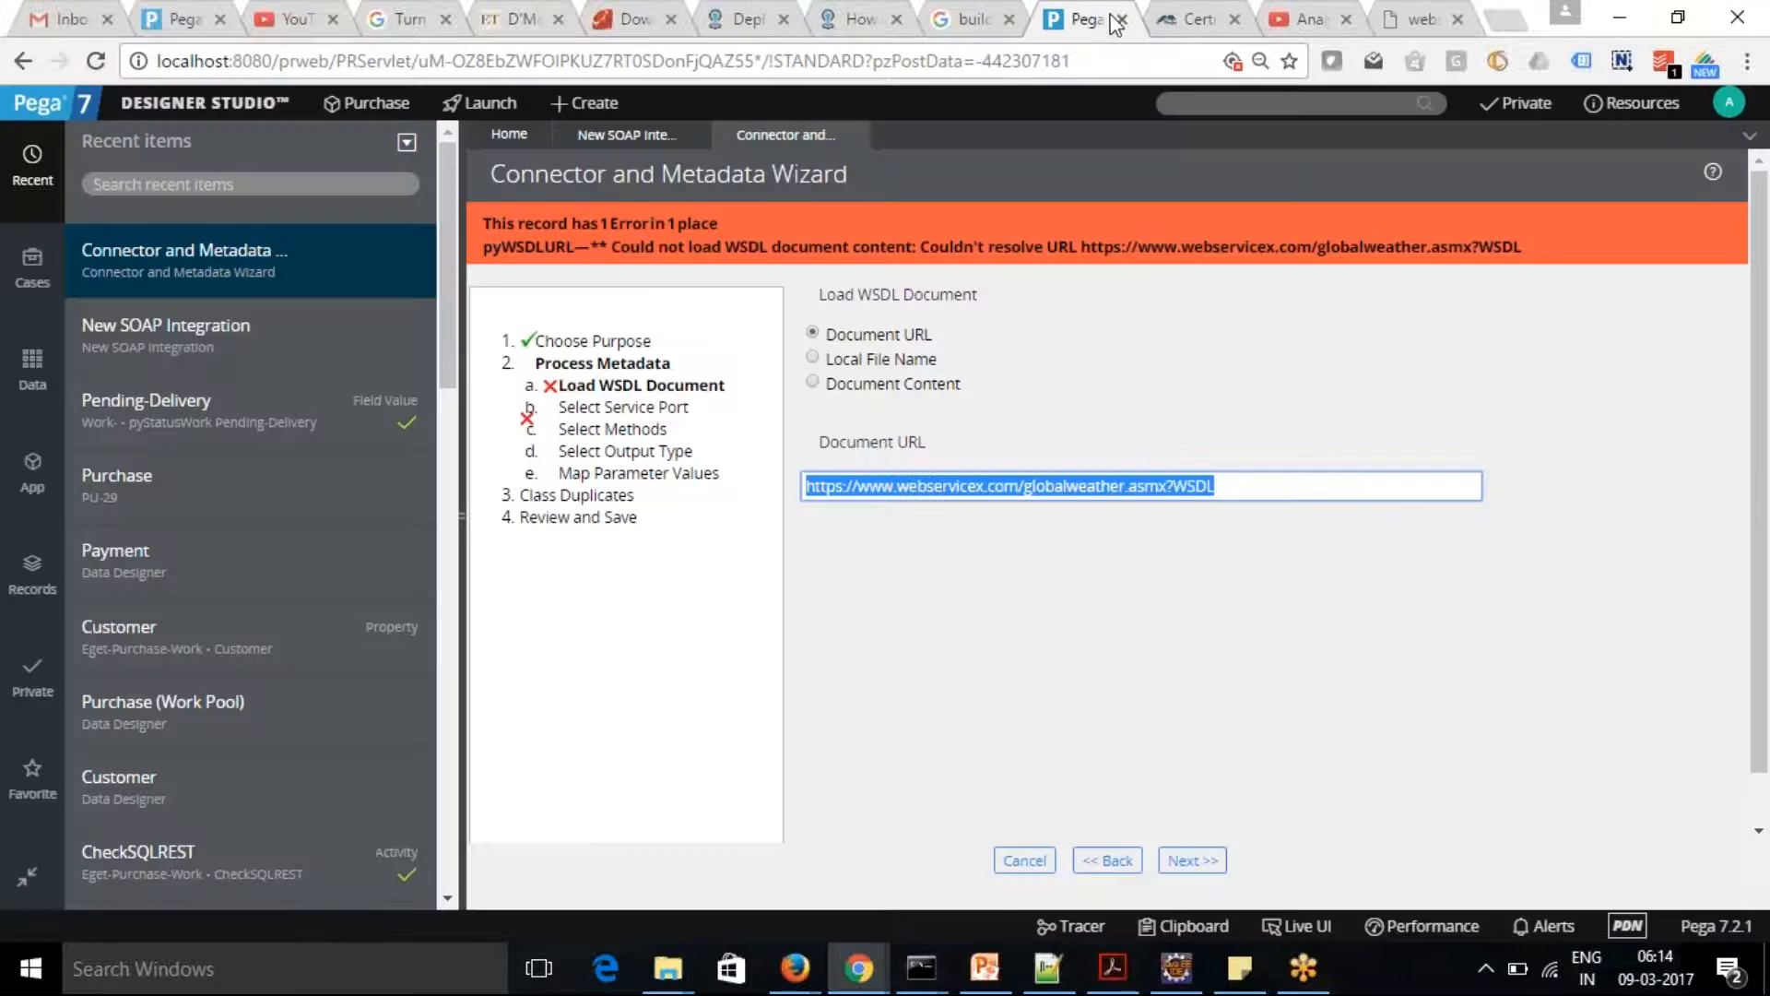
pyautogui.click(898, 486)
pyautogui.moveTo(899, 486); pyautogui.dragTo(798, 486)
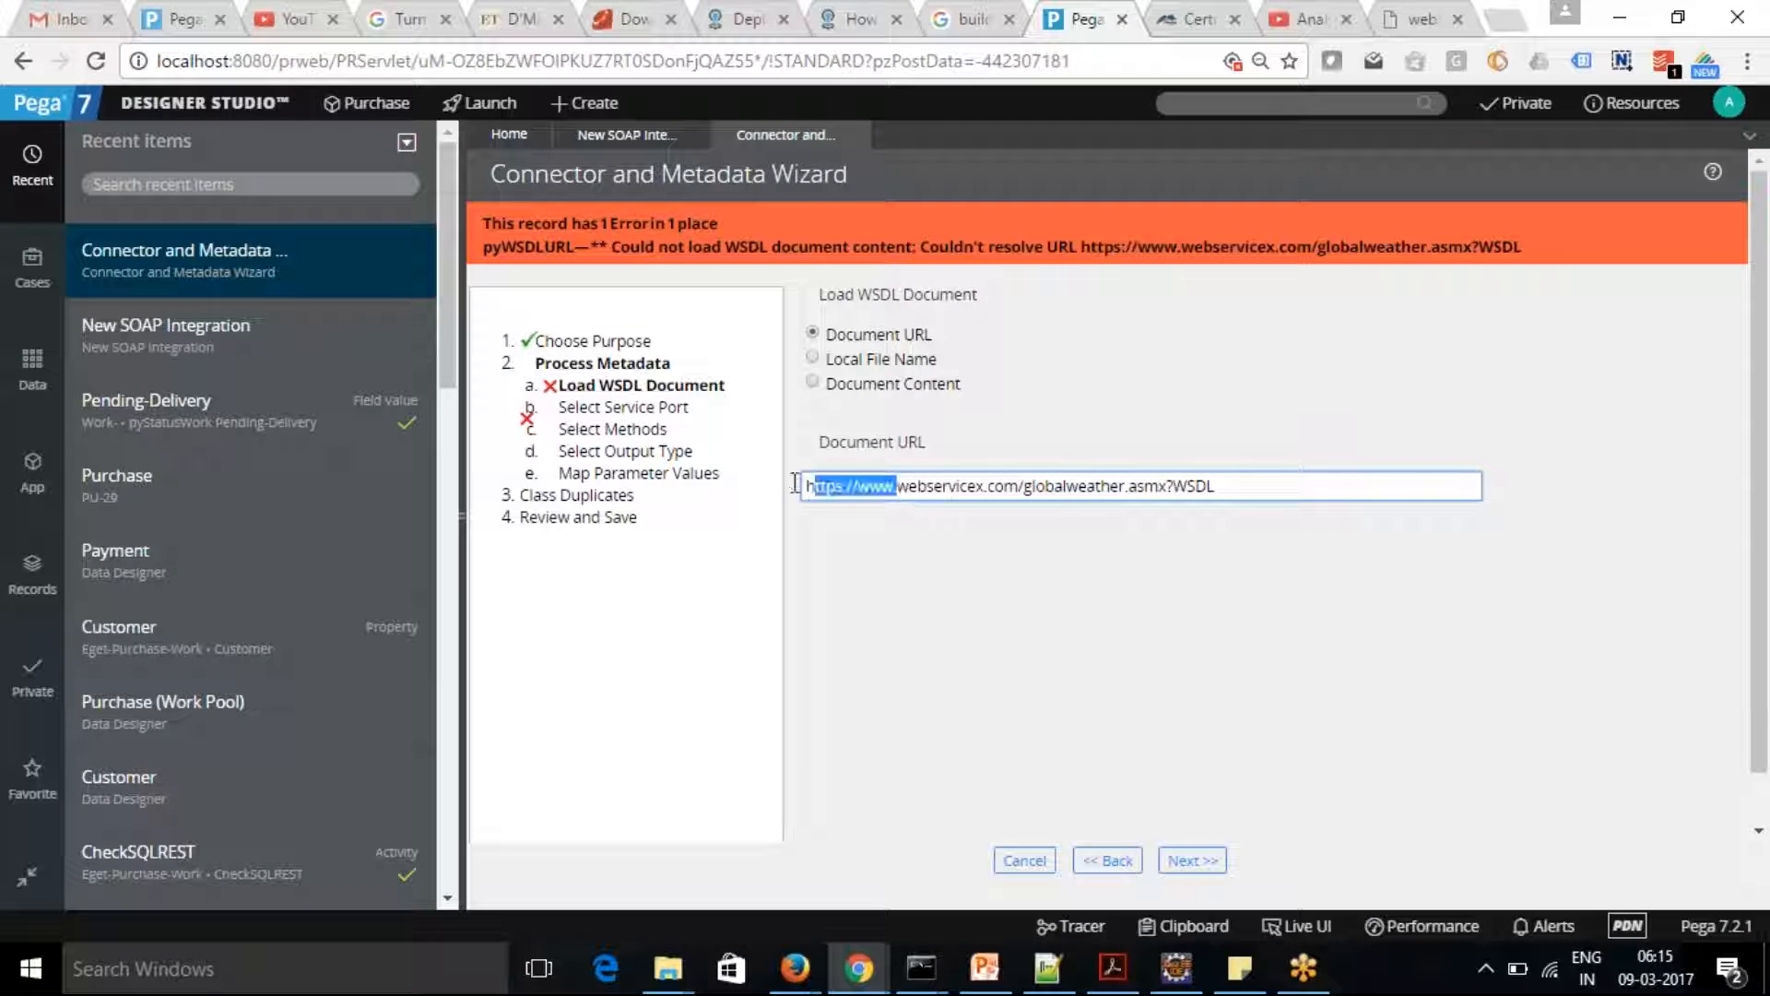
pyautogui.press('BackSpace')
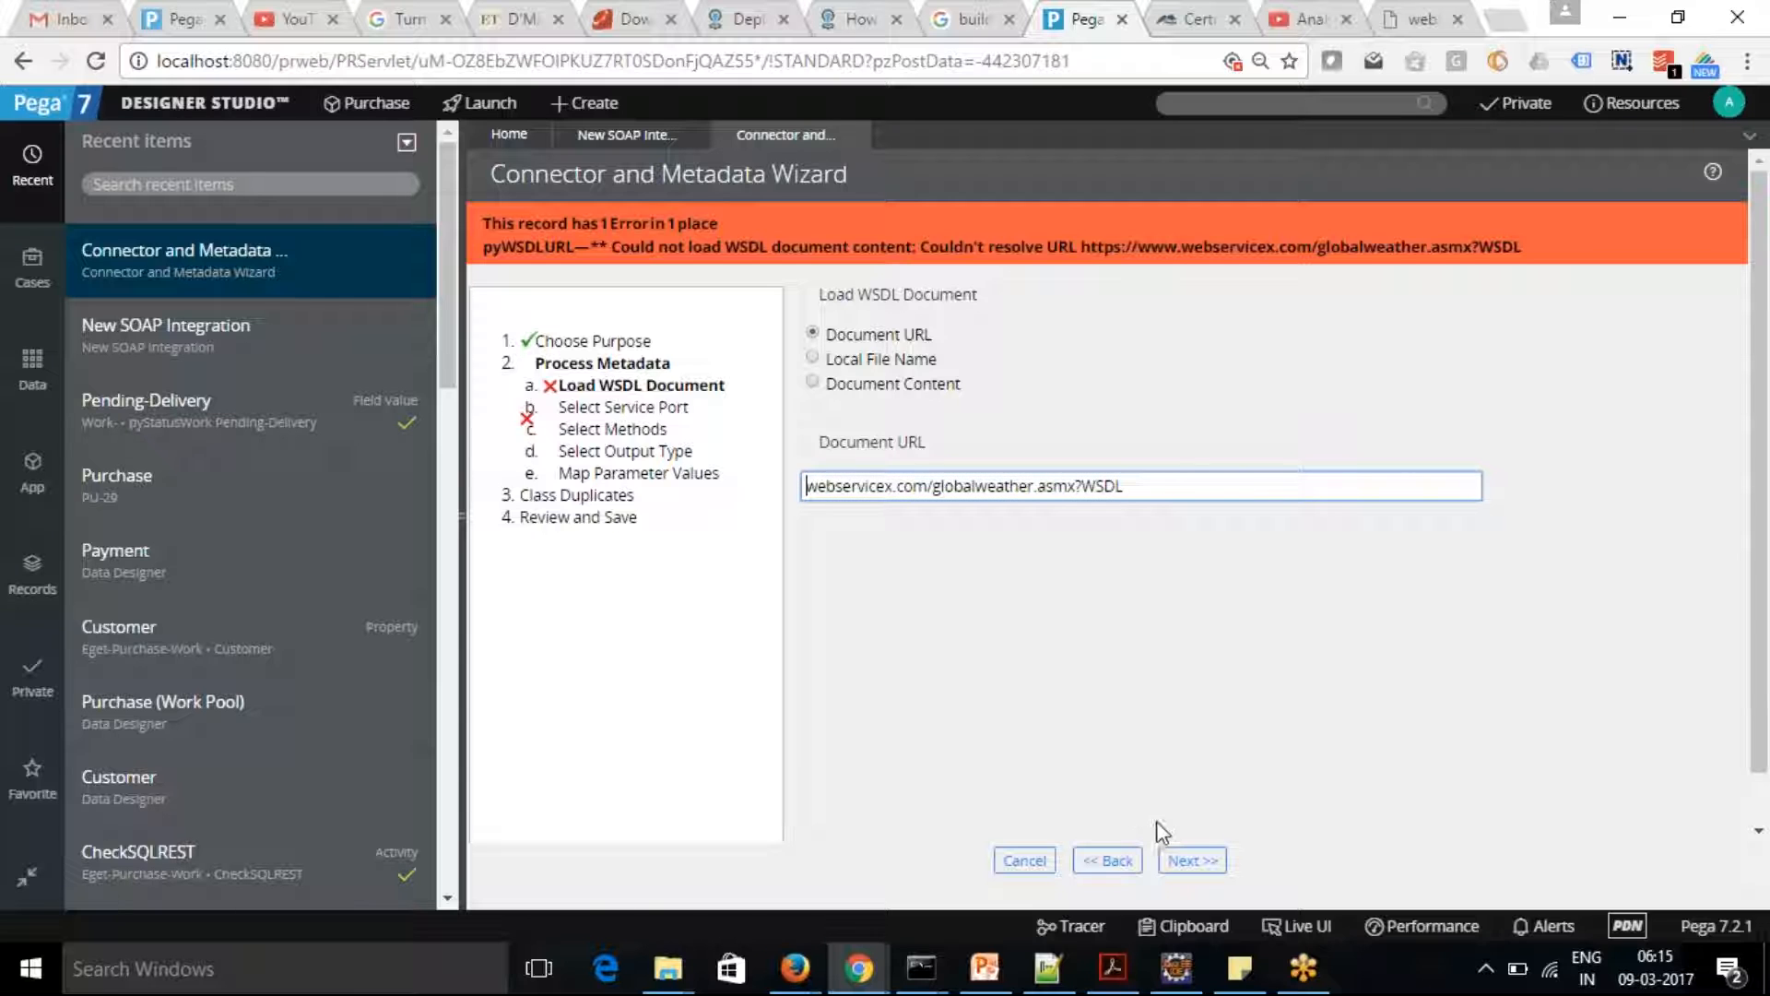
pyautogui.click(1191, 860)
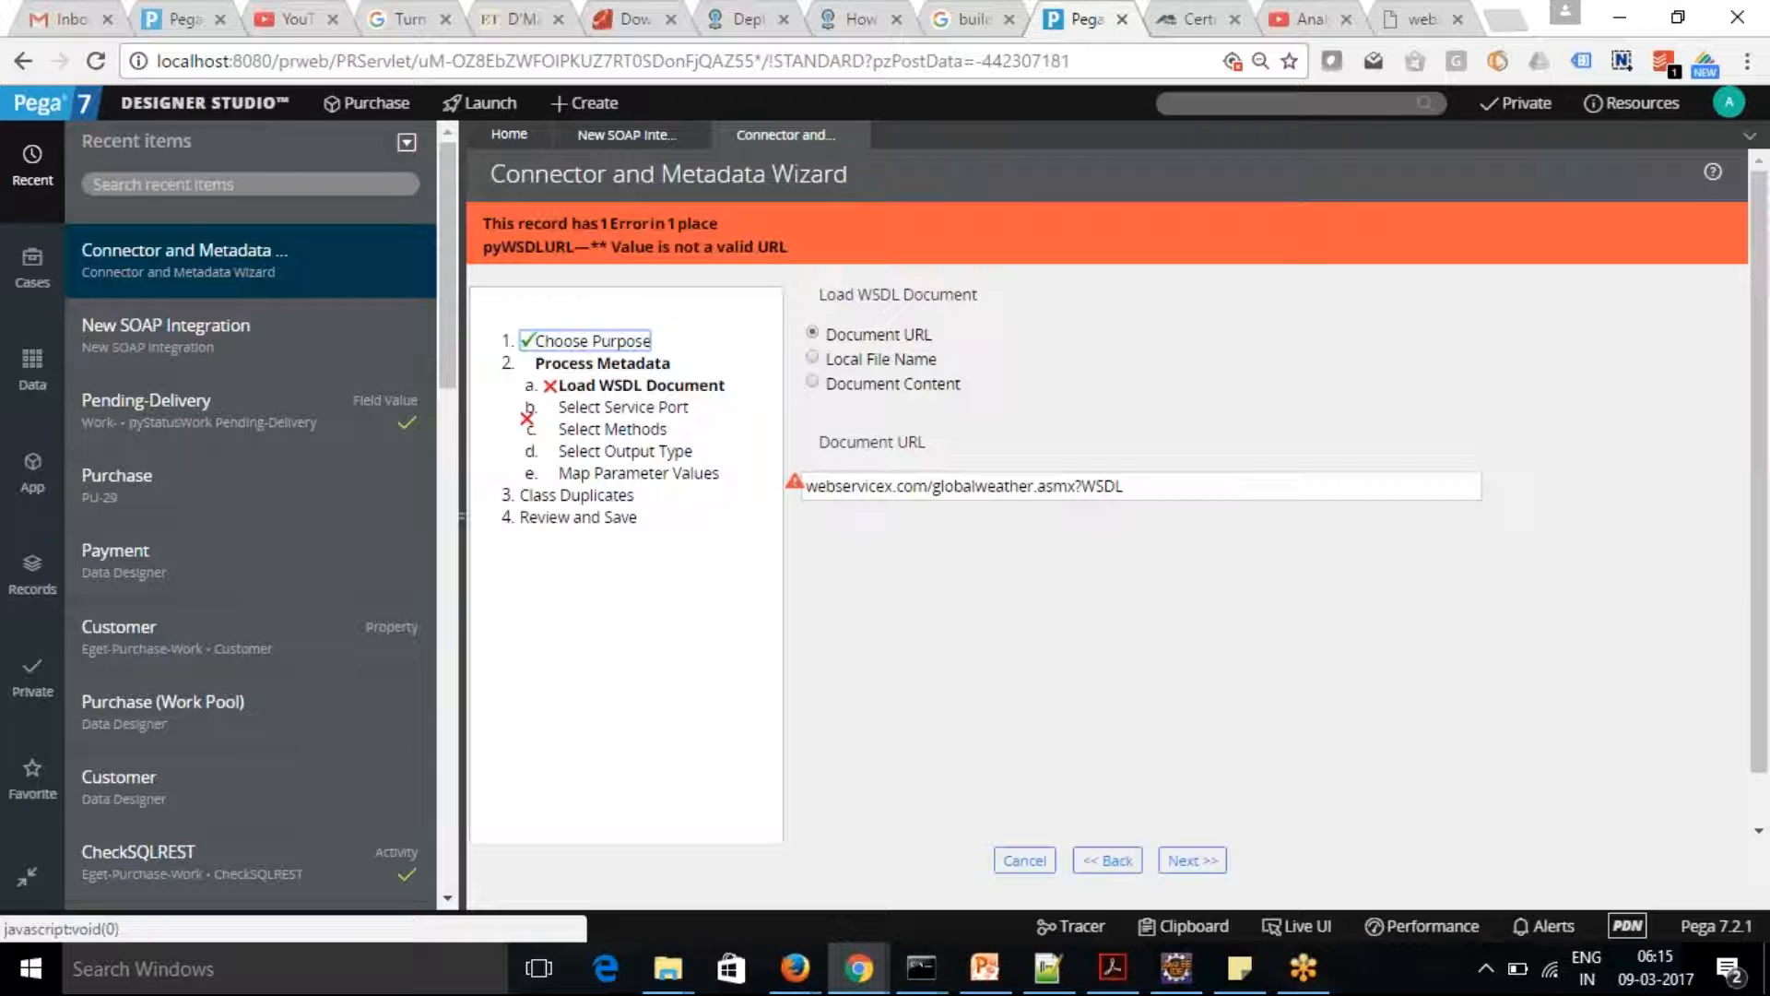
# Add http:\\ before webservicex.com in the document URL and submit it
pyautogui.click(809, 488)
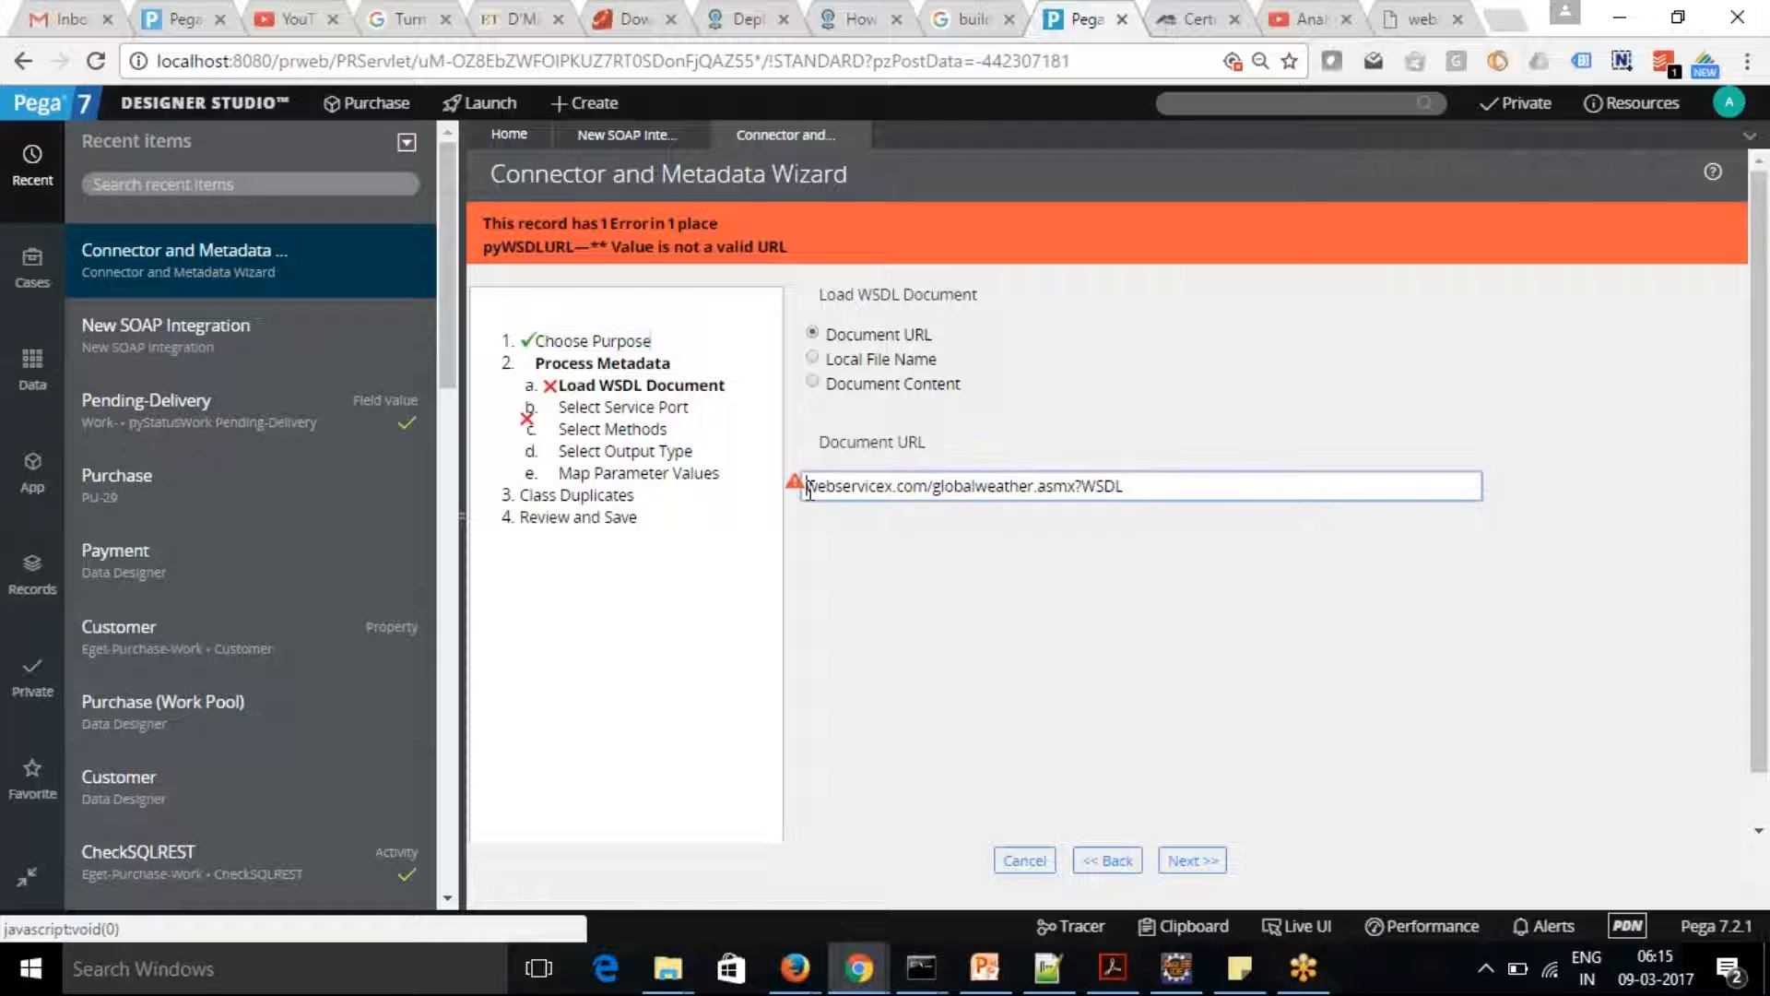
pyautogui.write('http')
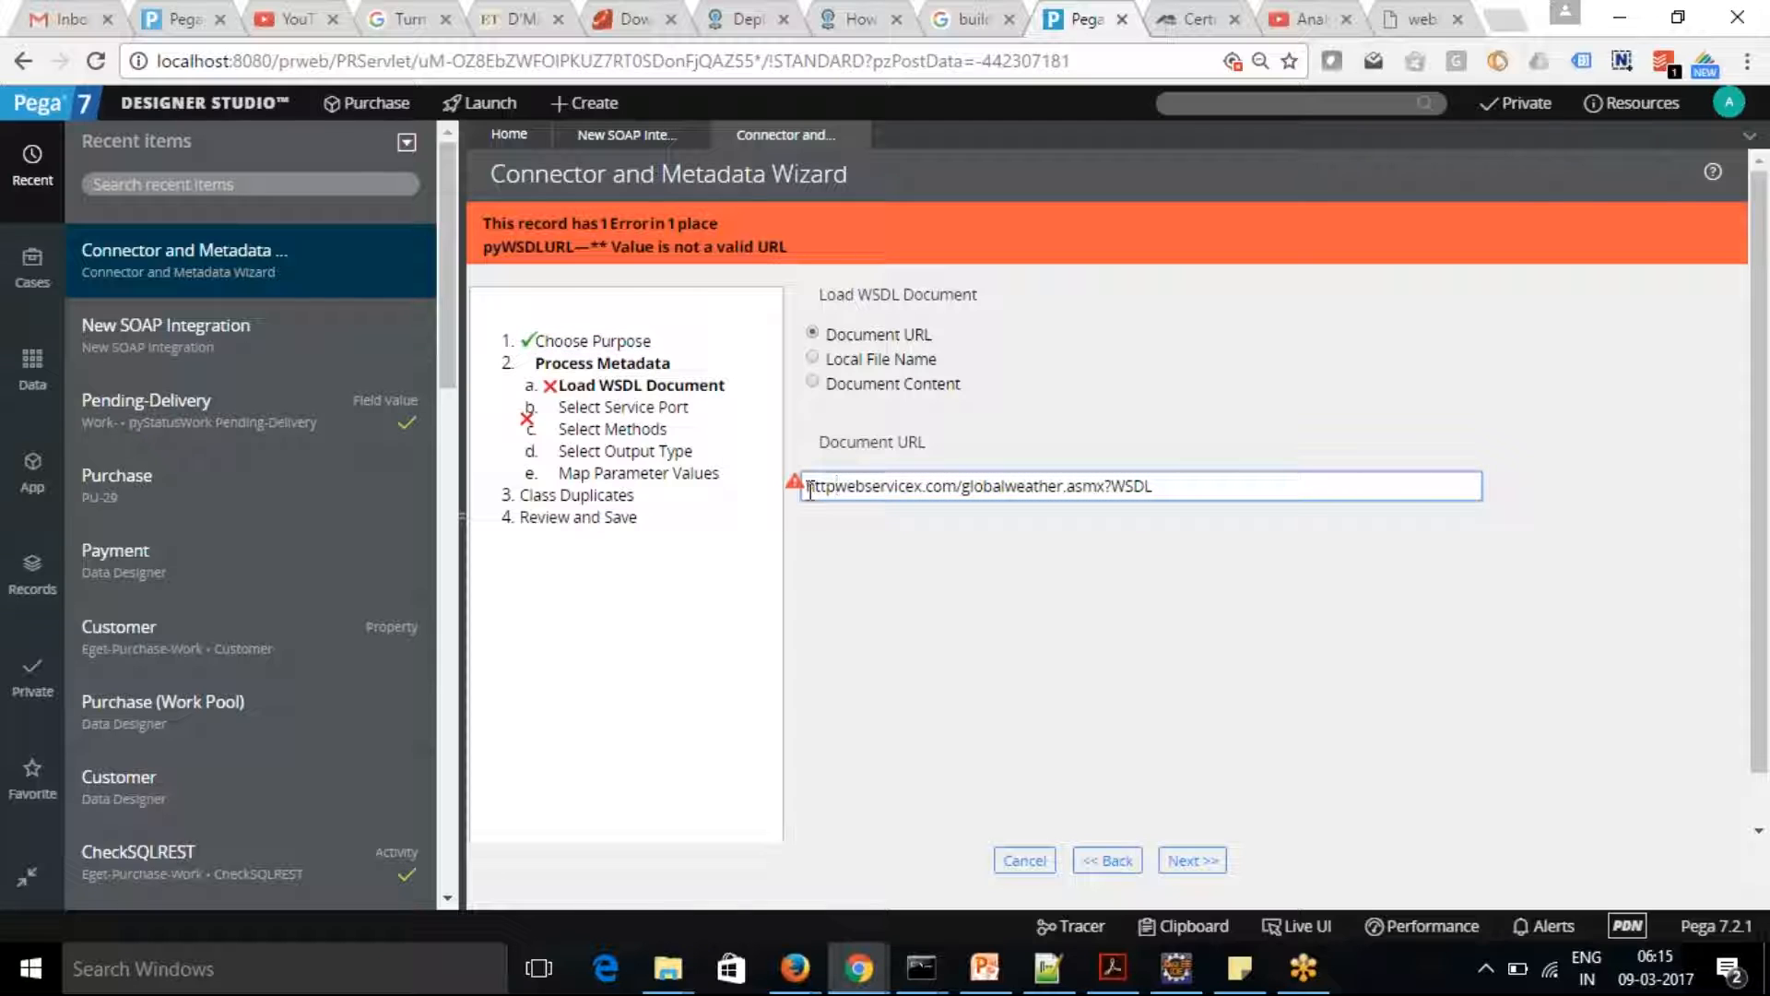
pyautogui.write(':\\\\')
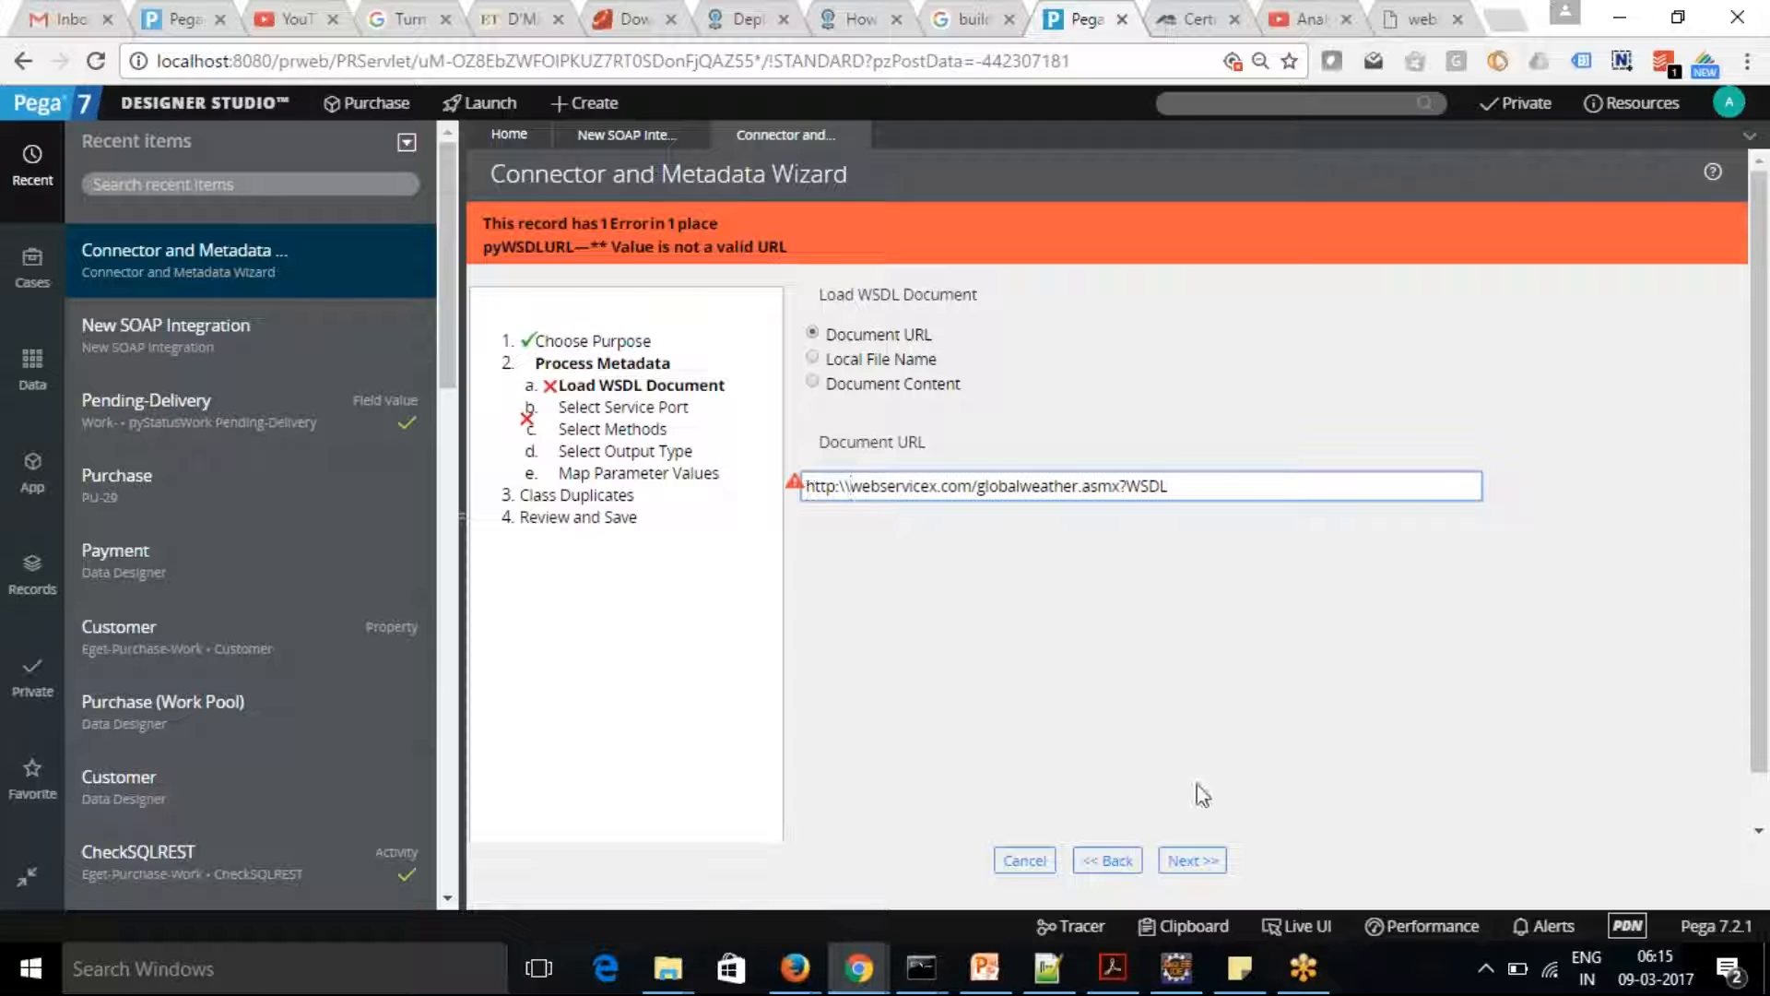
pyautogui.click(1199, 860)
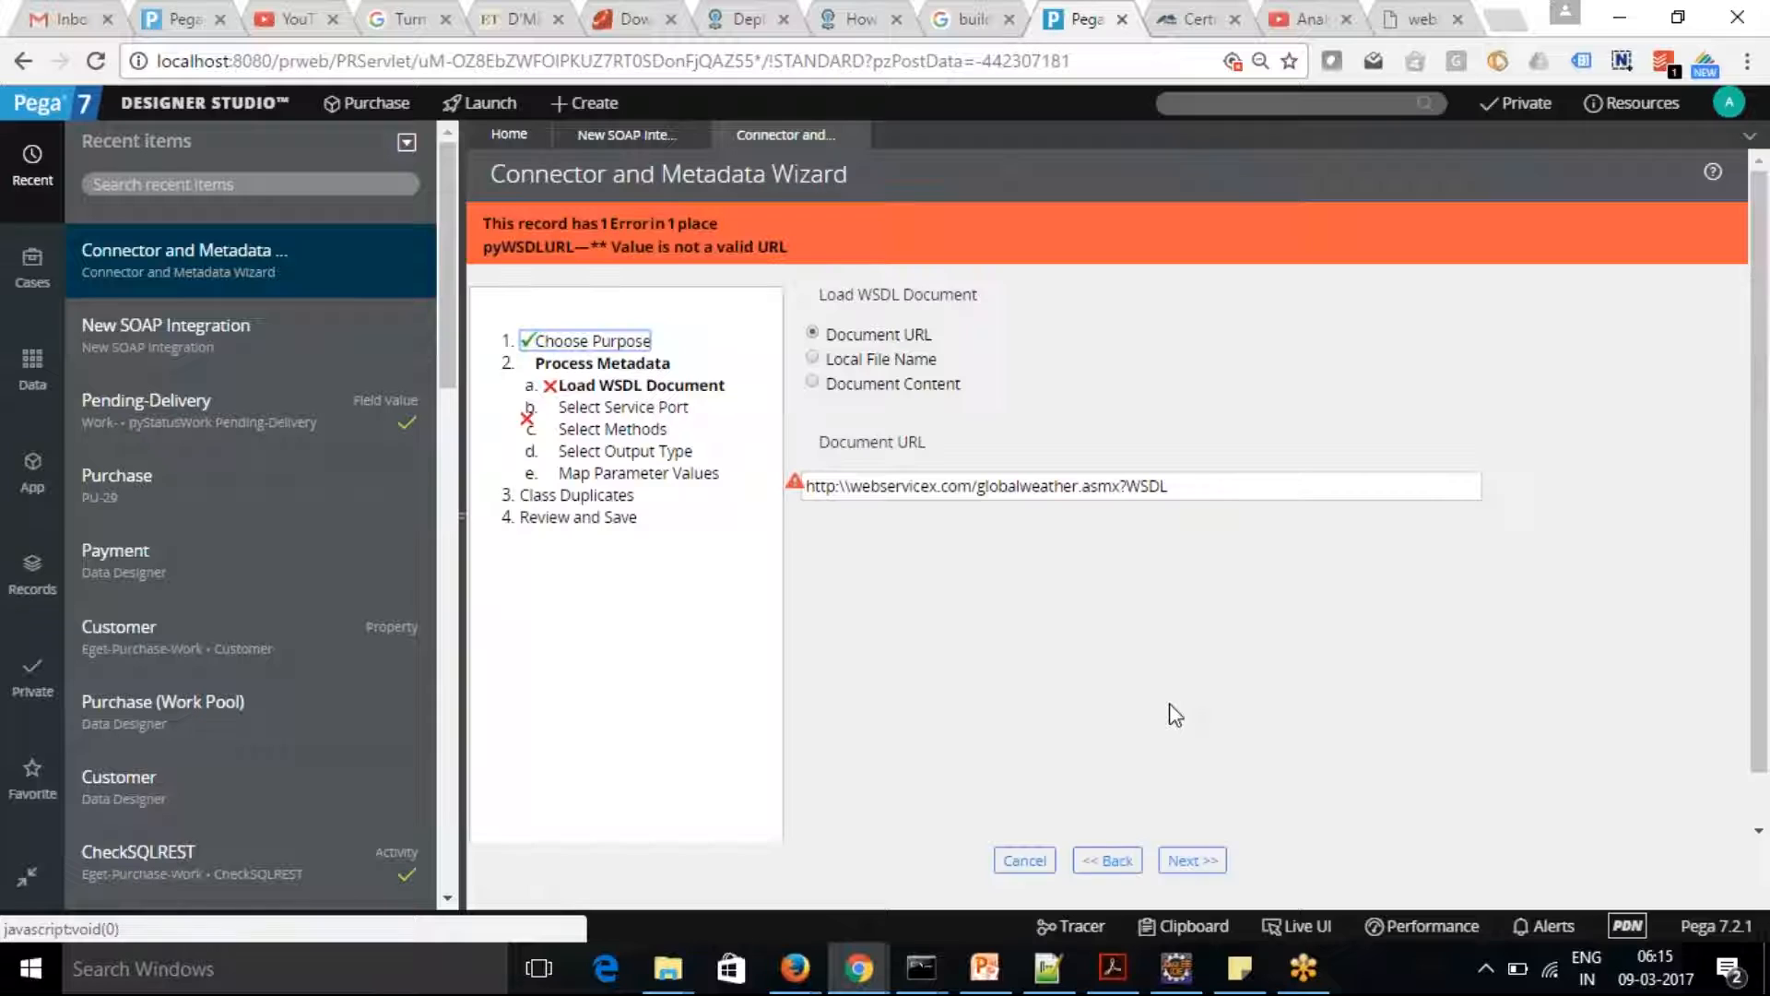
pyautogui.click(855, 491)
pyautogui.press('BackSpace')
pyautogui.press('BackSpace')
pyautogui.write('//')
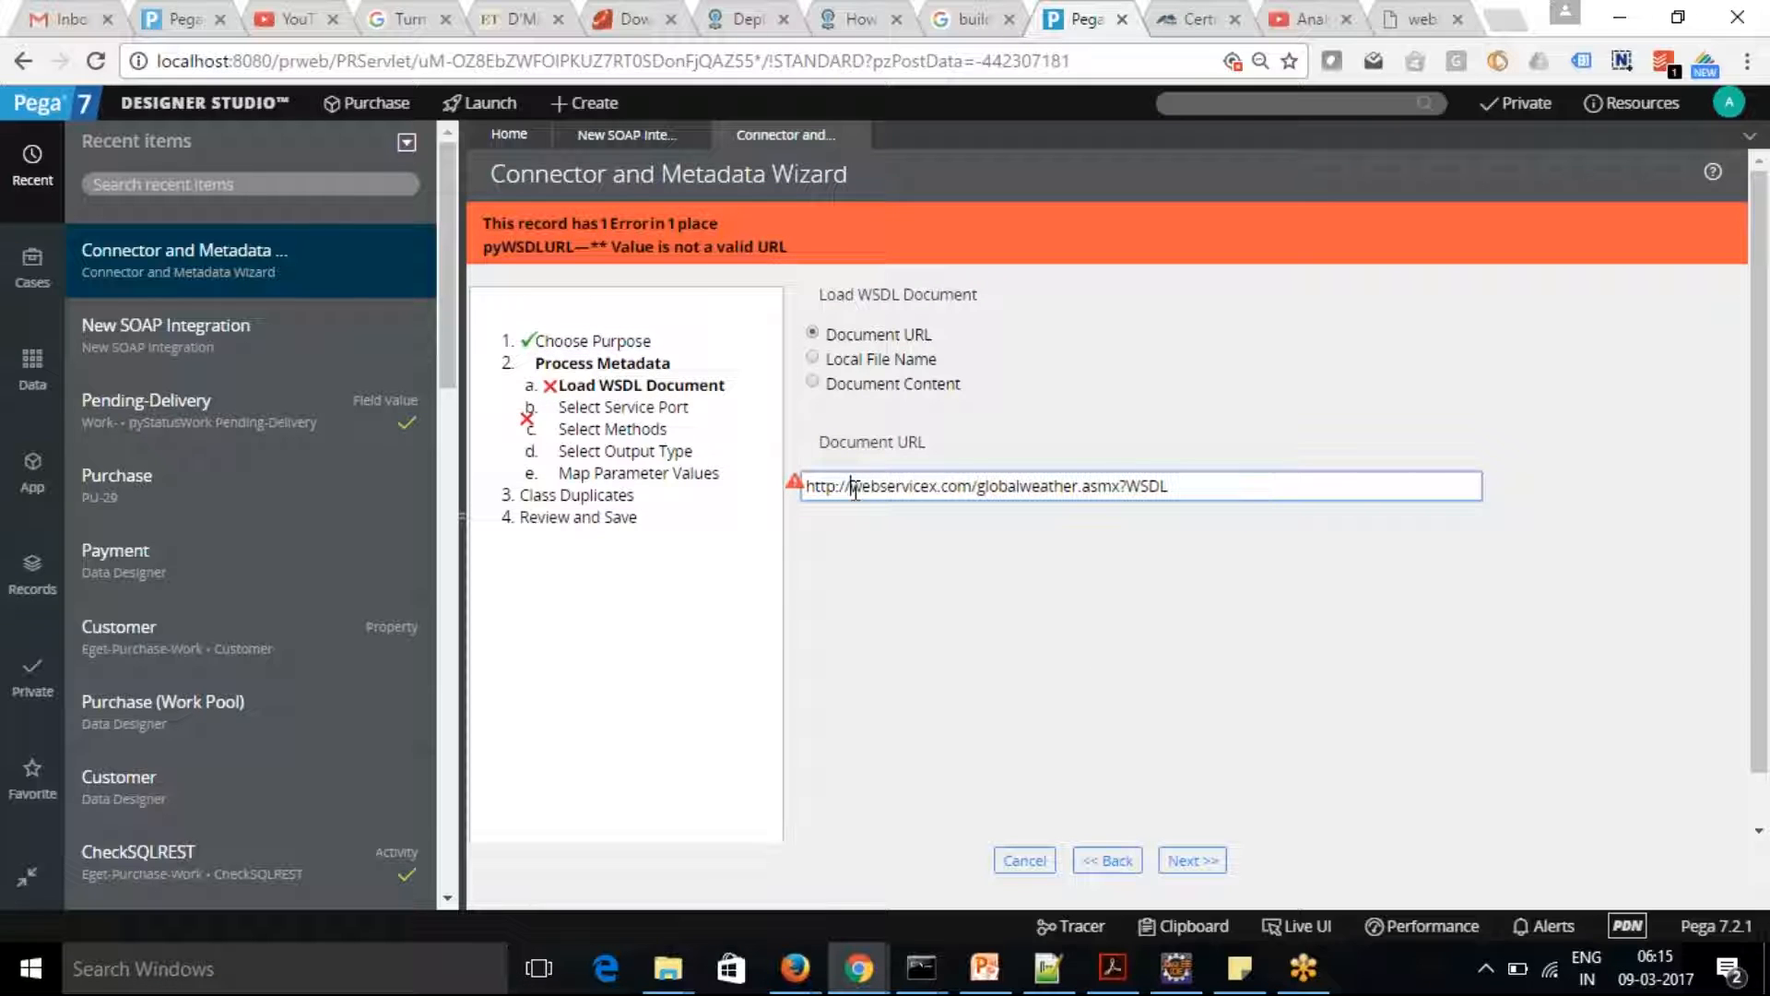
pyautogui.click(1198, 862)
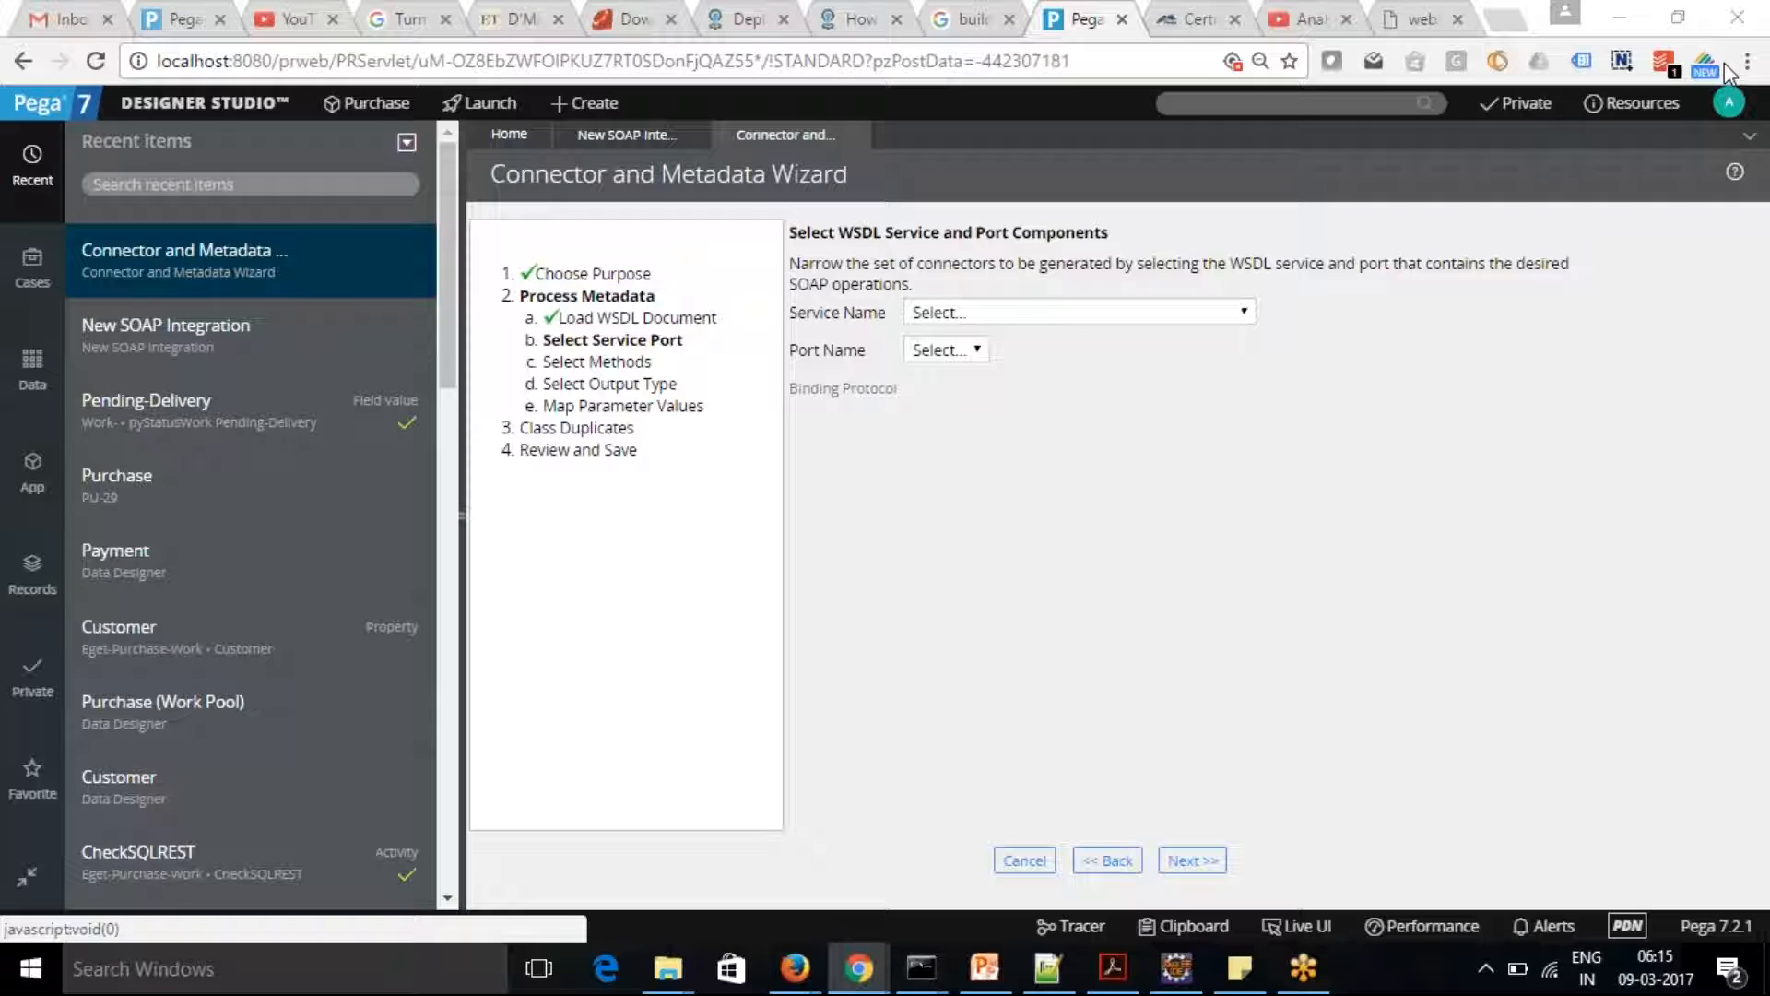
pyautogui.click(1243, 312)
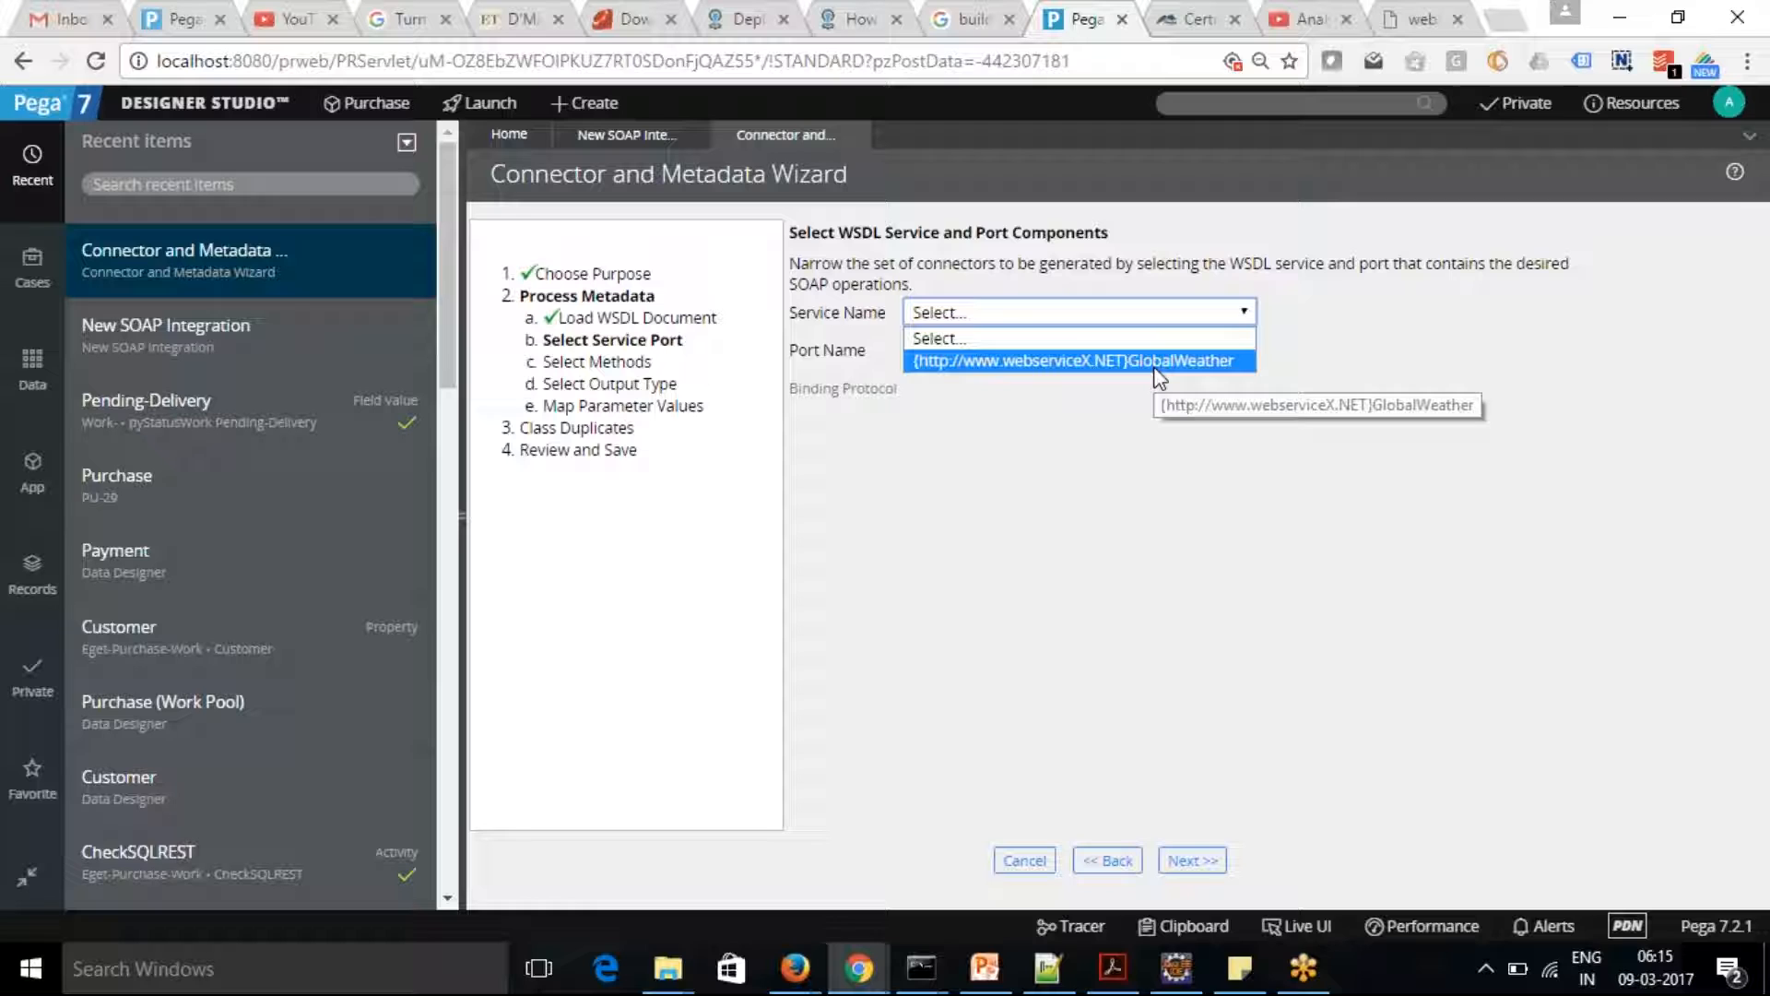
pyautogui.click(1156, 365)
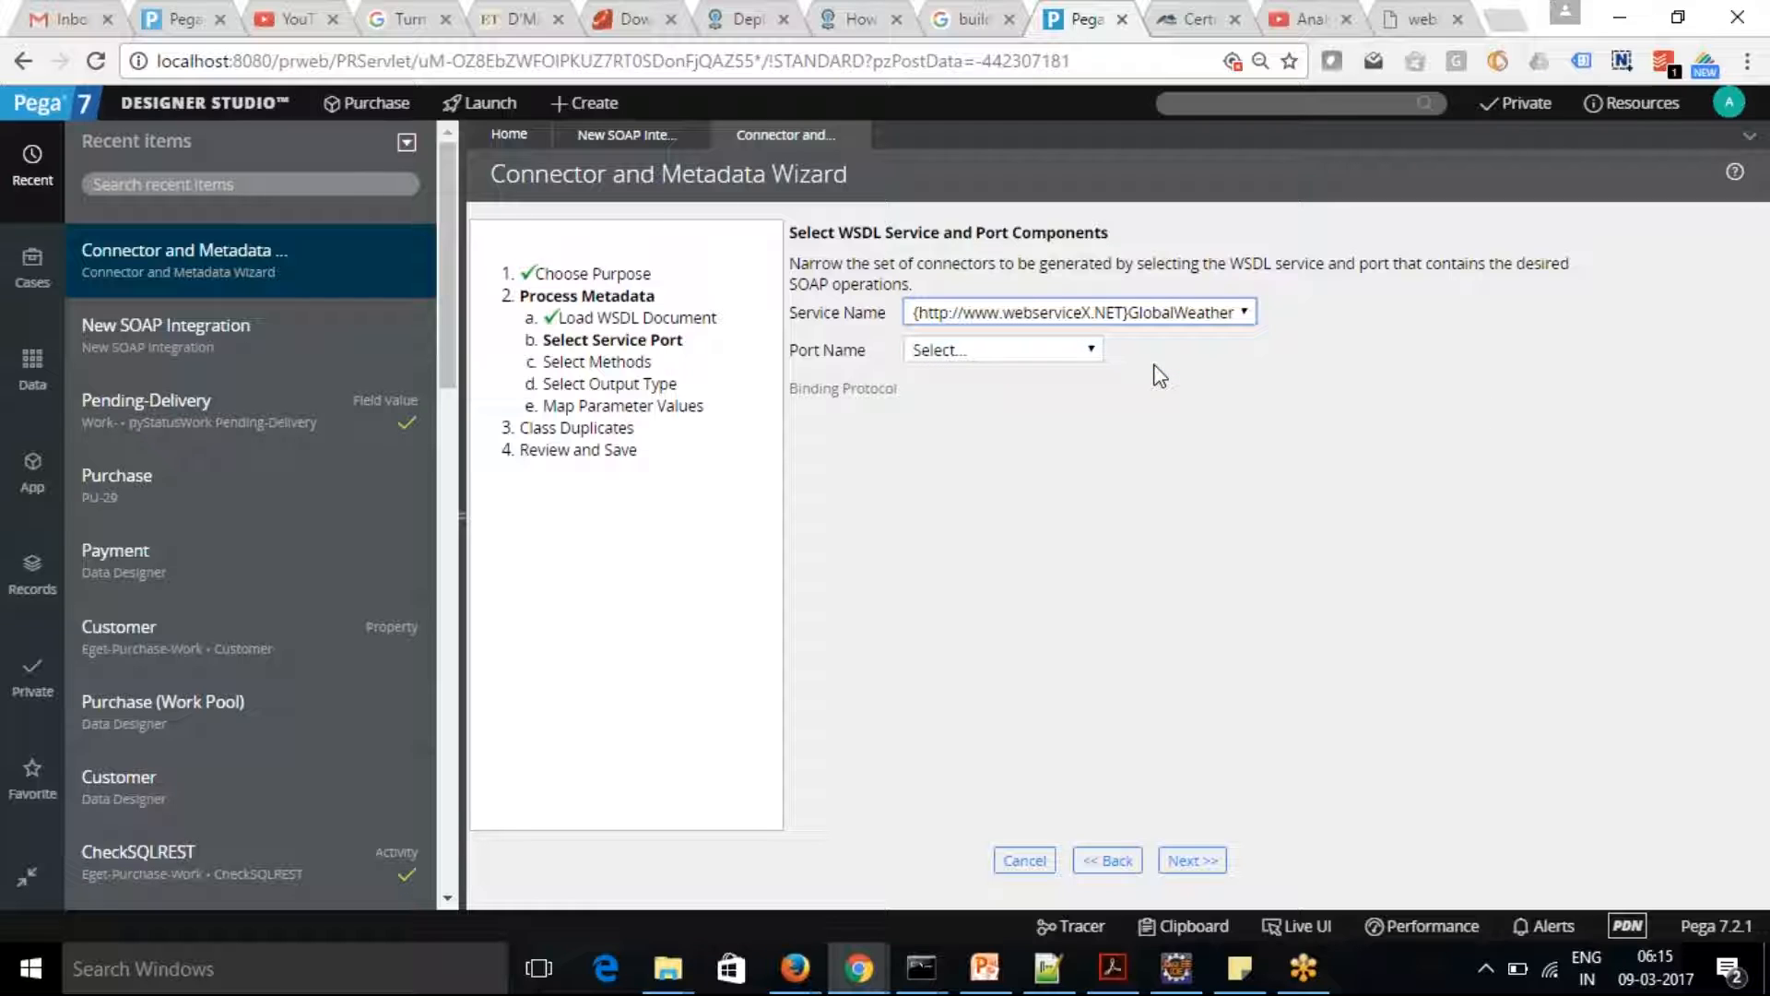
pyautogui.click(1088, 350)
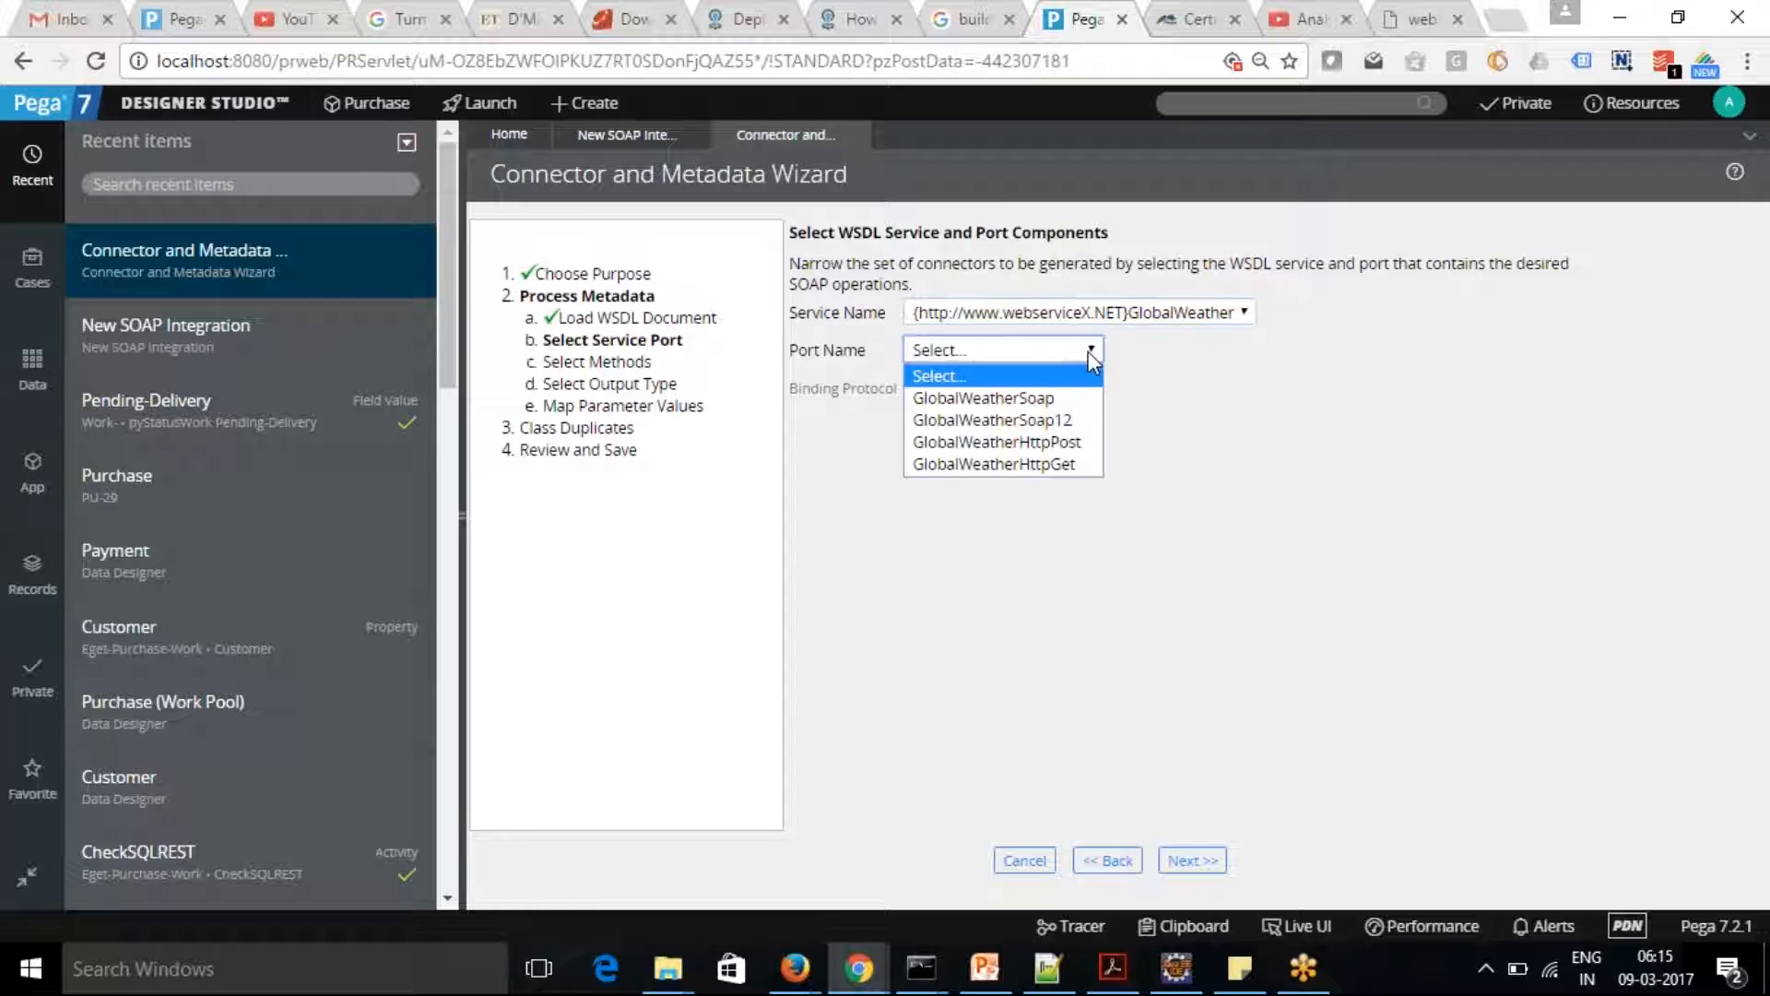
pyautogui.click(1084, 424)
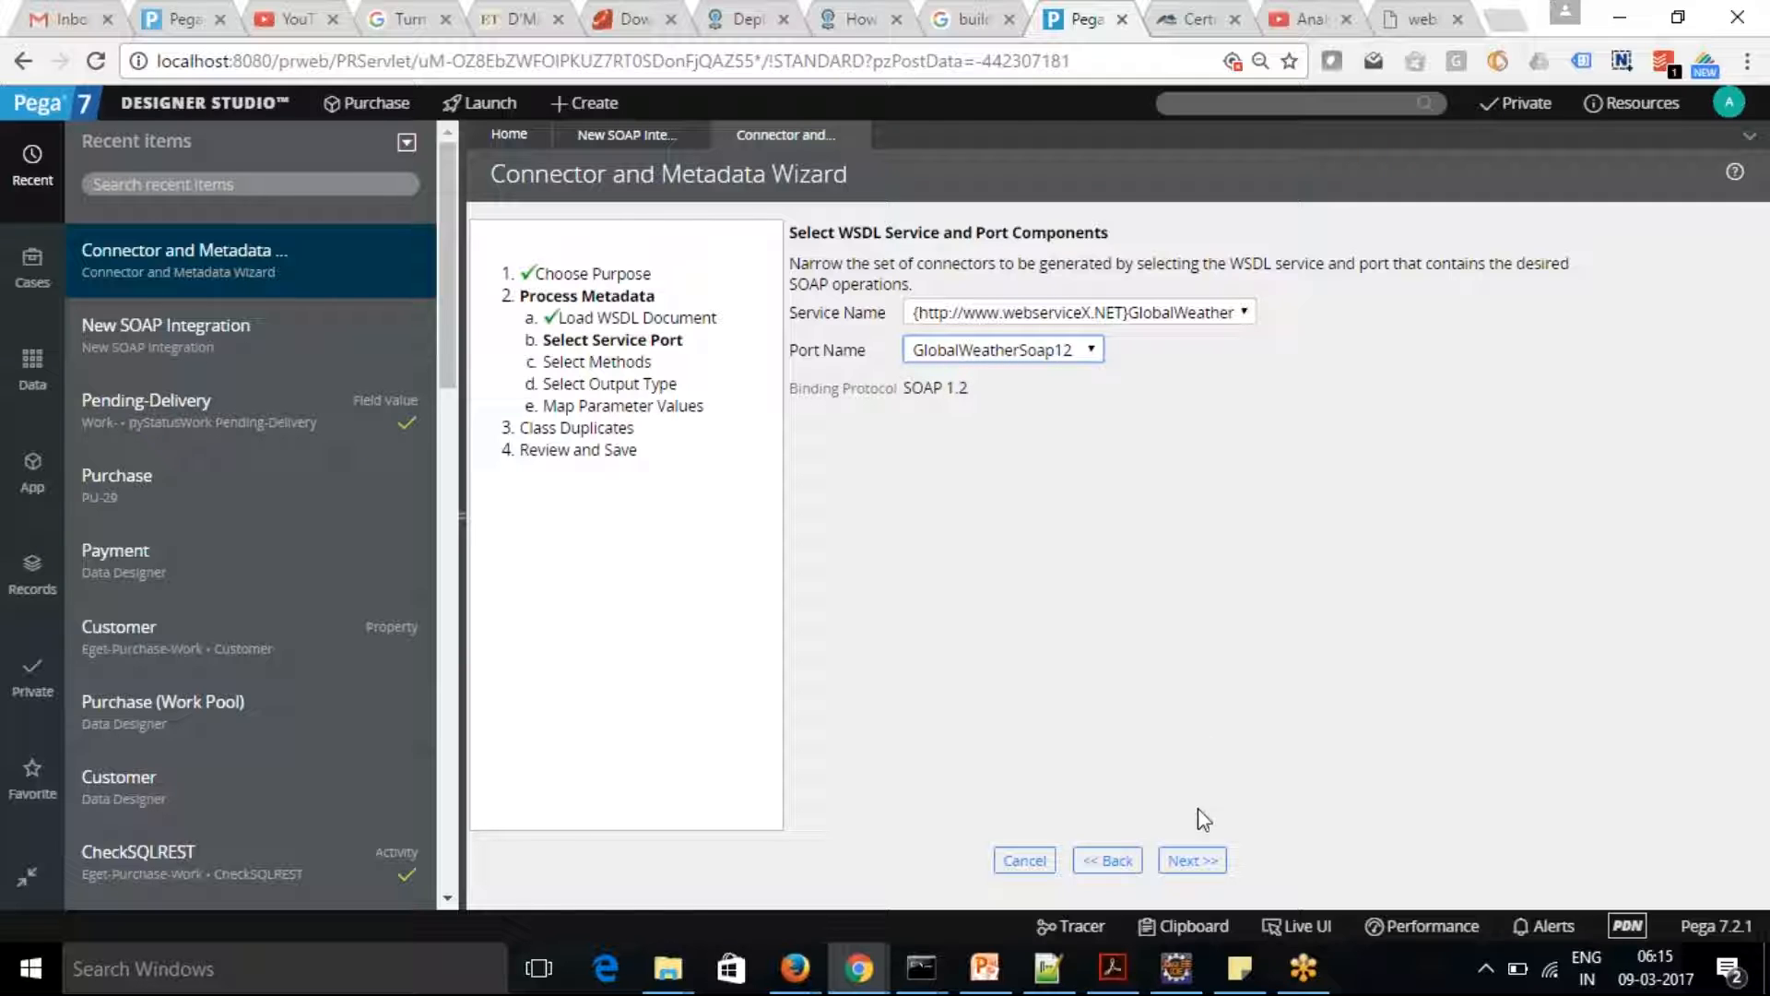
pyautogui.click(1195, 860)
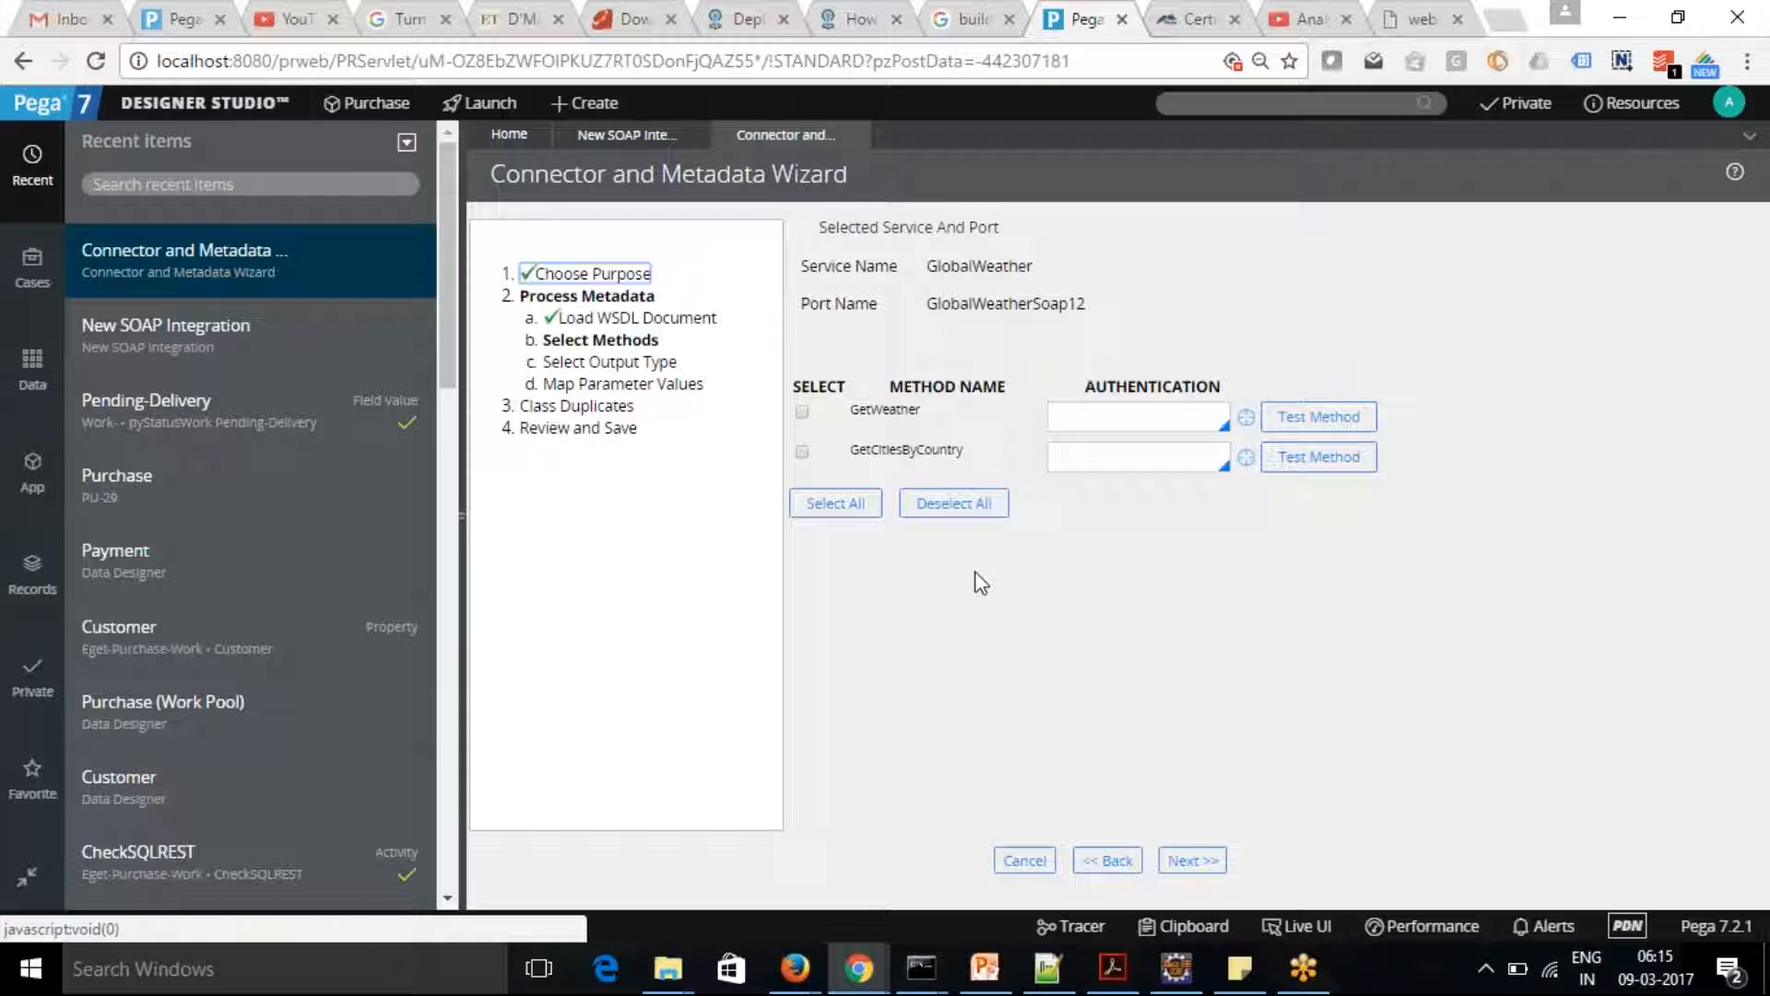
# Include the GetWeather and GetCitiesByCountry methods, and accept the Generate Data Class output type with the default parameter mappings
pyautogui.click(802, 411)
pyautogui.click(802, 451)
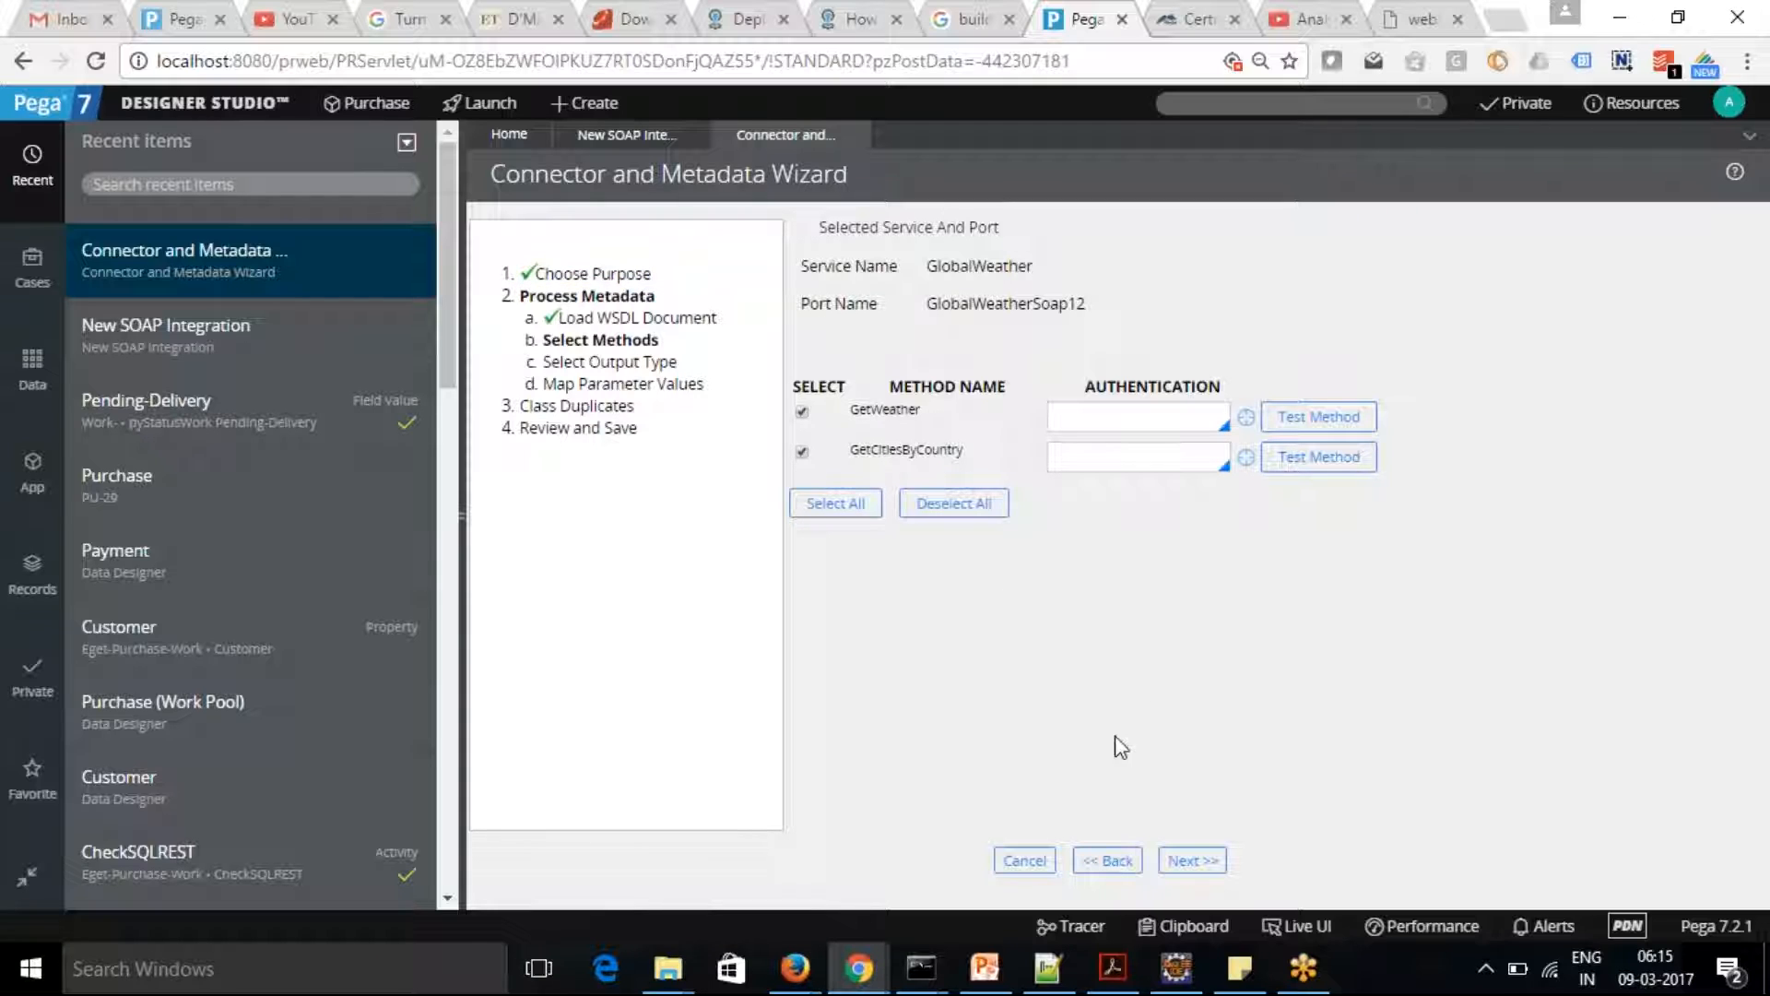
pyautogui.click(1191, 860)
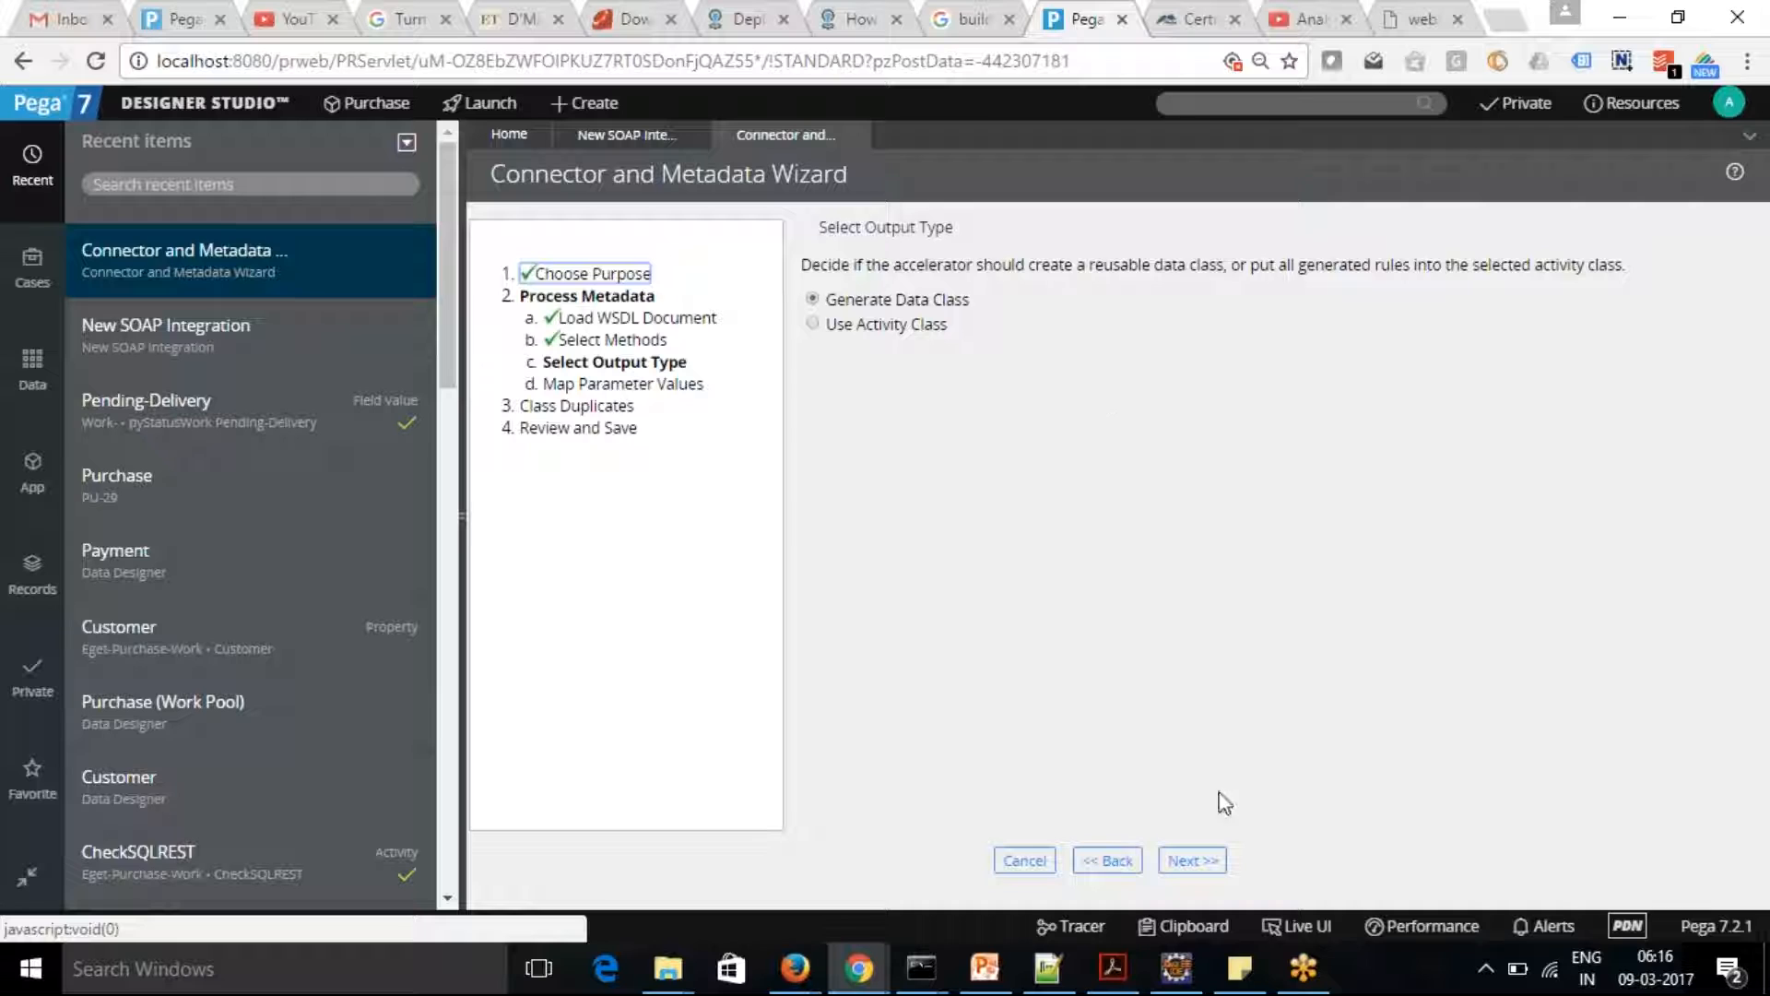
pyautogui.click(1192, 860)
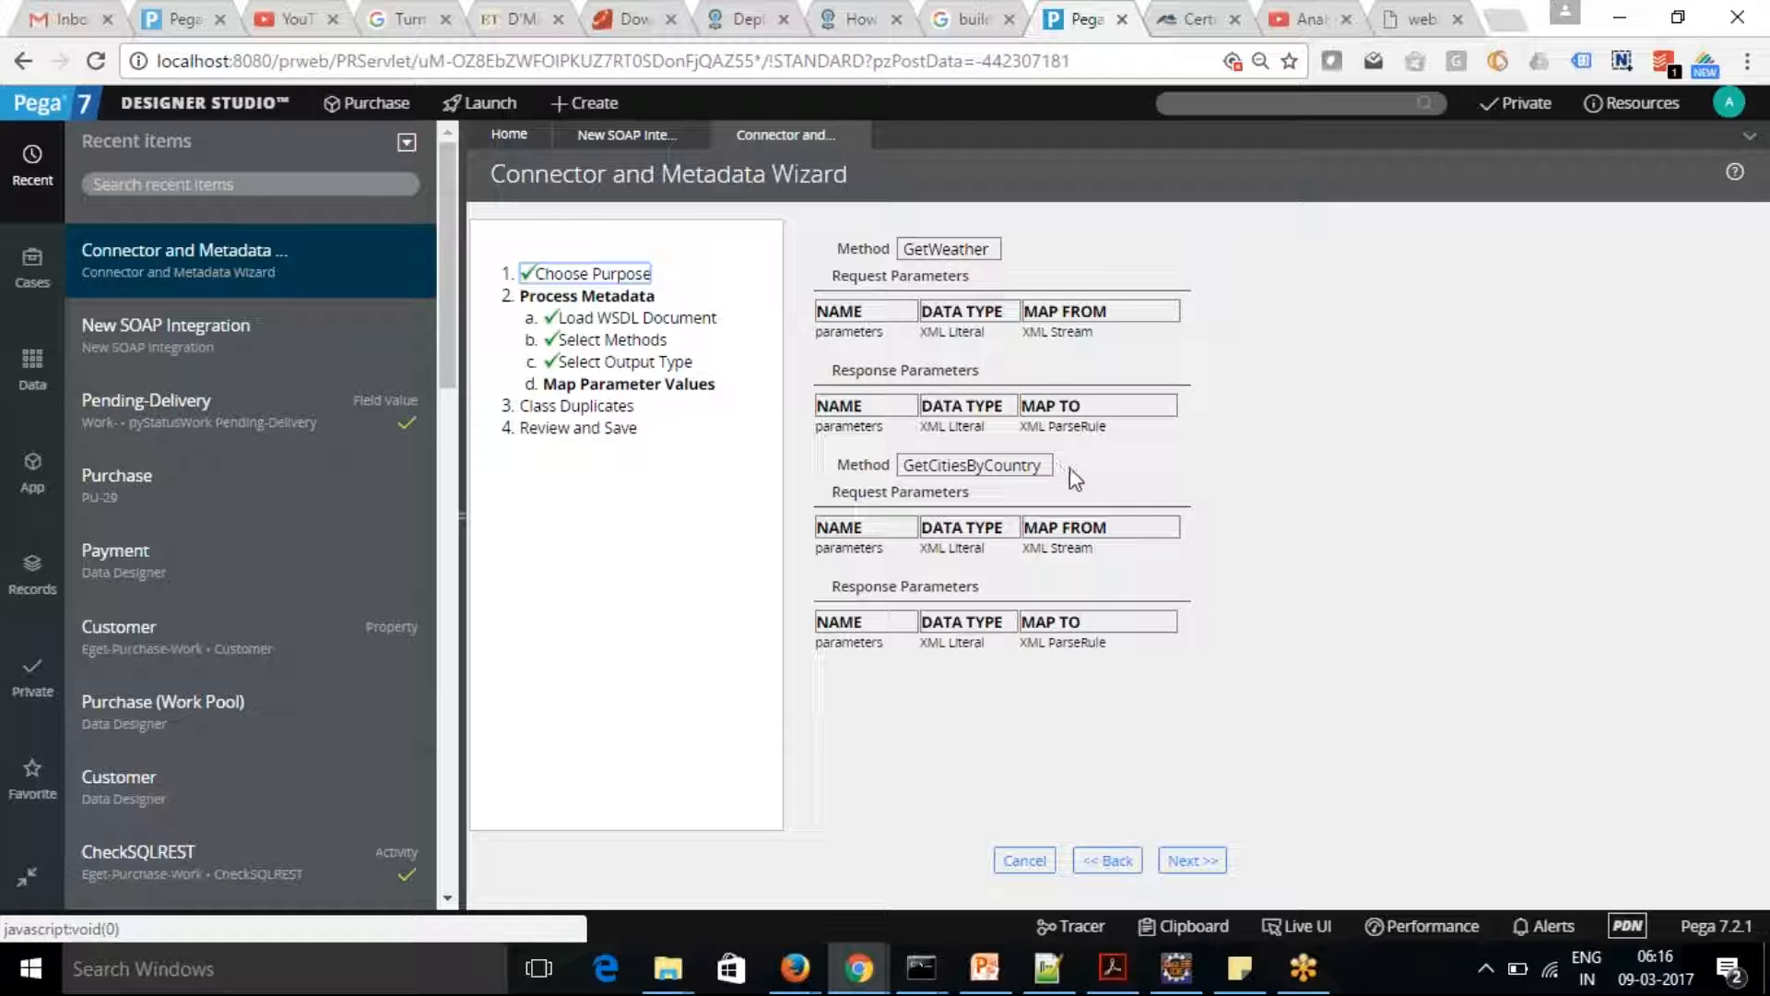
pyautogui.click(1193, 861)
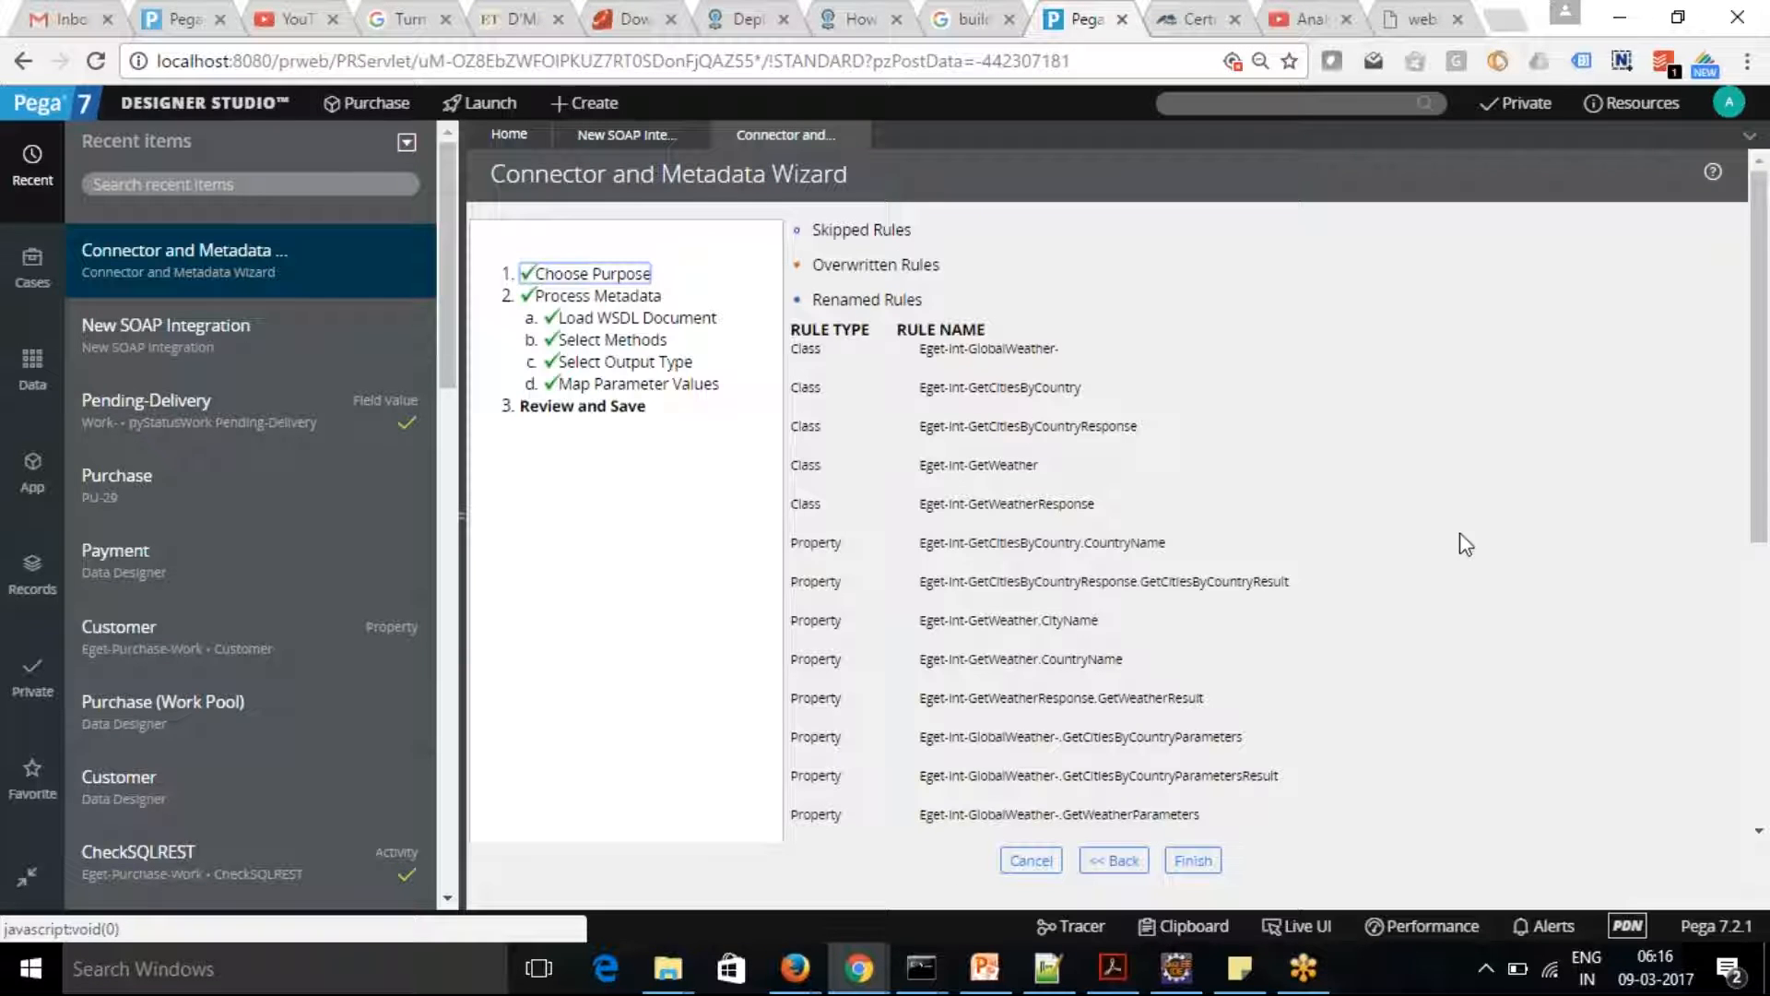
# Review the full list of planned connector rules and finish the wizard to generate them
pyautogui.moveTo(1758, 439); pyautogui.dragTo(1767, 715)
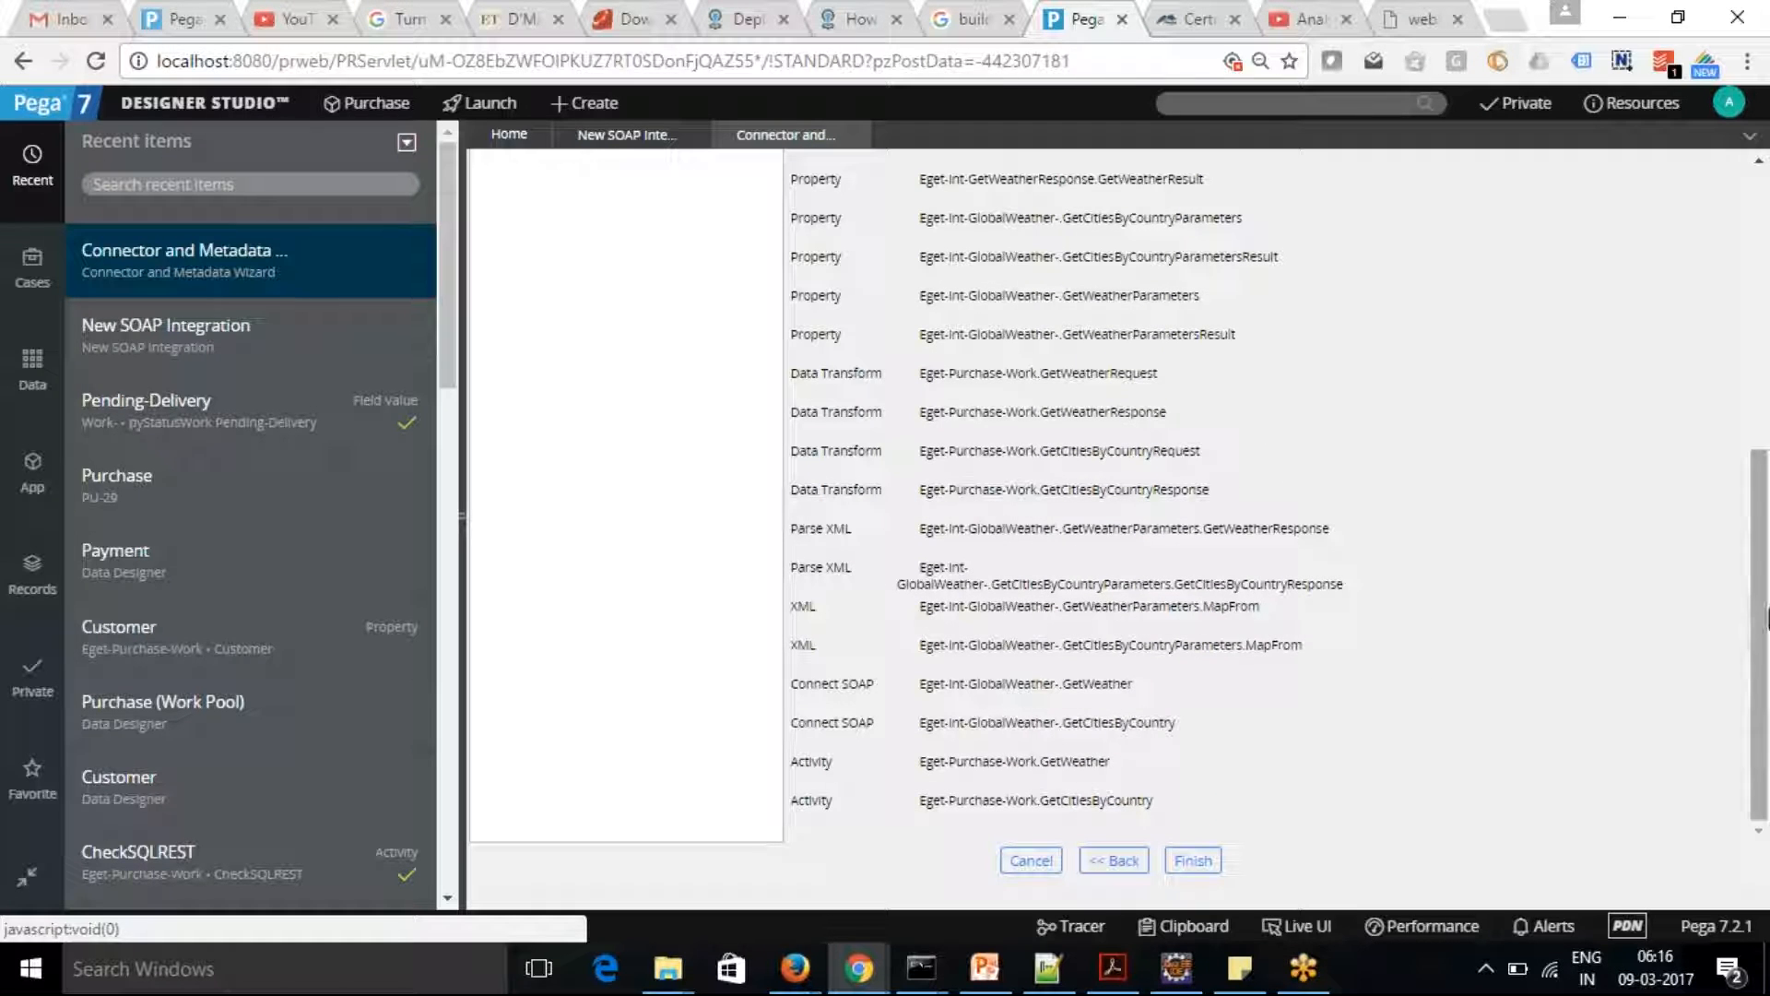
pyautogui.moveTo(1761, 649); pyautogui.dragTo(1767, 728)
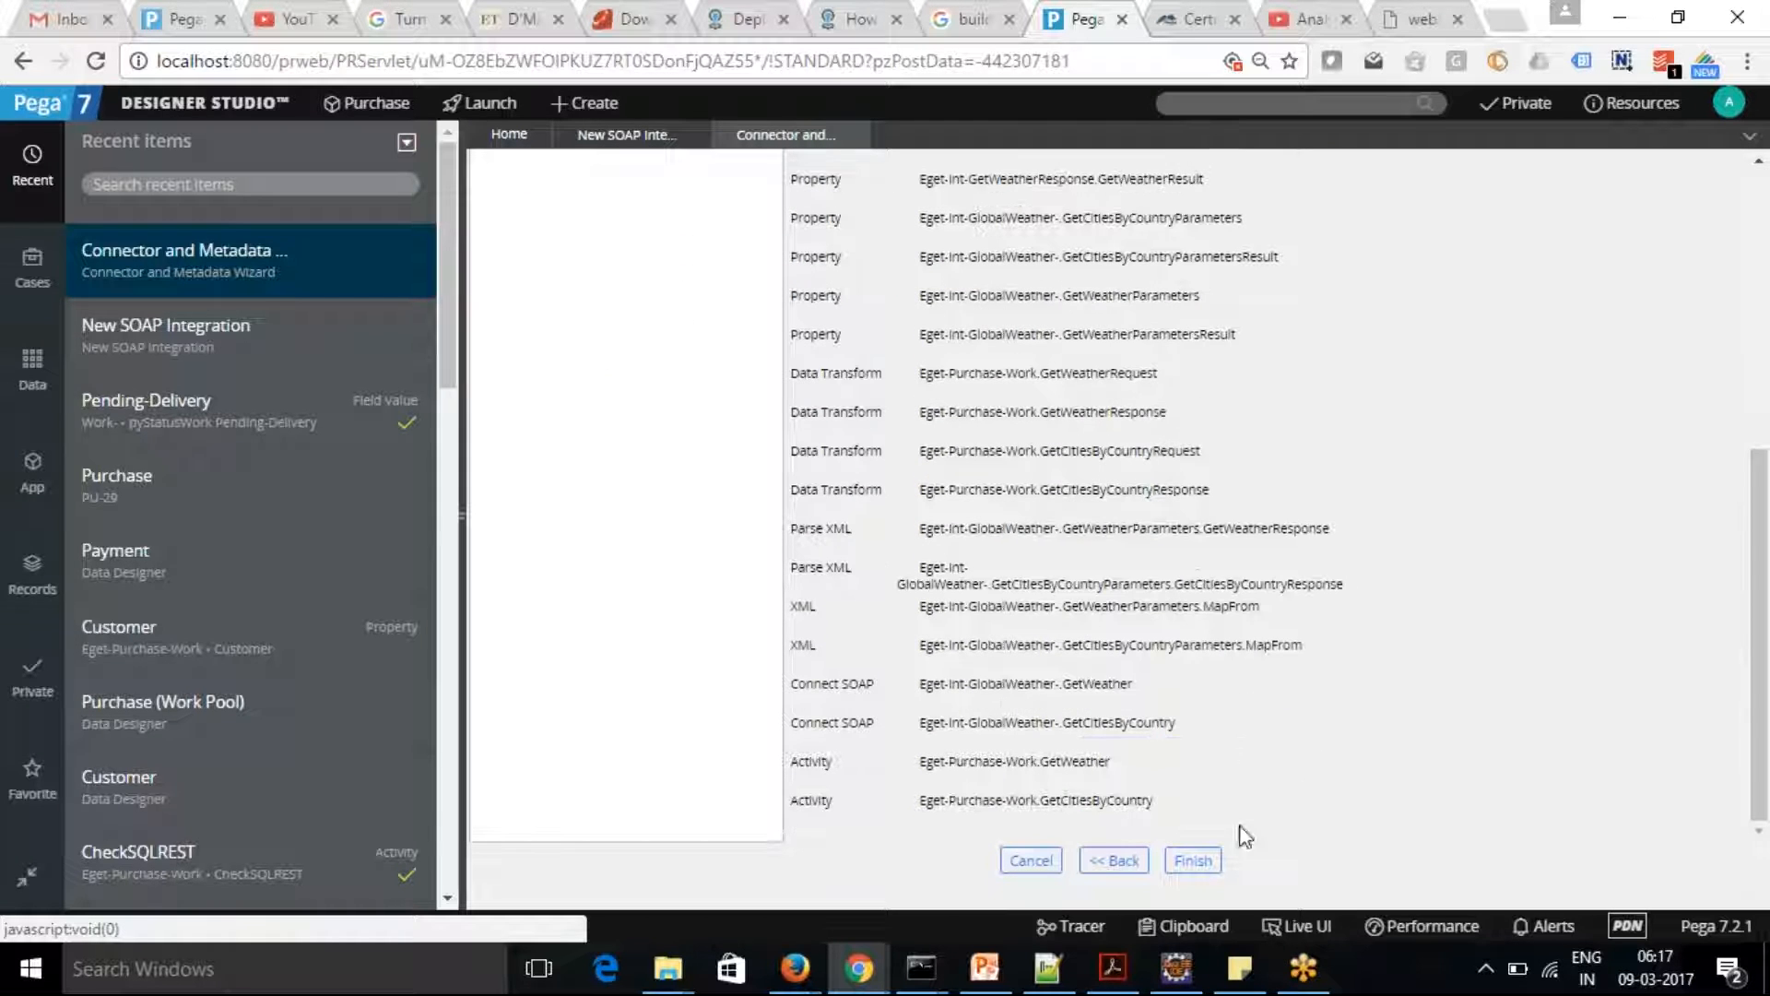
pyautogui.click(1195, 861)
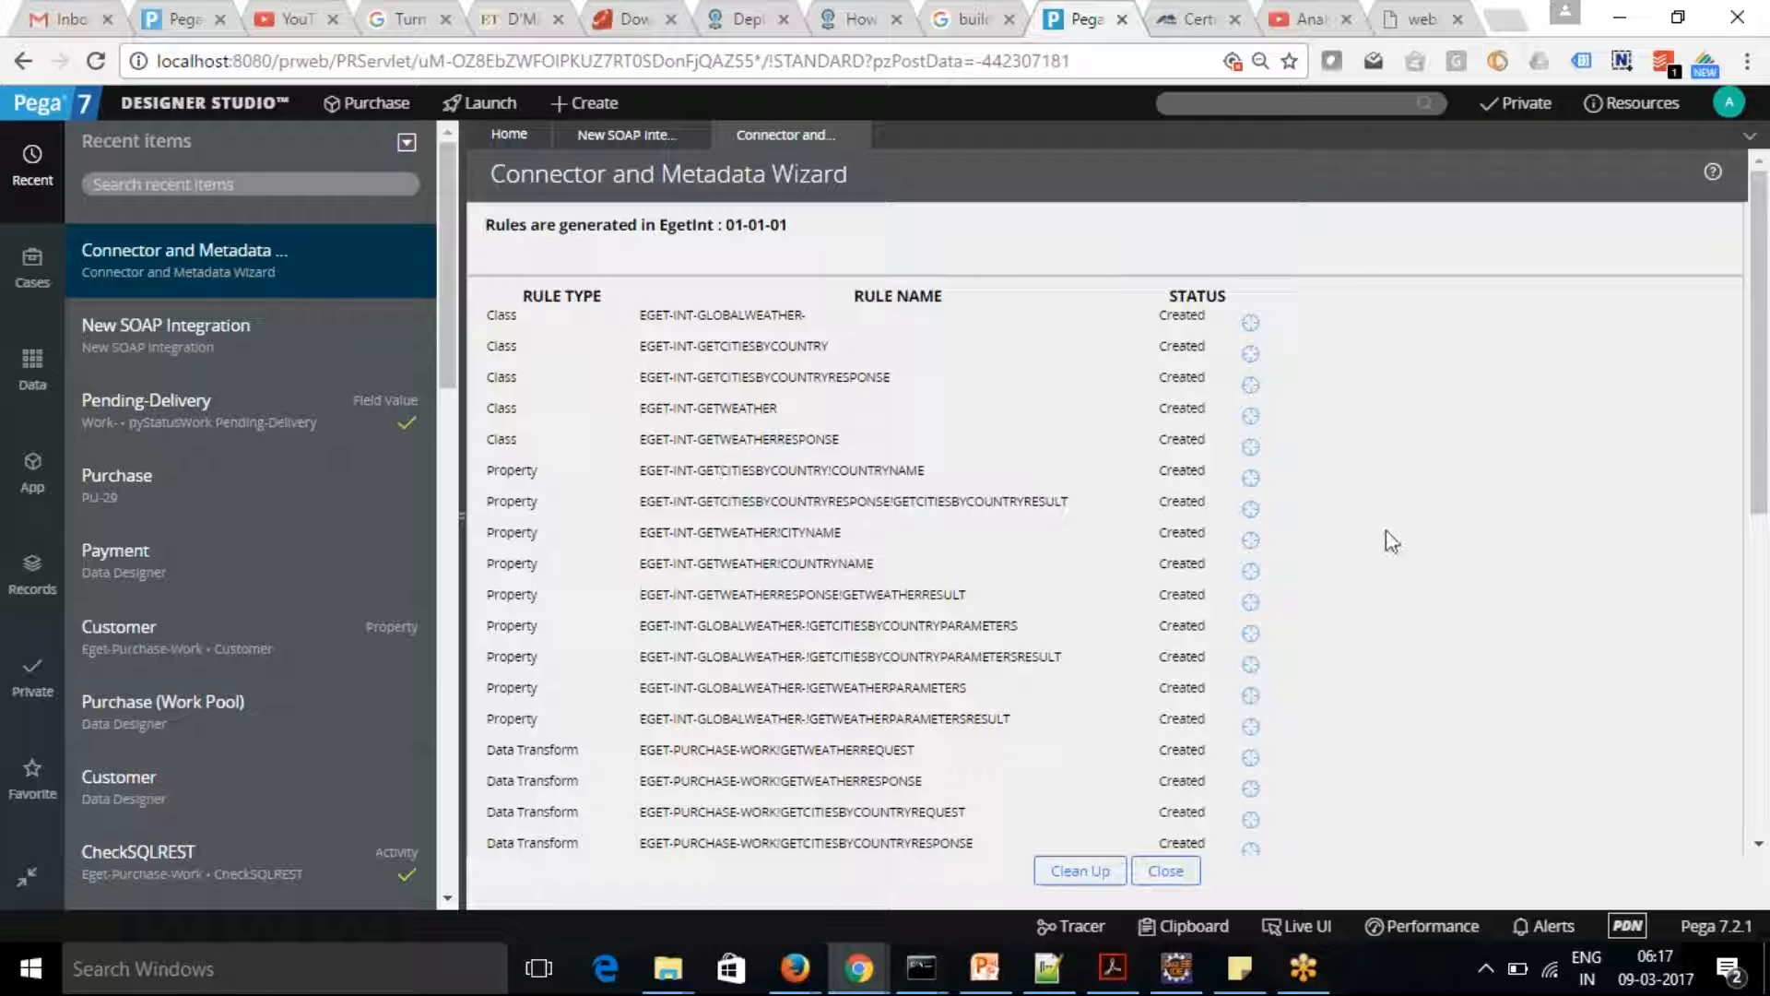
# Open the generated GetCitiesByCountry activity from the wizard's Generated Activities list
pyautogui.moveTo(1763, 433); pyautogui.dragTo(1766, 756)
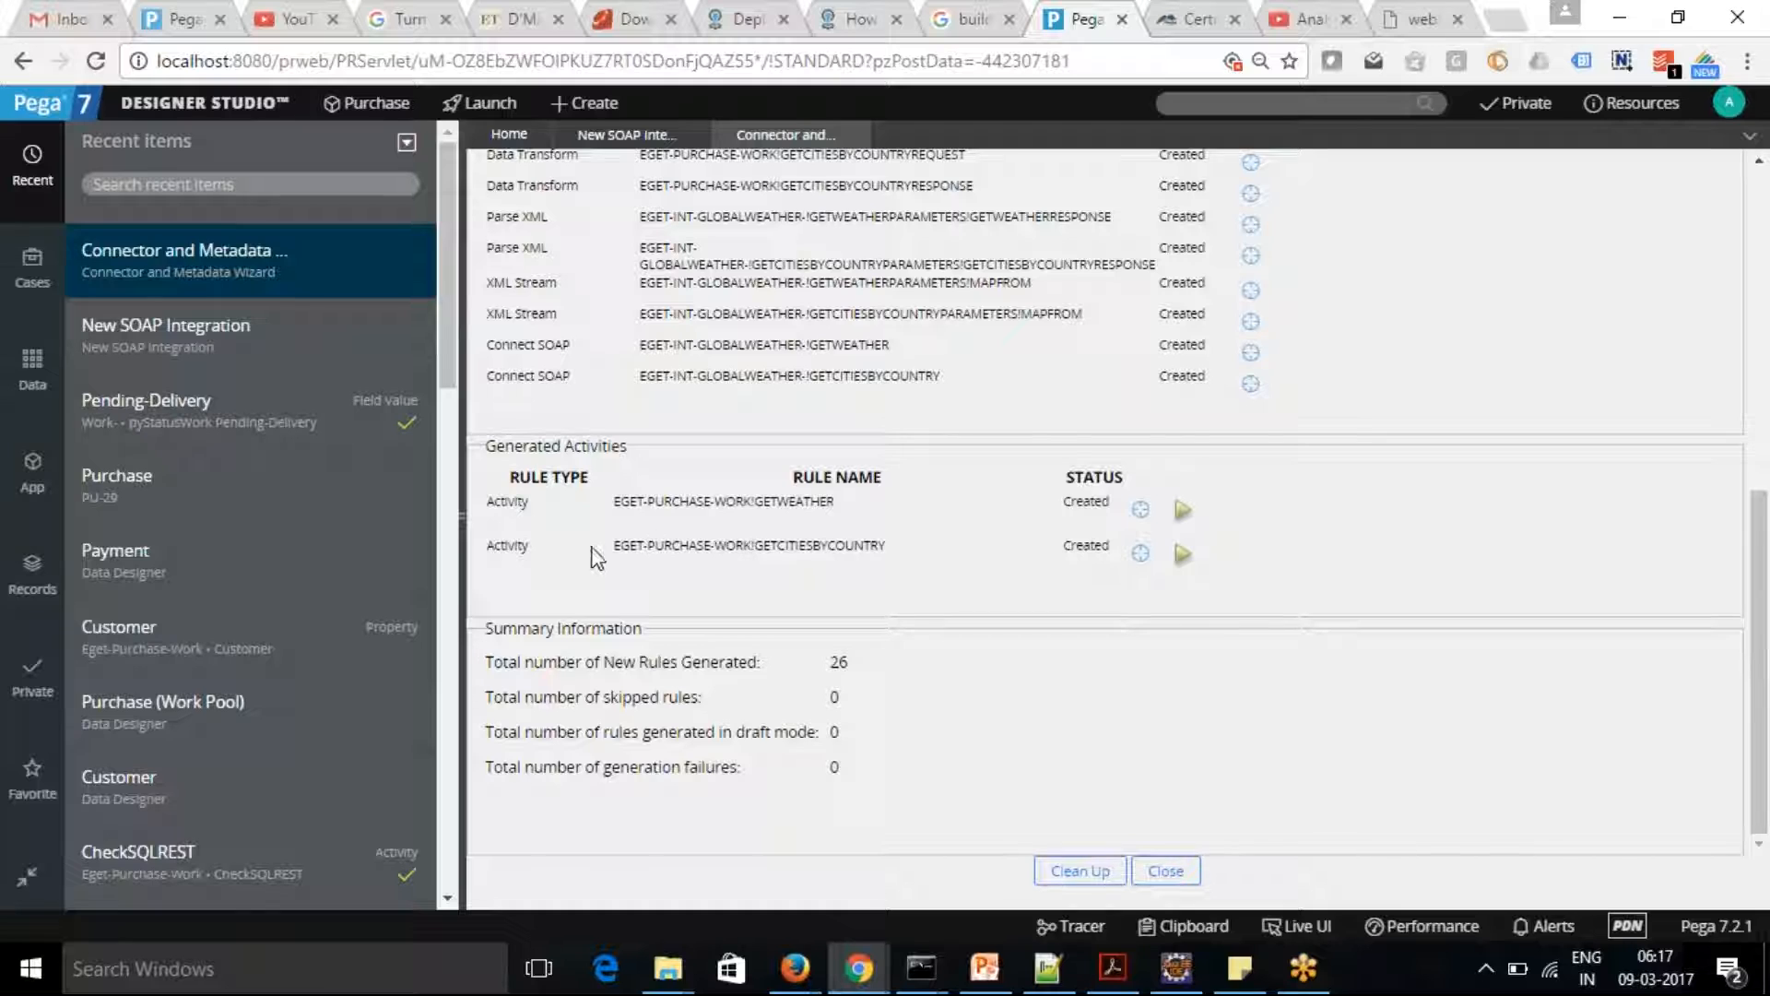
pyautogui.moveTo(623, 544); pyautogui.dragTo(873, 550)
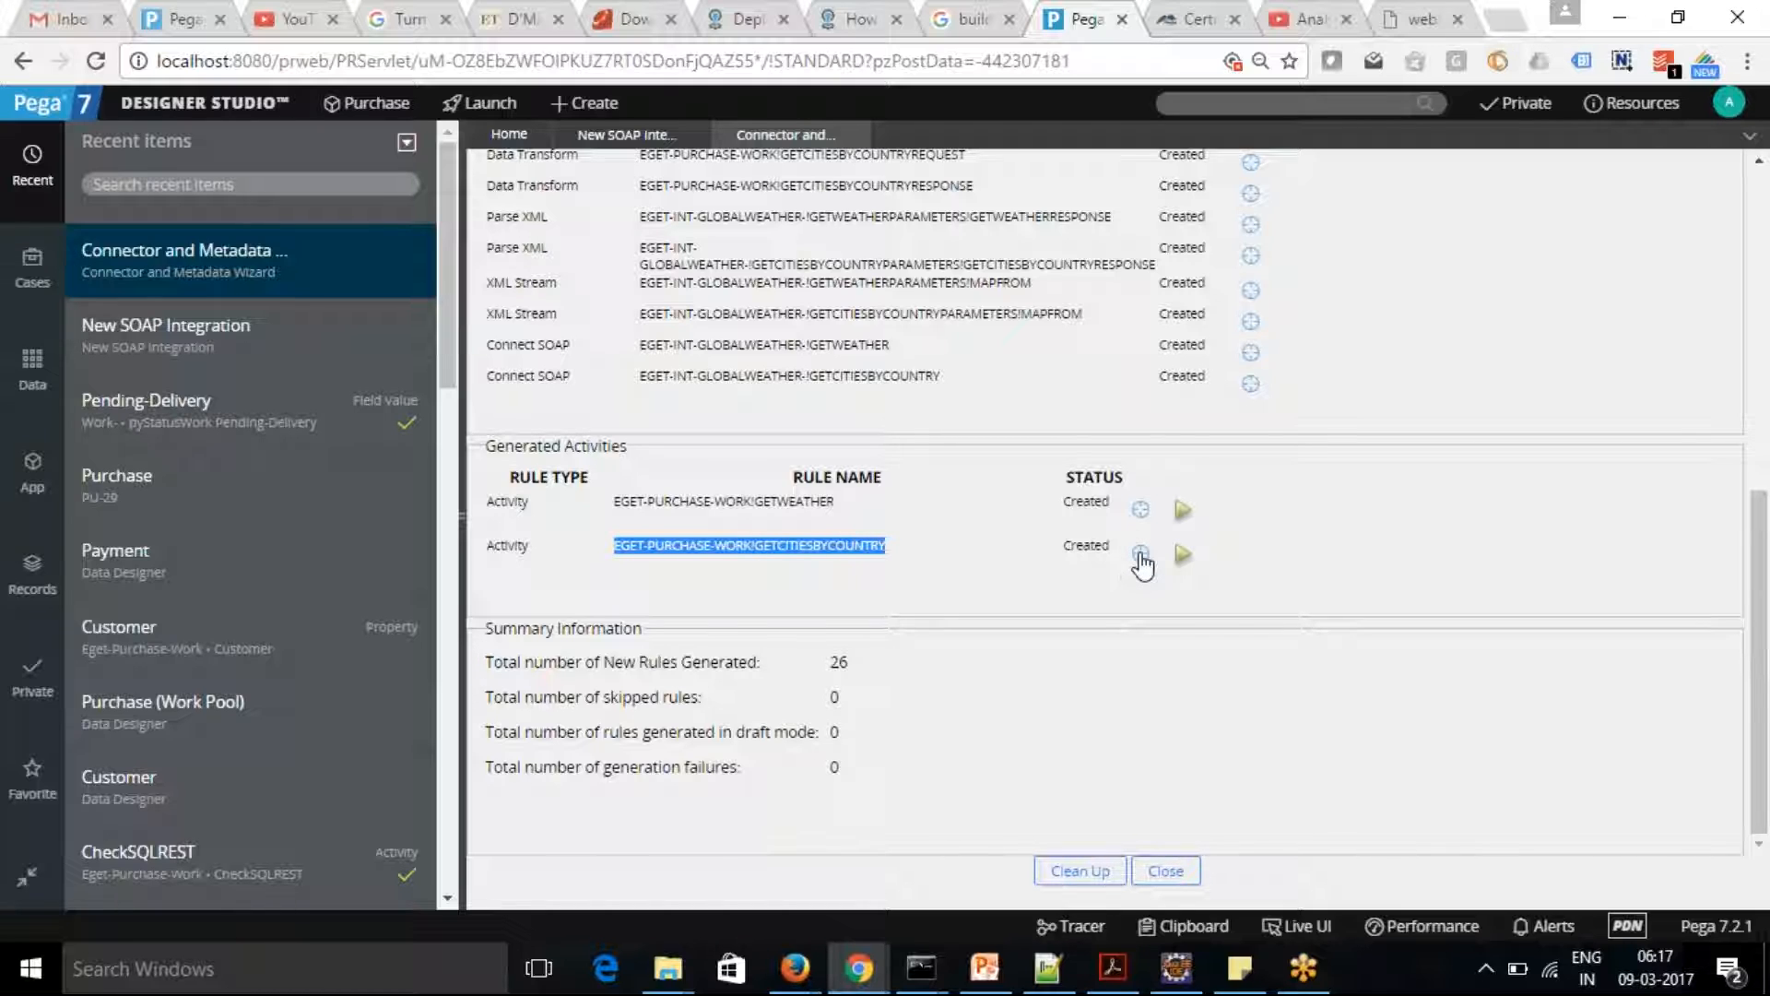
pyautogui.click(1140, 553)
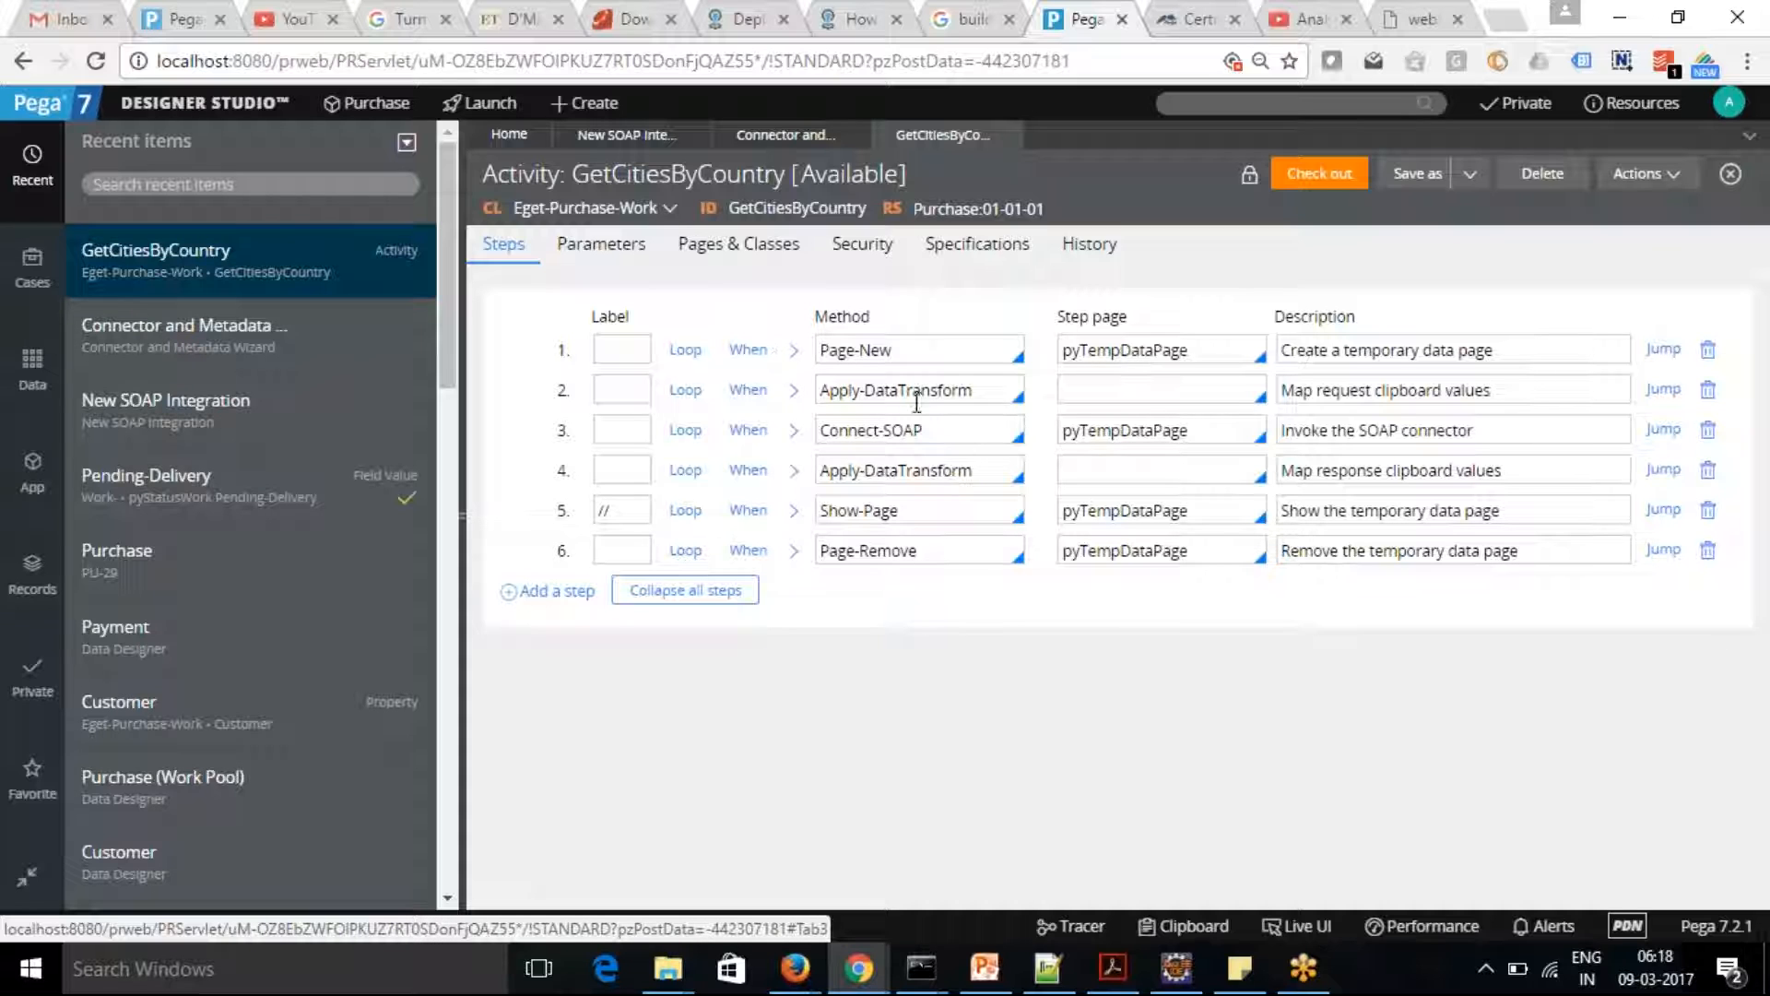
# Examine the method parameters of the activity's request mapping, Connect-SOAP and response mapping steps, collapsing each one again
pyautogui.click(794, 390)
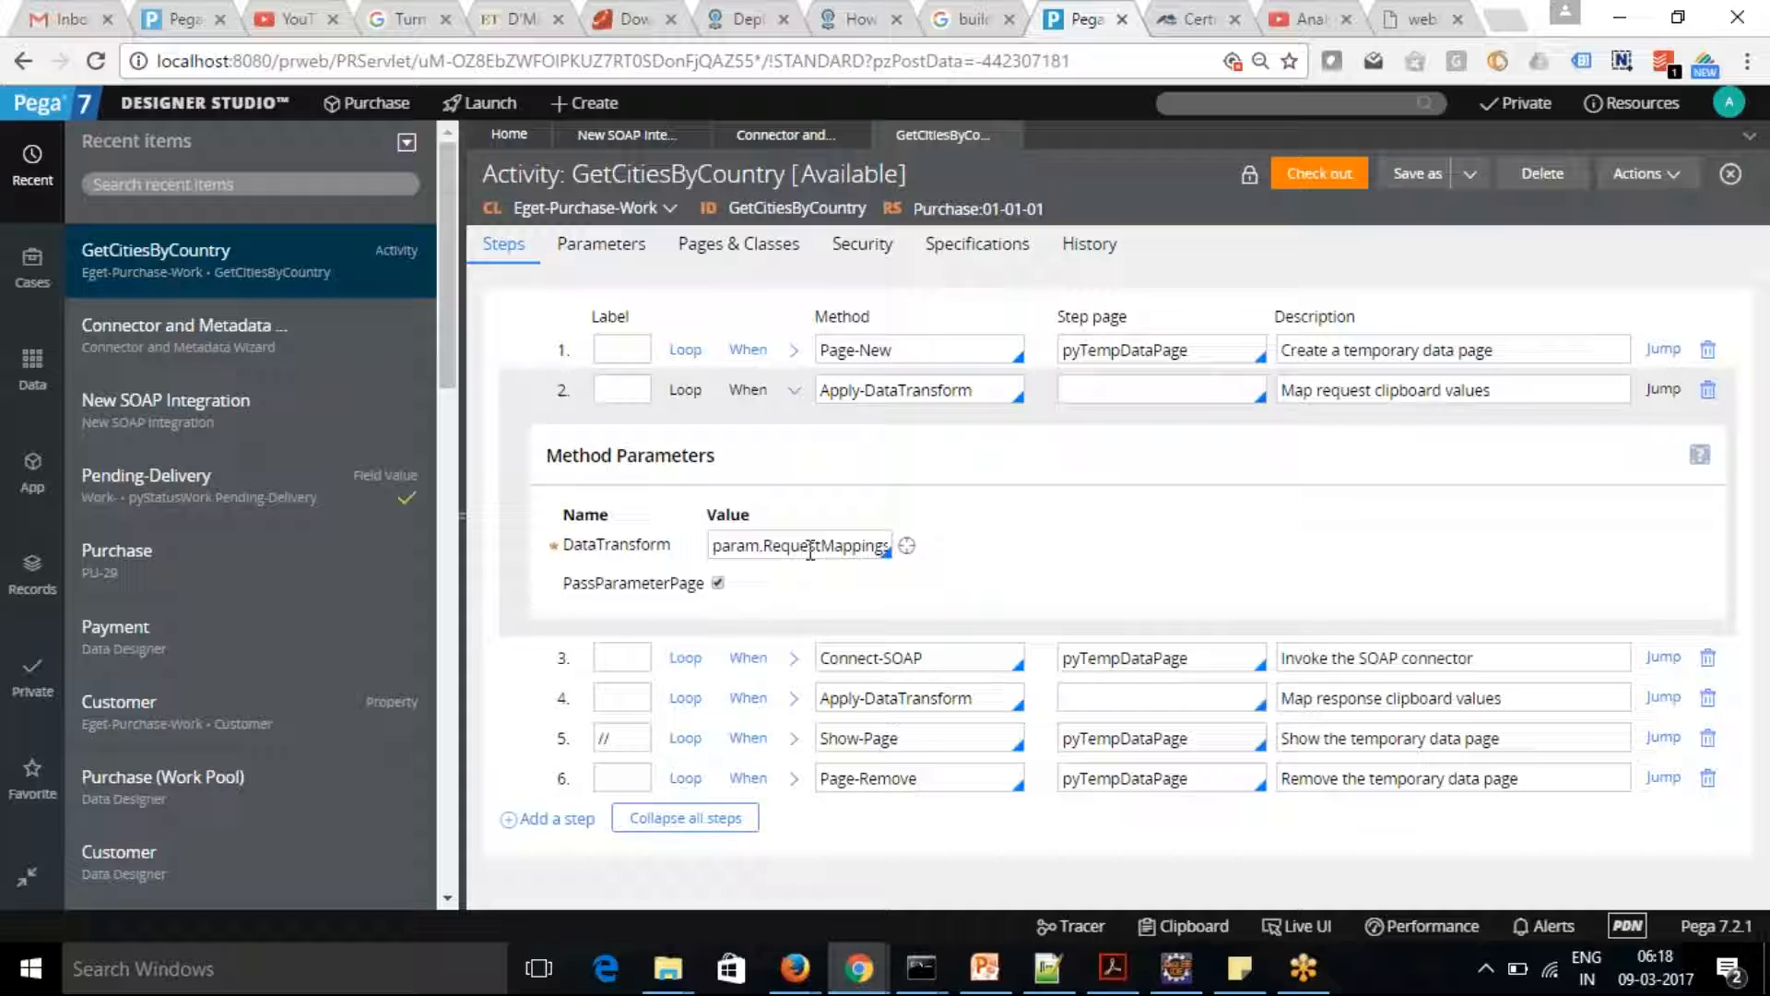
pyautogui.click(795, 391)
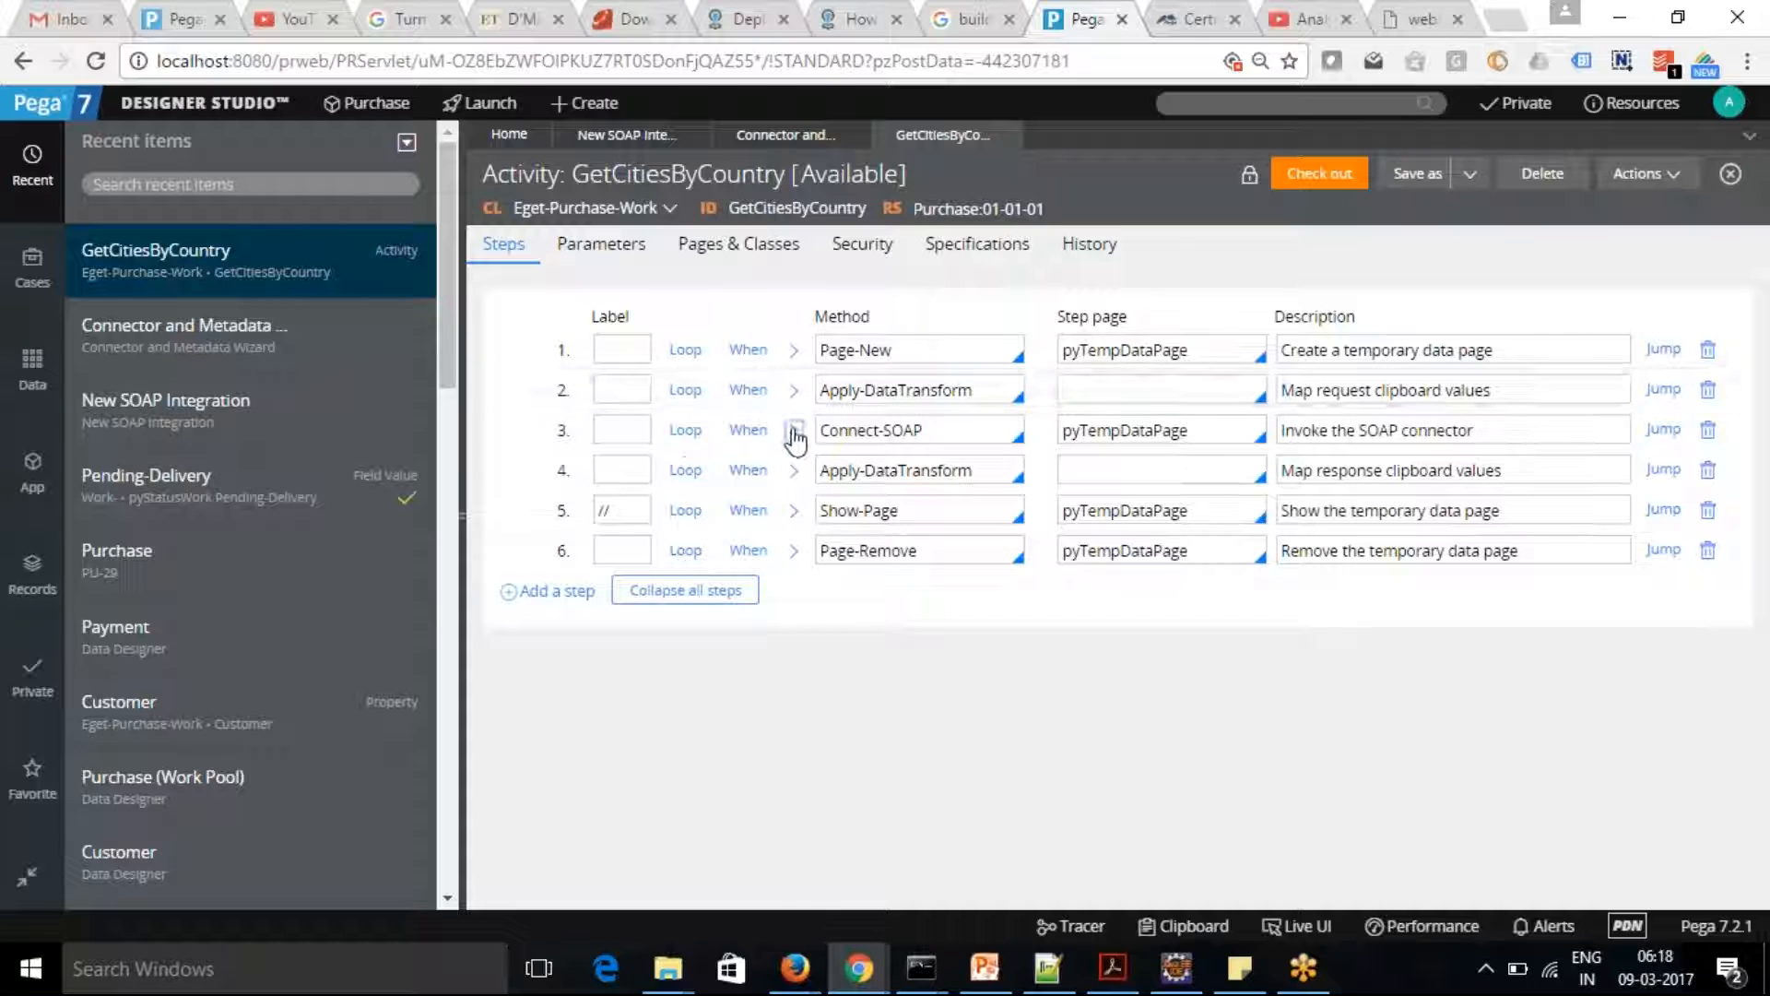
pyautogui.click(793, 430)
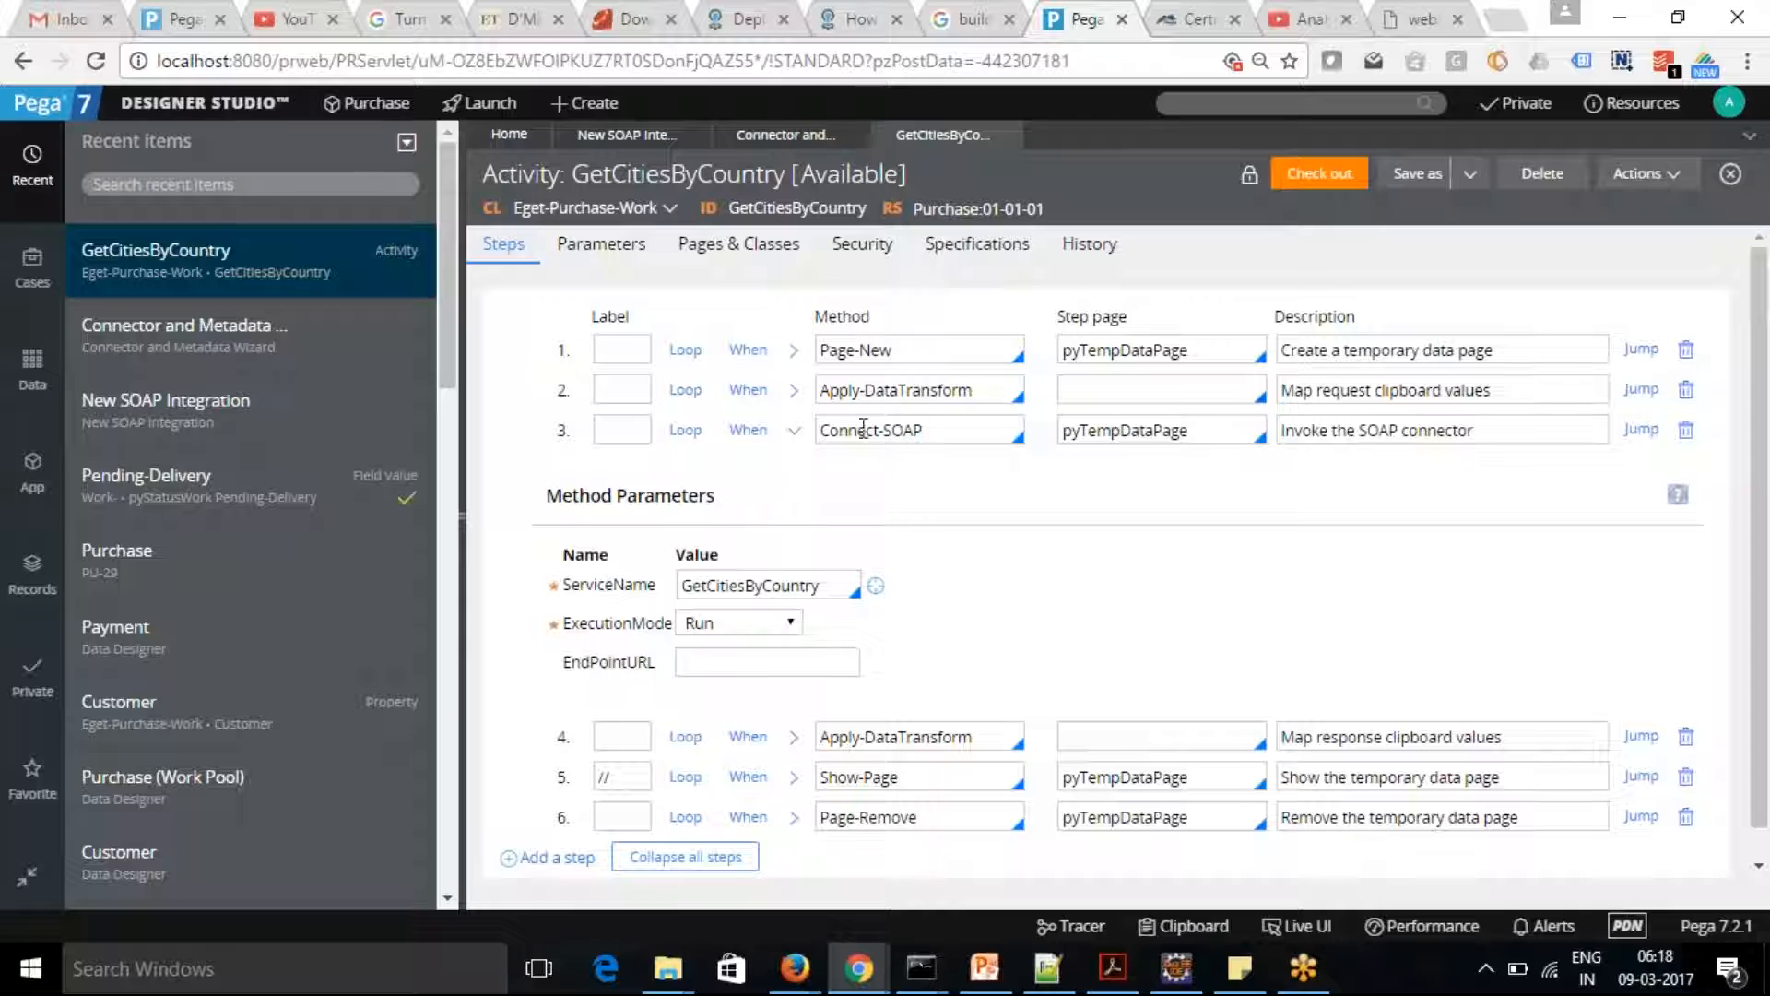
pyautogui.click(795, 431)
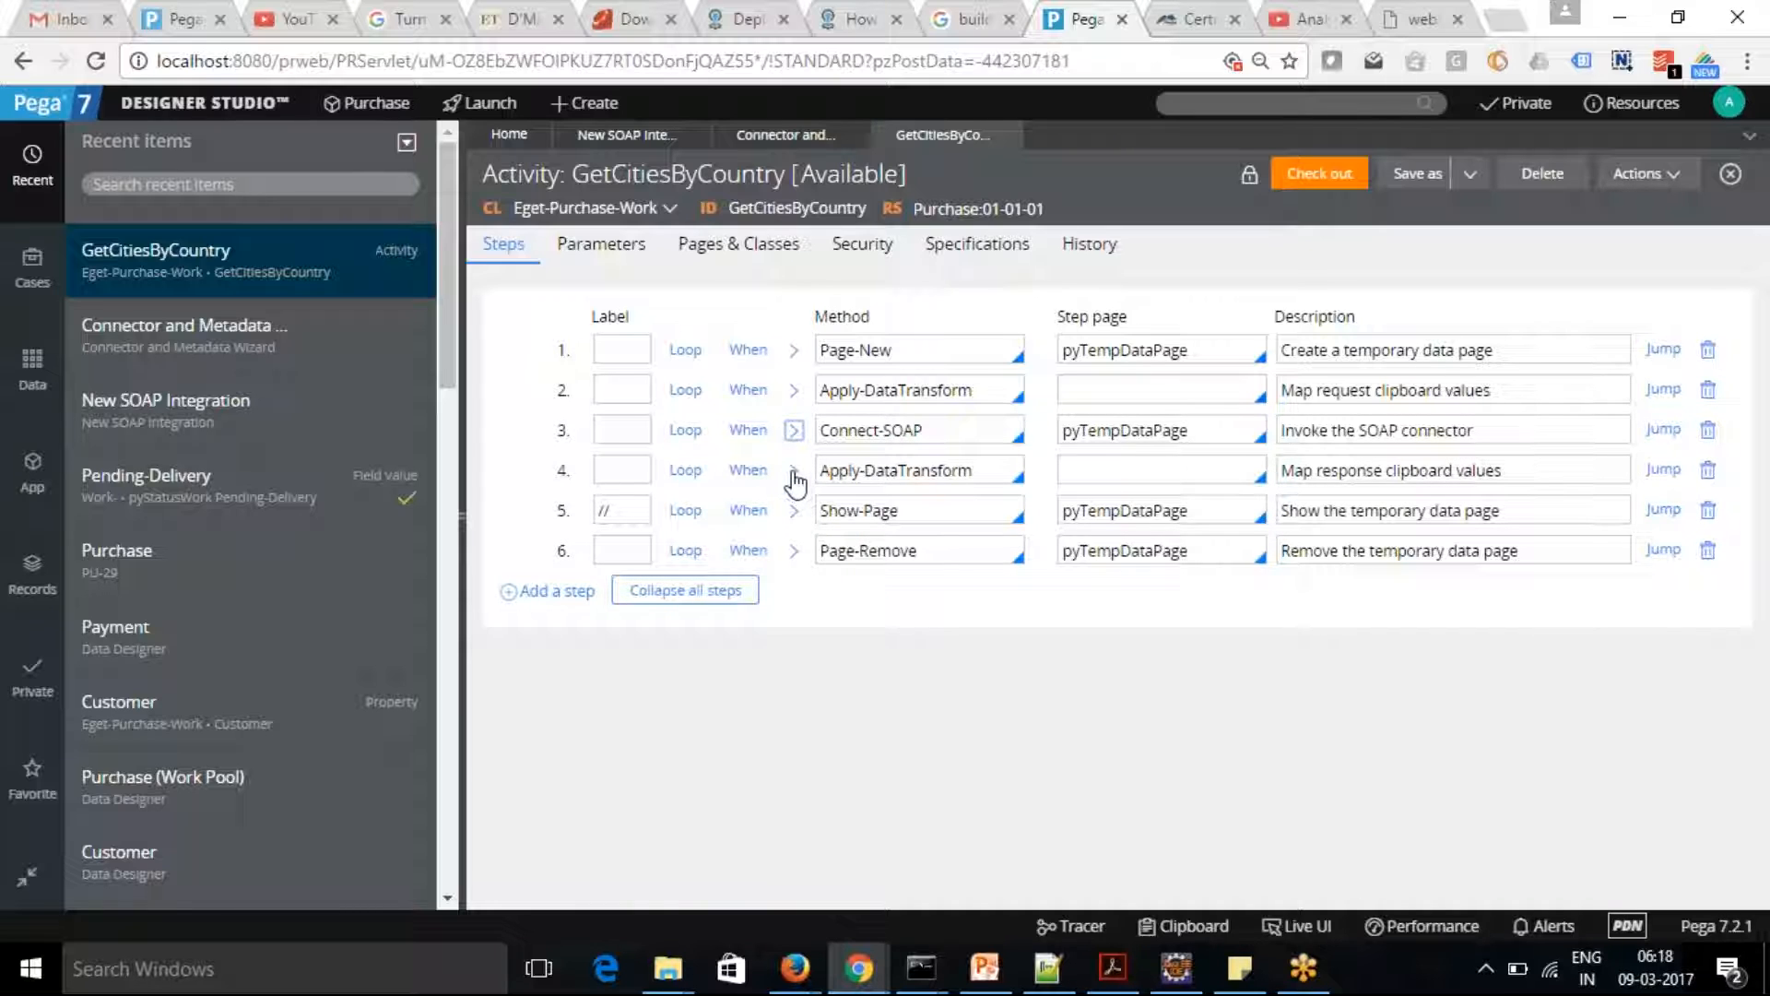
pyautogui.click(793, 472)
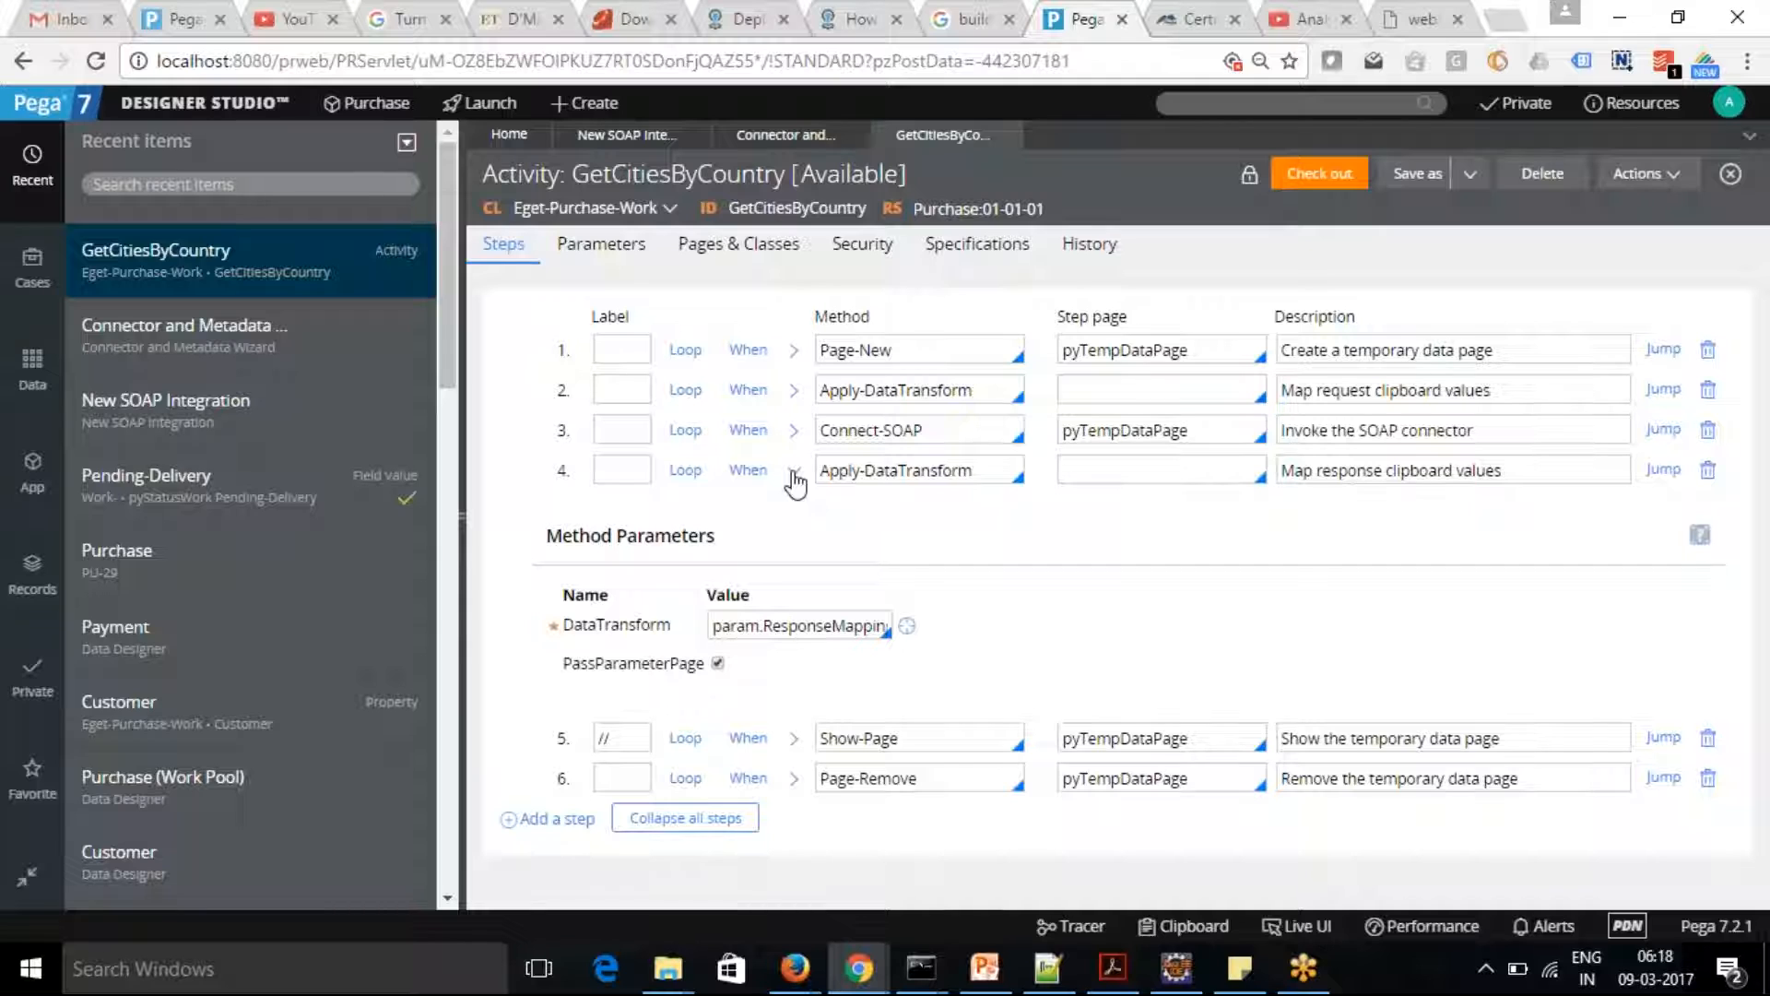
pyautogui.click(794, 474)
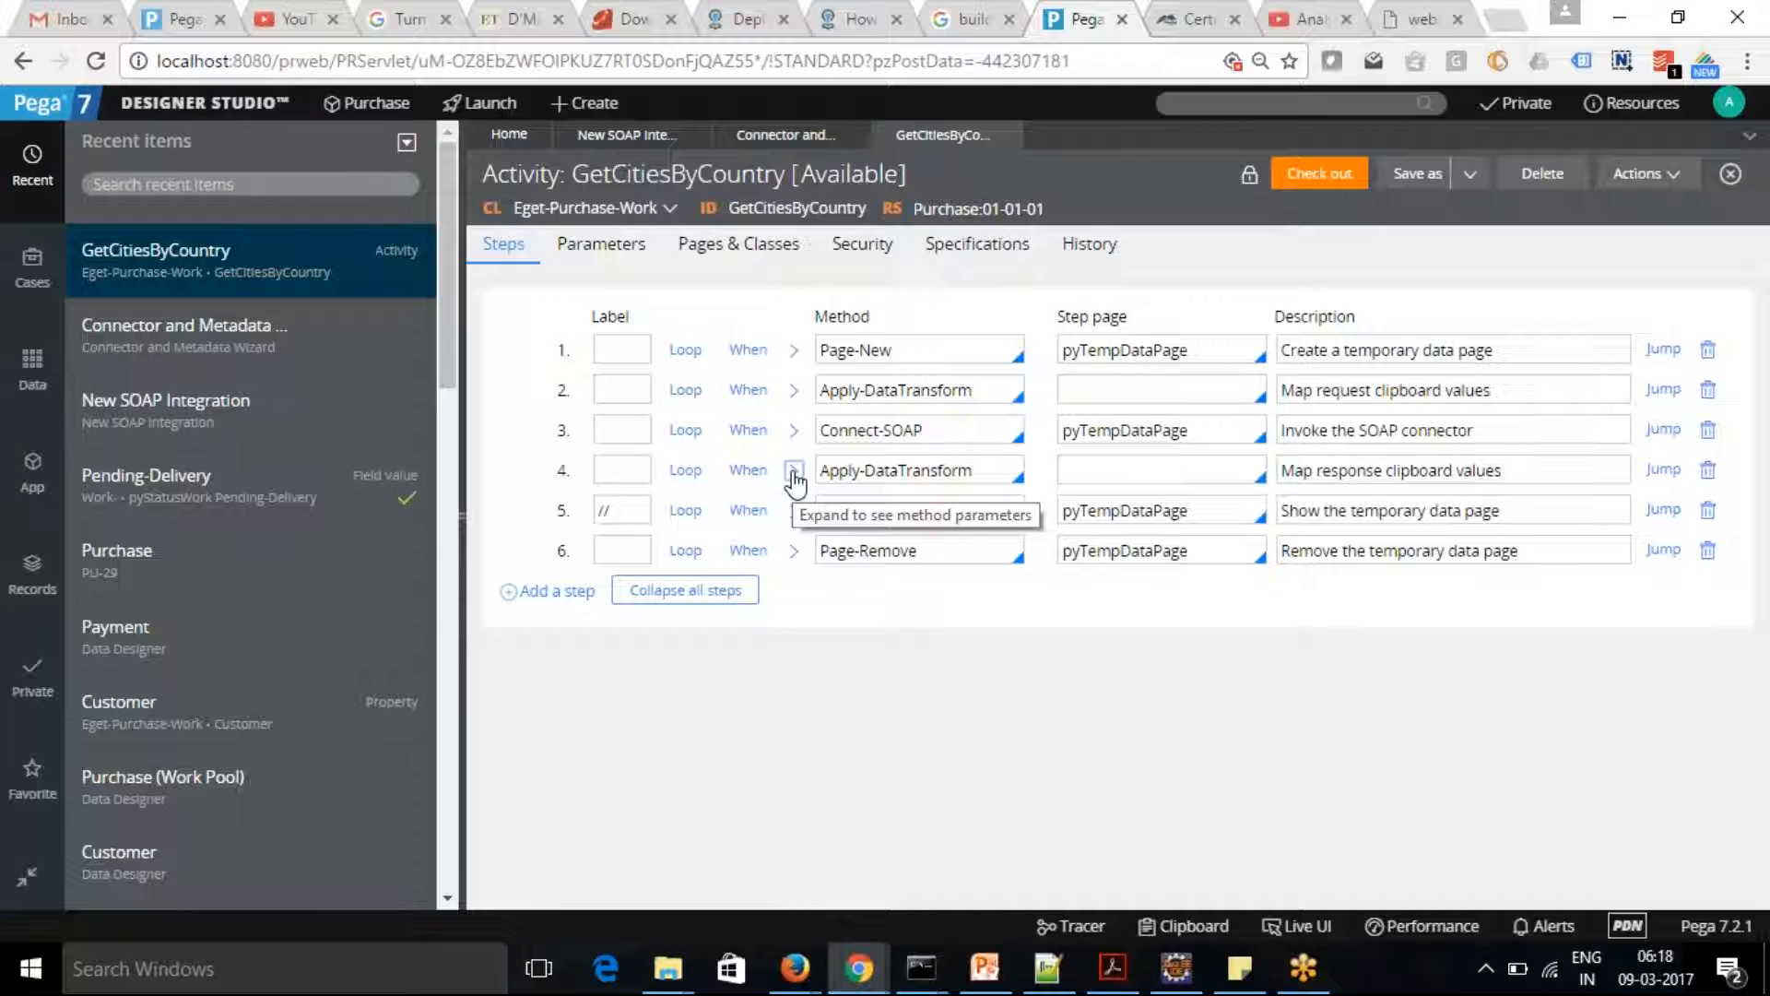
# Search for the default value of the activity's RequestMappings parameter and open the GetCitiesByCountryRequest data transform
pyautogui.click(609, 245)
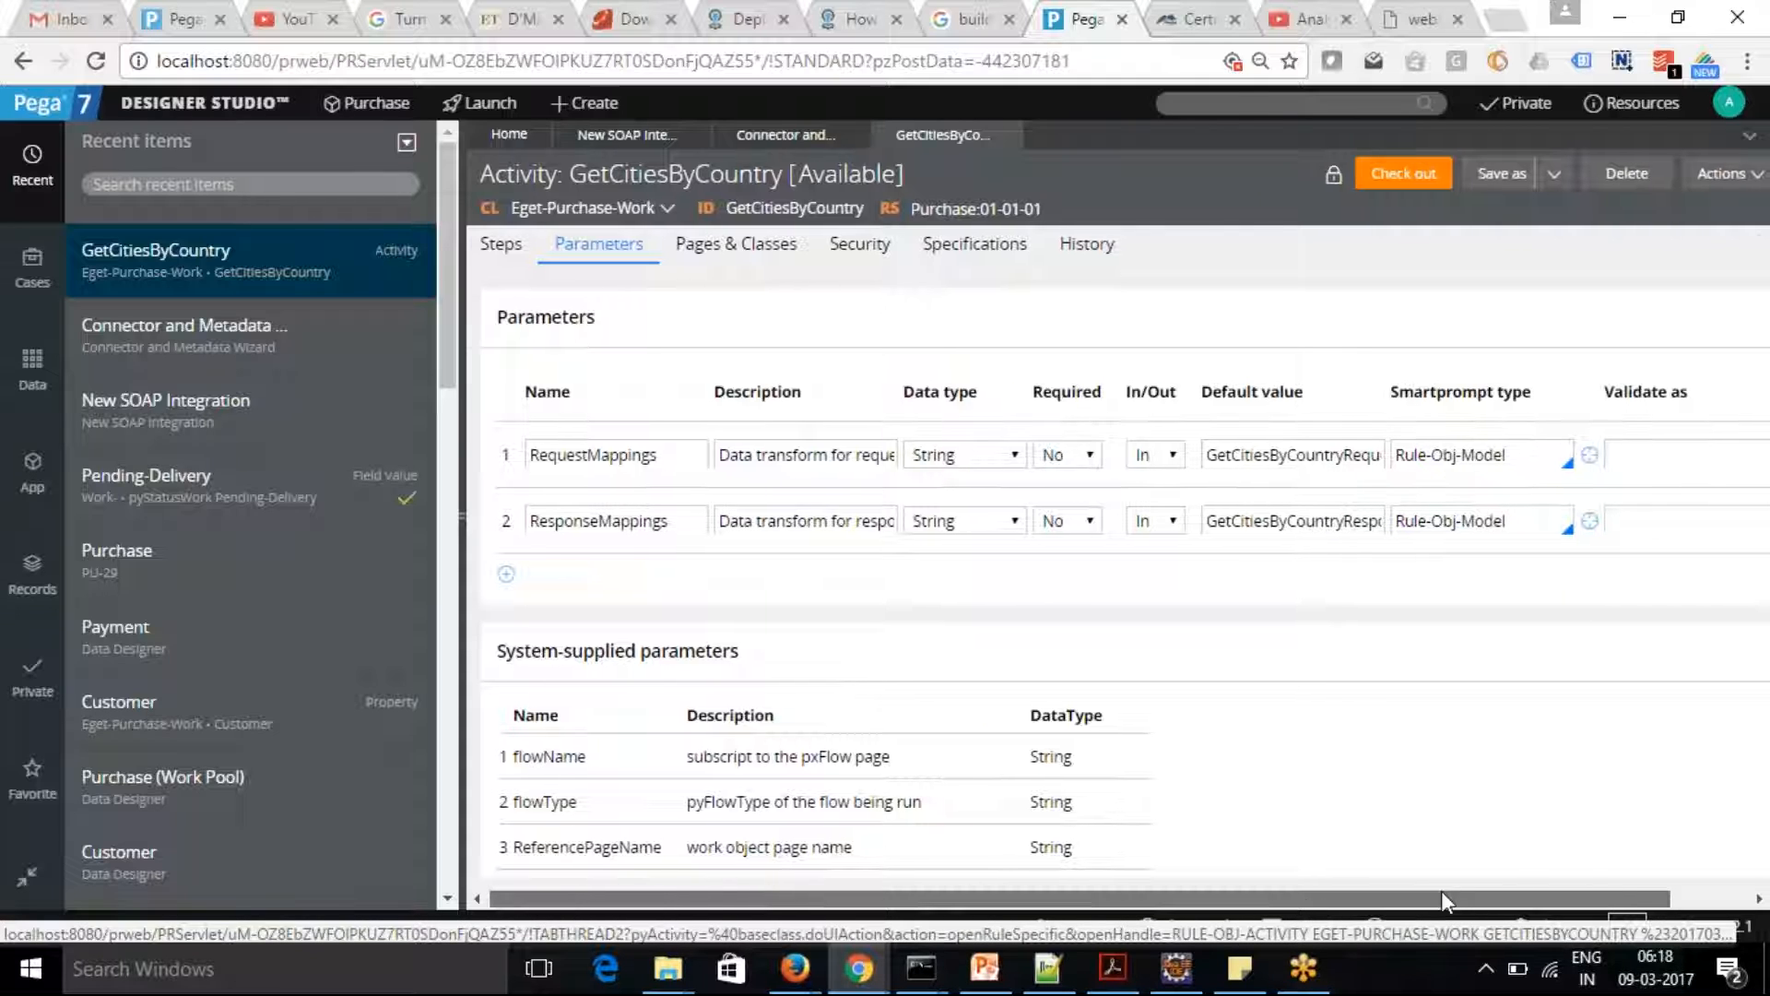
pyautogui.doubleClick(1295, 454)
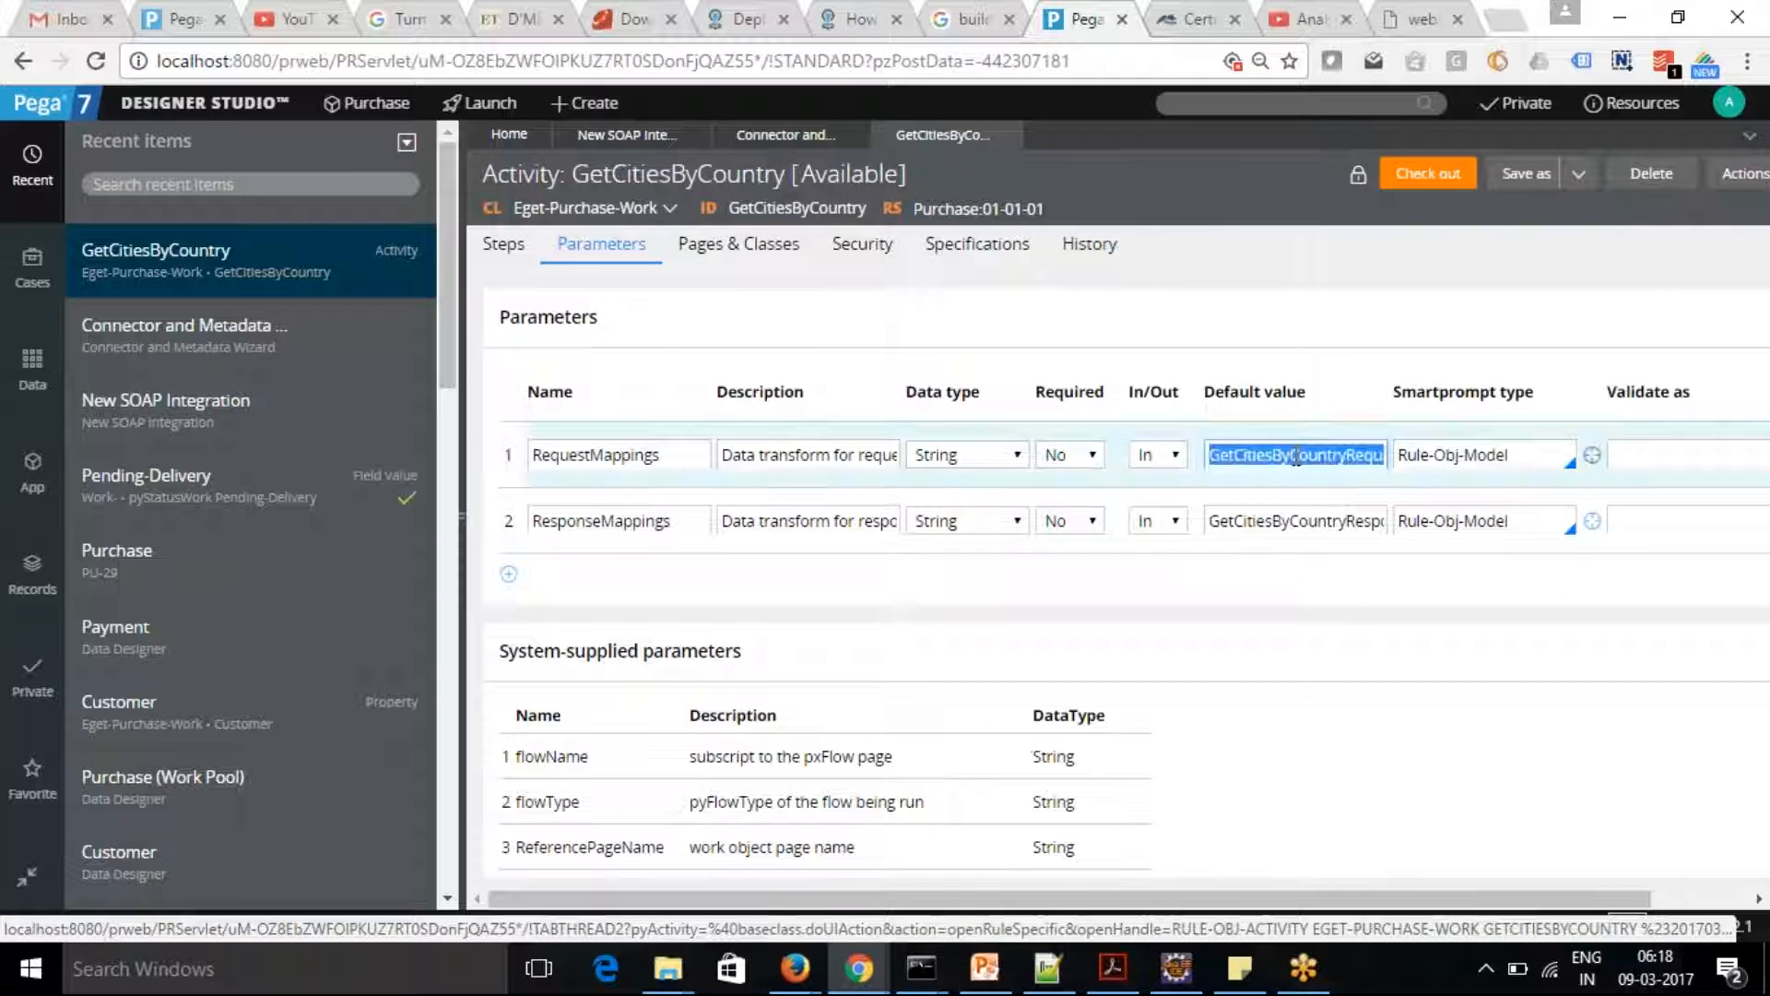
pyautogui.click(1290, 105)
pyautogui.write('GetCitiesByCountryRequest')
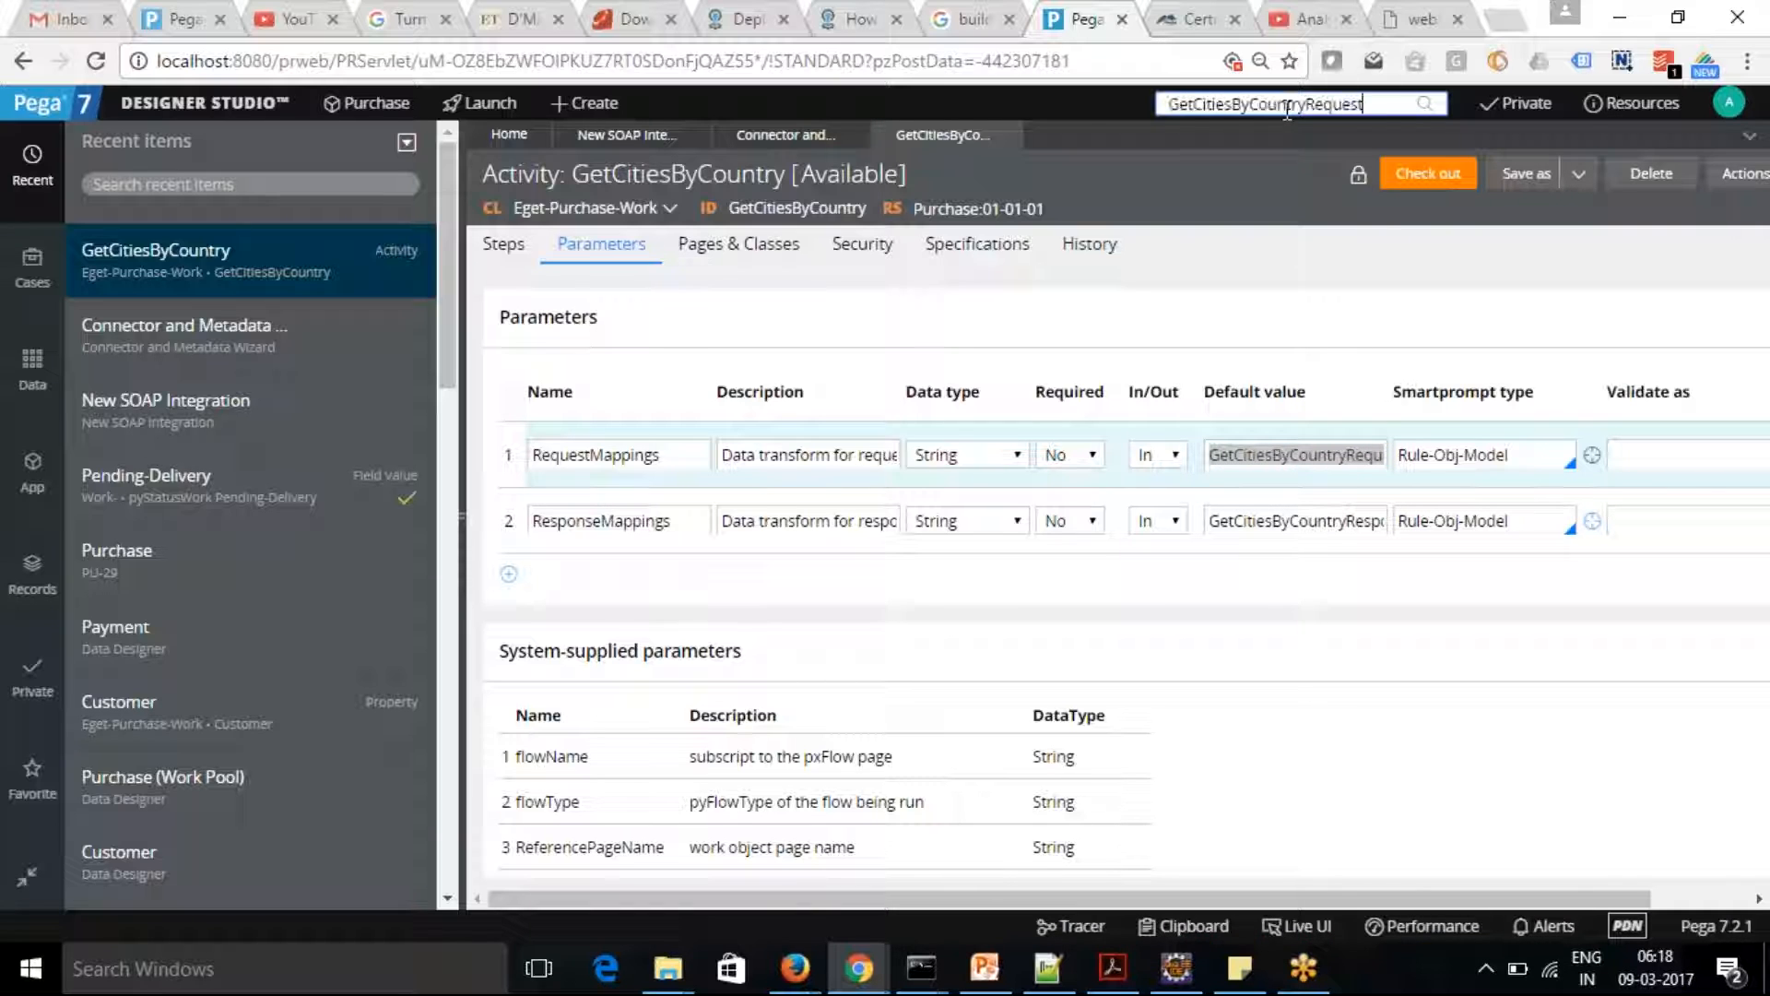
pyautogui.press('Return')
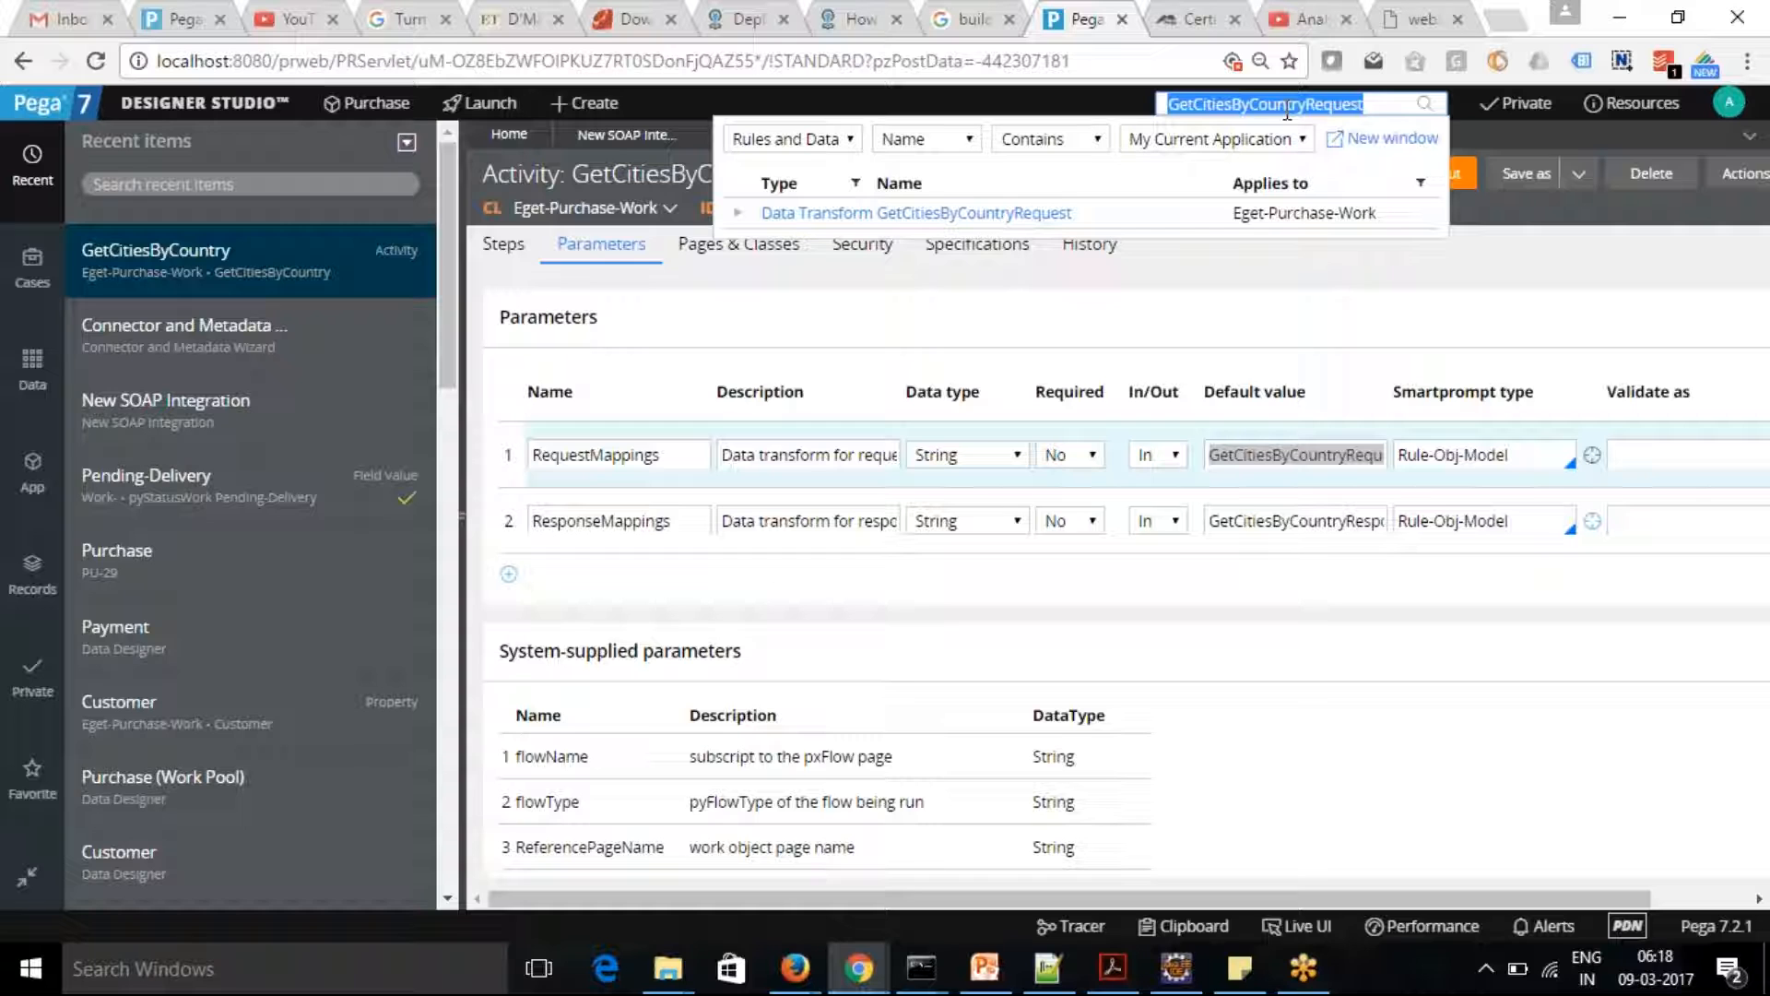
pyautogui.click(1026, 214)
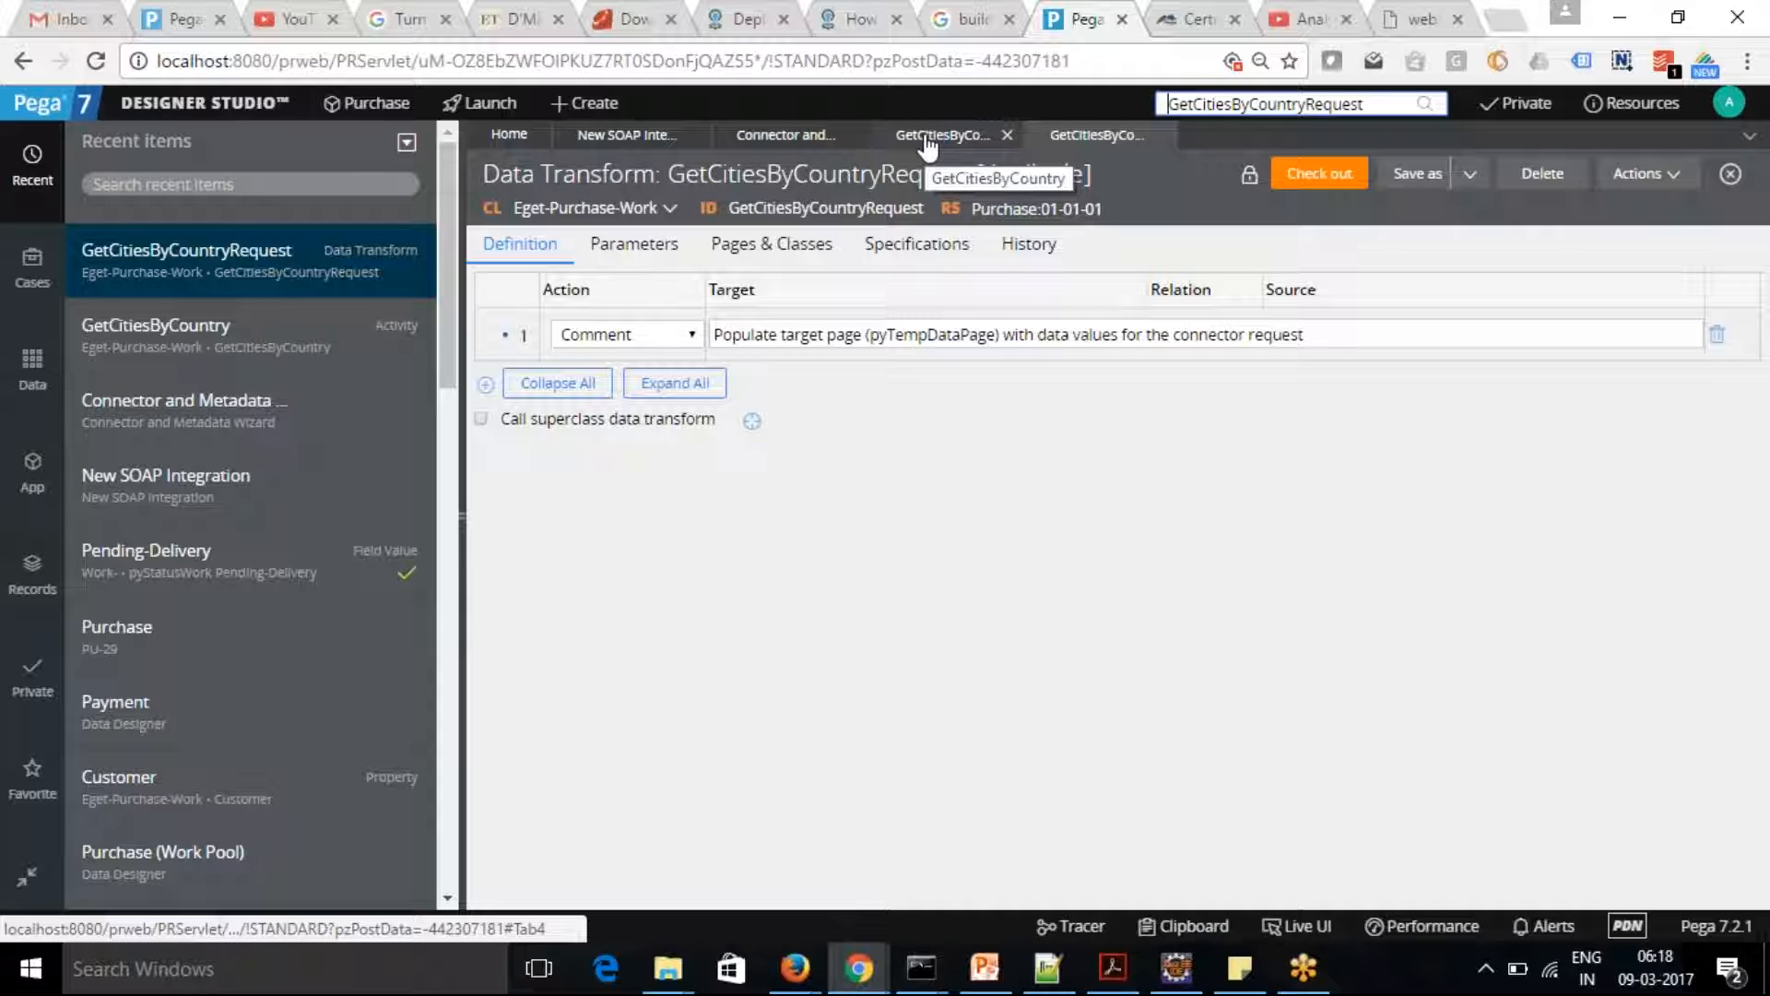
# Check which page and class the GetCitiesByCountryRequest data transform defines, and return to its definition
pyautogui.hotkey('alt', 'Tab')
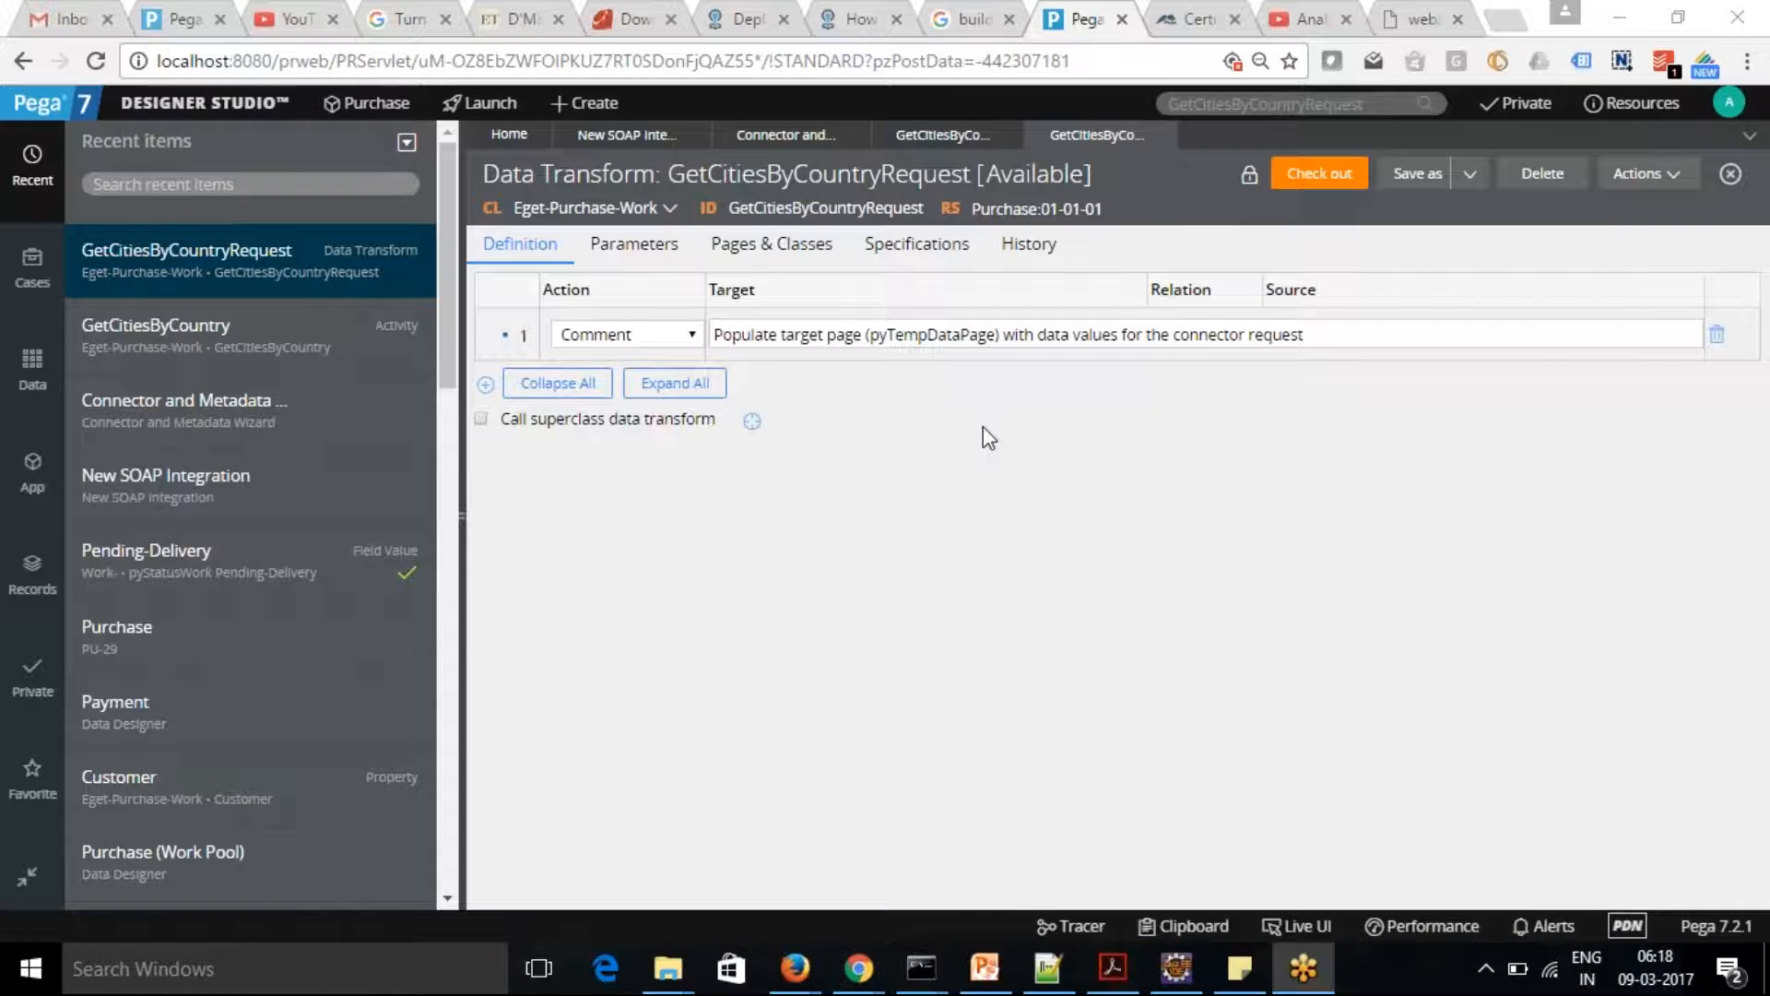
pyautogui.hotkey('alt', 'Tab')
pyautogui.click(771, 244)
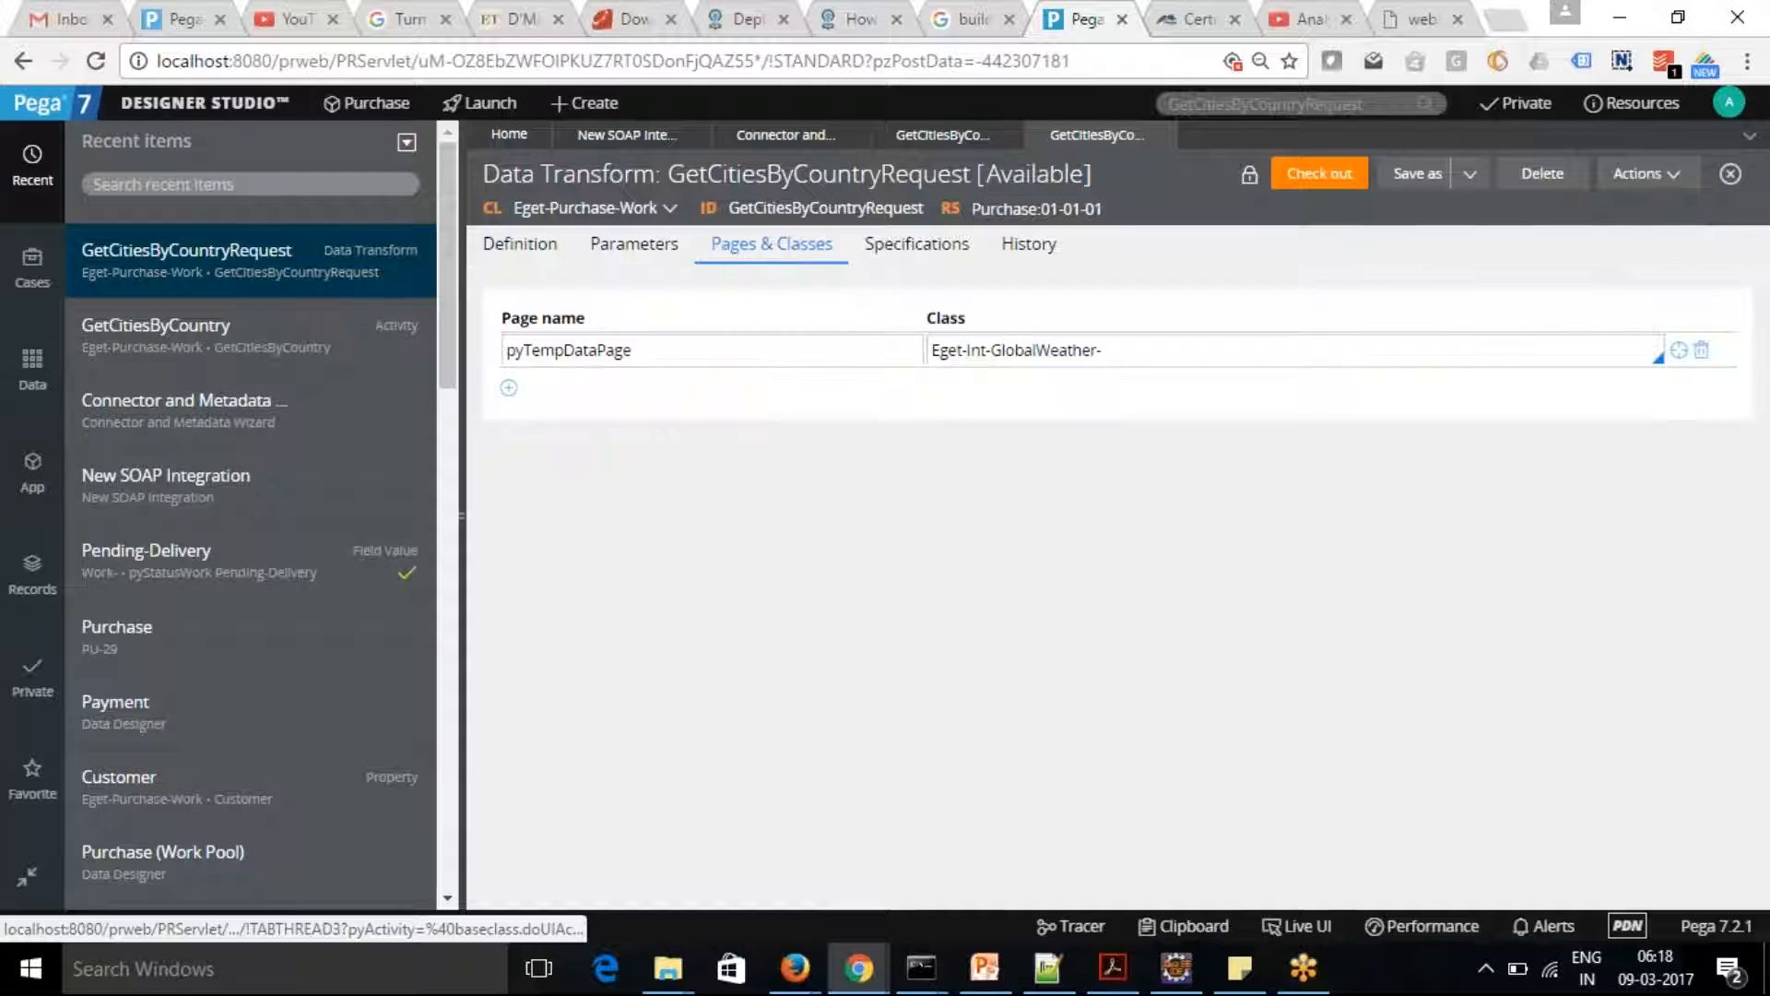
pyautogui.click(511, 247)
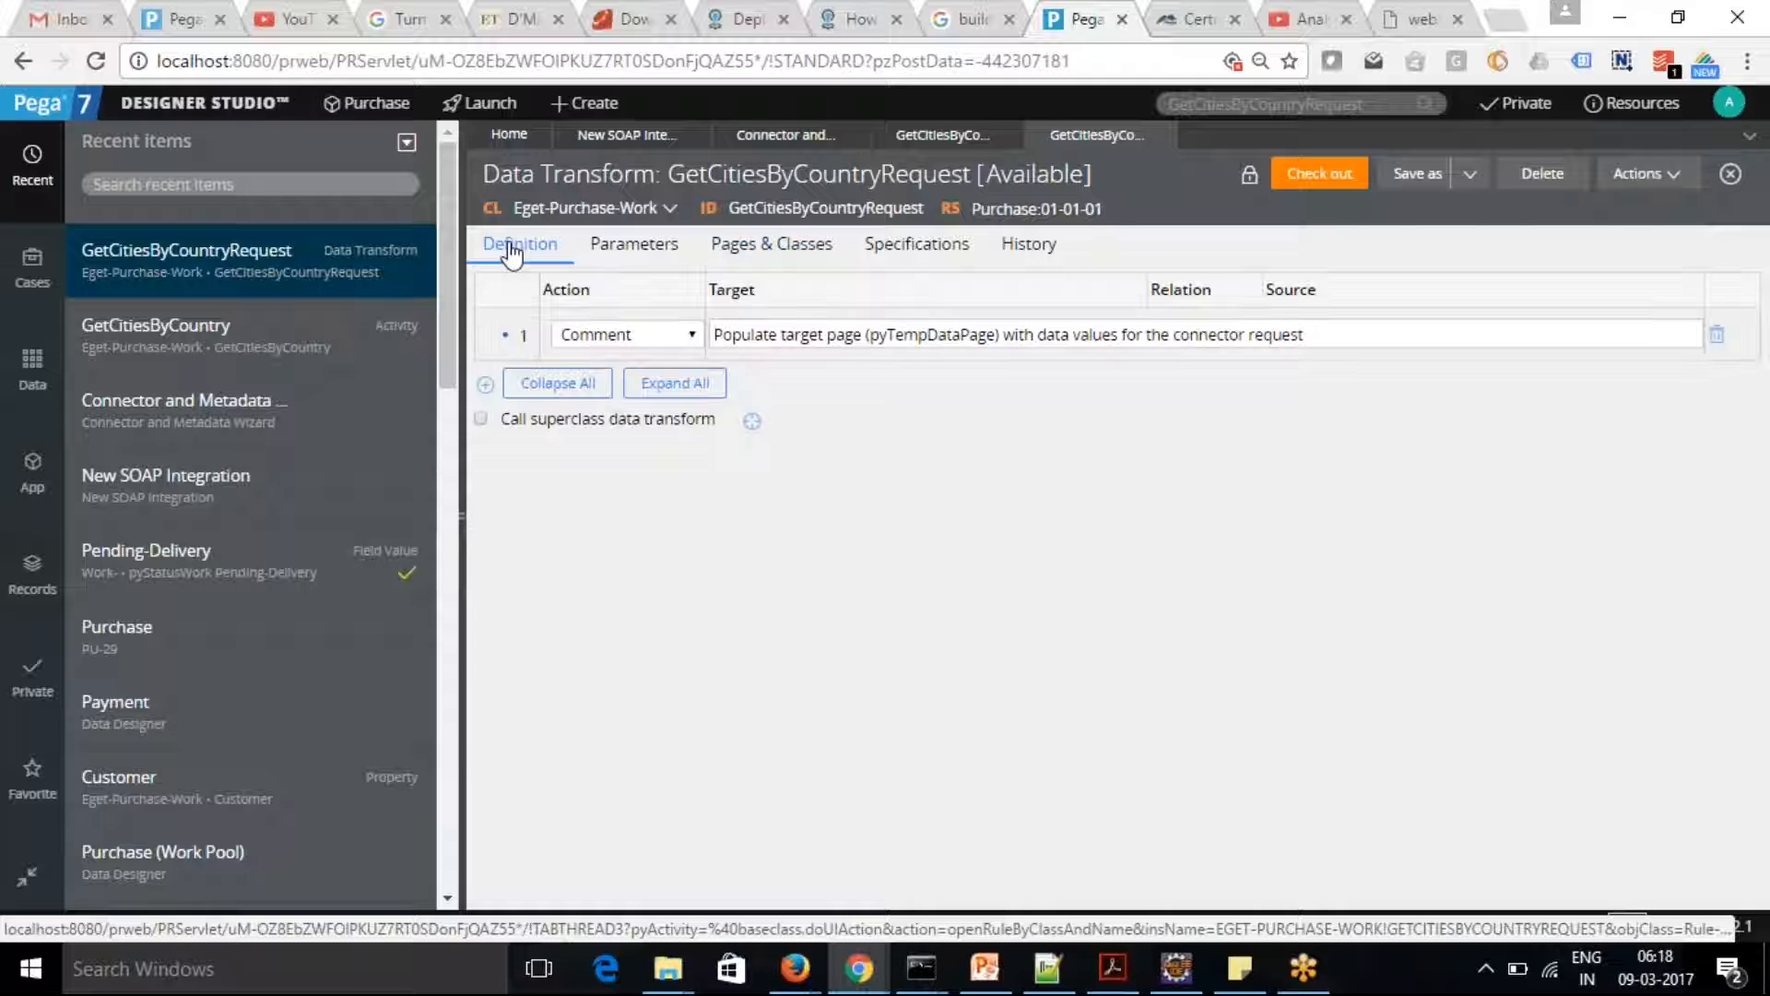
# Add a second row to the GetCitiesByCountryRequest data transform and set its action to Update Page
pyautogui.click(486, 384)
pyautogui.click(901, 388)
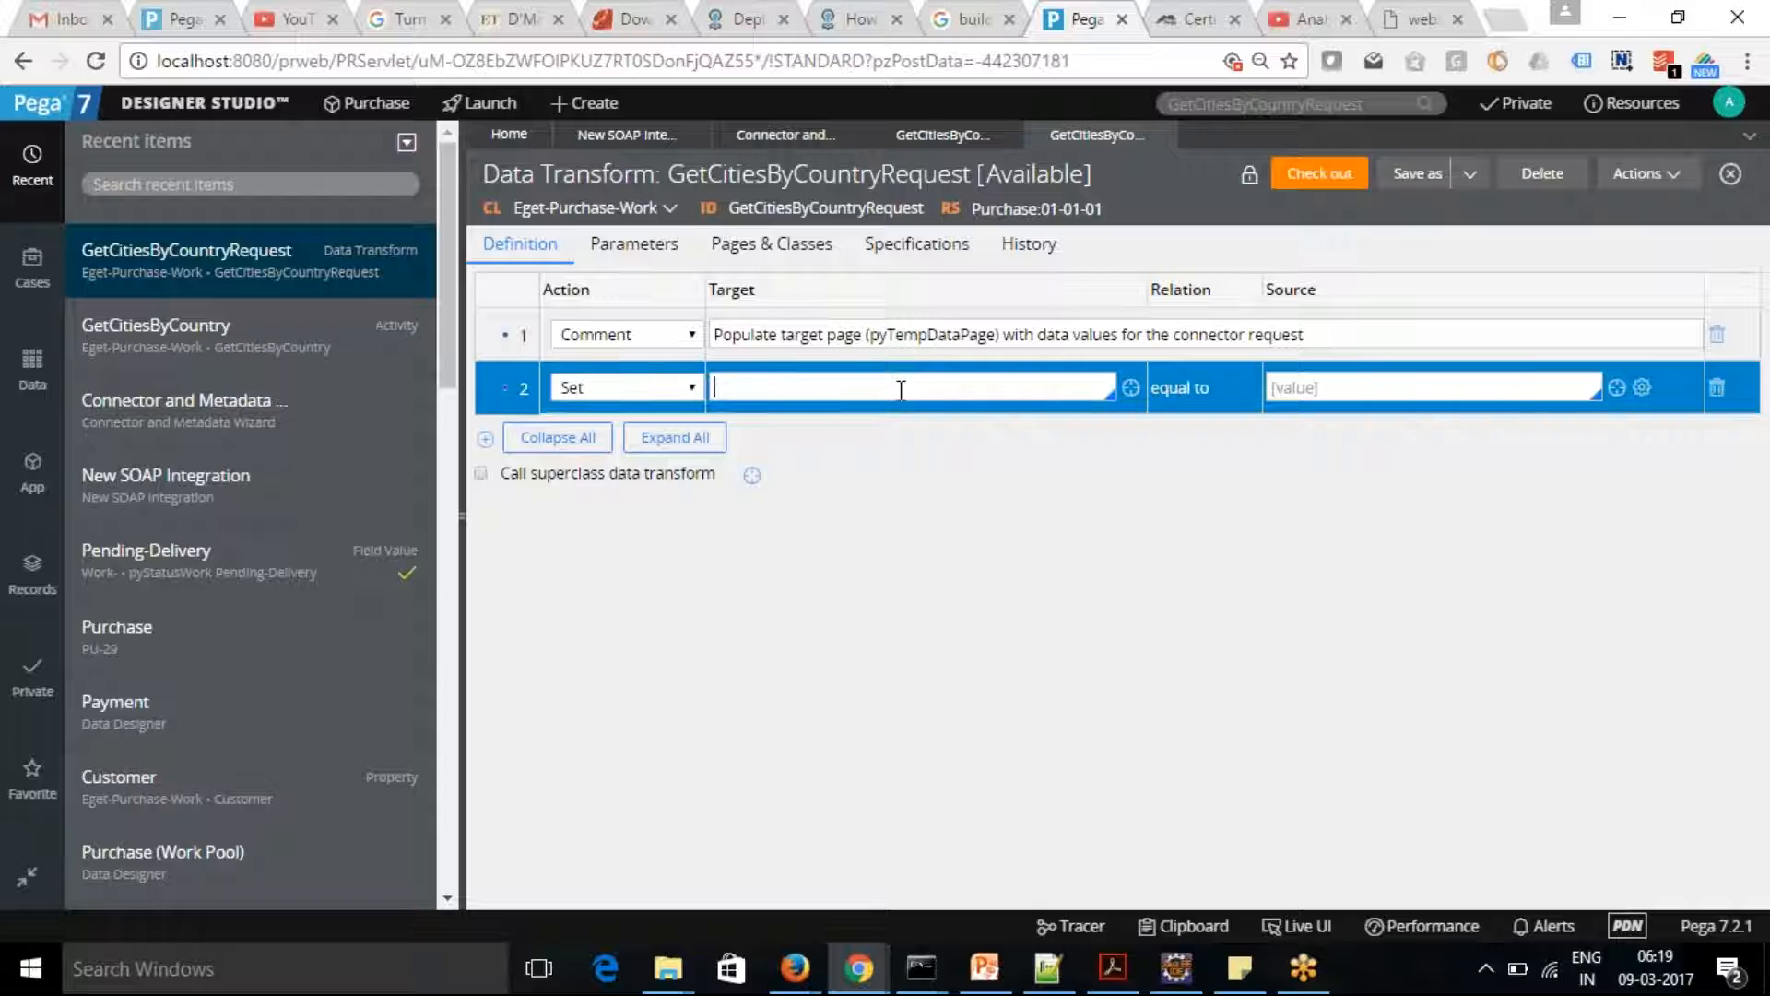
pyautogui.write('.')
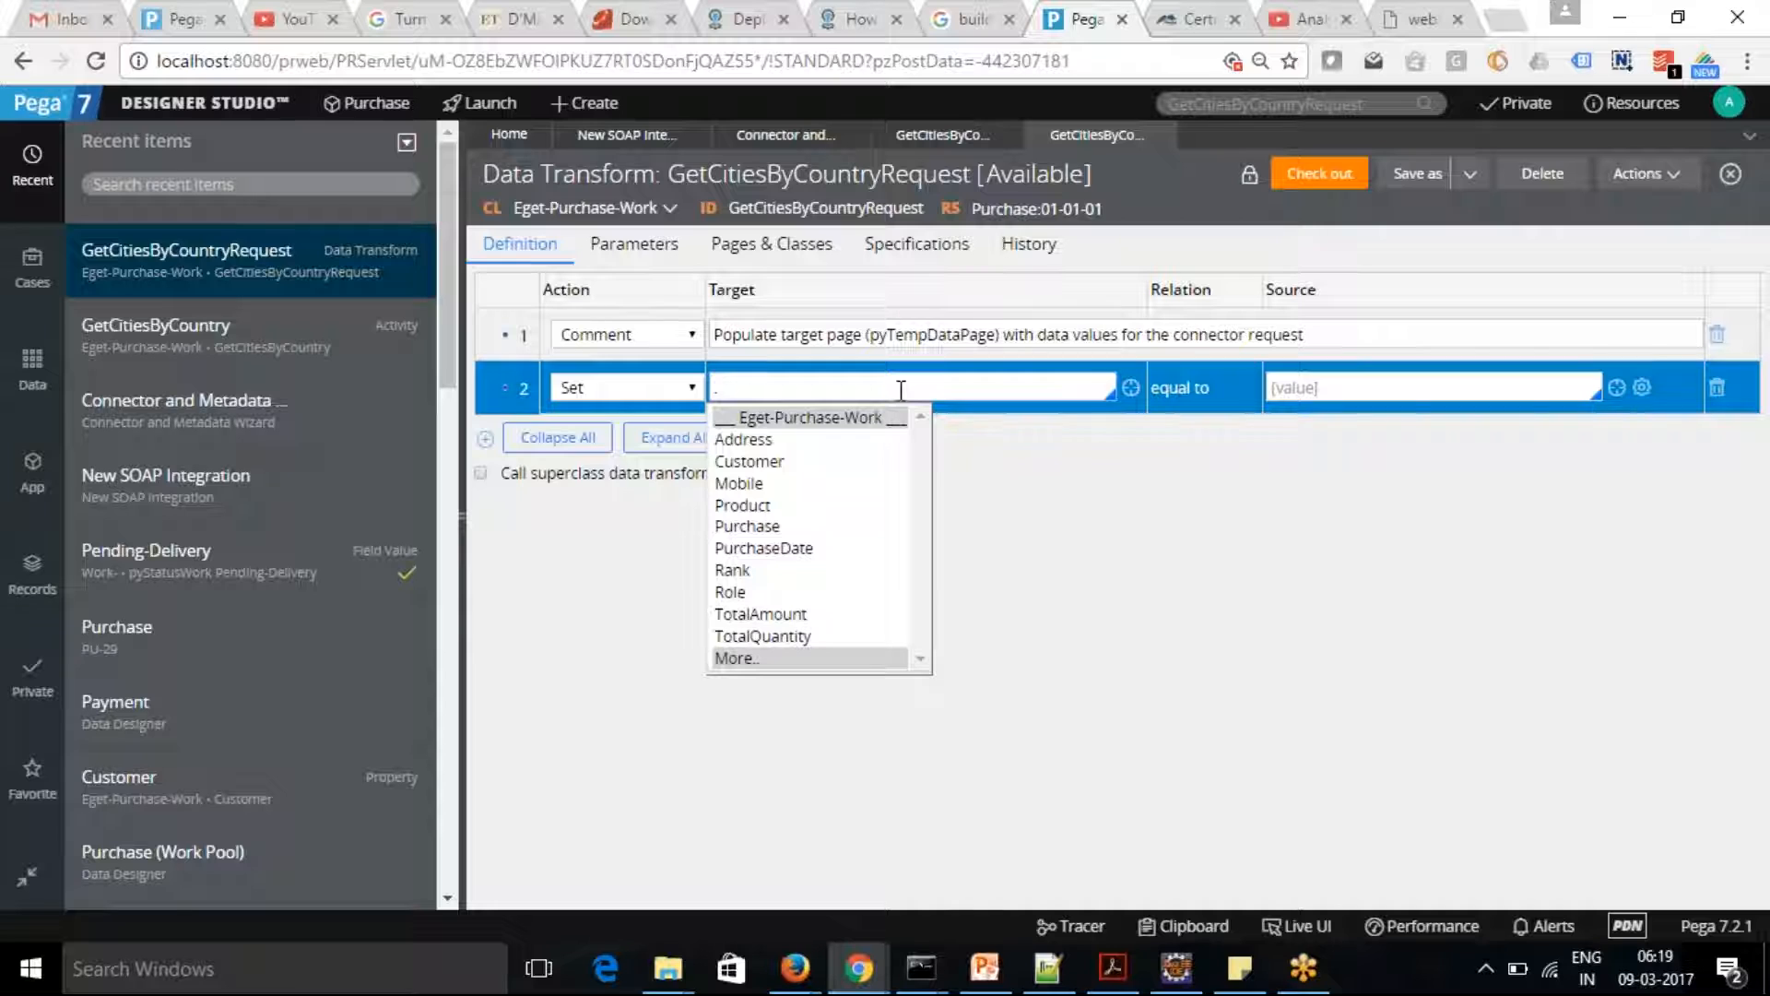
pyautogui.press('BackSpace')
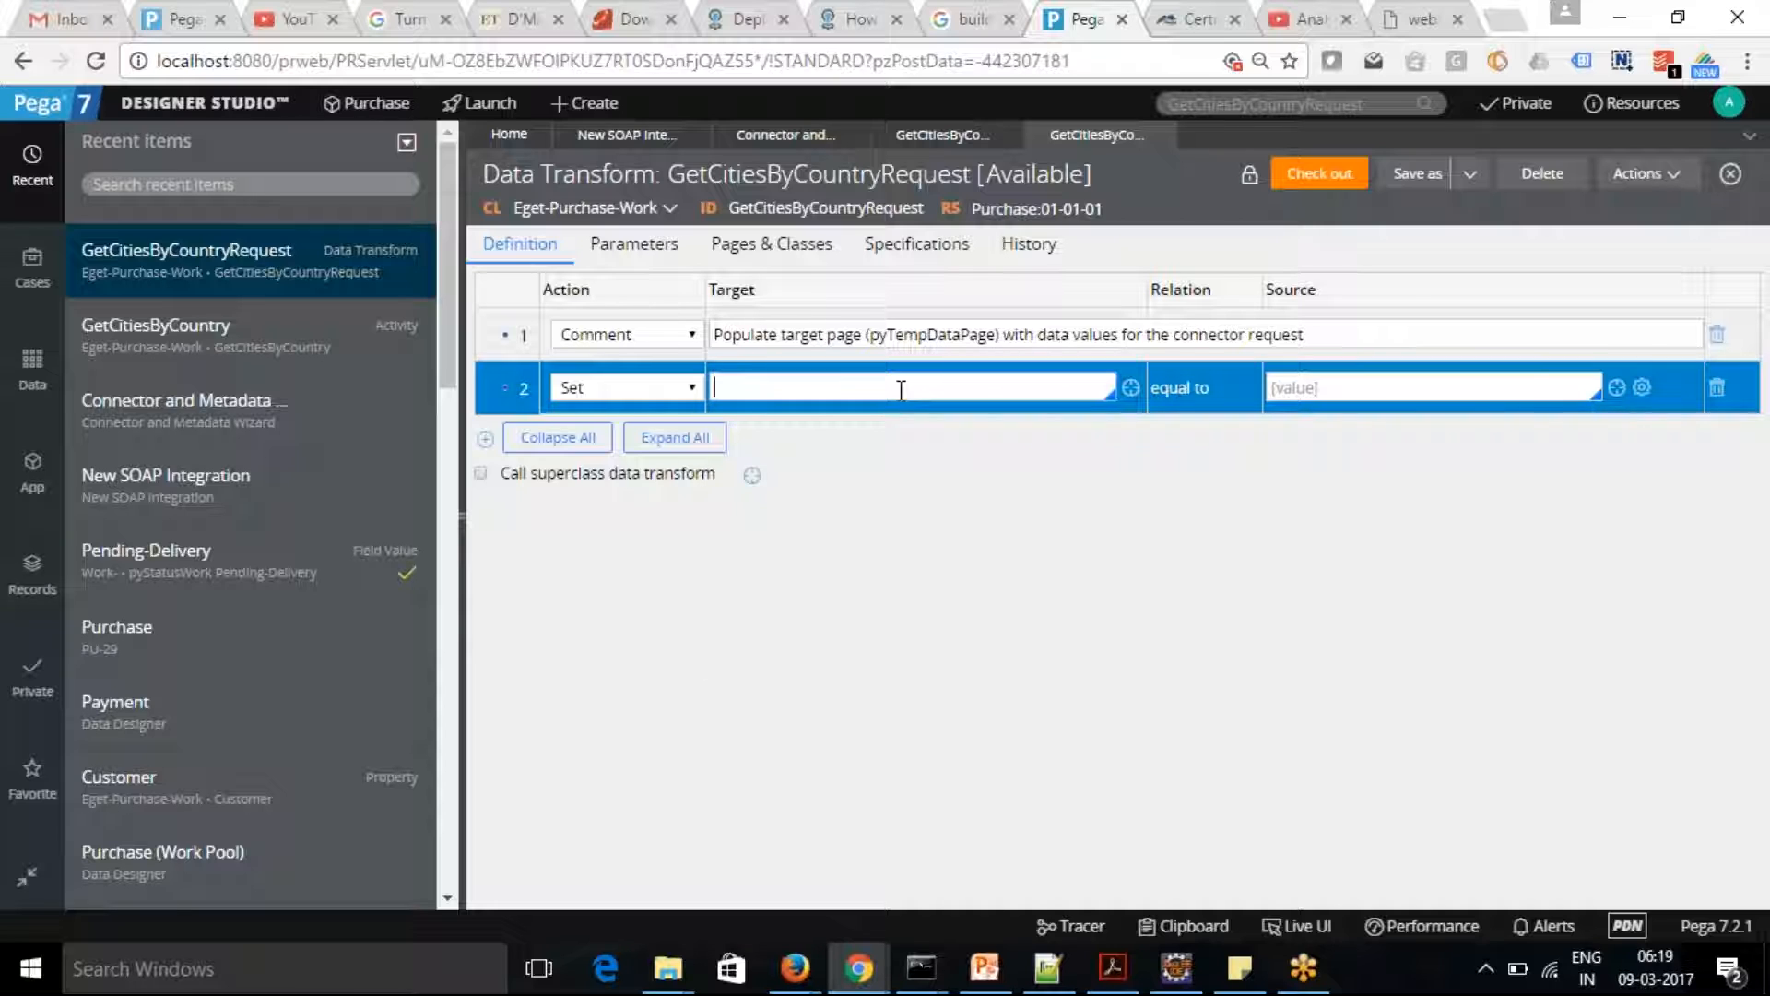
pyautogui.click(693, 386)
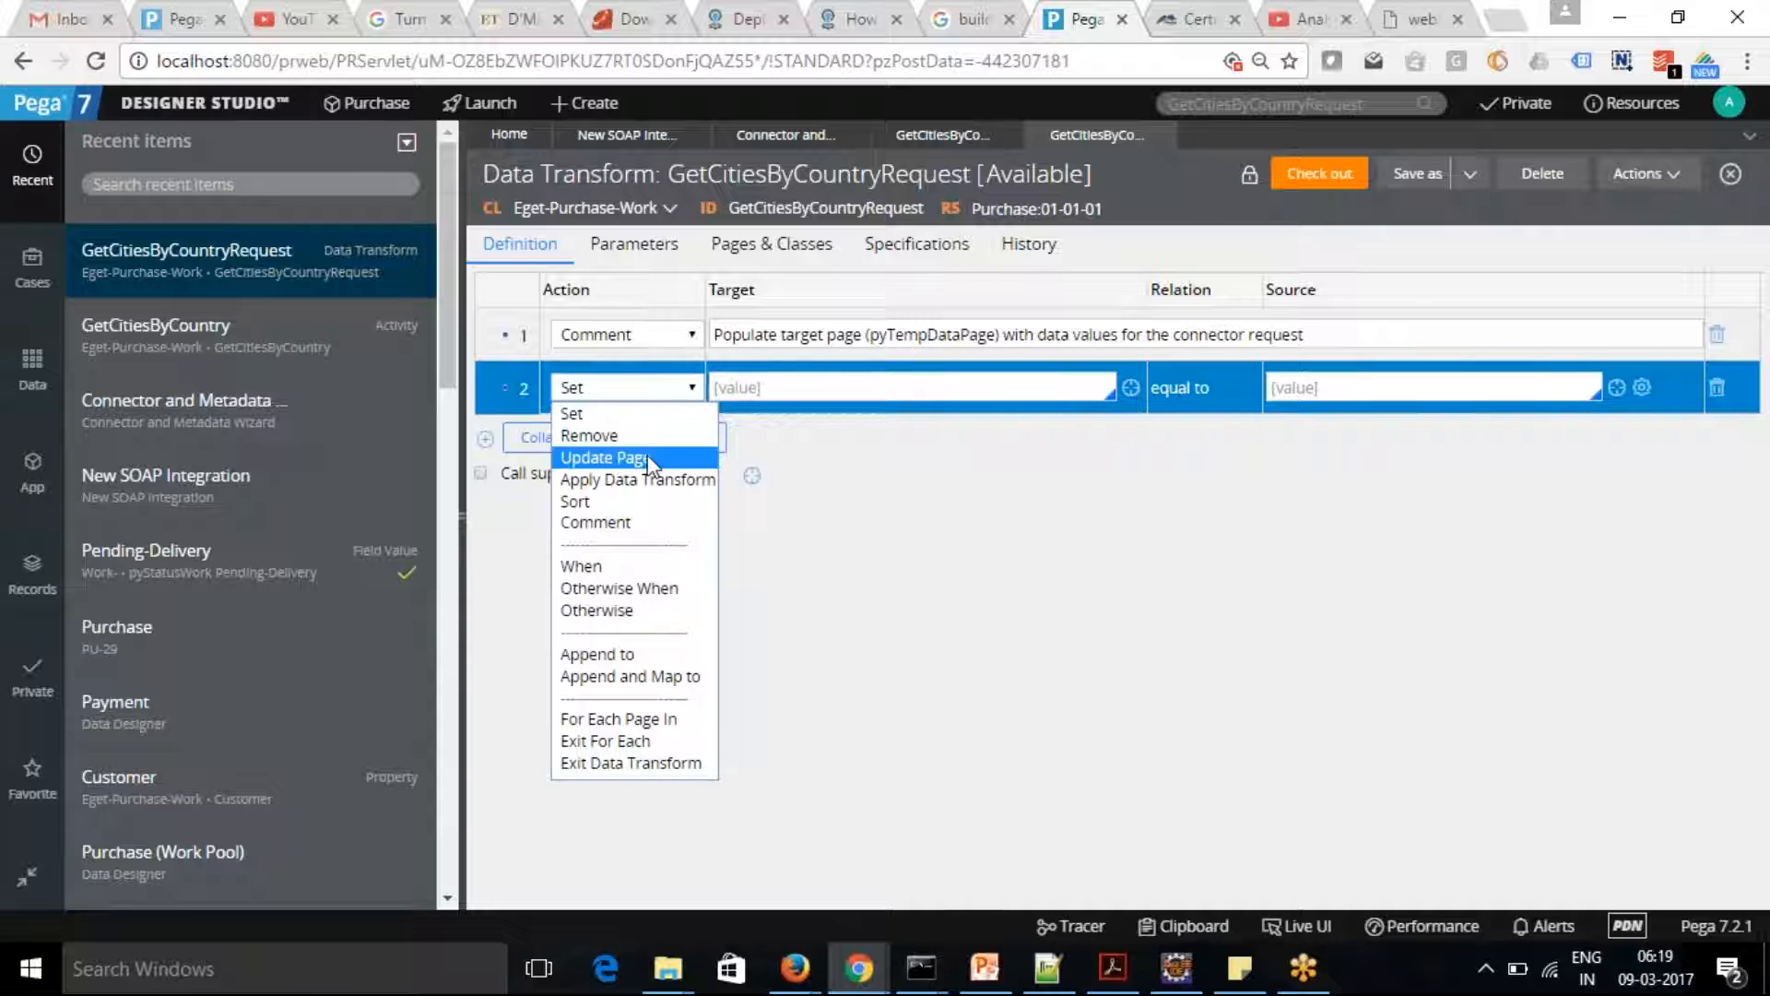
pyautogui.click(605, 458)
pyautogui.click(792, 386)
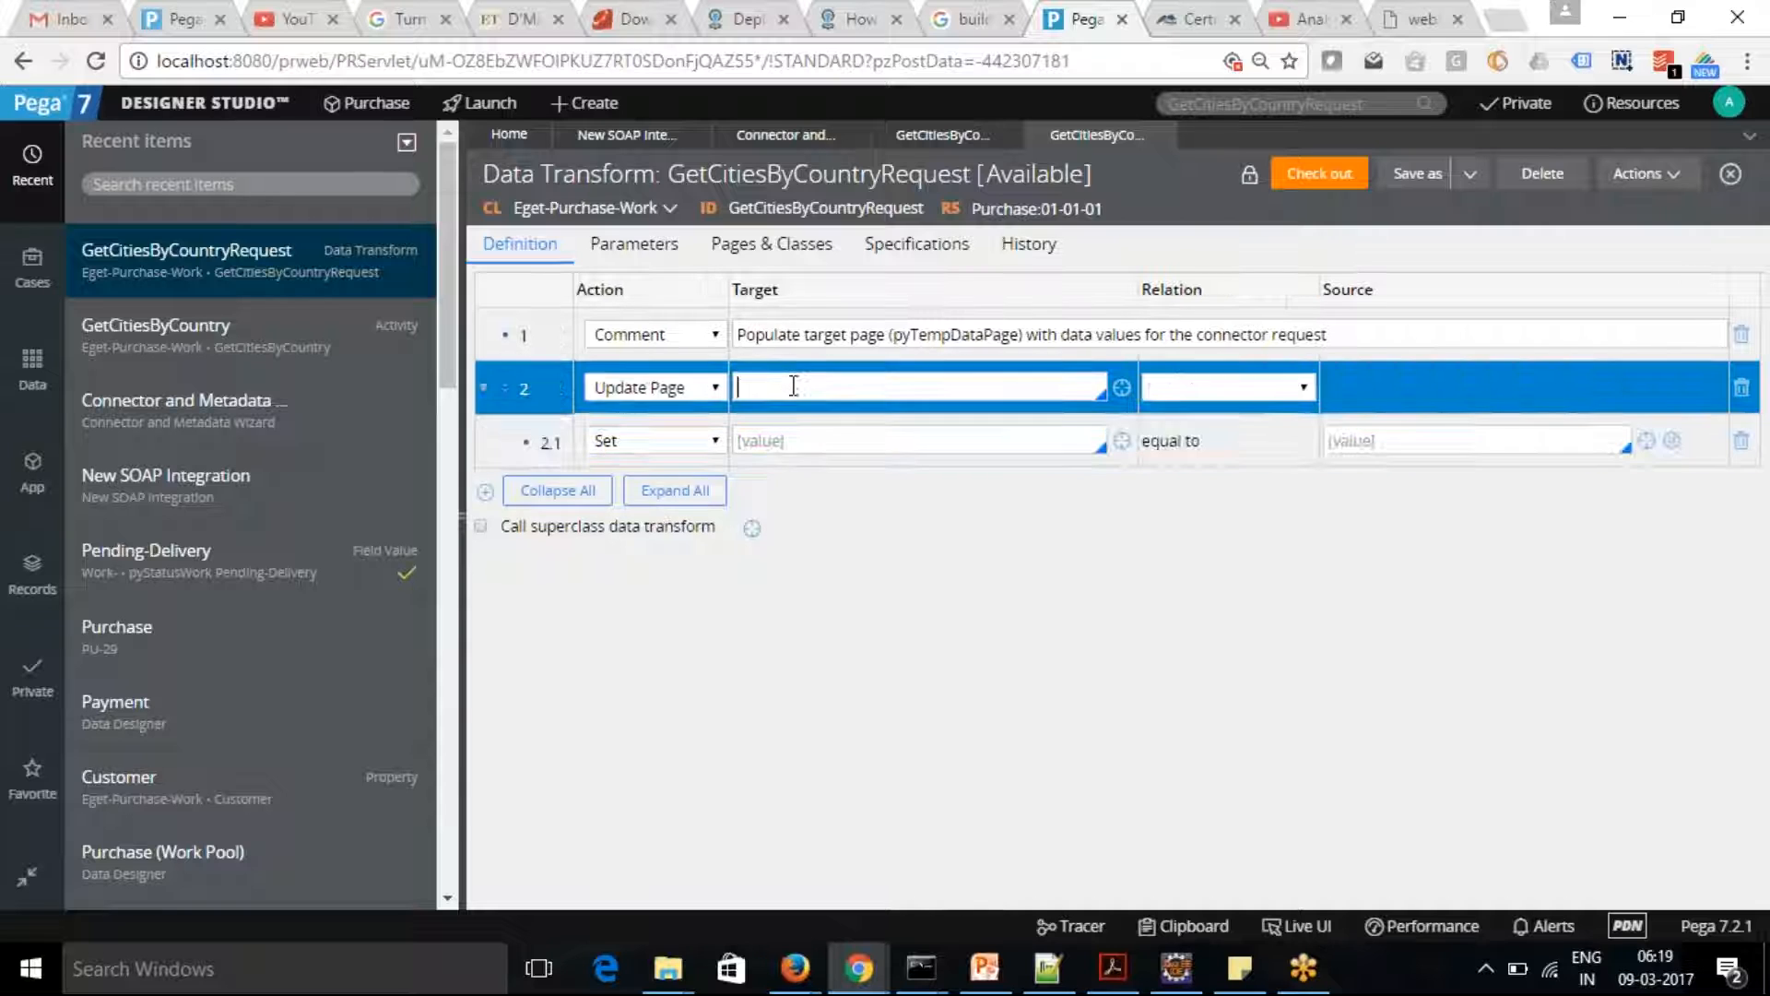
# Copy the page name pyTempDataPage from the data transform's page definitions into the Update Page row's target
pyautogui.click(770, 245)
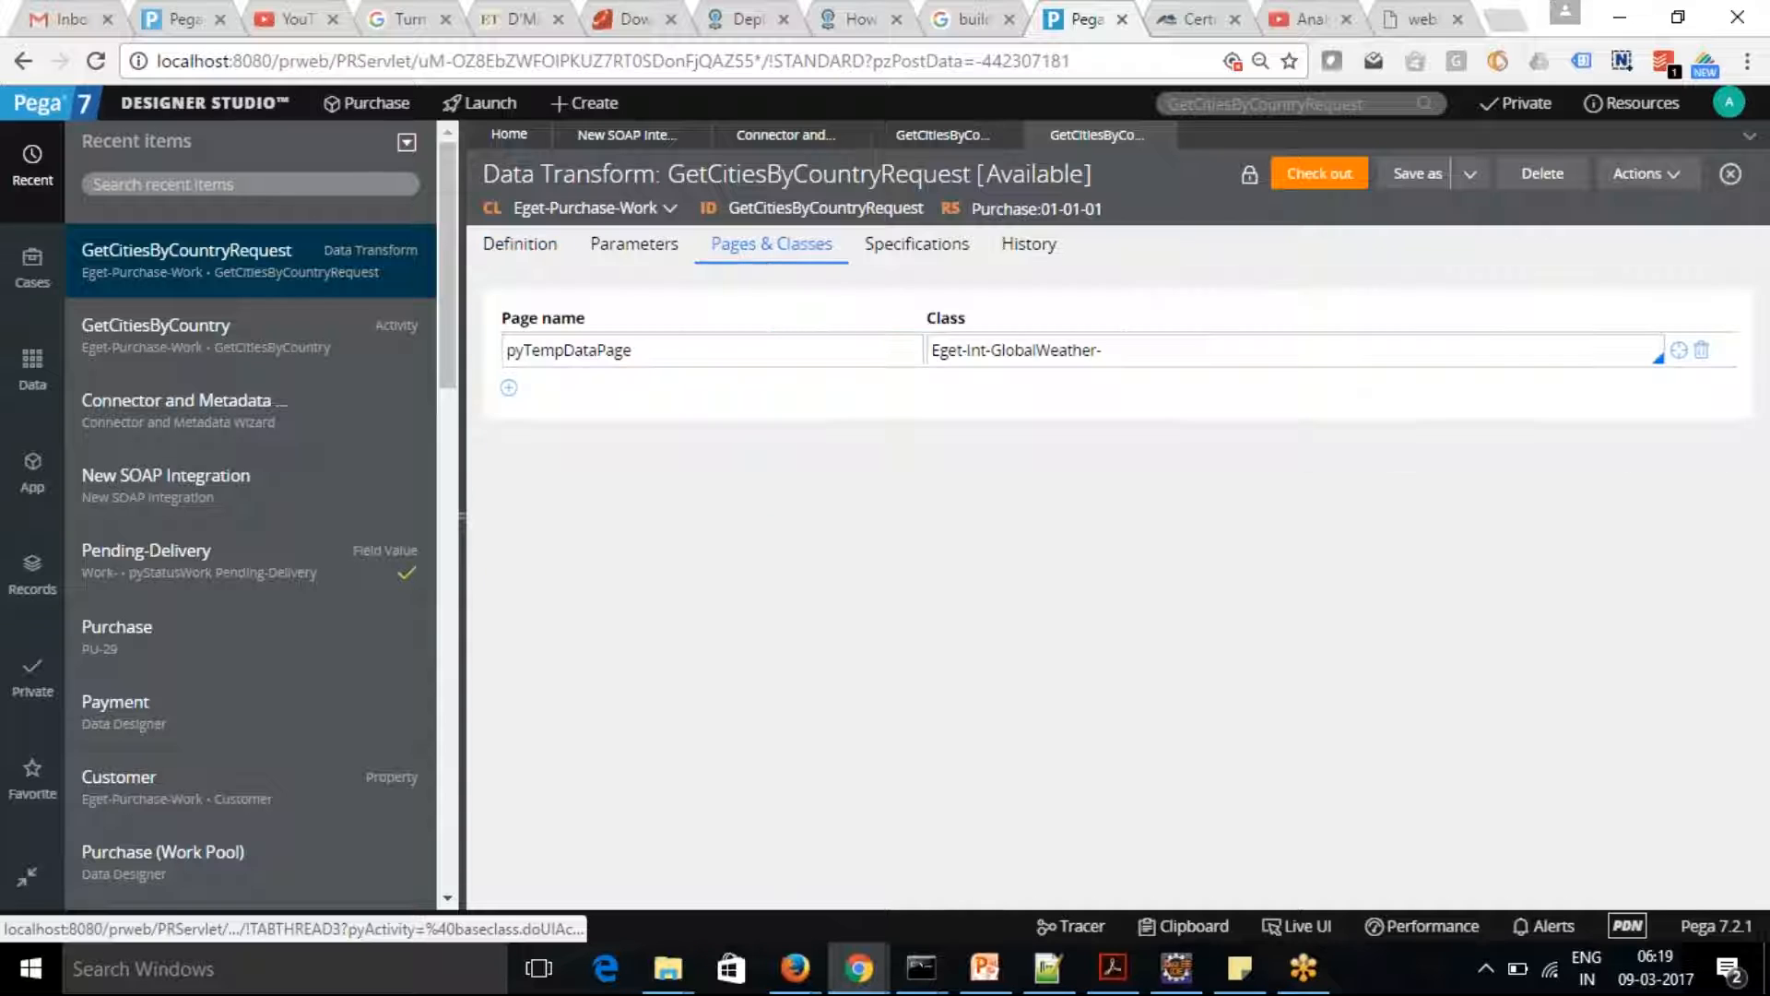
pyautogui.doubleClick(654, 340)
pyautogui.hotkey('ctrl', 'c')
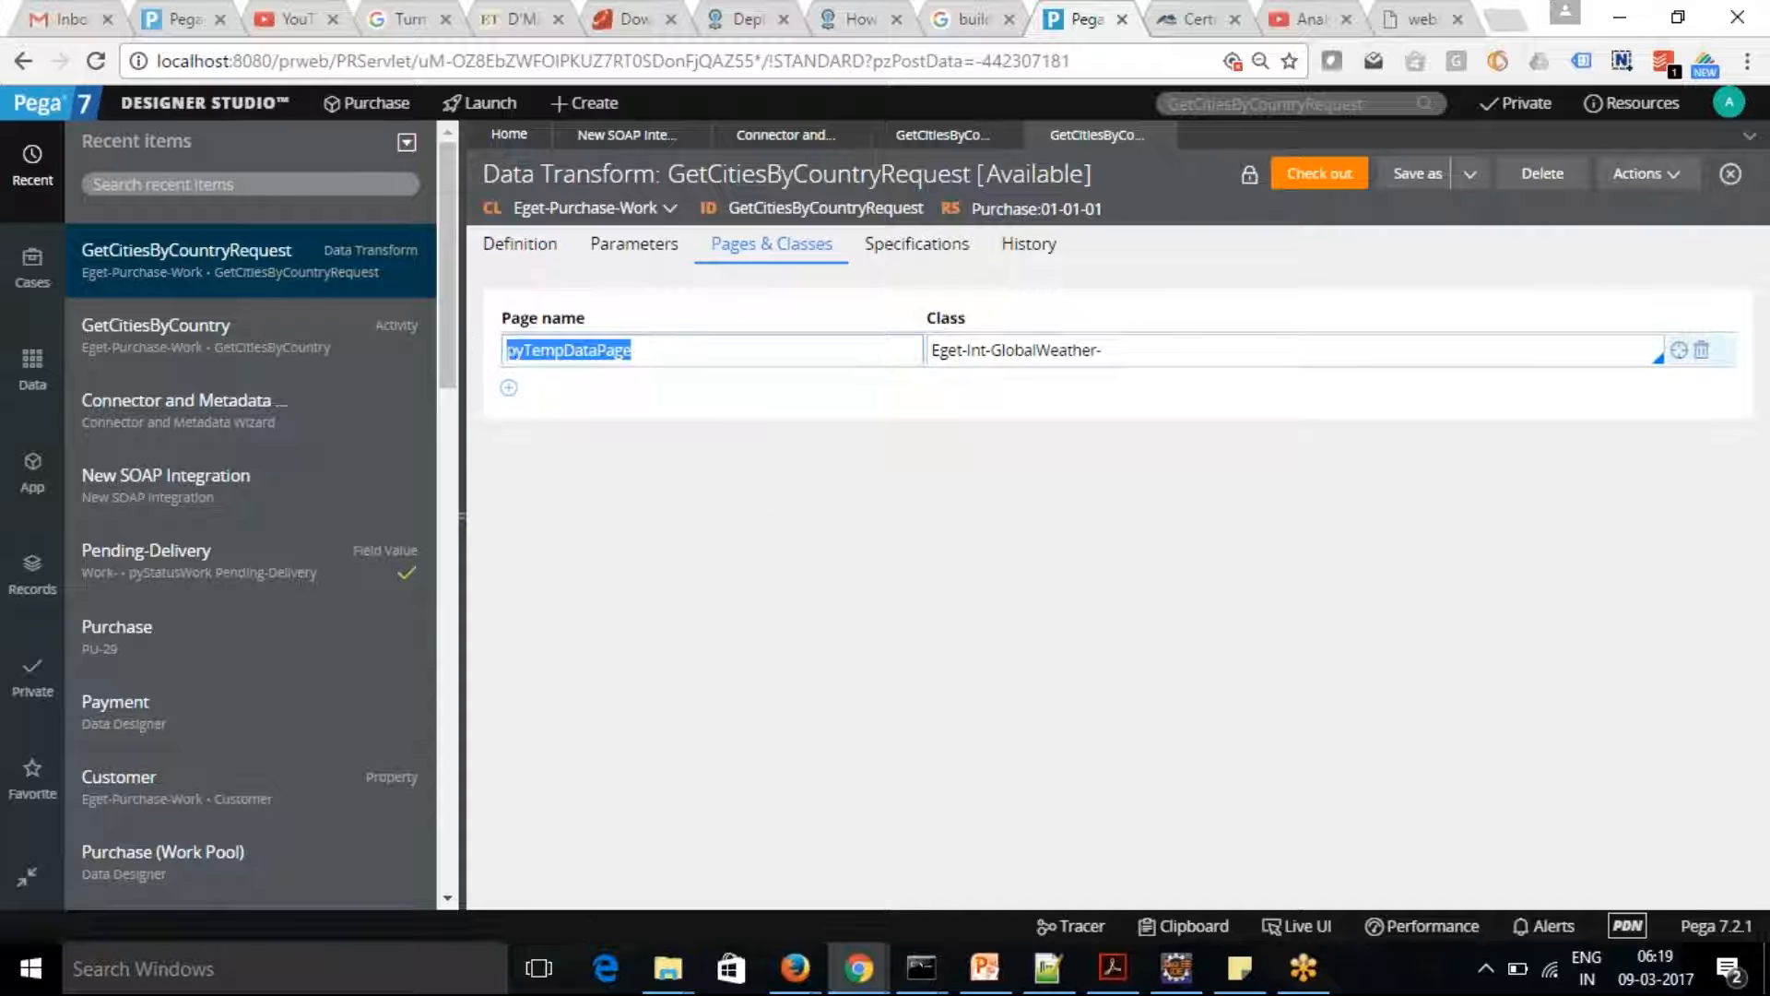
pyautogui.click(500, 263)
pyautogui.click(779, 390)
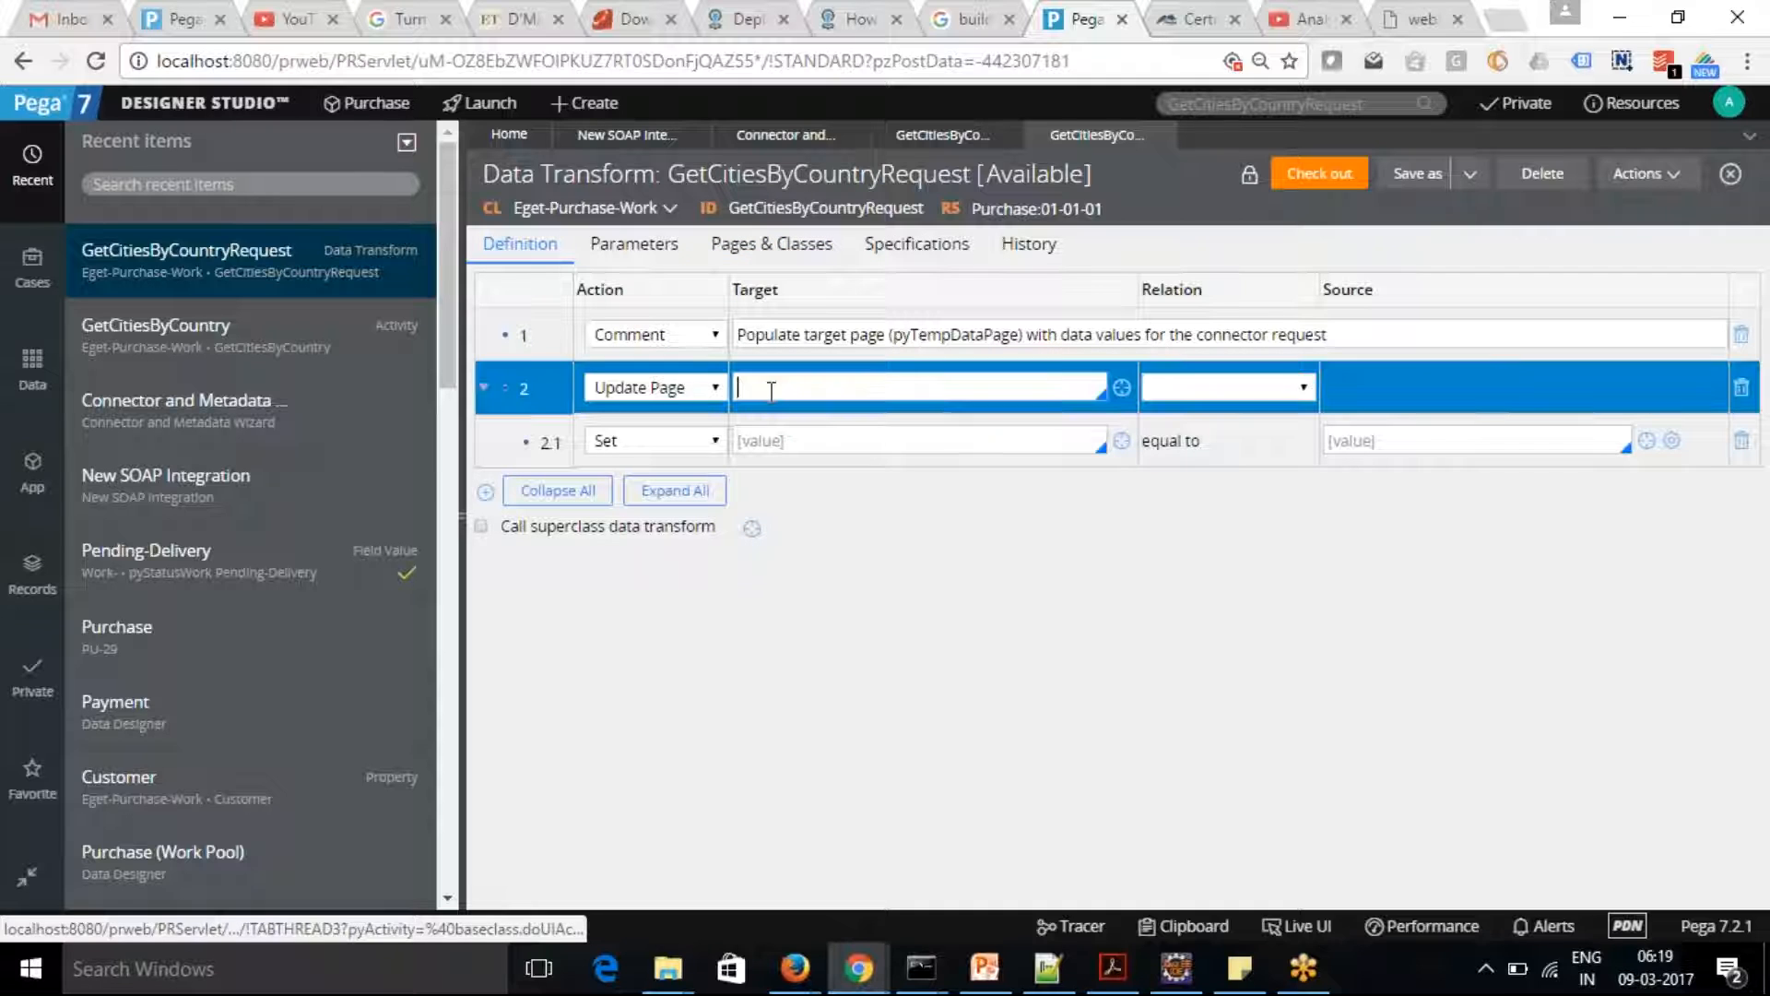
pyautogui.hotkey('ctrl', 'v')
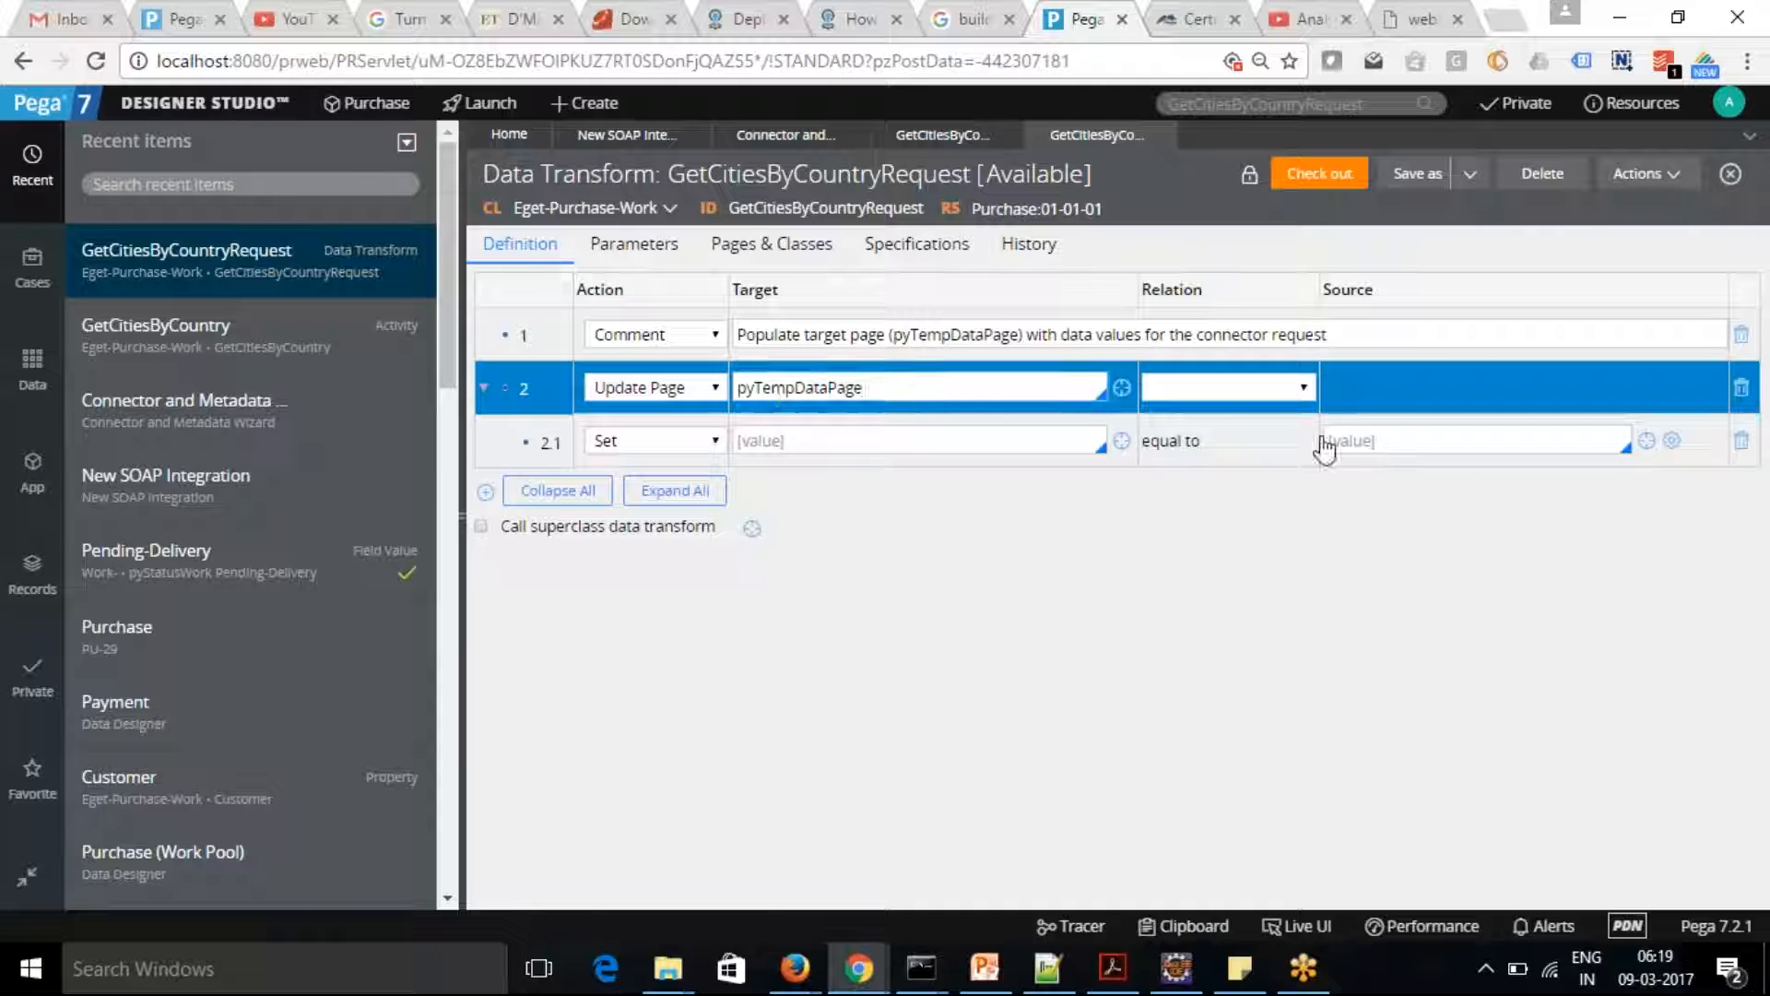
pyautogui.click(1305, 388)
pyautogui.click(1205, 551)
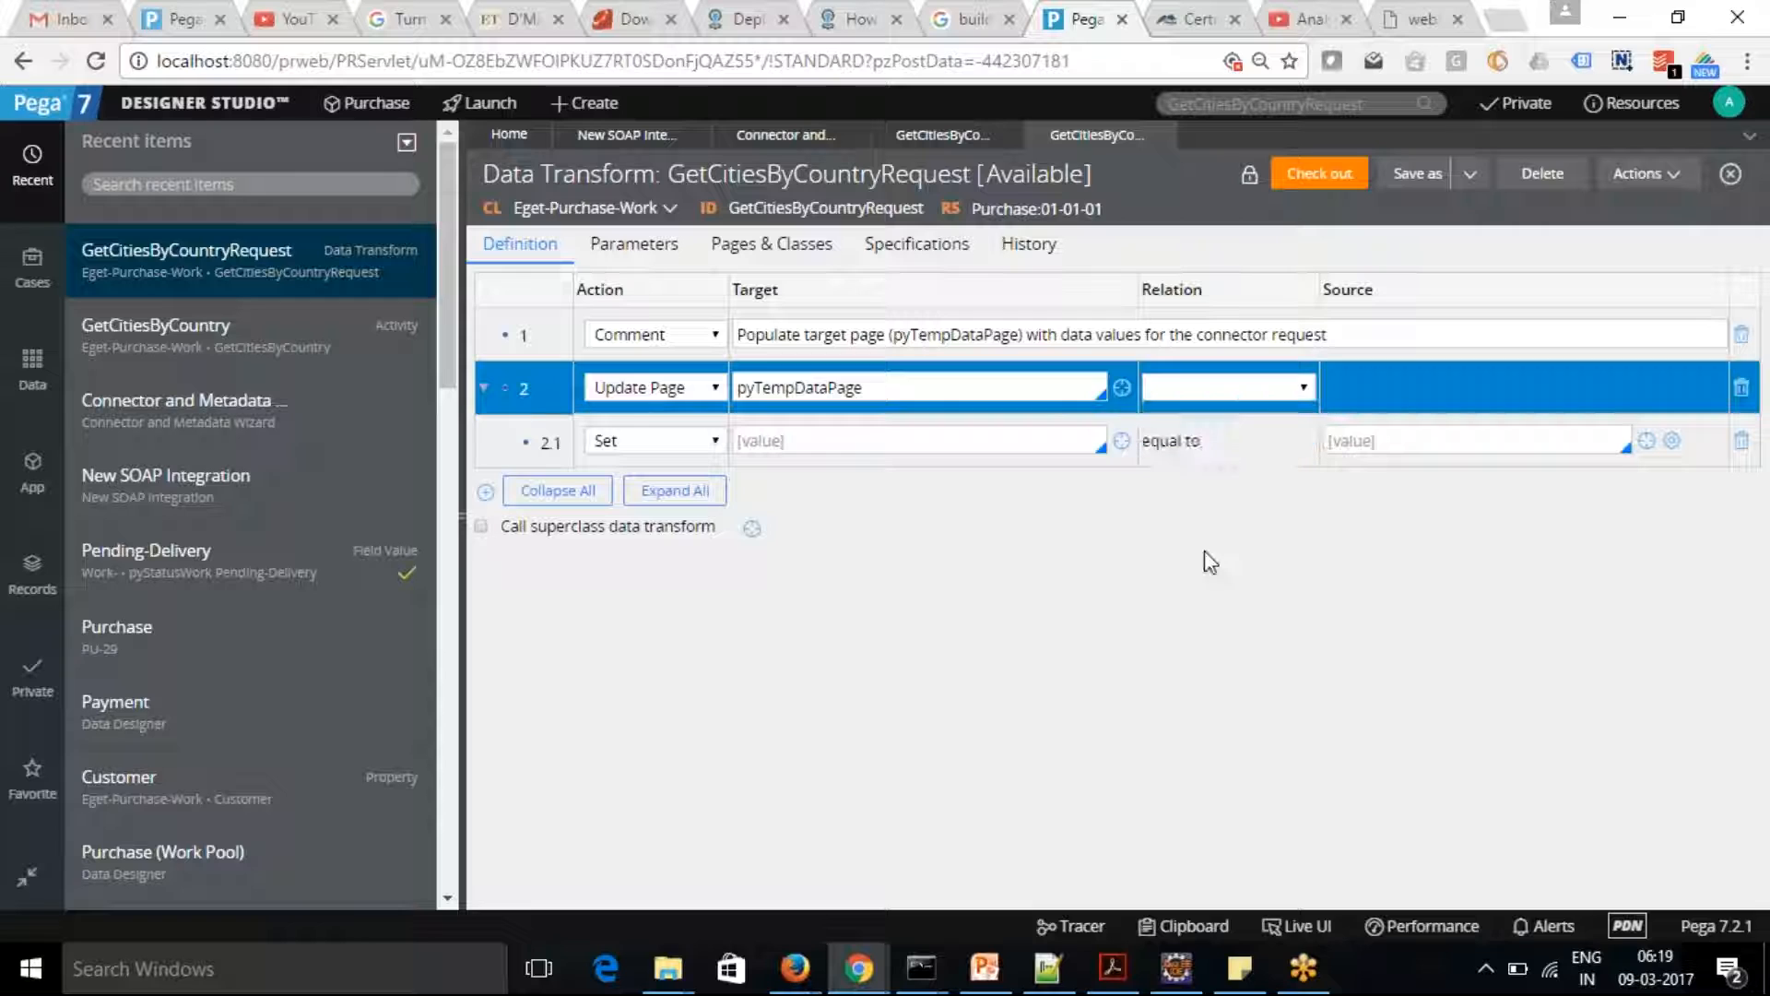
# Set the target of the nested Set row 2.1 to .GetCitiesByCountryParameters.CountryName
pyautogui.click(837, 443)
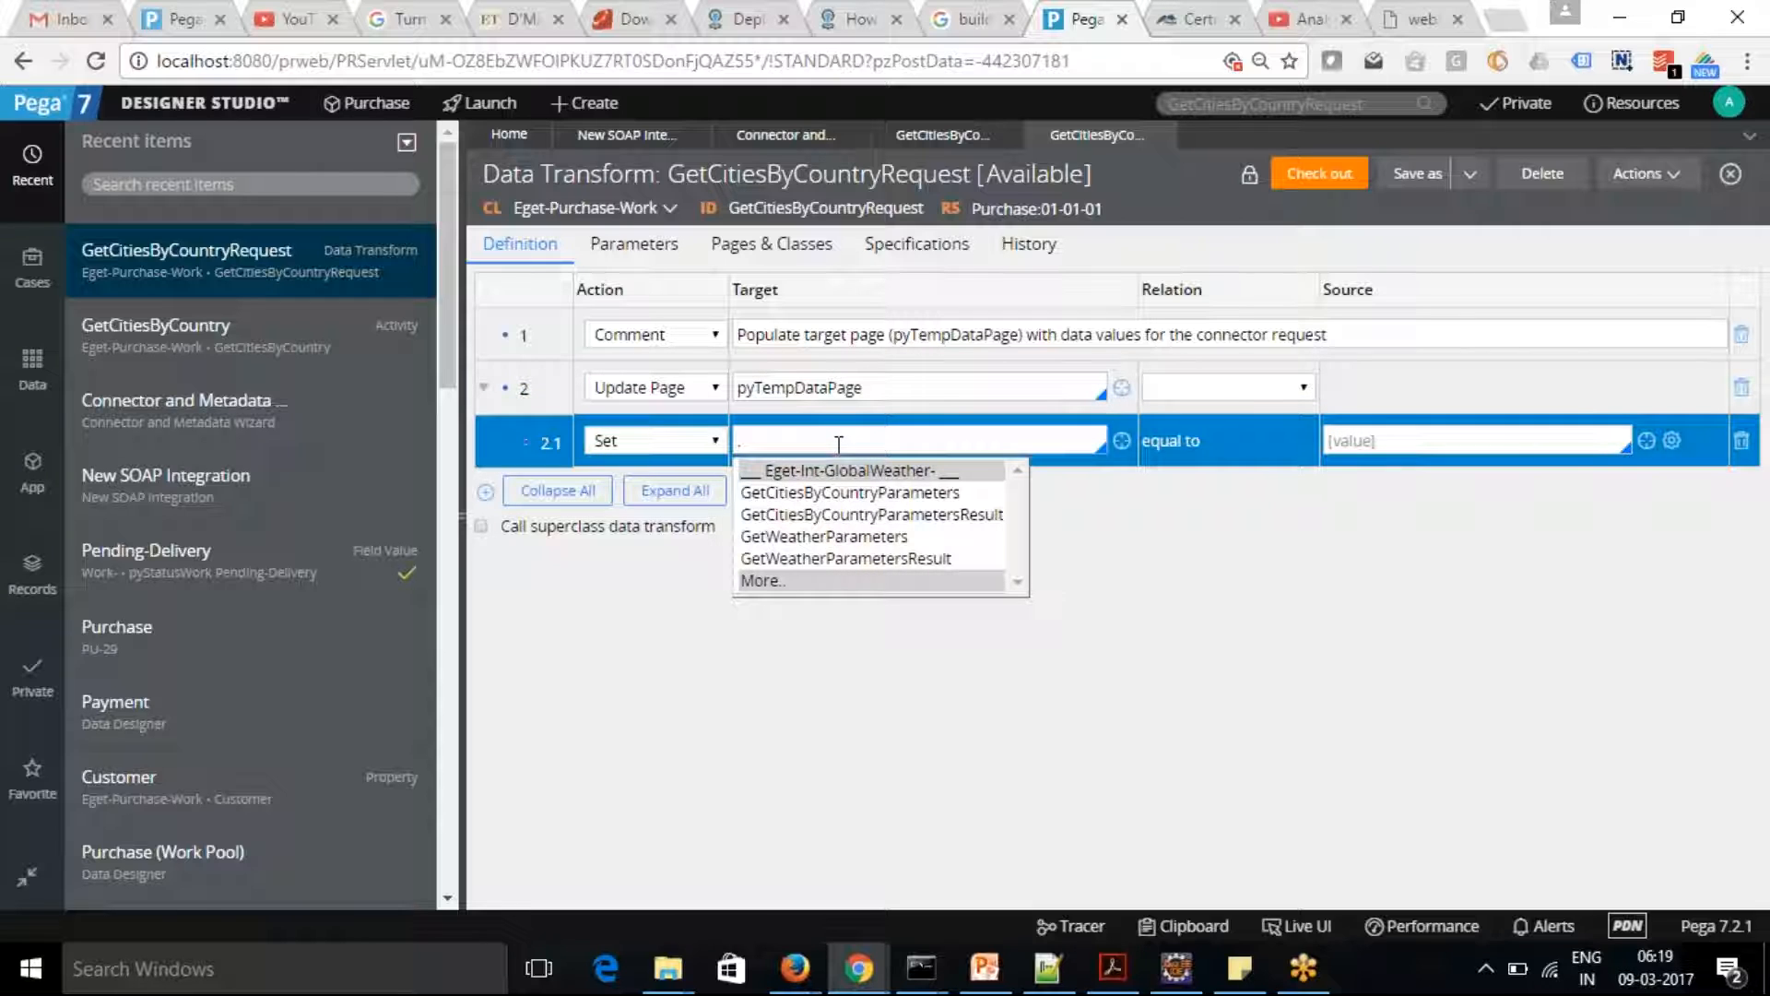
pyautogui.click(852, 494)
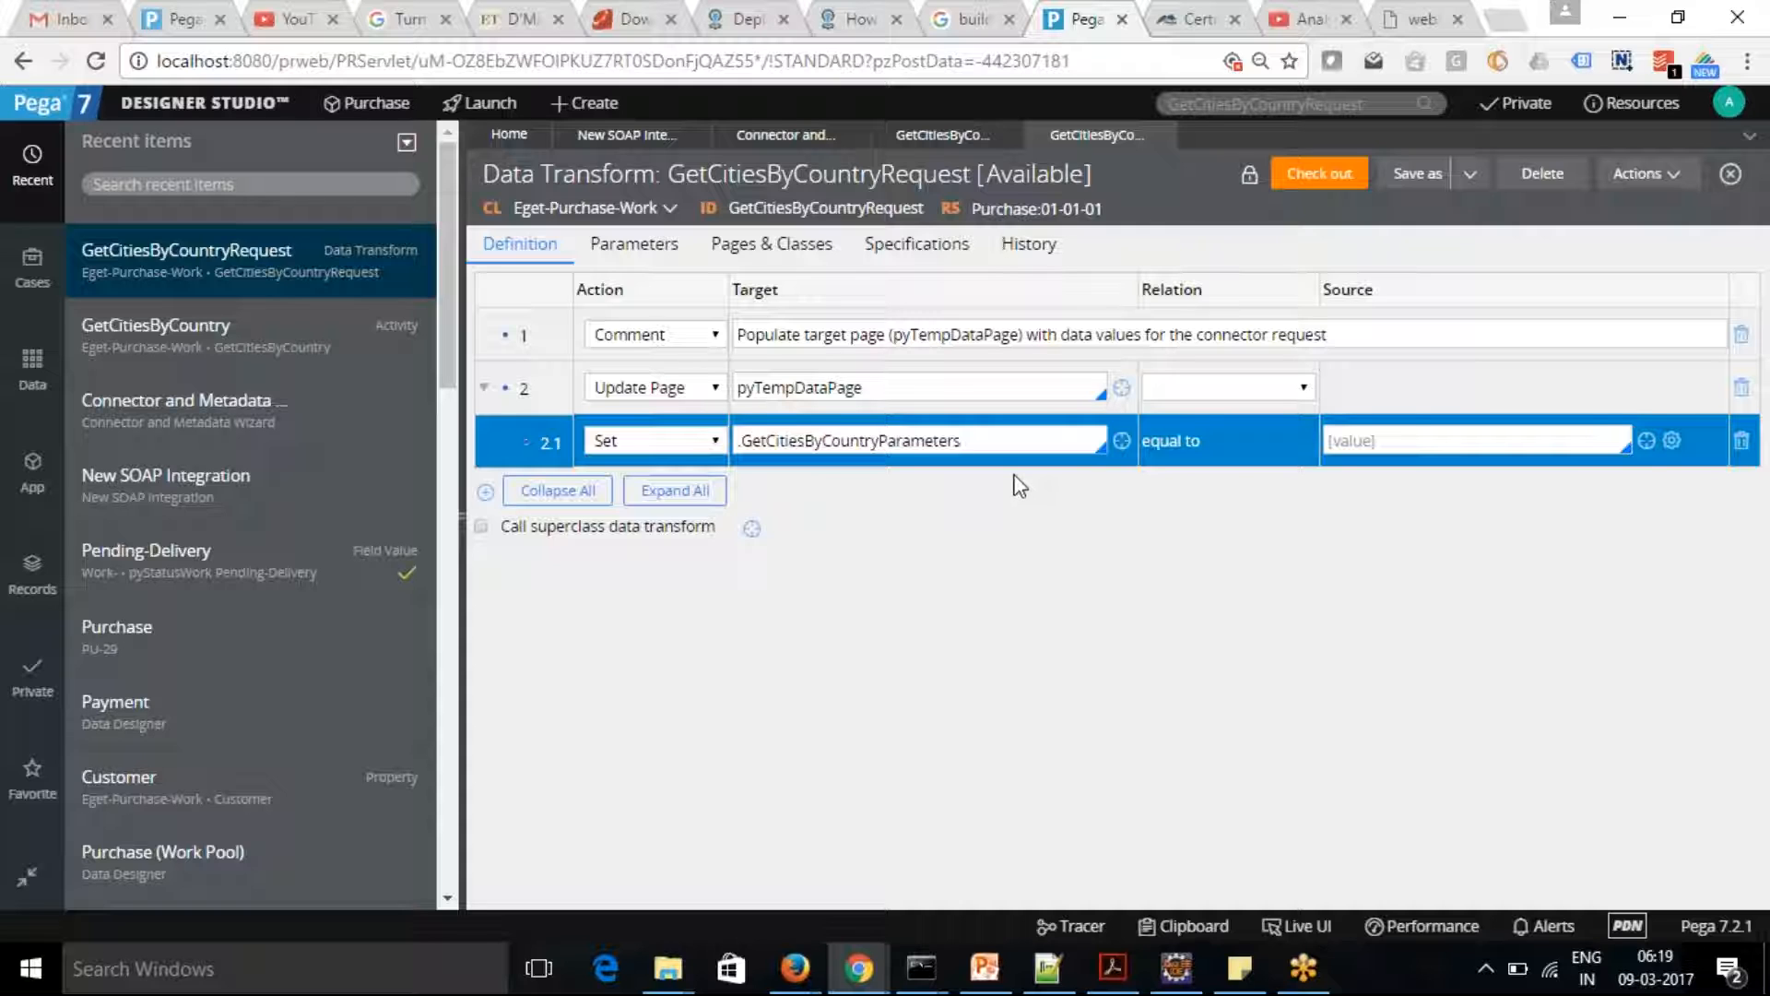
pyautogui.write('.')
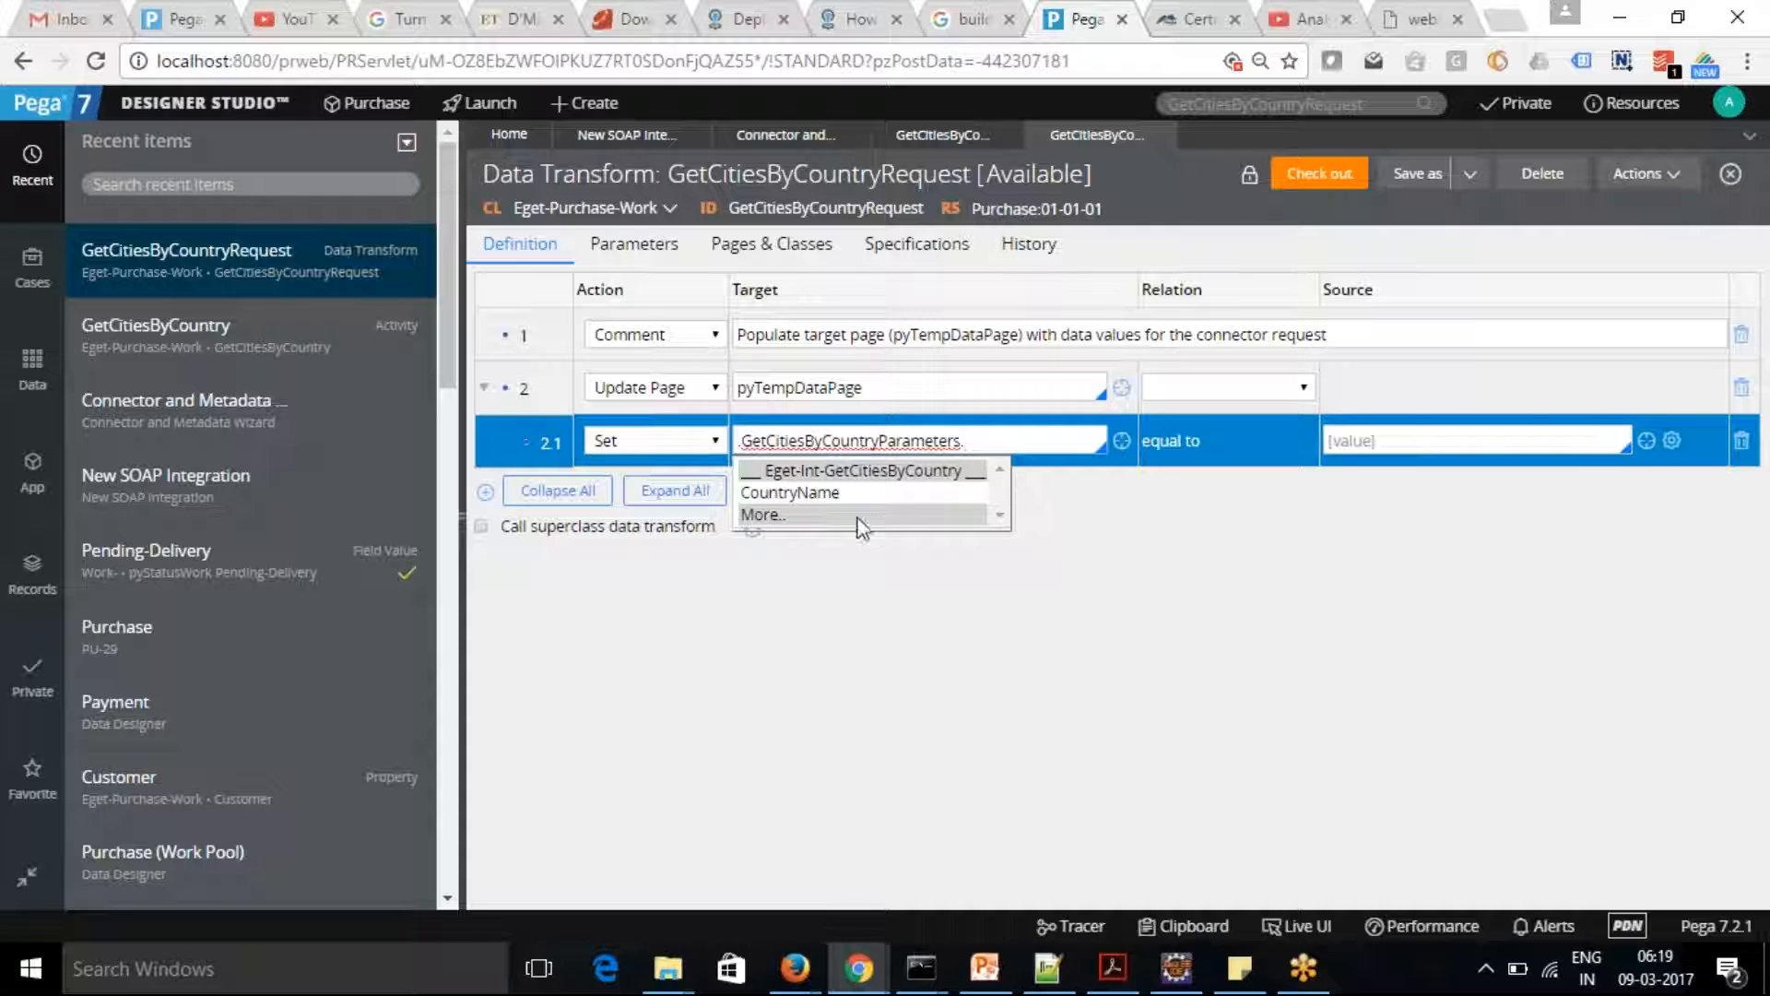
pyautogui.click(816, 495)
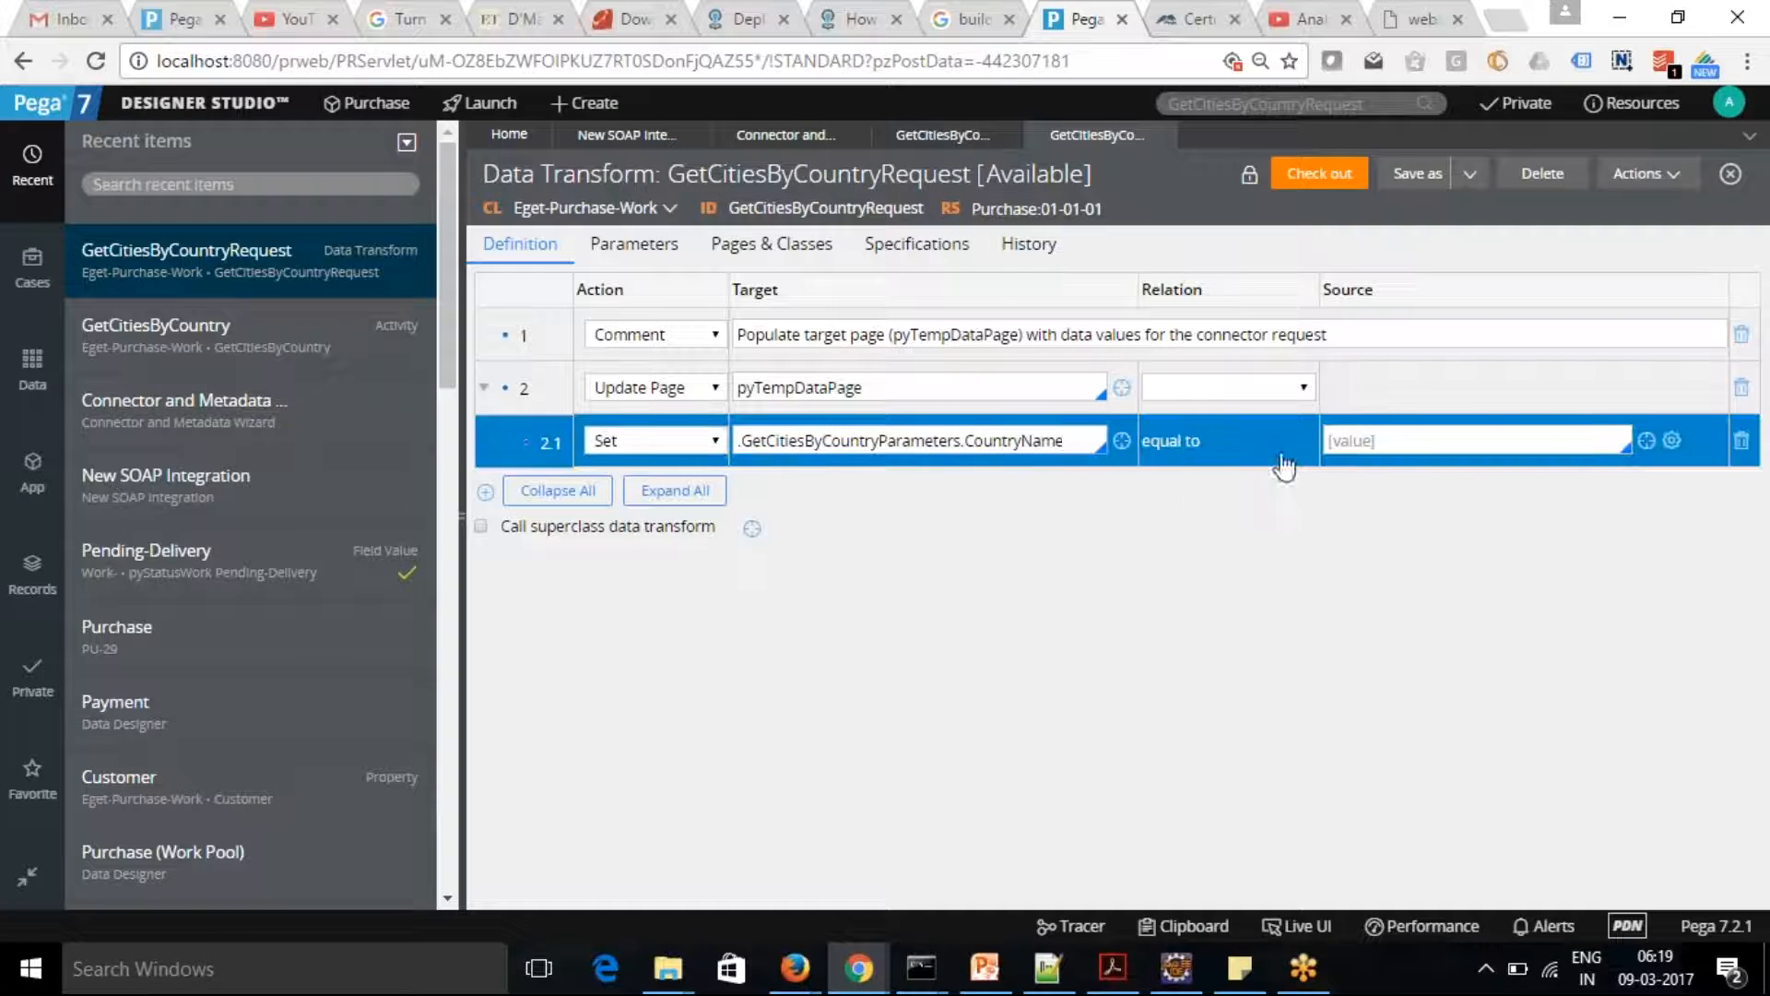
# Set the source of row 2.1 to "UNITED KINGDOM" and check out the request data transform
pyautogui.click(1354, 442)
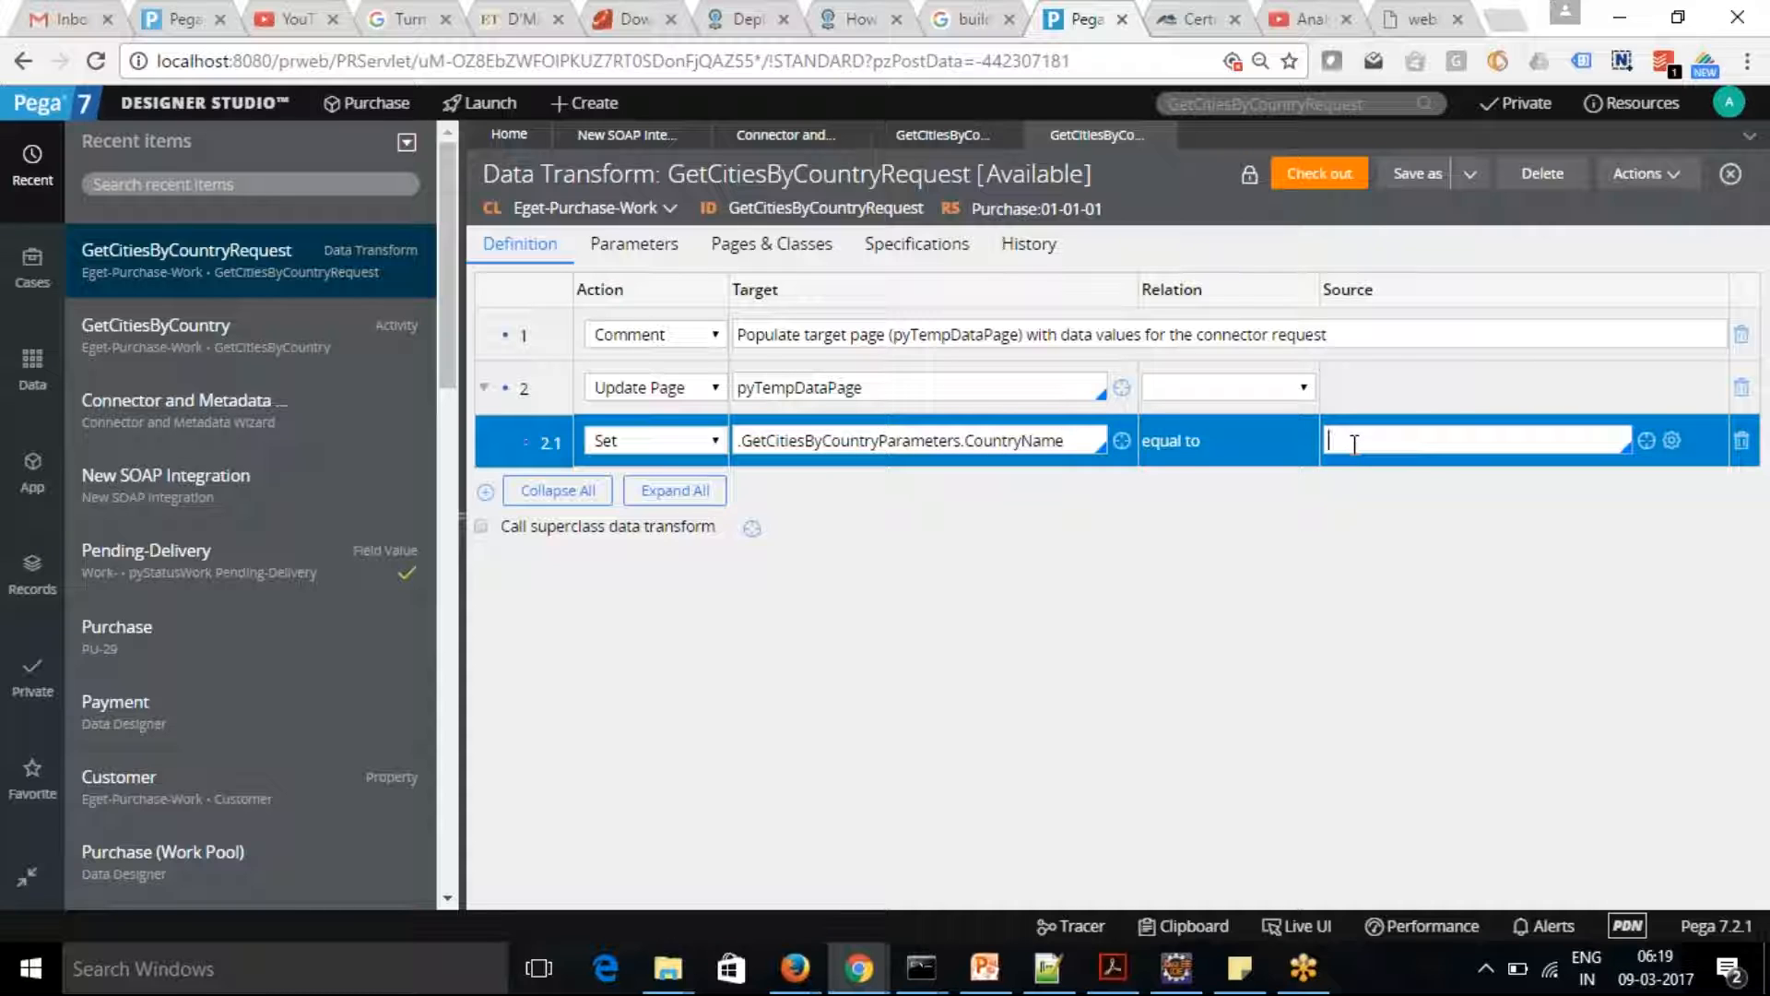
pyautogui.press('BackSpace')
pyautogui.press('BackSpace')
pyautogui.write('"UNITED KINGDO')
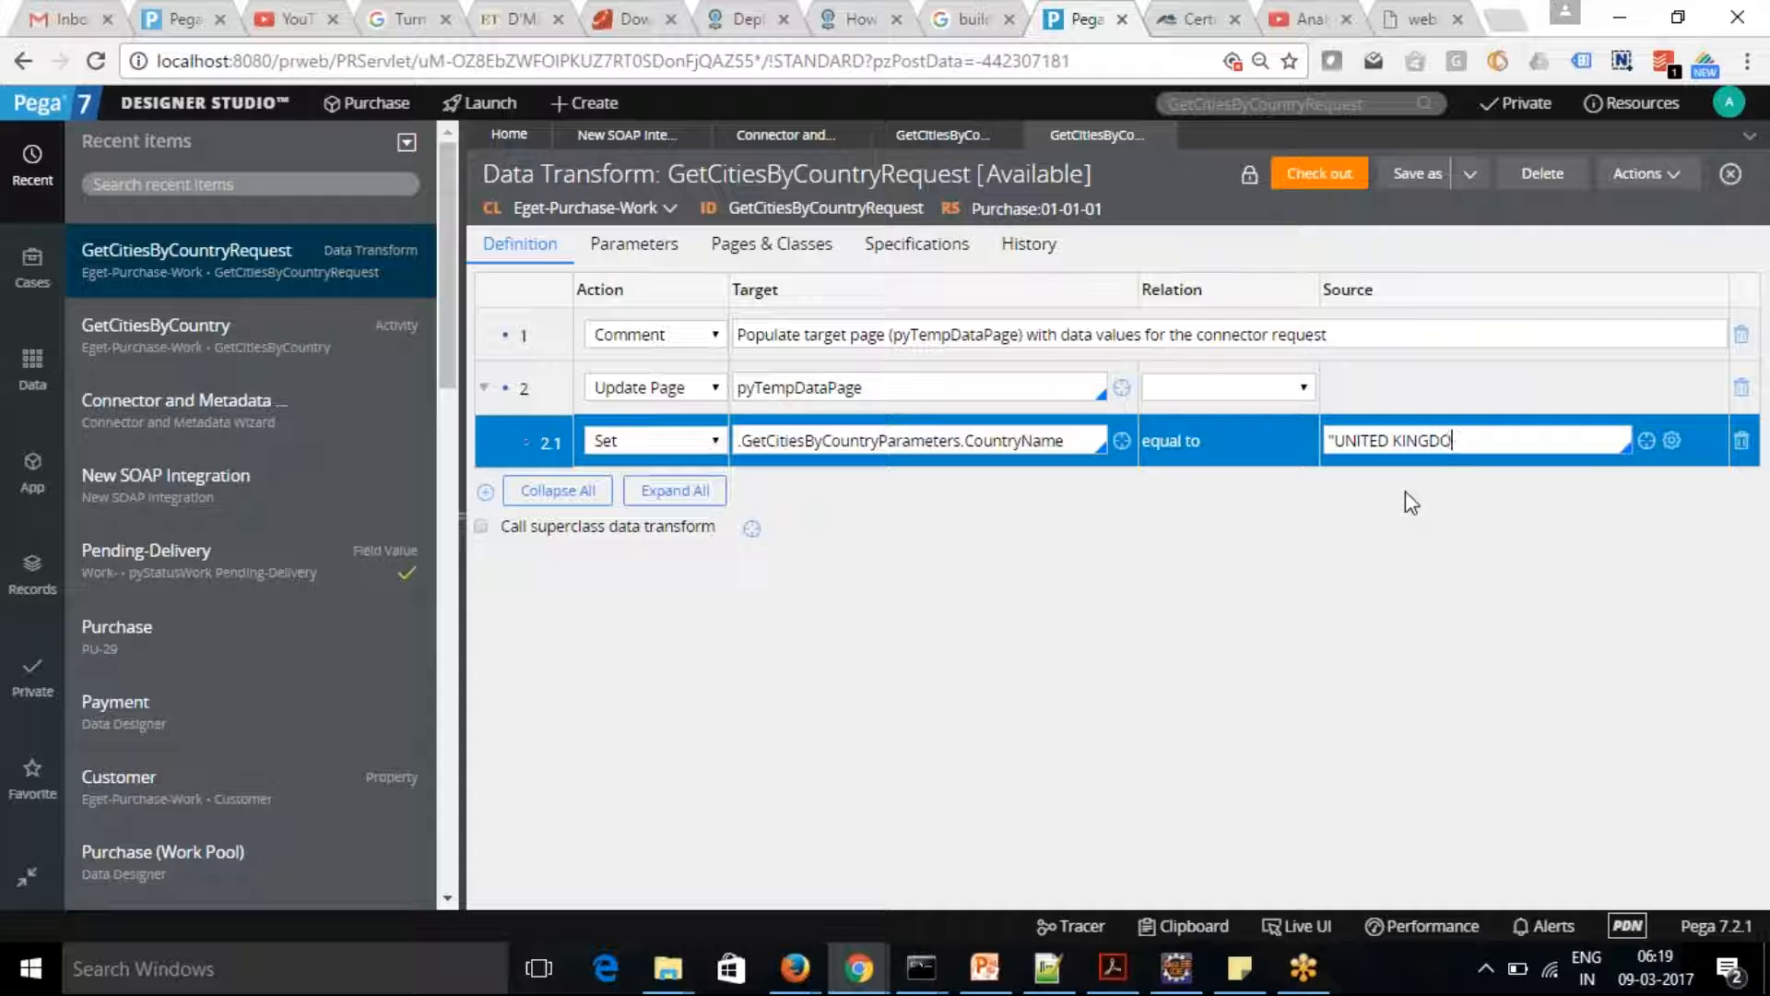
pyautogui.write('NM"')
pyautogui.click(1317, 182)
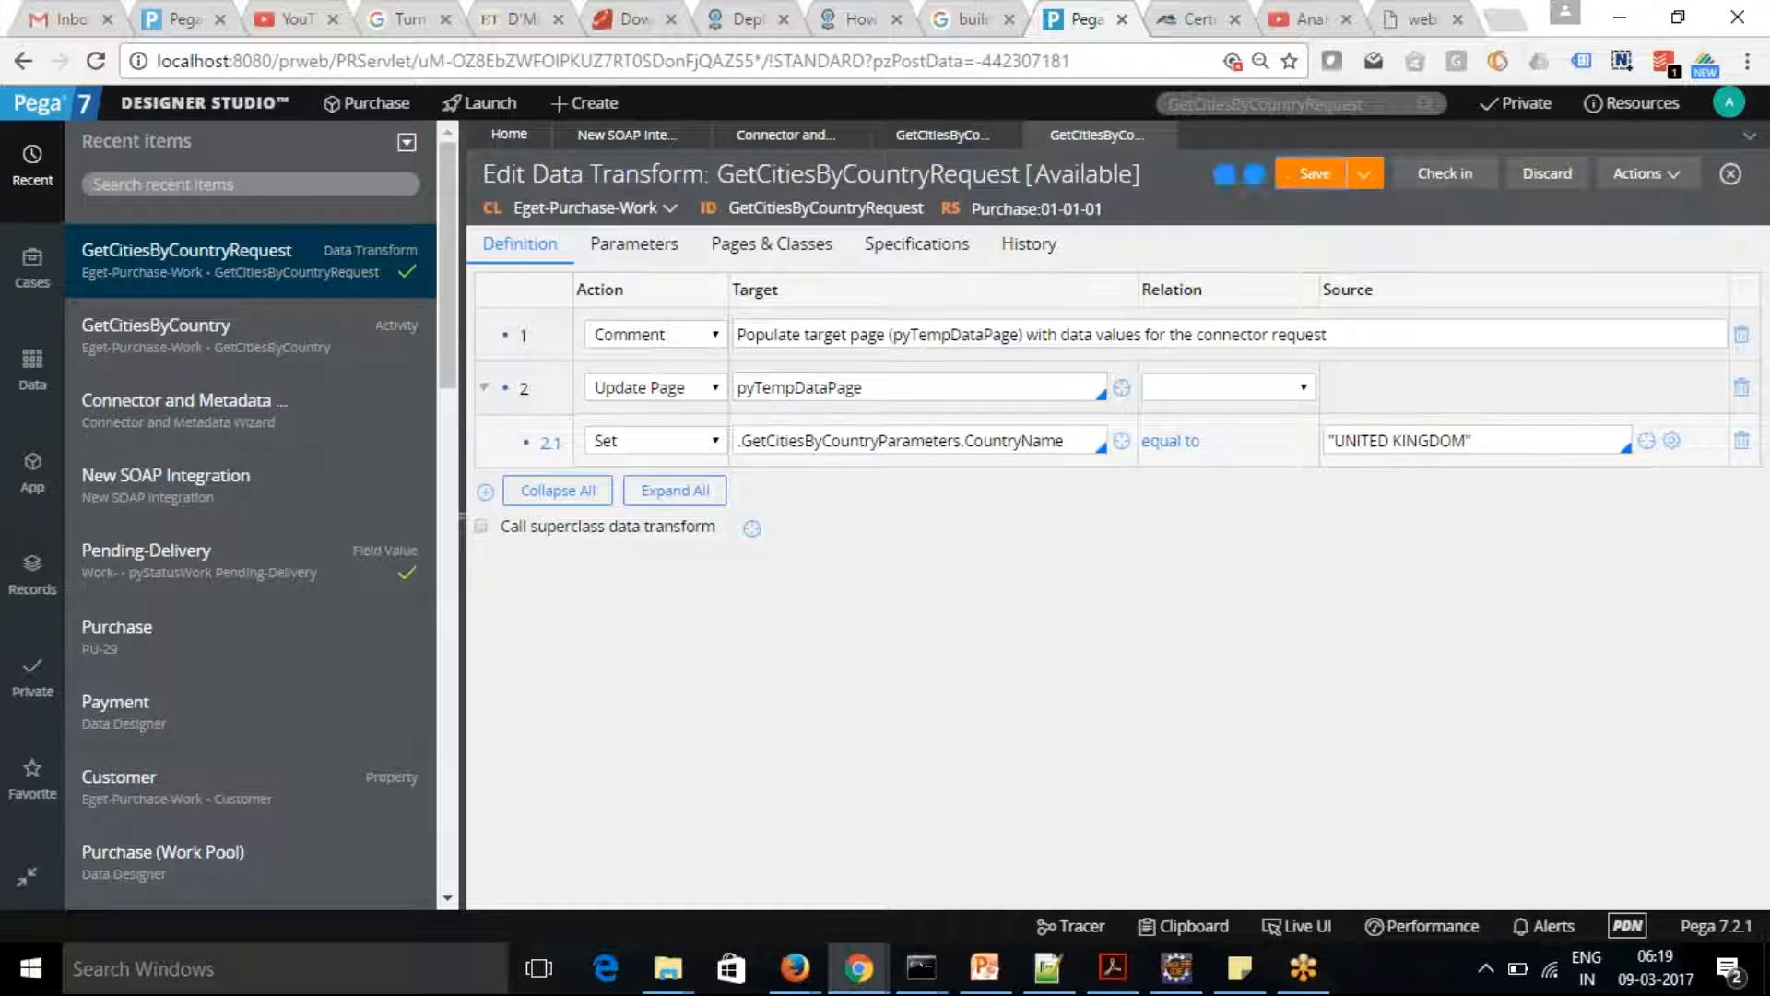
# Search for the default value of the activity's ResponseMappings parameter and open the GetCitiesByCountryResponse data transform
pyautogui.click(936, 137)
pyautogui.click(1263, 519)
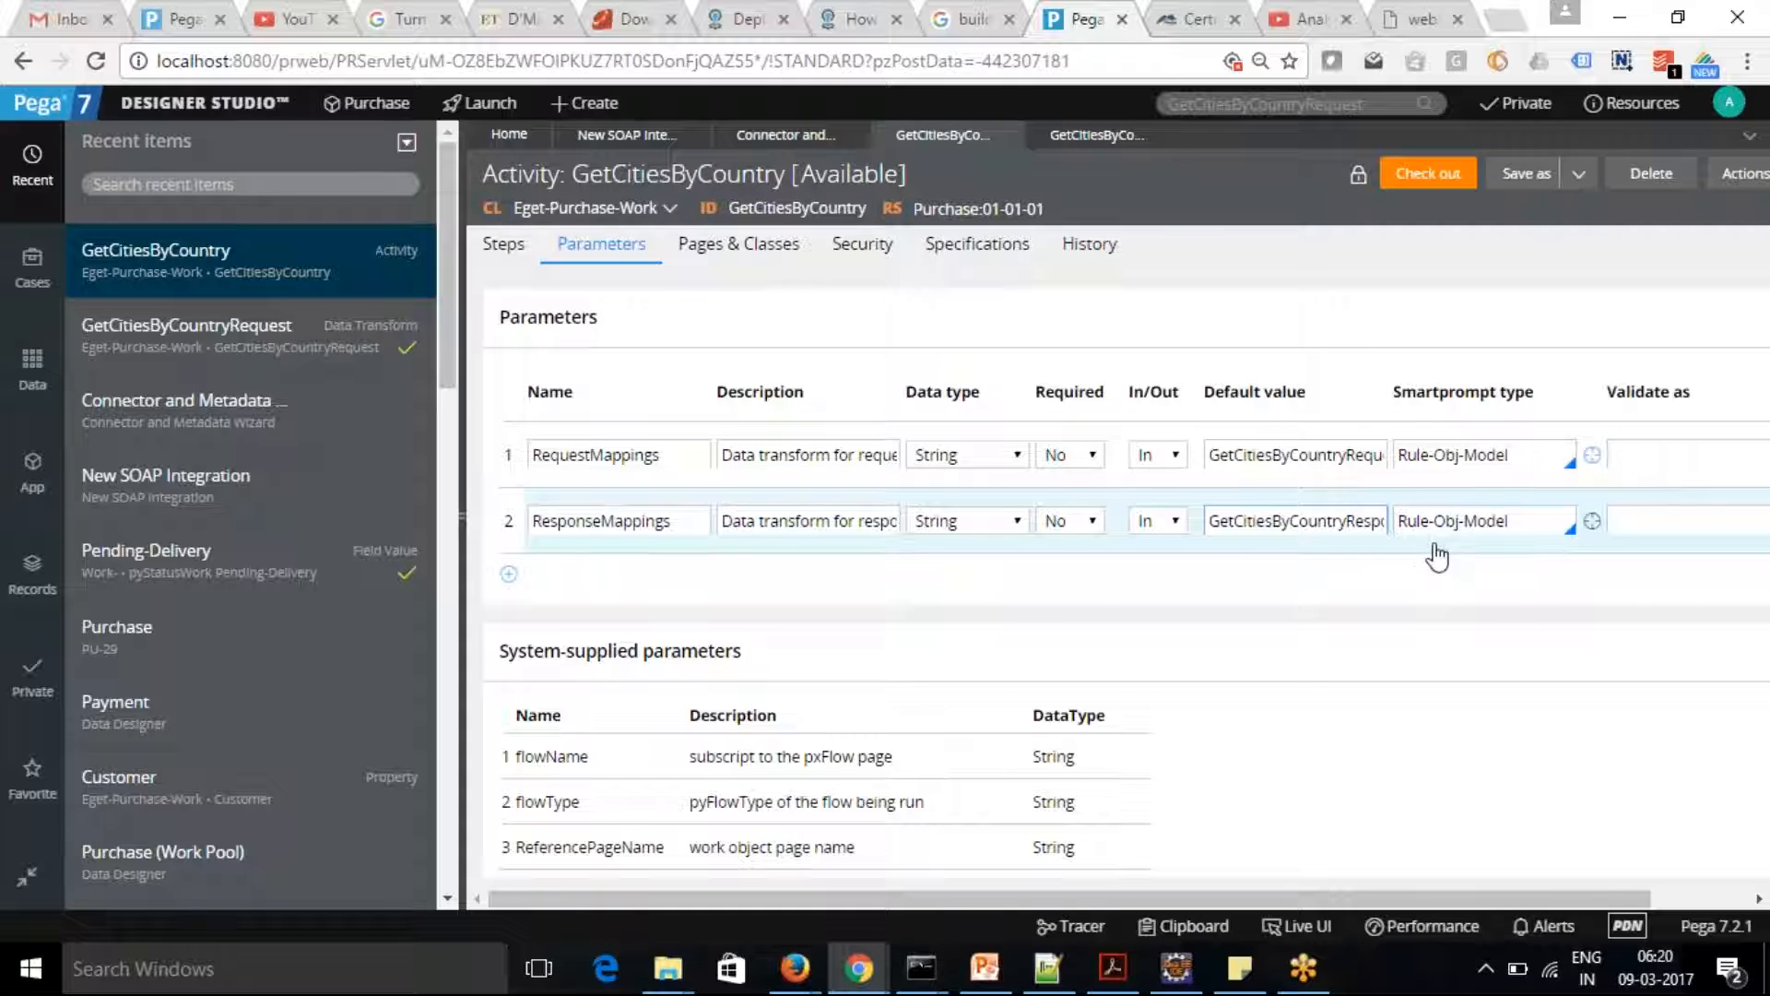
pyautogui.doubleClick(1297, 521)
pyautogui.hotkey('ctrl', 'c')
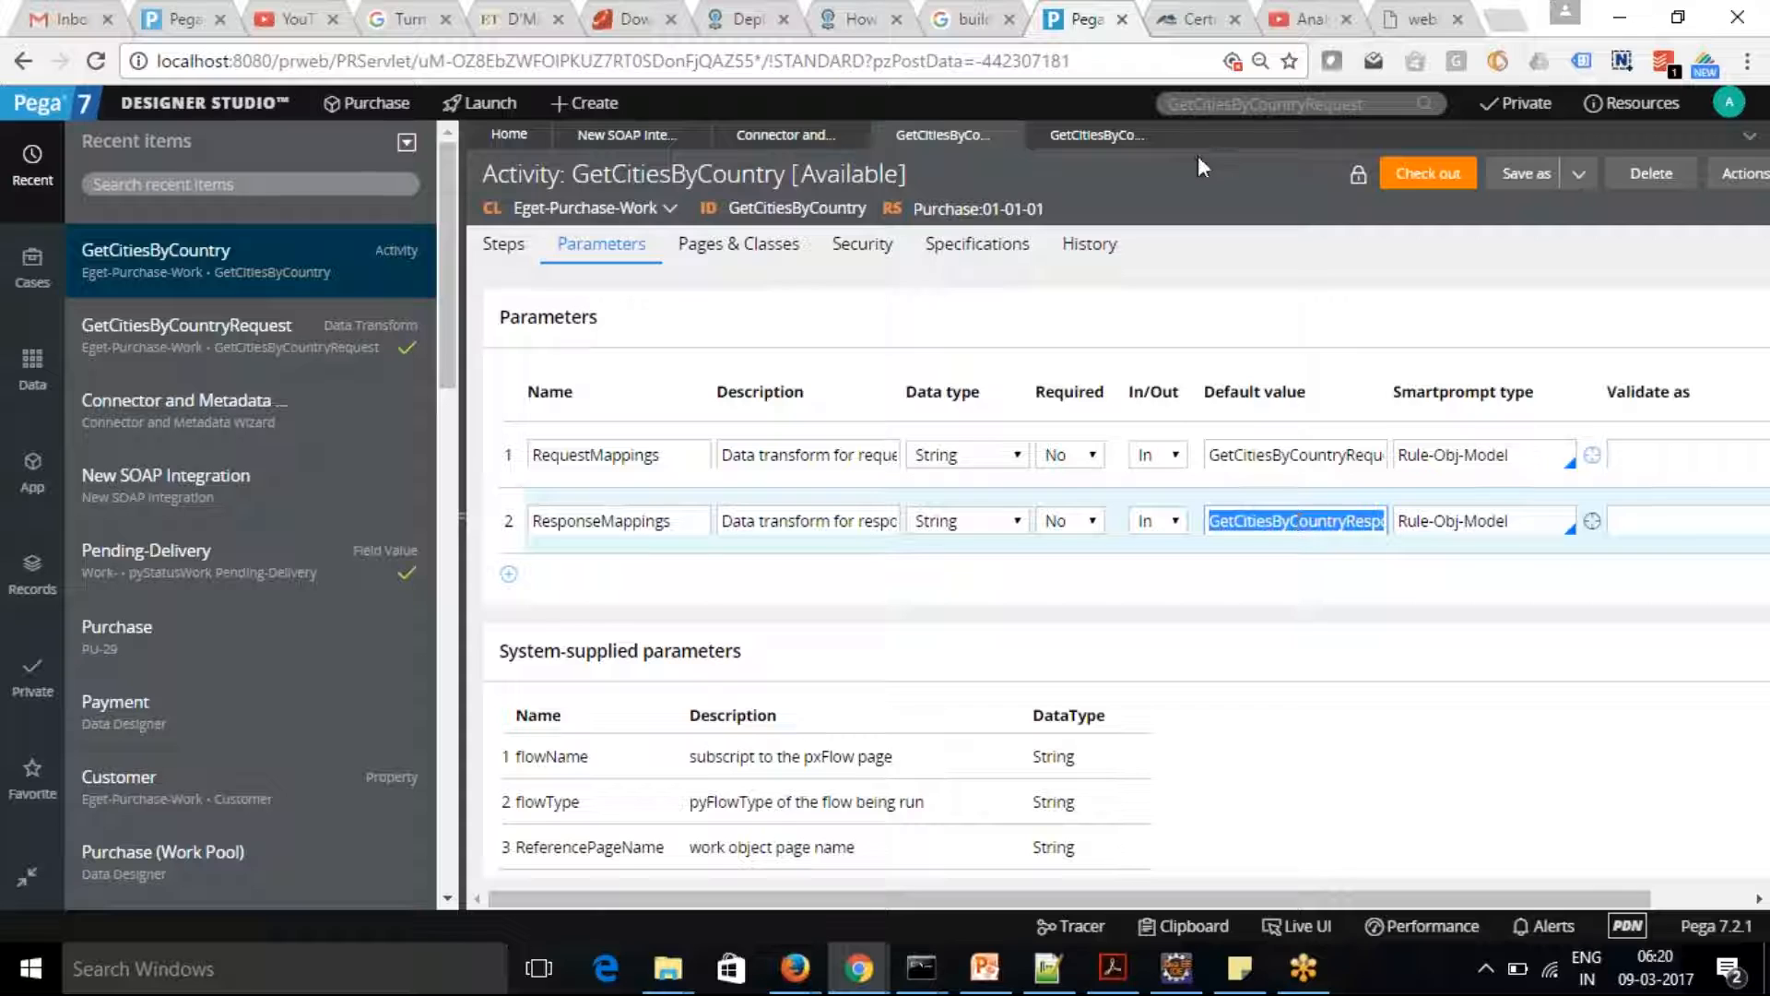
pyautogui.click(1257, 105)
pyautogui.hotkey('ctrl', 'v')
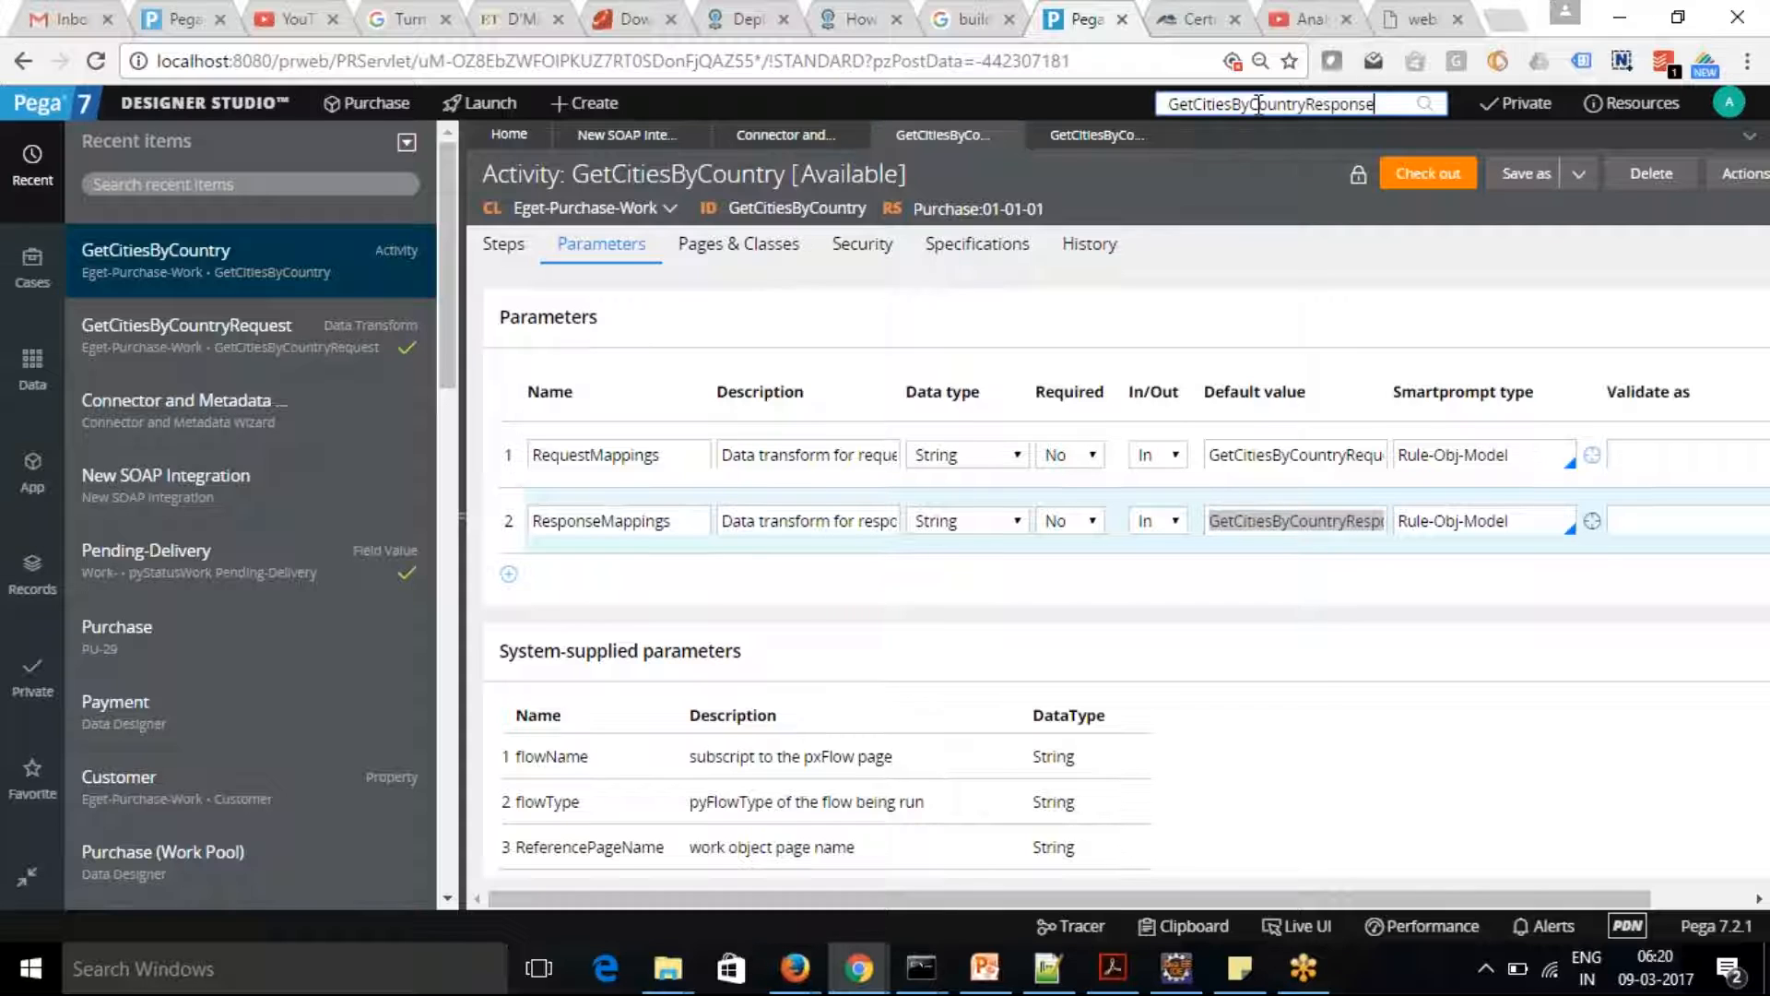
pyautogui.press('Return')
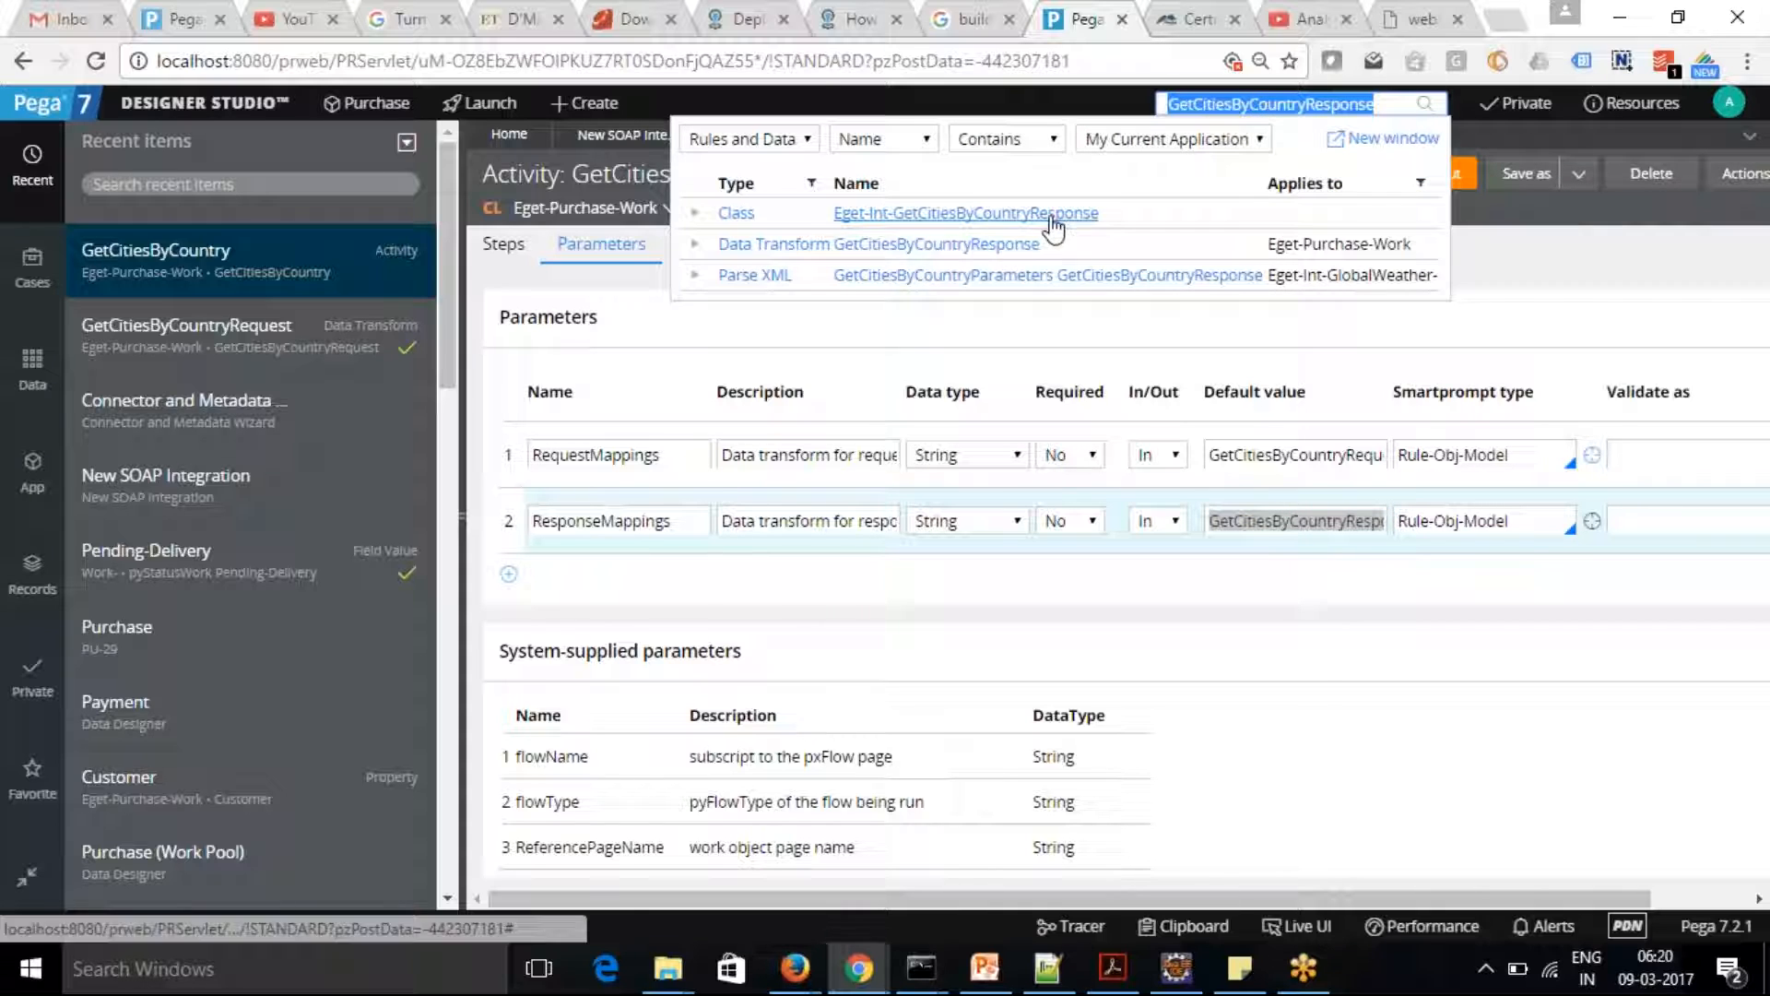
pyautogui.click(985, 247)
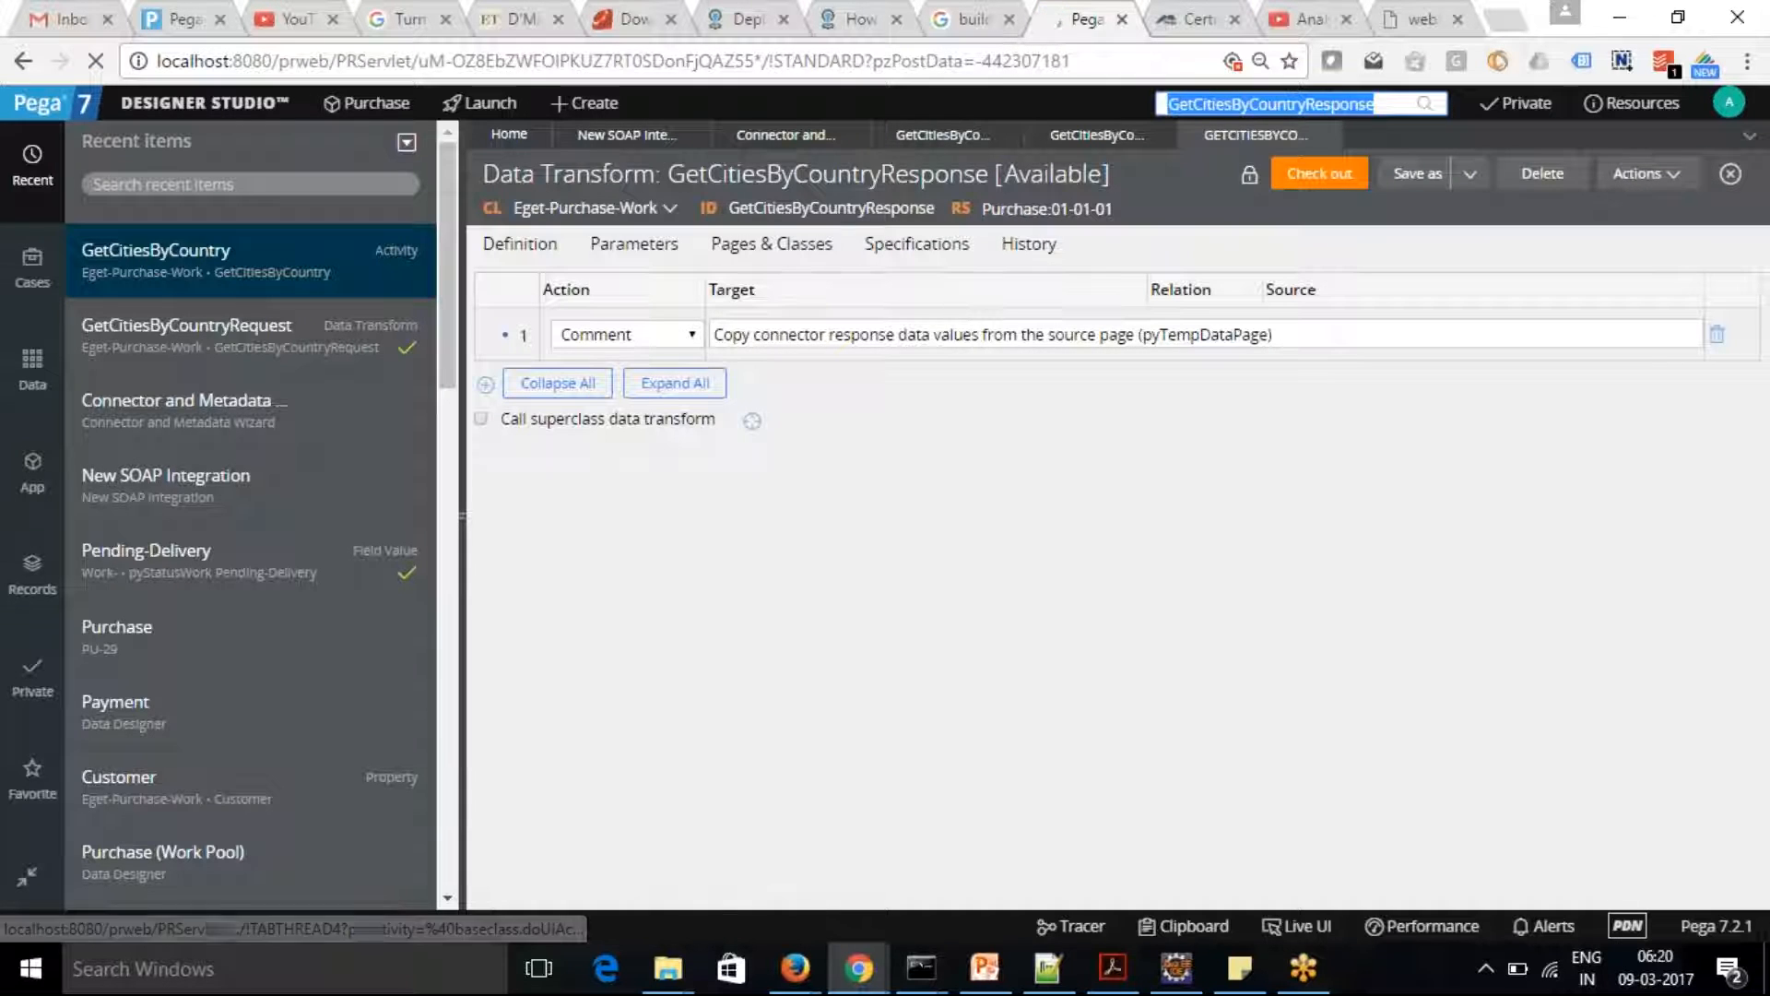
# Add a second row to the GetCitiesByCountryResponse data transform with the action Update Page
pyautogui.click(485, 384)
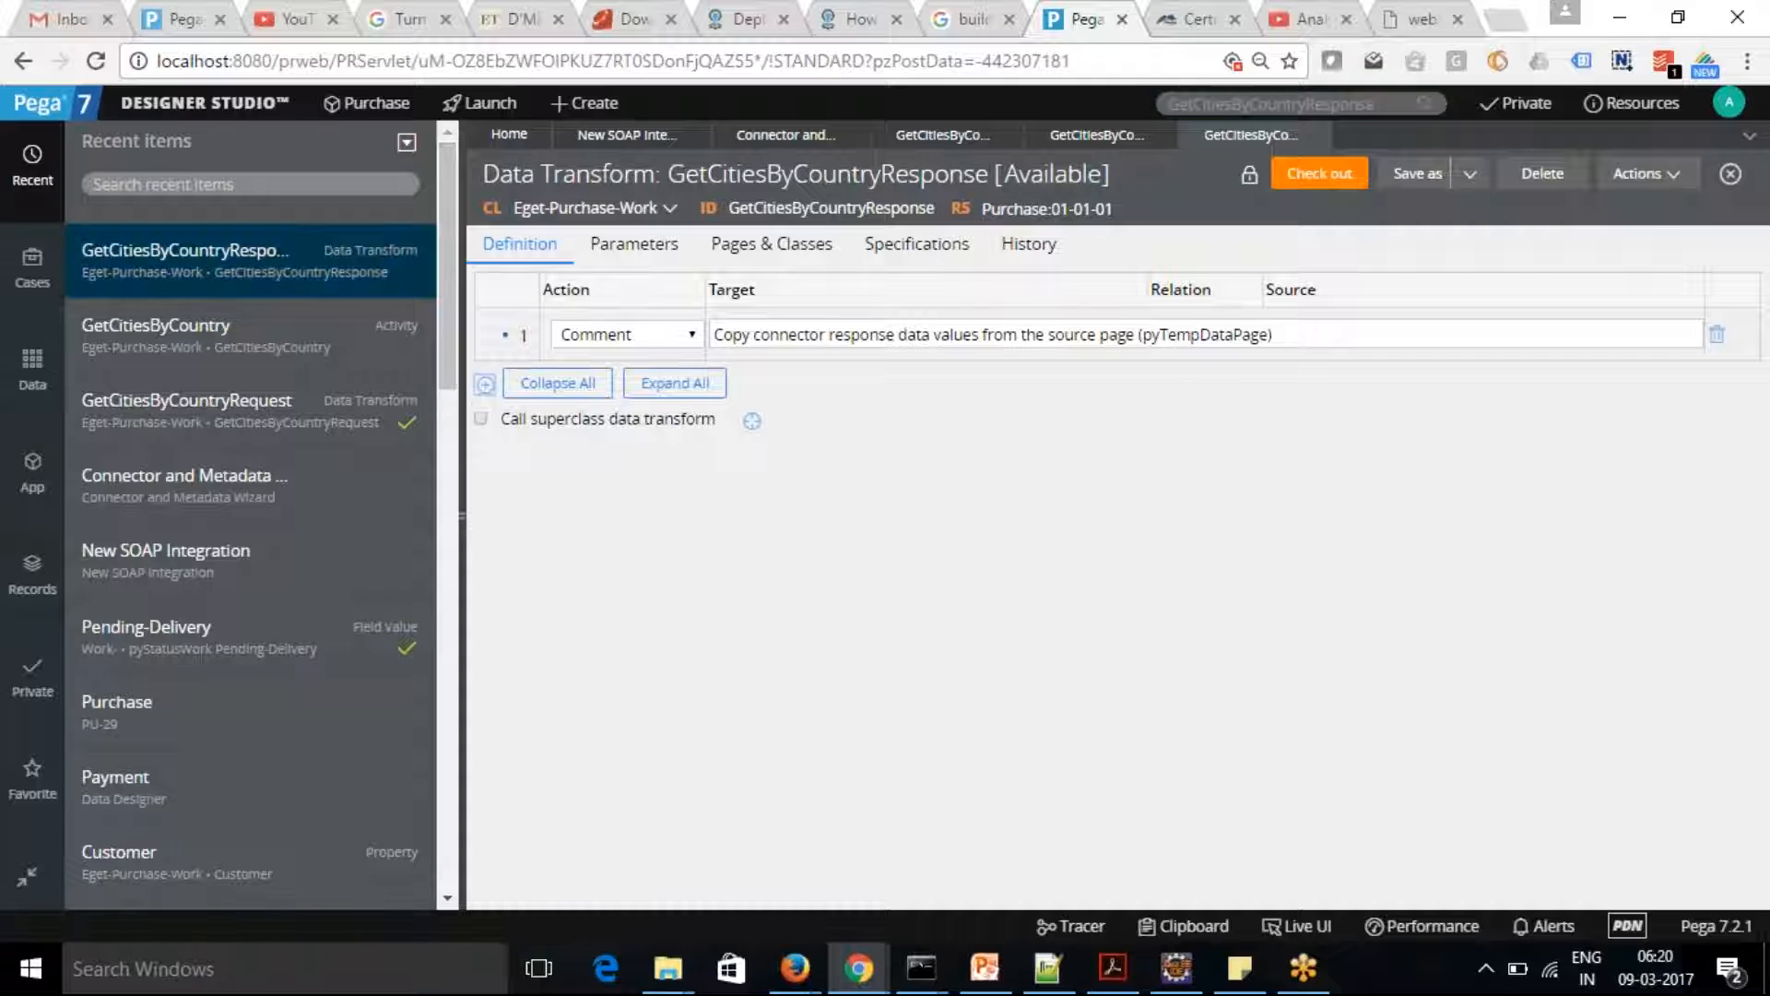
pyautogui.click(837, 385)
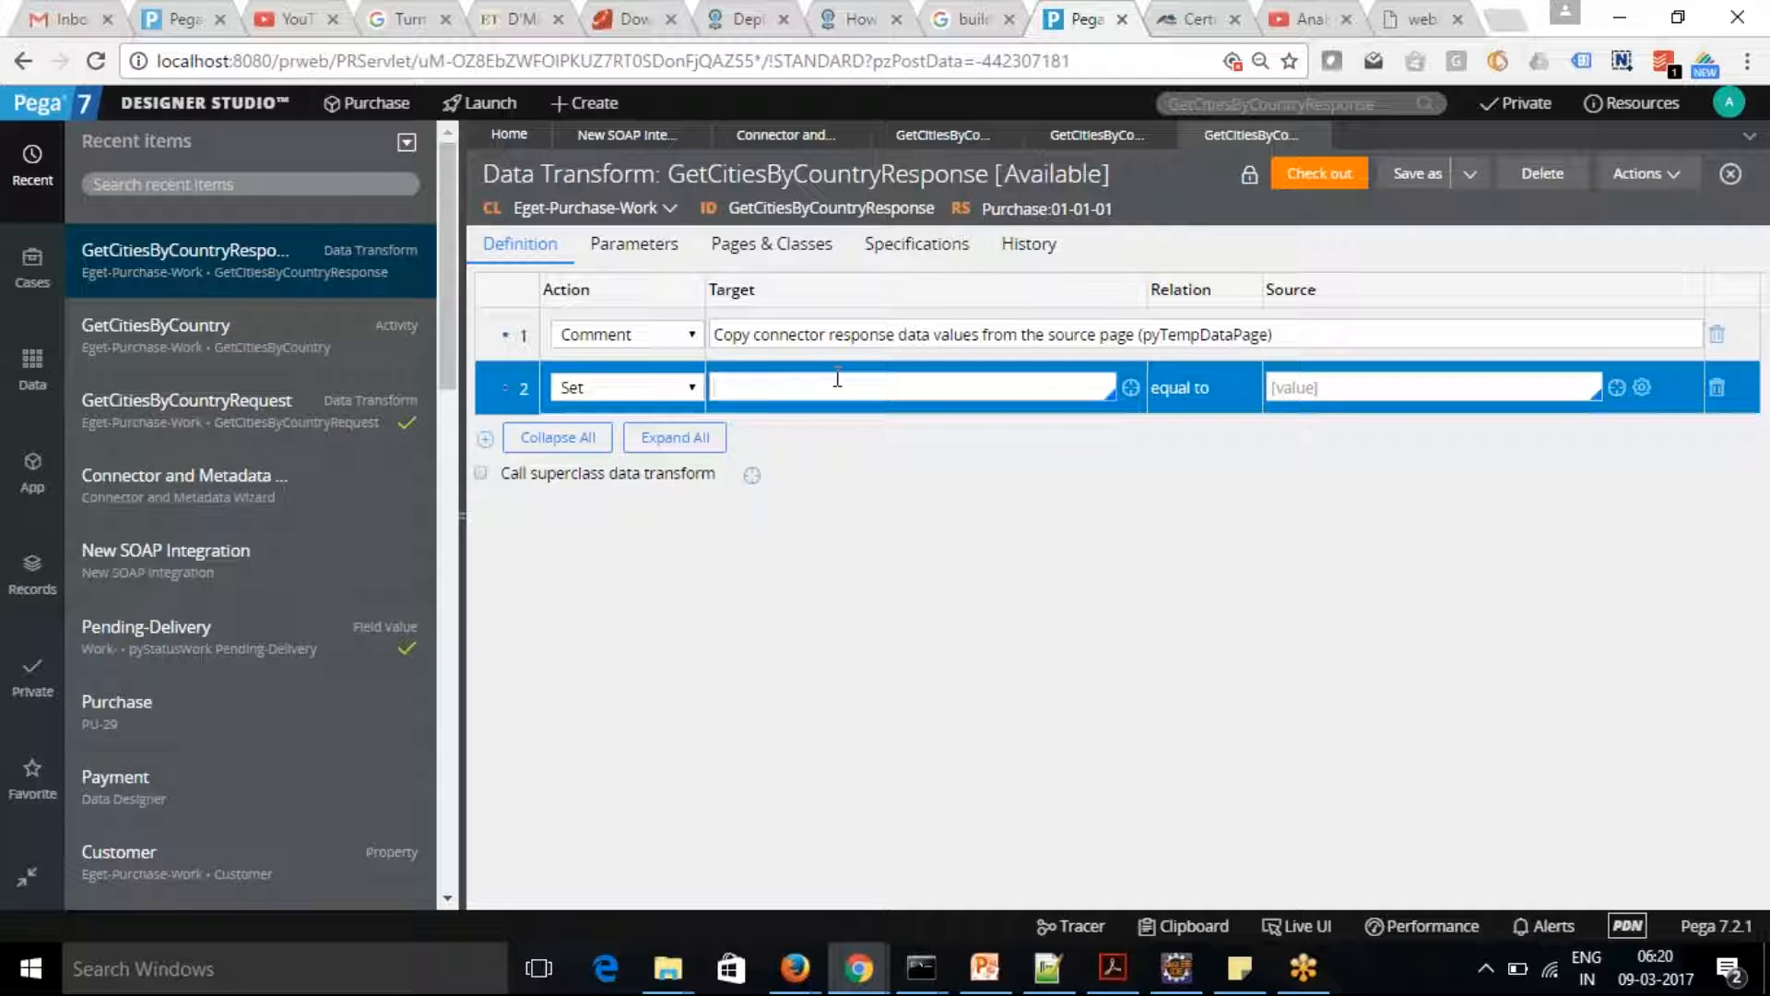
pyautogui.click(692, 387)
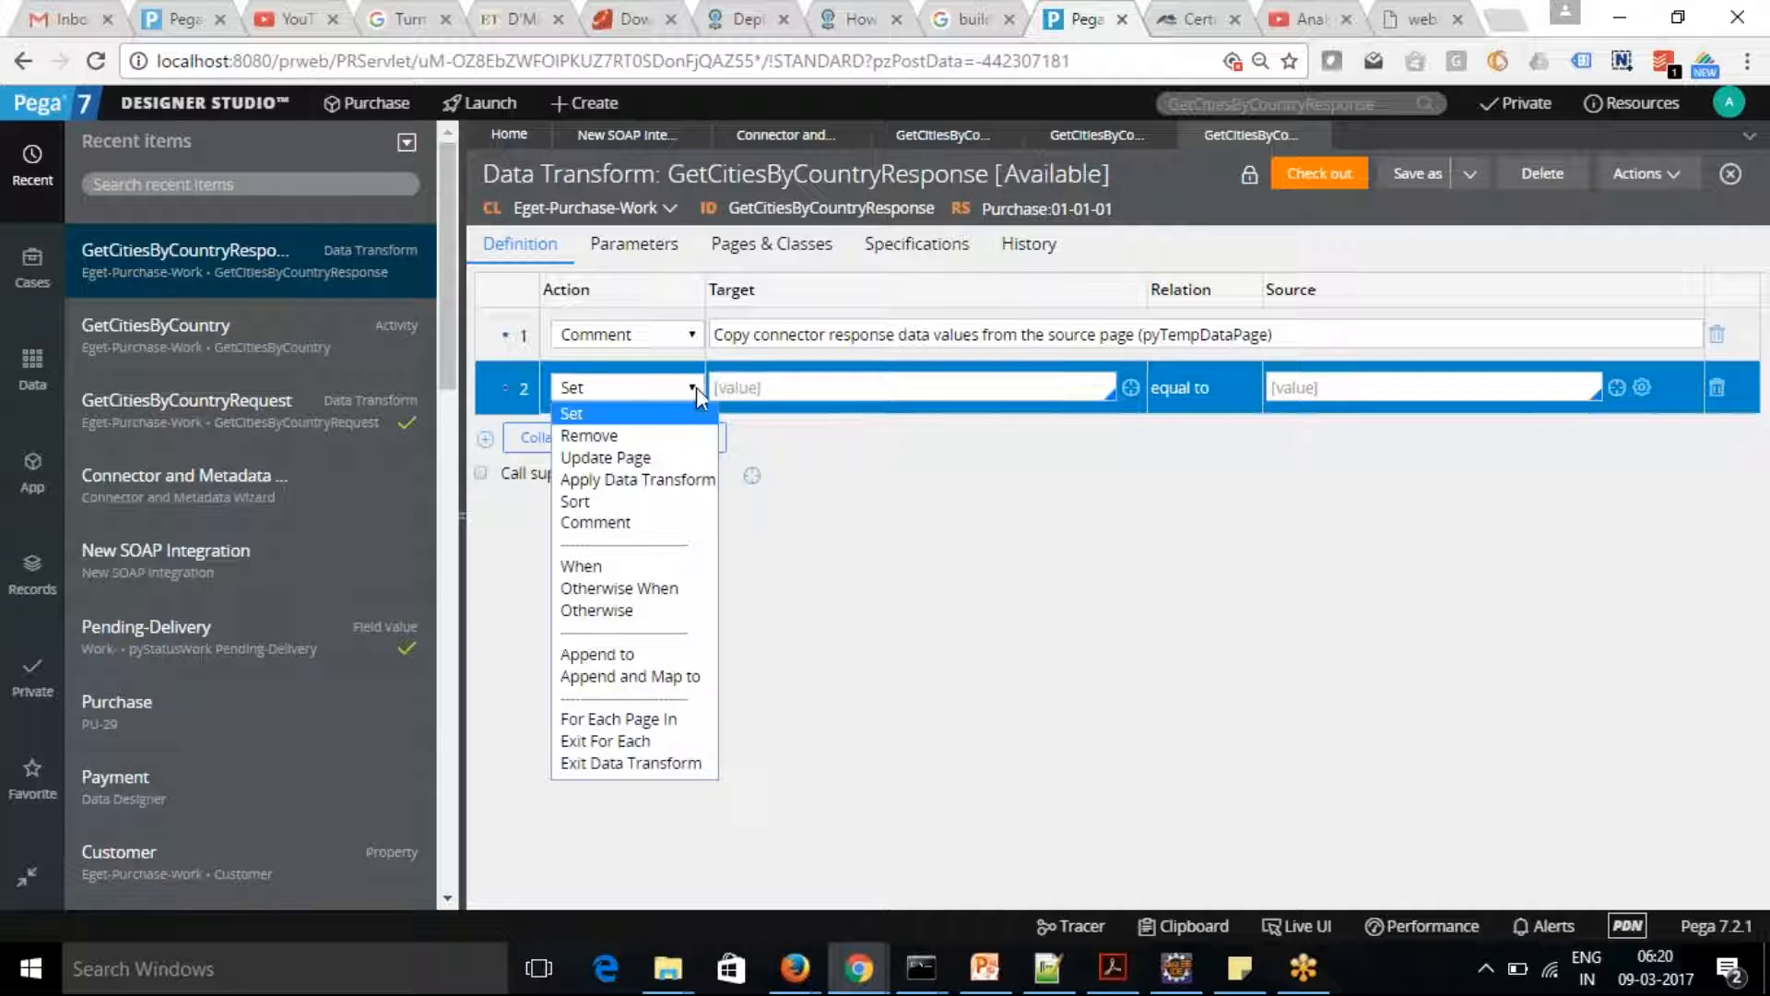
pyautogui.click(634, 456)
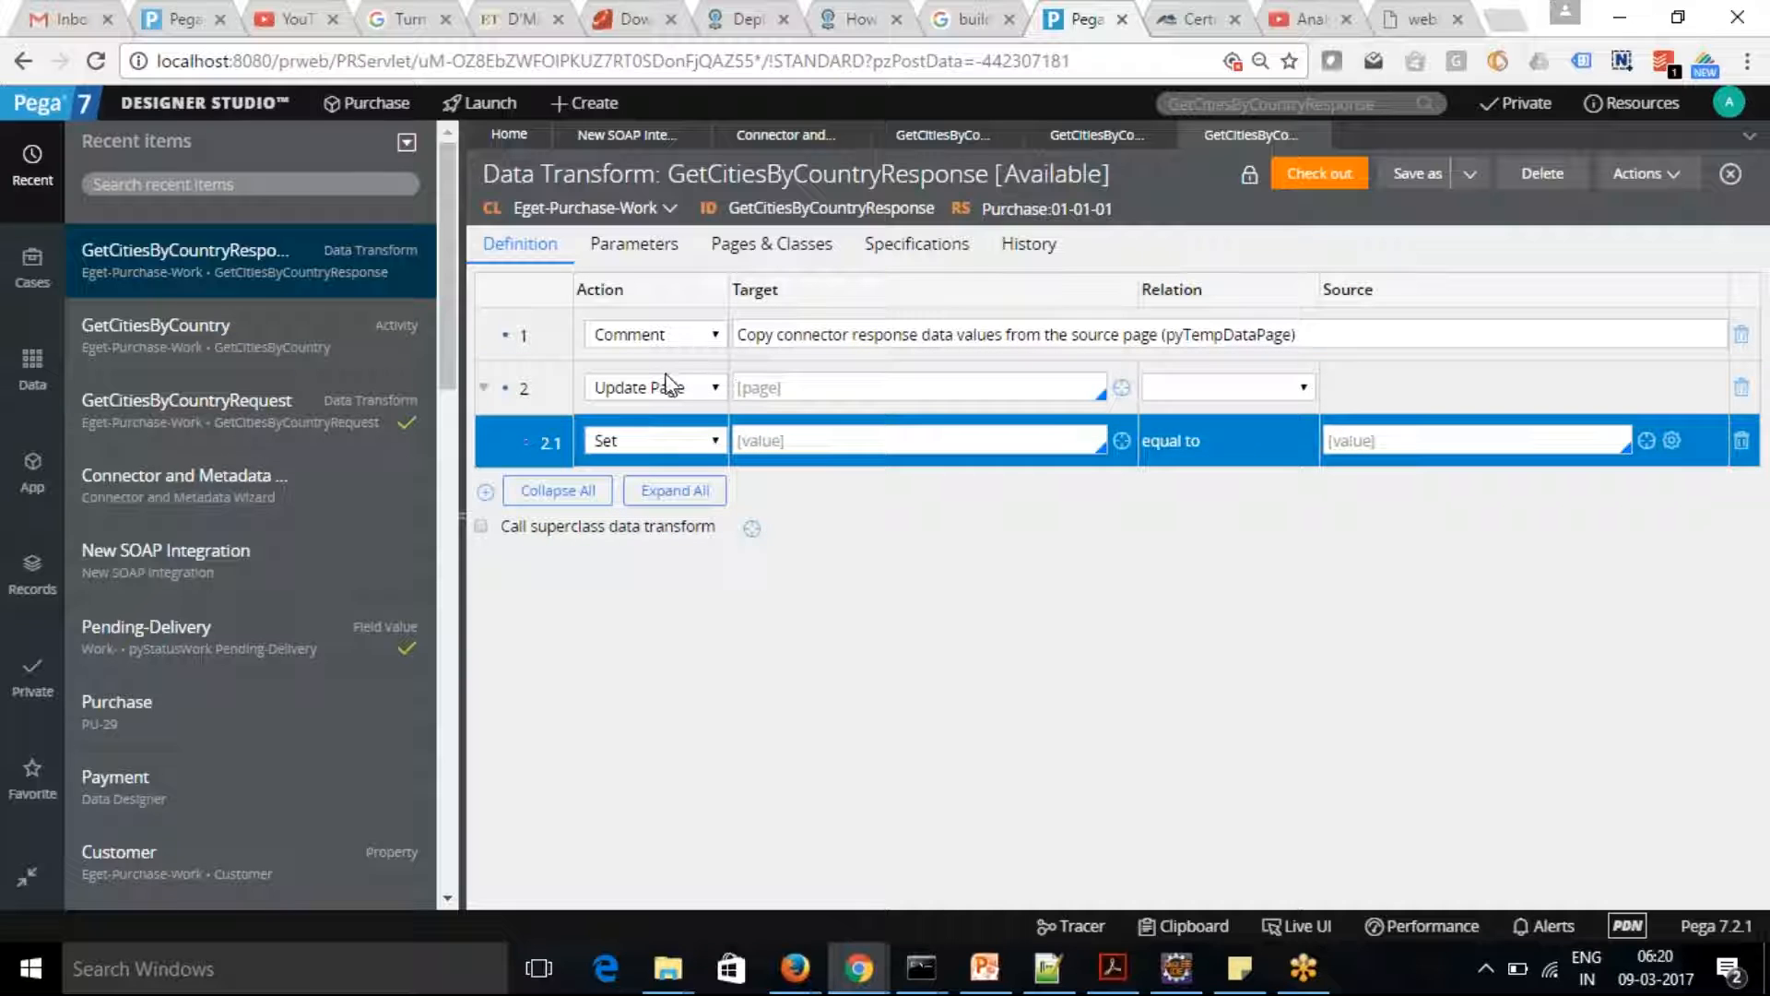
# Copy the page name pyTempDataPage from the response transform's page definitions into its Update Page row's target
pyautogui.click(633, 258)
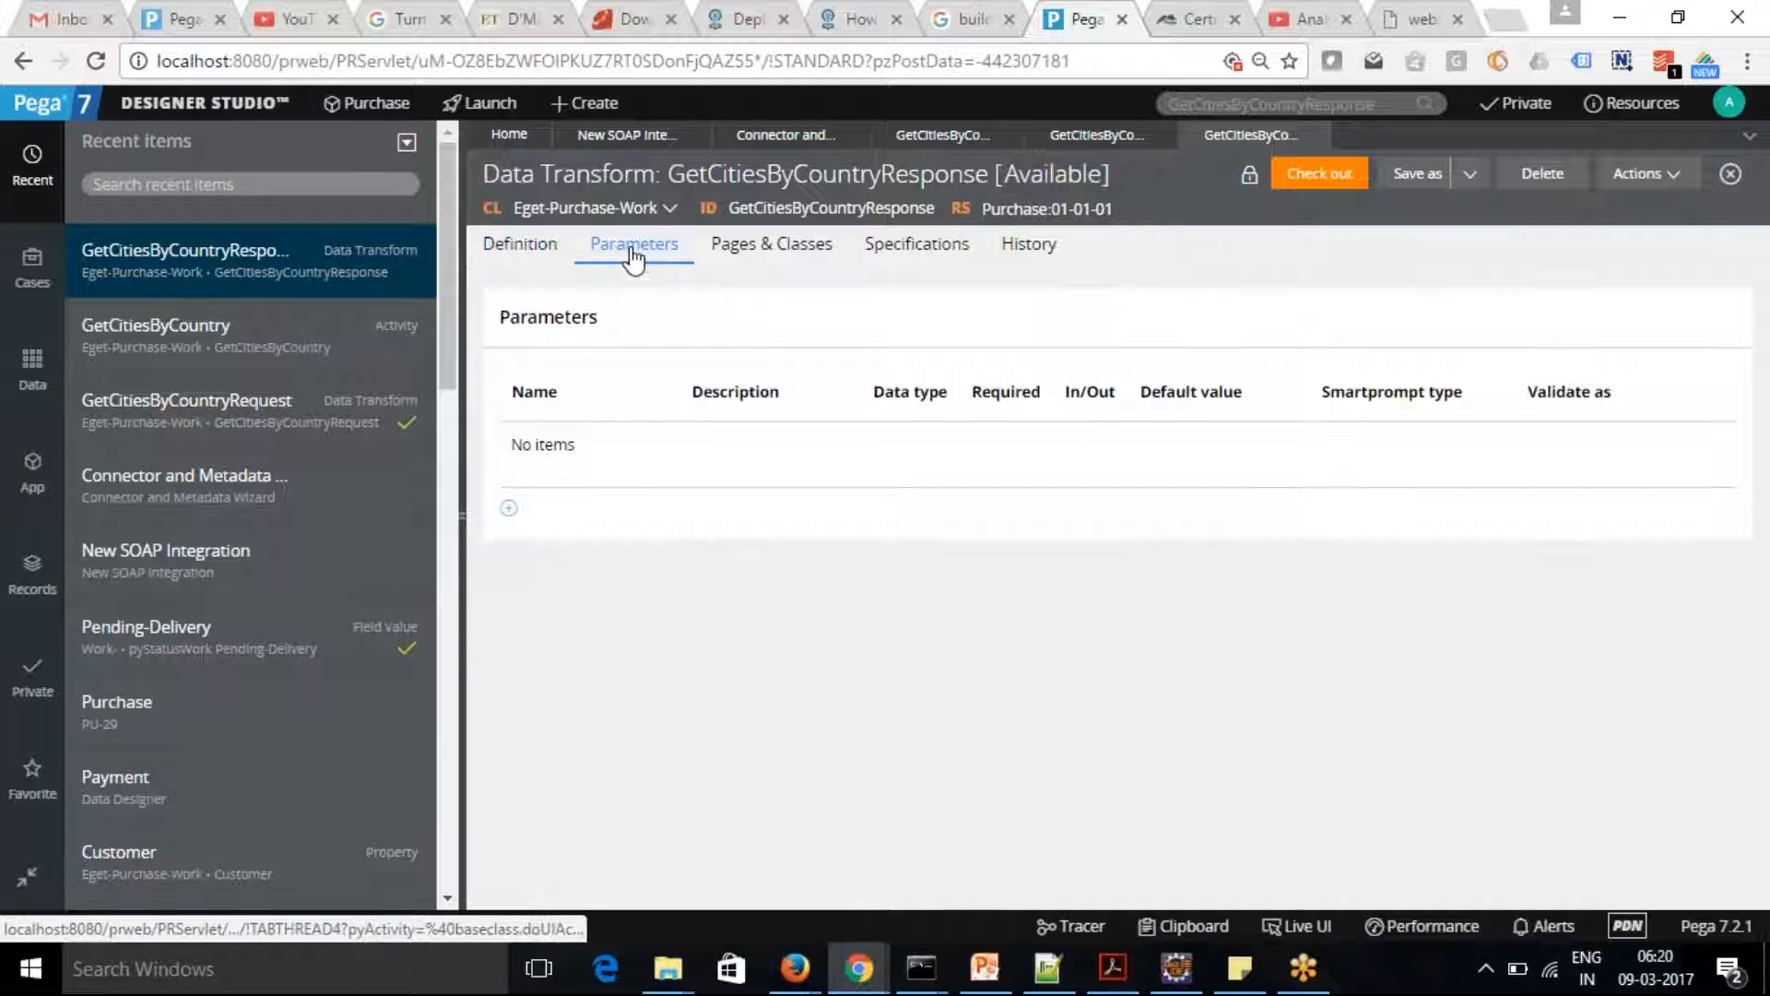
pyautogui.click(738, 247)
pyautogui.doubleClick(658, 341)
pyautogui.hotkey('ctrl', 'c')
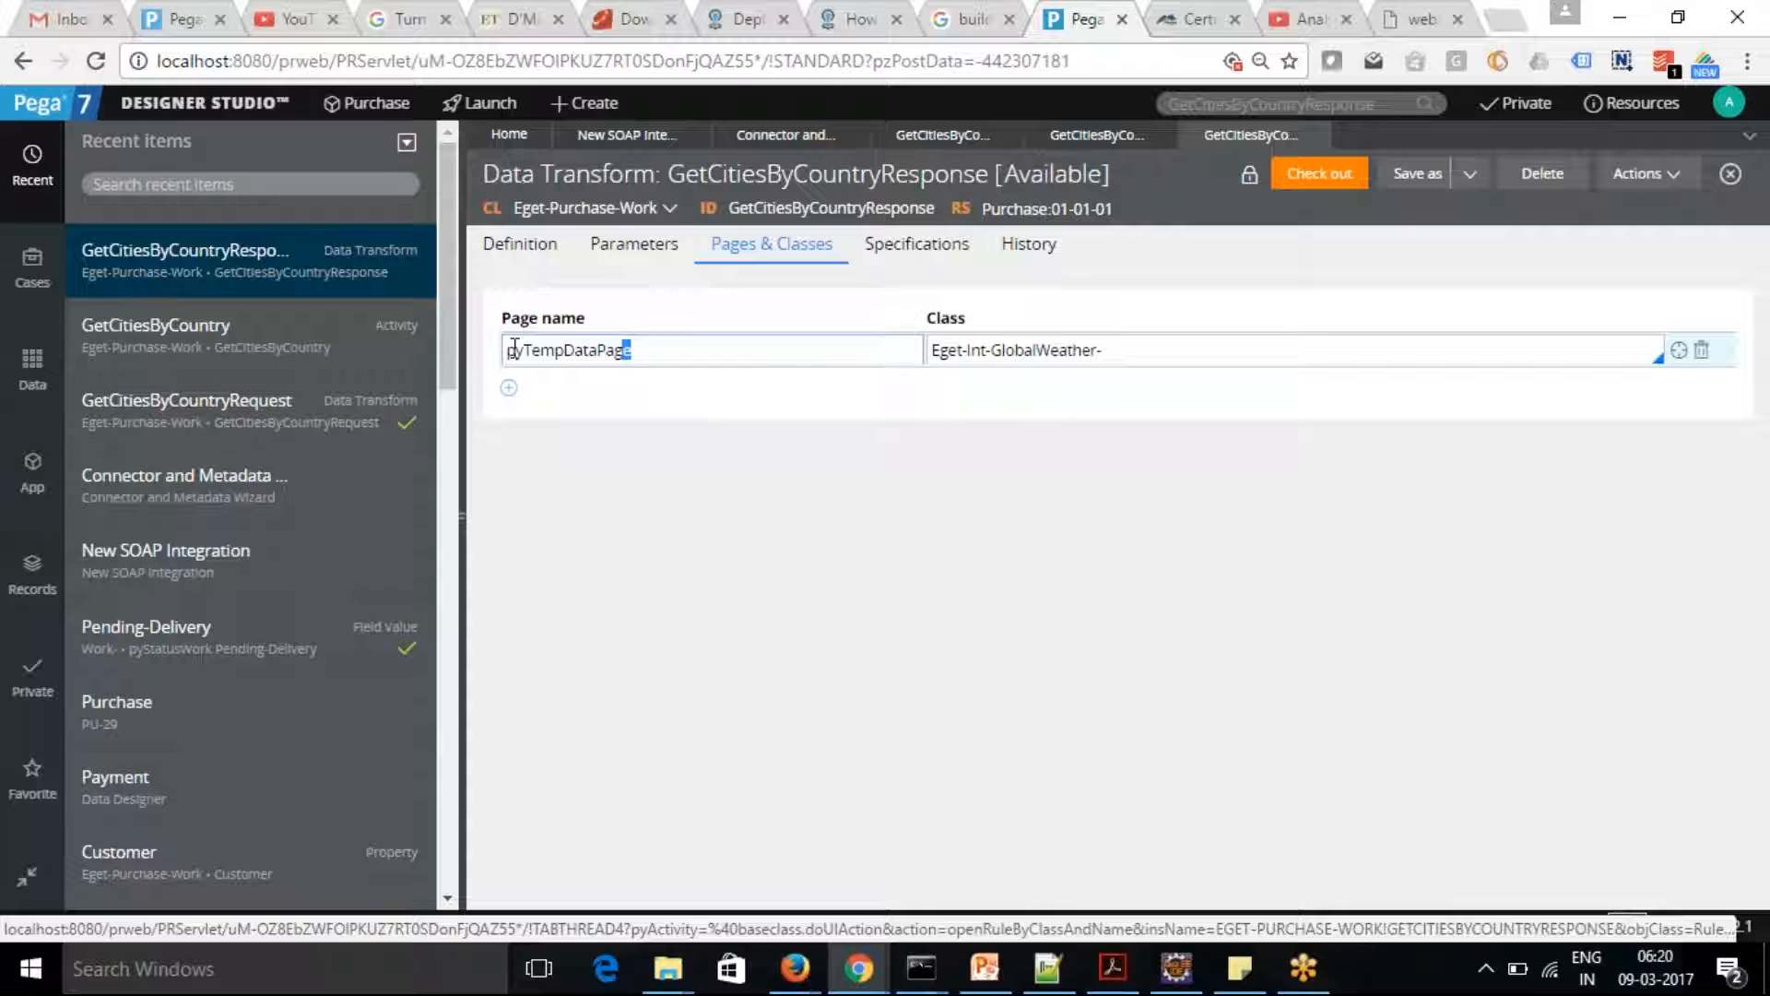
pyautogui.click(498, 261)
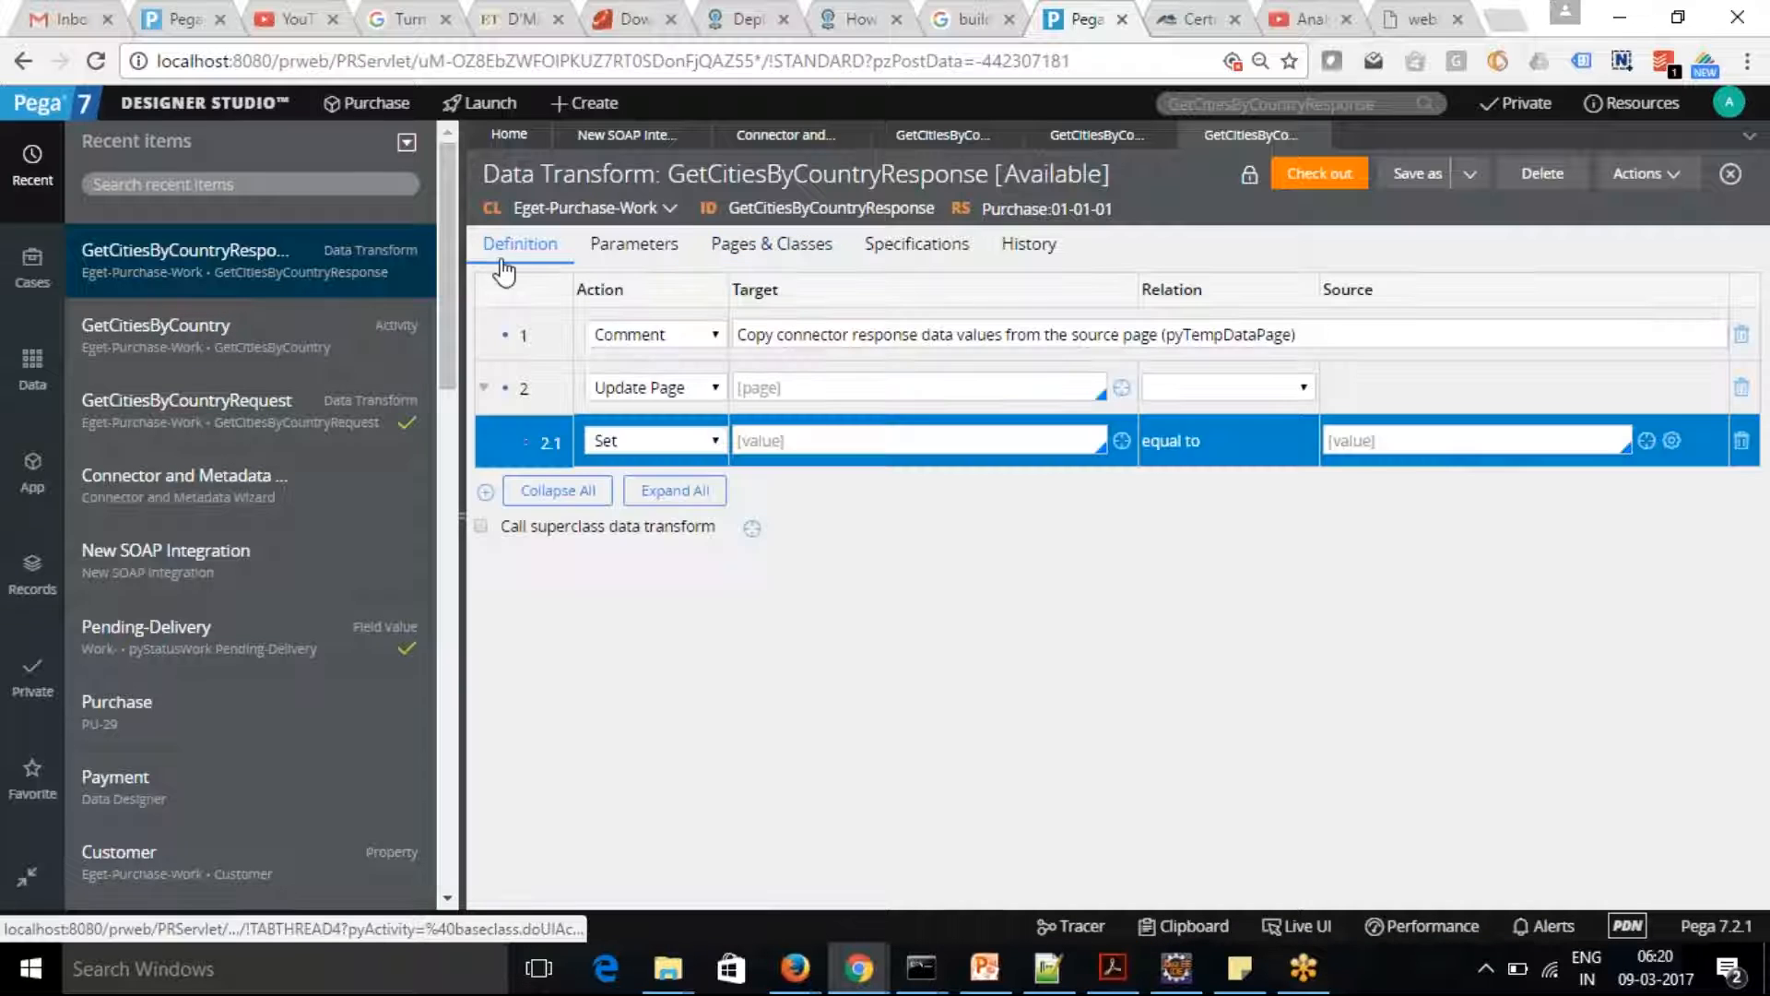
pyautogui.click(841, 385)
pyautogui.hotkey('ctrl', 'v')
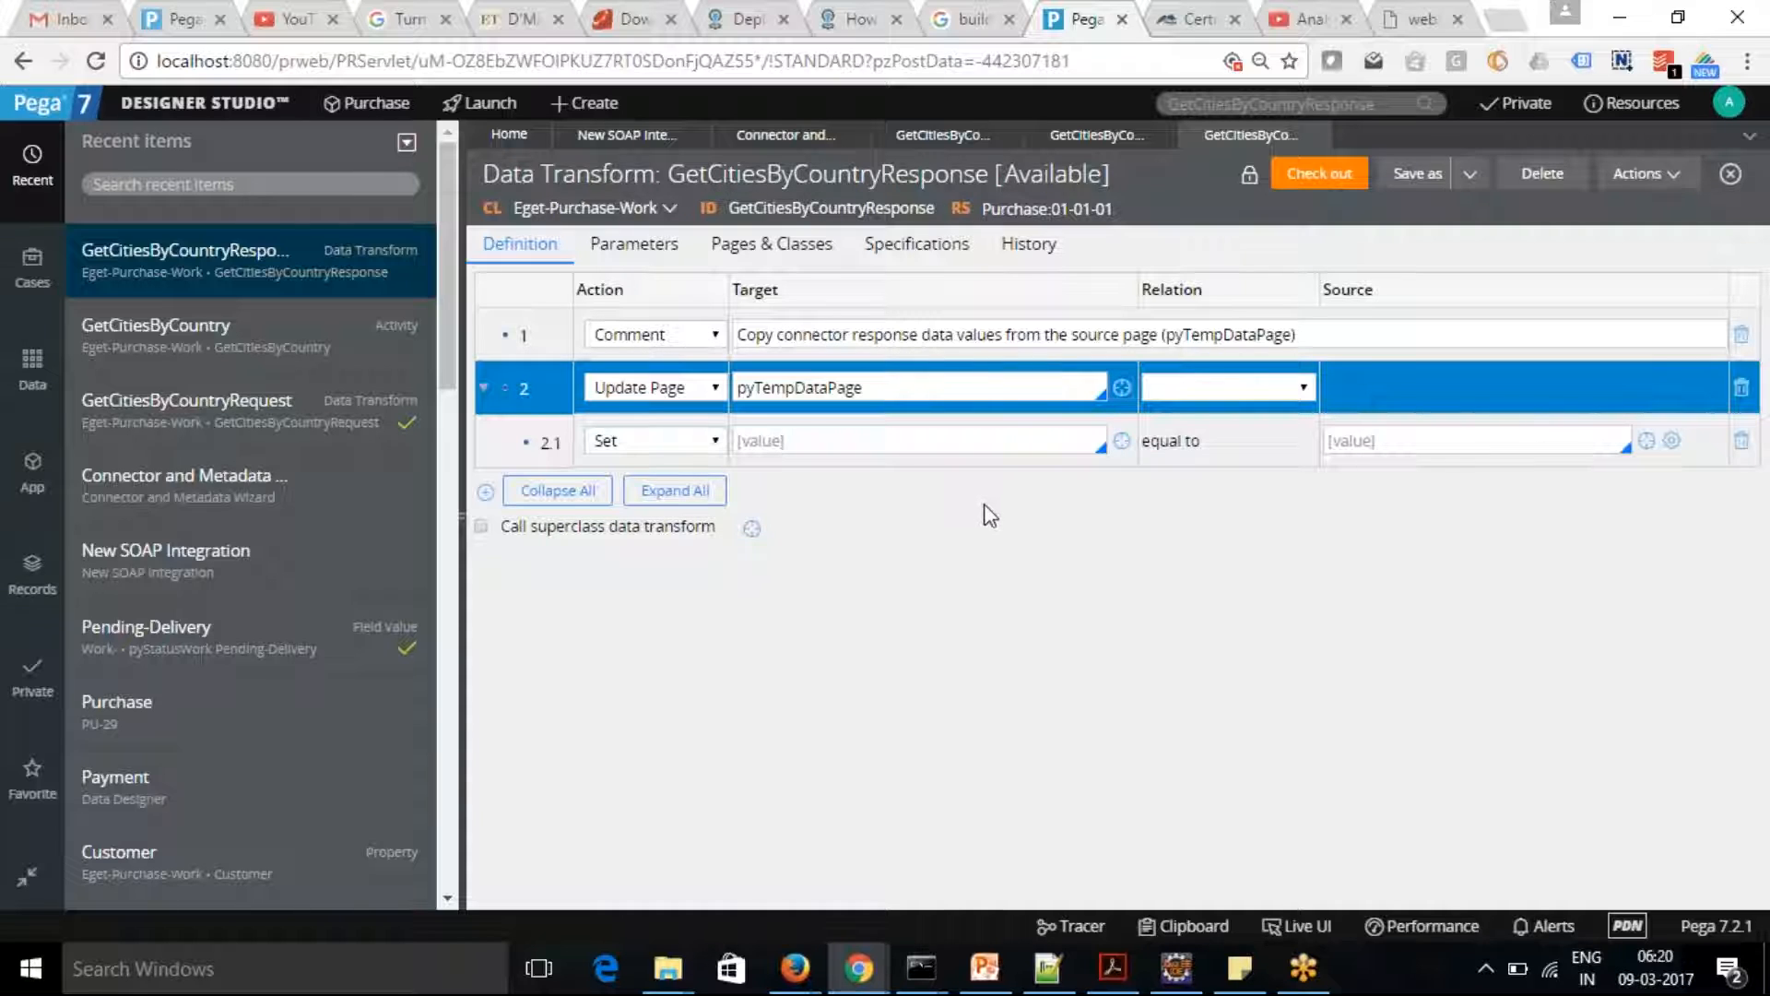
# Return to the steps of the GetCitiesByCountry activity and open its run window
pyautogui.click(1078, 137)
pyautogui.click(922, 140)
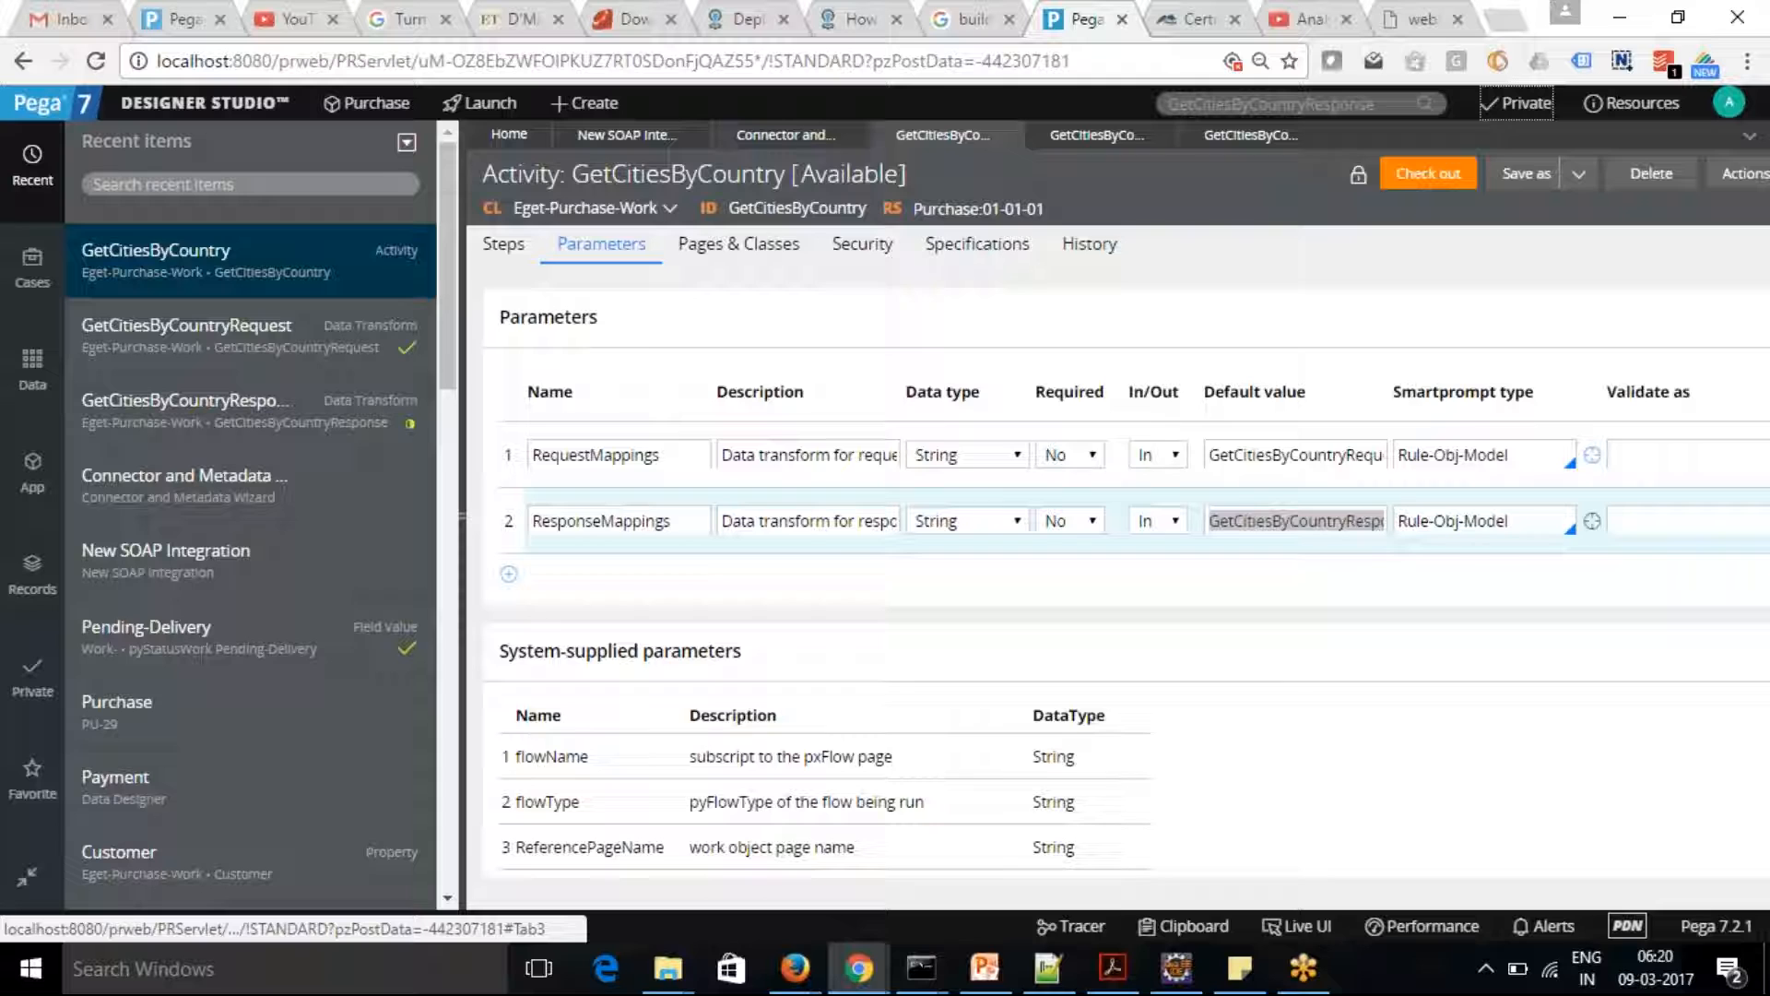
pyautogui.click(788, 136)
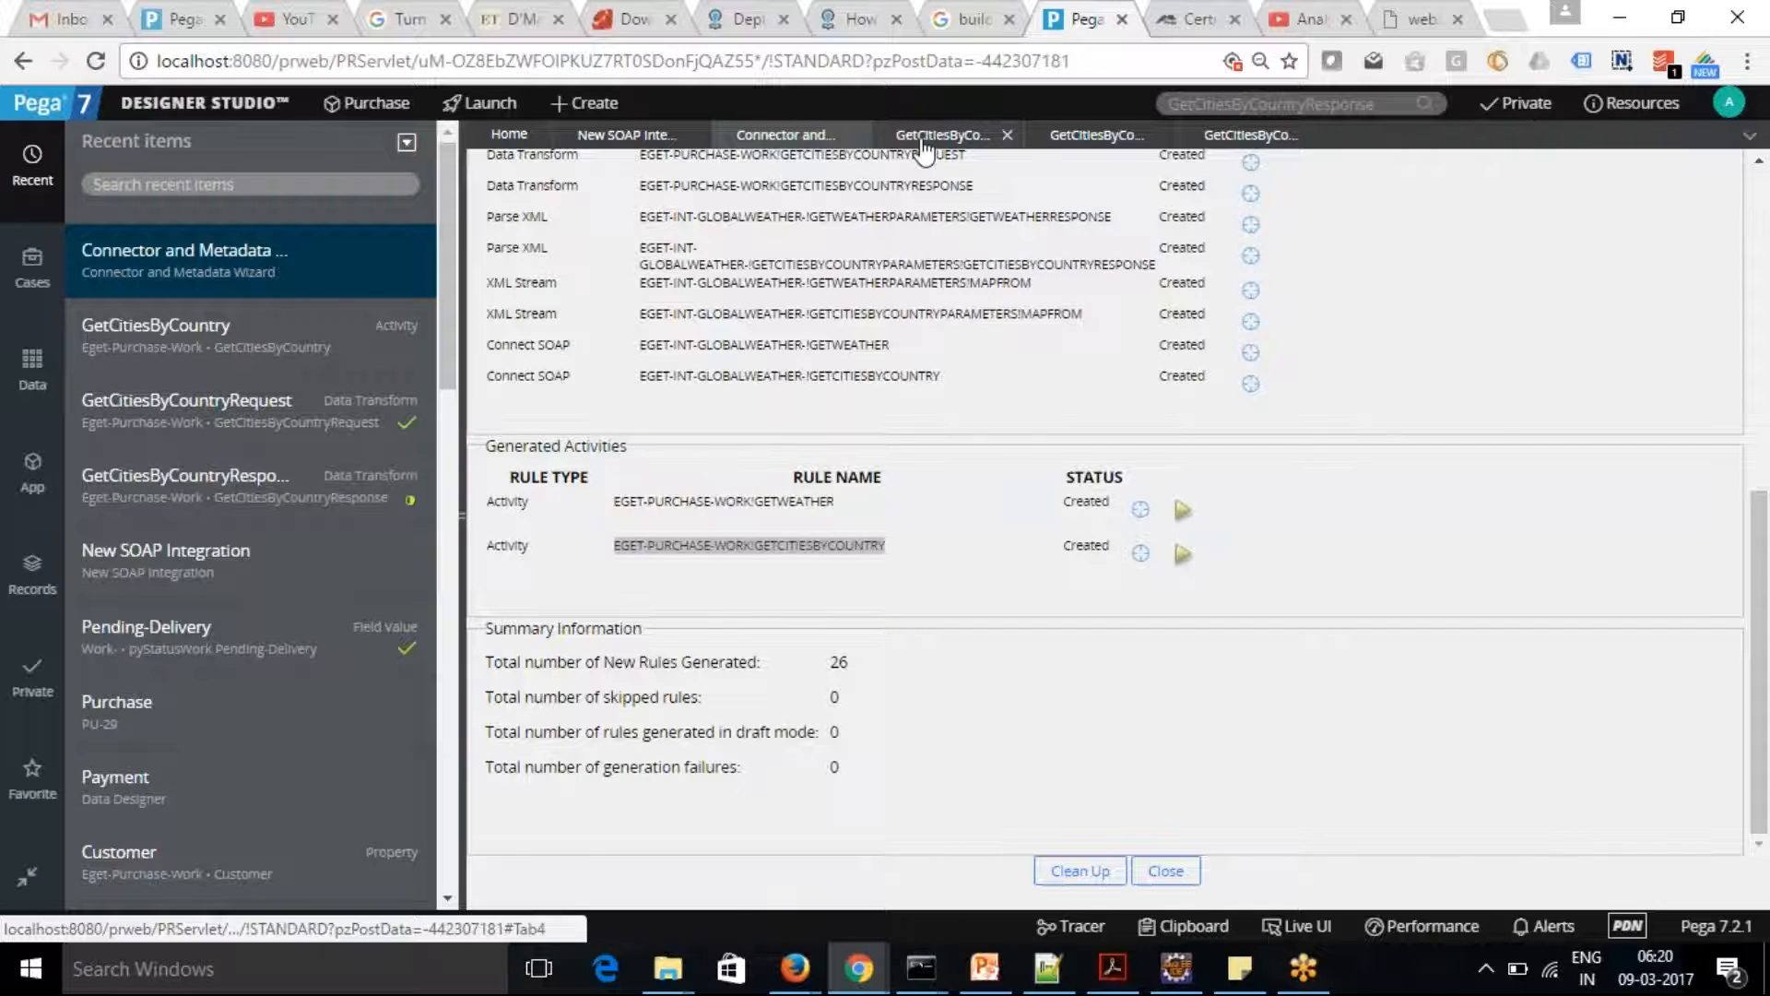
pyautogui.click(921, 143)
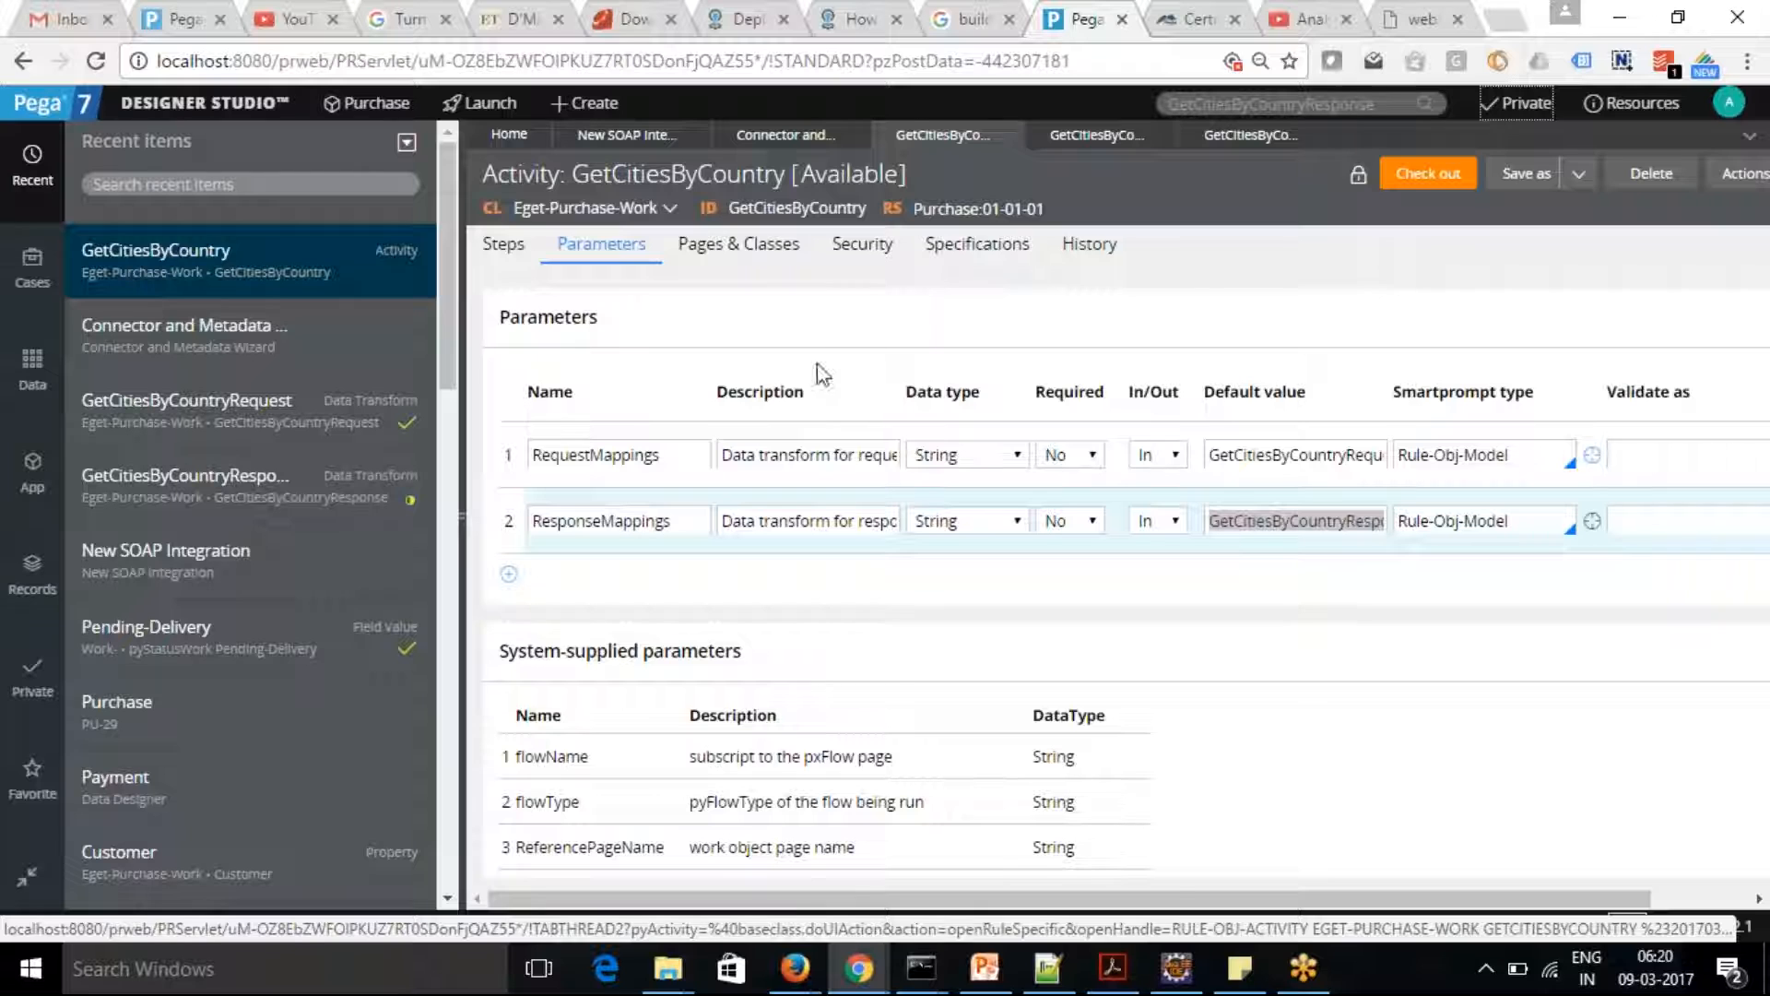
pyautogui.click(504, 243)
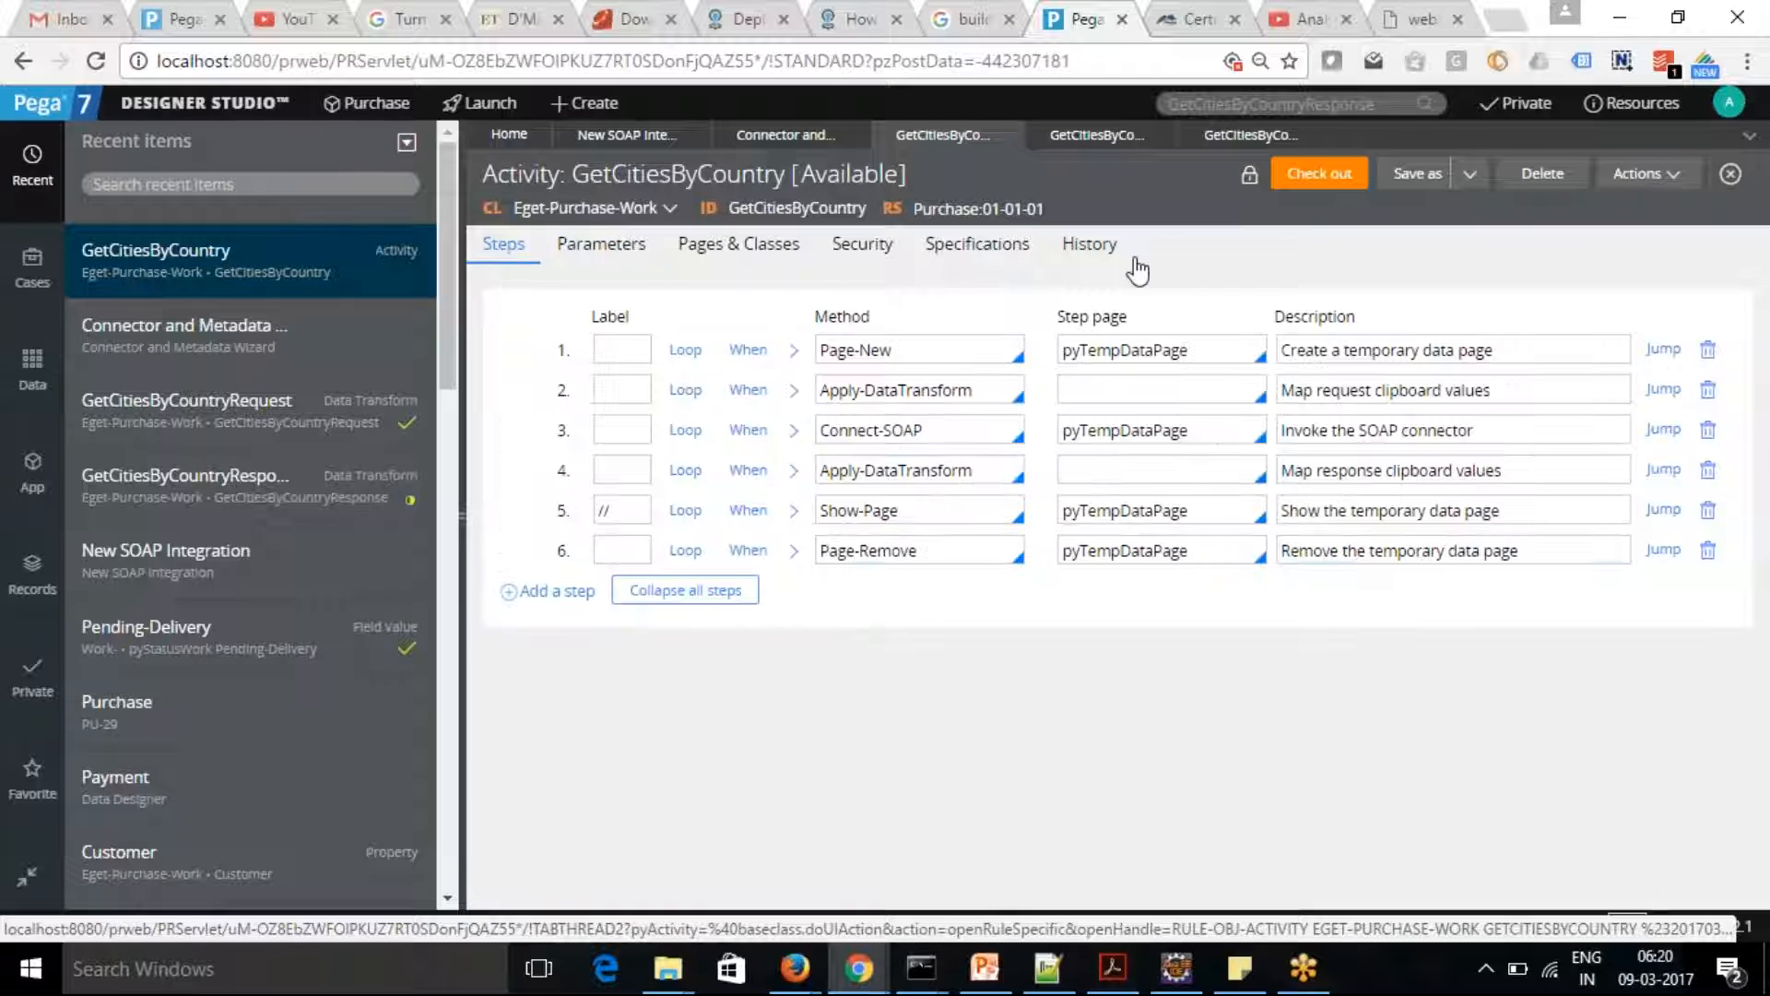
pyautogui.click(1670, 176)
pyautogui.click(1618, 210)
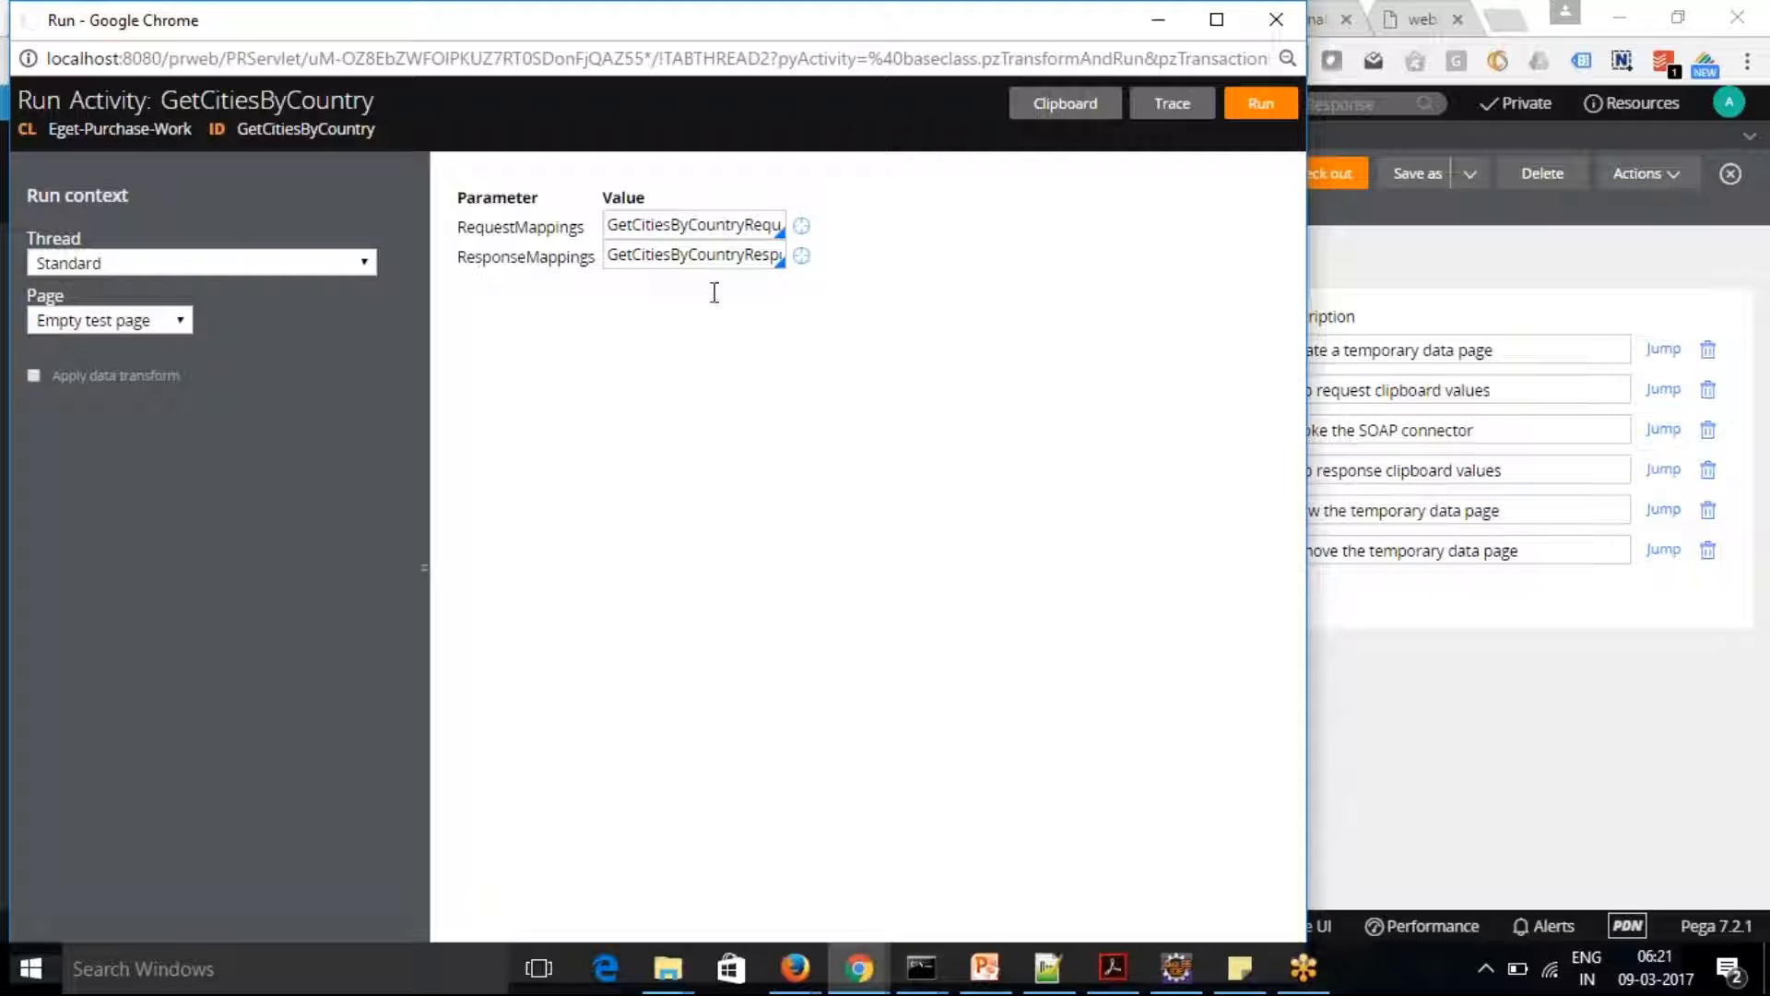
# Start tracing the GetCitiesByCountry activity, run it, and bring up the Tracer window at full size
pyautogui.click(1169, 104)
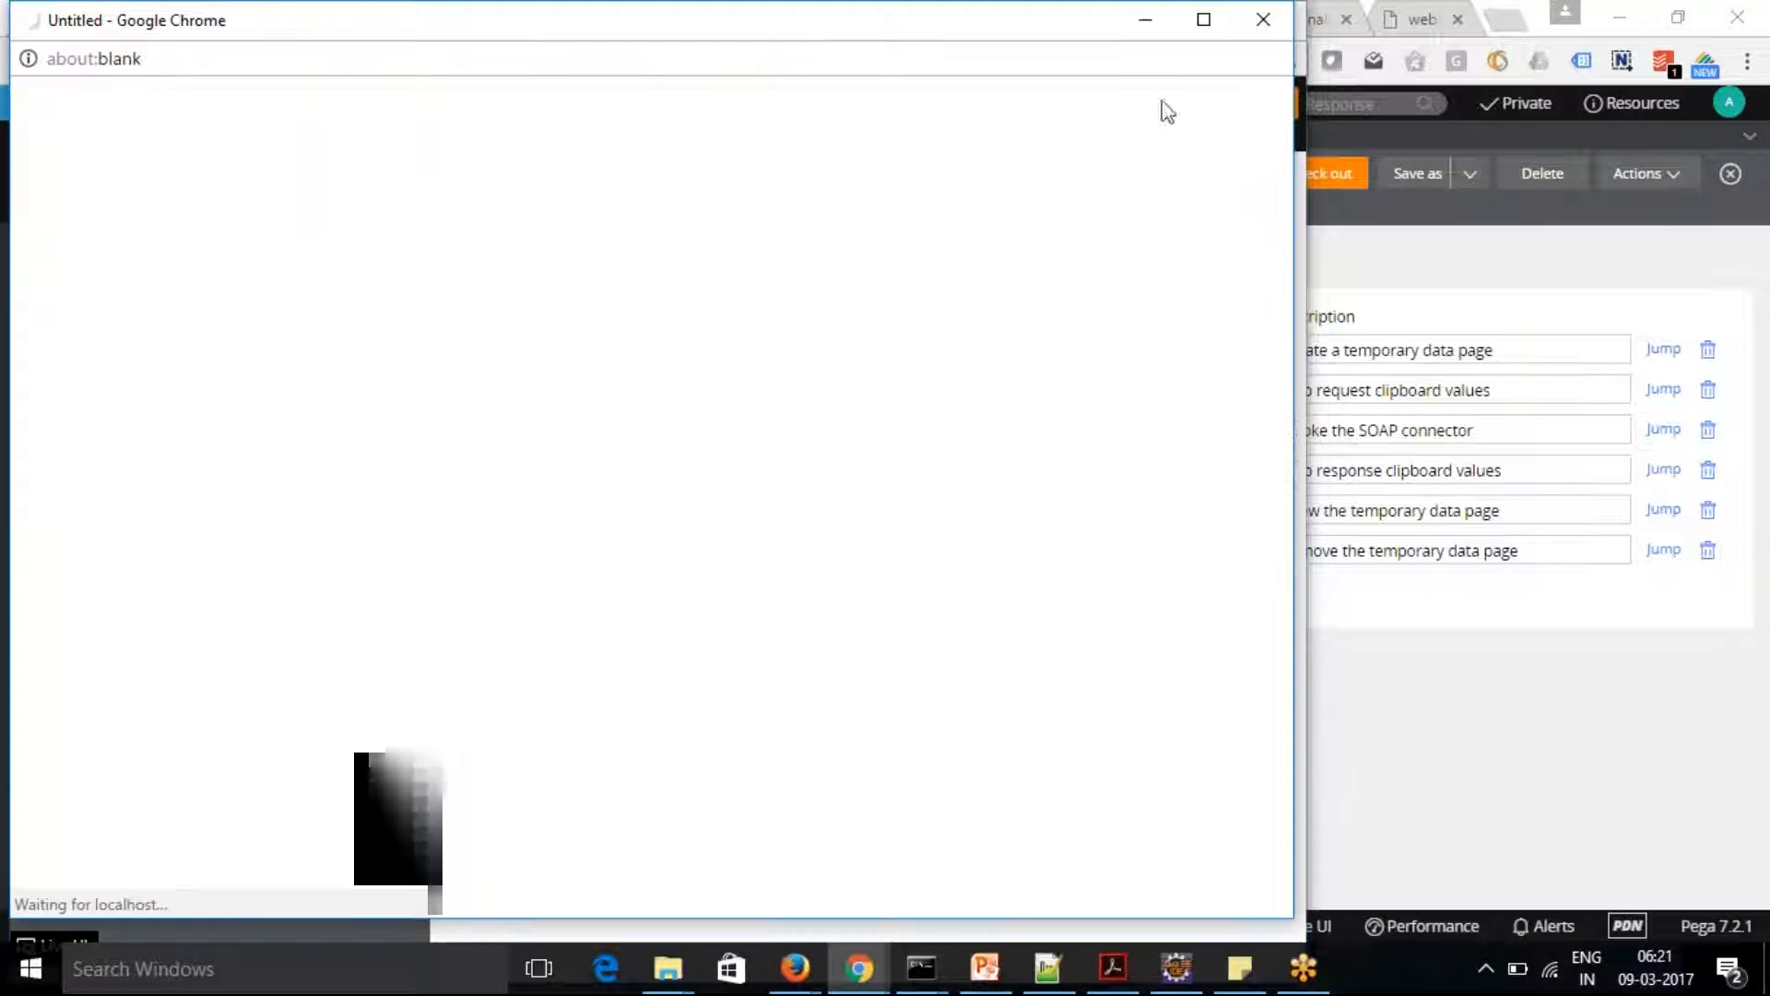
pyautogui.moveTo(824, 38); pyautogui.dragTo(1110, 379)
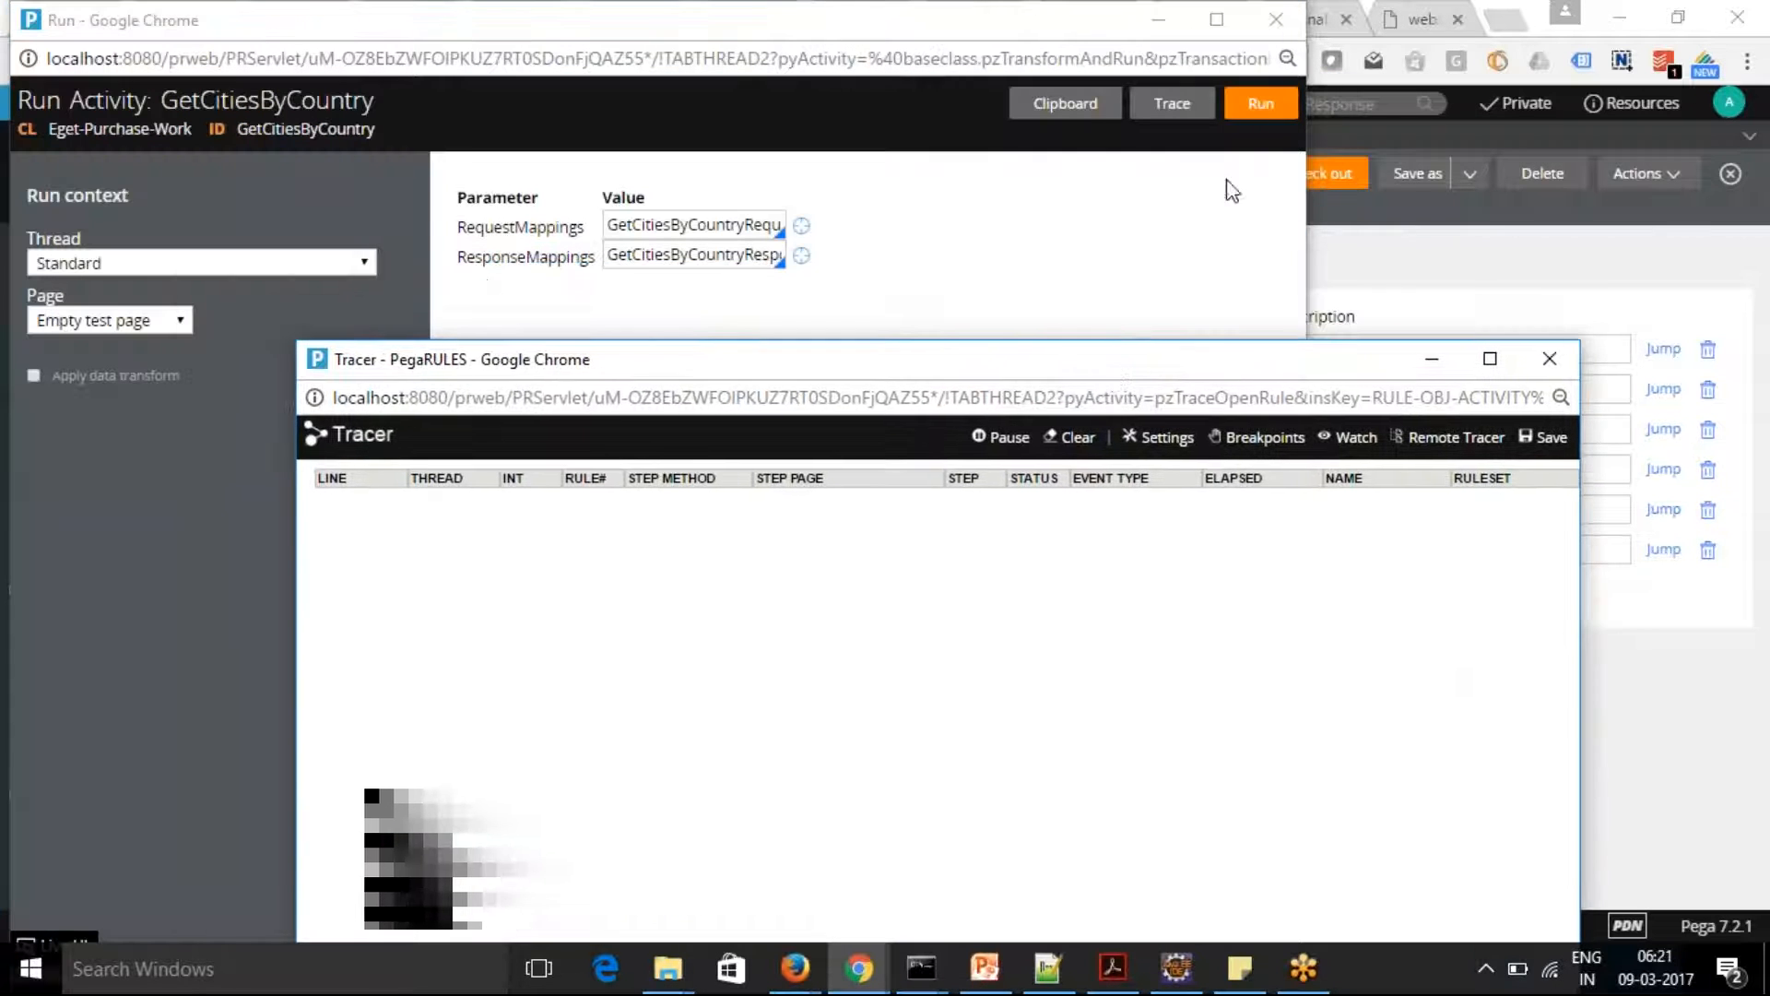
pyautogui.click(1261, 109)
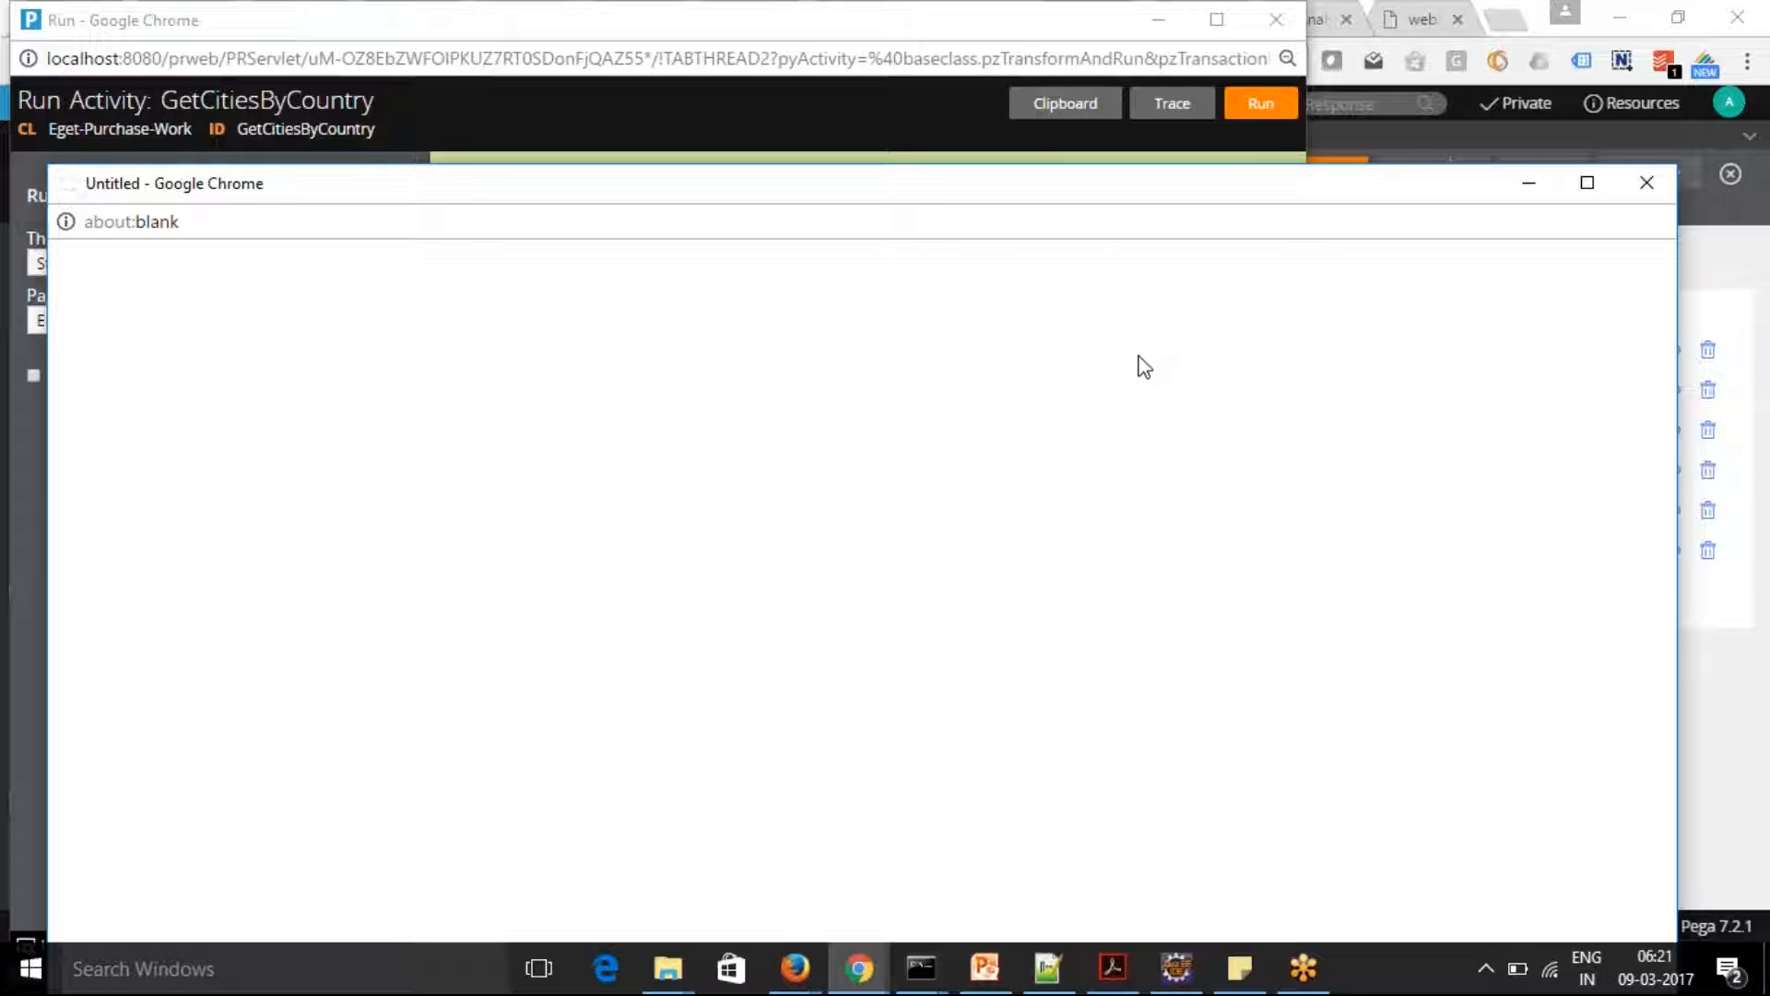
pyautogui.click(859, 966)
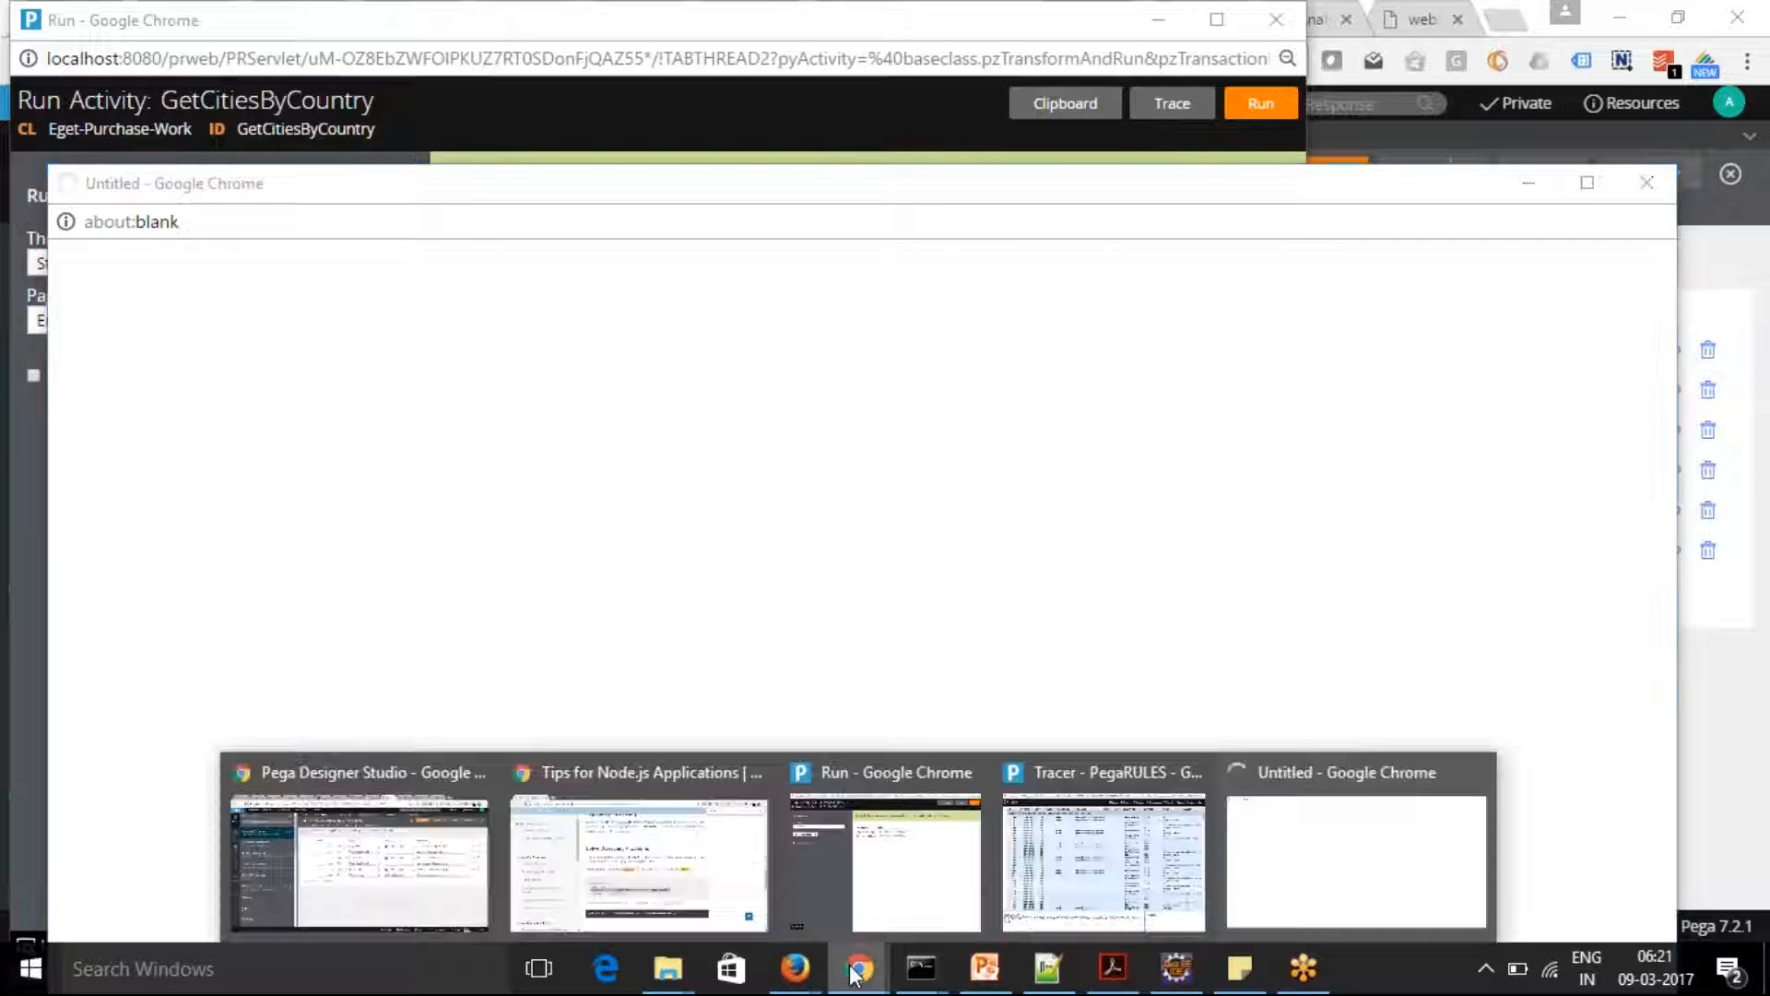
pyautogui.click(1104, 861)
pyautogui.click(1488, 359)
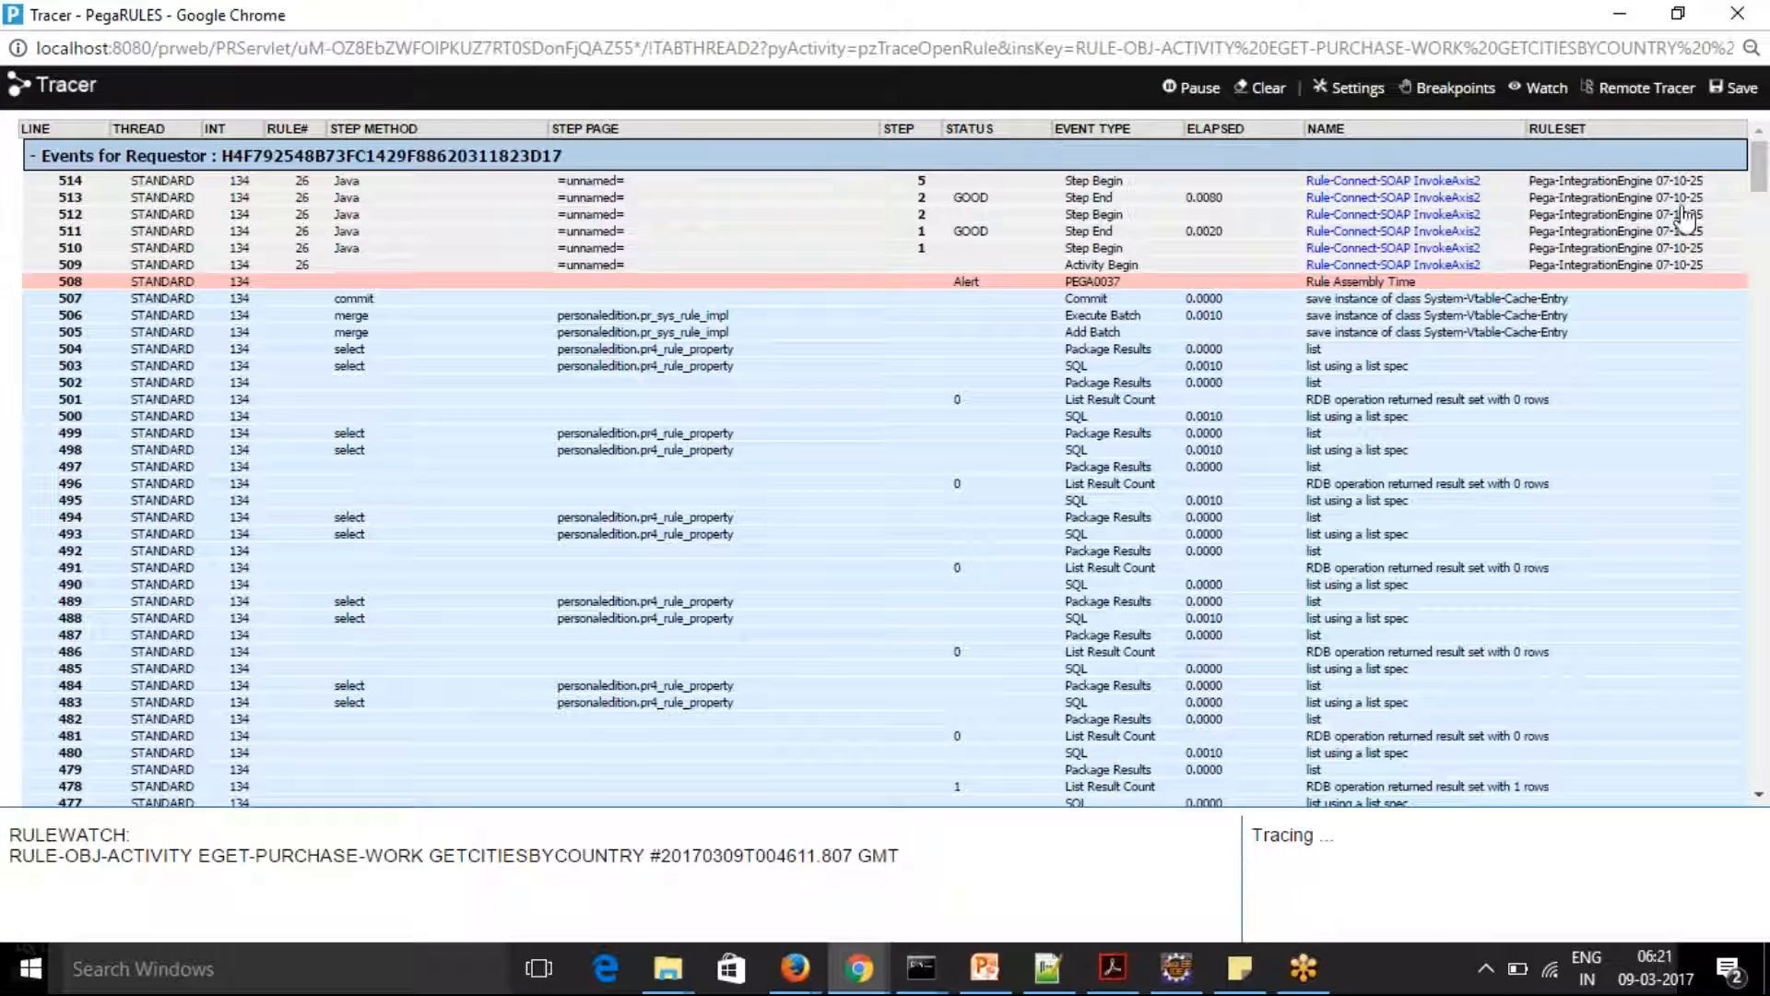
# Examine the pyTempDataPage properties at the Page-Remove step in the trace, reading the full GetCitiesByCountryResult value
pyautogui.moveTo(1760, 162)
pyautogui.mouseDown()
pyautogui.moveTo(1768, 809)
pyautogui.moveTo(1767, 152)
pyautogui.mouseUp()
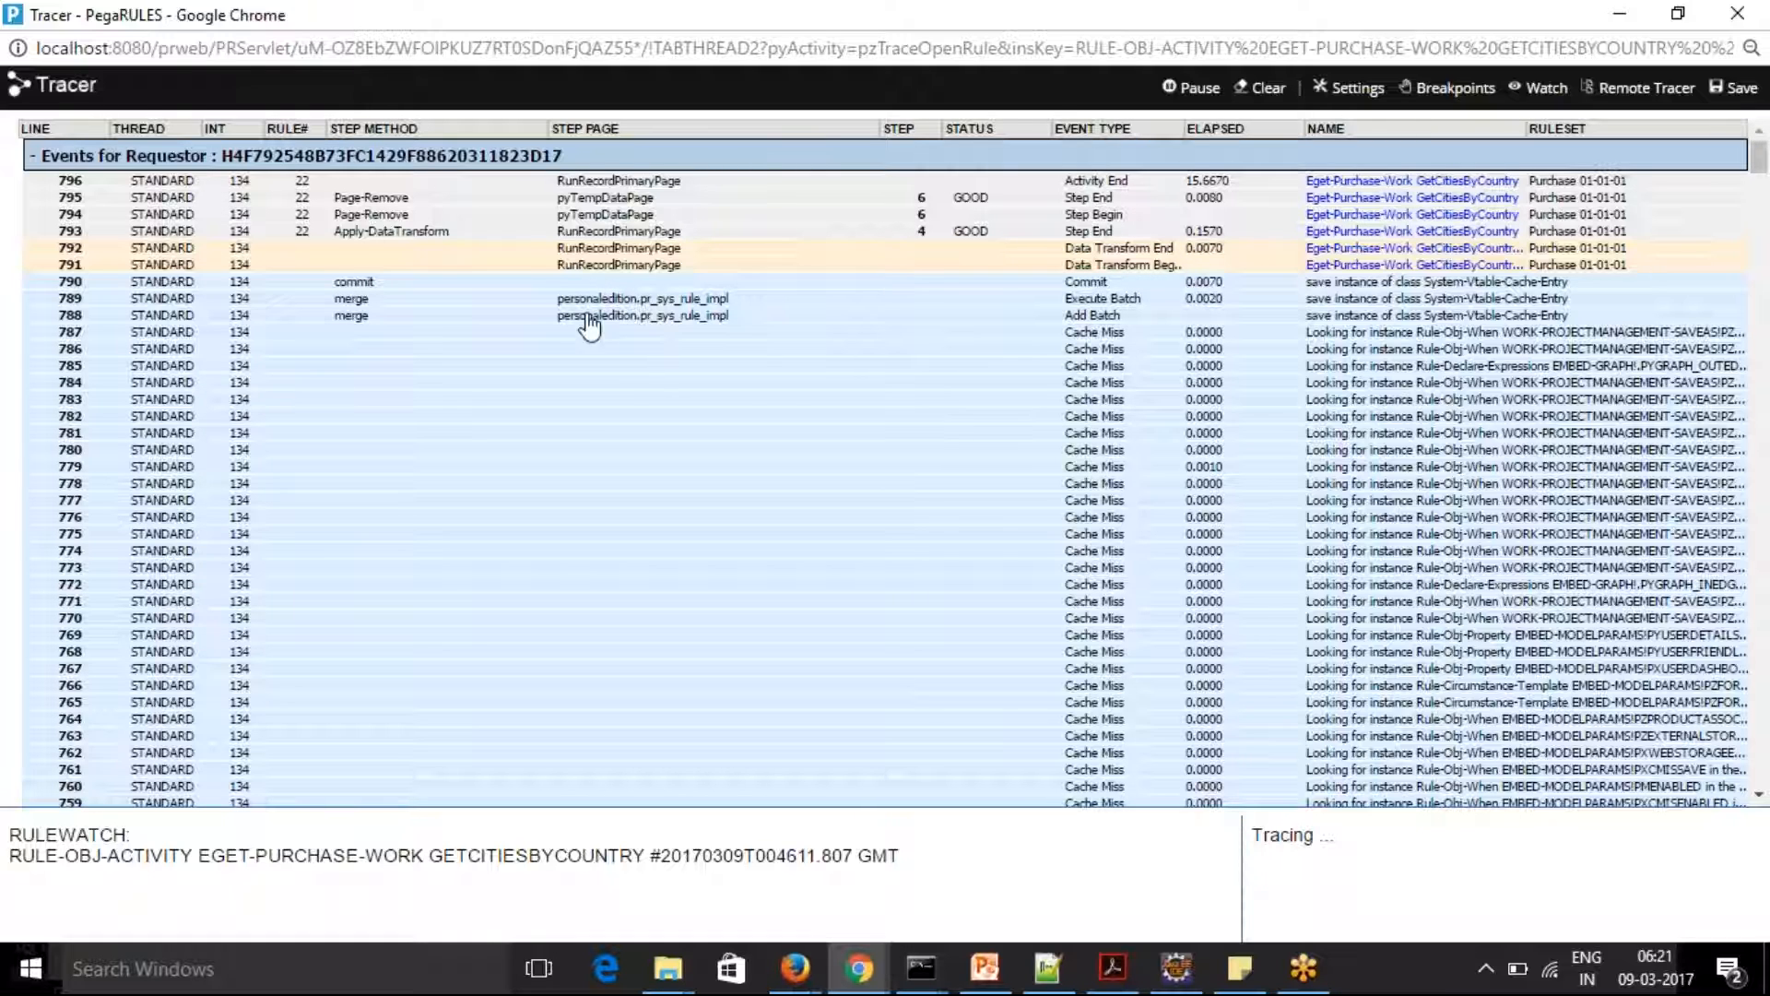
pyautogui.click(606, 215)
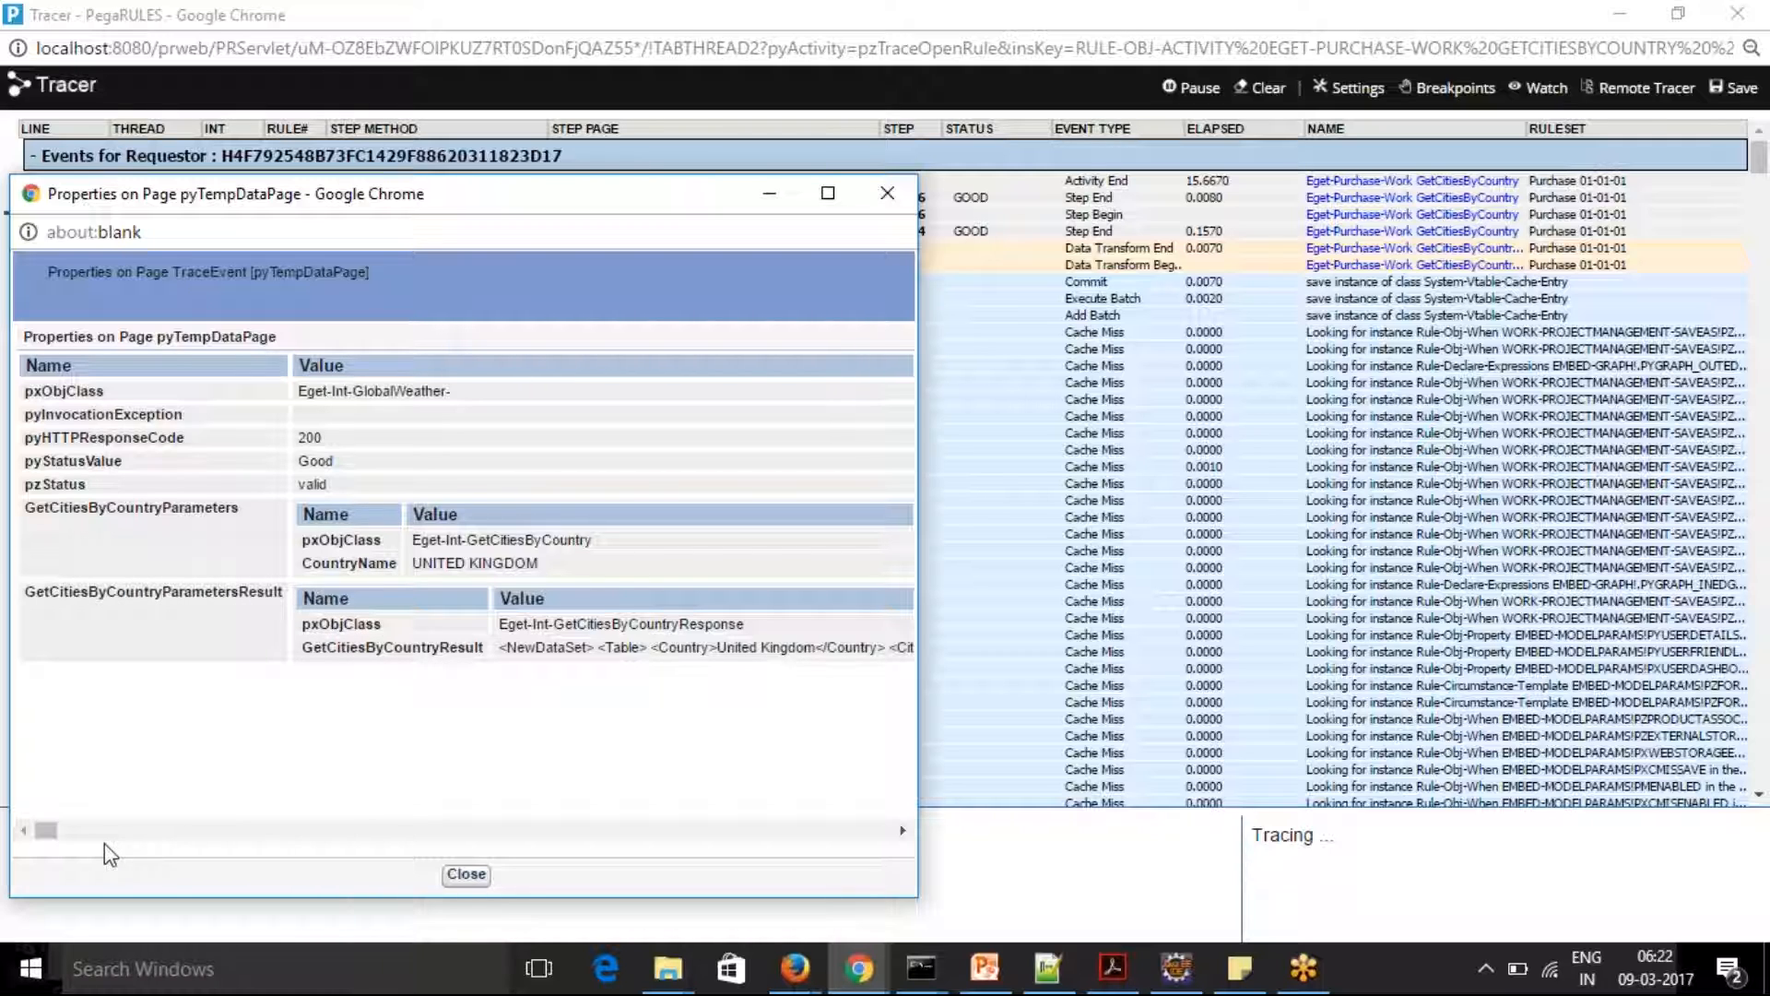
pyautogui.moveTo(42, 828); pyautogui.dragTo(51, 830)
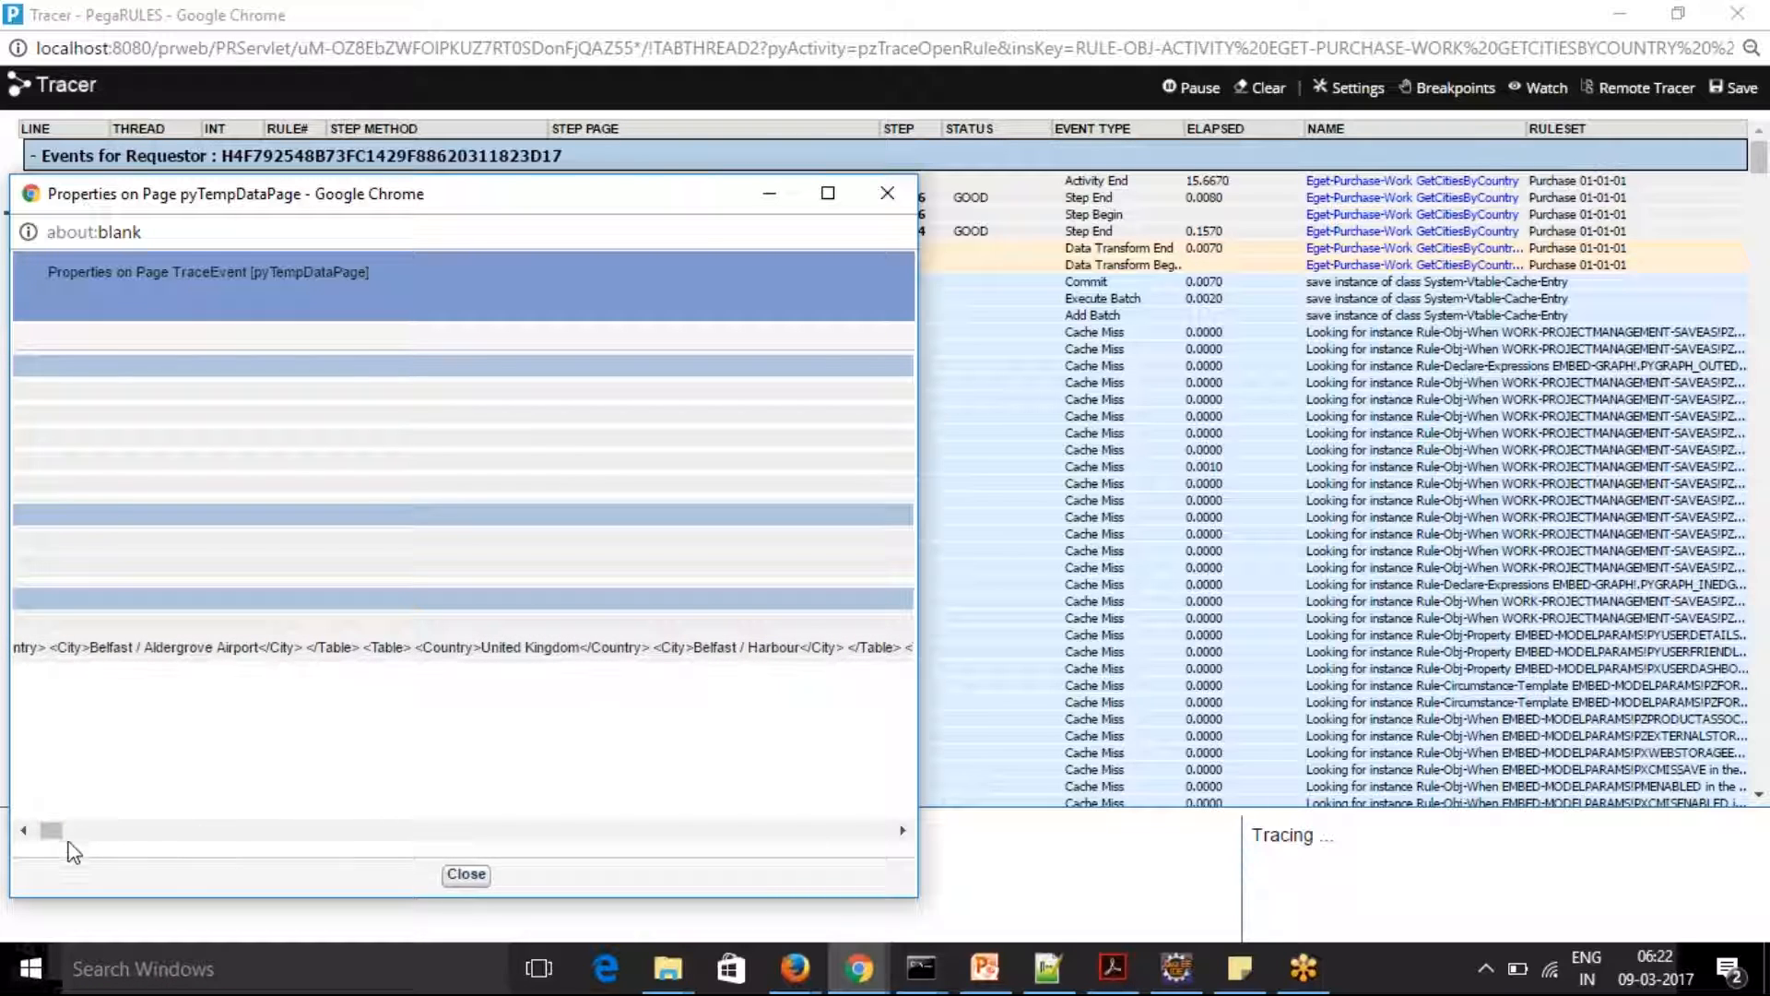
pyautogui.moveTo(59, 829); pyautogui.dragTo(70, 841)
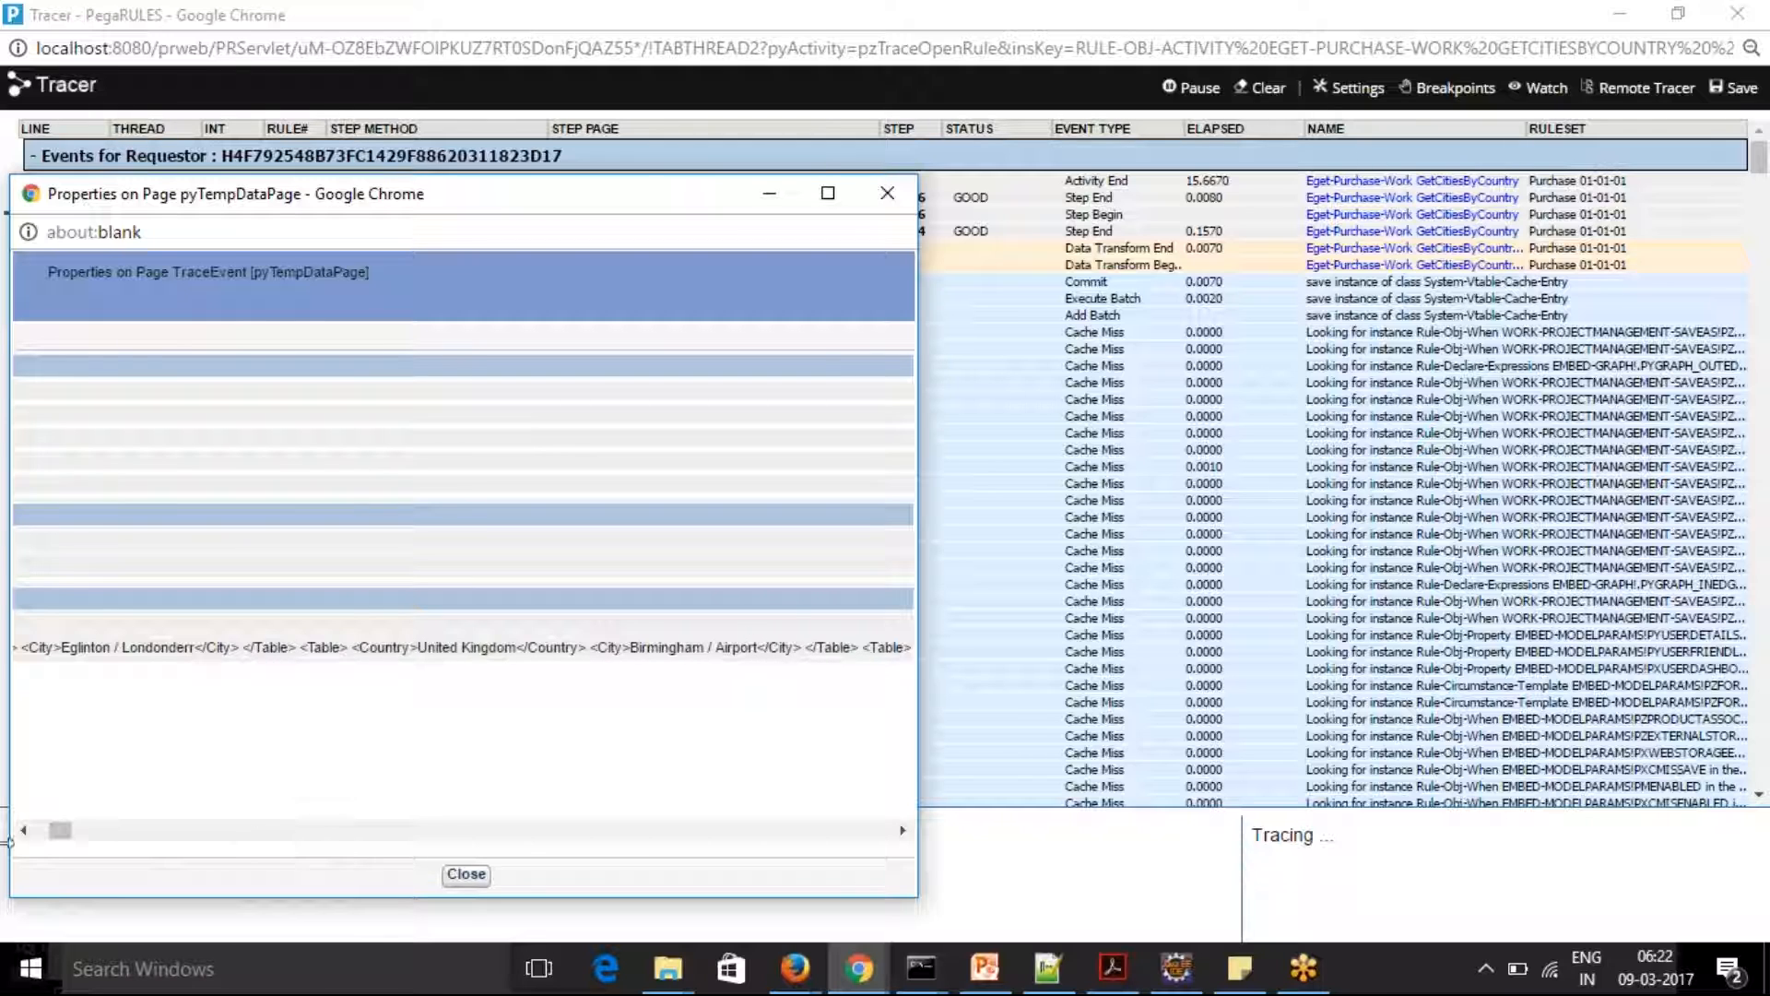
pyautogui.moveTo(50, 840); pyautogui.dragTo(73, 837)
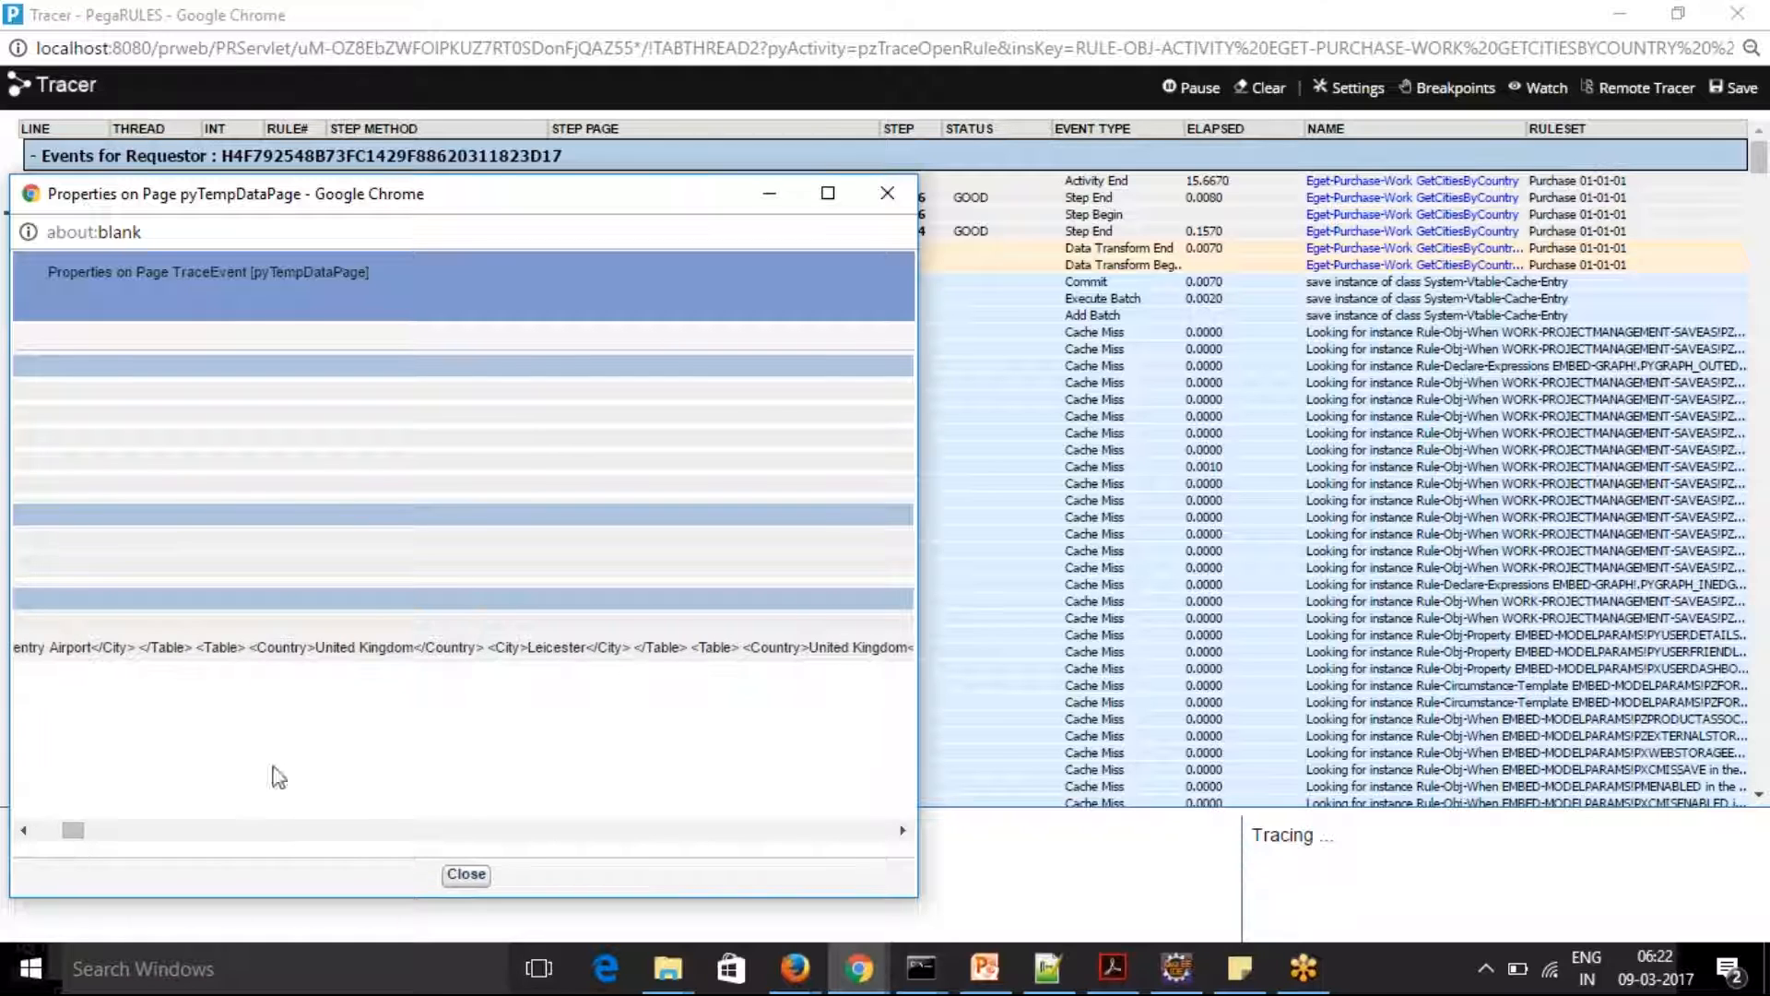
pyautogui.moveTo(527, 648); pyautogui.dragTo(892, 648)
pyautogui.click(535, 767)
pyautogui.moveTo(73, 830); pyautogui.dragTo(28, 833)
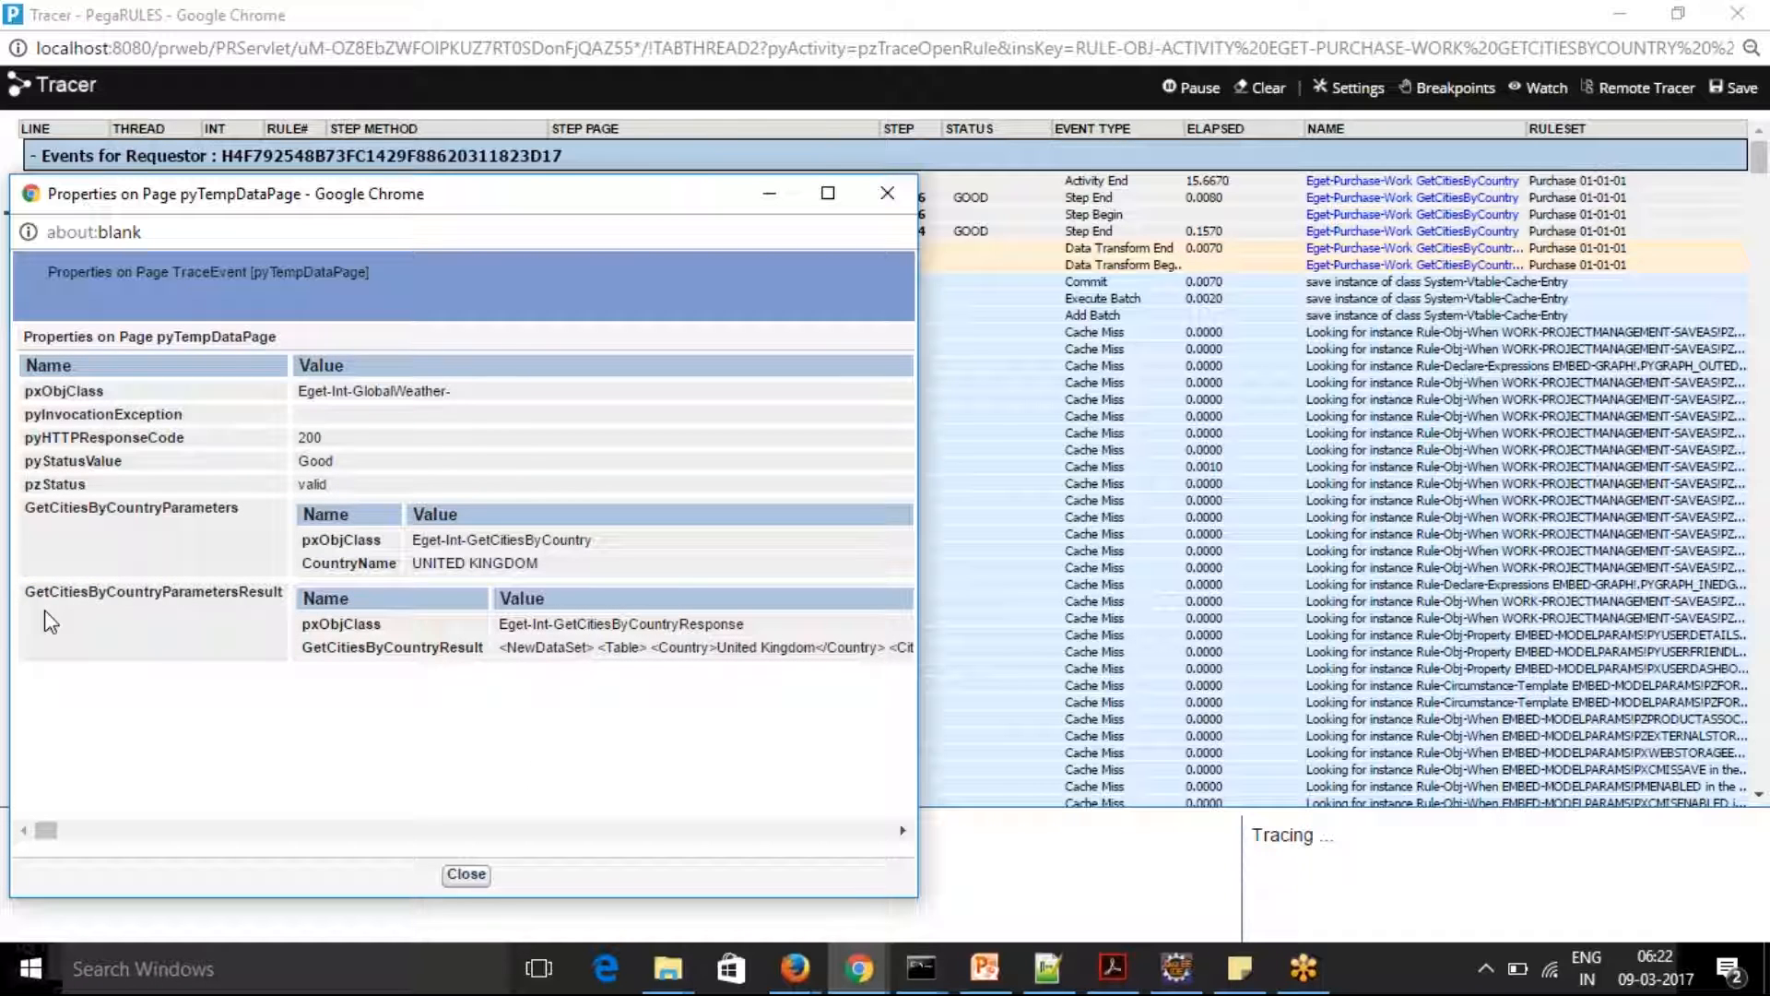
pyautogui.moveTo(27, 591); pyautogui.dragTo(286, 595)
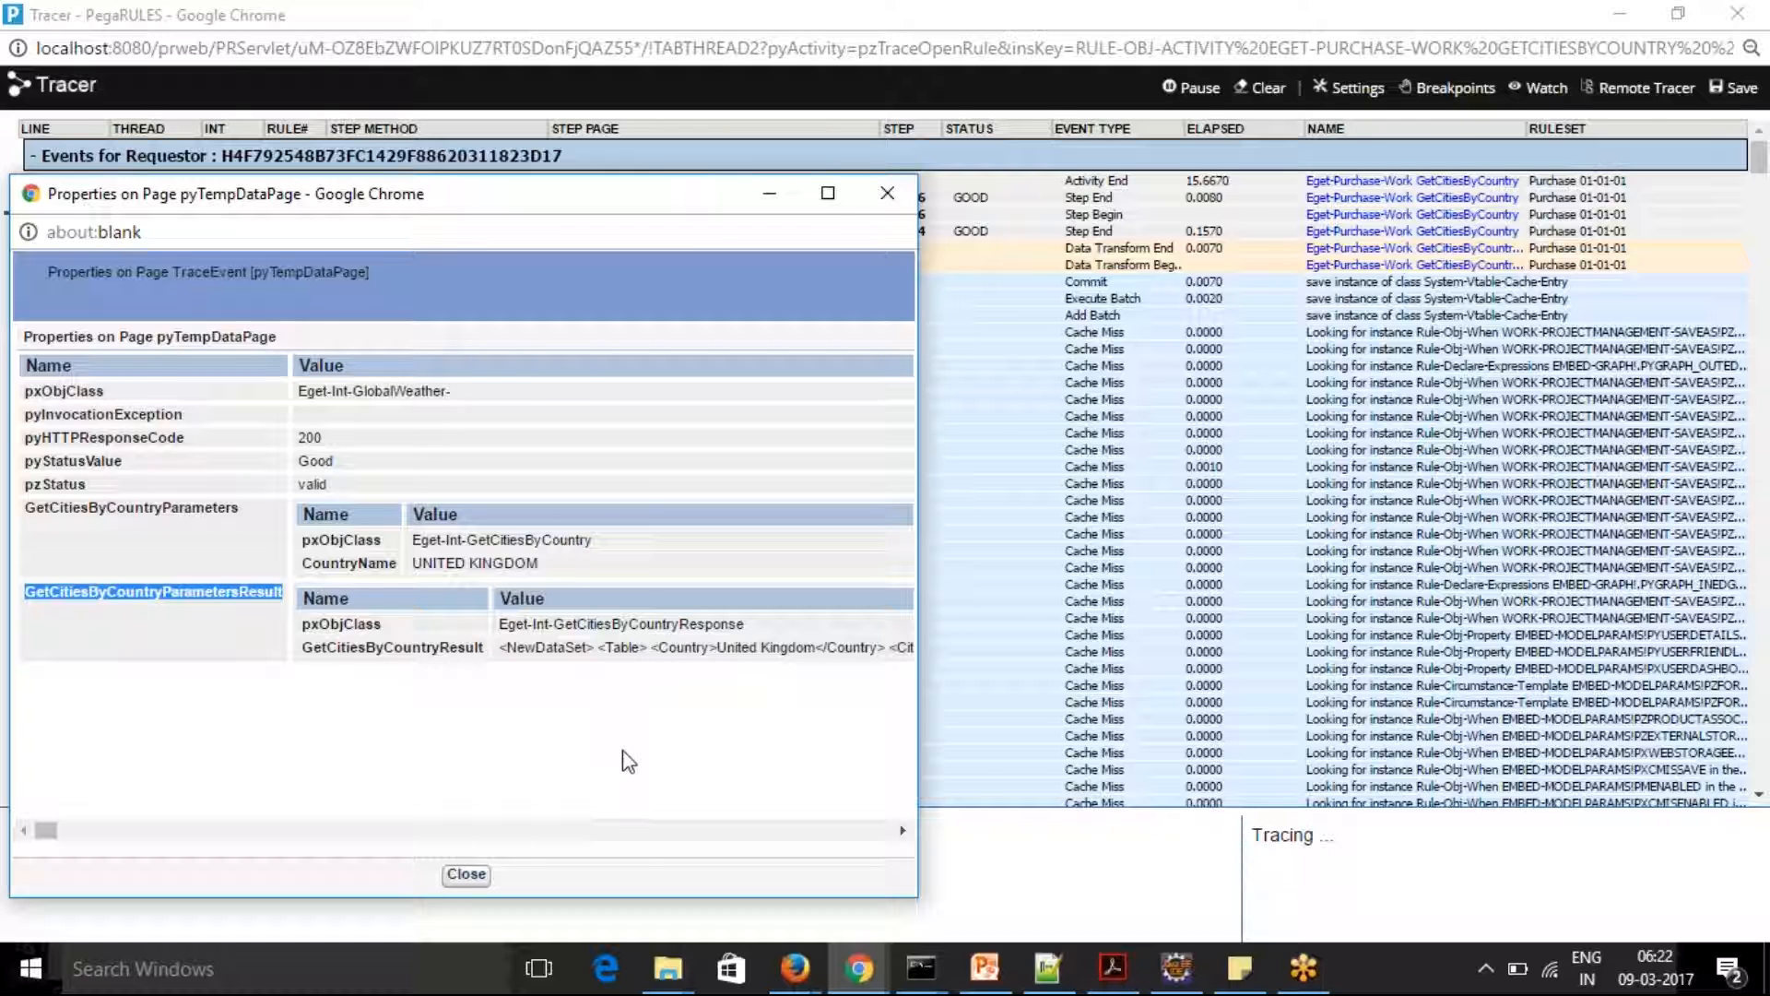
pyautogui.click(764, 195)
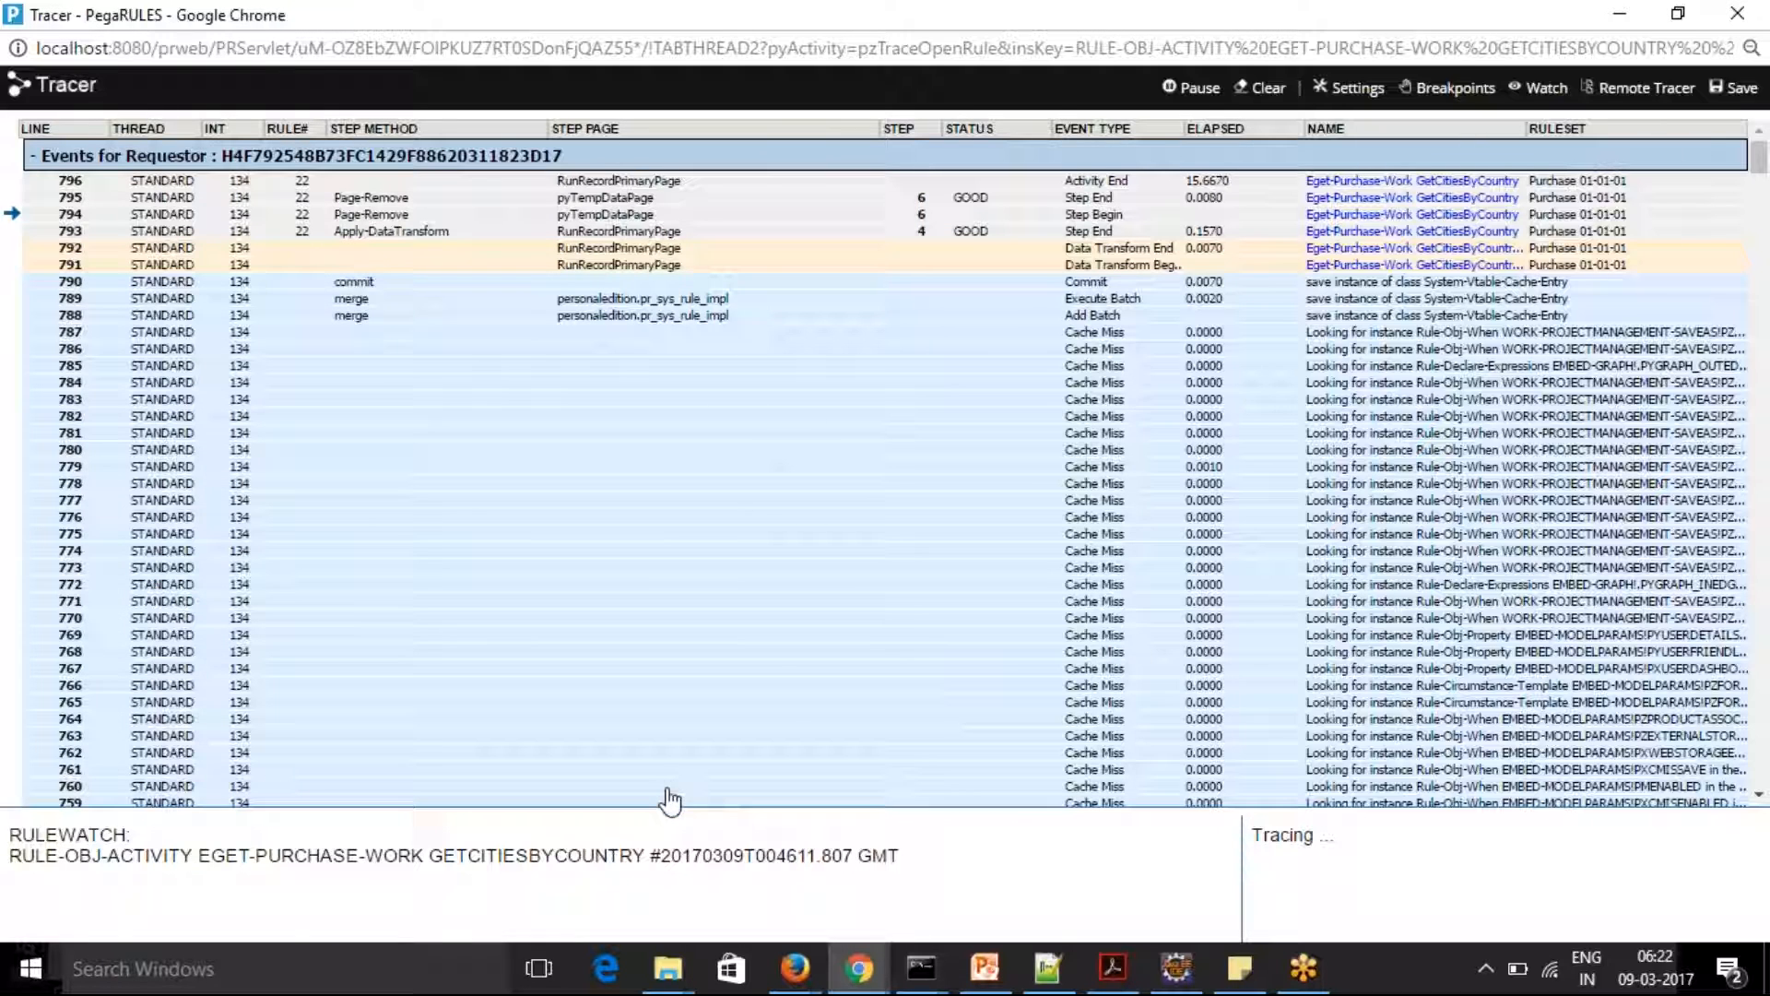
# Return to Designer Studio and review the SOAP integration wizard's list of generated rules
pyautogui.click(862, 979)
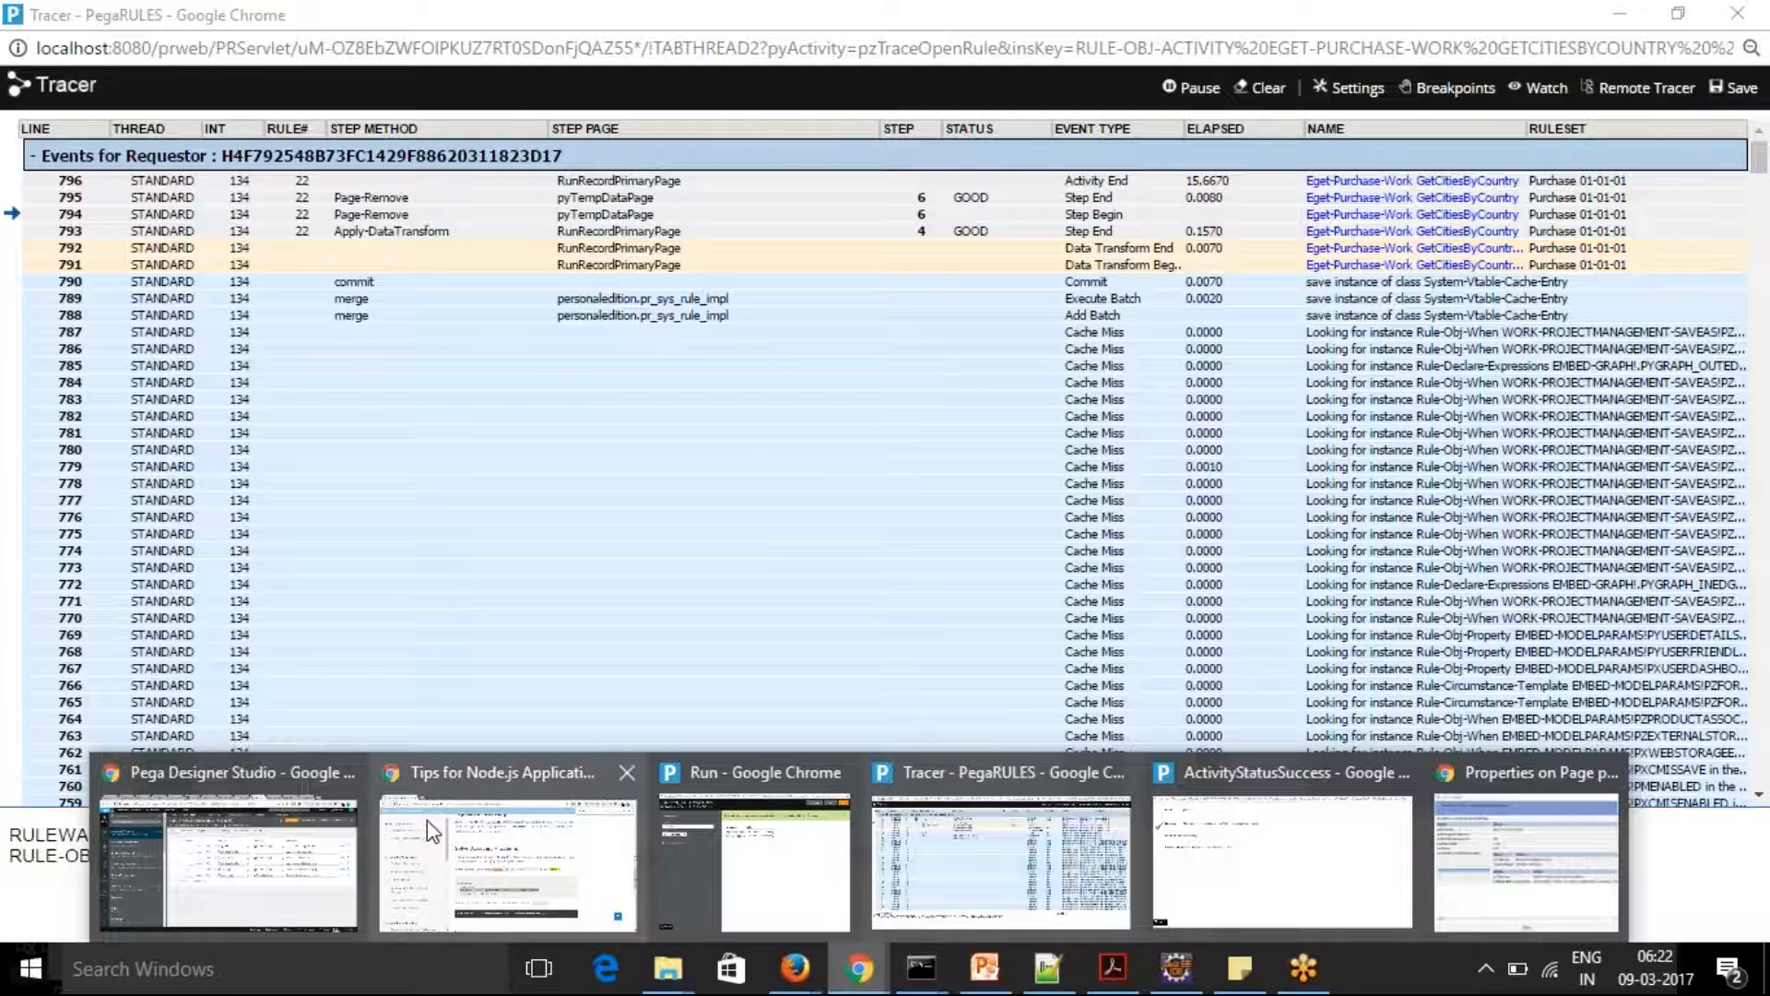
pyautogui.moveTo(427, 820)
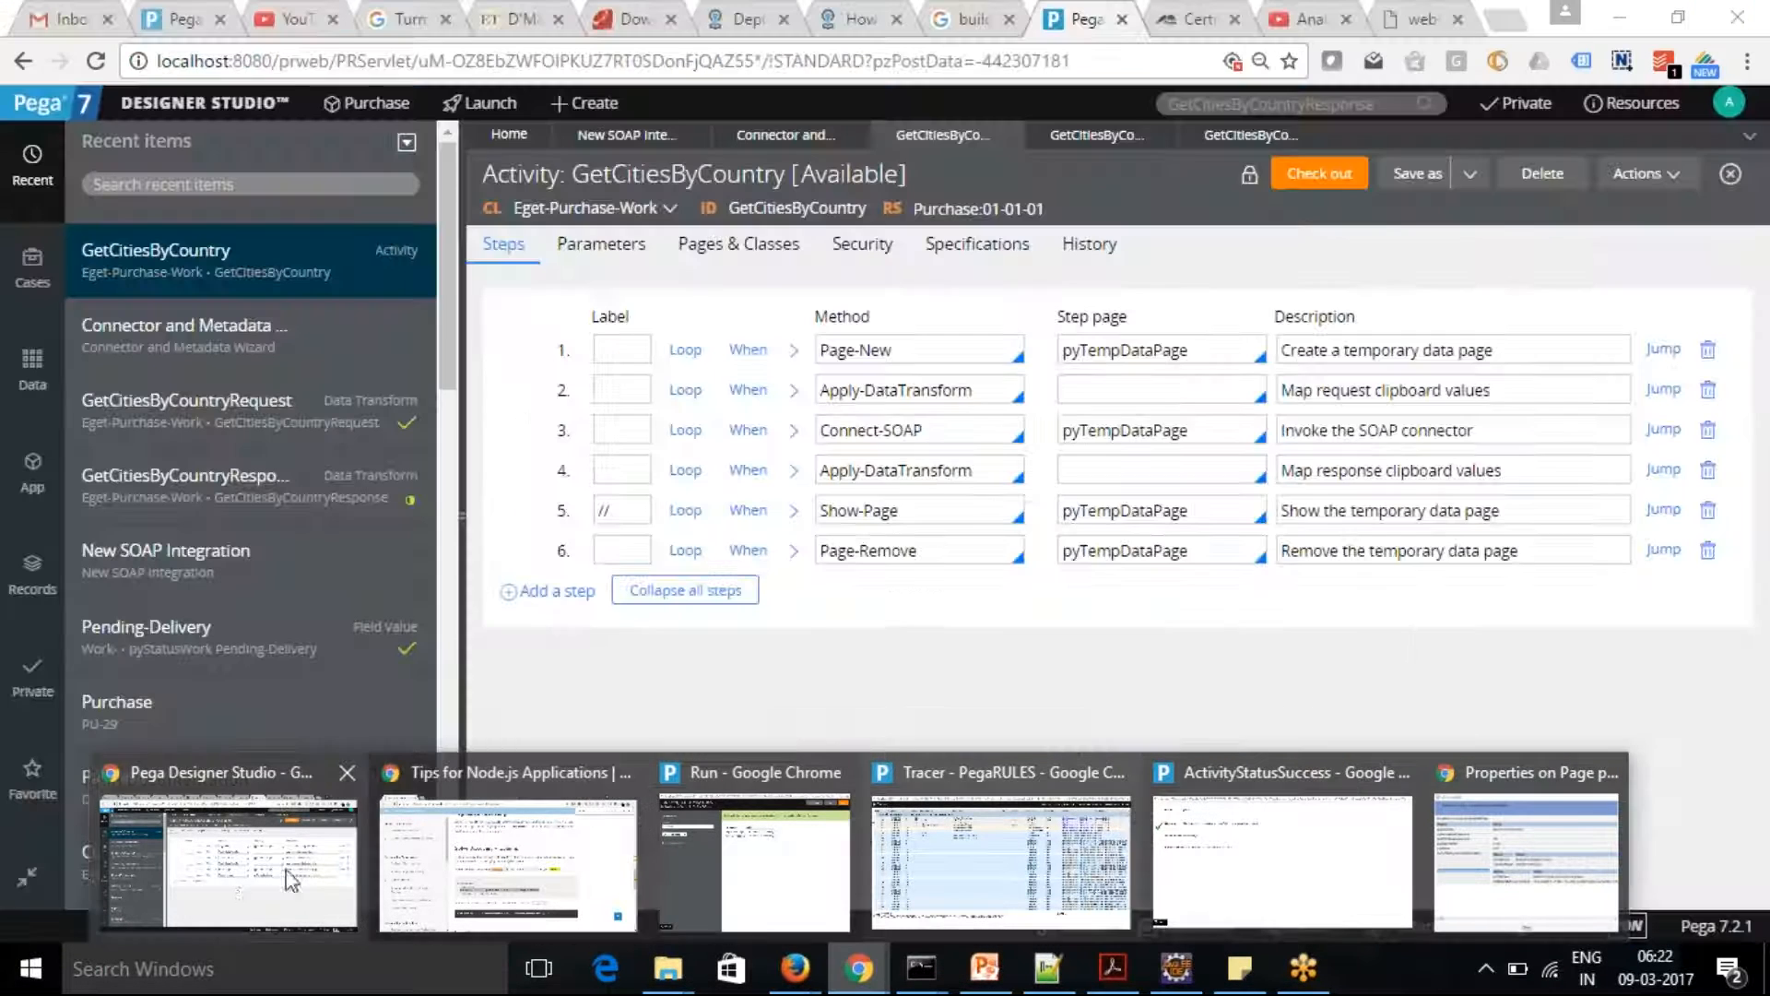
pyautogui.click(226, 877)
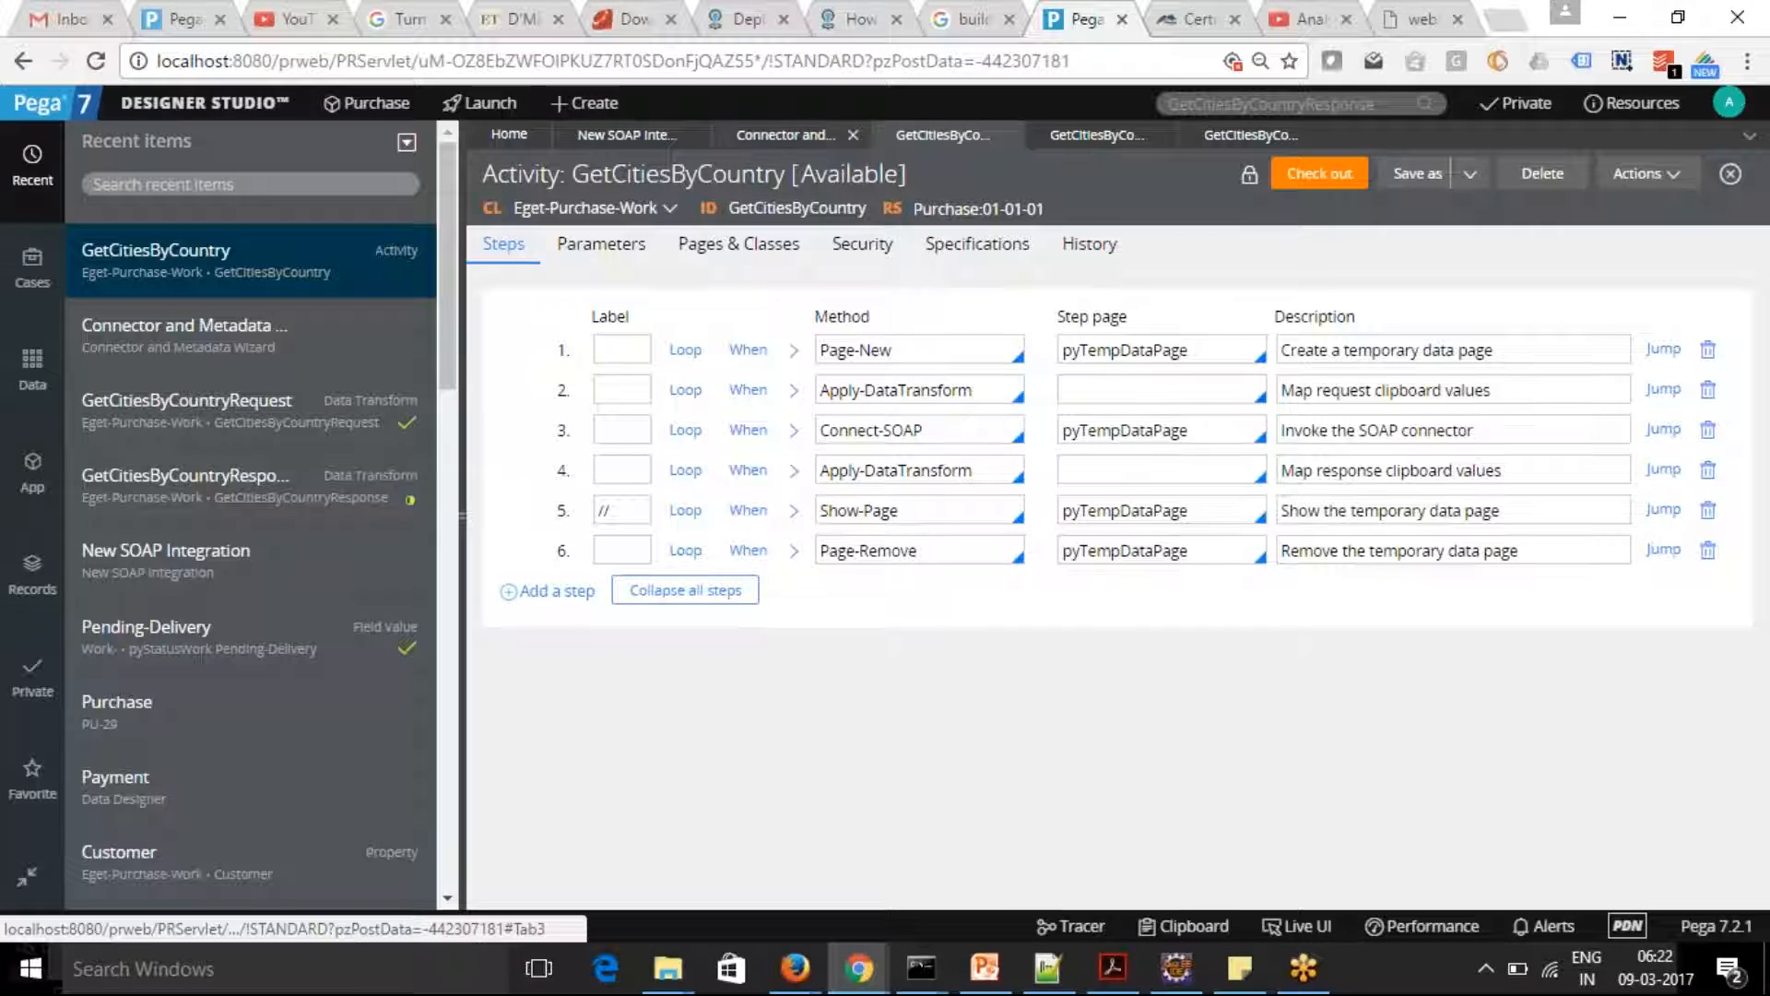
pyautogui.click(774, 147)
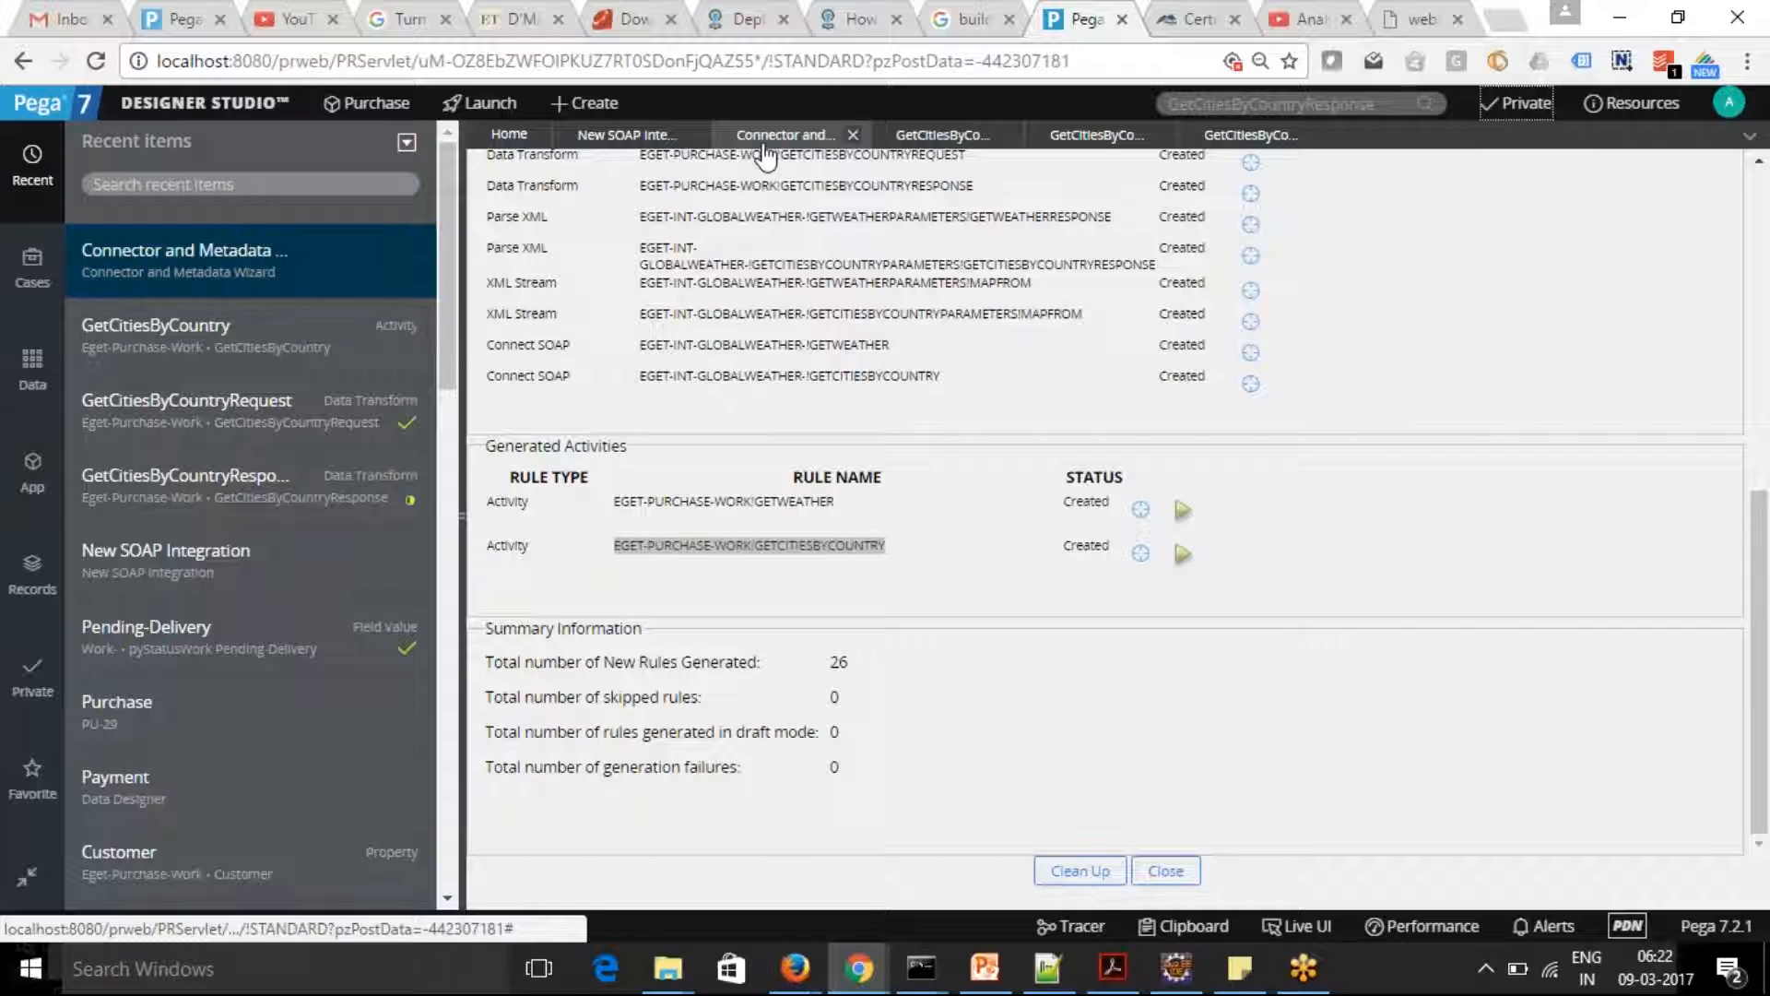
pyautogui.click(620, 143)
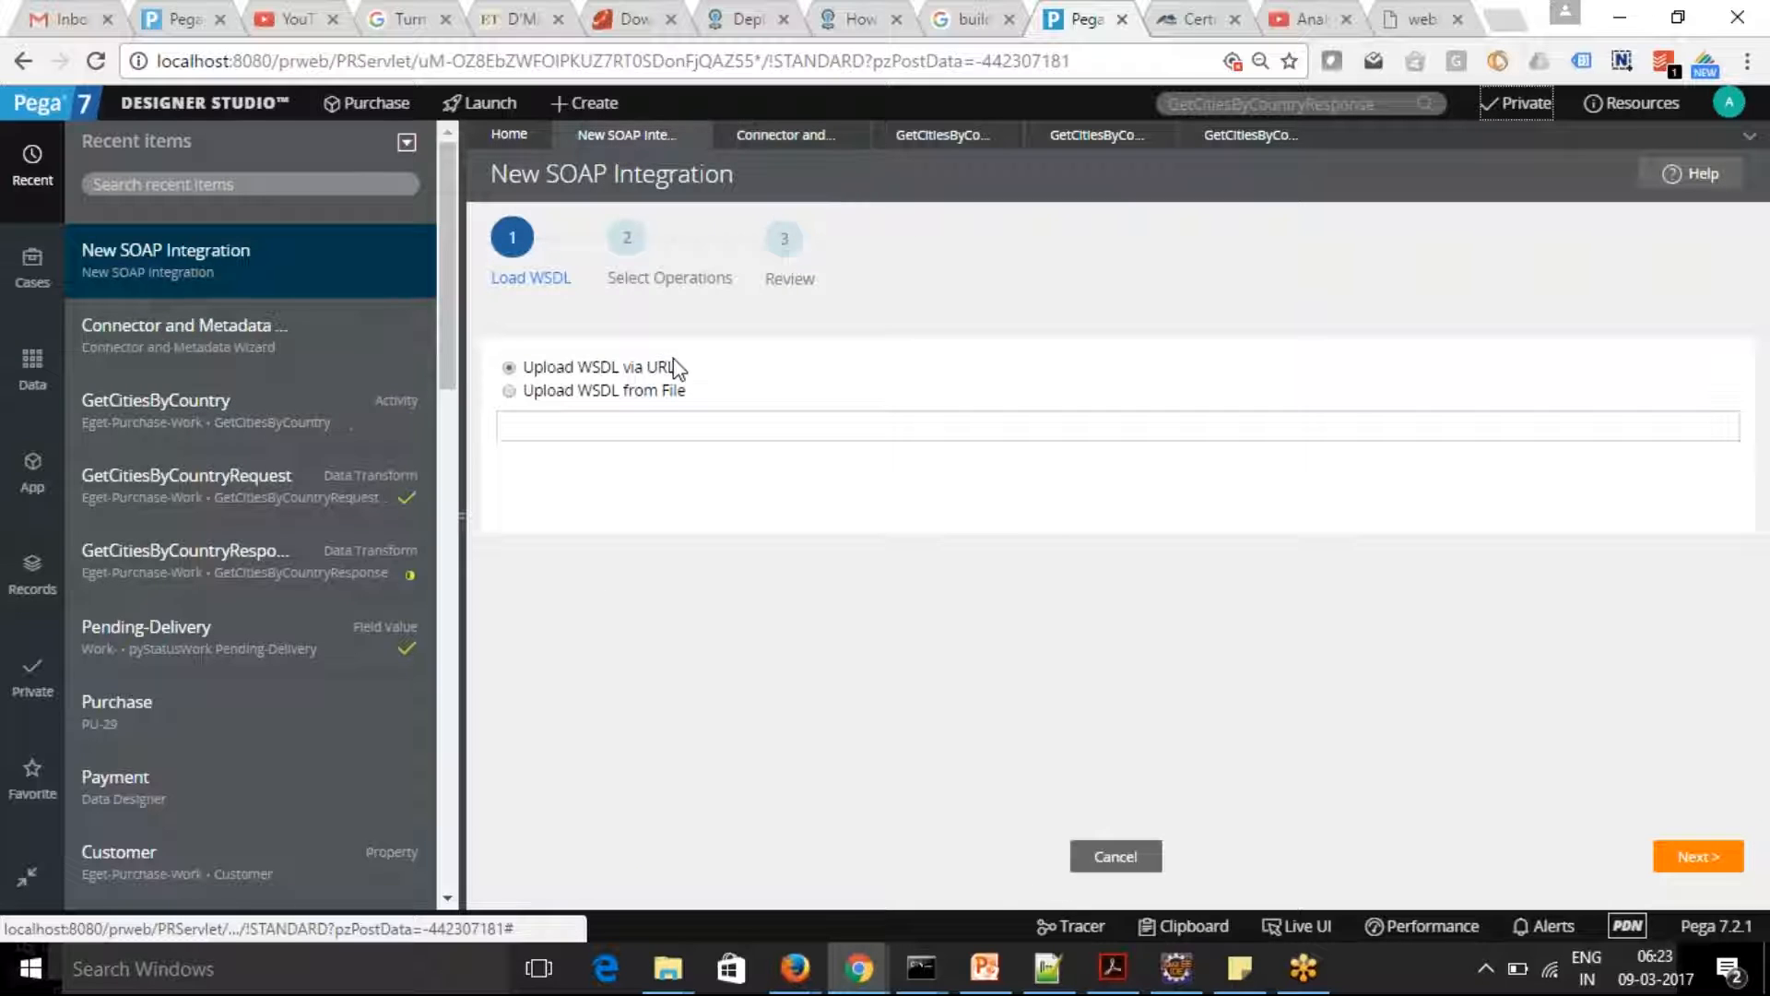
pyautogui.click(782, 145)
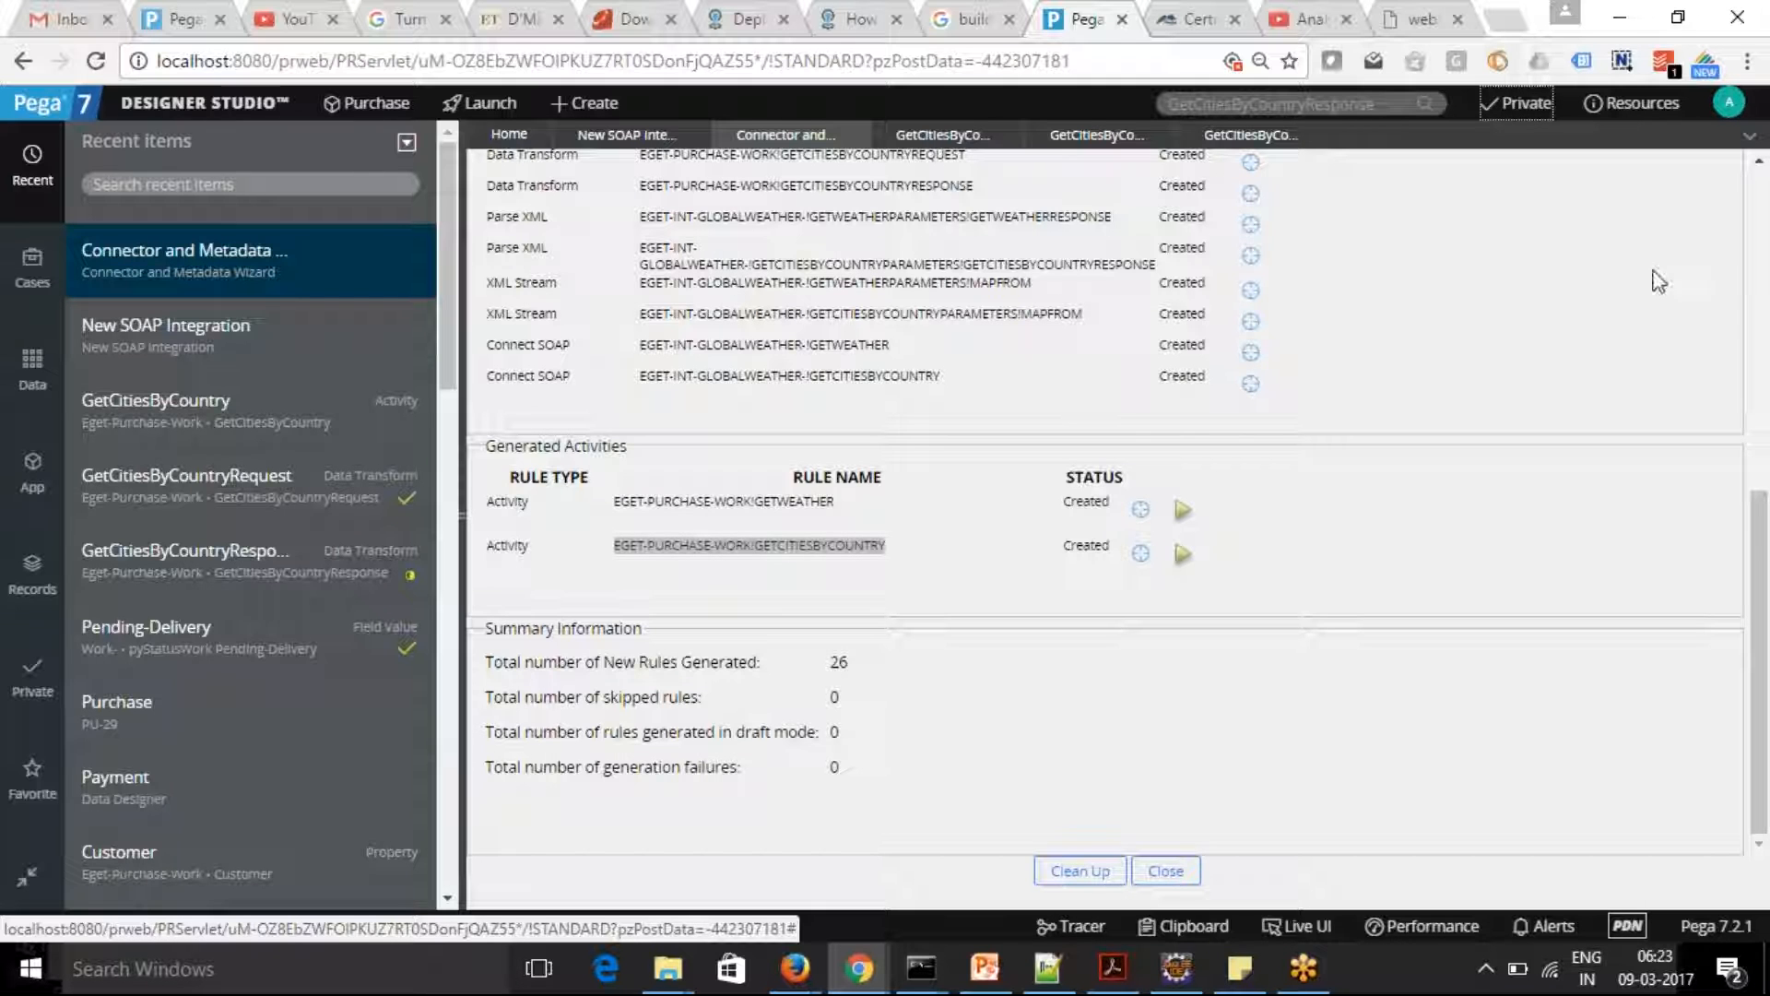
pyautogui.scroll(1, 1761, 475)
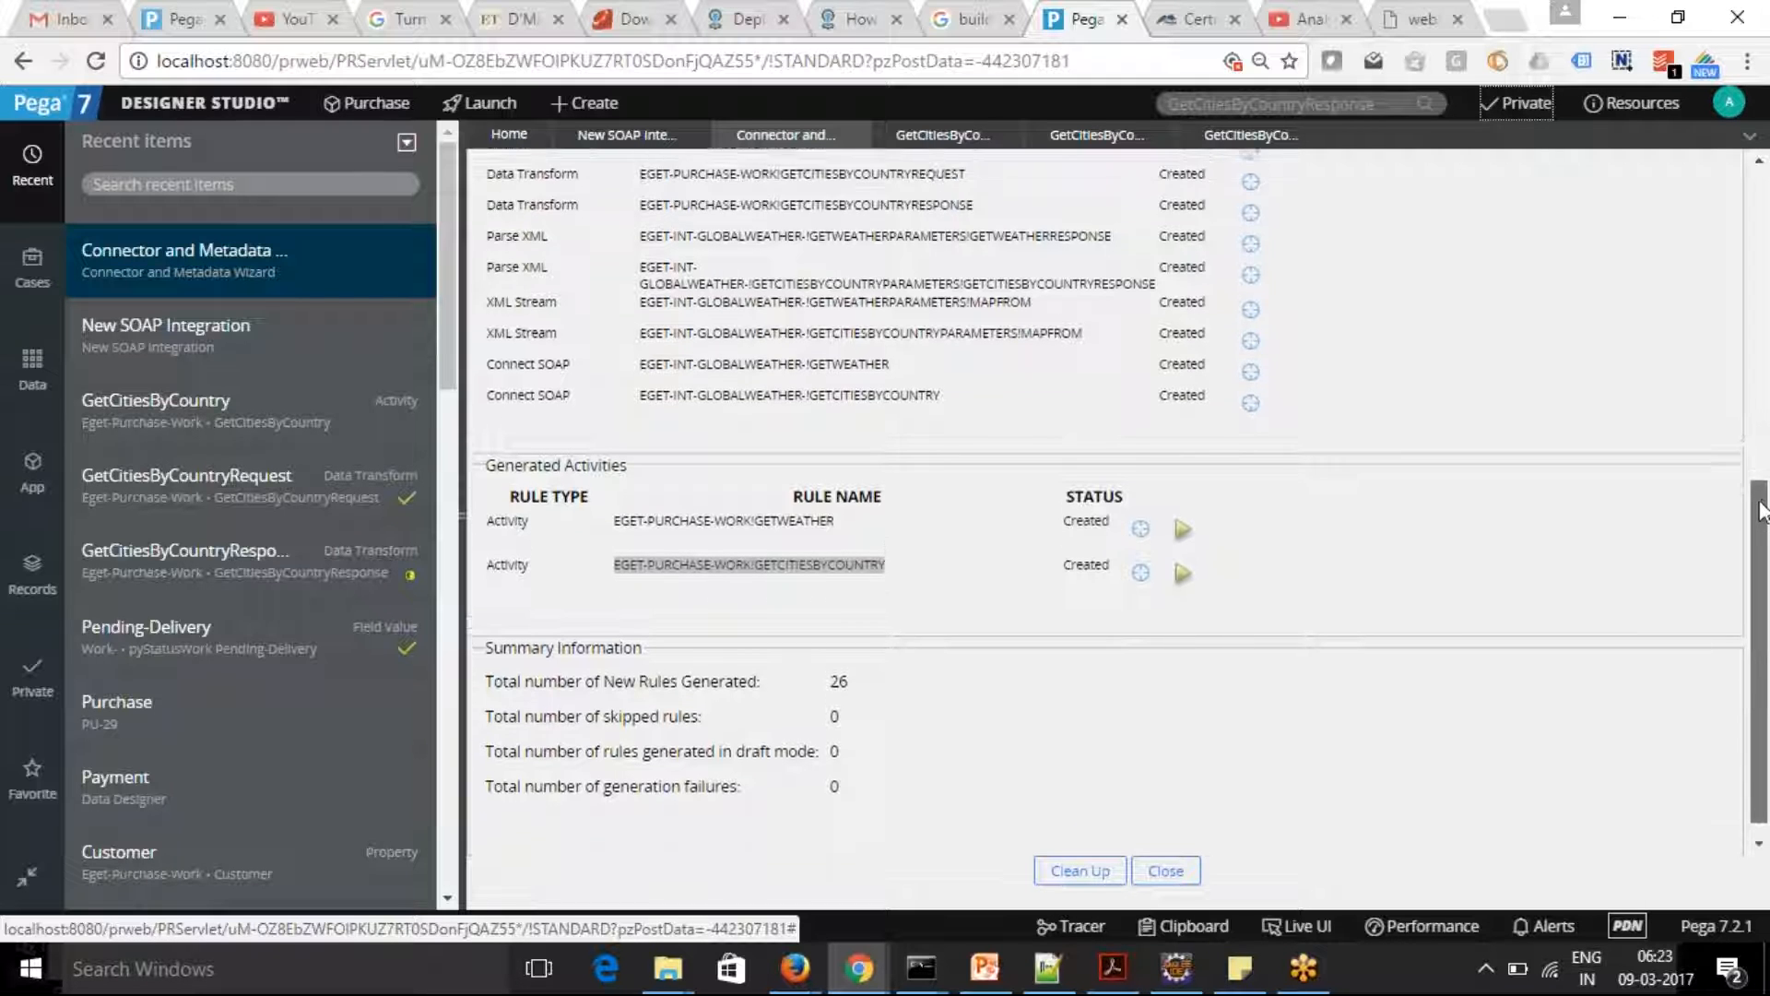
pyautogui.moveTo(1761, 475); pyautogui.dragTo(1762, 358)
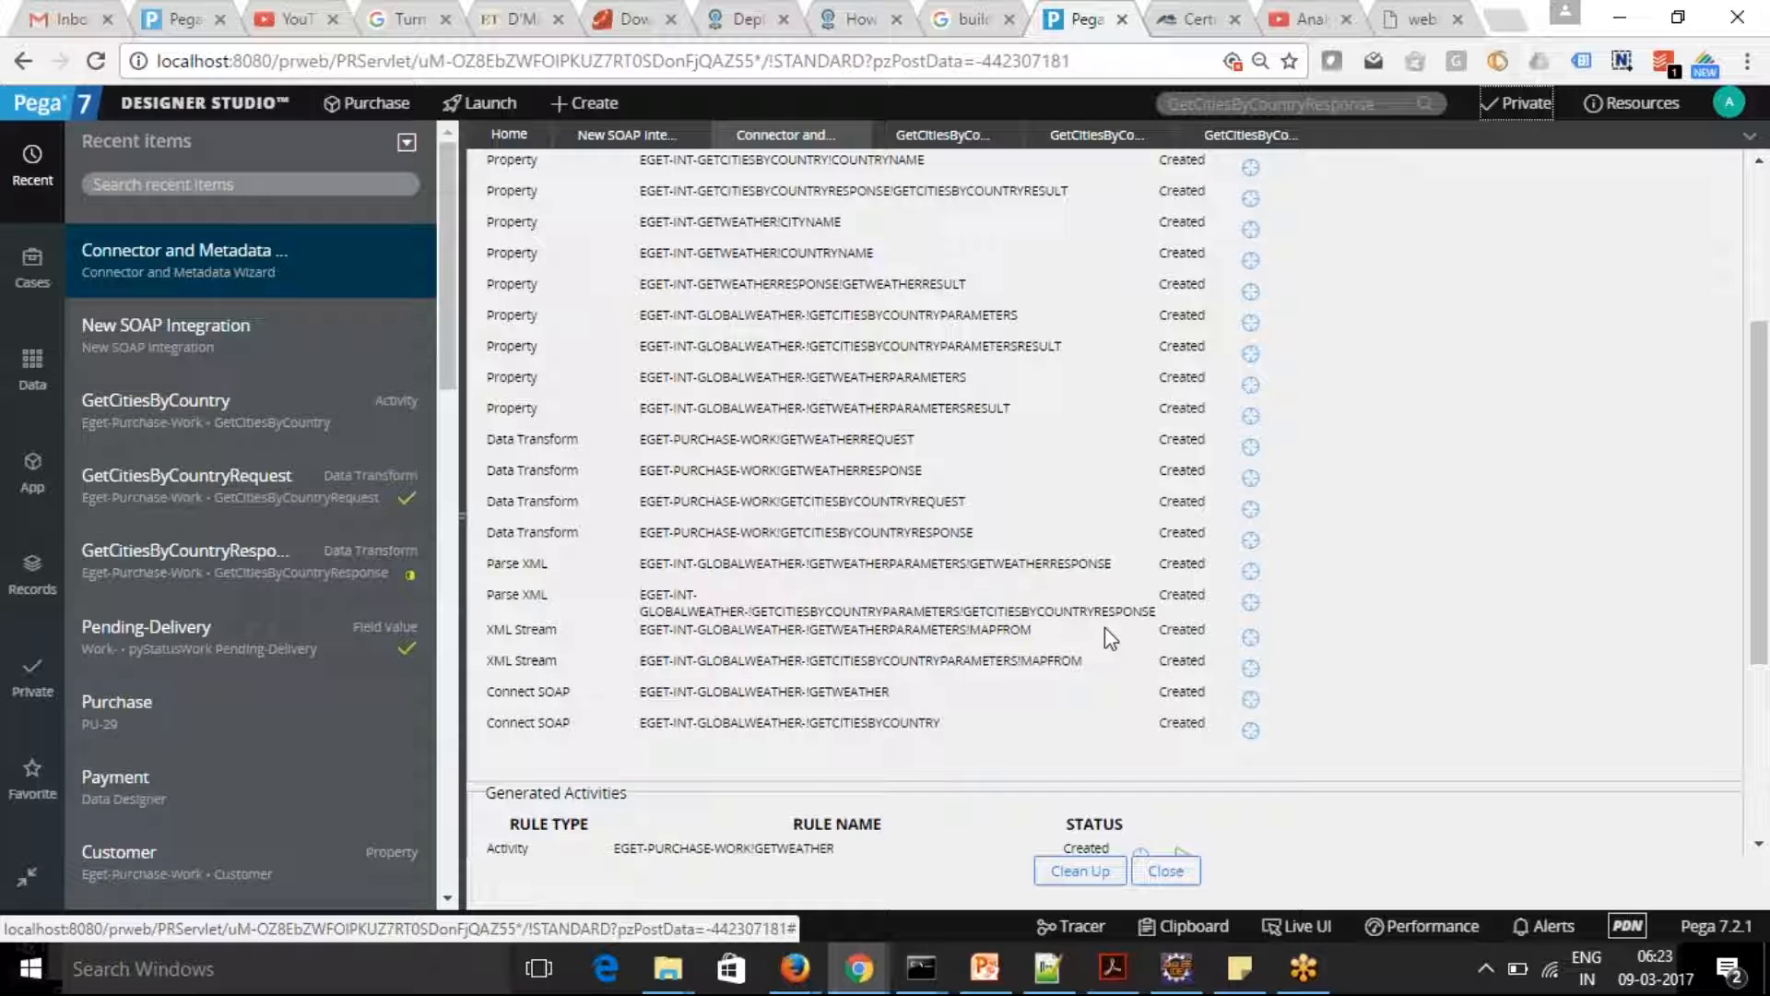
# Inspect the element mapping of the generated GetCitiesByCountryResponse Parse XML rule, and return to the GetCitiesByCountry activity
pyautogui.click(1250, 601)
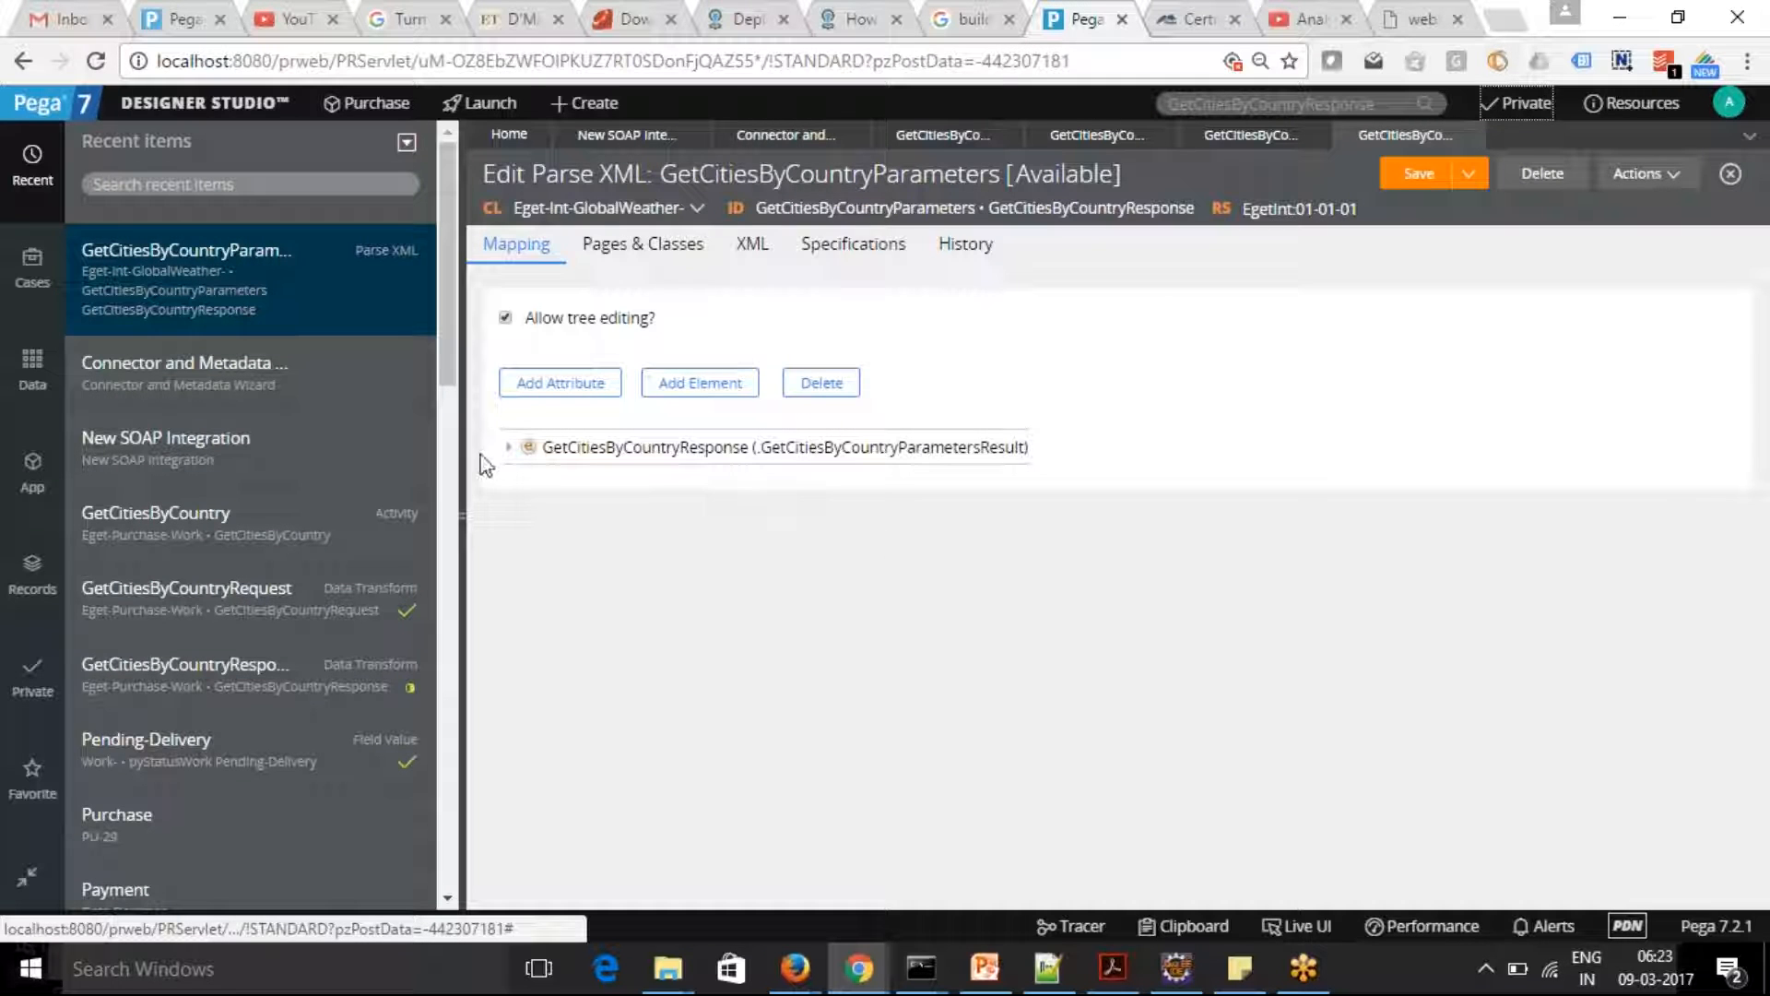
pyautogui.click(508, 447)
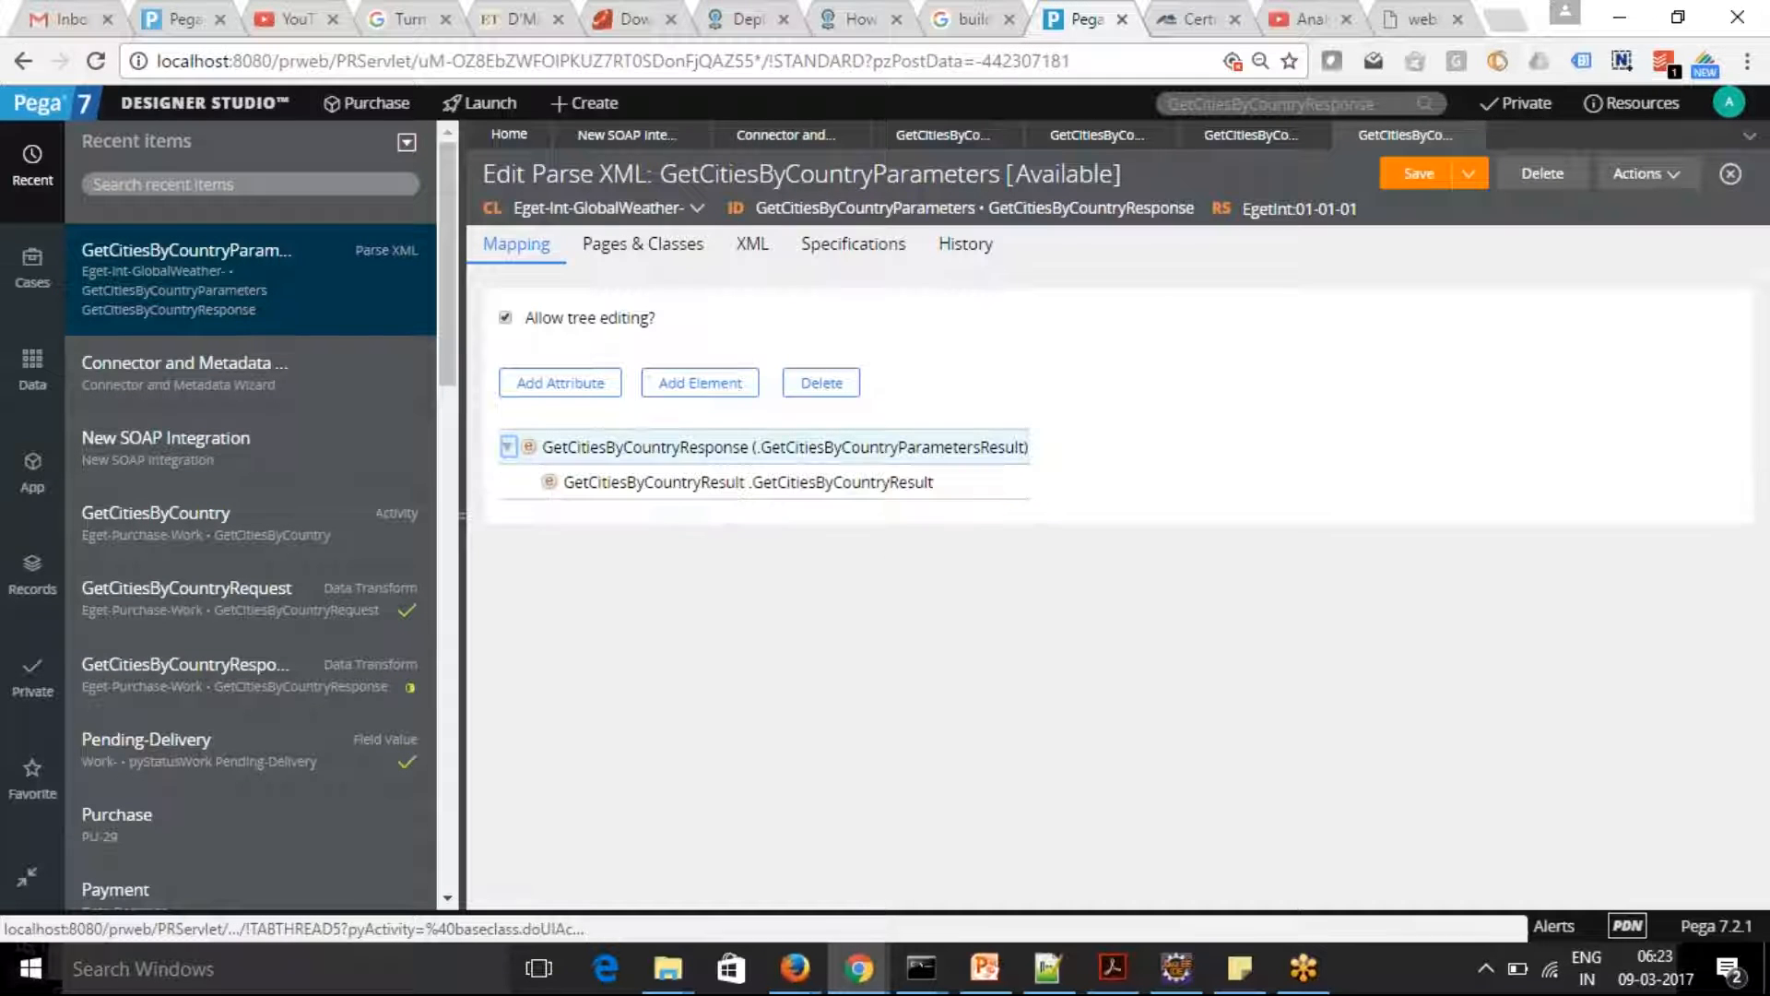
pyautogui.click(654, 482)
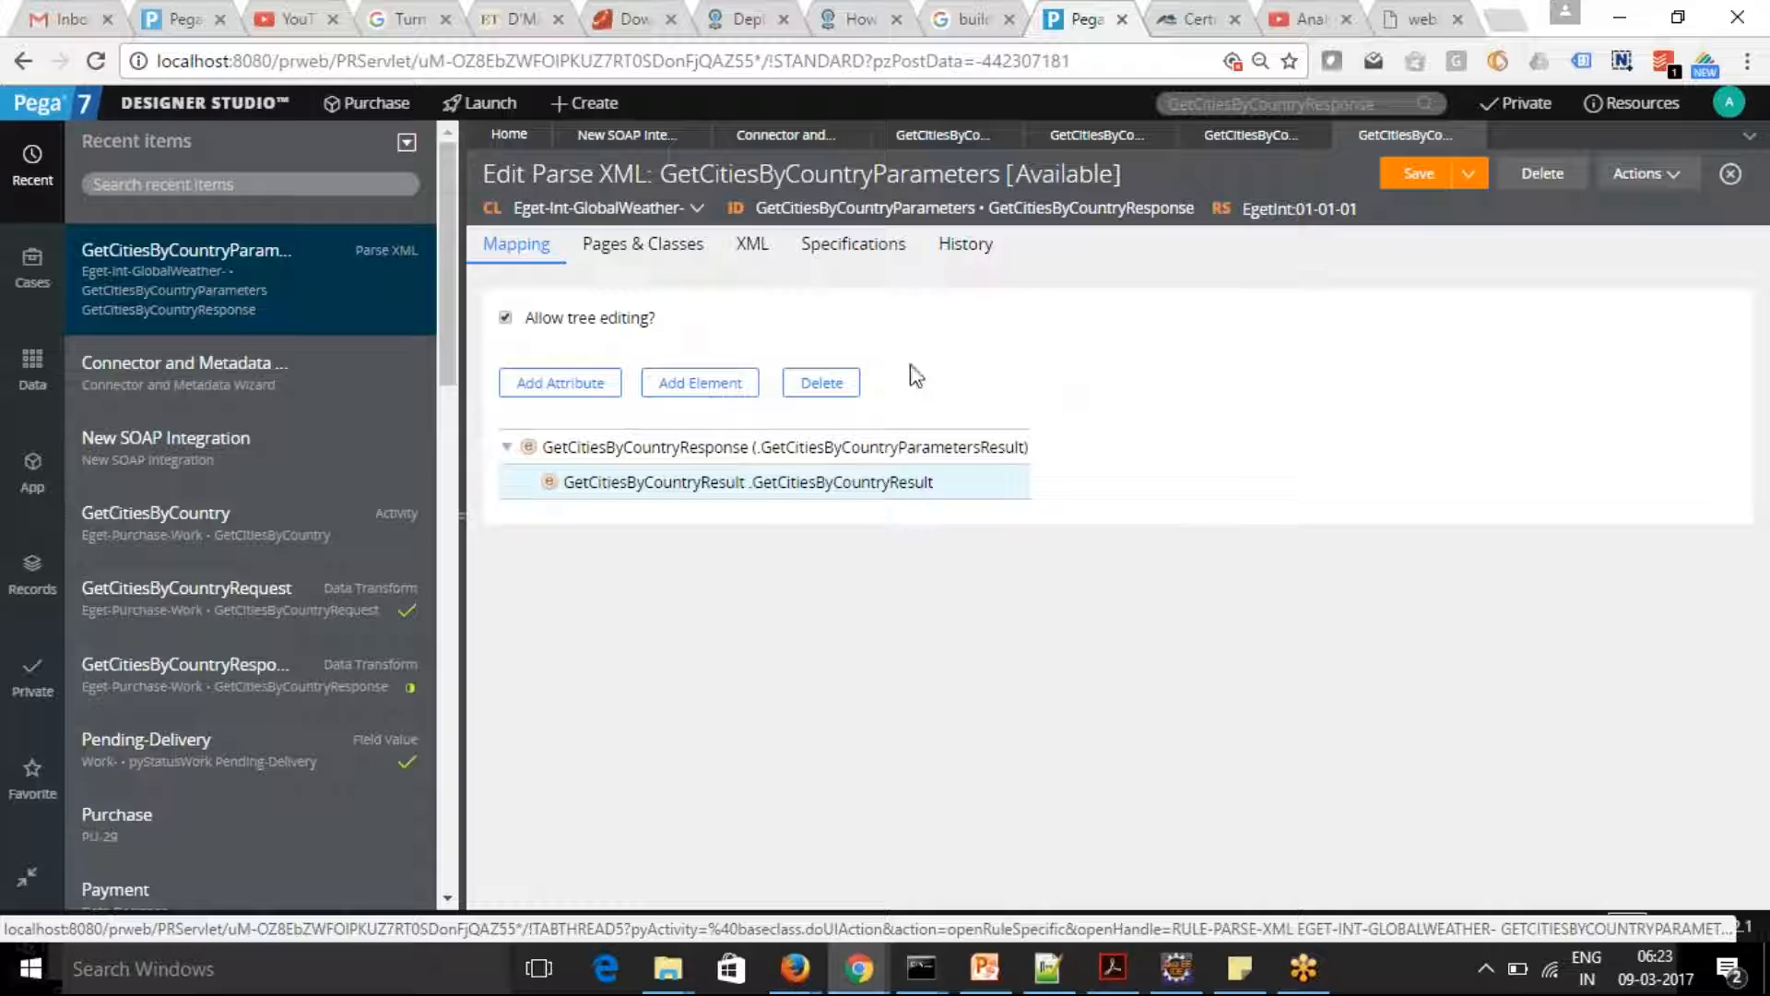
pyautogui.click(1250, 141)
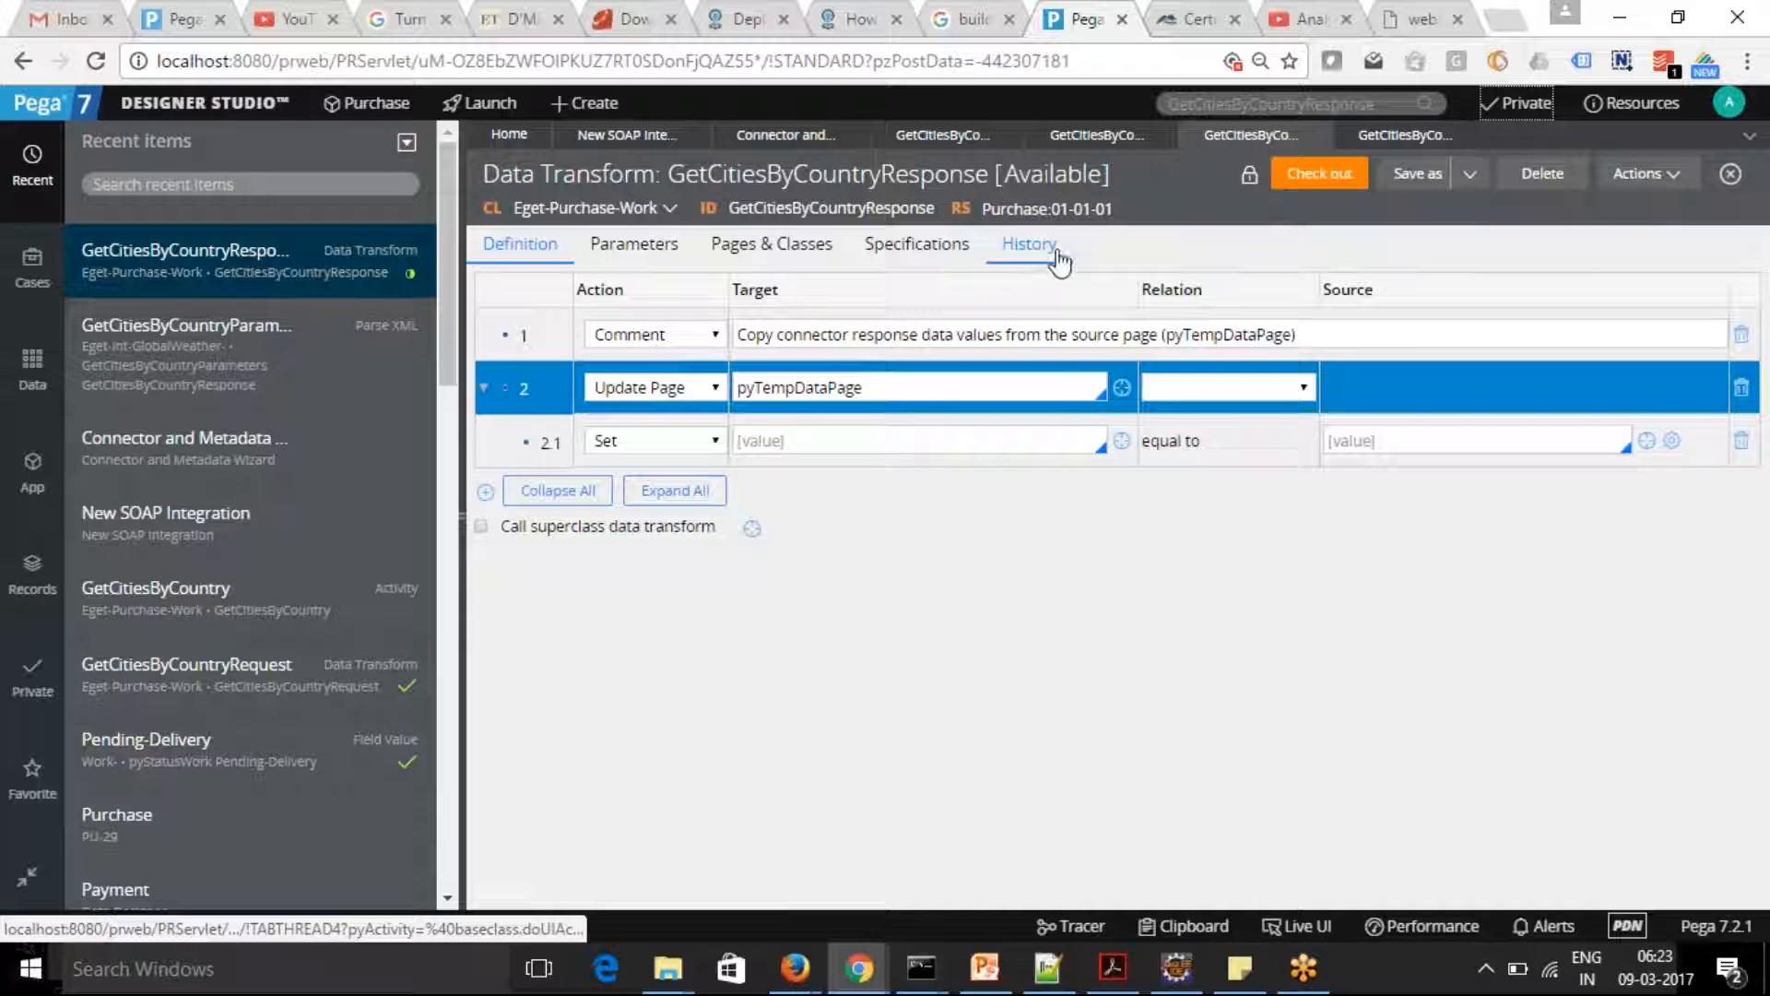
pyautogui.click(936, 136)
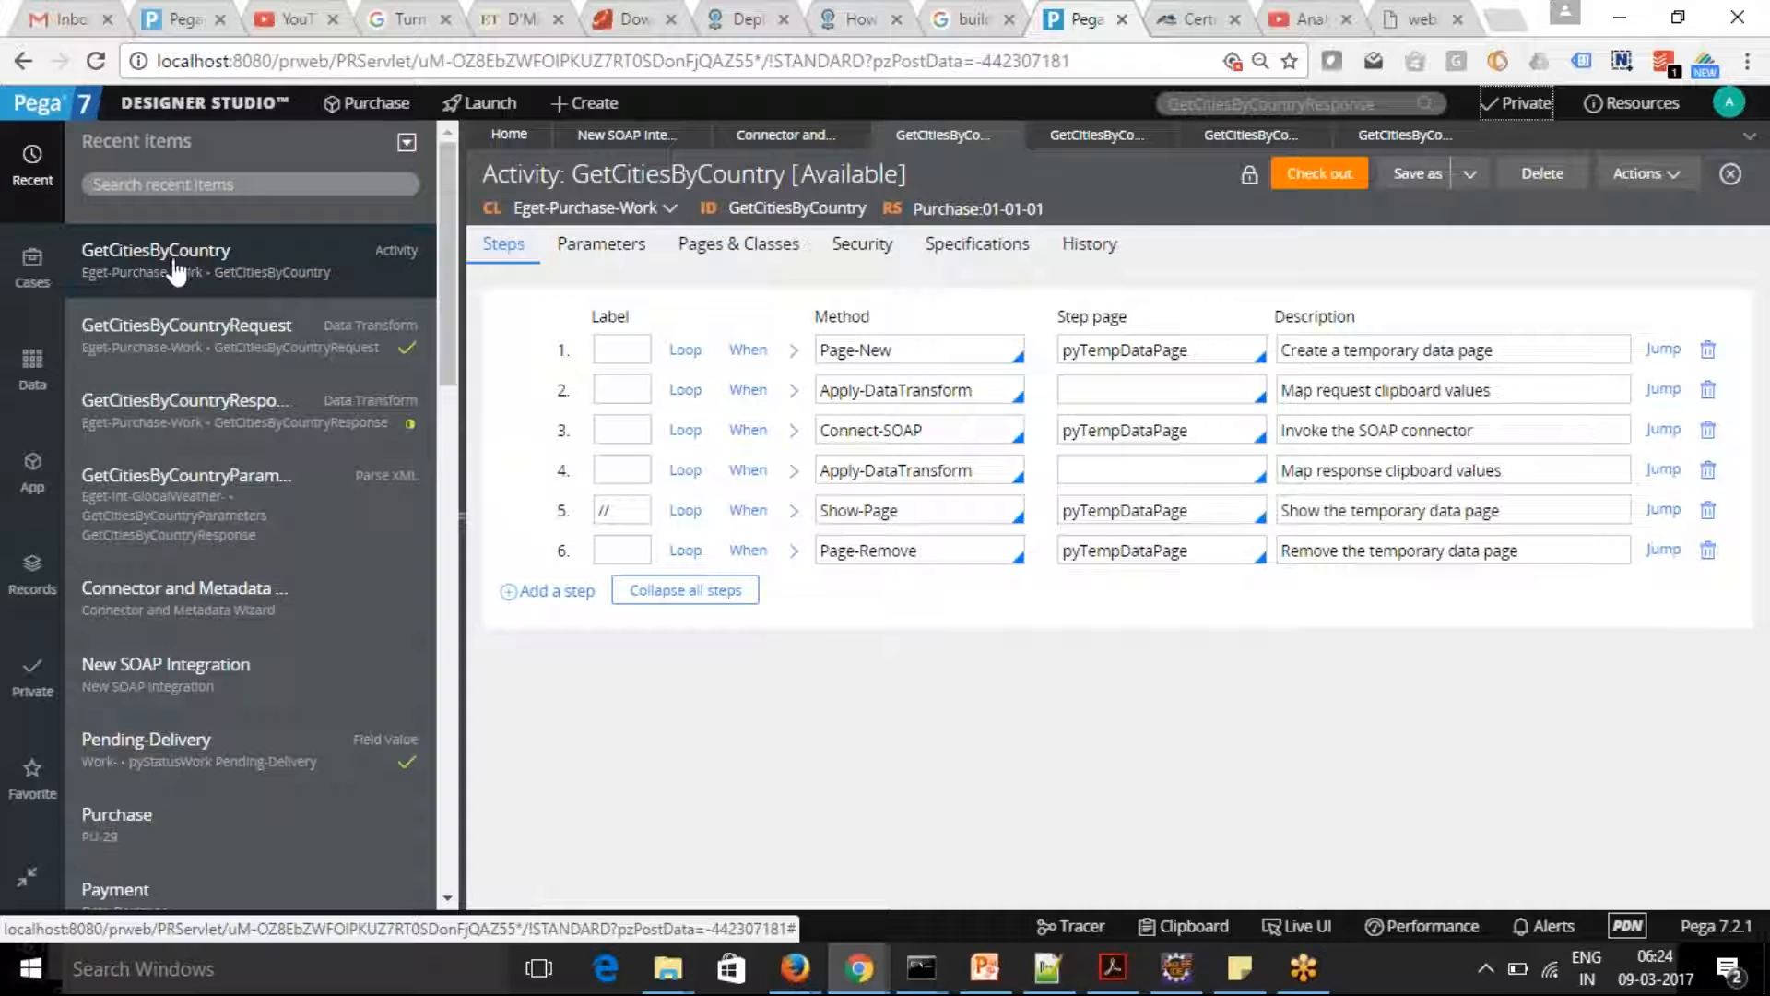
# Find the class Eget-Int-GlobalWeather- in the application explorer and show its rules
pyautogui.click(32, 472)
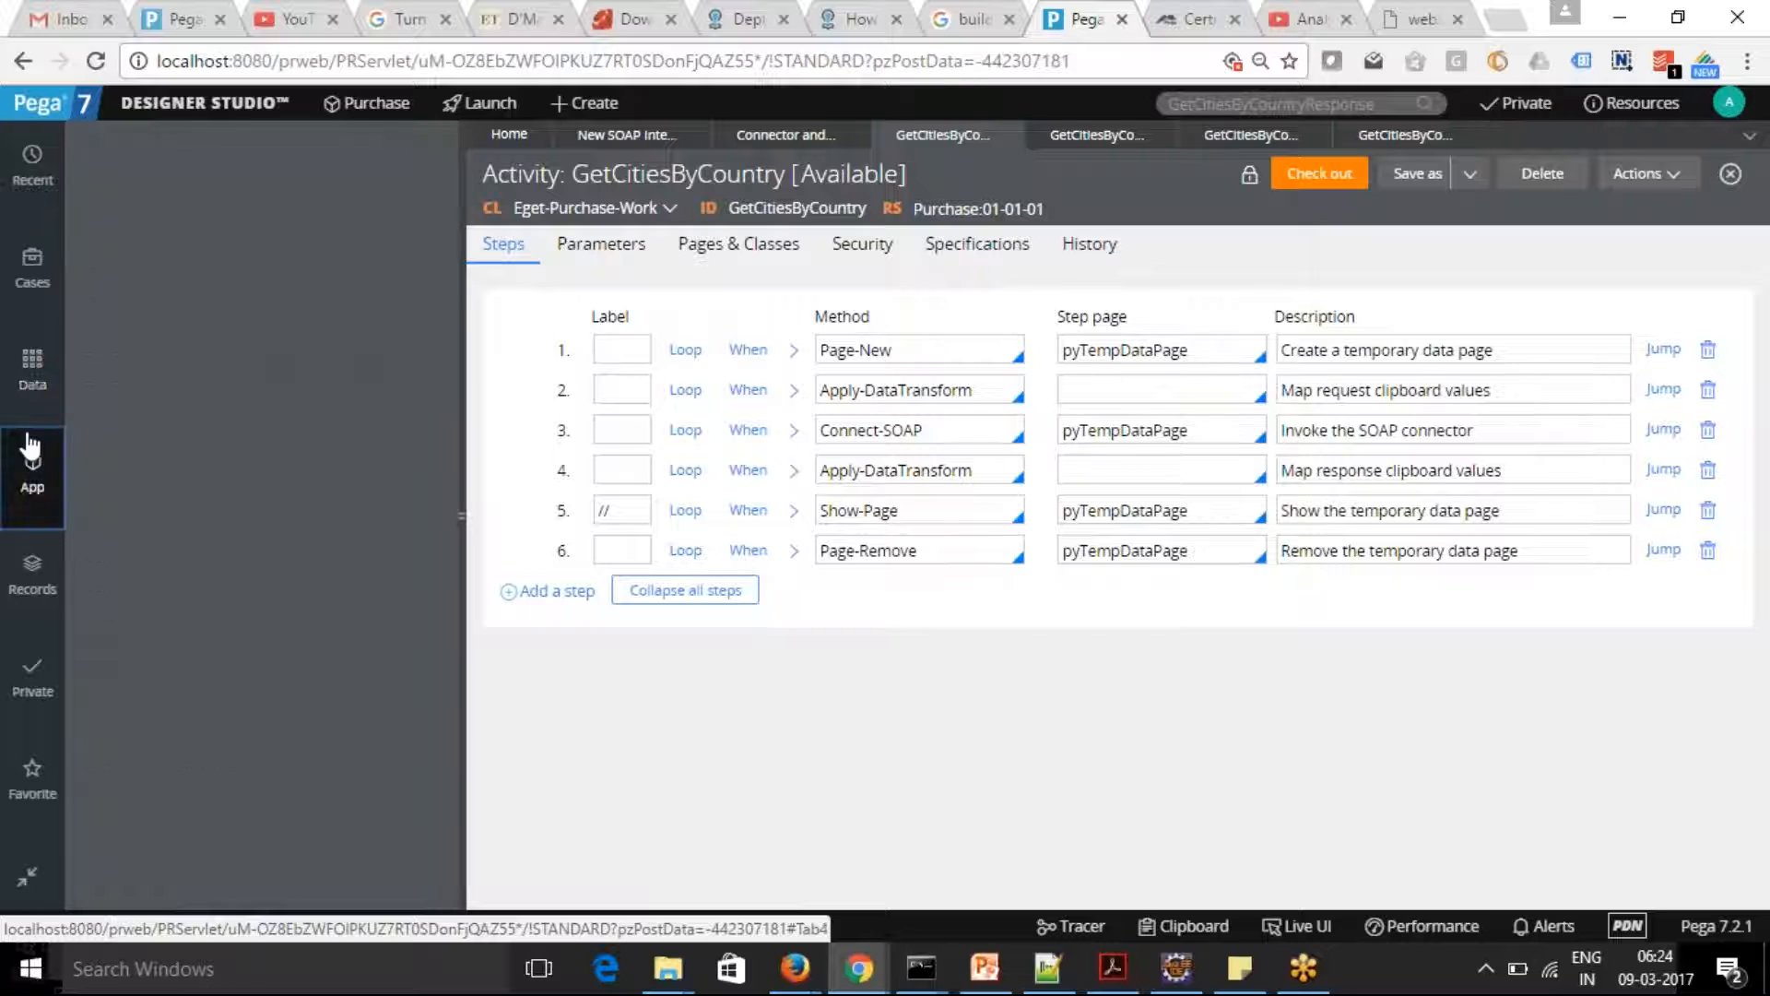
pyautogui.moveTo(129, 184); pyautogui.dragTo(303, 184)
pyautogui.press('BackSpace')
pyautogui.write('Int')
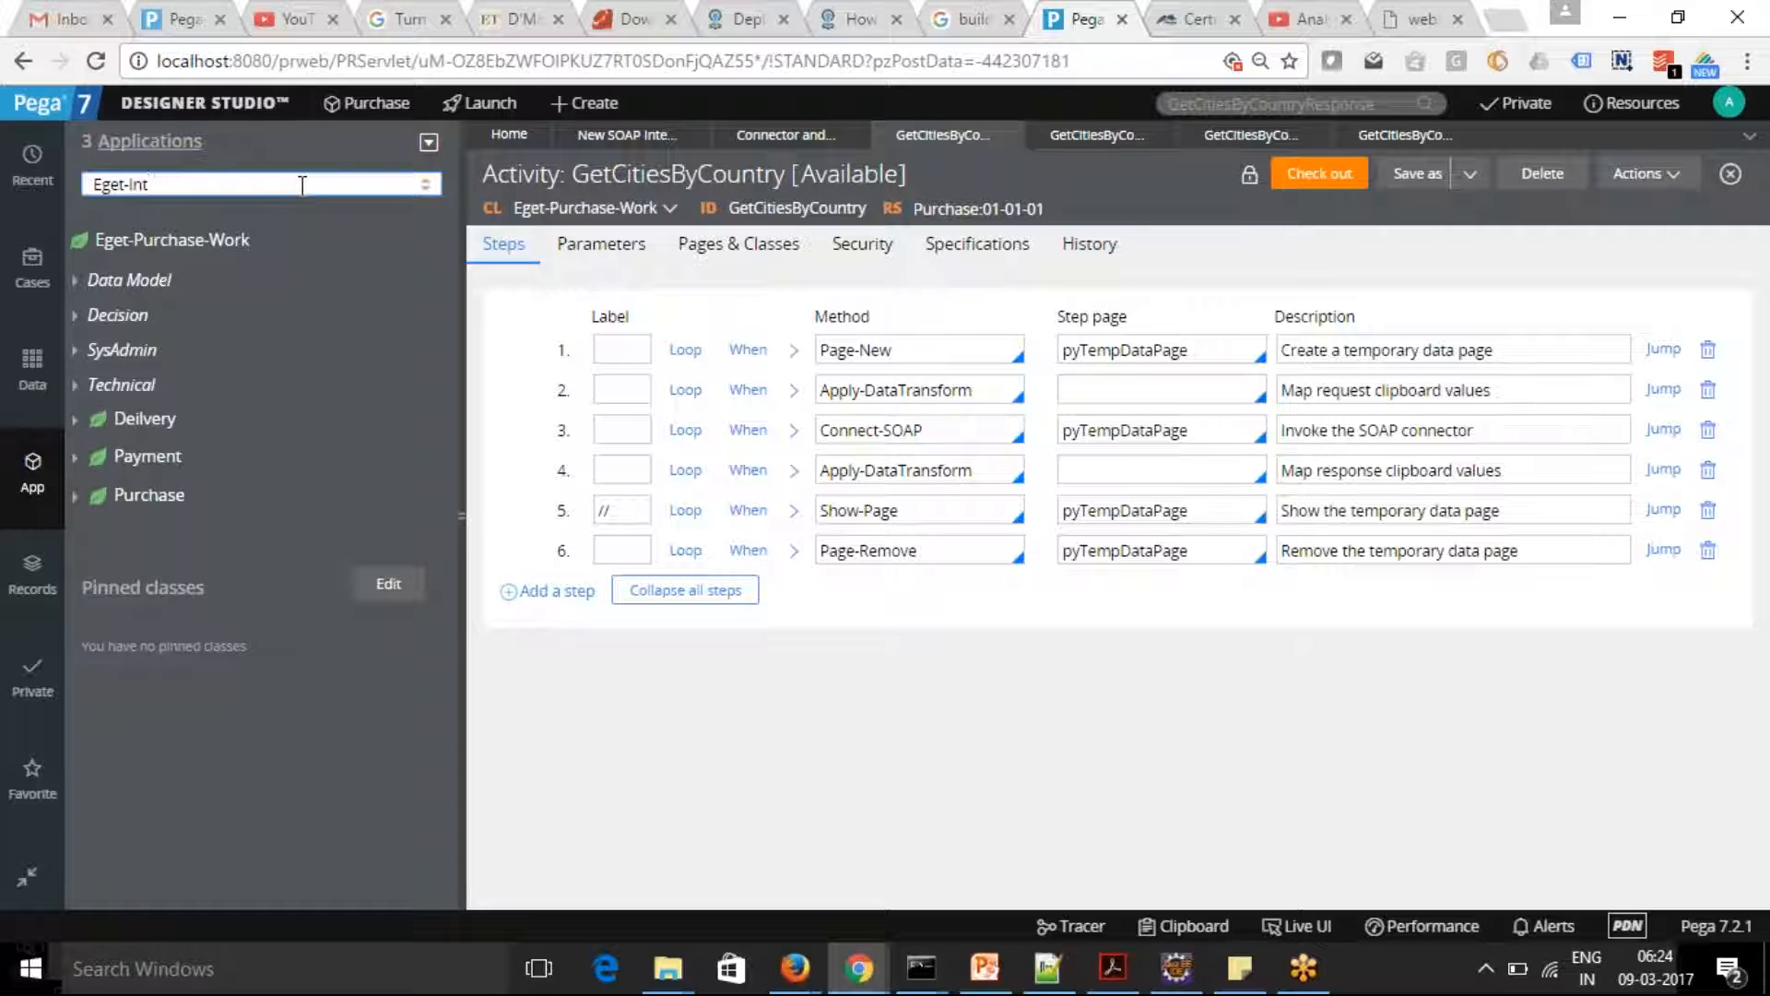
pyautogui.write('-')
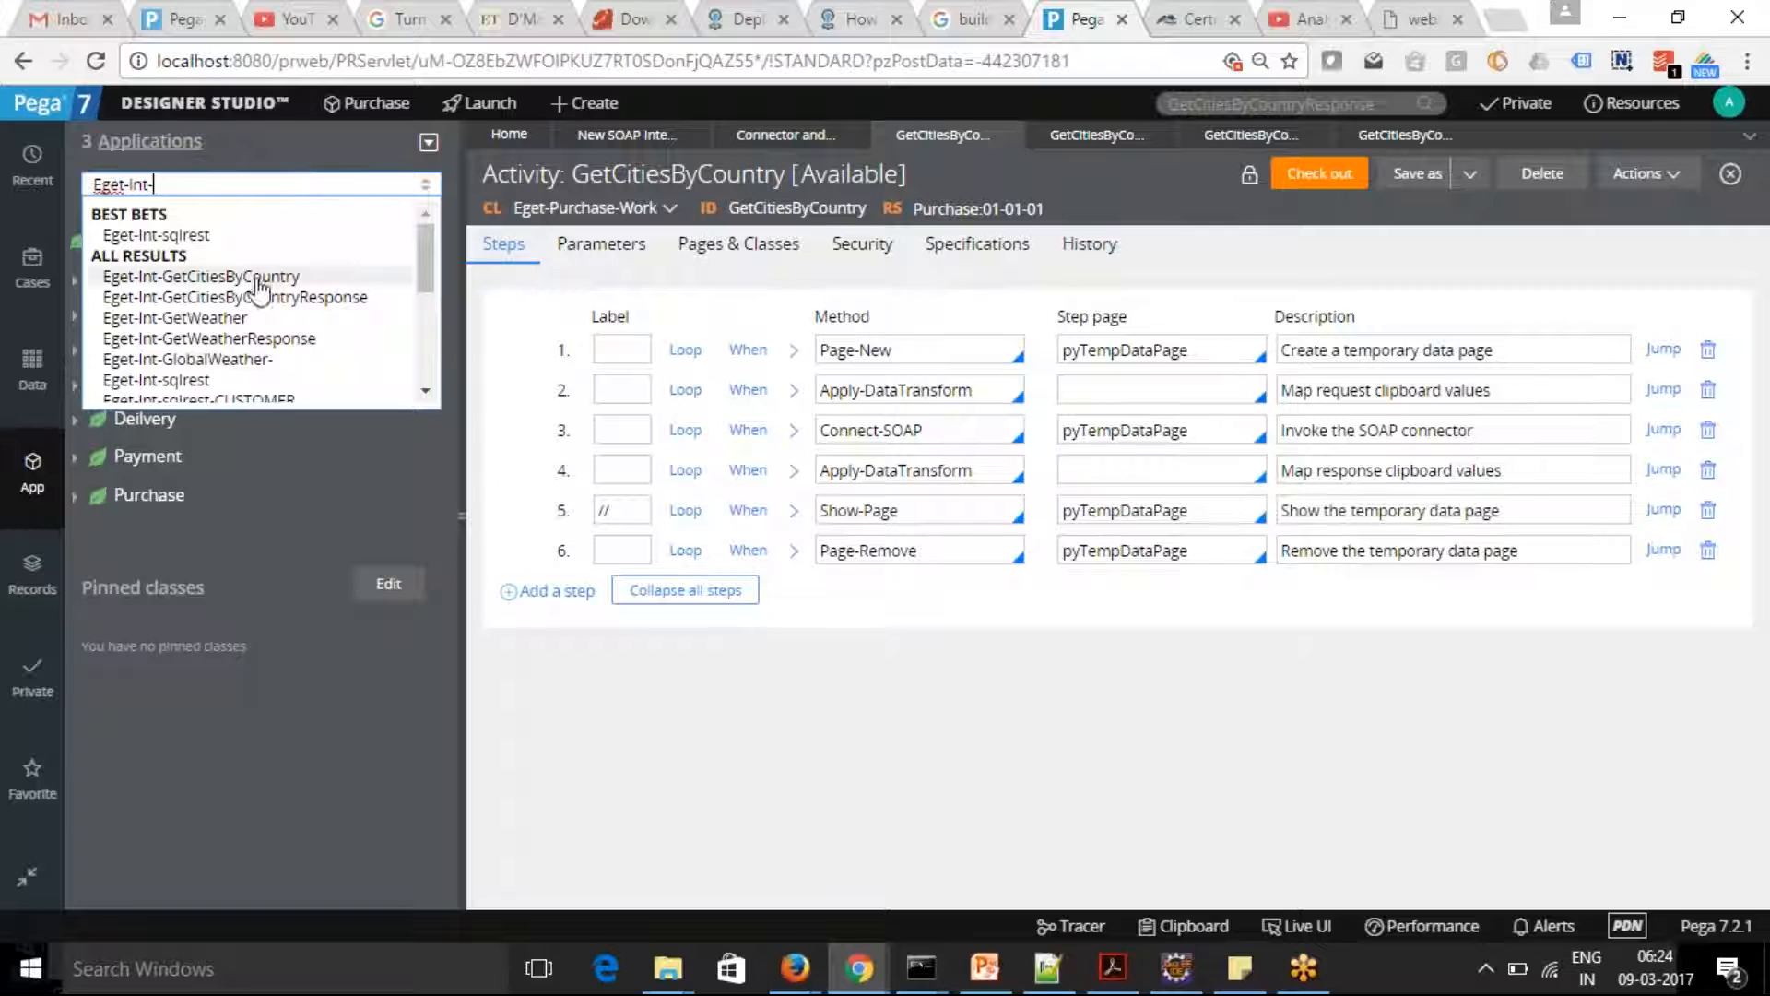
pyautogui.click(238, 359)
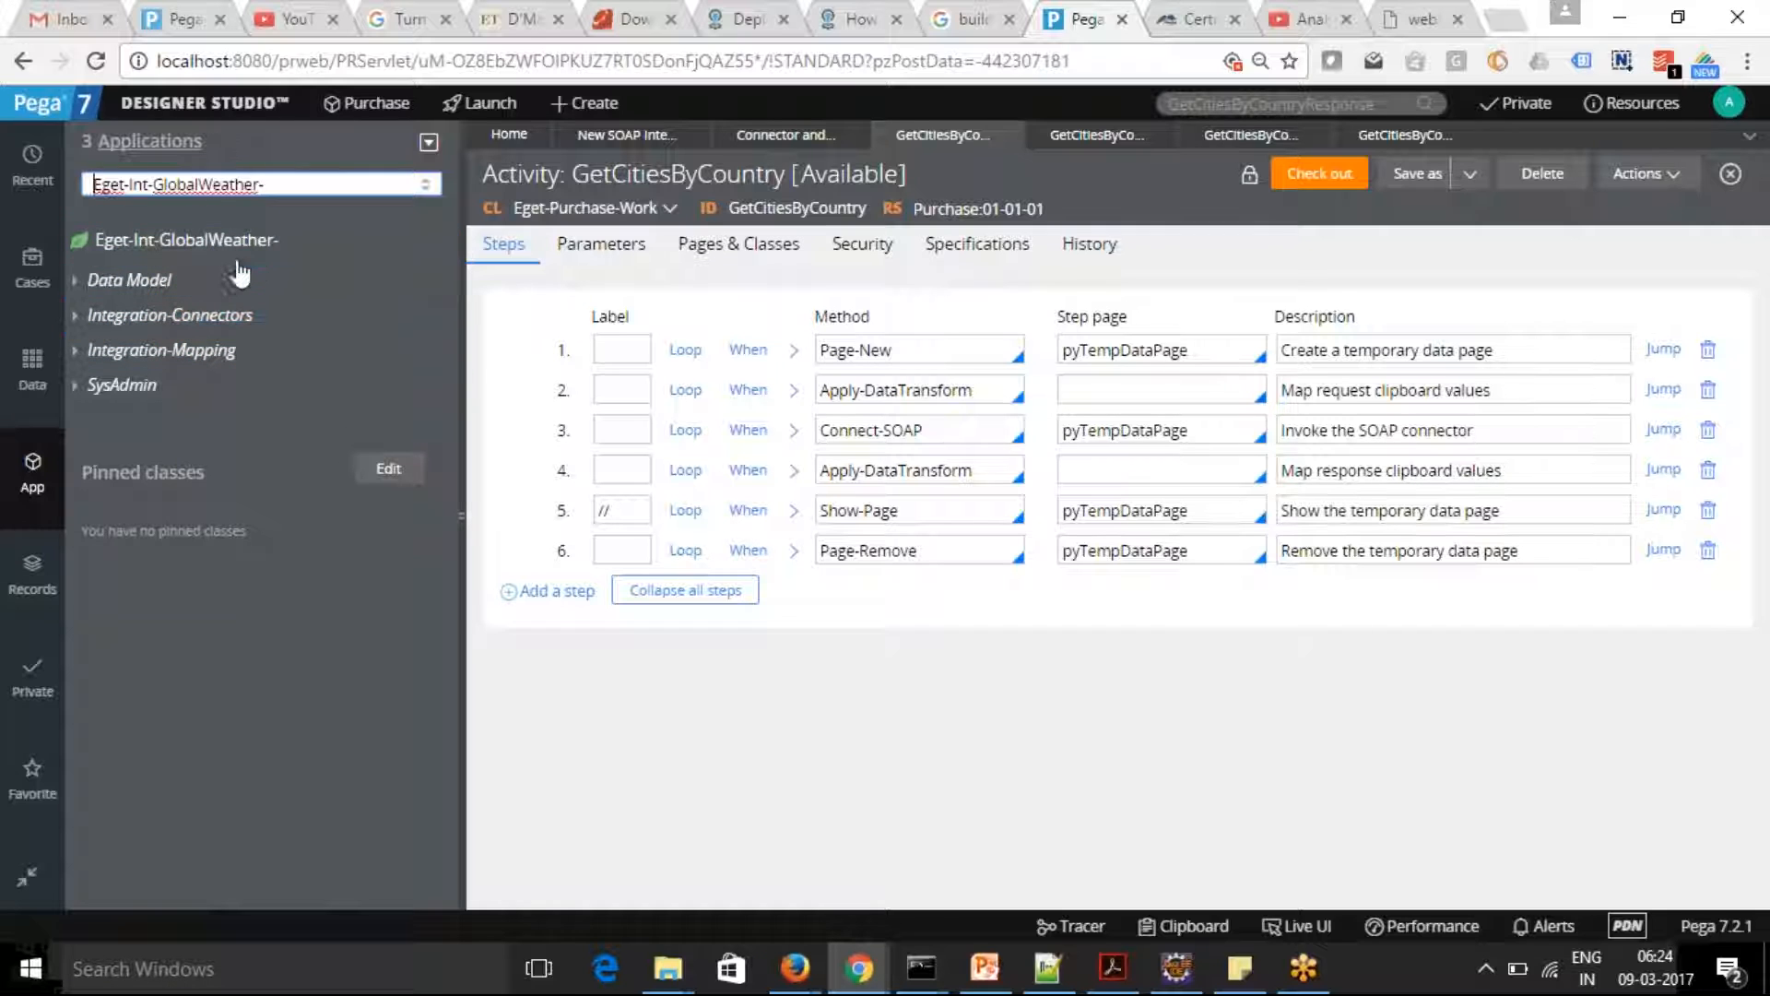
# Expand the Connect SOAP, Parse XML and XML Stream rules of the Eget-Int-GlobalWeather- class
pyautogui.click(76, 319)
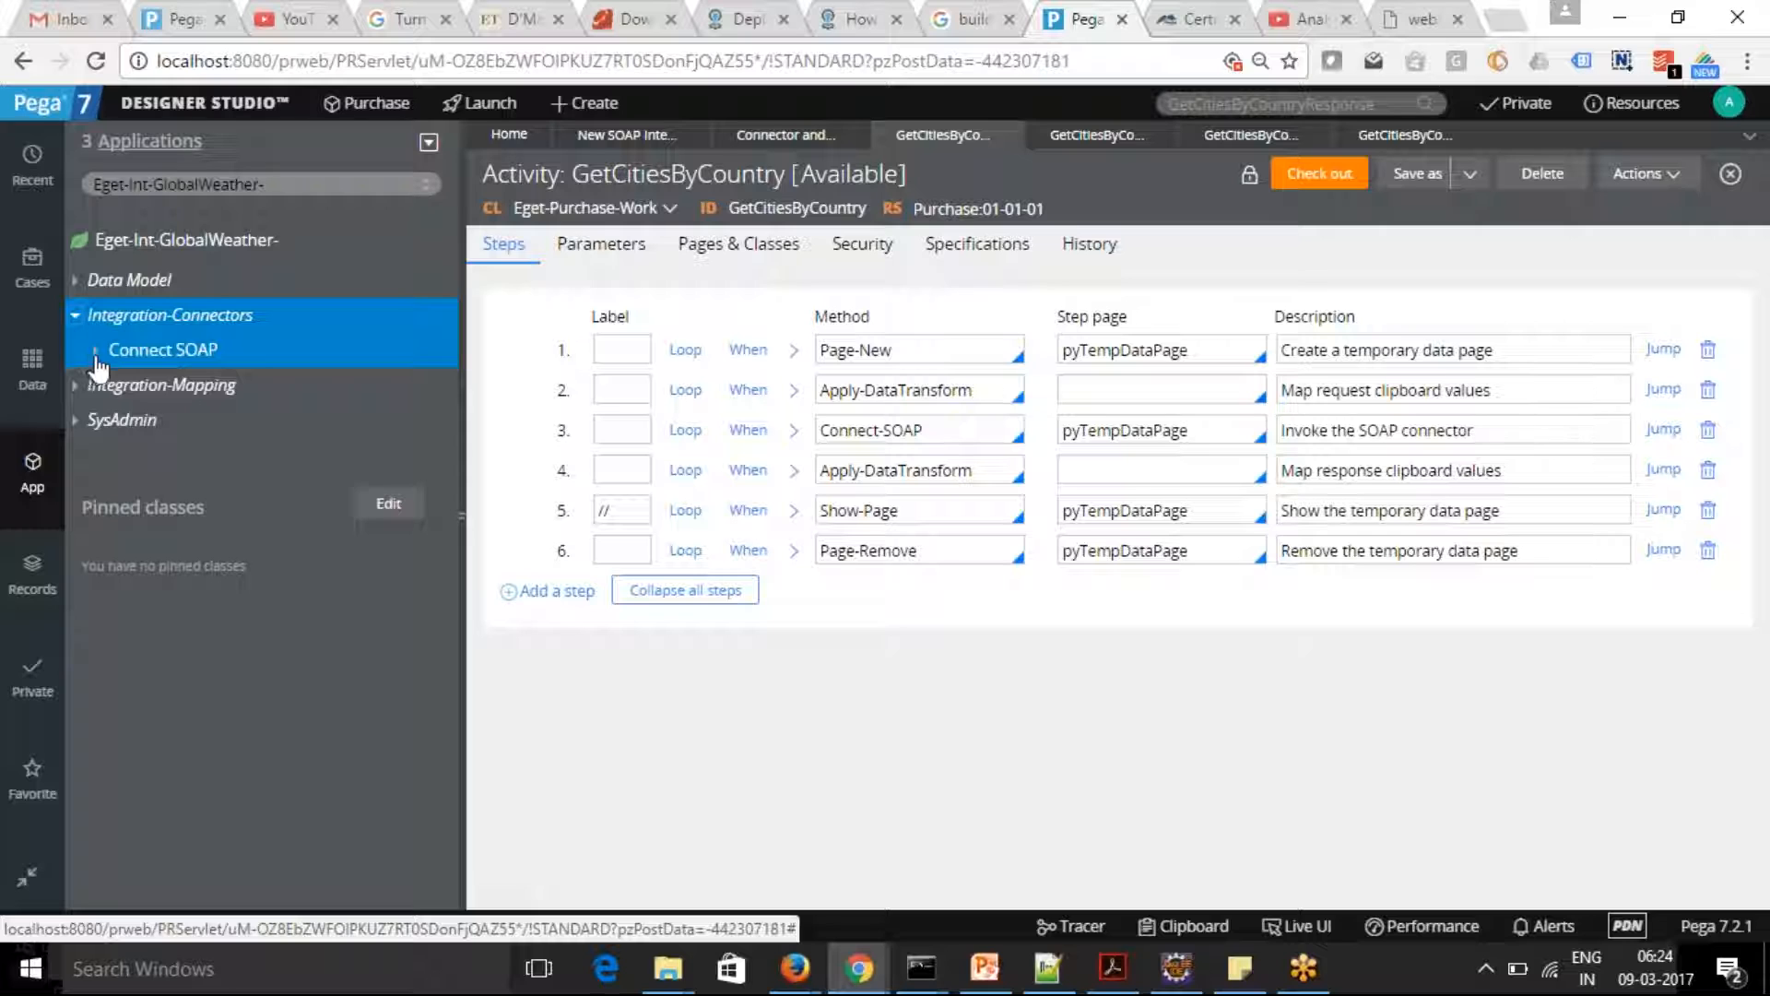
pyautogui.click(95, 351)
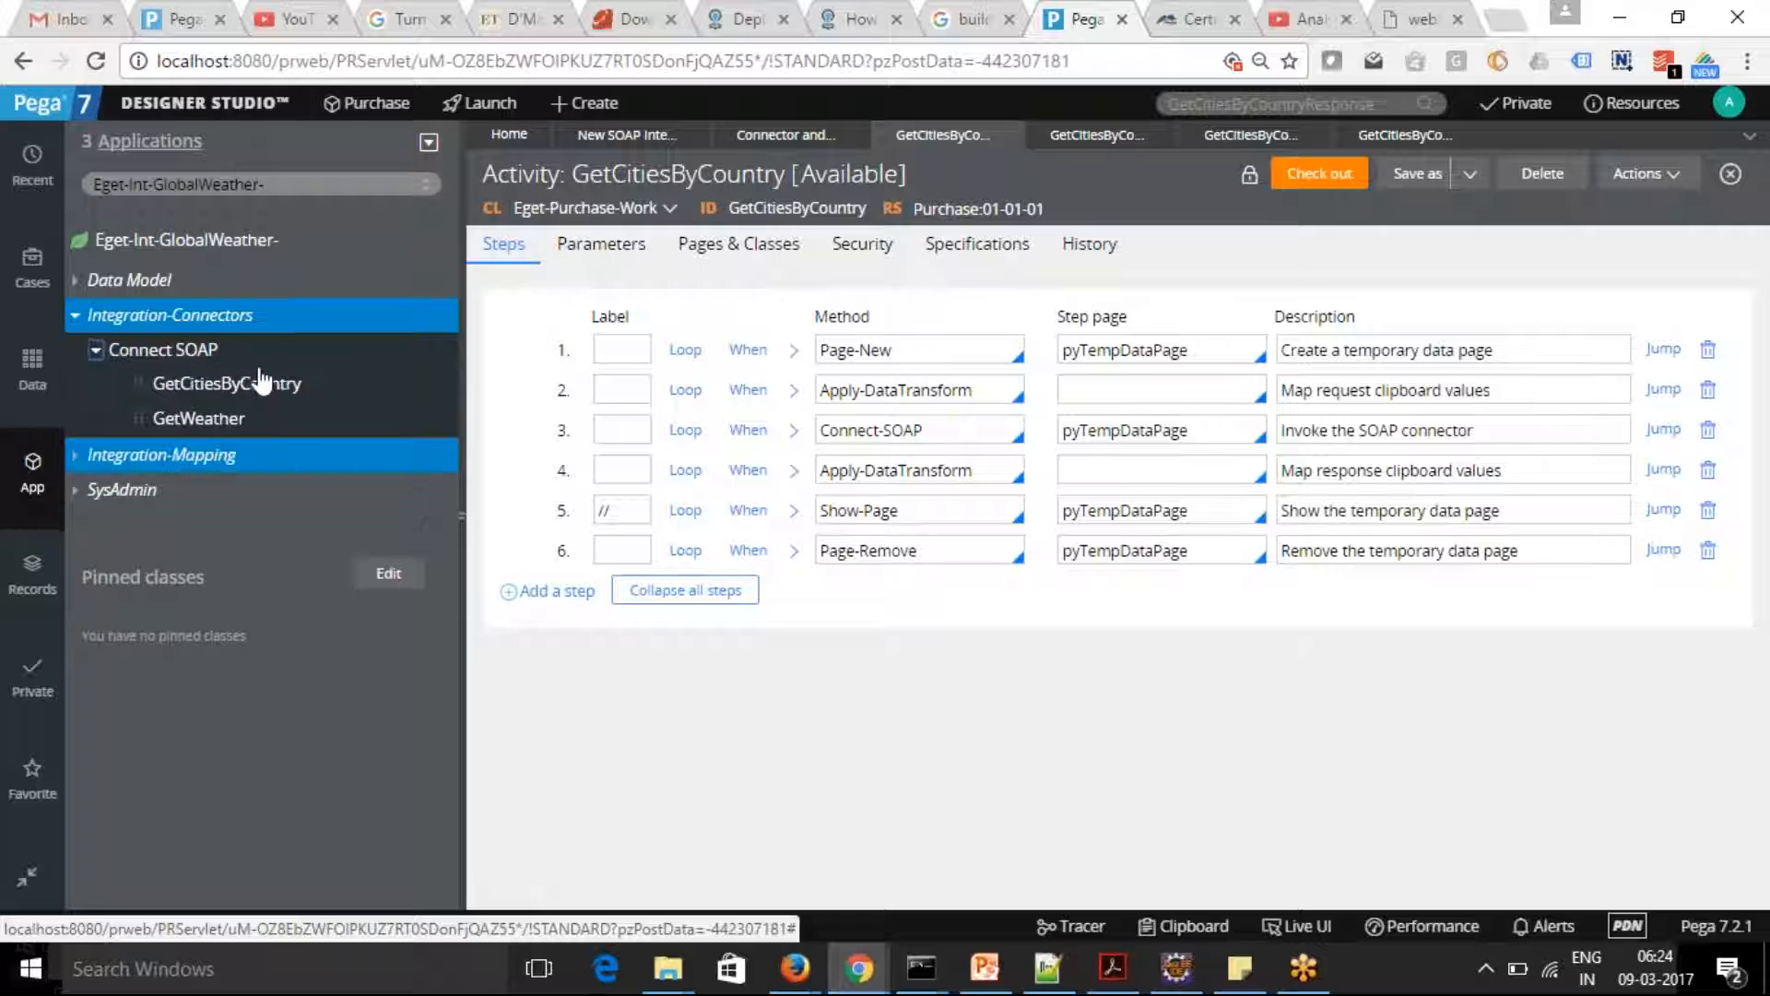
pyautogui.click(76, 456)
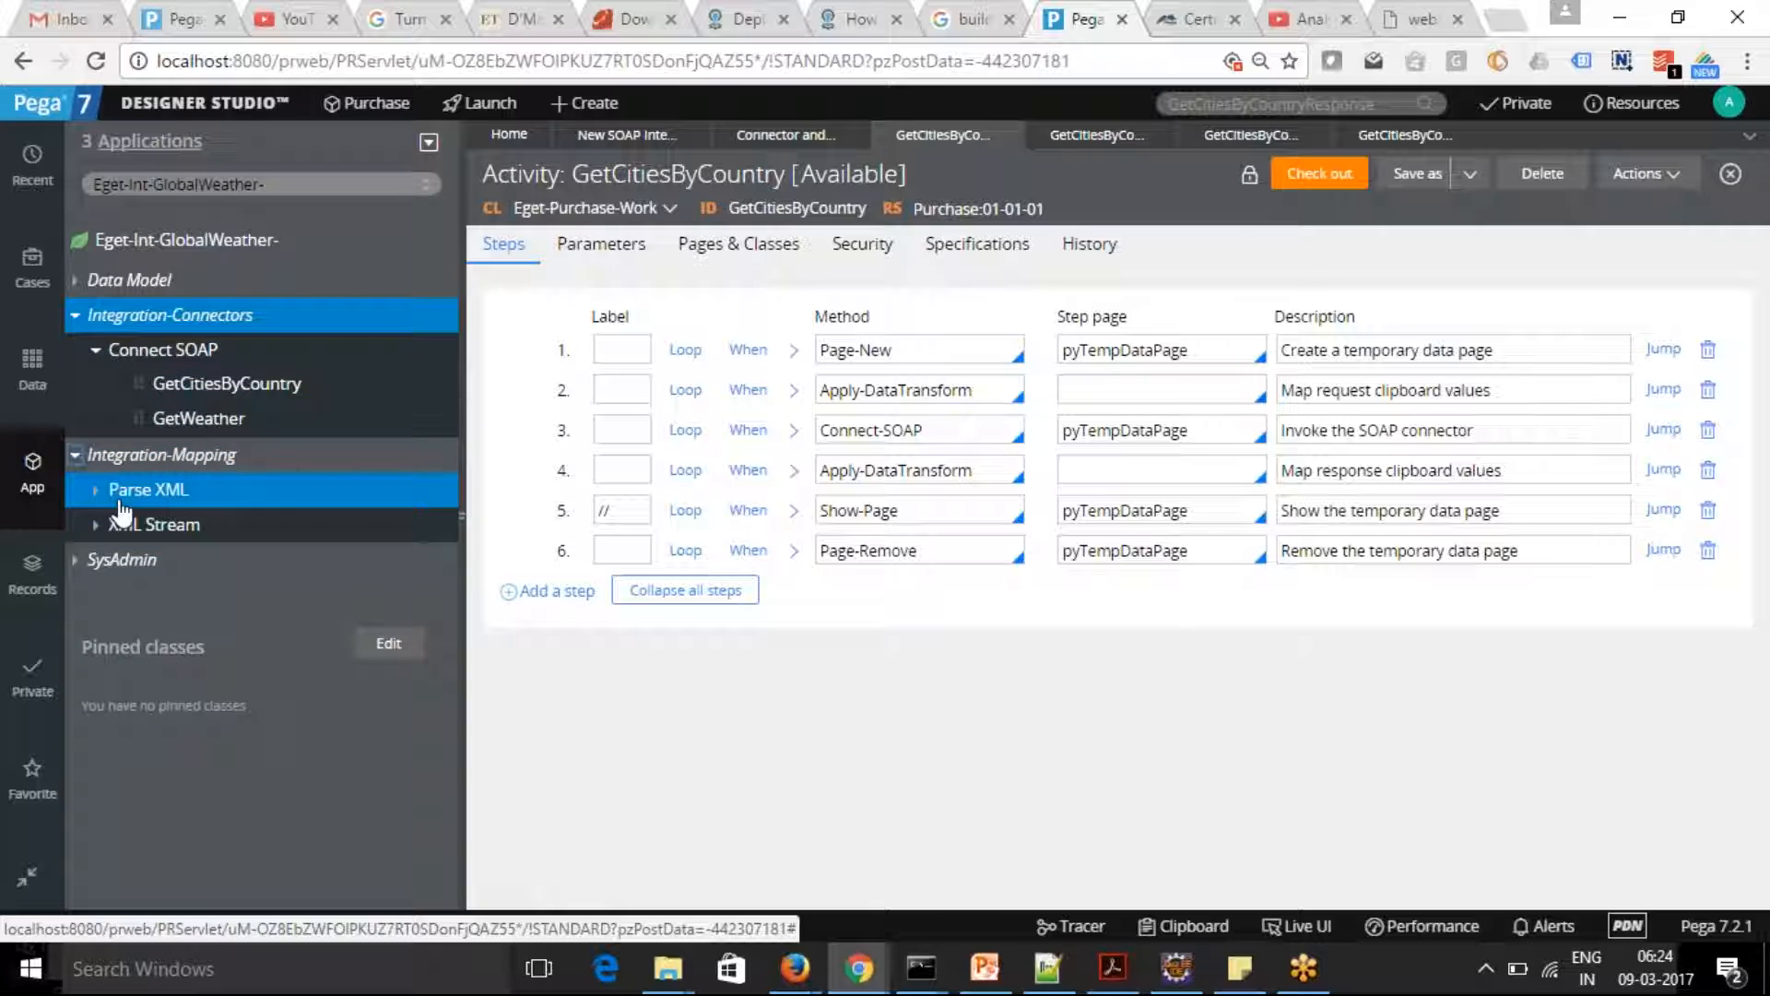
pyautogui.click(97, 491)
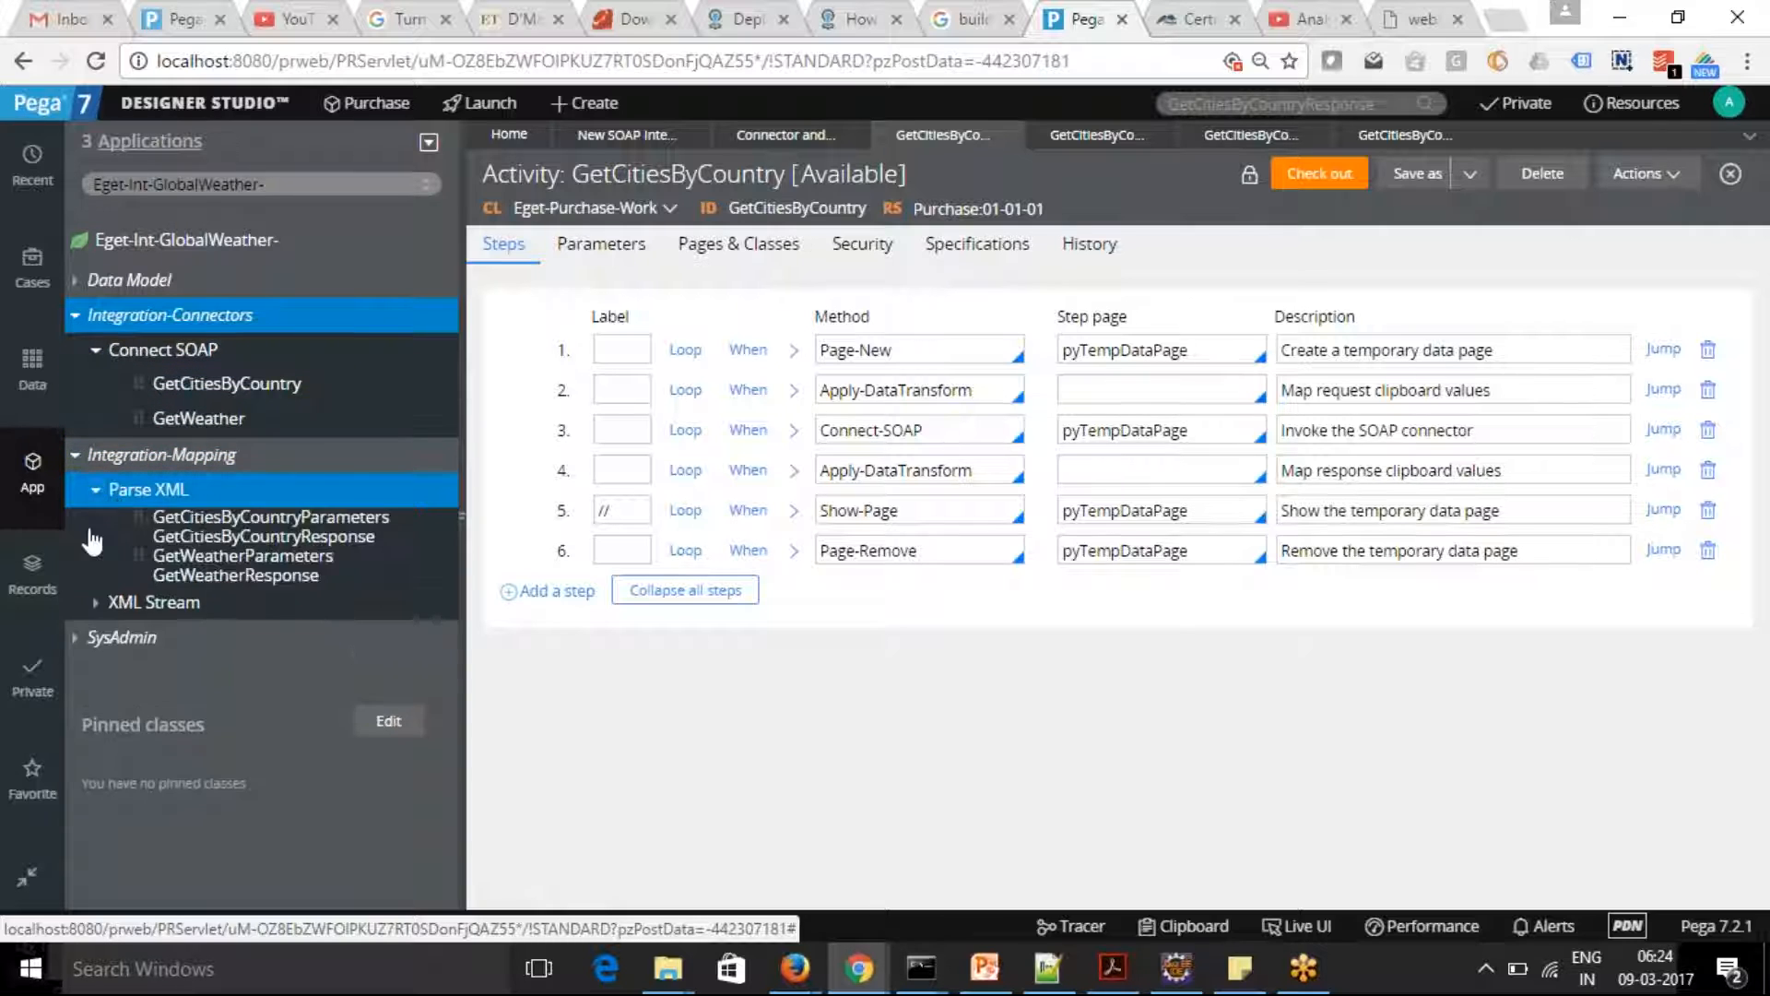
pyautogui.click(96, 601)
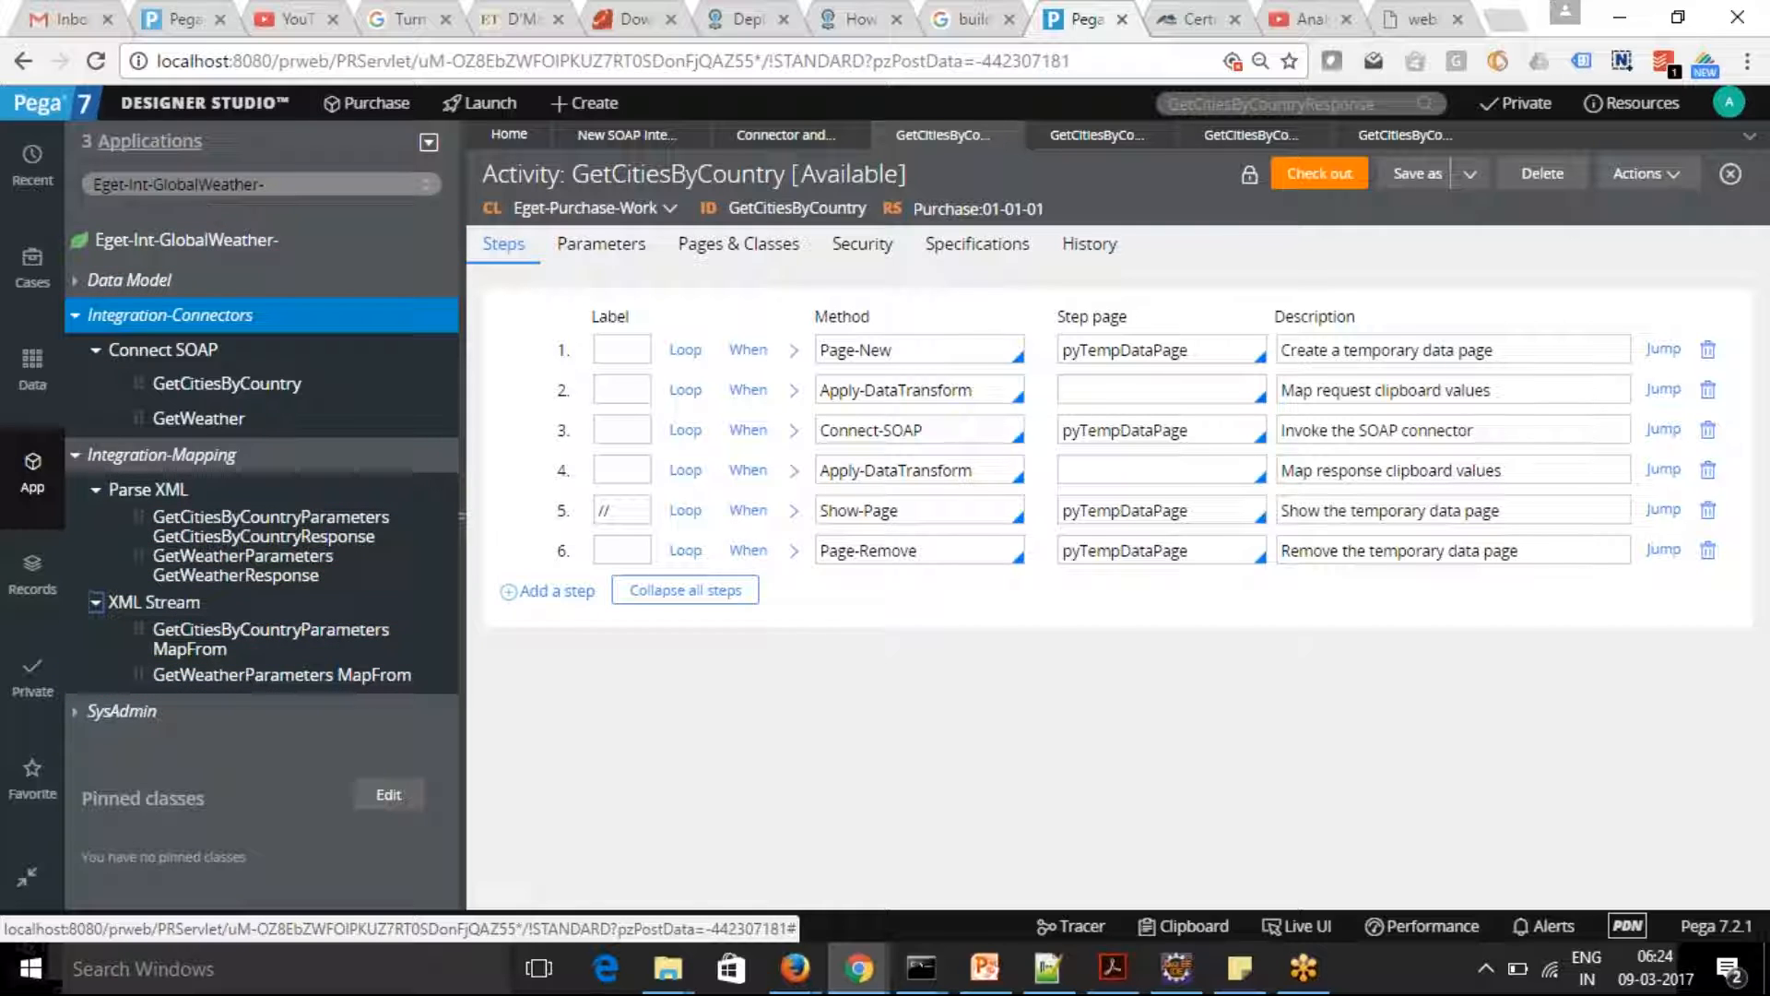
# Look up the class Eget-Int-GetCitiesByCountry in the application explorer, and return to the Eget-Int-GlobalWeather- class
pyautogui.click(335, 184)
pyautogui.write('Eget-Int-')
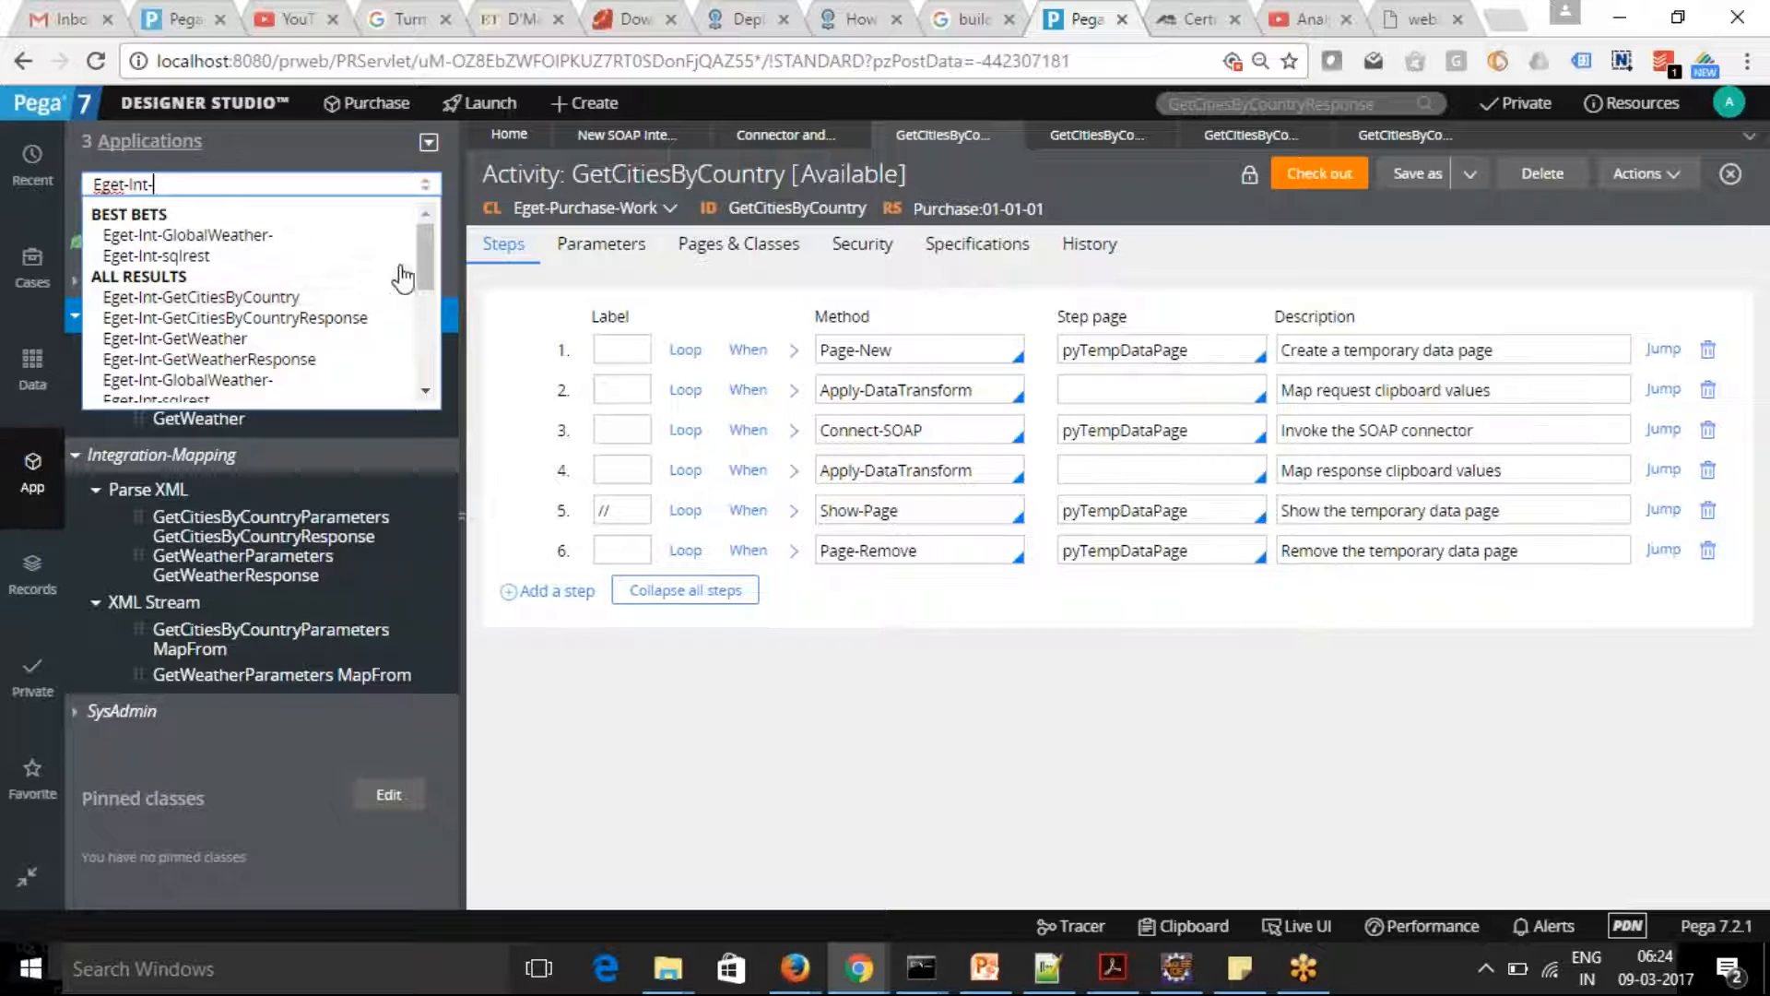
pyautogui.click(266, 295)
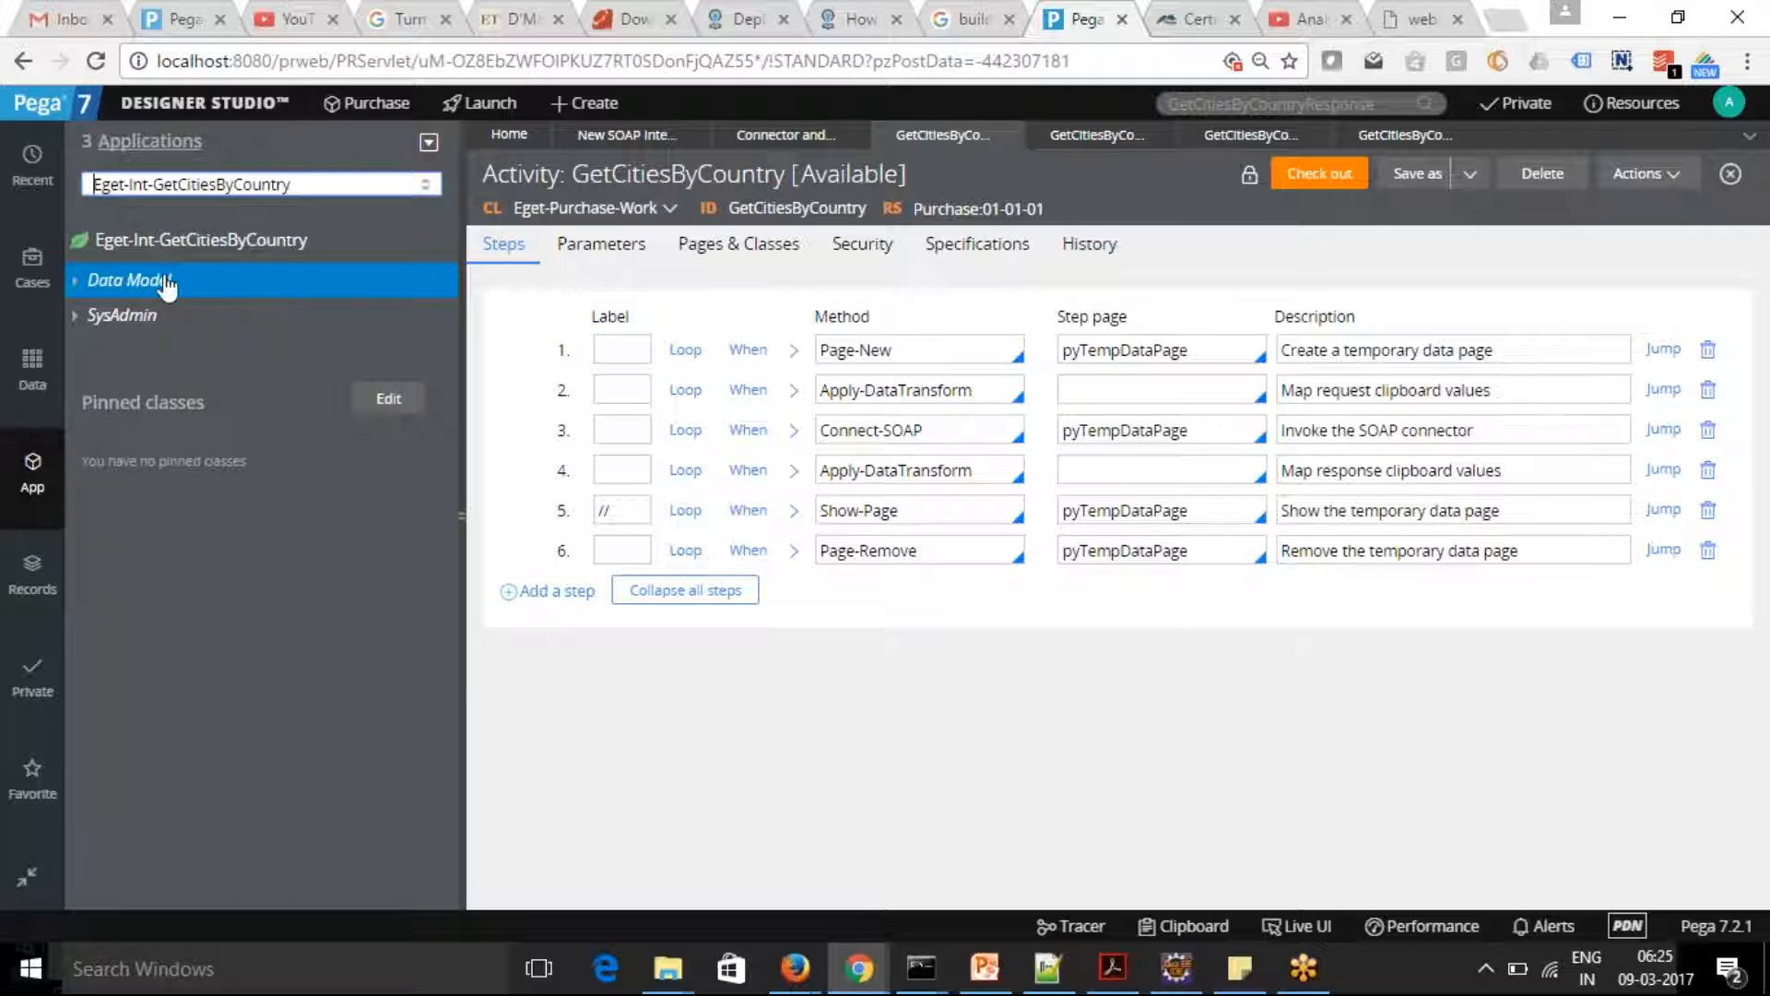
pyautogui.moveTo(152, 185); pyautogui.dragTo(491, 203)
pyautogui.press('BackSpace')
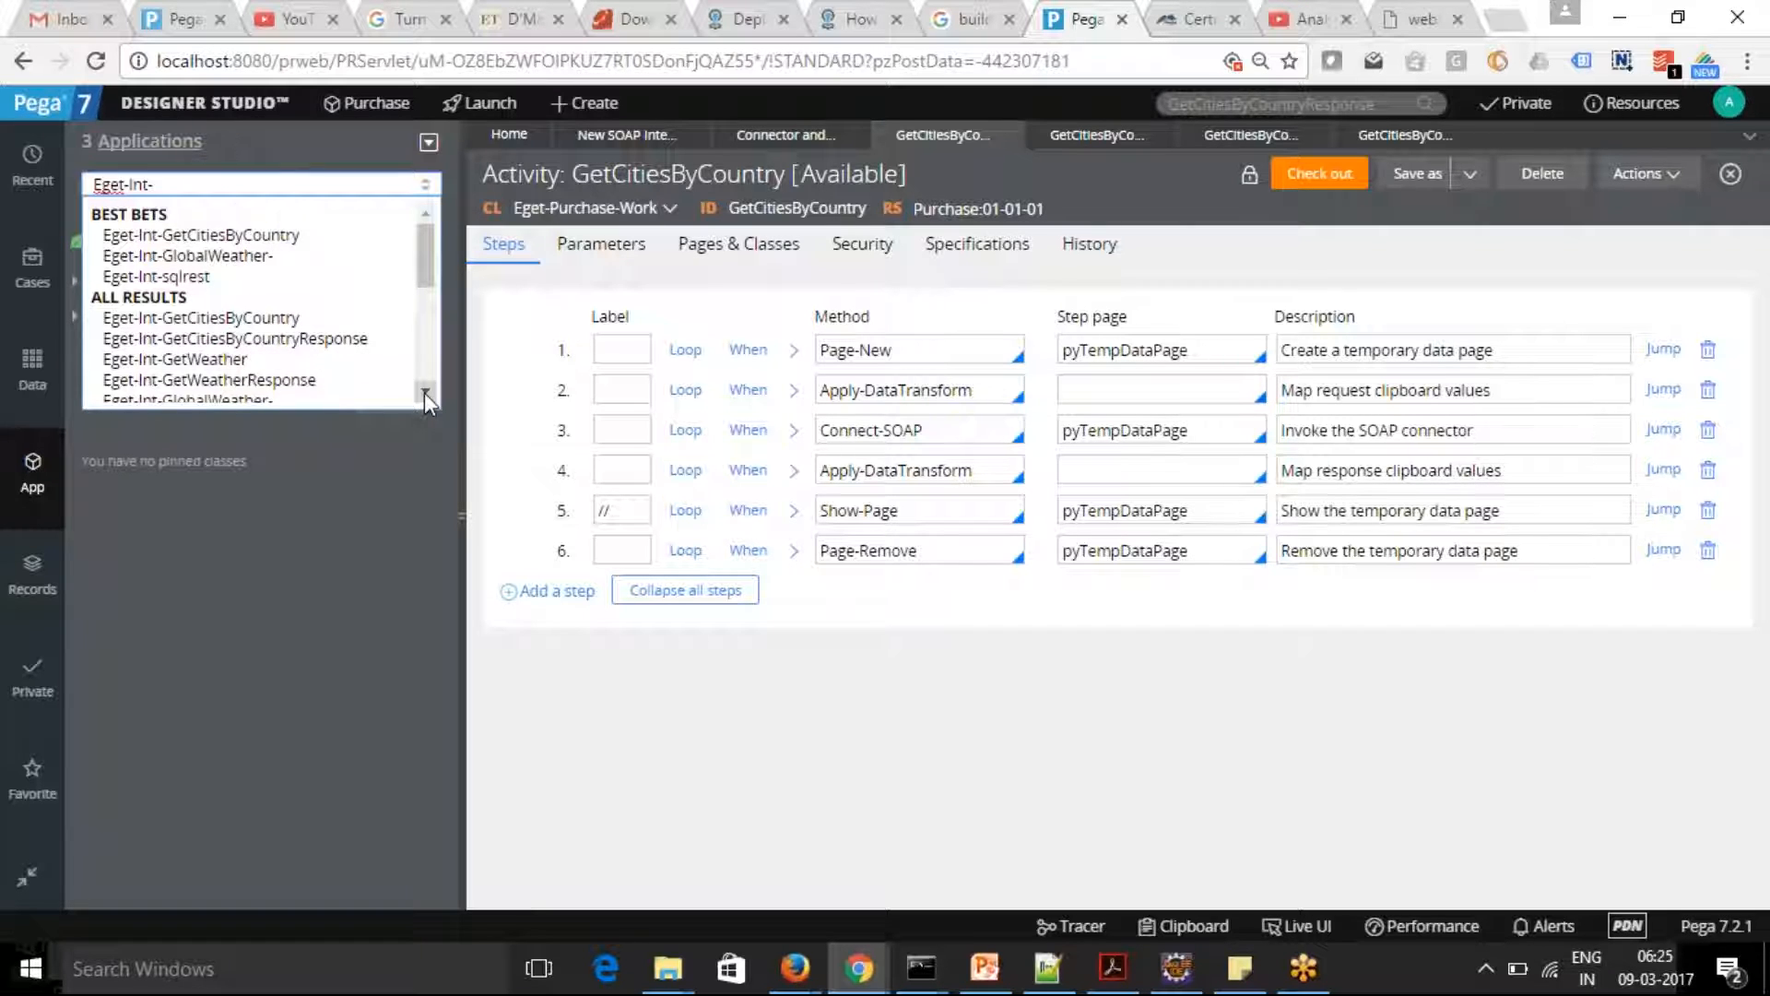
pyautogui.scroll(-1, 425, 390)
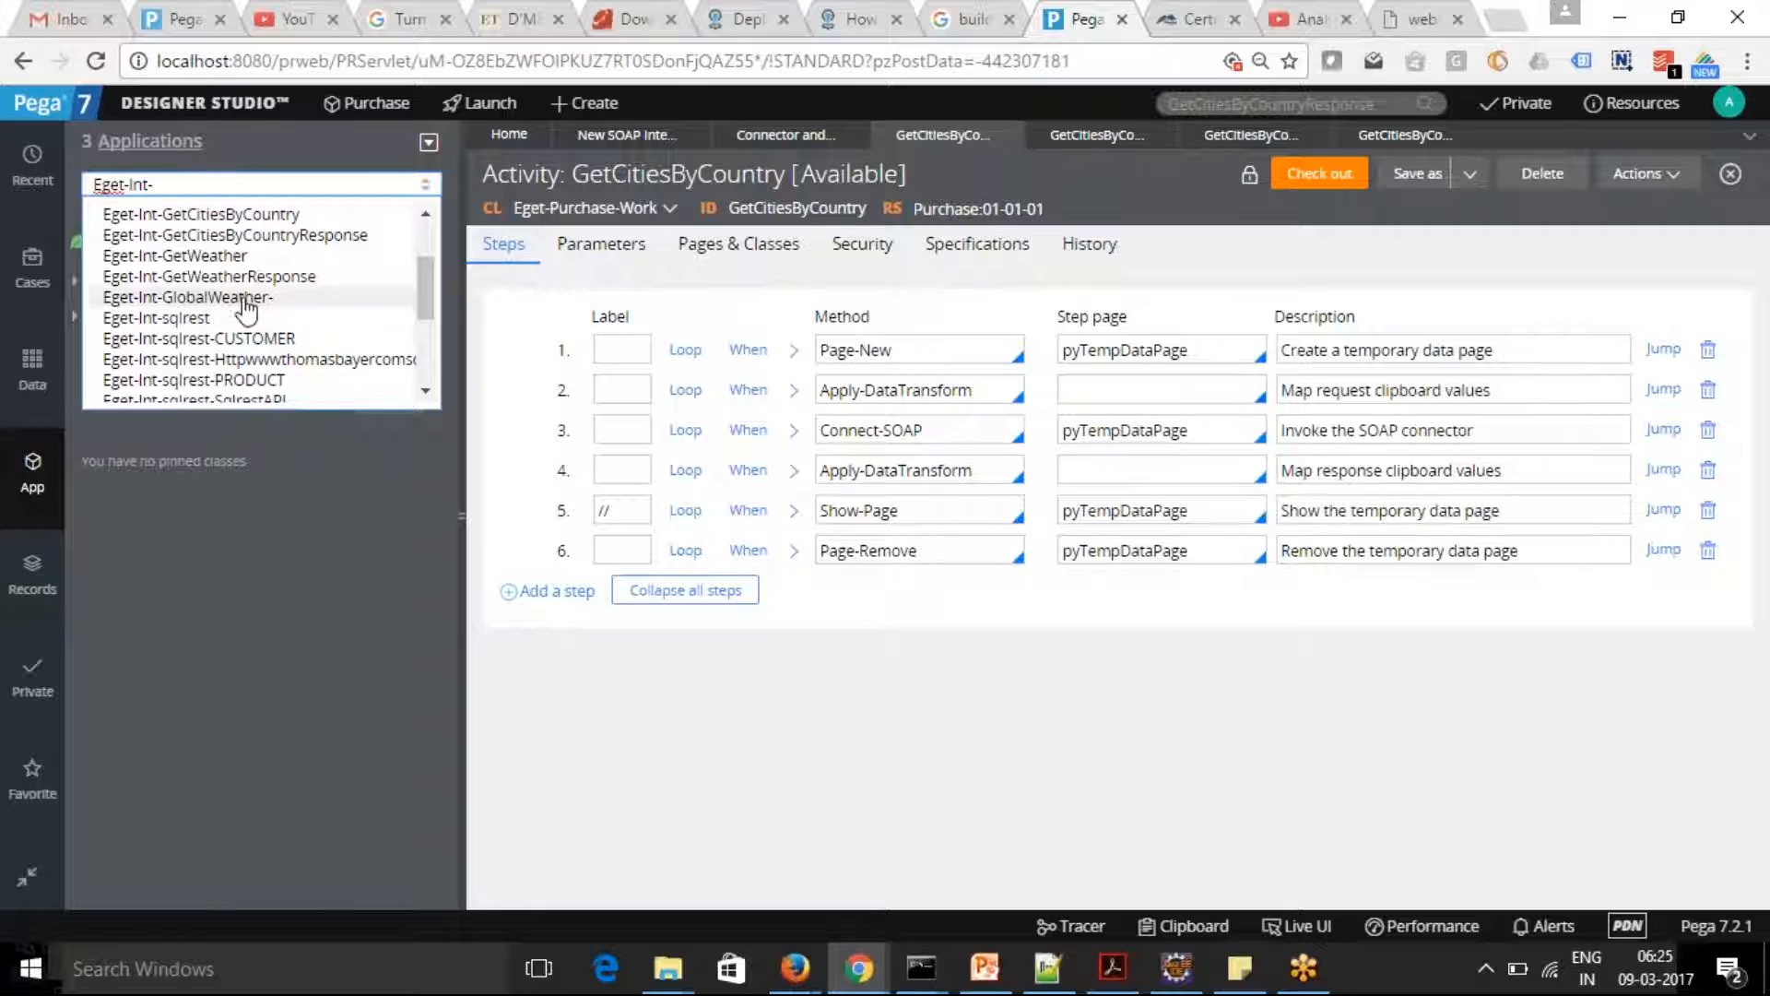
pyautogui.click(250, 302)
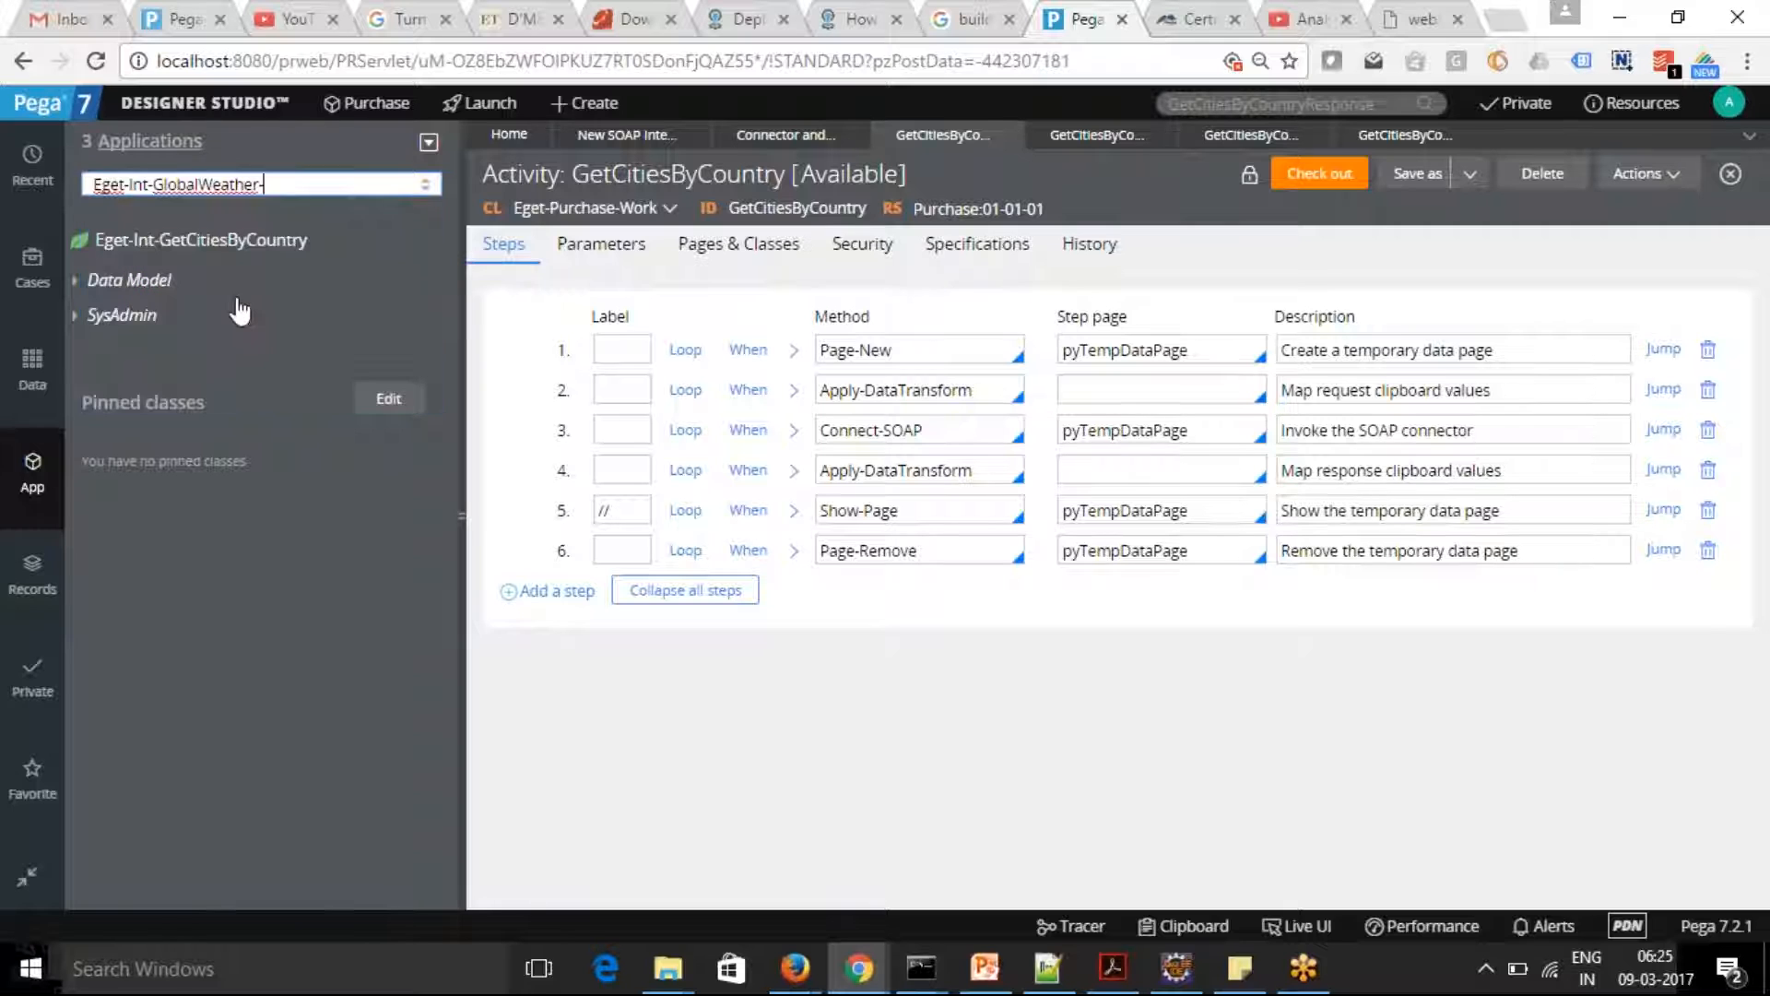
# Expand all data model properties of the Eget-Int-GlobalWeather- class and open the GetCitiesByCountryResult property rule
pyautogui.click(75, 281)
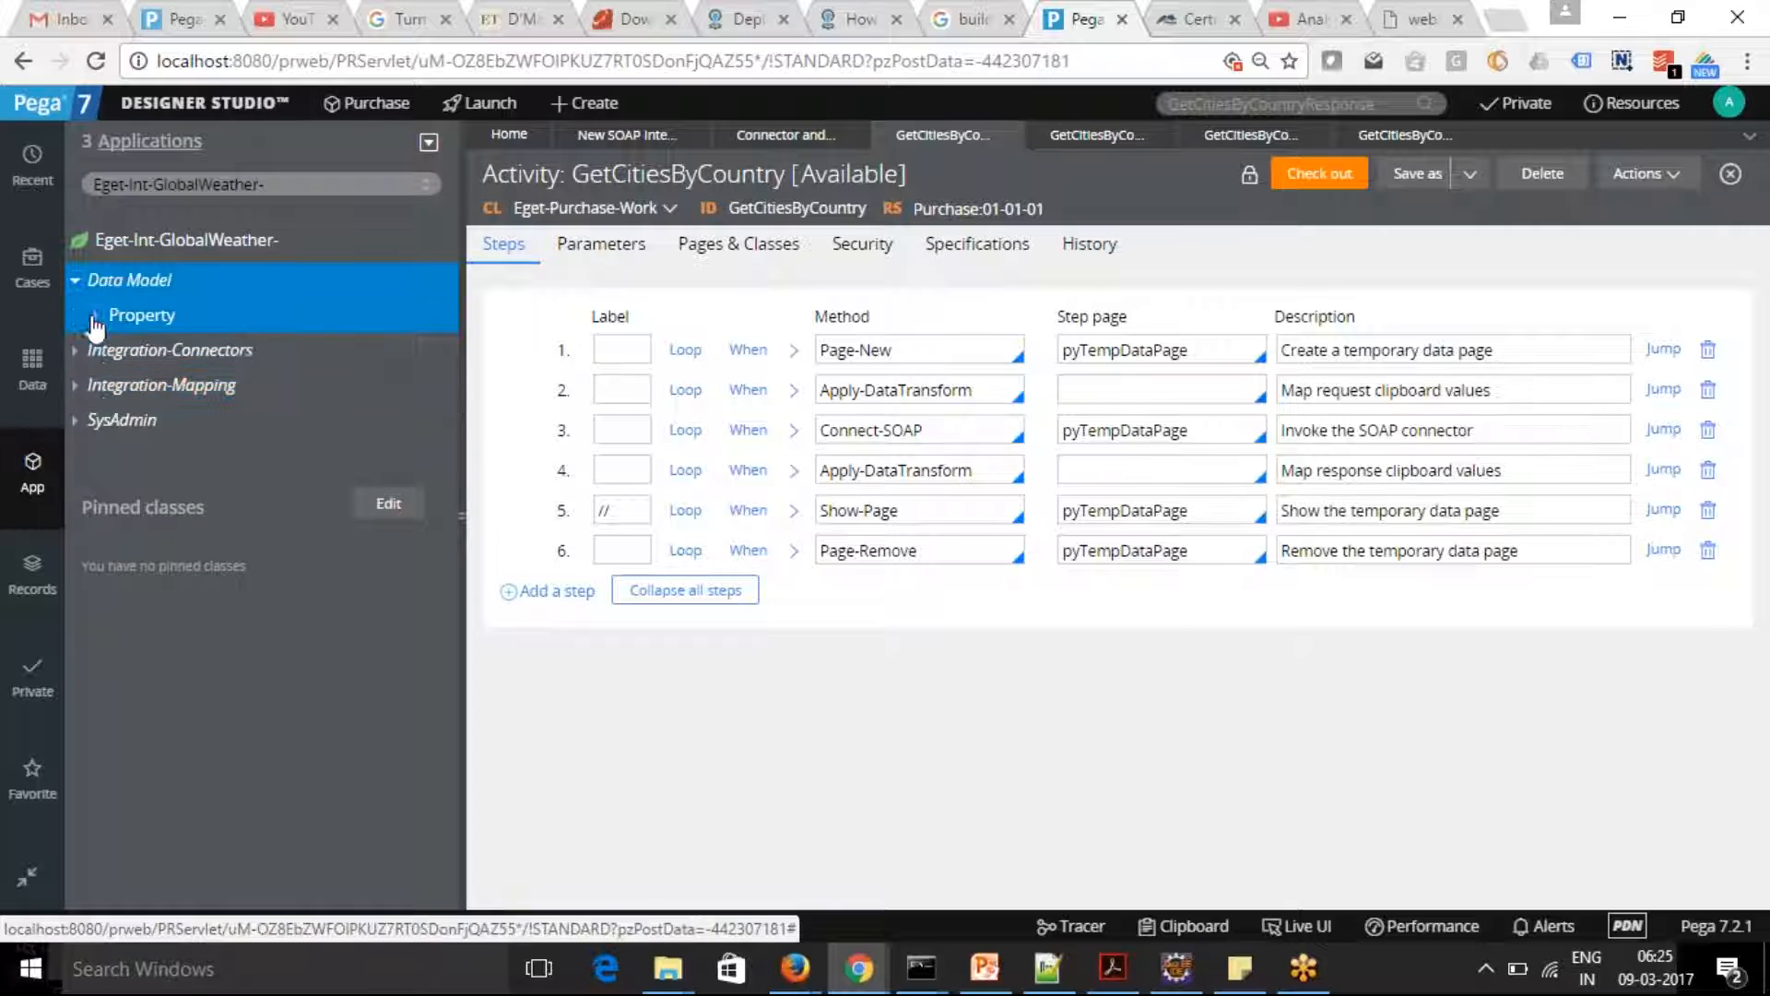
pyautogui.click(95, 316)
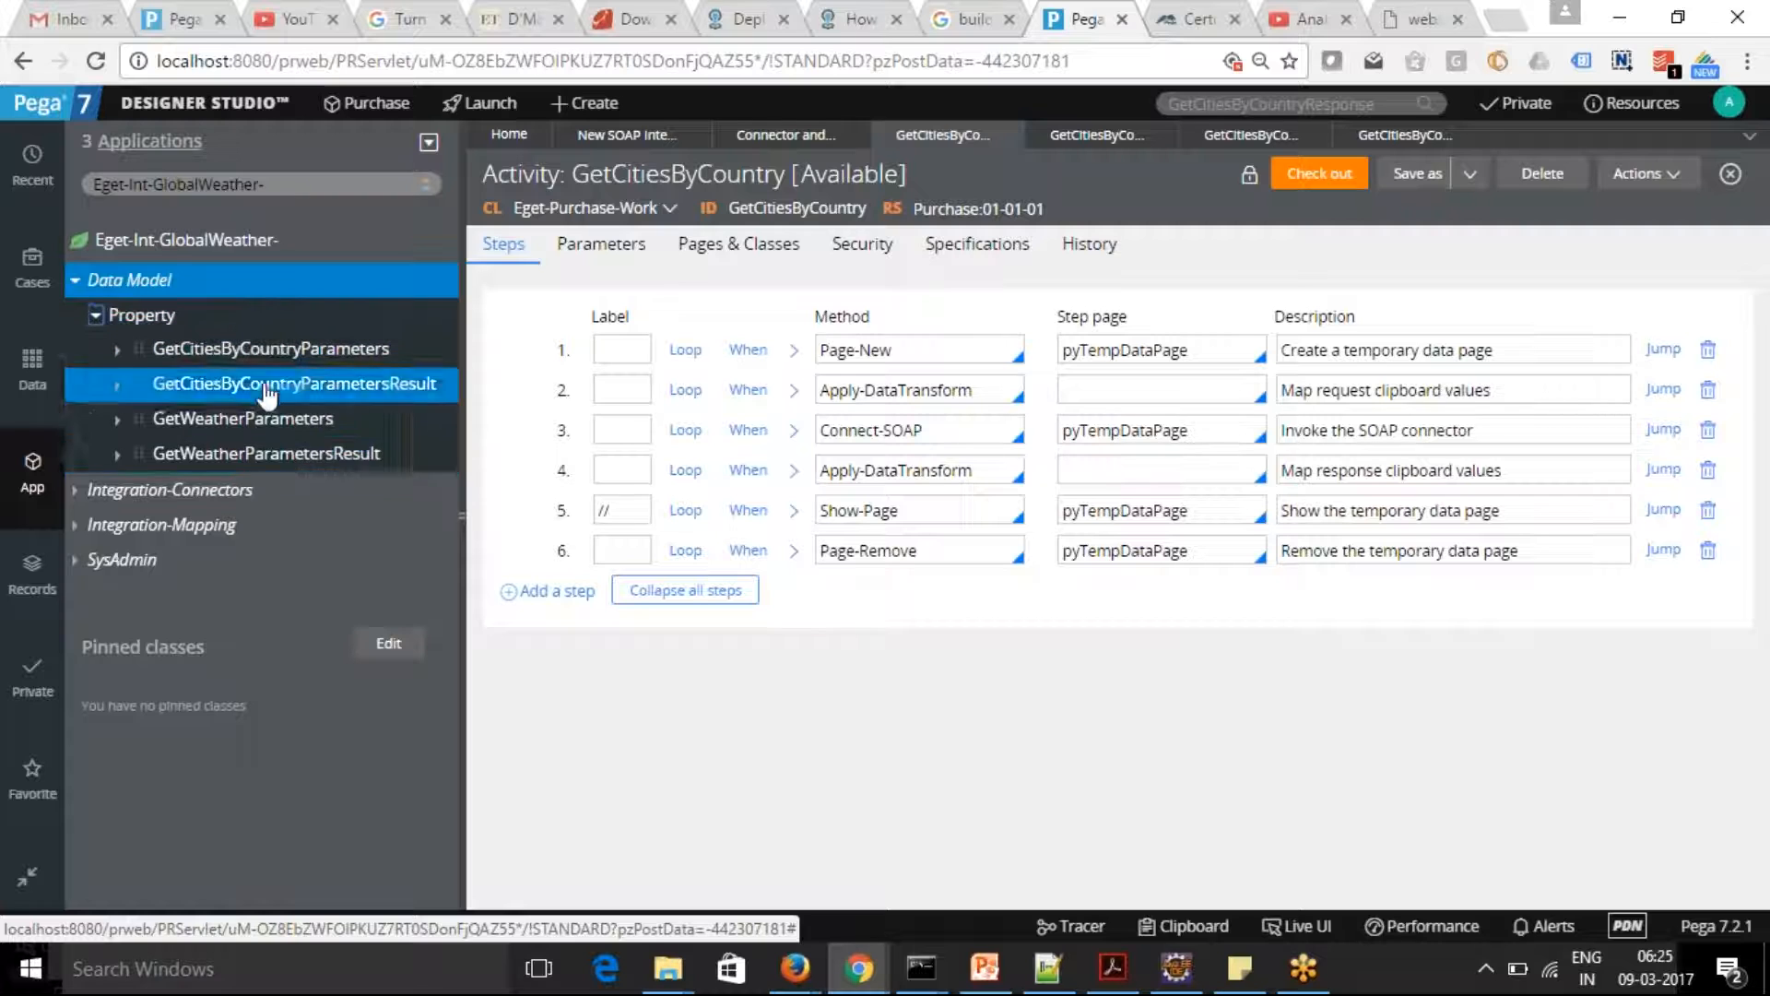
pyautogui.click(116, 353)
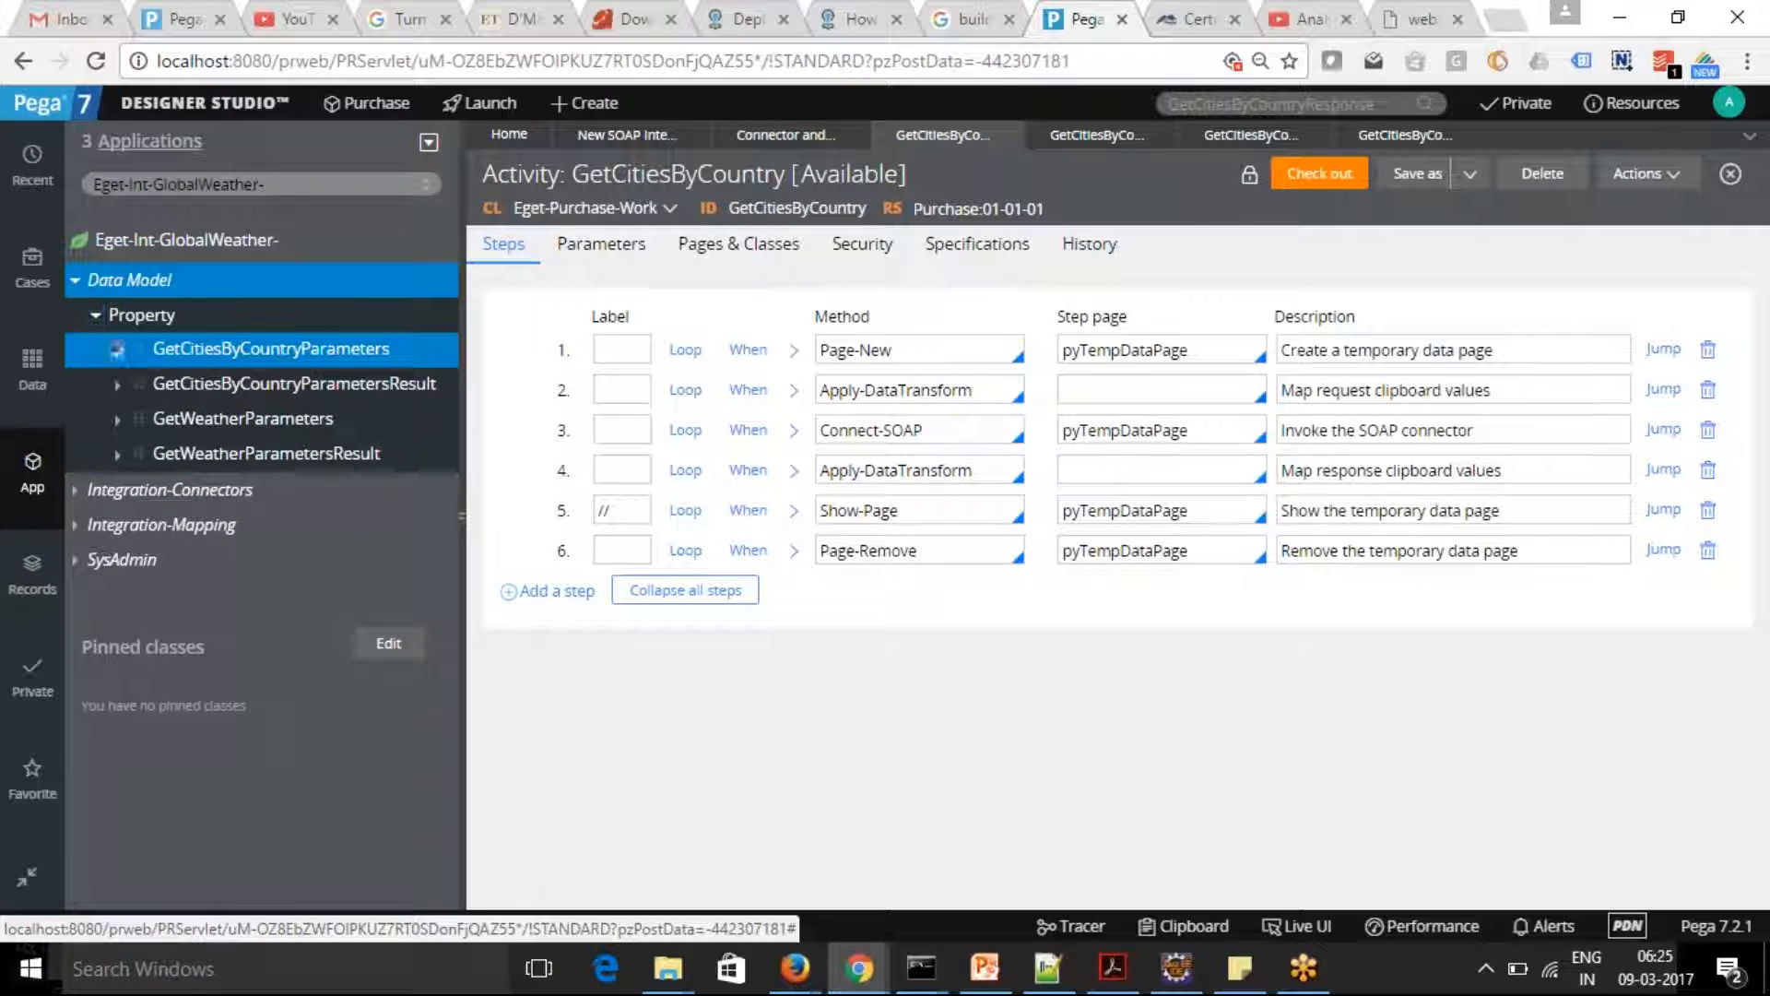
pyautogui.click(117, 421)
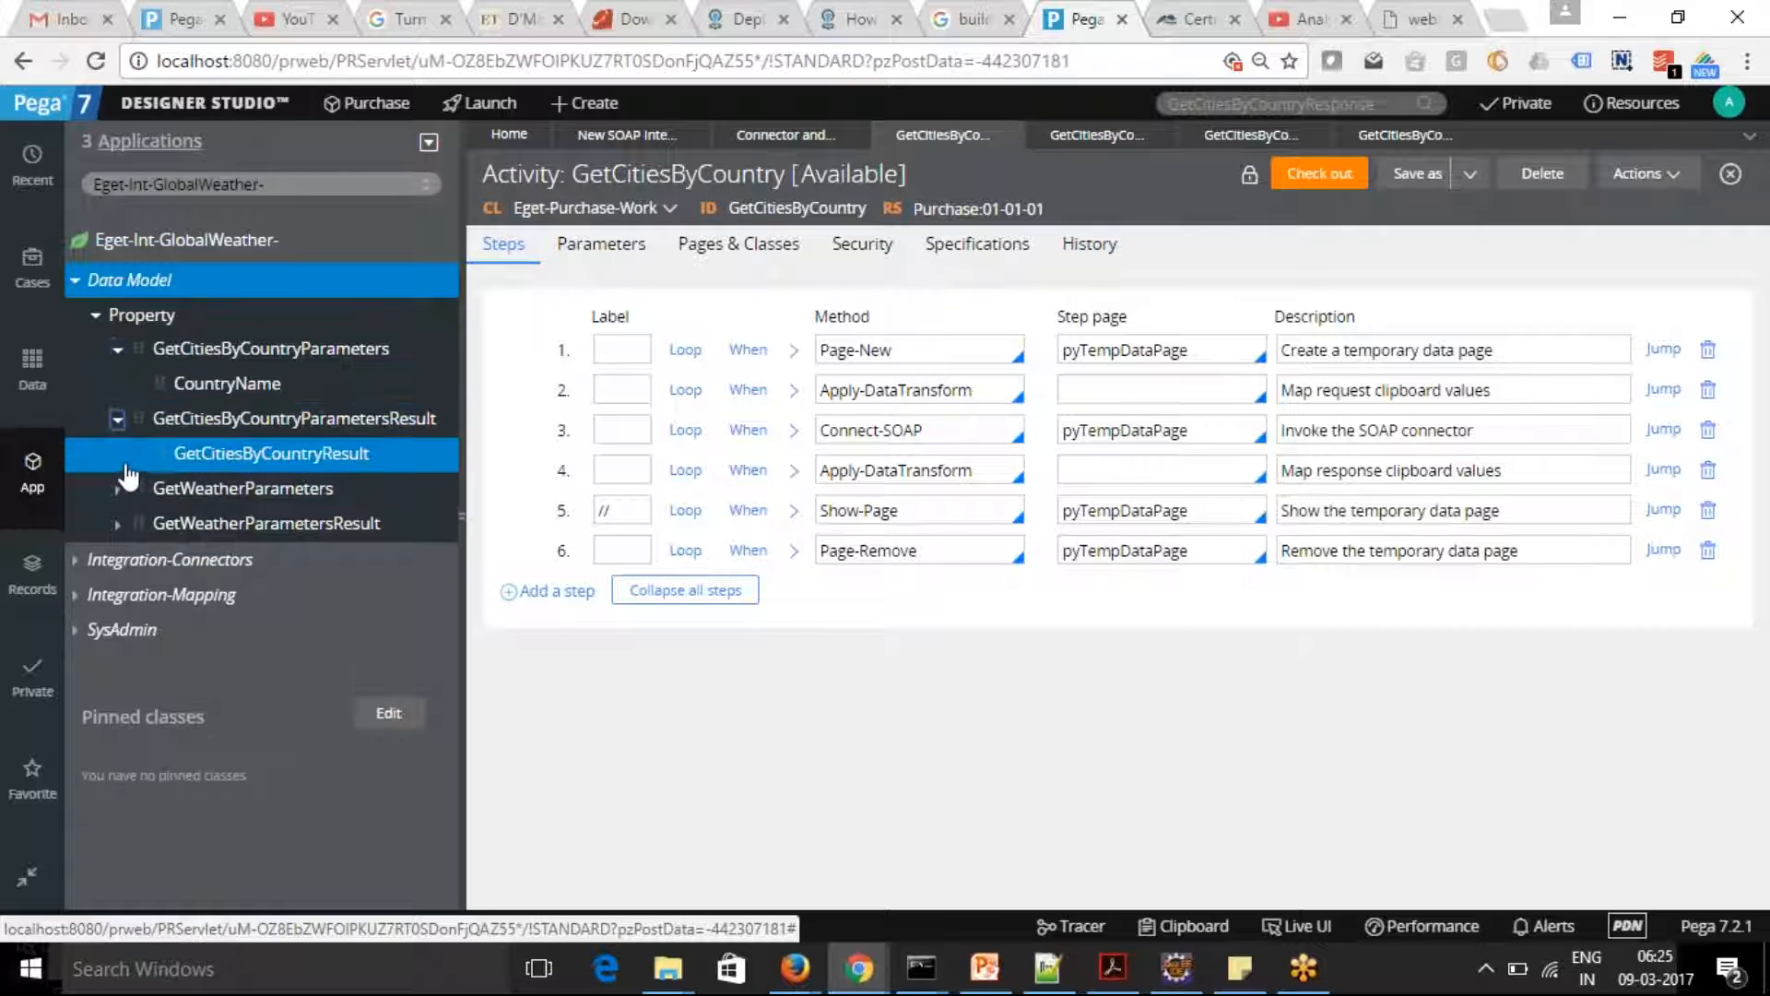
pyautogui.click(118, 489)
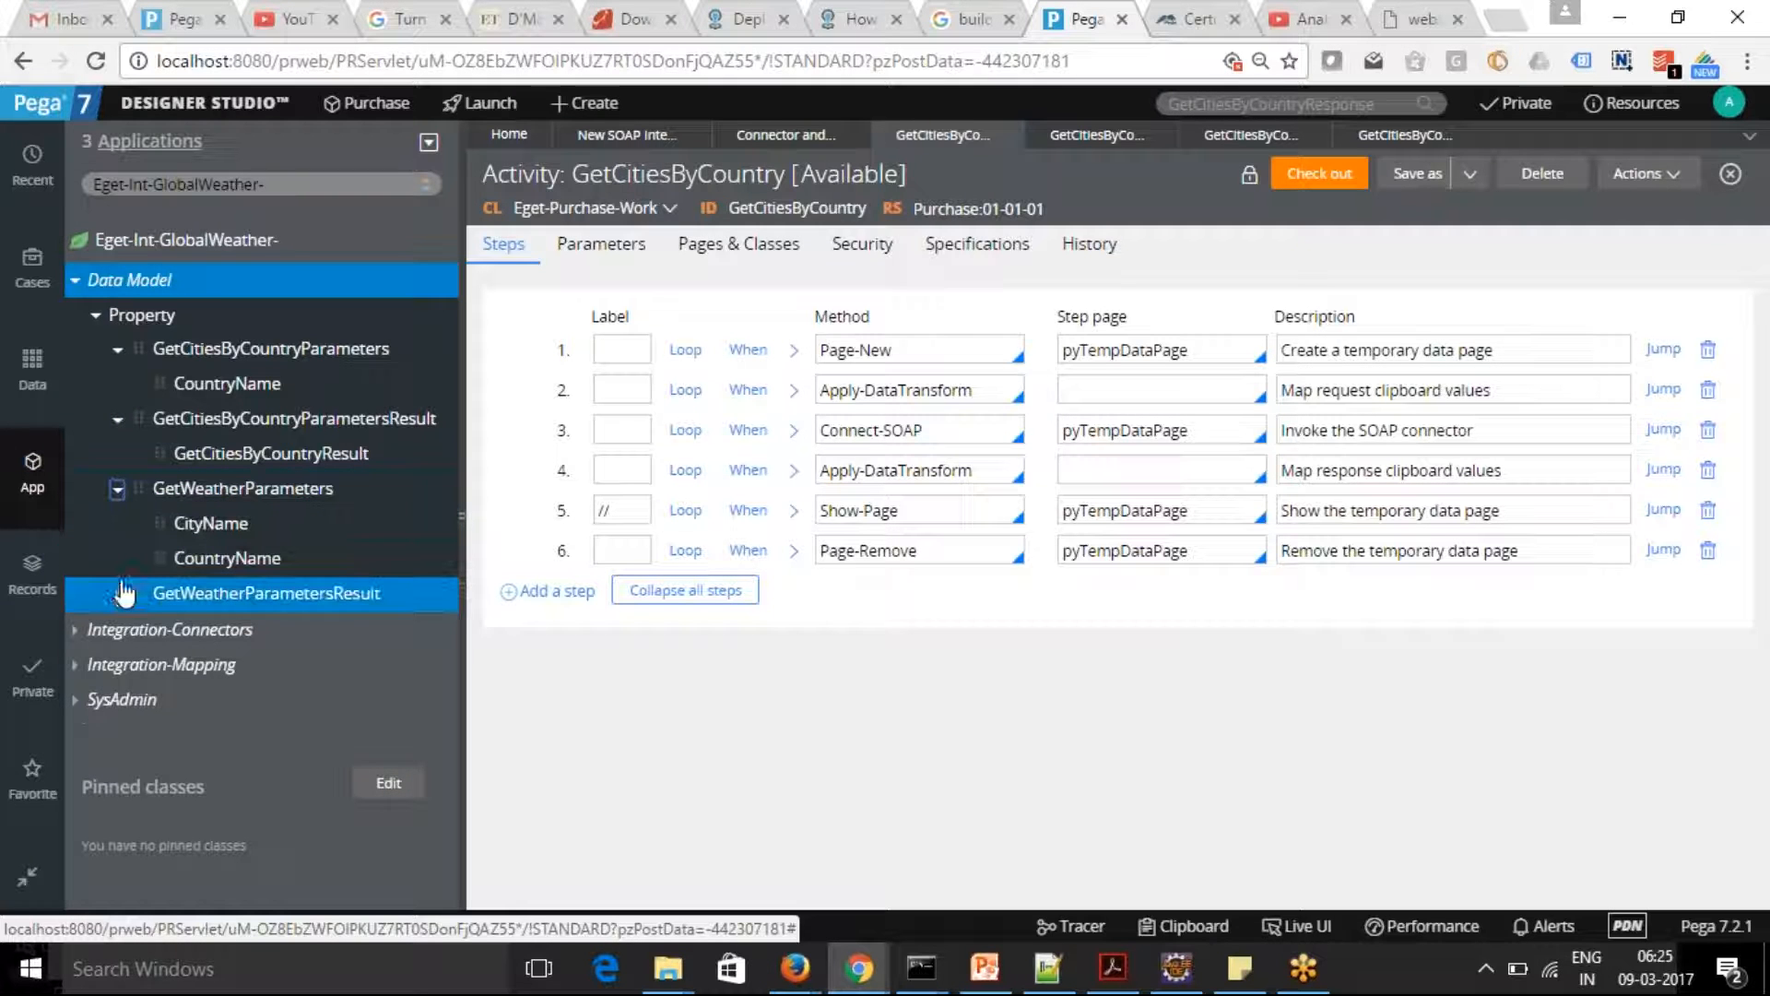
pyautogui.click(118, 595)
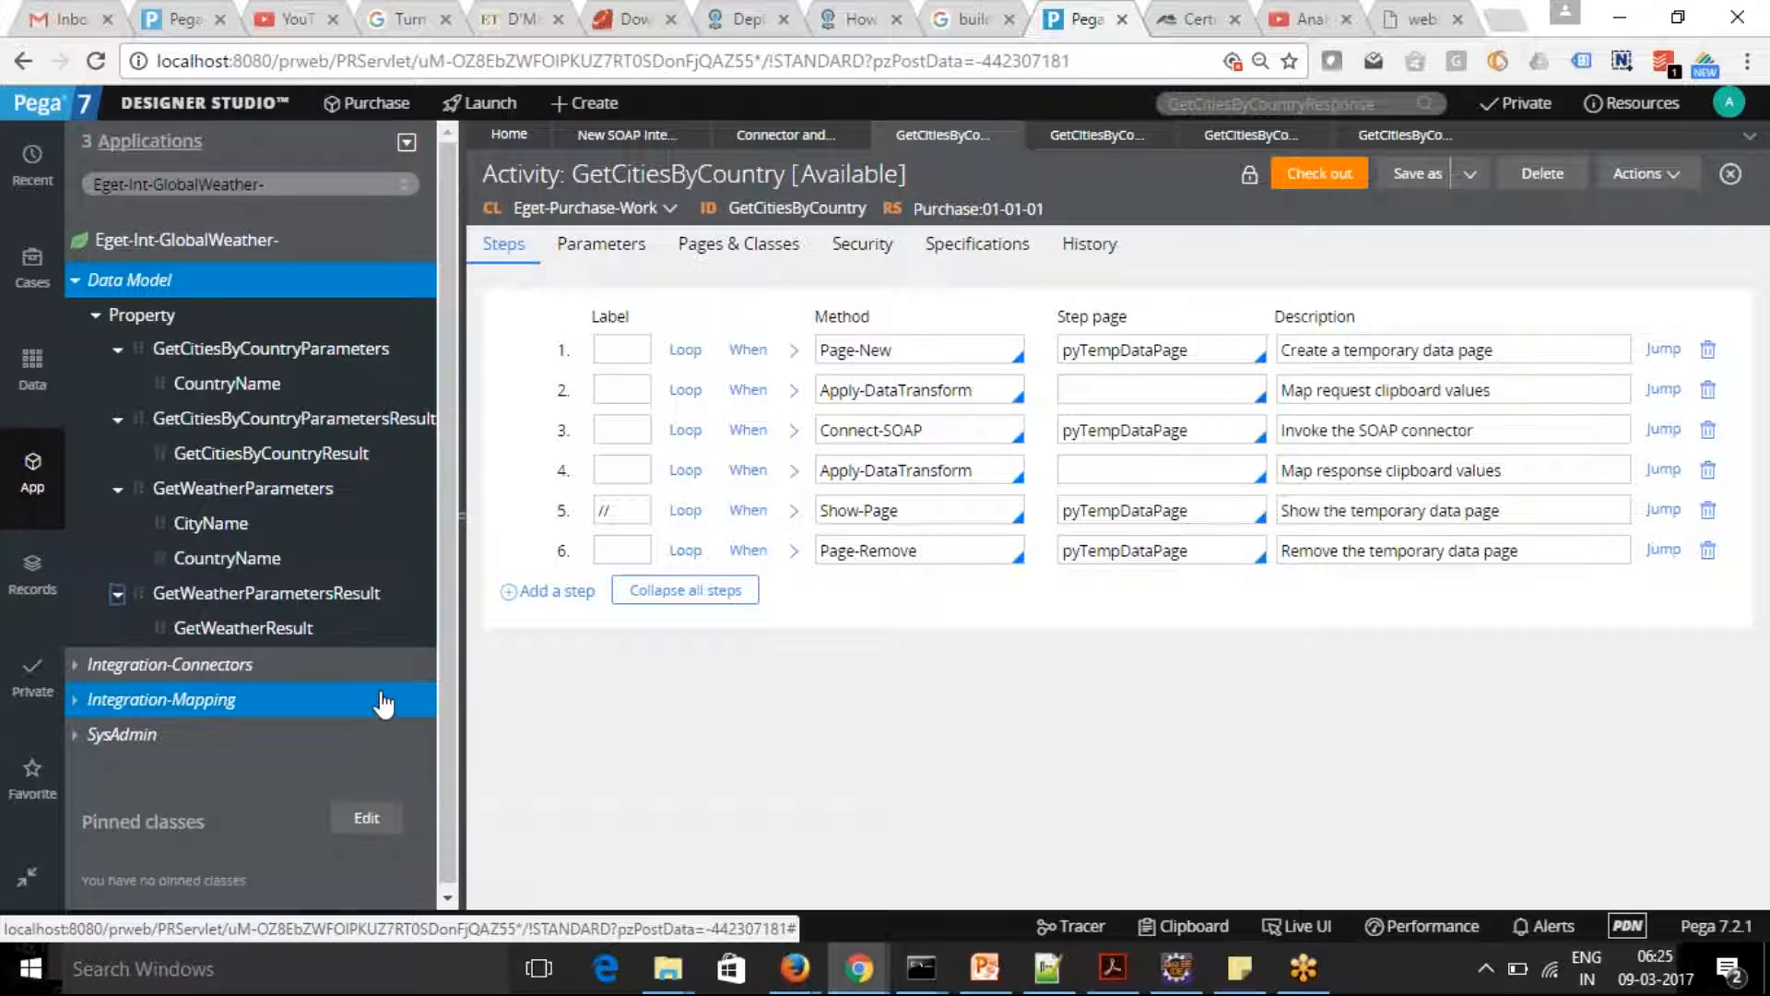
pyautogui.click(259, 467)
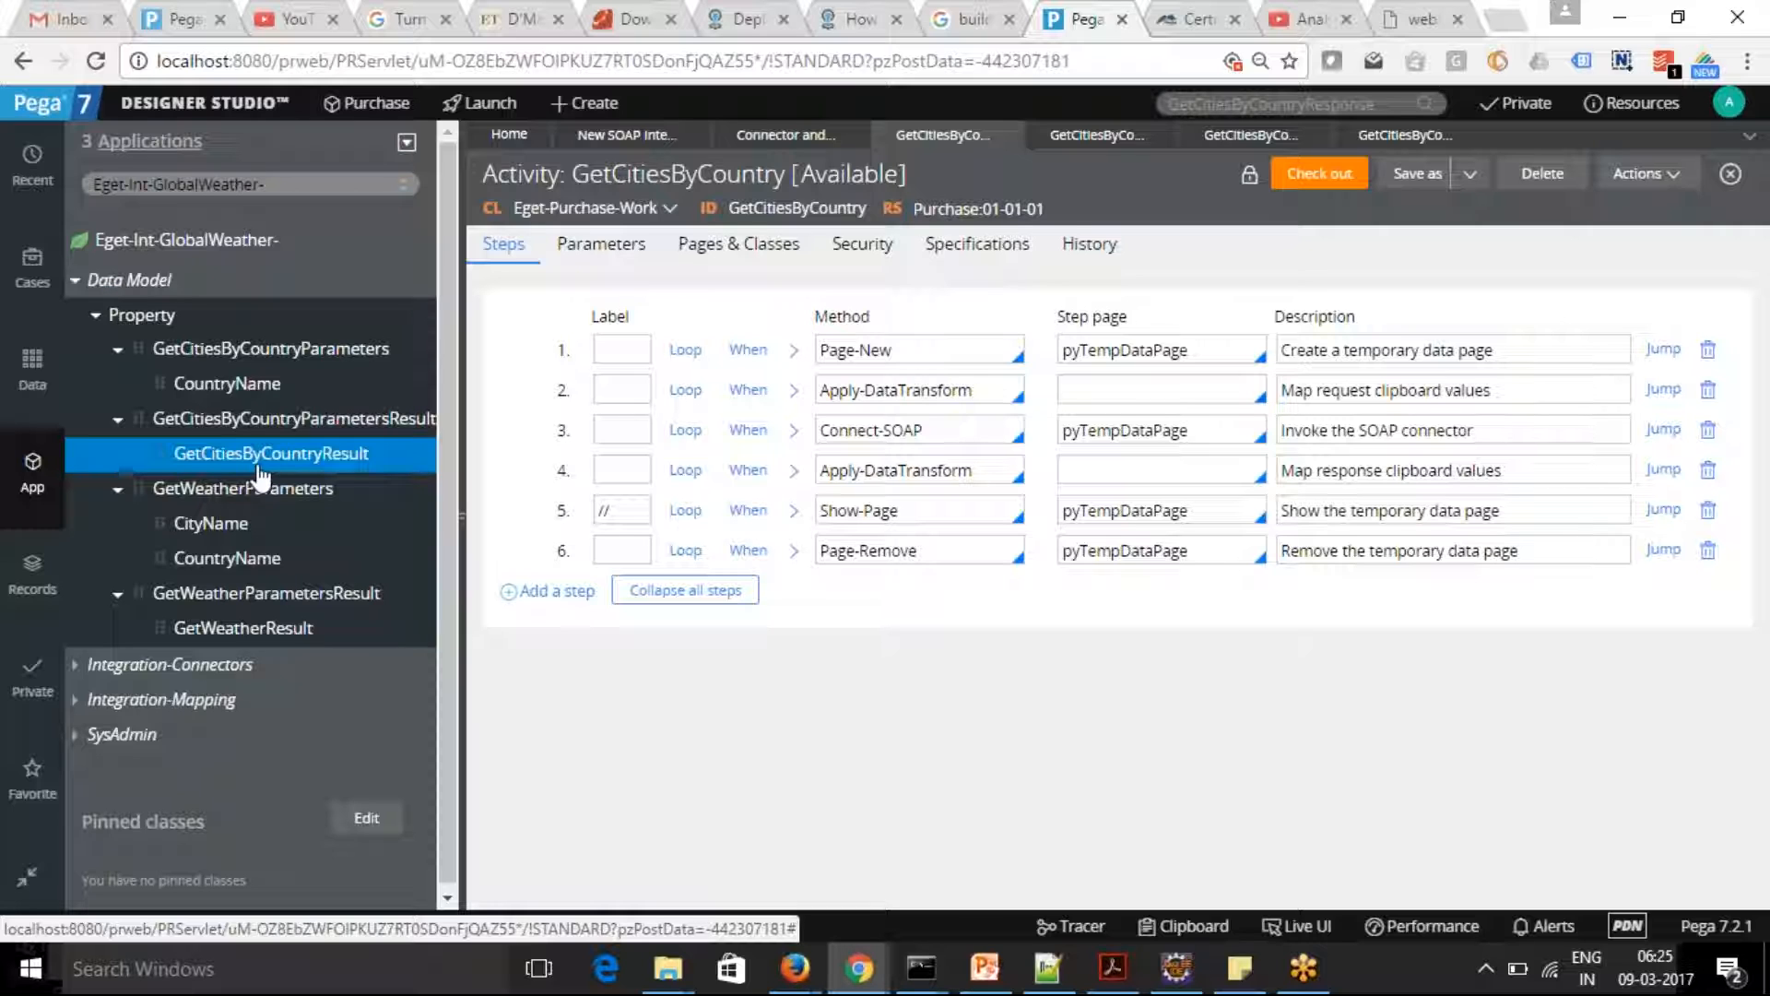
pyautogui.click(261, 460)
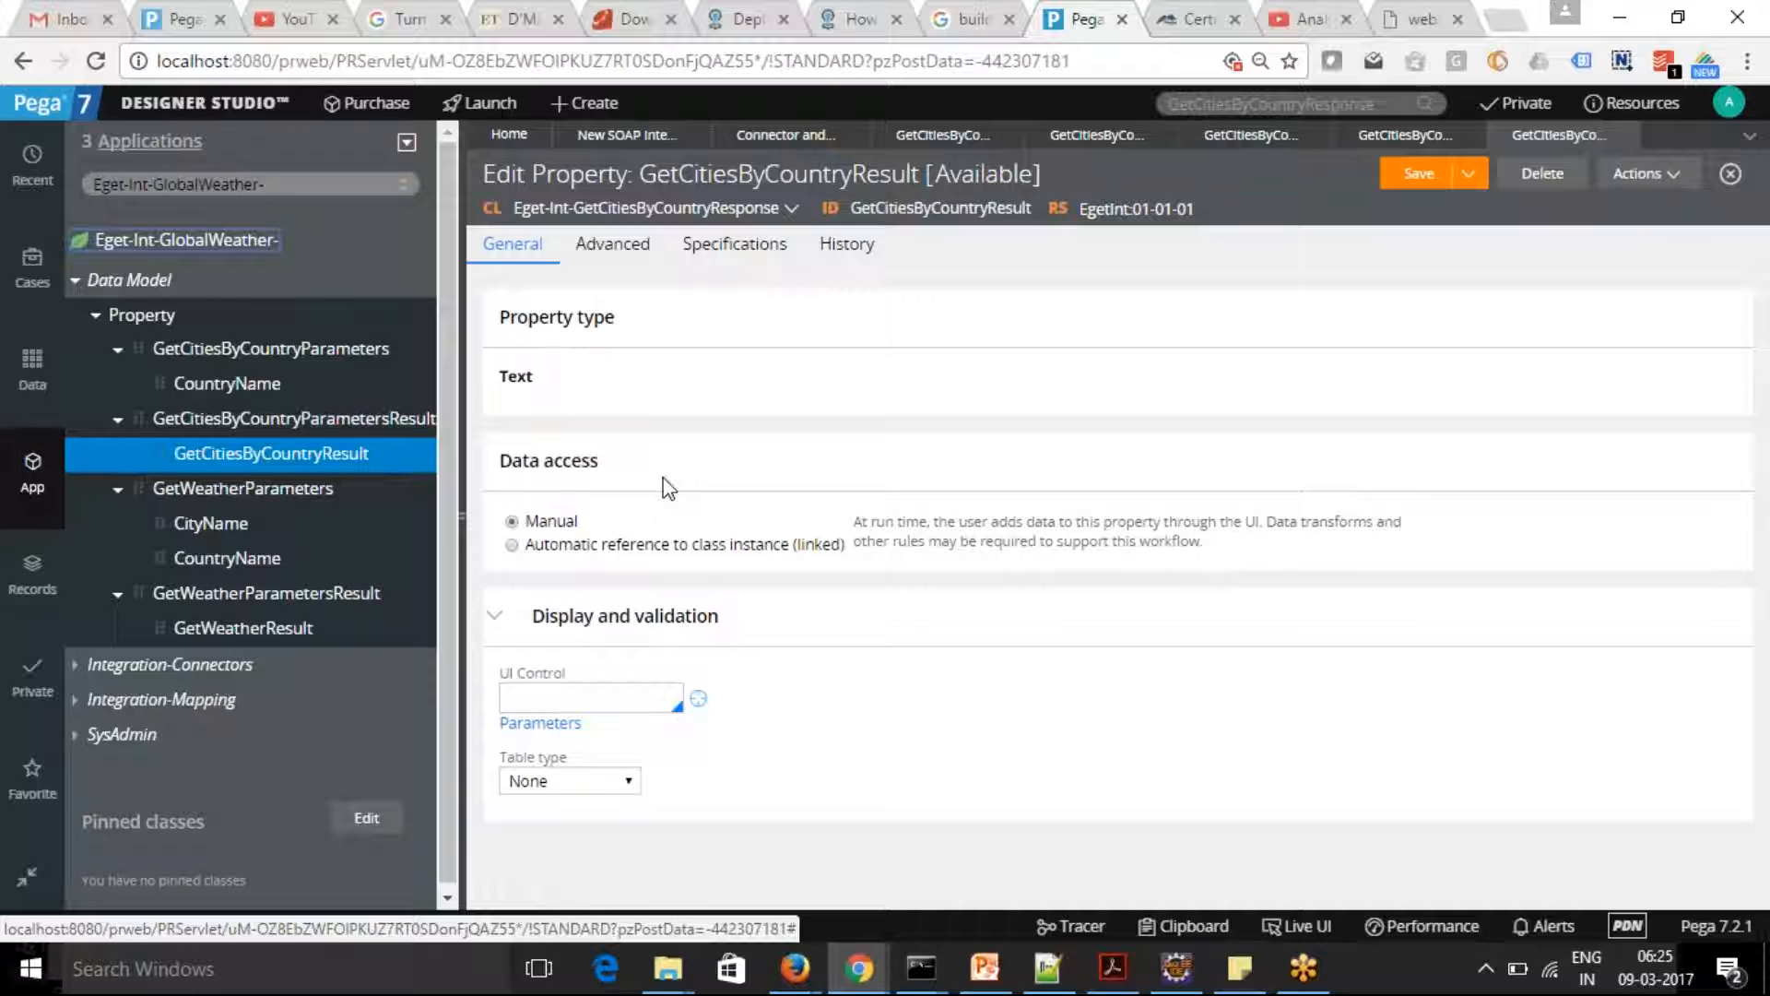
# Revisit the generated rules list and the GetCitiesByCountry activity, and review its GetCitiesByCountryRequest and GetCitiesByCountryResponse data transforms
pyautogui.click(784, 137)
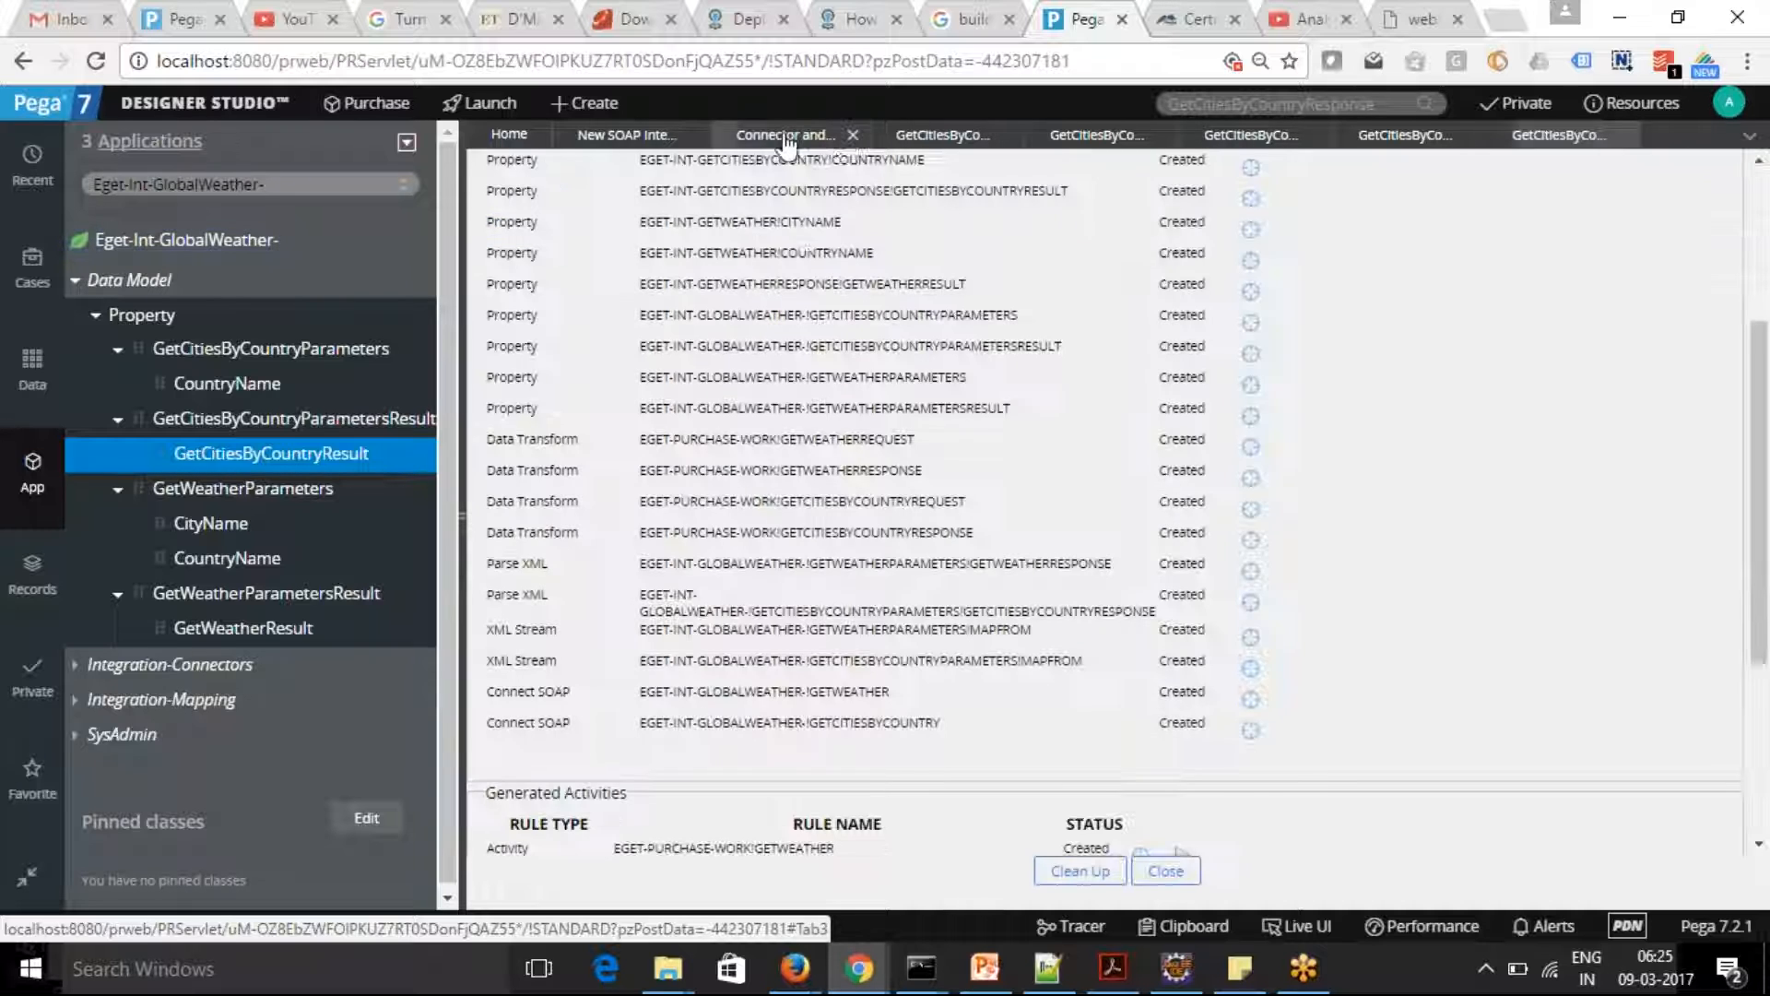
pyautogui.click(911, 143)
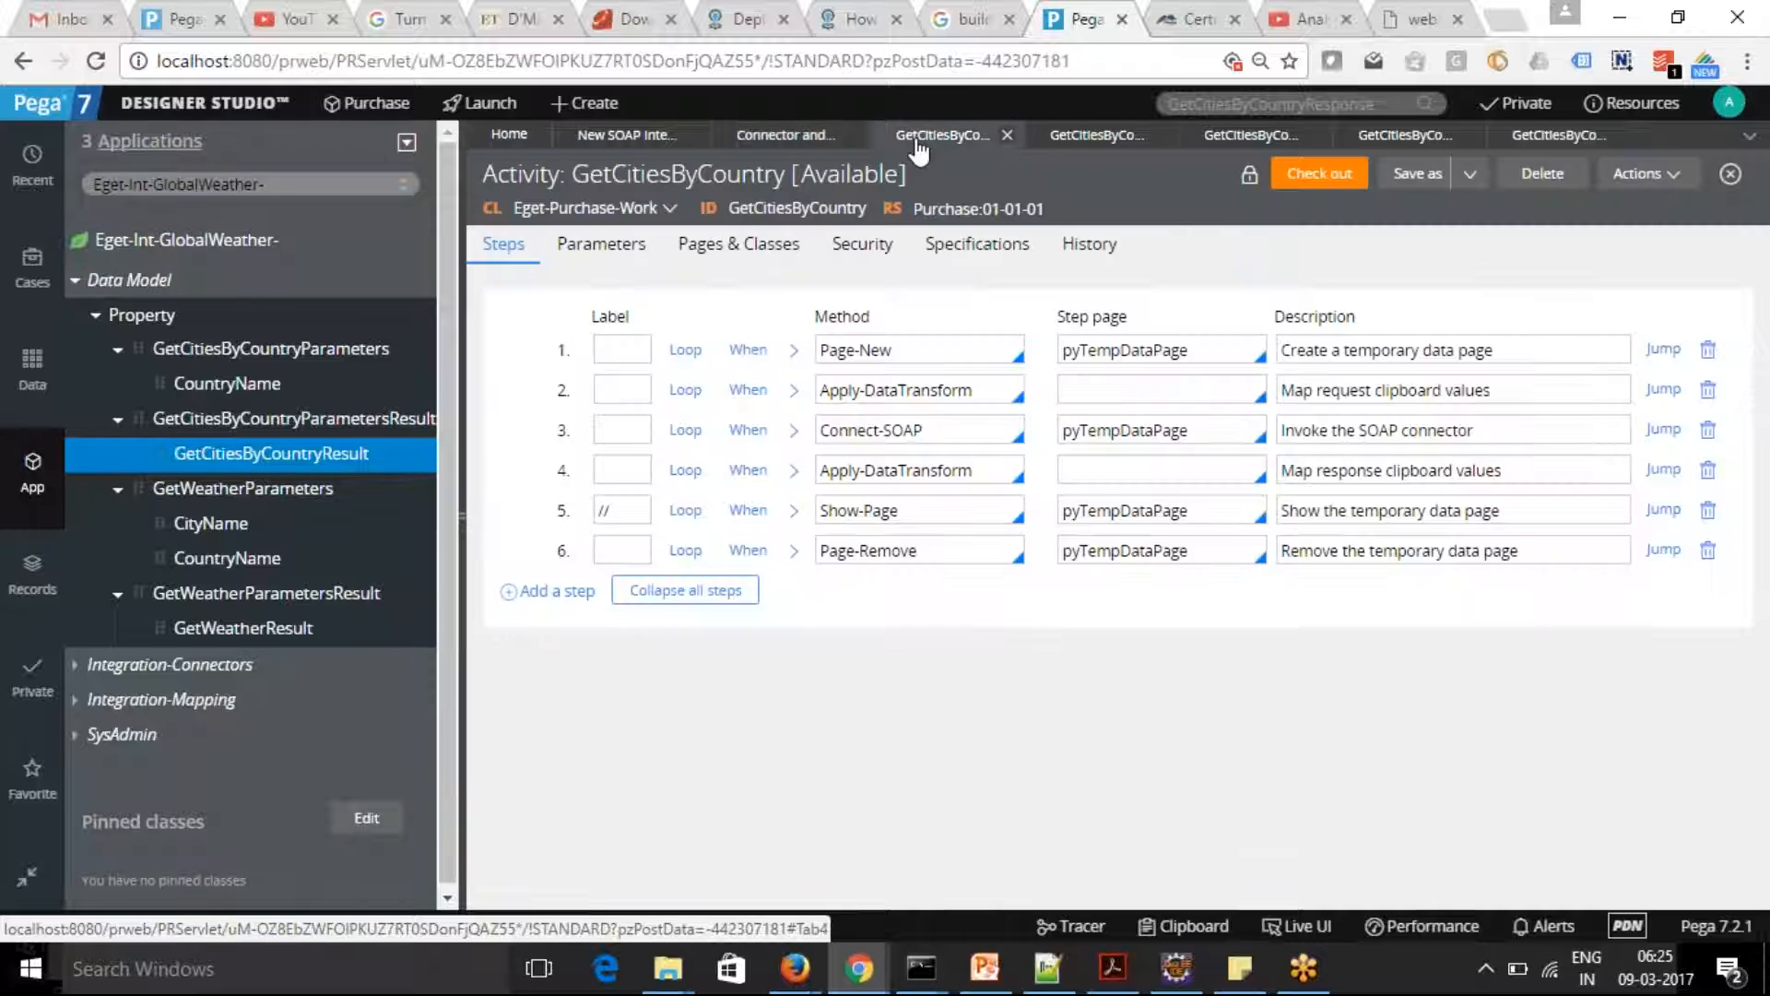
pyautogui.click(1087, 140)
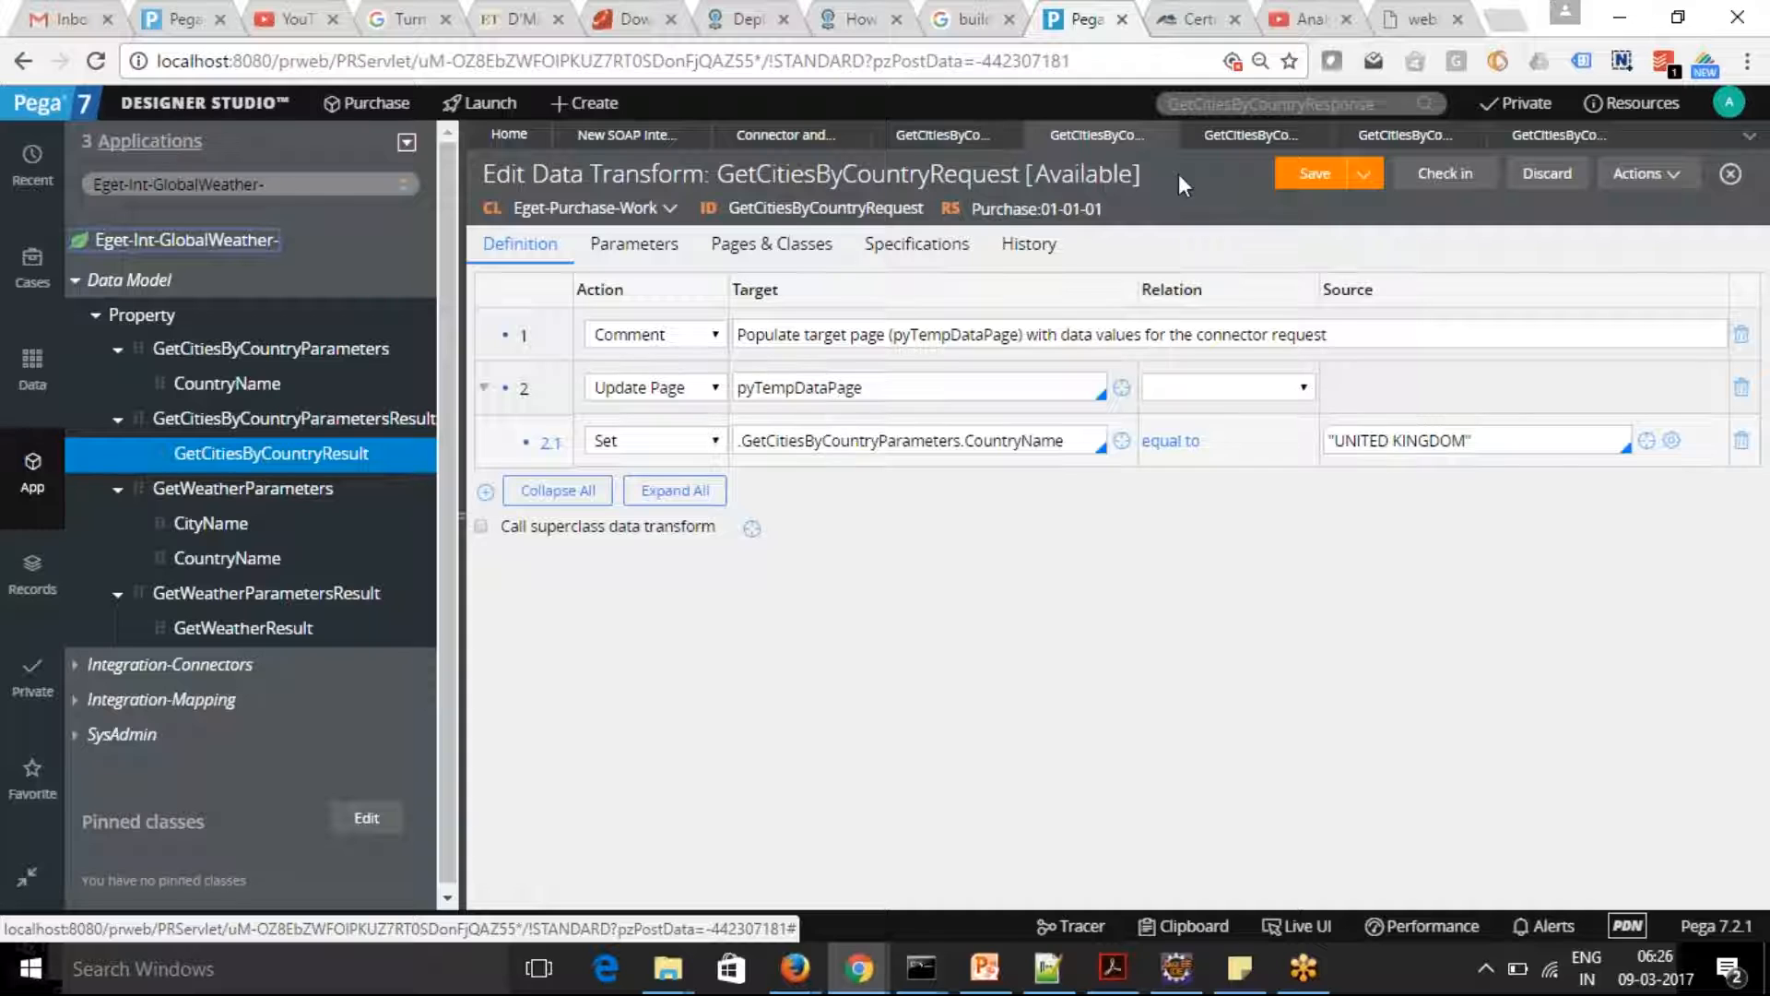
pyautogui.click(1228, 138)
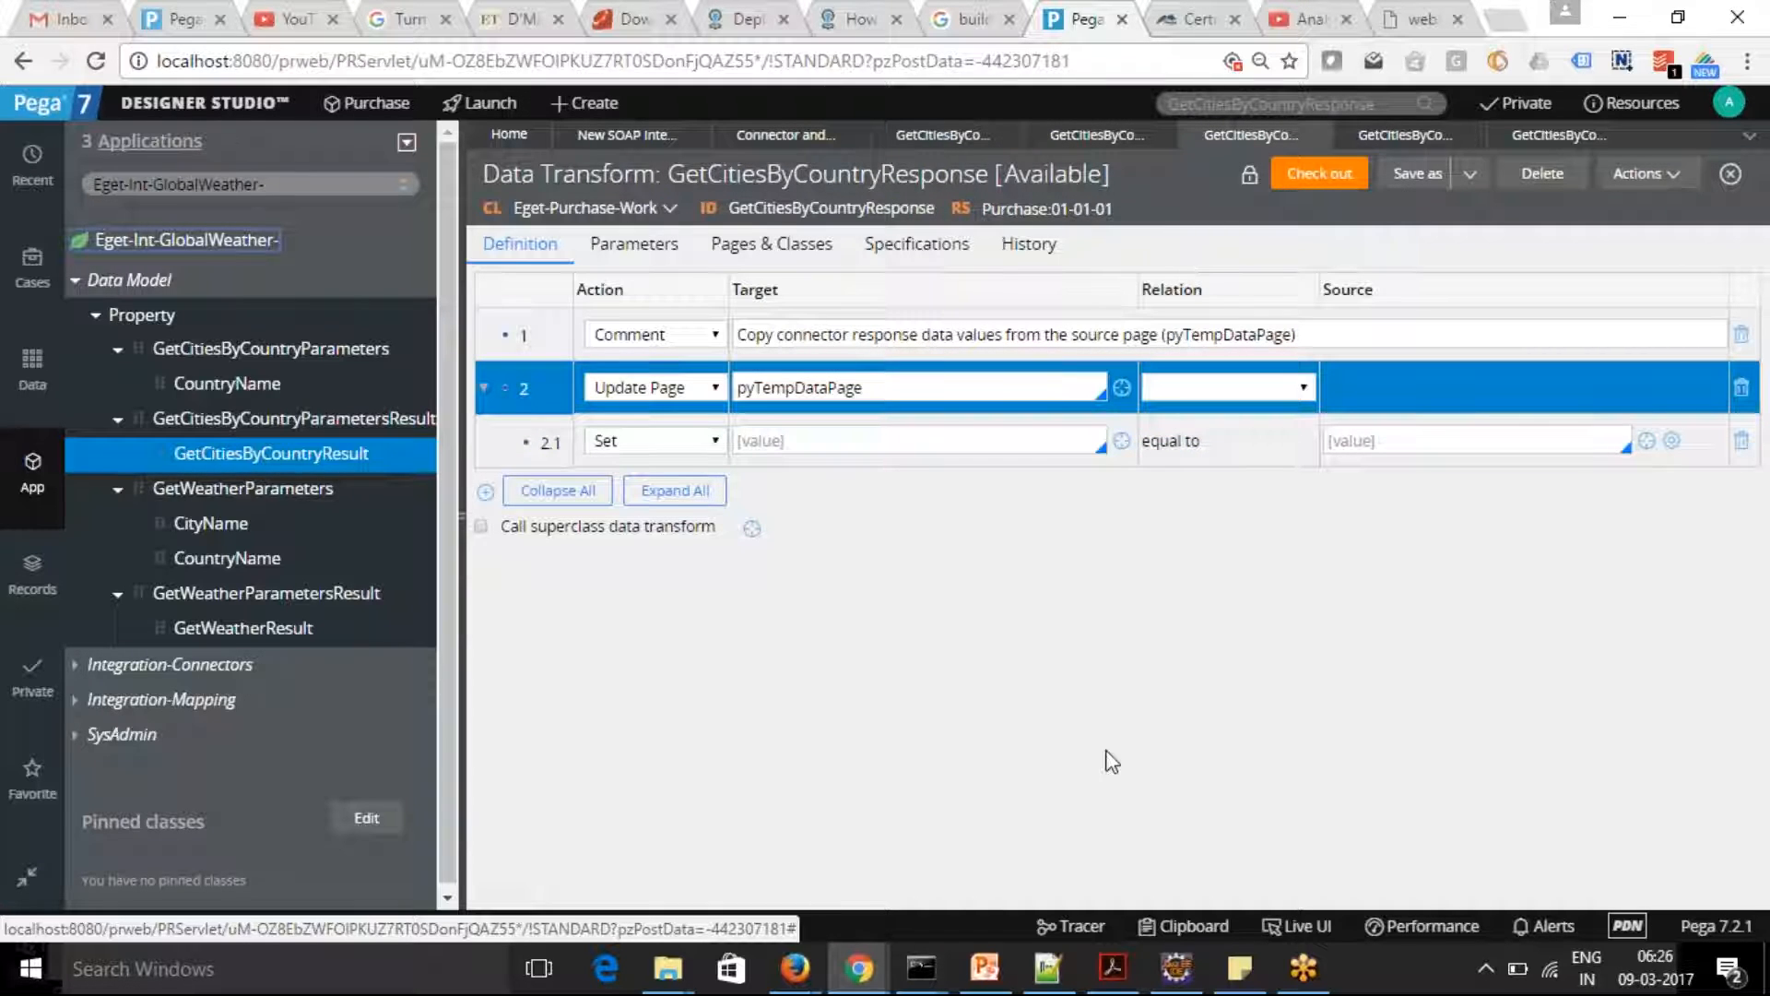
# Examine the GetCitiesByCountryResult value on the traced pyTempDataPage, and return to the GetCitiesByCountryResponse data transform
pyautogui.moveTo(859, 967)
pyautogui.click(1479, 848)
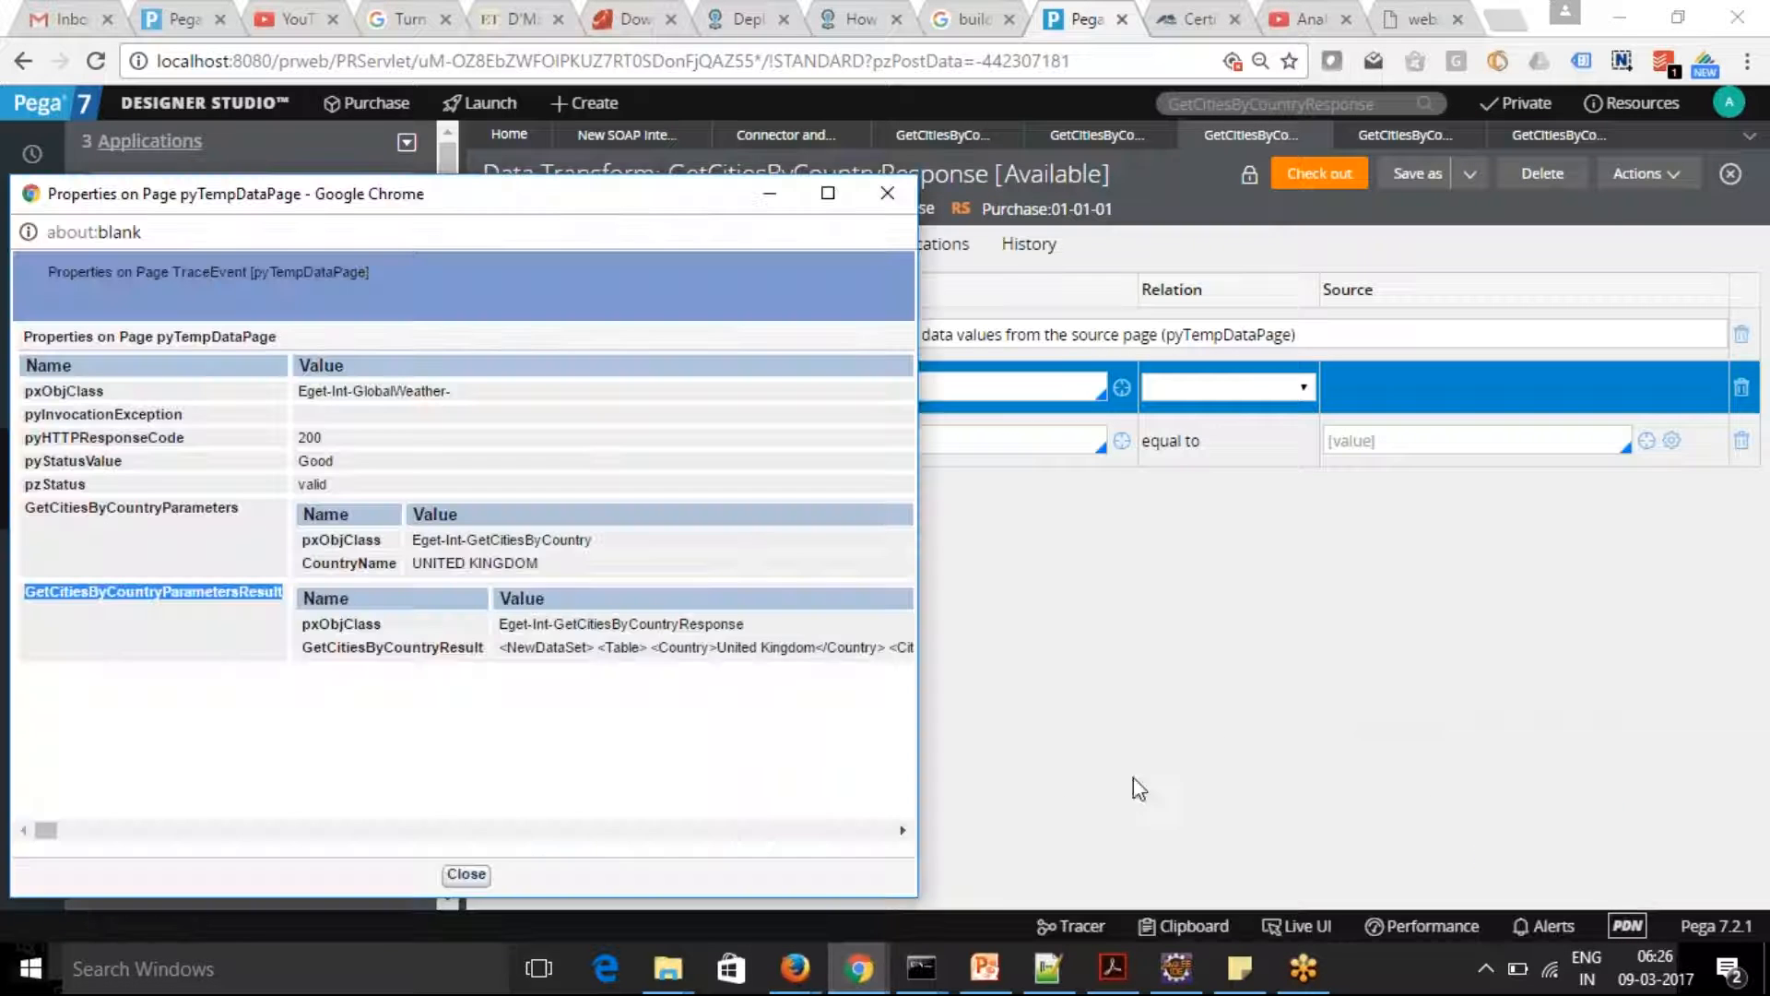
pyautogui.moveTo(509, 646); pyautogui.dragTo(708, 652)
pyautogui.click(659, 686)
pyautogui.hscroll(5, 692, 646)
pyautogui.hscroll(8, 694, 645)
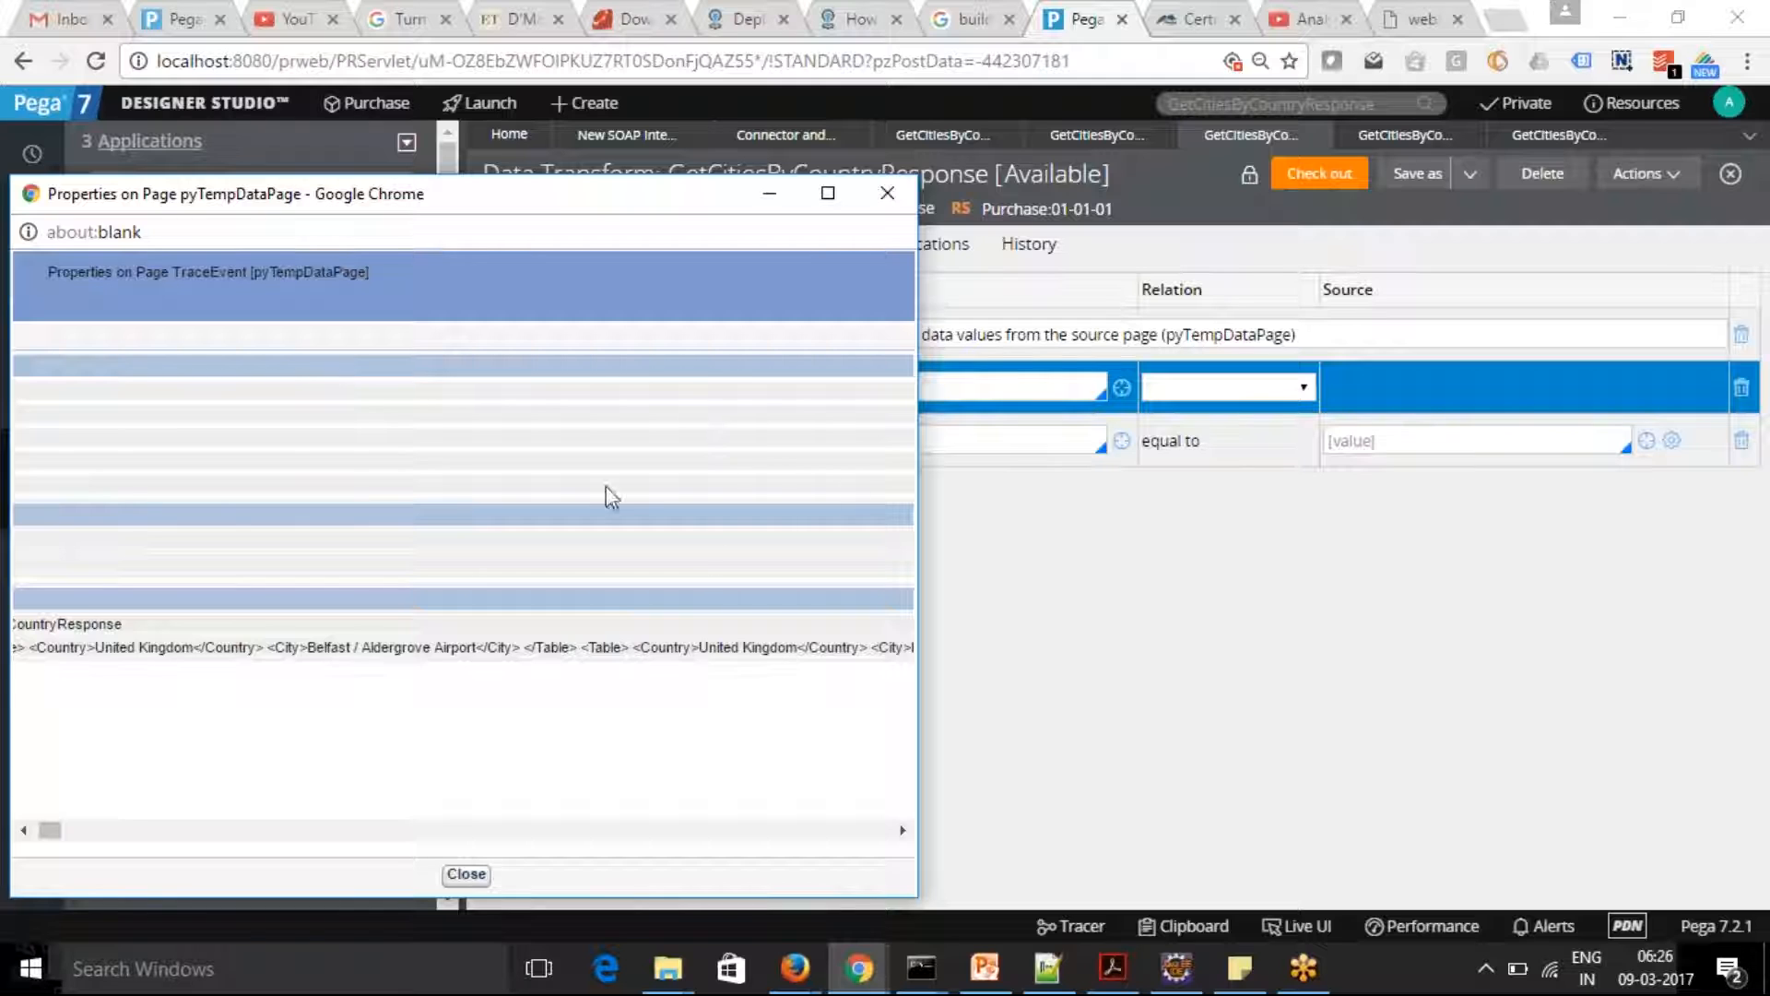
pyautogui.click(765, 203)
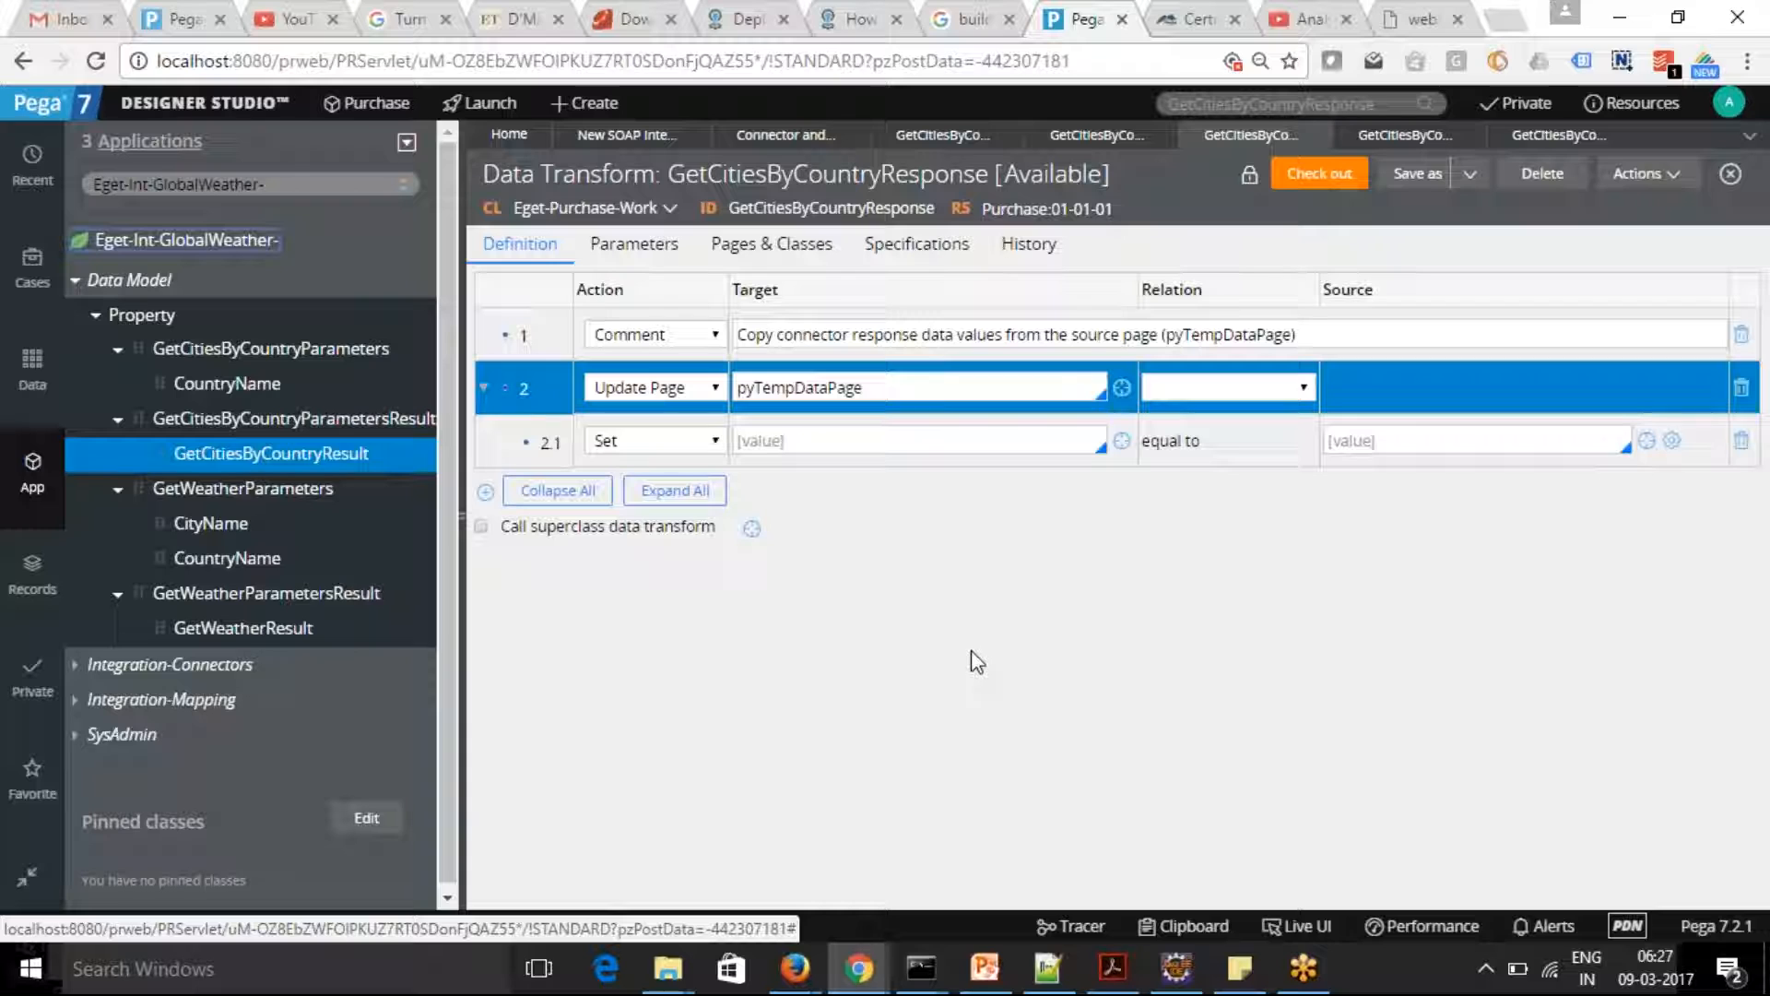
pyautogui.click(880, 675)
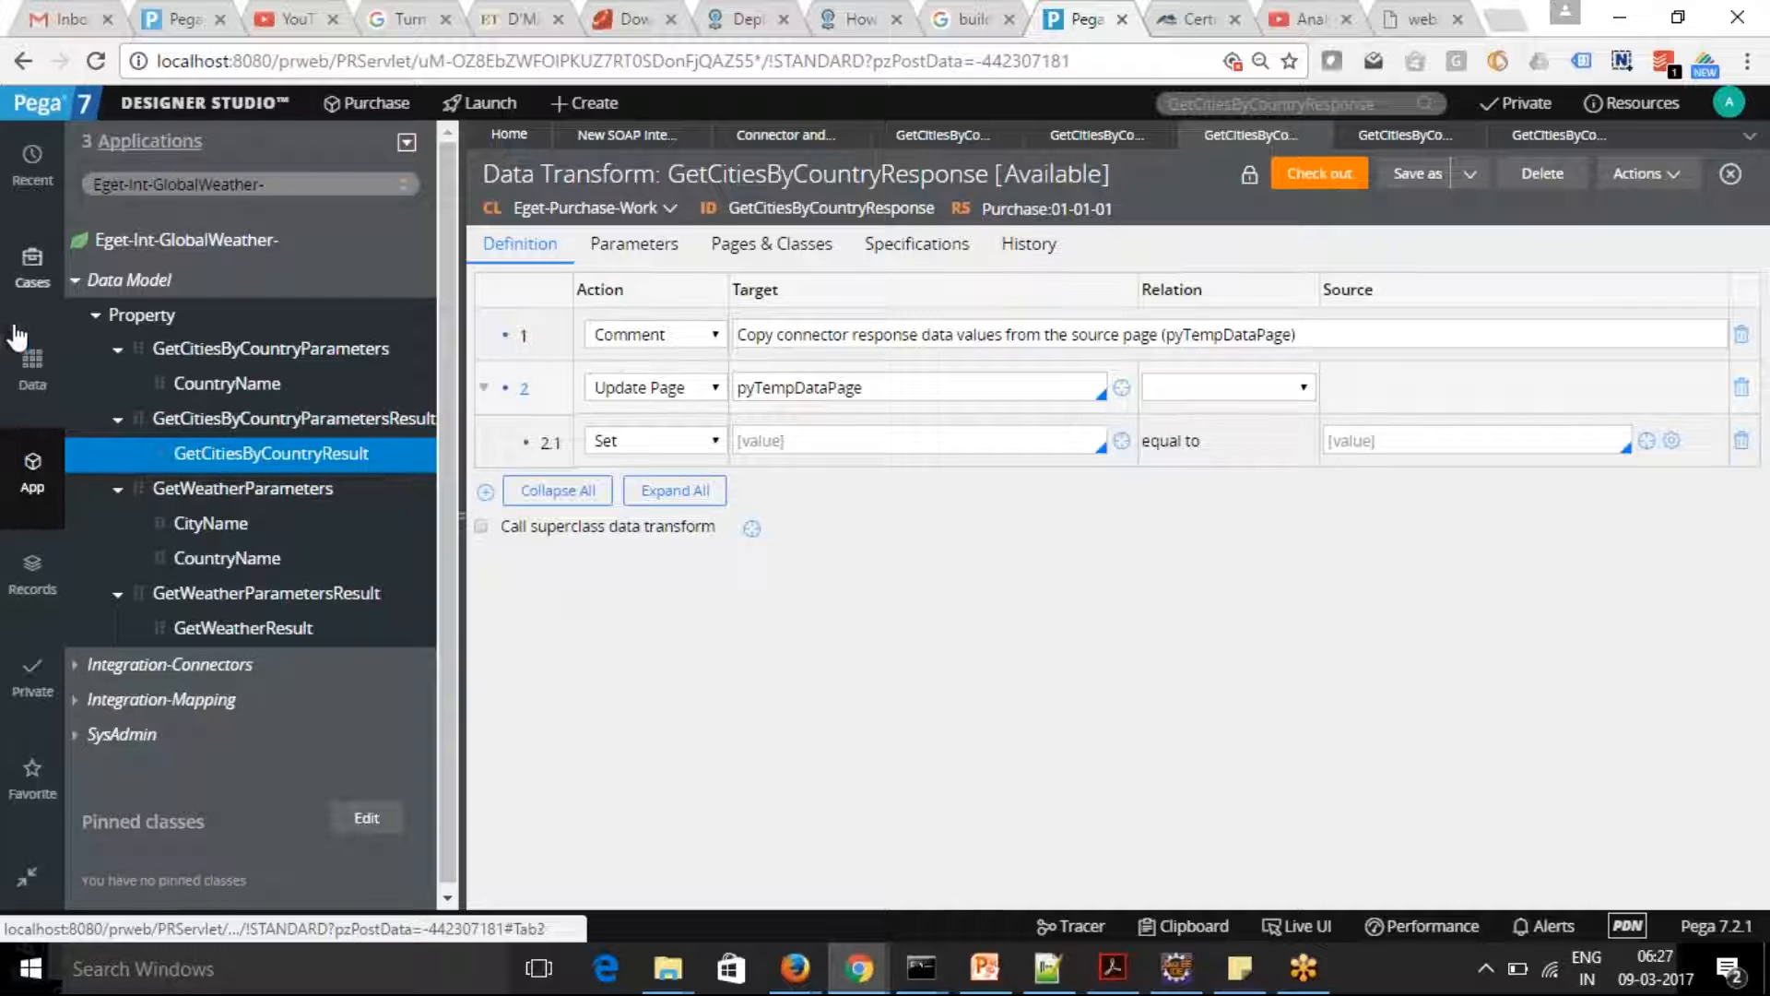
# Start the Service Wizard with the purpose Create and manage work and service type SOAP, and continue to the service details
pyautogui.click(185, 109)
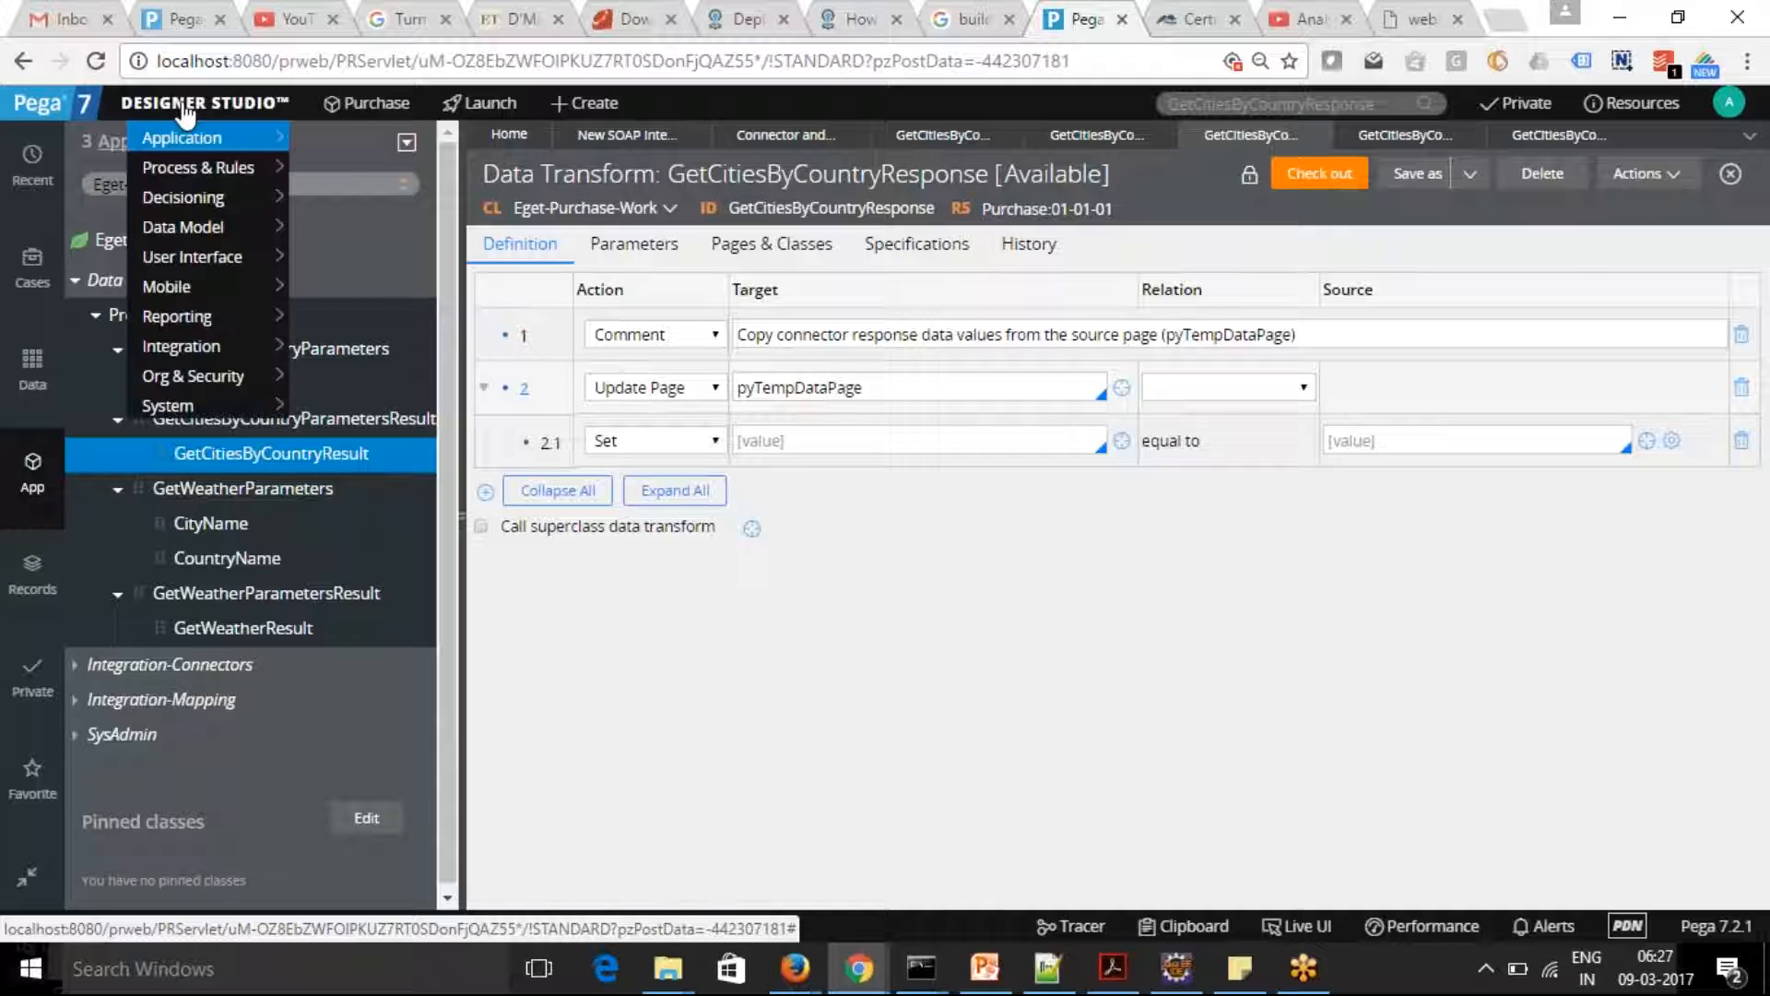
pyautogui.moveTo(183, 346)
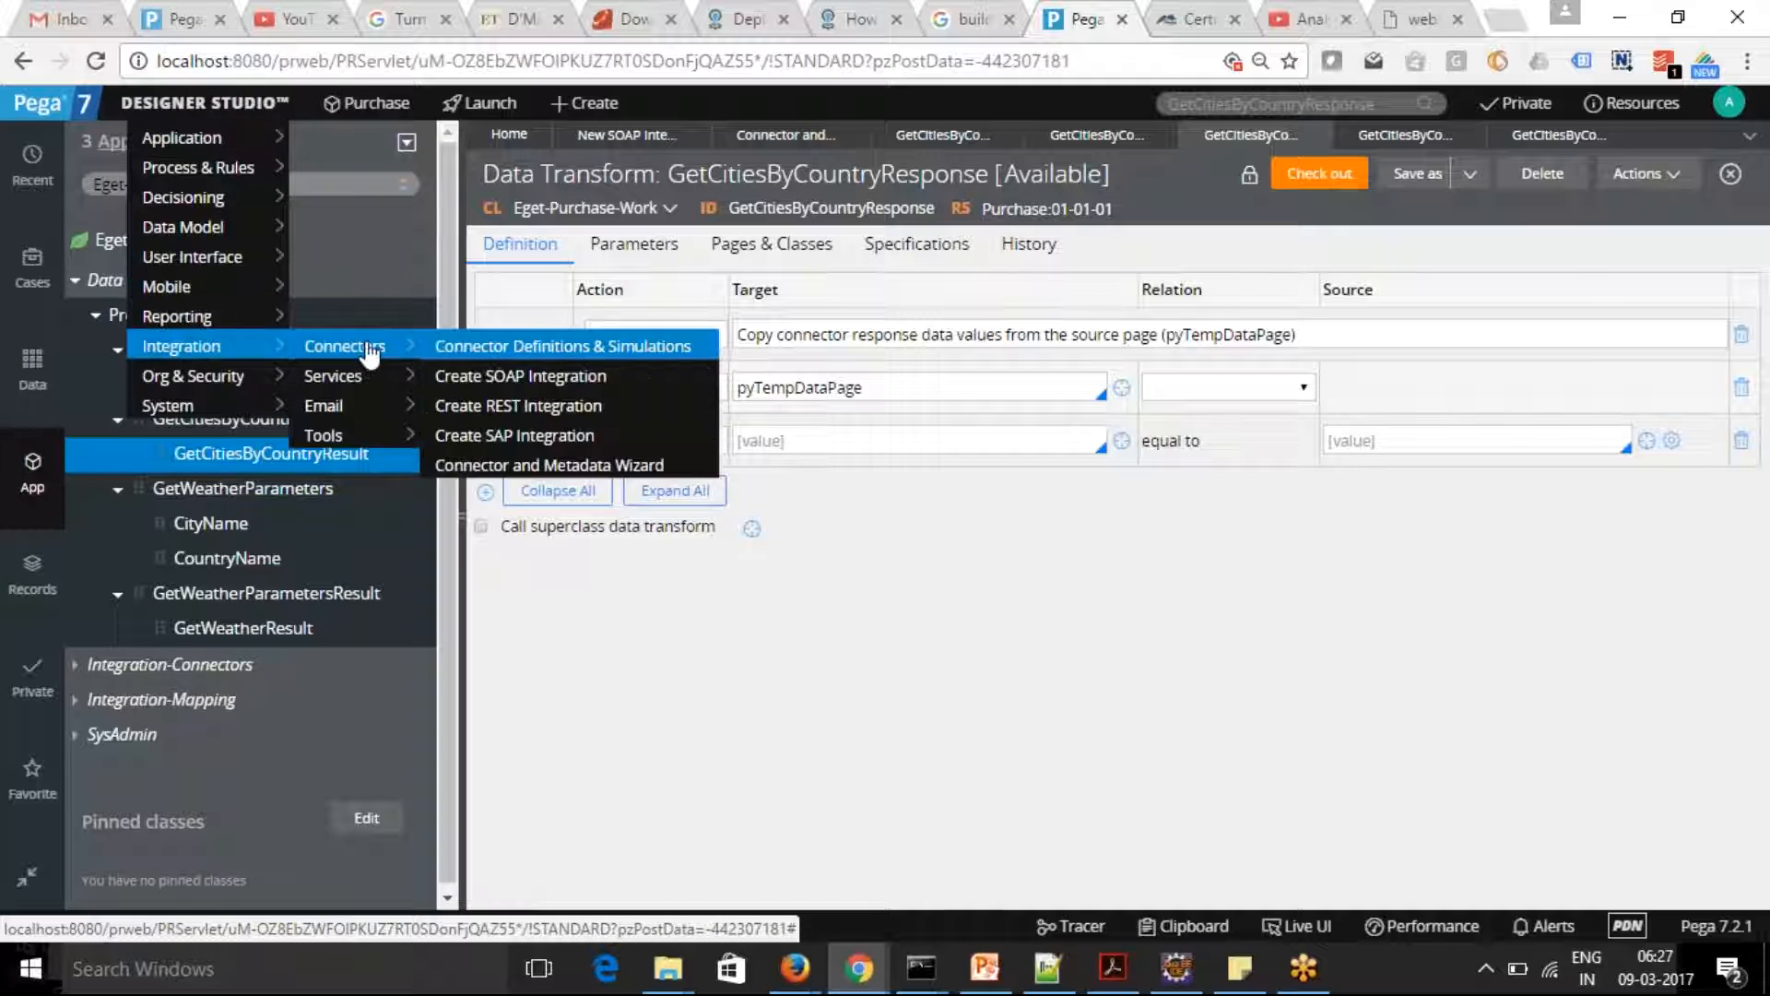
pyautogui.moveTo(357, 382)
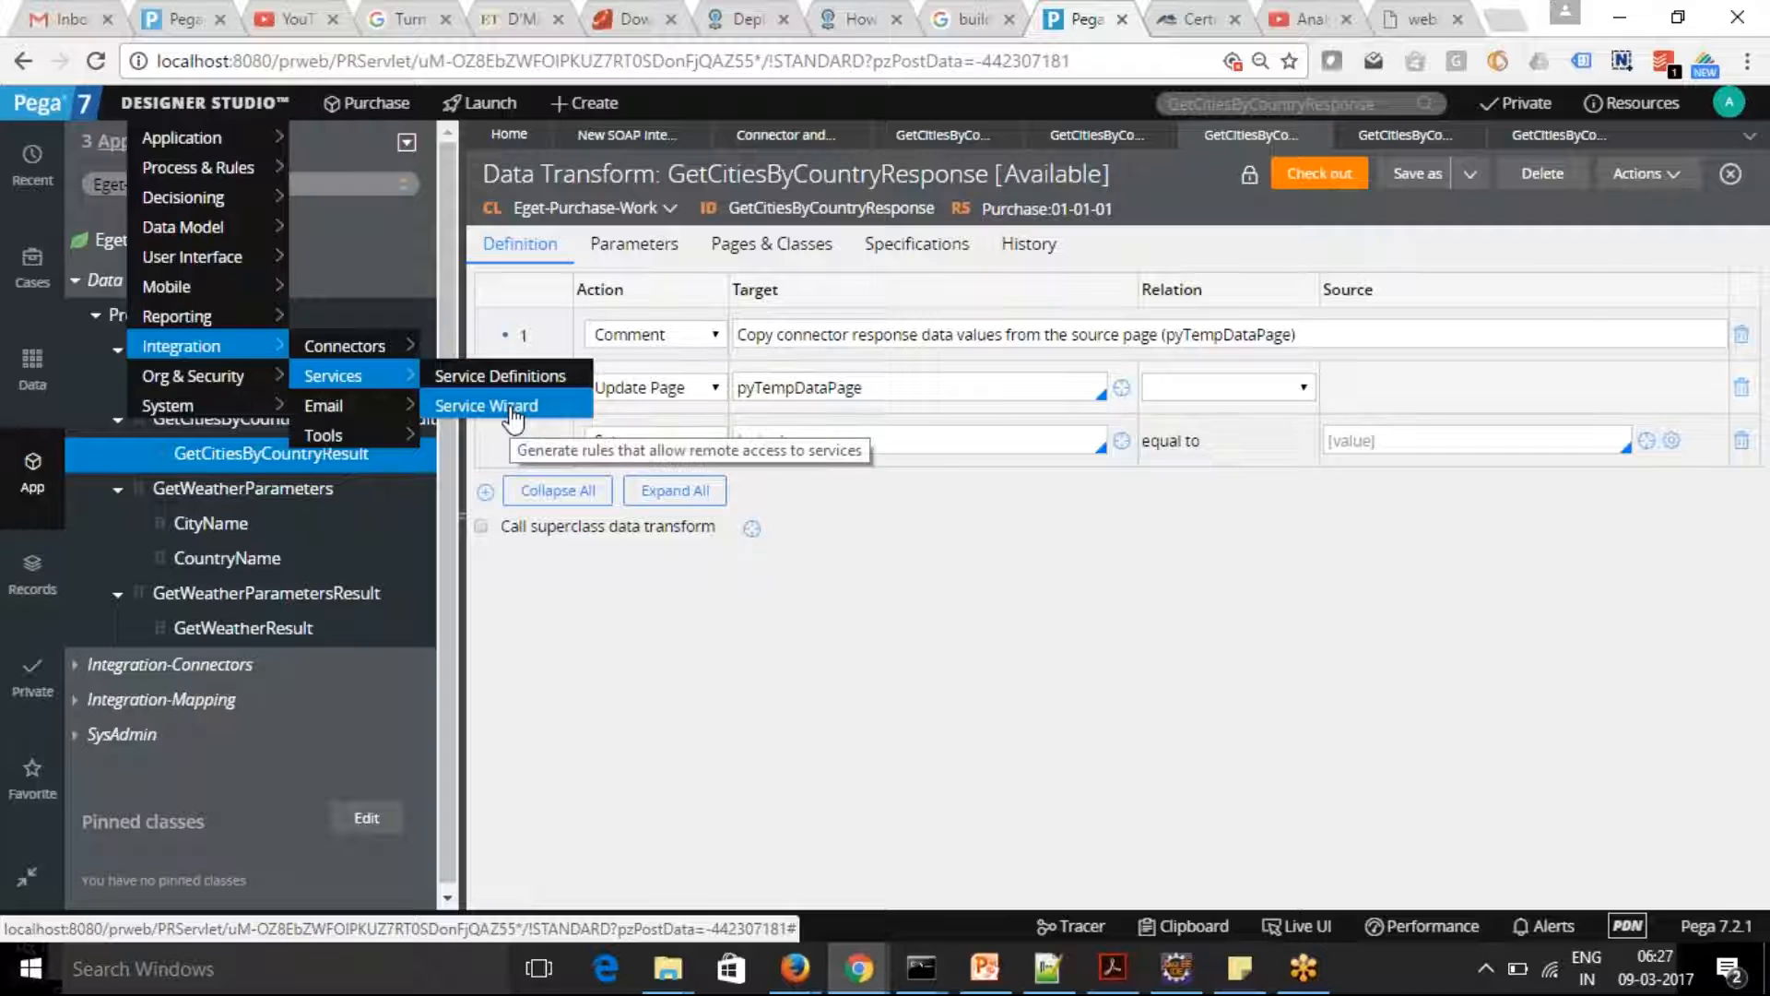
pyautogui.click(498, 406)
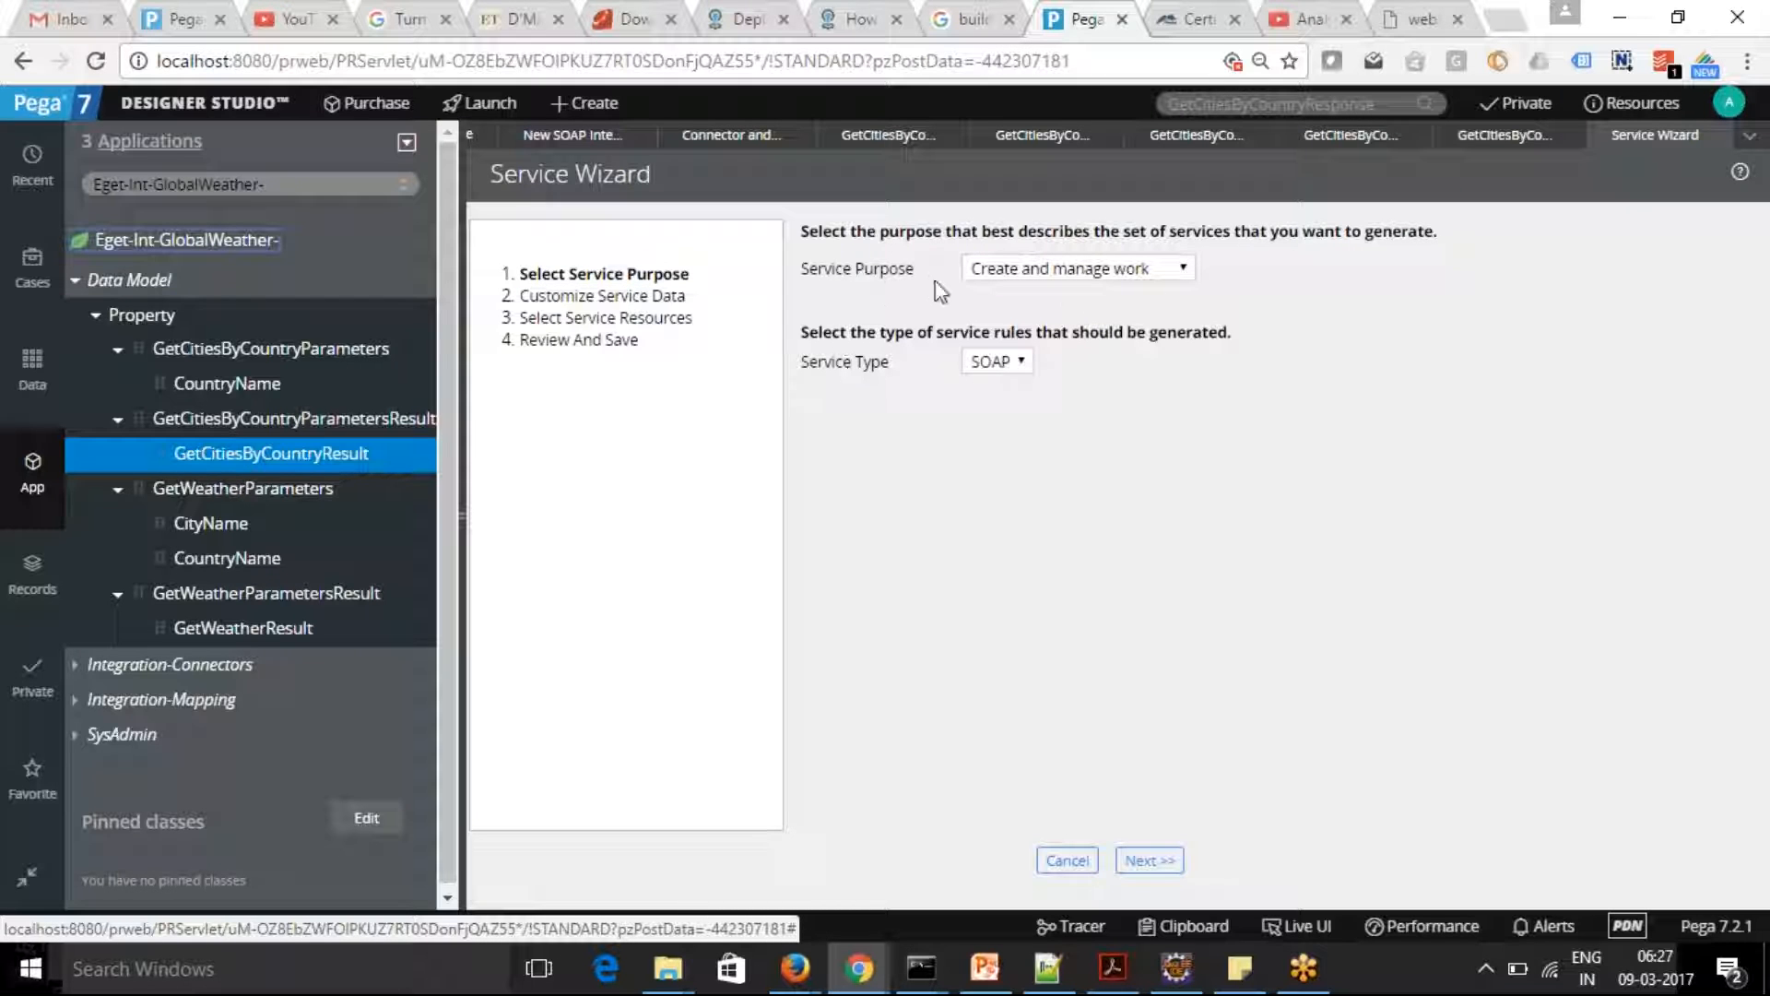
pyautogui.click(1183, 270)
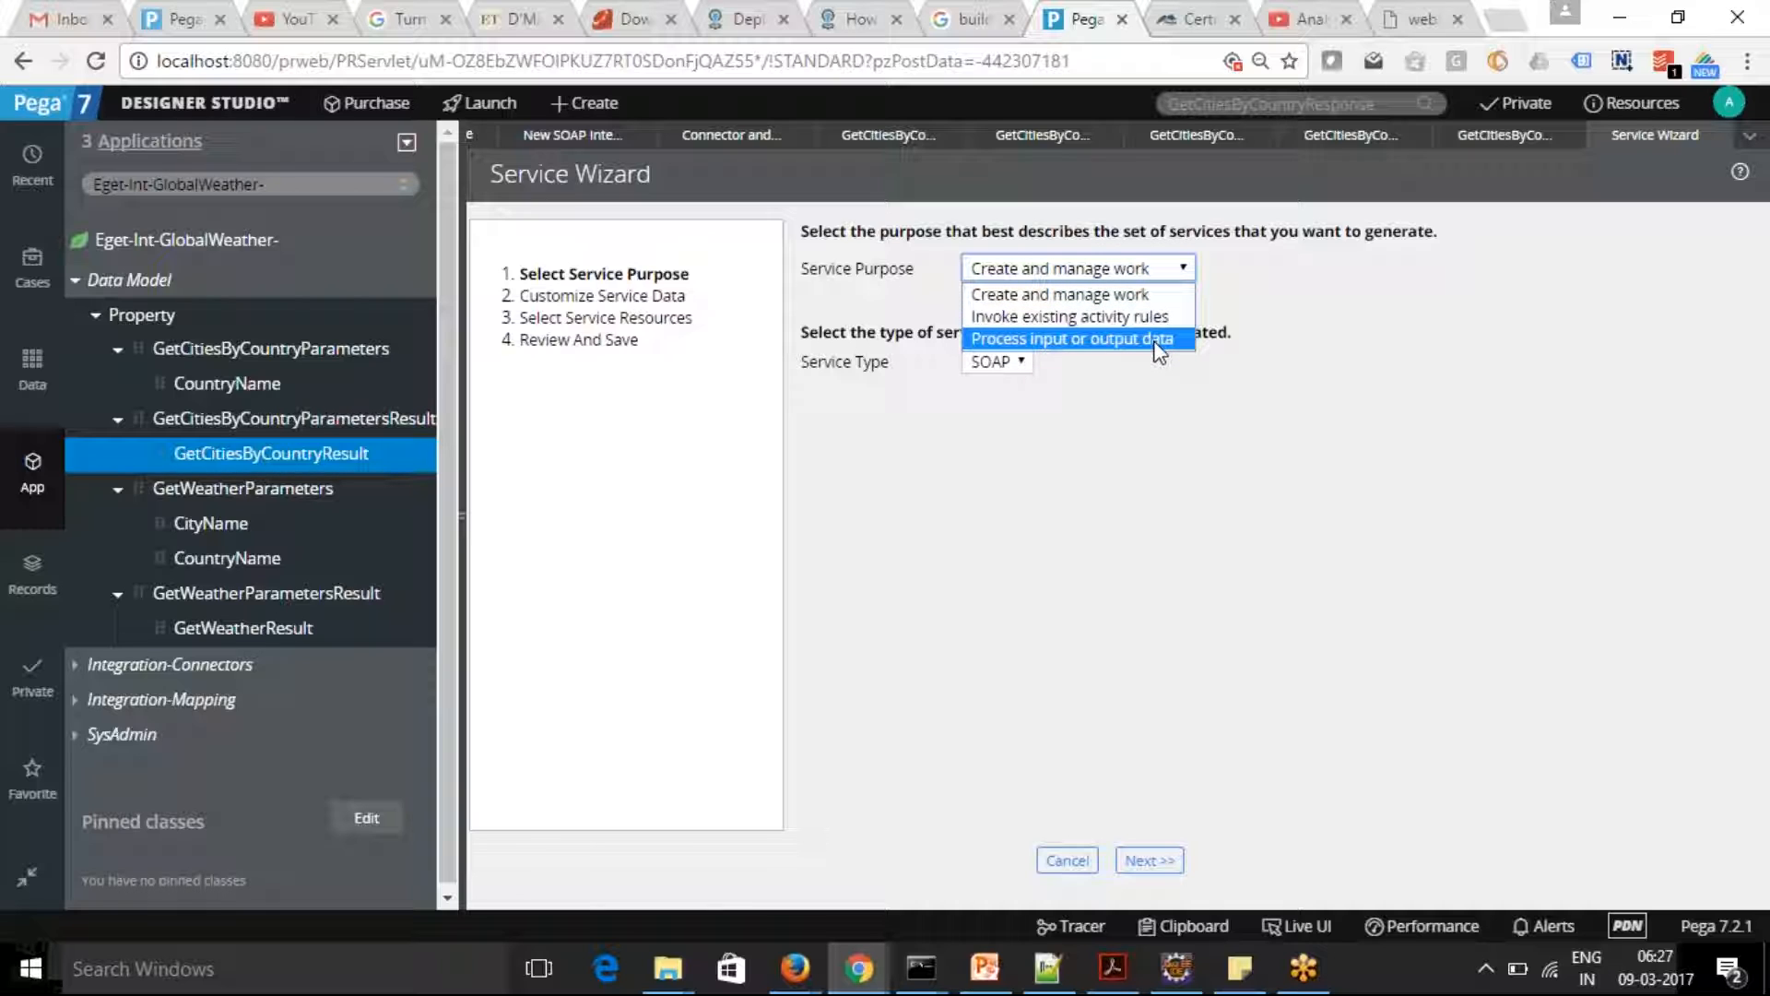
pyautogui.click(1122, 299)
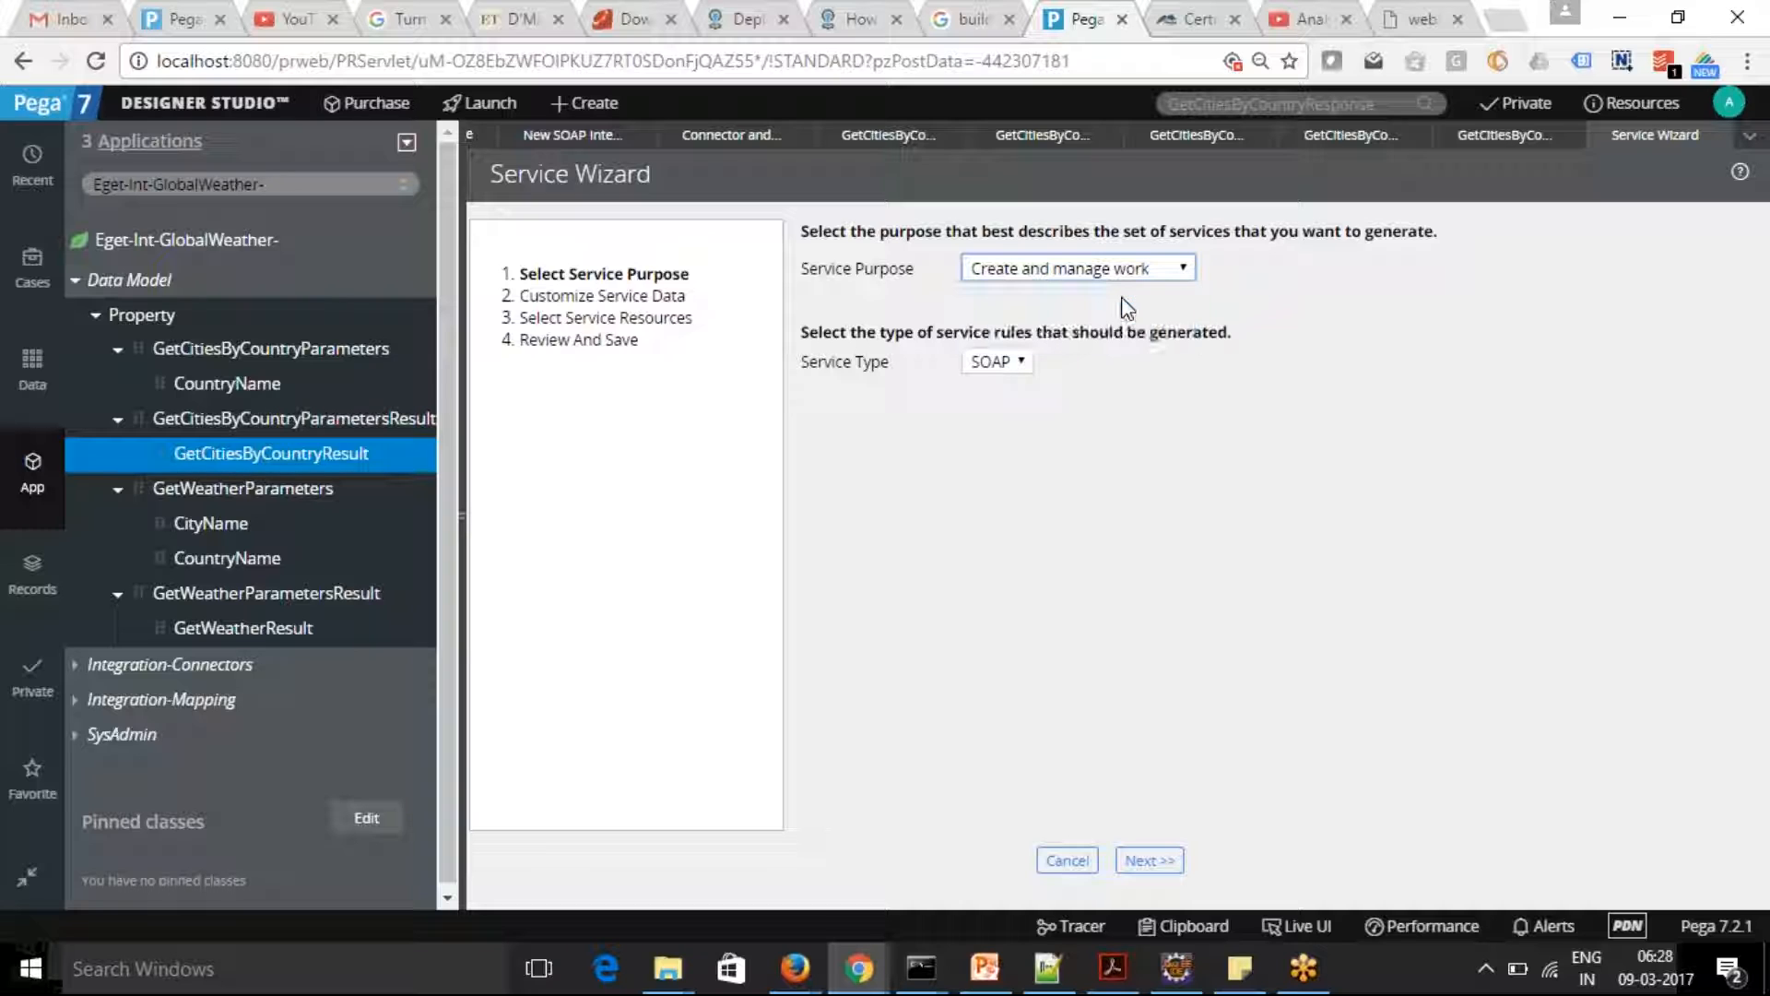
pyautogui.click(1022, 366)
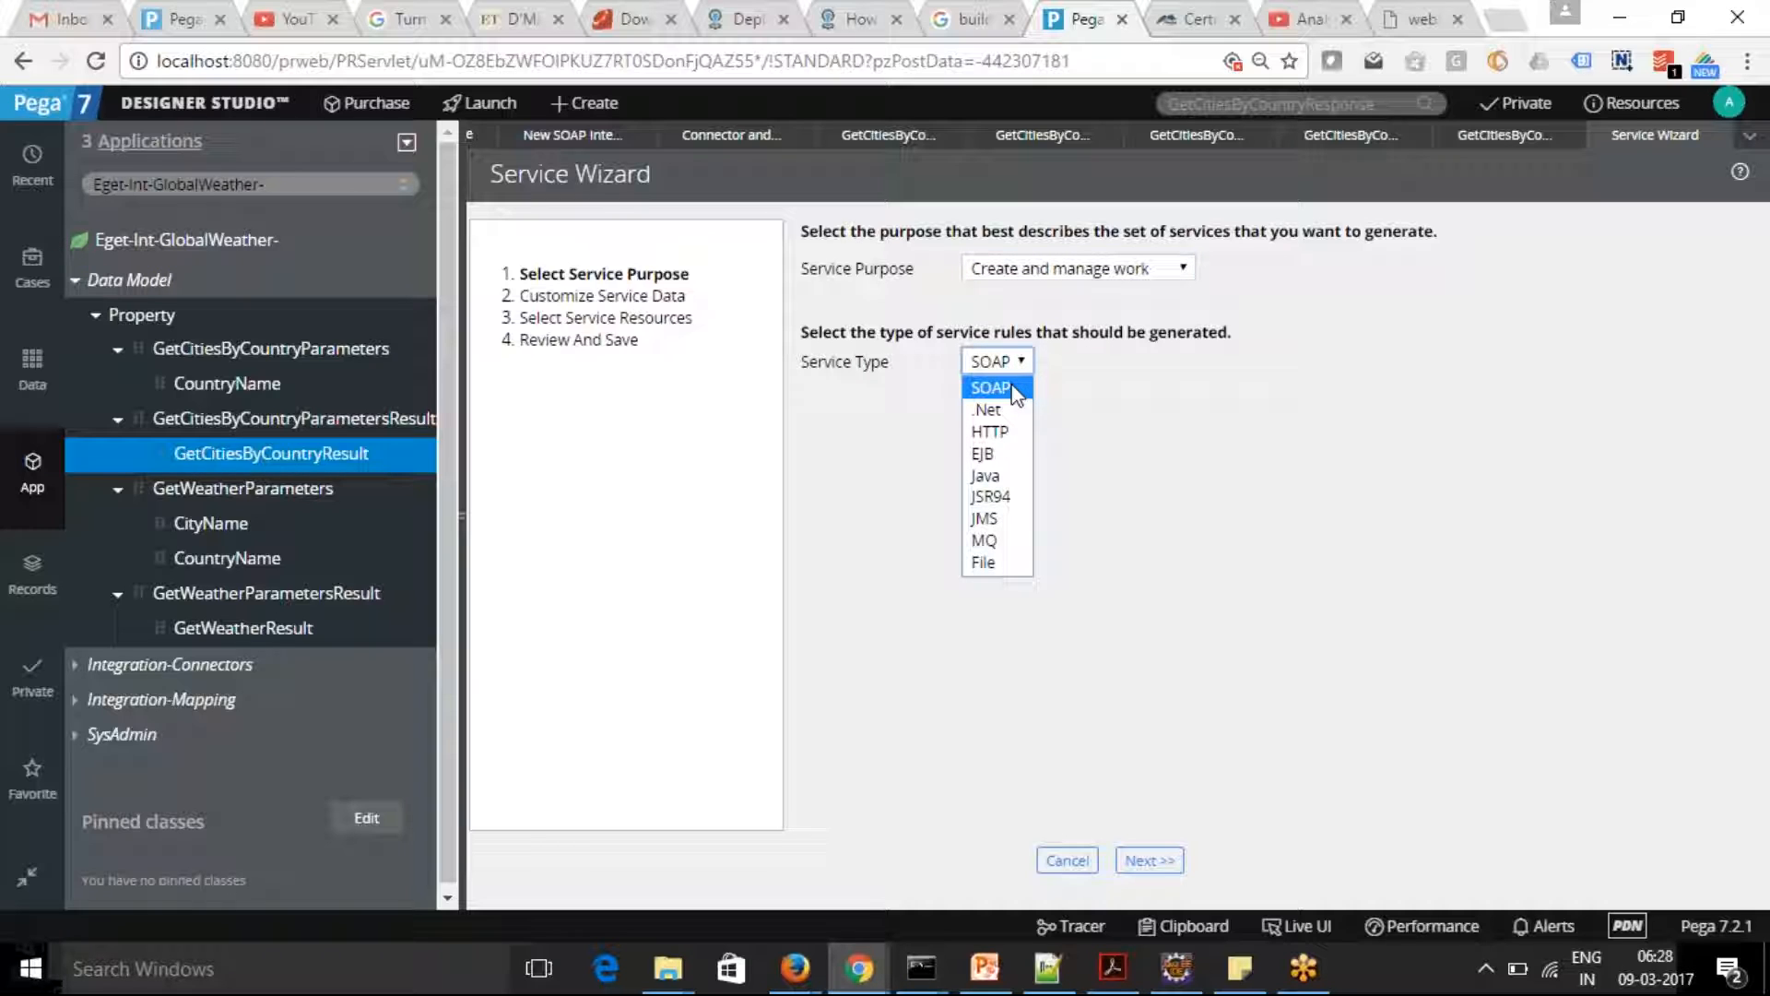
pyautogui.click(1017, 388)
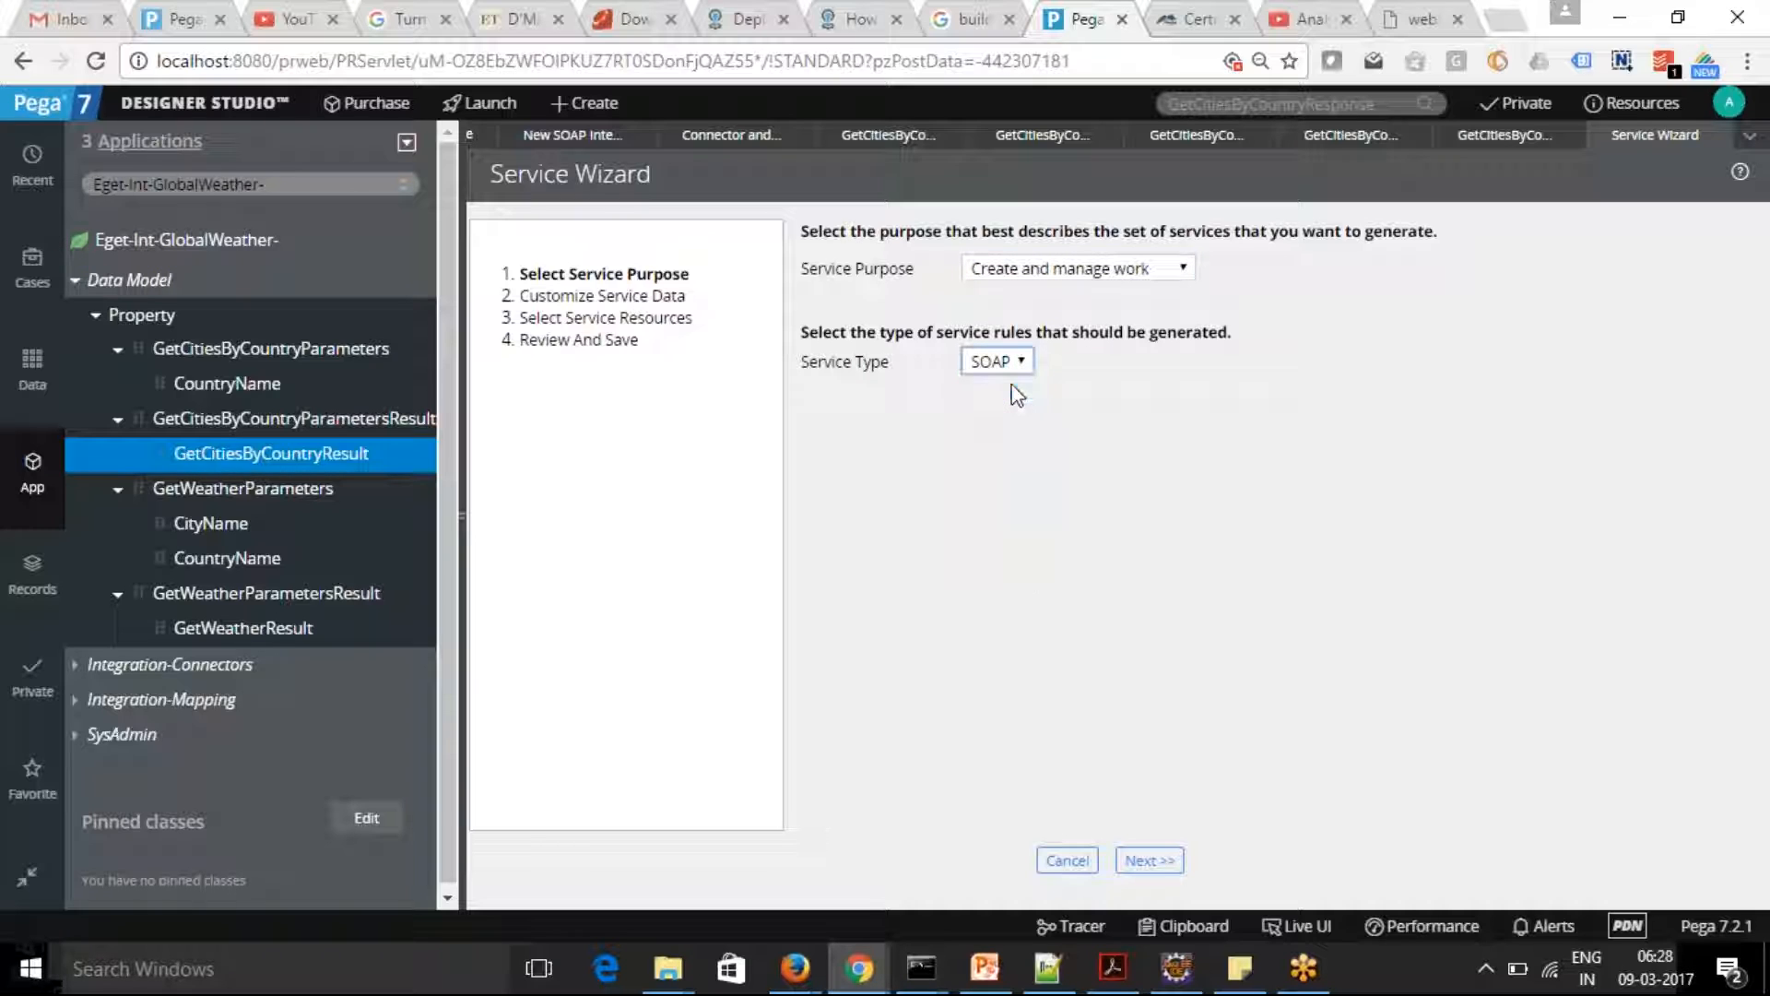
pyautogui.click(1154, 860)
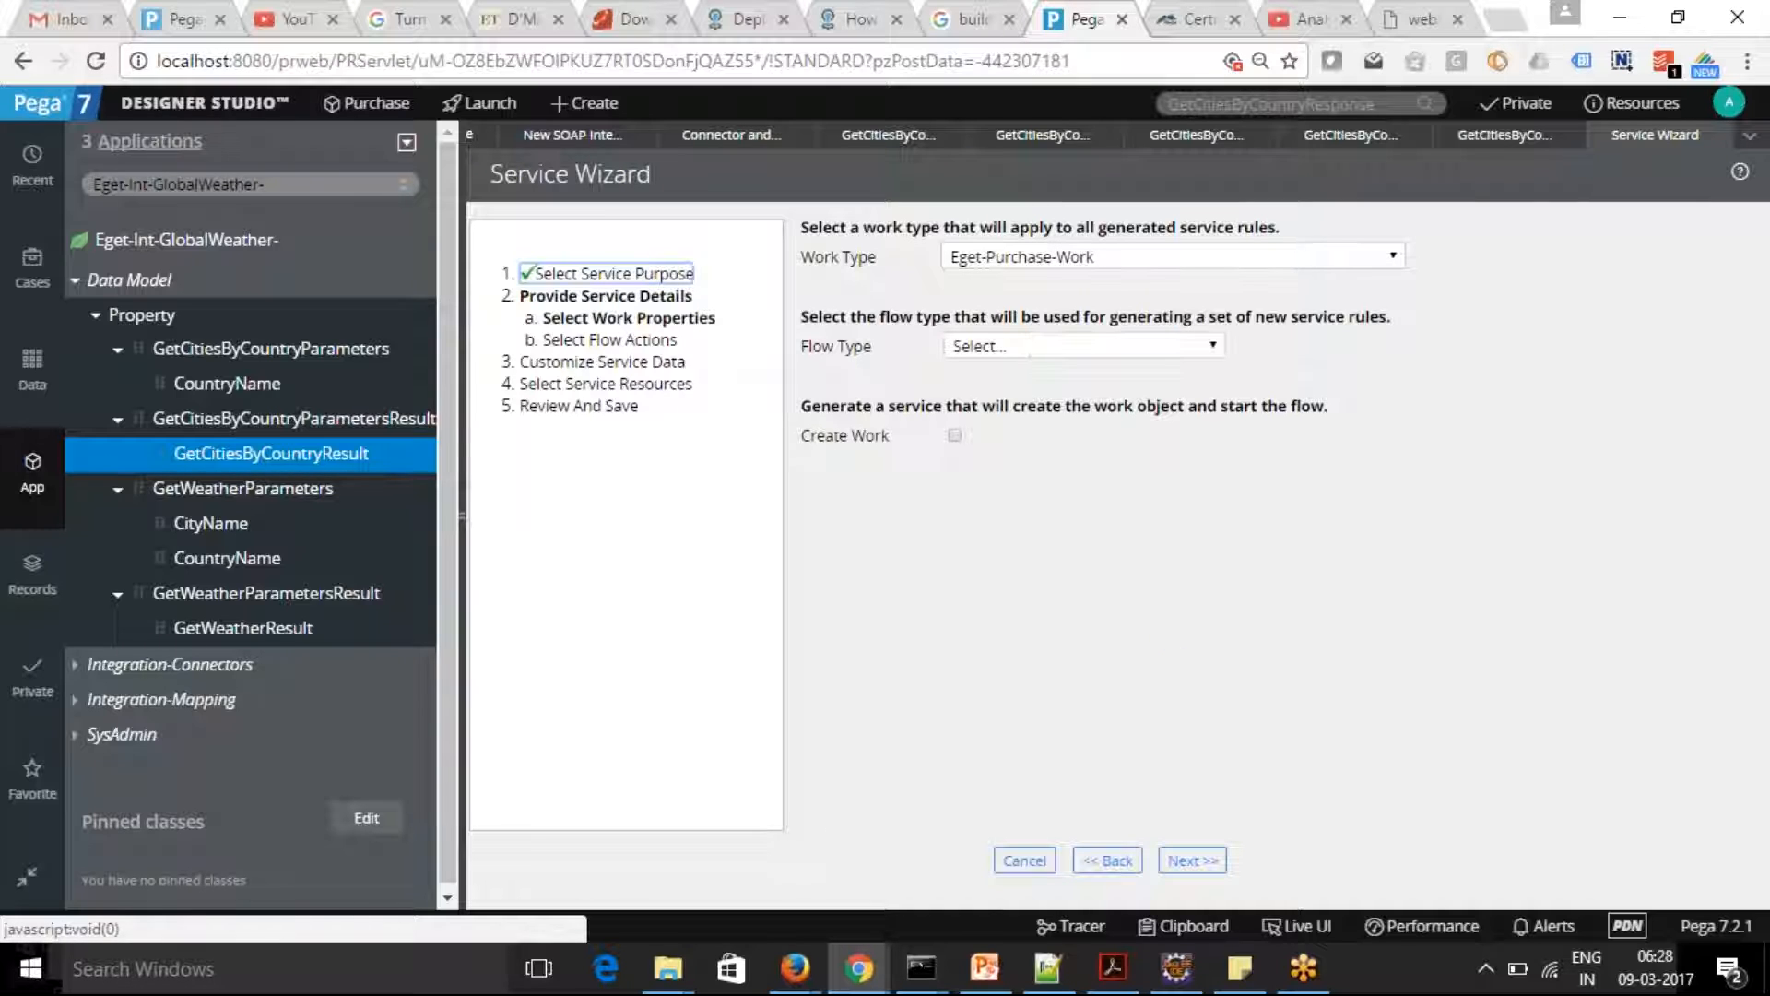
# Set the service's work type to Eget-Purchase-Work-Purchase and its flow type to pyStartCase
pyautogui.click(1394, 256)
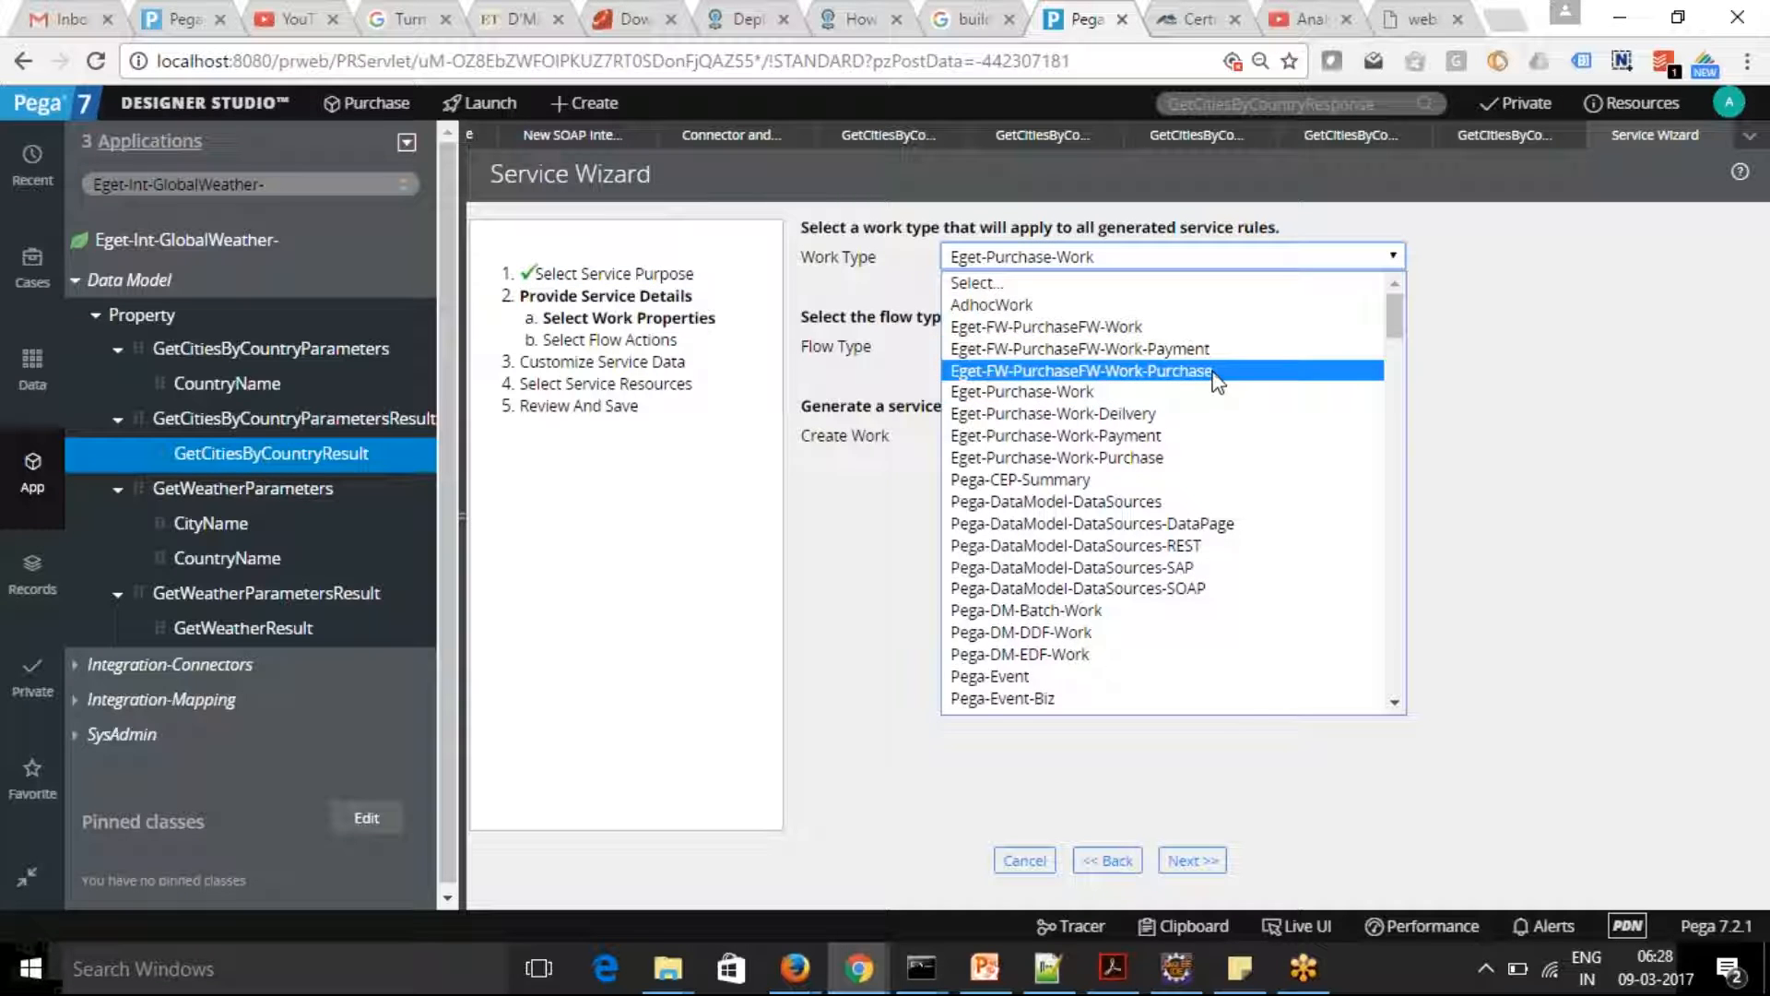
pyautogui.click(1213, 372)
pyautogui.click(1394, 256)
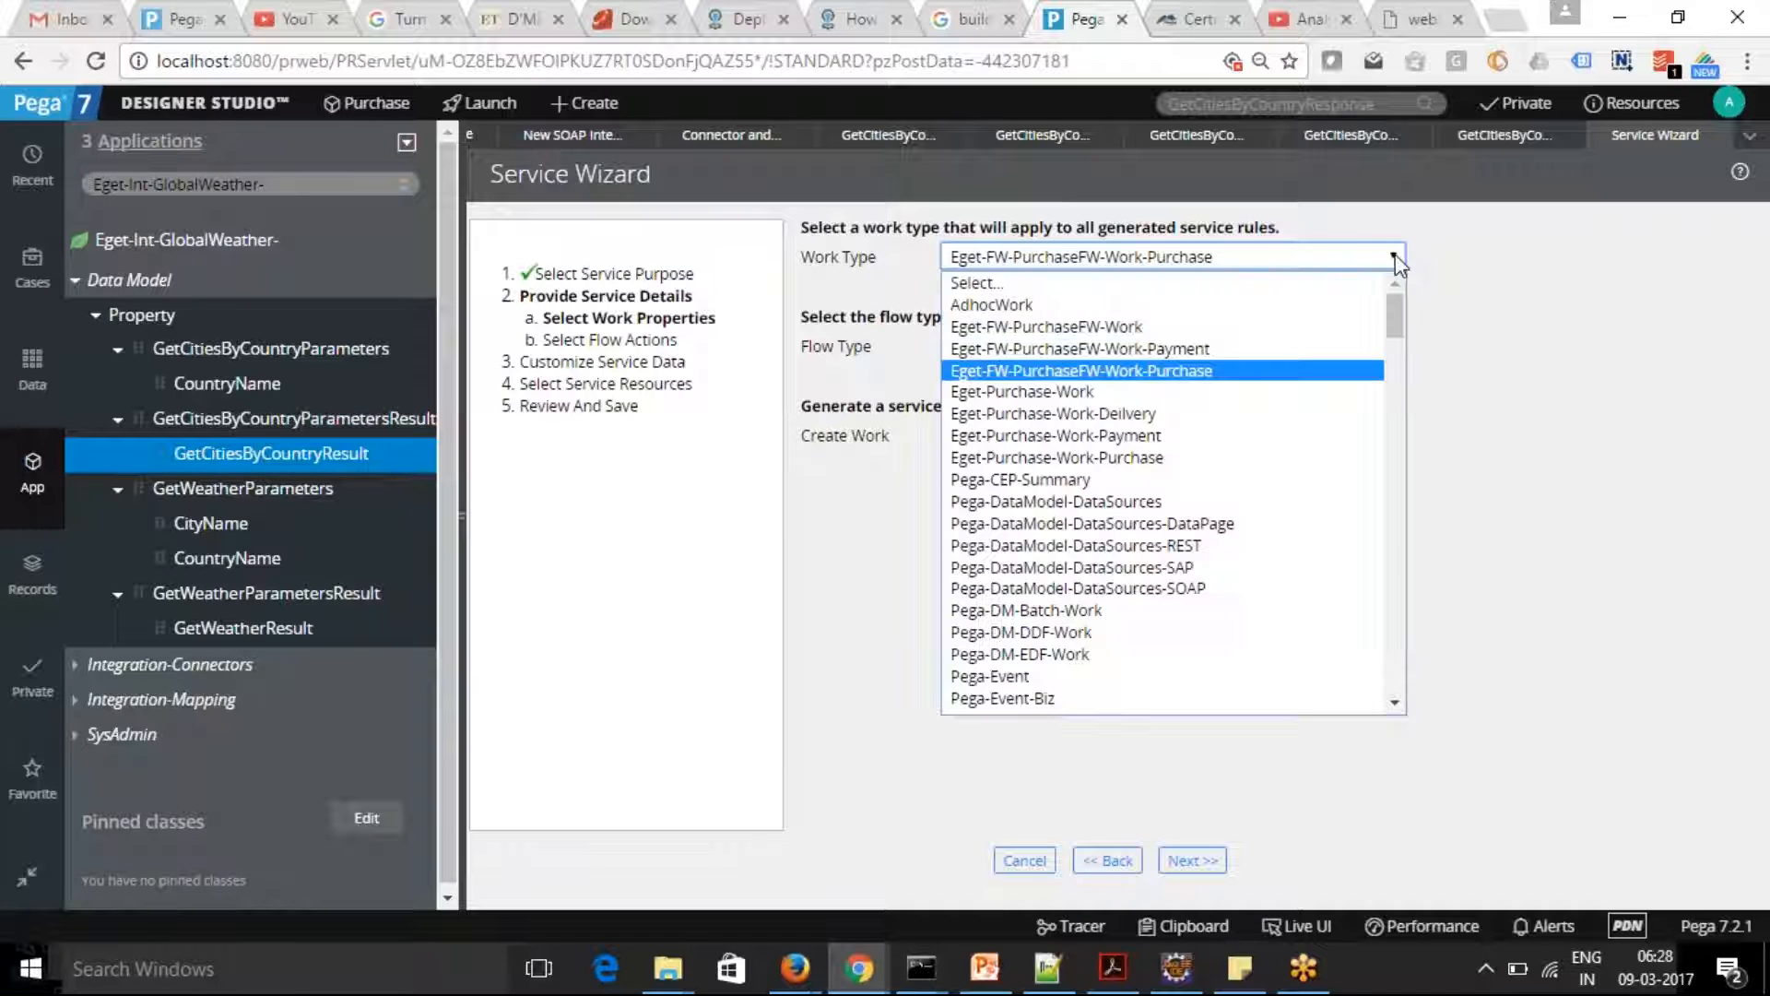
pyautogui.click(1222, 457)
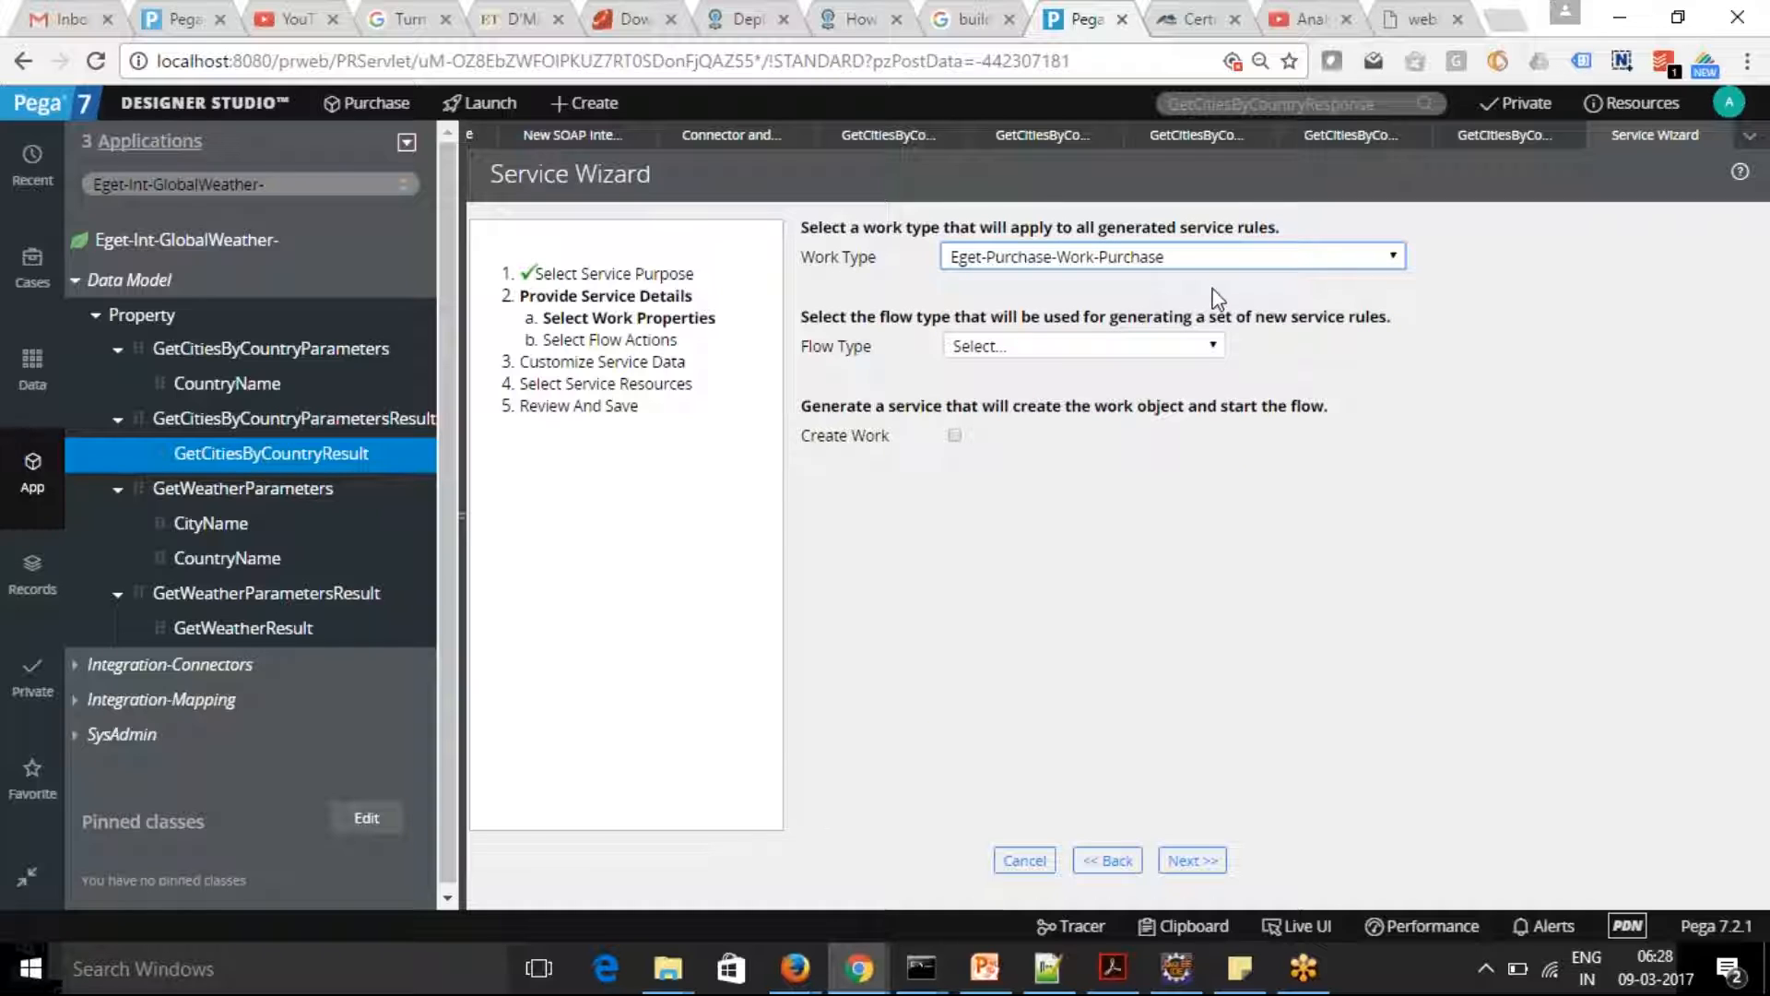
pyautogui.click(1212, 349)
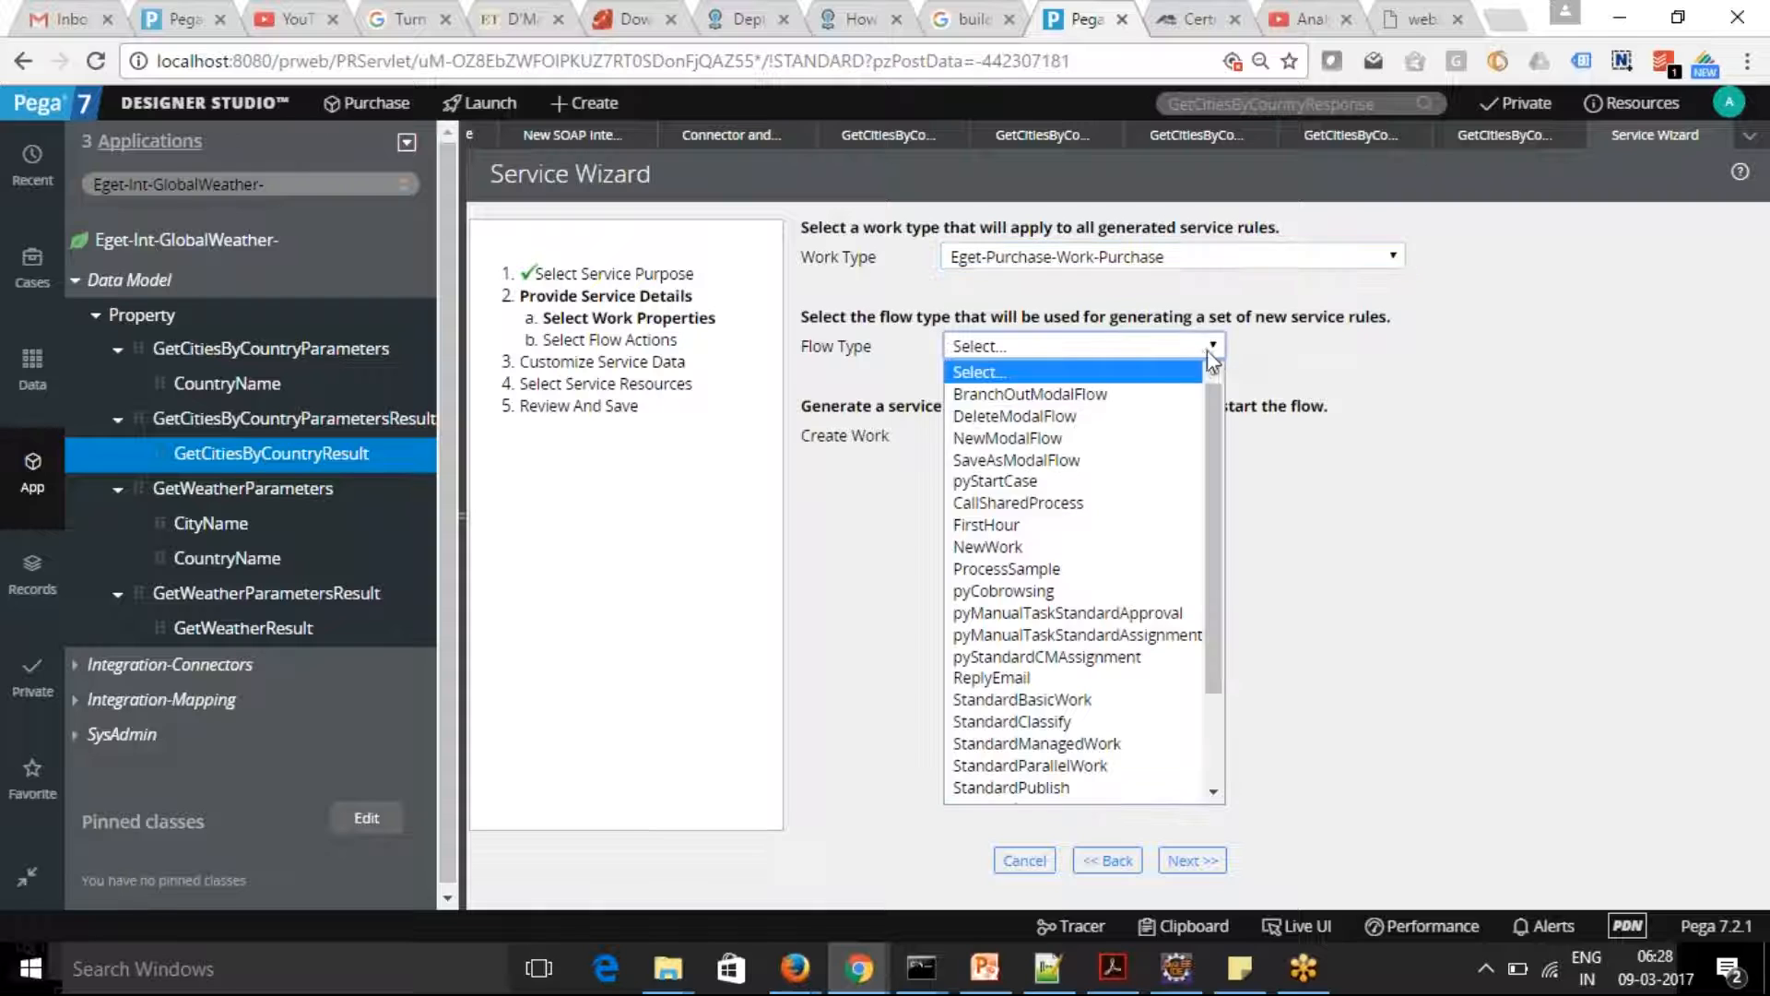
pyautogui.click(1091, 479)
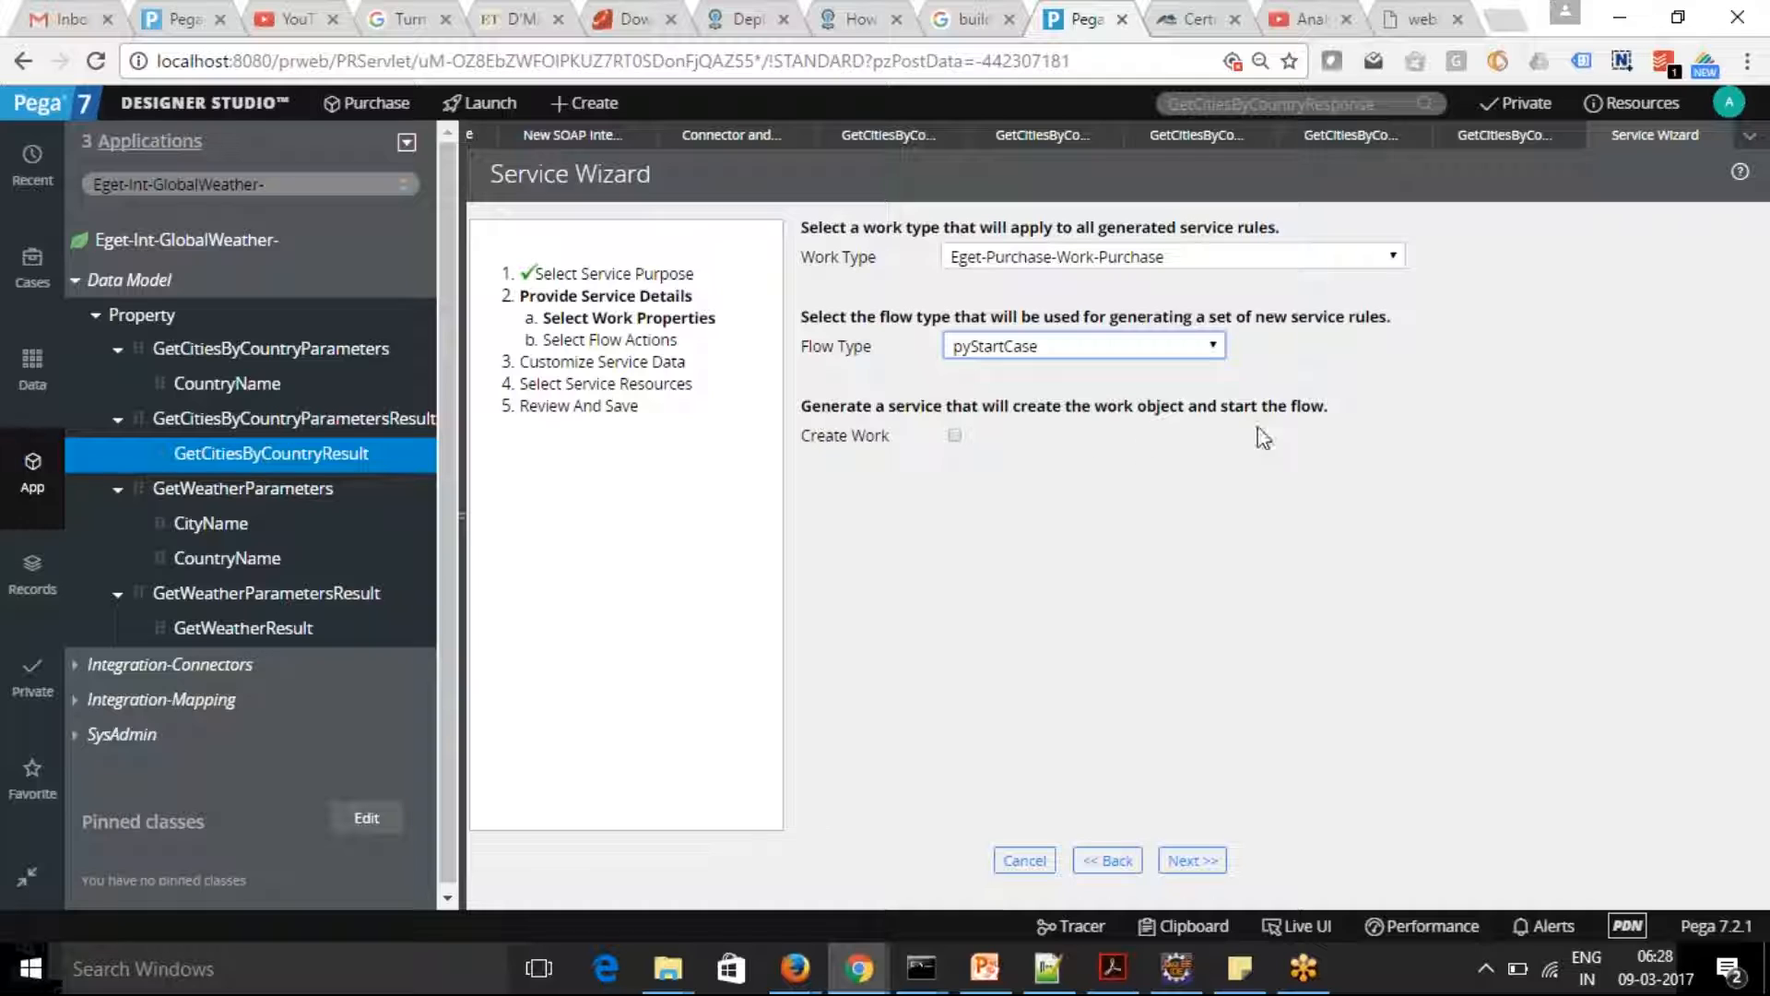
# Enable Create Work with organization Eget, and continue past the flow actions and service data to the service resources
pyautogui.click(954, 436)
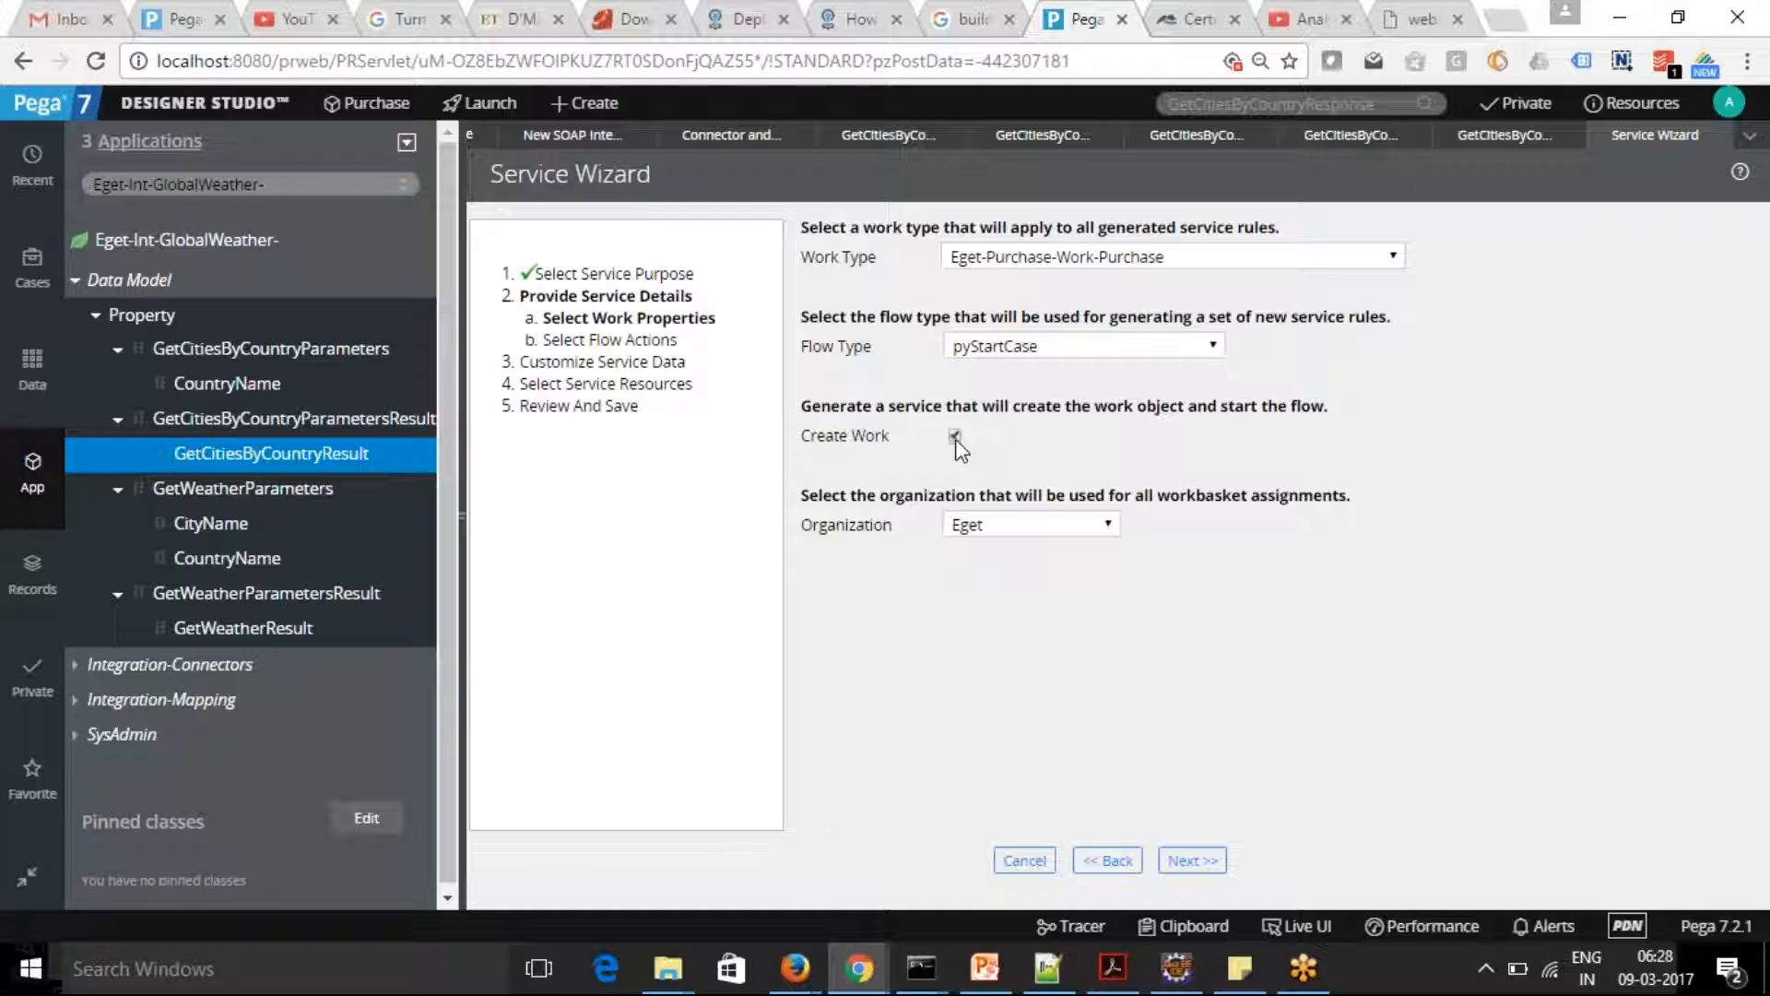
pyautogui.click(1108, 526)
pyautogui.click(1110, 533)
pyautogui.click(1191, 860)
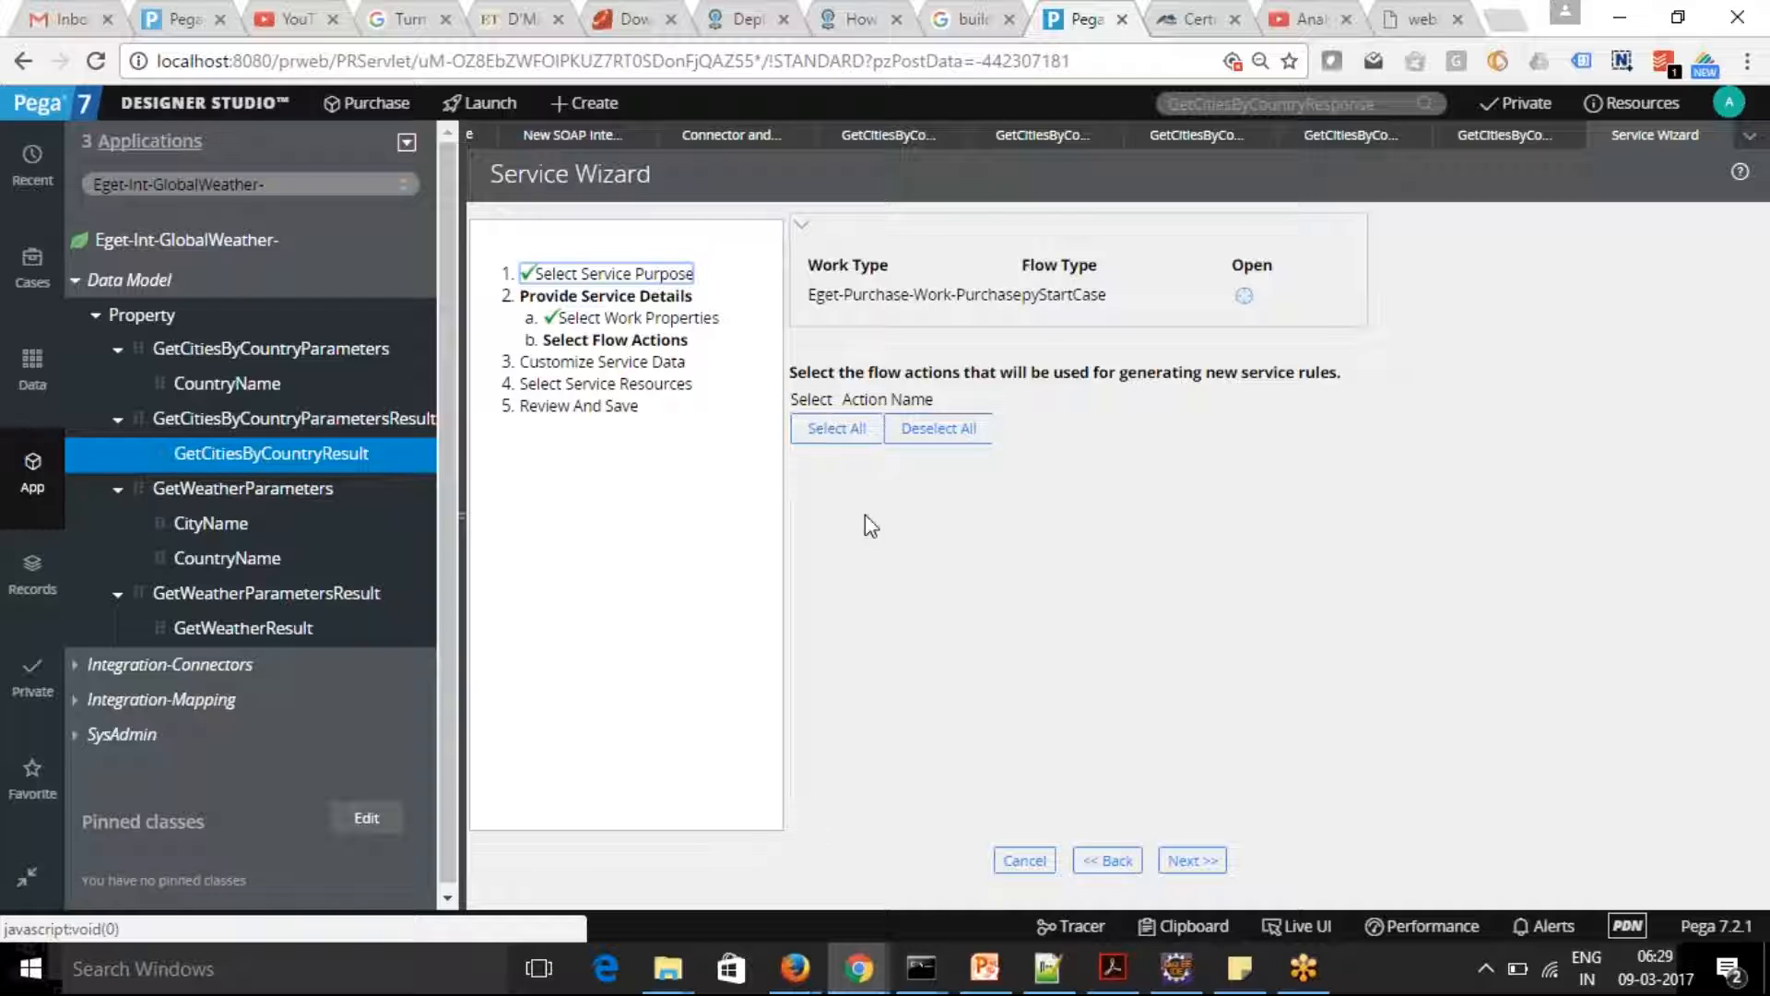
pyautogui.click(1191, 861)
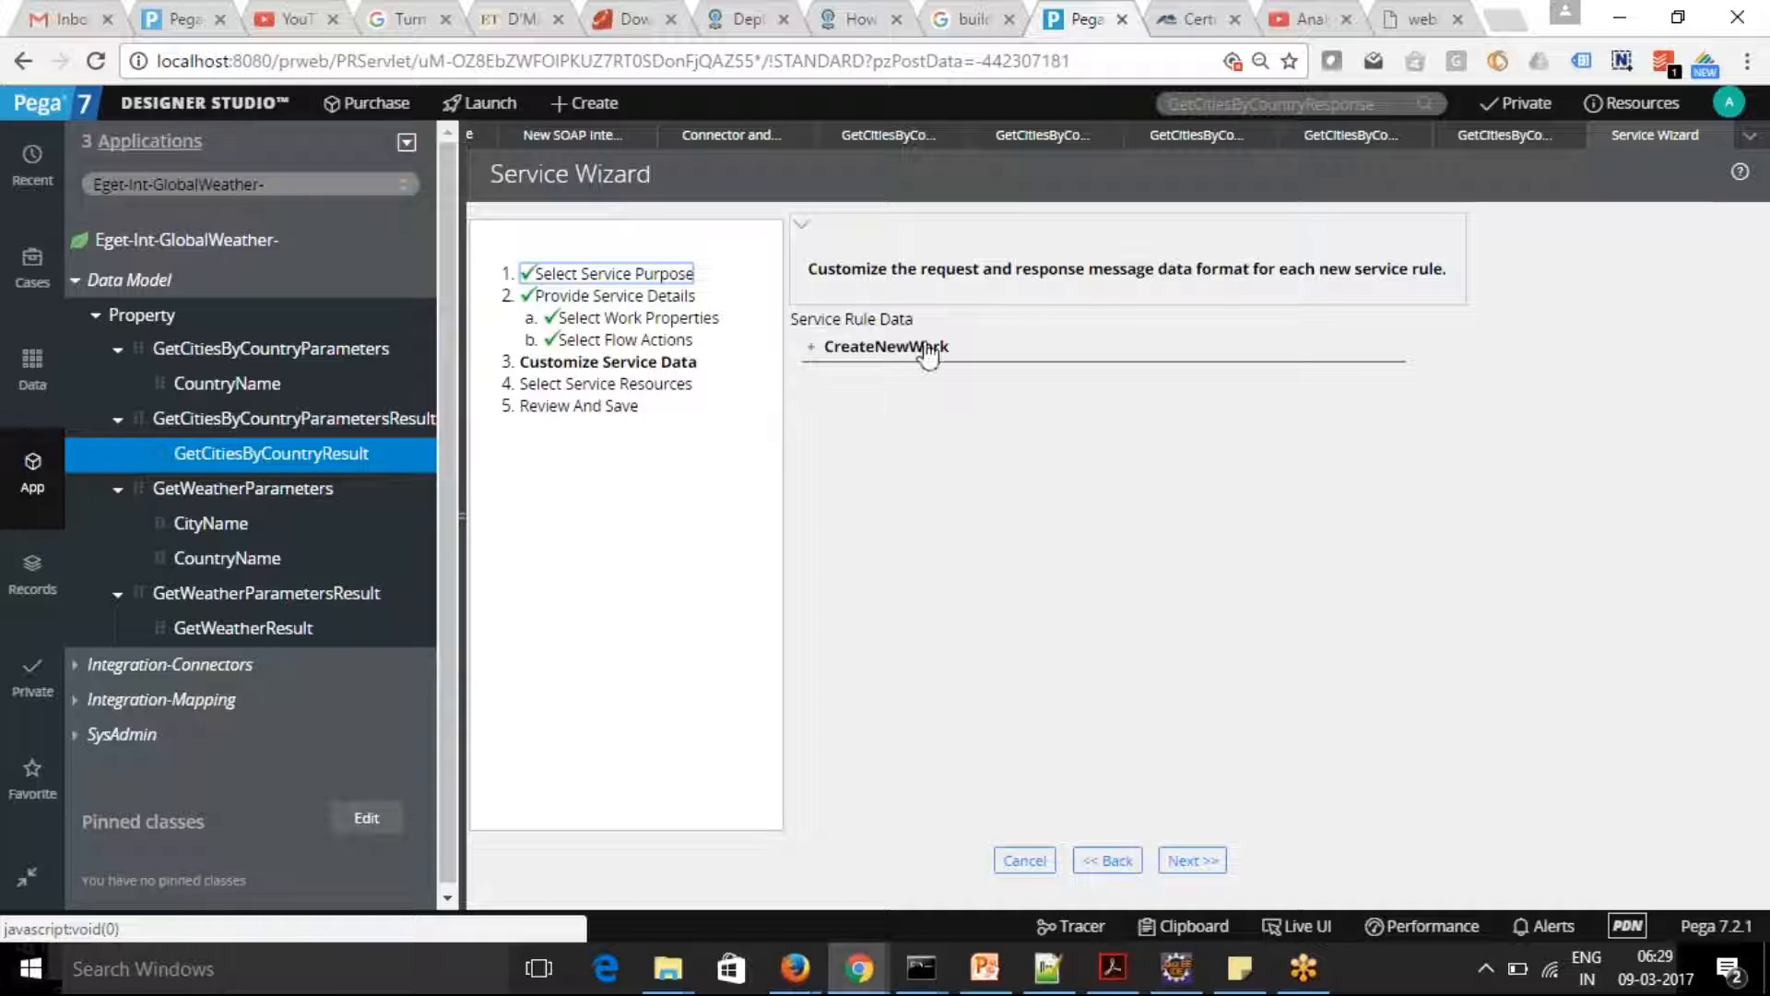
pyautogui.click(1192, 860)
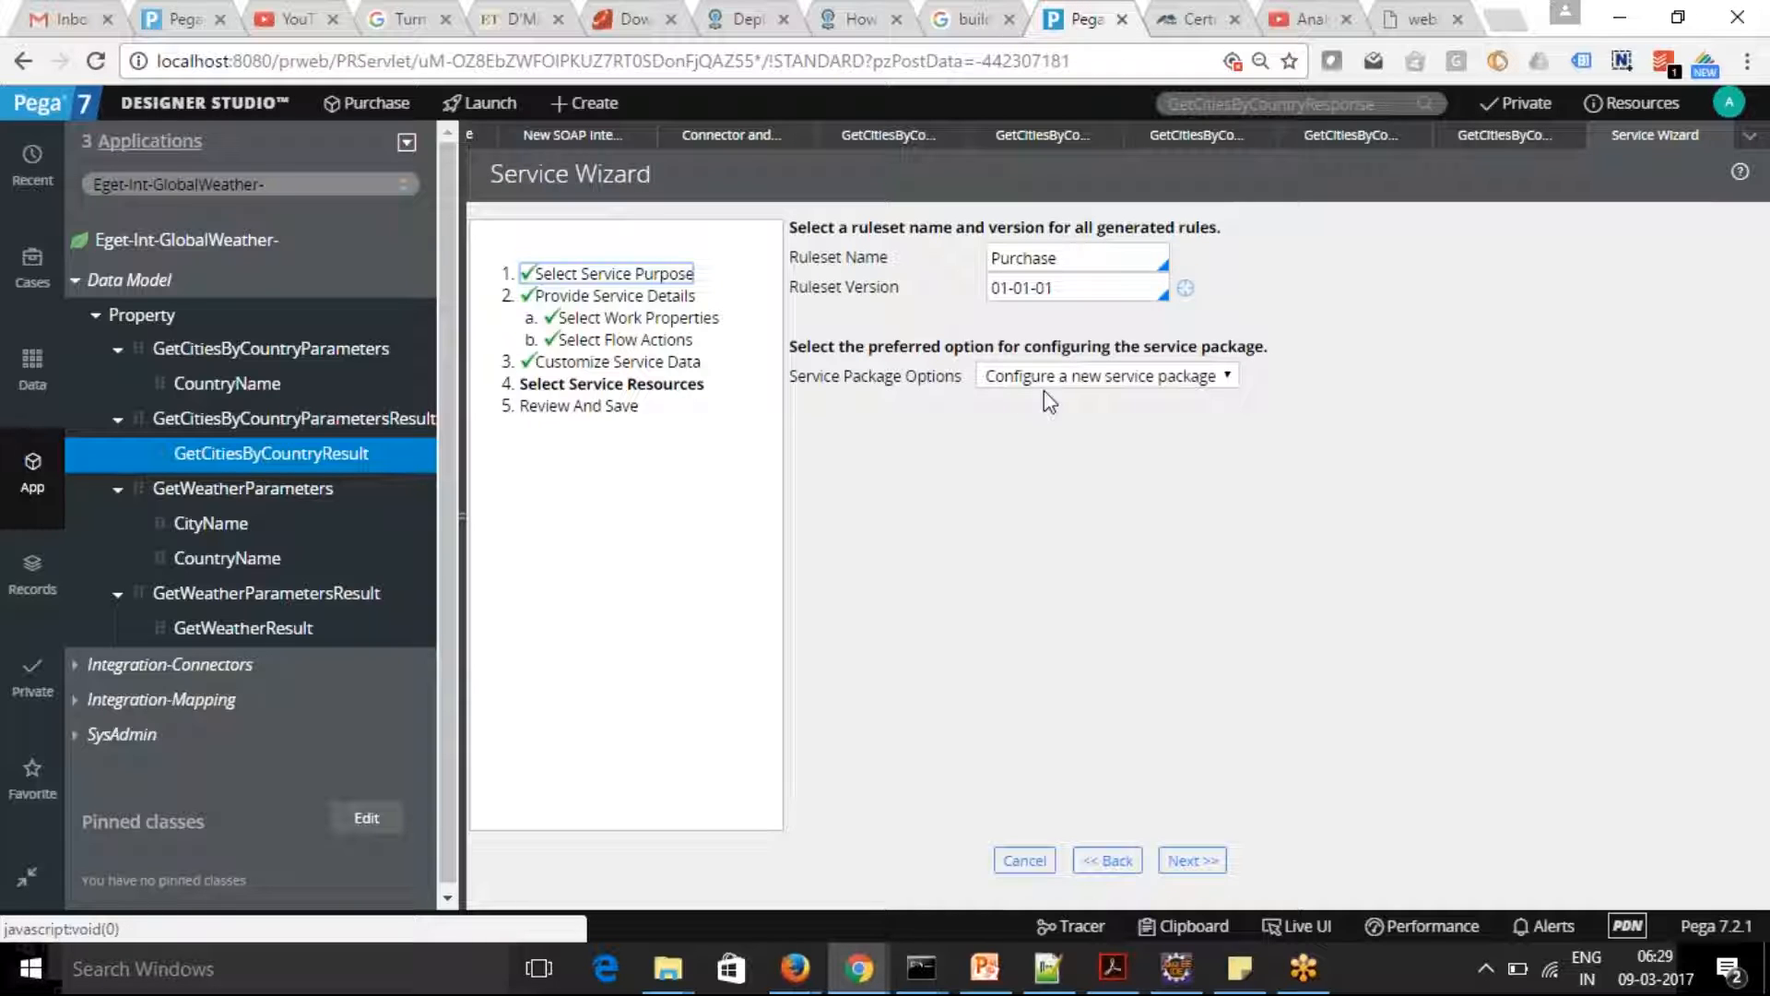
# Set the ruleset name to PurchaseInt, keep the Configure a new service package option, and continue to the data records
pyautogui.click(1093, 260)
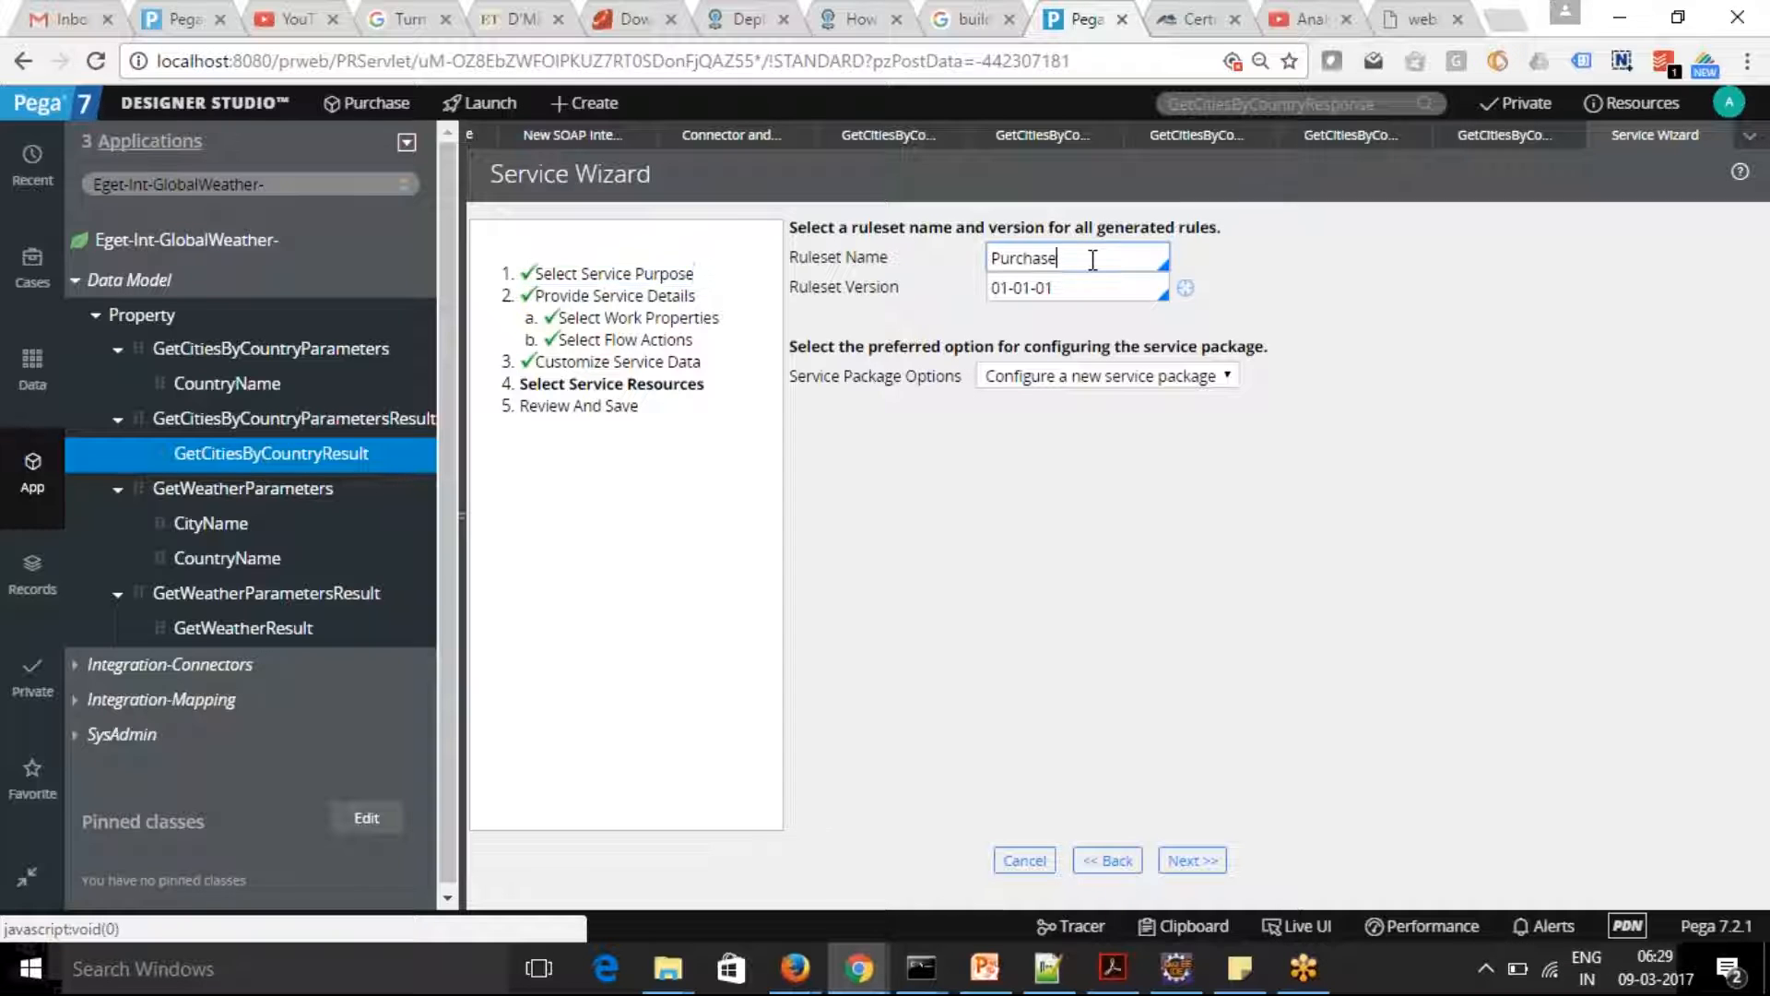
pyautogui.write('Int')
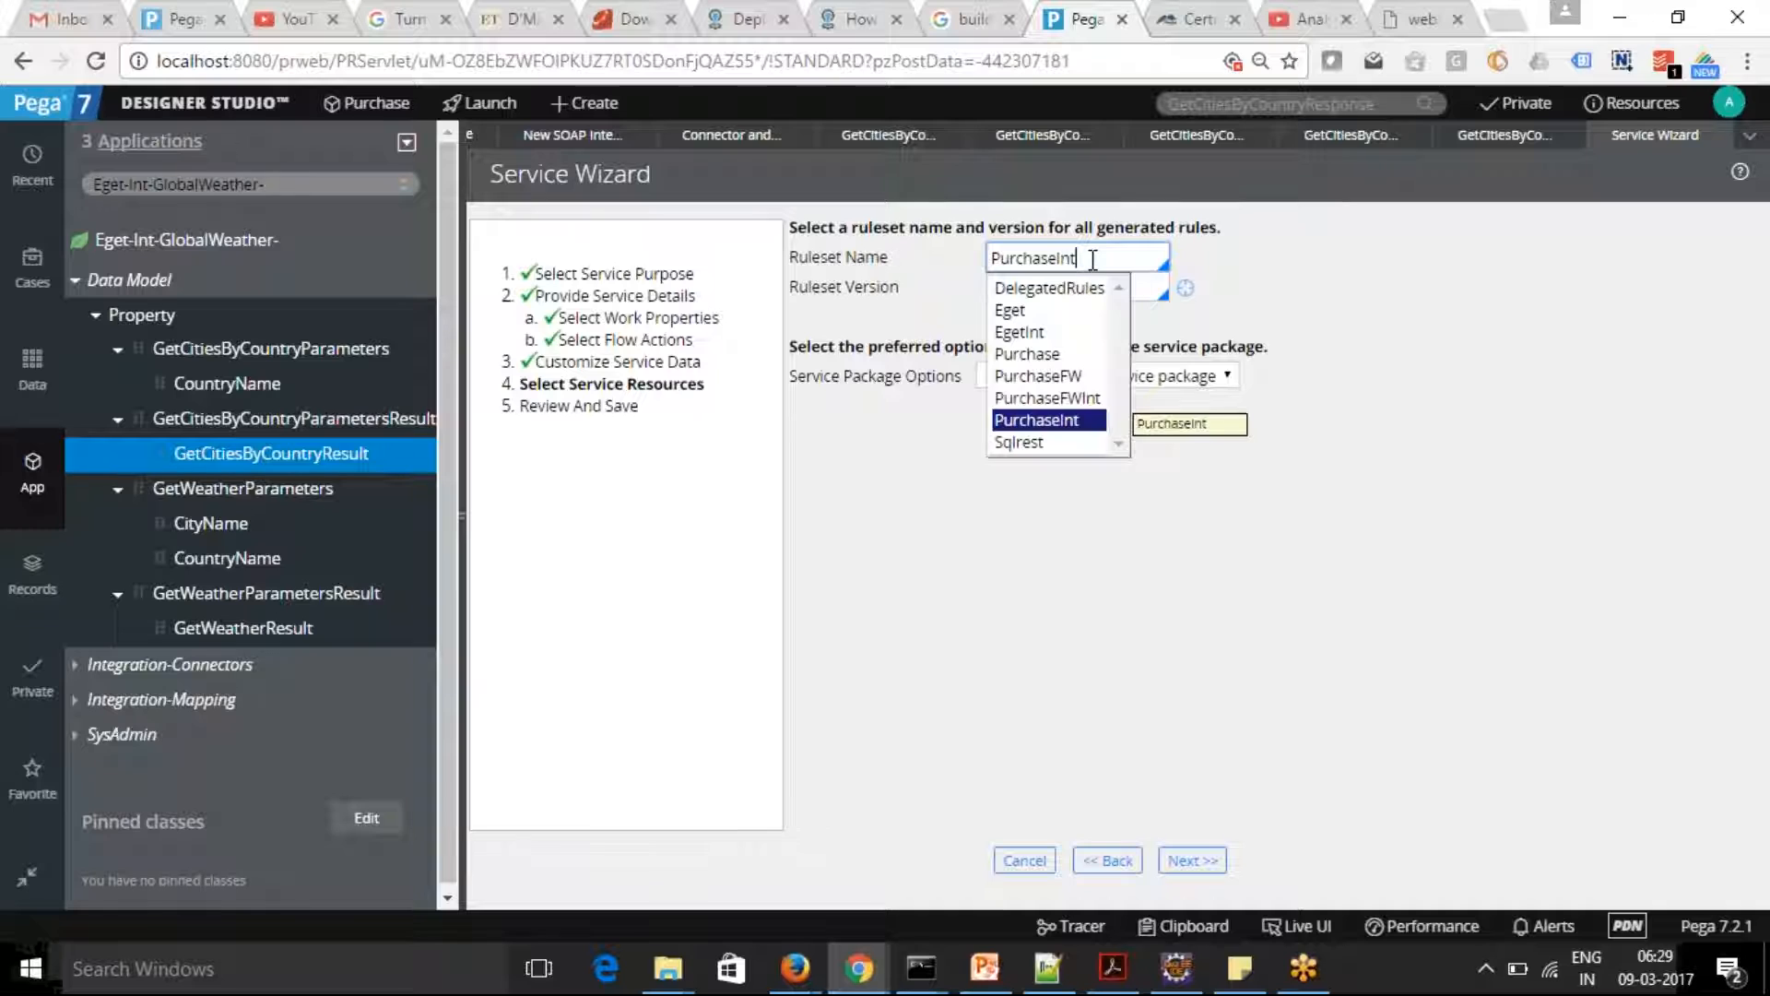
pyautogui.click(1042, 420)
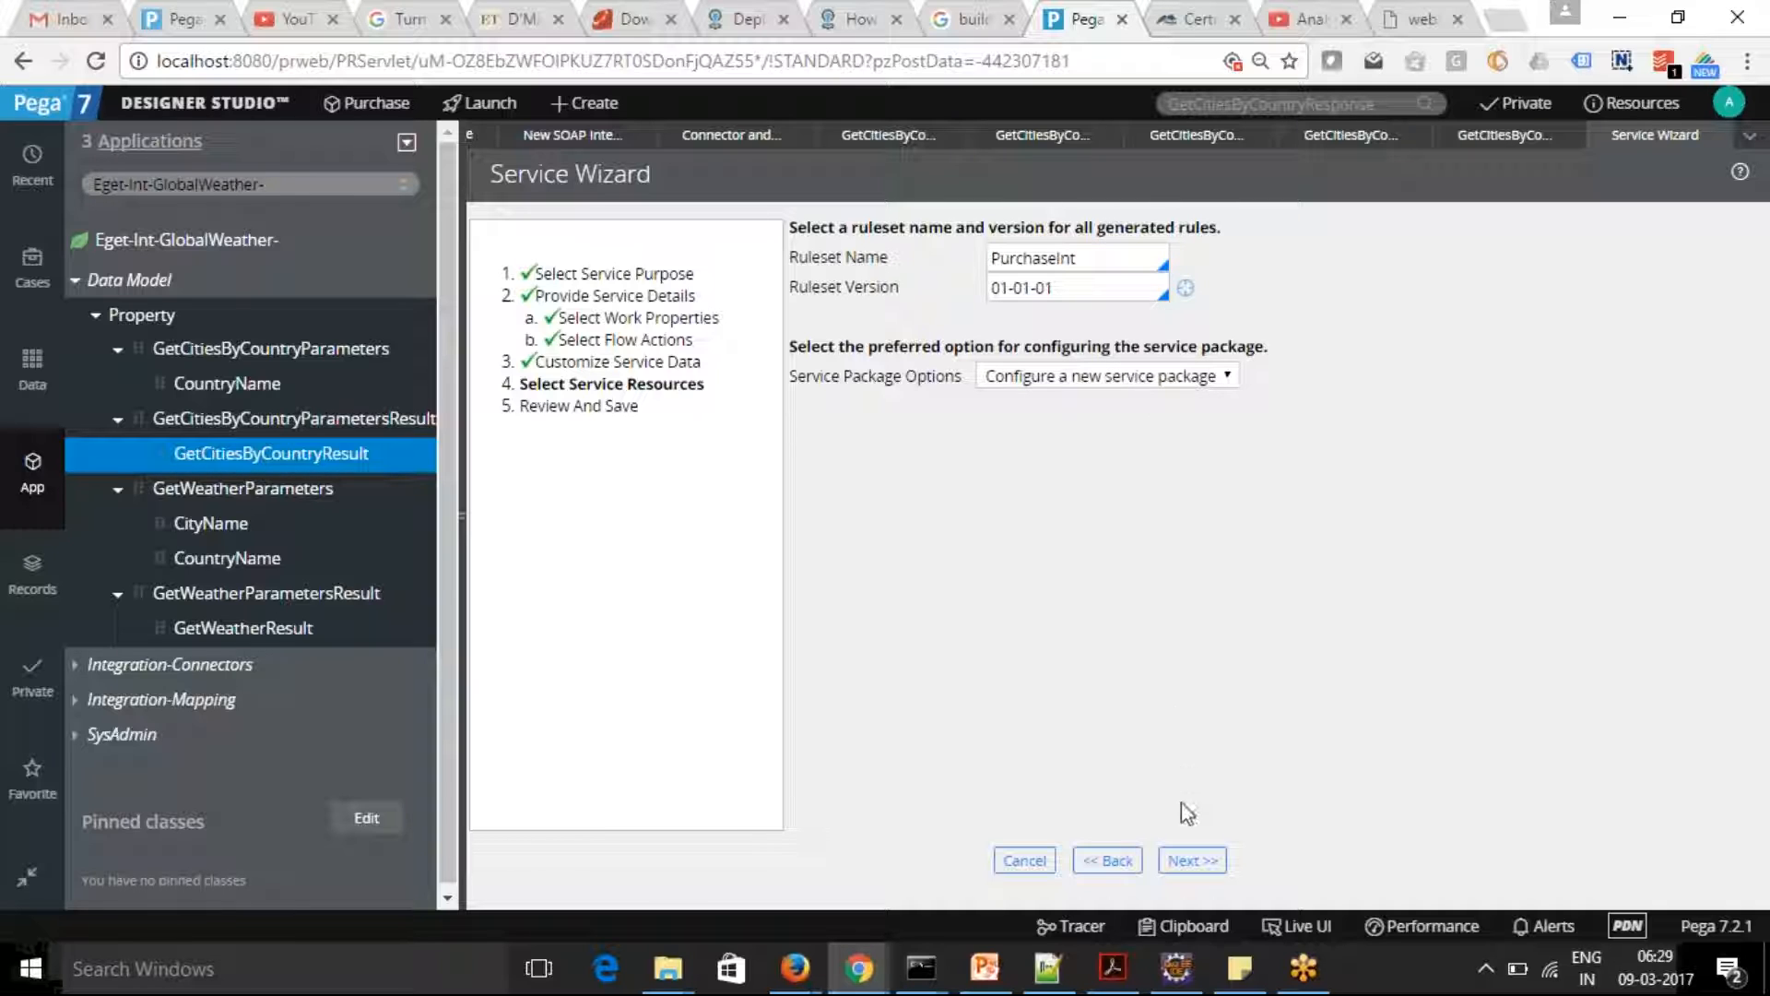
pyautogui.click(1228, 378)
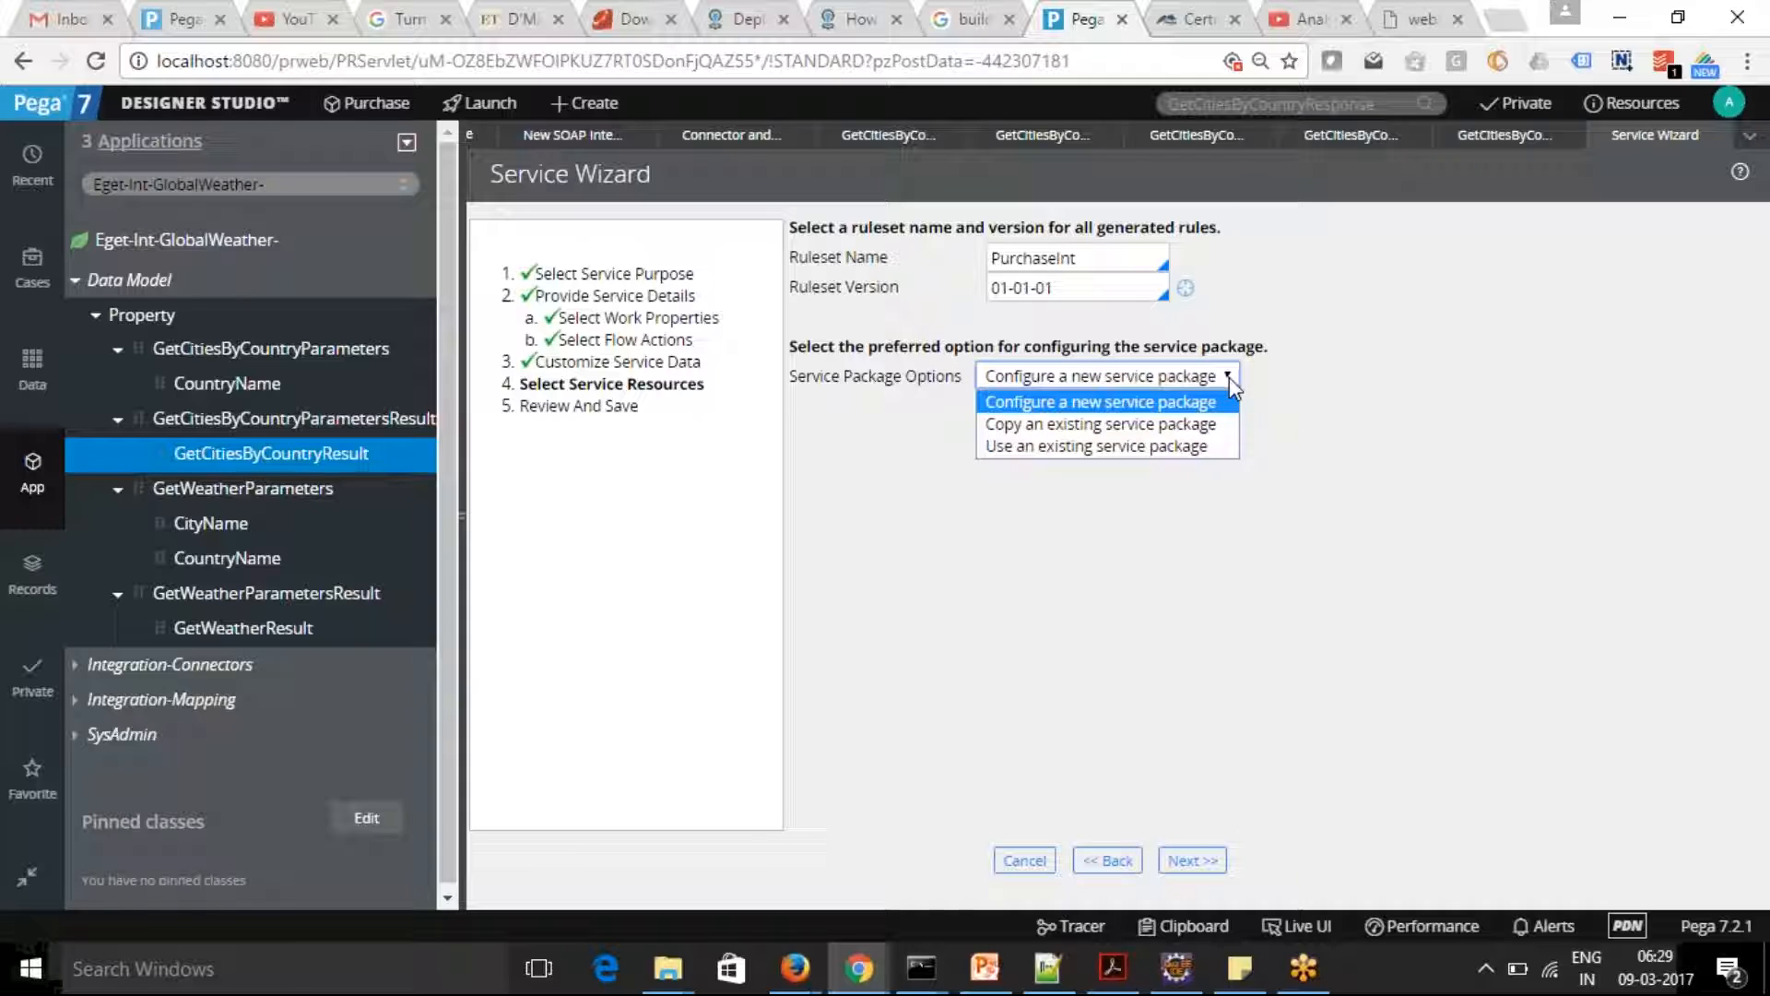
pyautogui.click(1230, 378)
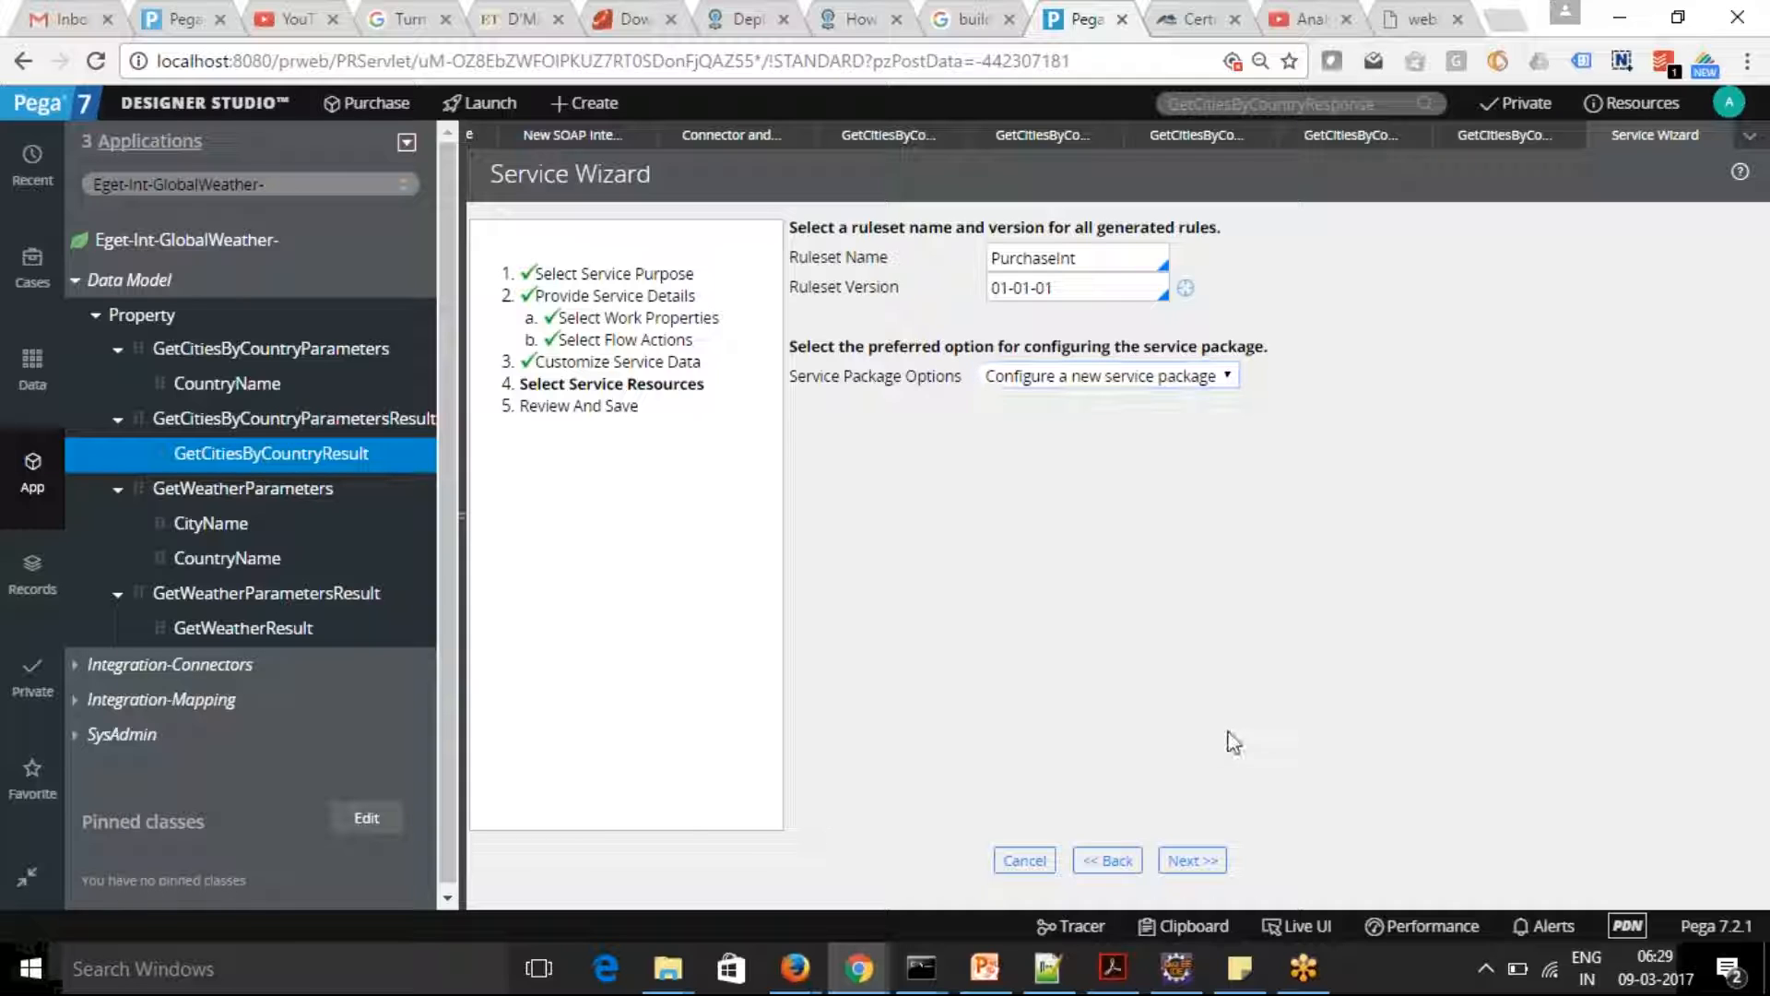
pyautogui.click(1189, 862)
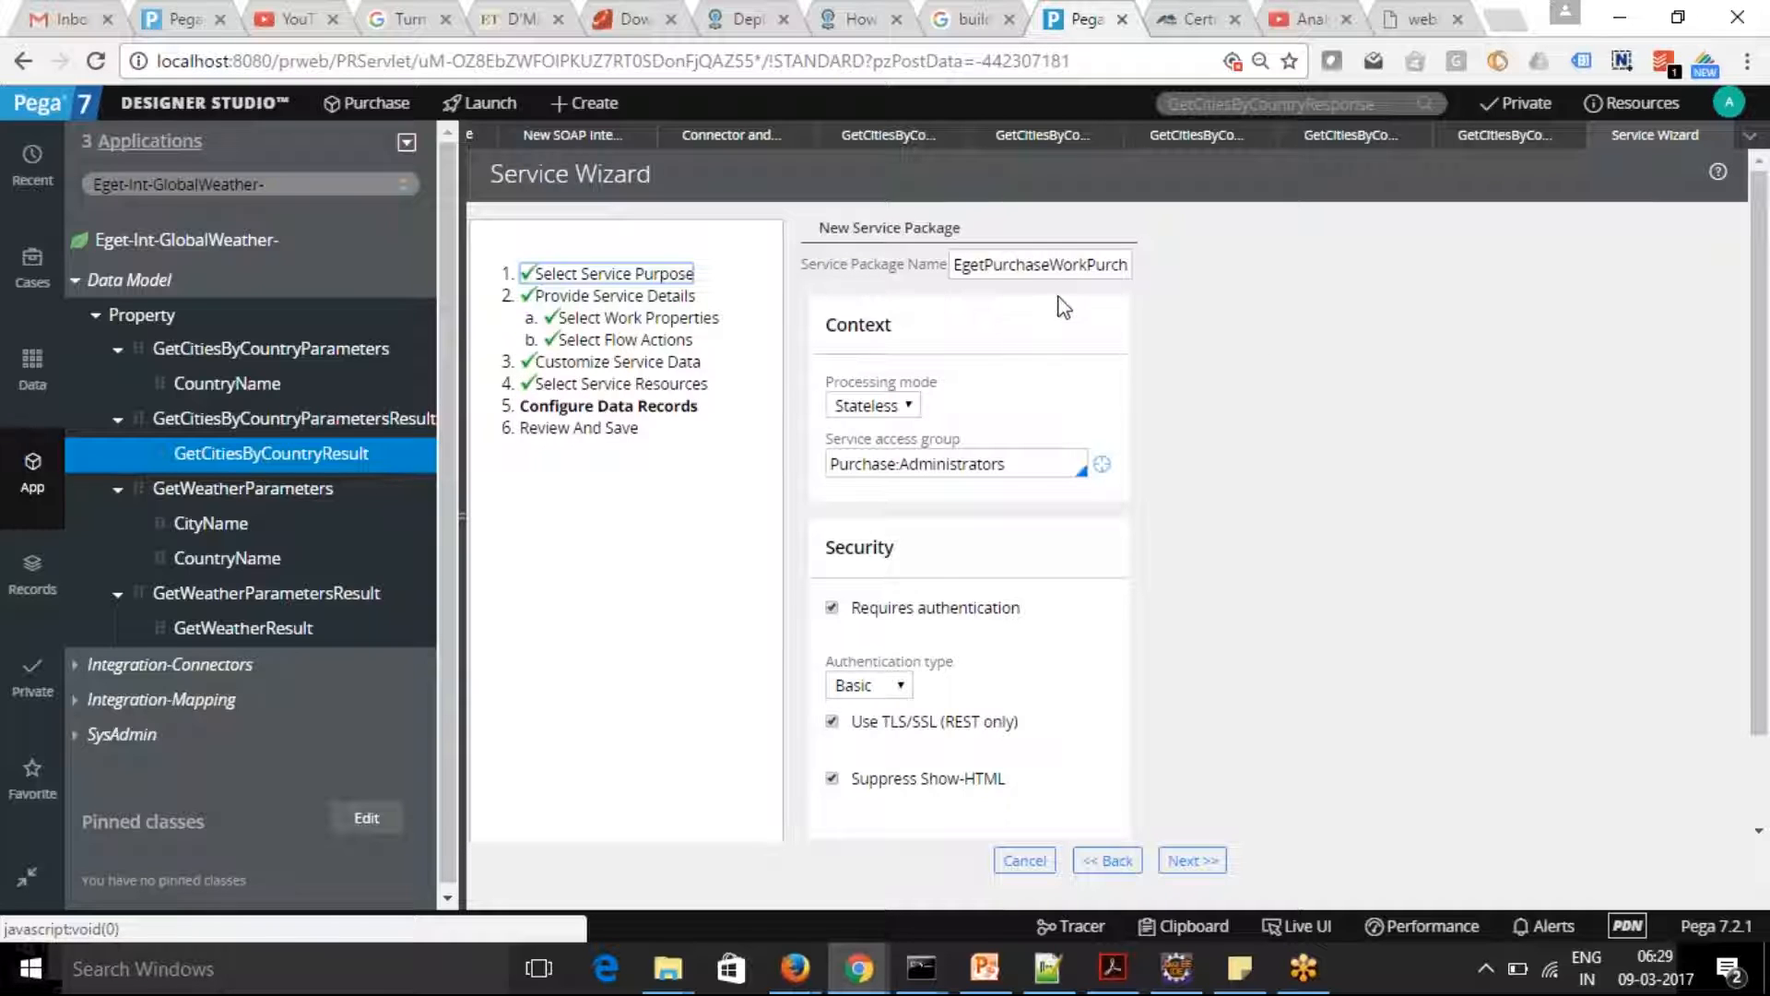
# Accept the EgetPurchaseWorkPurchase service package settings and finish the wizard to generate the service
pyautogui.click(1068, 267)
pyautogui.press('End')
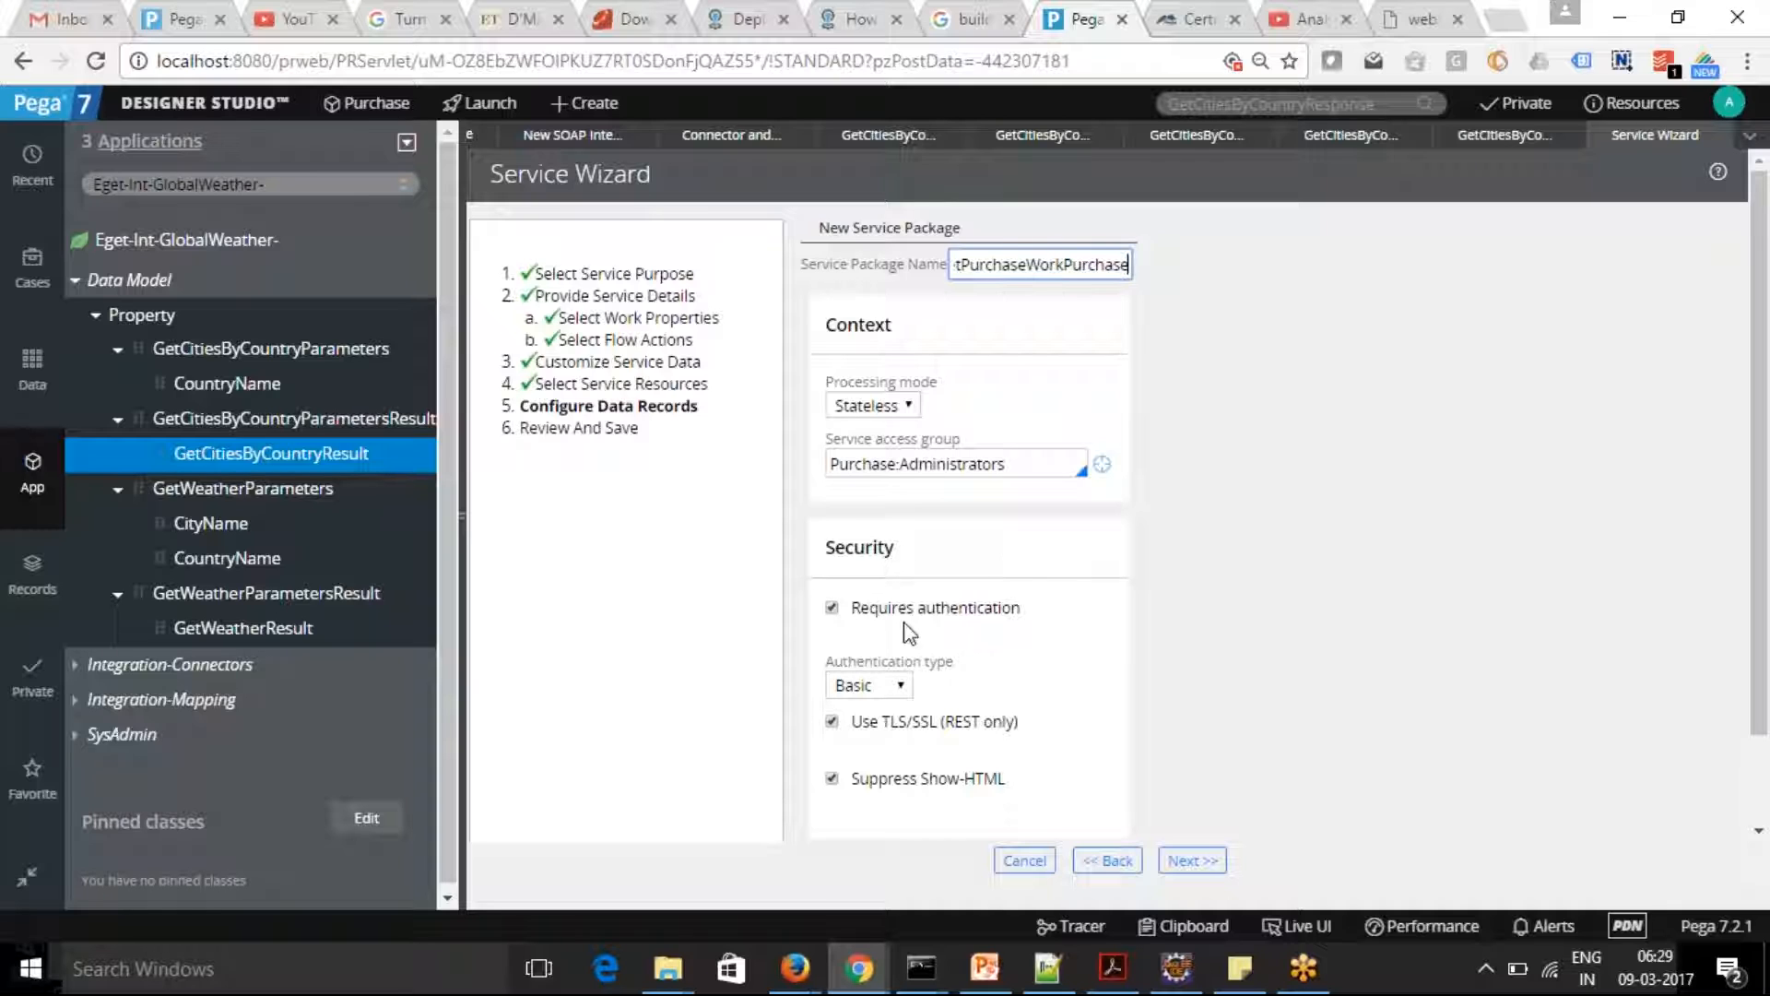
pyautogui.click(1191, 860)
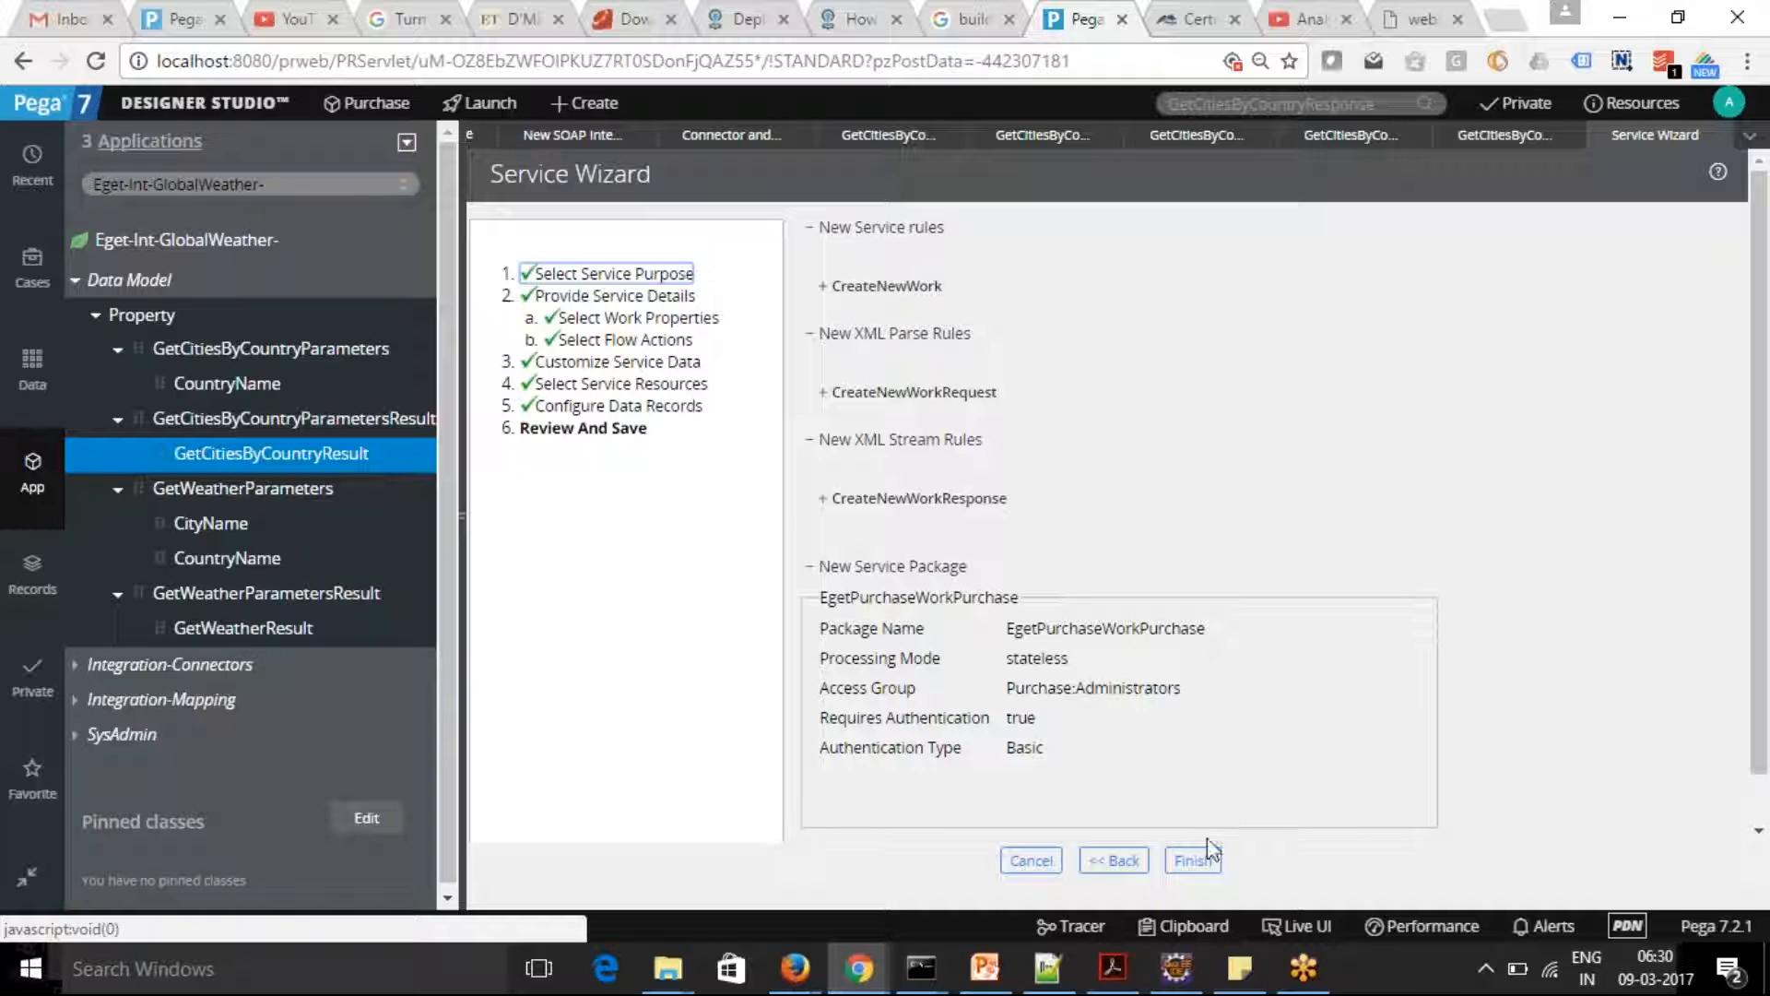
pyautogui.click(1192, 862)
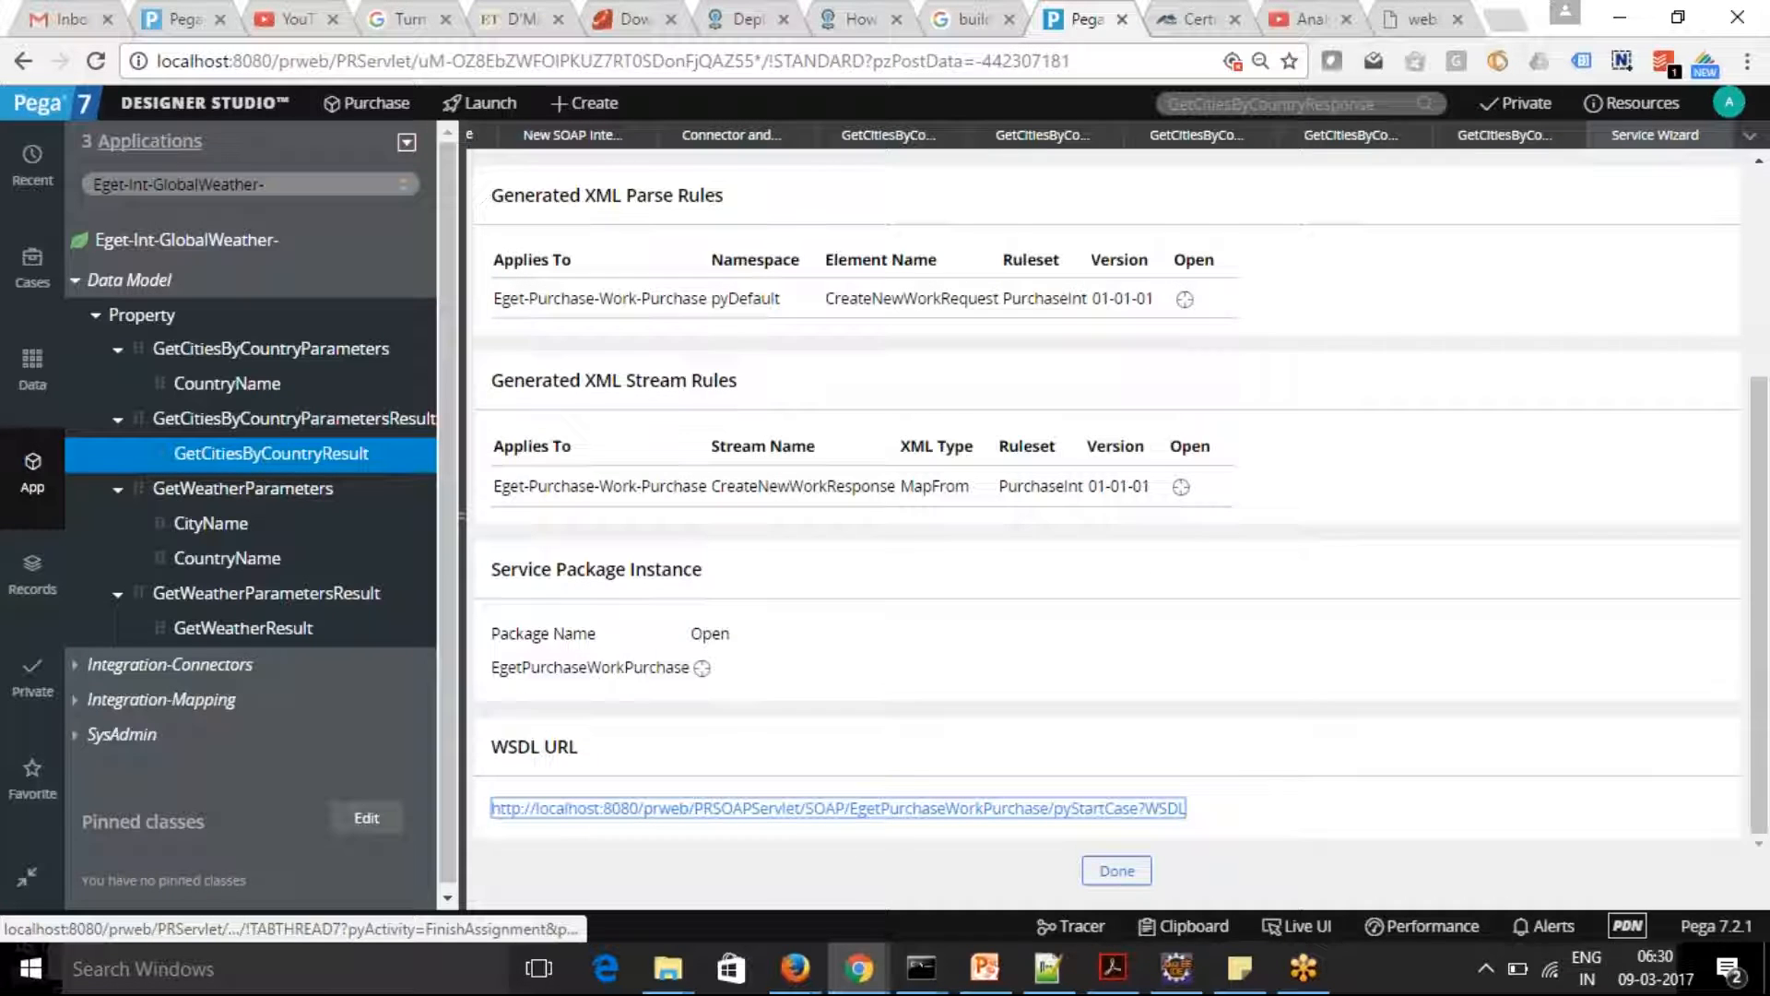
# Look over the generated service rules, and load the service's WSDL URL in the Global Weather WSDL browser tab
pyautogui.moveTo(1766, 416); pyautogui.dragTo(1760, 244)
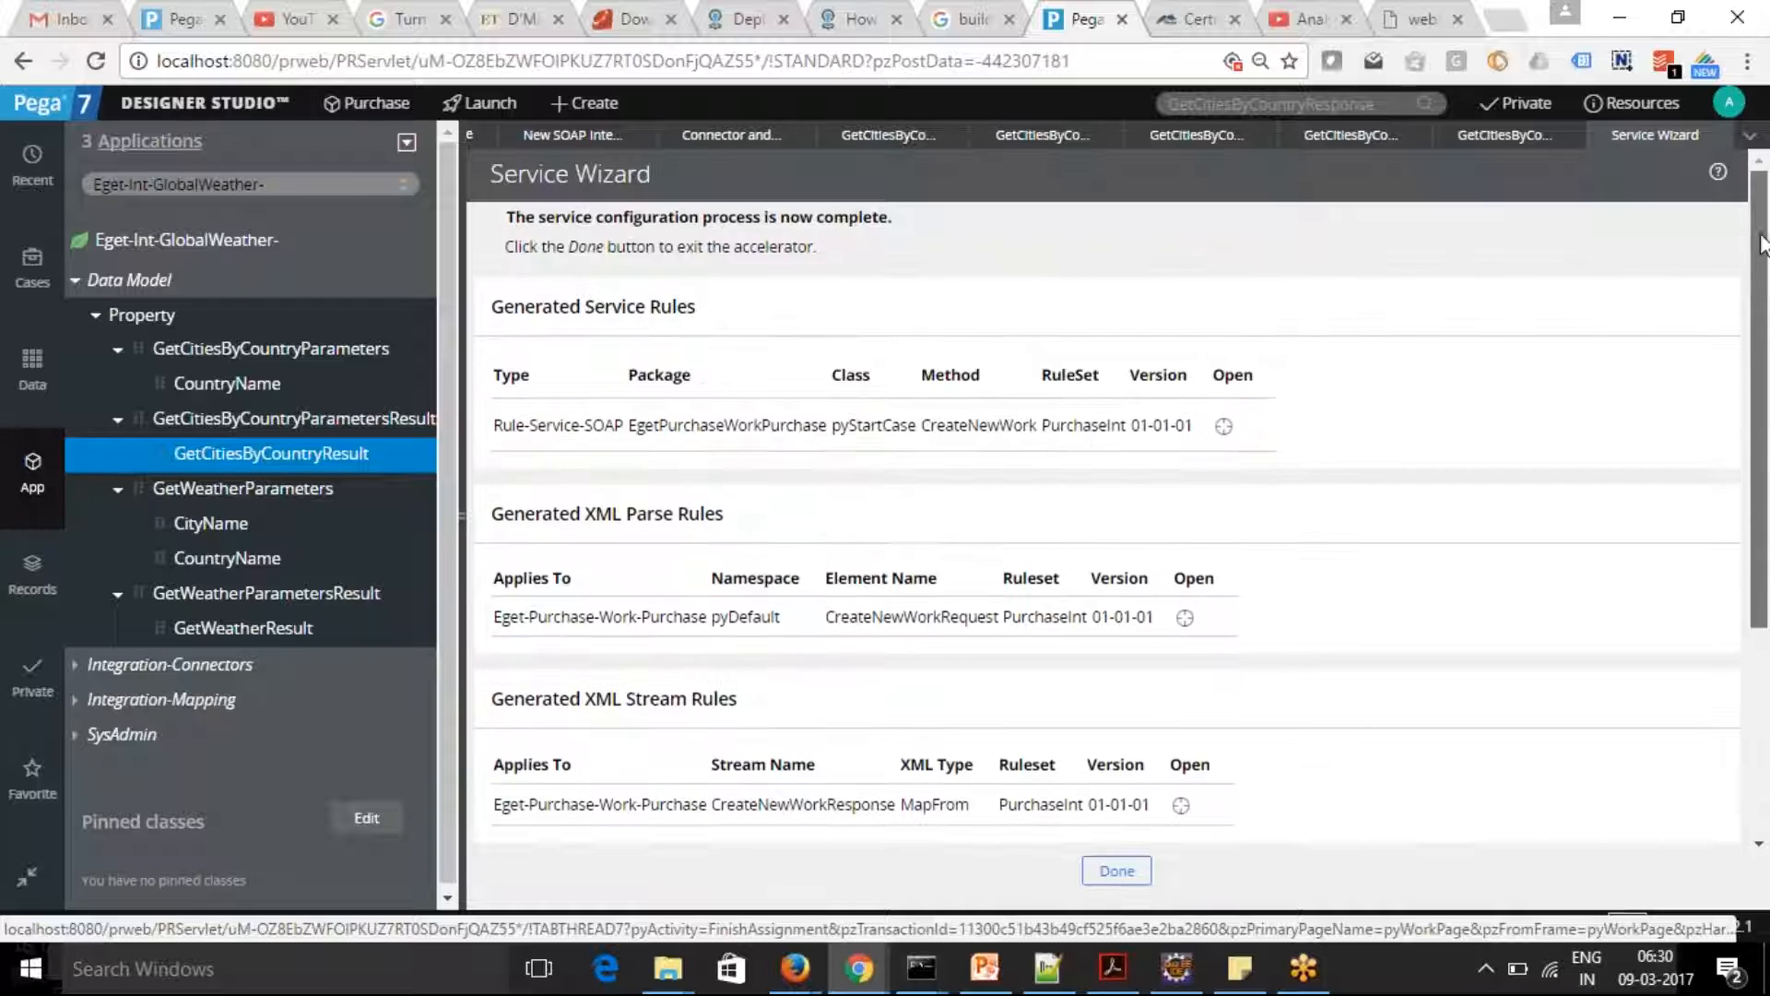
pyautogui.scroll(-4, 1759, 244)
pyautogui.moveTo(1205, 810); pyautogui.dragTo(574, 827)
pyautogui.hotkey('ctrl', 'c')
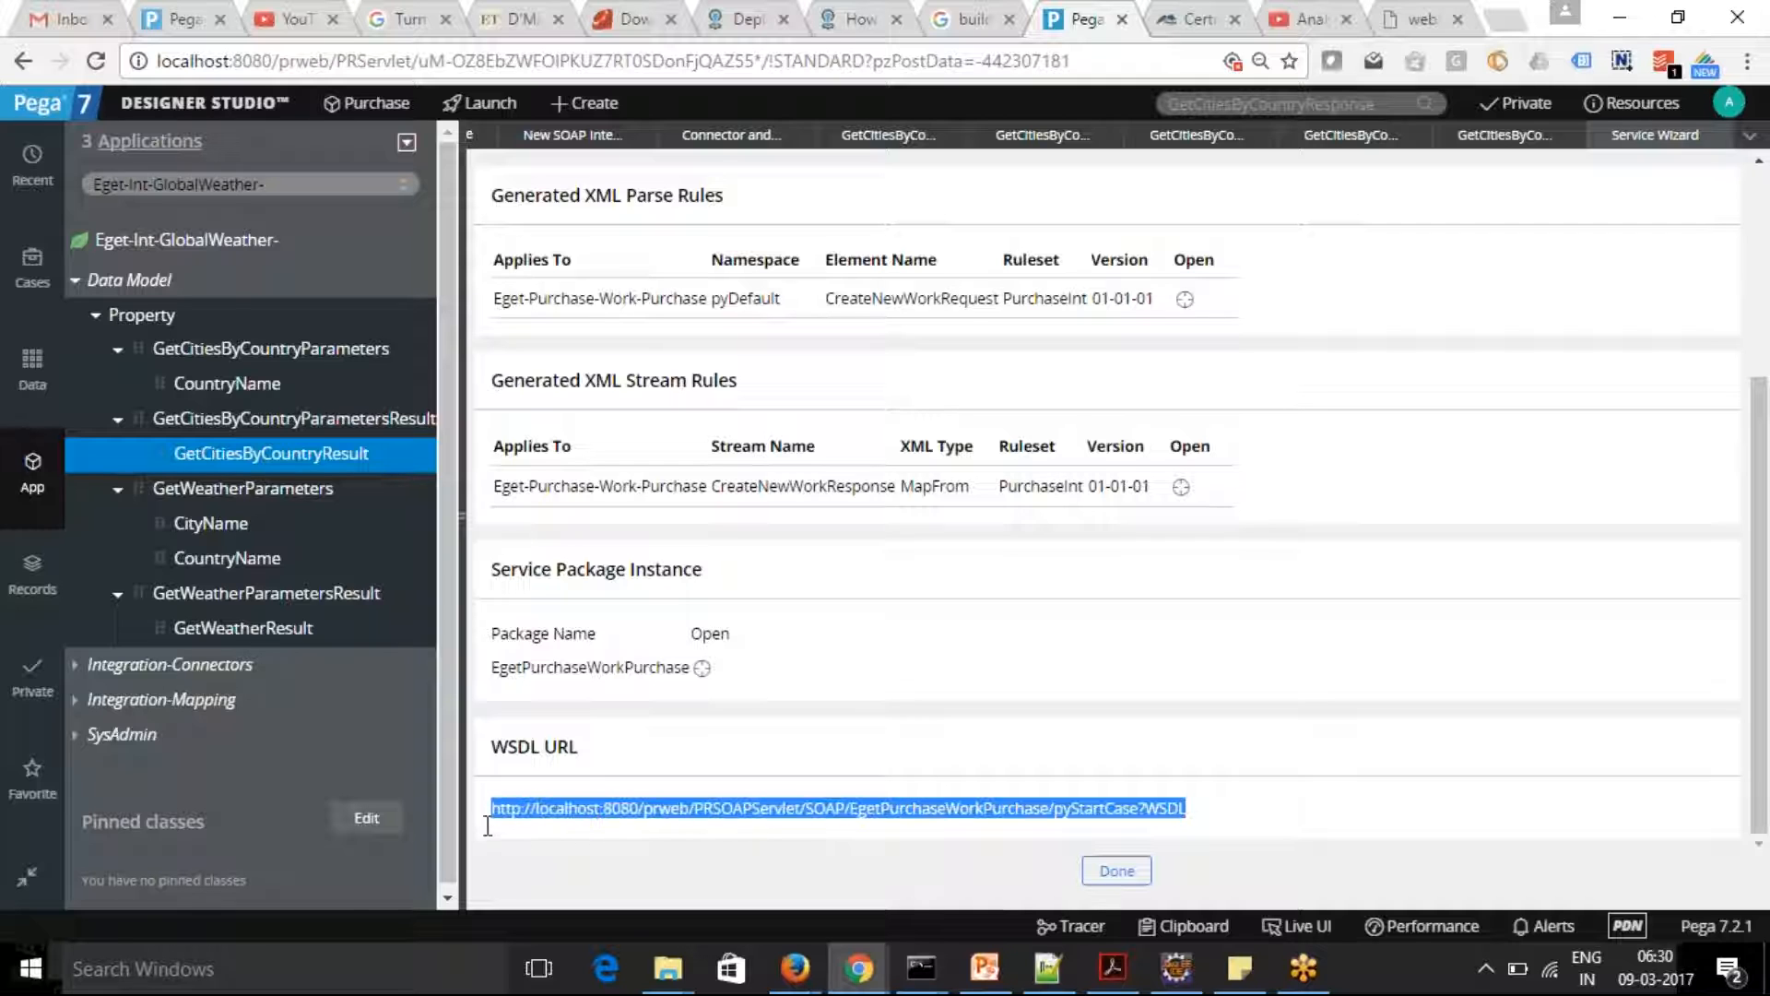
pyautogui.click(1428, 20)
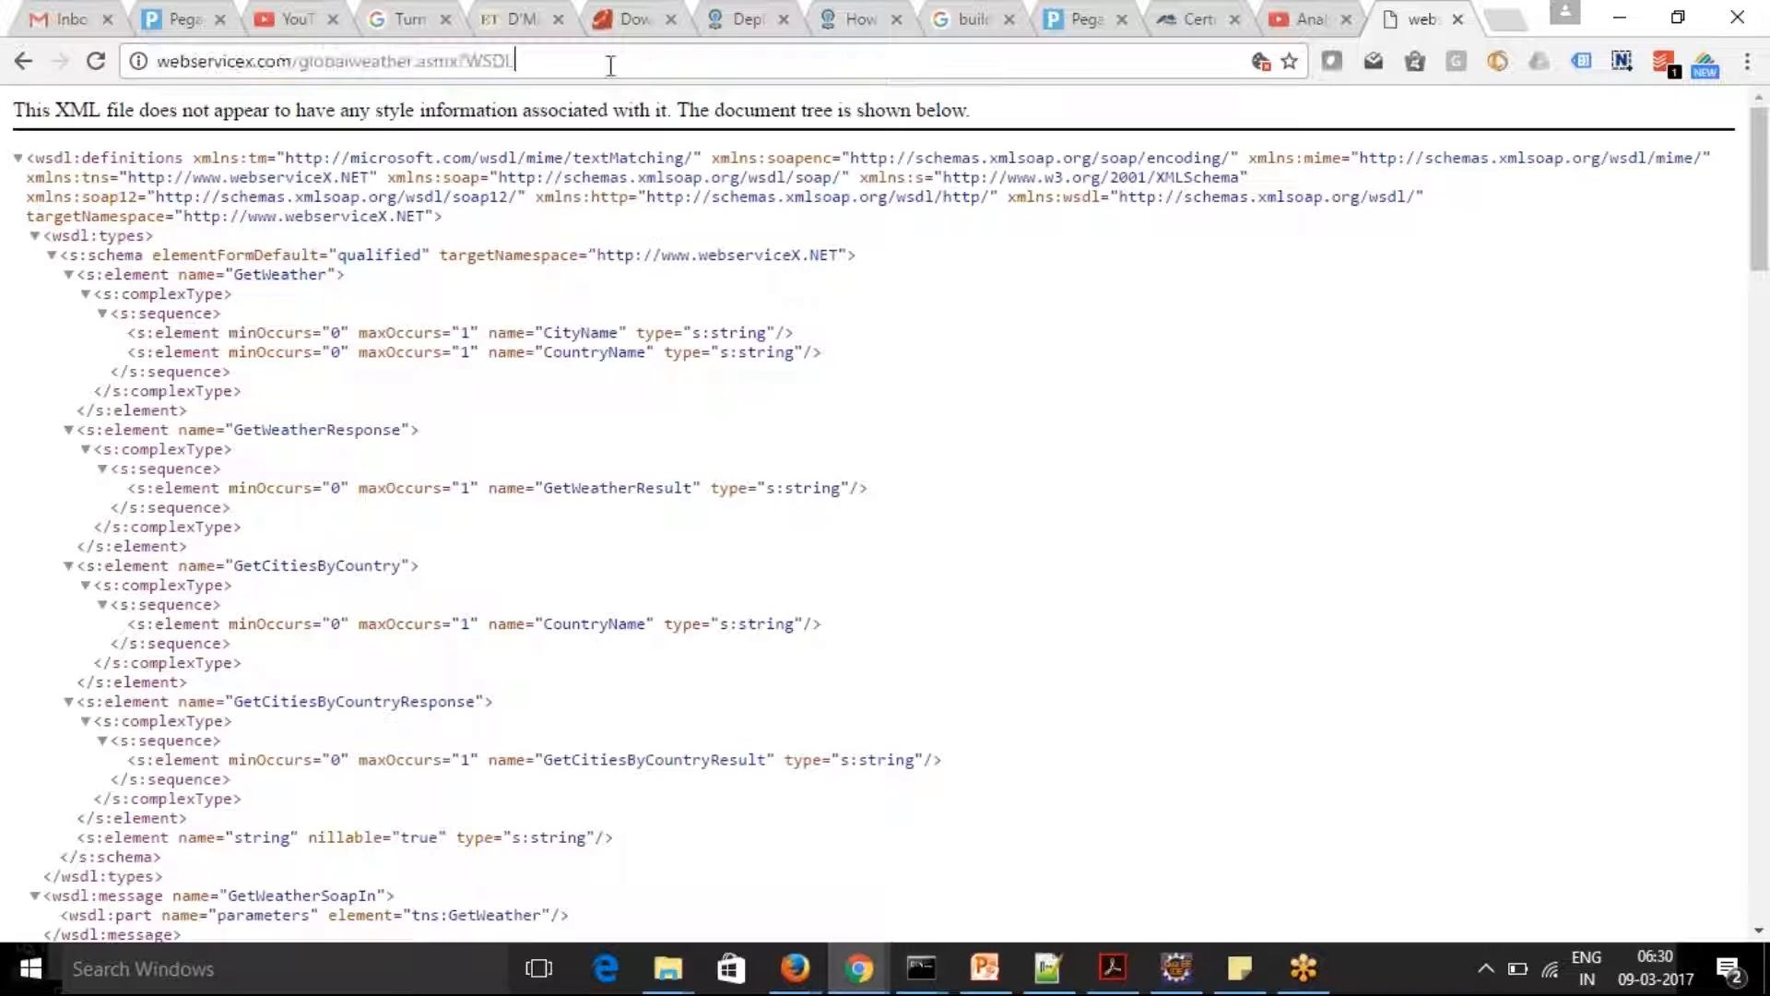
pyautogui.moveTo(608, 63); pyautogui.dragTo(68, 62)
pyautogui.hotkey('ctrl', 'v')
pyautogui.press('Return')
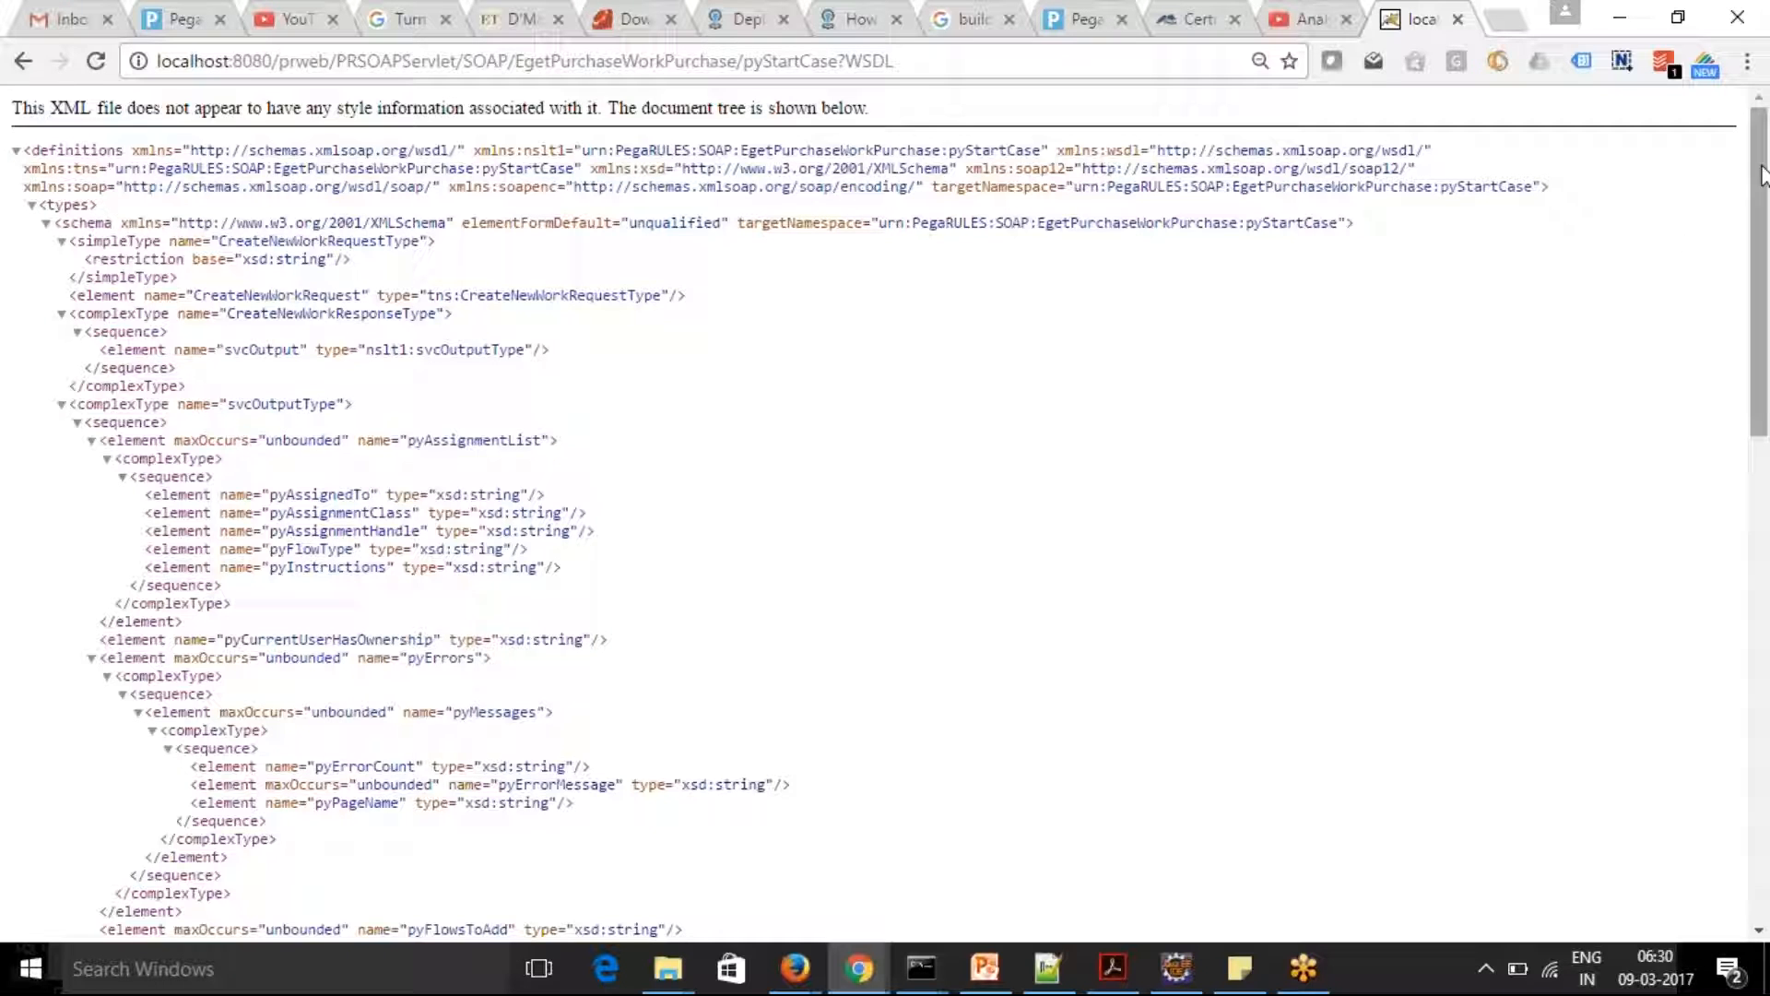
# Examine the pyStartCase WSDL's types, messages, bindings and service ports, and select its URL
pyautogui.moveTo(1762, 164); pyautogui.dragTo(1762, 178)
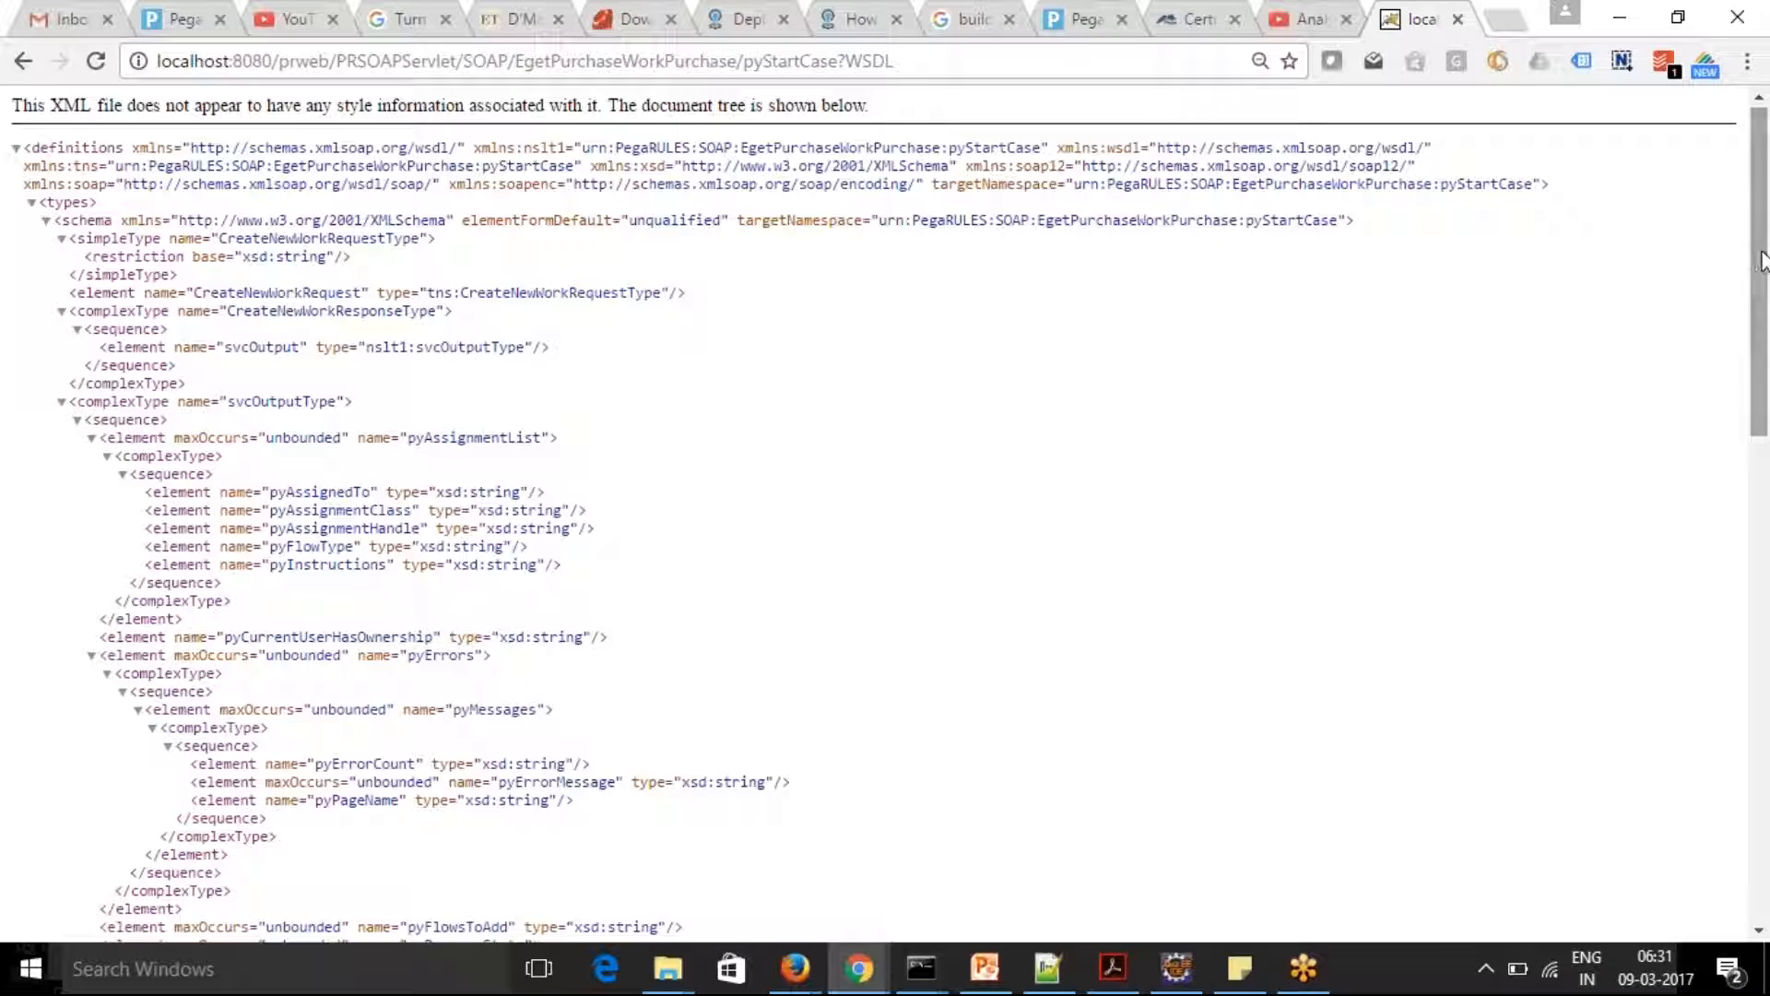
pyautogui.moveTo(1763, 261); pyautogui.dragTo(1765, 779)
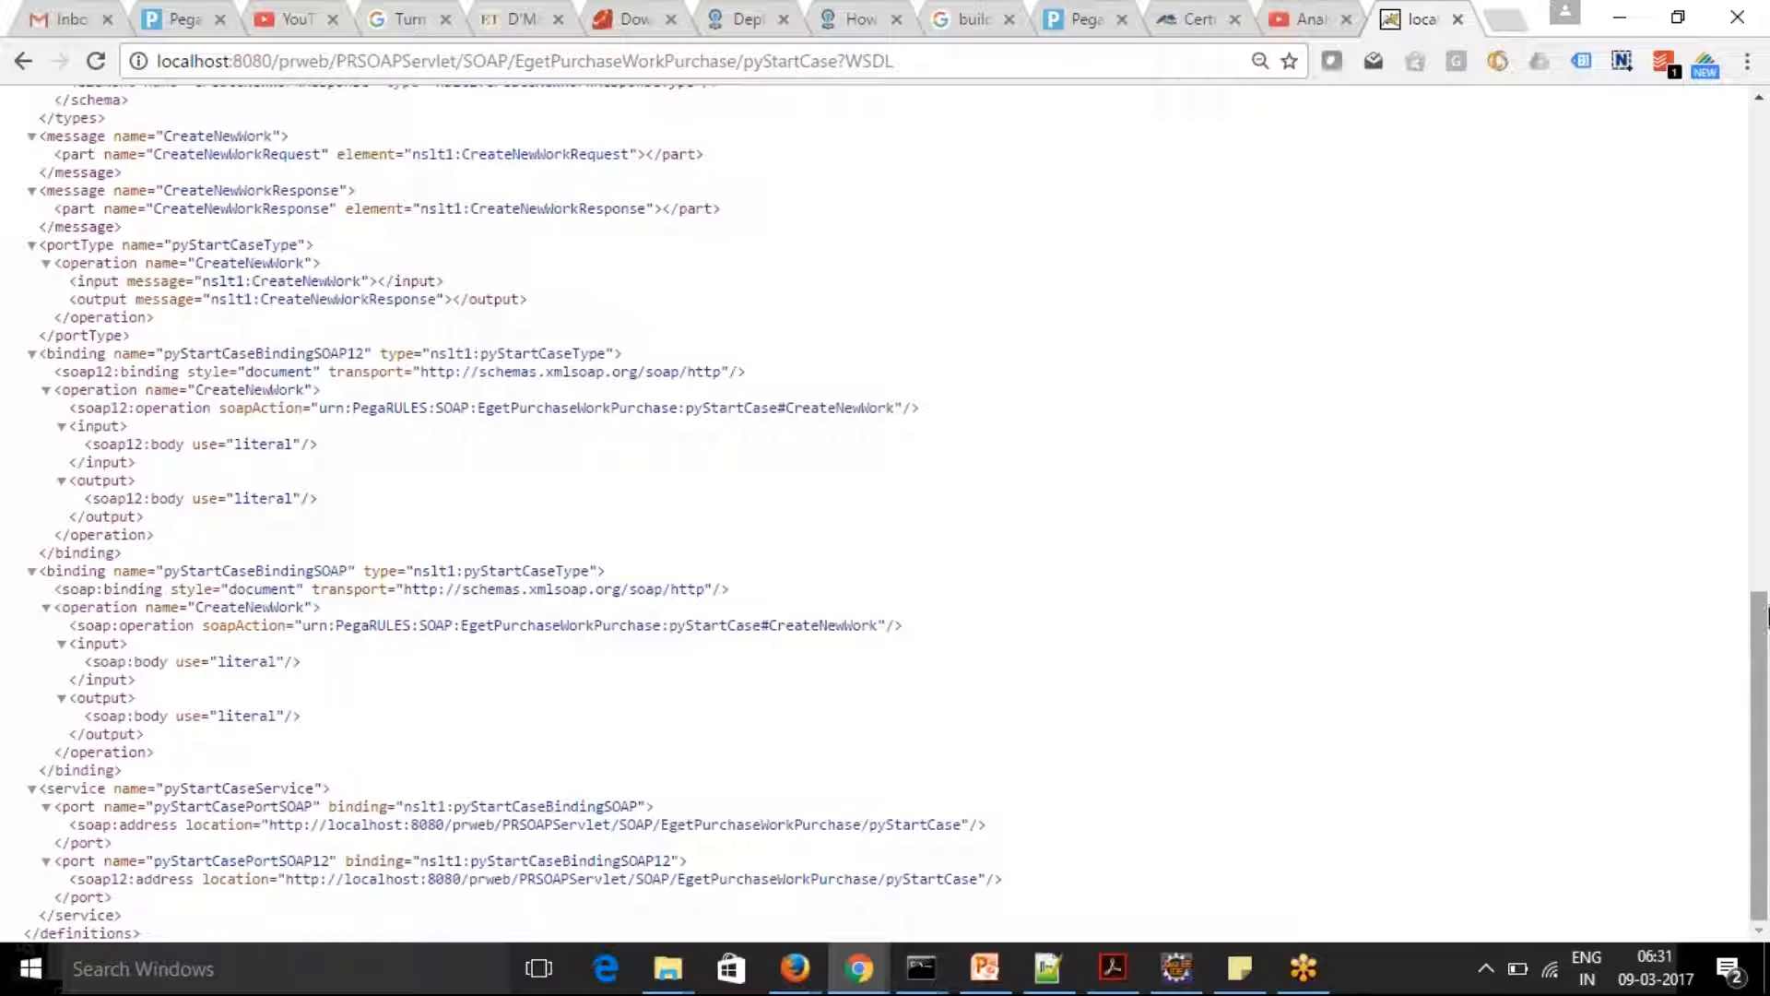
pyautogui.moveTo(1765, 687); pyautogui.dragTo(1767, 198)
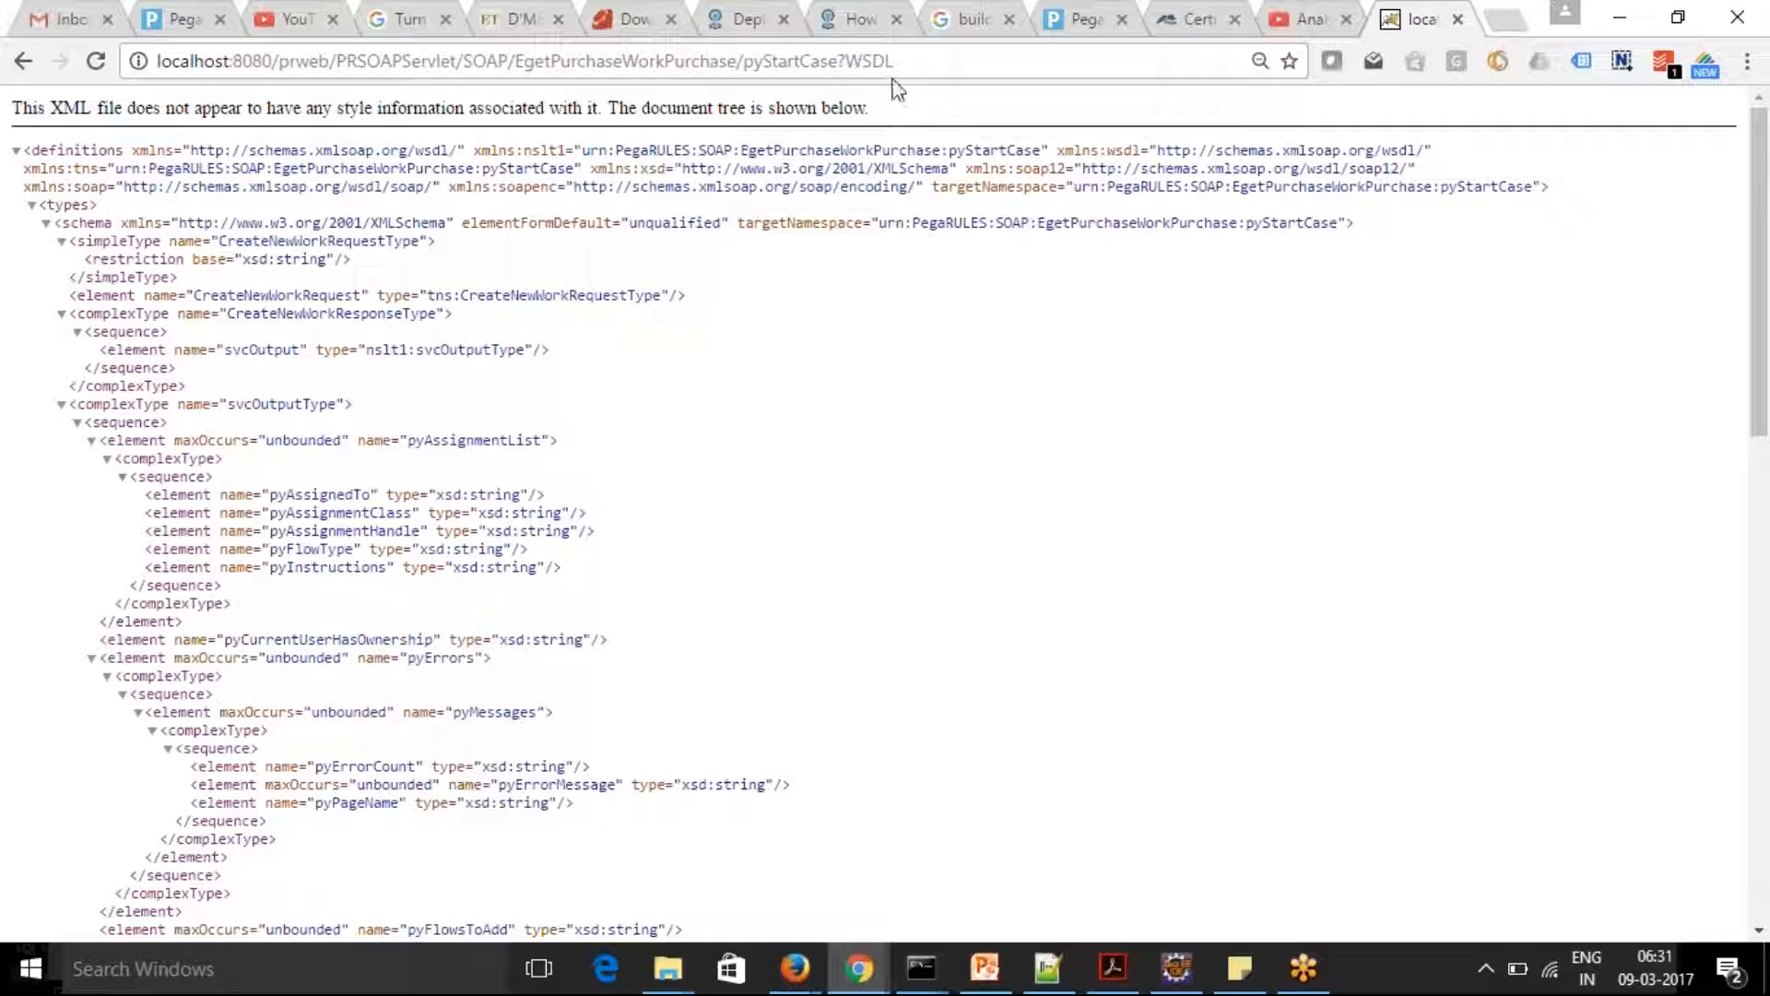
pyautogui.moveTo(905, 64); pyautogui.dragTo(155, 78)
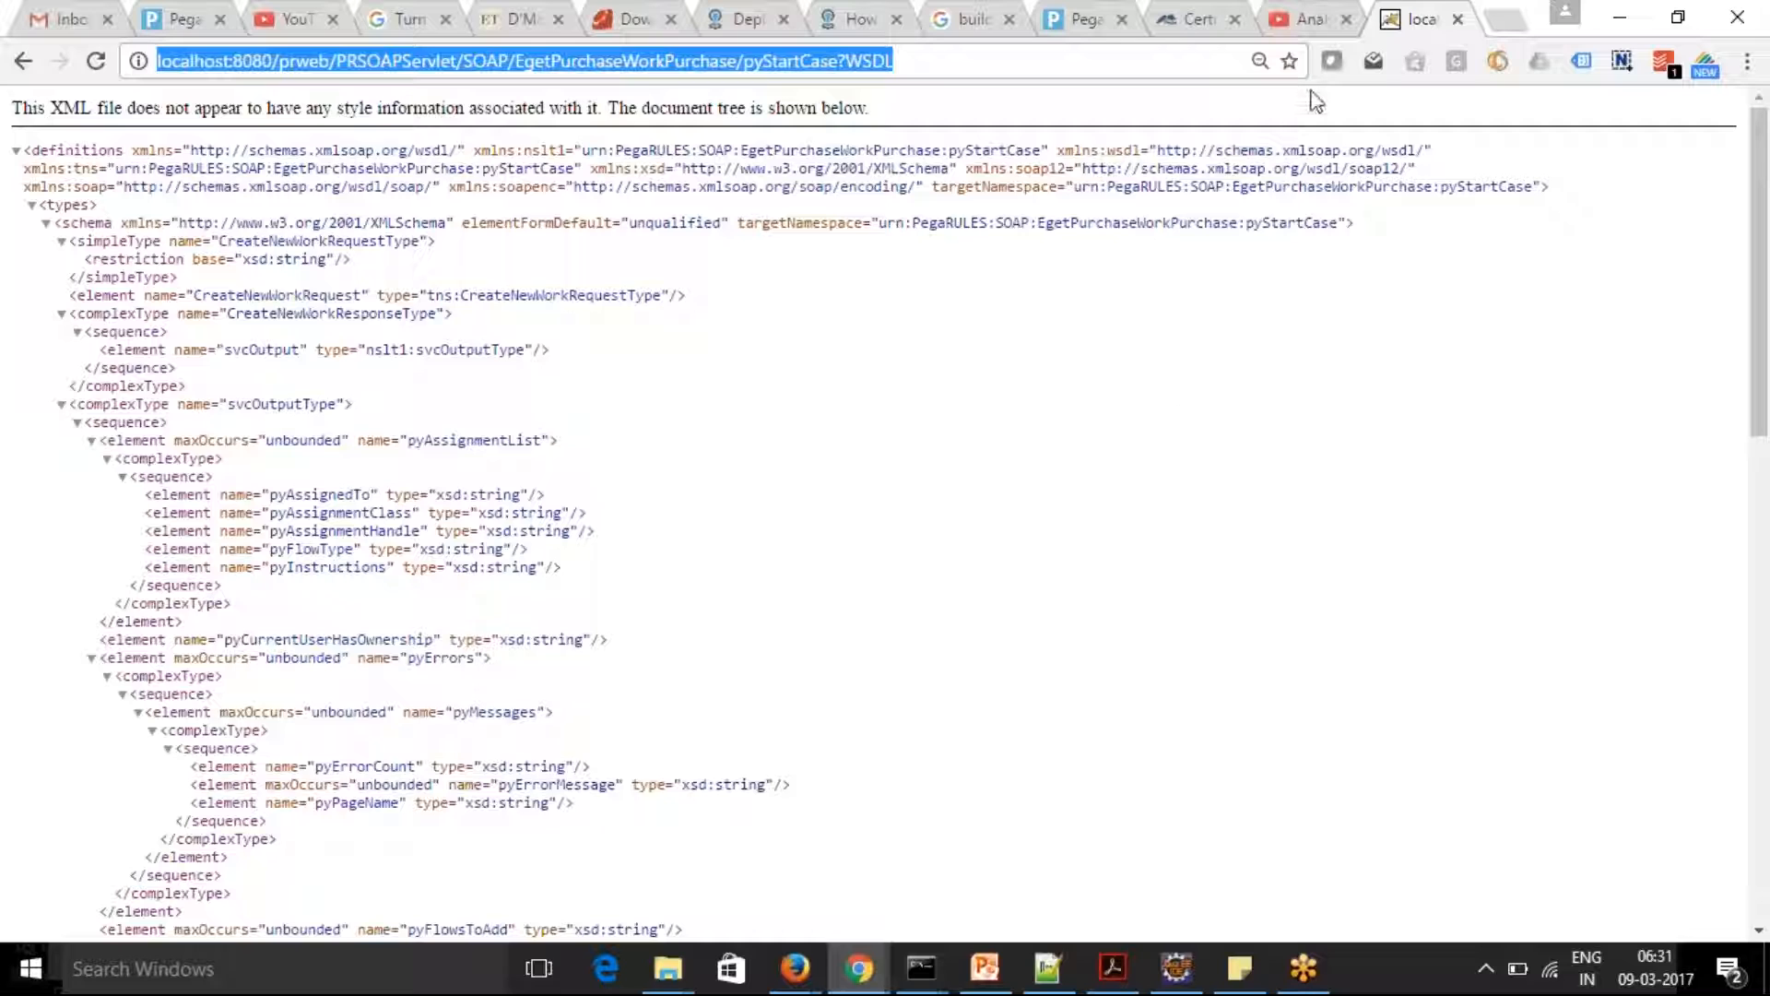
pyautogui.hotkey('alt', 'Tab')
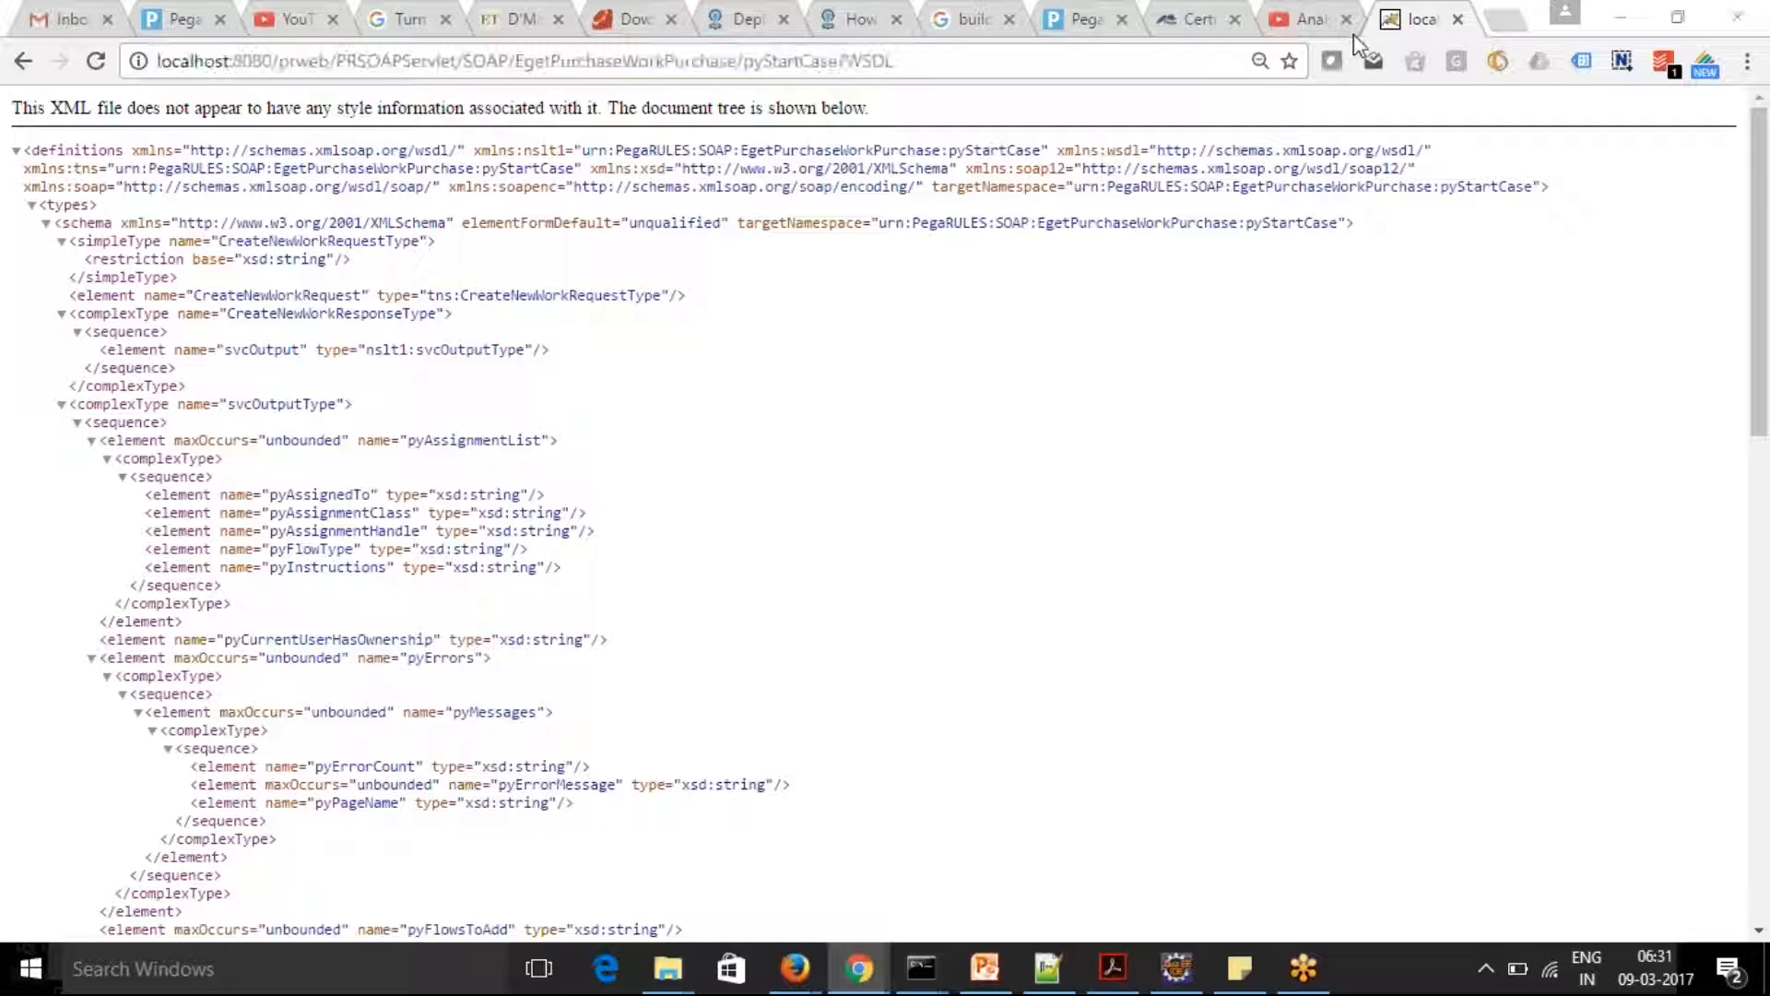
pyautogui.click(1353, 37)
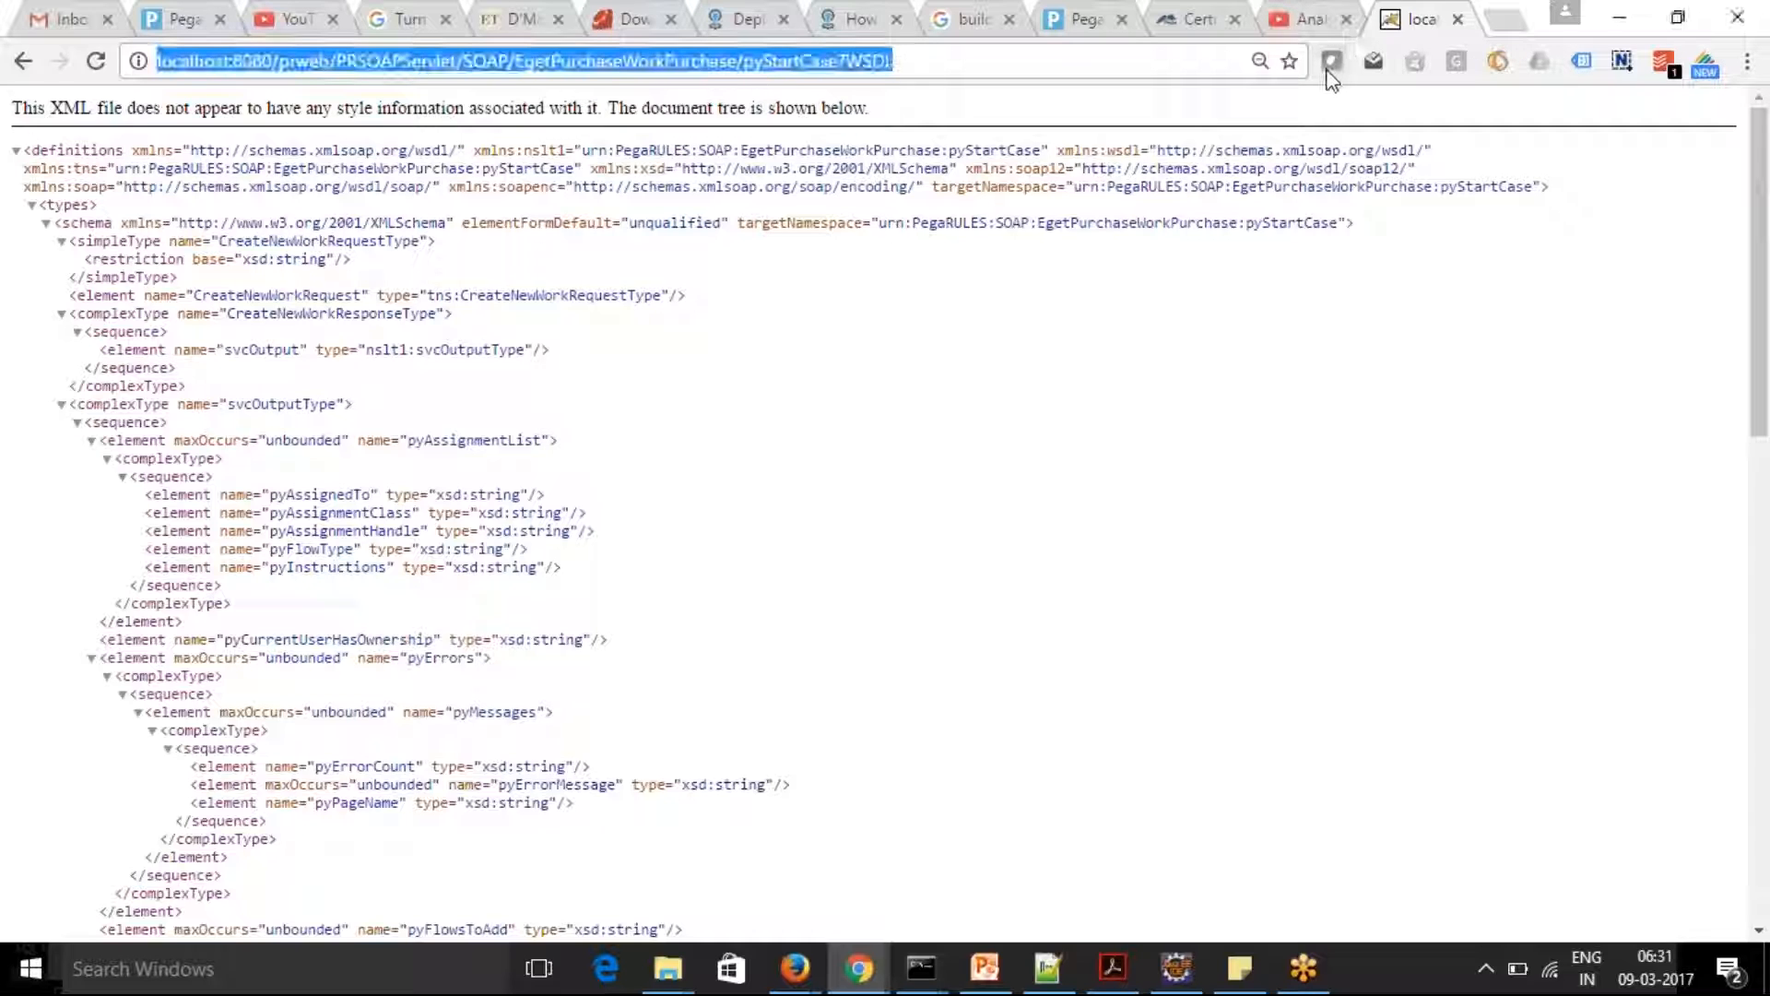
# Close the WSDL browser tab and return to the Service Wizard results in Pega
pyautogui.click(1456, 20)
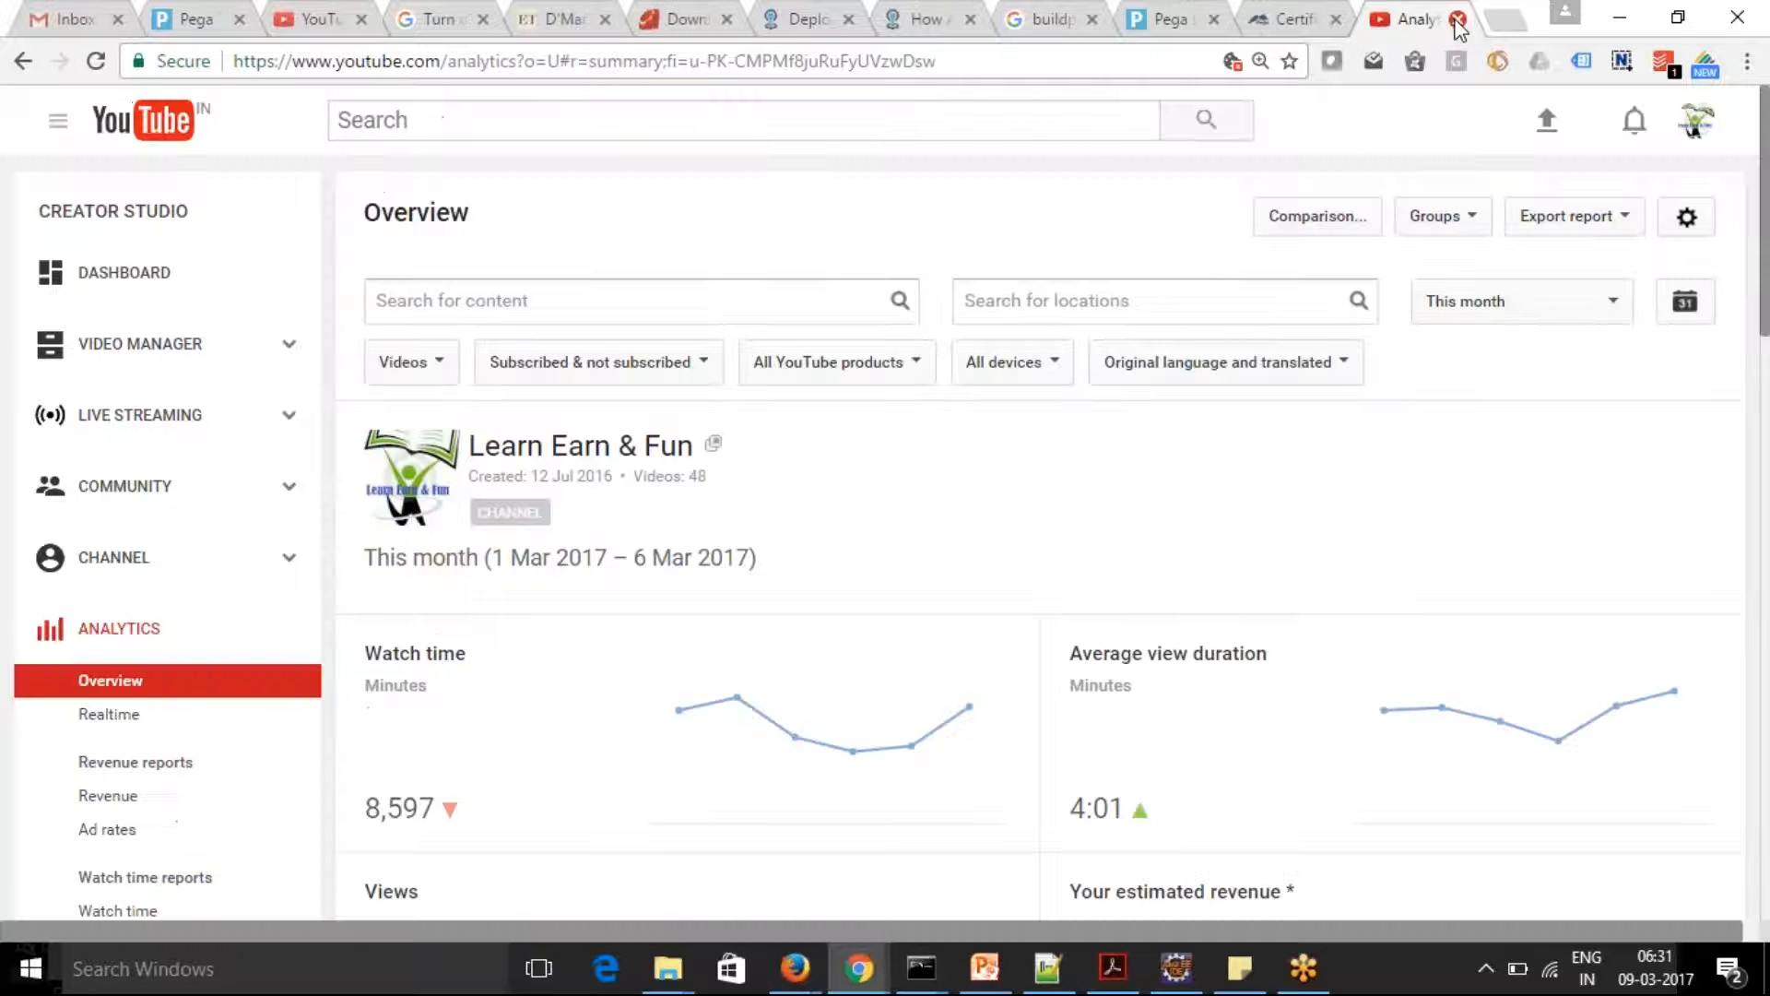
pyautogui.click(1154, 27)
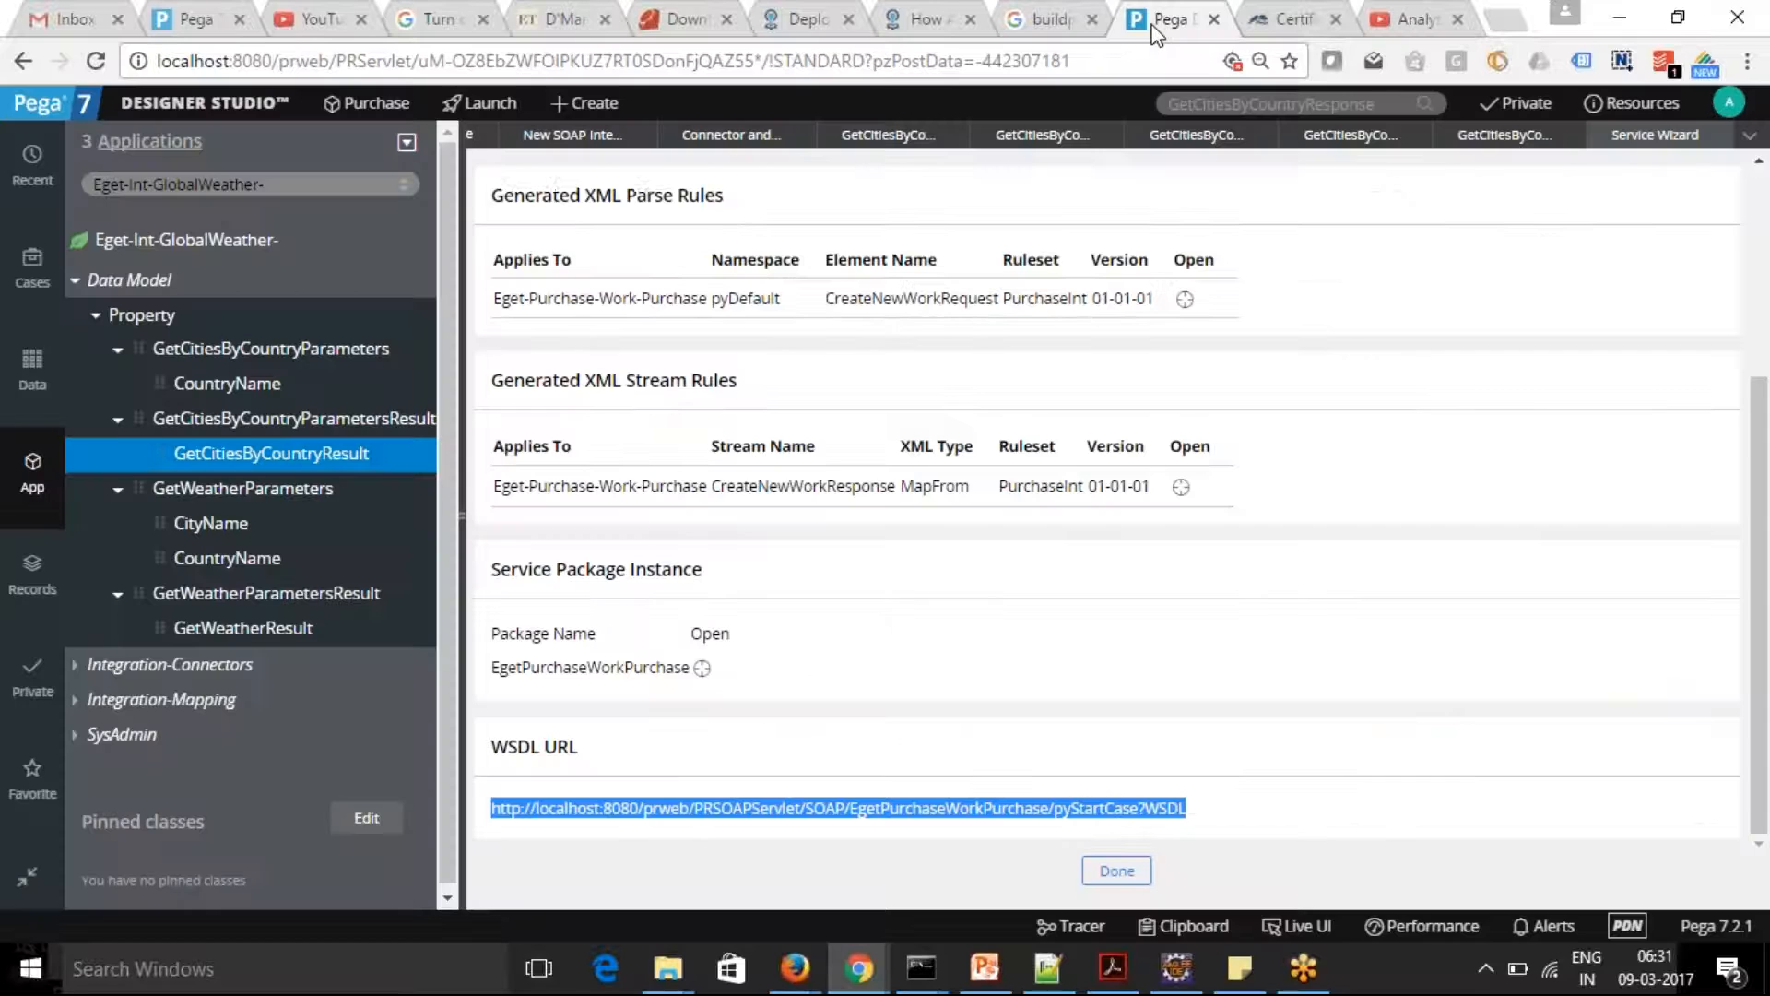
pyautogui.click(1721, 64)
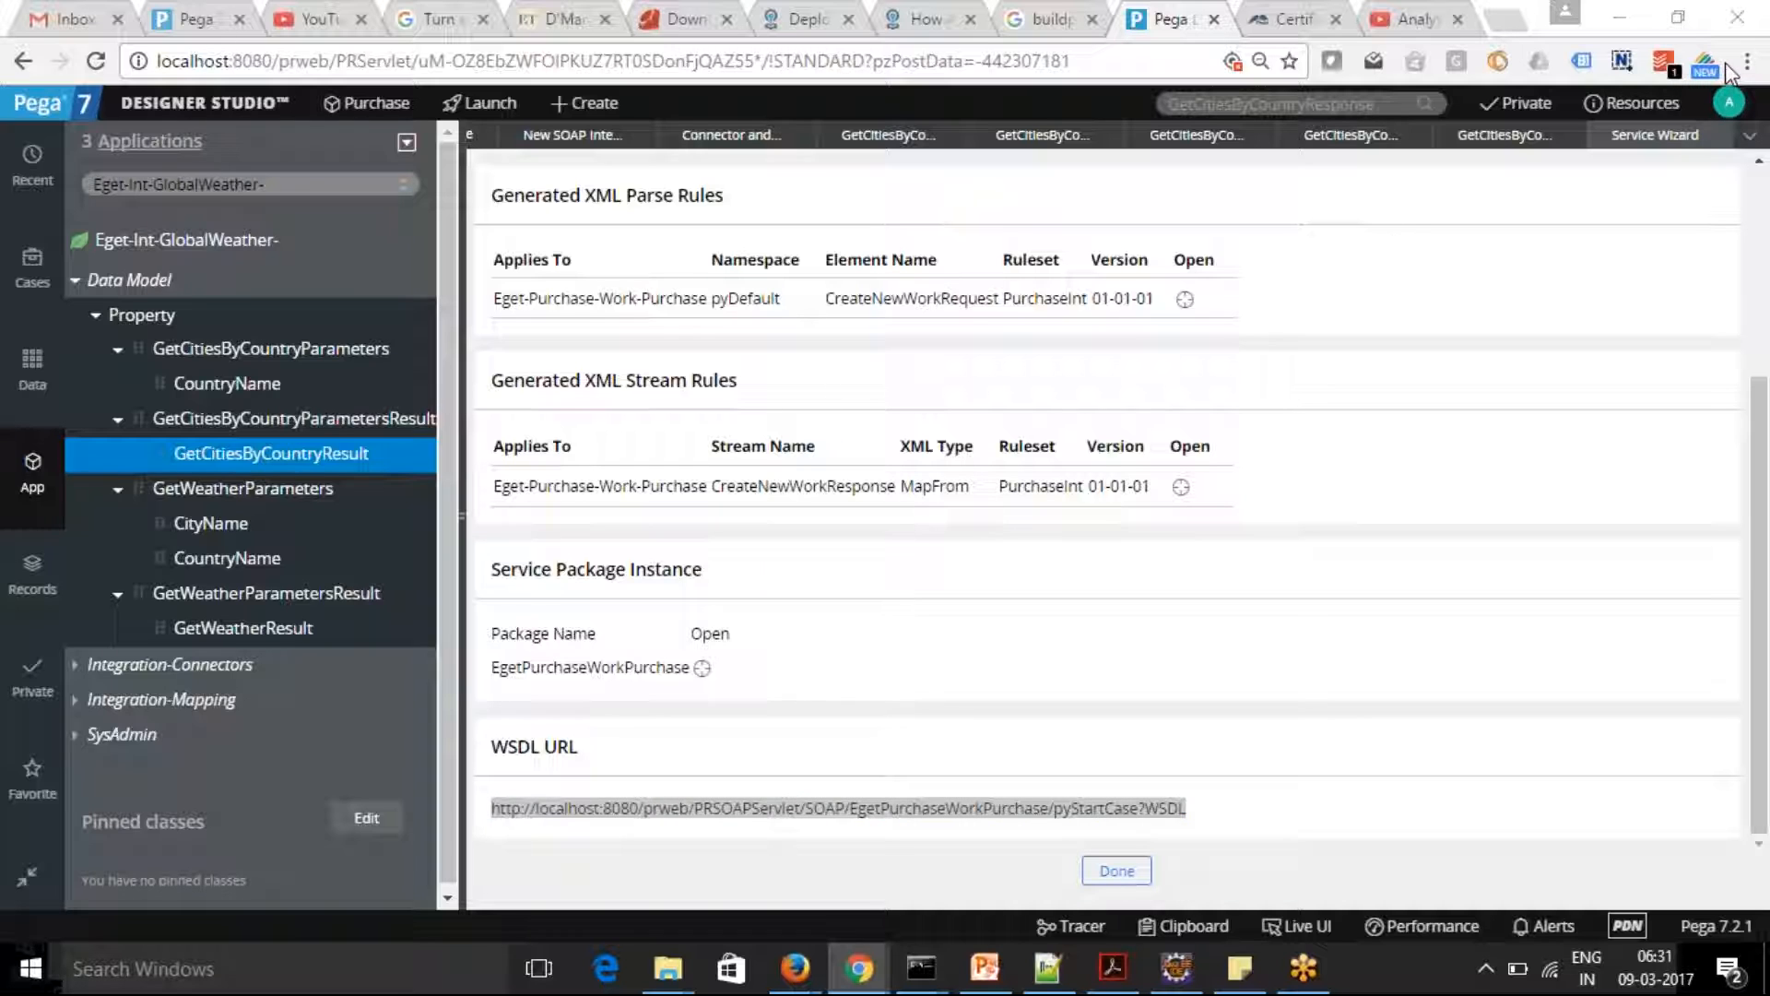
pyautogui.click(1726, 64)
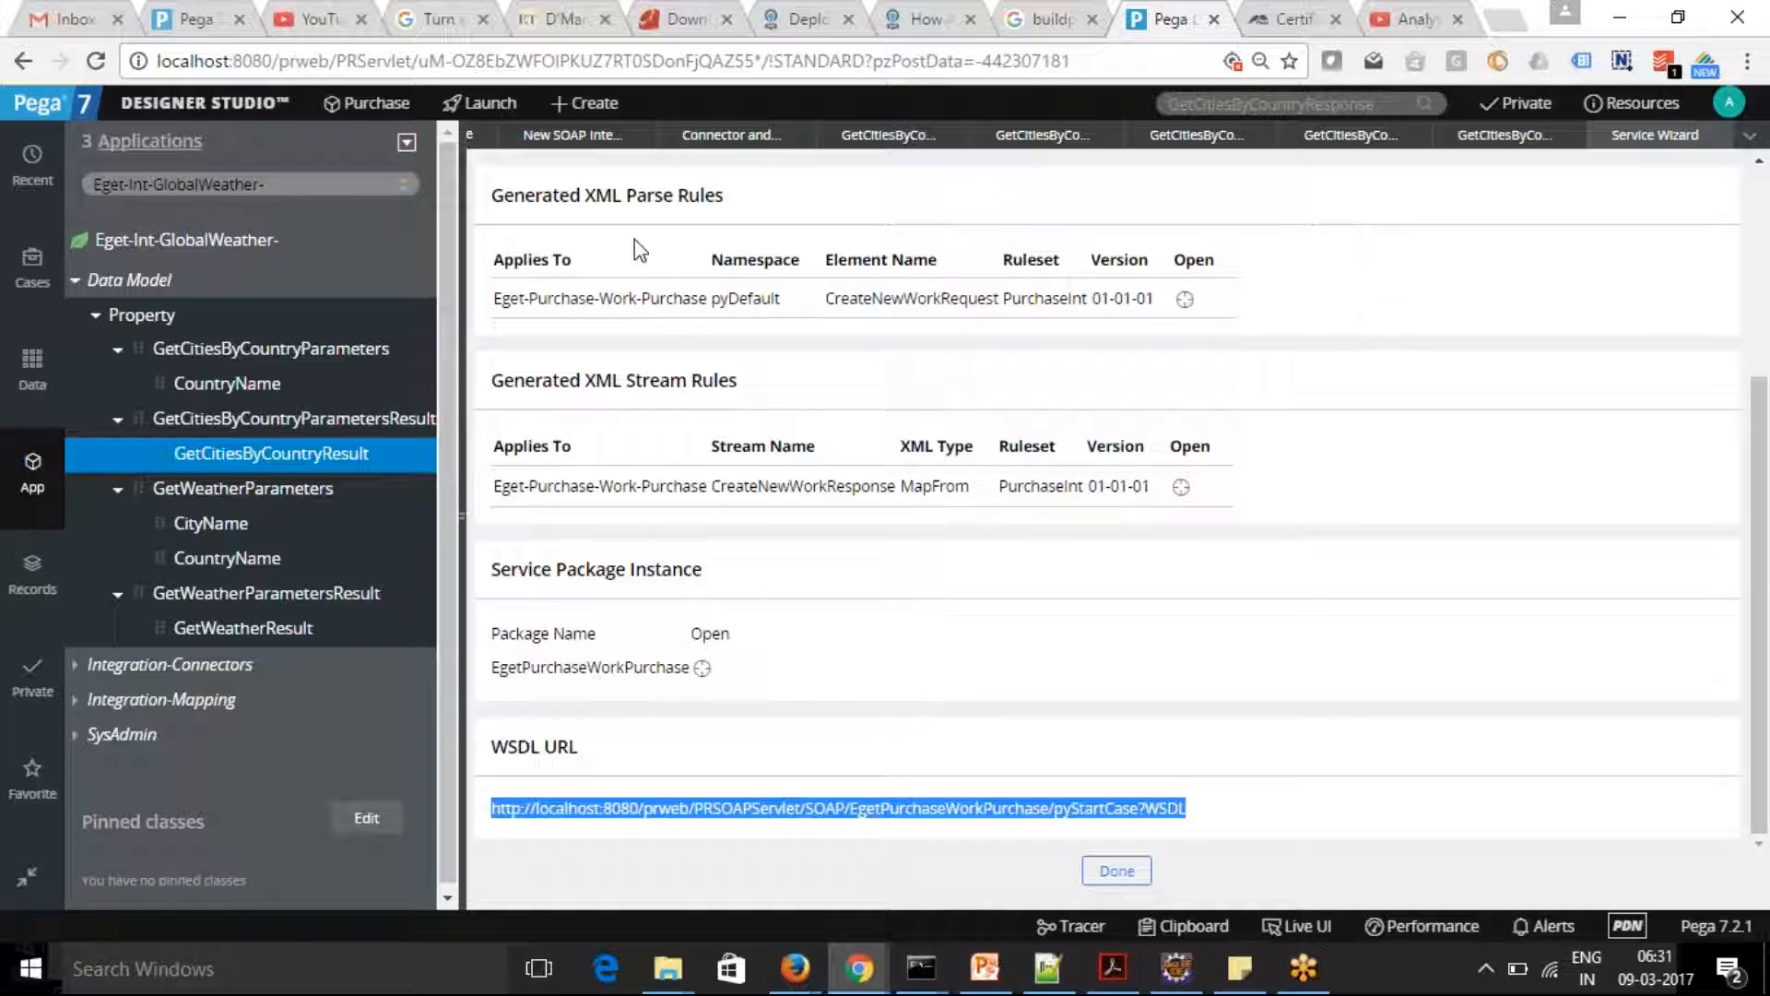
# Switch the App explorer to the Eget-Data-EMPLOYEES class and expand its EMPLOYEES subclass
pyautogui.moveTo(128, 184); pyautogui.dragTo(351, 185)
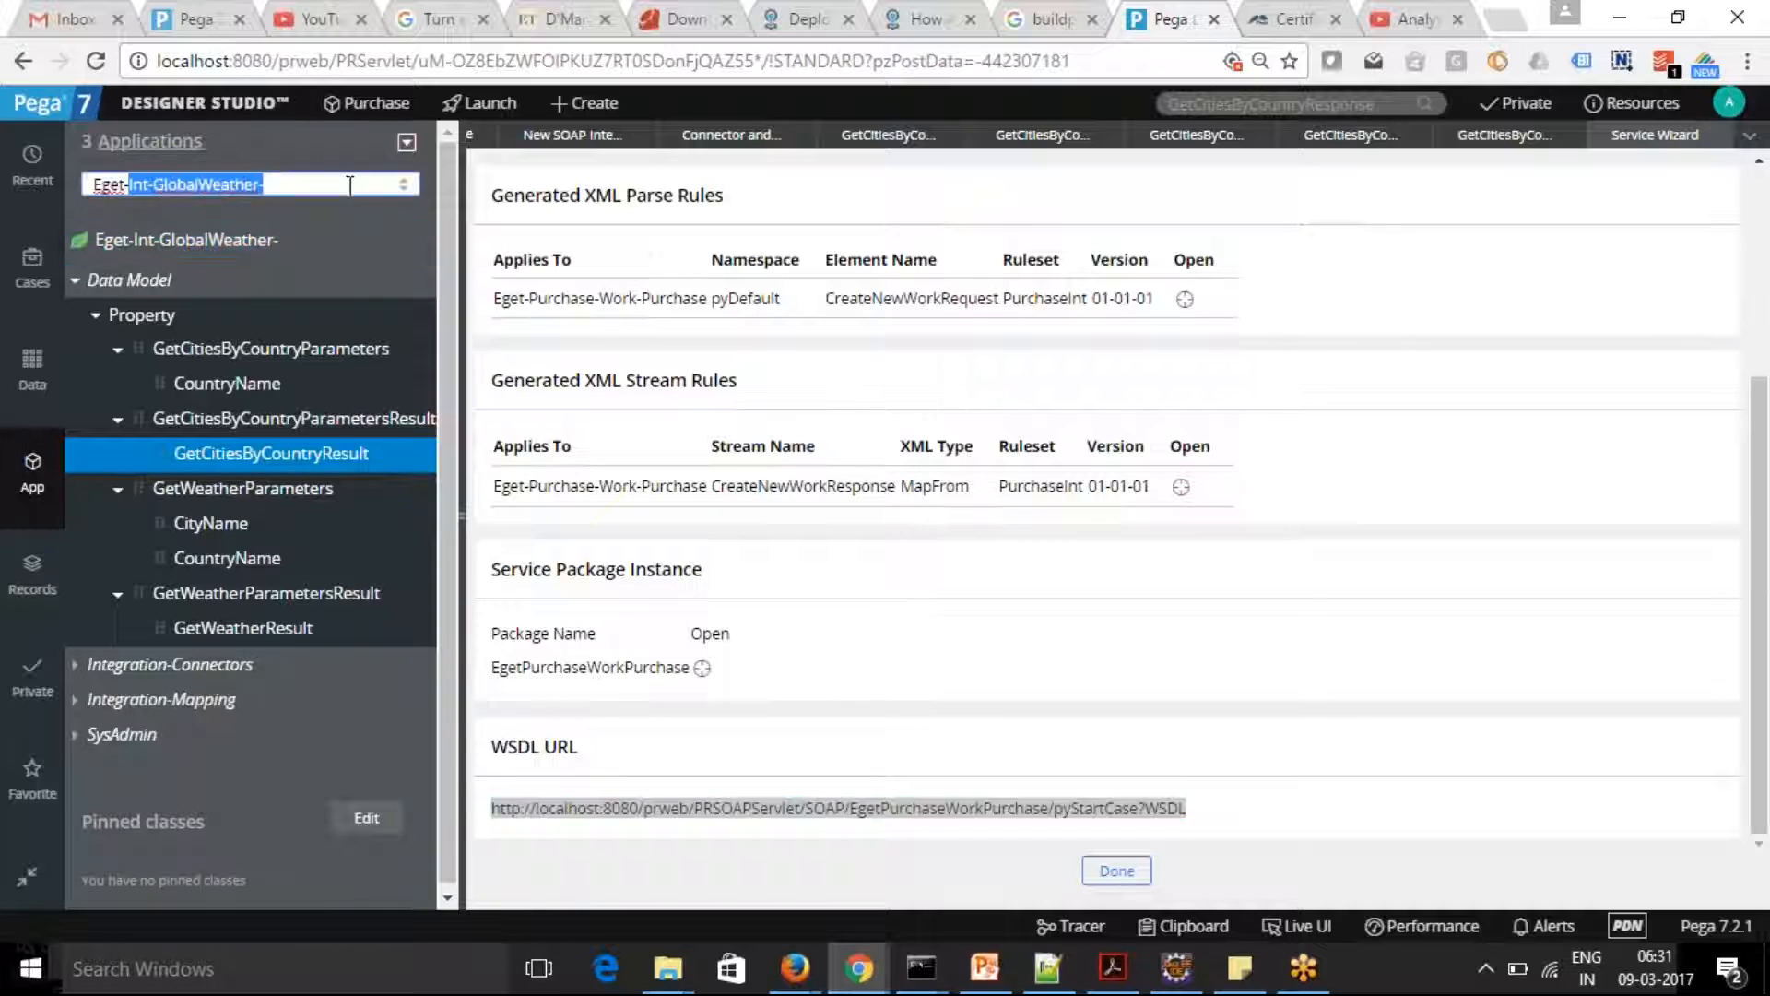
pyautogui.press('BackSpace')
pyautogui.press('BackSpace')
pyautogui.press('BackSpace')
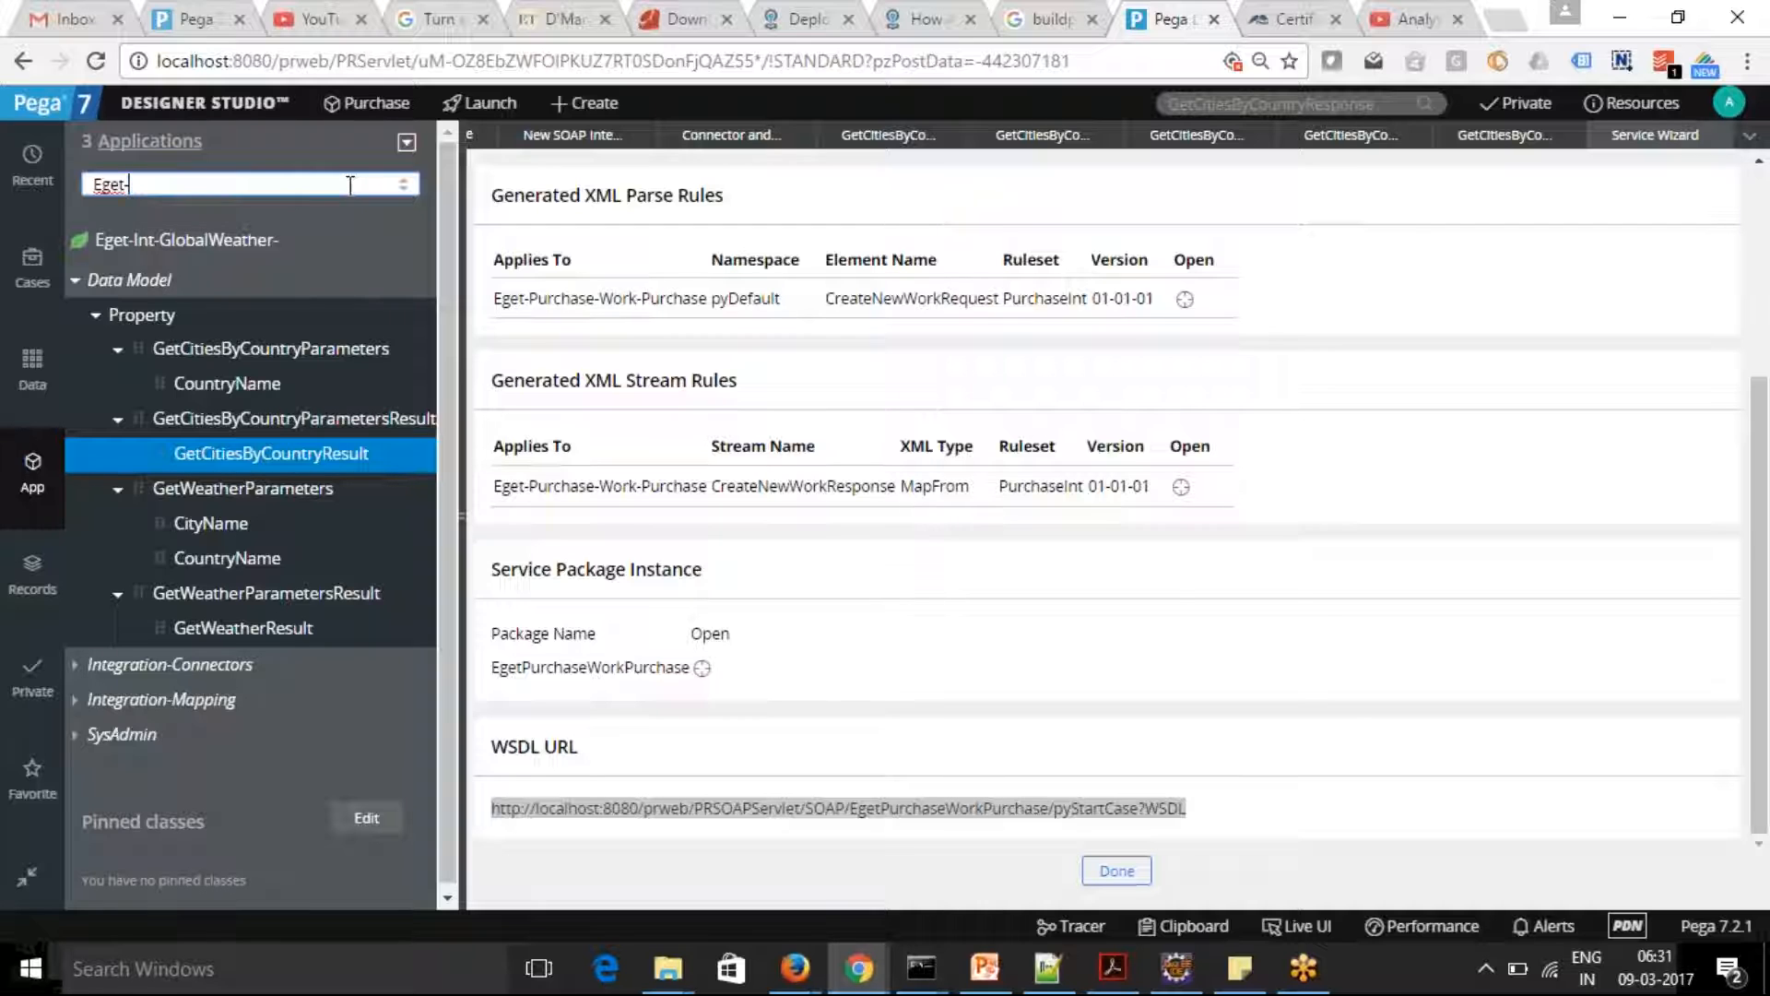
pyautogui.press('BackSpace')
pyautogui.write('et')
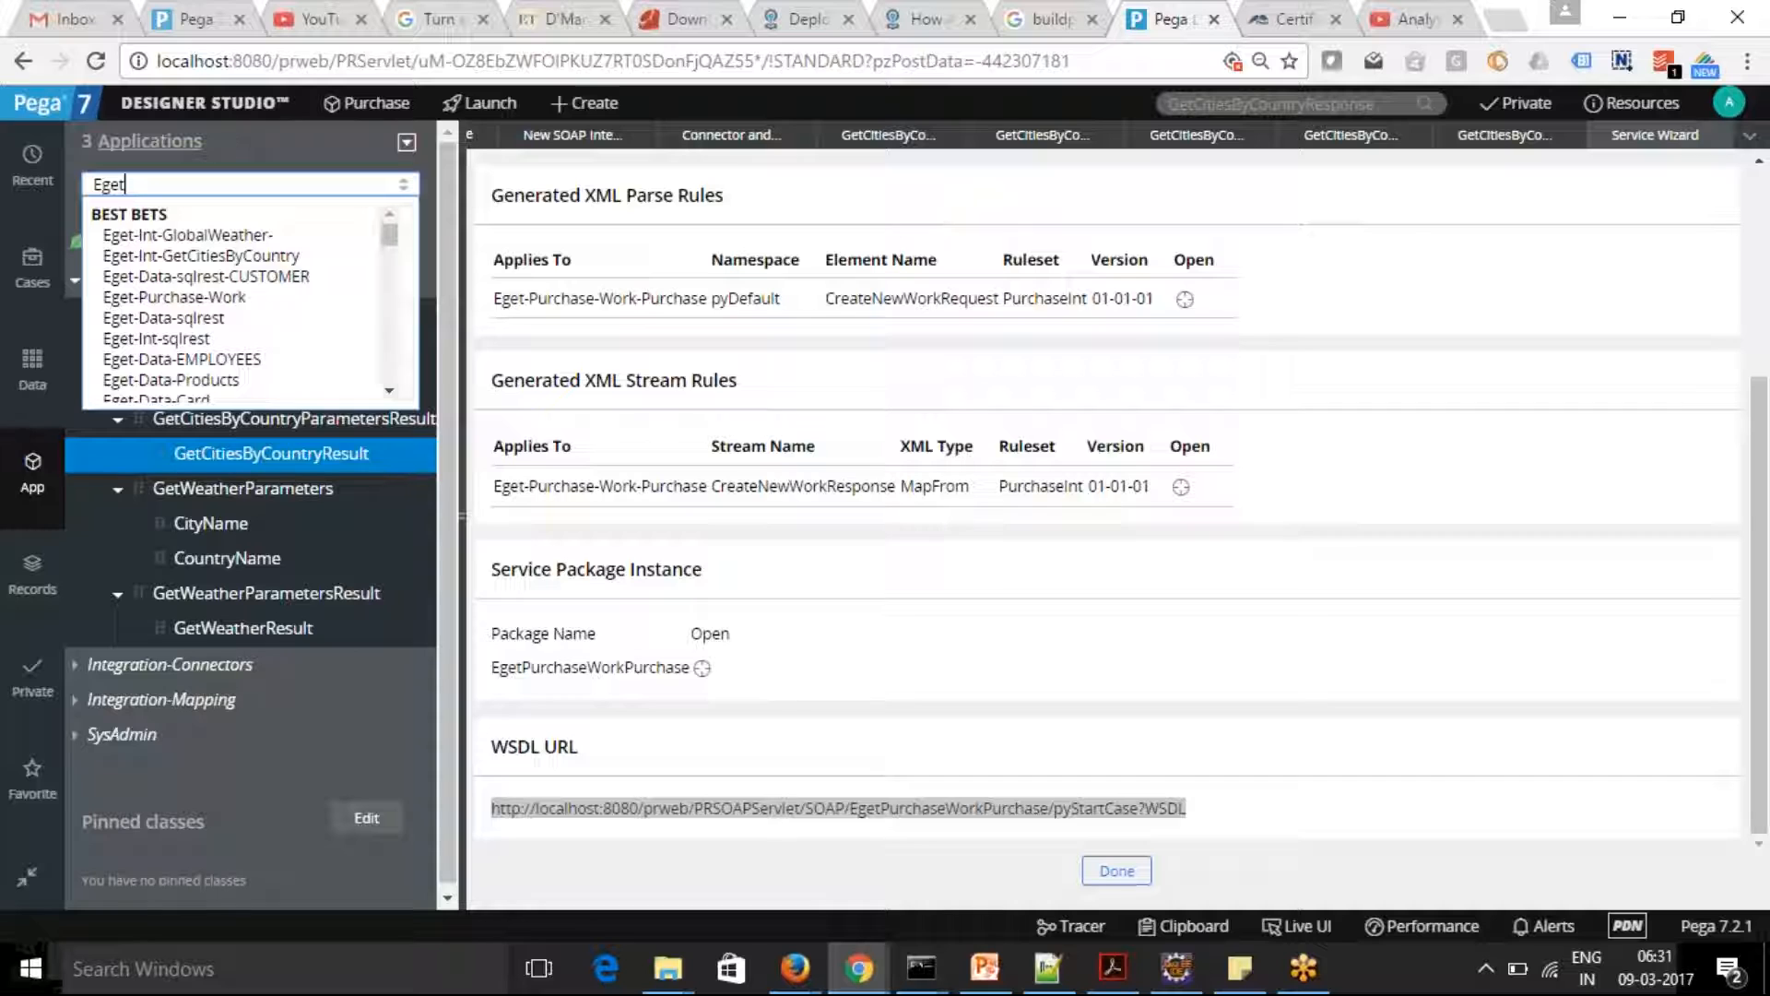
pyautogui.click(207, 360)
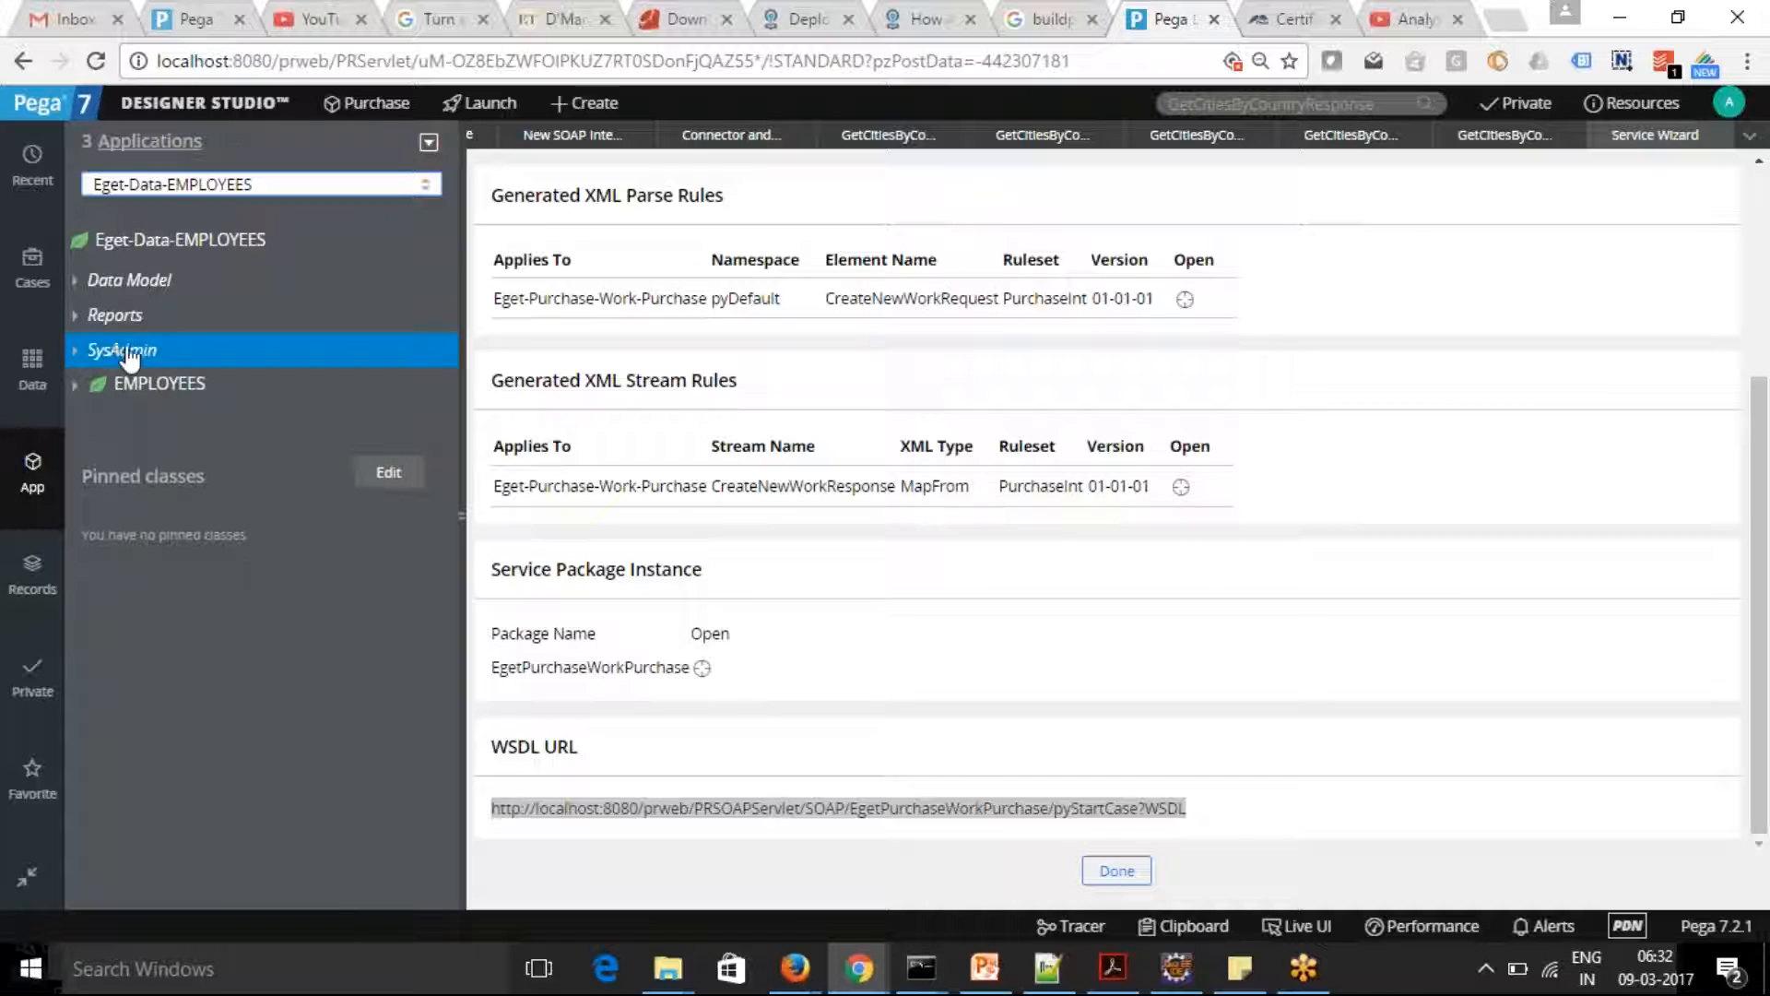
pyautogui.click(80, 385)
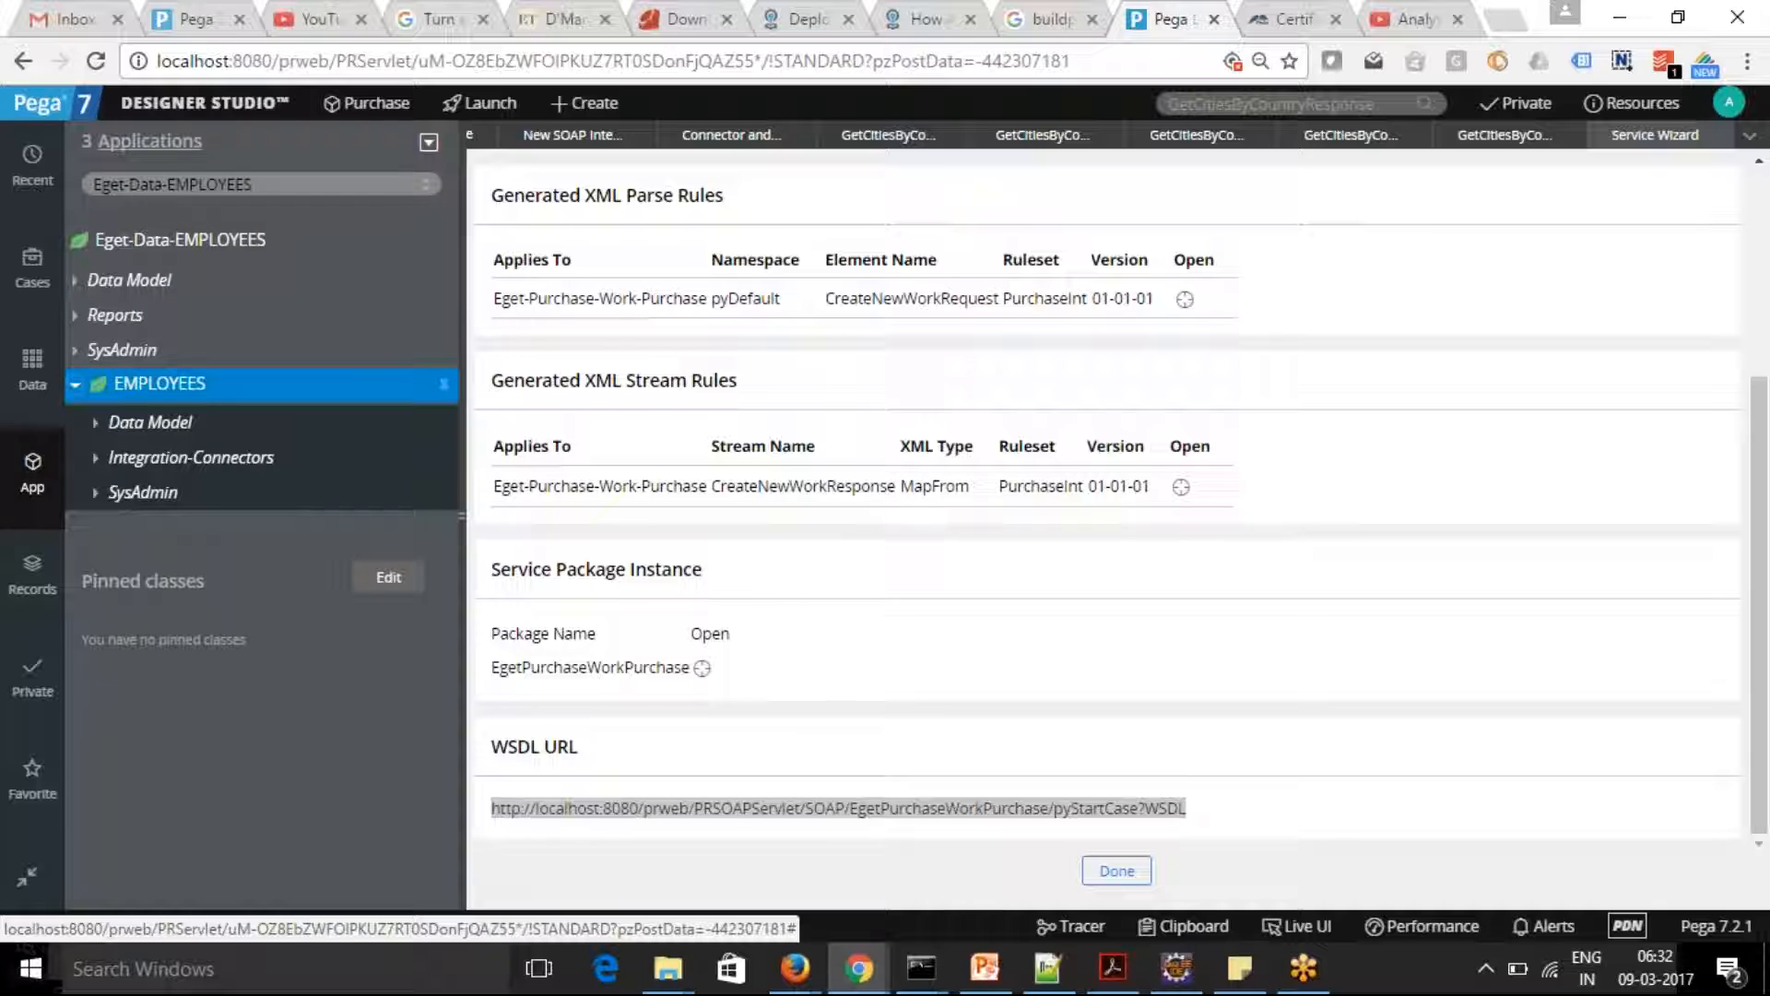
# Switch the App explorer to the Eget-Purchase-Work class
pyautogui.click(130, 183)
pyautogui.write('Eget-')
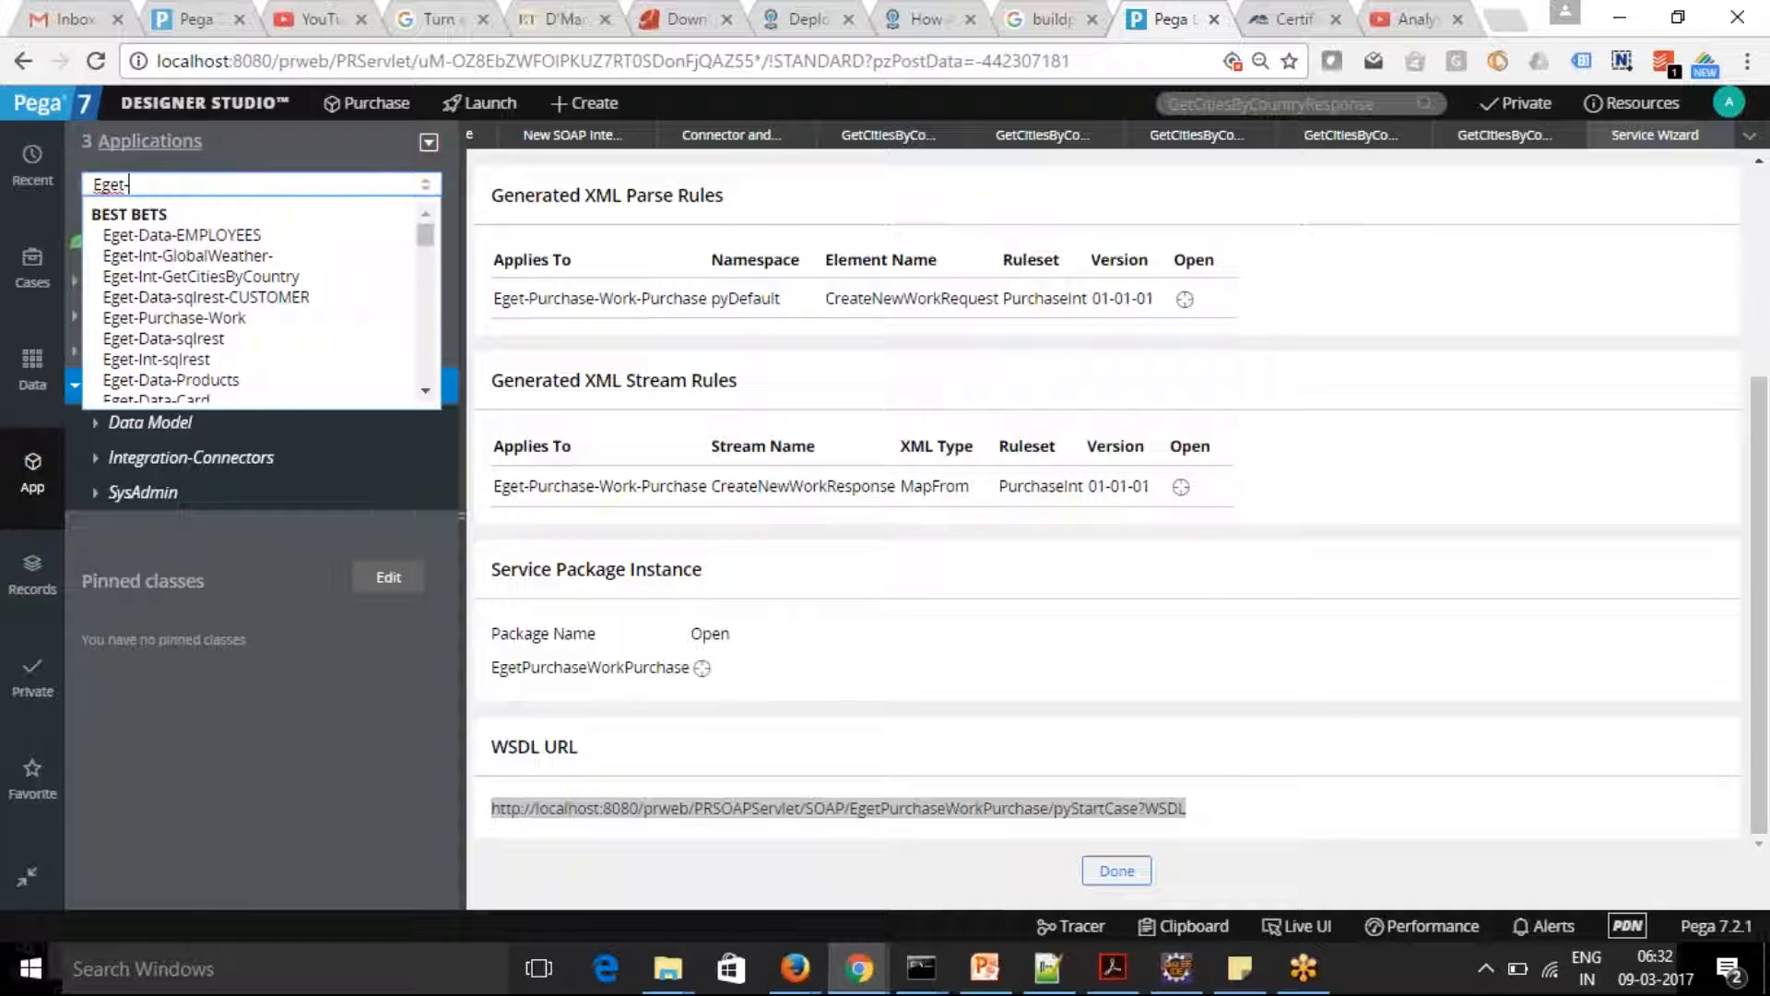
pyautogui.write('Purc')
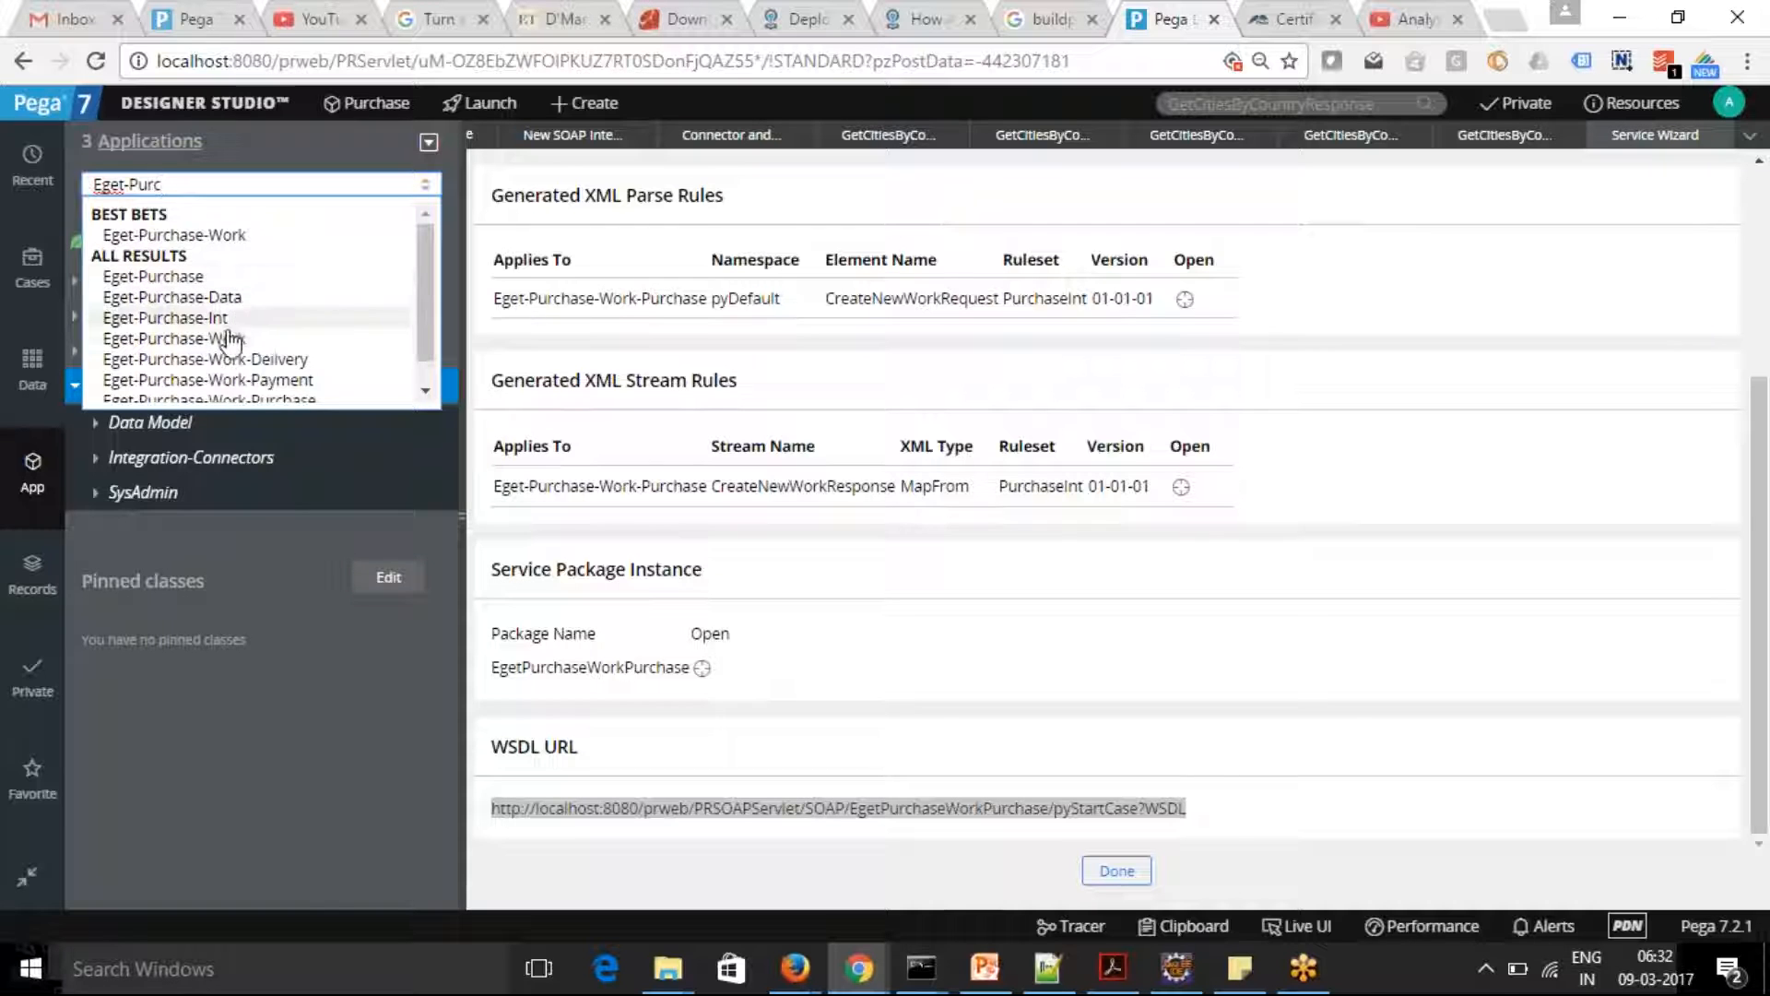
pyautogui.click(226, 338)
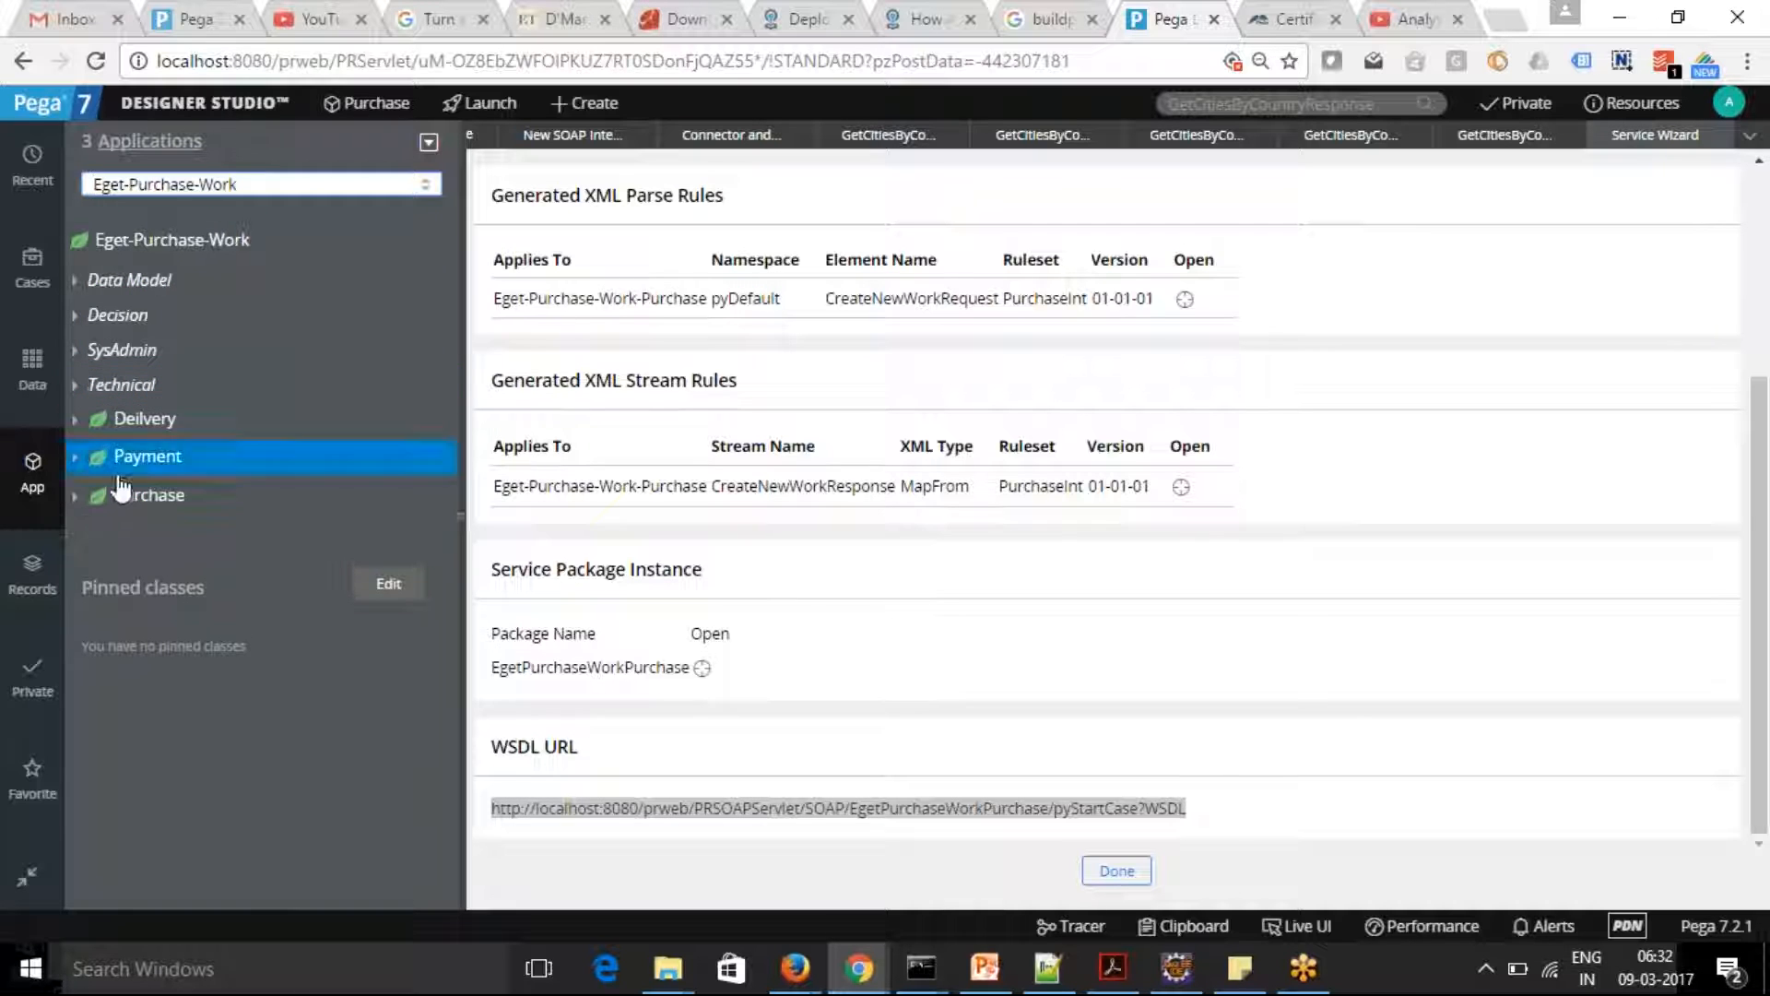
# Open the CheckProductInfo activity from the Purchase class's technical rules
pyautogui.click(76, 497)
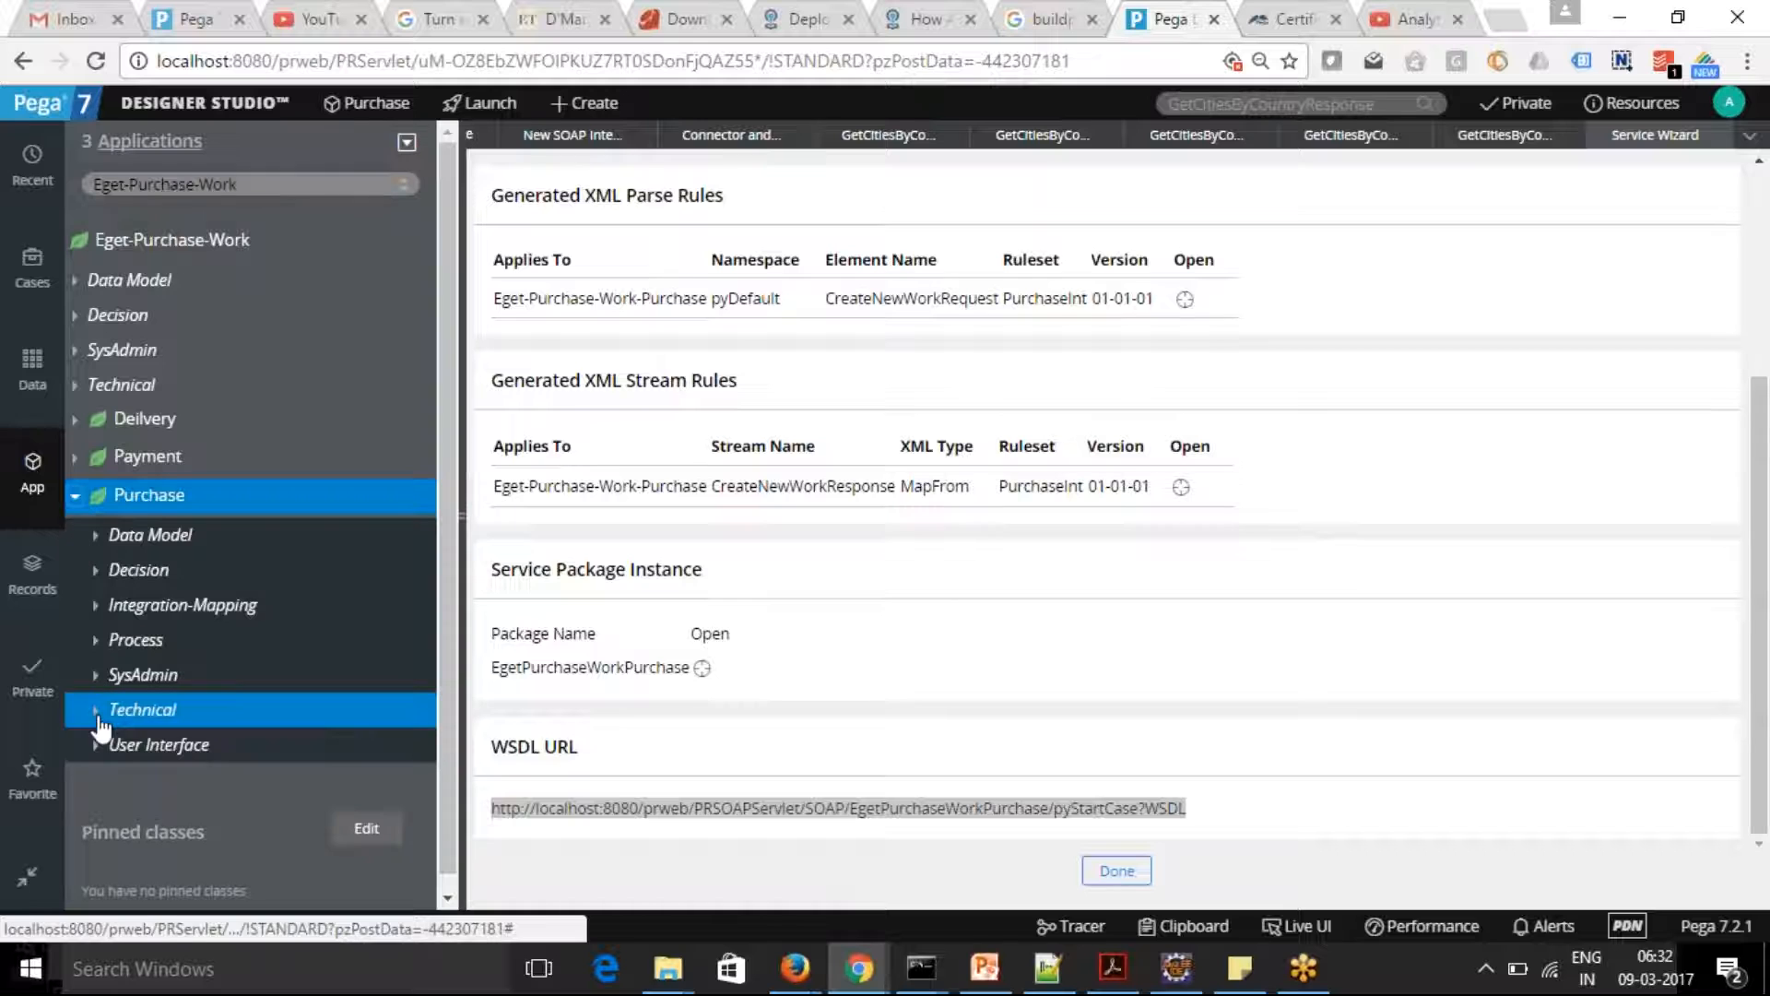
pyautogui.click(95, 709)
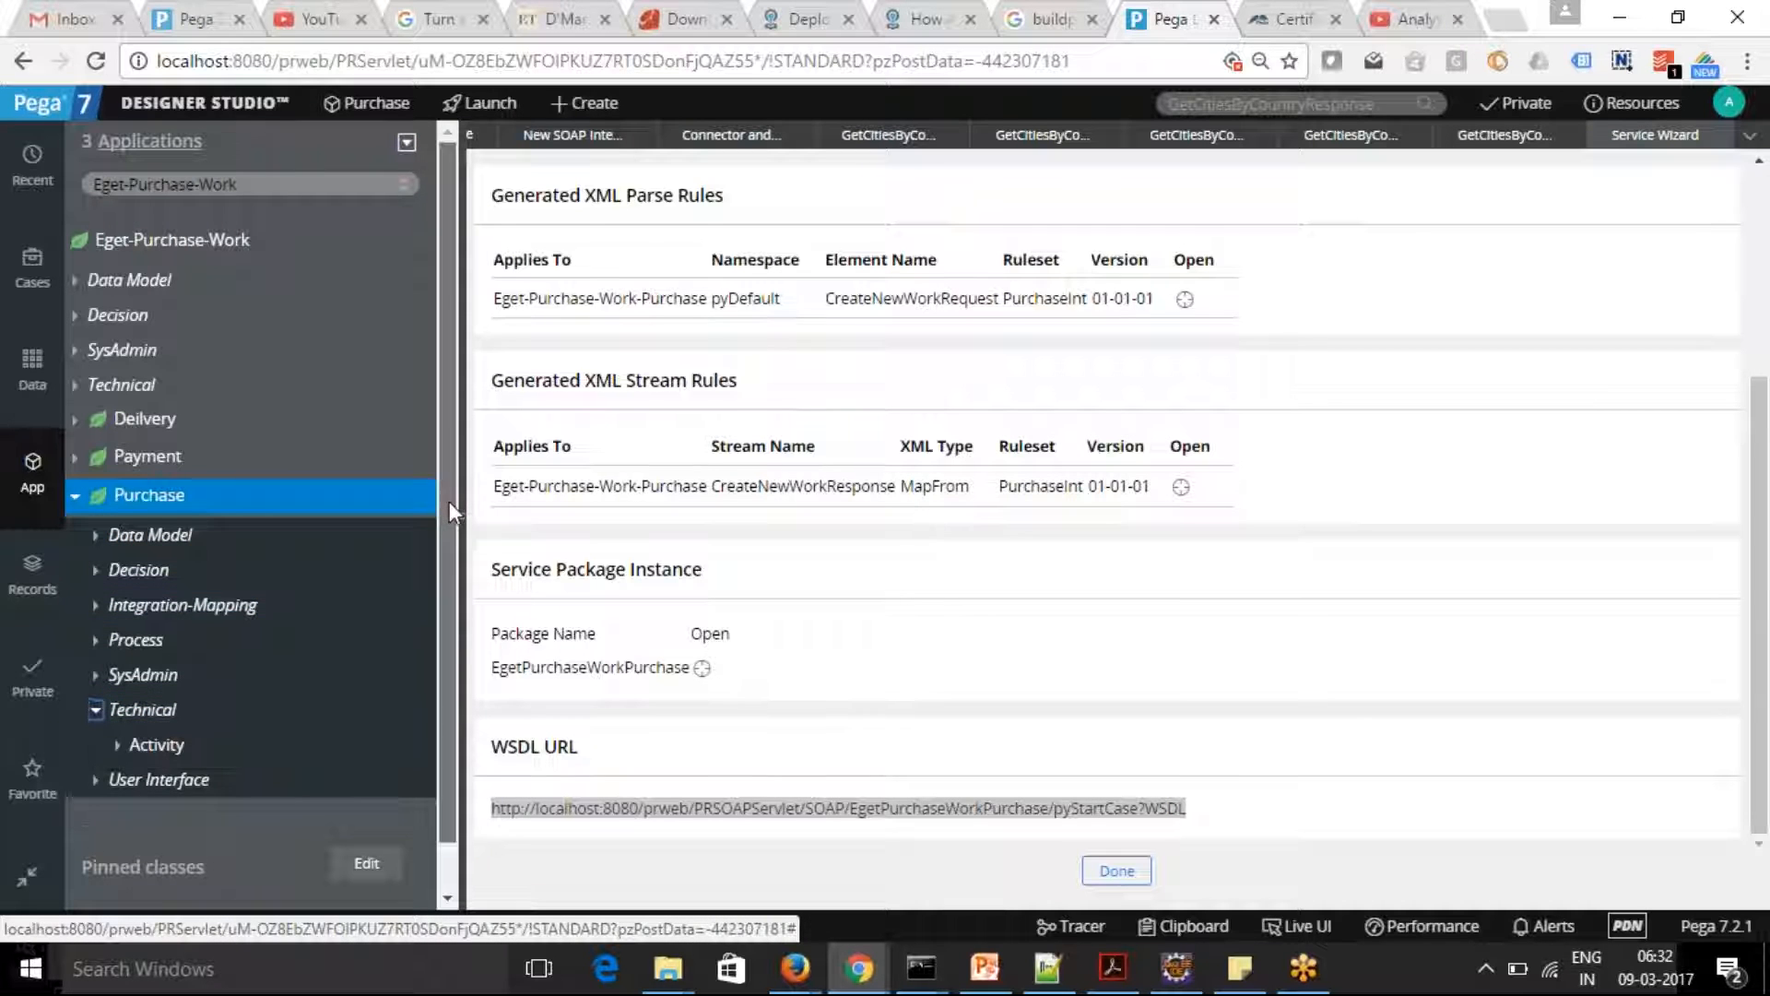
pyautogui.scroll(-1, 277, 572)
pyautogui.click(125, 699)
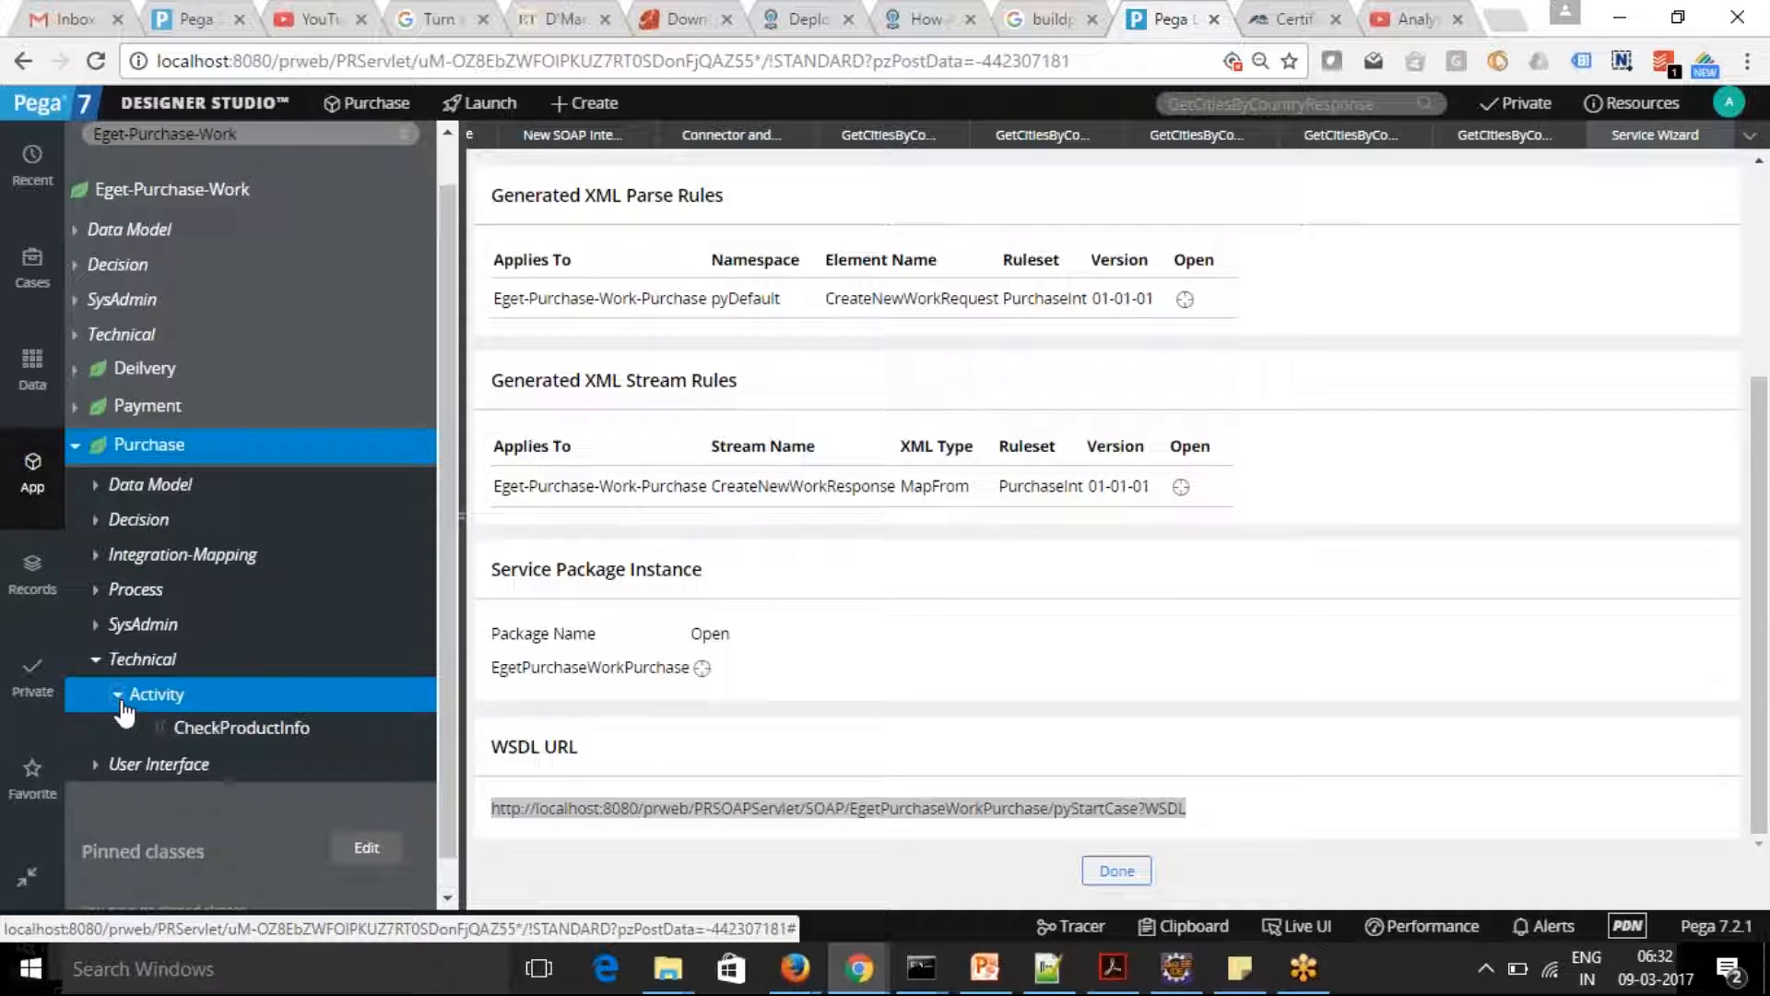
pyautogui.click(397, 733)
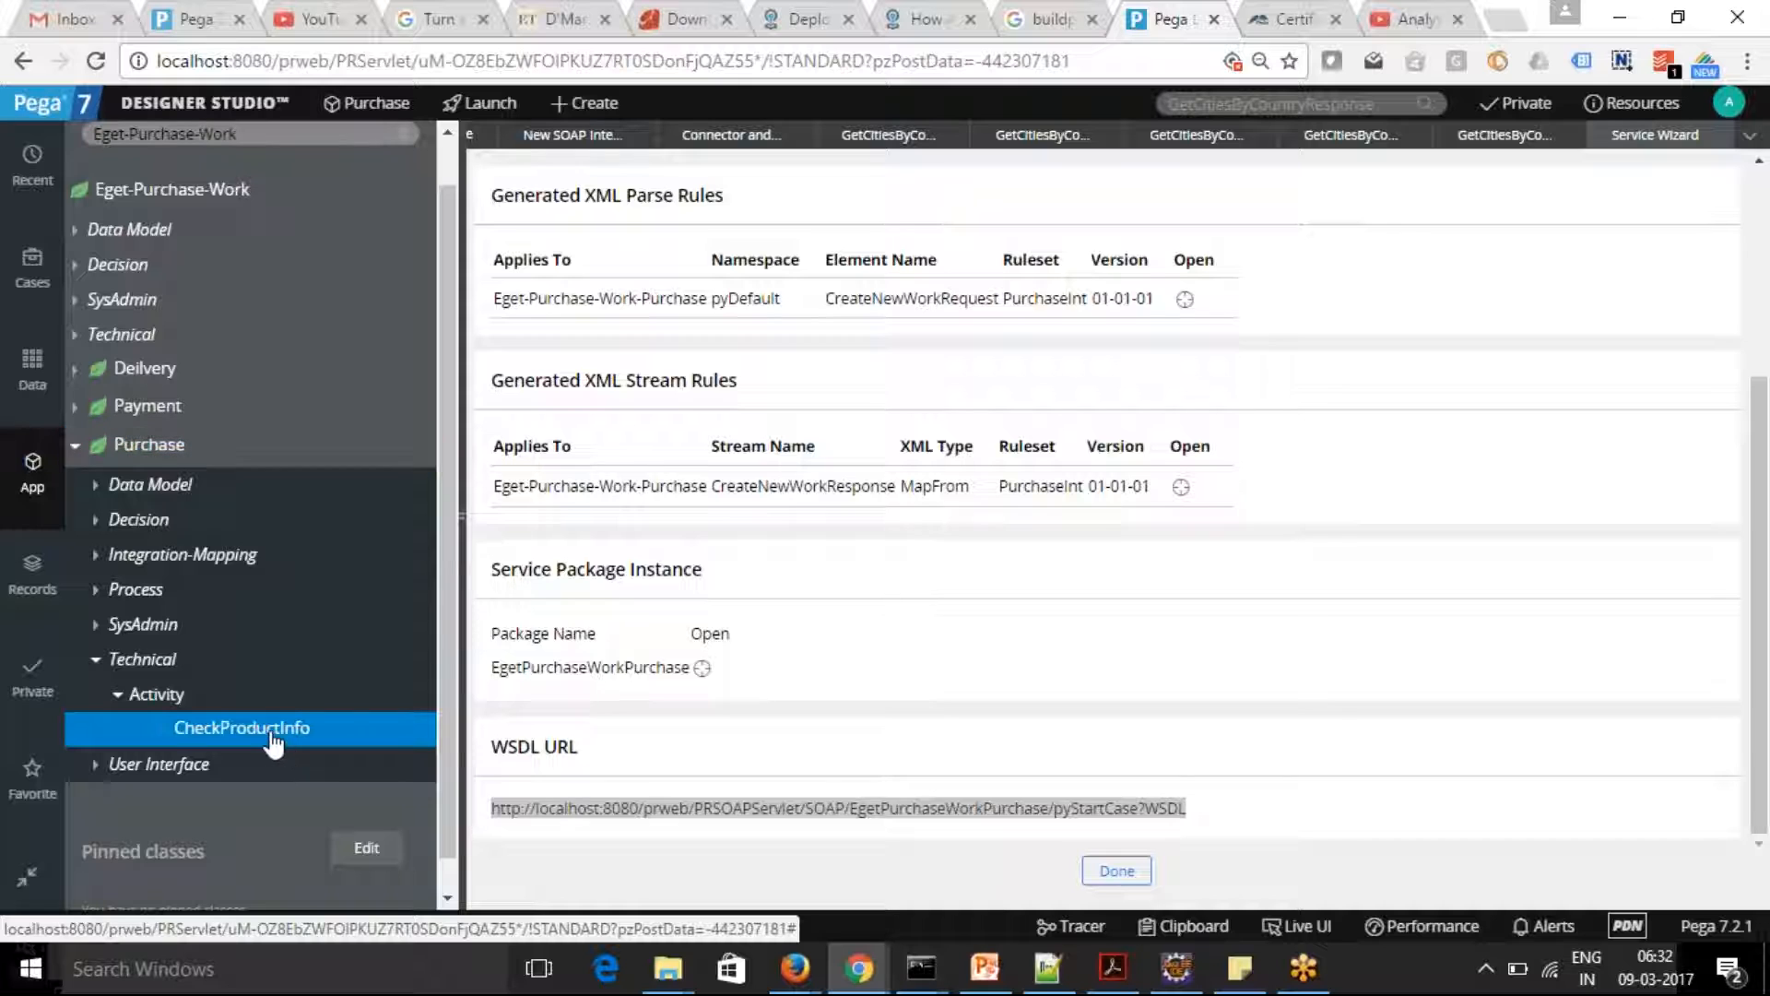
pyautogui.click(267, 737)
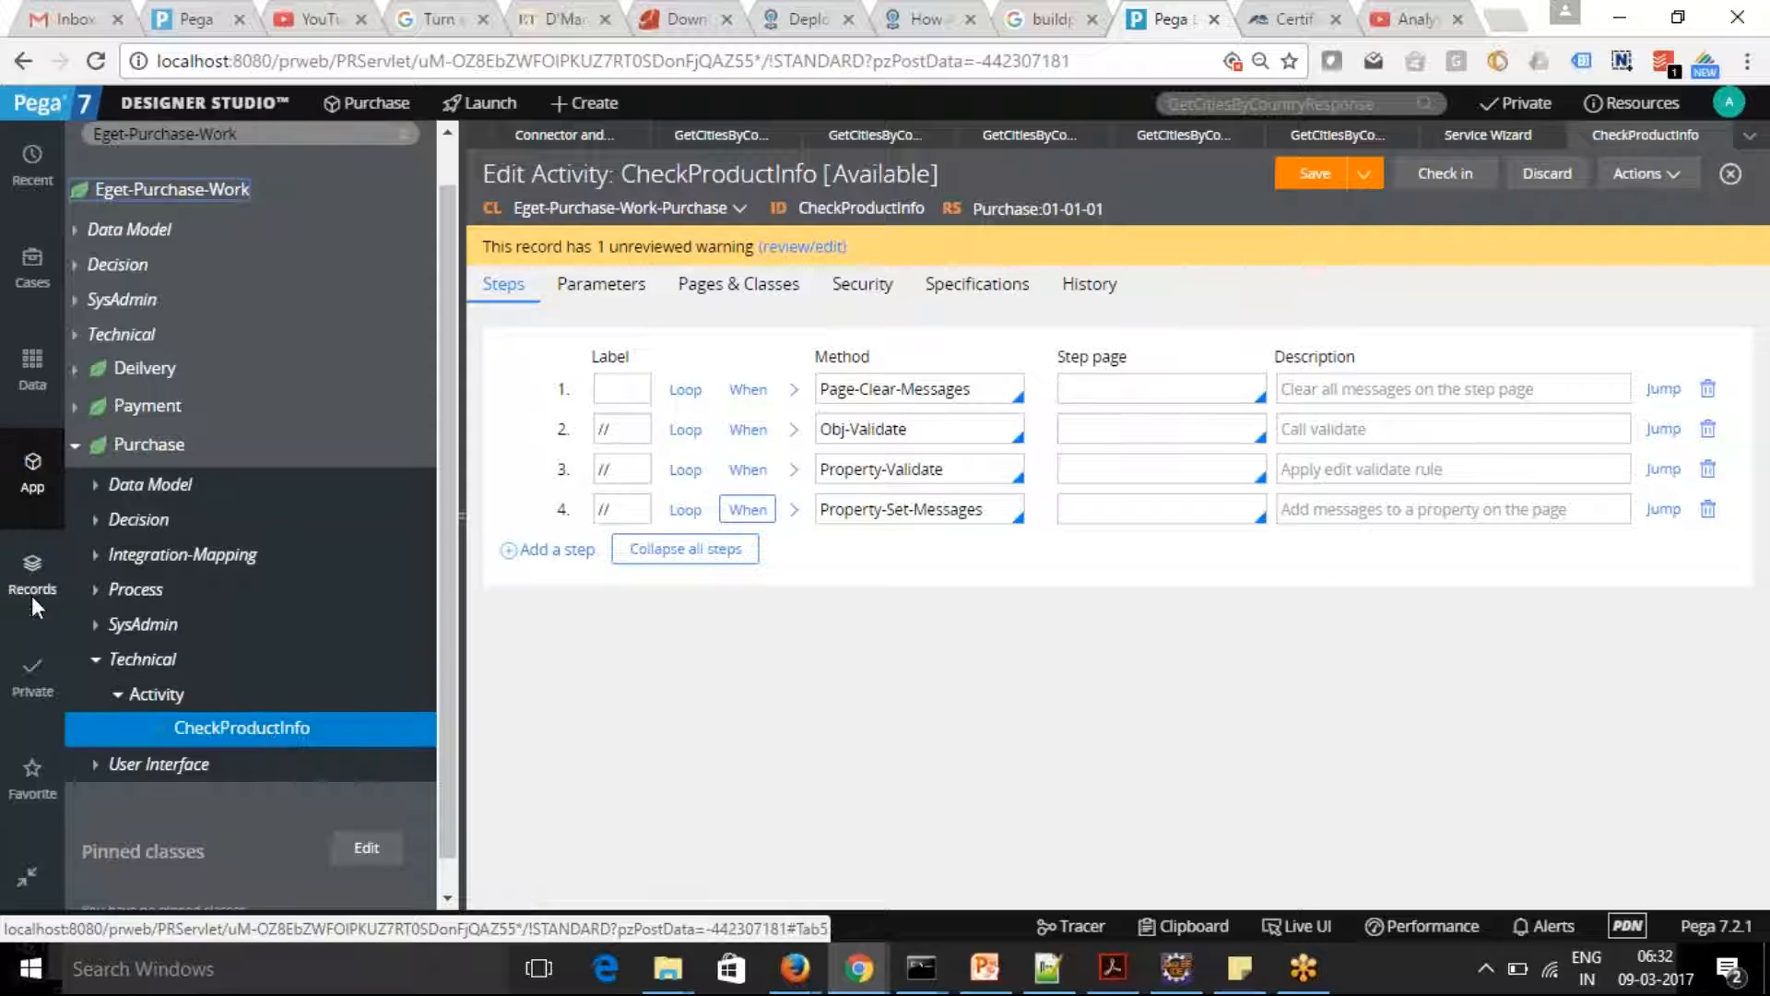
# Collapse the Purchase class's technical rules and open the OpenEMPLOYEES activity of the Eget-Purchase-Work class
pyautogui.click(90, 662)
pyautogui.click(92, 661)
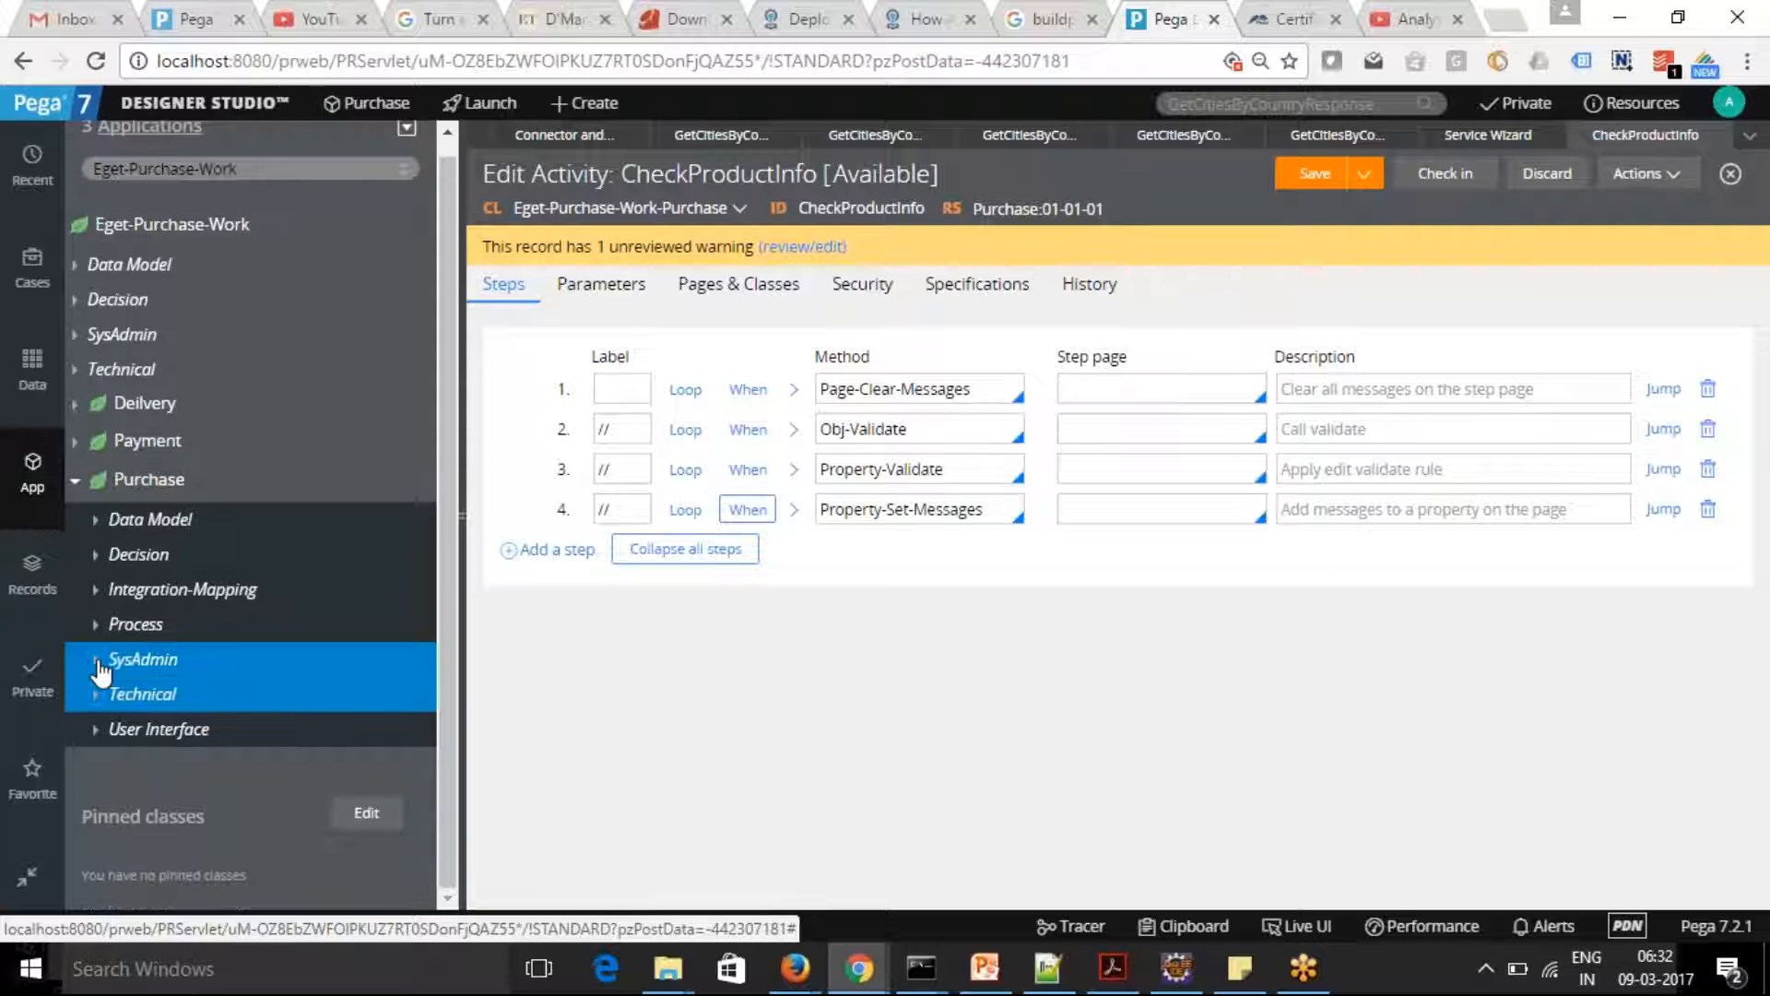
pyautogui.click(73, 368)
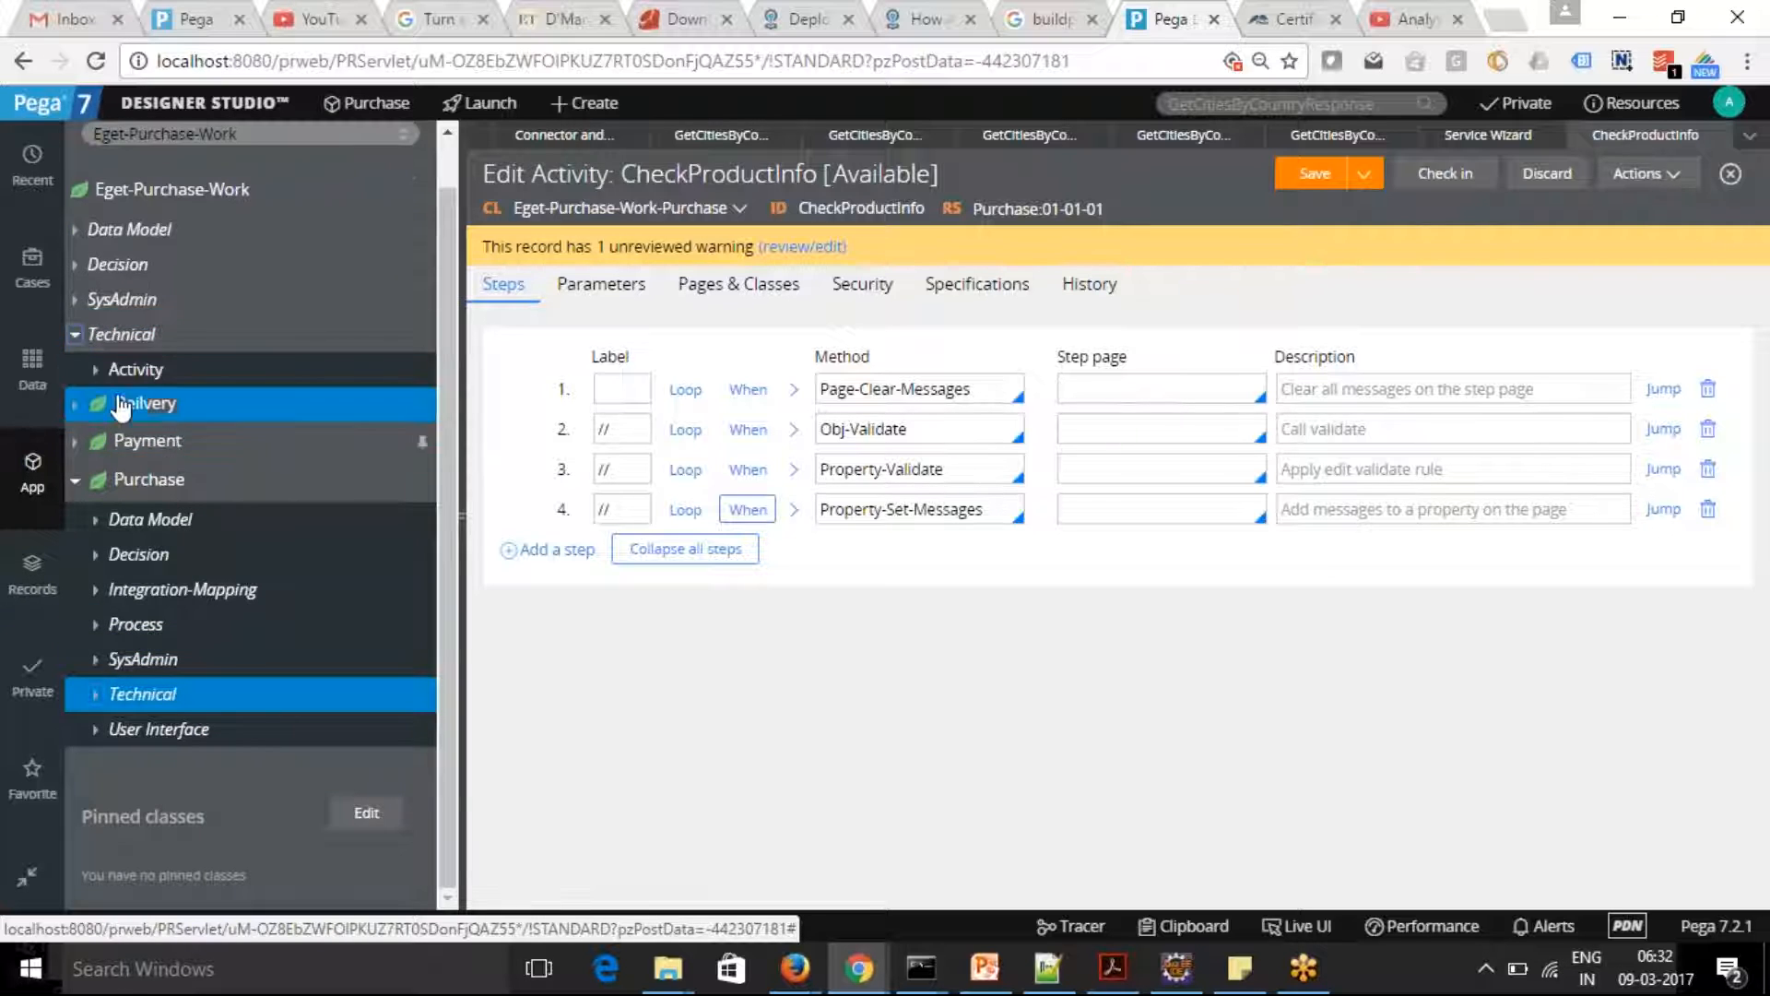
pyautogui.click(98, 370)
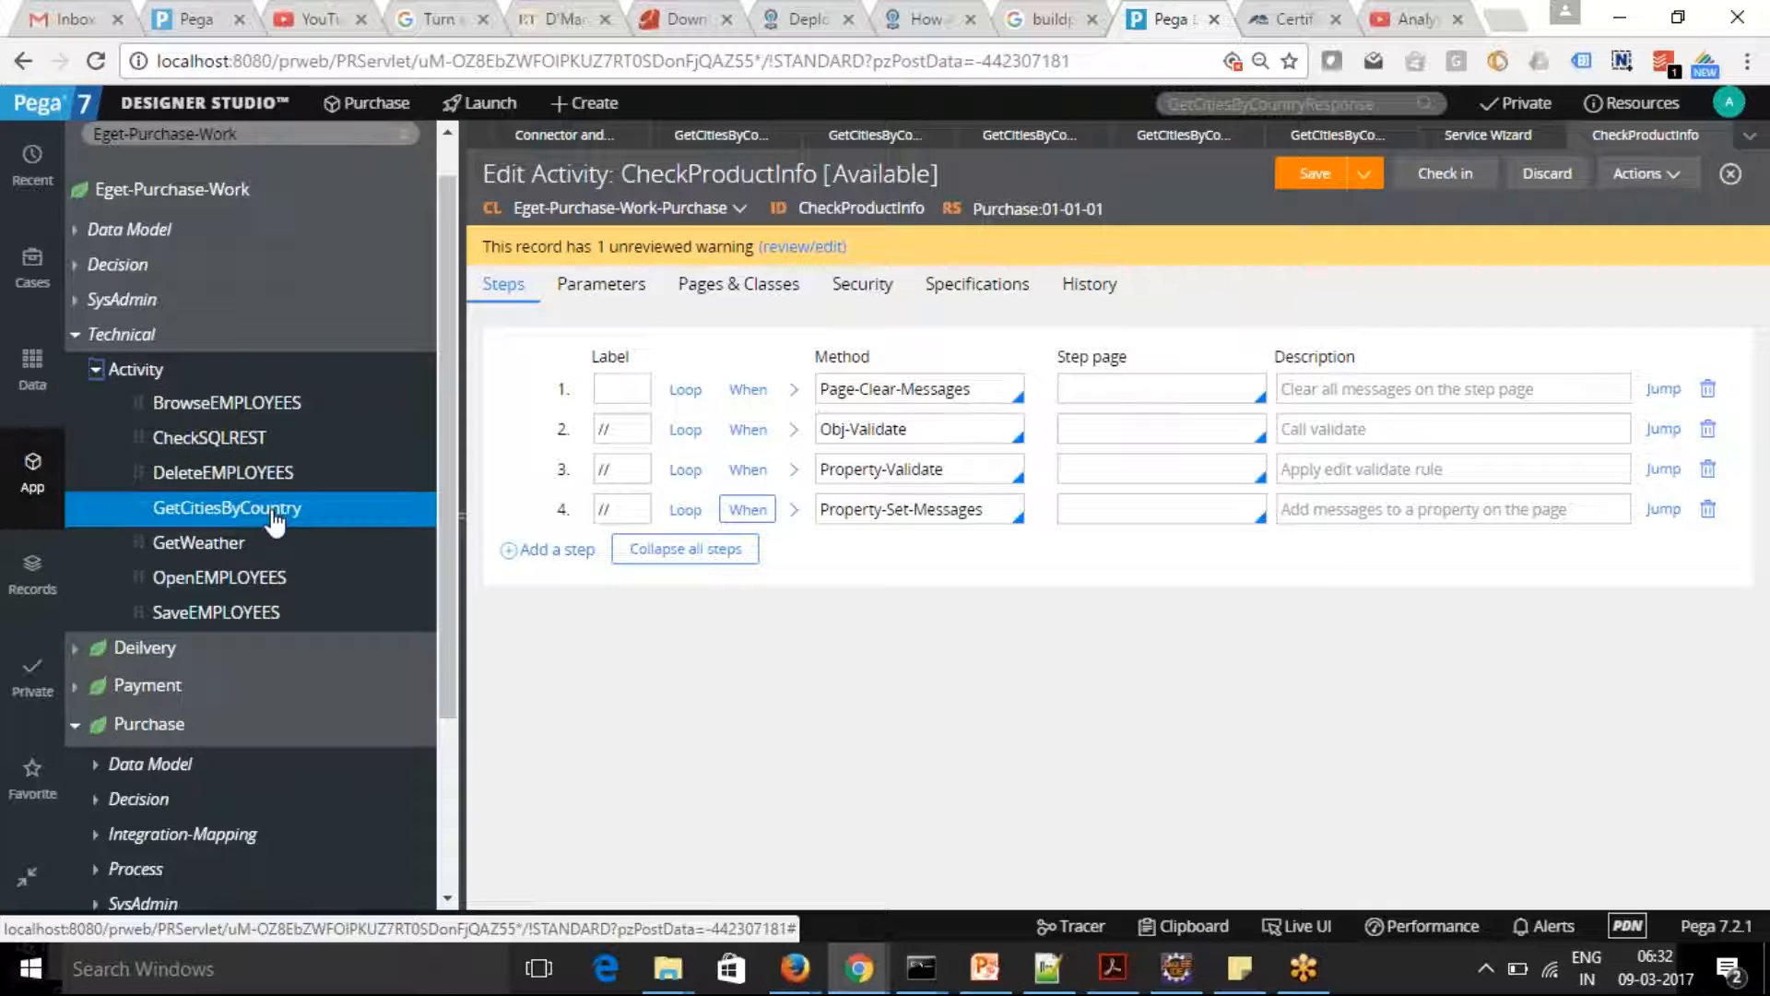
pyautogui.click(237, 579)
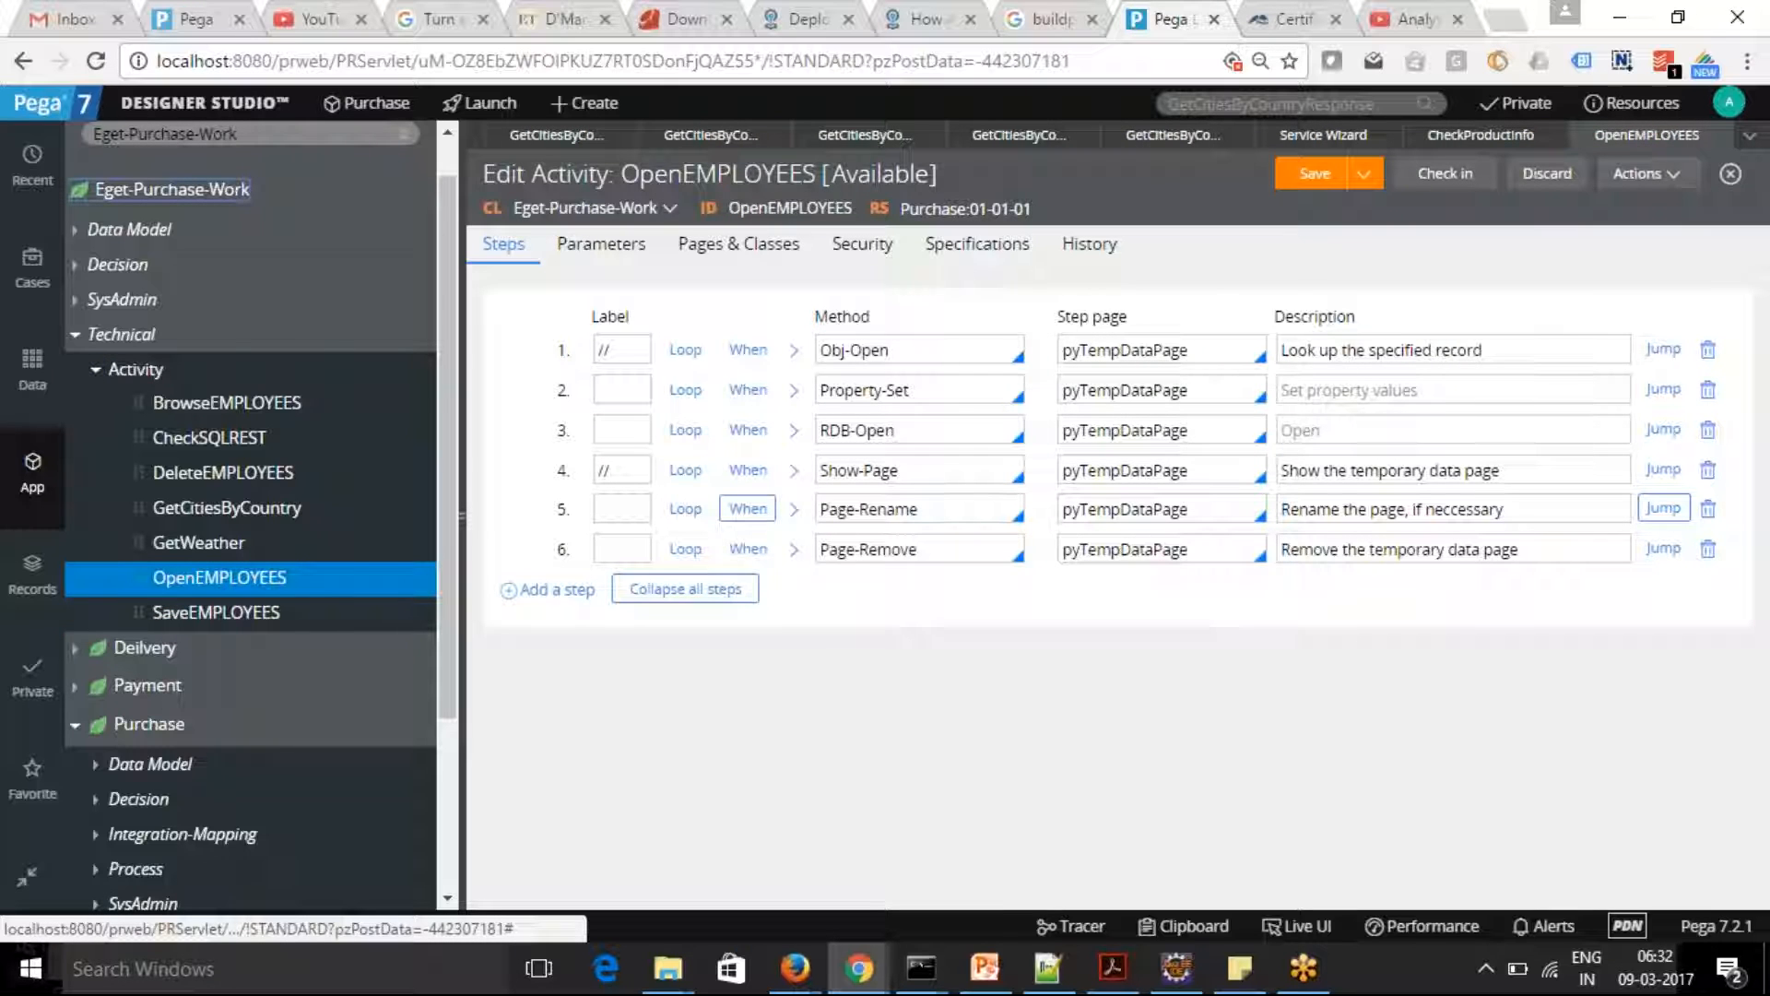
# Review the OpenEMPLOYEES activity's parameters, including EMPLOYEE_ID, and its pages and classes, and return to its steps
pyautogui.click(595, 254)
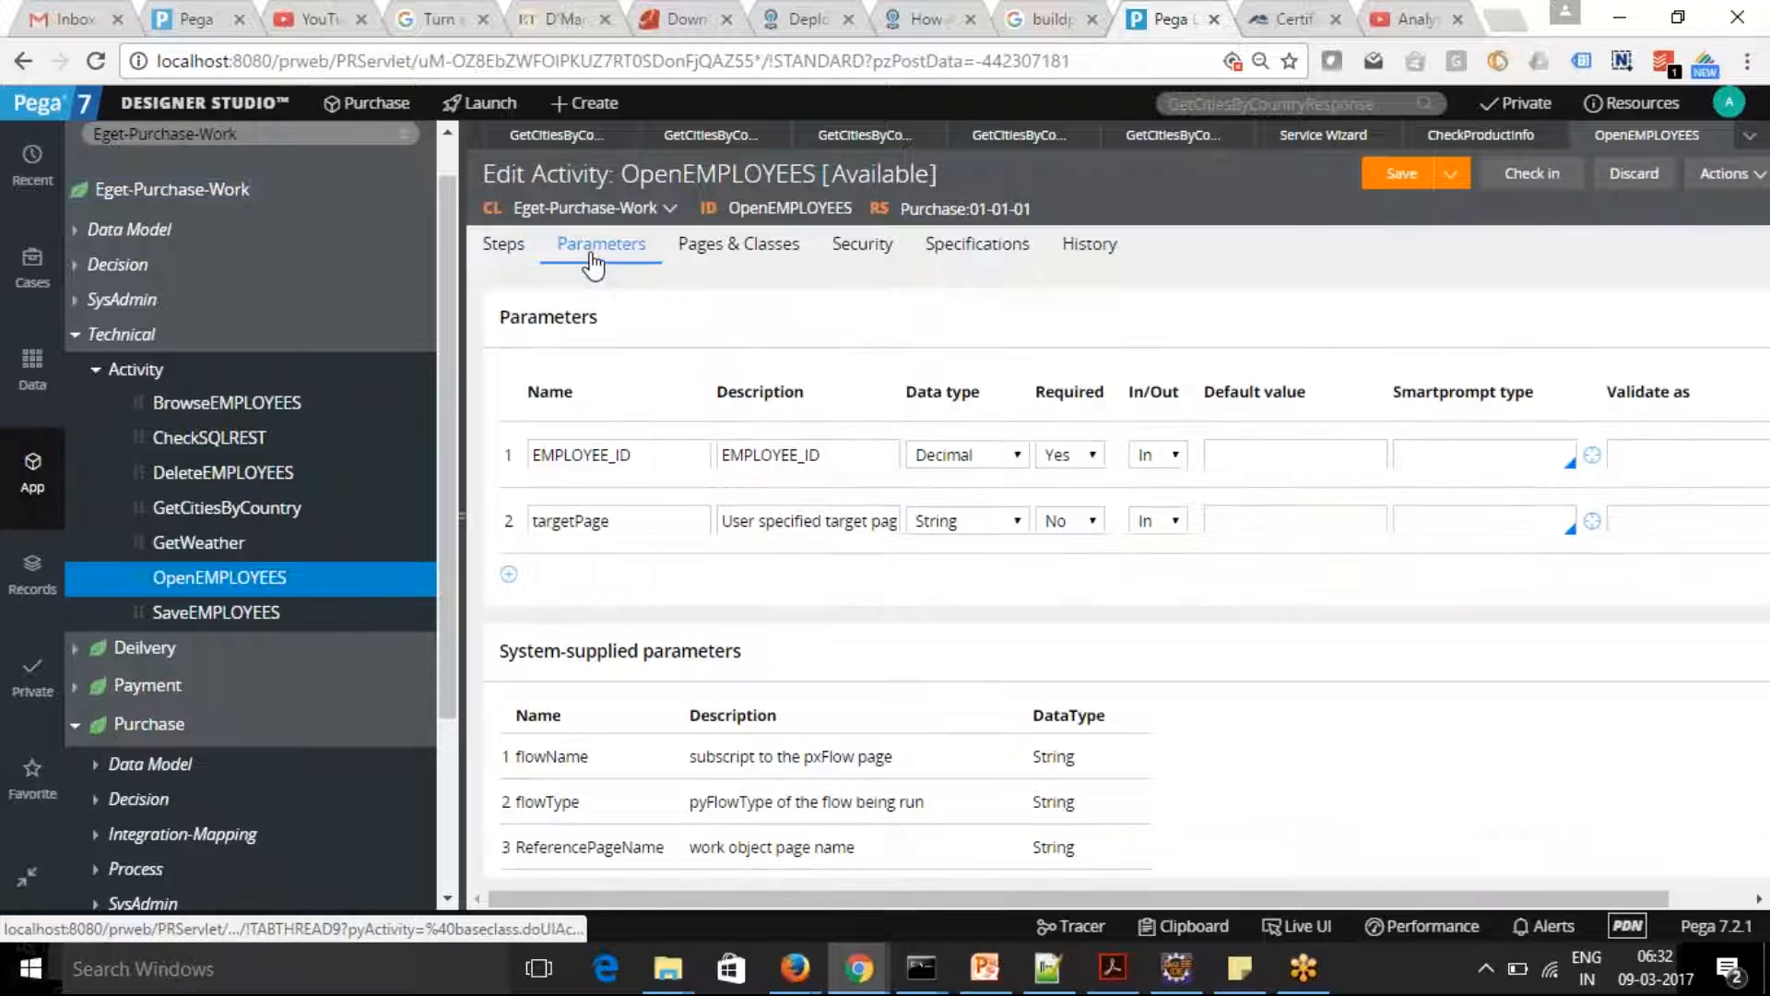
pyautogui.doubleClick(672, 456)
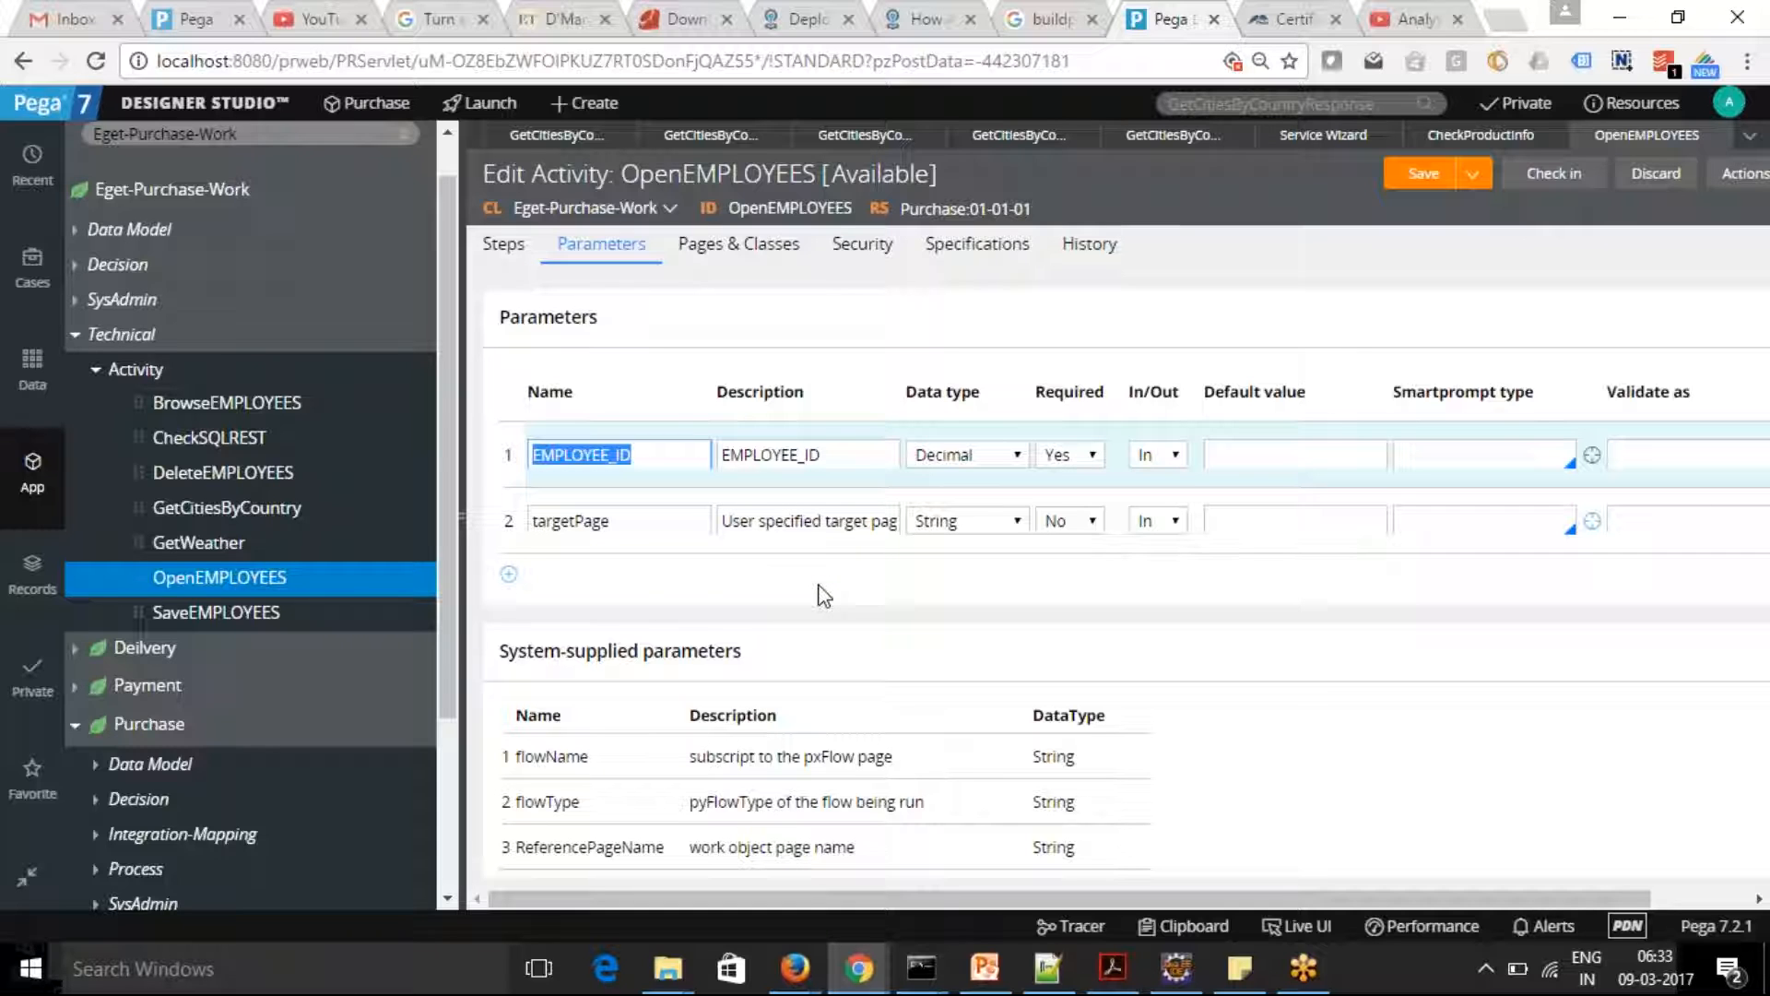
pyautogui.click(502, 247)
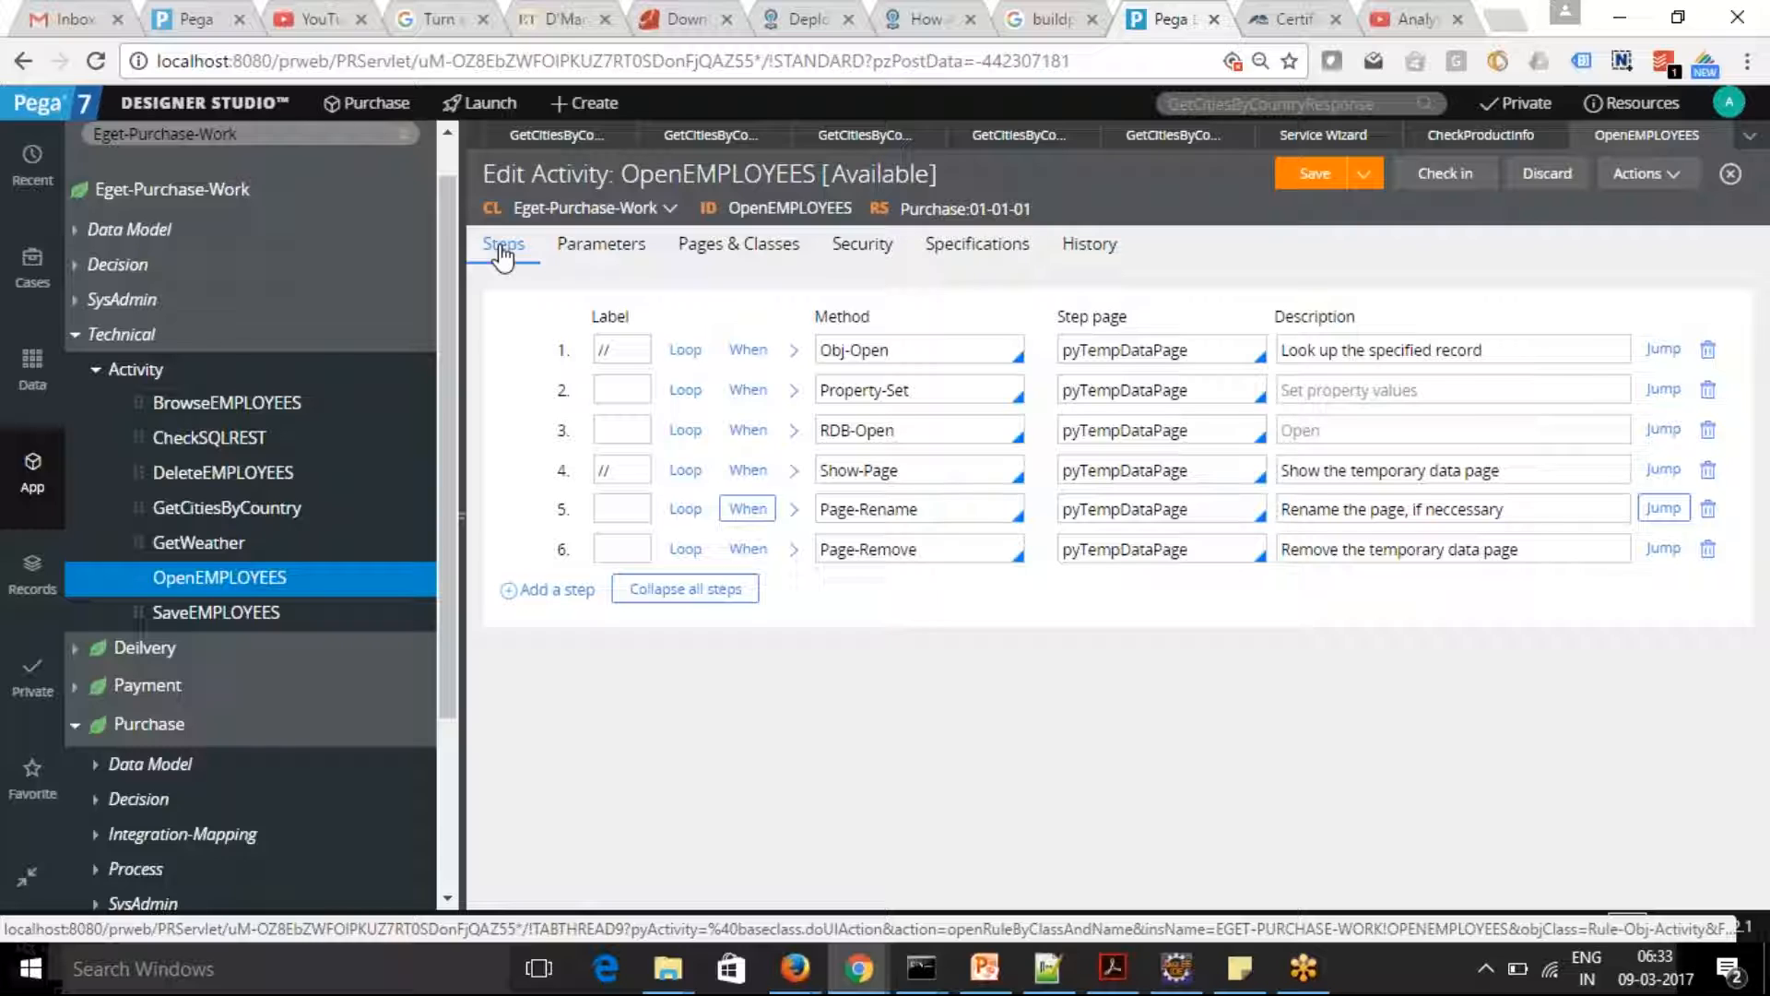
pyautogui.click(731, 262)
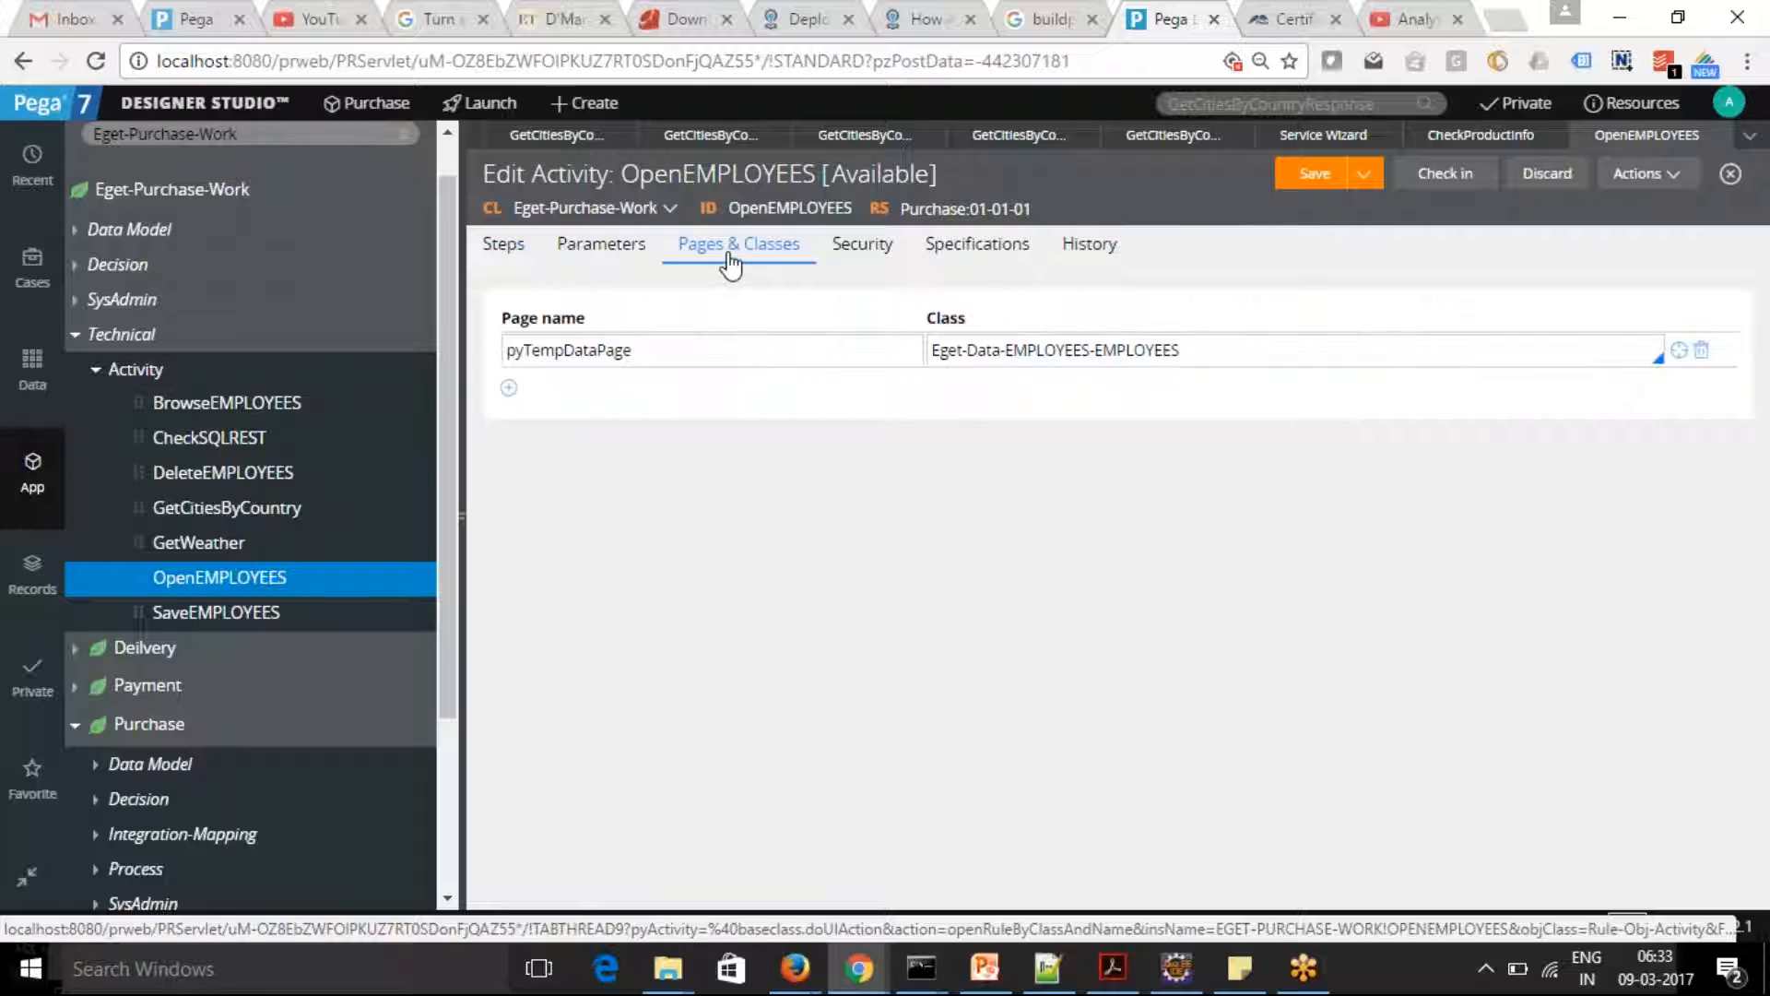
pyautogui.click(501, 252)
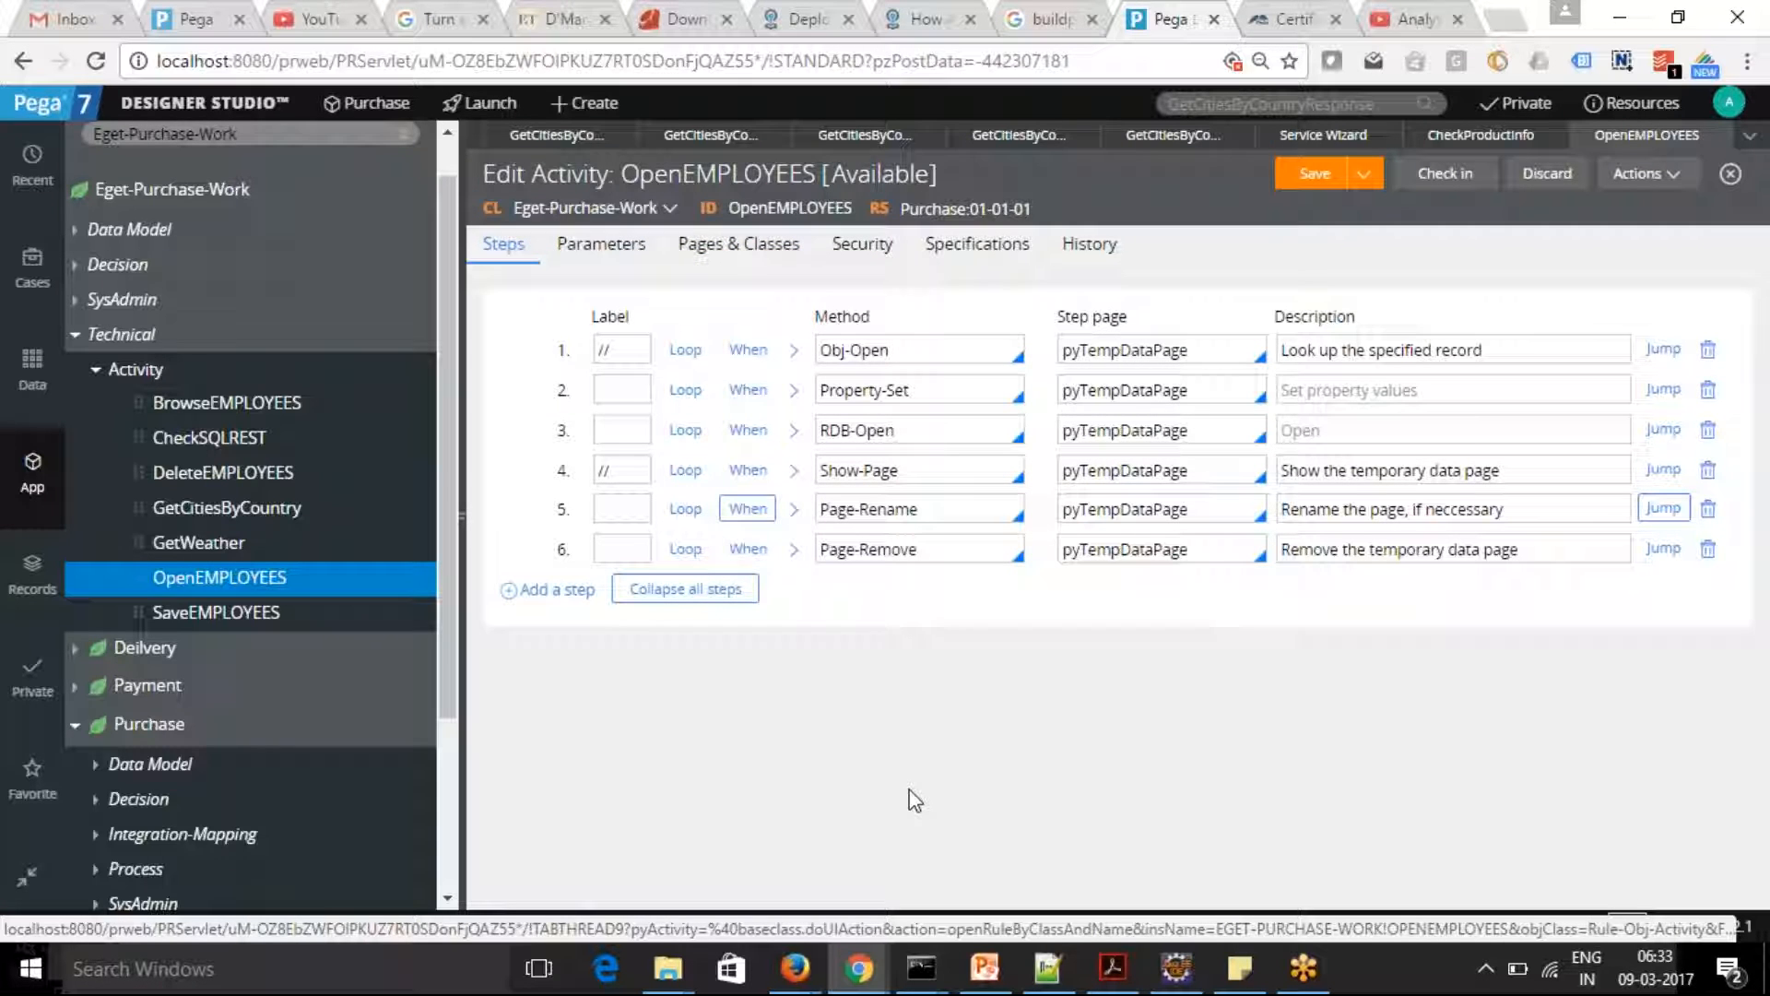
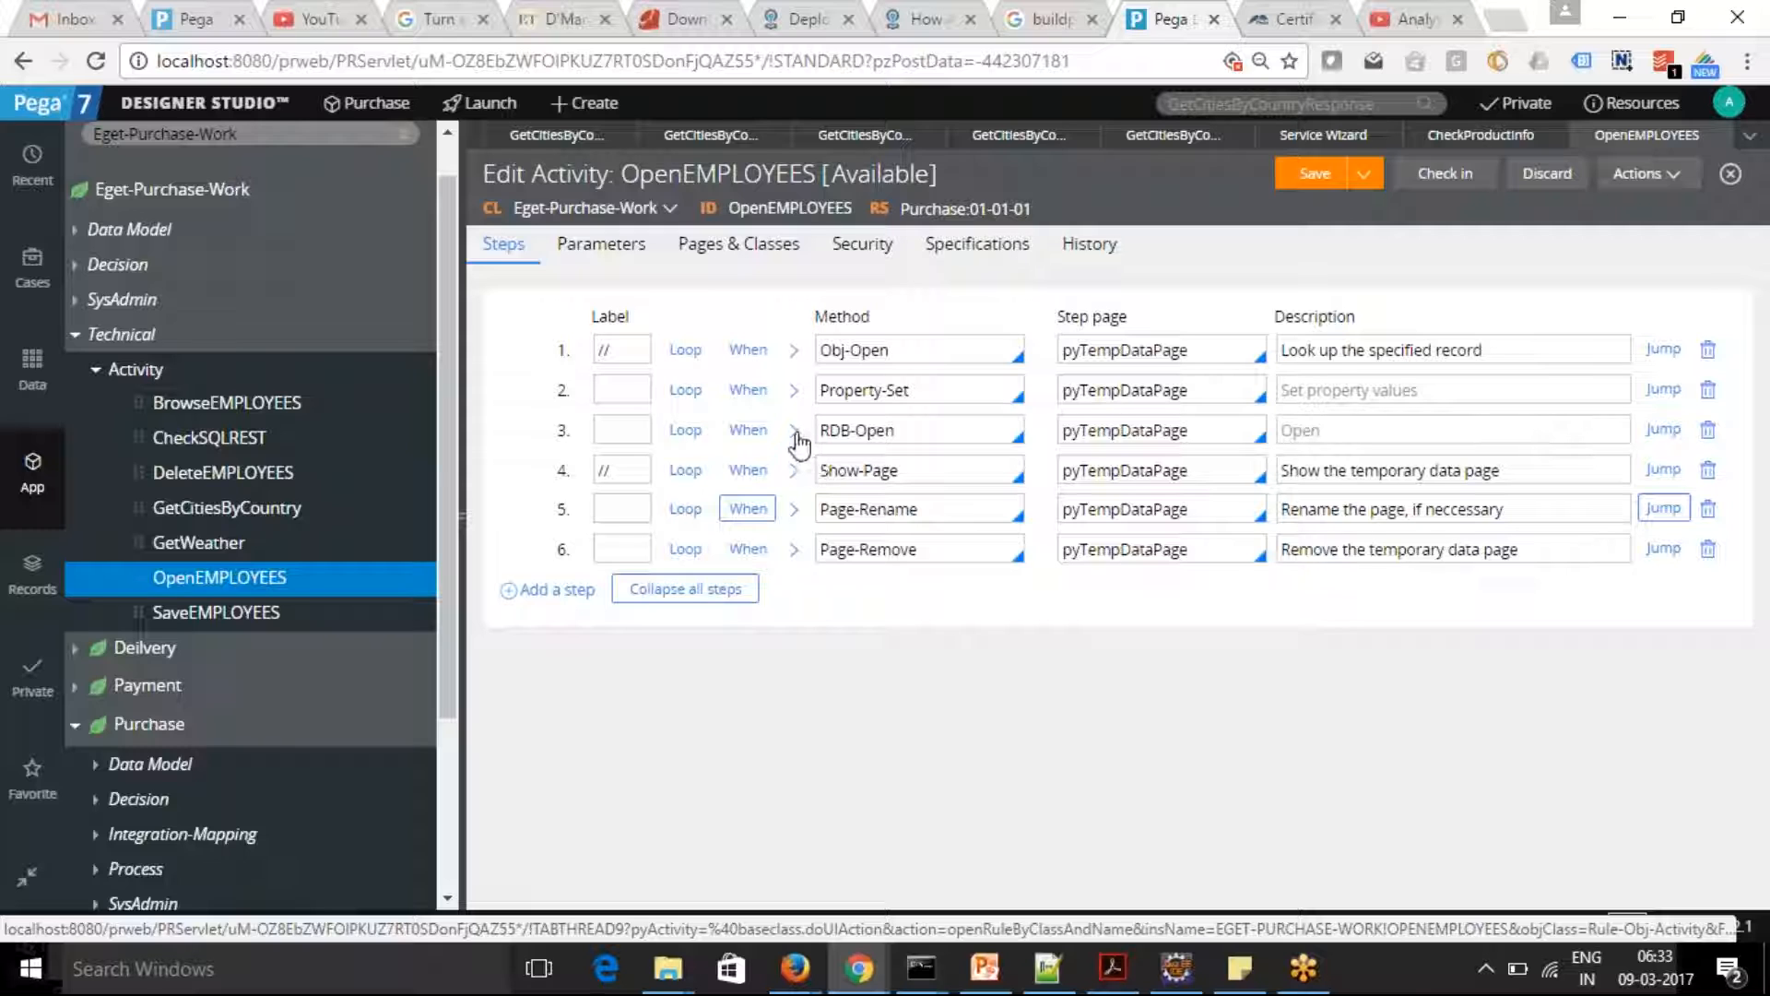
# Review the method parameters of the RDB-Open step in the OpenEMPLOYEES activity
pyautogui.click(794, 431)
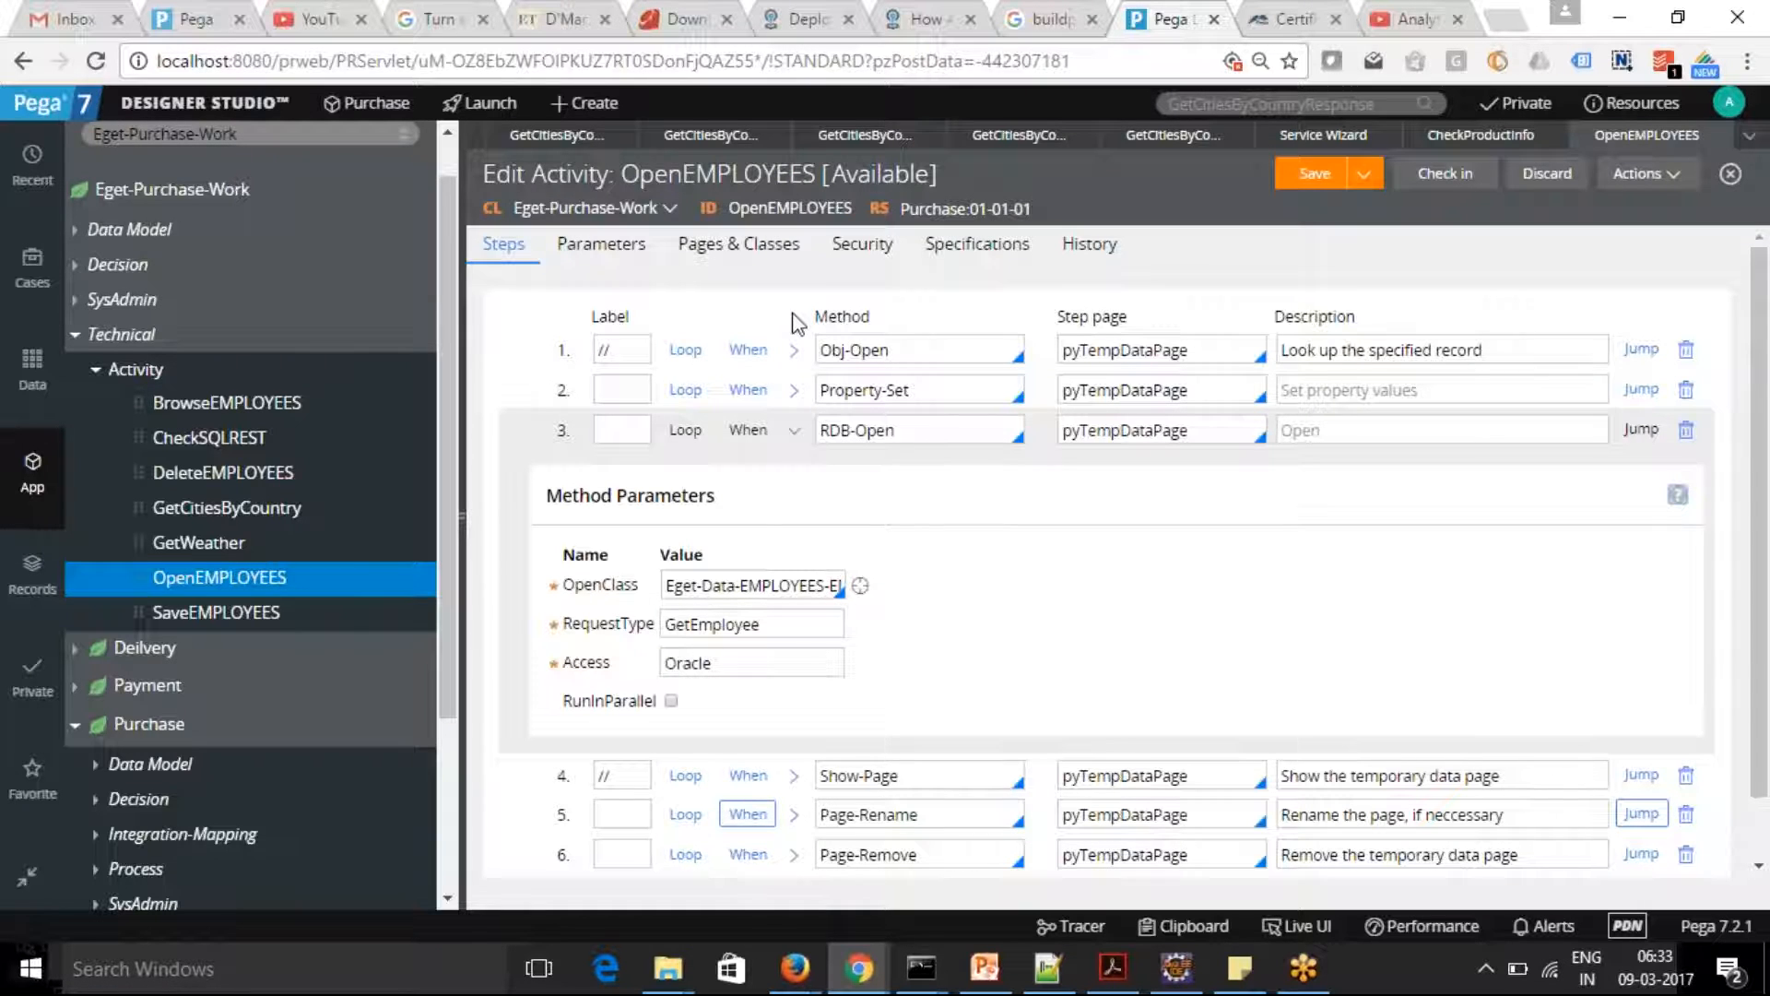
pyautogui.click(794, 431)
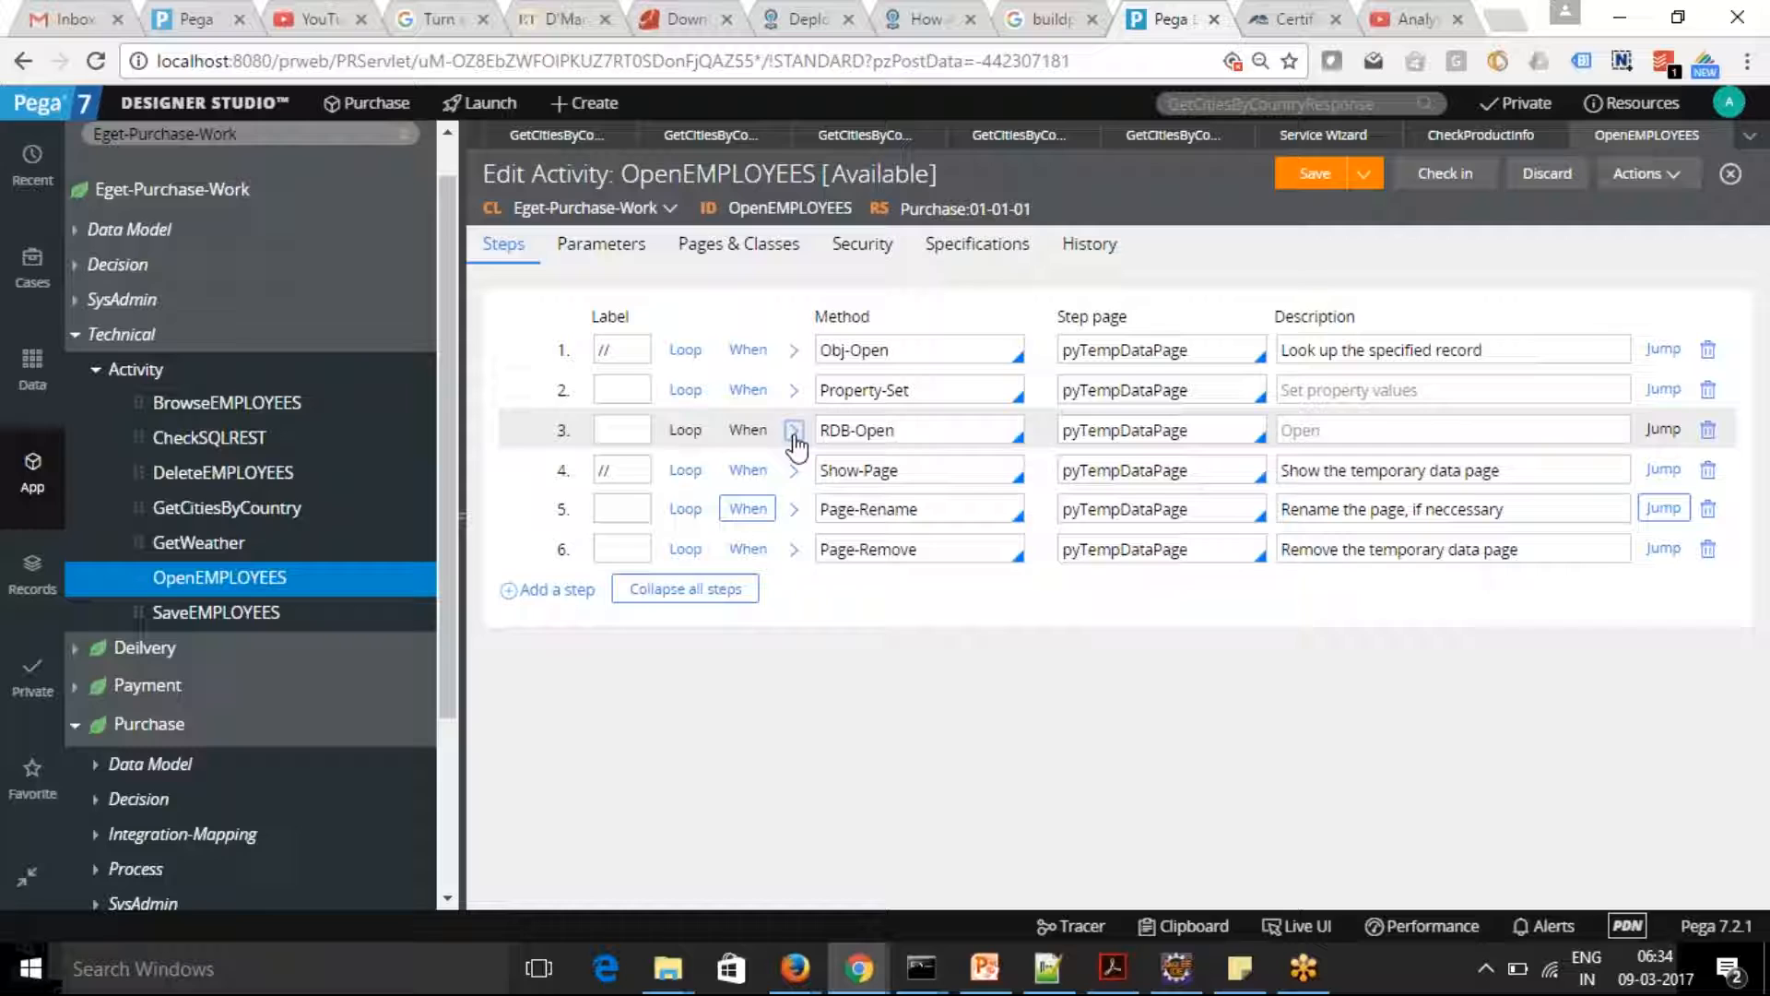
# Create a new activity labelled GetOperatorDetails in the Eget-Purchase-Work class, keeping the Purchase ruleset
pyautogui.rightClick(136, 378)
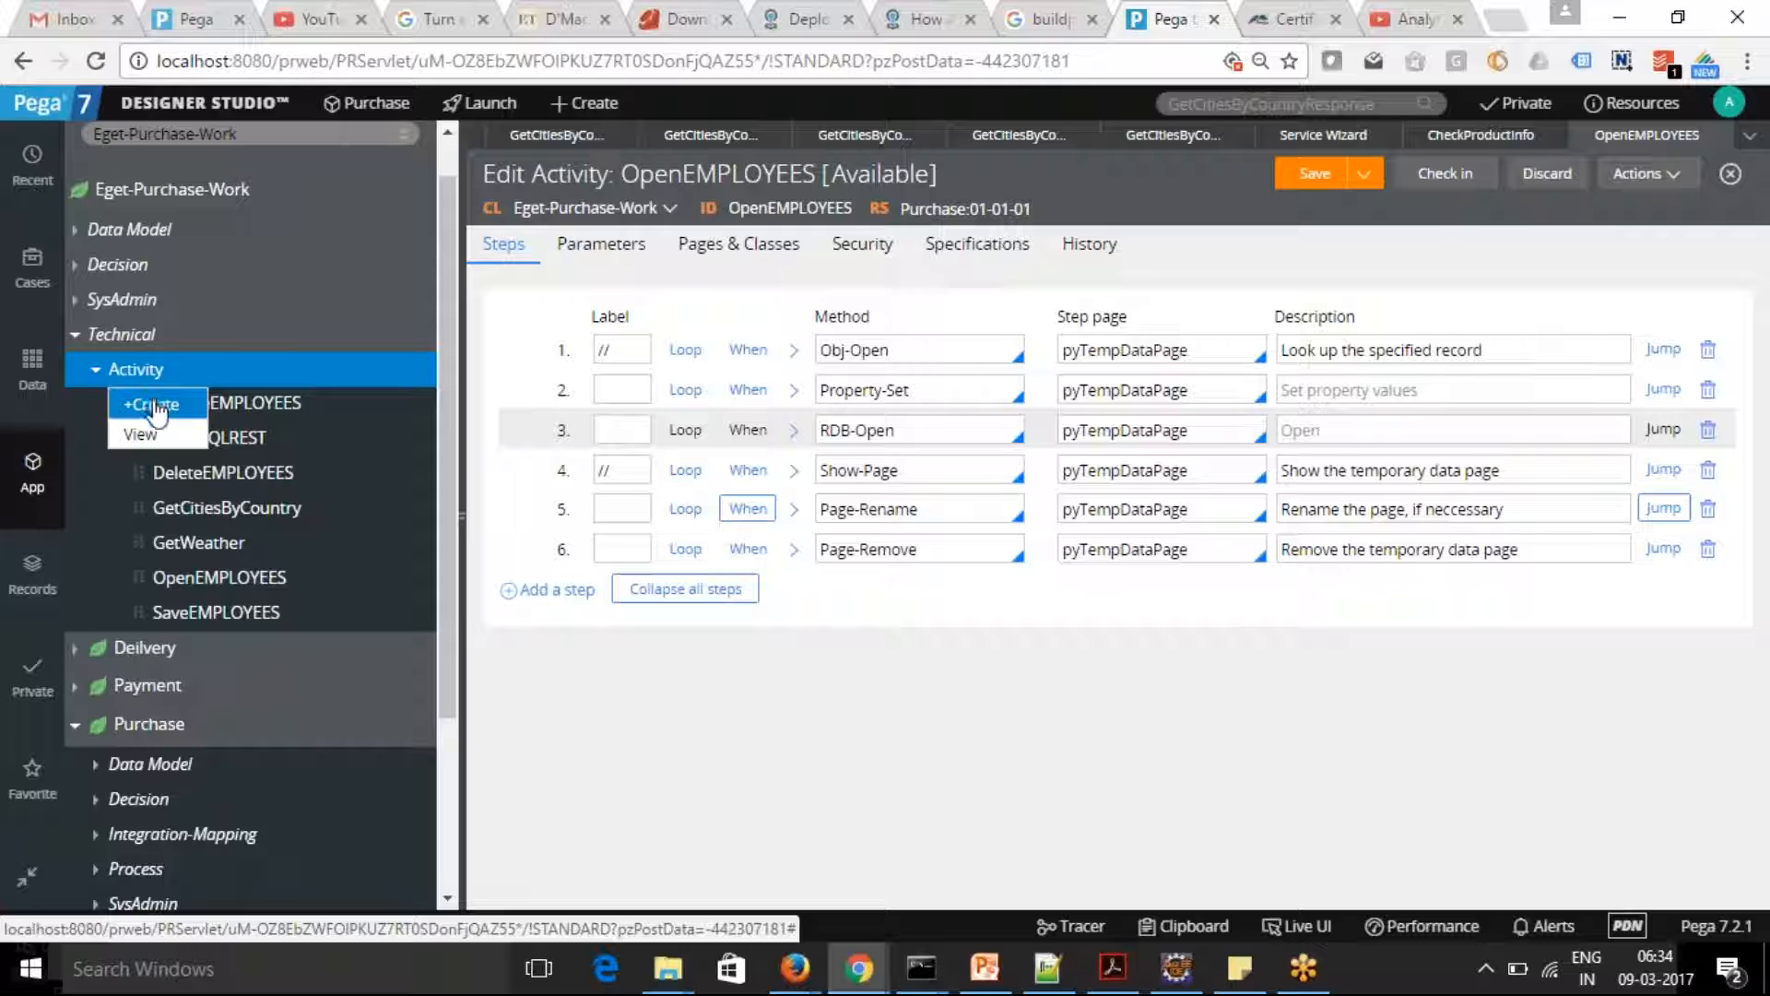
pyautogui.click(148, 404)
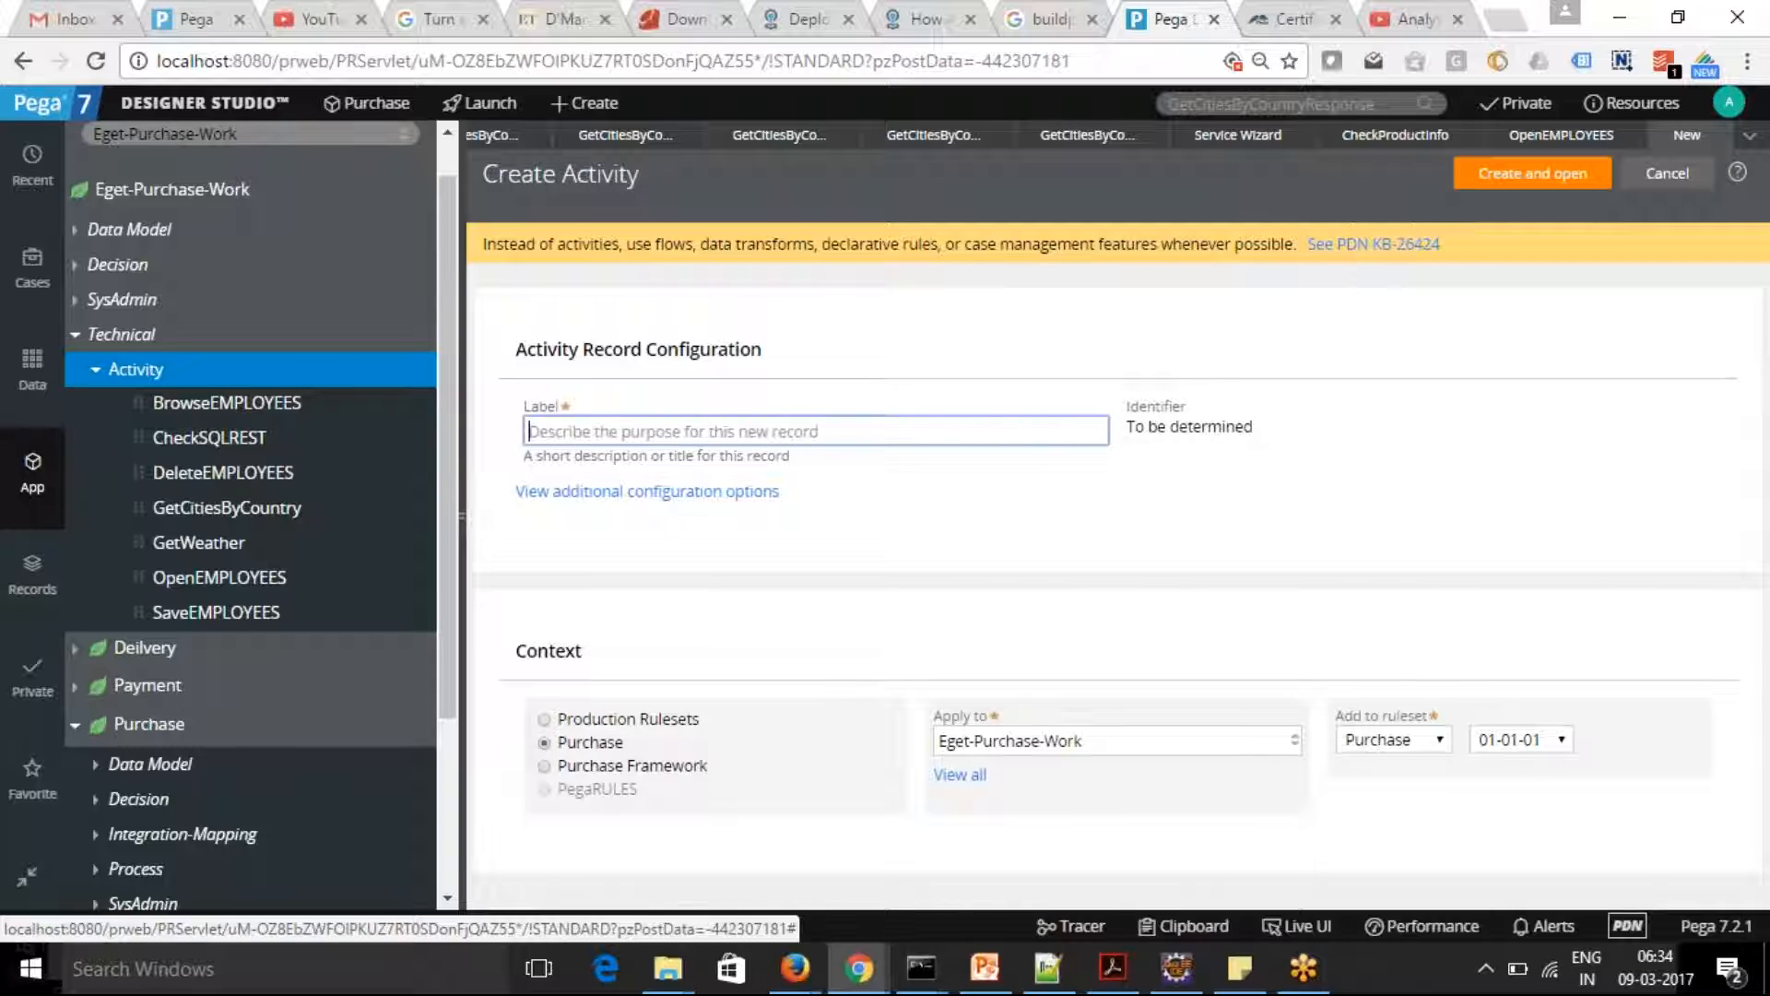
pyautogui.write('GetOperatorDetails')
pyautogui.press('Tab')
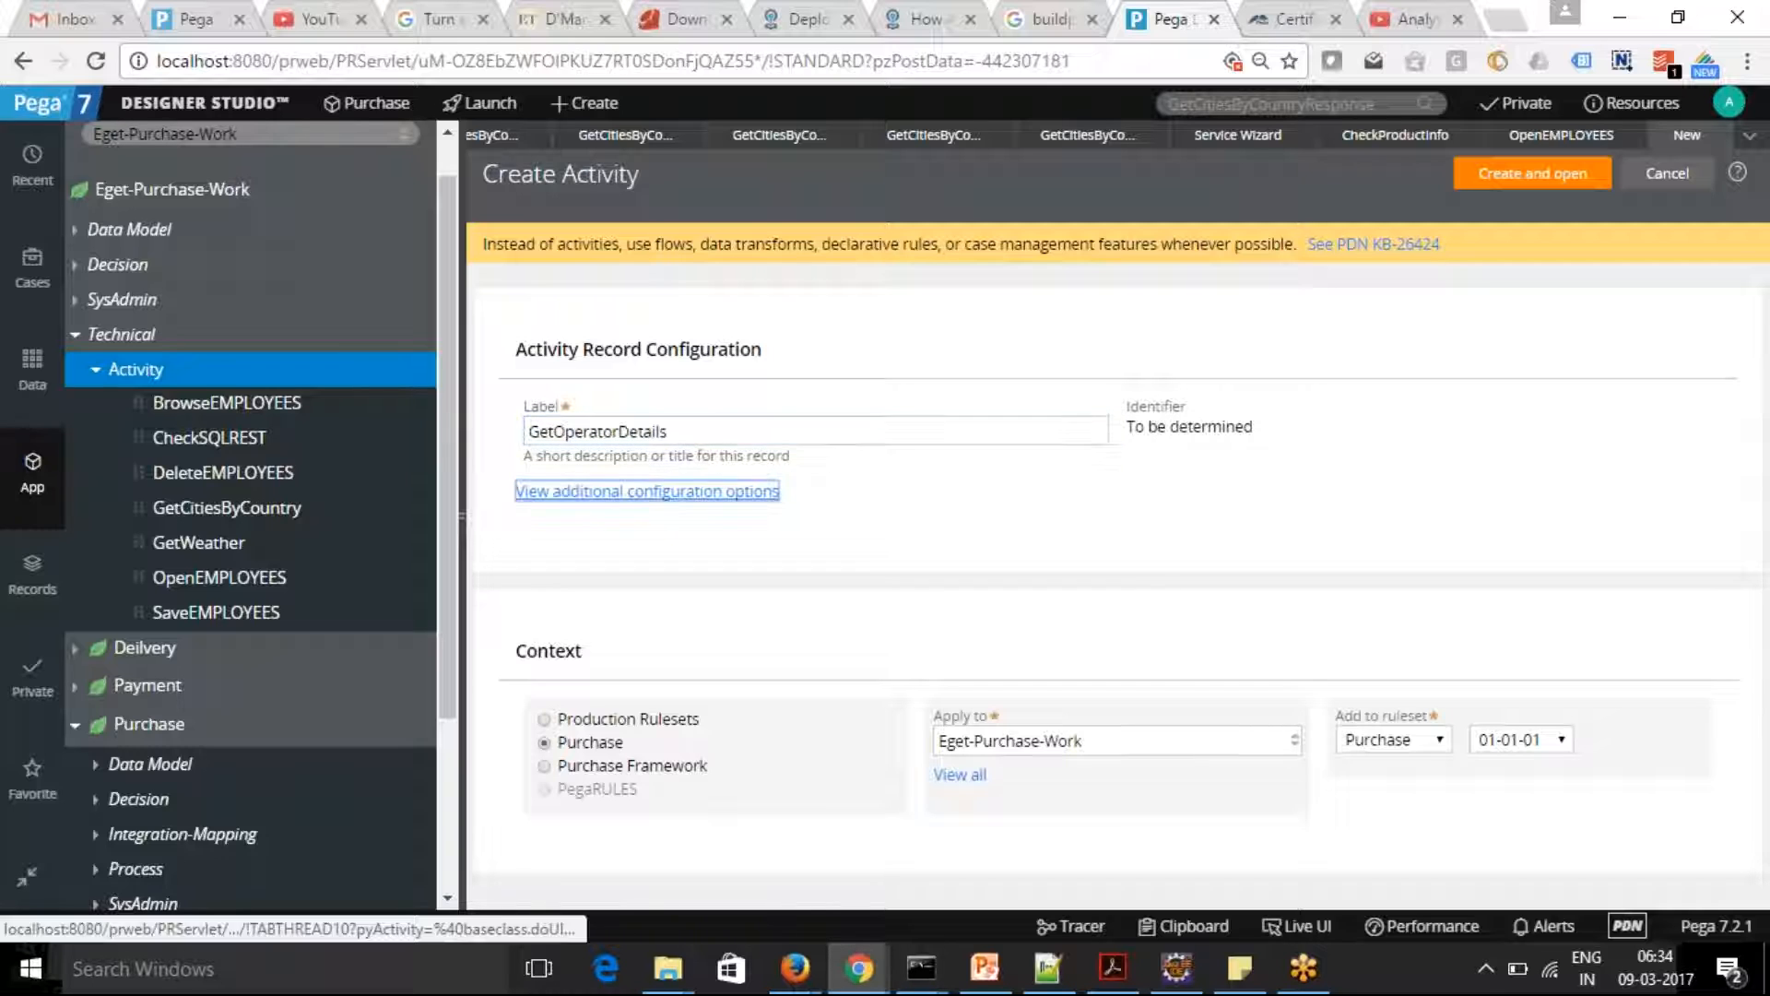
pyautogui.click(1534, 177)
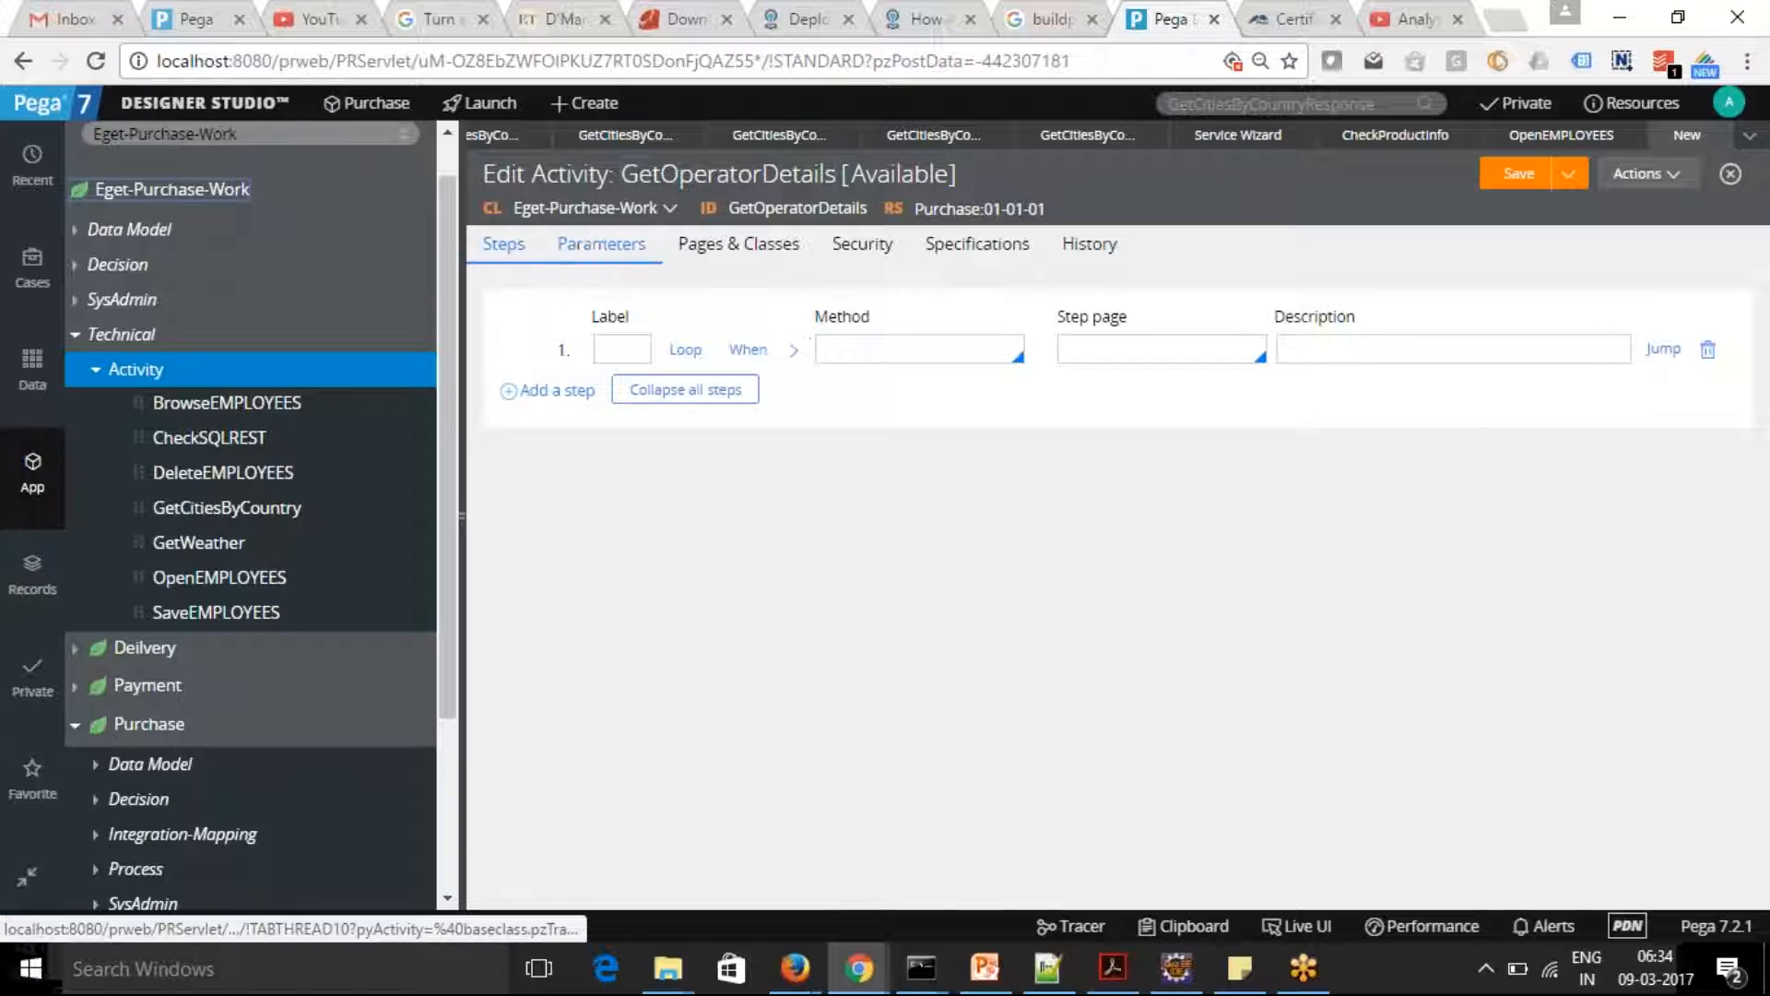
# Define OperatorID as the first parameter of the GetOperatorDetails activity
pyautogui.click(599, 244)
pyautogui.click(586, 456)
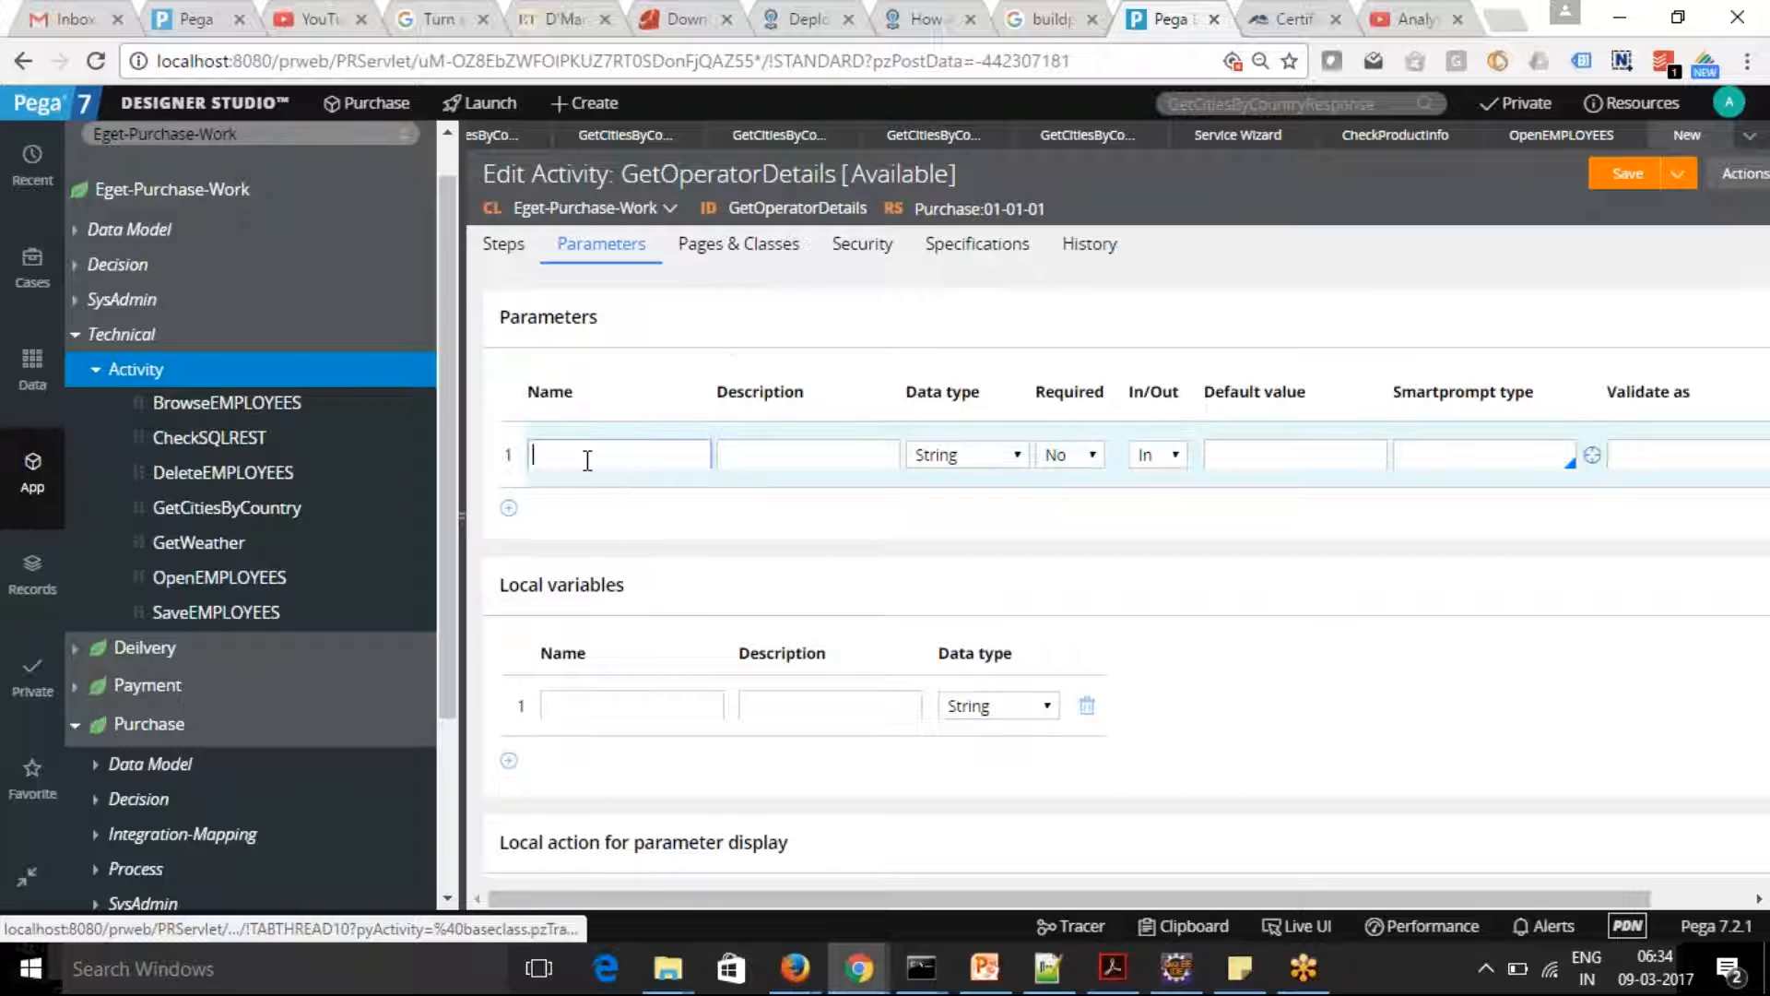
pyautogui.write('OperatorID')
pyautogui.press('Tab')
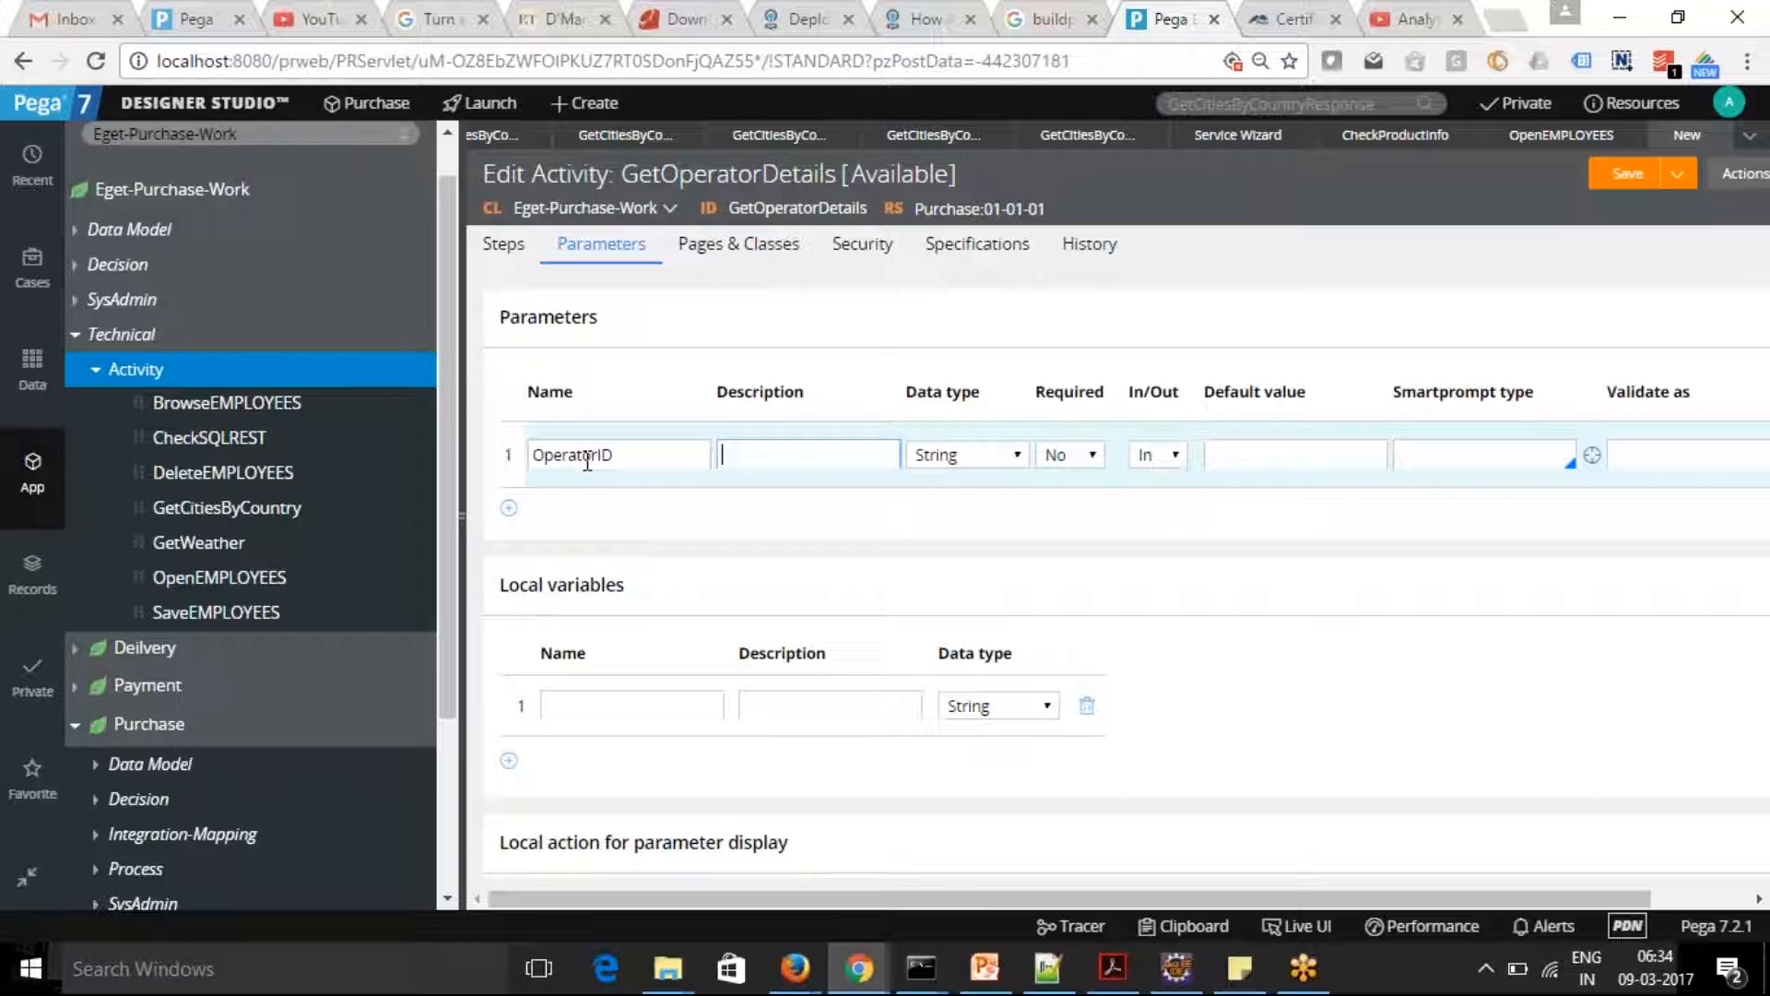
# Add three more activity parameters named Name, Organization and Department
pyautogui.click(508, 507)
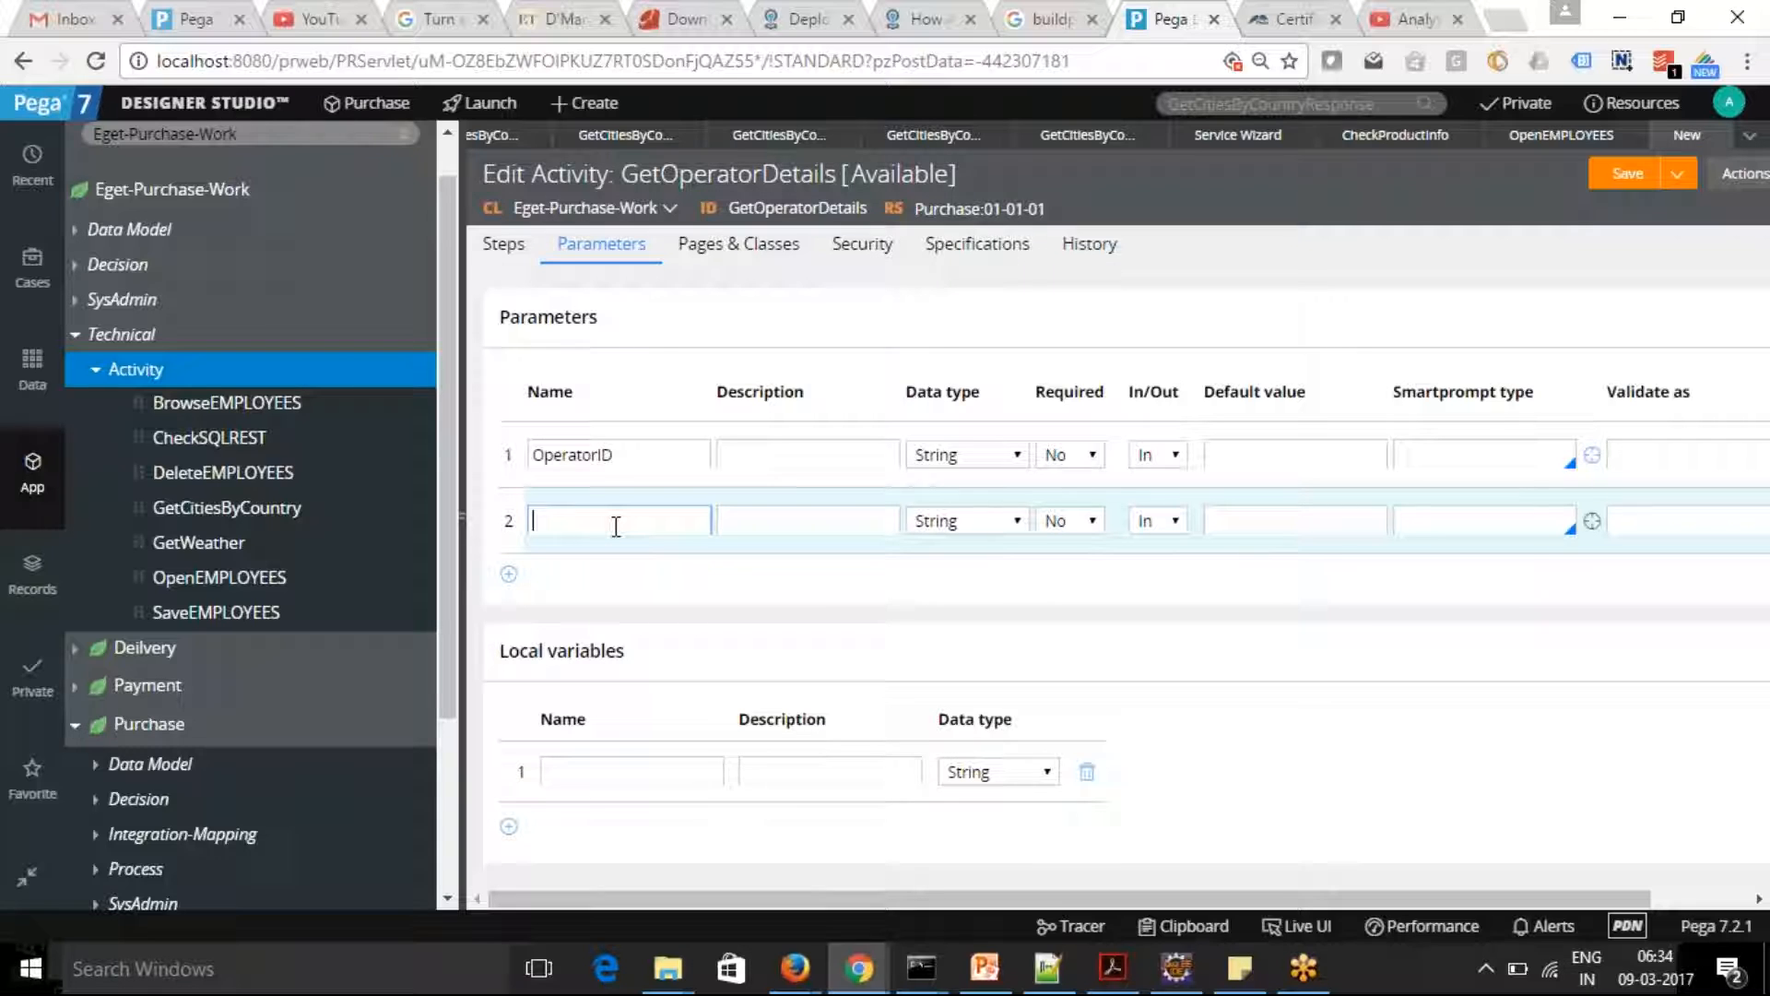
pyautogui.write('Name')
pyautogui.click(508, 573)
pyautogui.write('Orga')
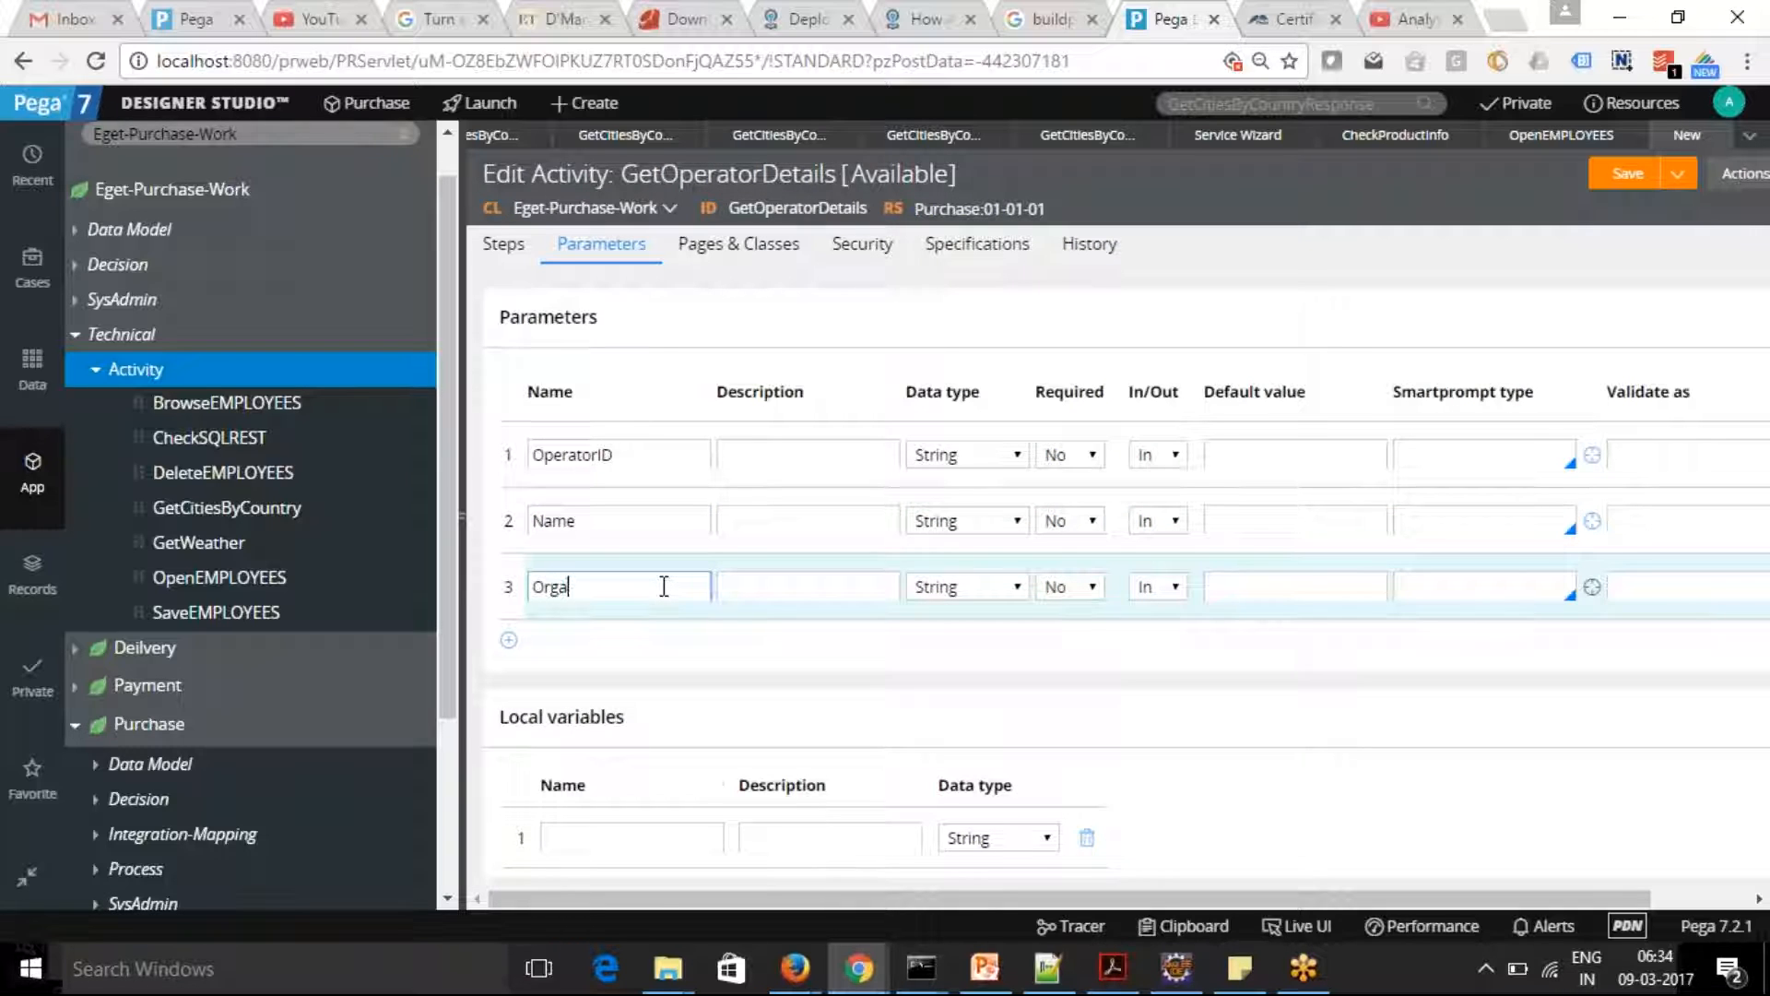
pyautogui.write('nization')
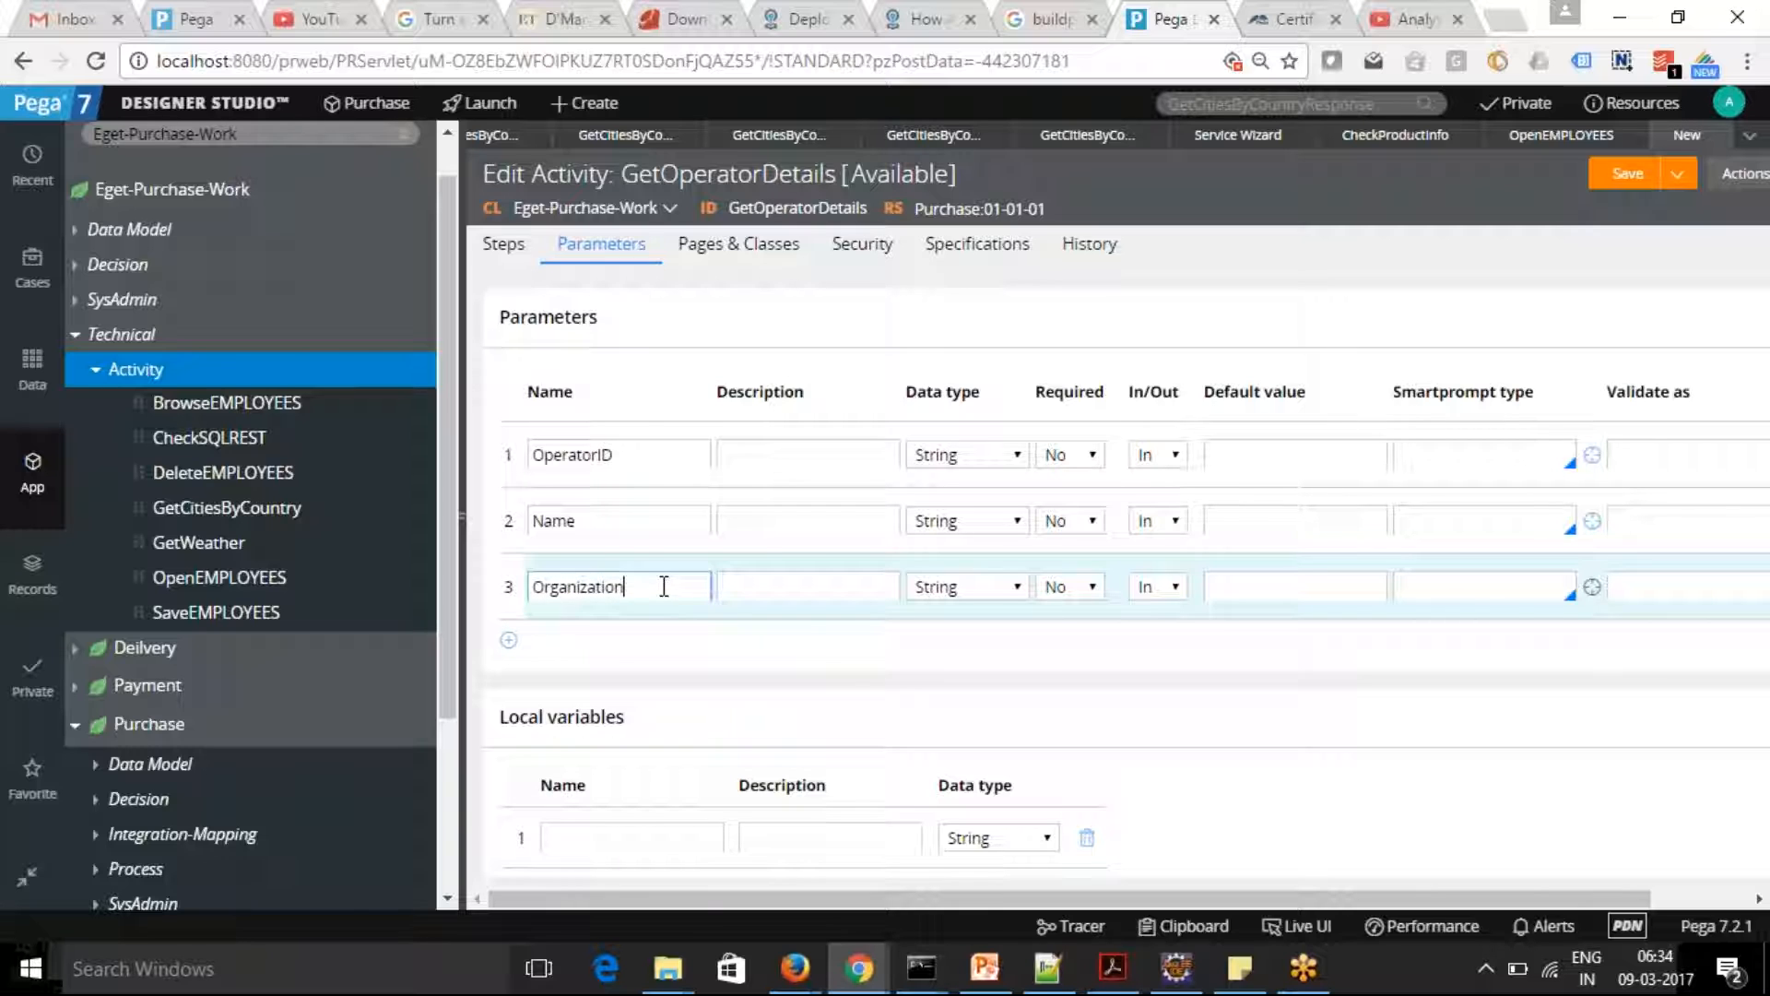
pyautogui.click(508, 639)
pyautogui.write('Depat')
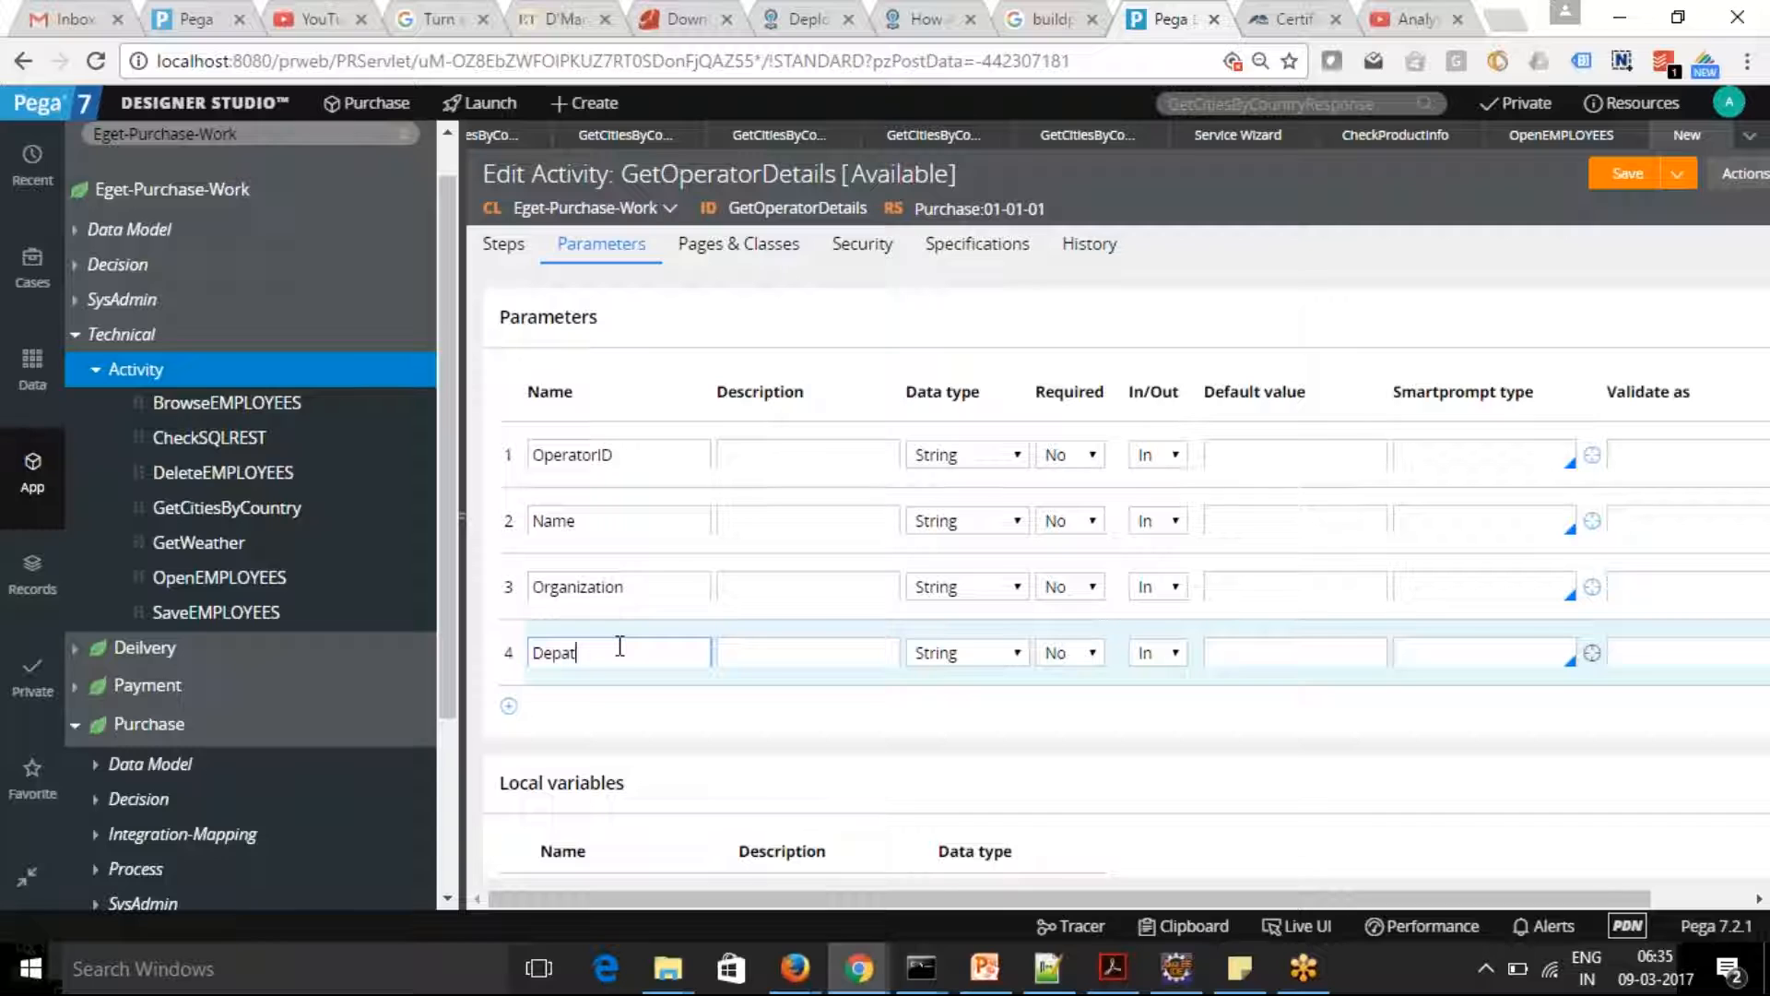
pyautogui.press('BackSpace')
pyautogui.write('rtment')
pyautogui.press('Tab')
# Set the In/Out direction of the Name, Organization and Department parameters to Out
pyautogui.click(1177, 522)
pyautogui.click(1170, 569)
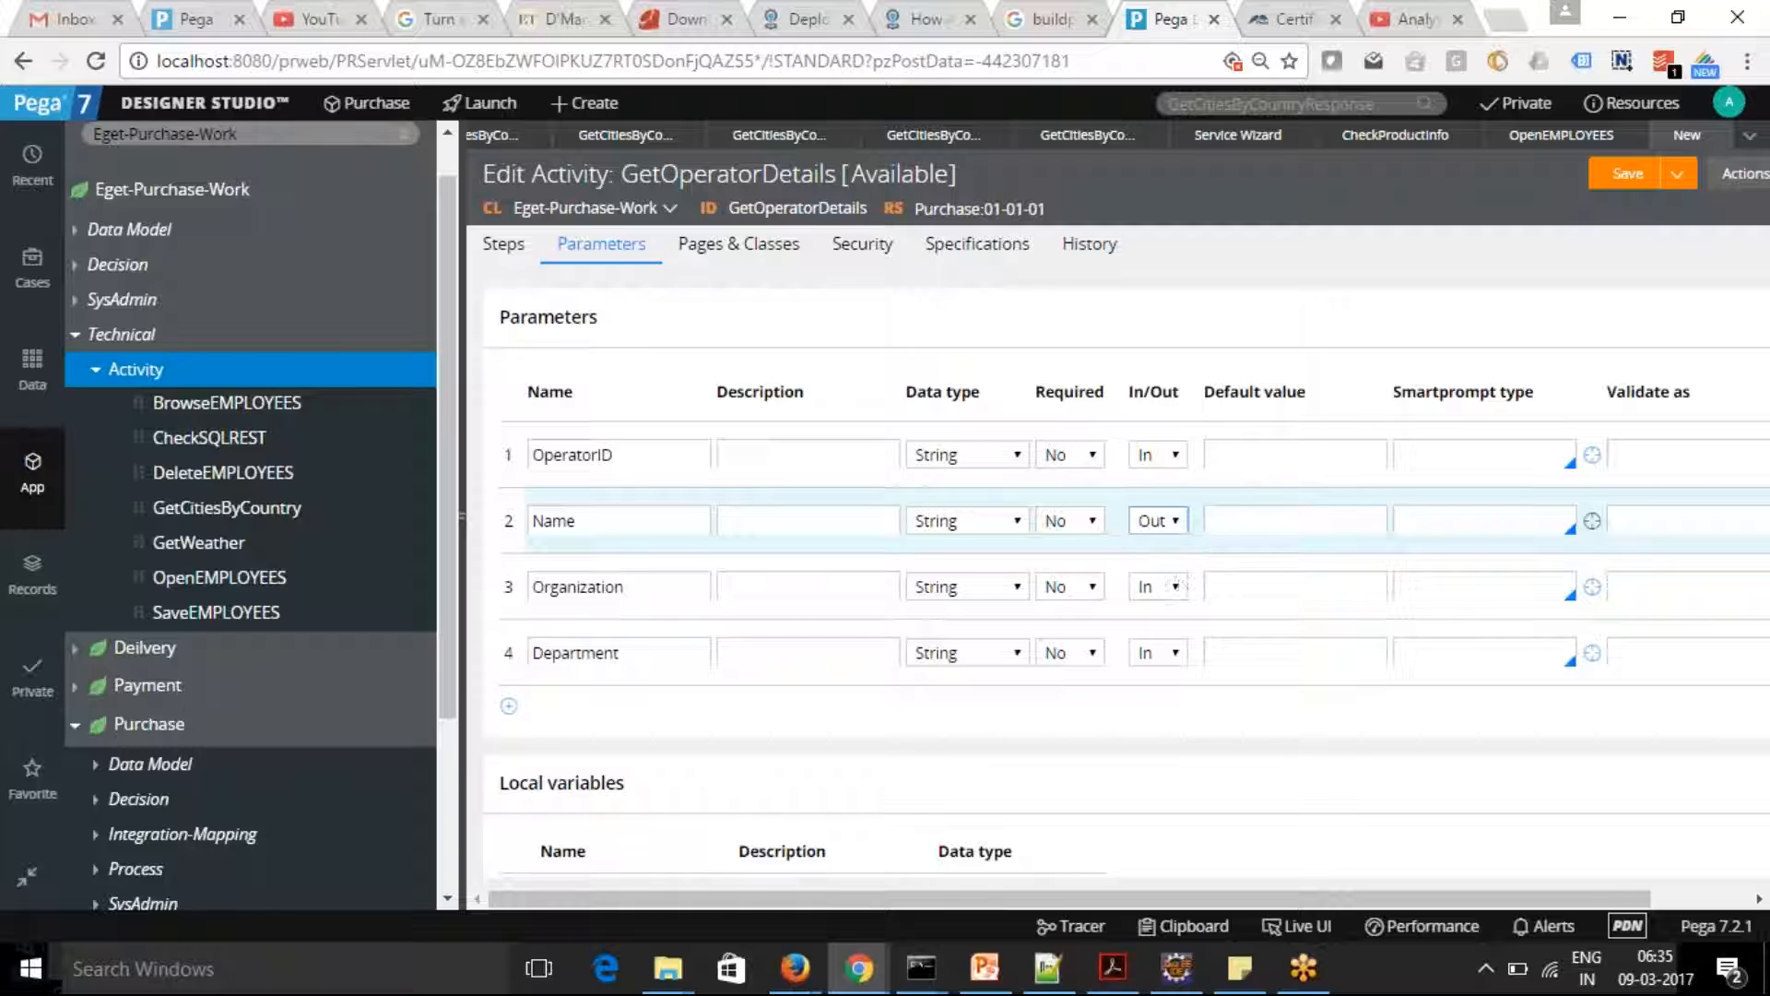
pyautogui.click(1179, 590)
pyautogui.click(1150, 633)
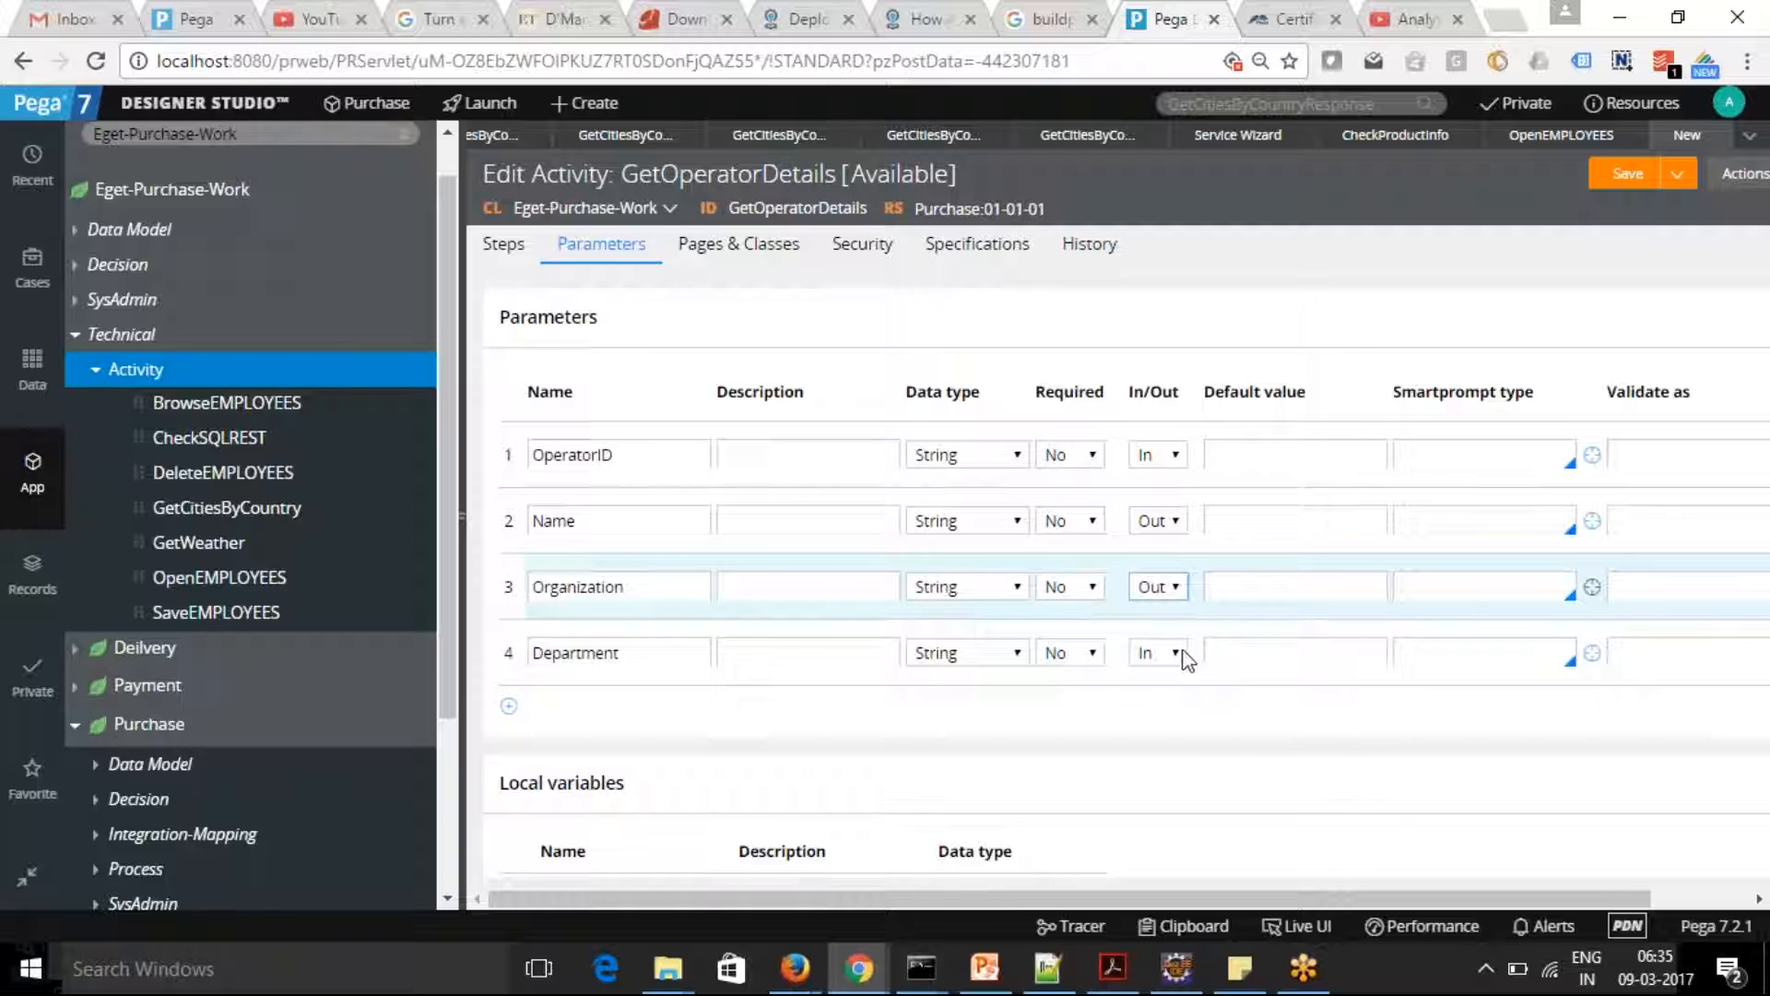
pyautogui.click(1180, 654)
pyautogui.click(1152, 700)
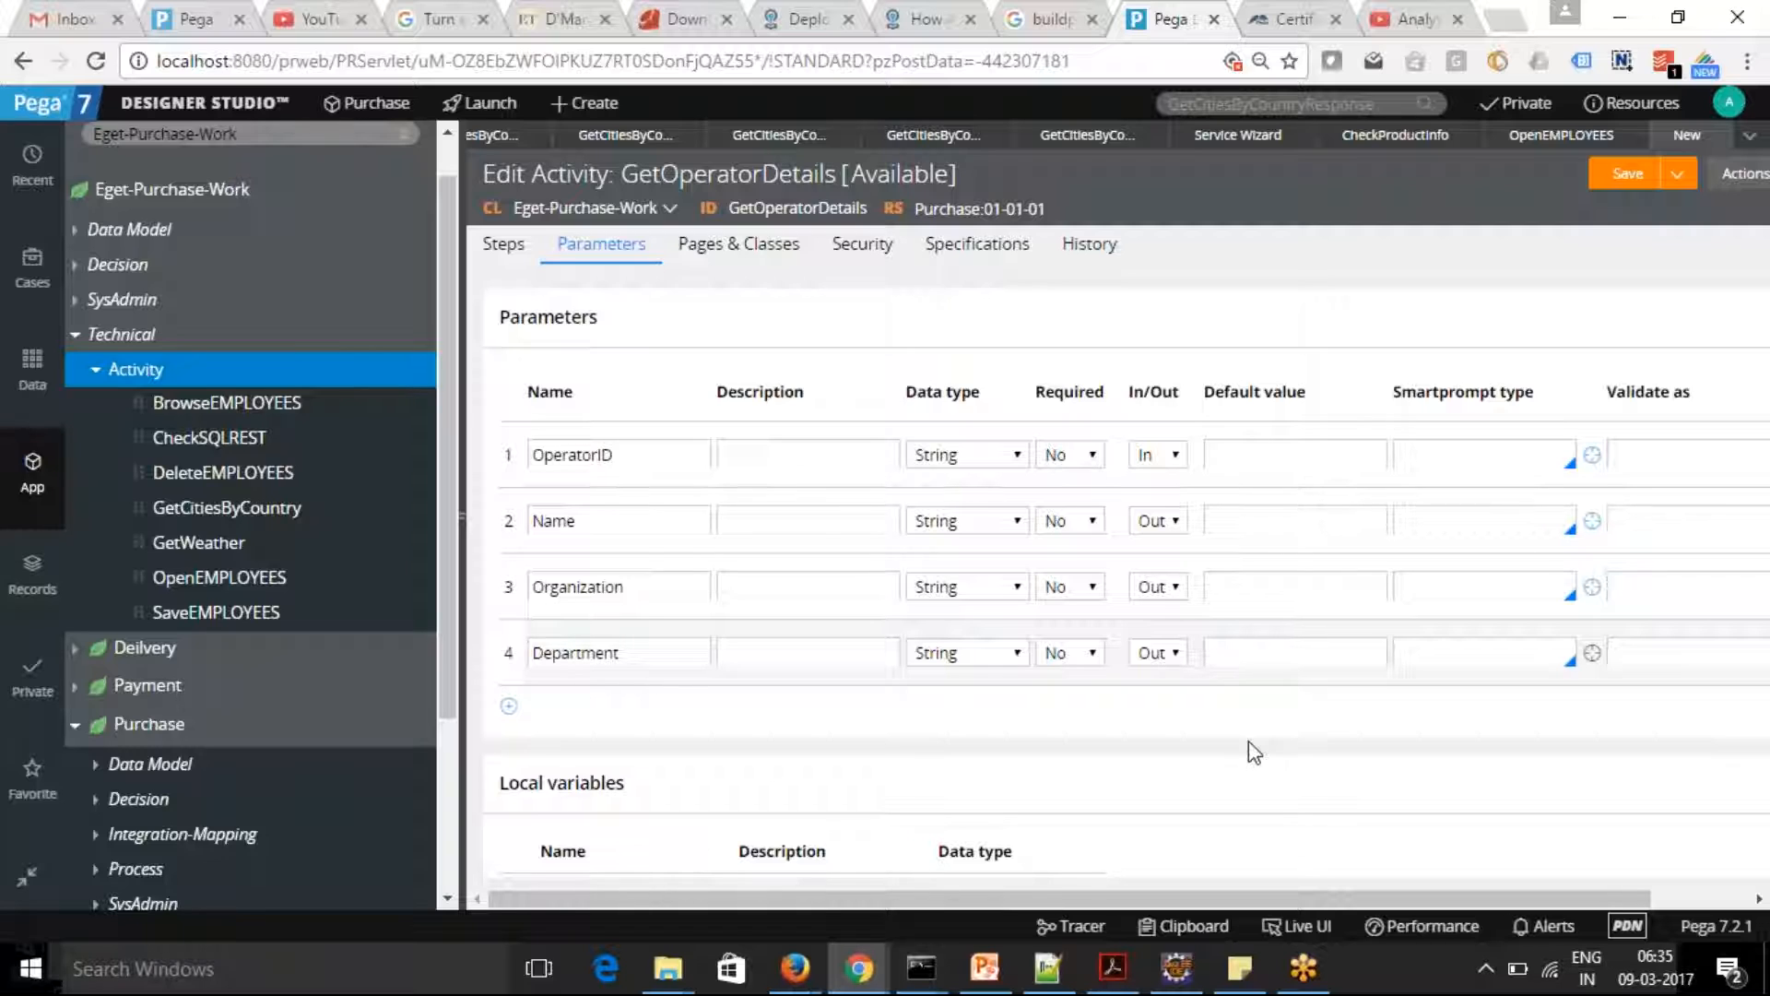
# Set the activity's first step to the Obj-Open method with the step page OperatorPage
pyautogui.click(505, 267)
pyautogui.click(865, 352)
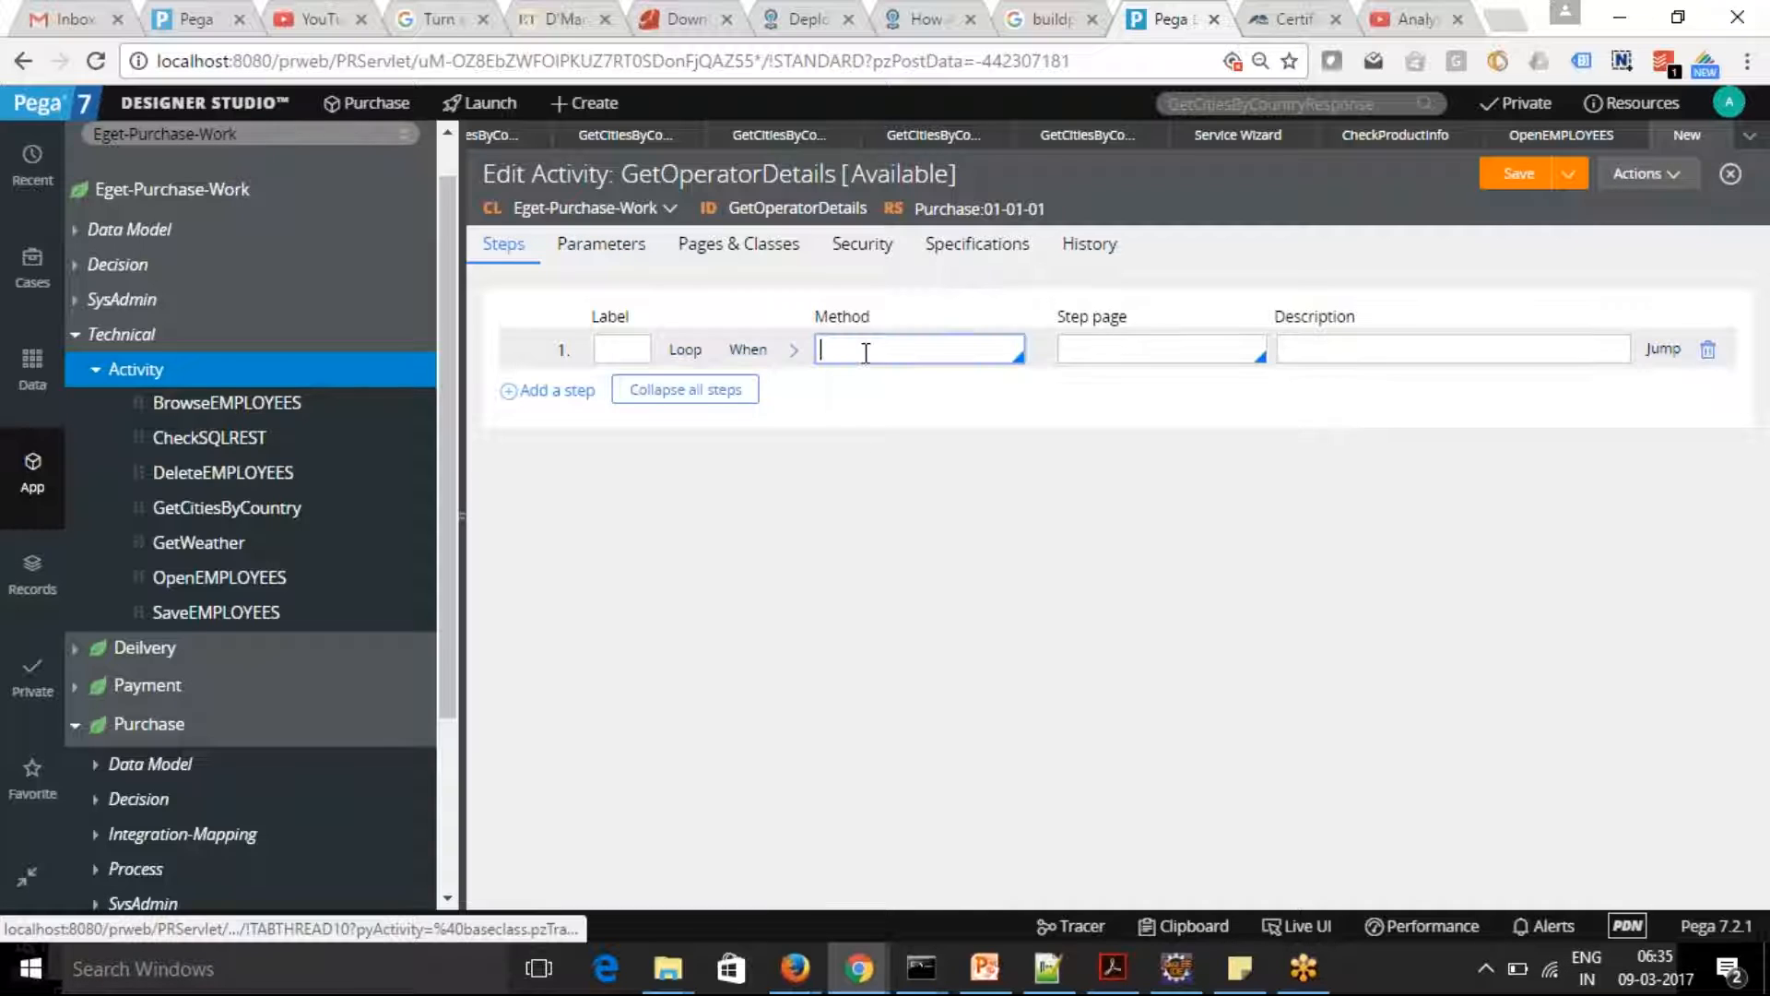
pyautogui.write('Op')
pyautogui.press('BackSpace')
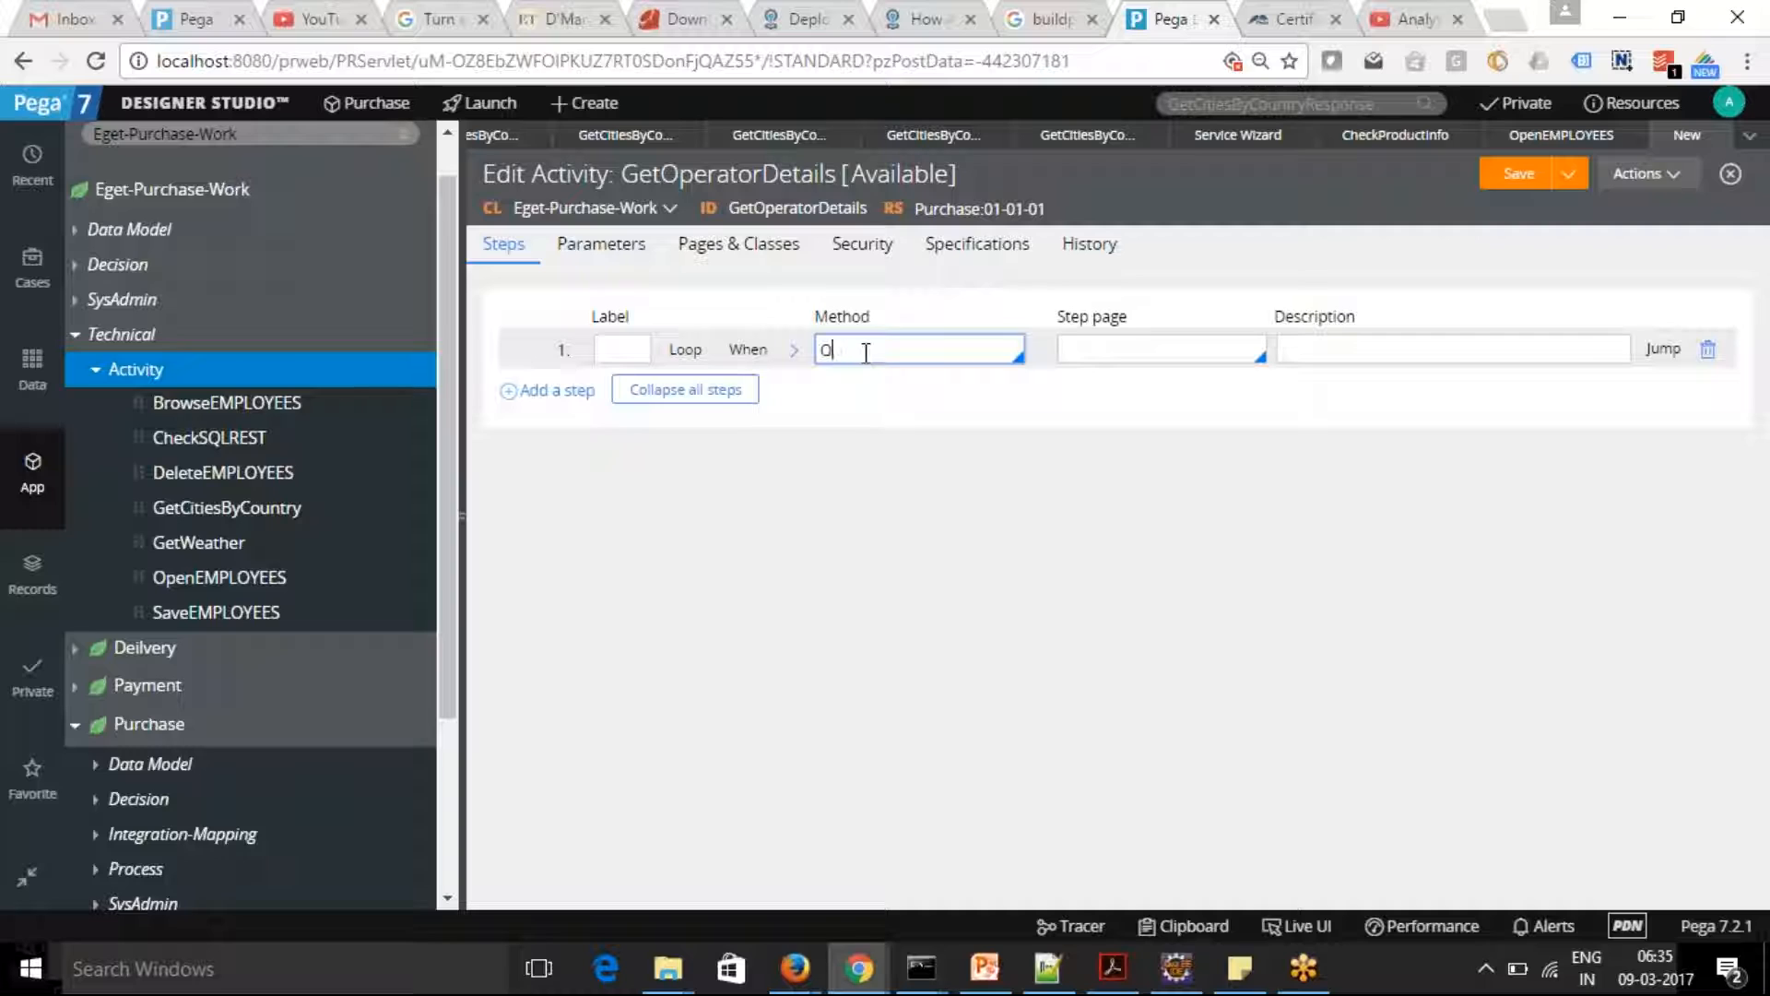
pyautogui.write('B')
pyautogui.press('BackSpace')
pyautogui.press('BackSpace')
pyautogui.write('bj-Open')
pyautogui.click(1143, 339)
pyautogui.write('OperatorPage')
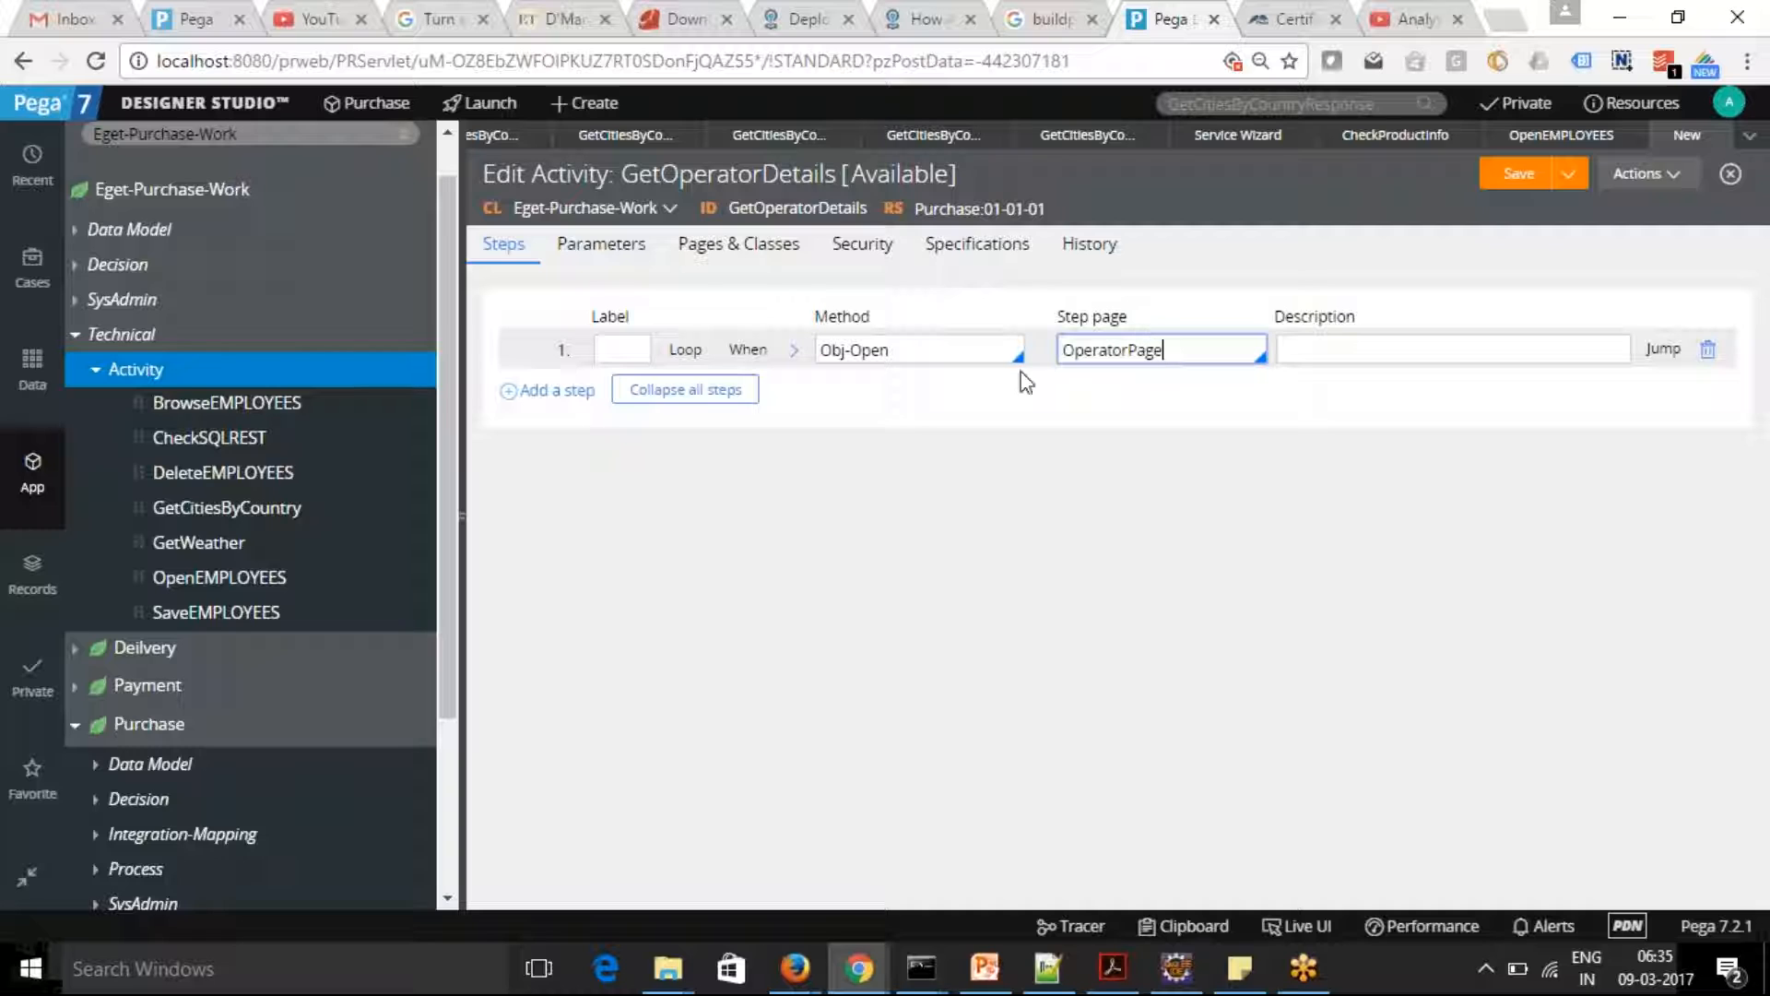
# Register the OperatorPage page in the activity's pages and classes with the class Data-Admin-Operator-ID
pyautogui.moveTo(1174, 351); pyautogui.dragTo(951, 360)
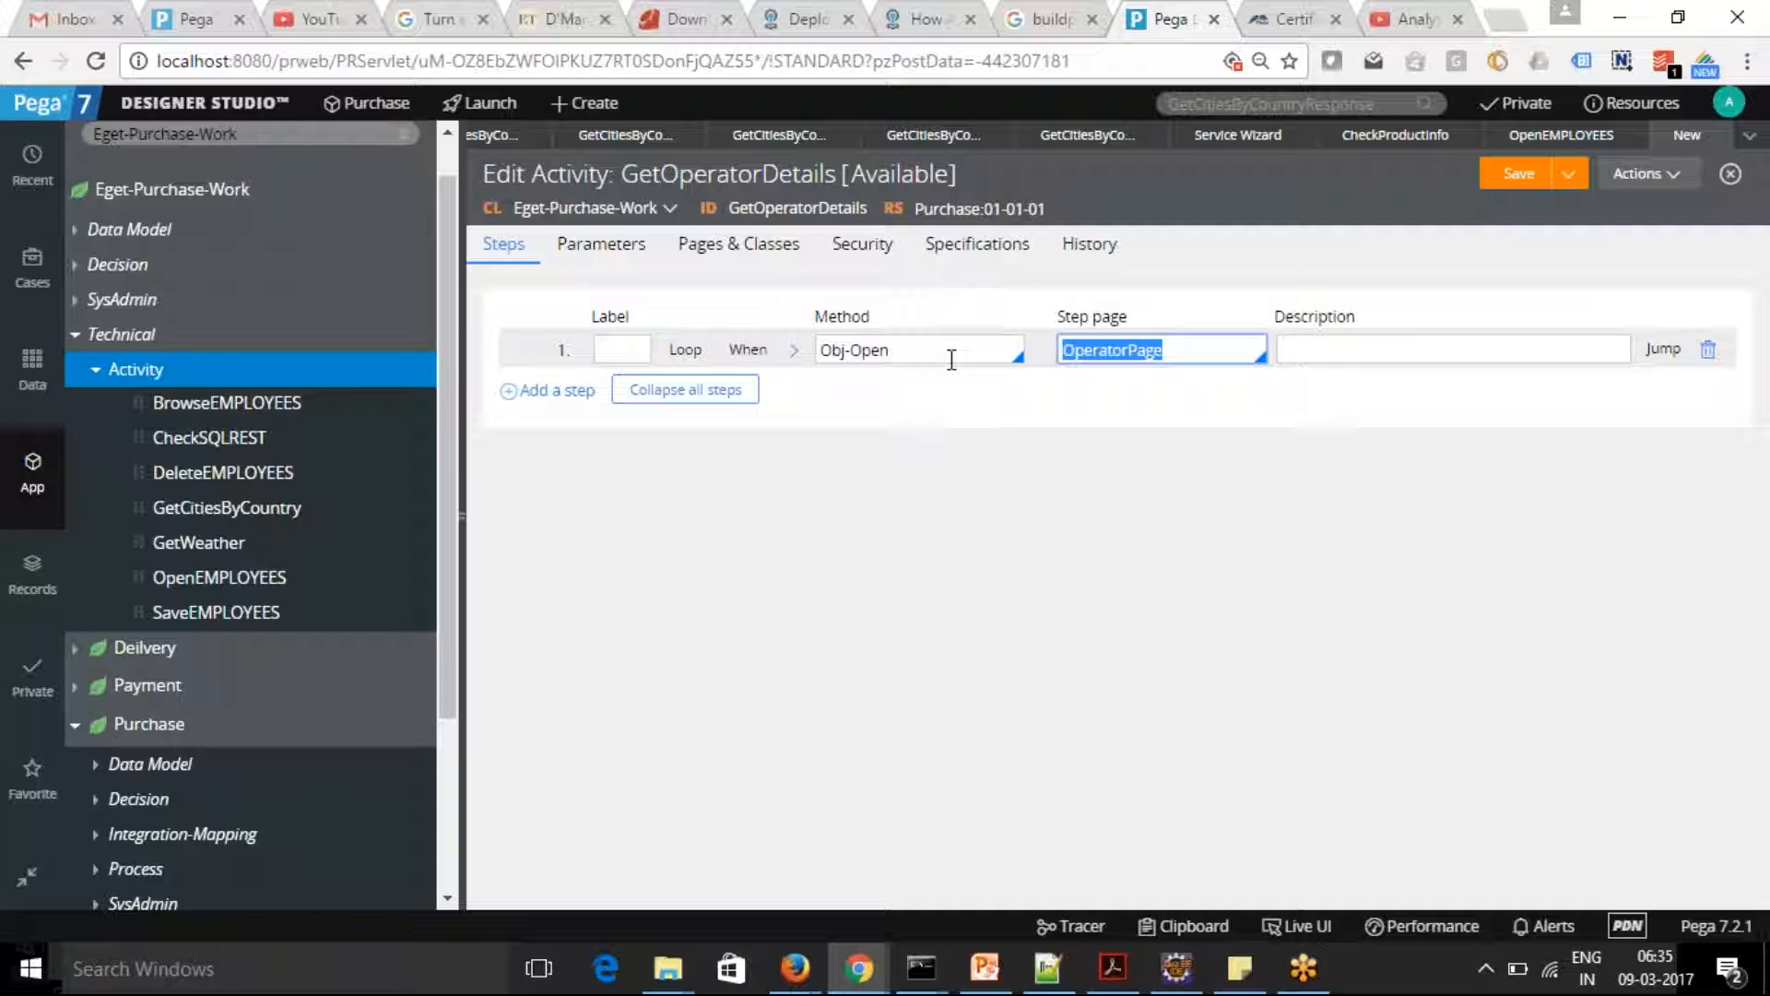
pyautogui.hotkey('ctrl', 'c')
pyautogui.click(742, 247)
pyautogui.click(640, 348)
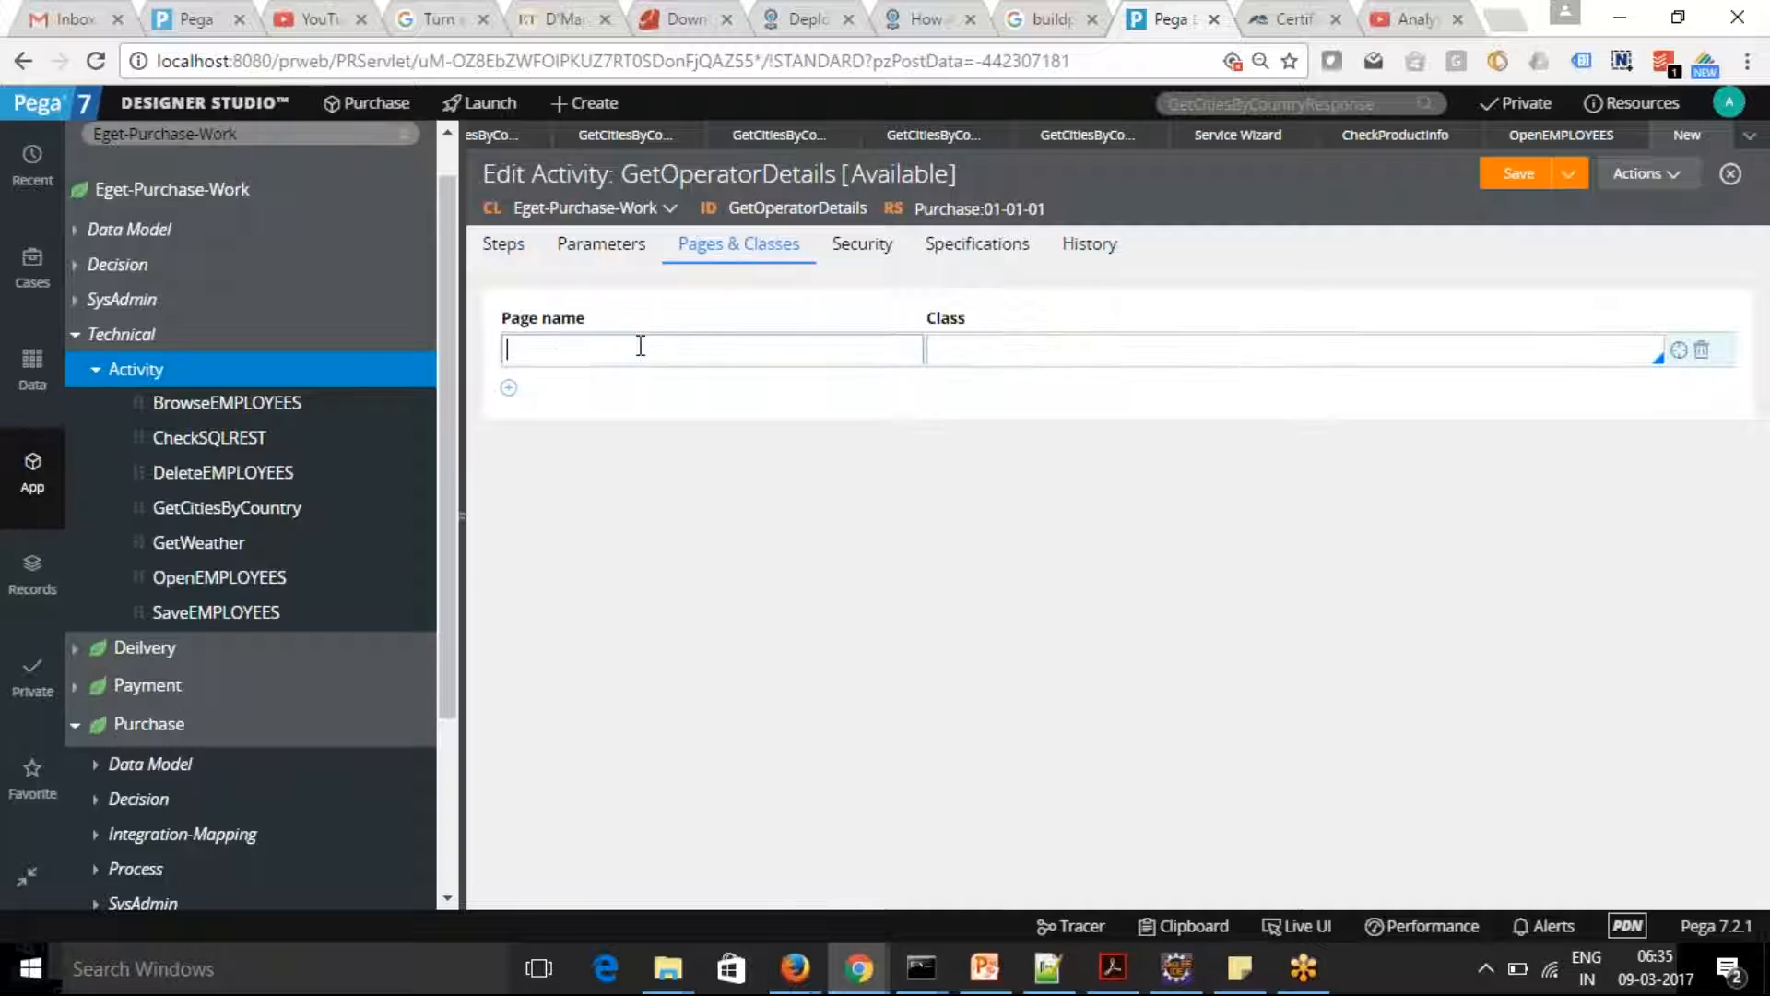
pyautogui.hotkey('ctrl', 'v')
pyautogui.press('Tab')
pyautogui.write('Data')
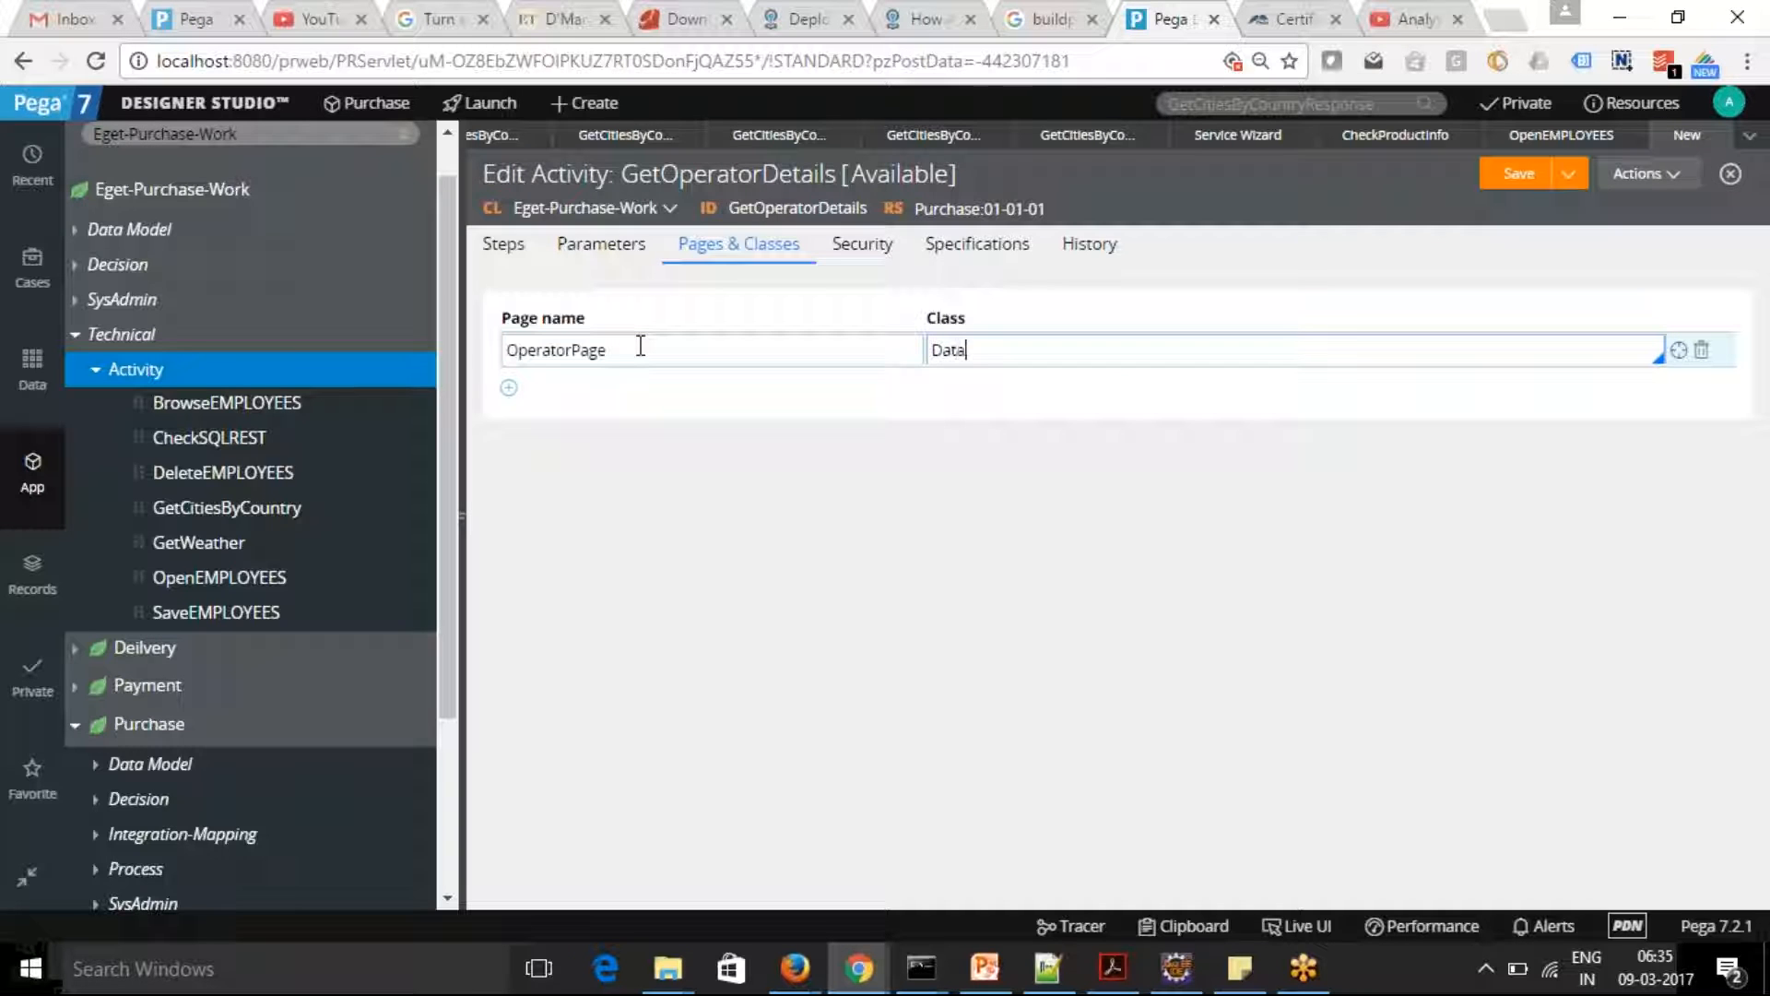
pyautogui.write('-Admin-Operator_ID')
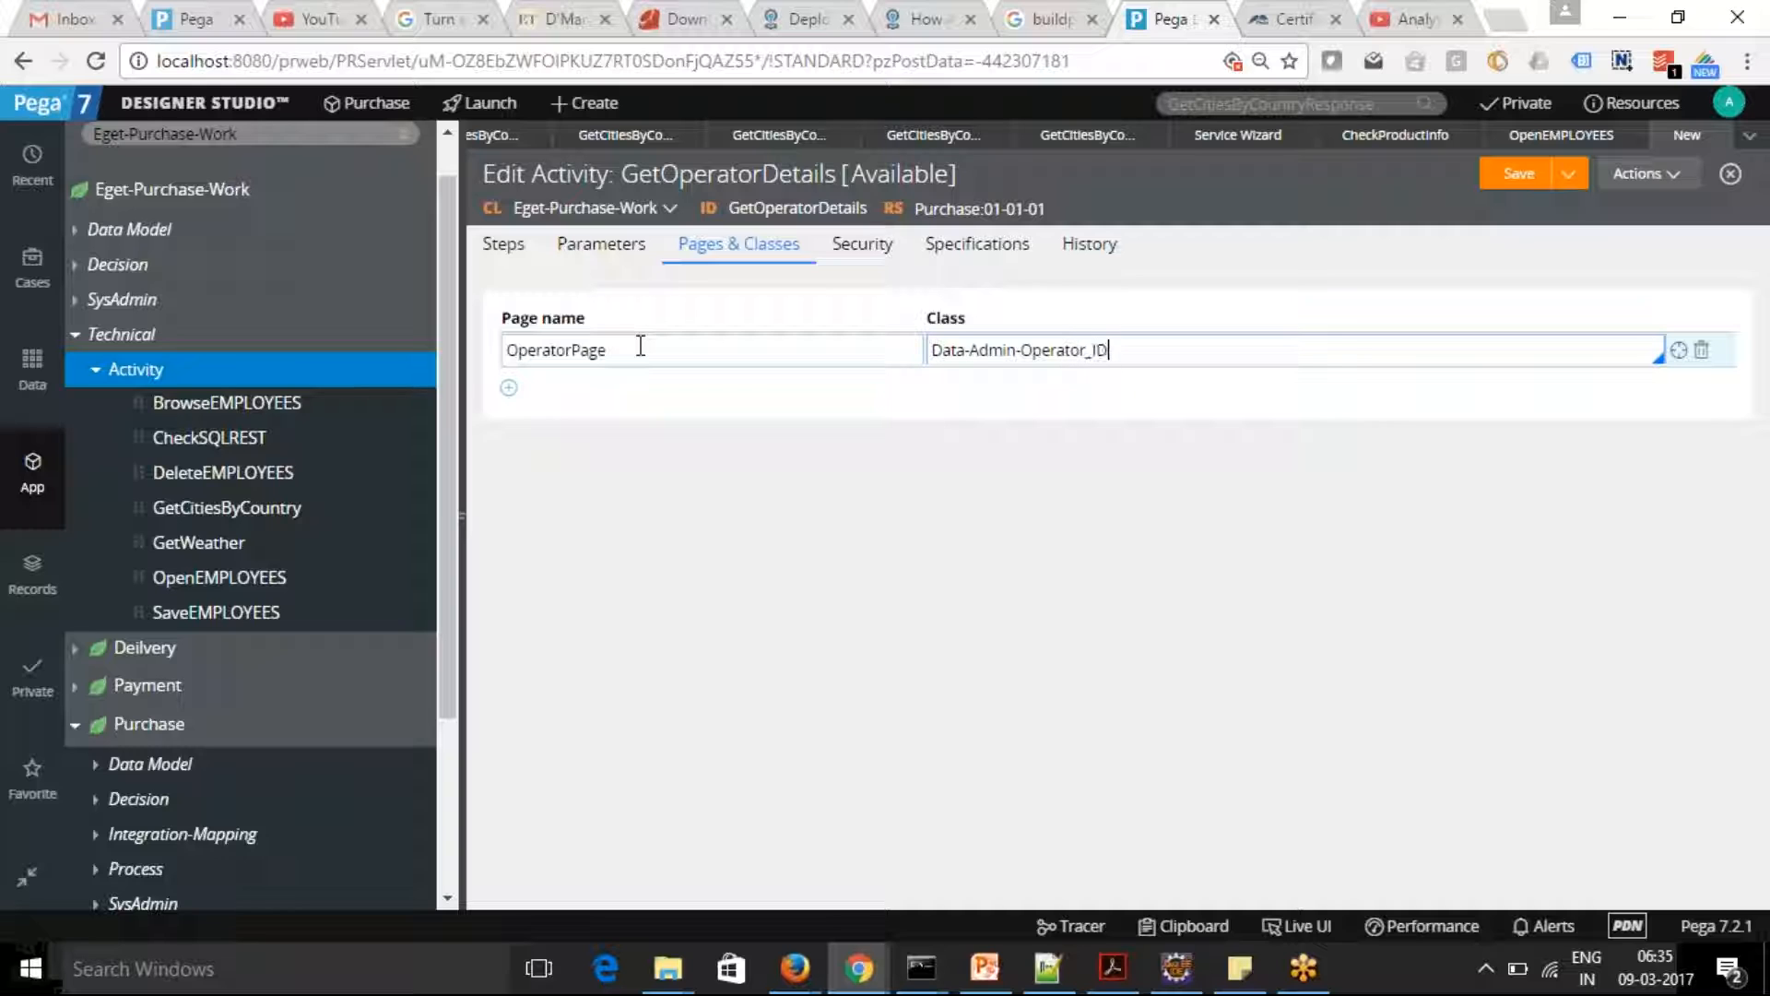
pyautogui.press('BackSpace')
pyautogui.press('BackSpace')
pyautogui.press('BackSpace')
pyautogui.write('-ID')
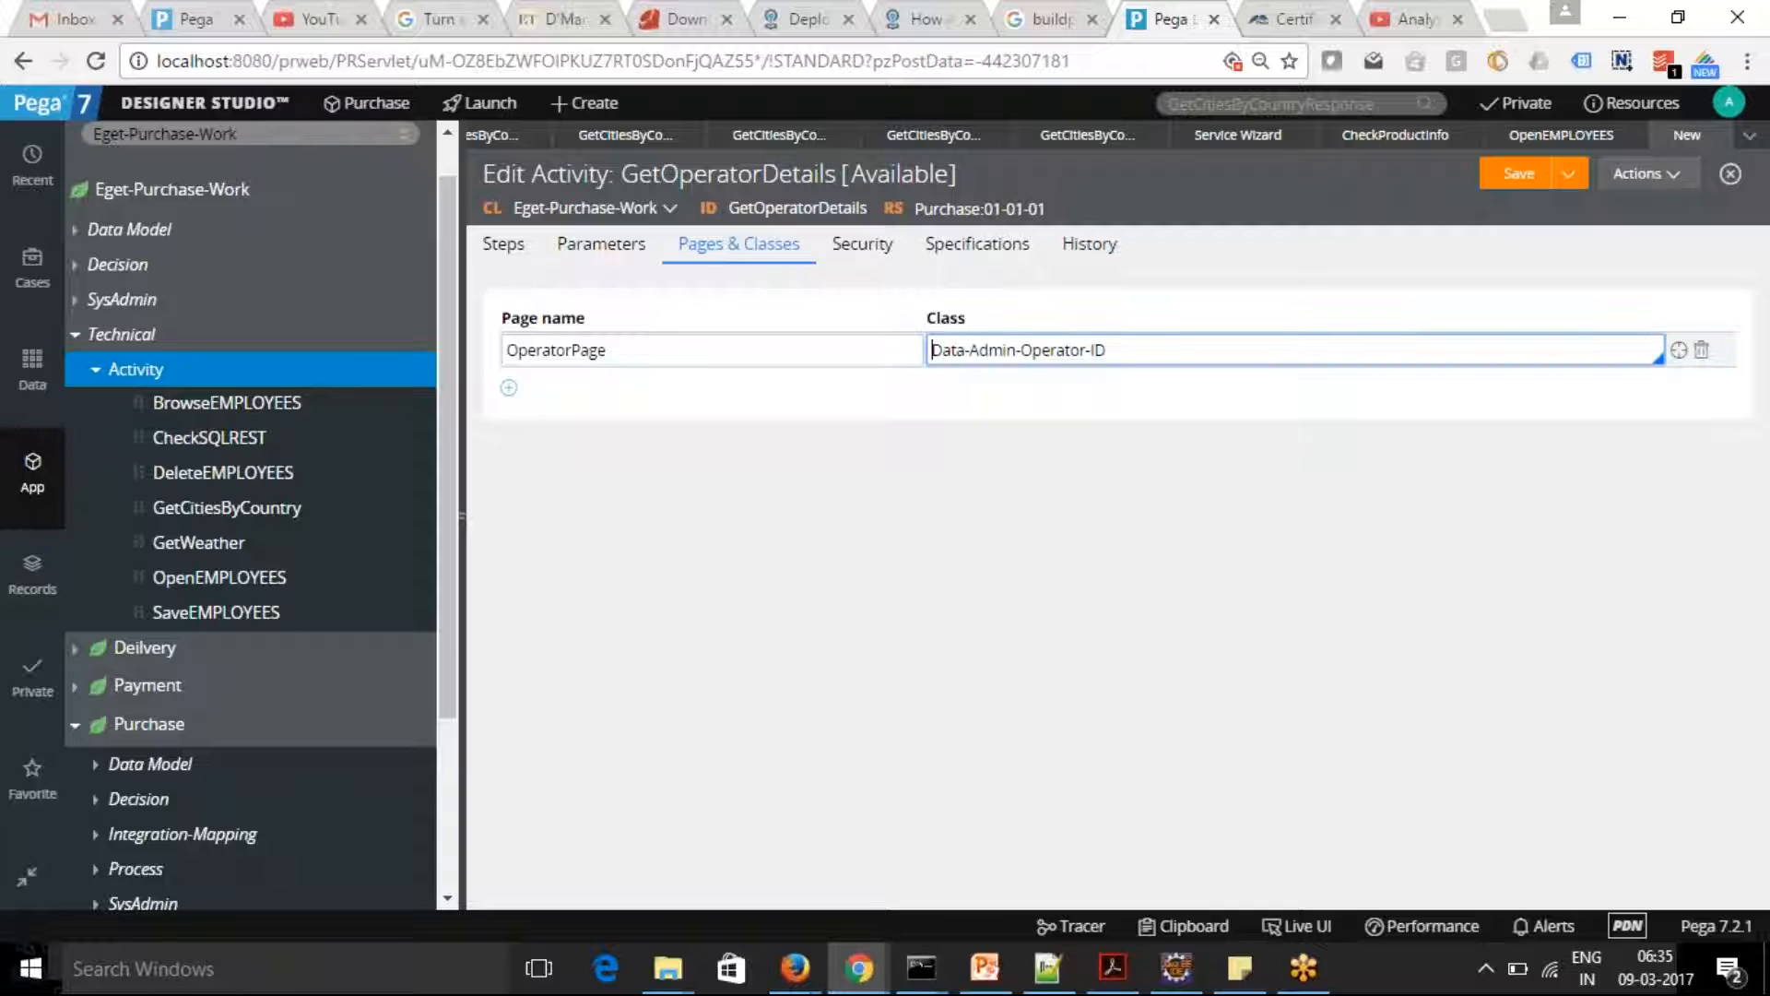
# Add an empty second activity step and set the Obj-Open step's PropertyName to .pyUserIdentifier
pyautogui.click(503, 251)
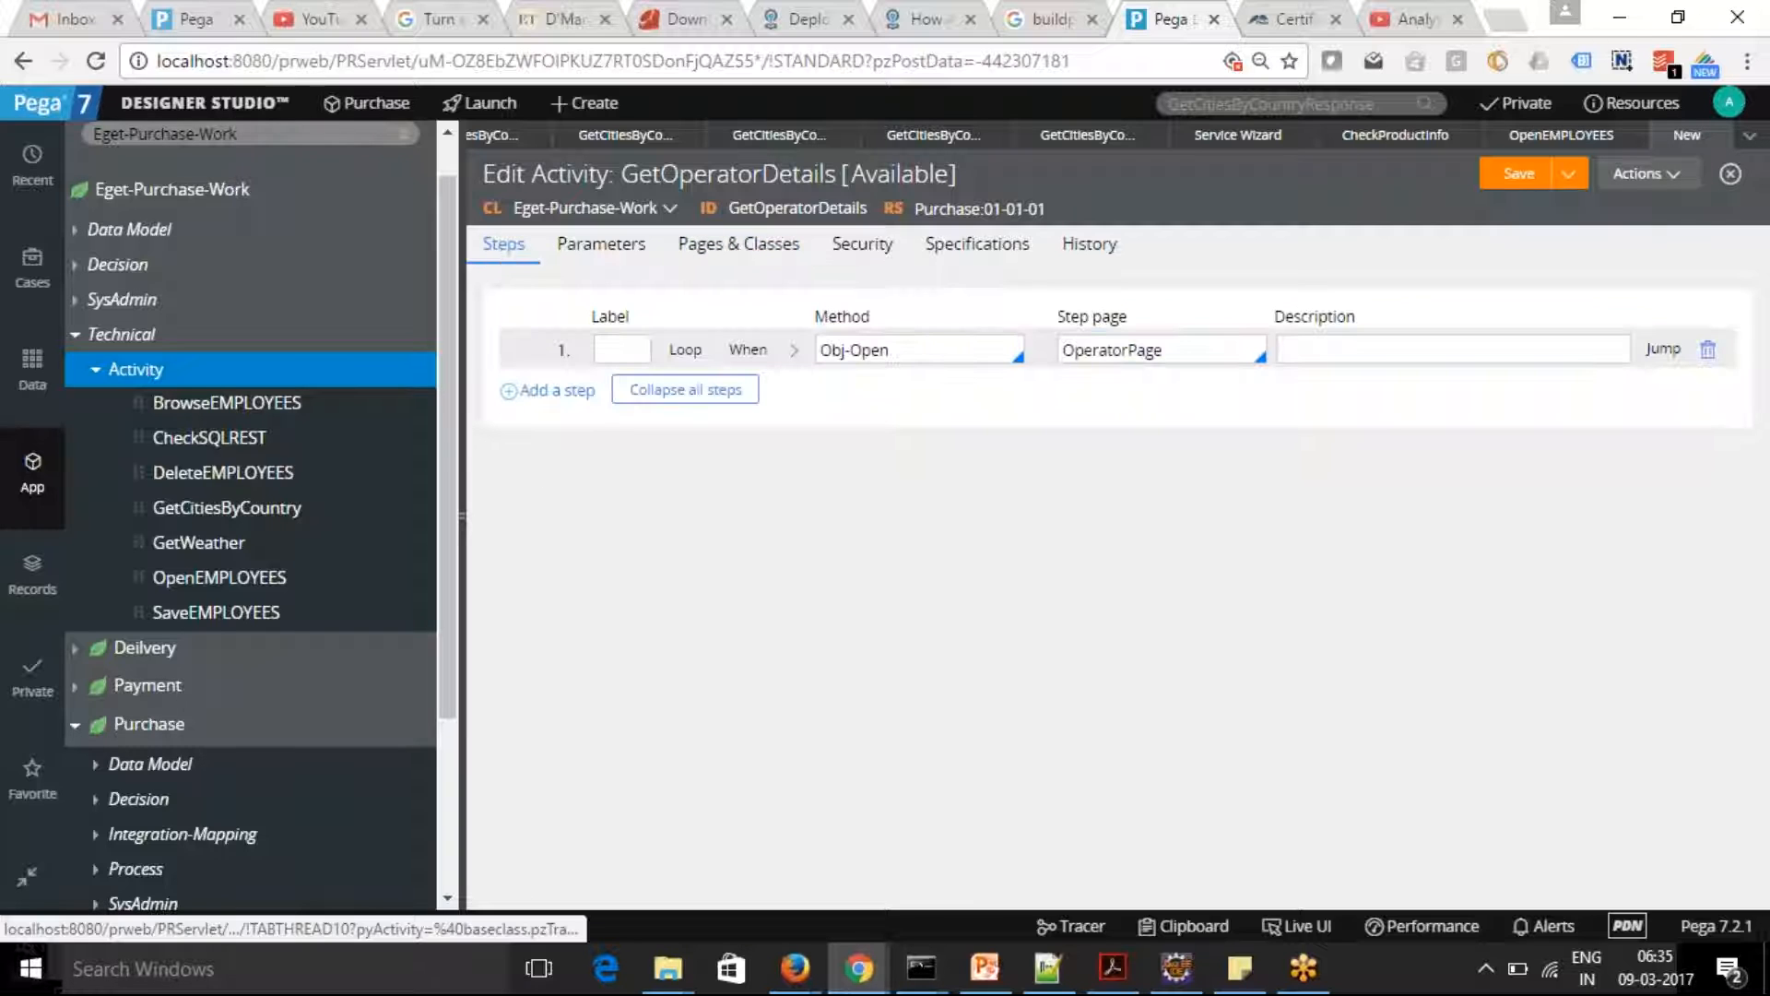
pyautogui.click(519, 398)
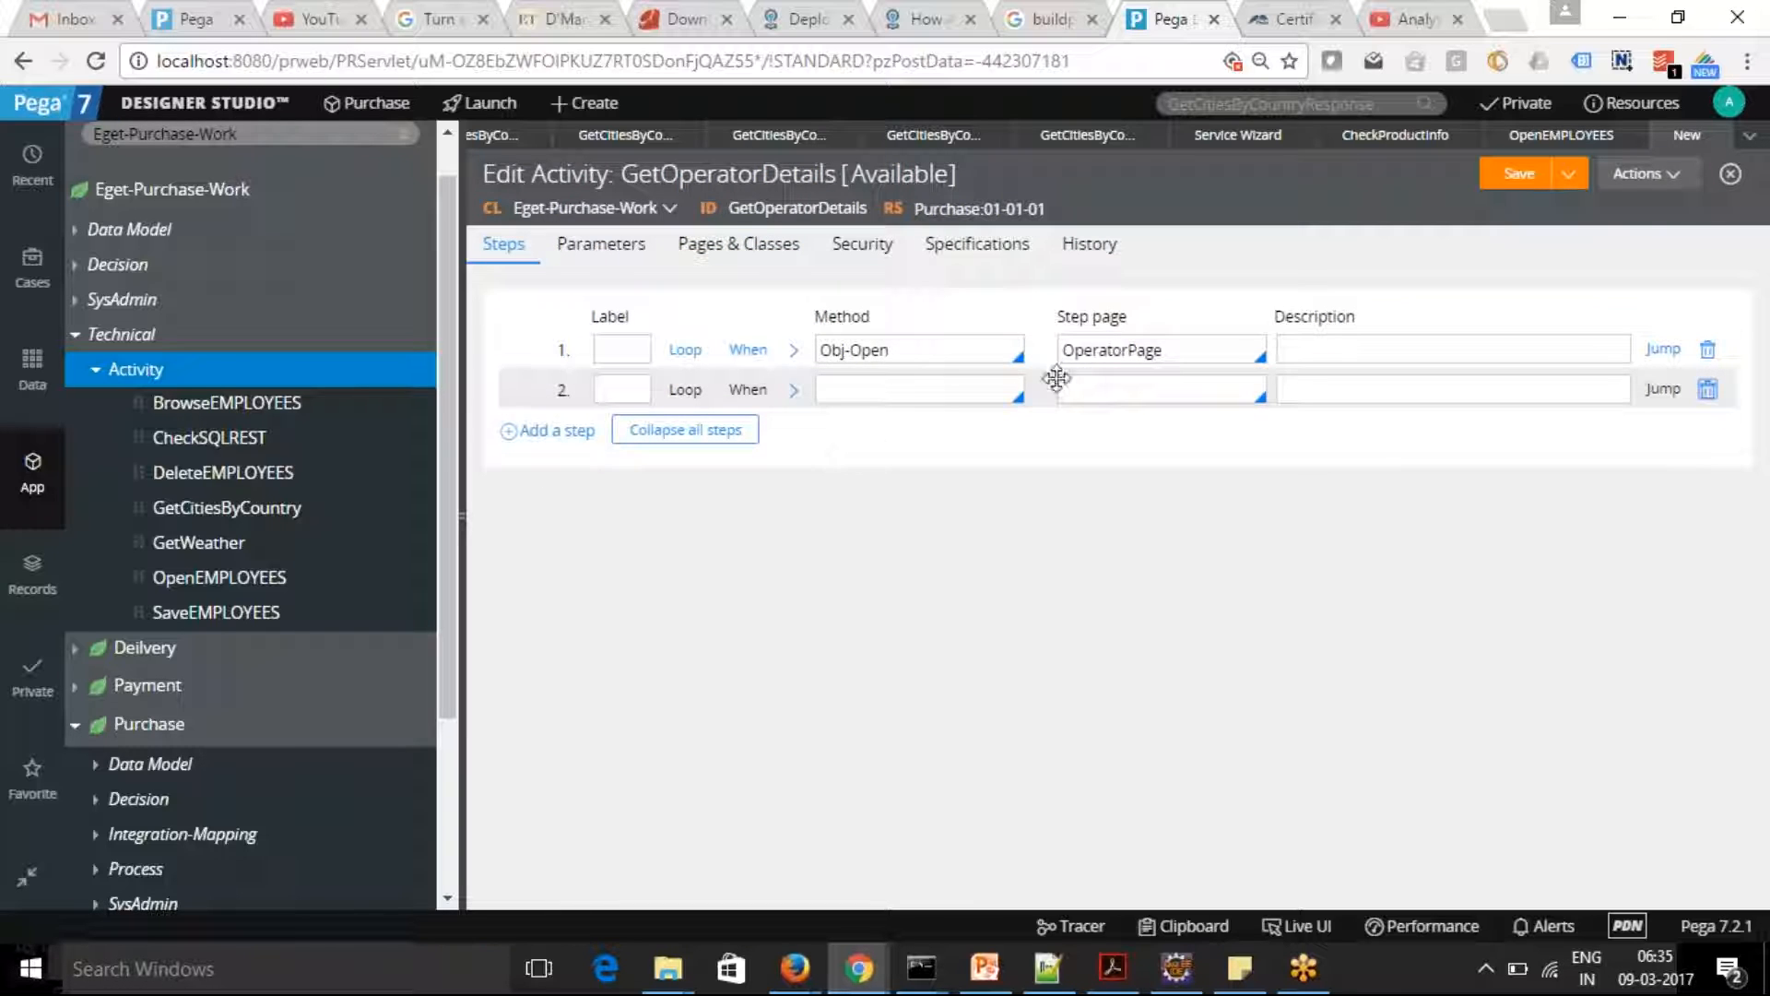
pyautogui.click(793, 351)
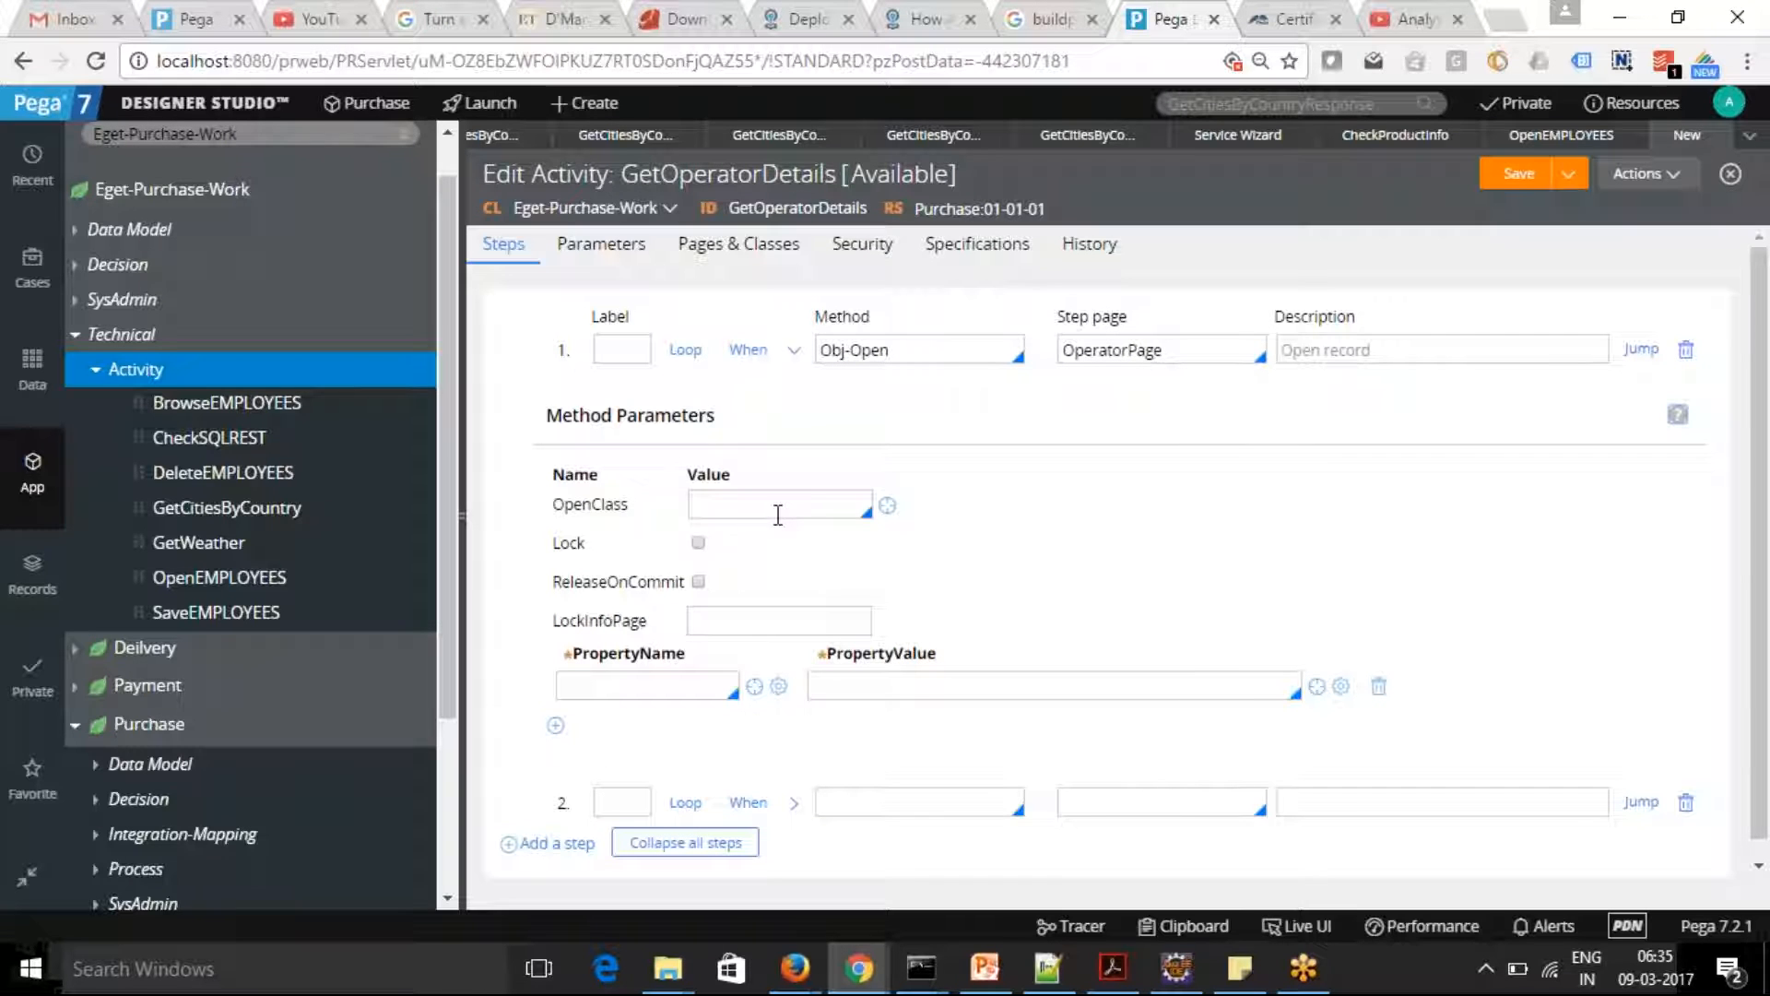
pyautogui.click(789, 504)
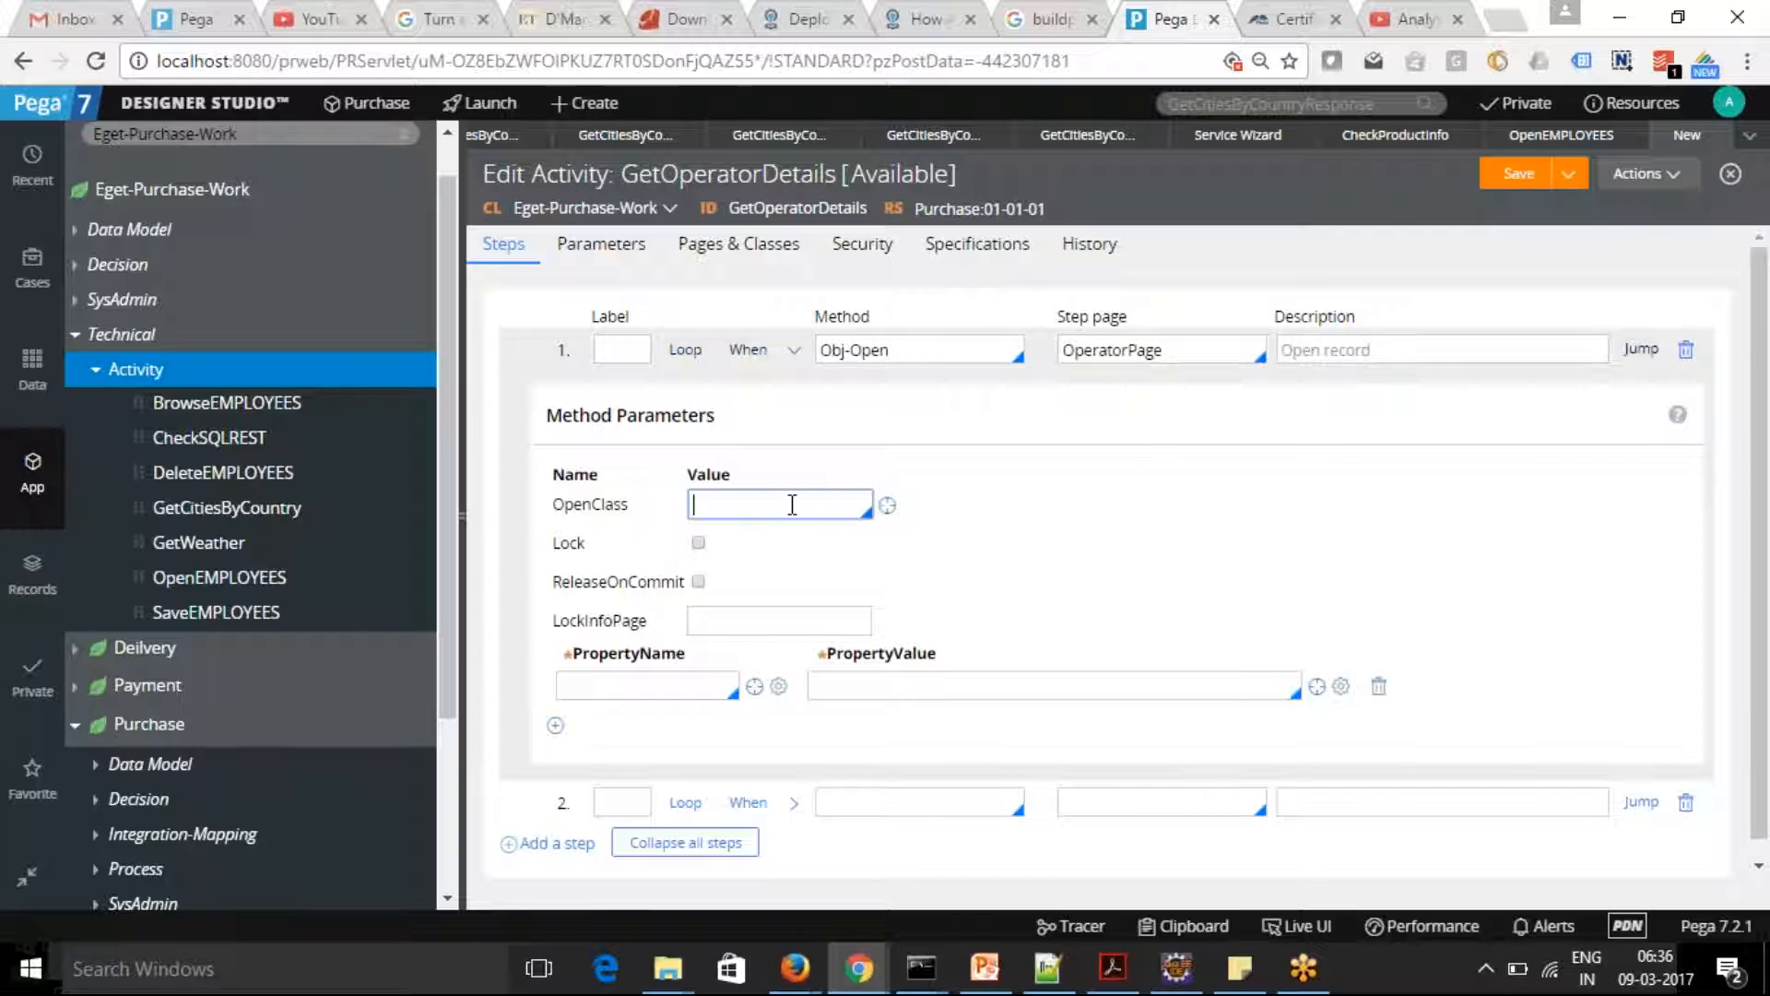
pyautogui.click(626, 682)
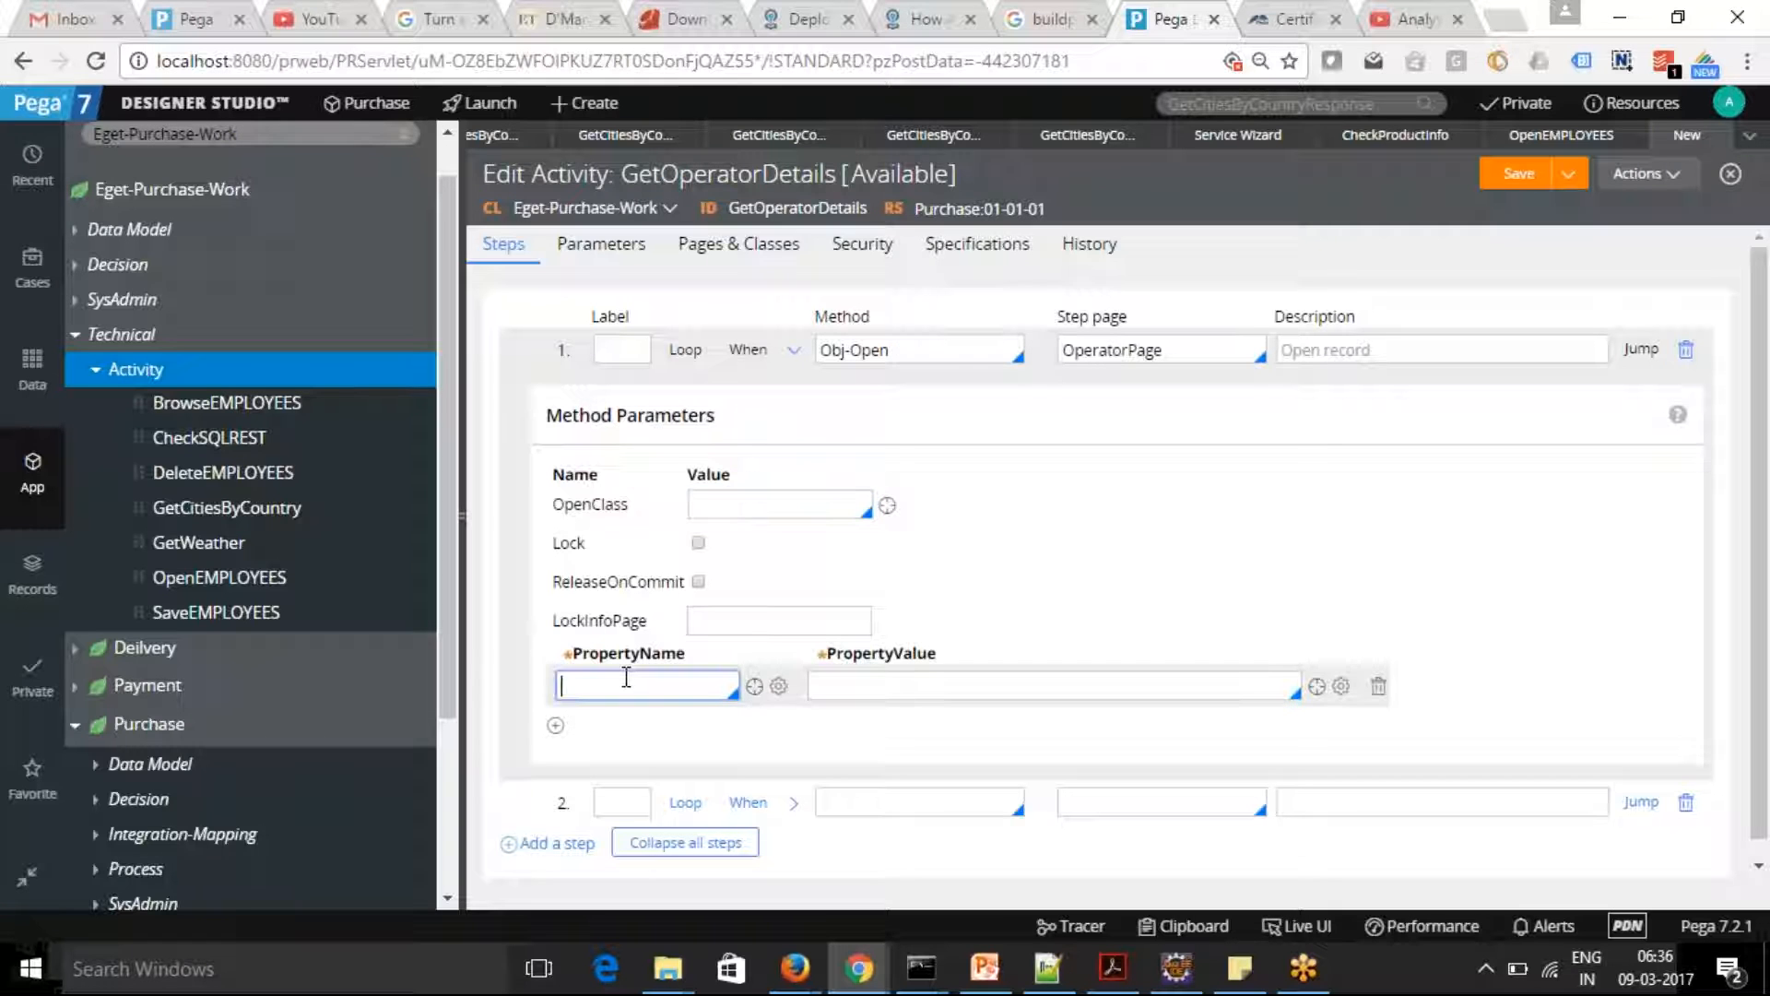
pyautogui.write('.py')
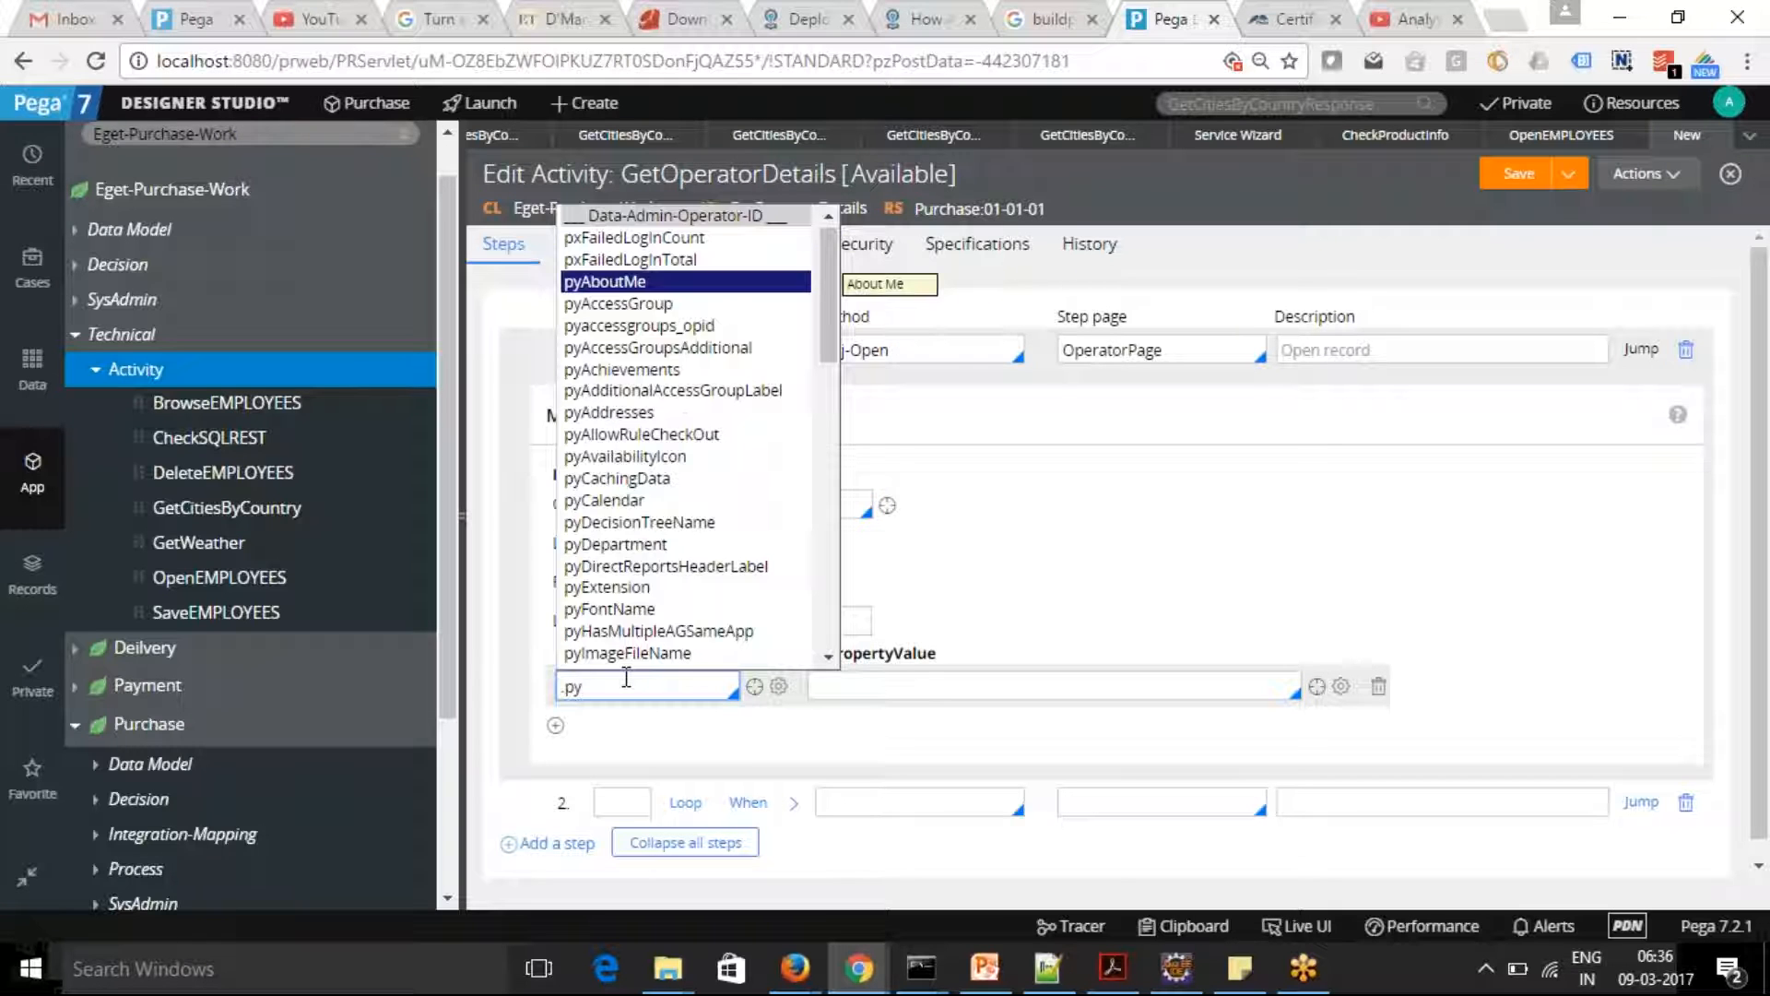
pyautogui.write('UserI')
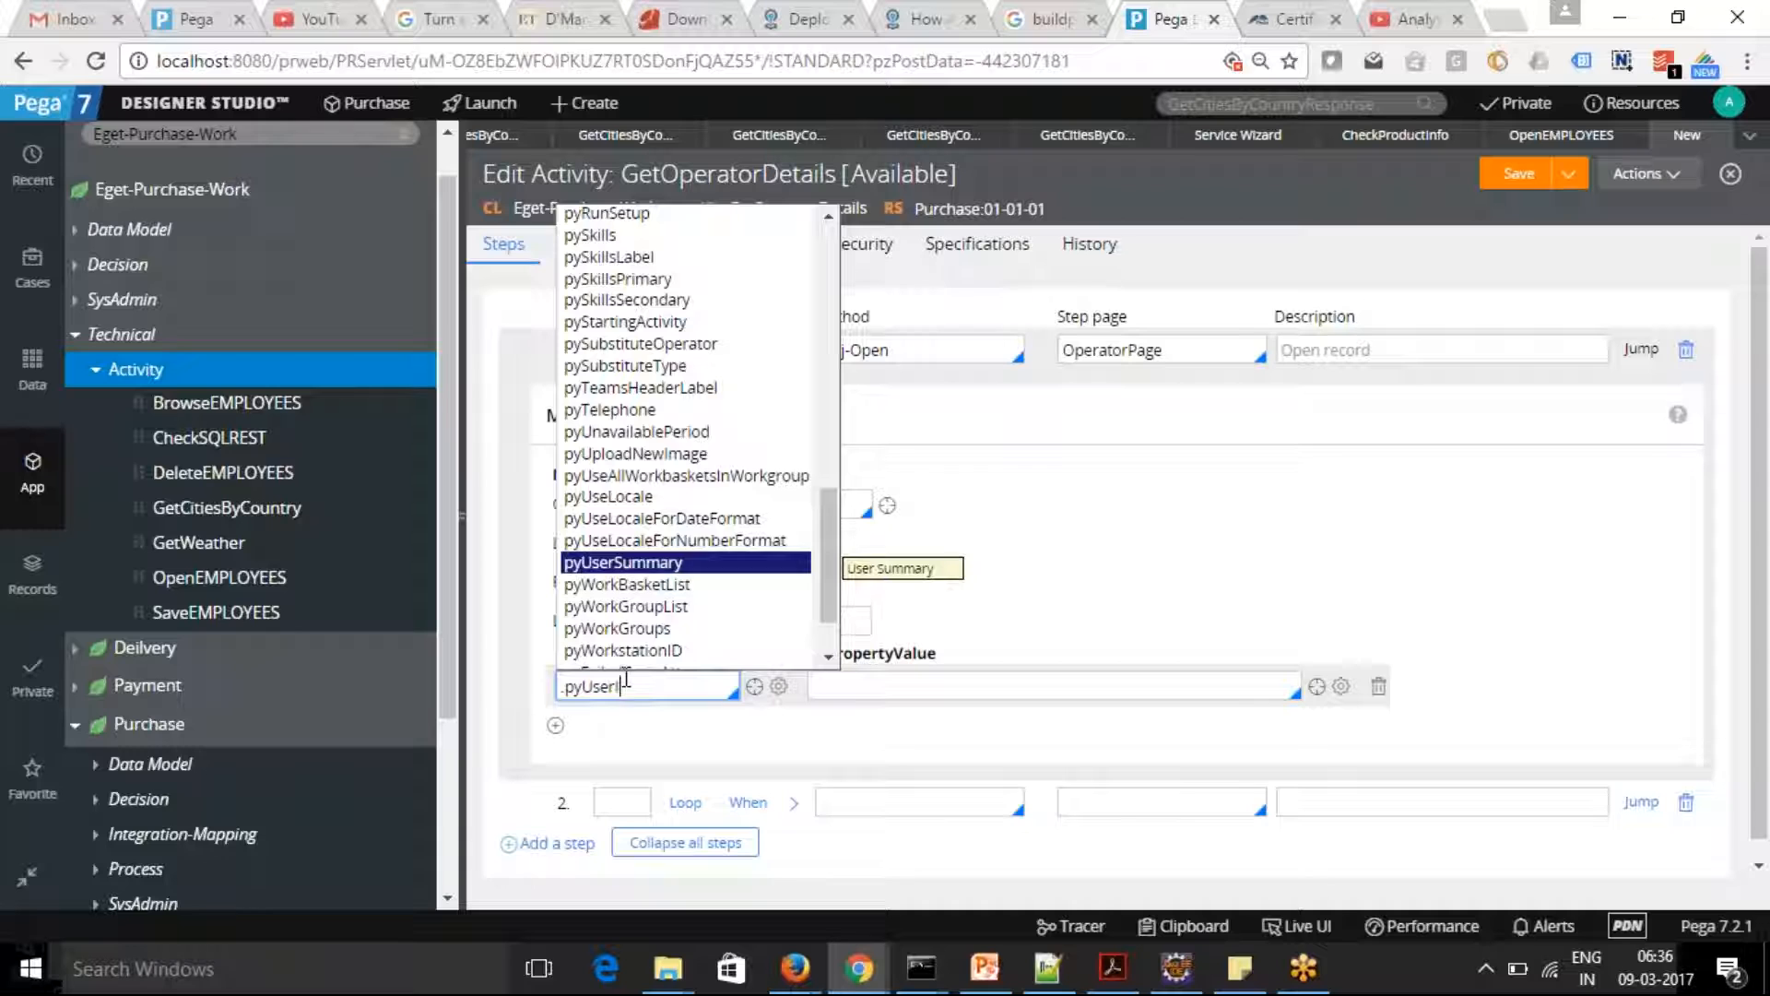
pyautogui.write('den')
pyautogui.scroll(-2, 616, 622)
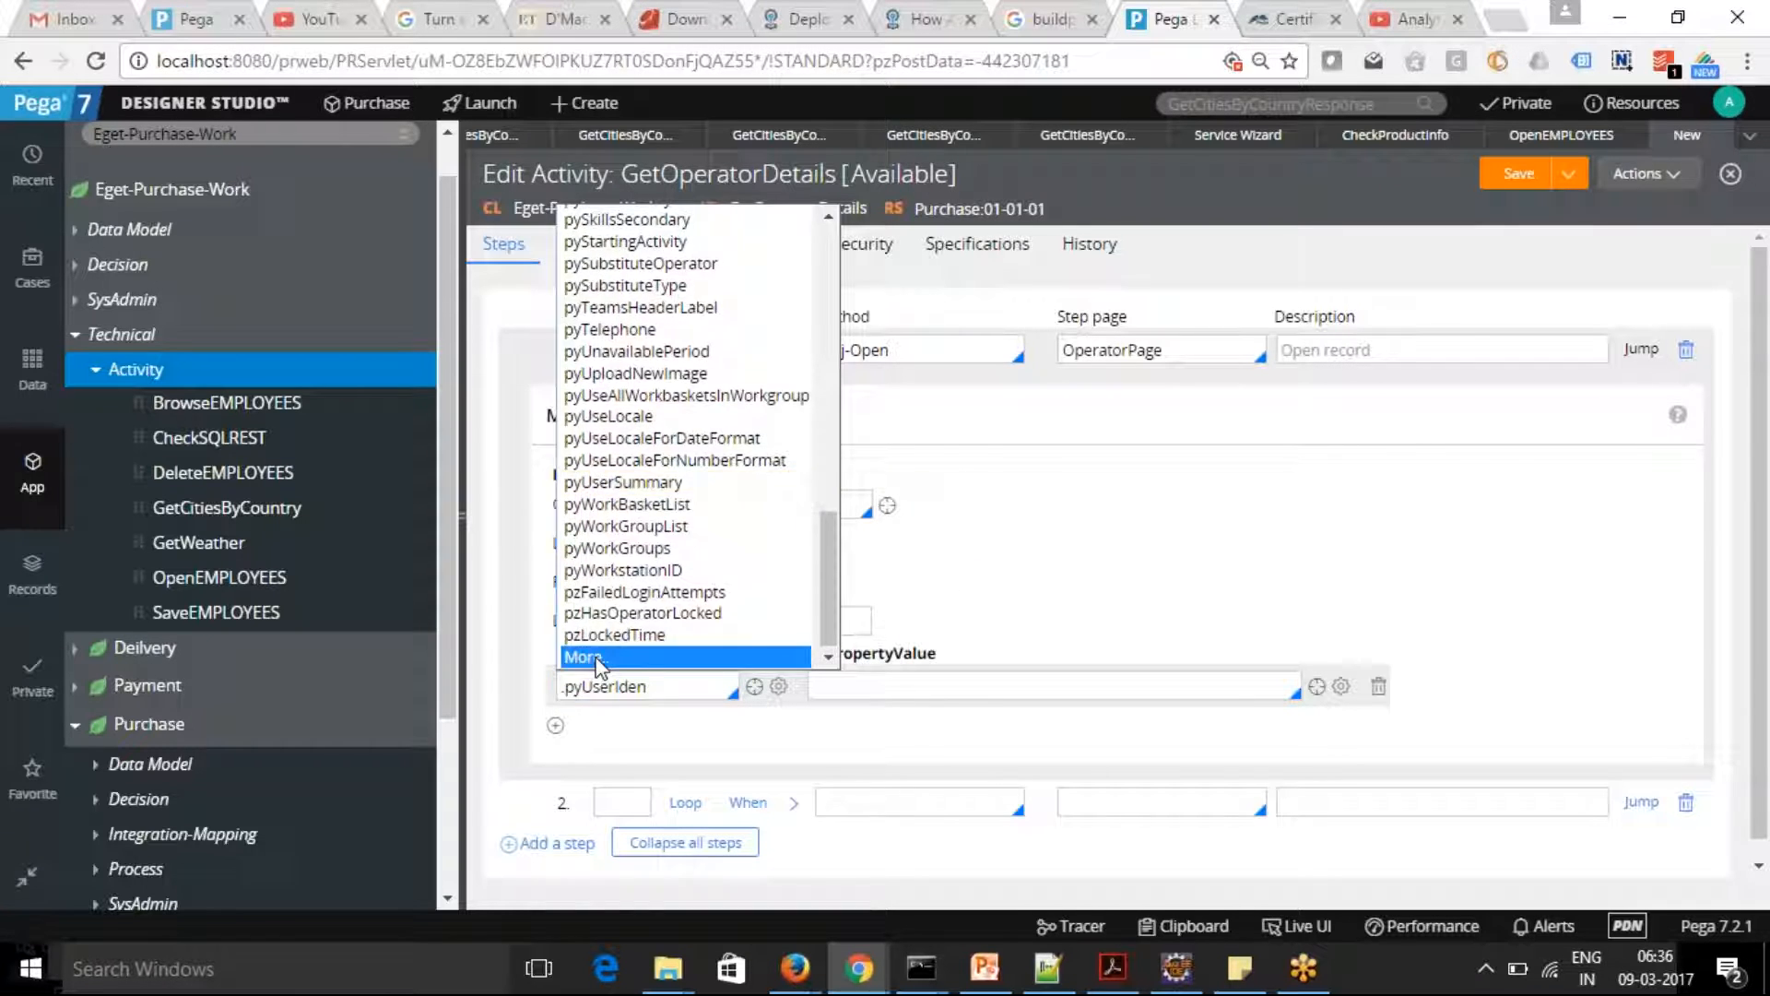
pyautogui.click(594, 653)
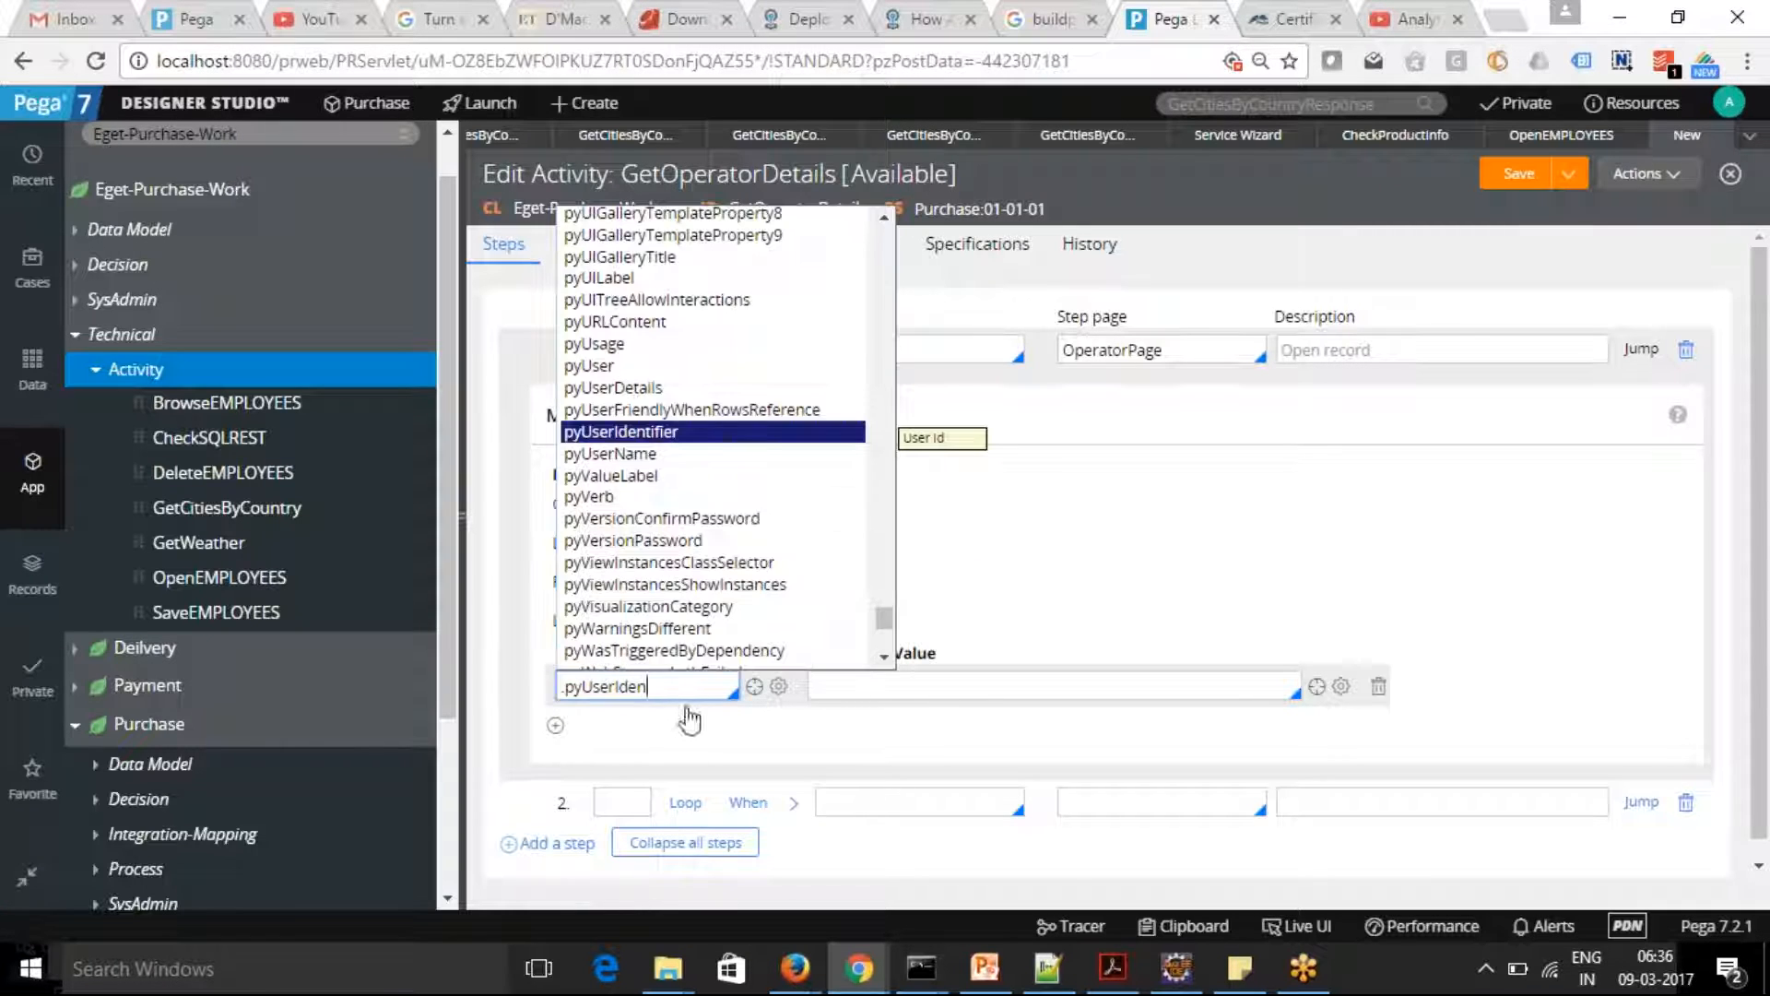
pyautogui.click(649, 431)
# Set the PropertyValue for .pyUserIdentifier to param.OperatorID and collapse the Obj-Open step's parameters
pyautogui.click(891, 694)
pyautogui.write('param.')
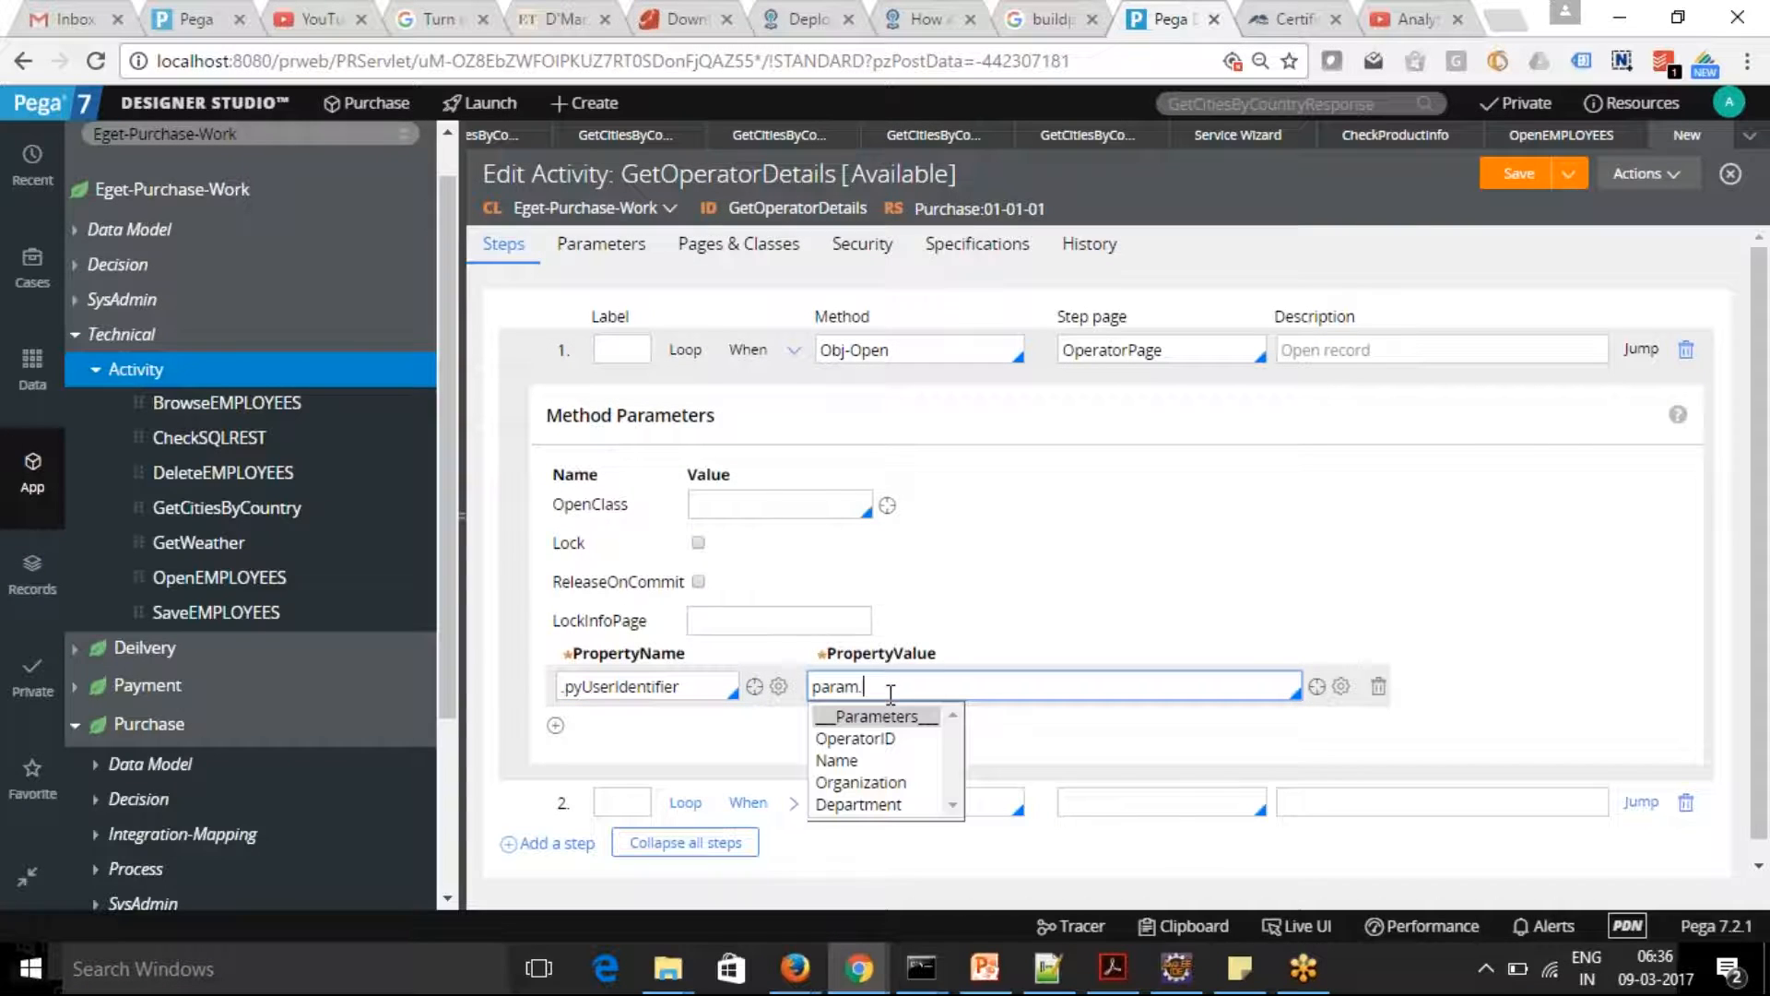
pyautogui.click(889, 738)
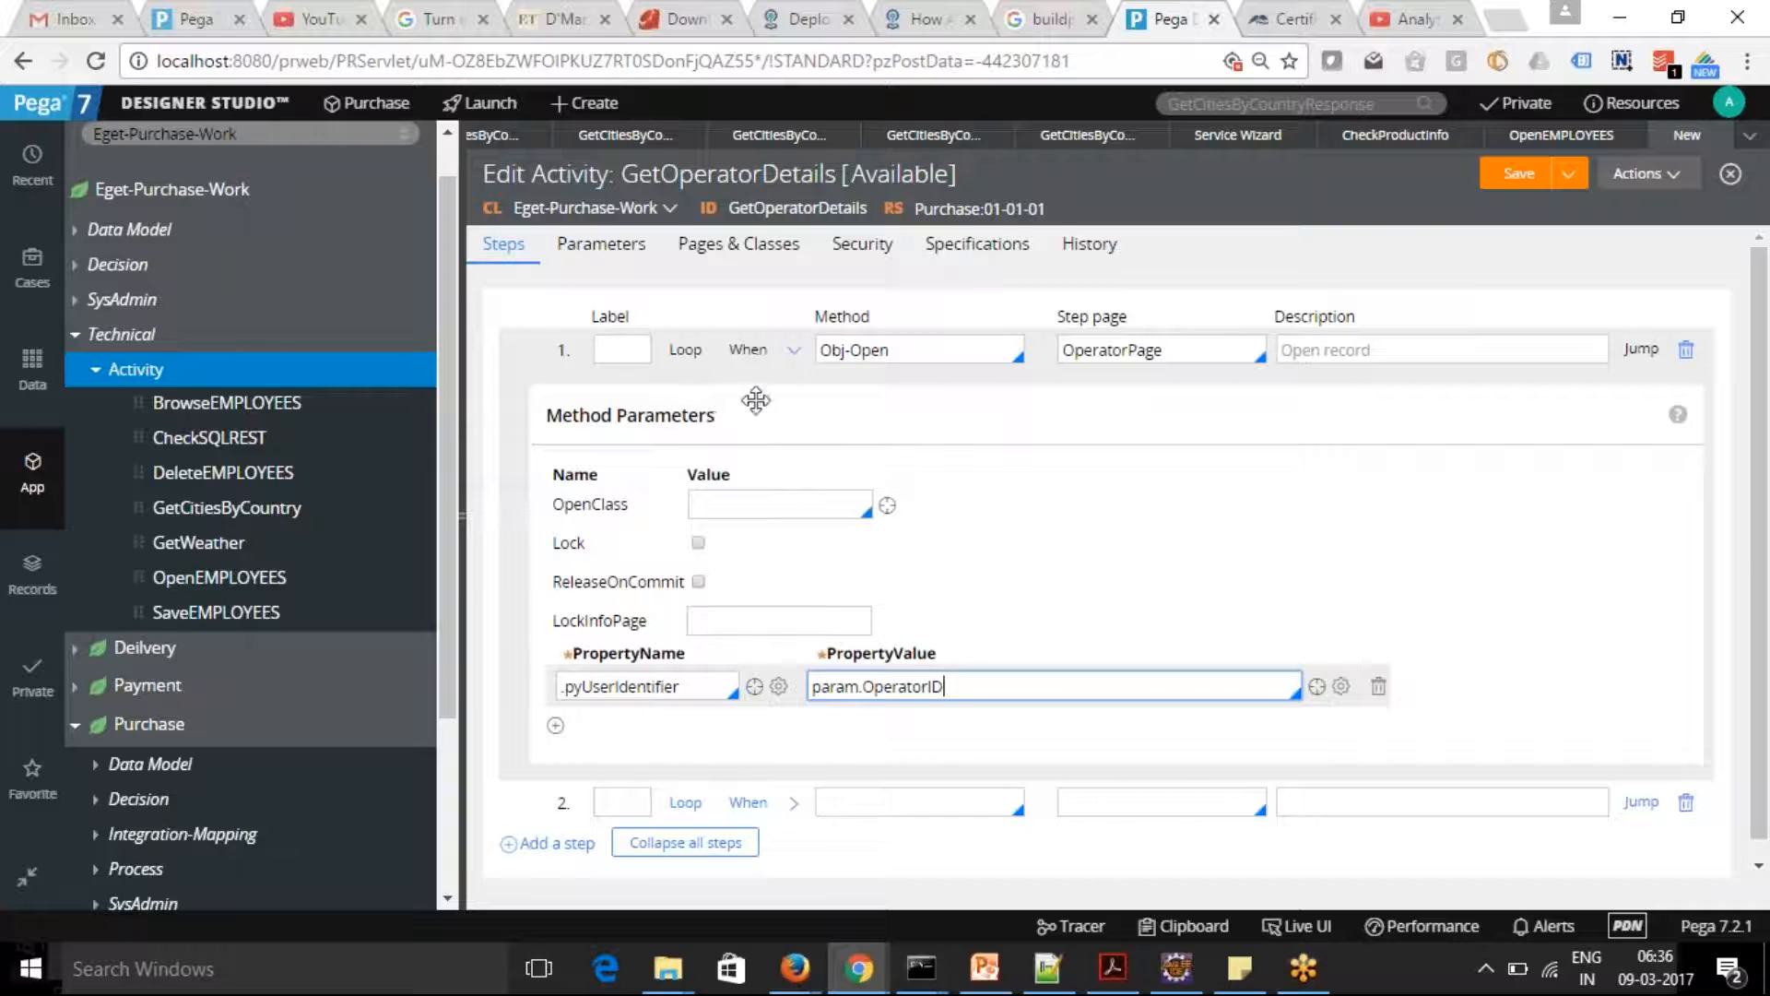
pyautogui.click(792, 351)
# Set the method of the activity's second step to Property-Set
pyautogui.click(897, 389)
pyautogui.write('Property-Set')
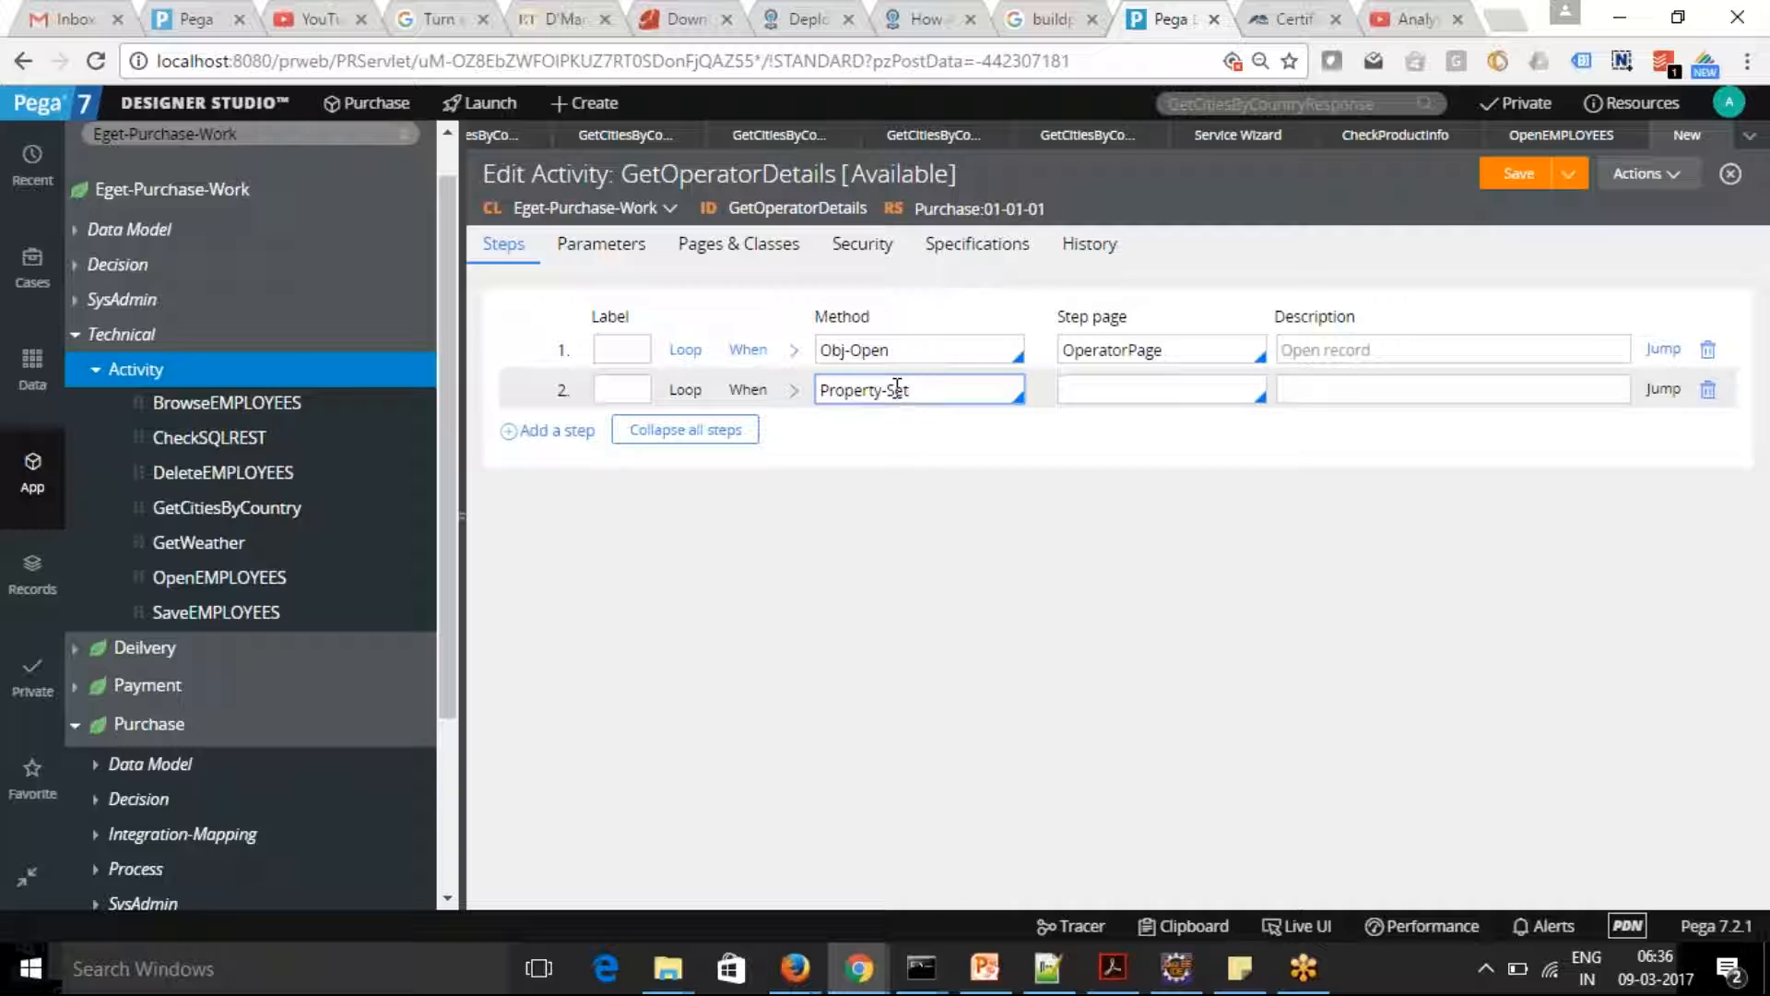
# Set the step page of the activity's Property-Set step to OperatorPage
pyautogui.doubleClick(1083, 362)
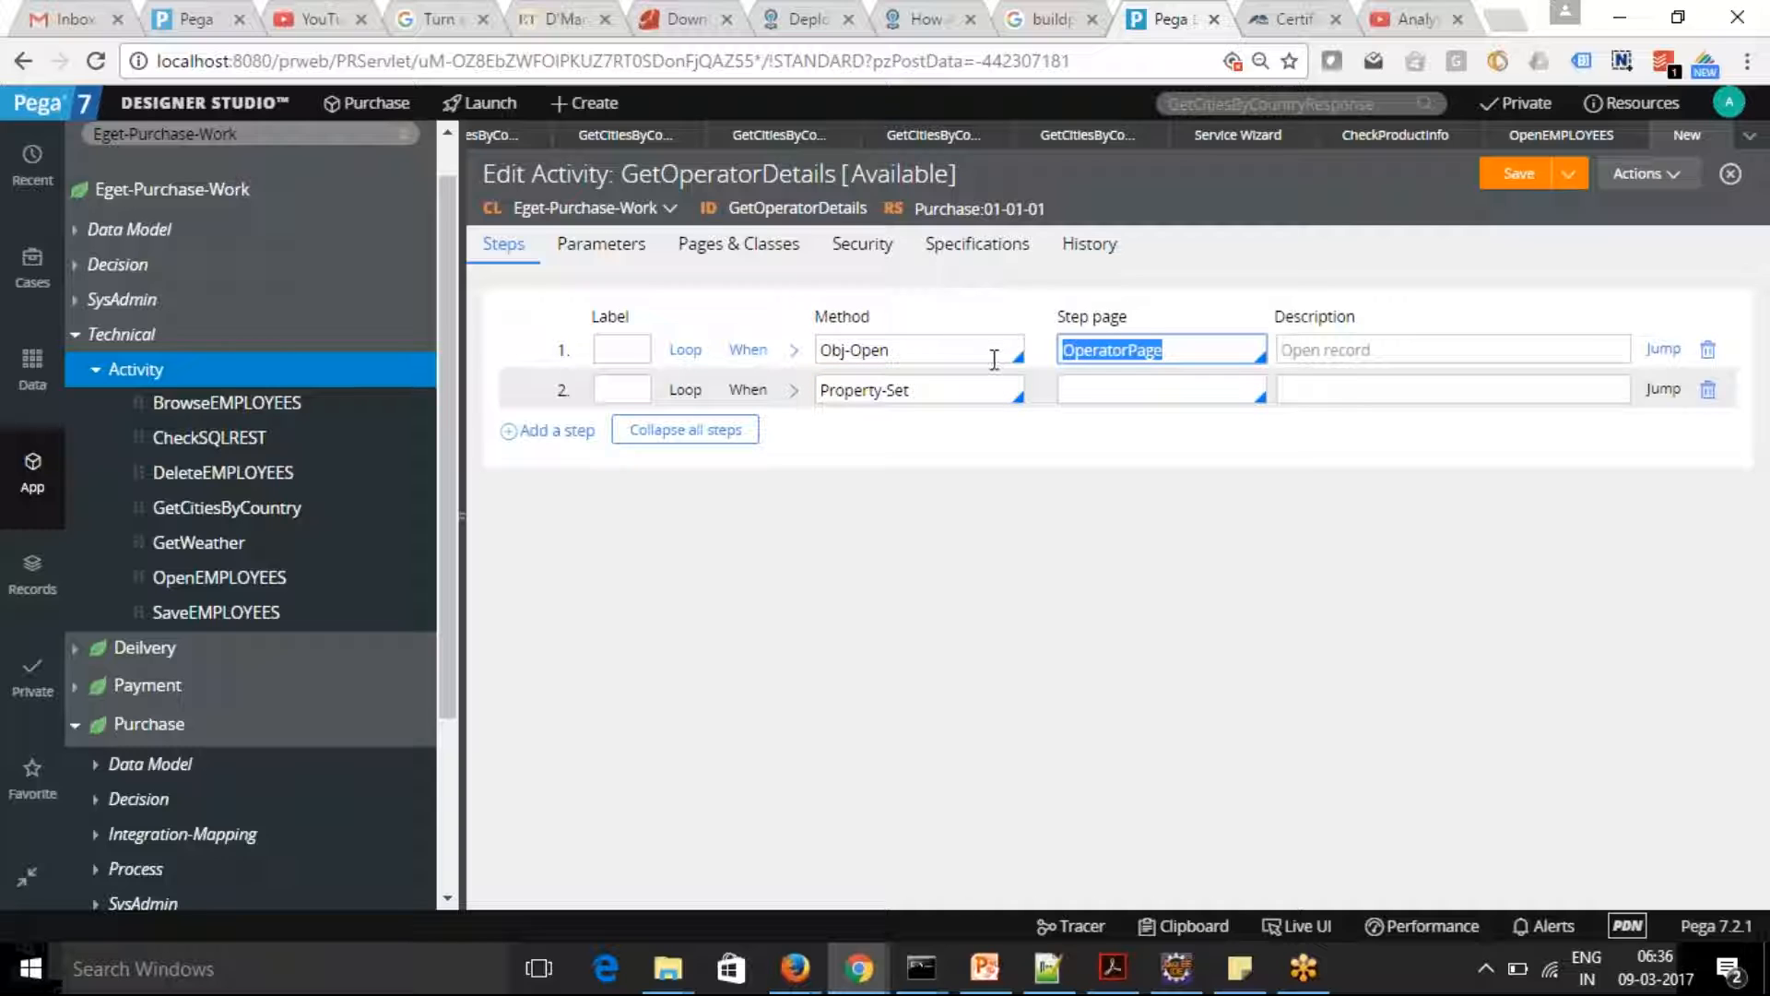
pyautogui.click(1086, 395)
pyautogui.hotkey('ctrl', 'v')
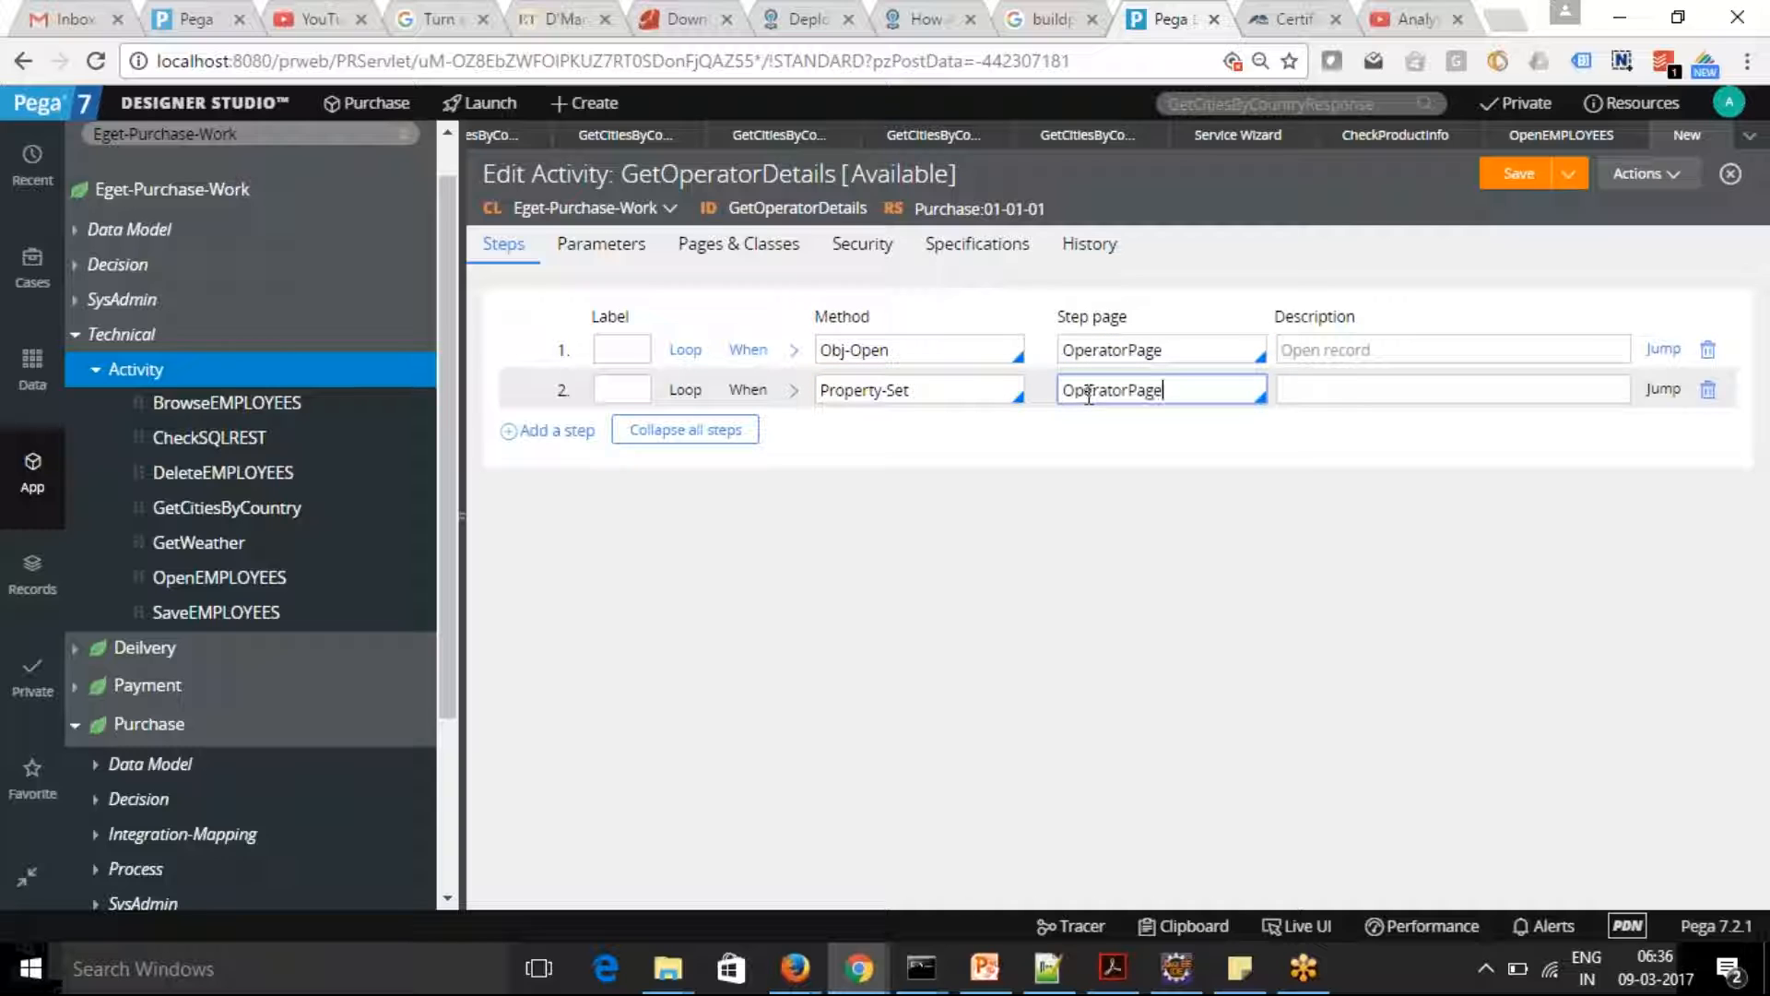
# Expand the Property-Set step's method parameters and set the first PropertiesName to param.Name
pyautogui.click(794, 395)
pyautogui.click(725, 545)
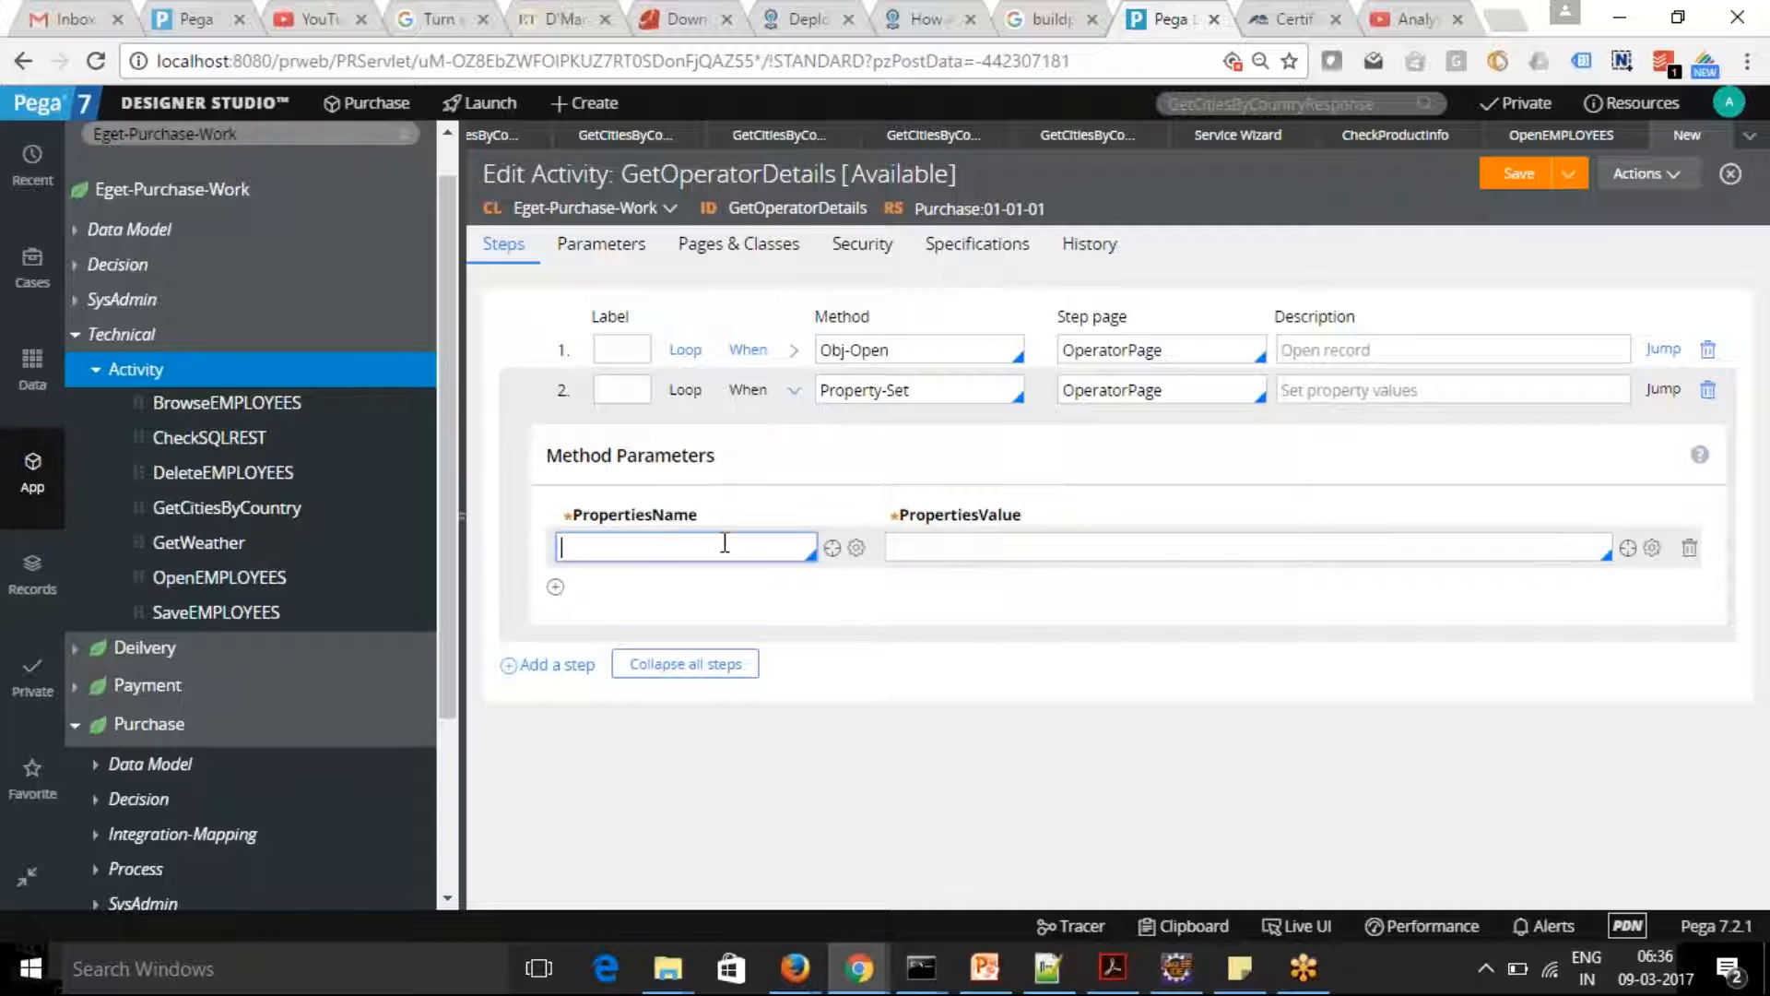
pyautogui.write('param.')
pyautogui.click(579, 618)
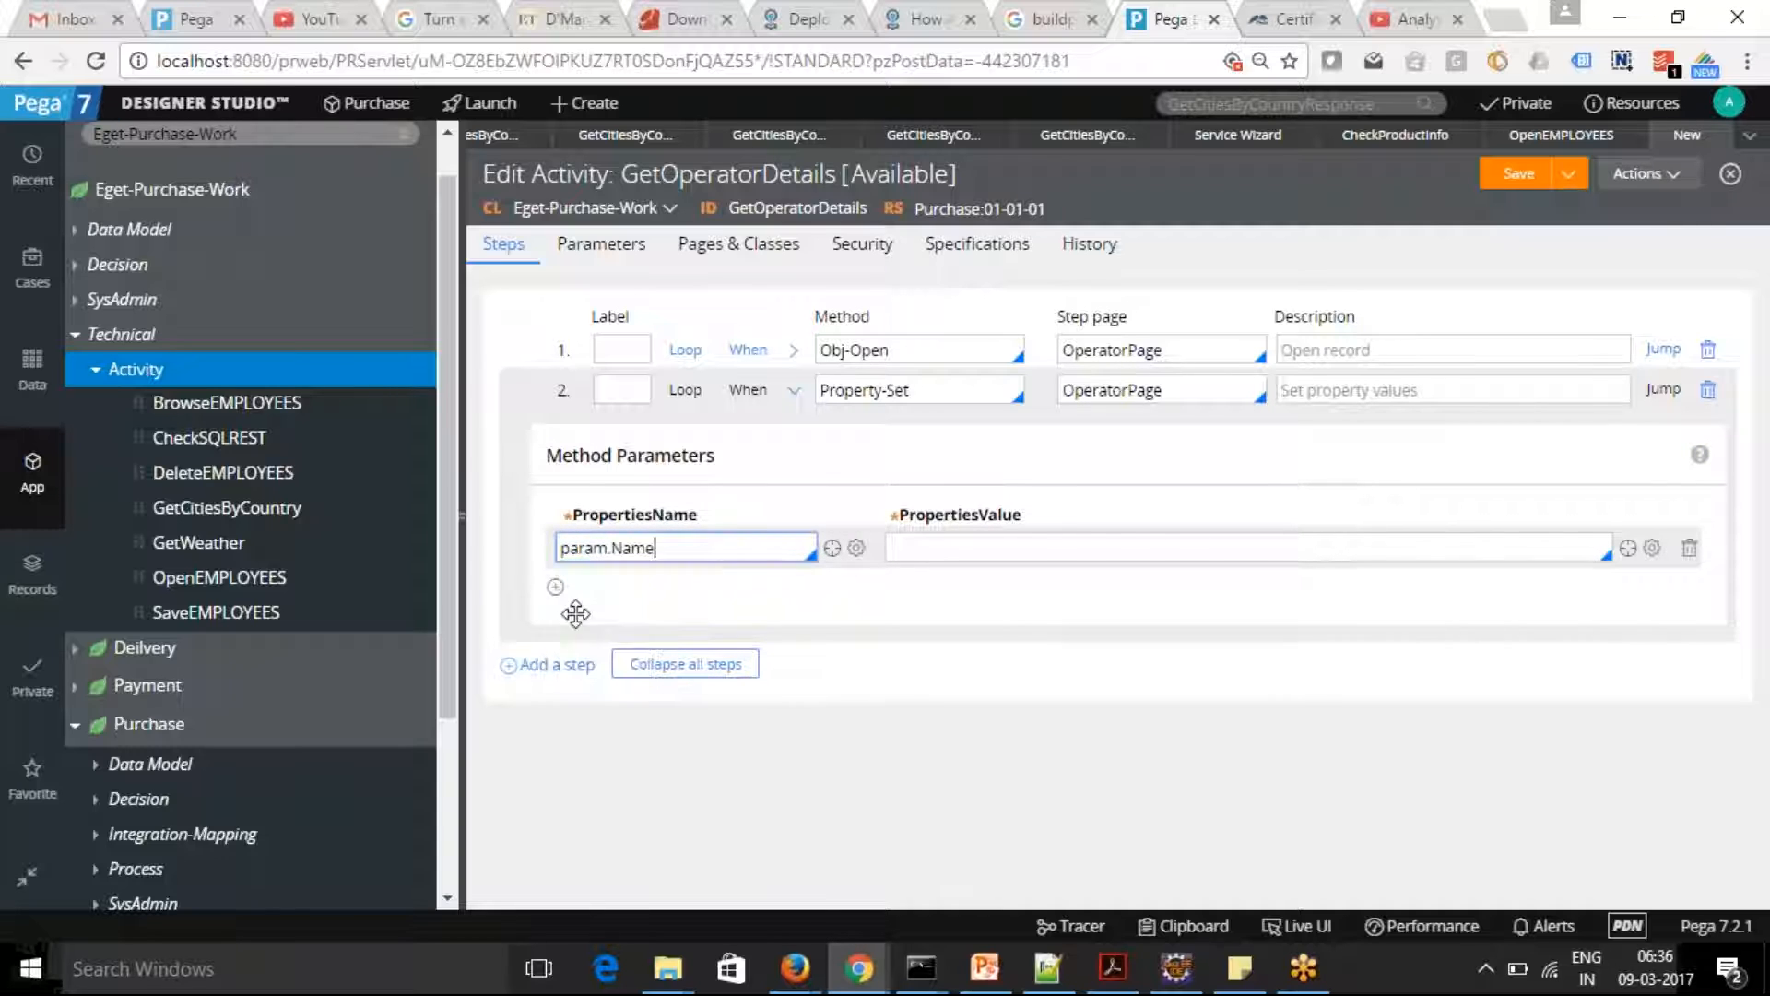
# Add two more property rows to the Property-Set step and set the second PropertiesName to param.Organization
pyautogui.click(555, 586)
pyautogui.click(554, 628)
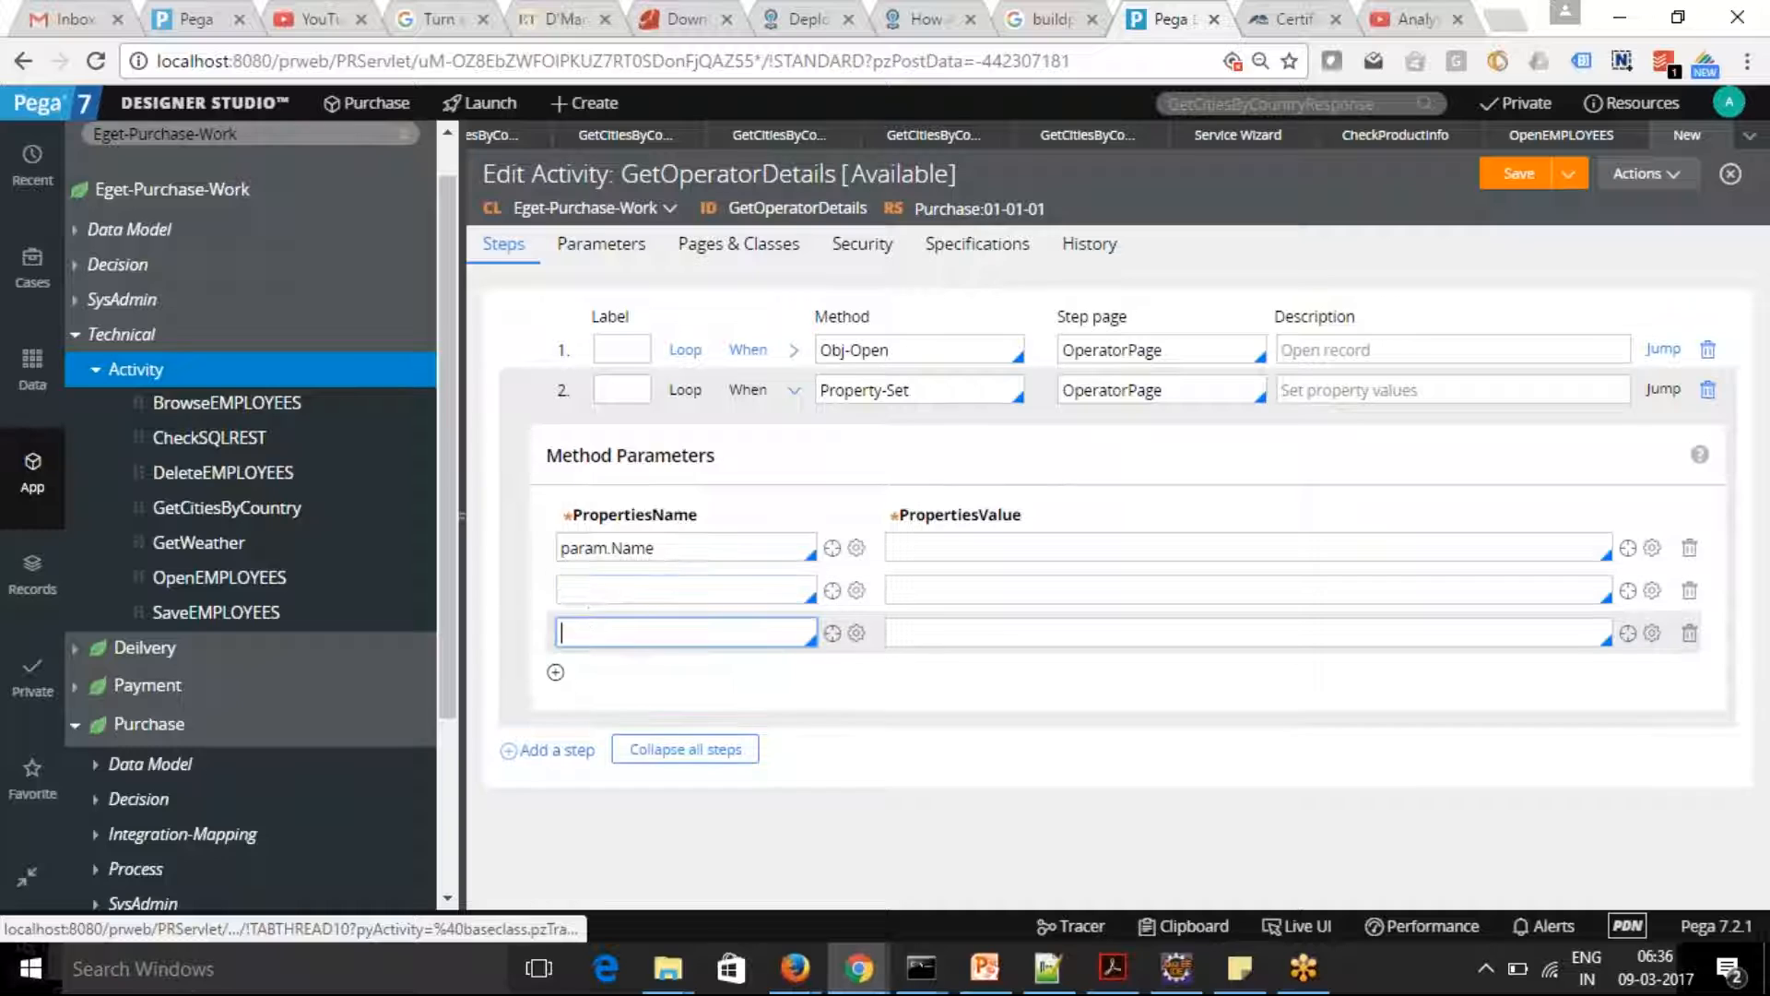
pyautogui.click(632, 587)
pyautogui.write('param')
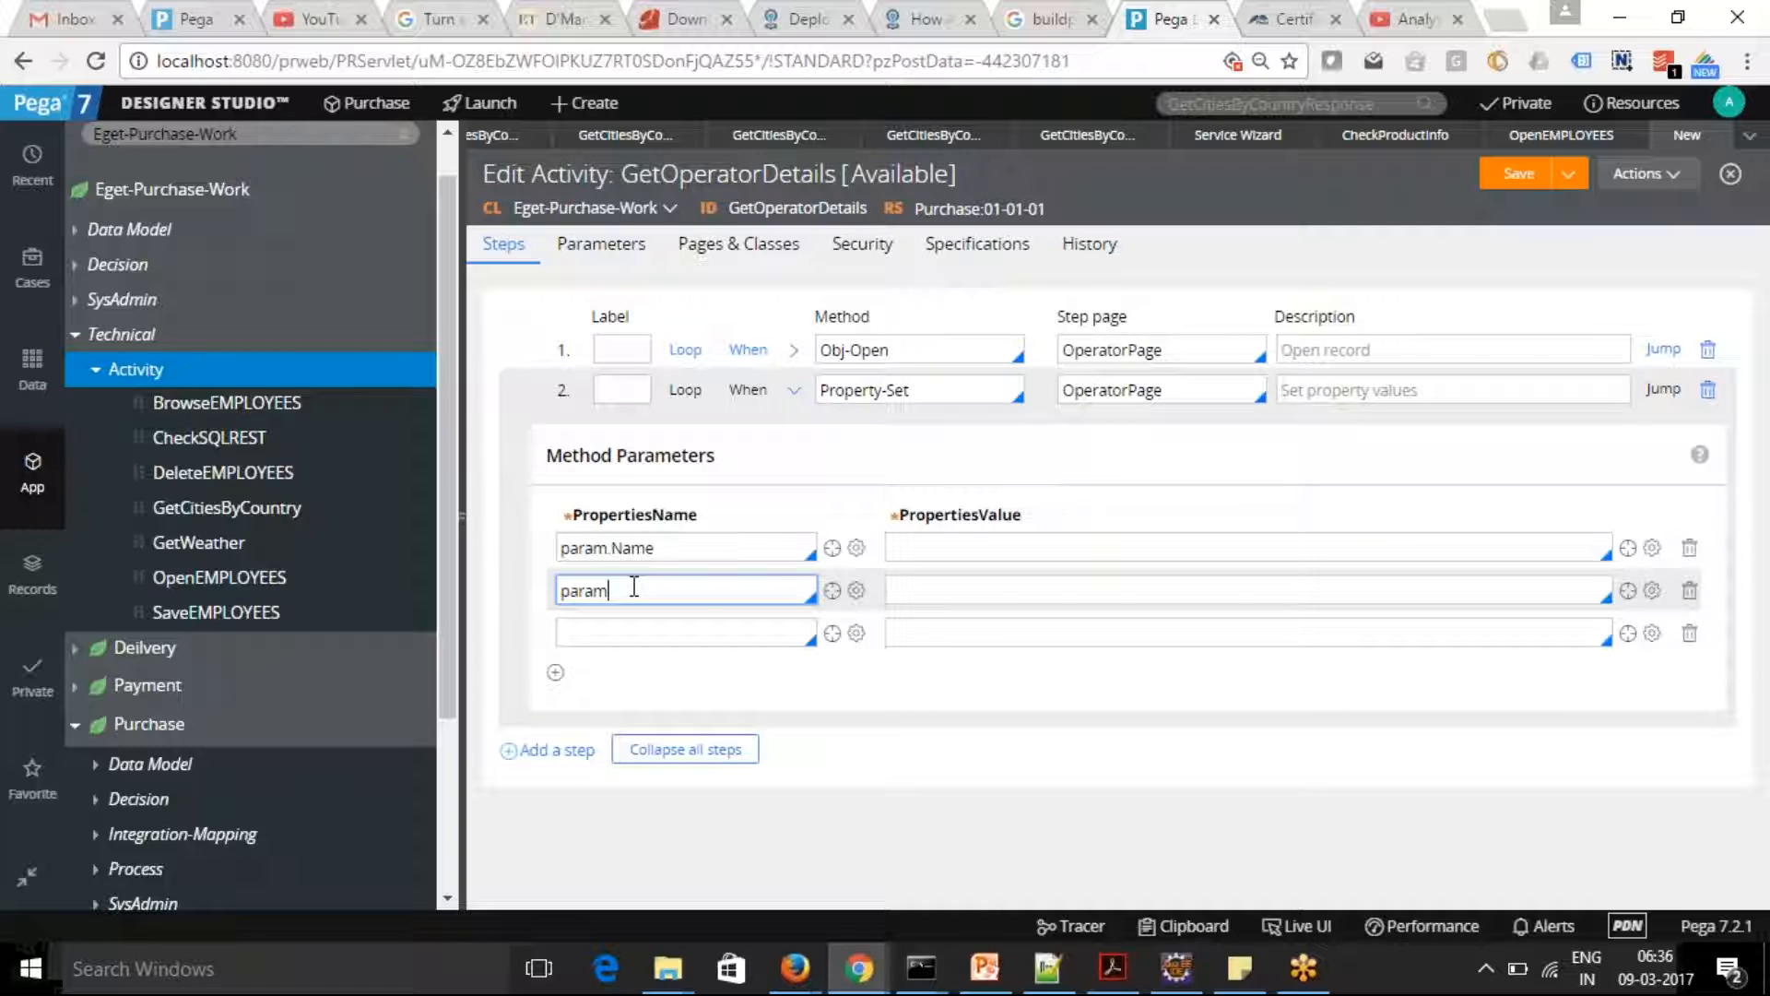
pyautogui.write('.')
pyautogui.click(588, 683)
# Set the third PropertiesName to param.Department and remove the surplus empty property row
pyautogui.click(555, 672)
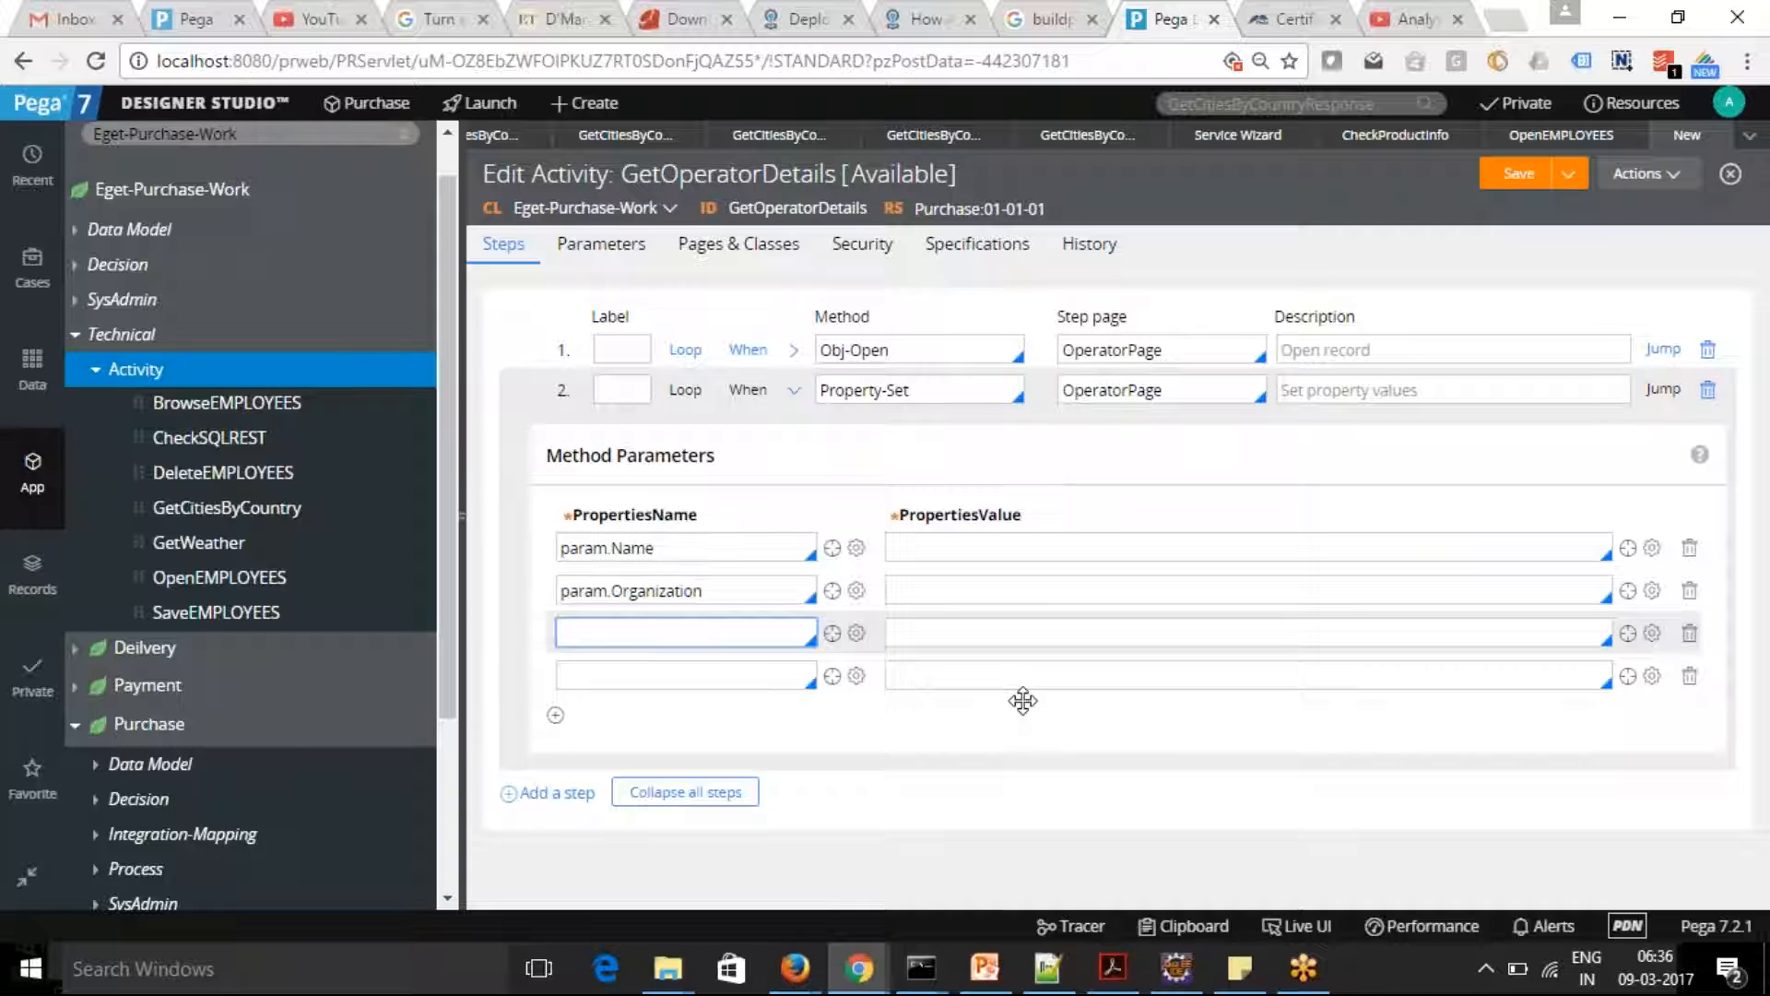
pyautogui.click(1689, 678)
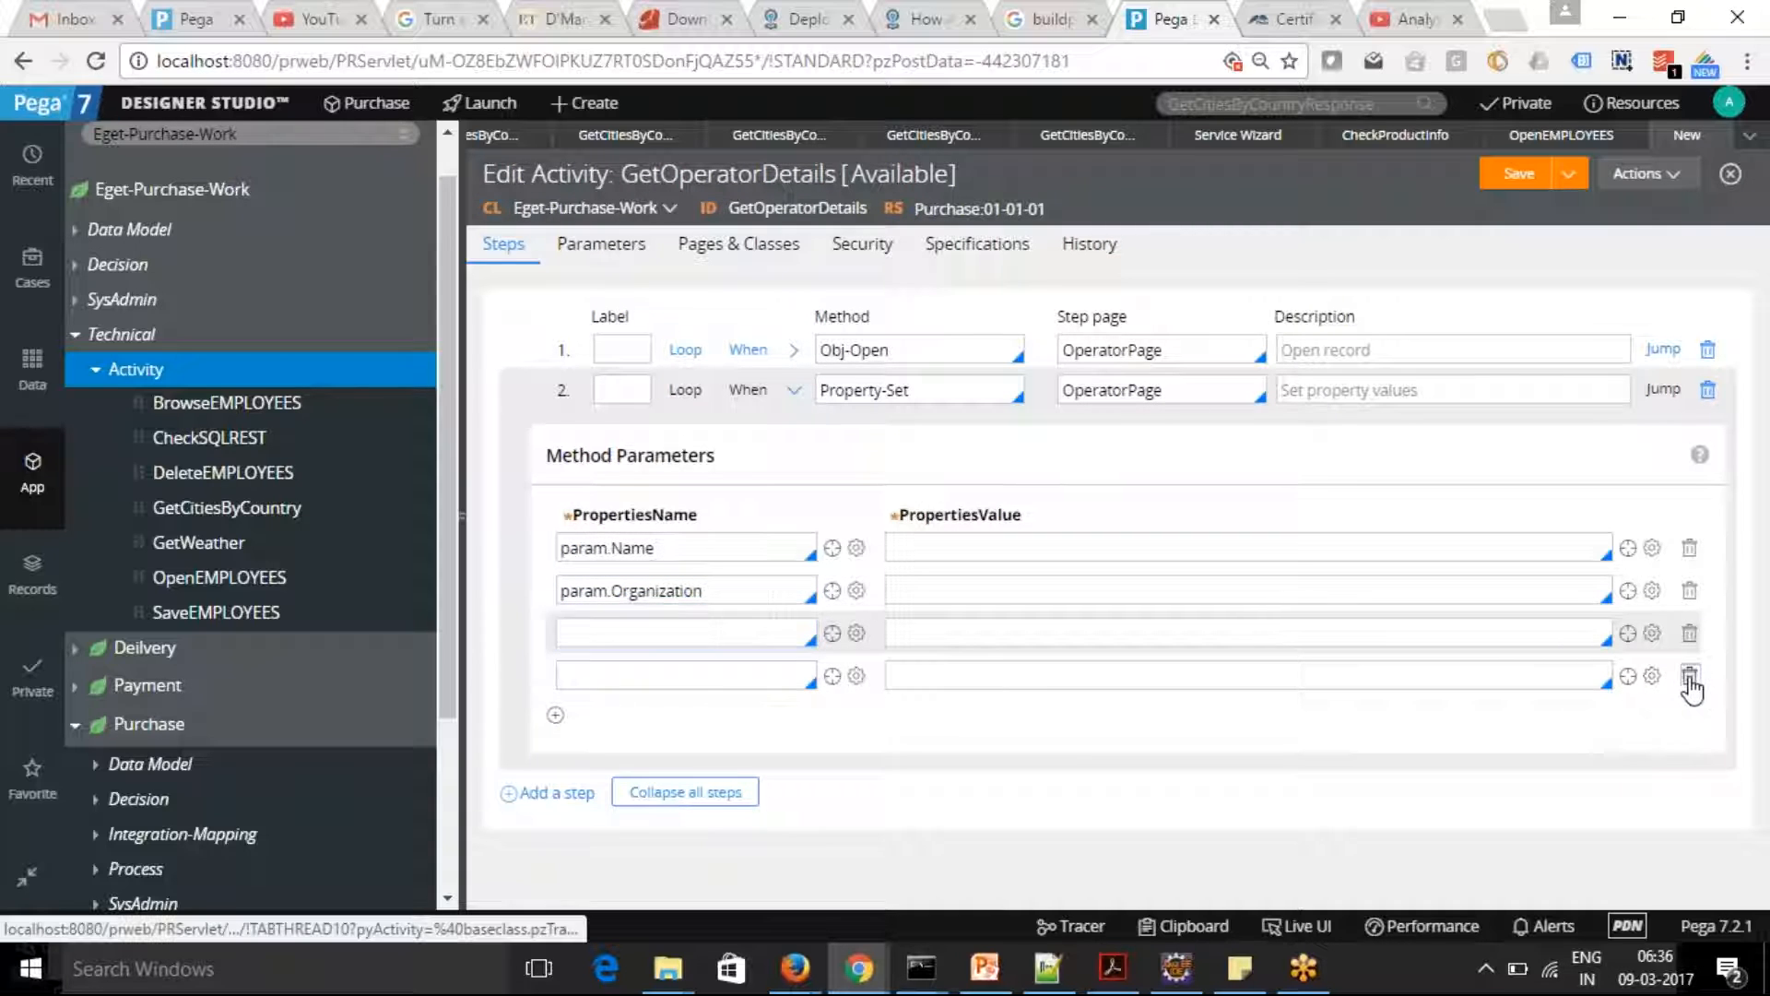
pyautogui.click(741, 636)
pyautogui.write('param.')
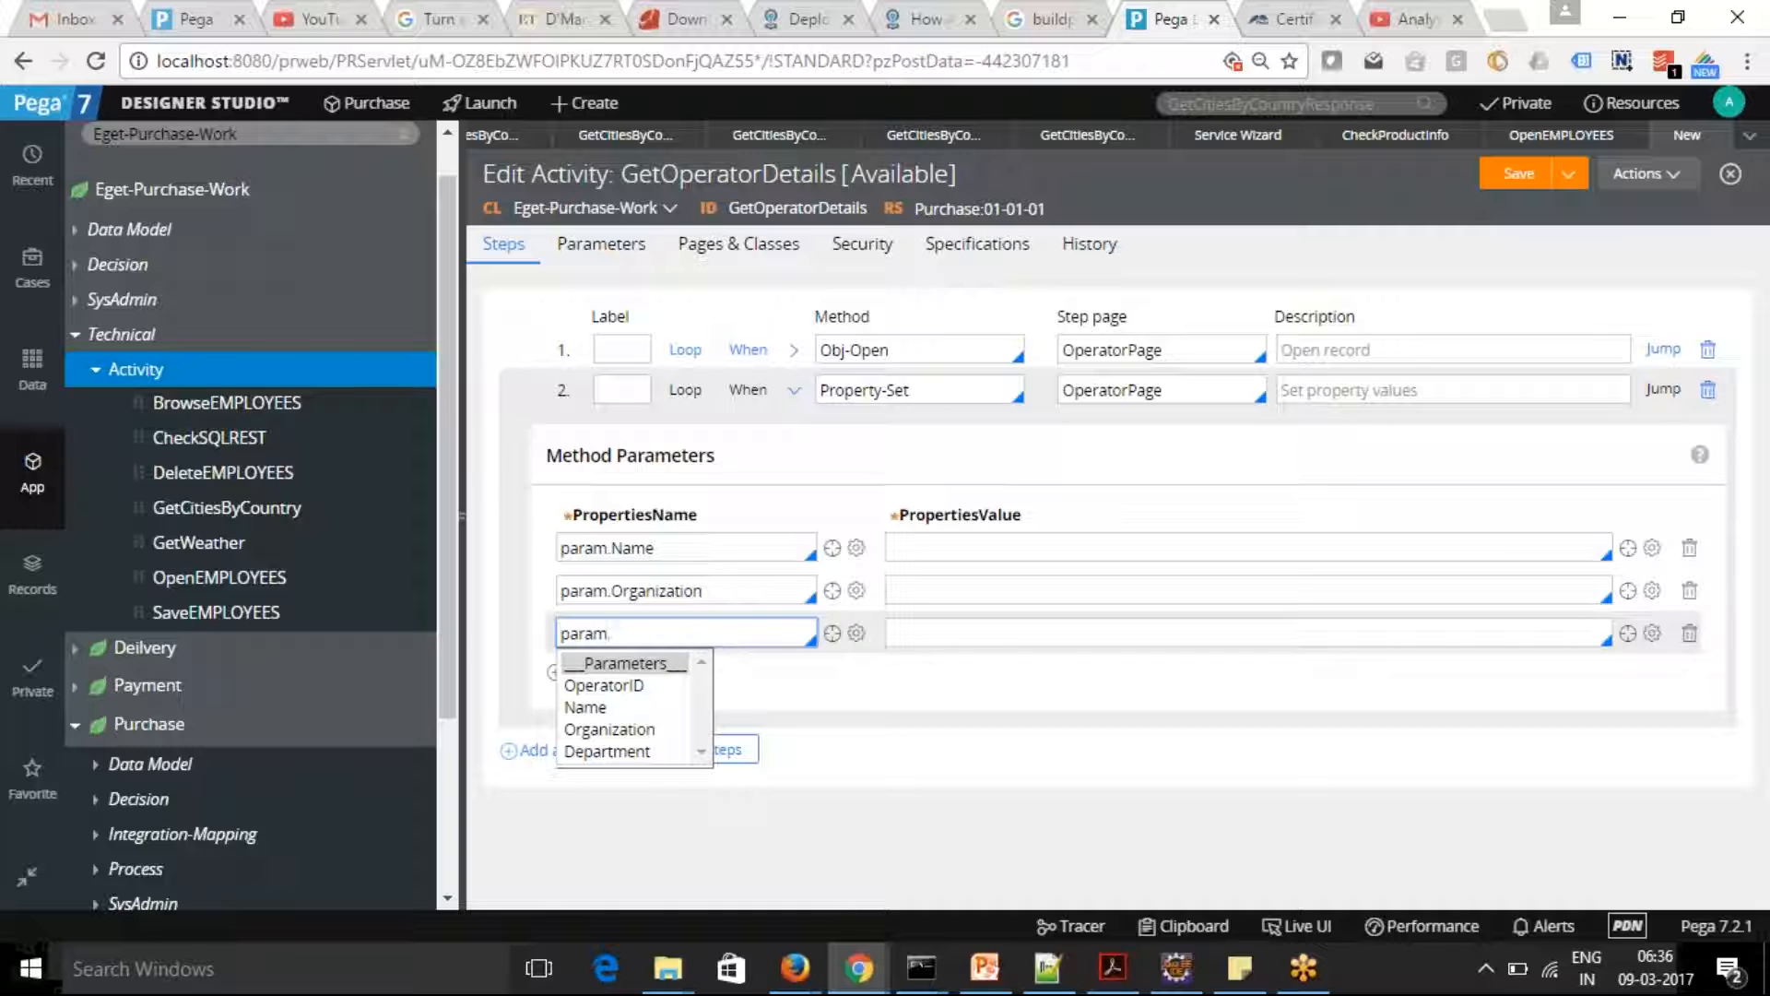
pyautogui.click(608, 751)
# Set the PropertiesValue for param.Name to .pyUserName
pyautogui.click(980, 549)
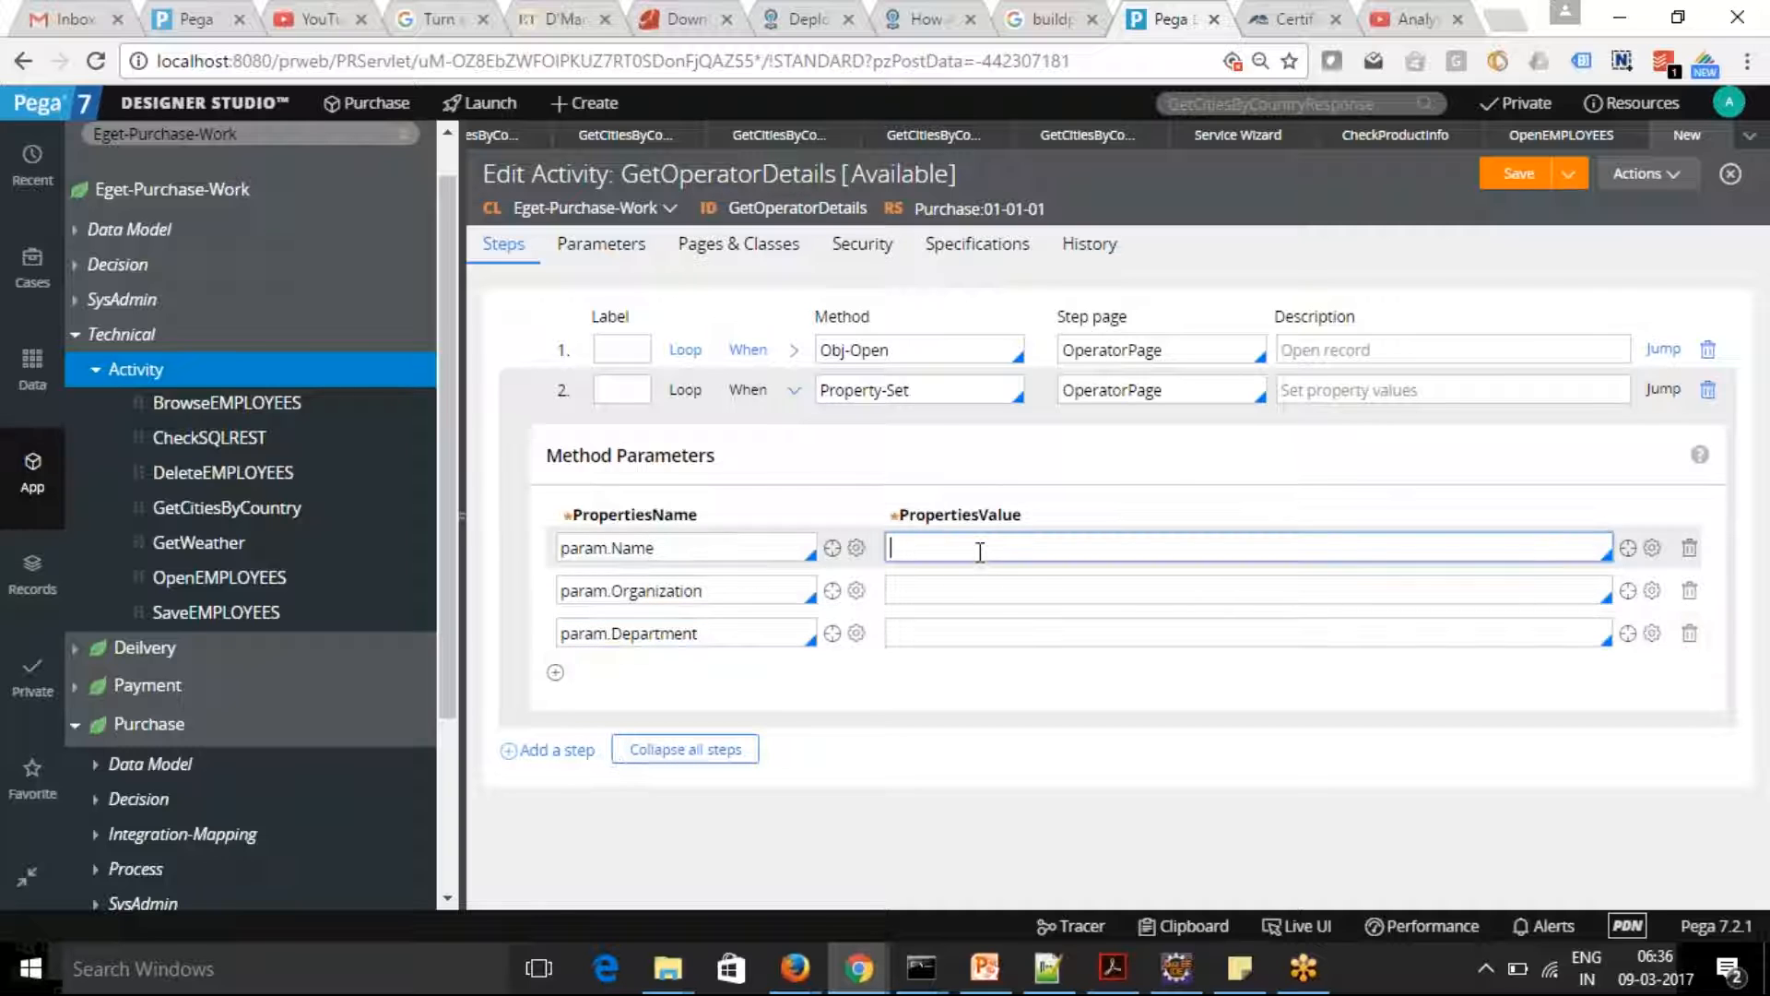
pyautogui.write('yUser')
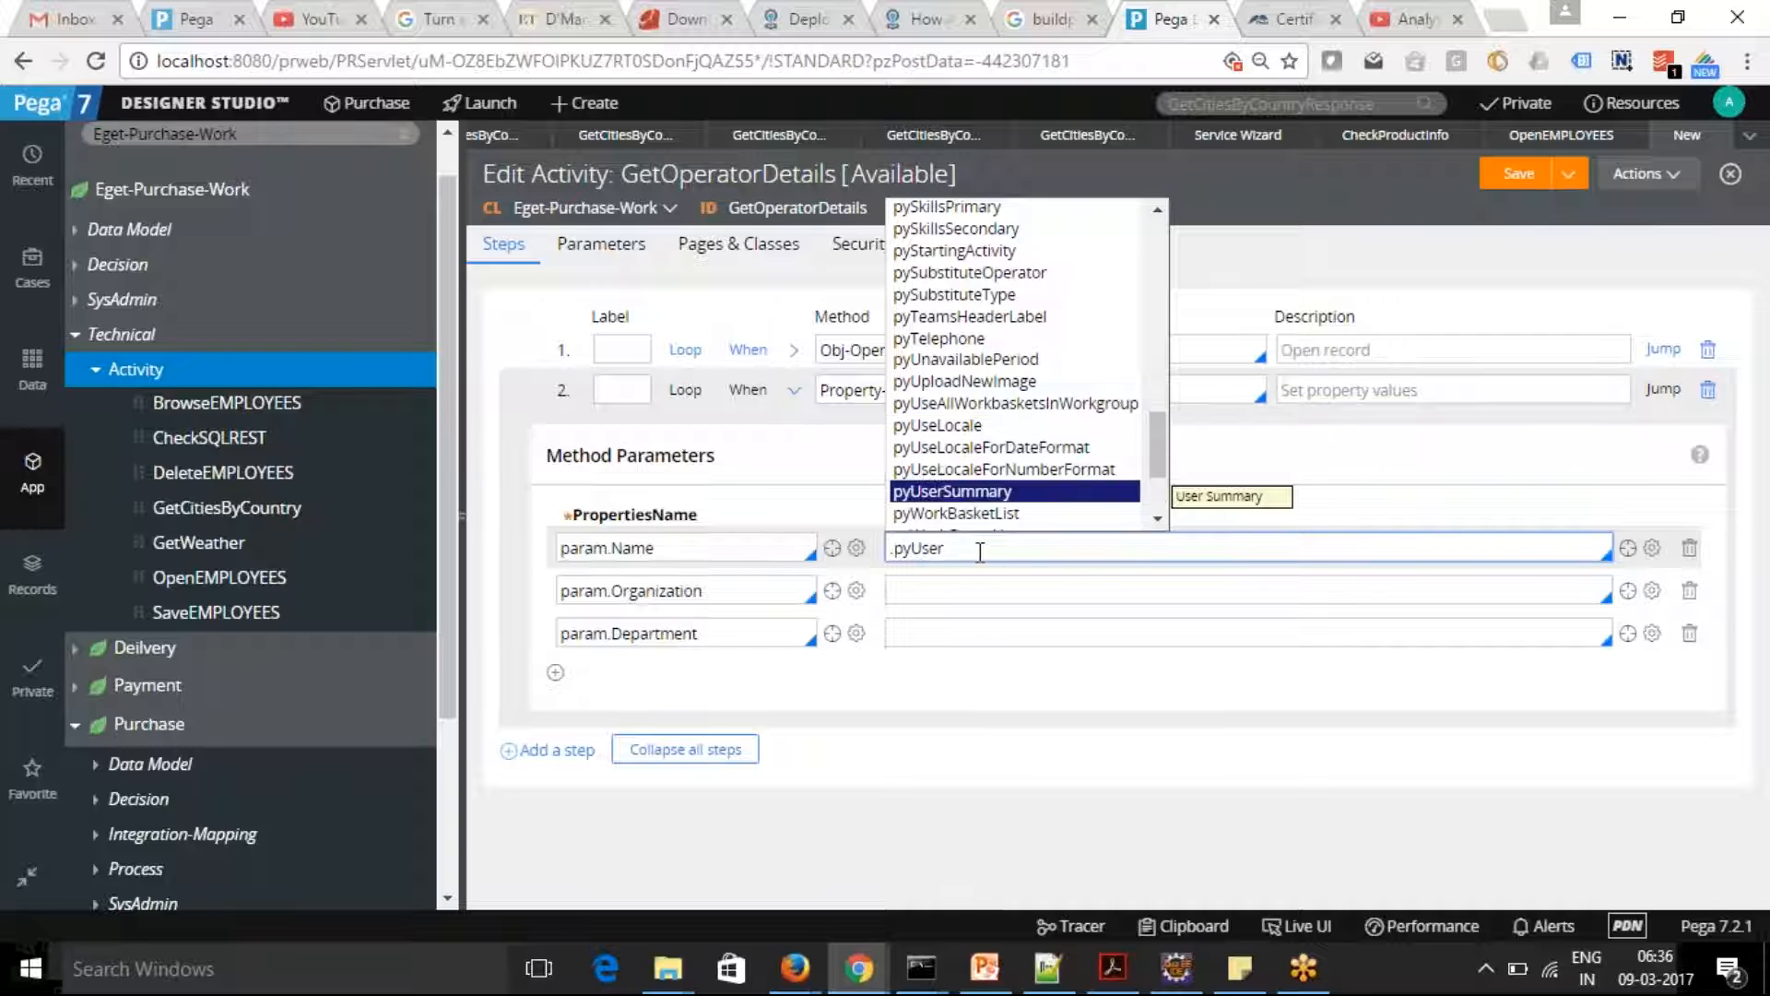
pyautogui.write('Na')
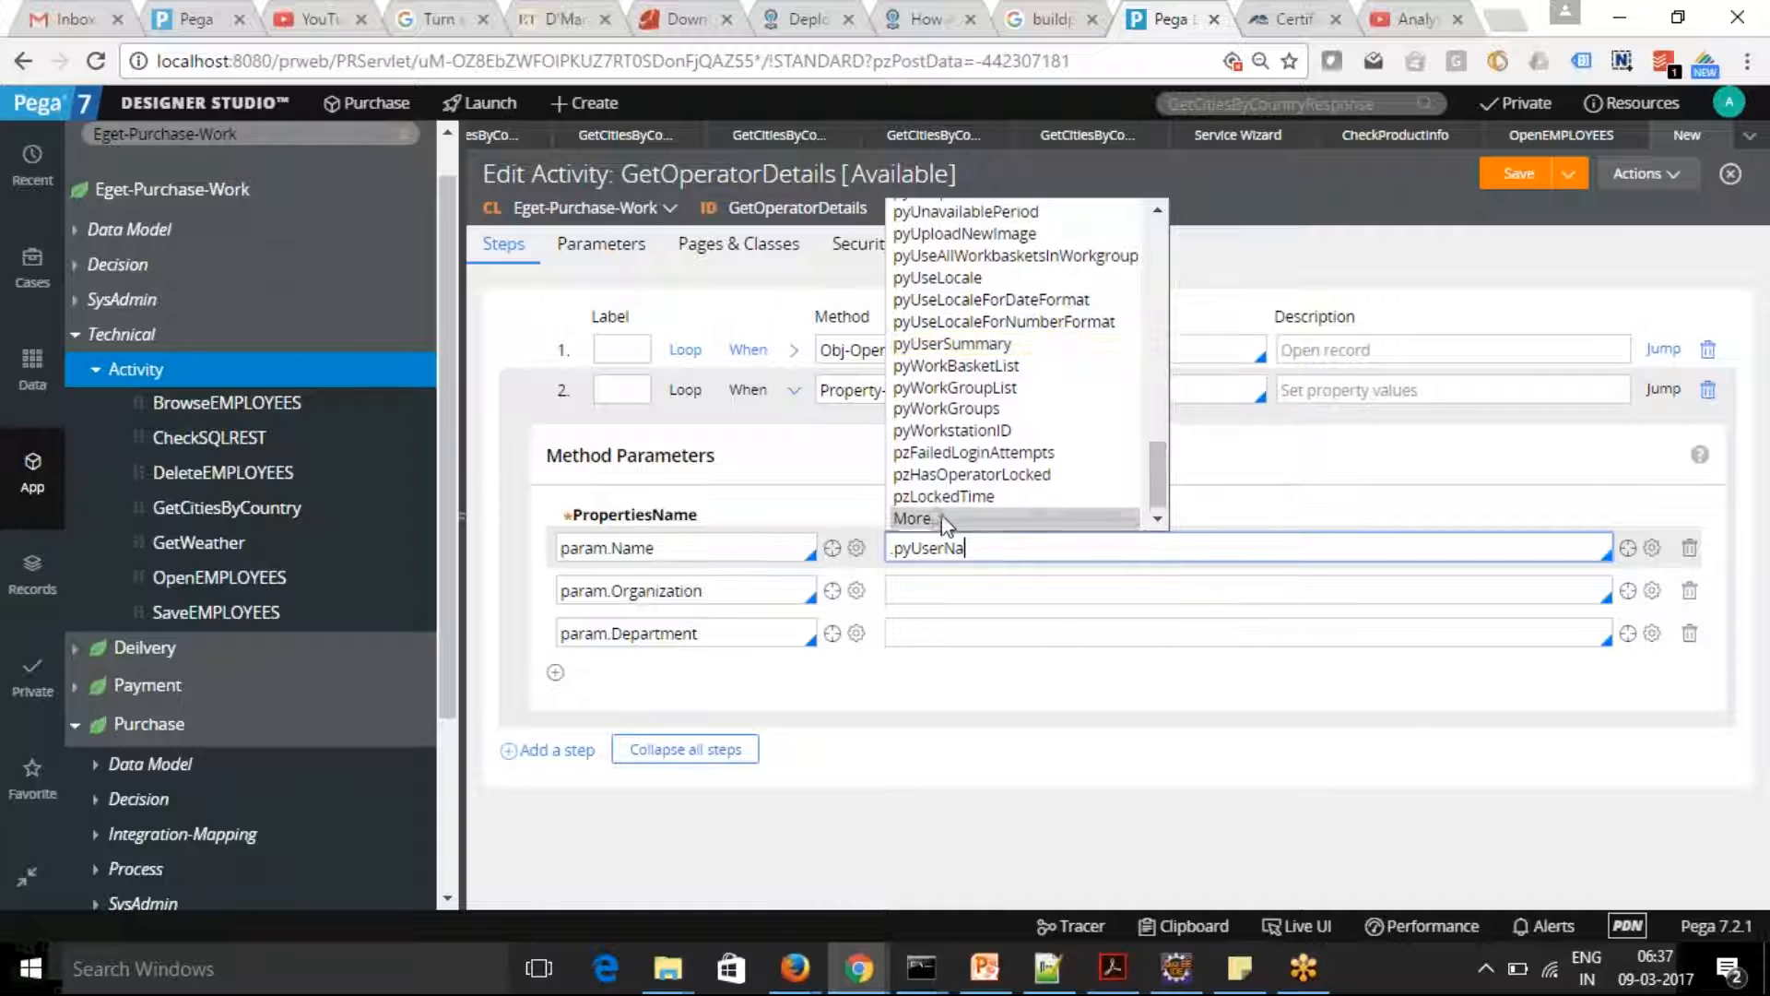
pyautogui.click(958, 357)
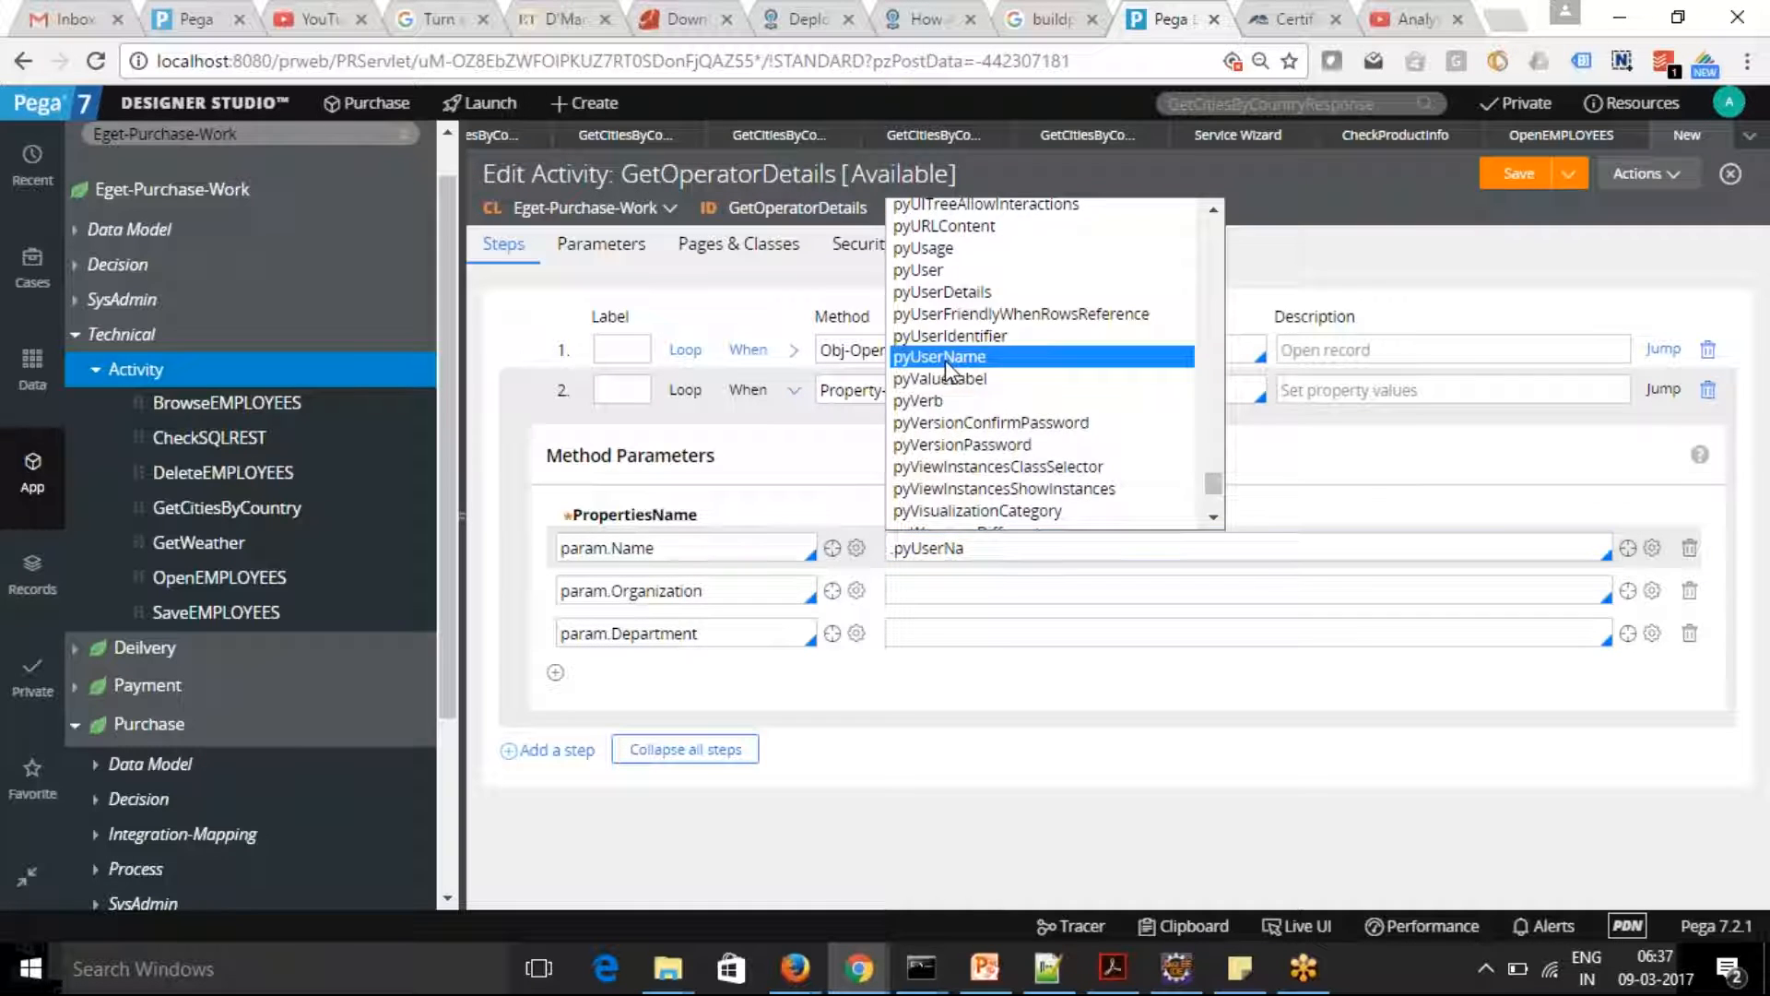
# Set the PropertiesValue for param.Organization to .pyOrganization
pyautogui.click(934, 584)
pyautogui.write('.p')
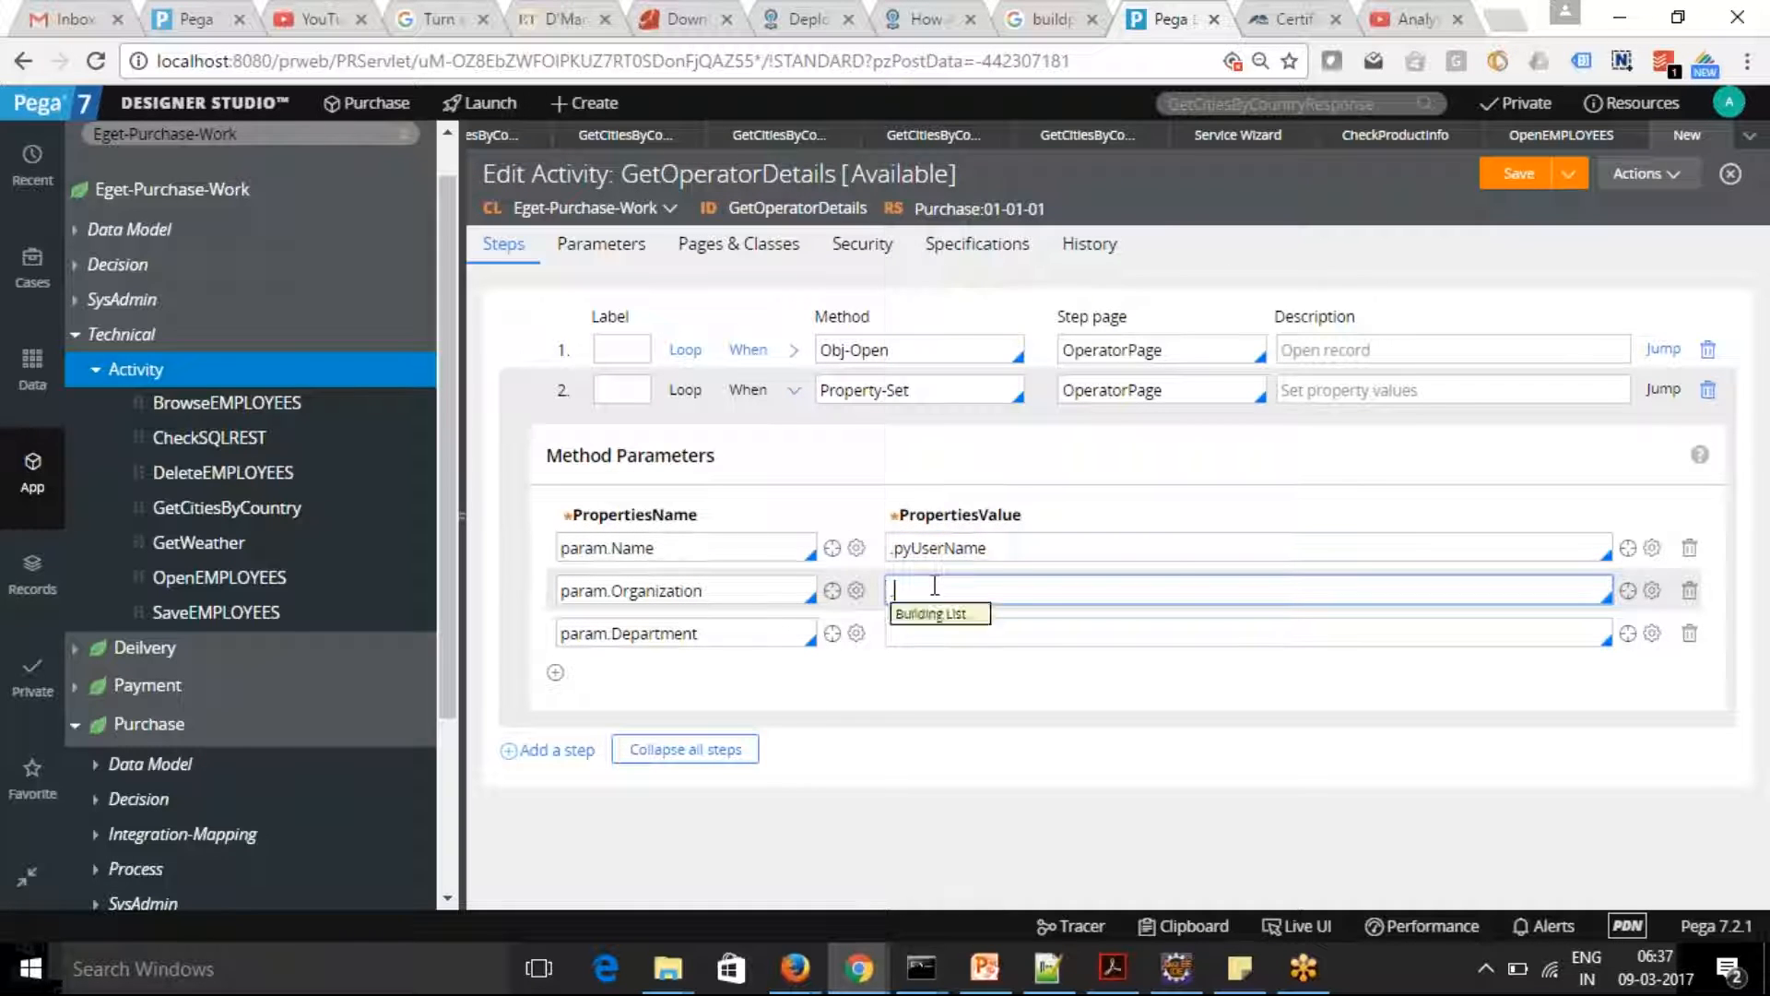
pyautogui.write('yO')
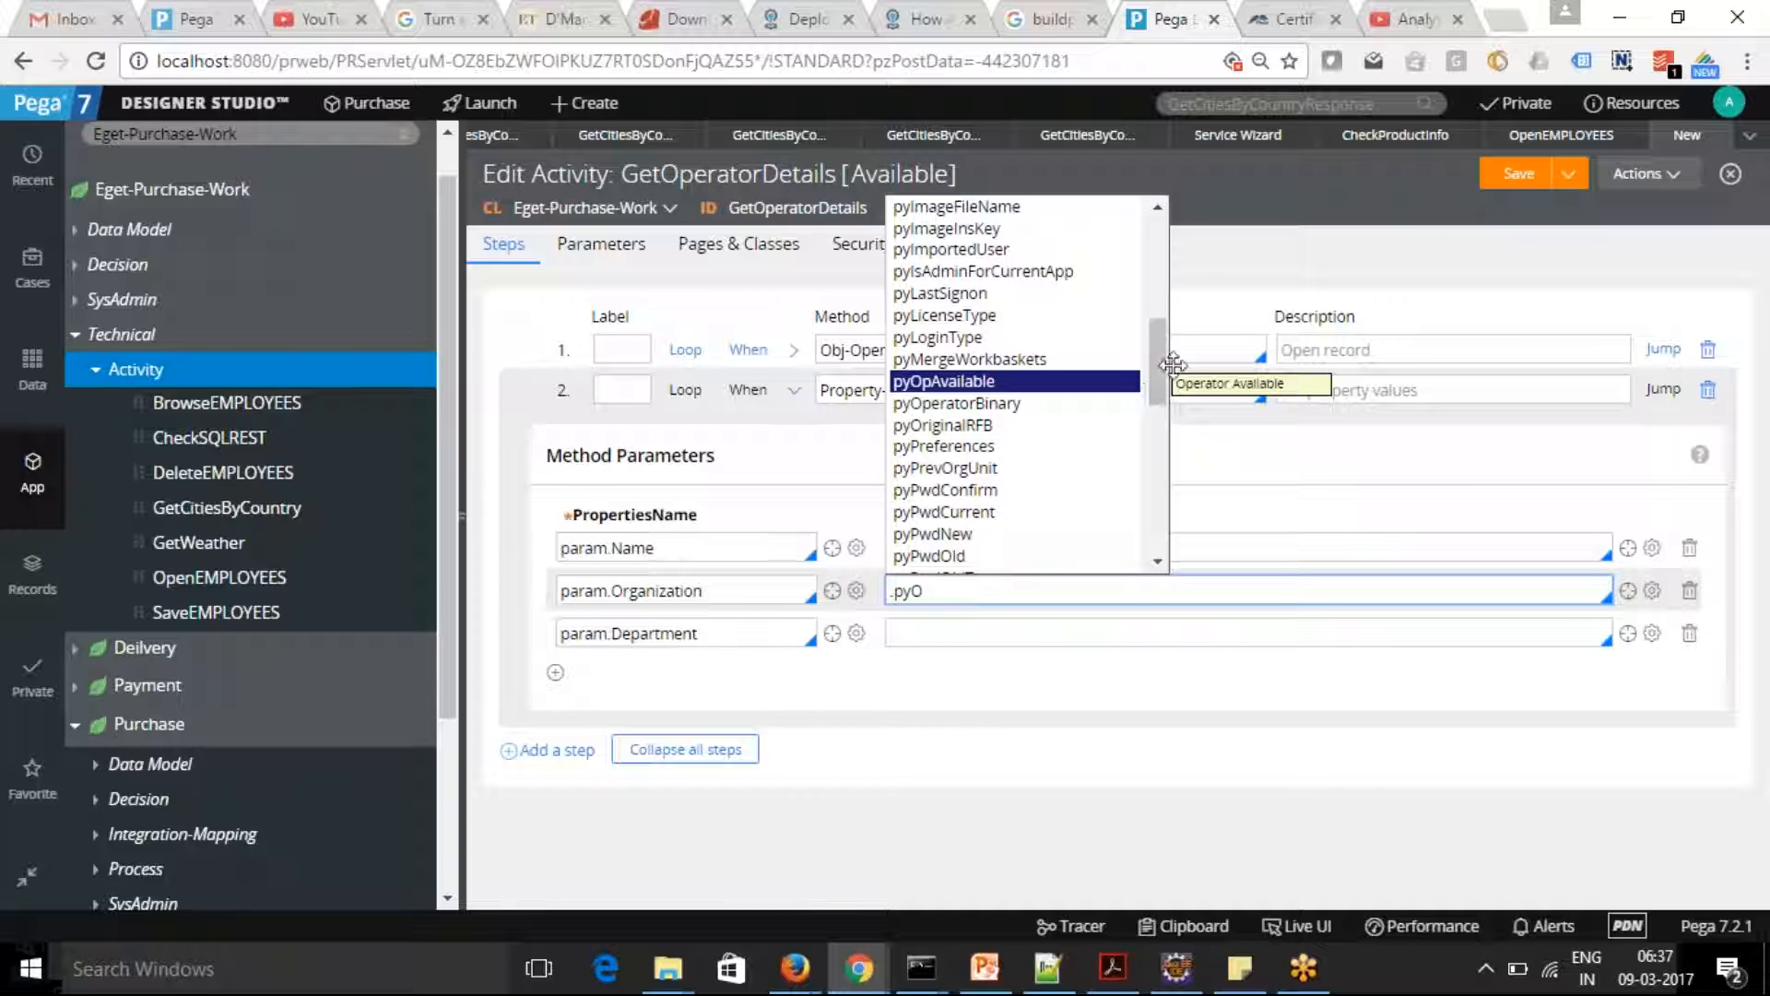
pyautogui.moveTo(1159, 381); pyautogui.dragTo(1187, 556)
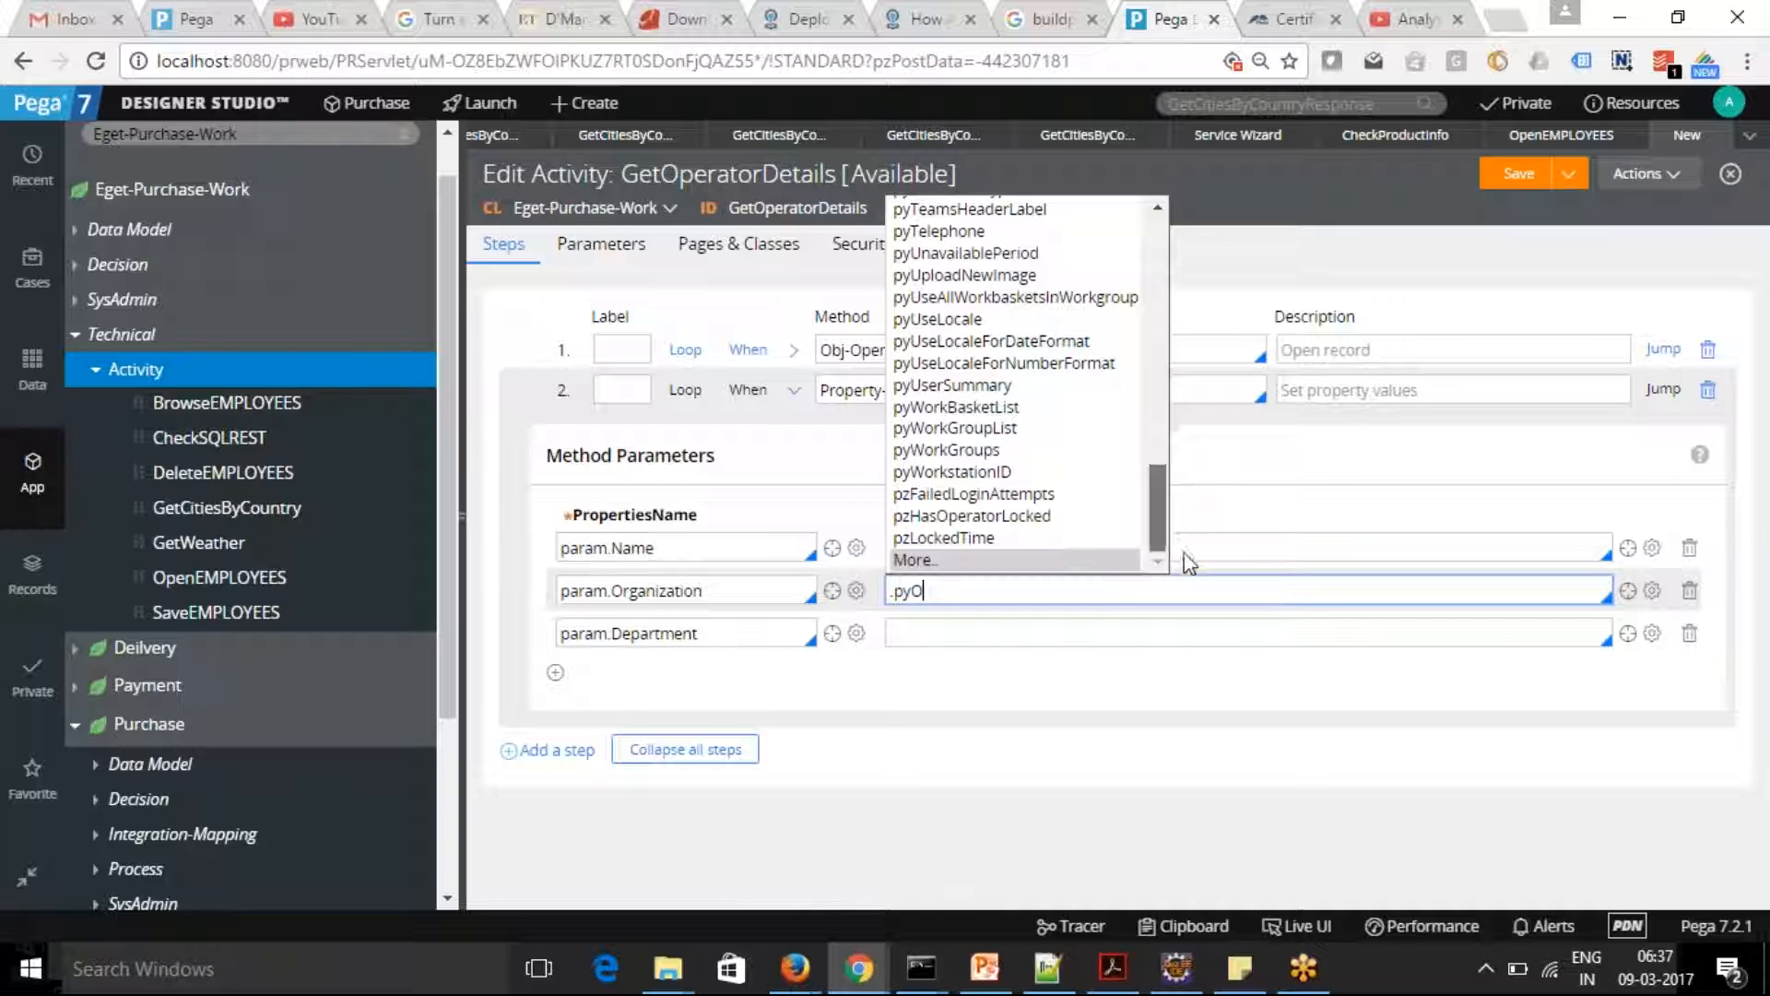
pyautogui.click(917, 556)
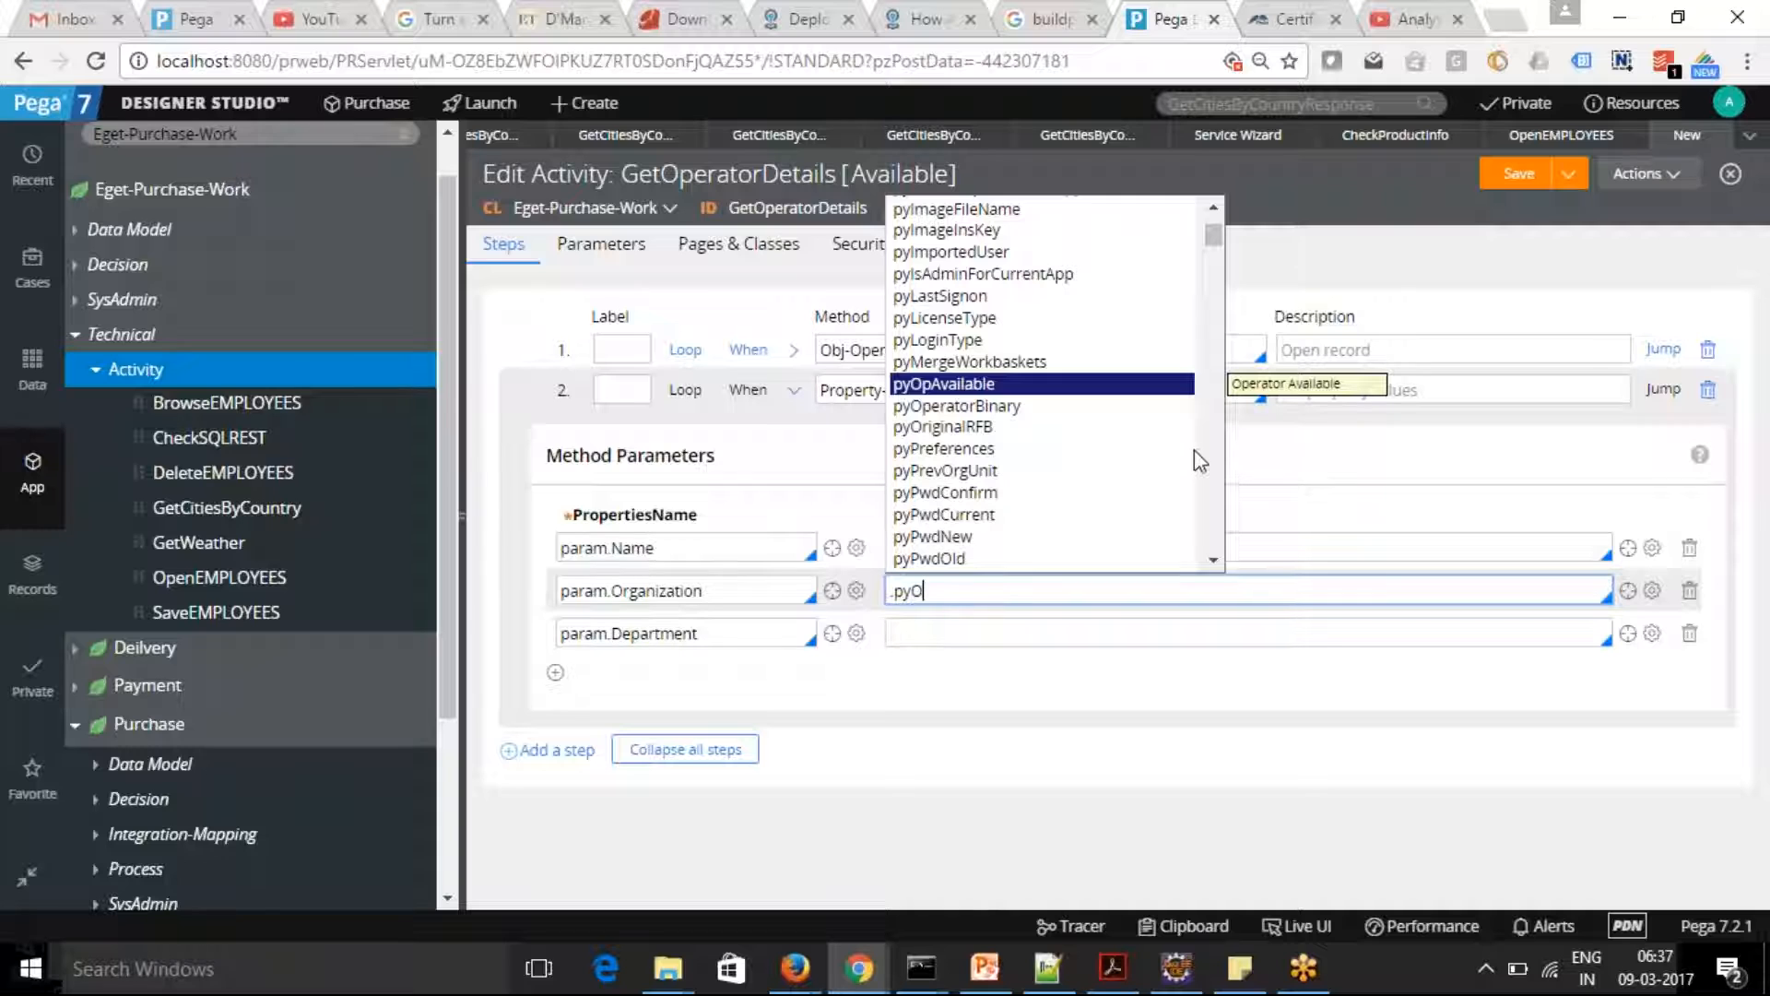
pyautogui.write('rg')
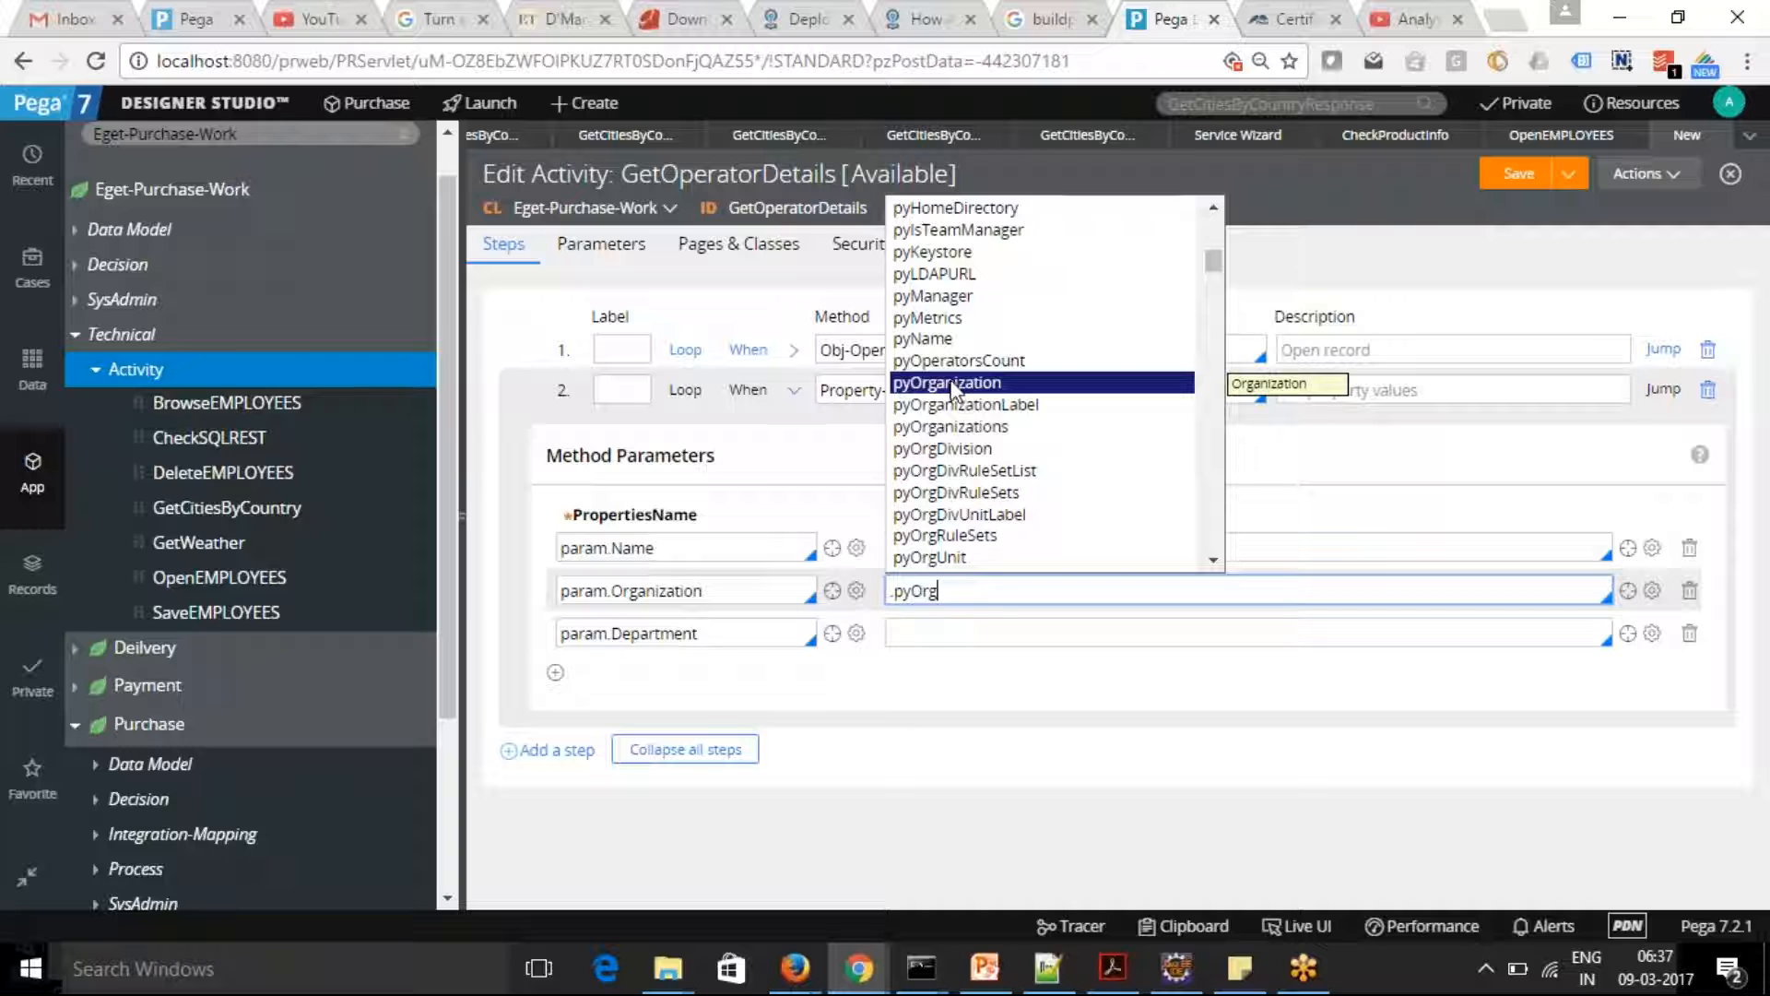
pyautogui.click(952, 384)
# Set the PropertiesValue for param.Department to .pyOrgDivision and save the activity
pyautogui.click(910, 621)
pyautogui.write('.pyOP')
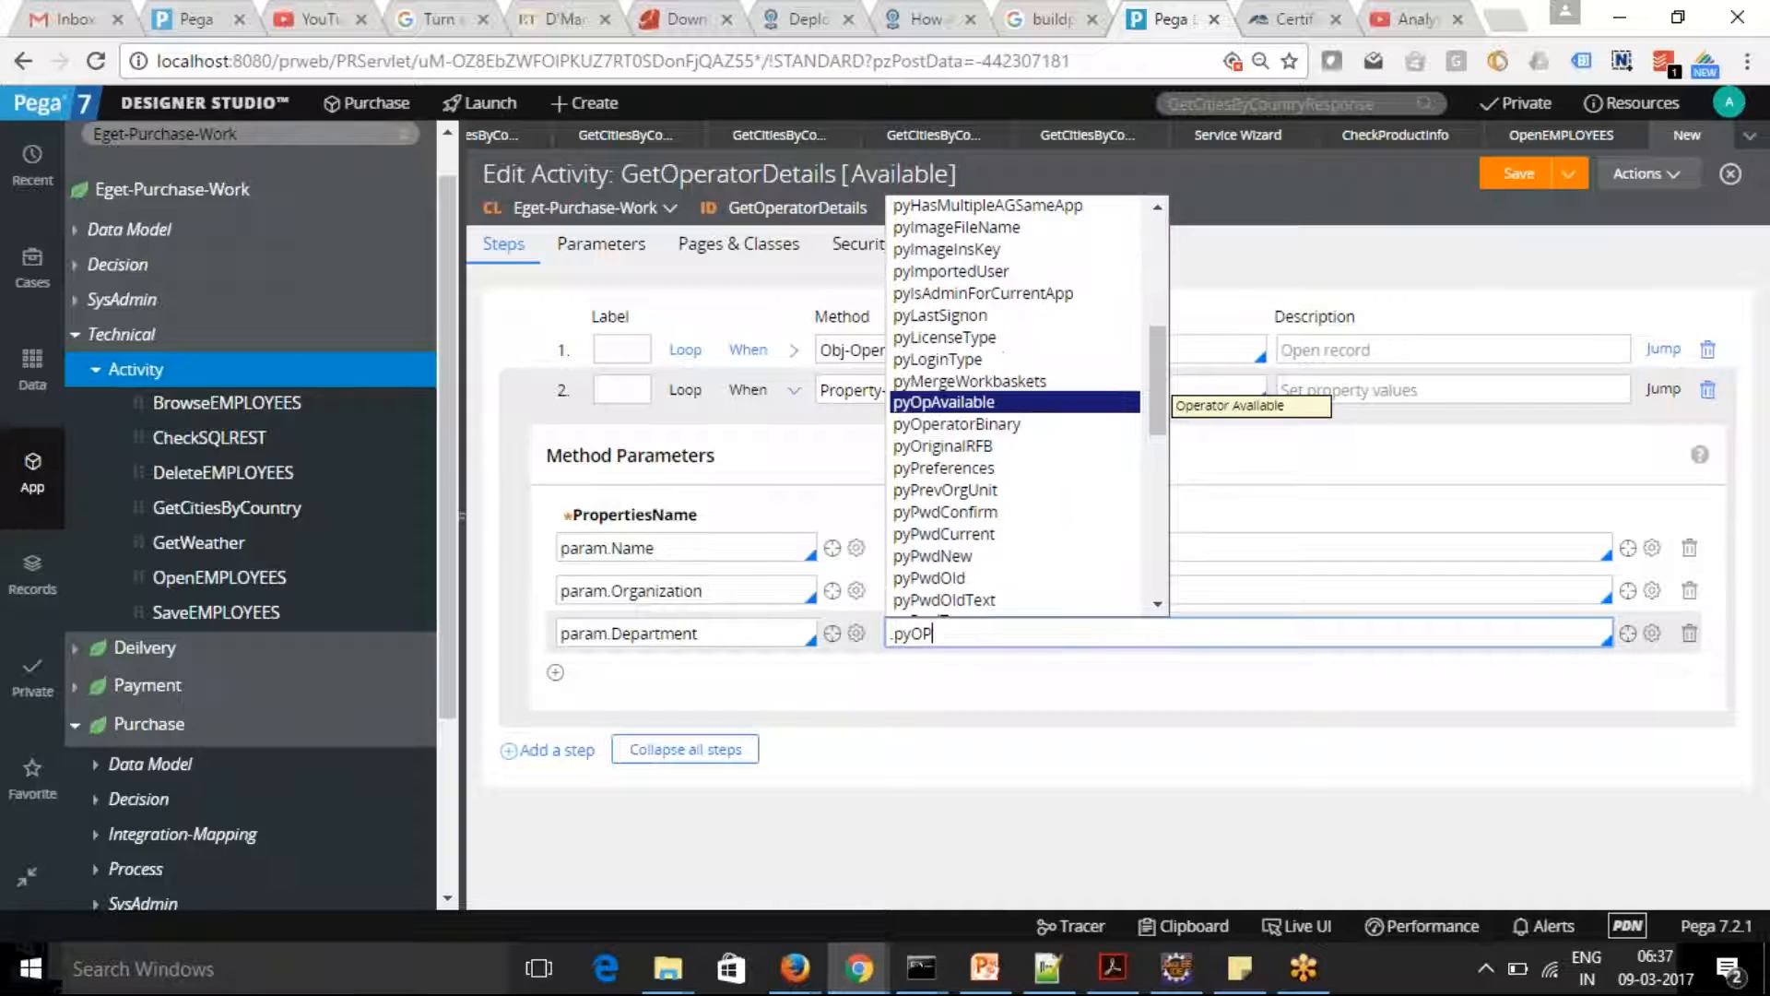
pyautogui.press('BackSpace')
pyautogui.write('r')
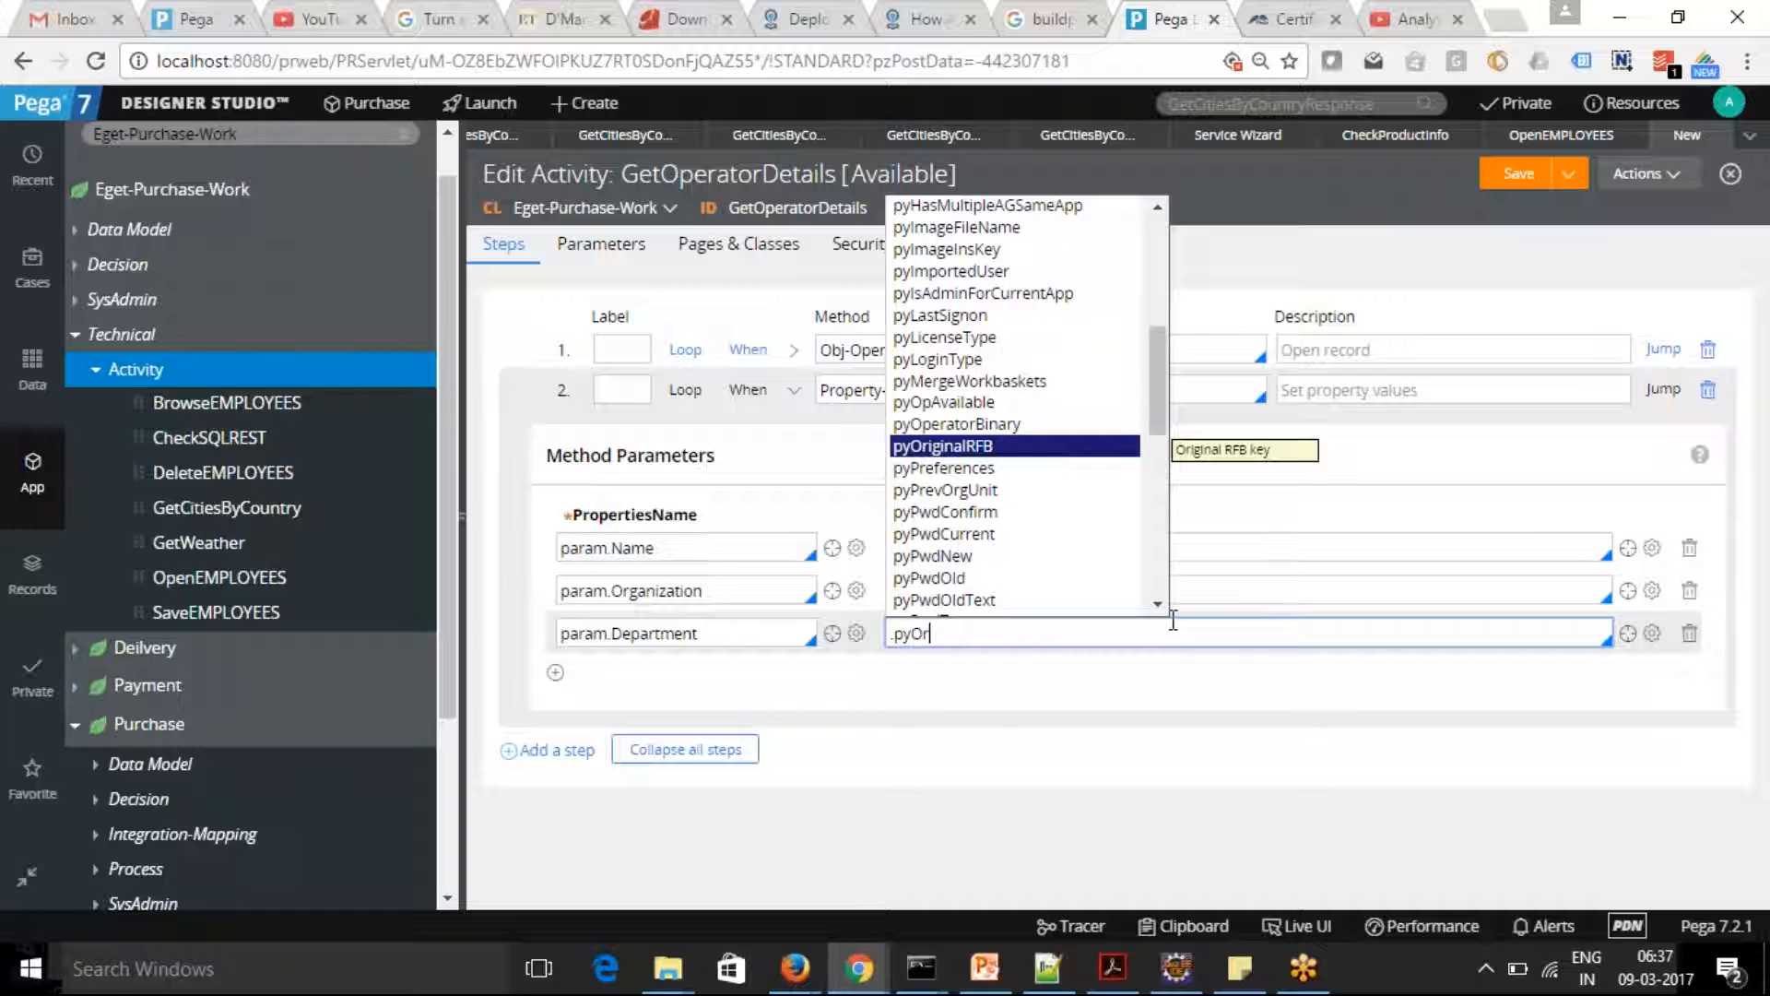
pyautogui.write('gDiv')
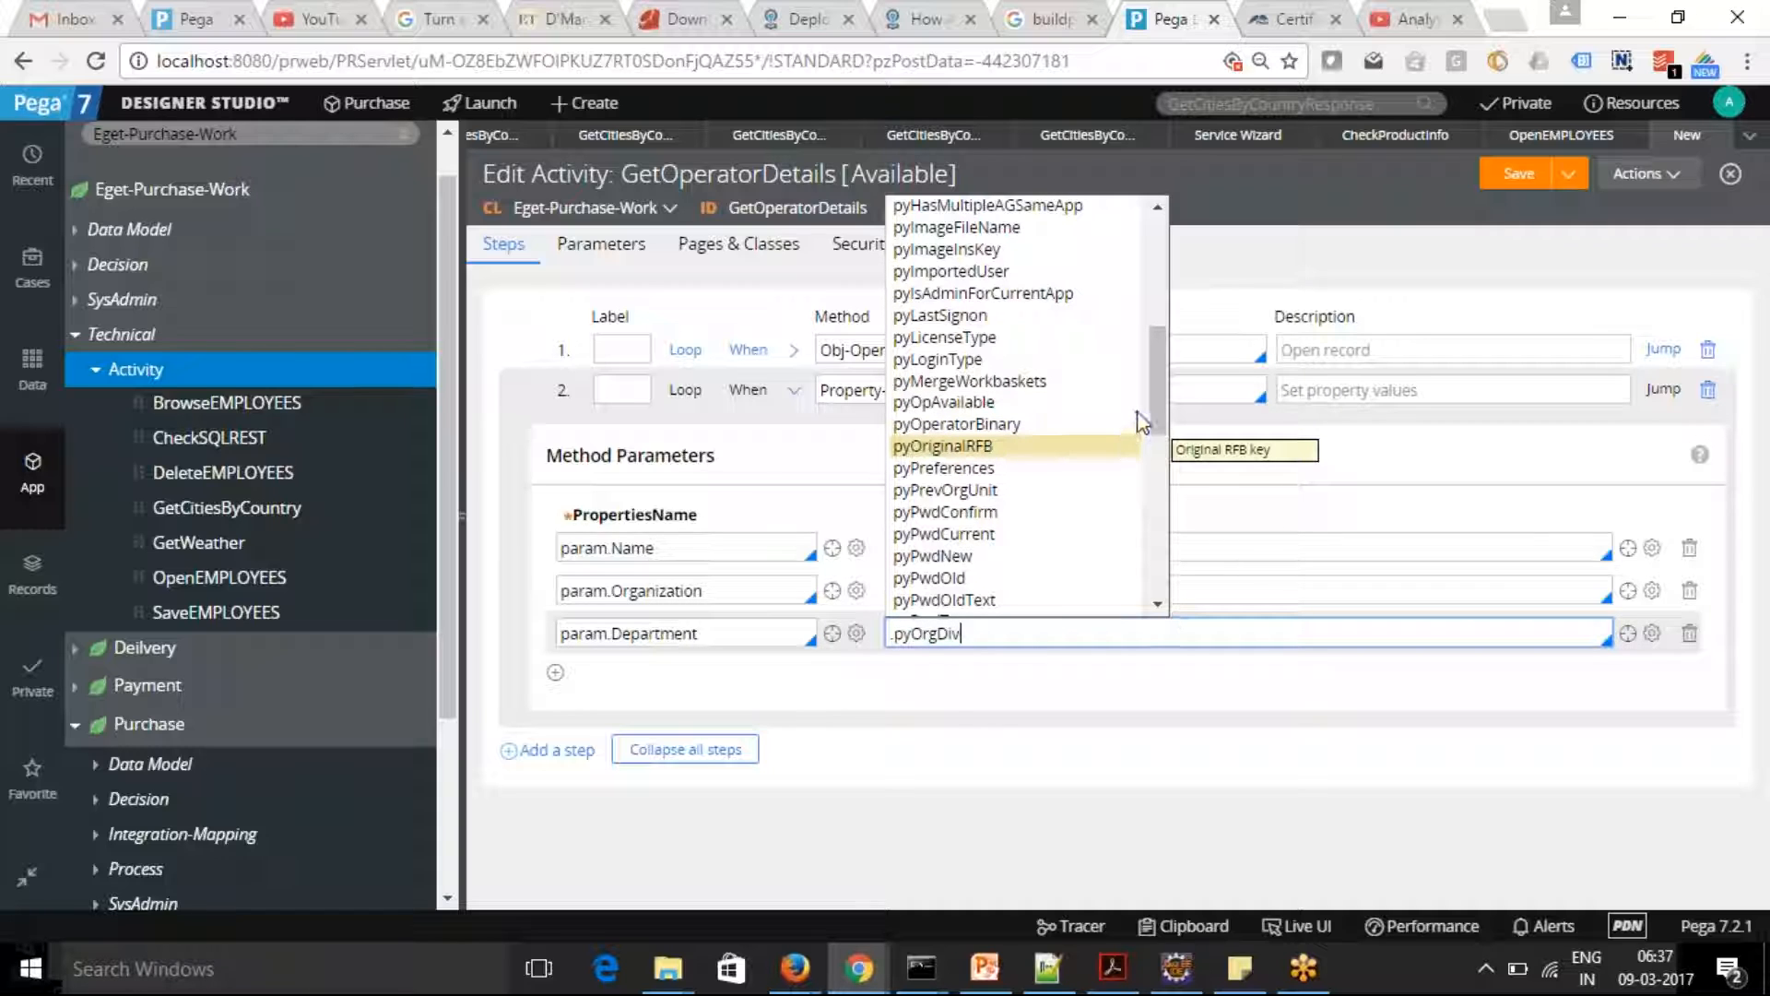
pyautogui.moveTo(1156, 396); pyautogui.dragTo(1161, 582)
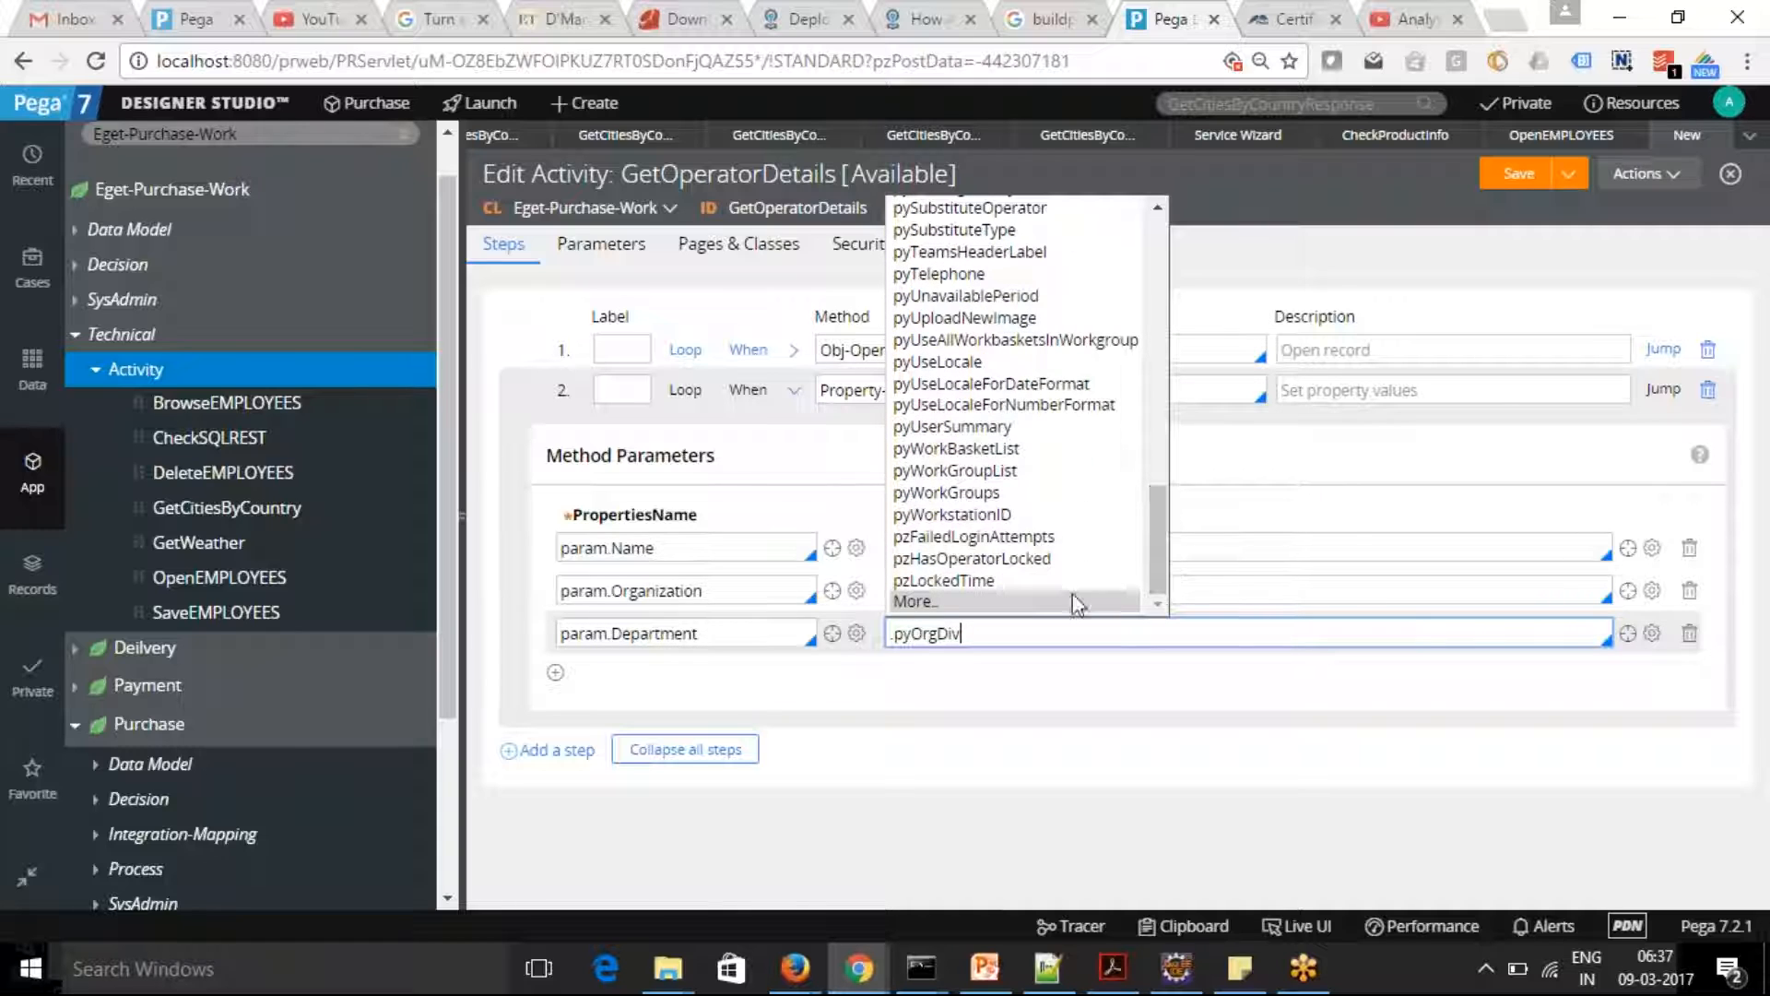
pyautogui.click(913, 603)
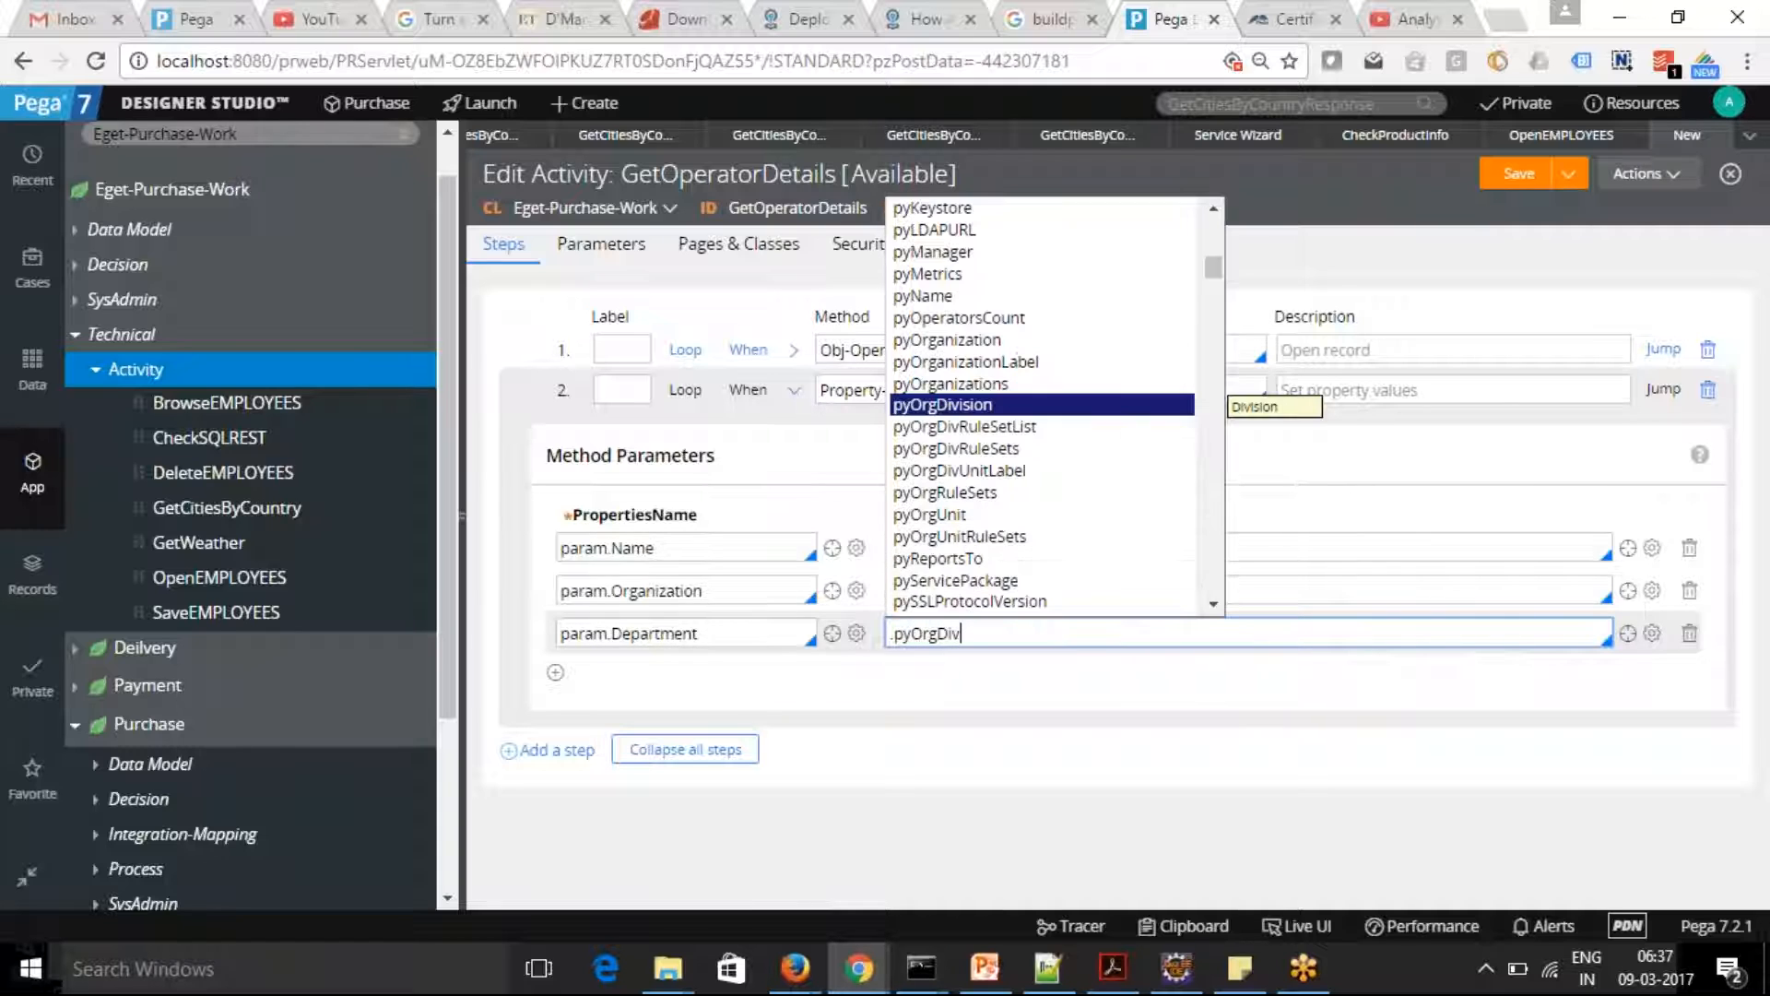
pyautogui.click(961, 406)
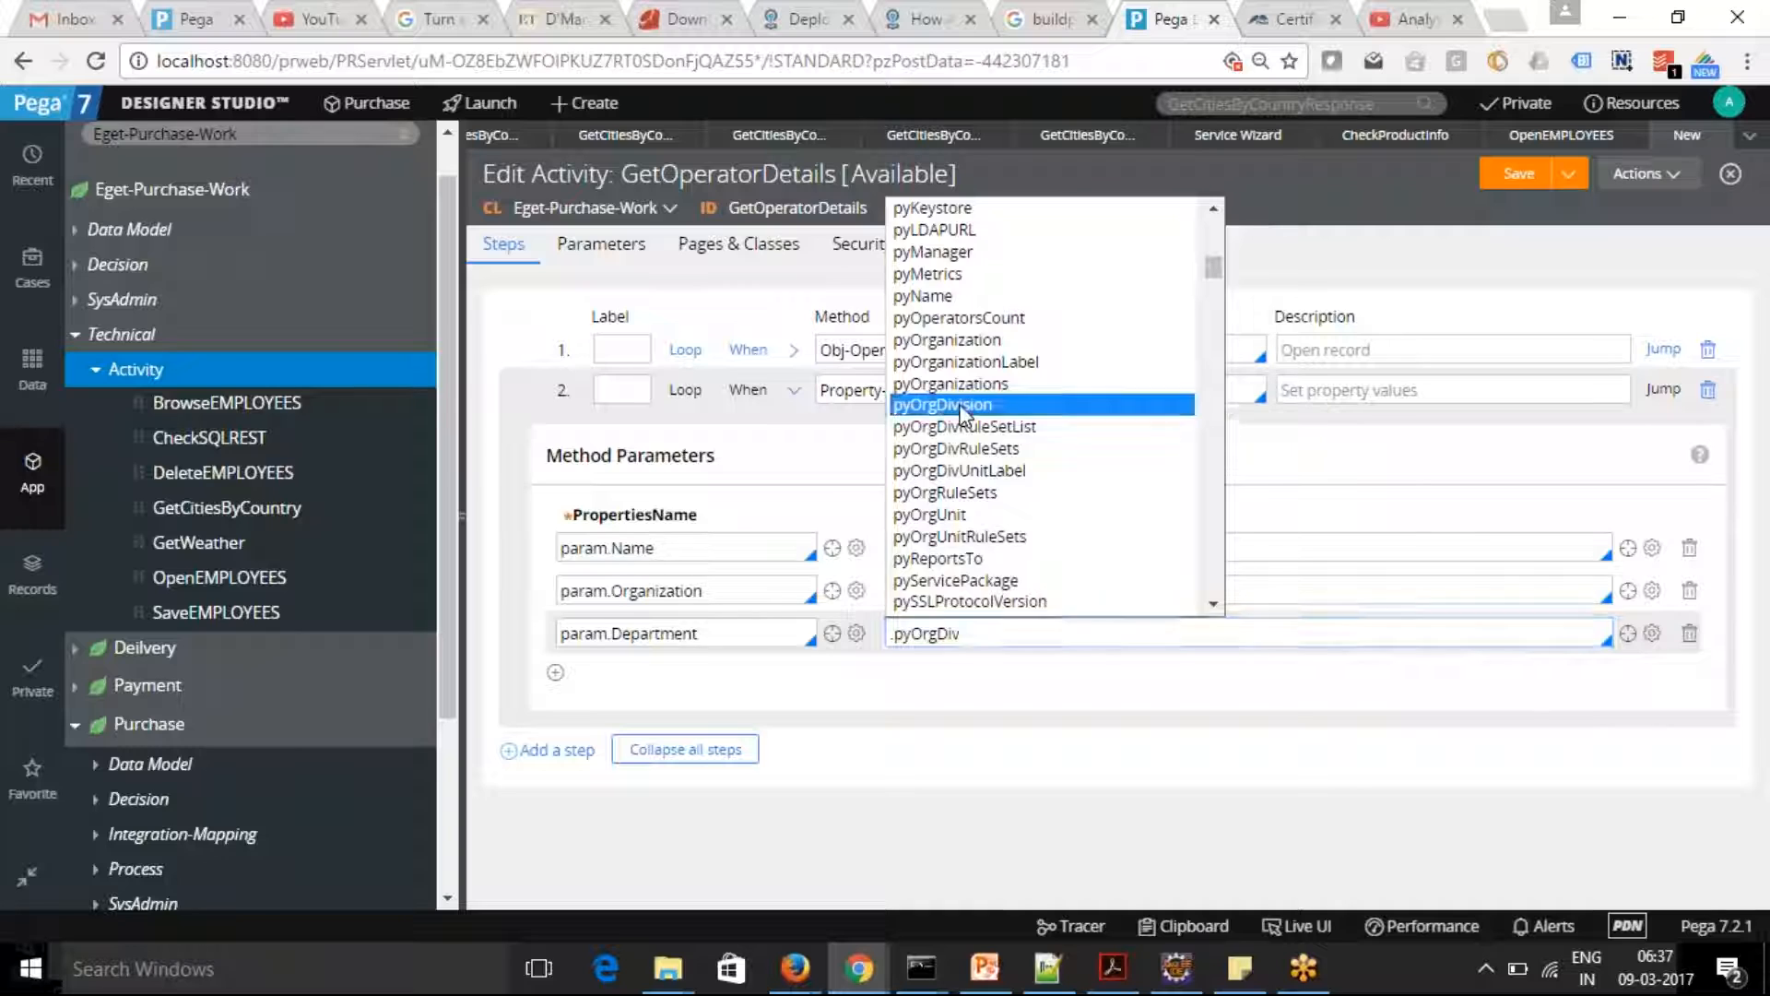
pyautogui.click(1521, 174)
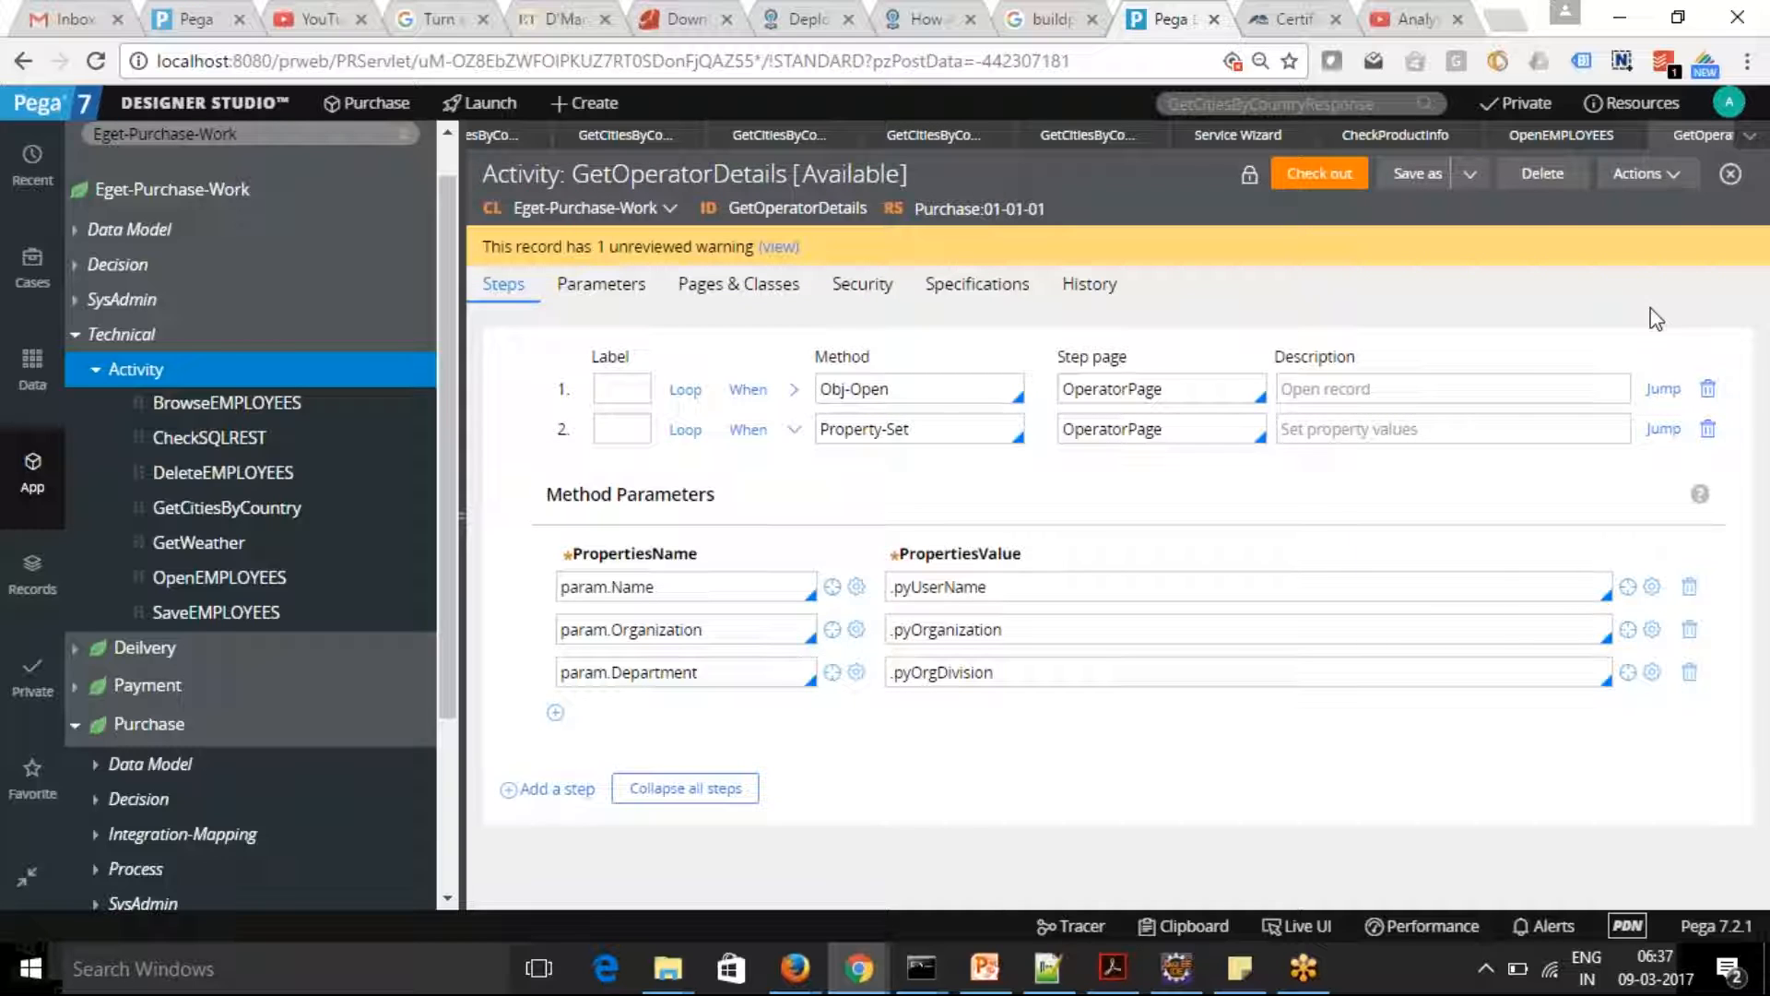
# Run the GetOperatorDetails activity with OperatorID set to Admin@Eget and close the status window
pyautogui.click(1675, 178)
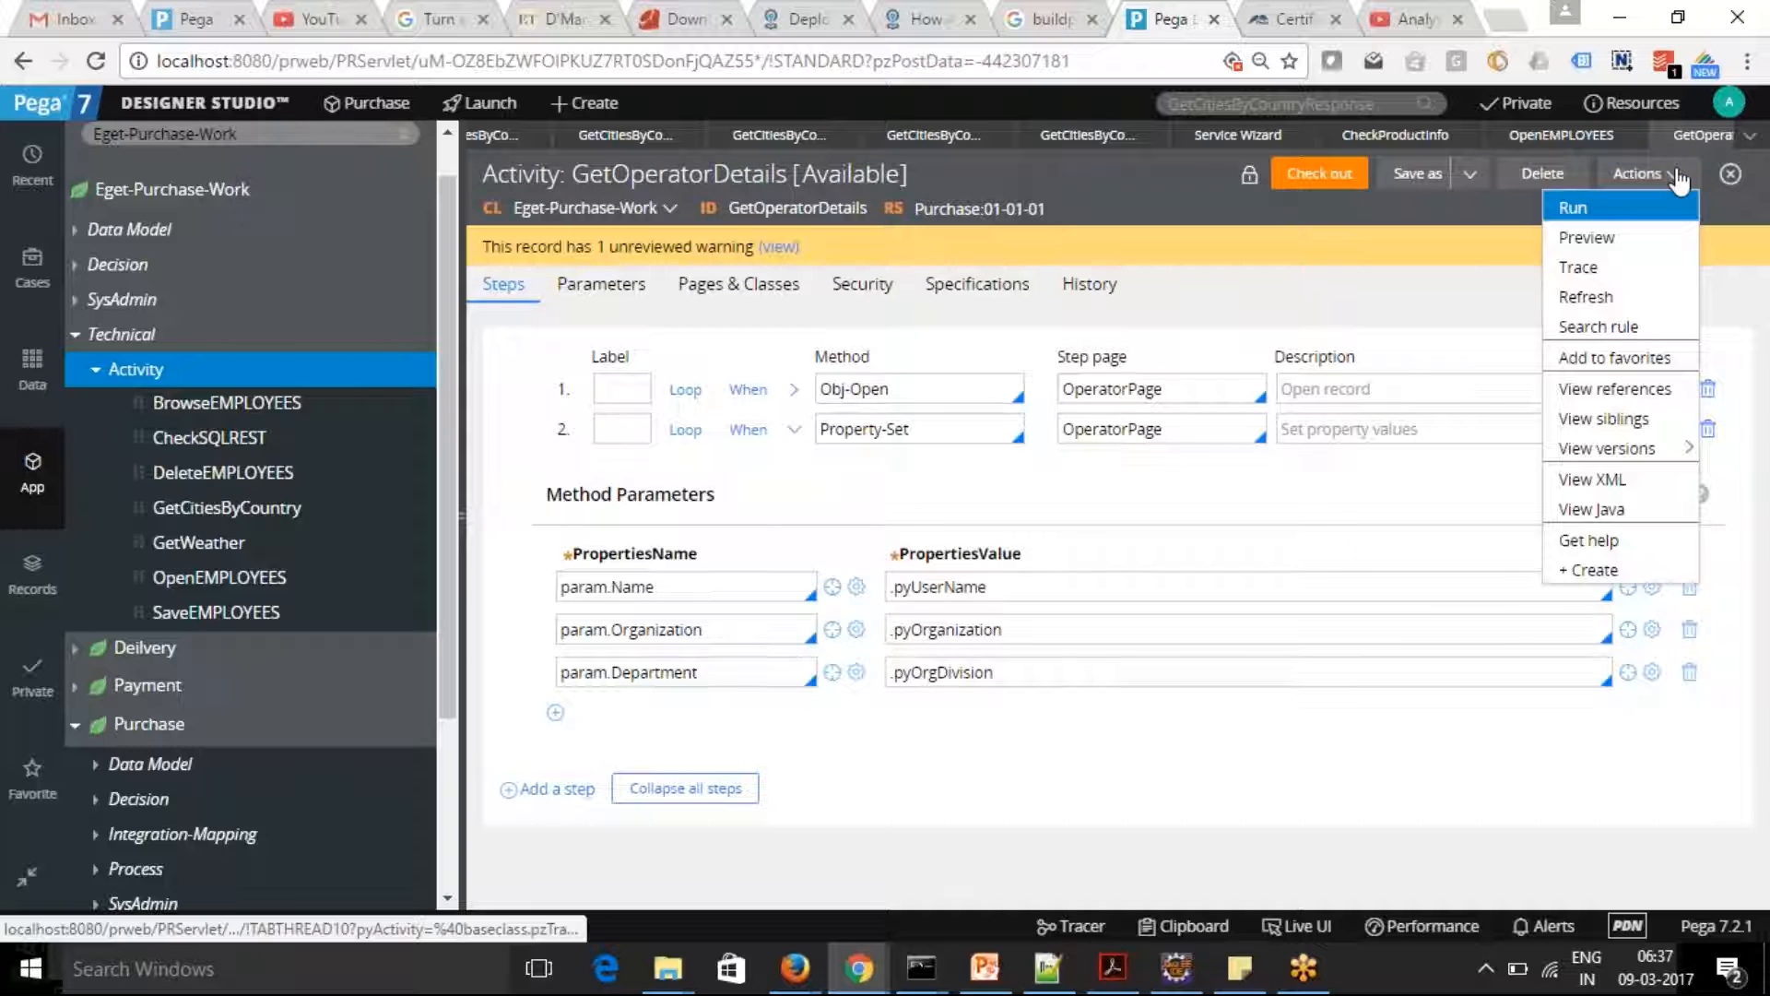
pyautogui.click(1604, 214)
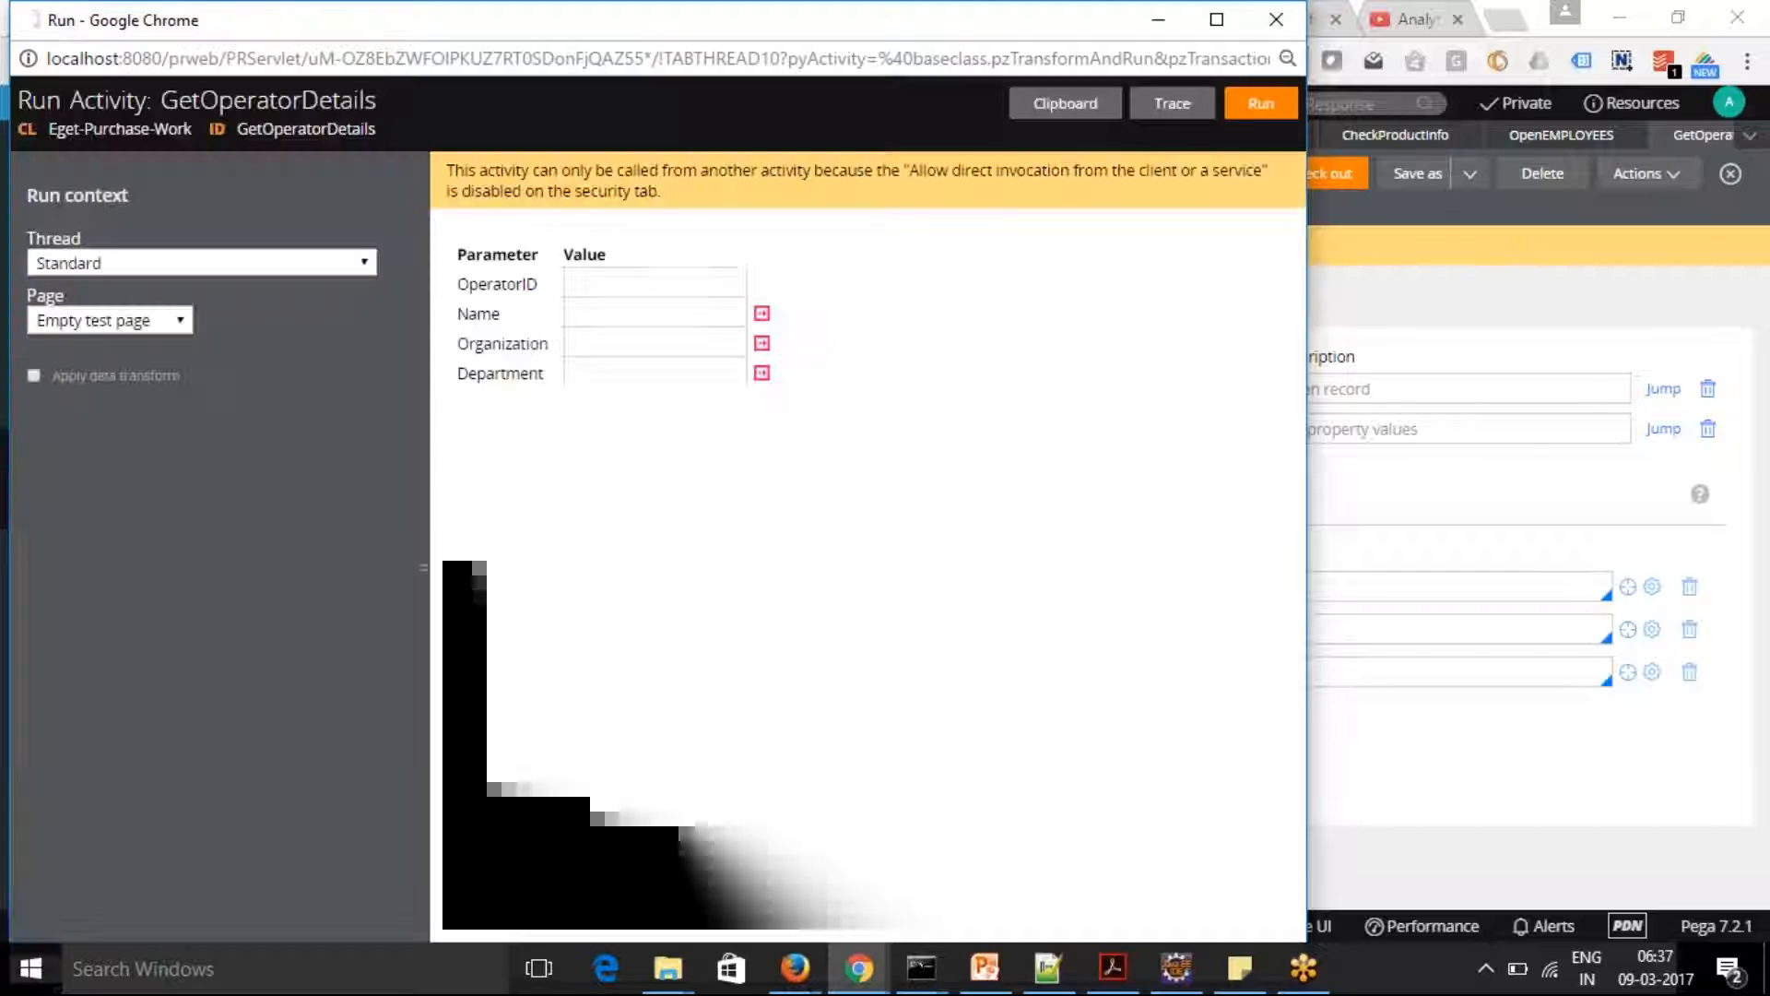
pyautogui.click(676, 289)
pyautogui.write('Admu')
pyautogui.press('BackSpace')
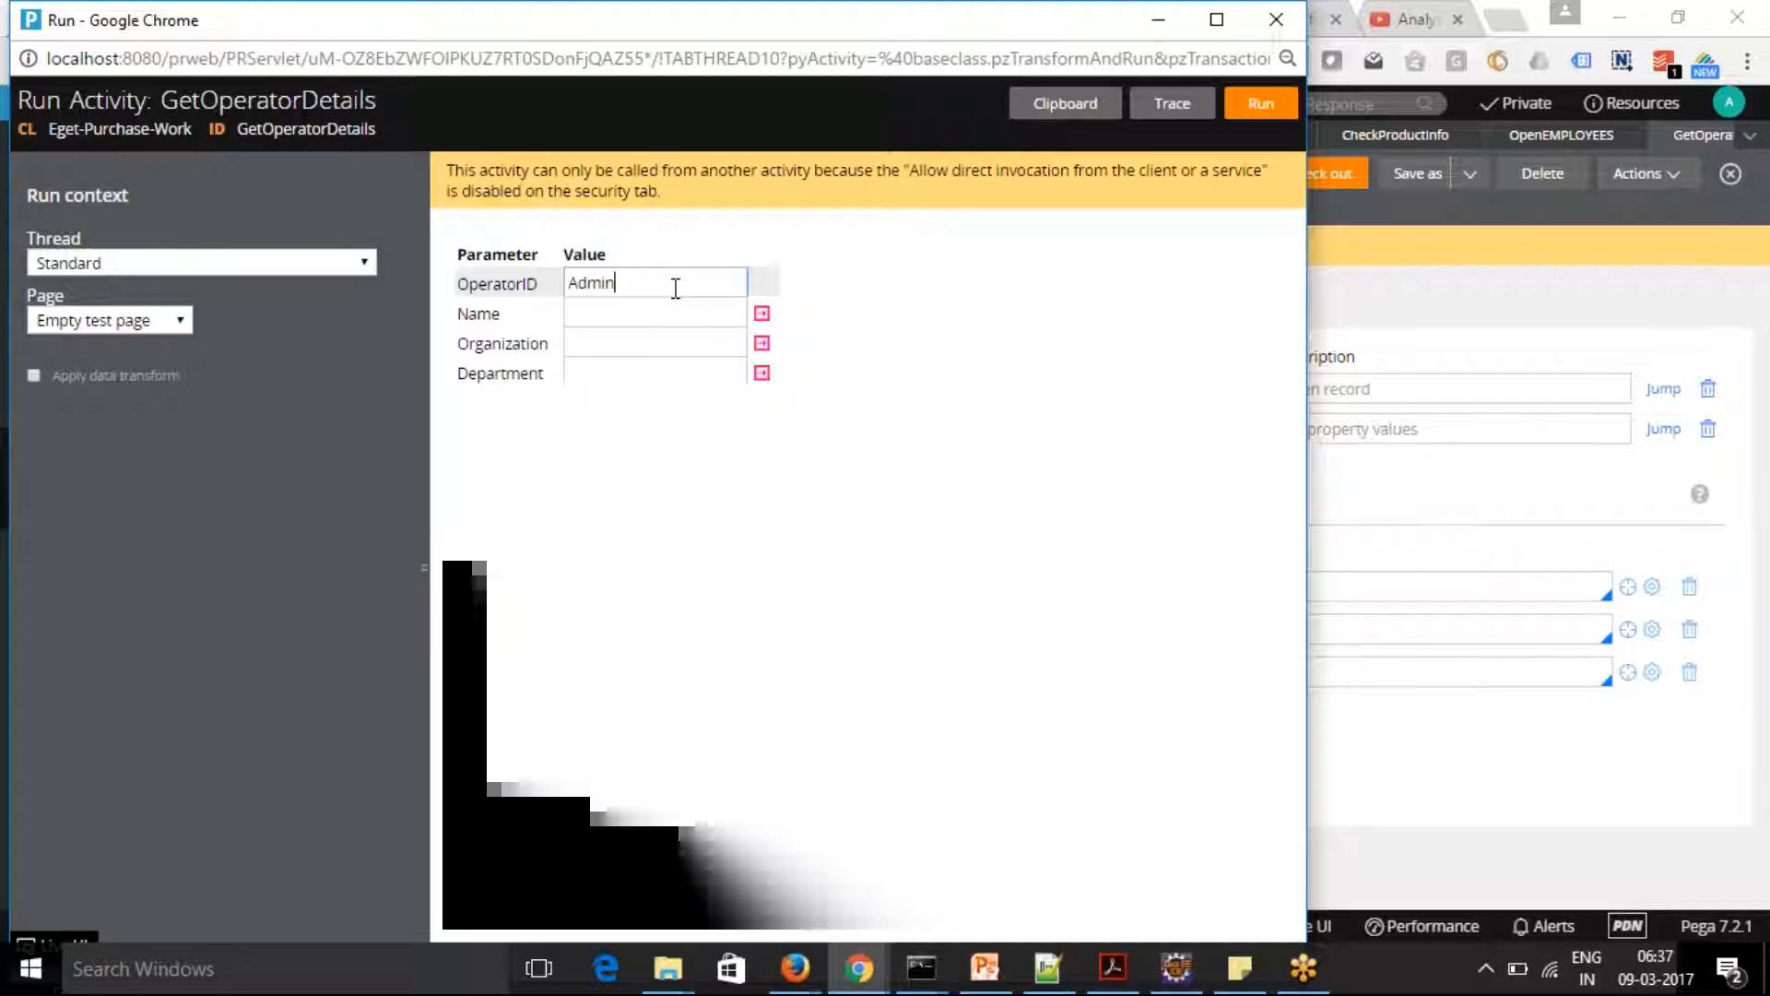
pyautogui.write('in@Eget')
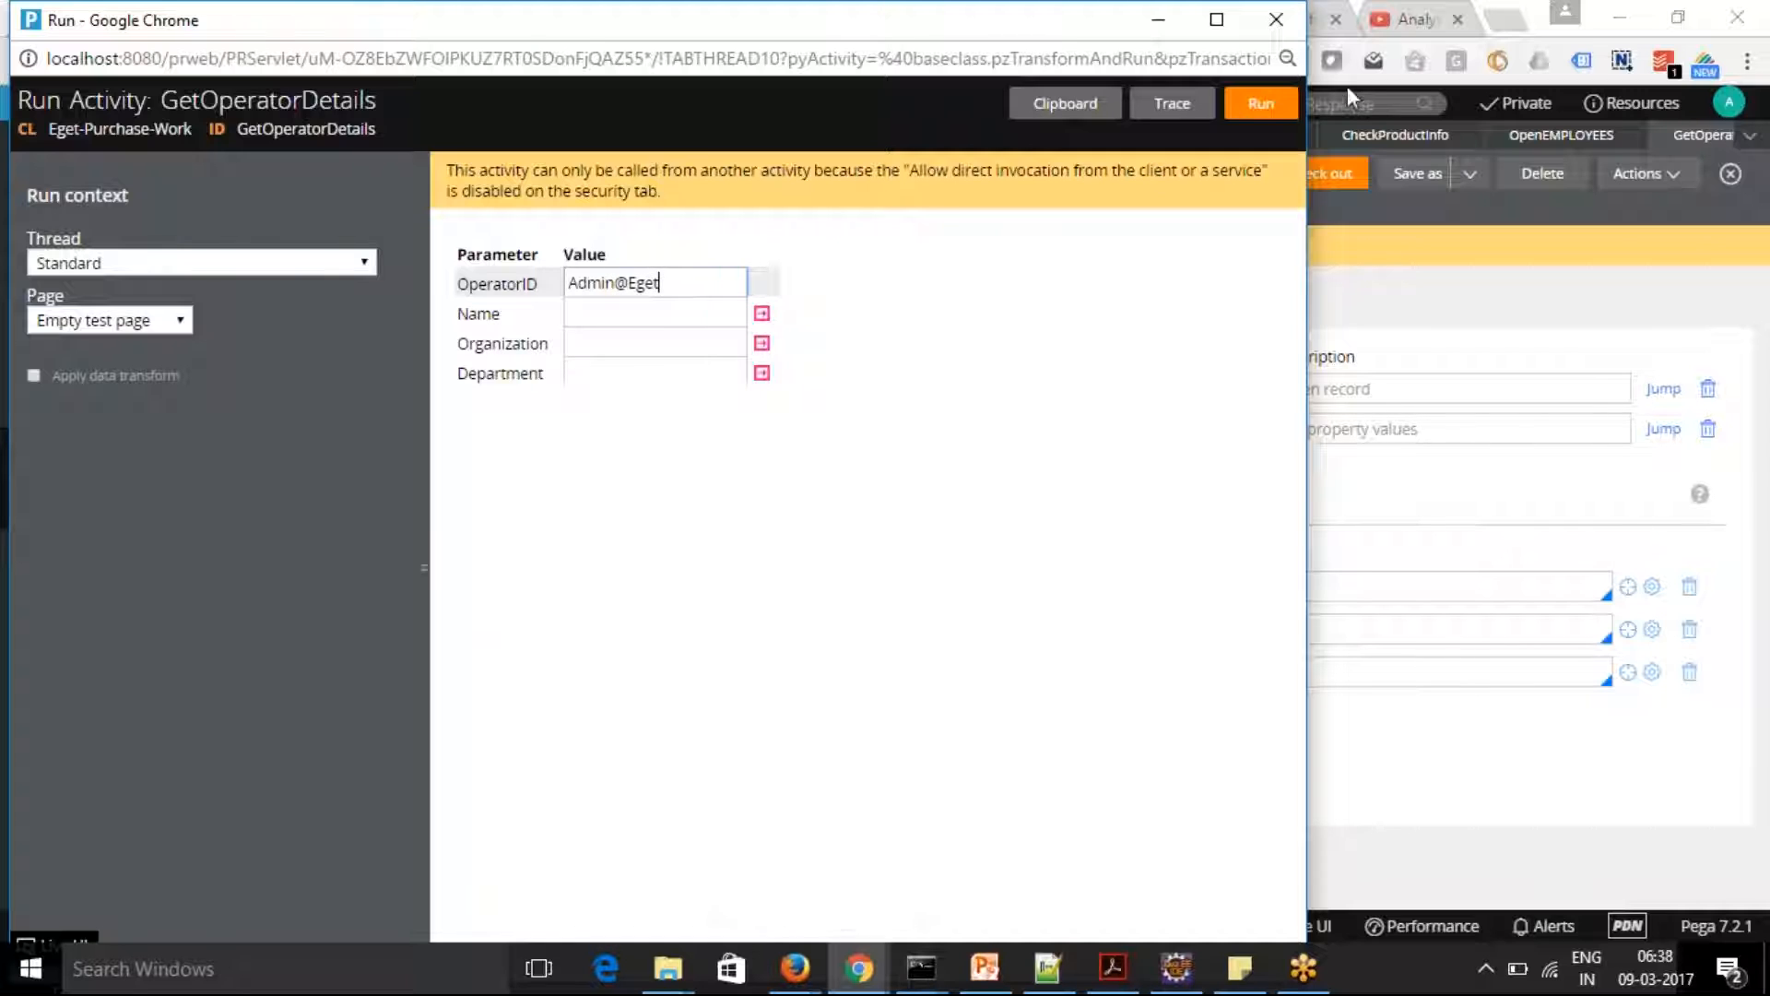
pyautogui.click(1265, 104)
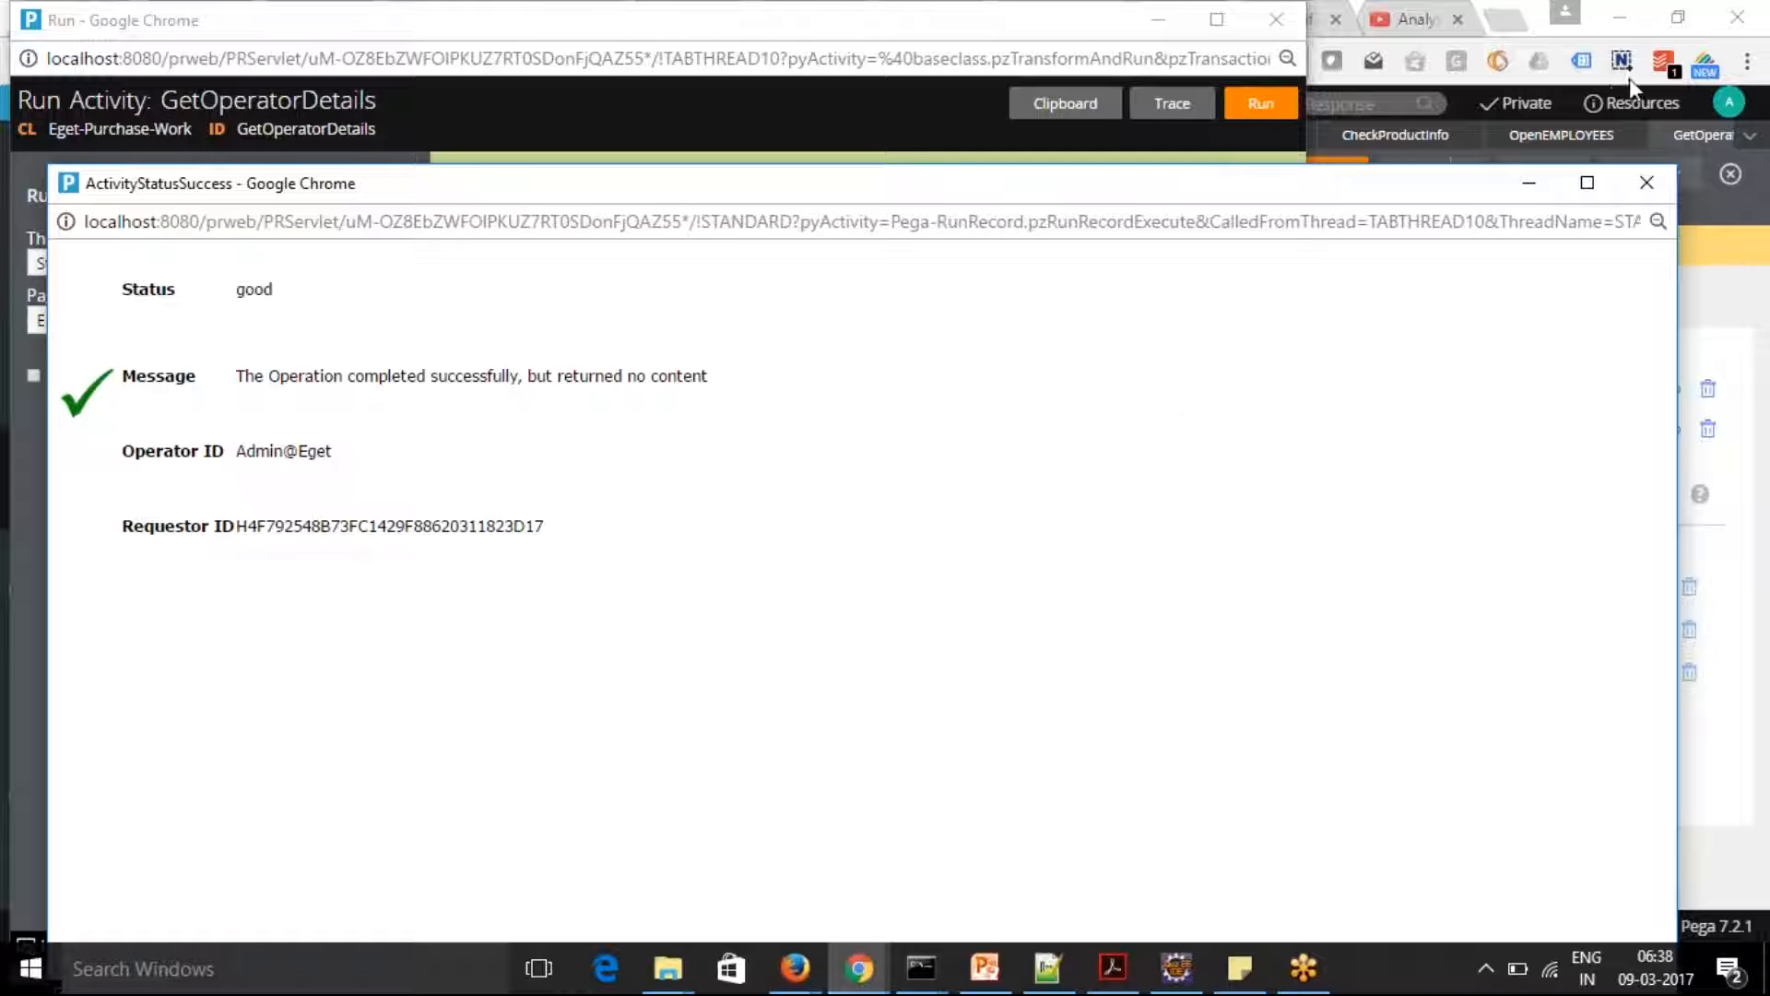
pyautogui.click(1648, 181)
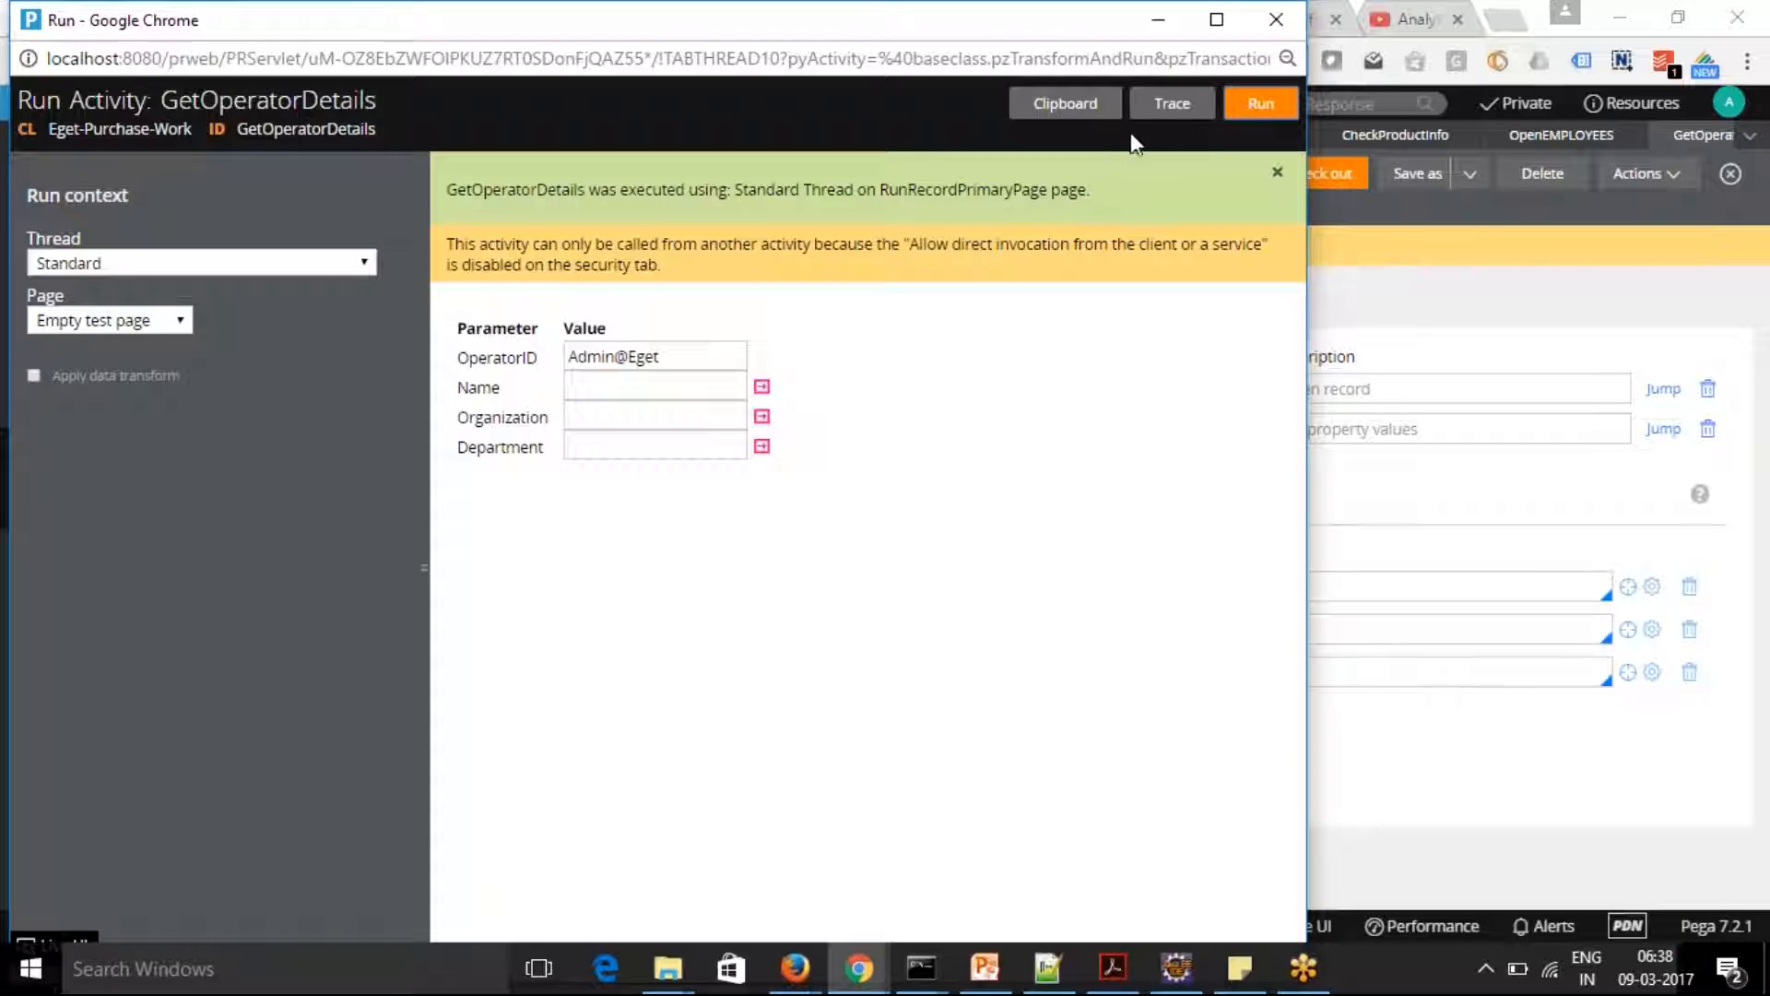
# Try to start a trace of the GetOperatorDetails activity from its run window, and close the window it opens
pyautogui.click(1169, 106)
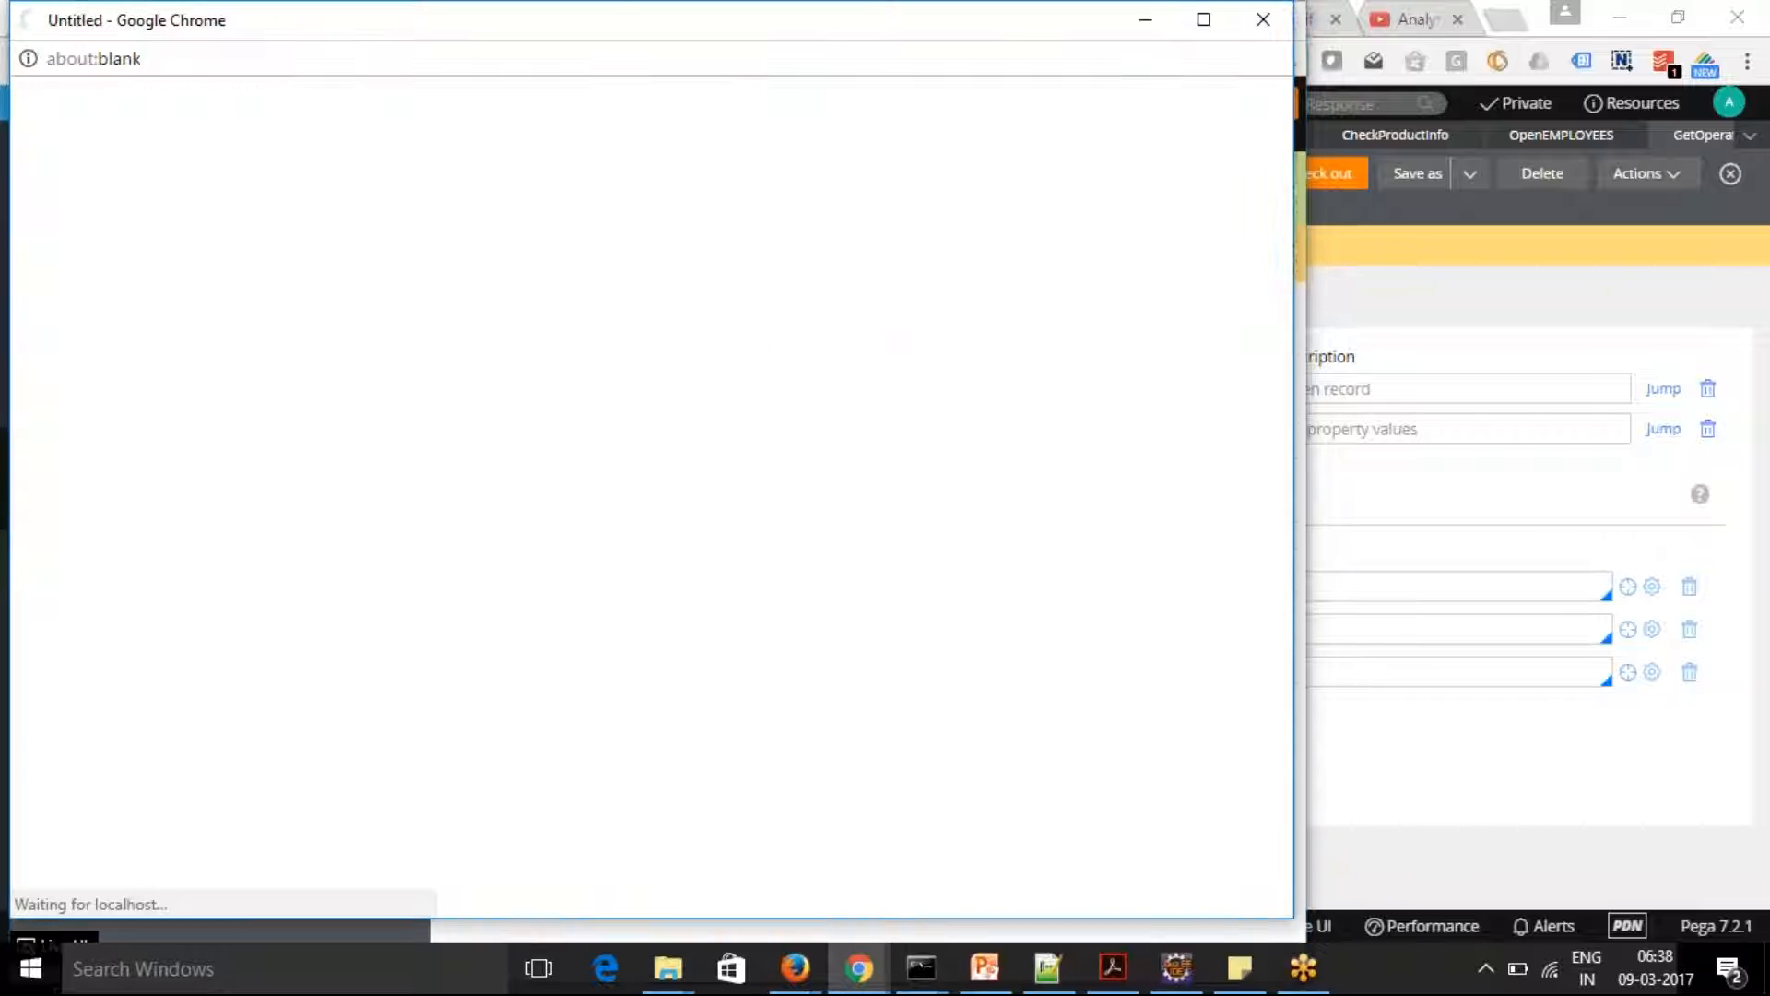
pyautogui.moveTo(645, 23); pyautogui.dragTo(633, 304)
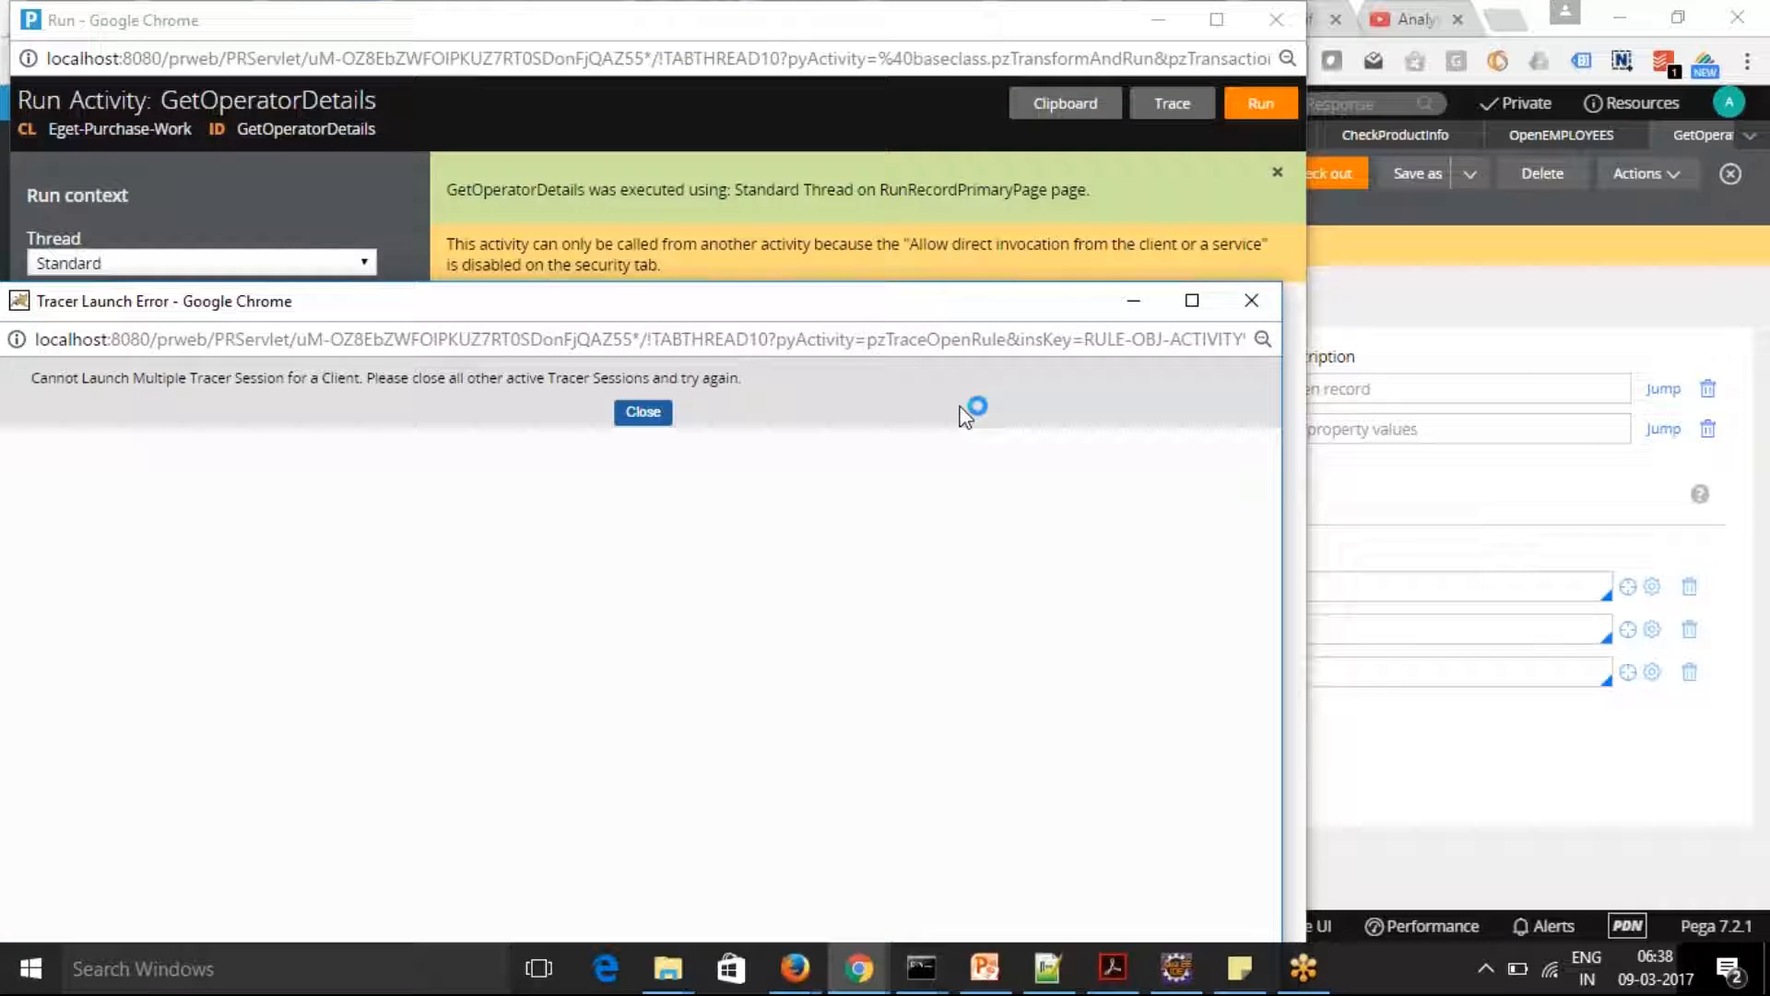
pyautogui.click(1251, 300)
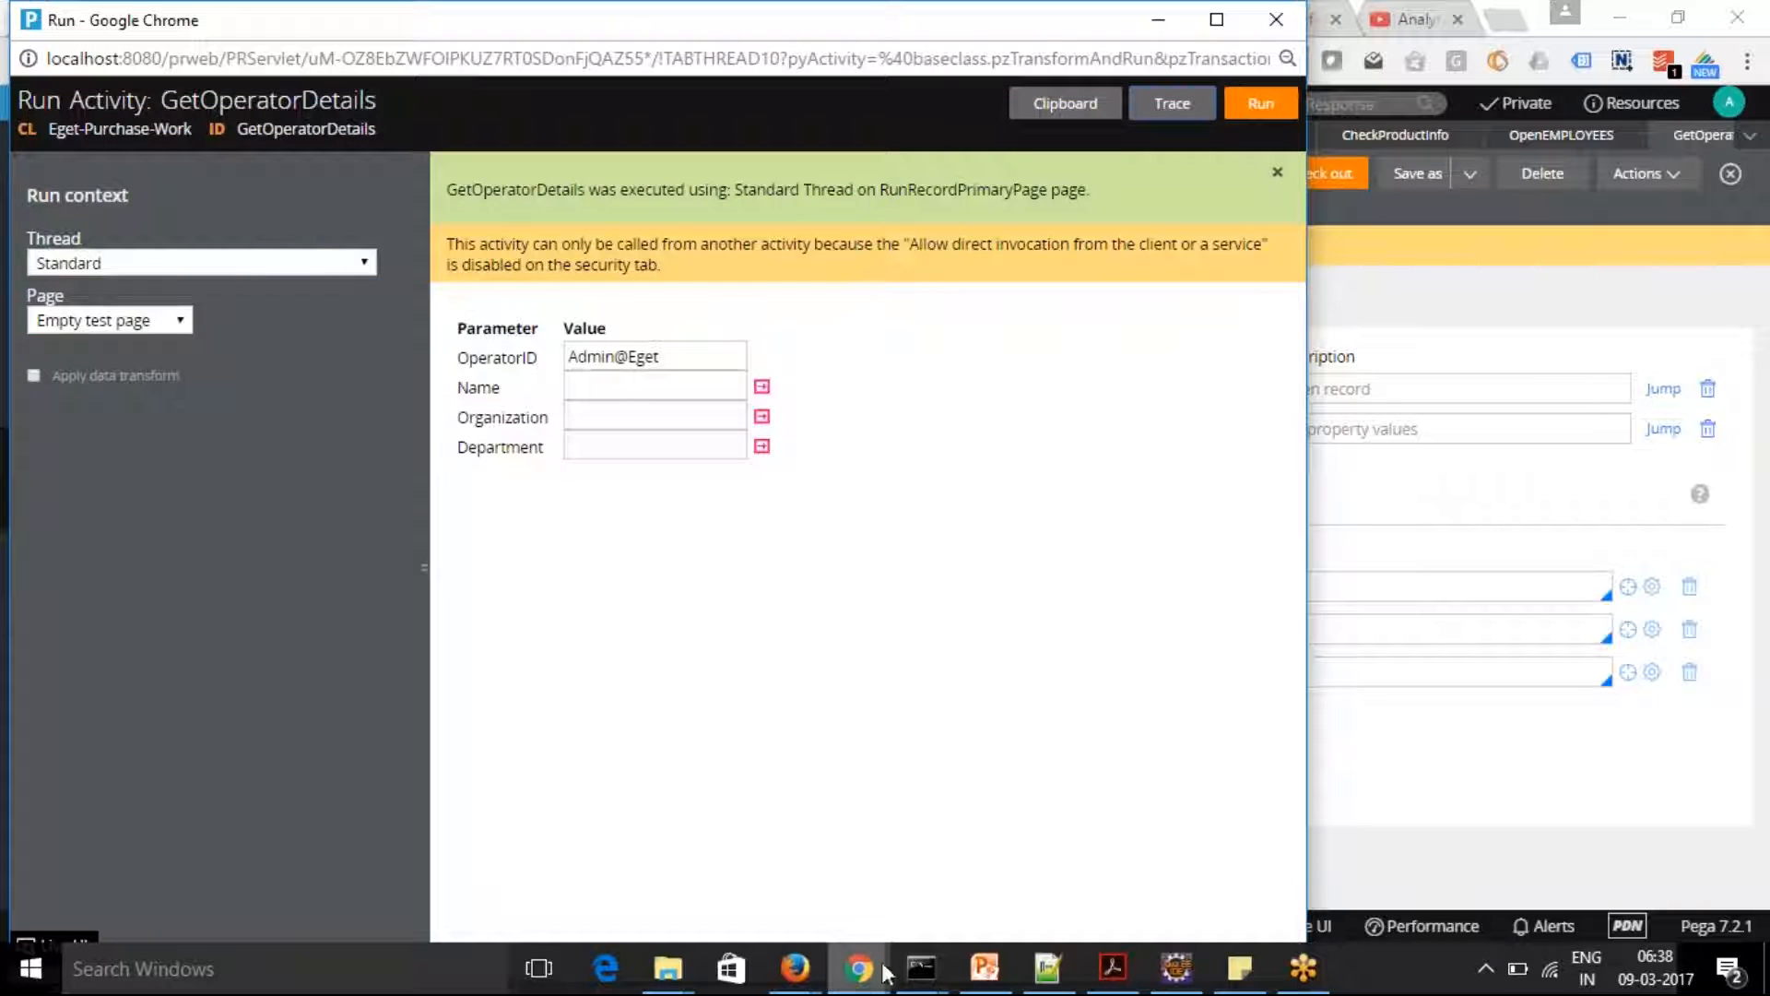
# Switch to the already open Tracer window for GetCitiesByCountry, clear its events and close it
pyautogui.moveTo(857, 983)
pyautogui.click(912, 907)
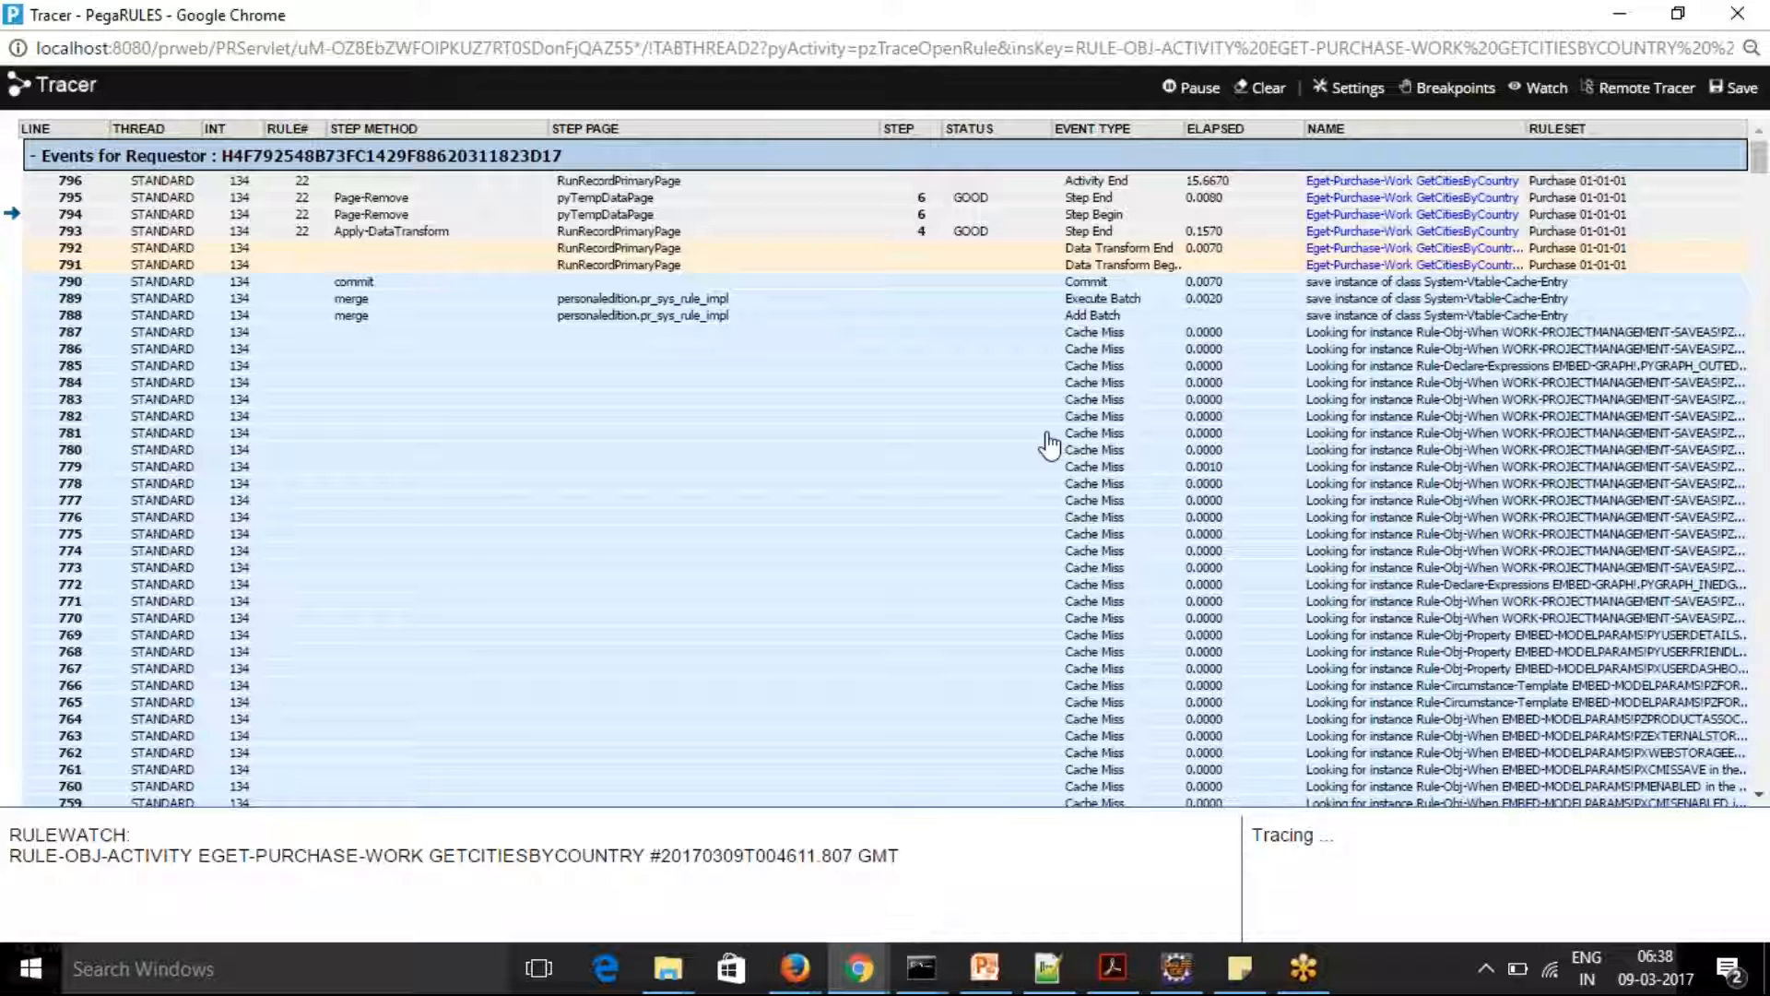
pyautogui.click(1267, 87)
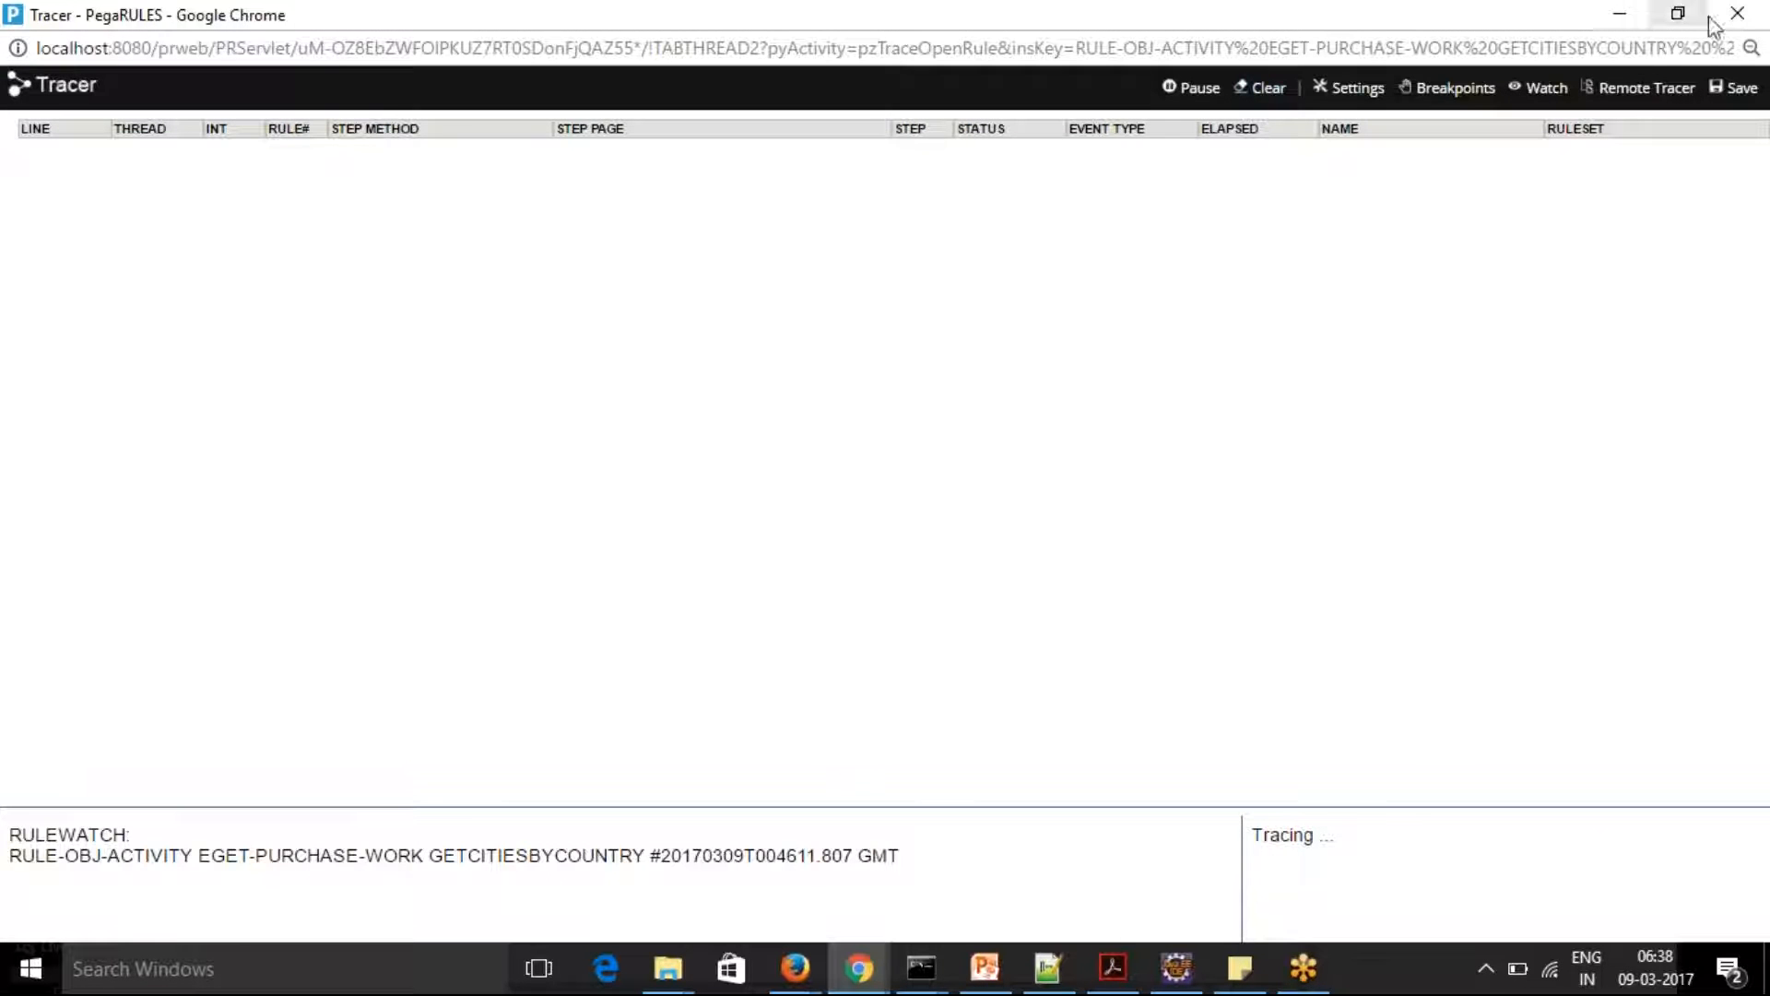
pyautogui.click(1736, 16)
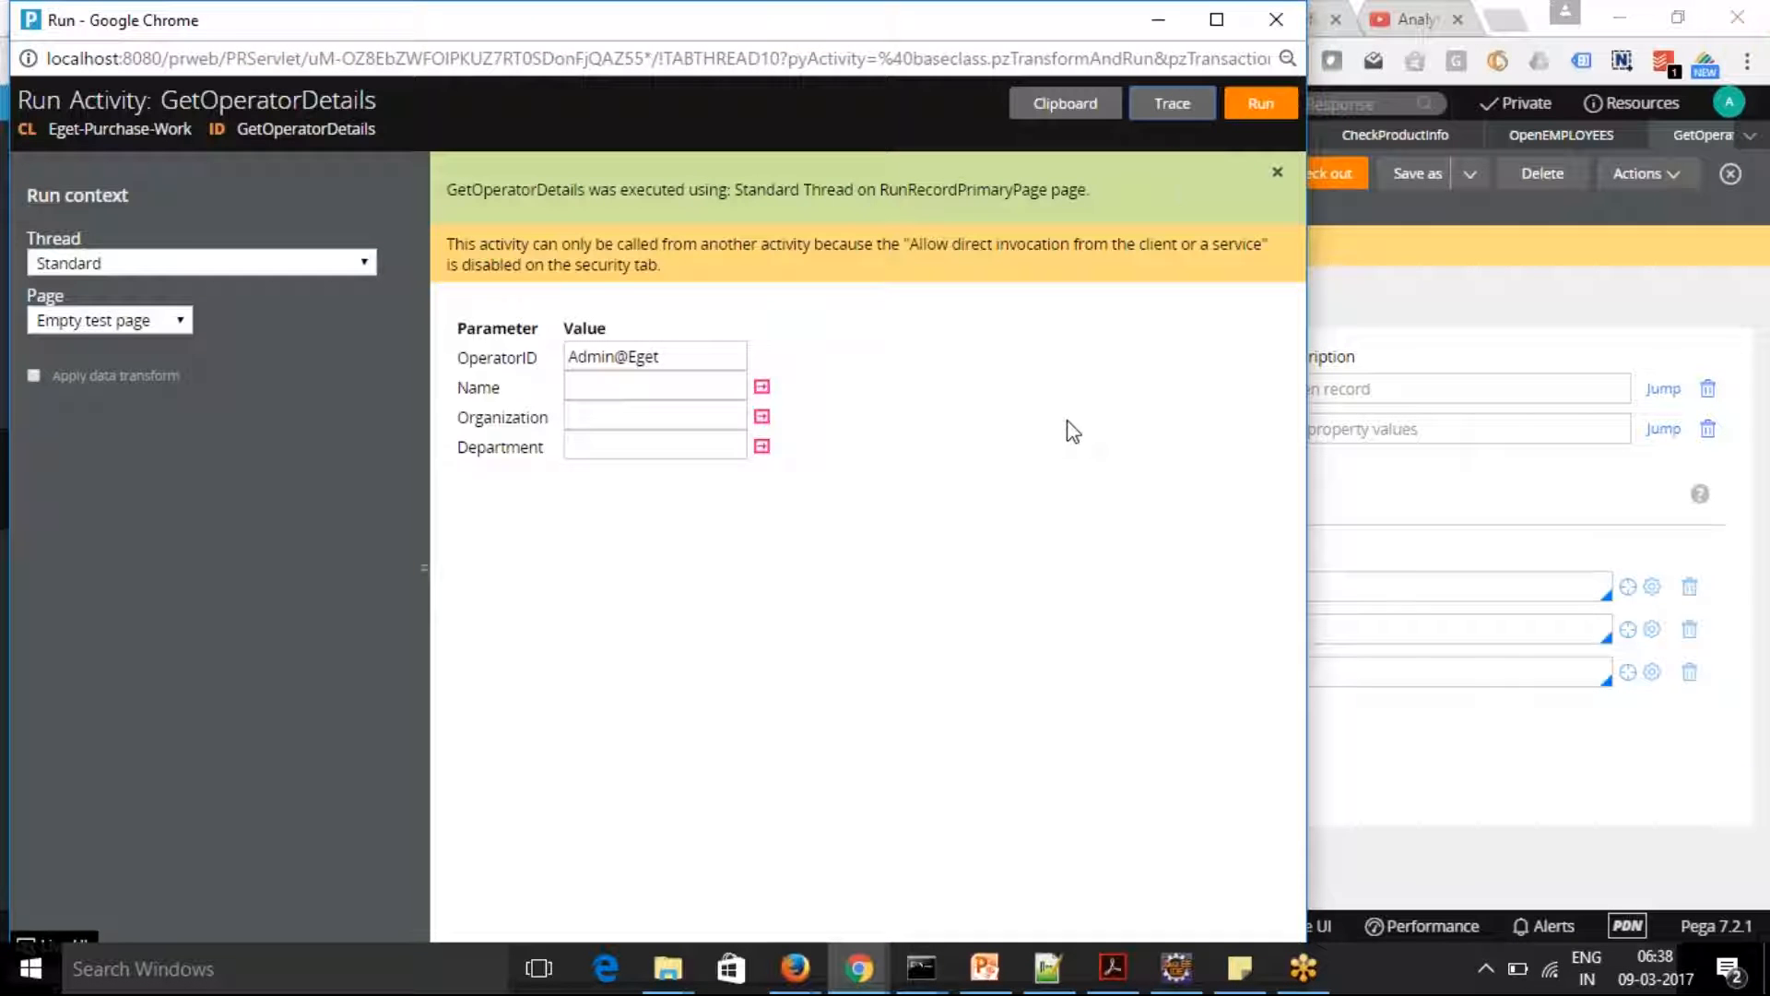
# Start a trace of the GetOperatorDetails activity, run the activity again and close the status window
pyautogui.click(1172, 104)
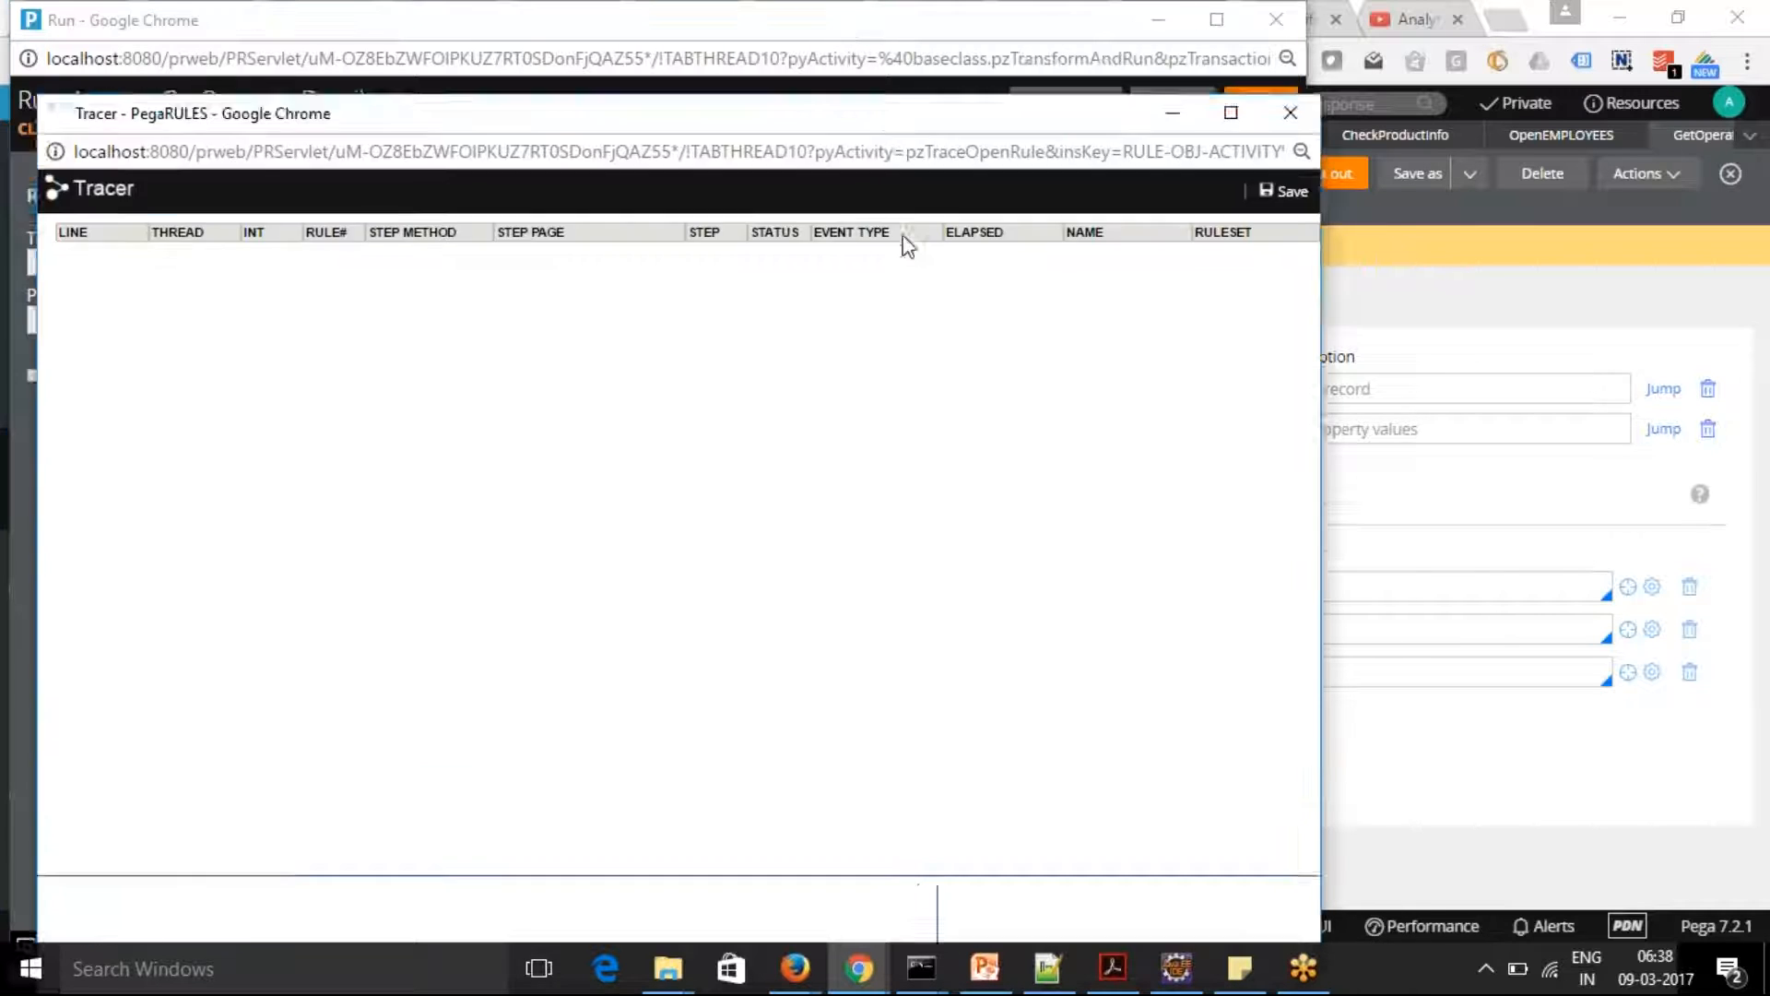
pyautogui.click(1270, 107)
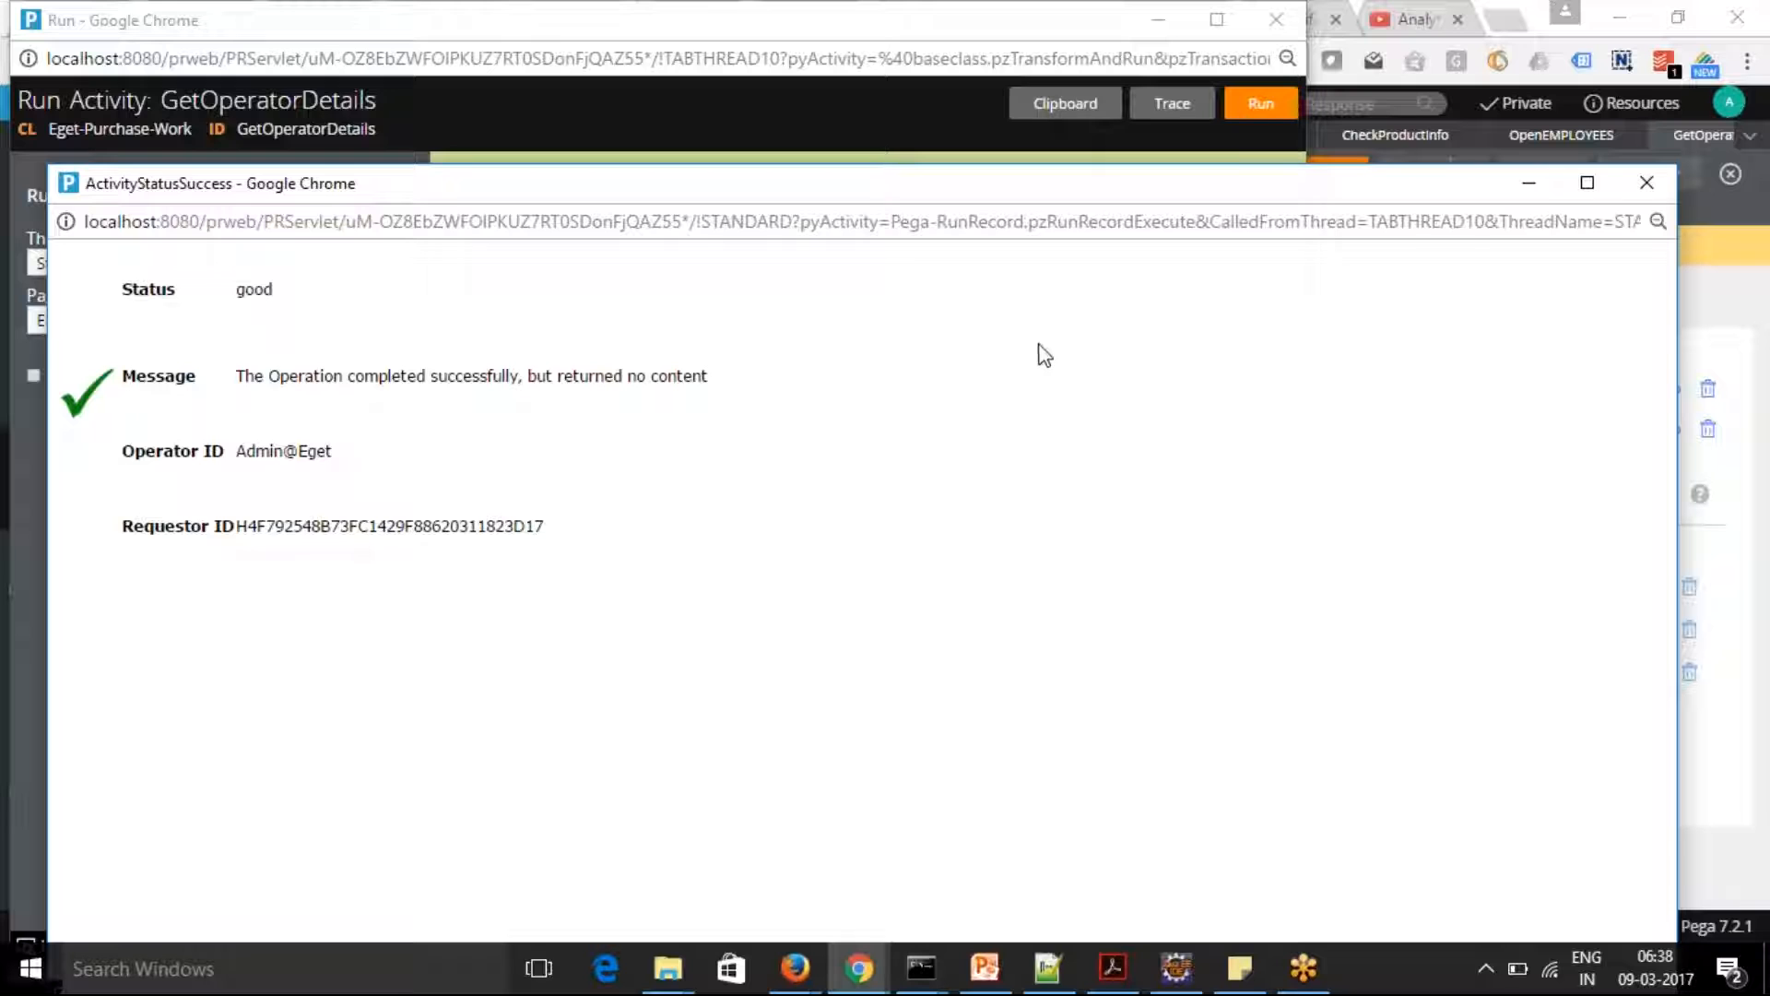
pyautogui.click(1645, 181)
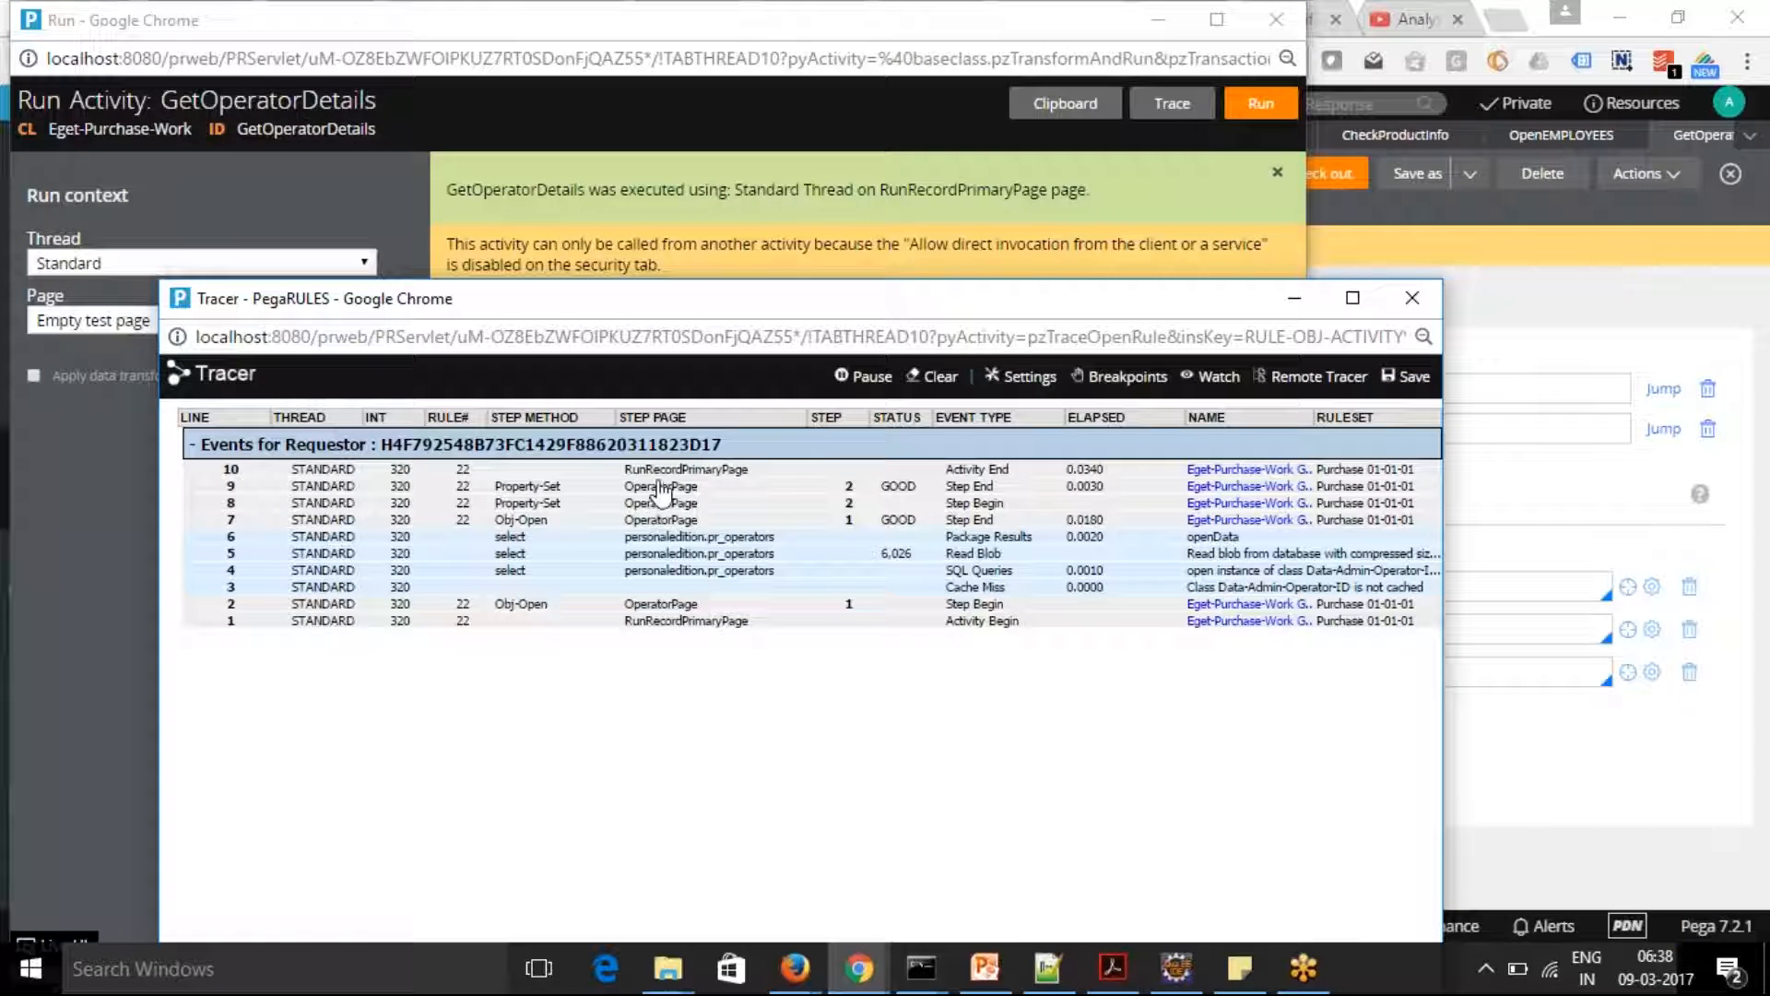
# Examine the OperatorPage properties recorded in the trace for the Property-Set step, and close the properties window
pyautogui.click(660, 498)
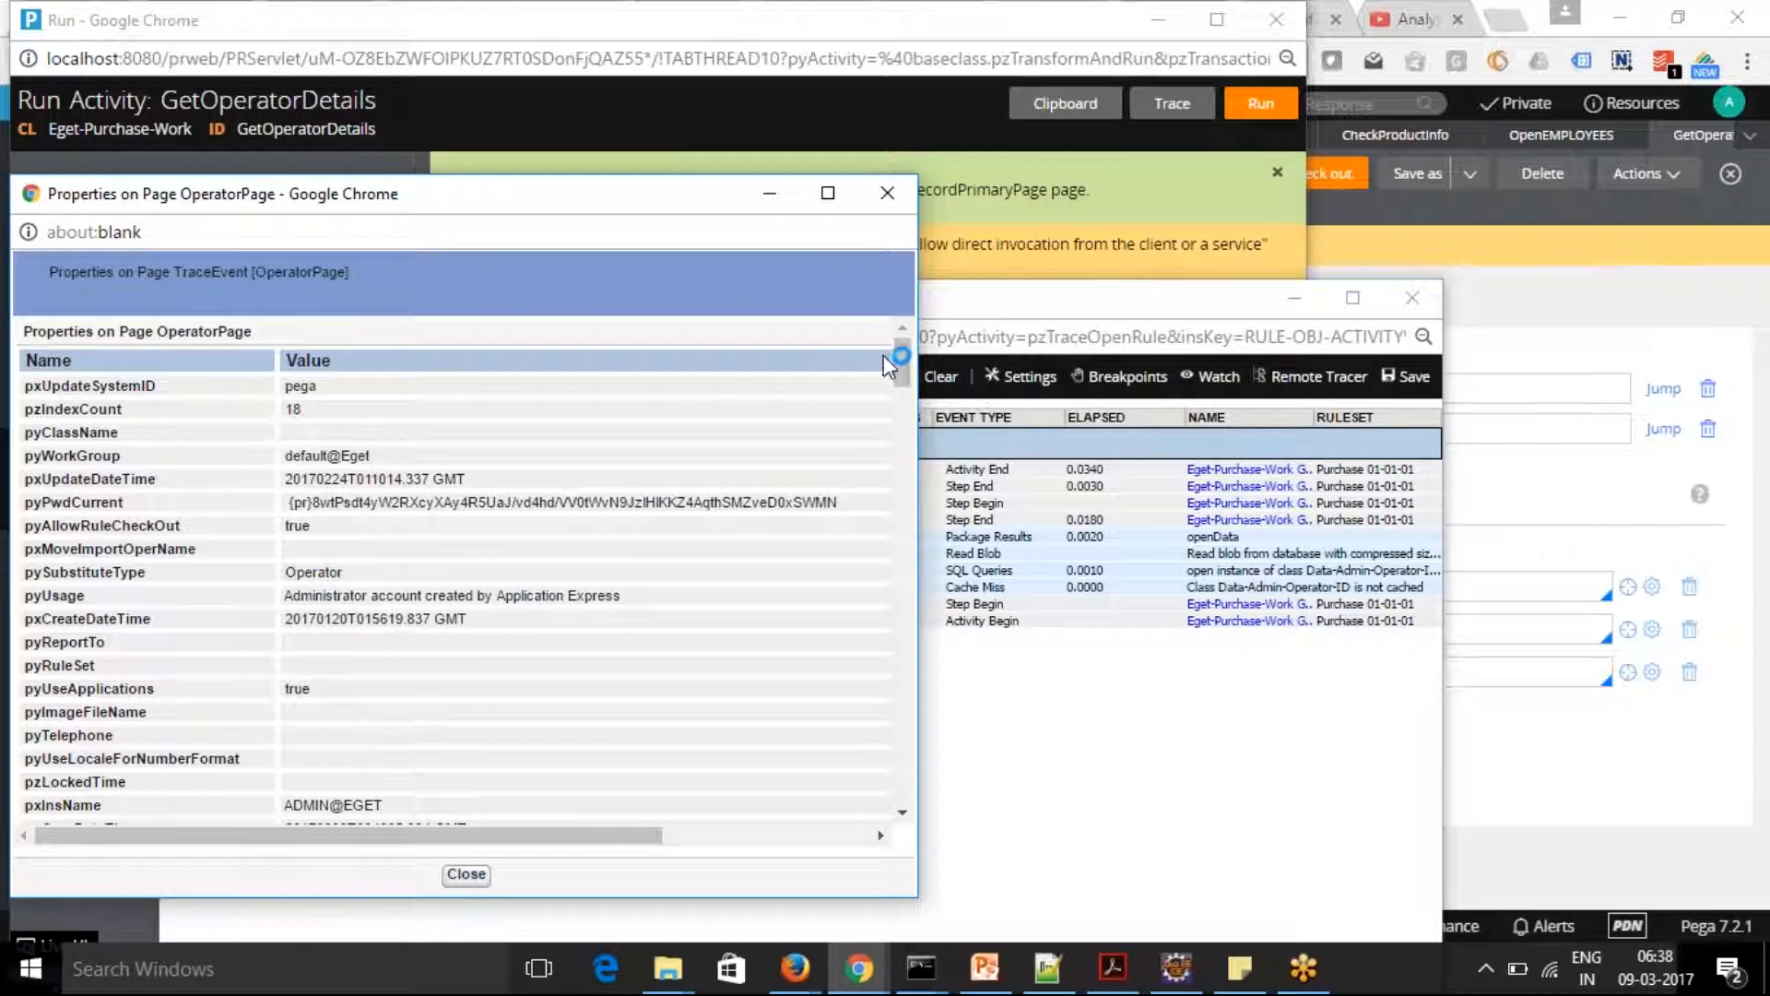
pyautogui.moveTo(904, 364); pyautogui.dragTo(923, 537)
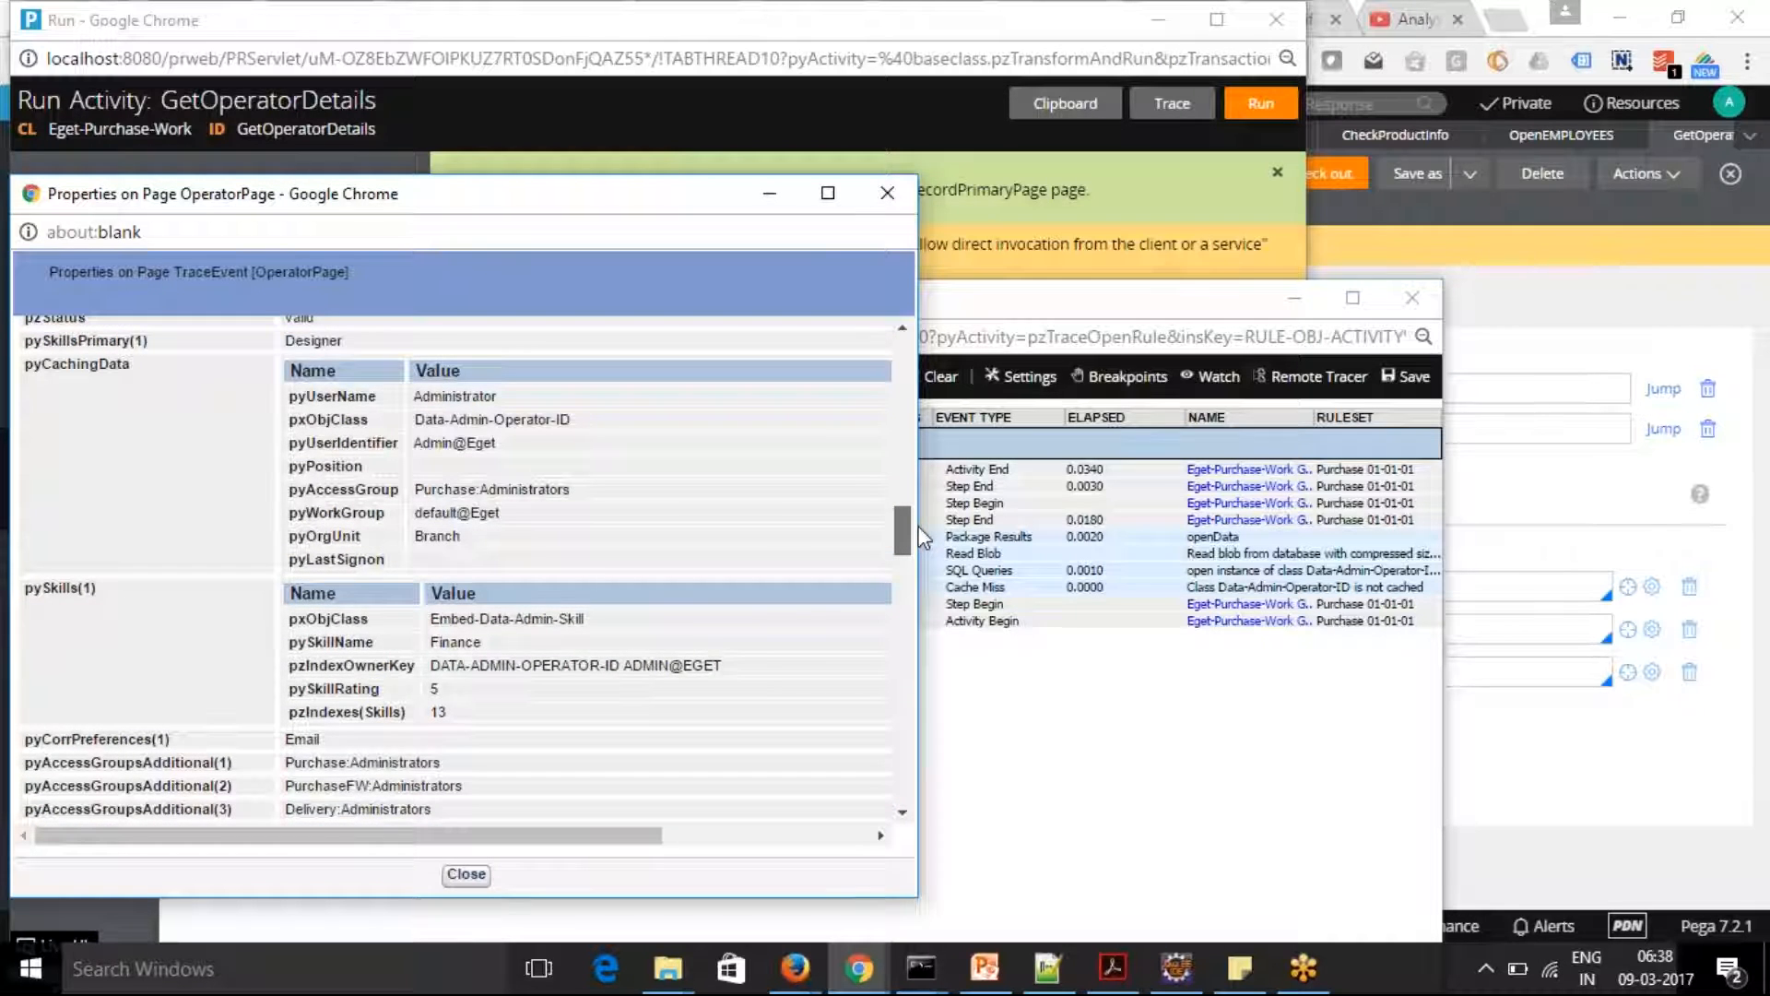
pyautogui.moveTo(923, 538); pyautogui.dragTo(919, 352)
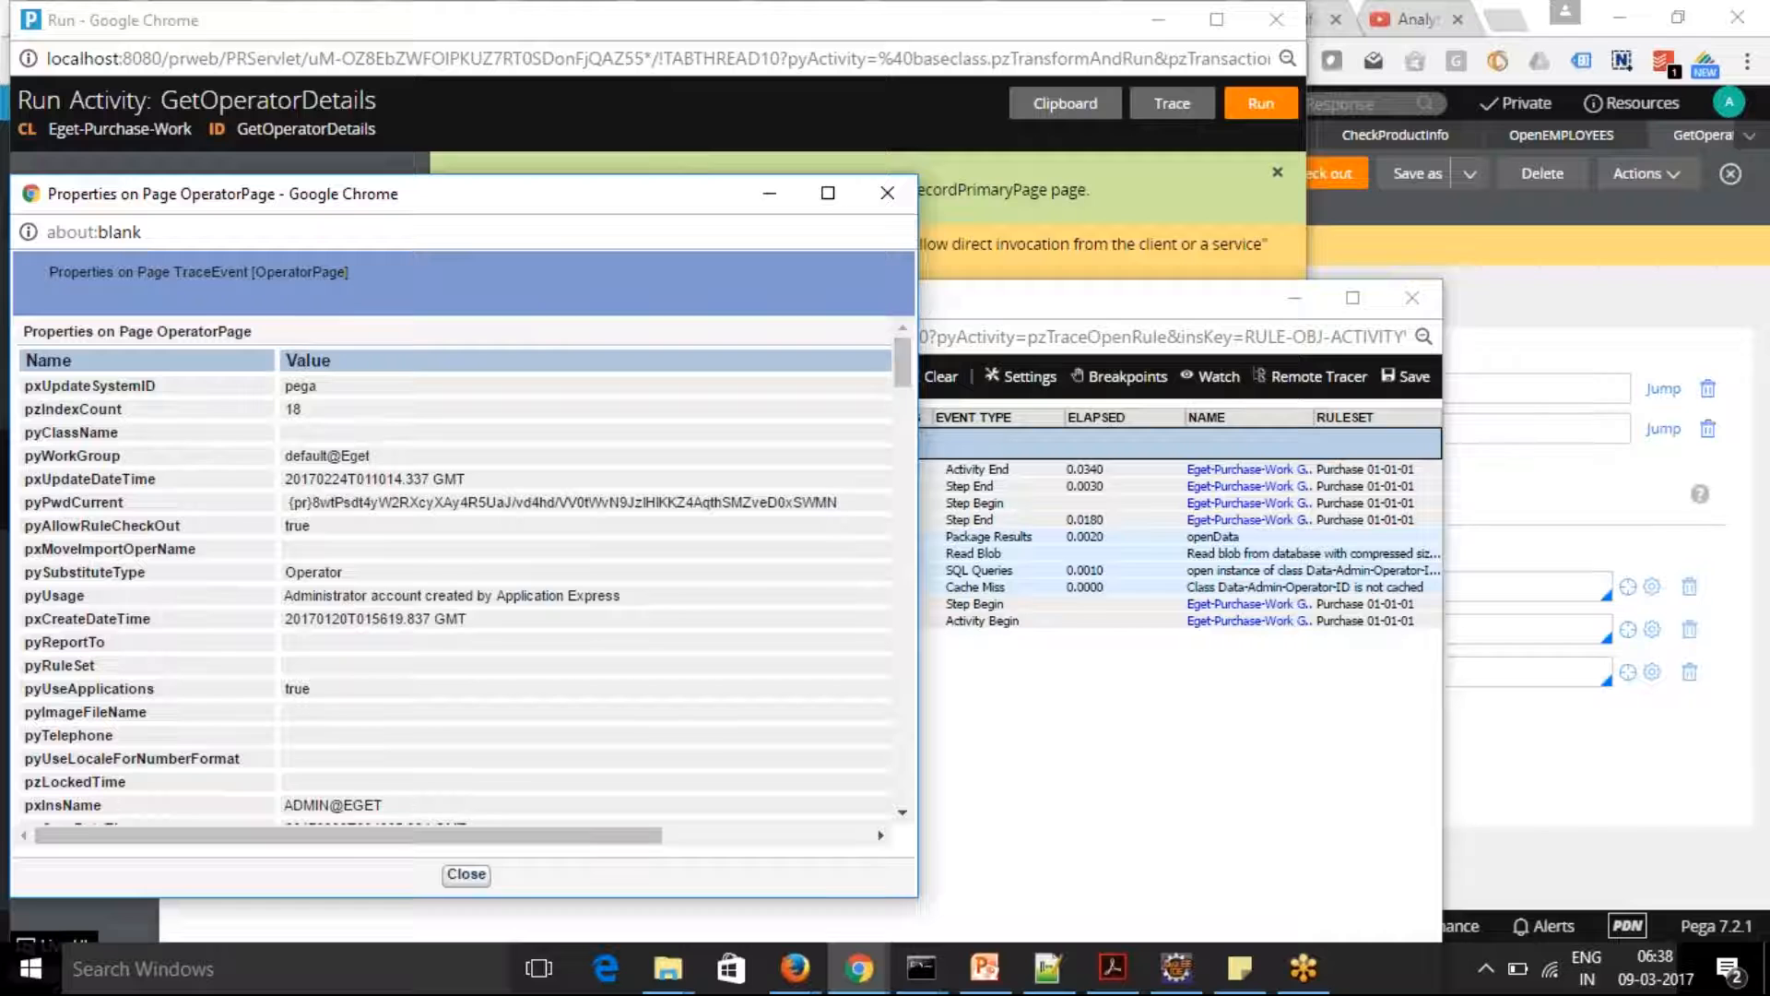
pyautogui.click(886, 193)
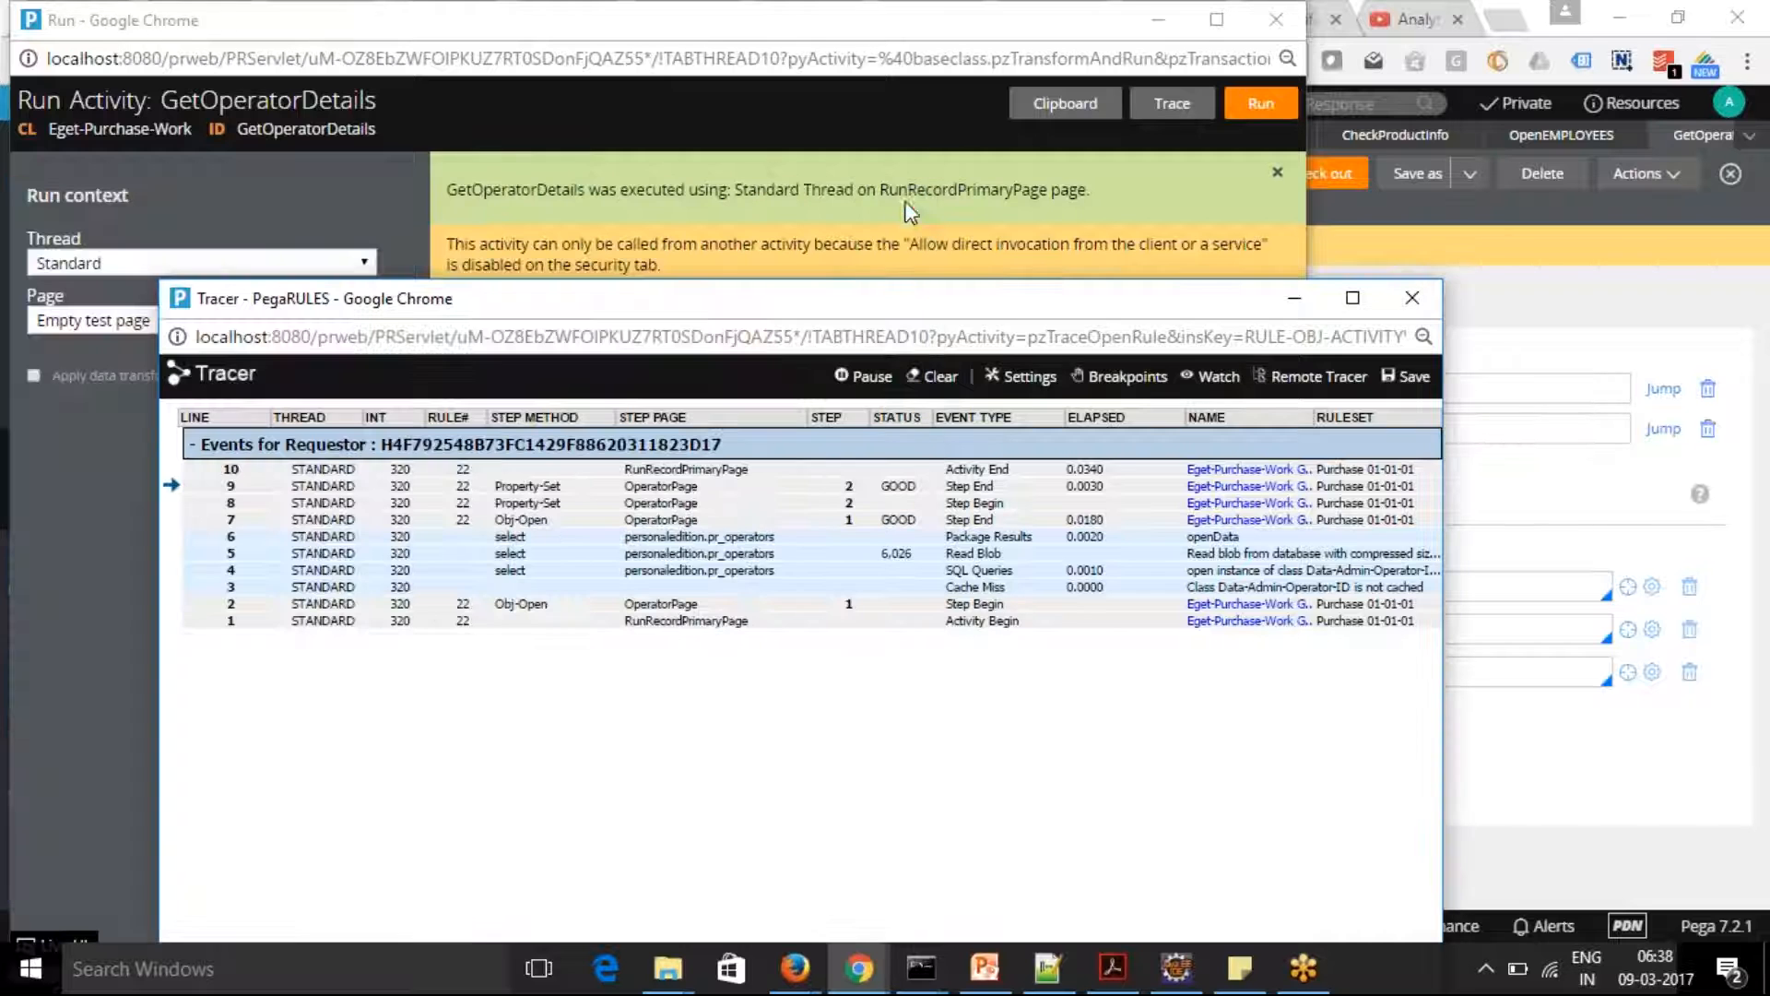
pyautogui.click(668, 488)
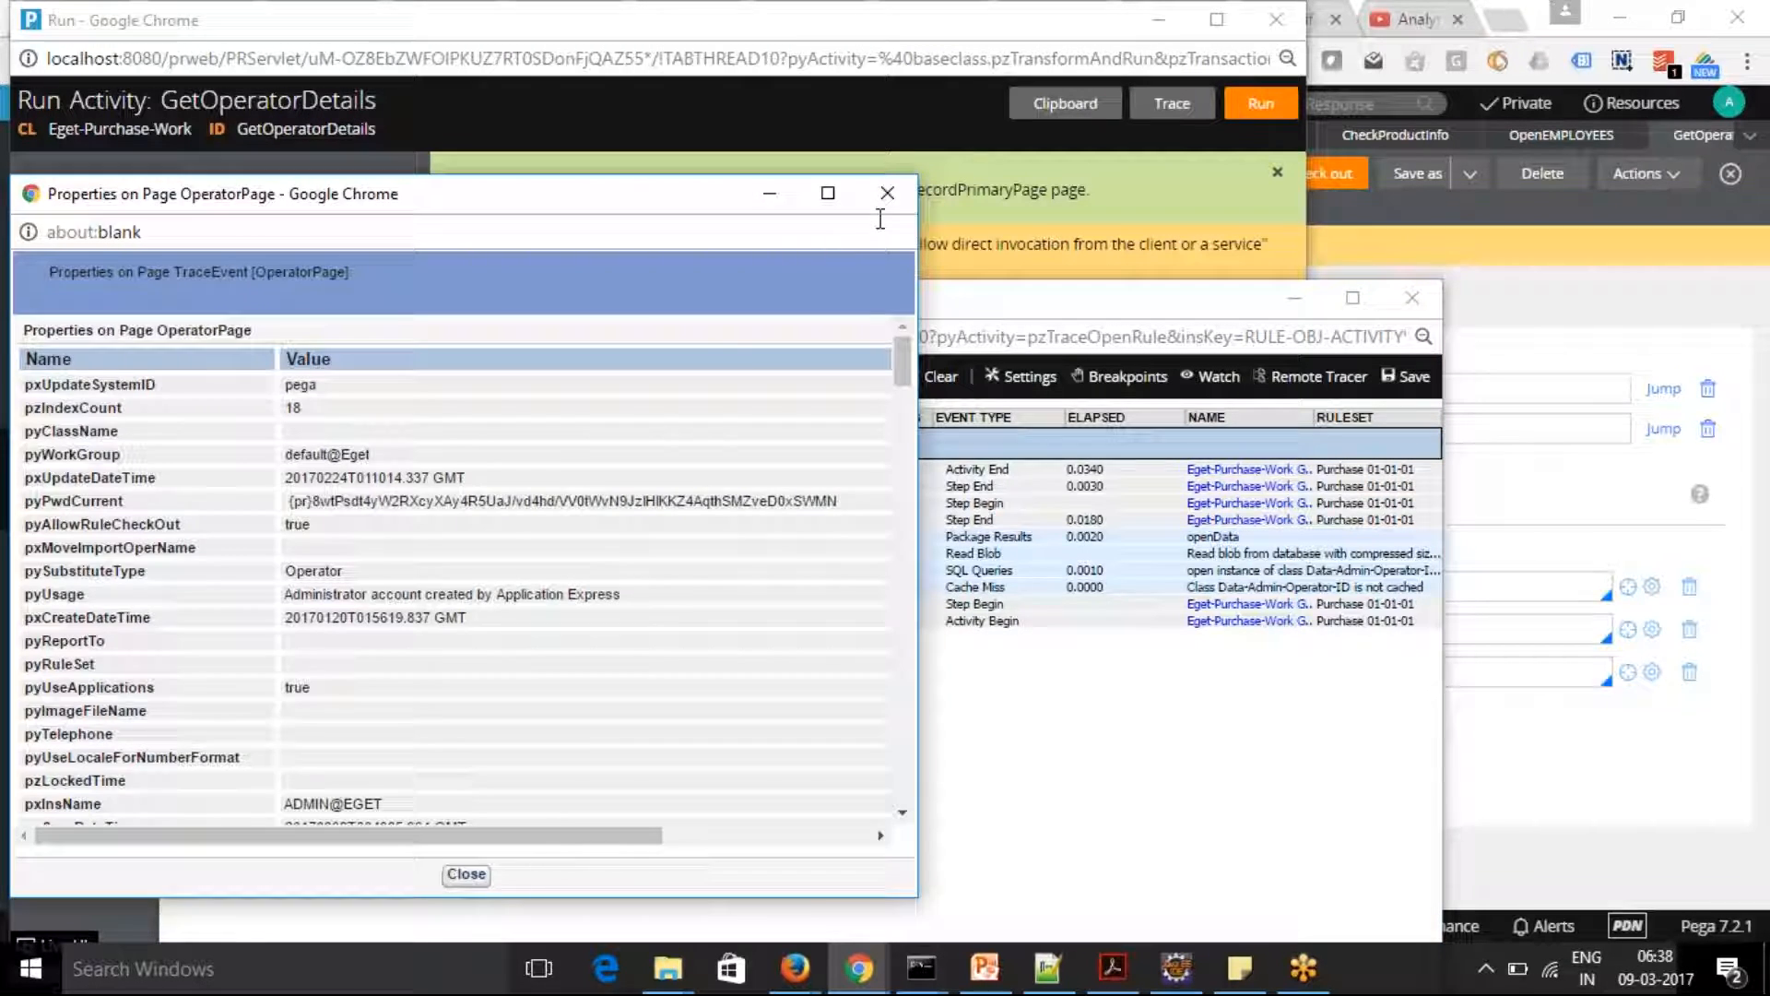
pyautogui.click(885, 194)
# Inspect the Property-Set Step End event and its parameter page for the Department, Organization, OperatorID and Name values, and close both windows
pyautogui.click(535, 488)
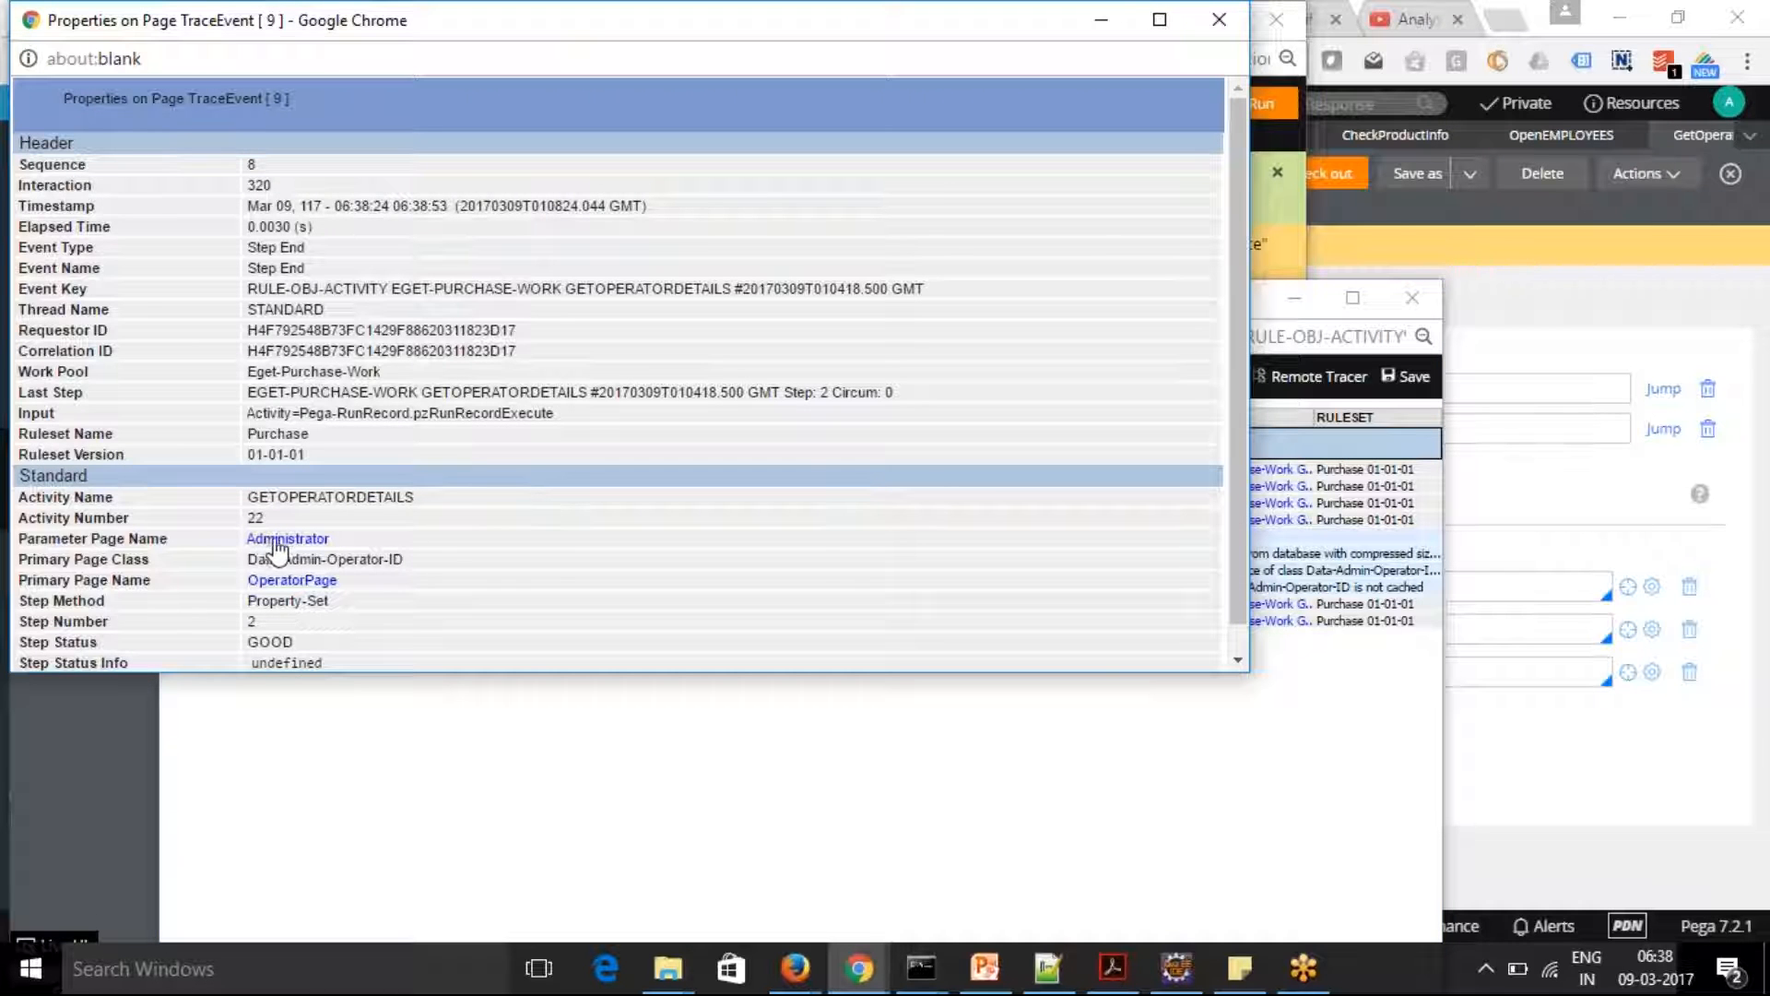
pyautogui.click(287, 541)
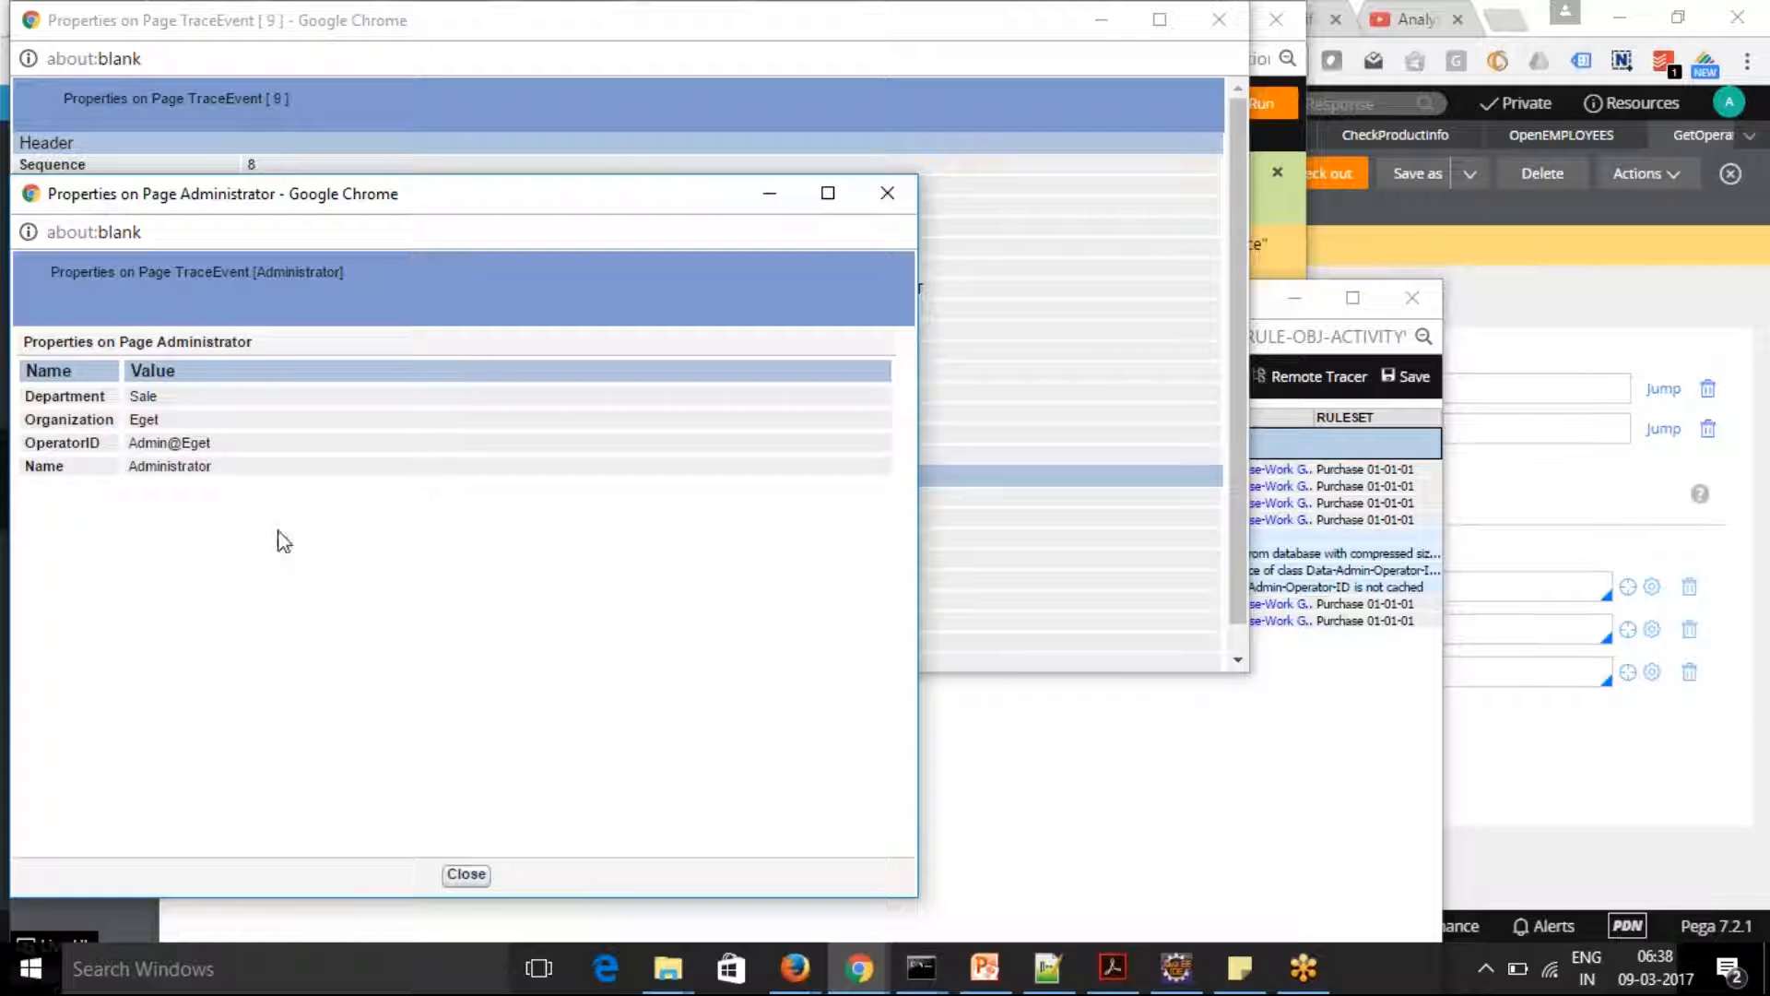
pyautogui.doubleClick(154, 396)
pyautogui.doubleClick(151, 420)
pyautogui.moveTo(135, 444); pyautogui.dragTo(284, 562)
pyautogui.click(339, 601)
pyautogui.click(467, 874)
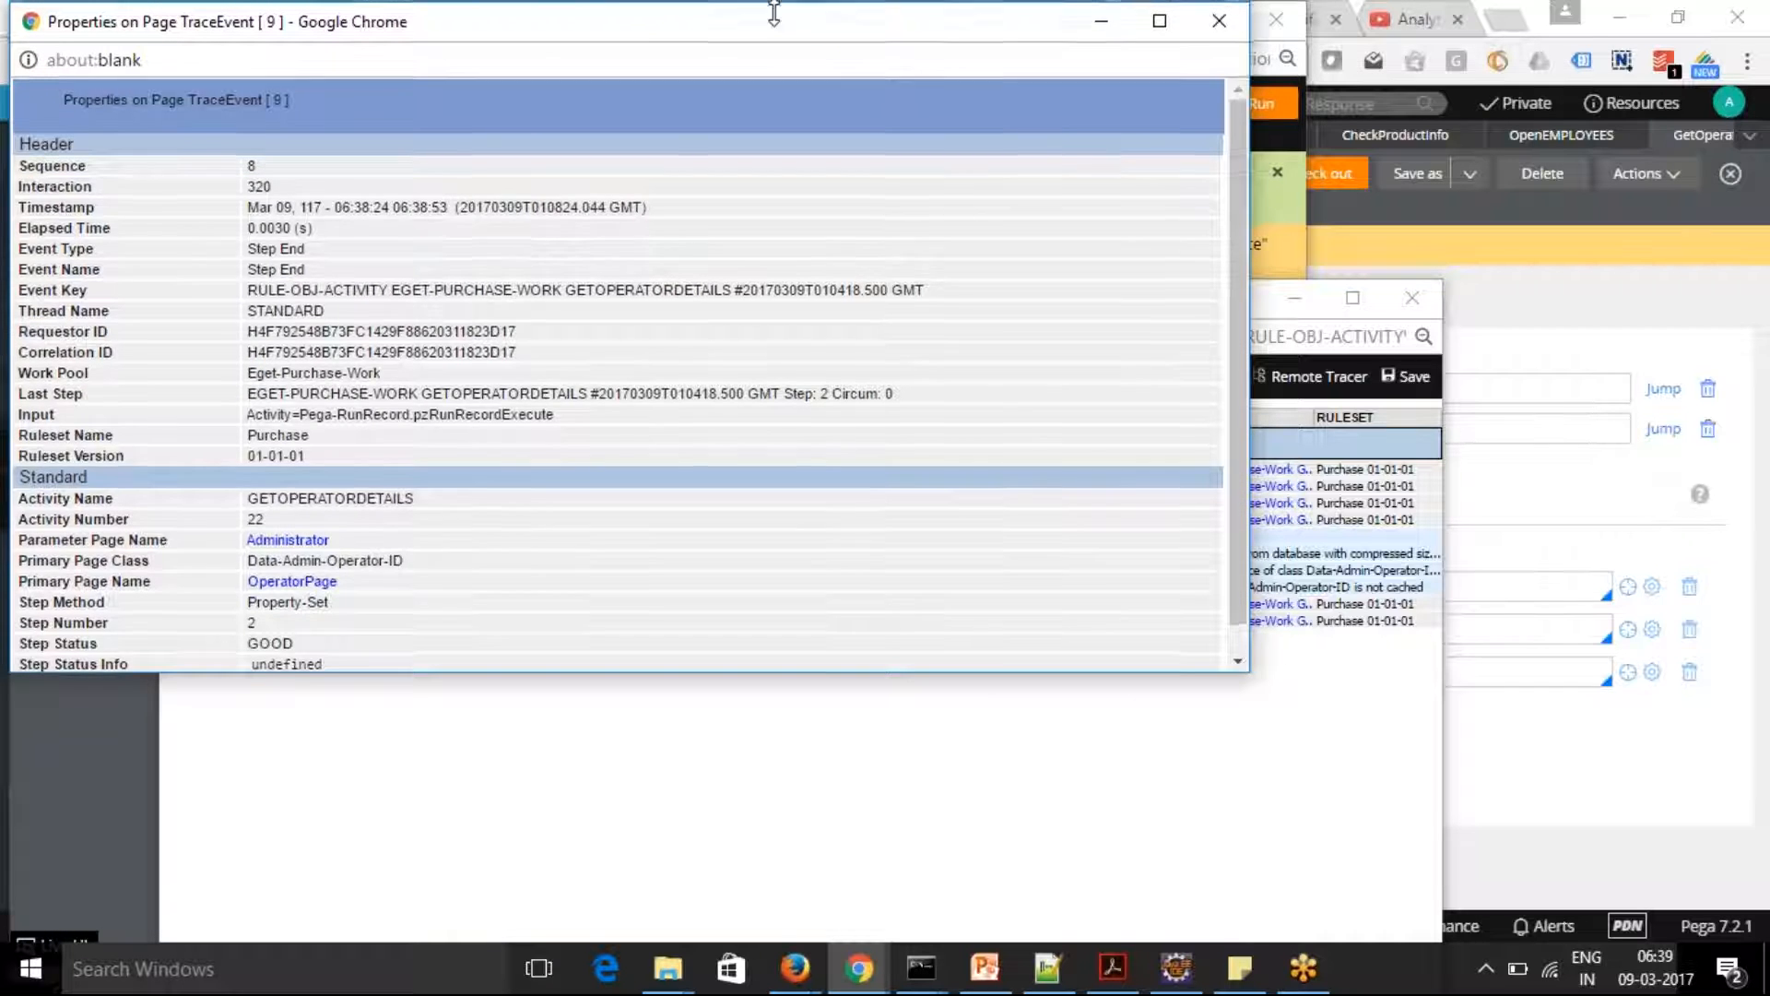
pyautogui.moveTo(770, 15); pyautogui.dragTo(770, 124)
pyautogui.click(1204, 138)
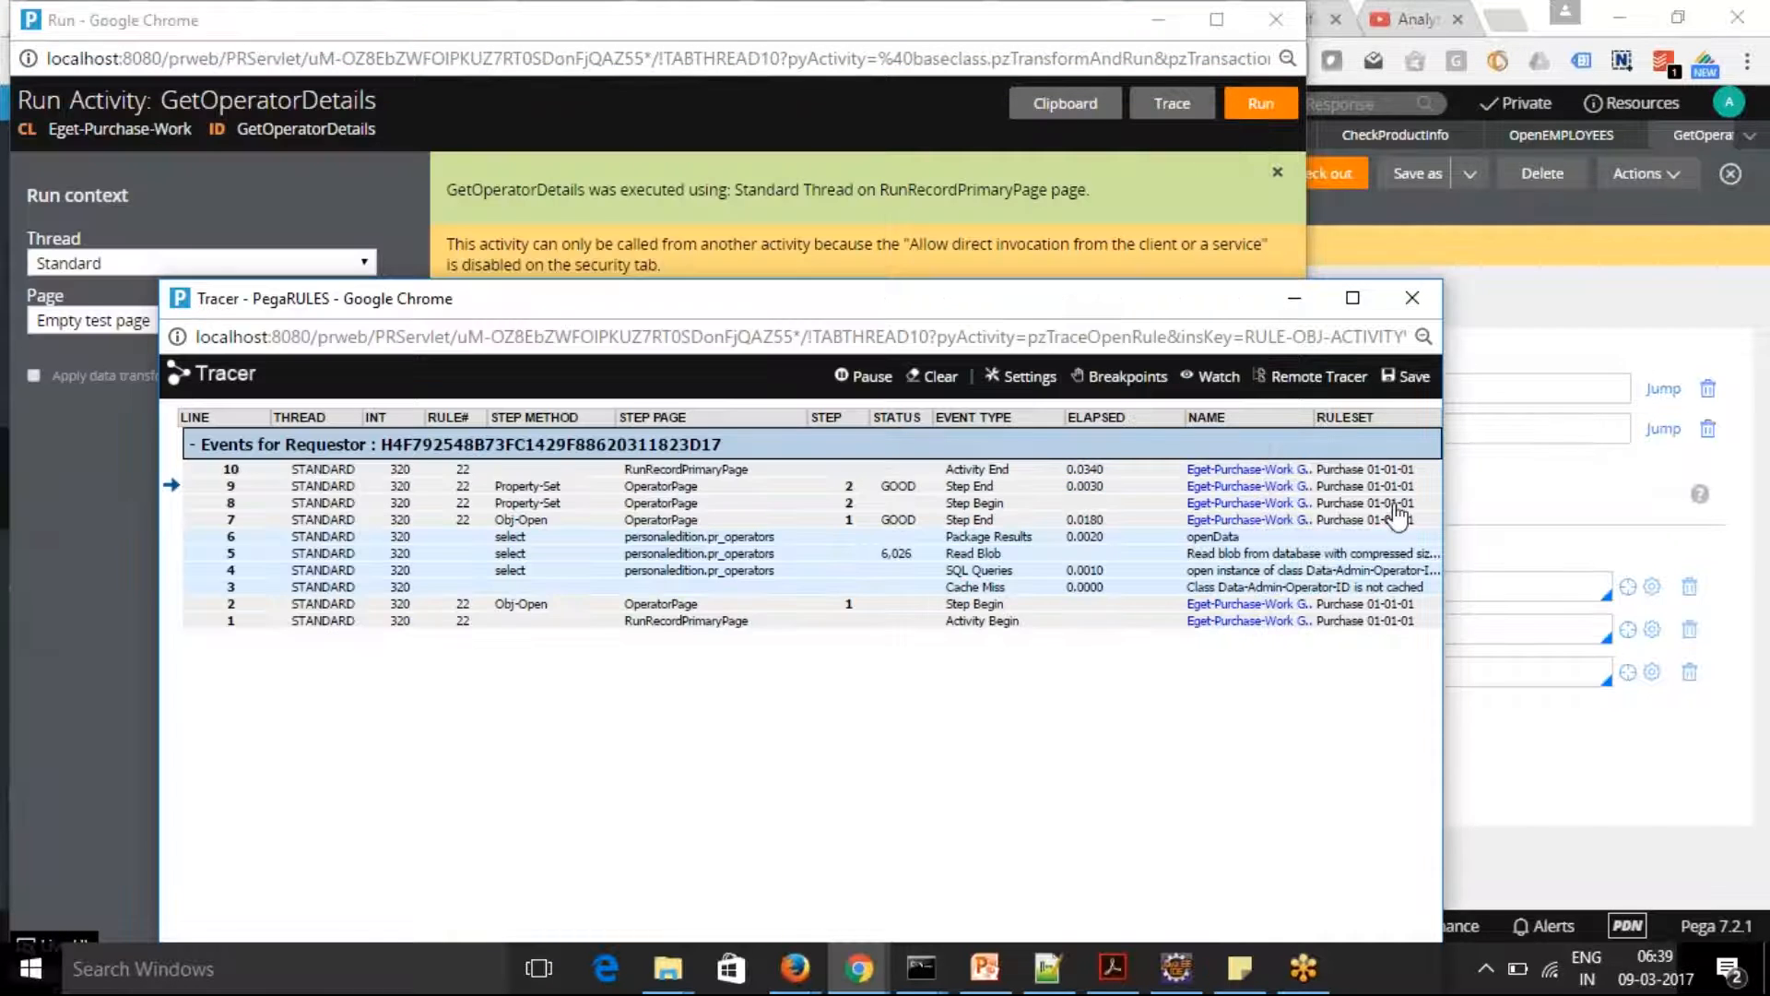
# Minimize the Tracer and close the GetOperatorDetails run window to return to the activity form
pyautogui.click(1292, 303)
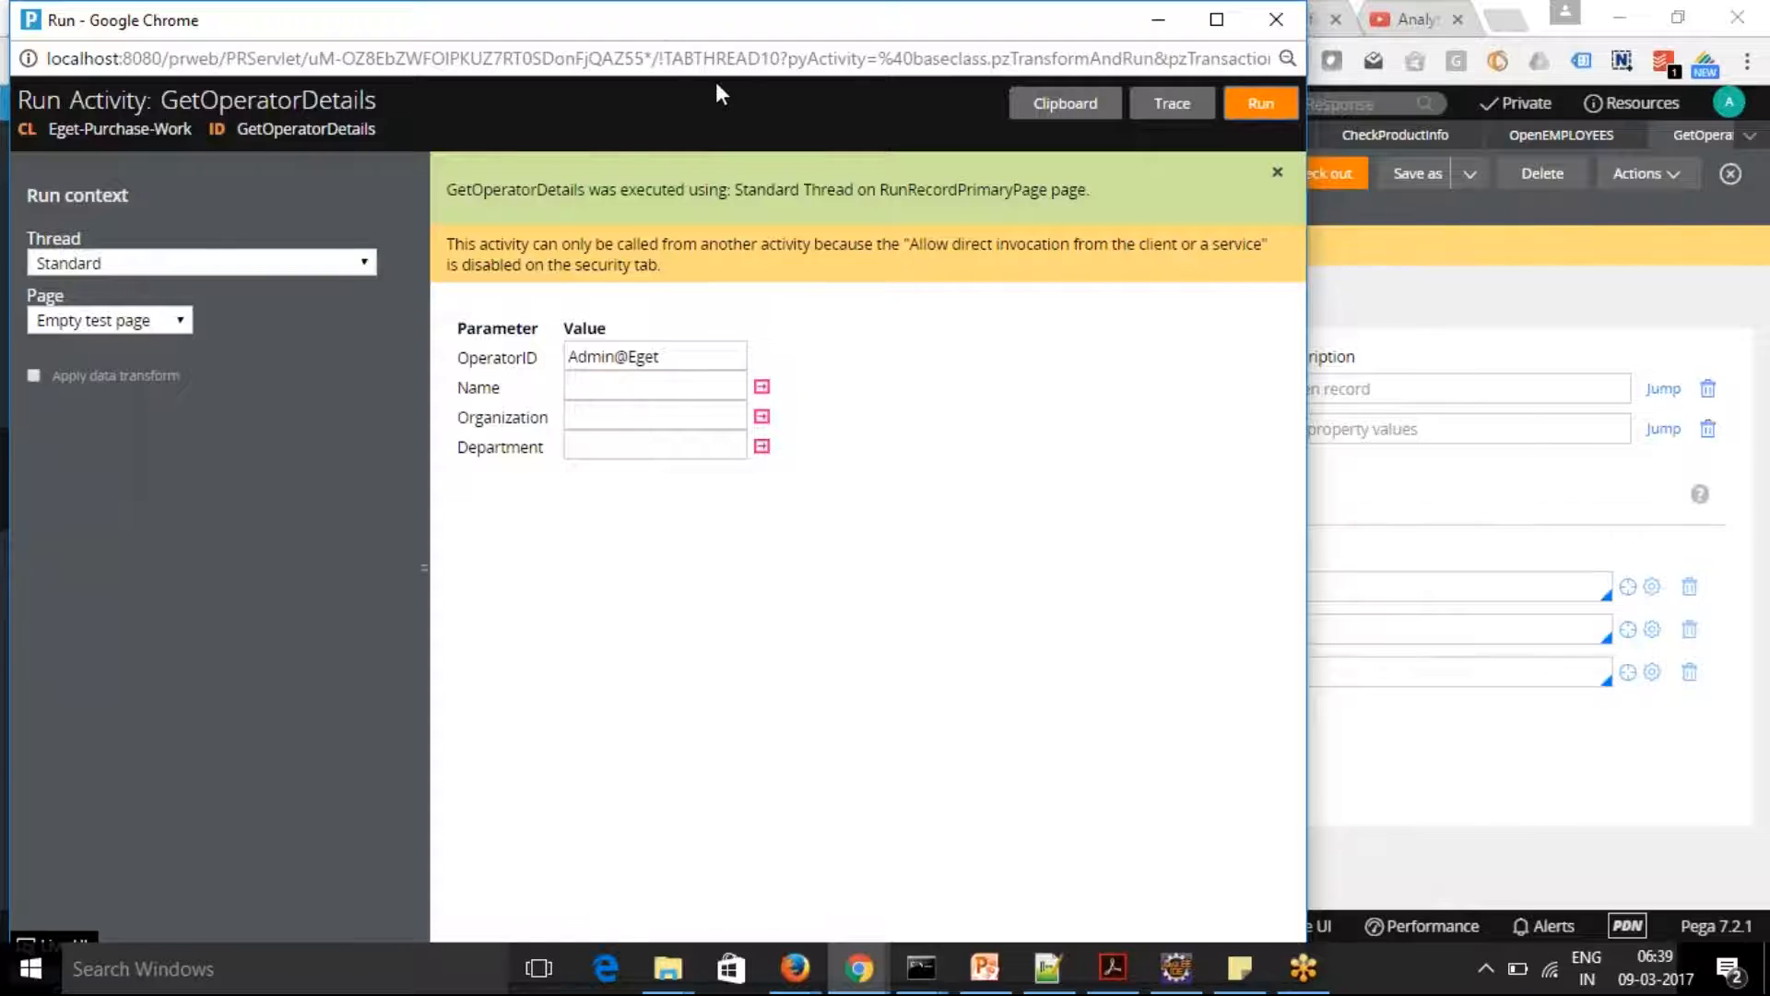
pyautogui.moveTo(666, 21); pyautogui.dragTo(871, 241)
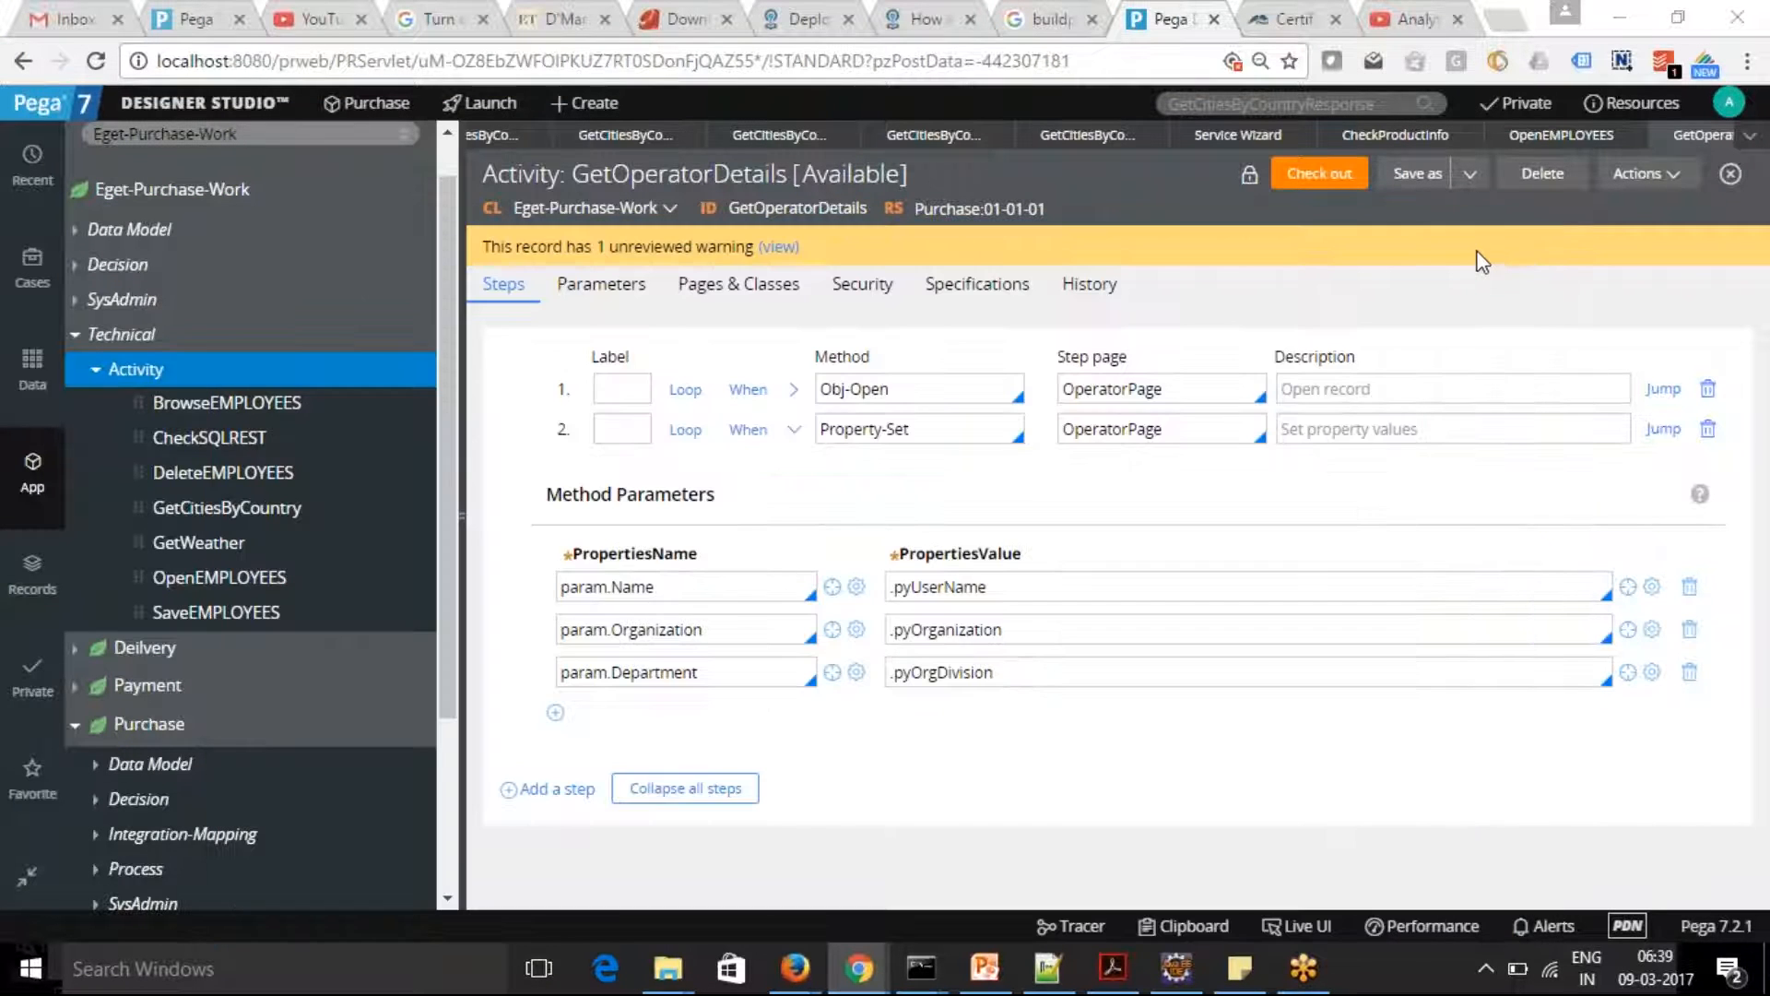
pyautogui.click(1478, 247)
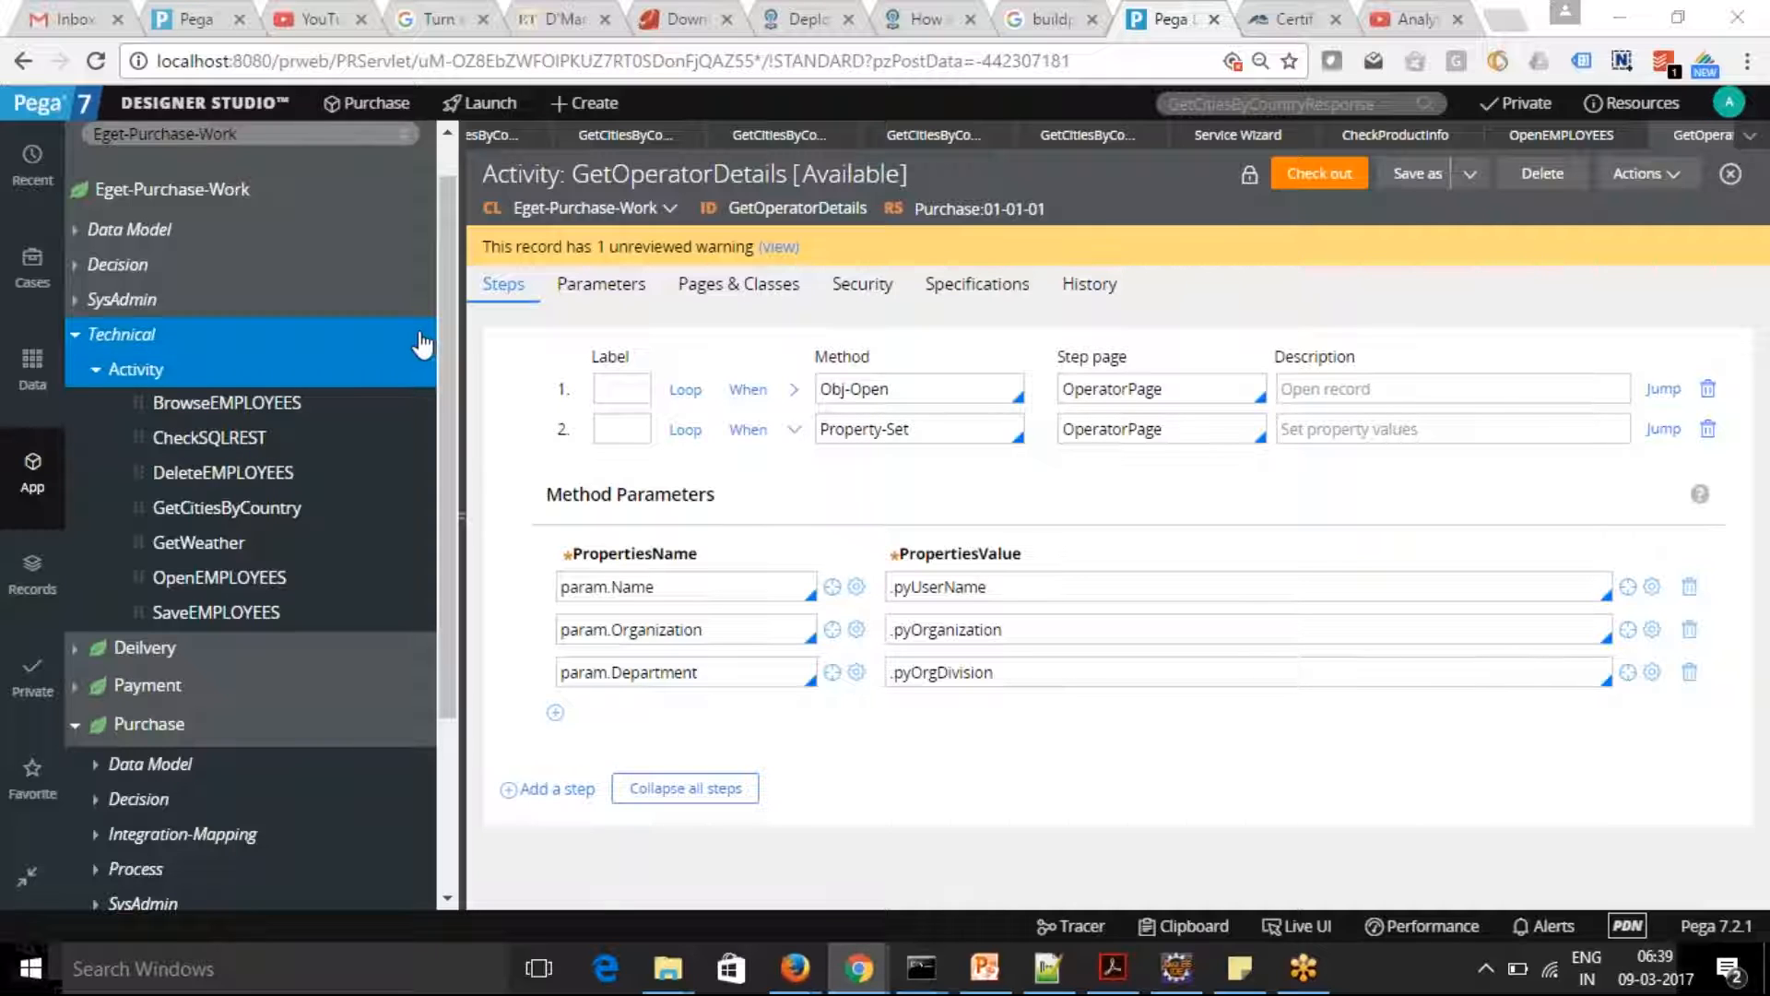
# Open the Service Wizard from the Integration services in Designer Studio and agree to reopen the wizard item
pyautogui.click(204, 103)
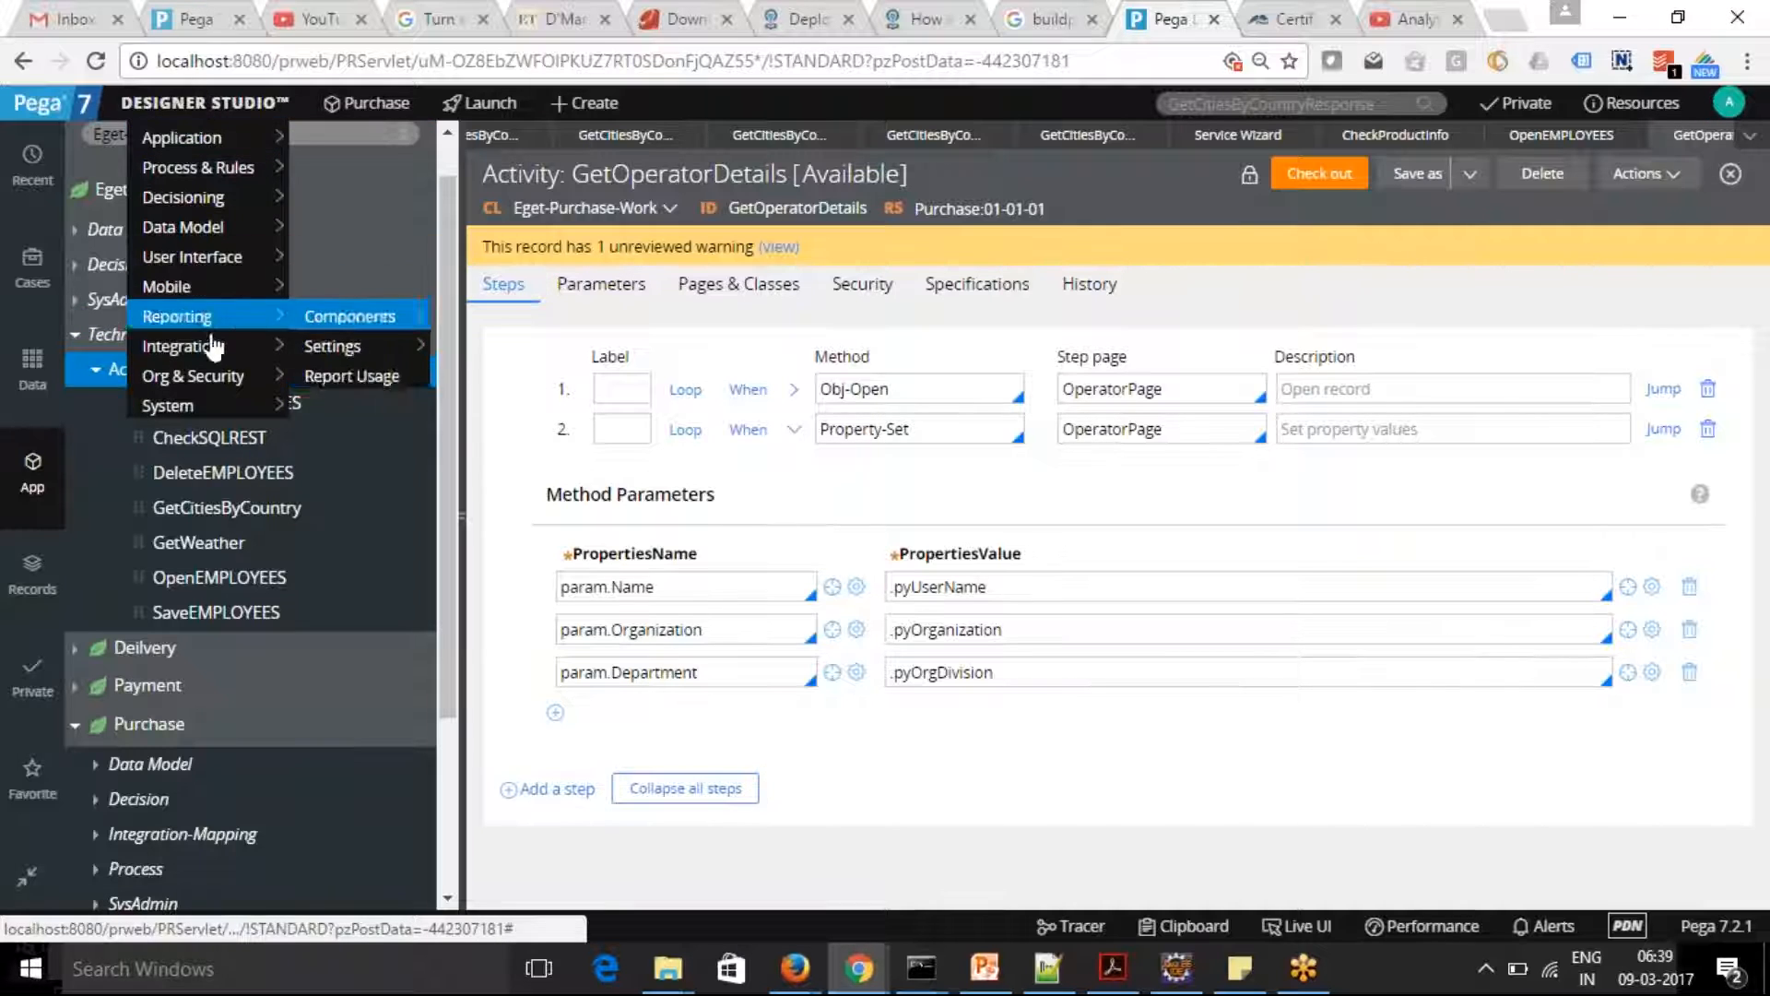
pyautogui.moveTo(212, 346)
pyautogui.moveTo(380, 378)
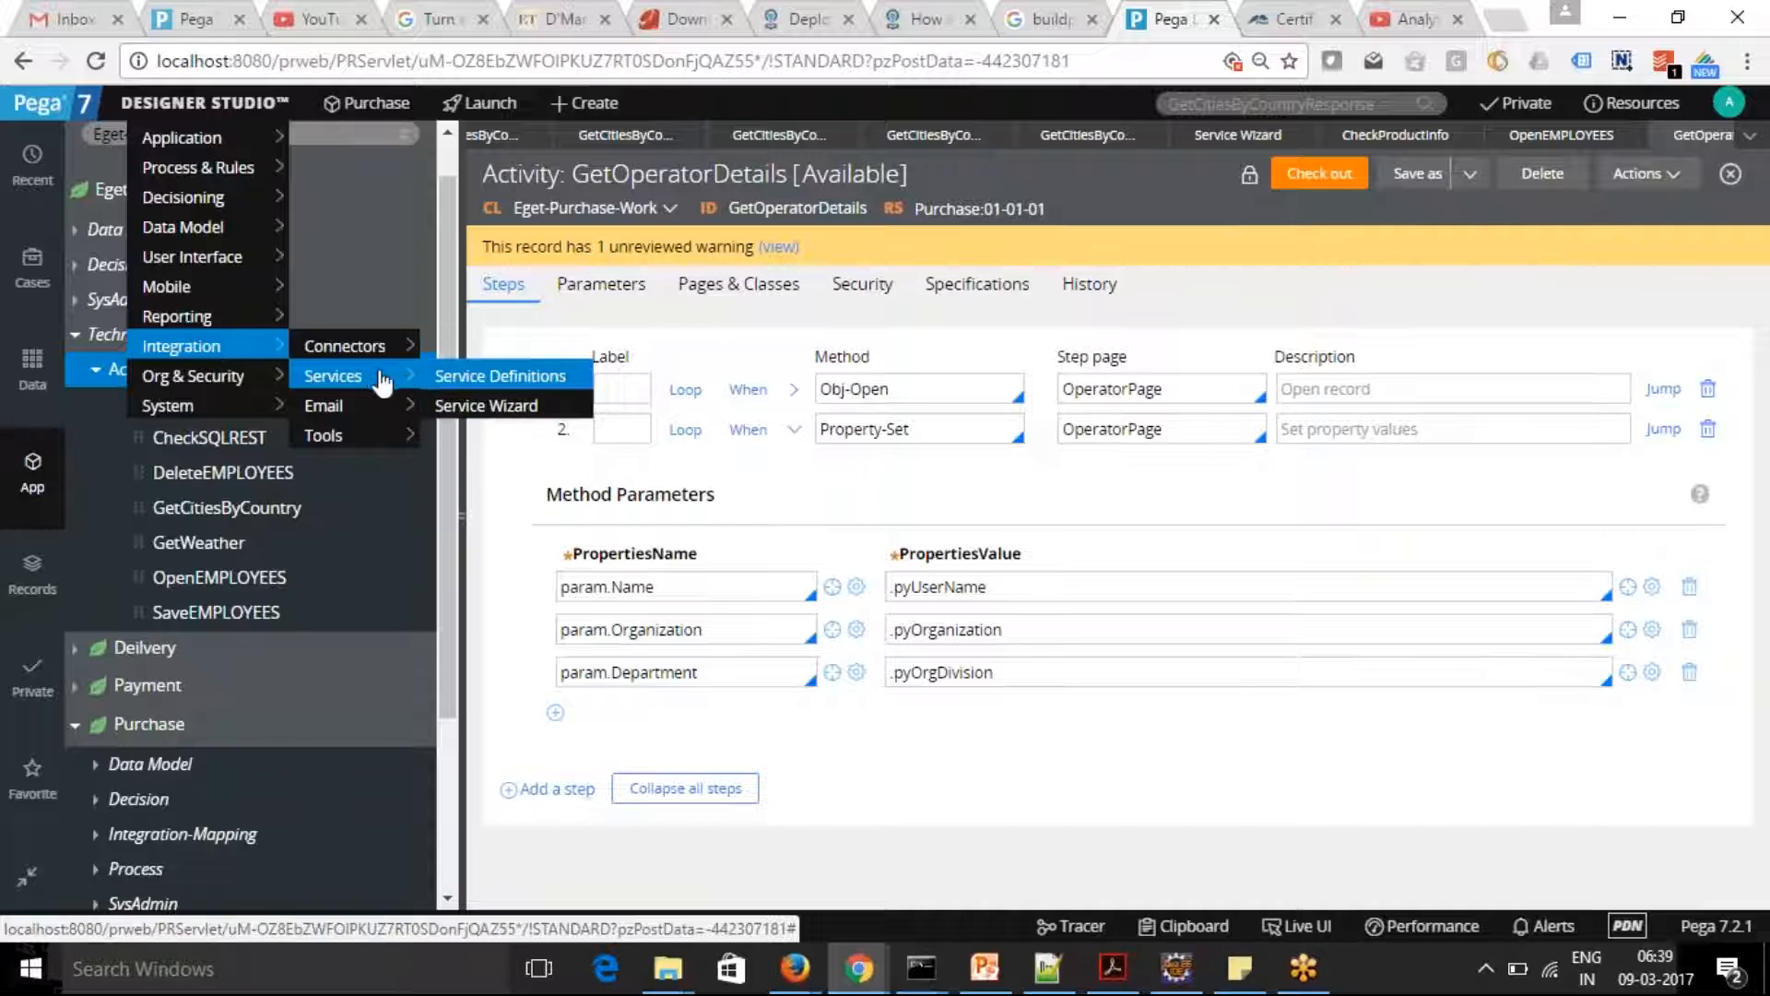
pyautogui.click(505, 407)
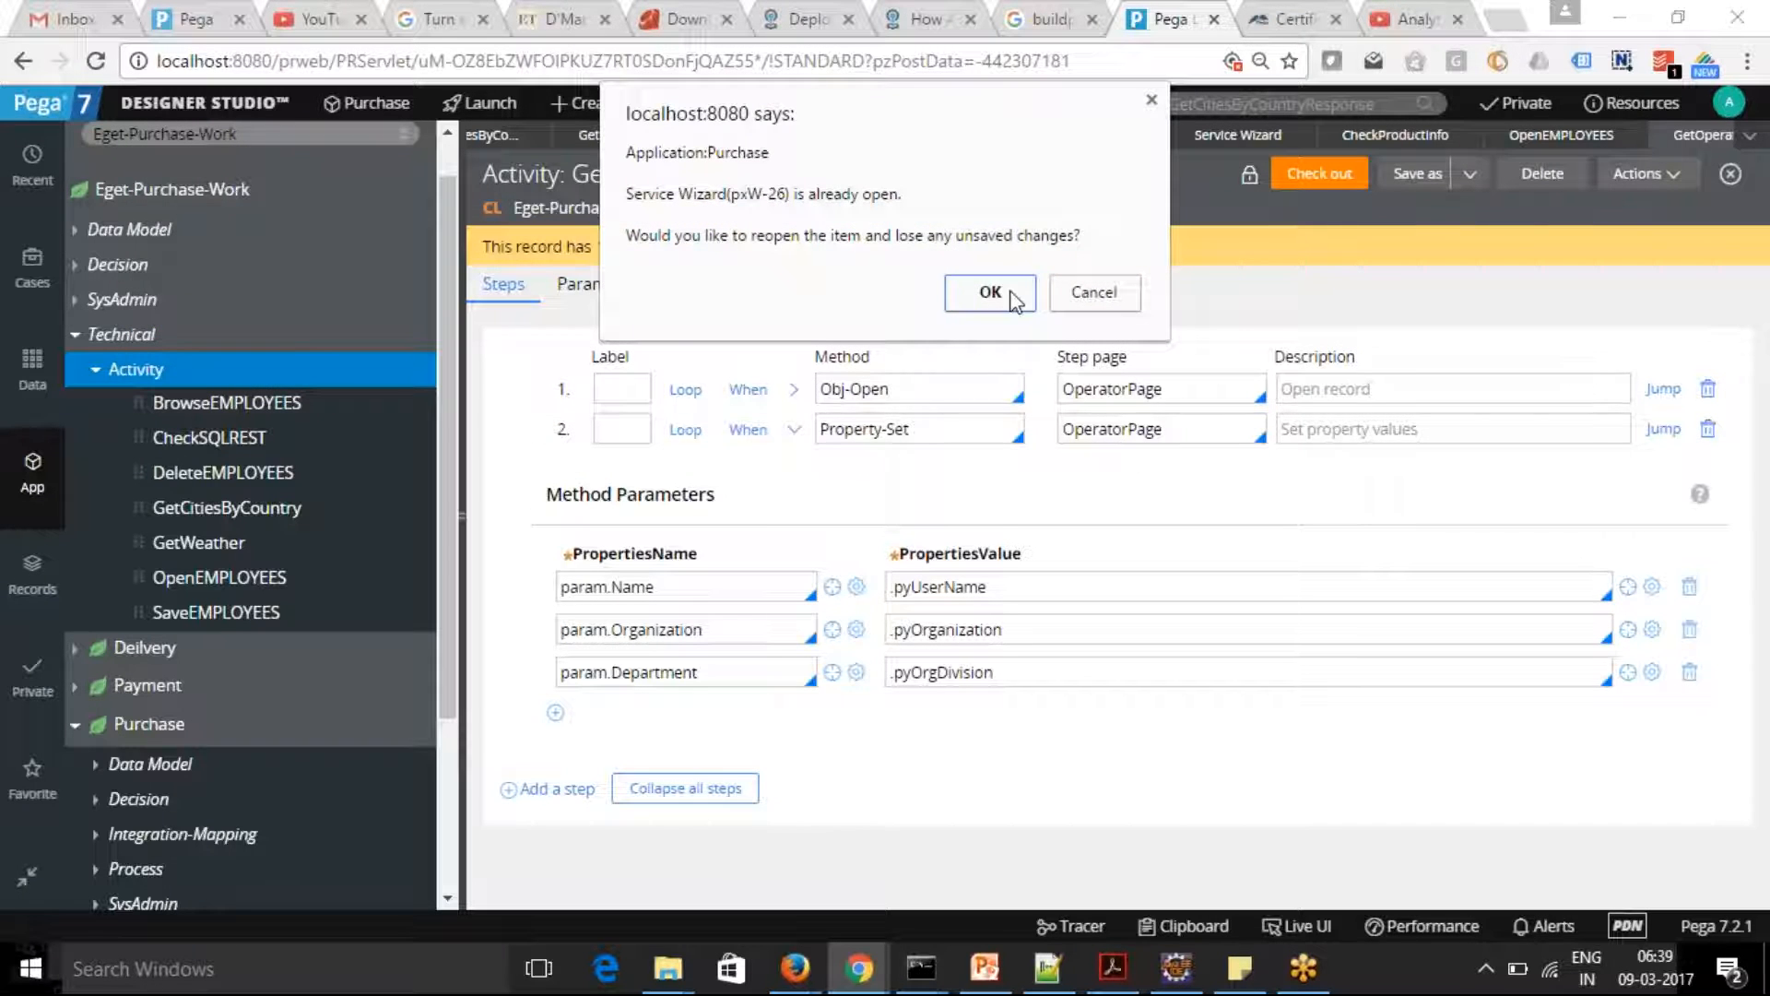
pyautogui.click(1014, 301)
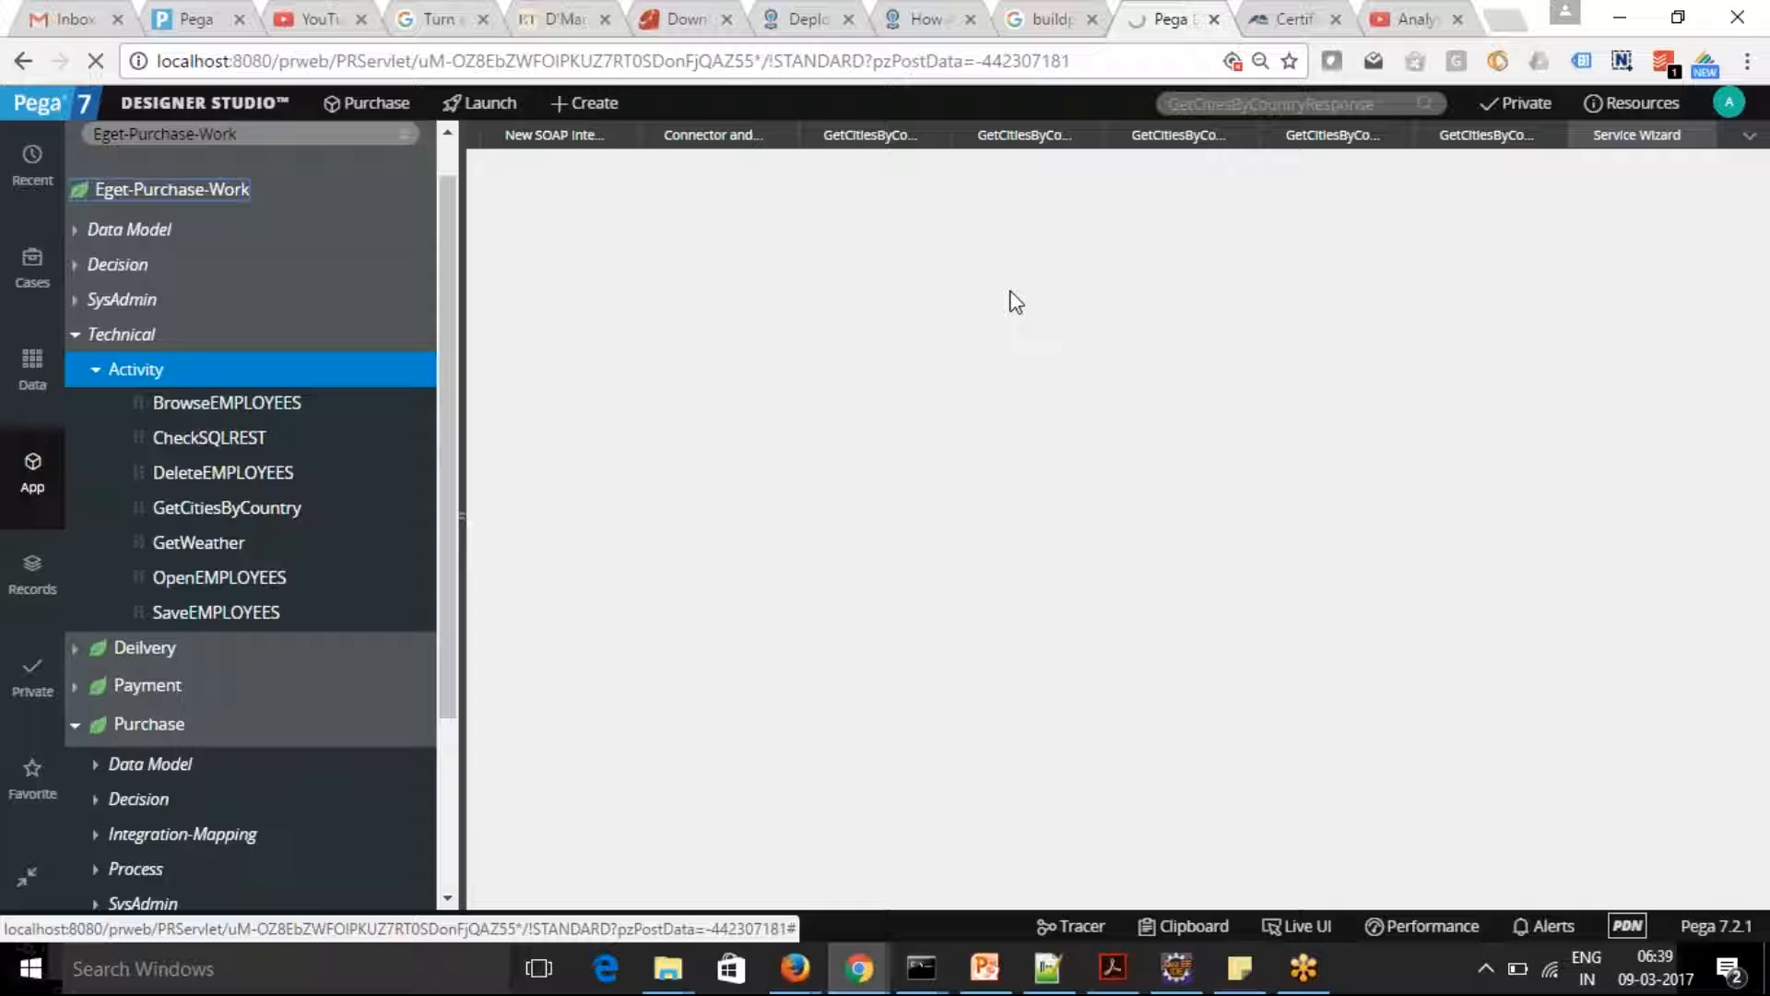
# Set the service purpose to Invoke existing activity rules and continue to the activity class selection
pyautogui.click(1069, 268)
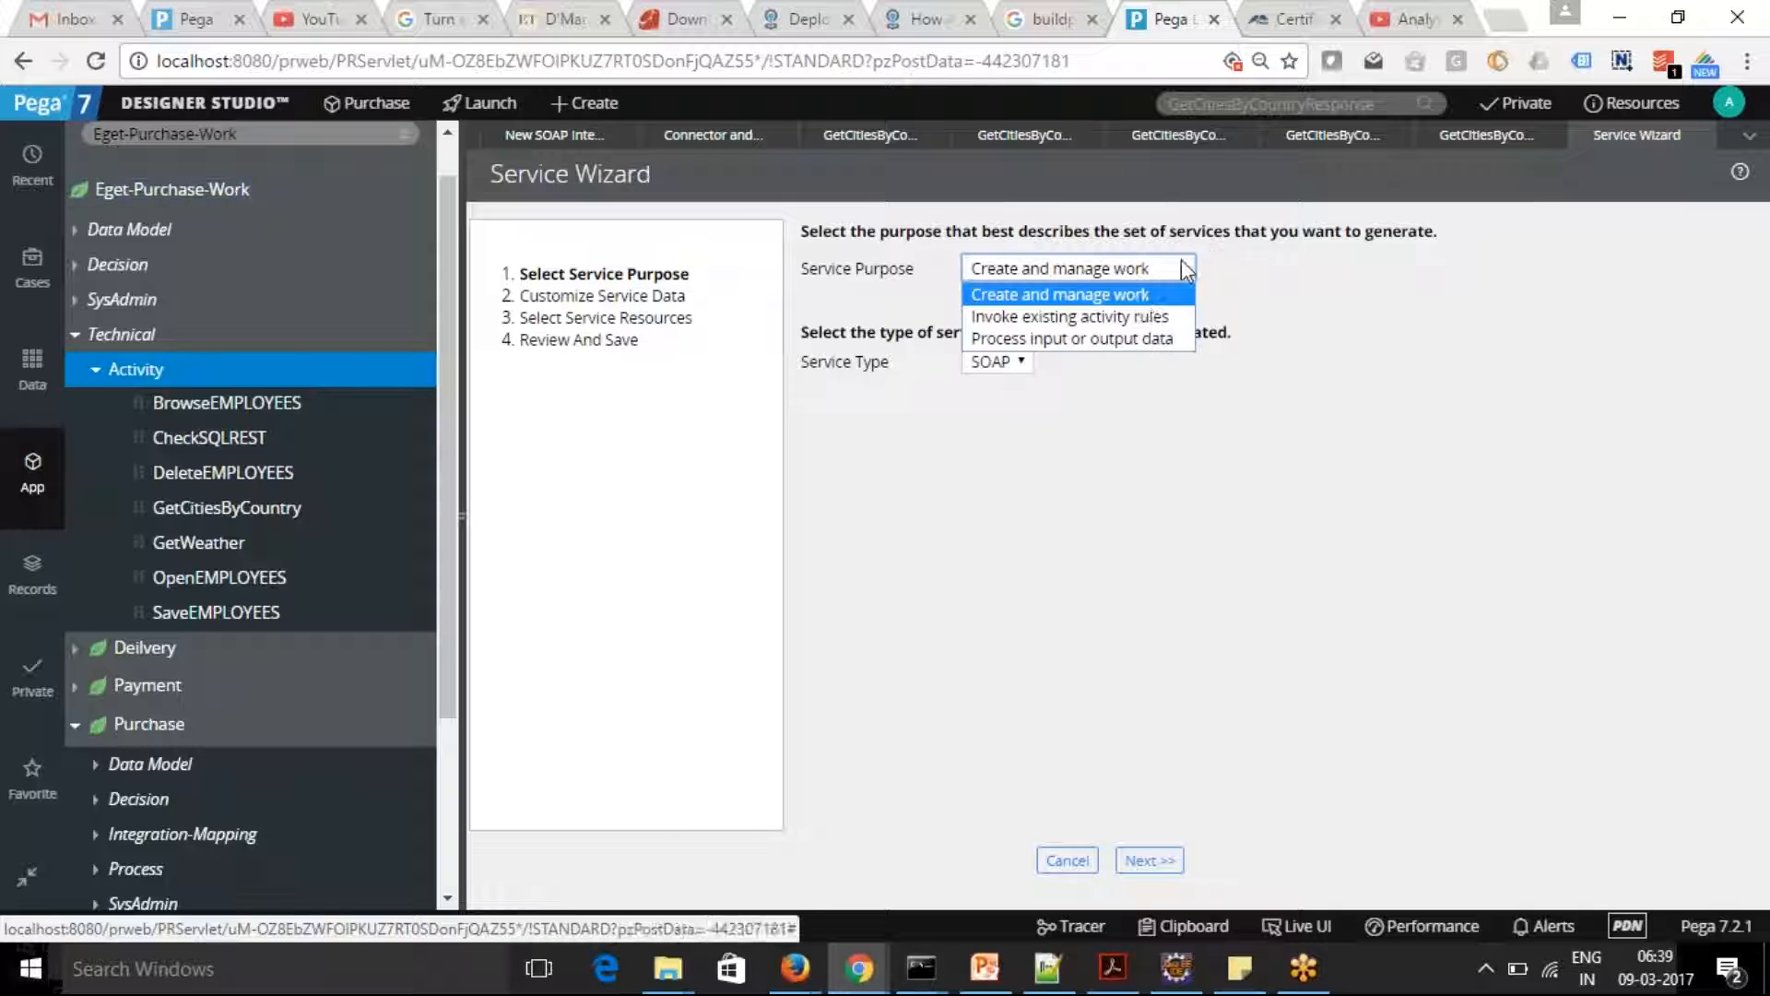
pyautogui.click(1126, 318)
pyautogui.click(1150, 860)
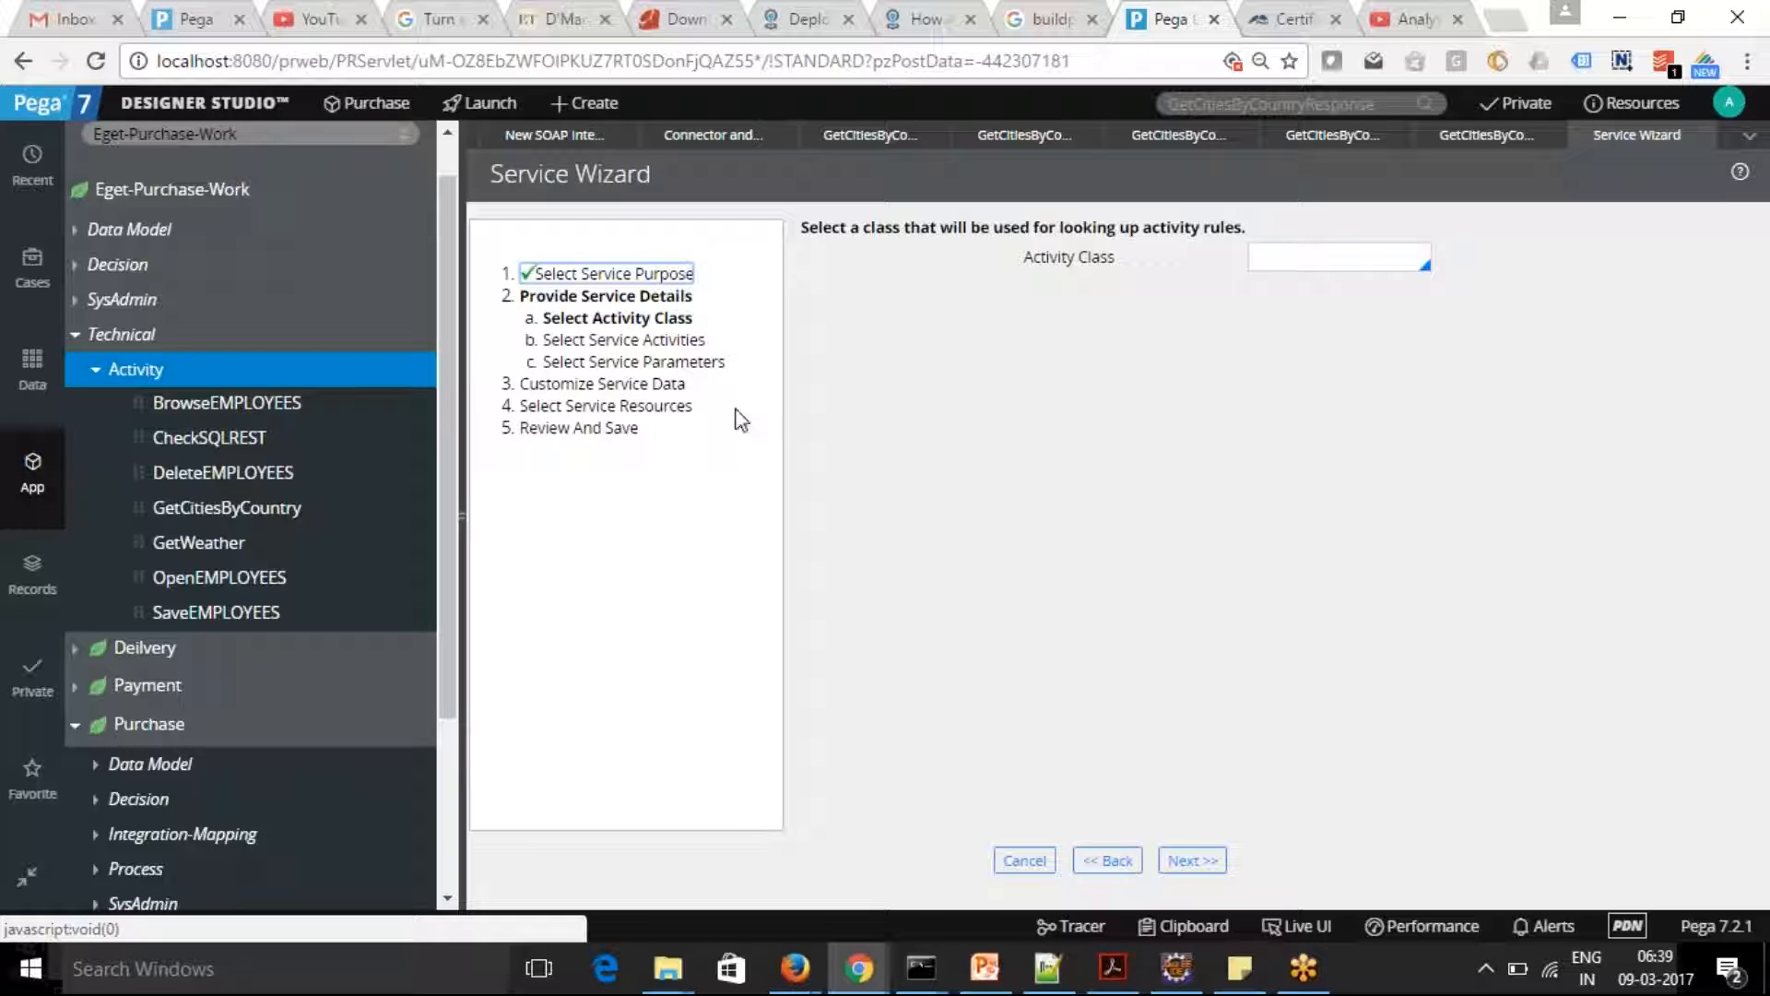
# Set the activity class to Eget-Purchase-Work and continue to the service activities
pyautogui.click(1298, 263)
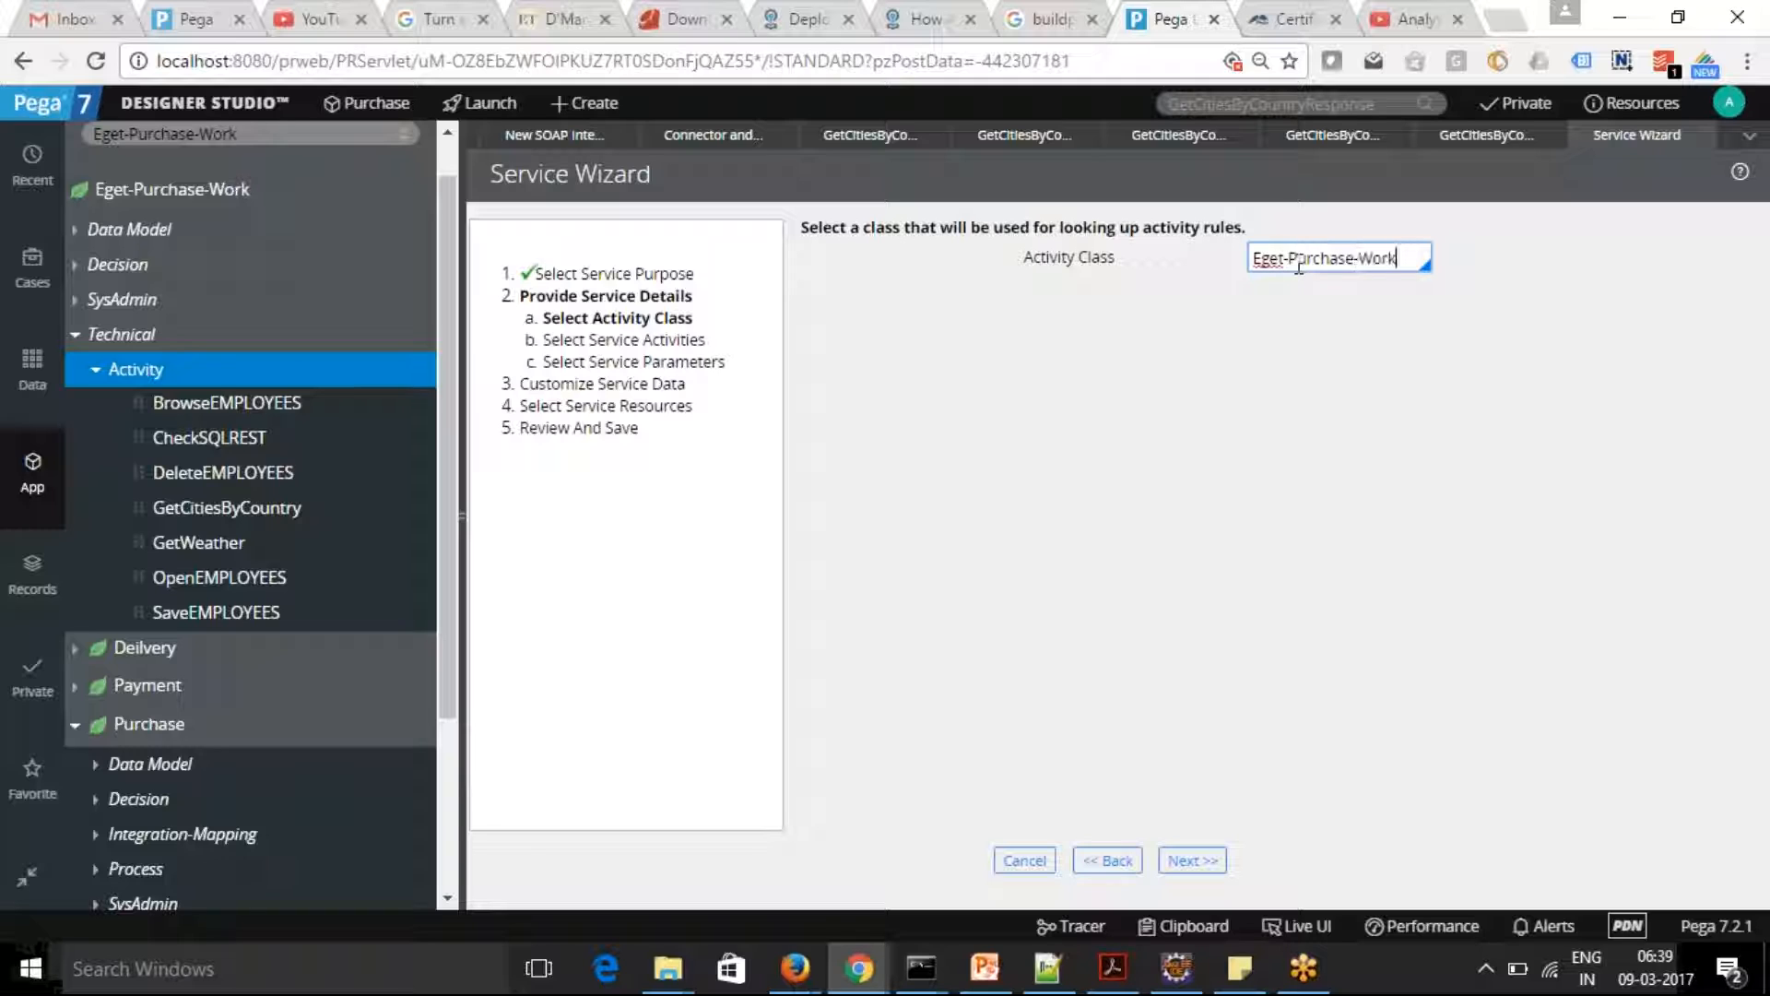
pyautogui.click(1299, 265)
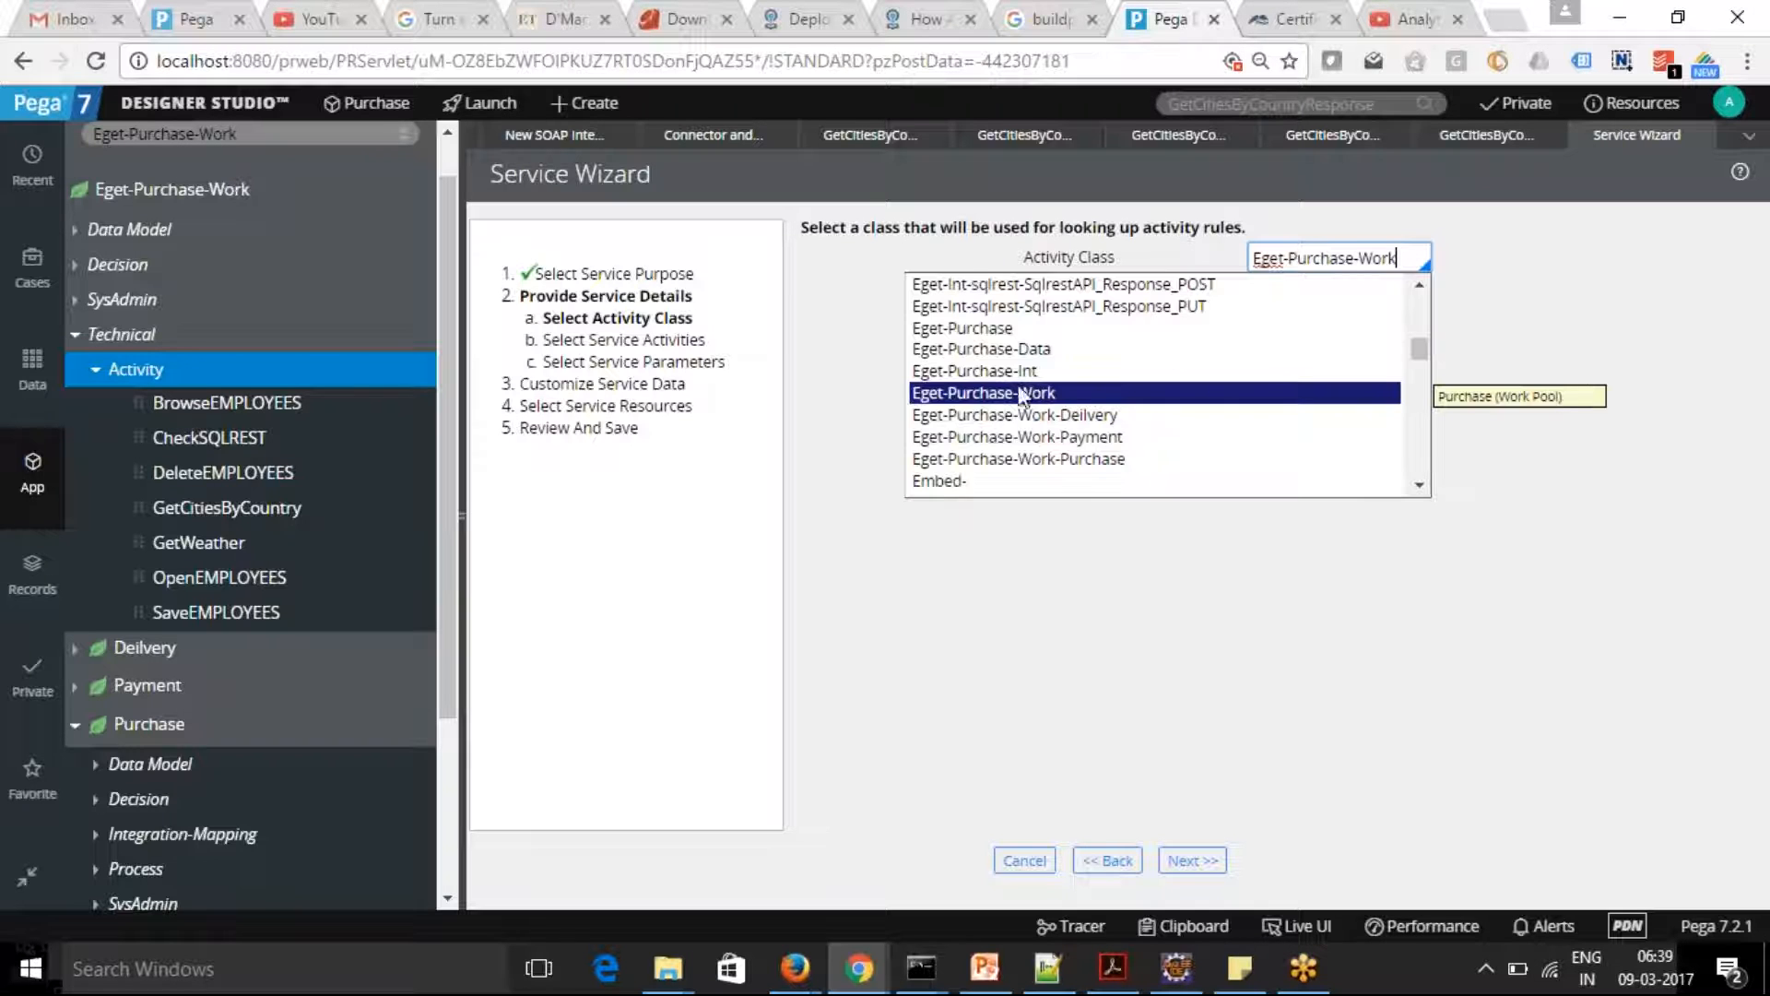
pyautogui.click(1017, 395)
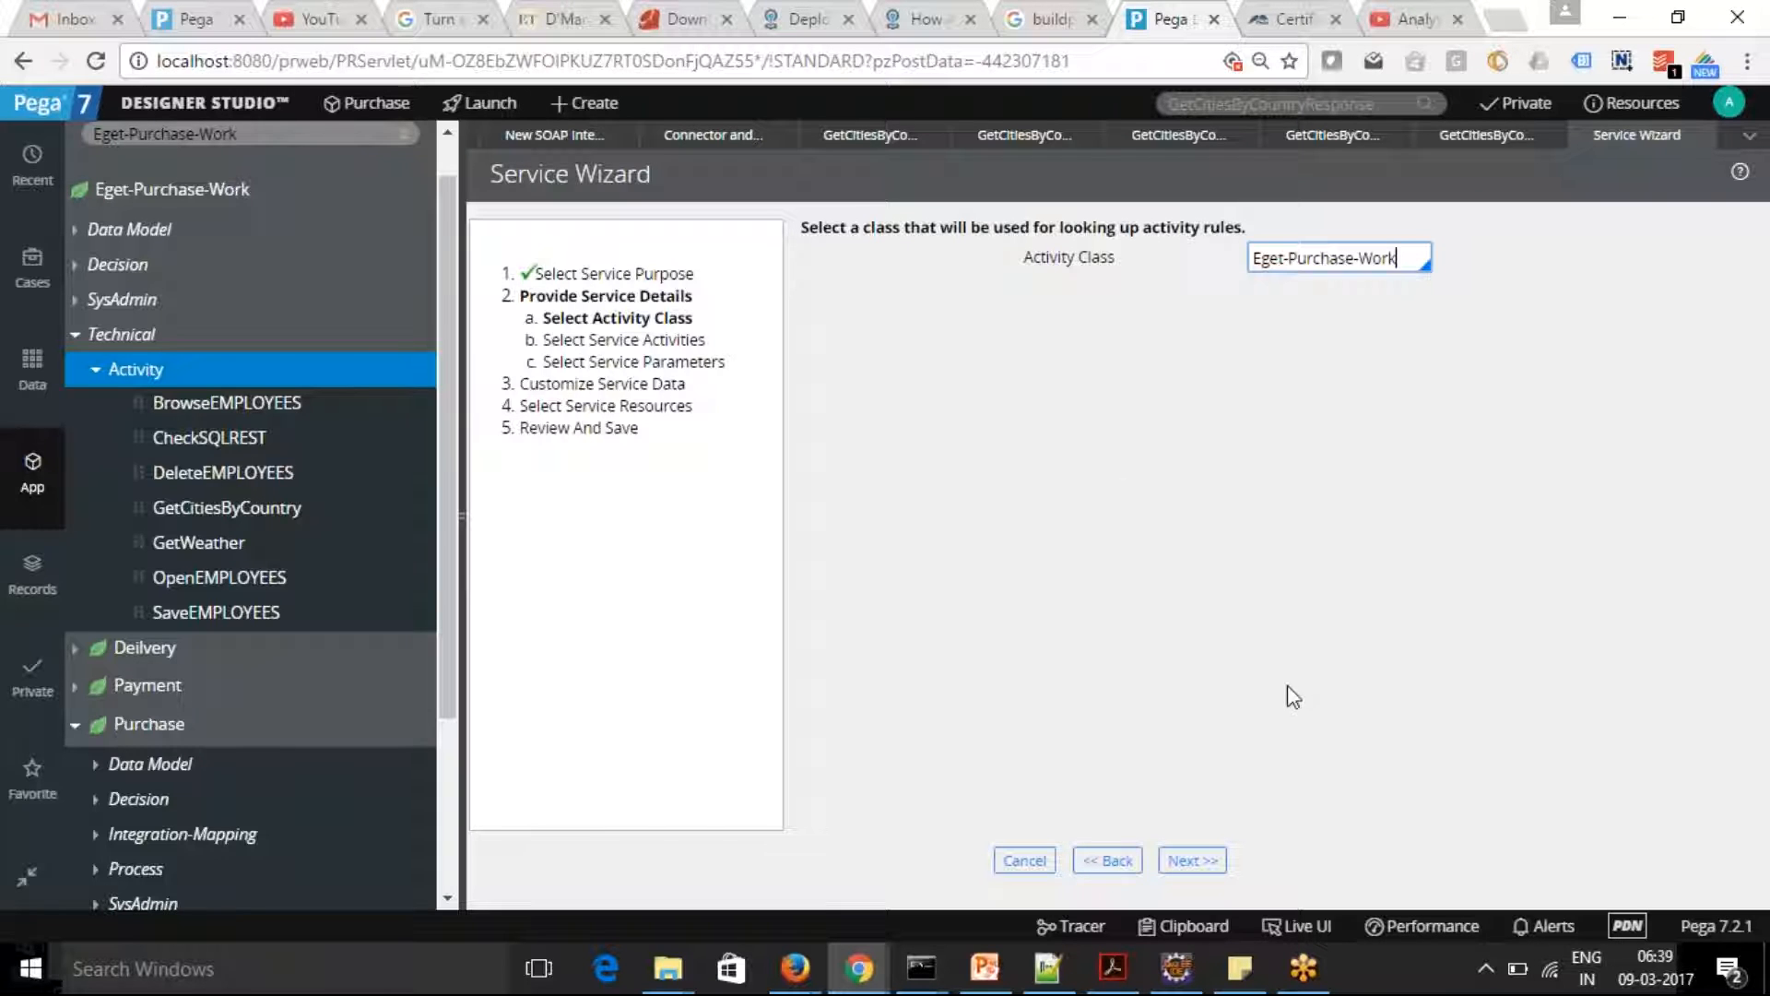
pyautogui.click(1192, 860)
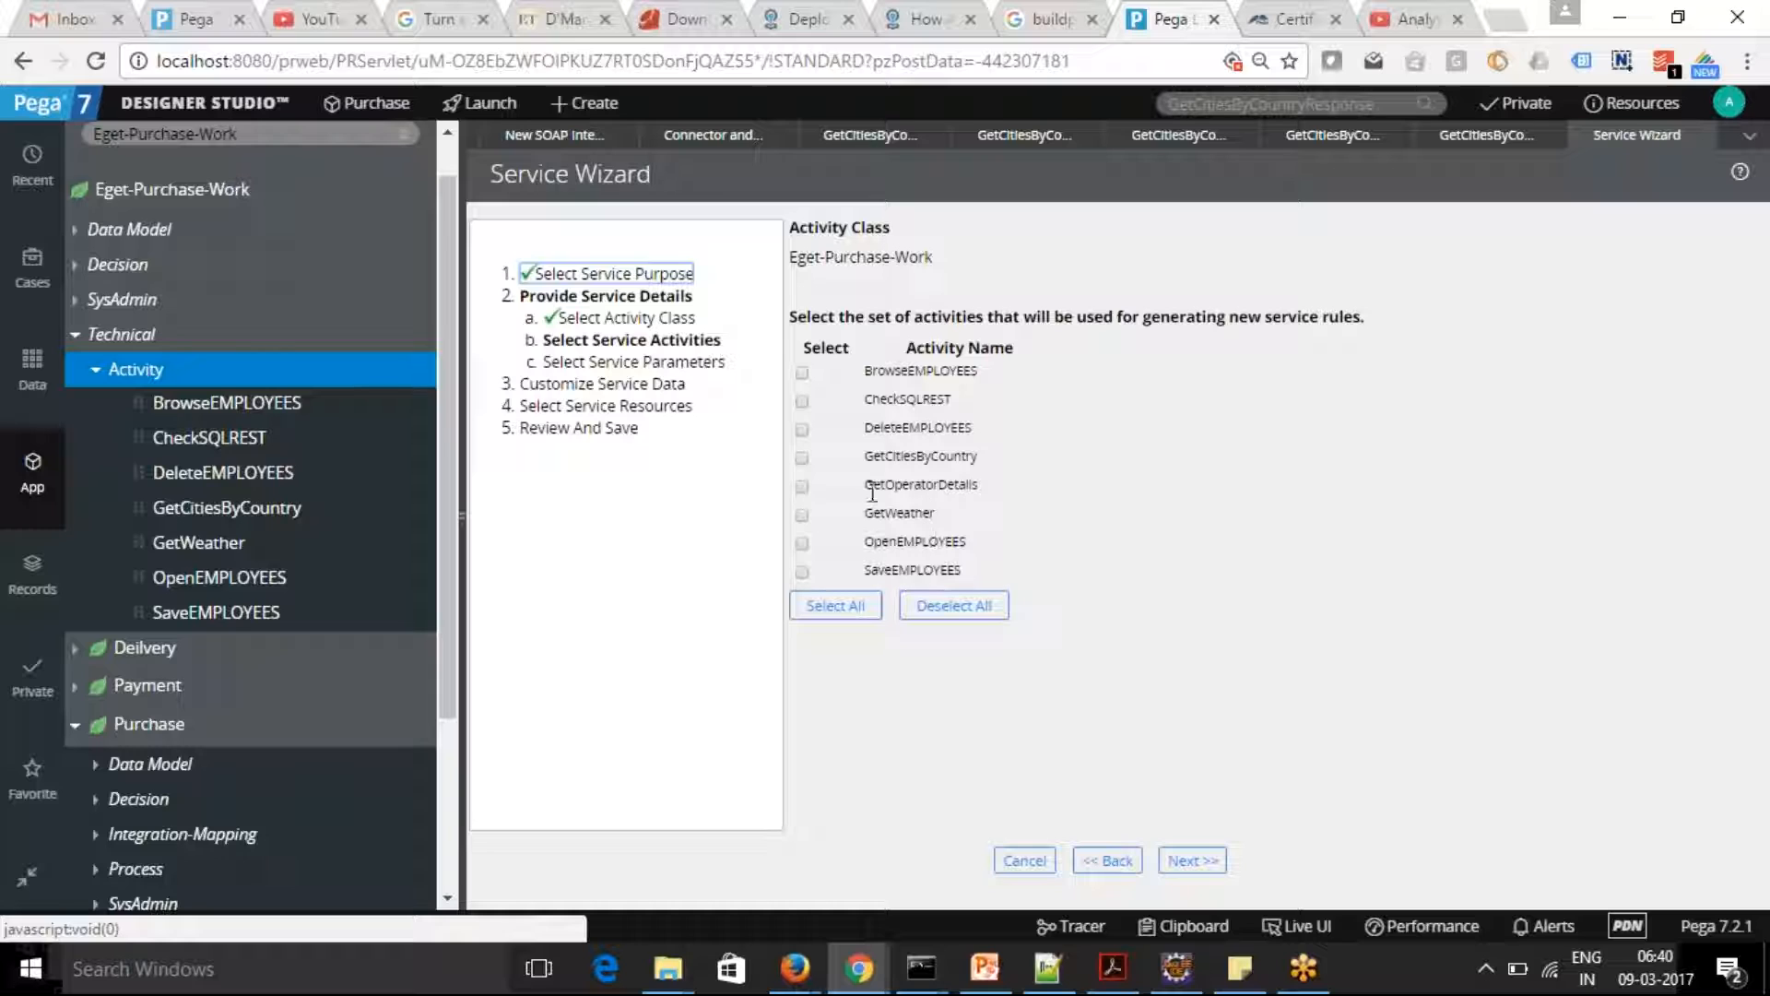
# Select the GetOperatorDetails activity for the service and accept its OperatorID request parameter and Name, Organization and Department response parameters
pyautogui.click(801, 487)
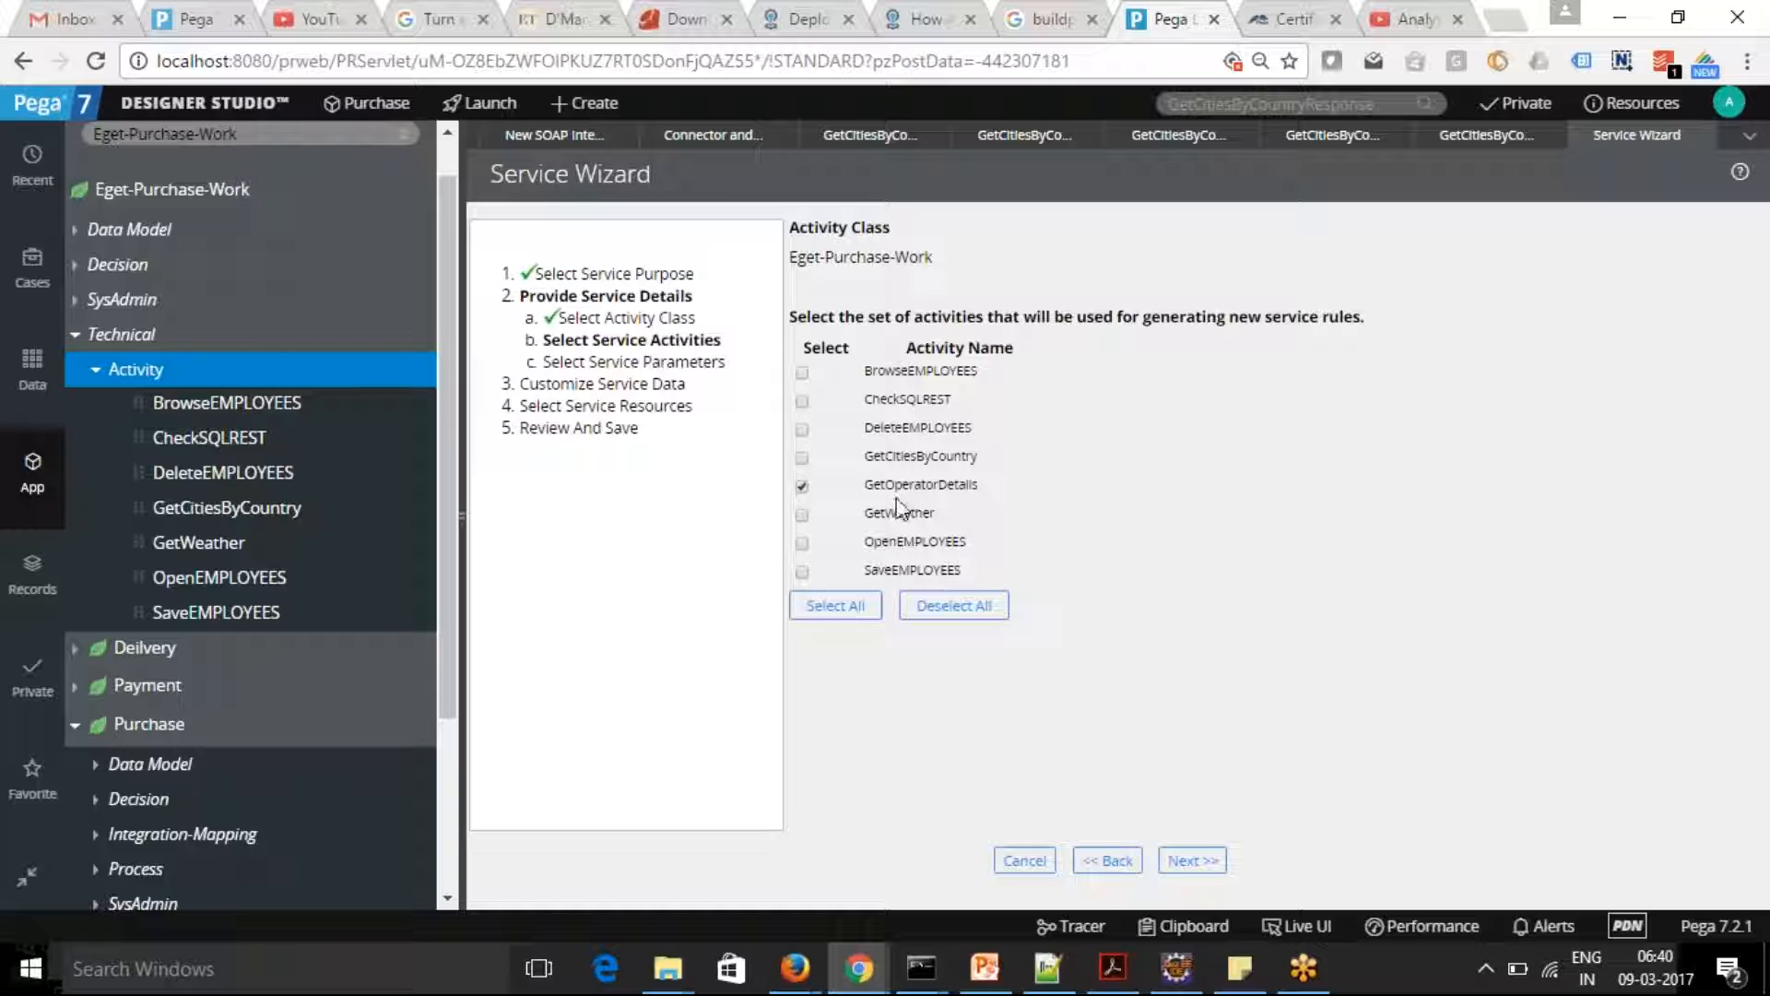
pyautogui.click(1198, 863)
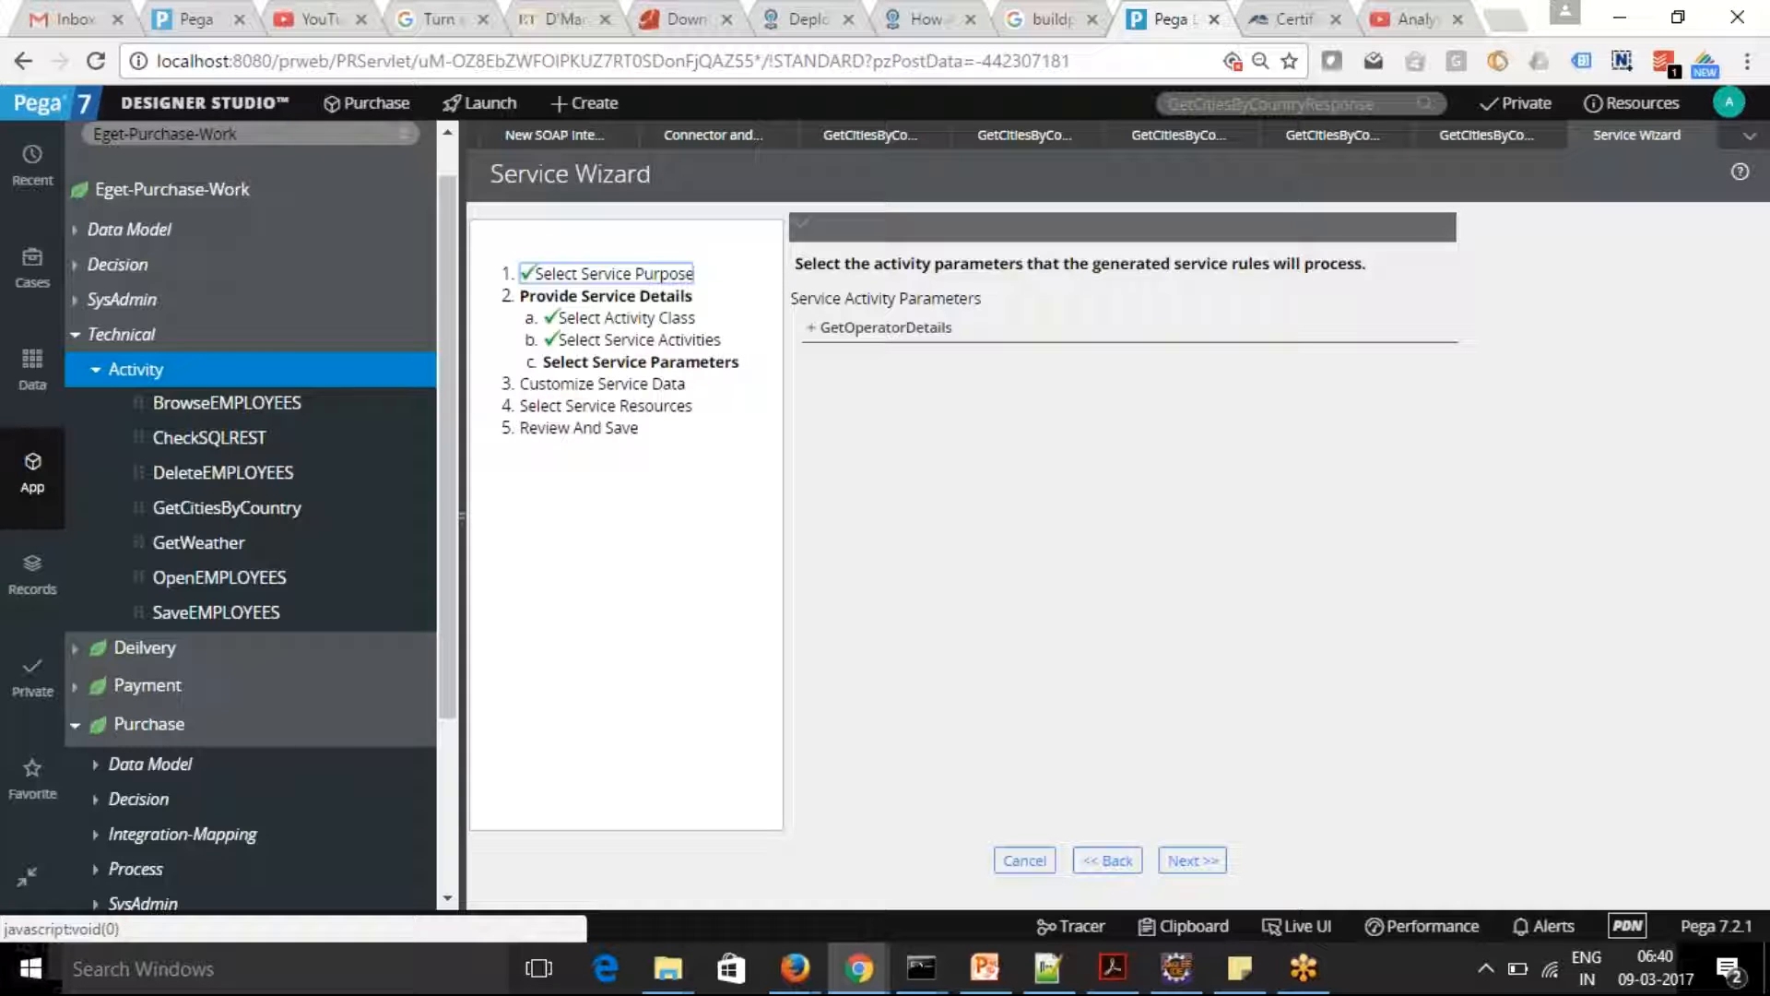
pyautogui.click(812, 330)
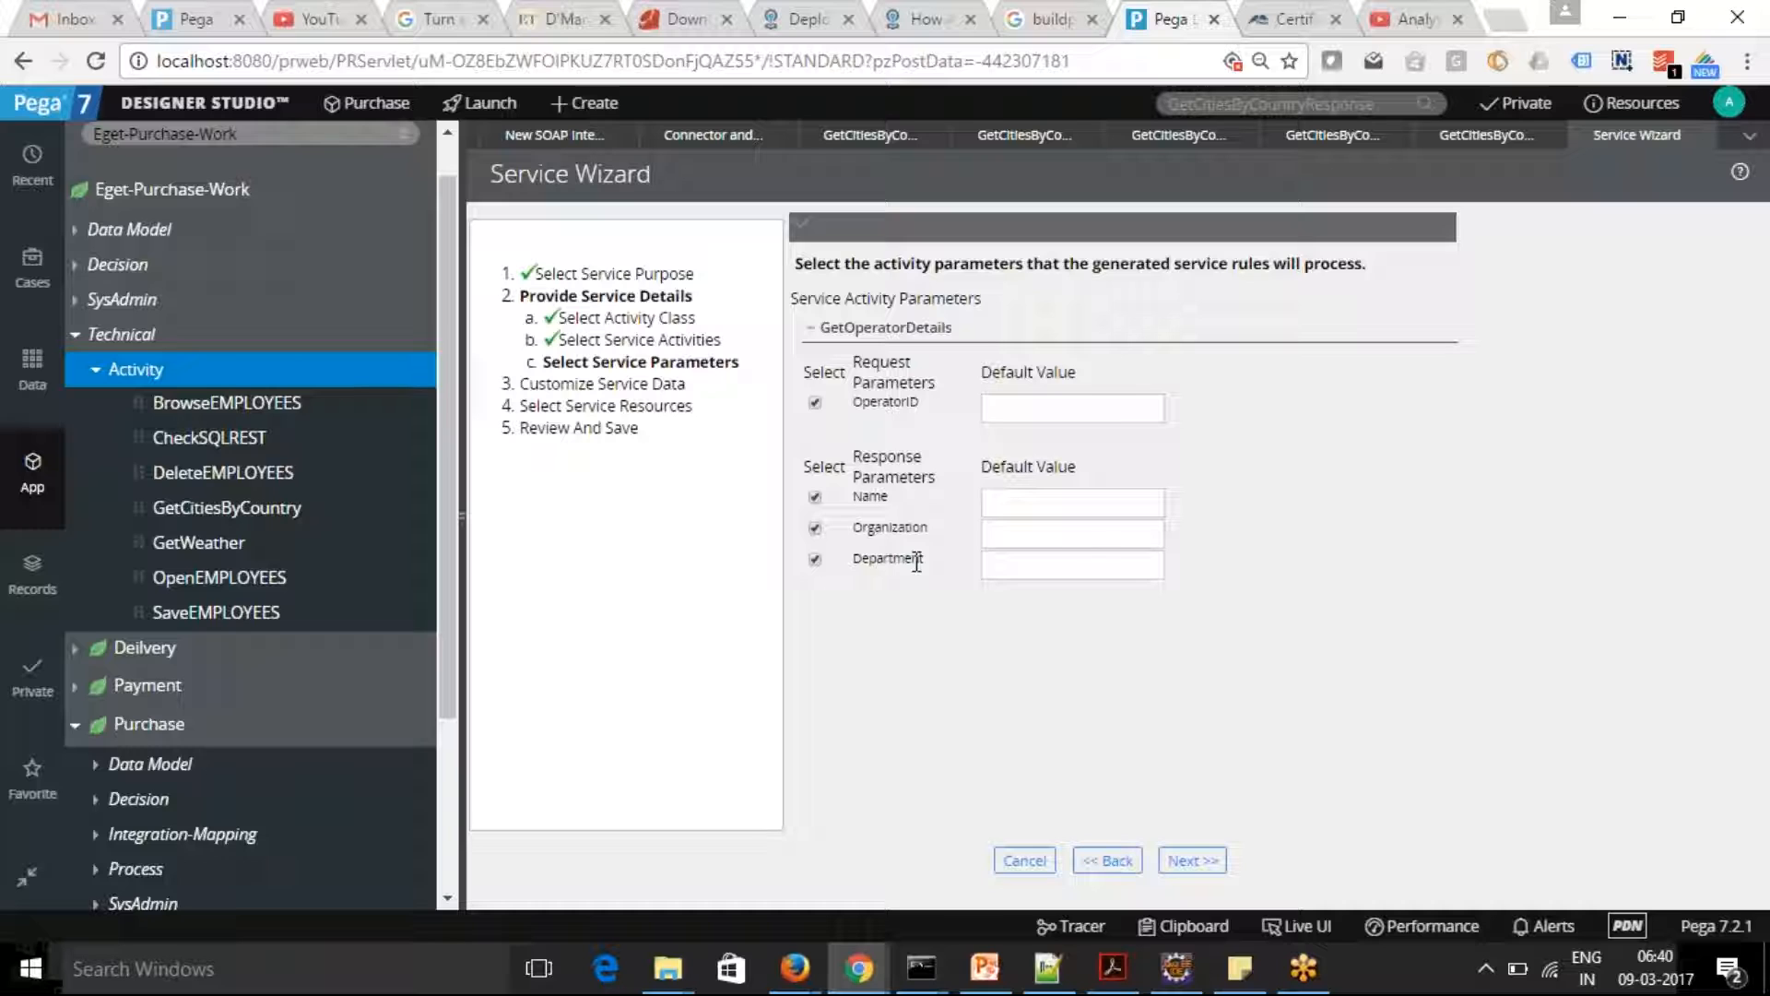
pyautogui.click(1192, 860)
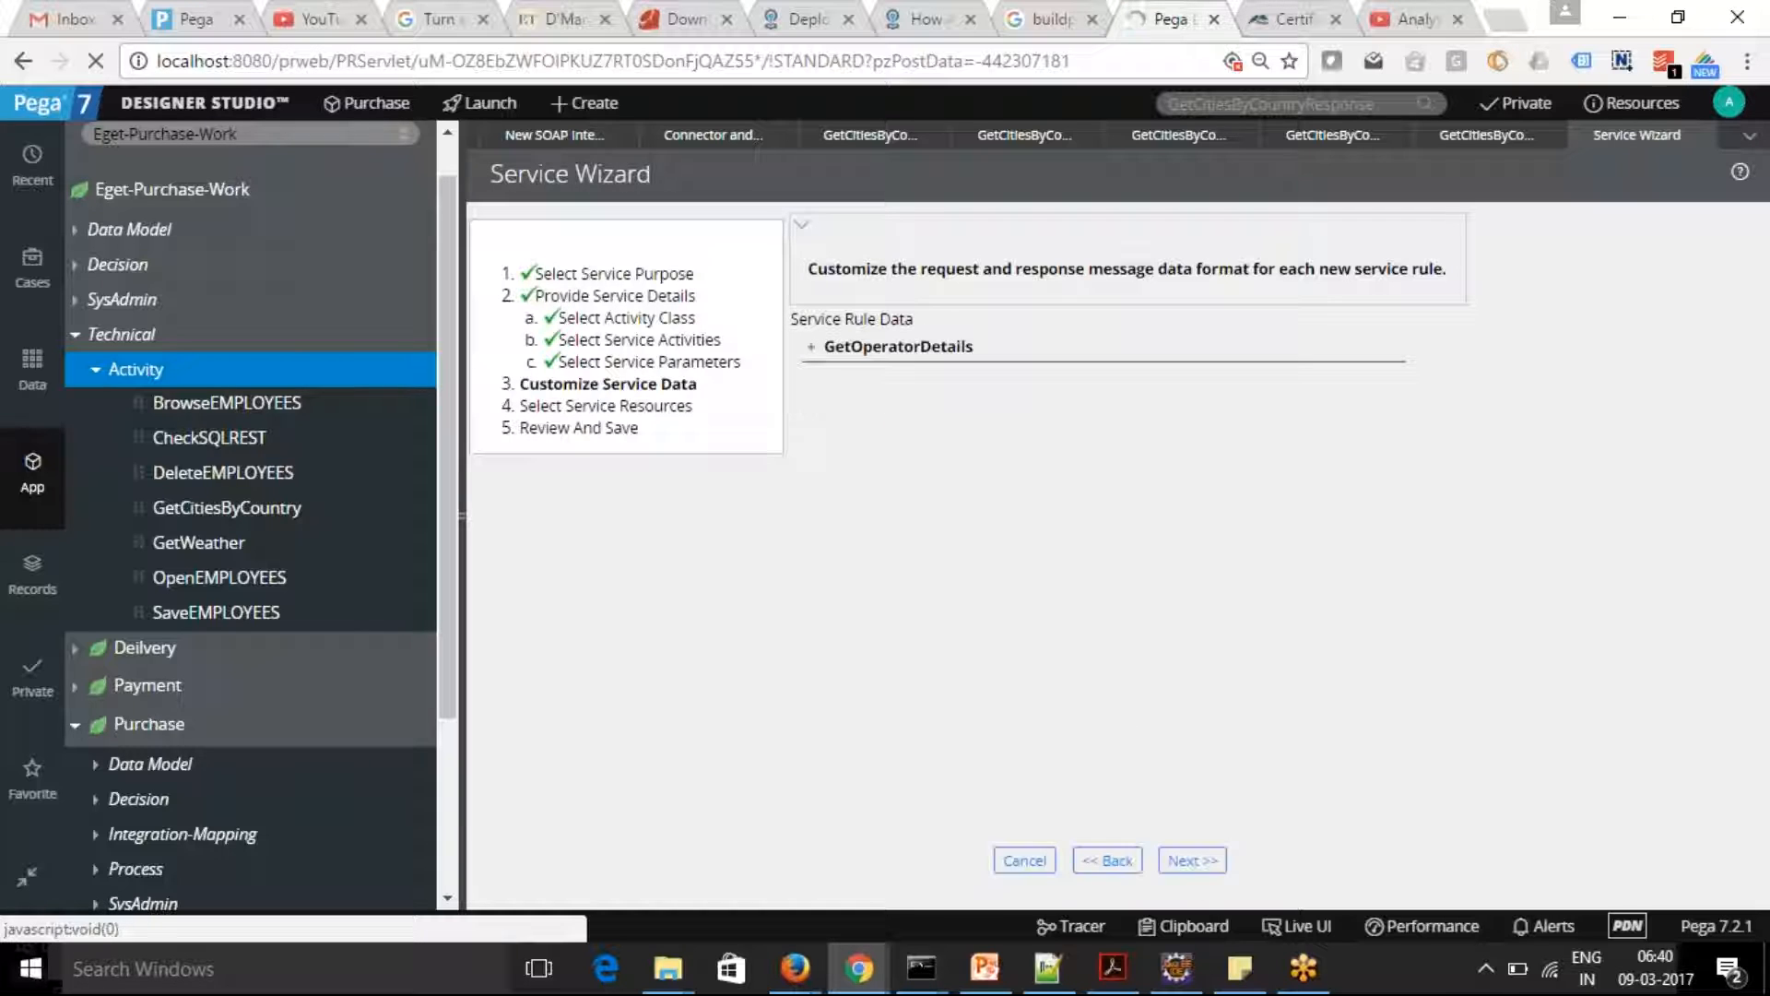
# Turn on Use XML for data mapping for the GetOperatorDetails primary page input properties and continue to the service resources
pyautogui.click(811, 349)
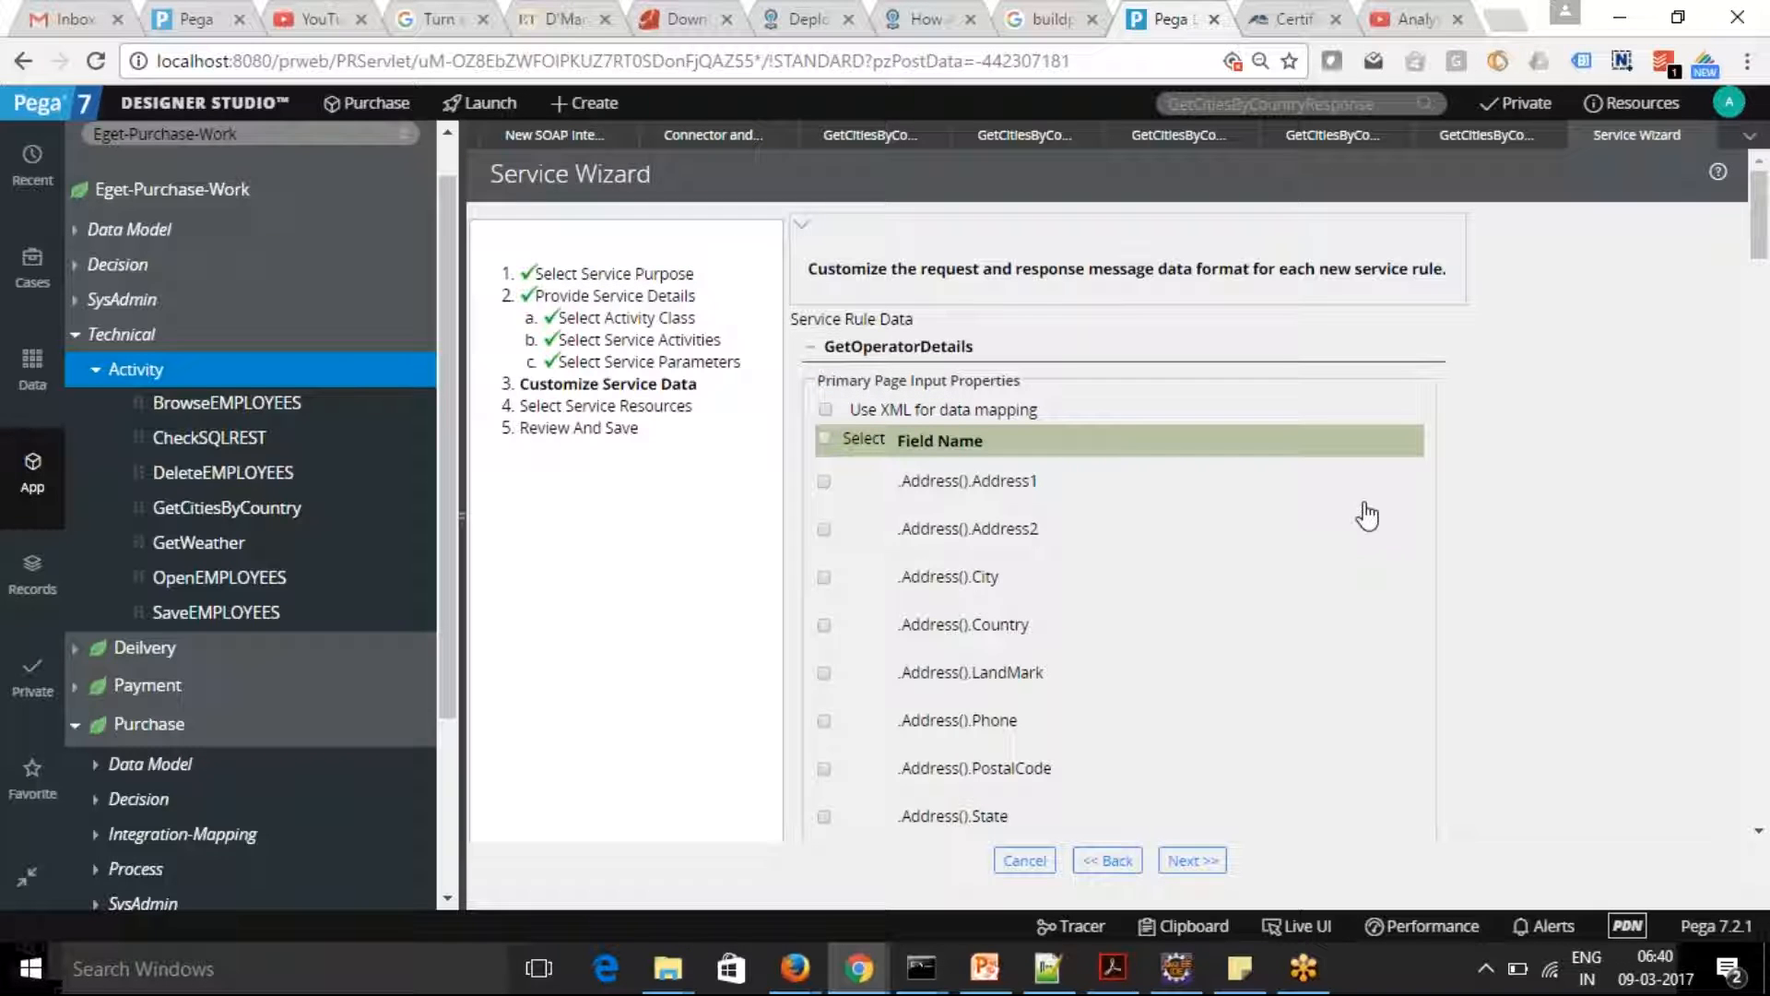
pyautogui.moveTo(1757, 244); pyautogui.dragTo(1719, 177)
pyautogui.click(826, 409)
pyautogui.click(1192, 860)
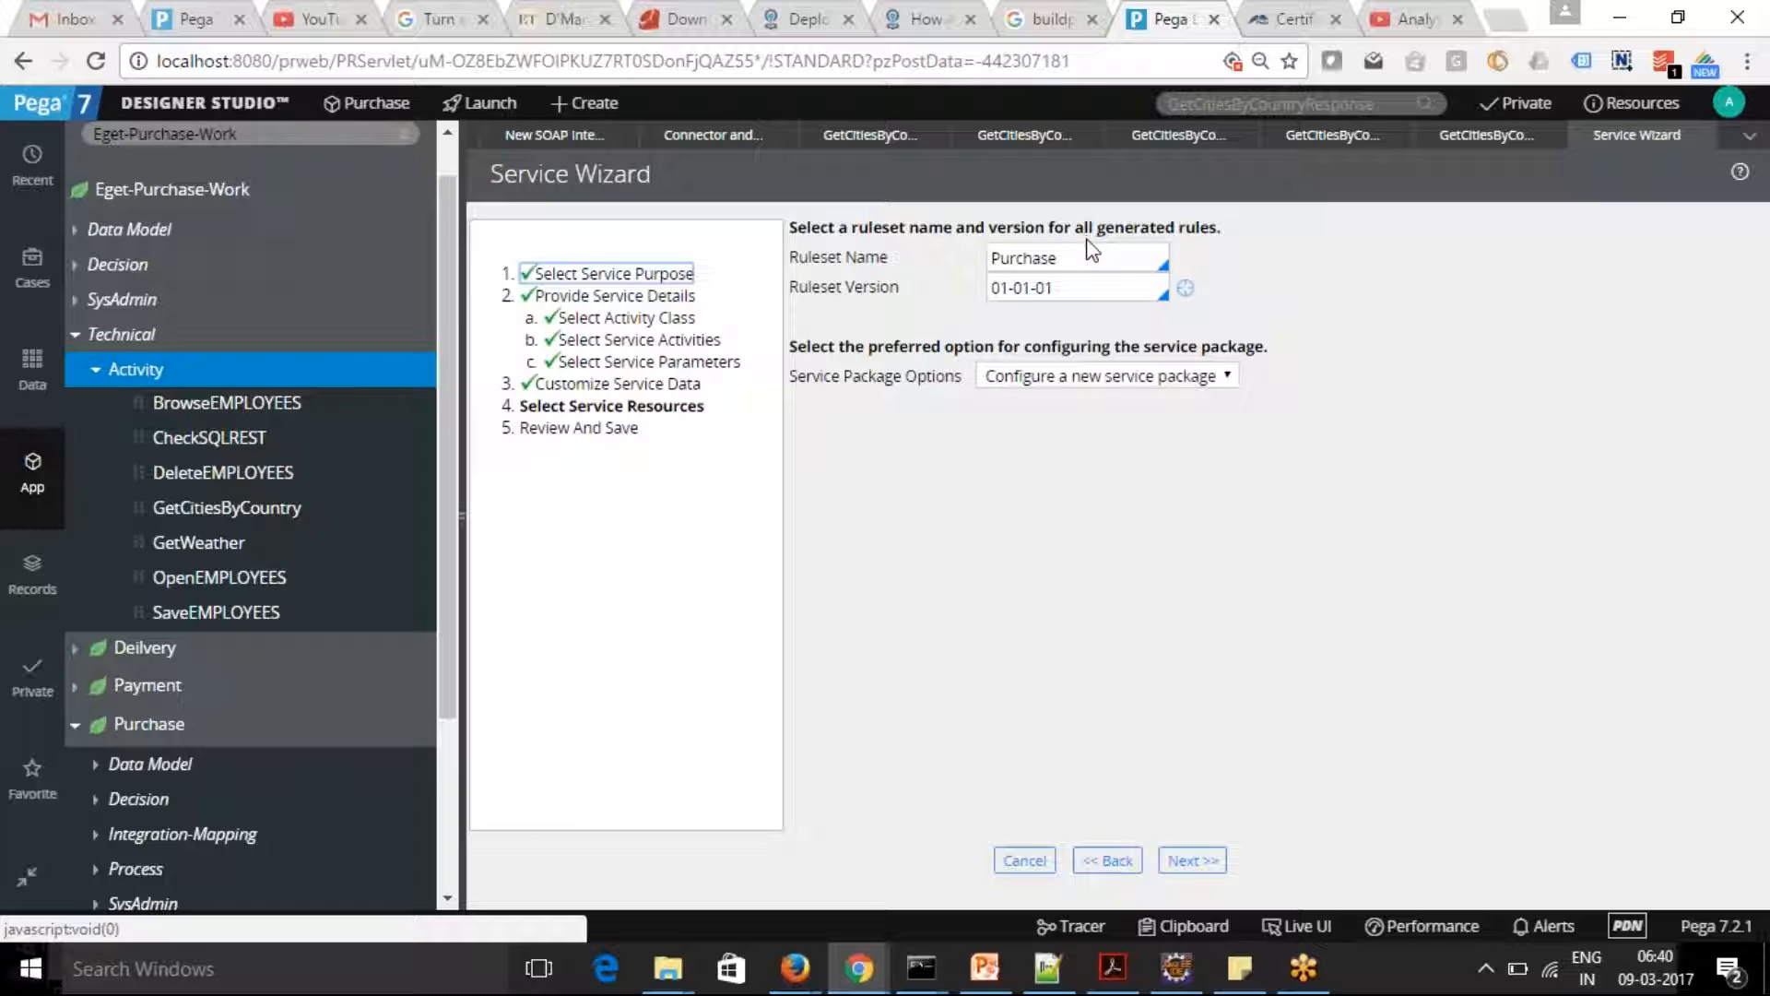
# Set the service resources to ruleset PurchaseInt and the existing service package EgetPurchaseWorkPurchase, and continue to the review
pyautogui.click(1099, 254)
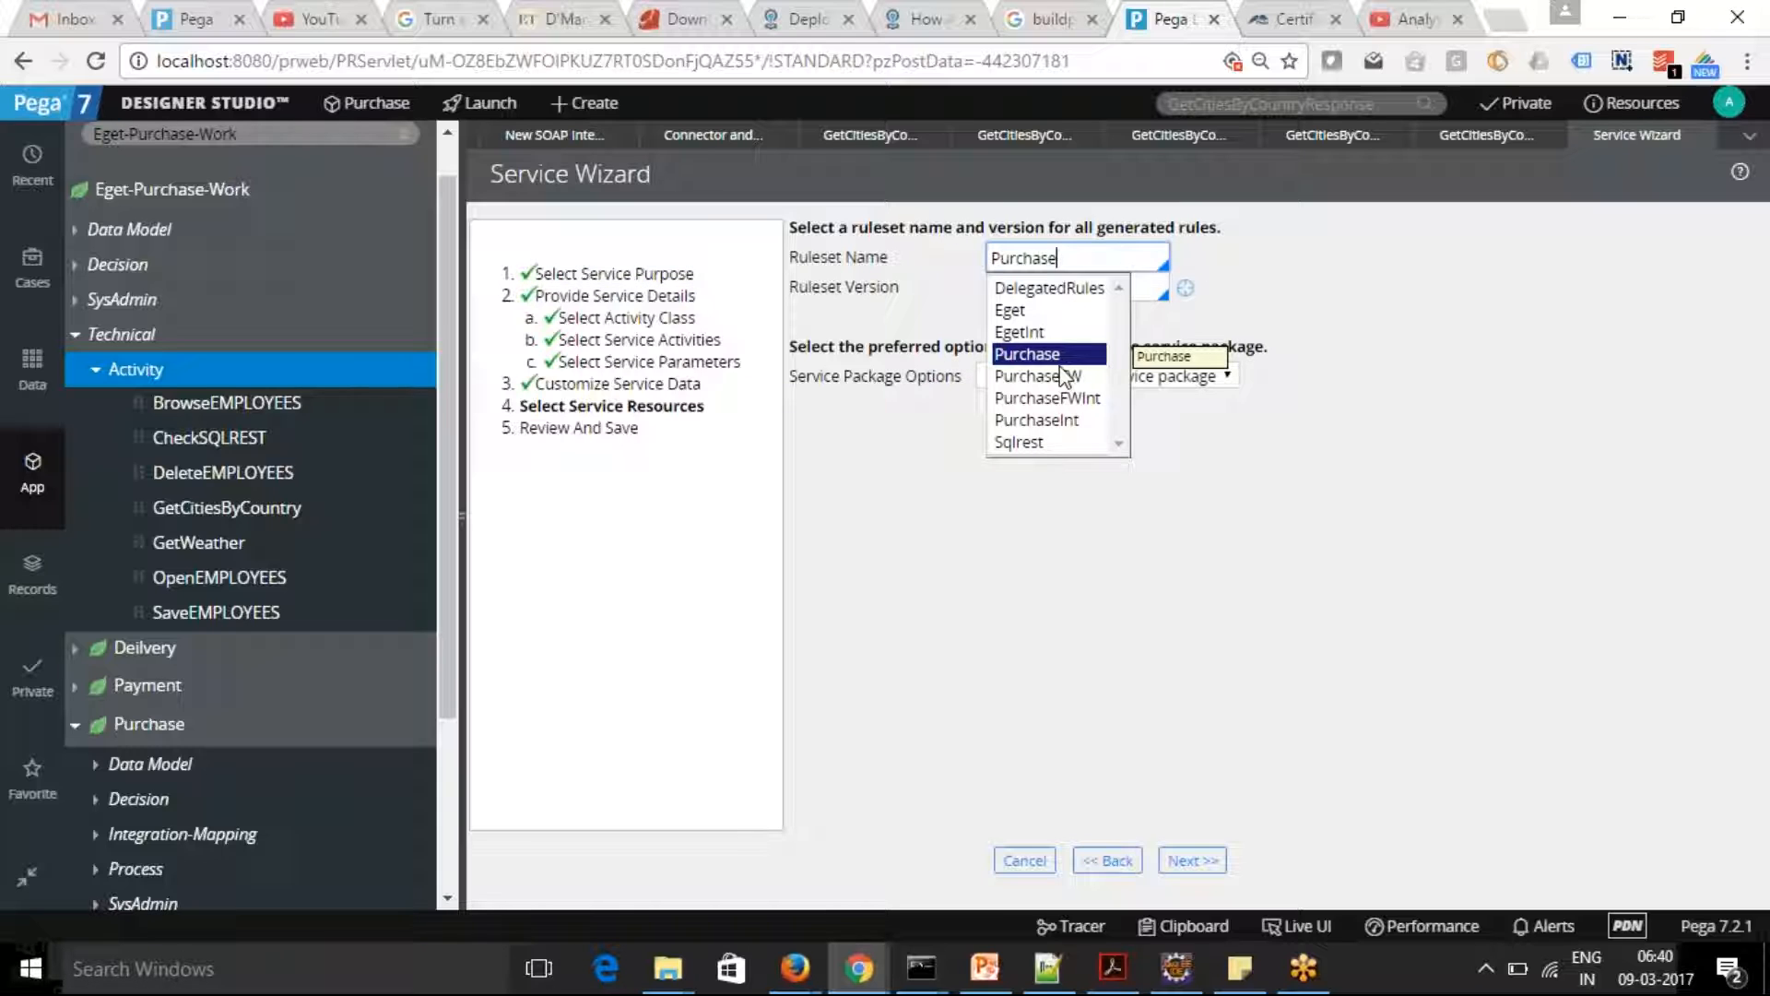
pyautogui.click(1067, 419)
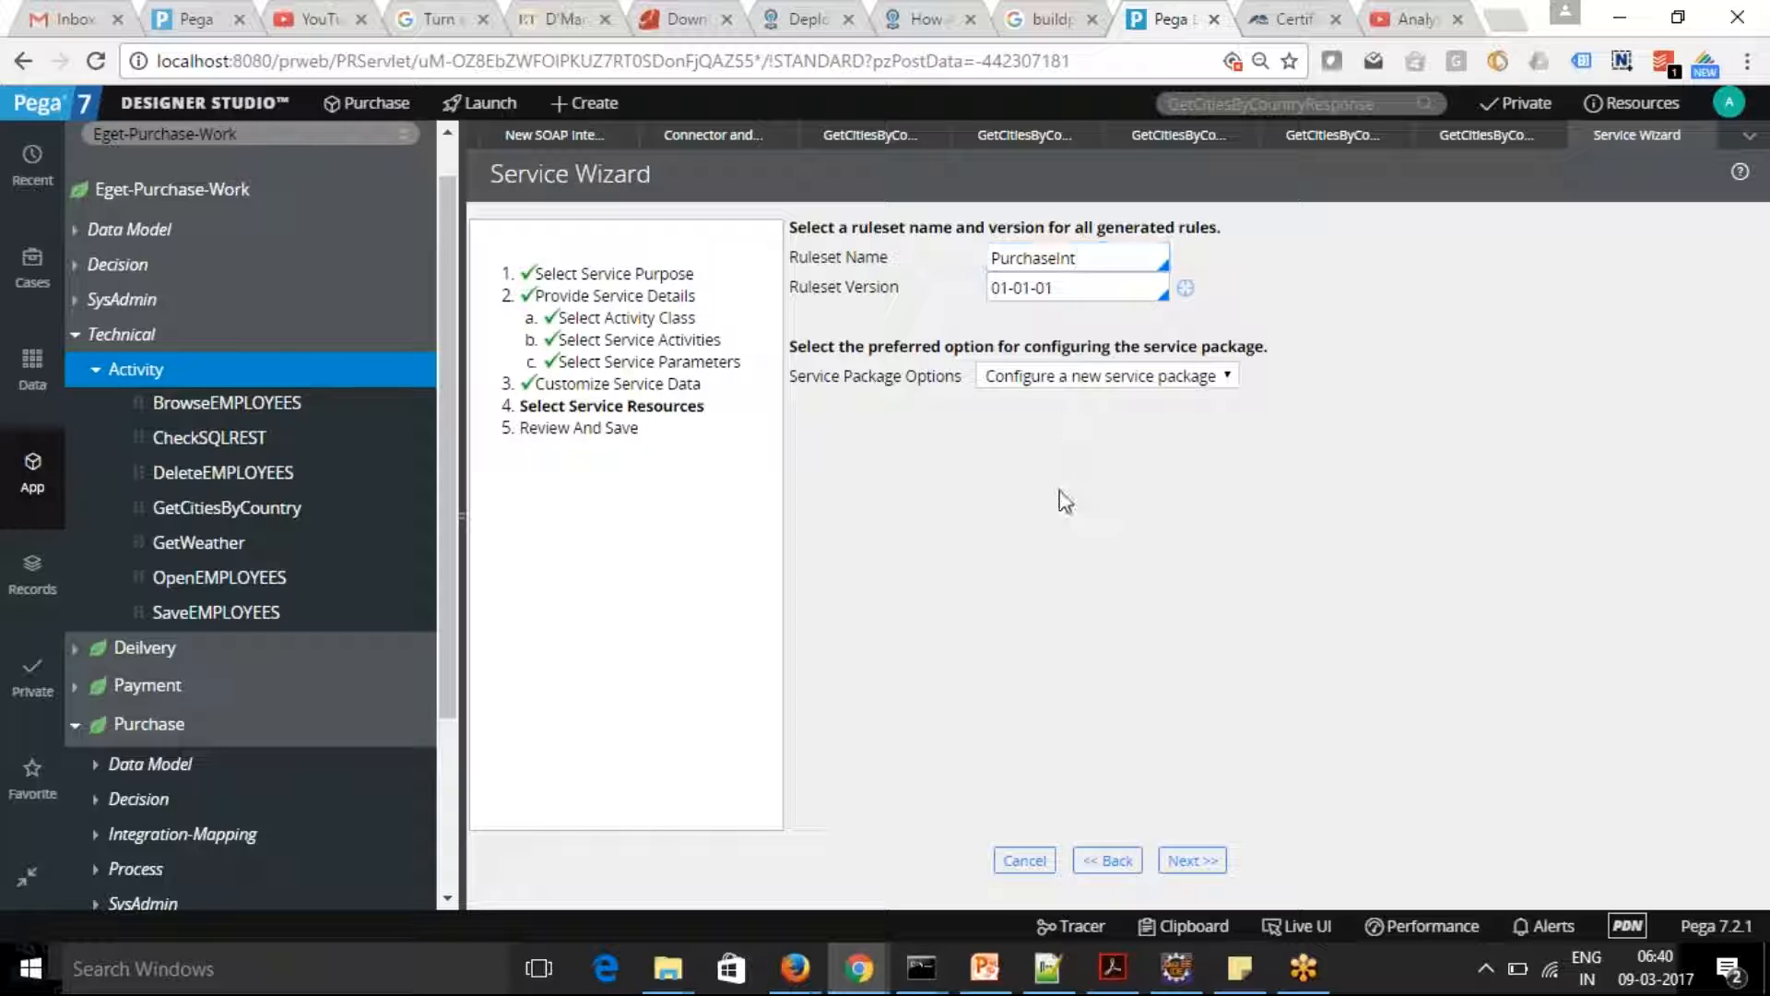
pyautogui.click(1230, 374)
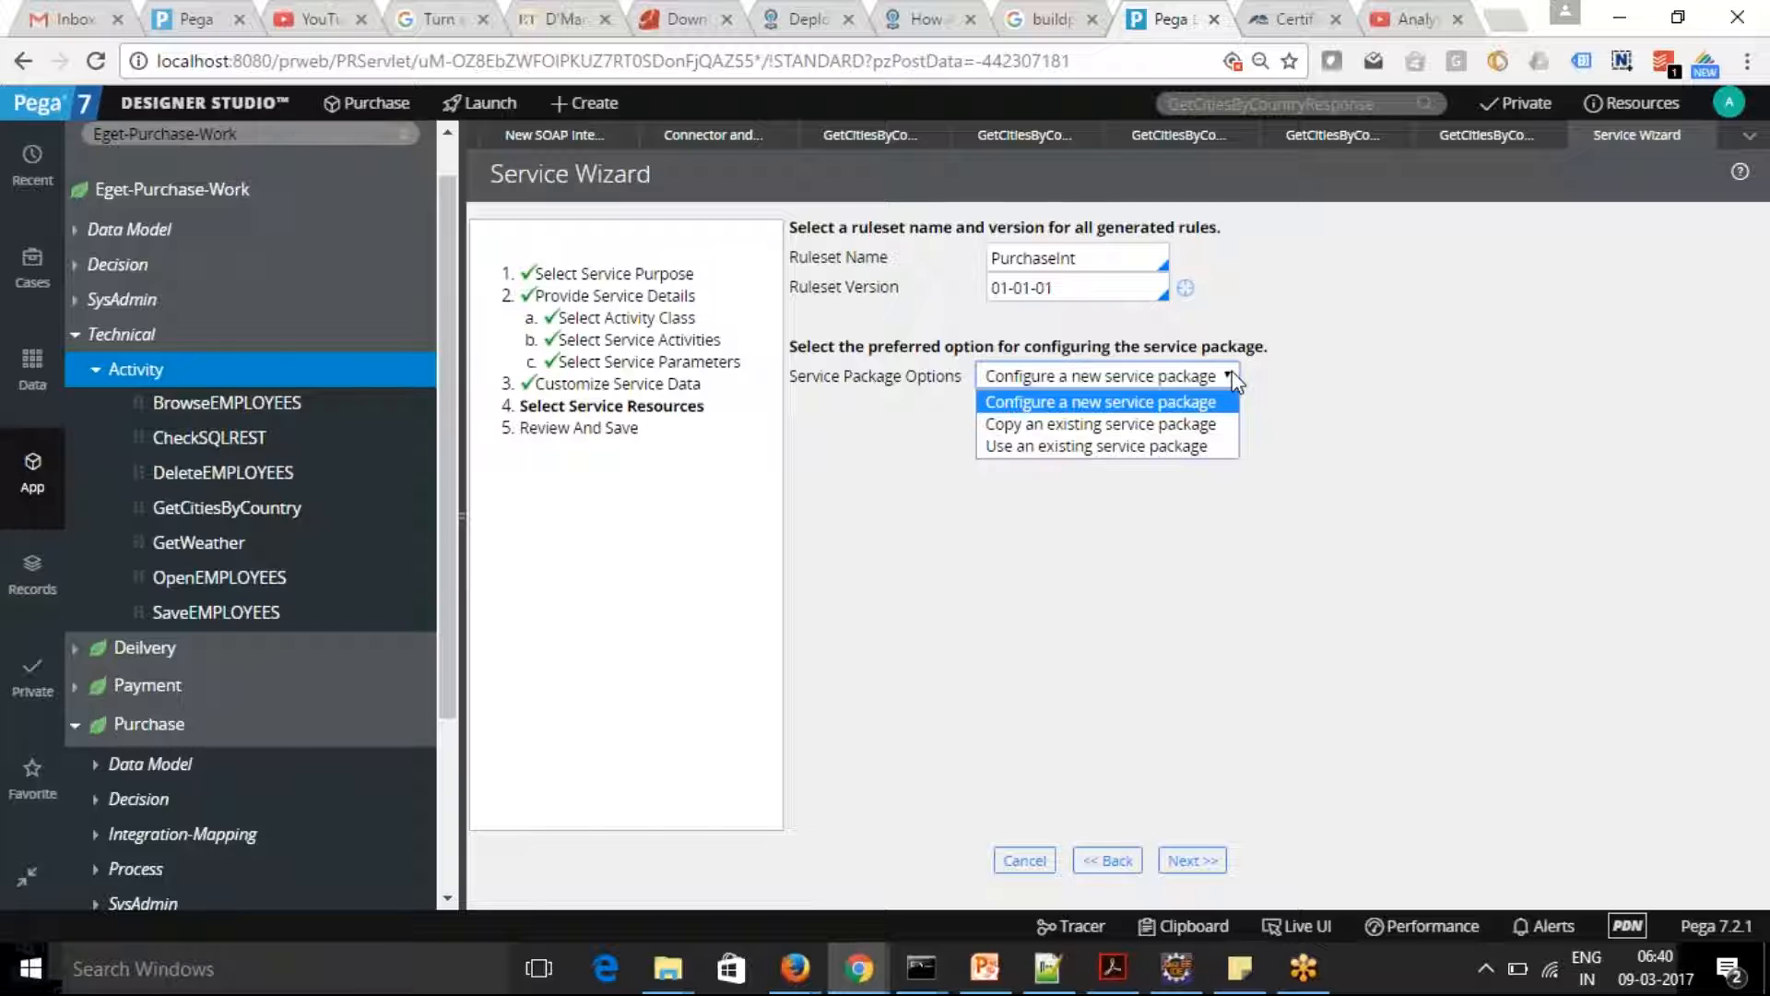
pyautogui.click(1191, 428)
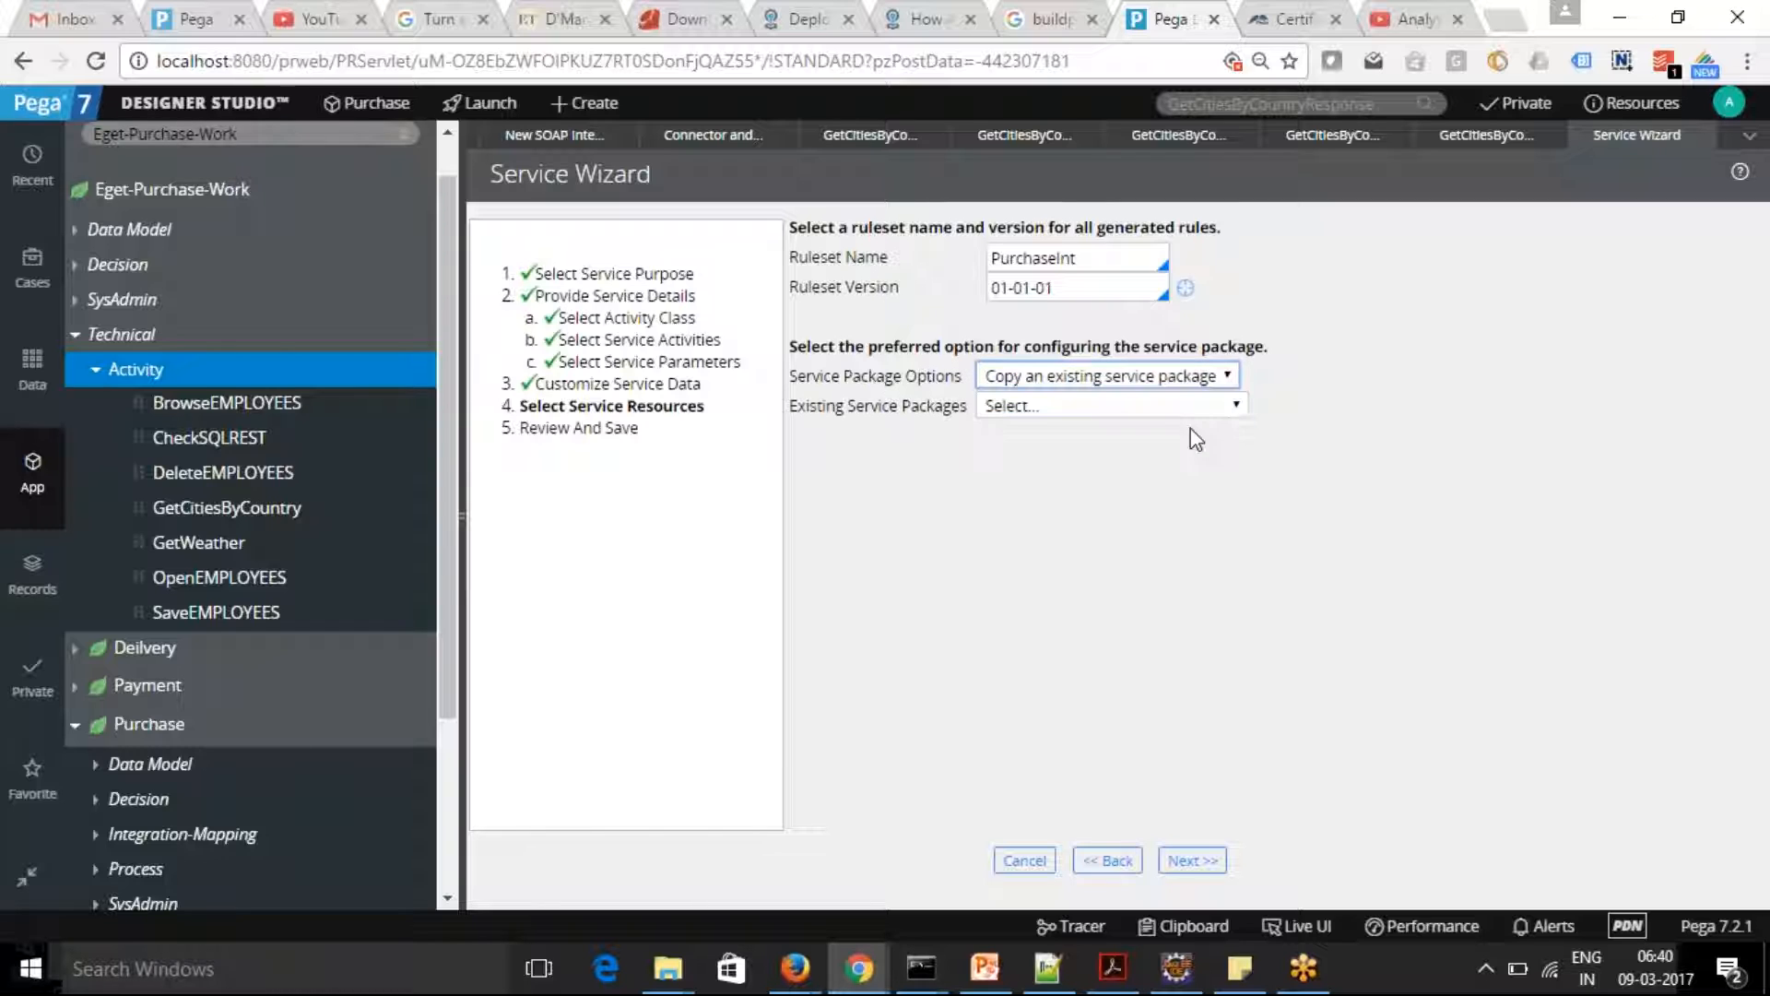
pyautogui.click(1204, 376)
pyautogui.click(1125, 448)
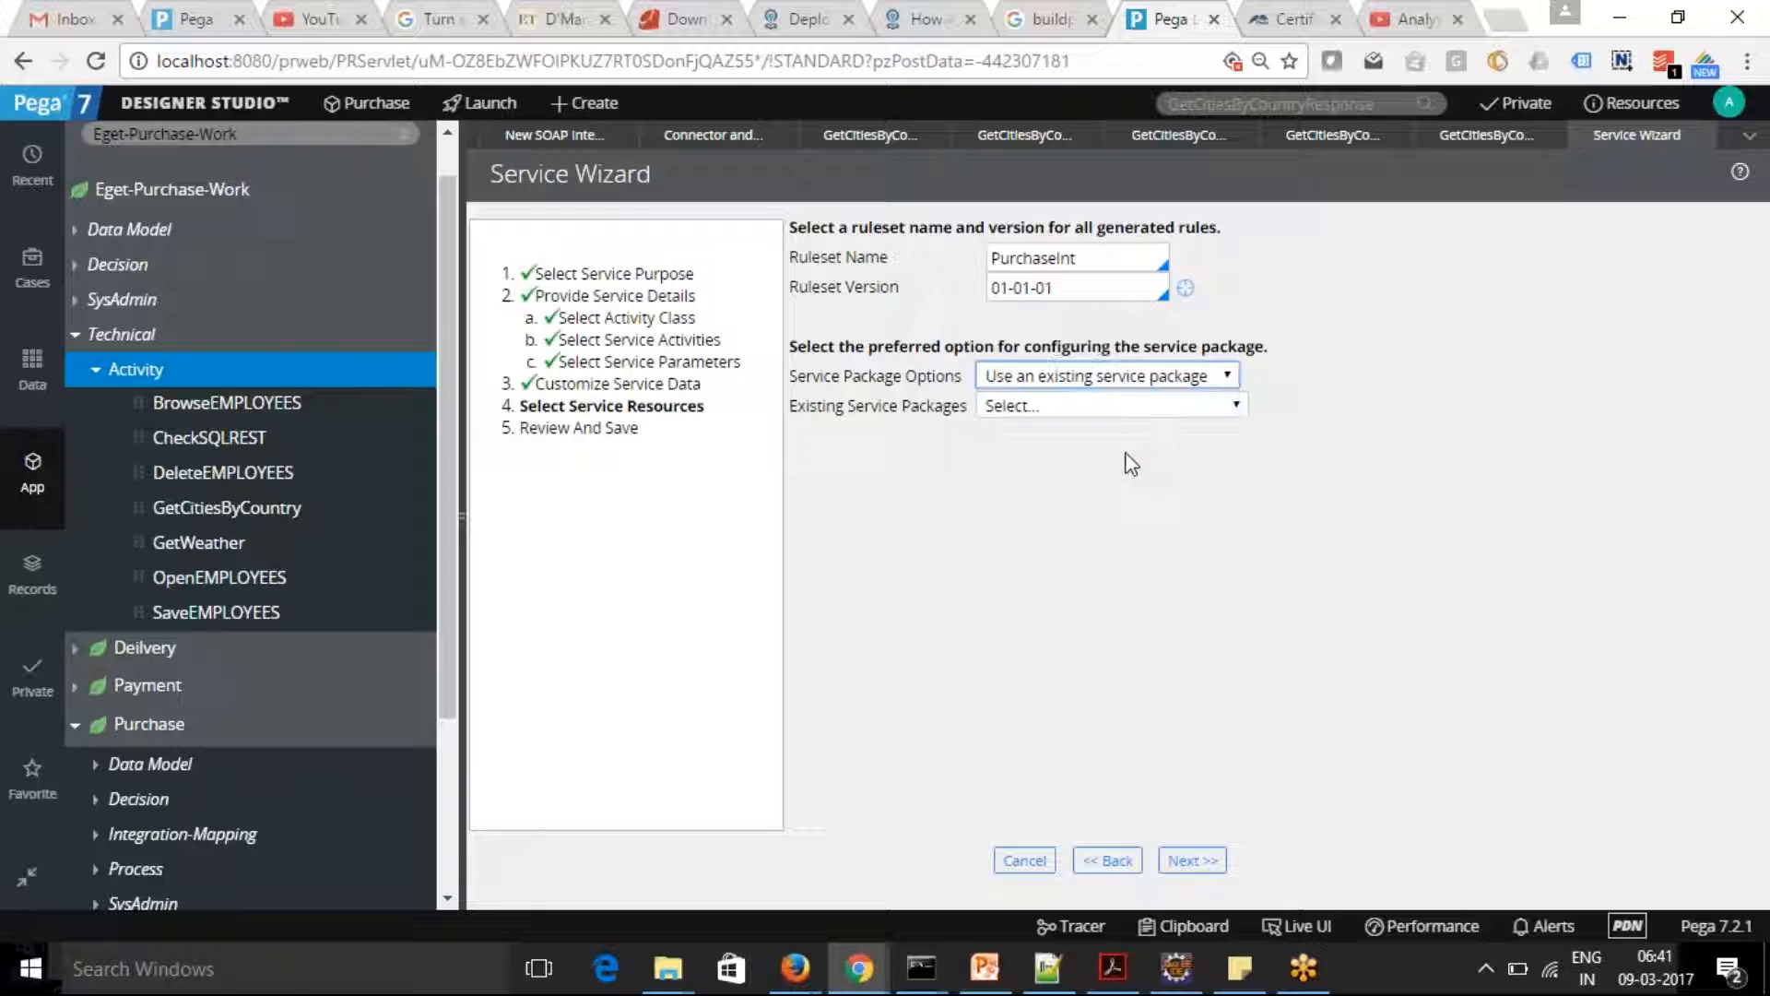
pyautogui.click(1235, 407)
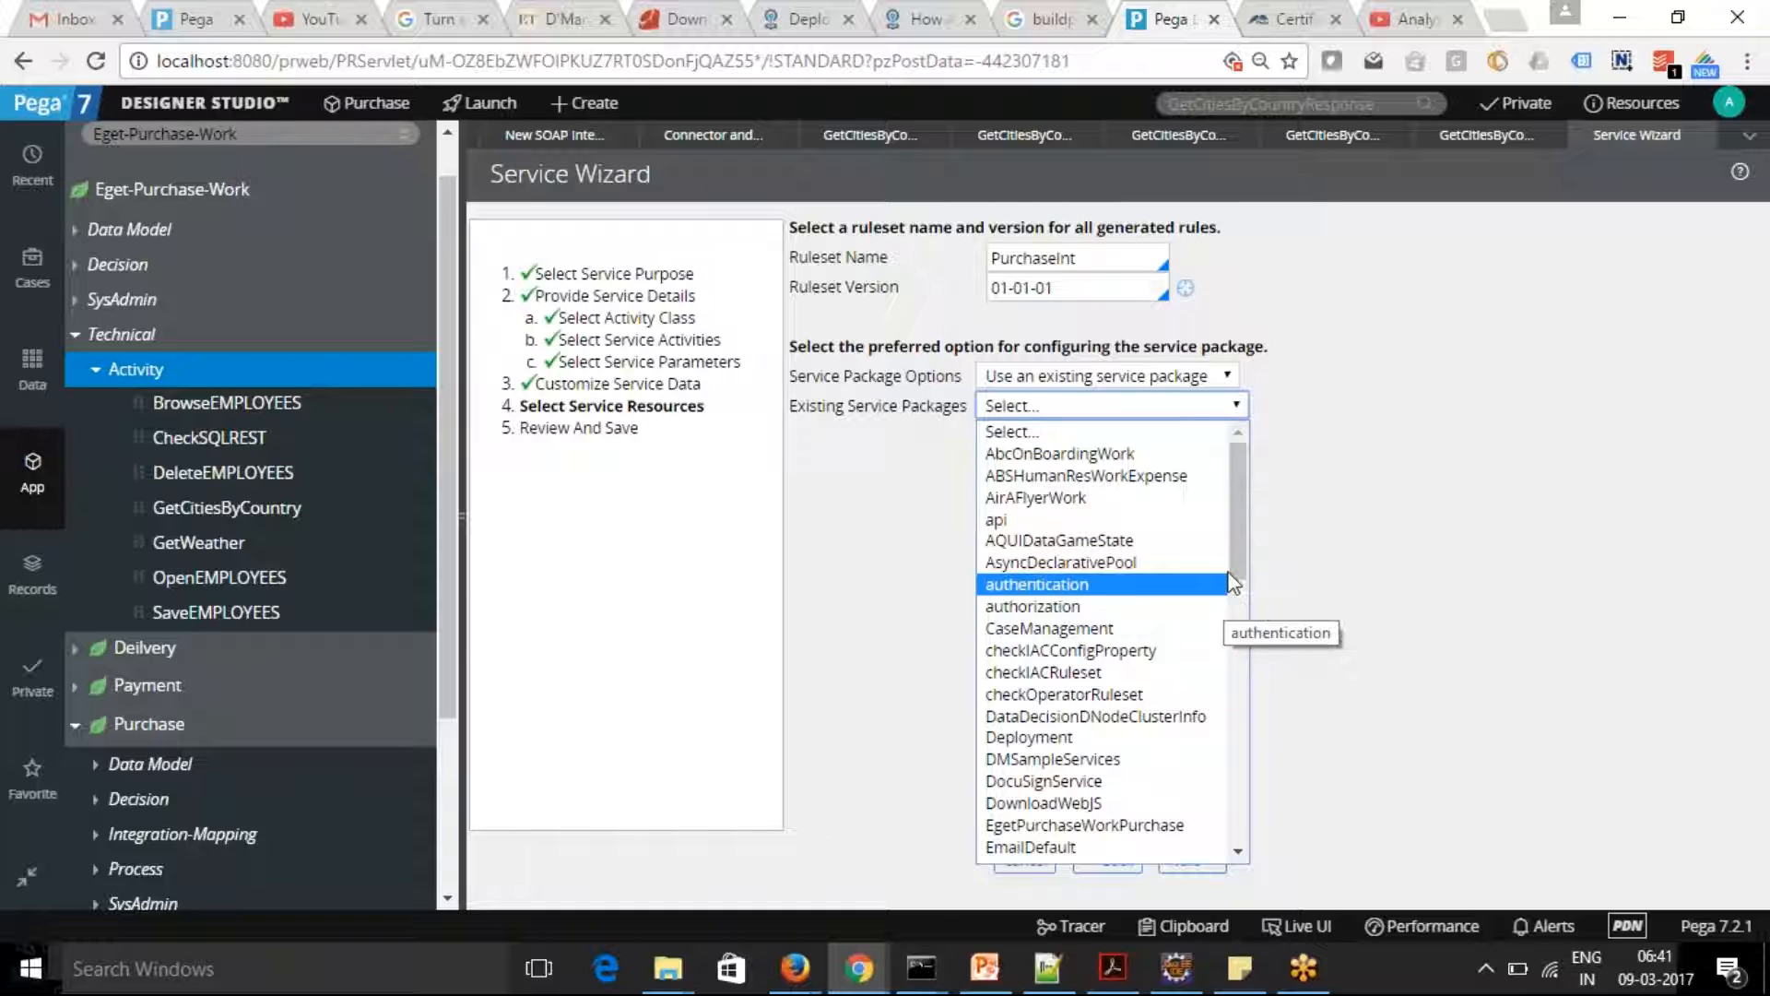
pyautogui.click(1149, 825)
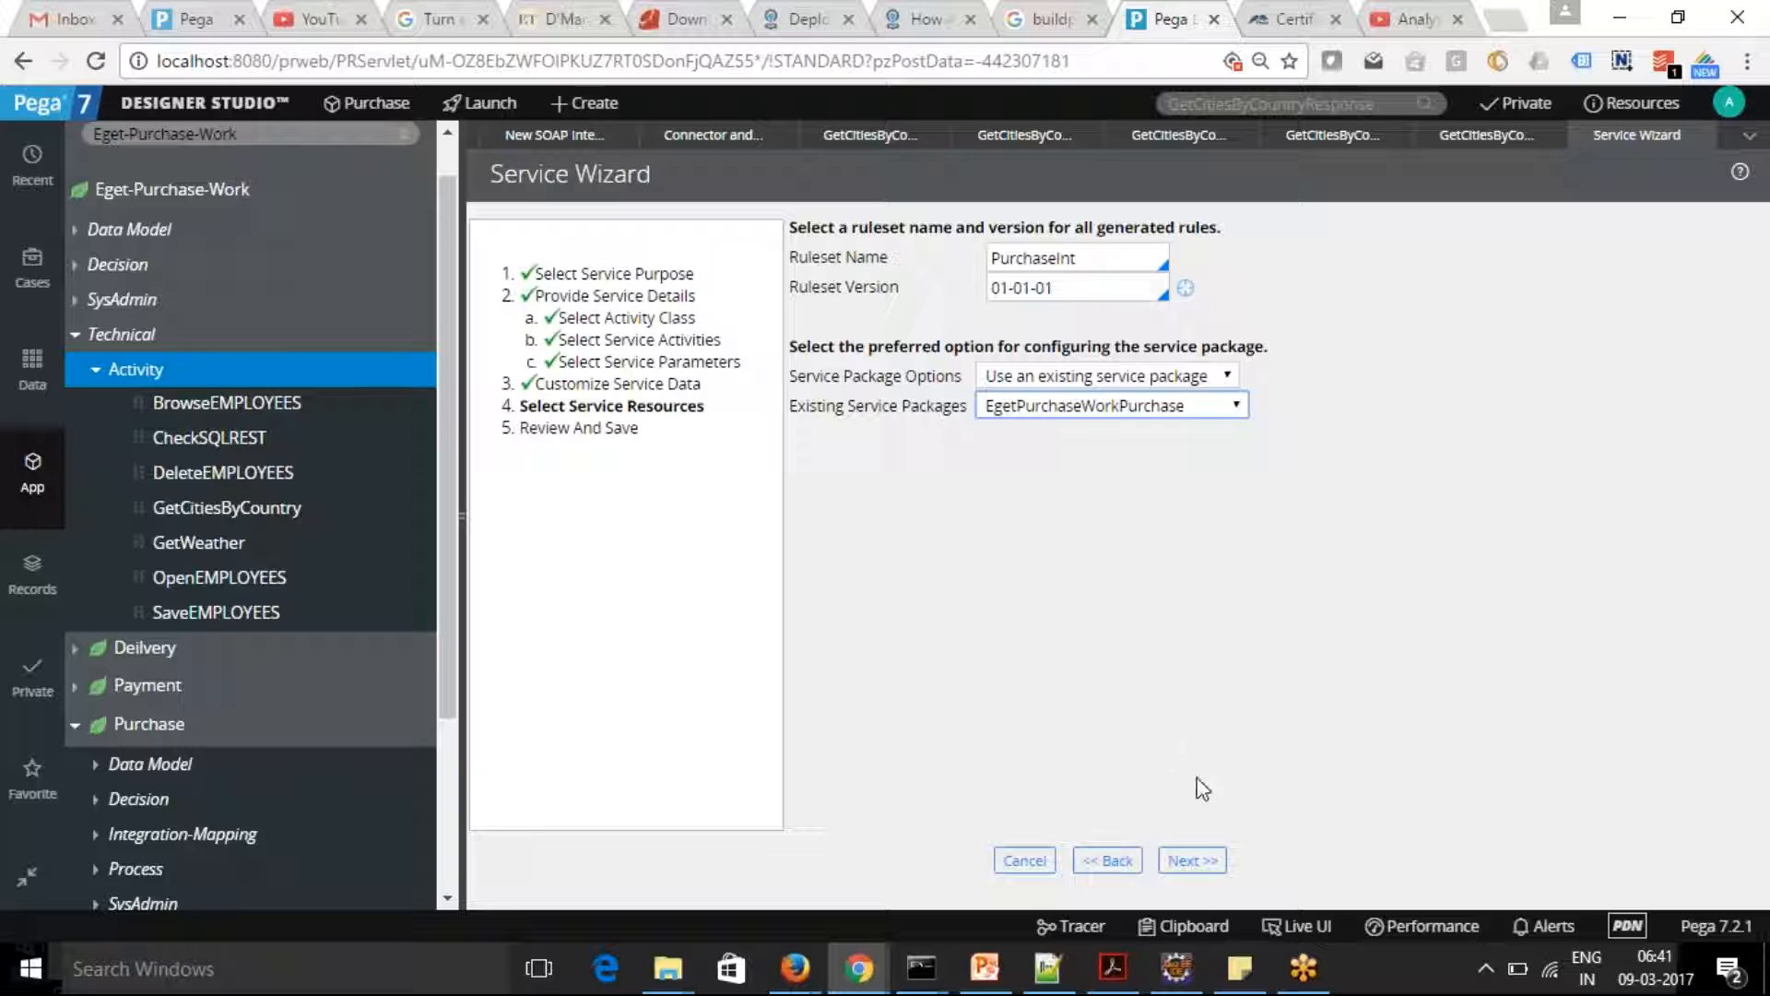
pyautogui.click(1195, 863)
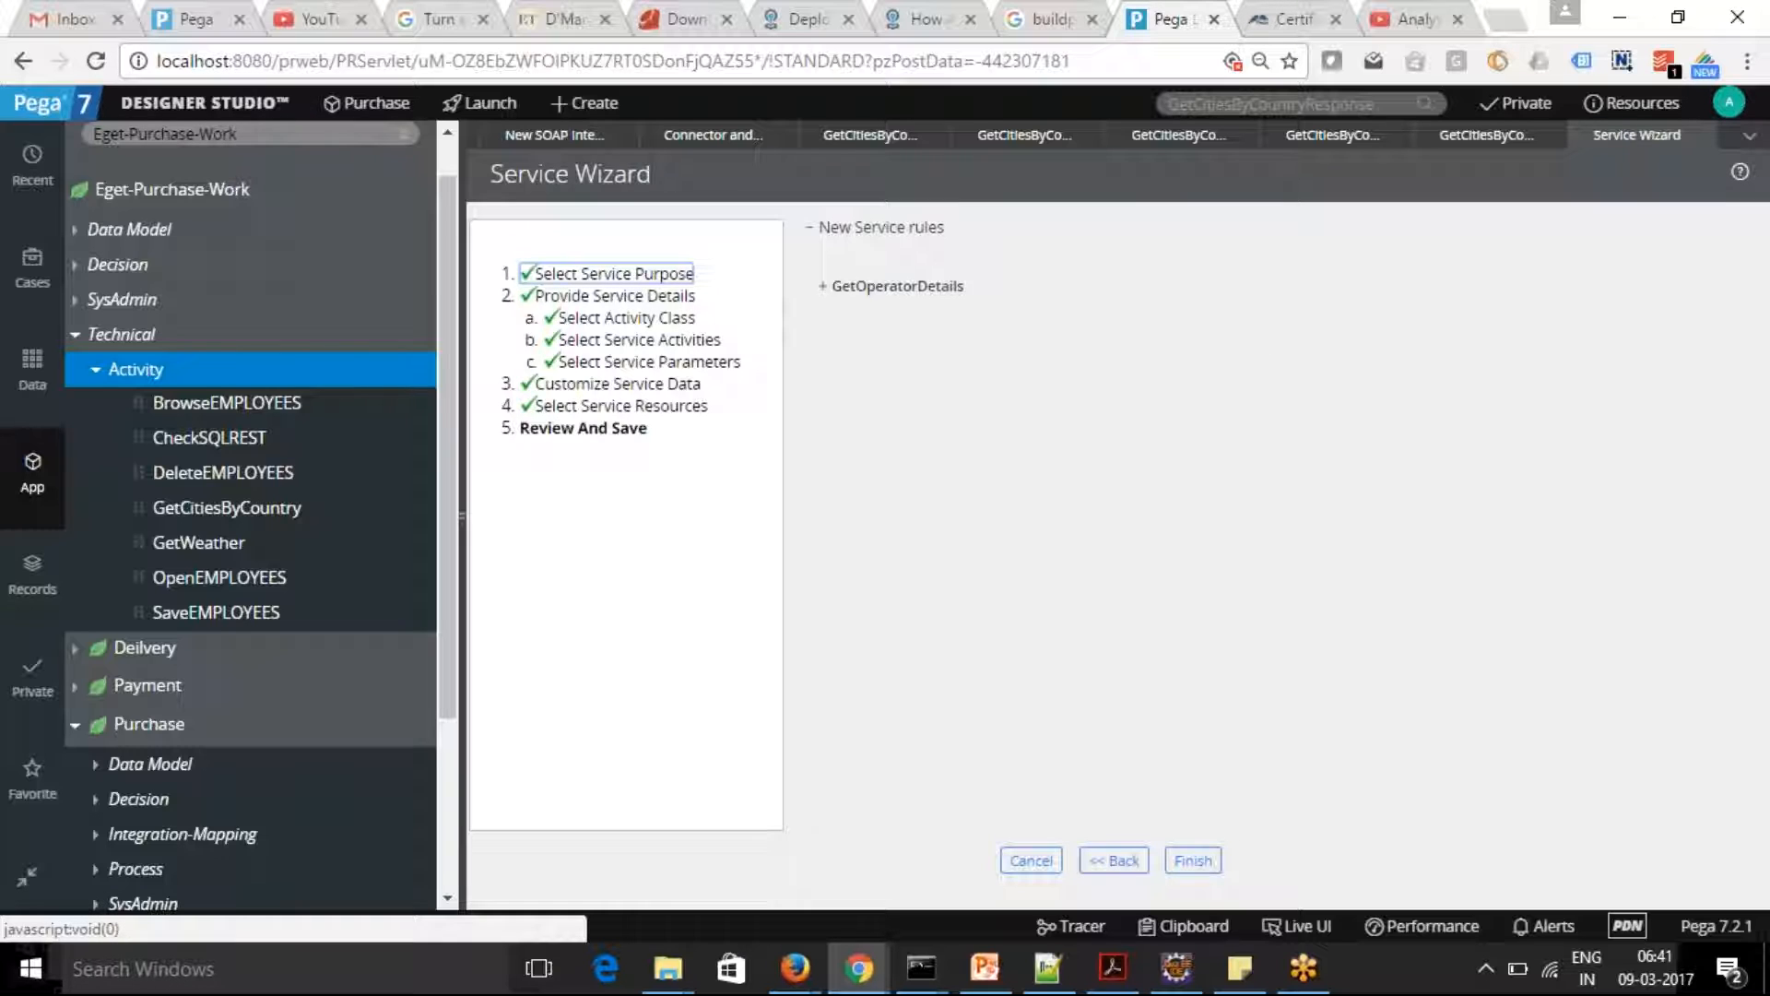
# Review the GetOperatorDetails service rule and its parameters, finish the service configuration and copy the generated WSDL URL
pyautogui.click(824, 287)
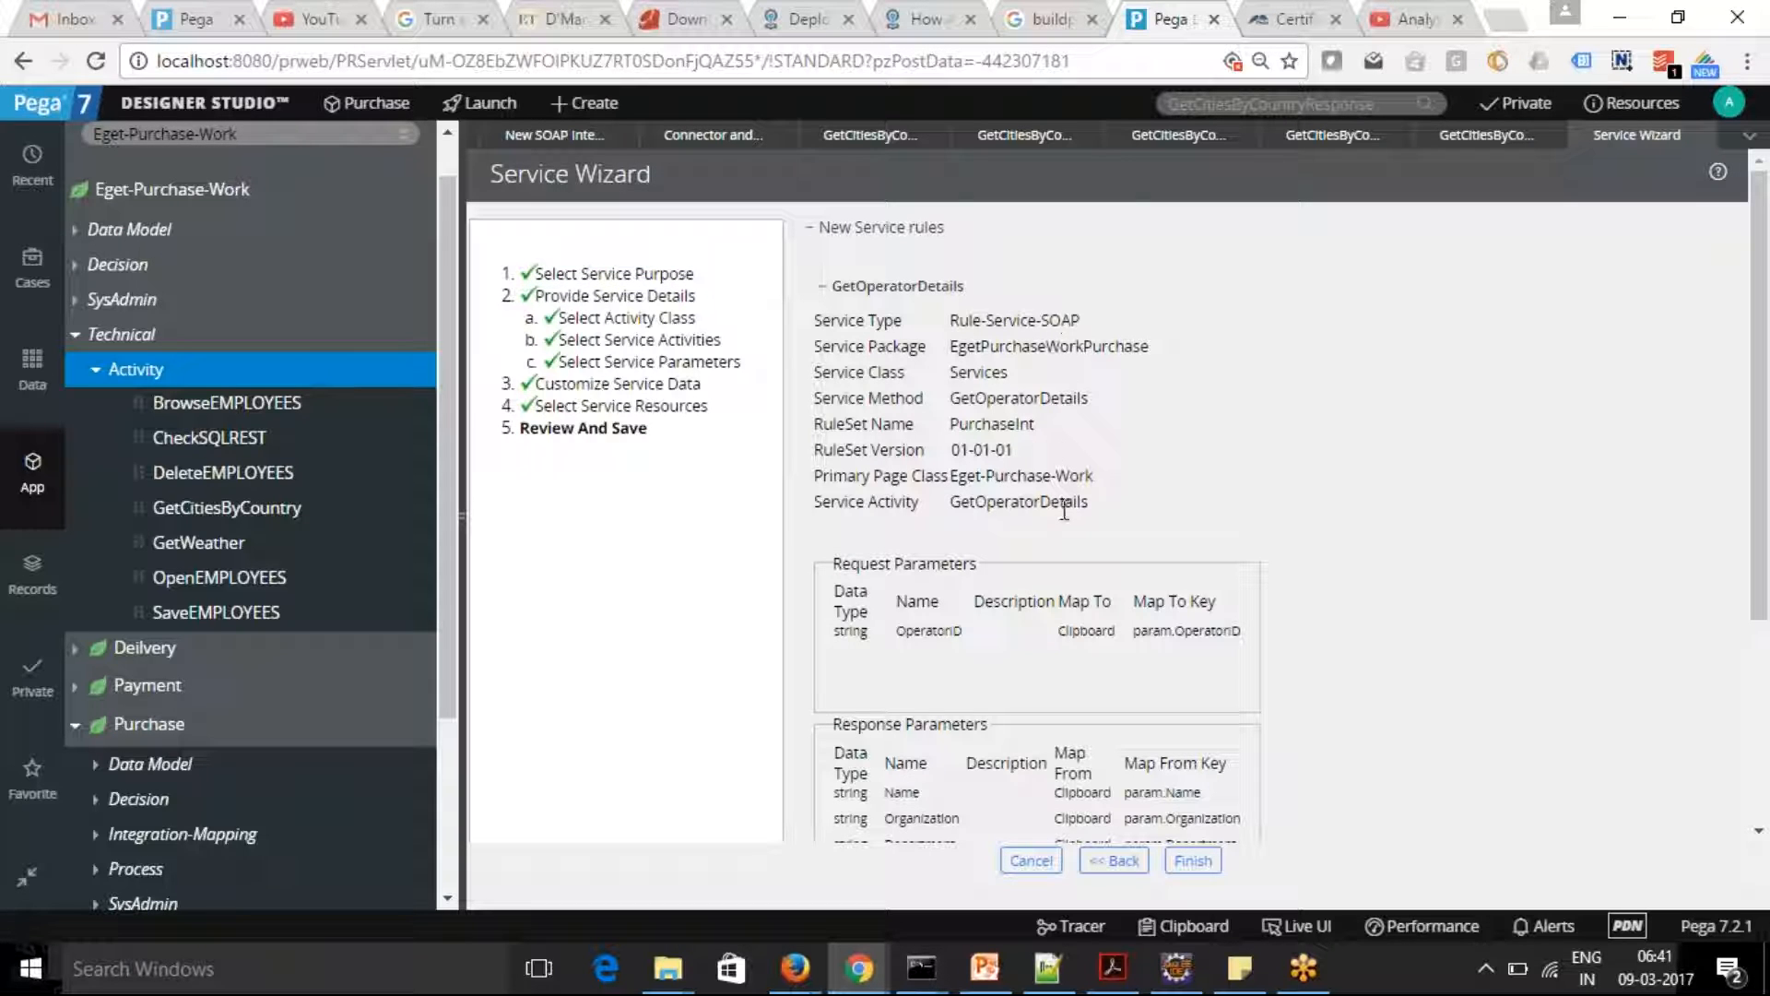
pyautogui.scroll(-1, 1763, 553)
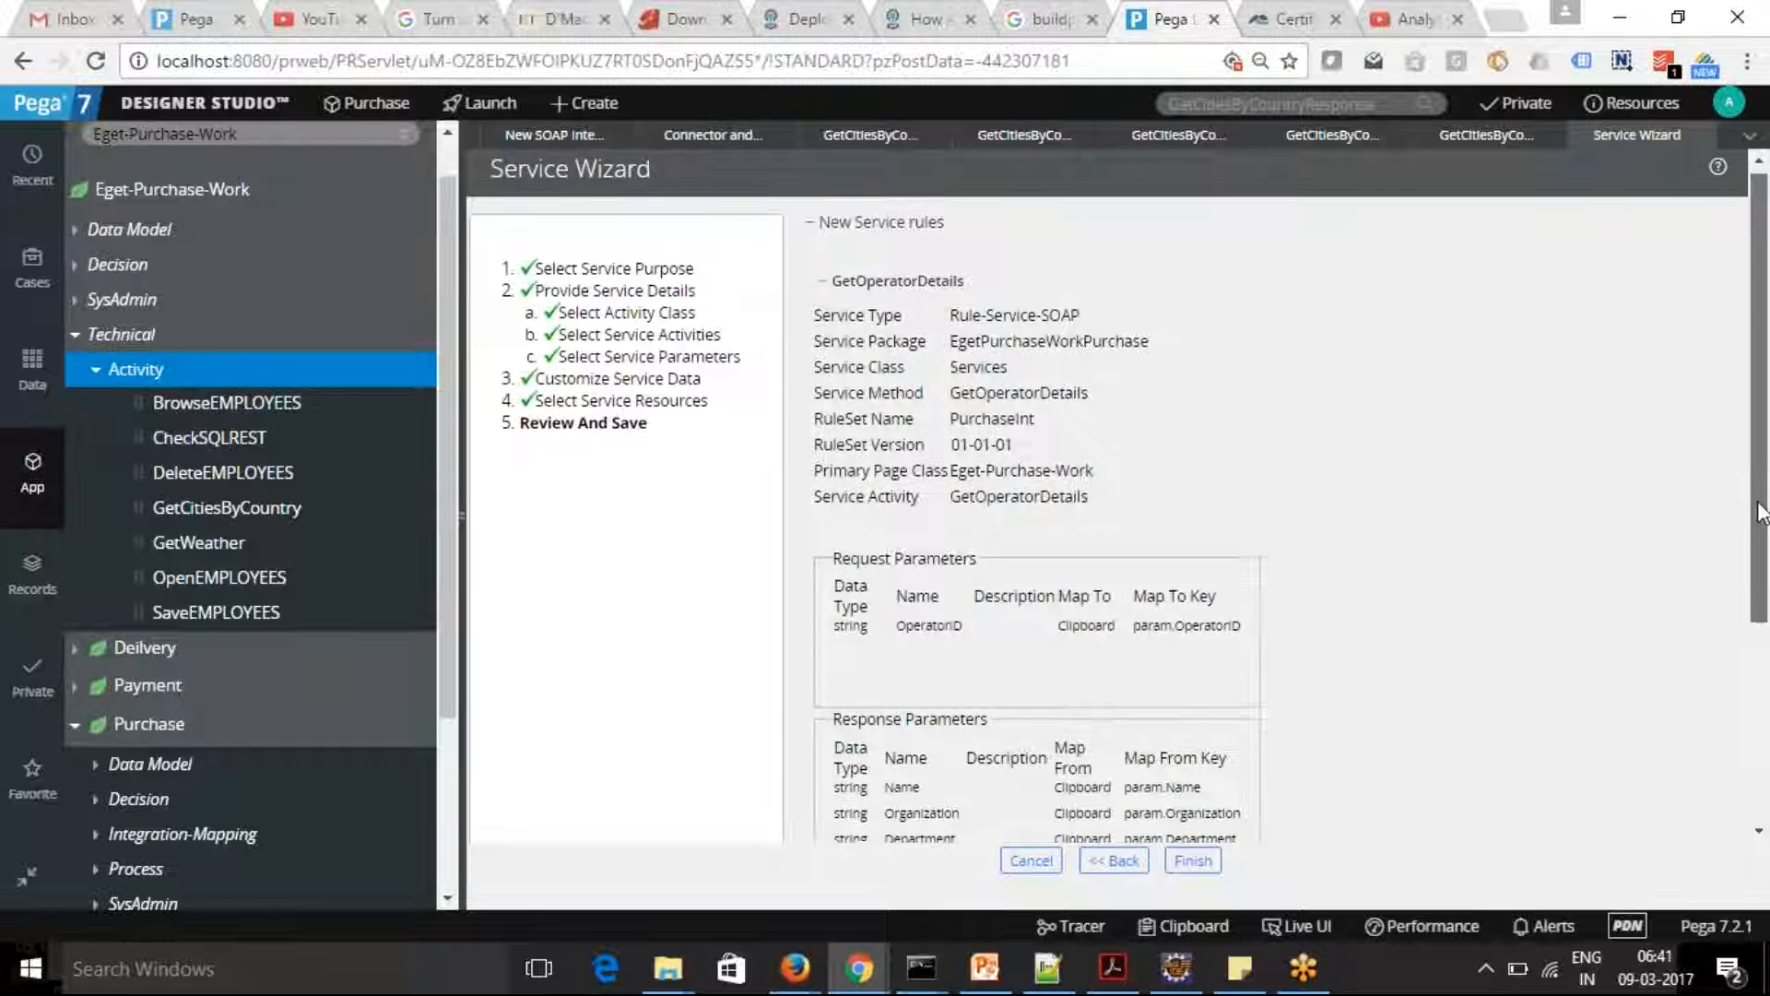
pyautogui.scroll(-1, 1762, 599)
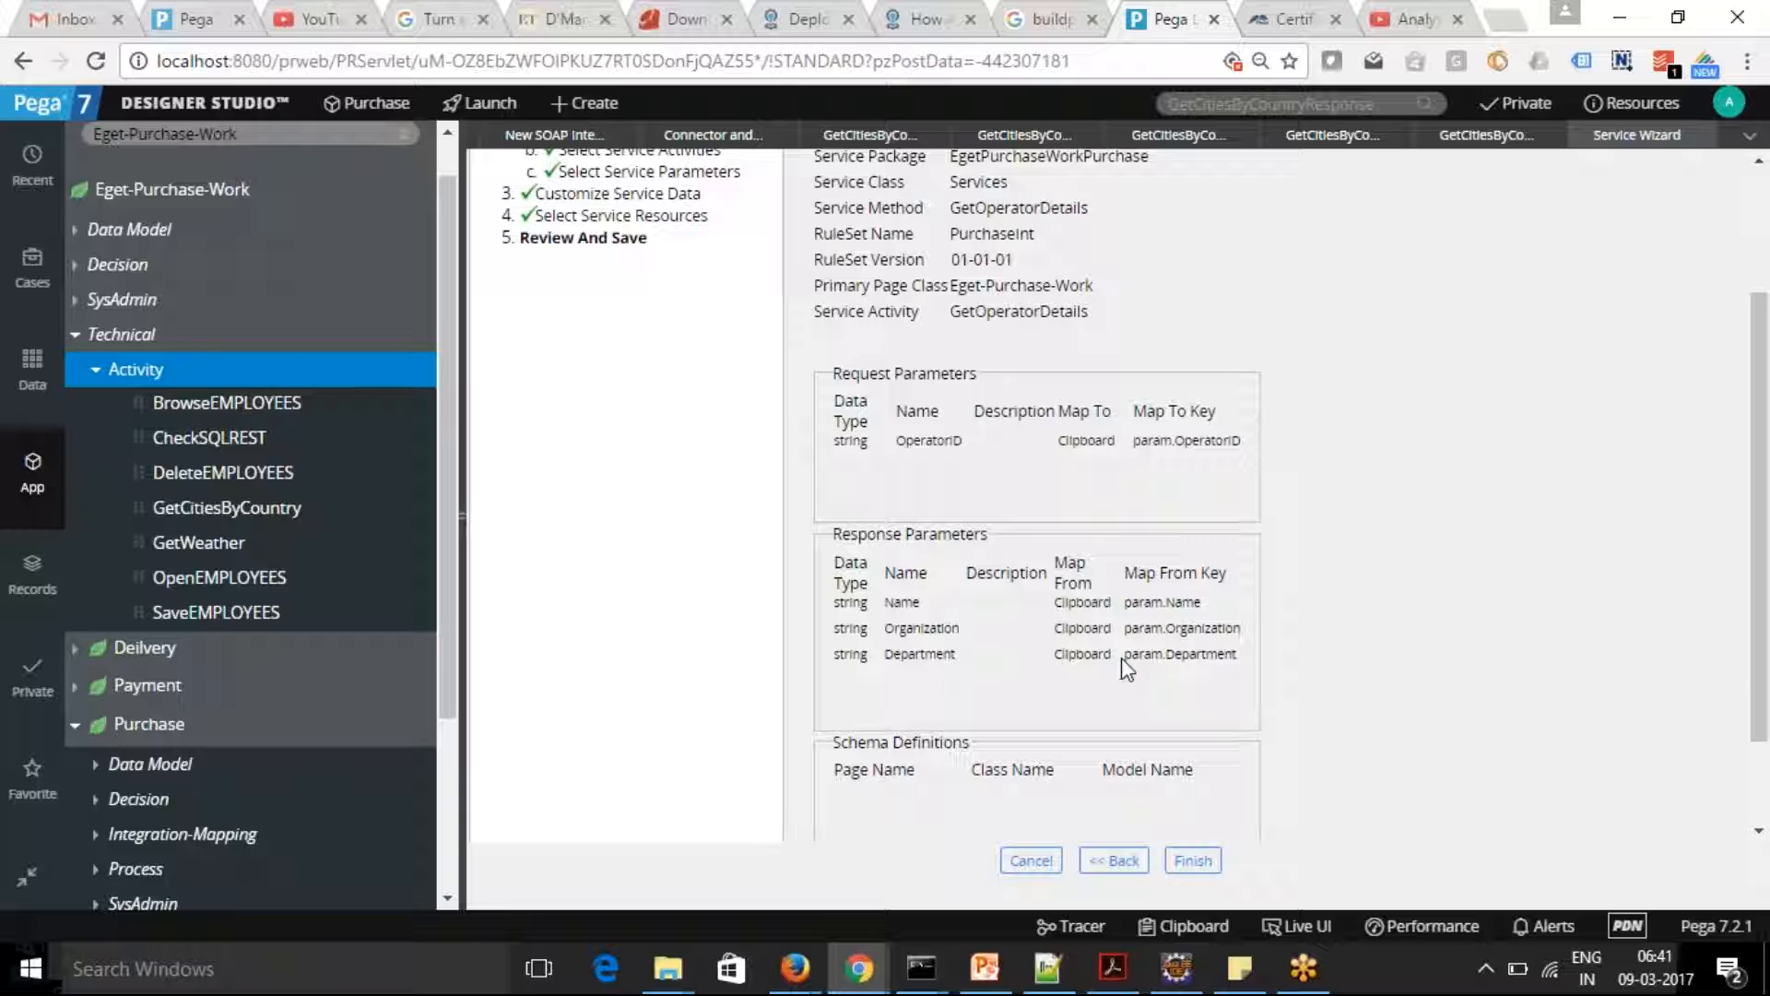
pyautogui.click(1193, 860)
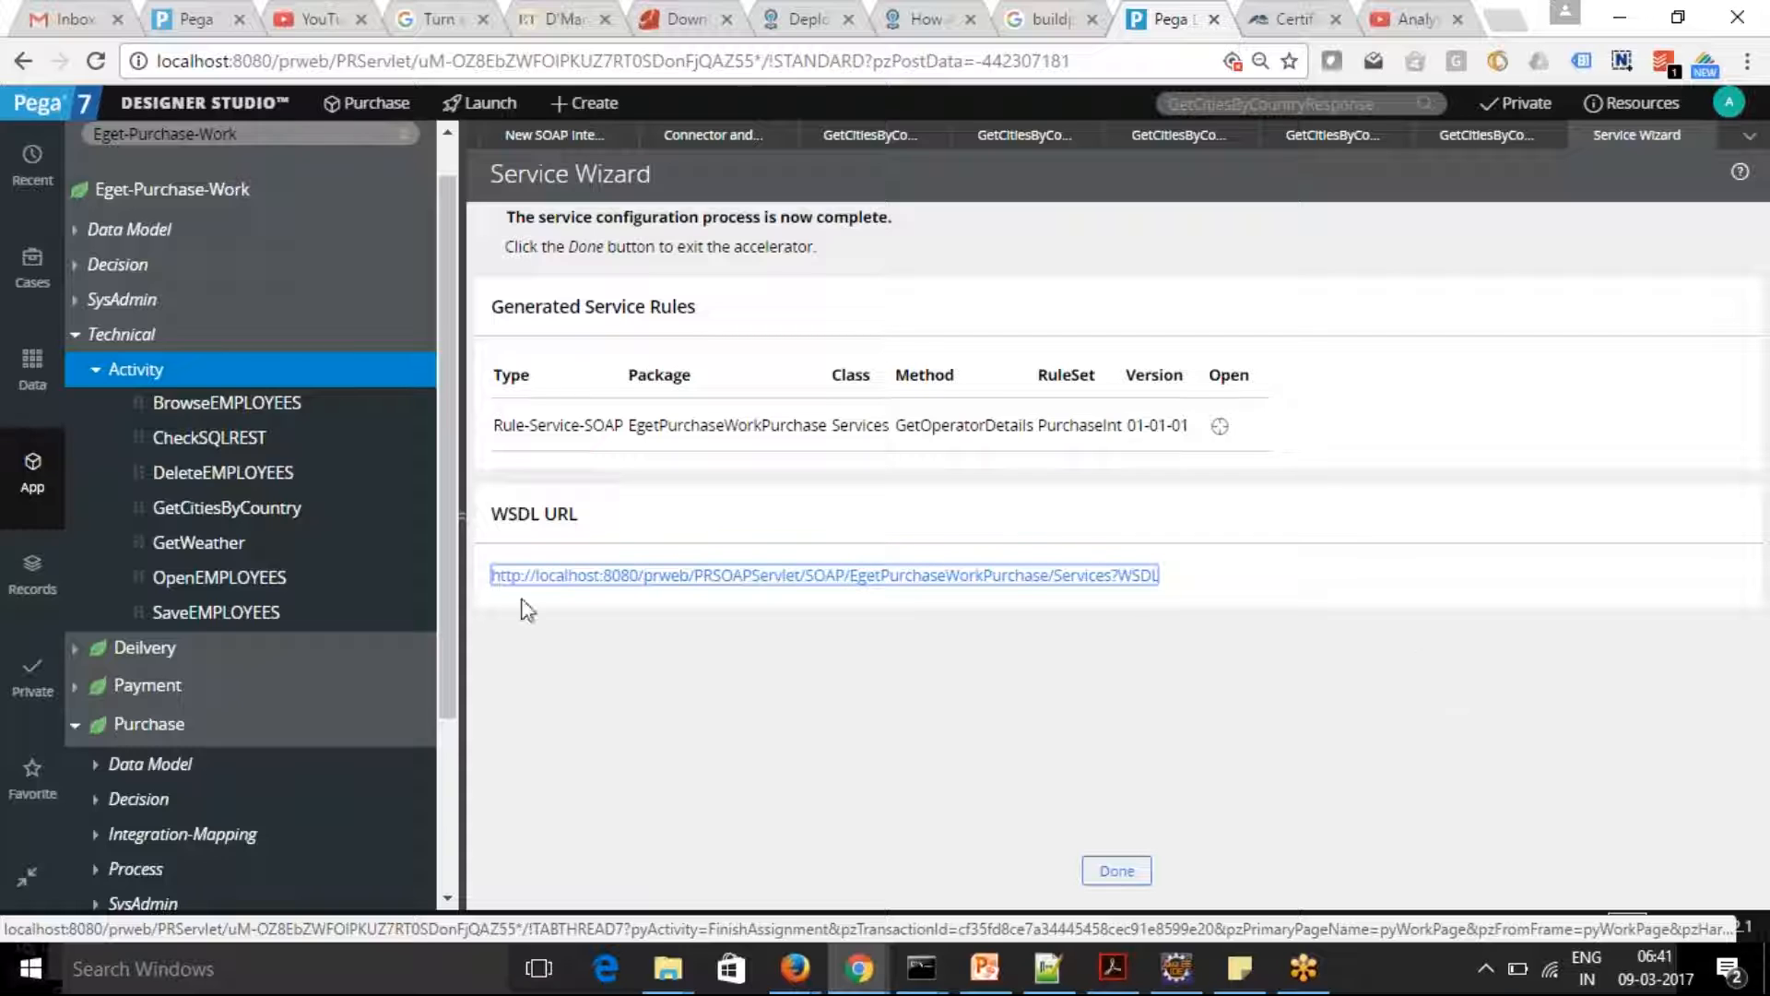
pyautogui.moveTo(1160, 577); pyautogui.dragTo(491, 579)
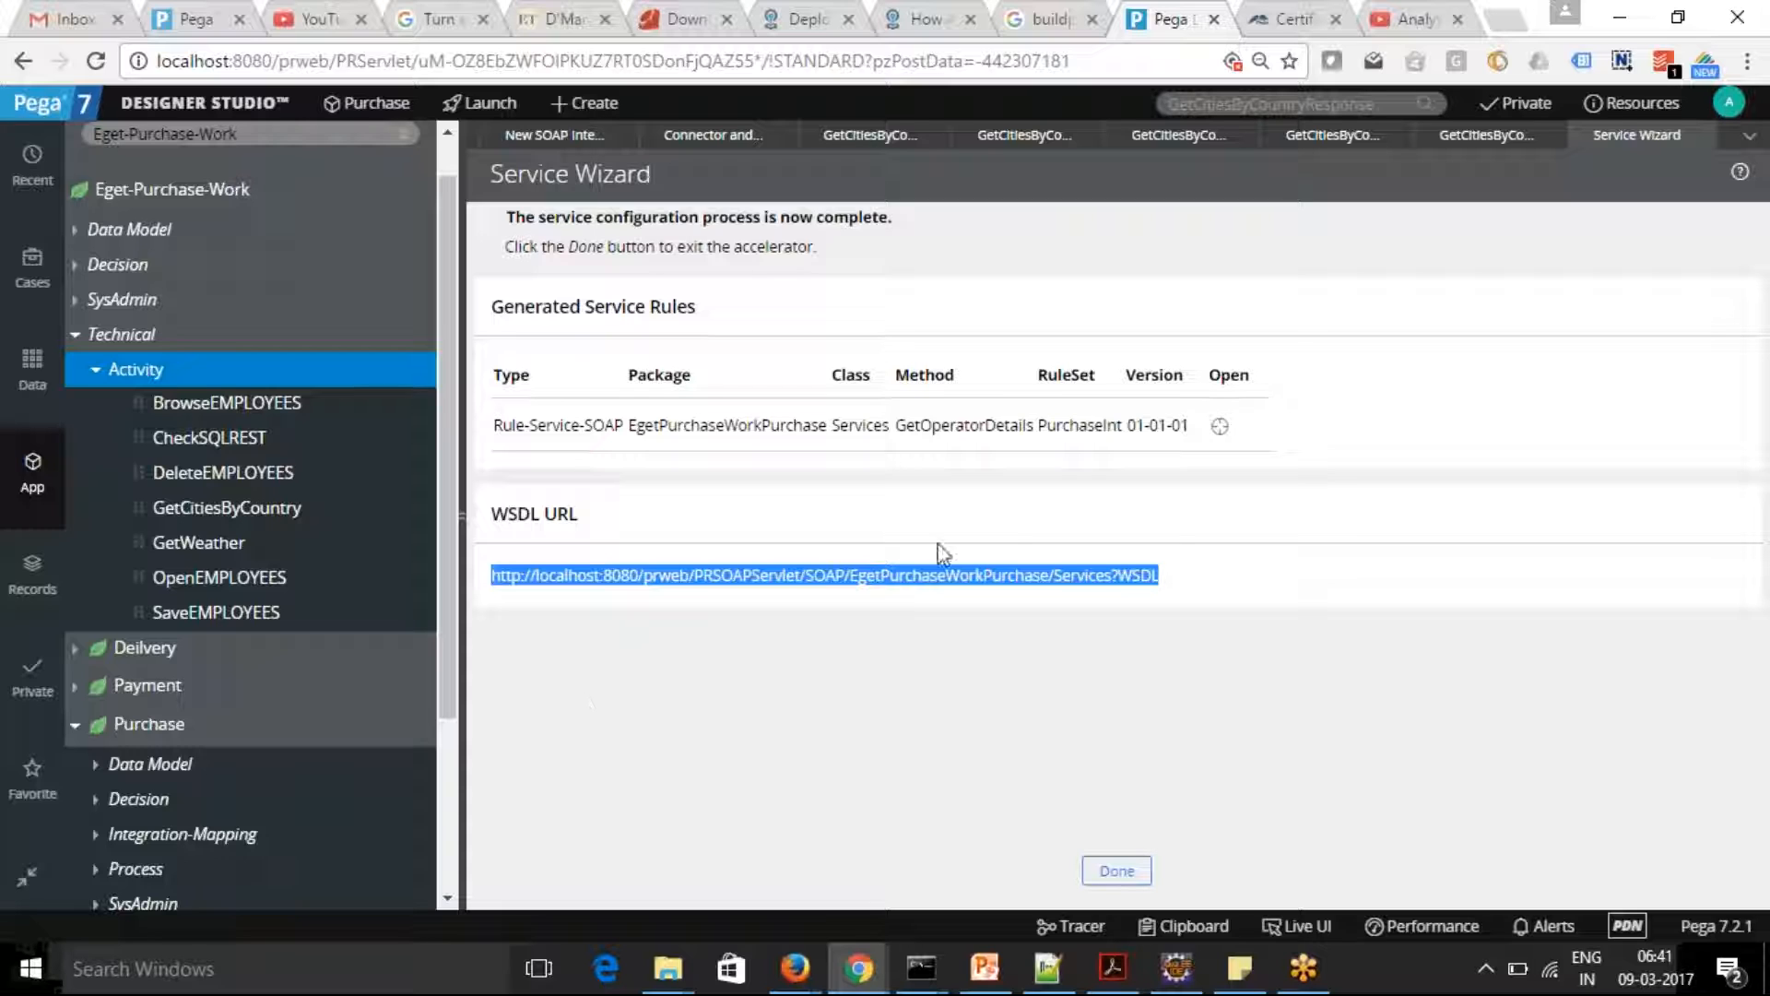
# Open the generated GetOperatorDetails SOAP service rule and simulate its execution with OperatorID Manager@GAP
pyautogui.click(1220, 432)
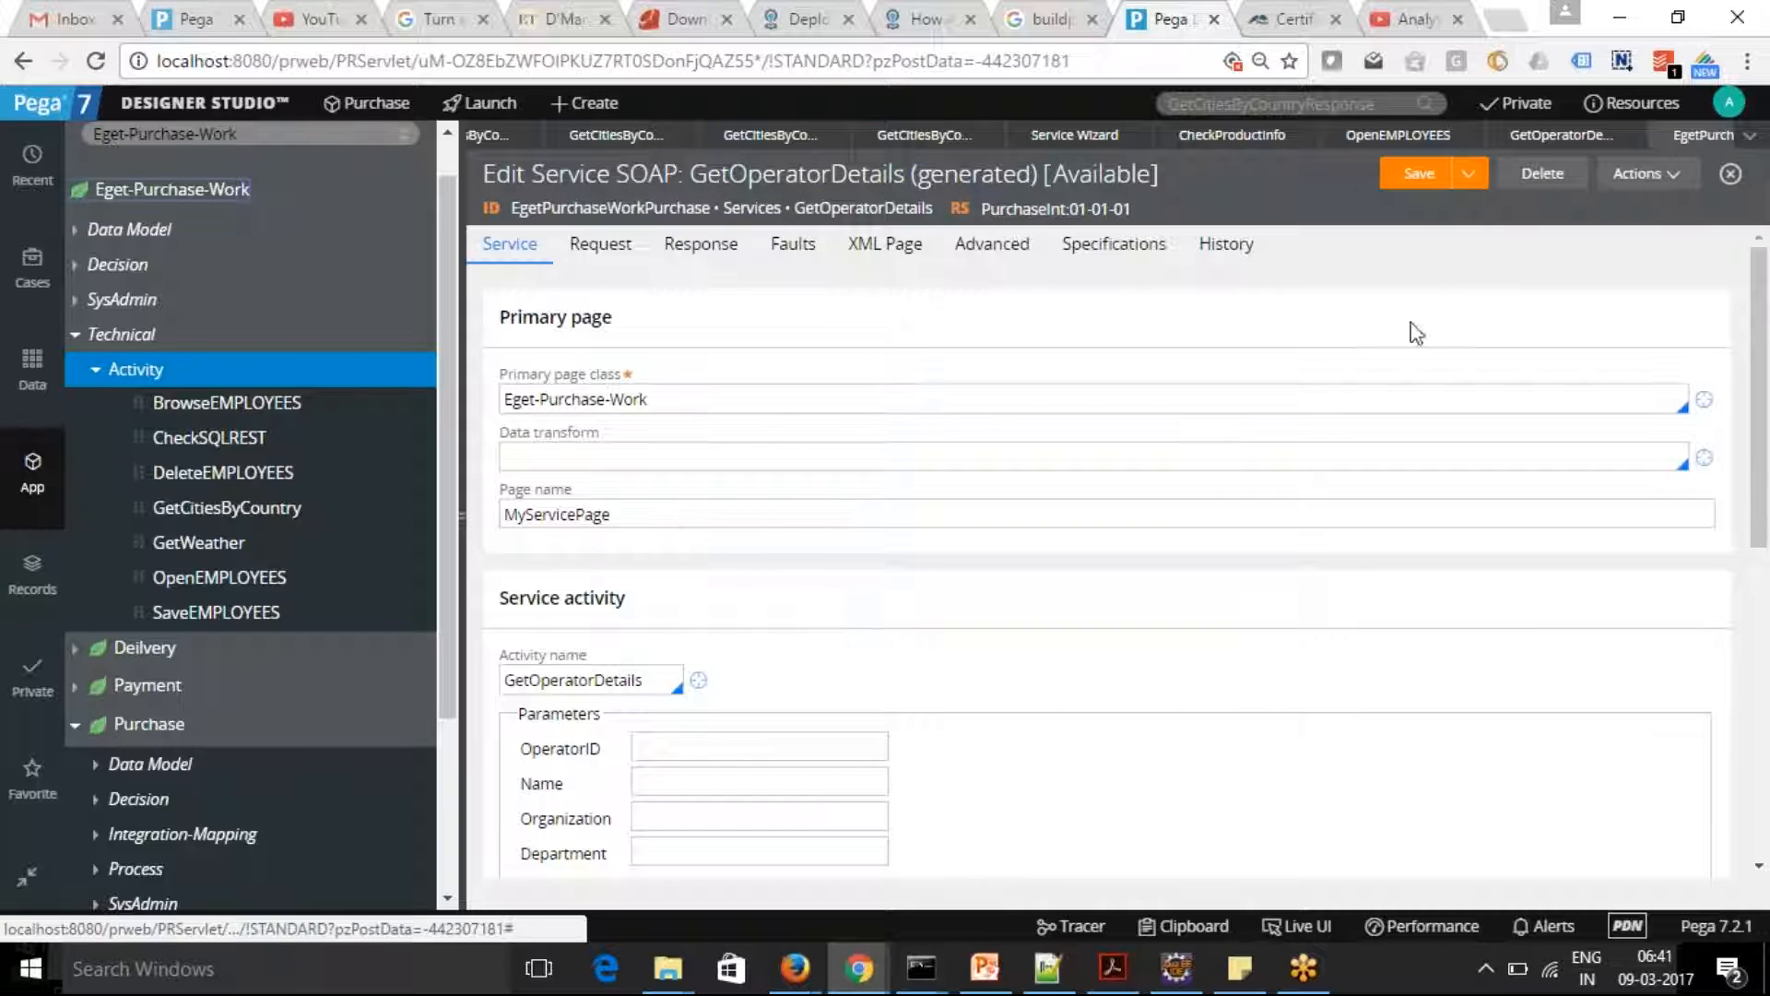
pyautogui.click(1679, 185)
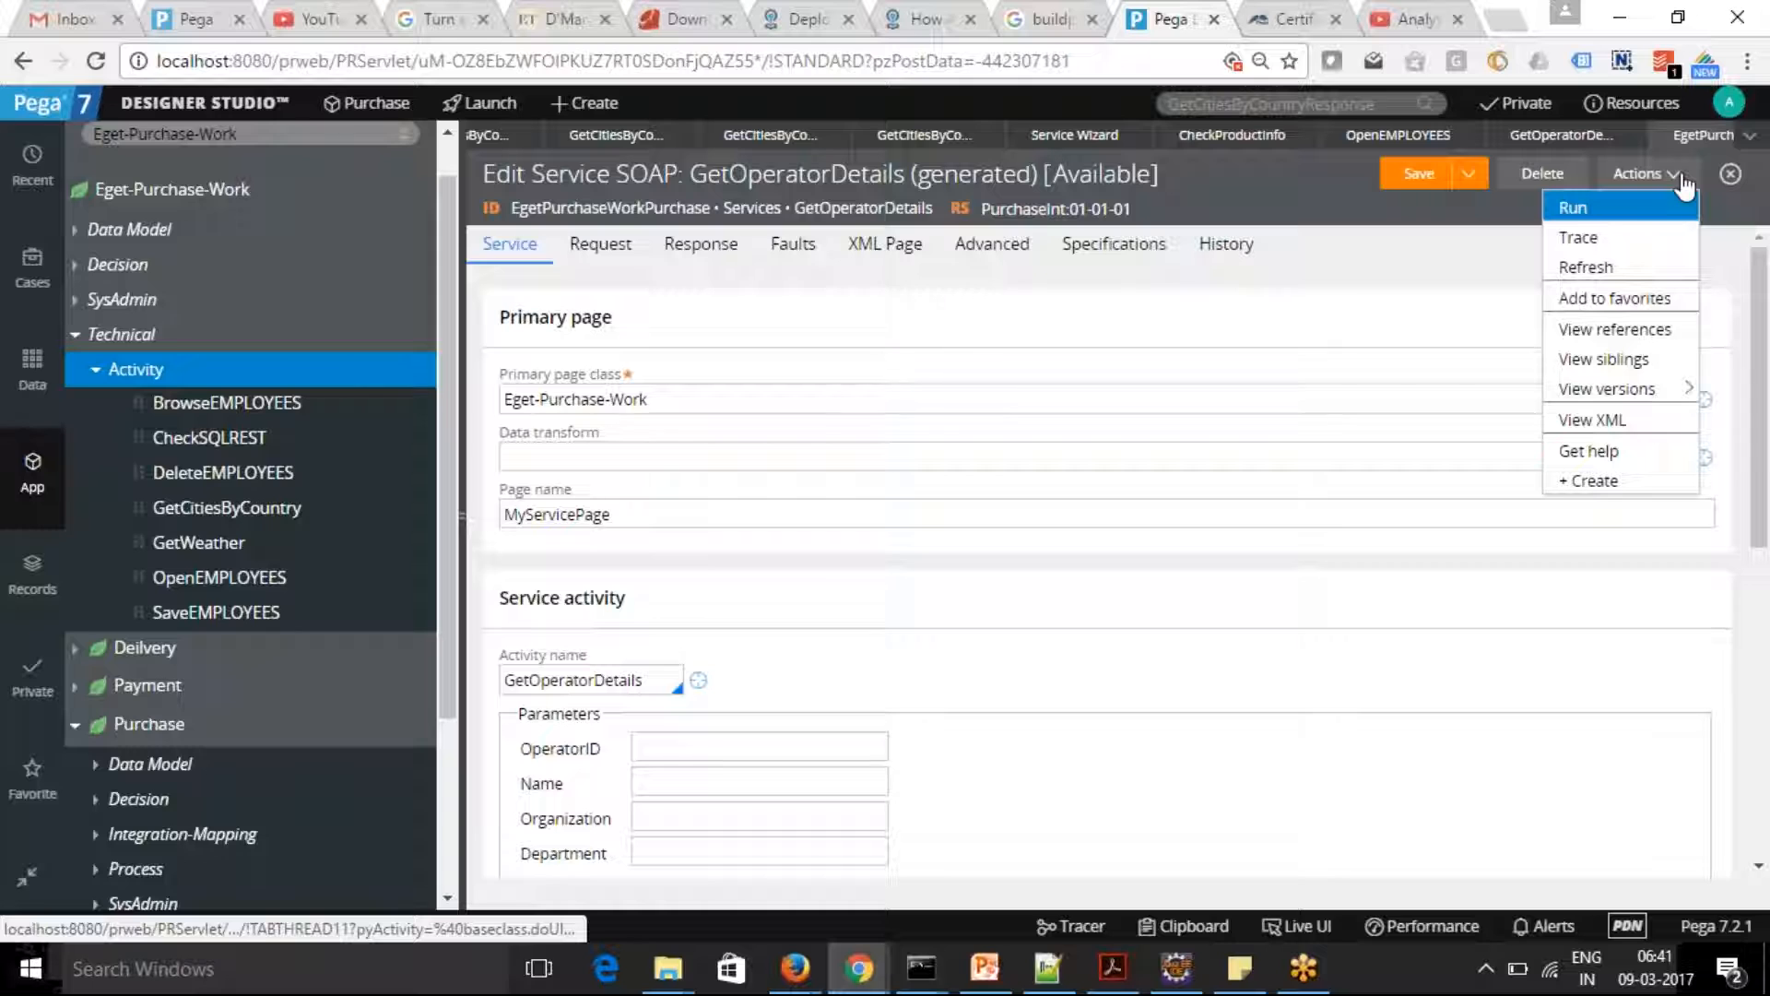
pyautogui.click(1599, 207)
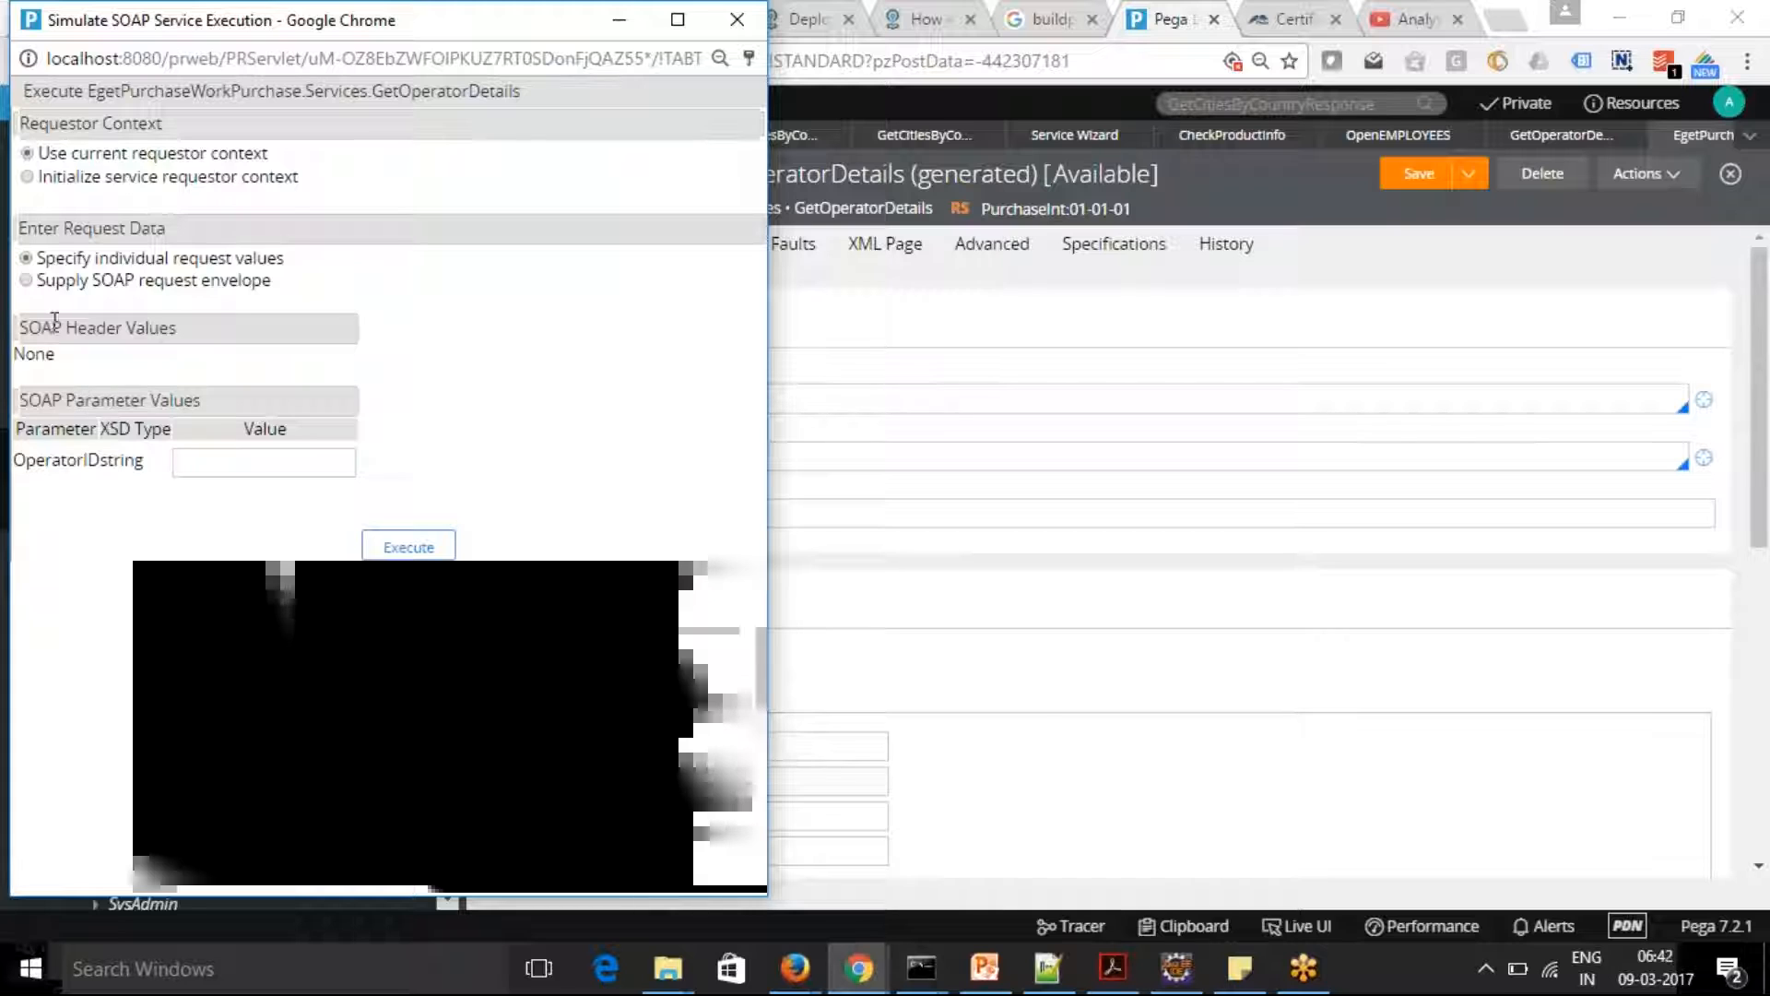
pyautogui.click(201, 468)
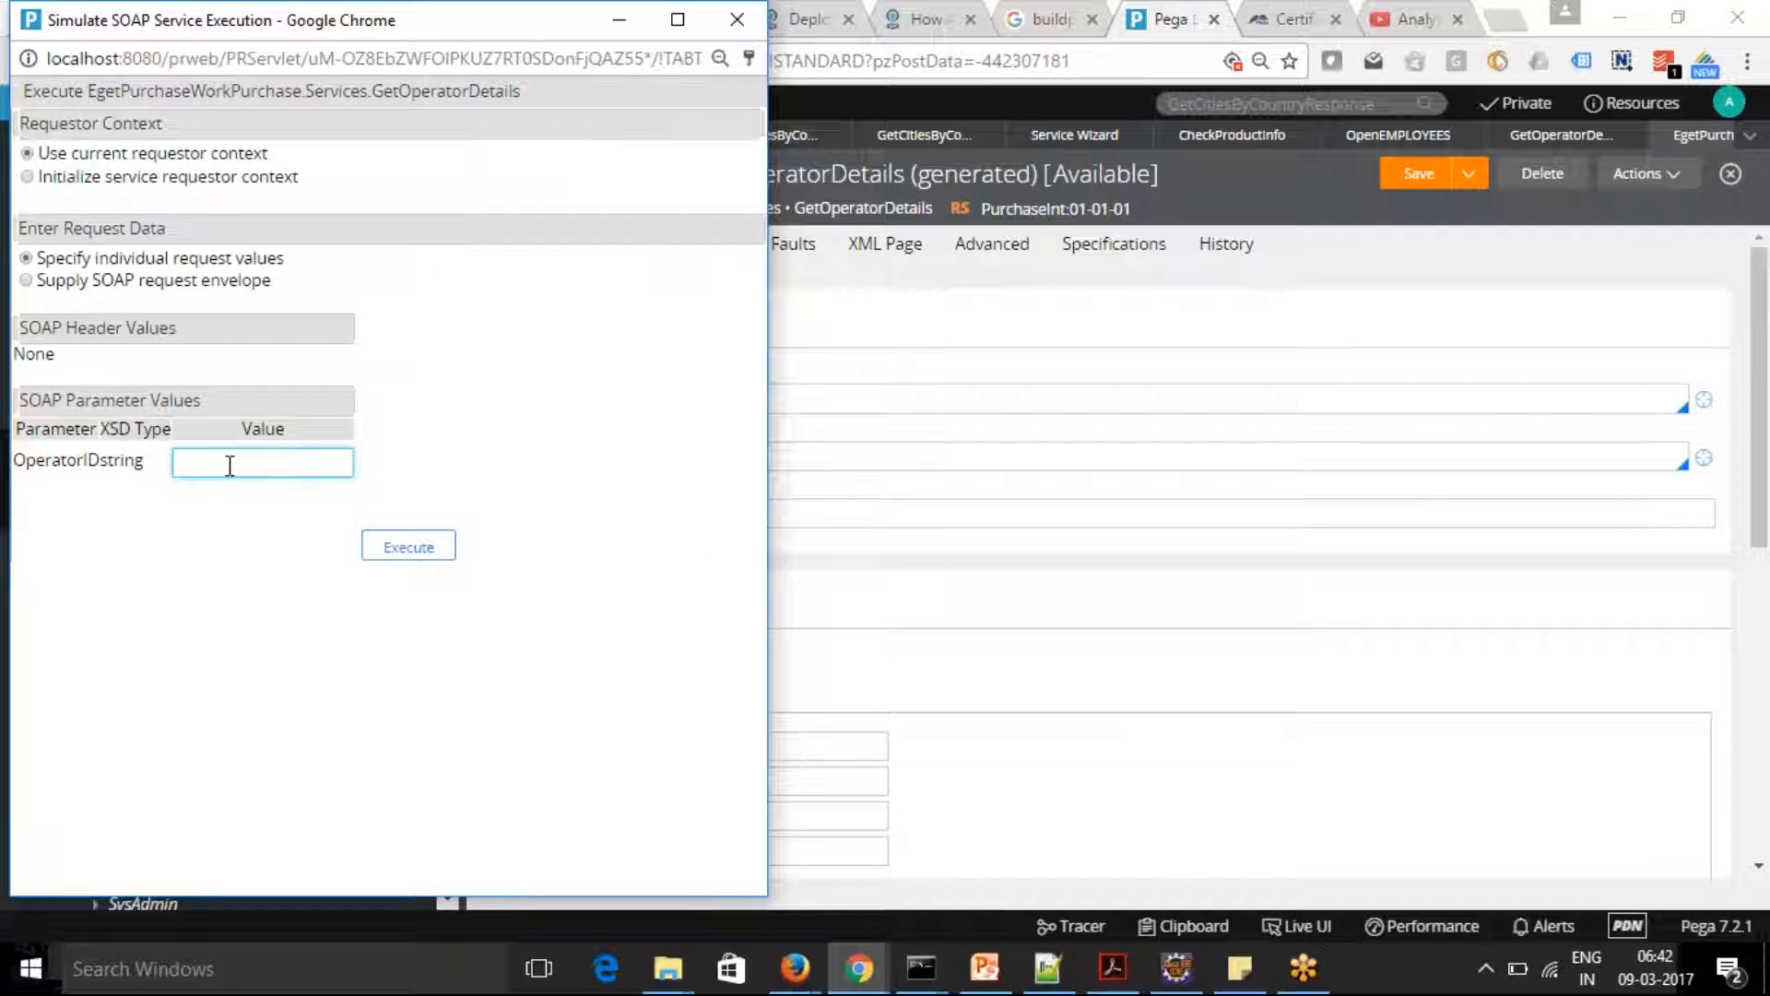
pyautogui.write('Manager')
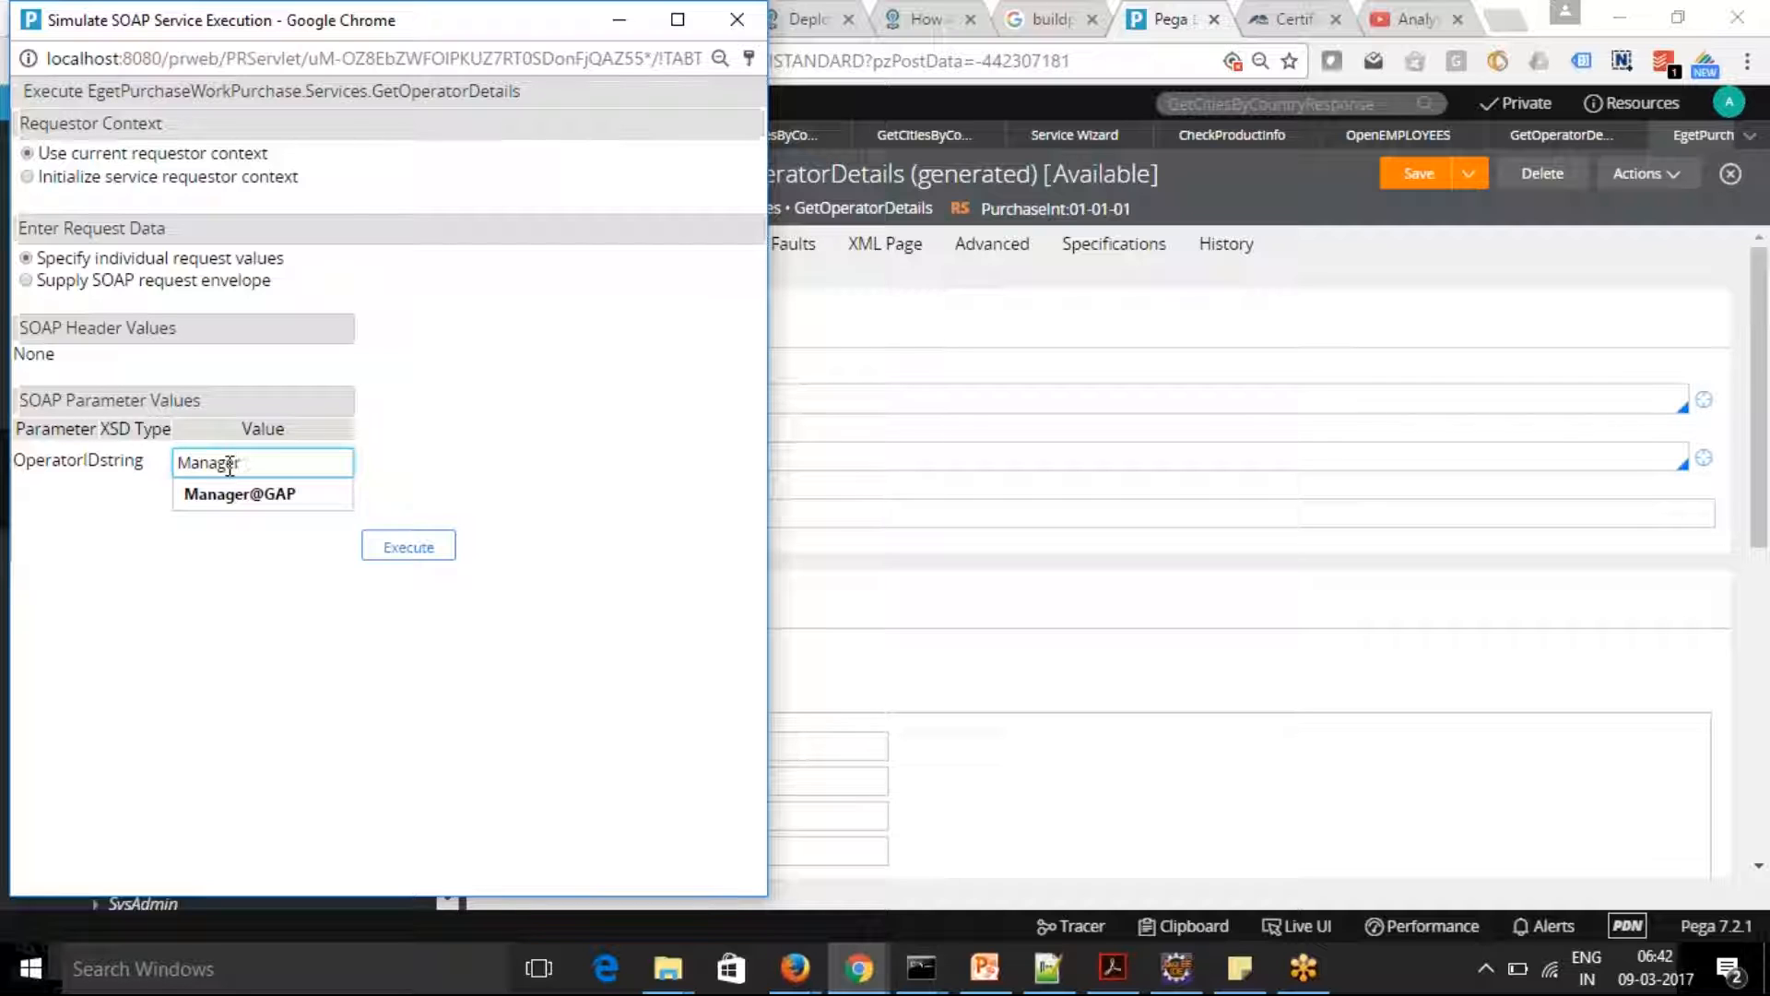
pyautogui.click(264, 496)
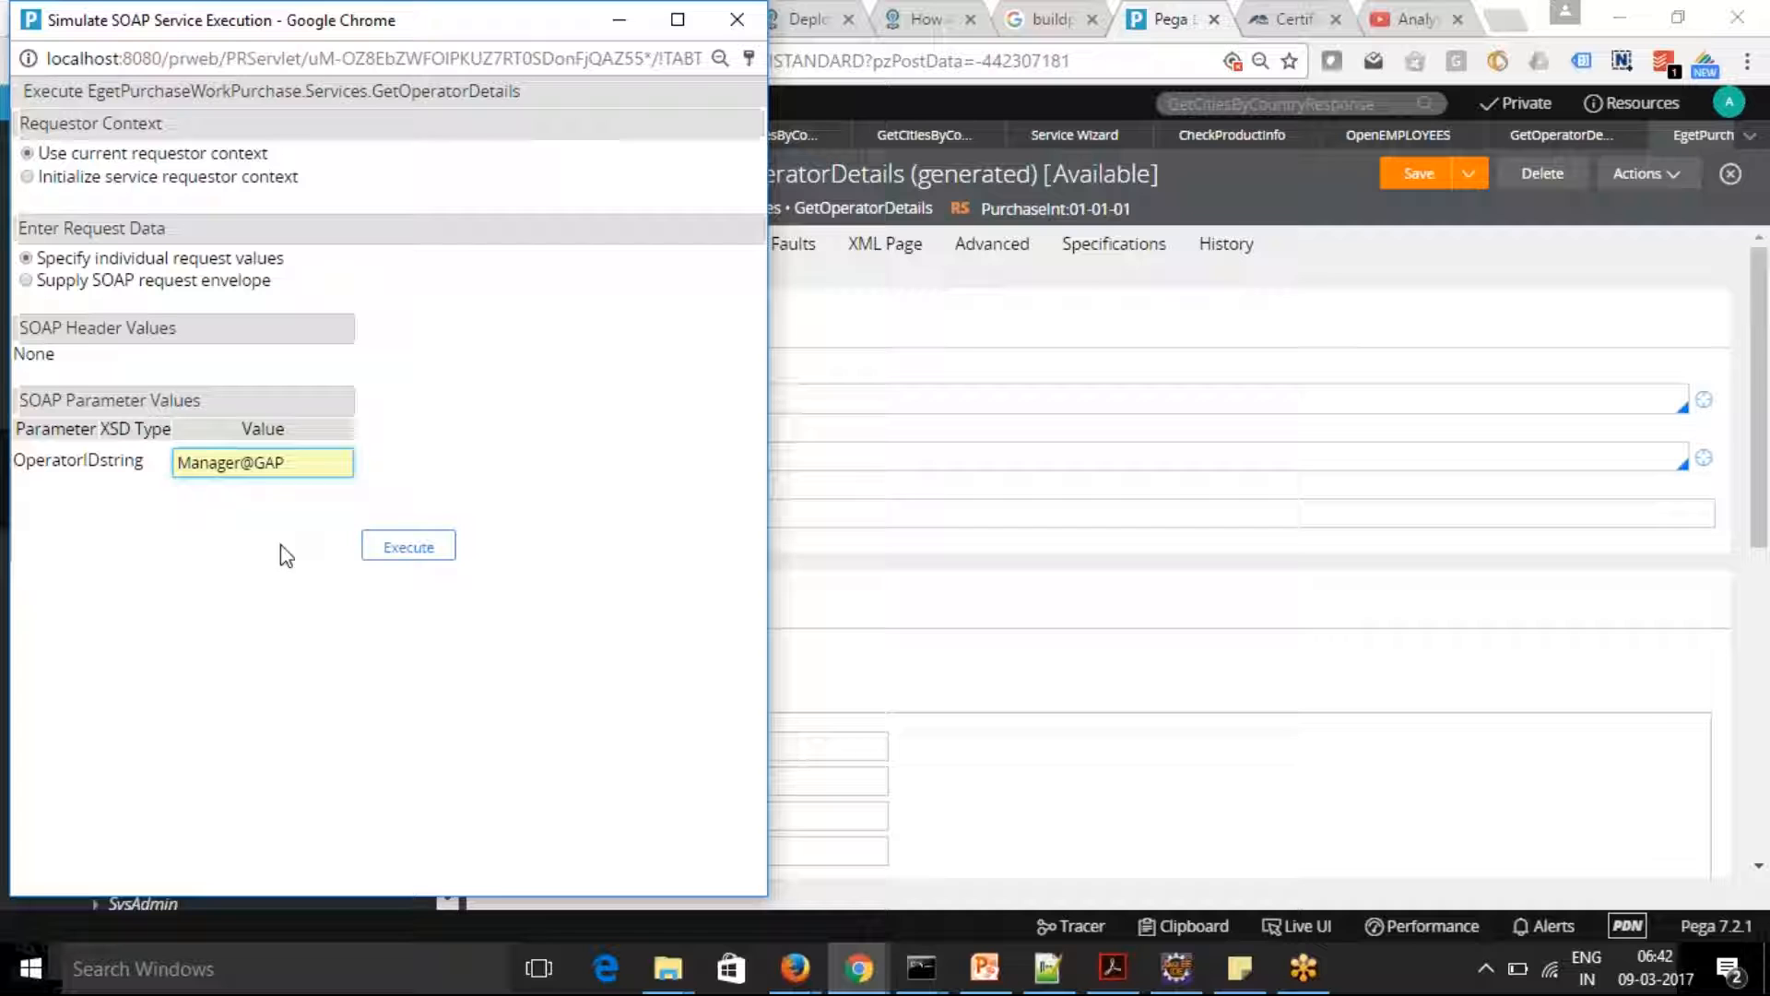
pyautogui.click(411, 545)
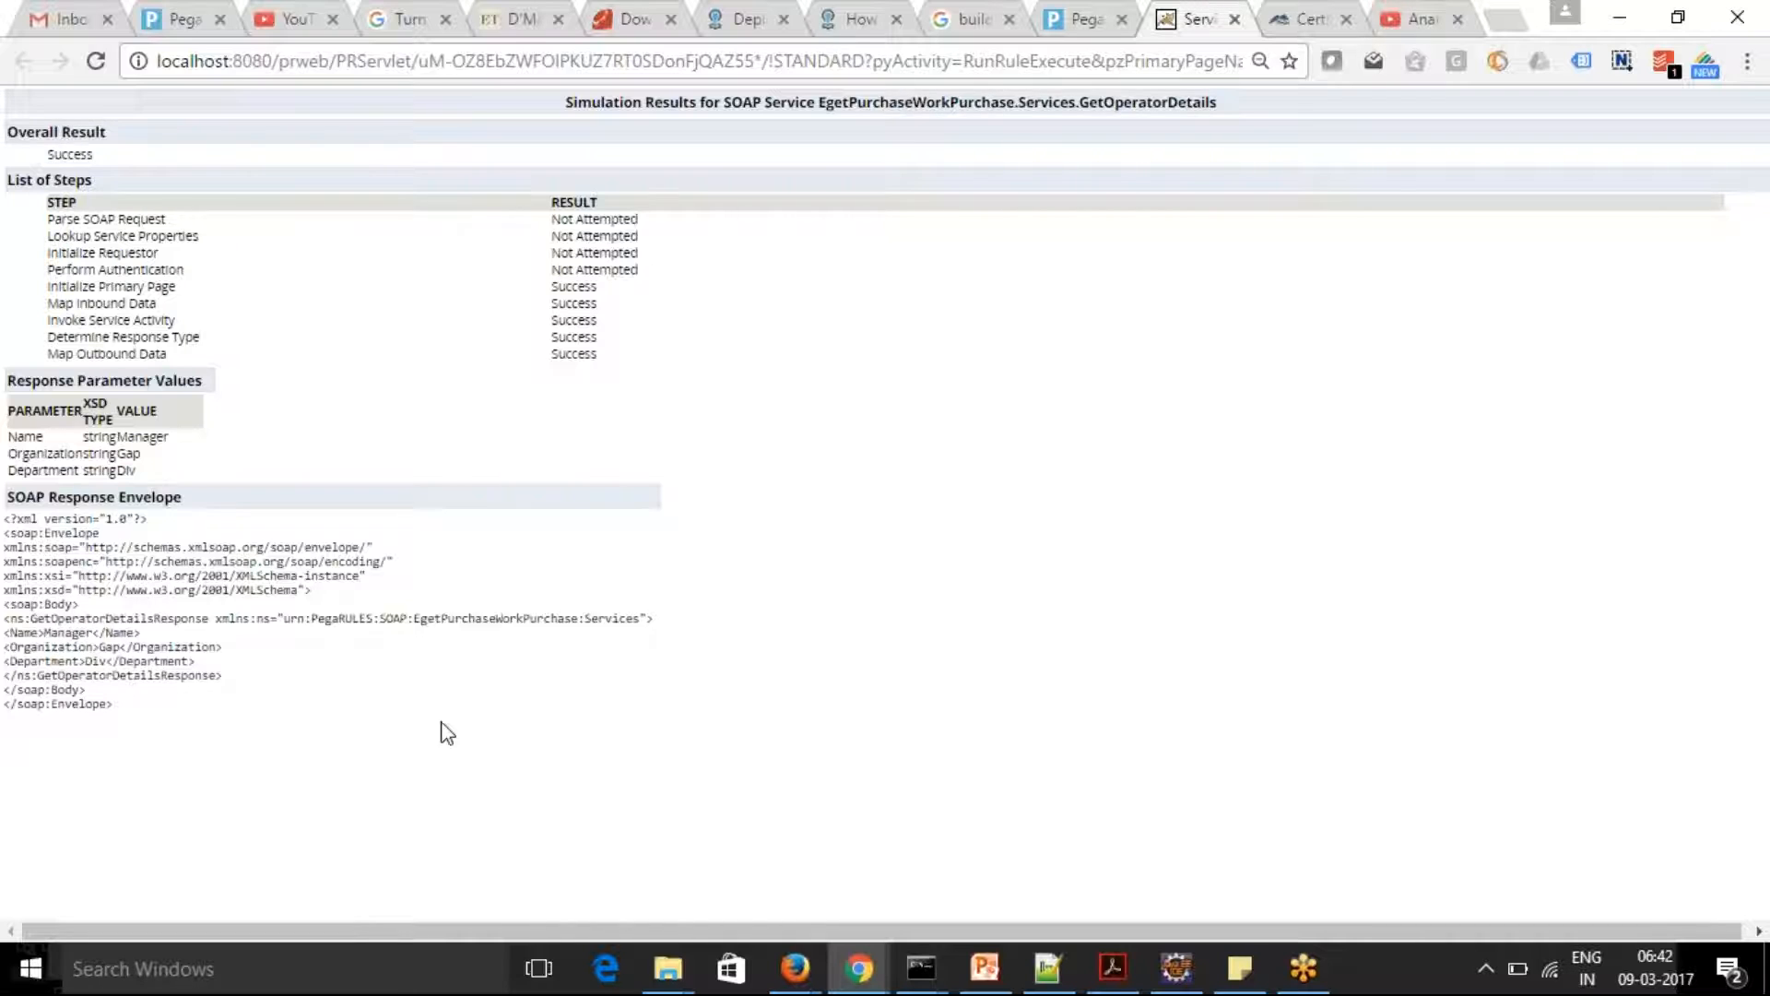
# Find and launch SoapUI-5.2.1 to test the service from an external client
pyautogui.click(289, 968)
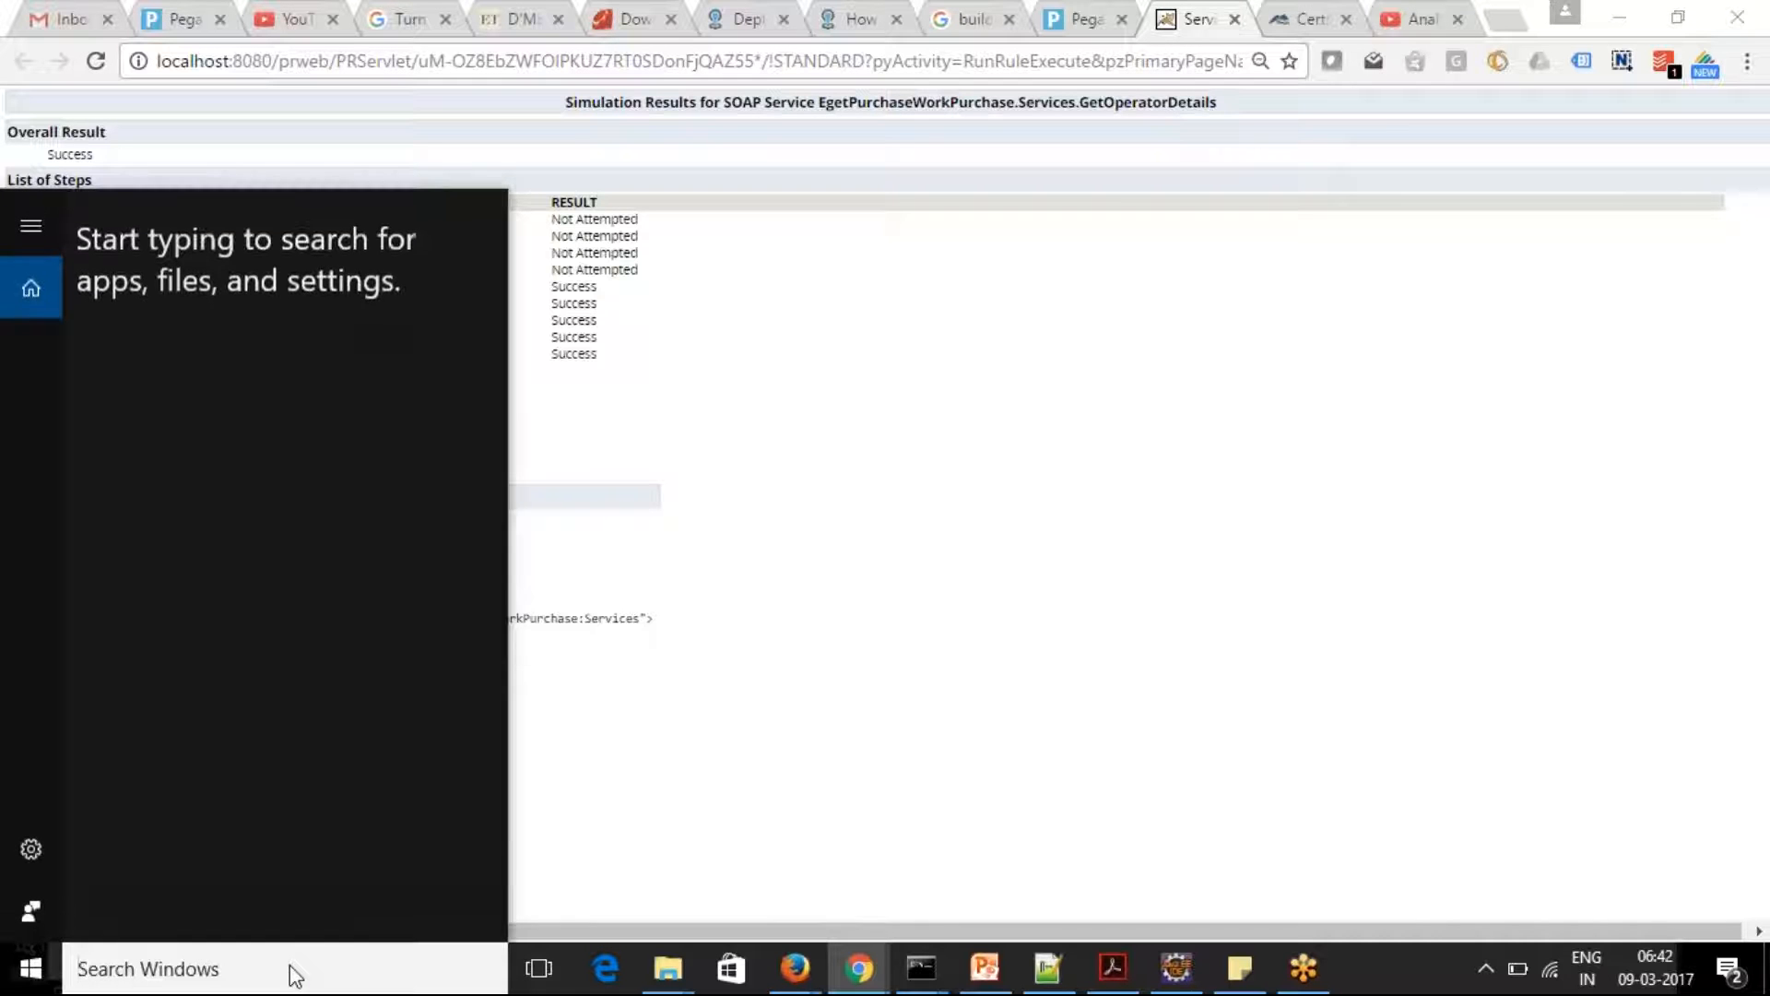
pyautogui.write('Soap')
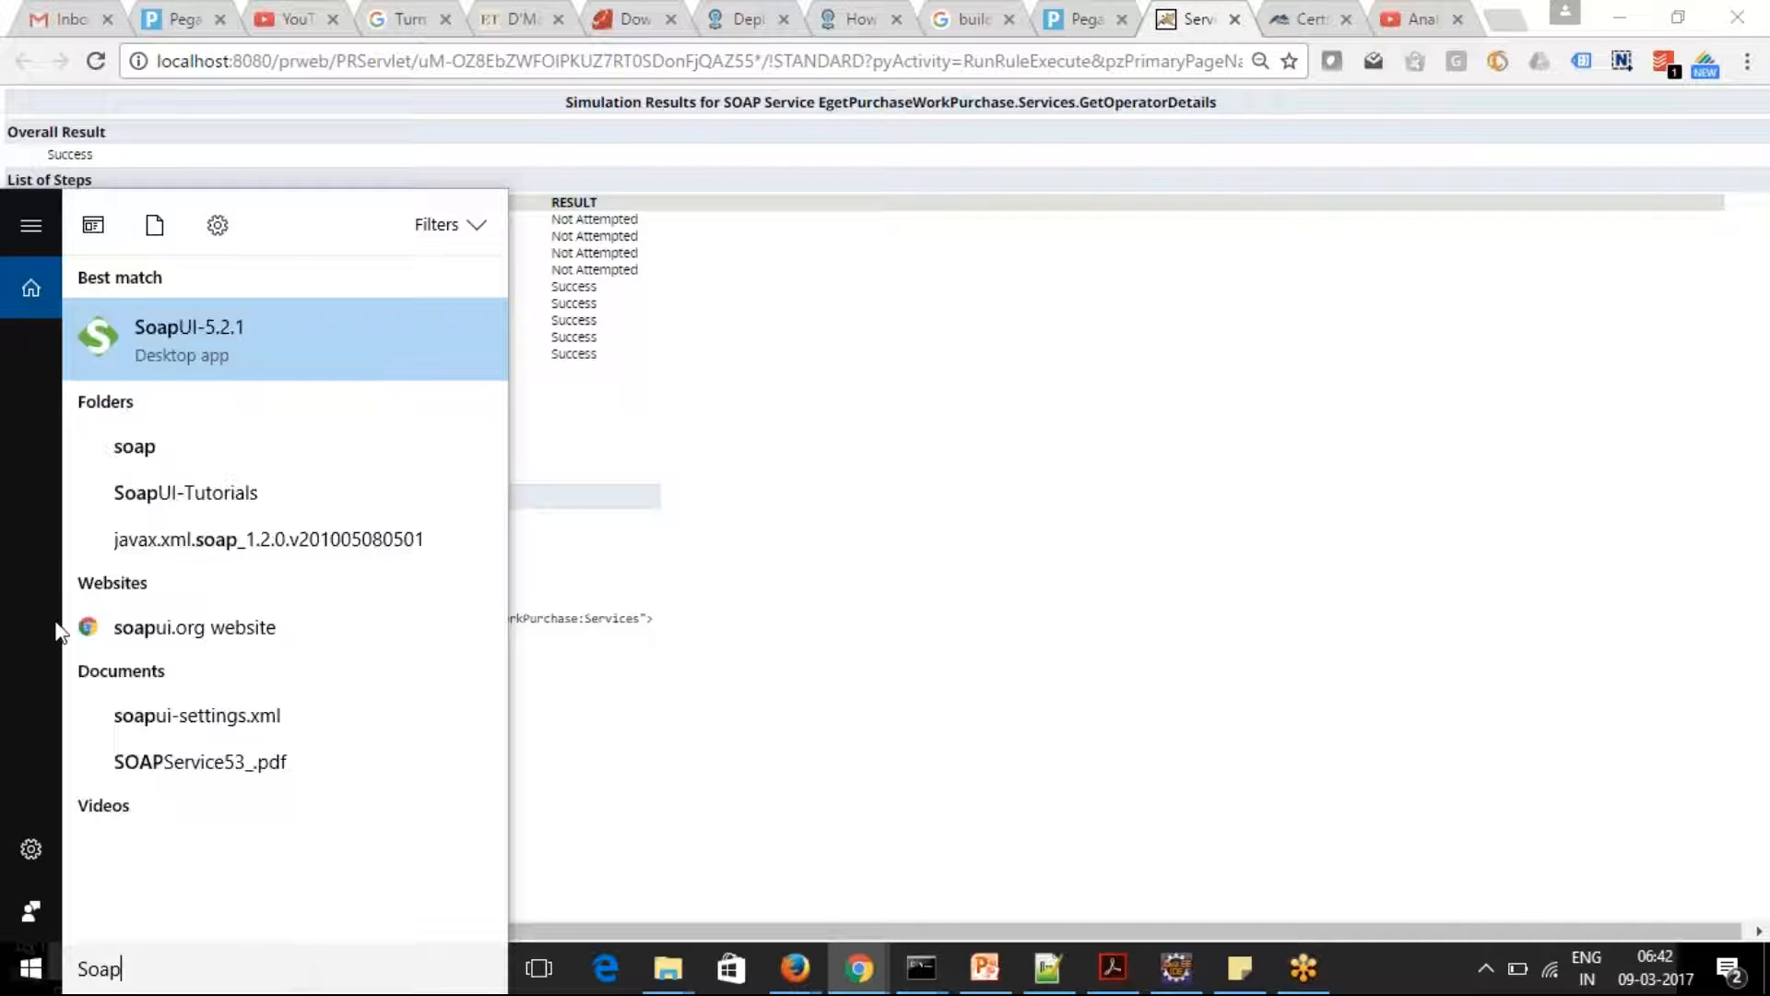
pyautogui.click(958, 551)
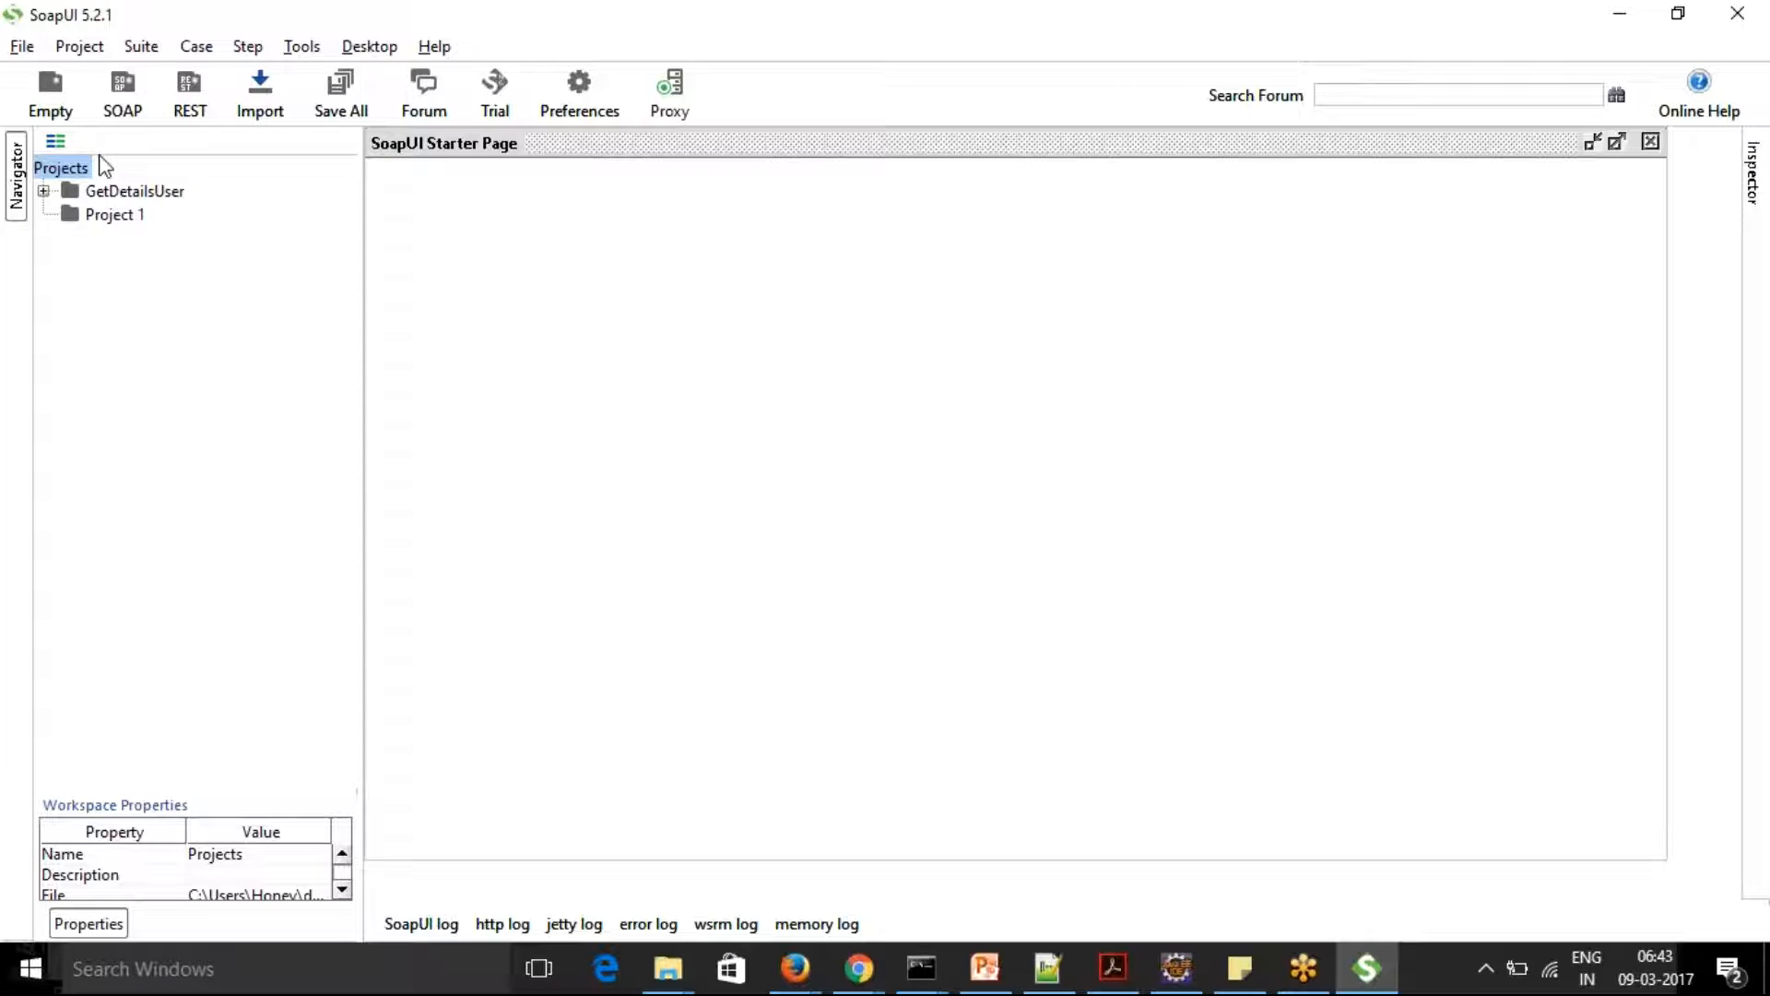
# Create a SOAP project named GetOperatorsDetails from the copied WSDL URL
pyautogui.click(110, 98)
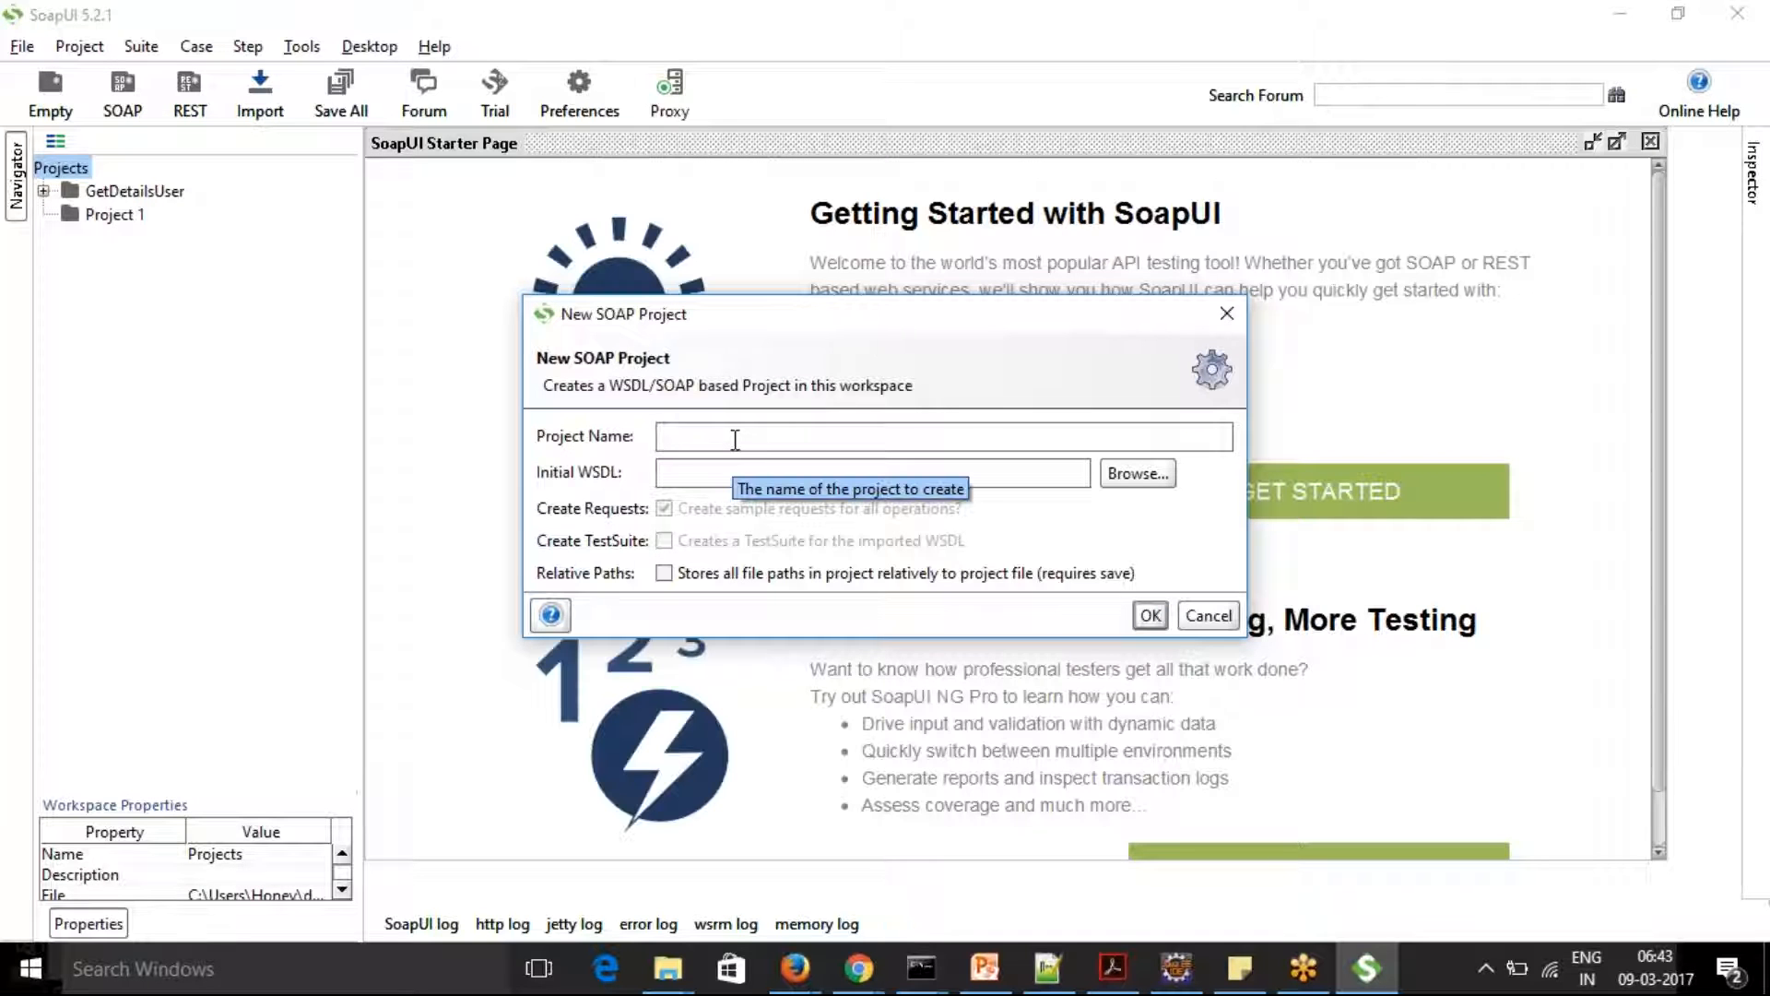
pyautogui.write('GetOperatord')
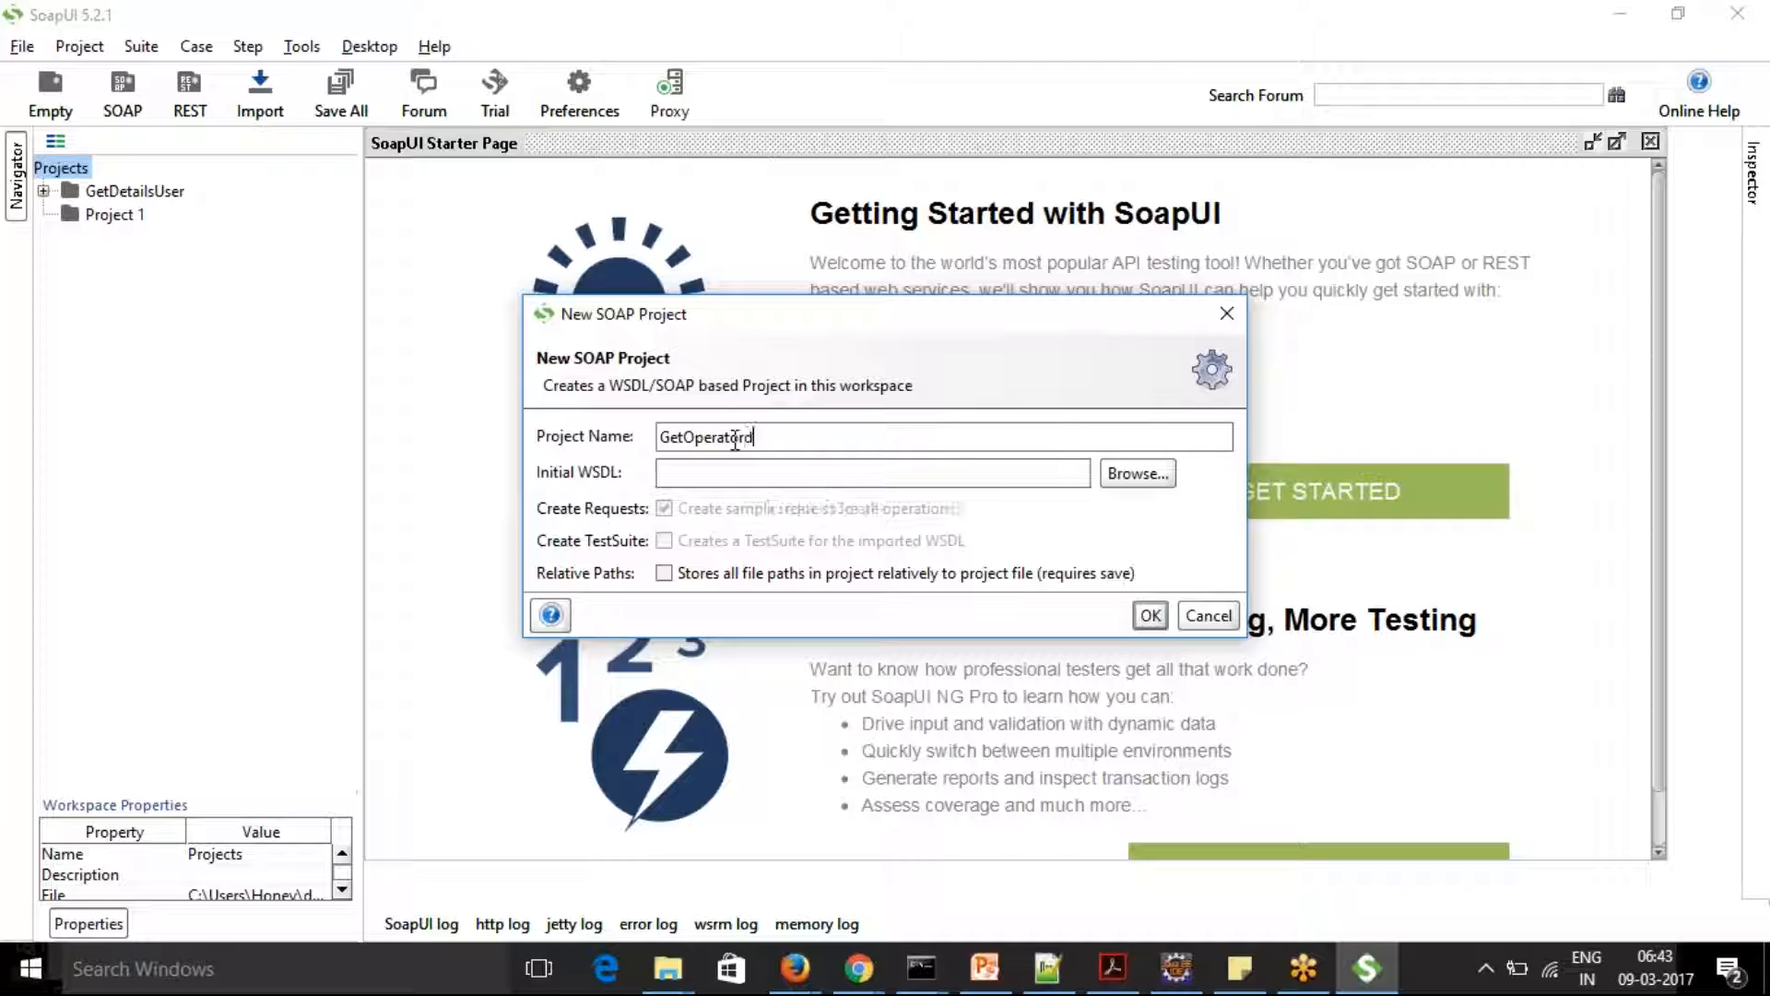
pyautogui.press('BackSpace')
pyautogui.write('sDetails')
pyautogui.hotkey('ctrl', 'v')
pyautogui.click(1150, 617)
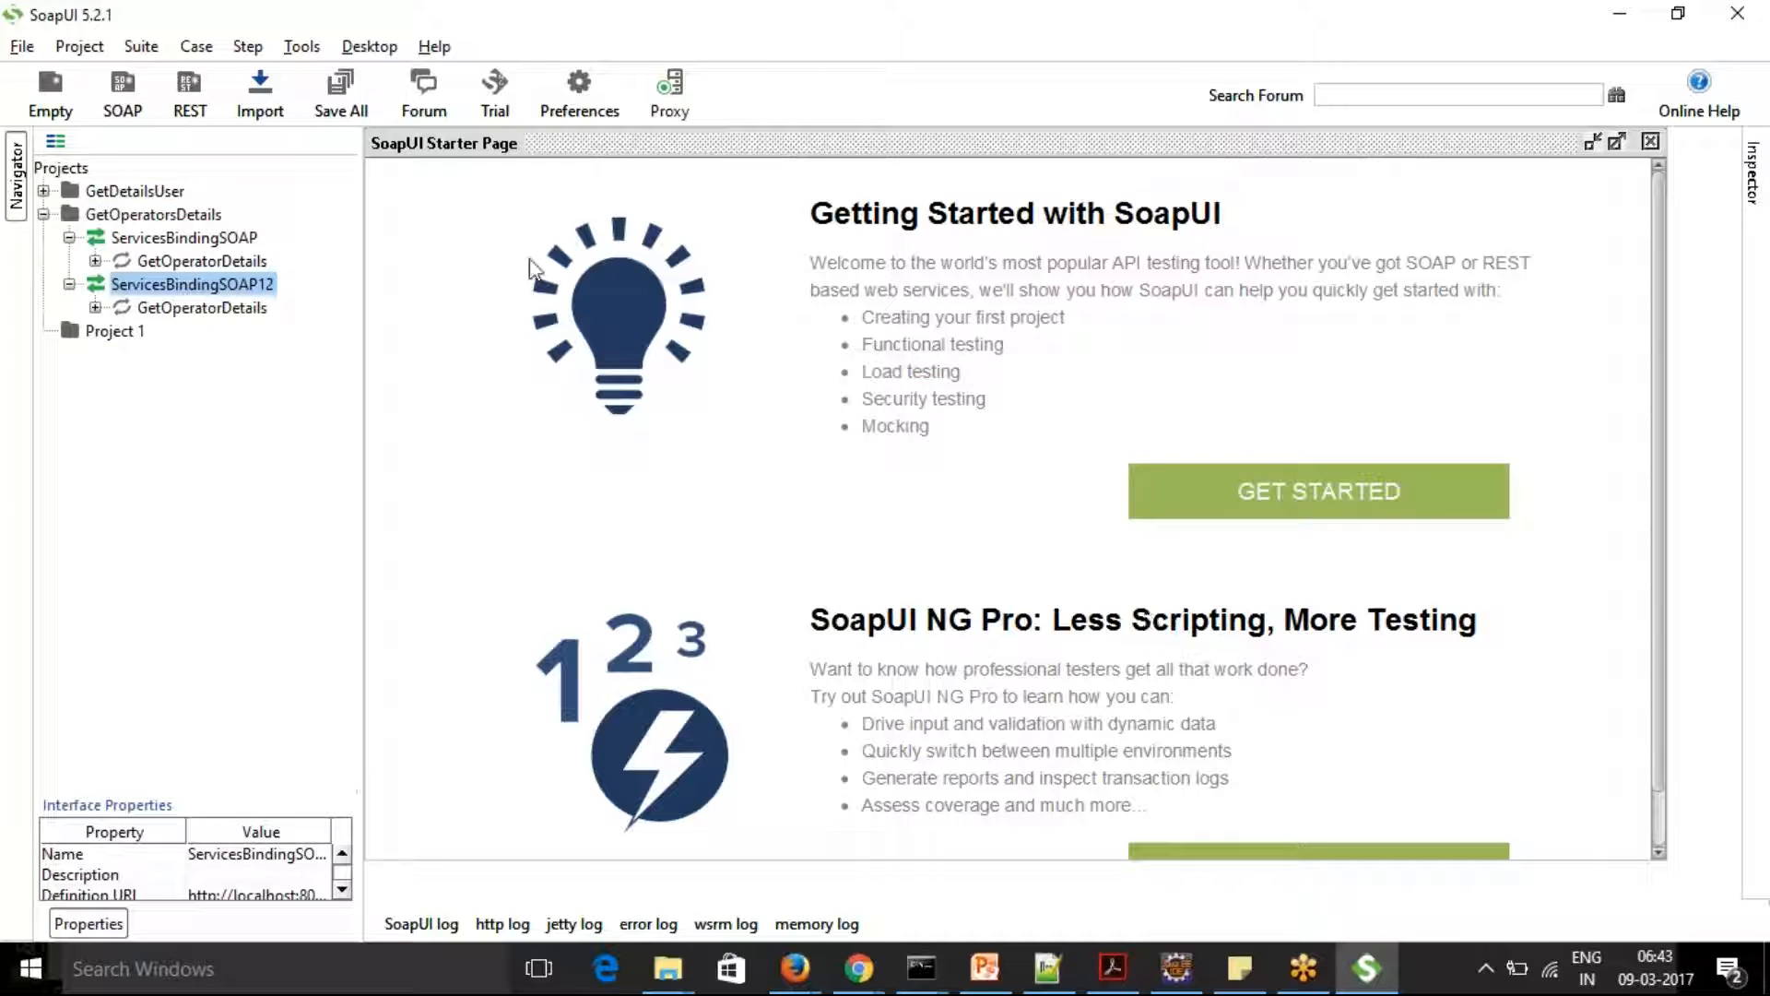
# Close the starter page and open Request 1 of the GetOperatorDetails operation under ServicesBindingSOAP
pyautogui.click(1650, 142)
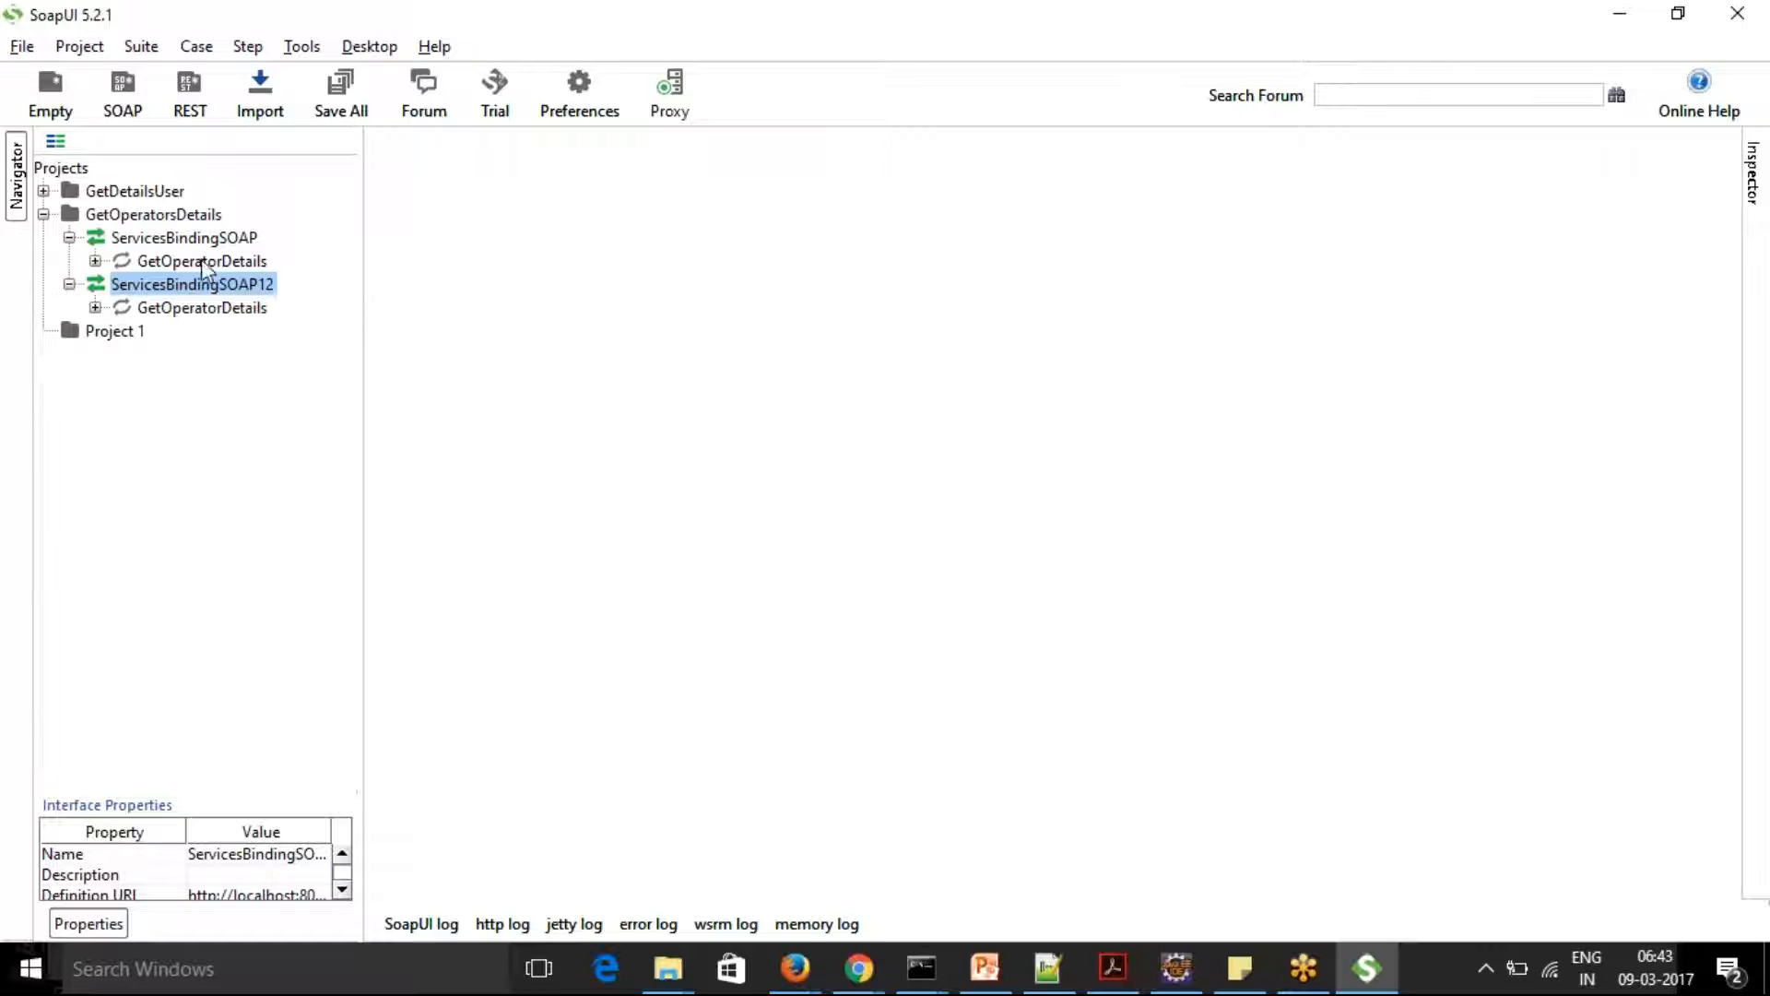
pyautogui.click(95, 262)
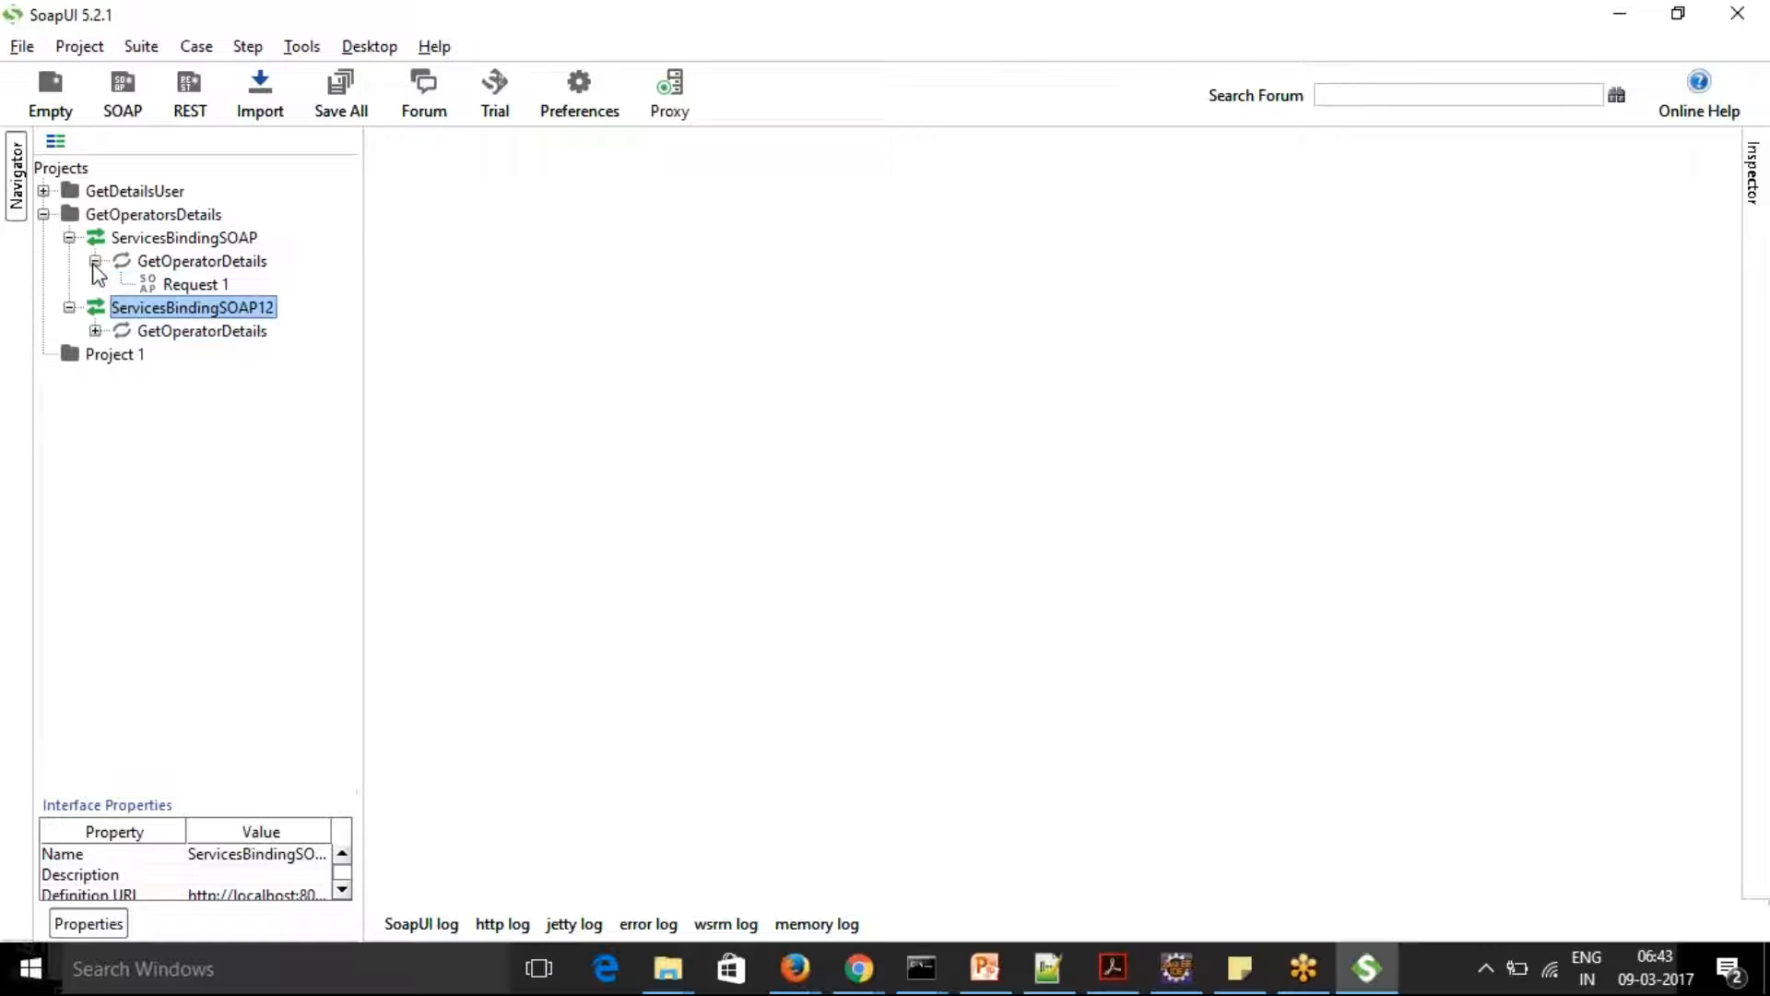
pyautogui.click(95, 262)
pyautogui.click(95, 262)
pyautogui.click(121, 265)
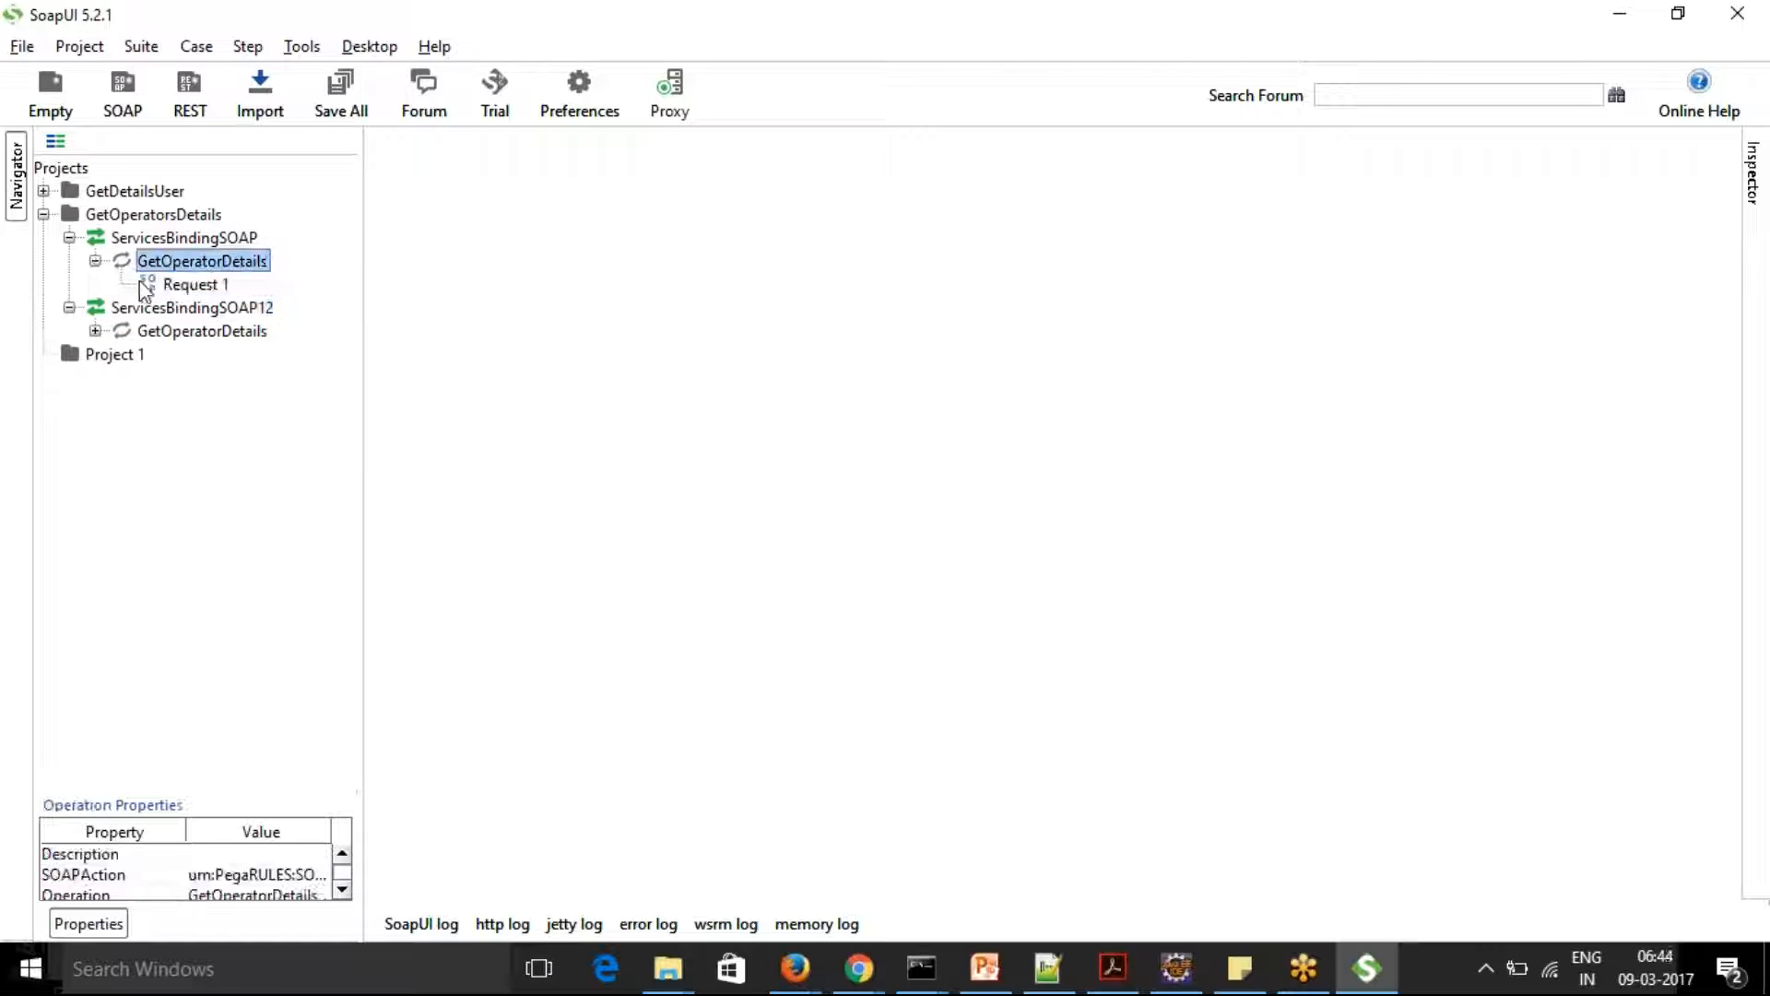
pyautogui.doubleClick(184, 285)
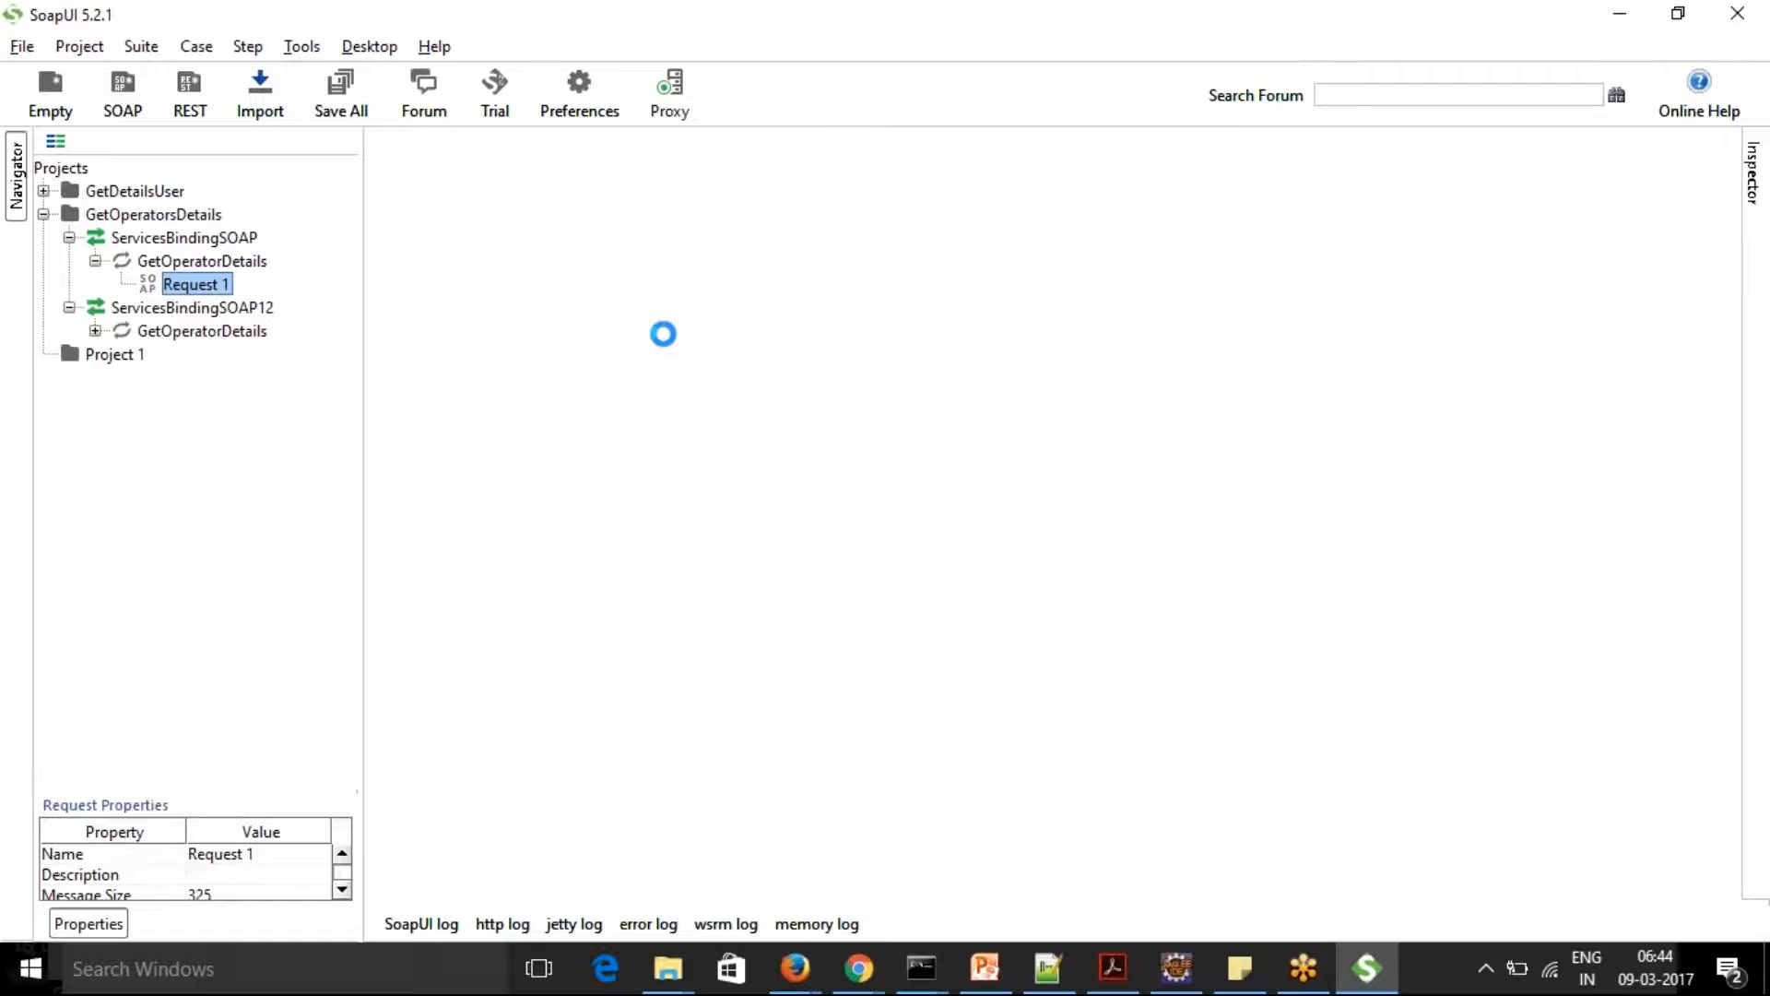
# Set the request's OperatorID to Admin@HCL, submit it and read the full fault string in the response
pyautogui.click(624, 291)
pyautogui.press('BackSpace')
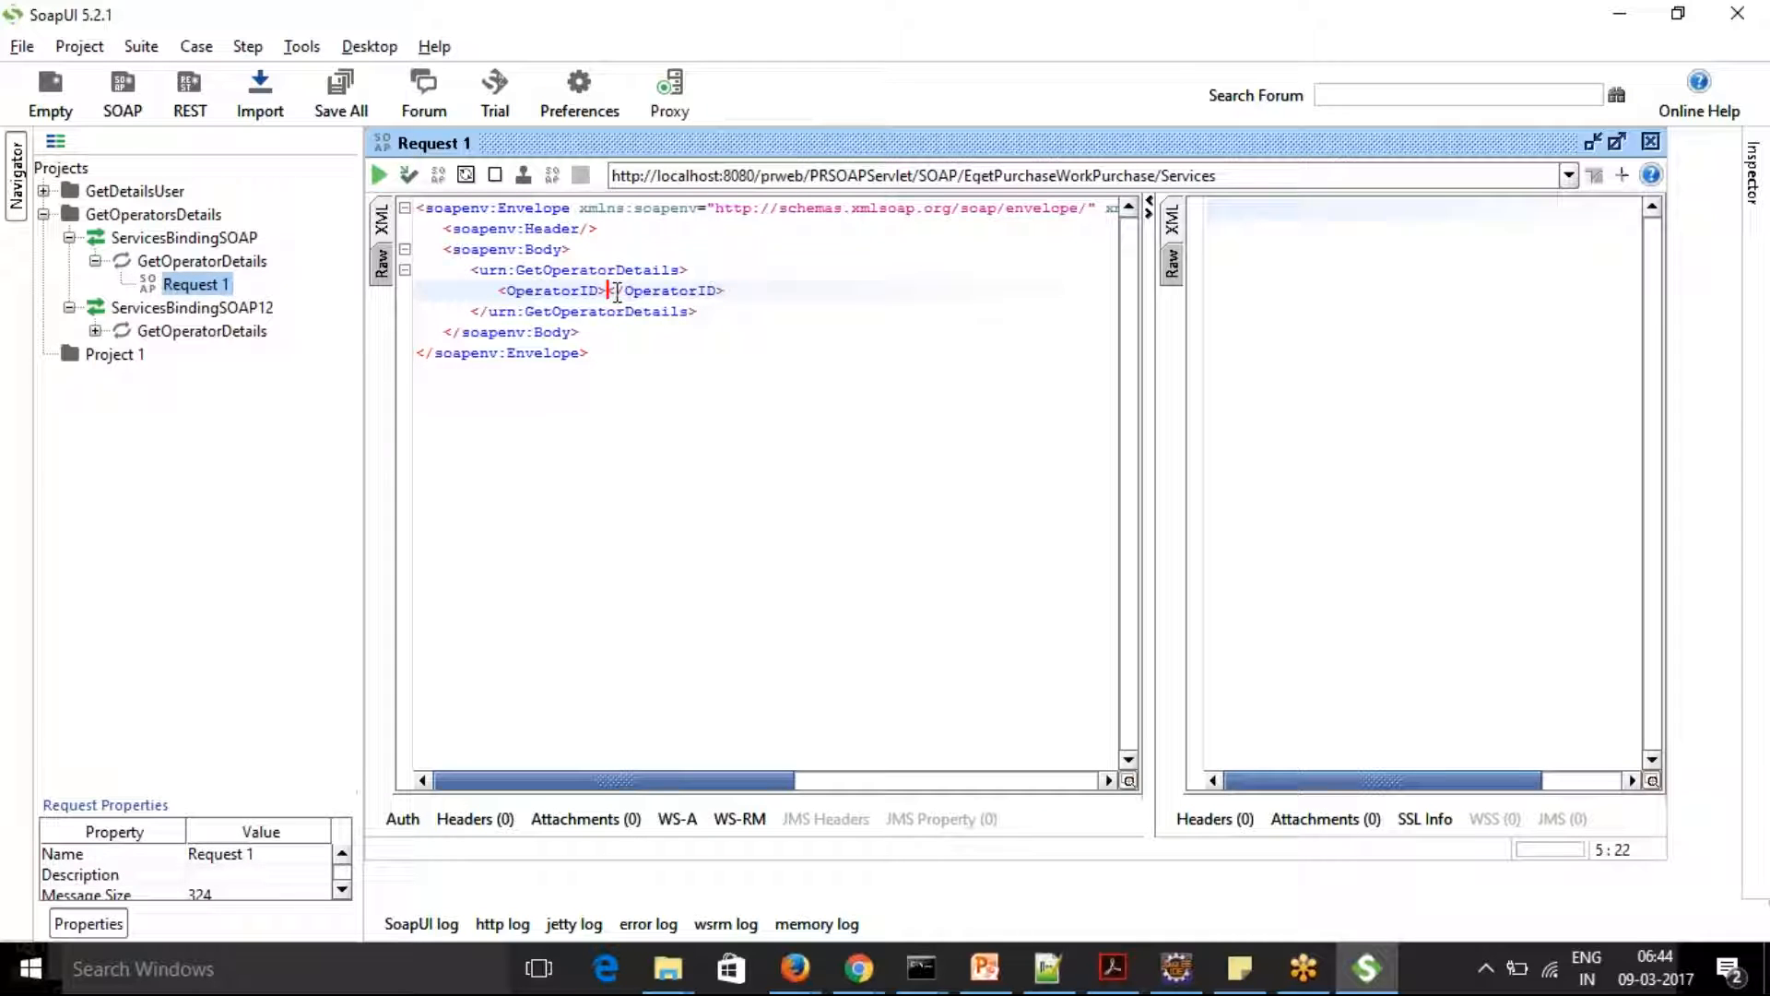
pyautogui.write('Admin')
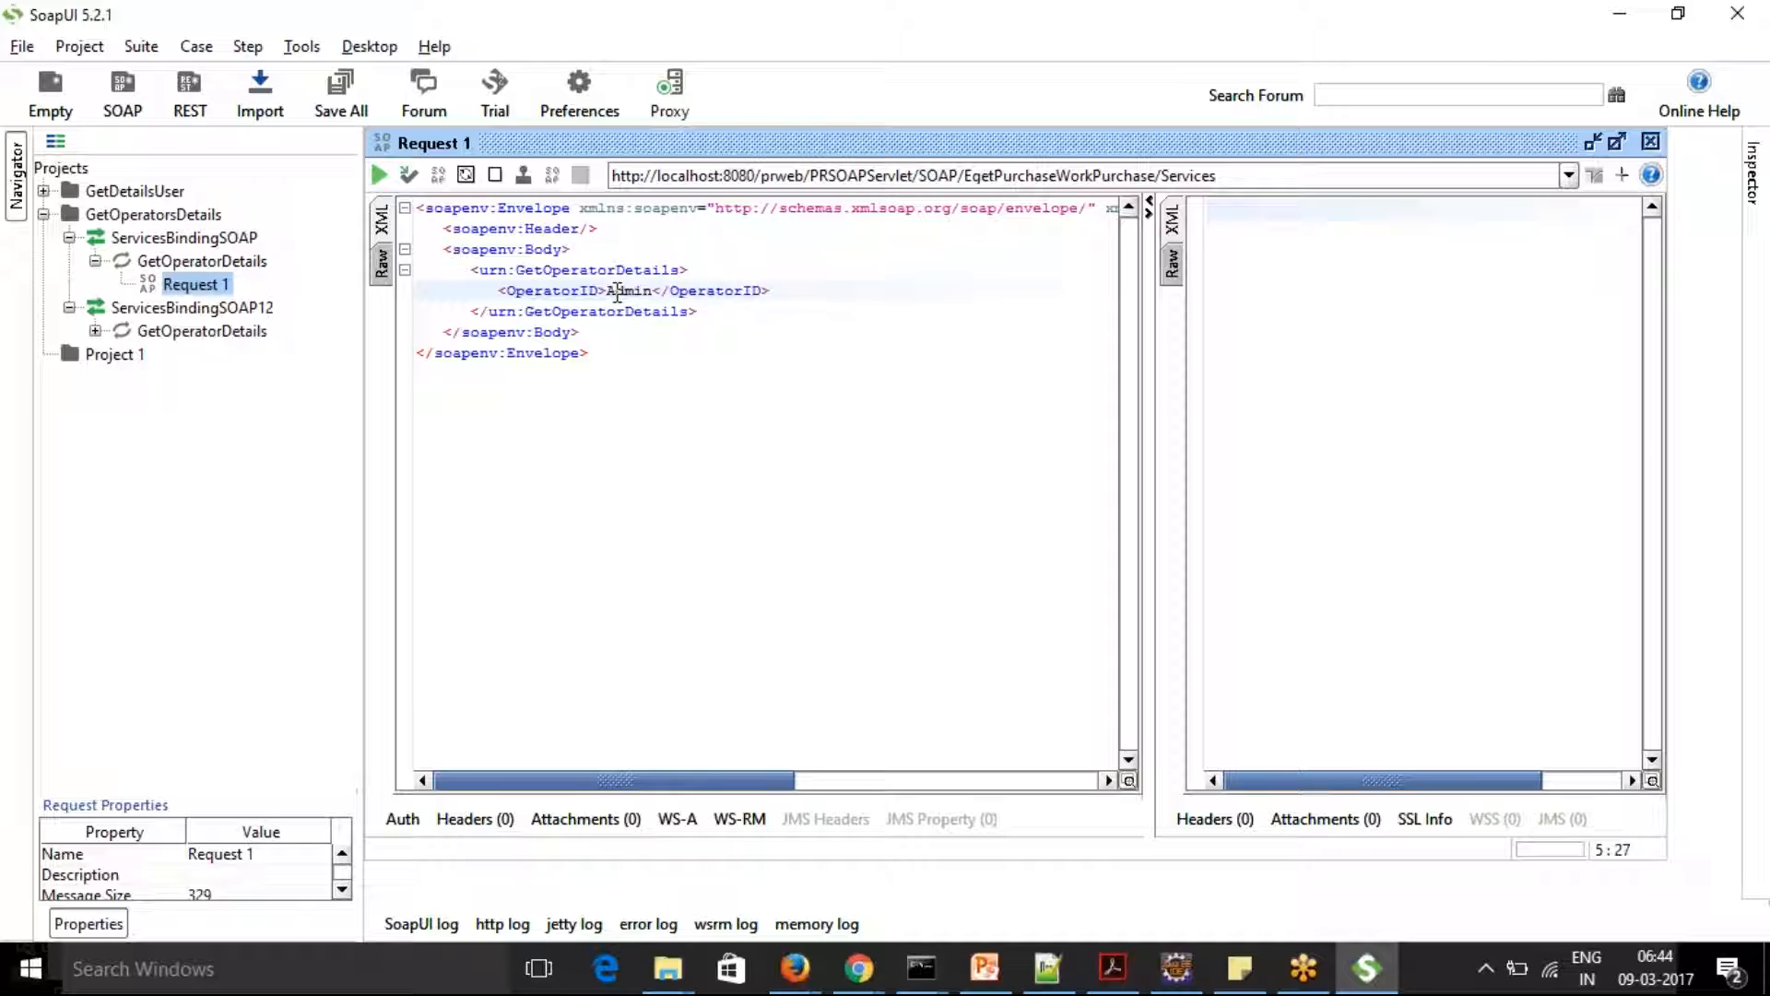
pyautogui.write('@HCL')
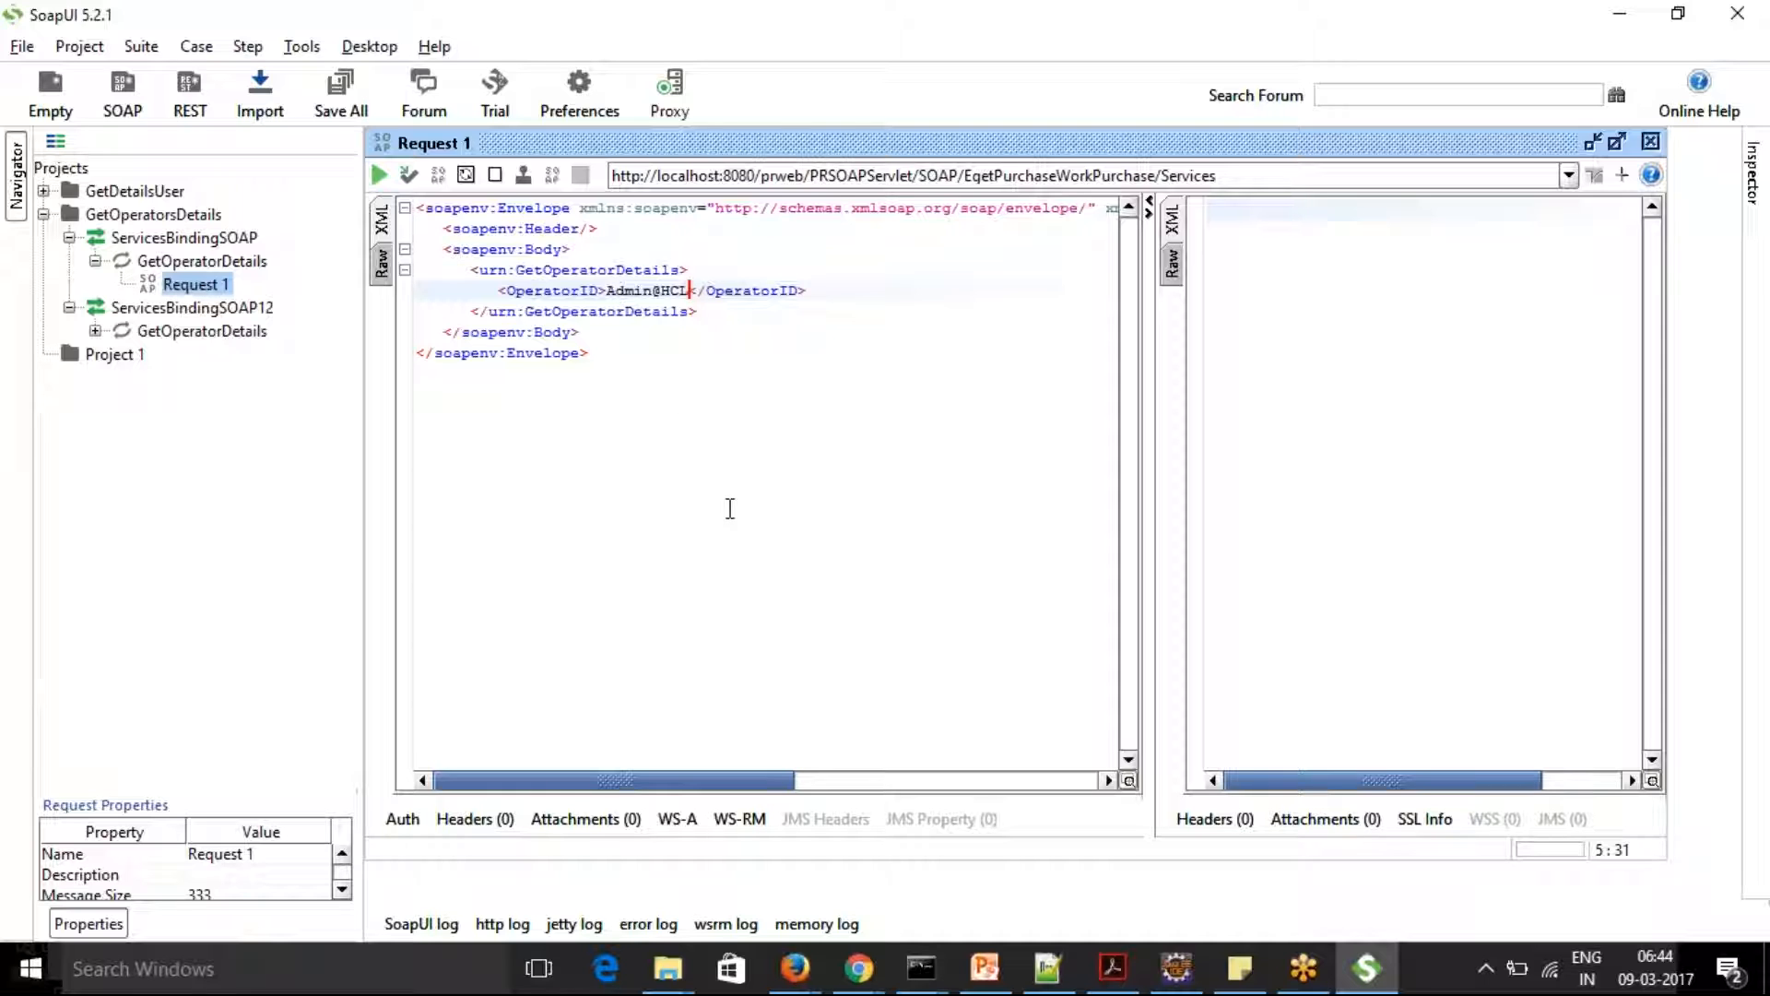
pyautogui.click(380, 176)
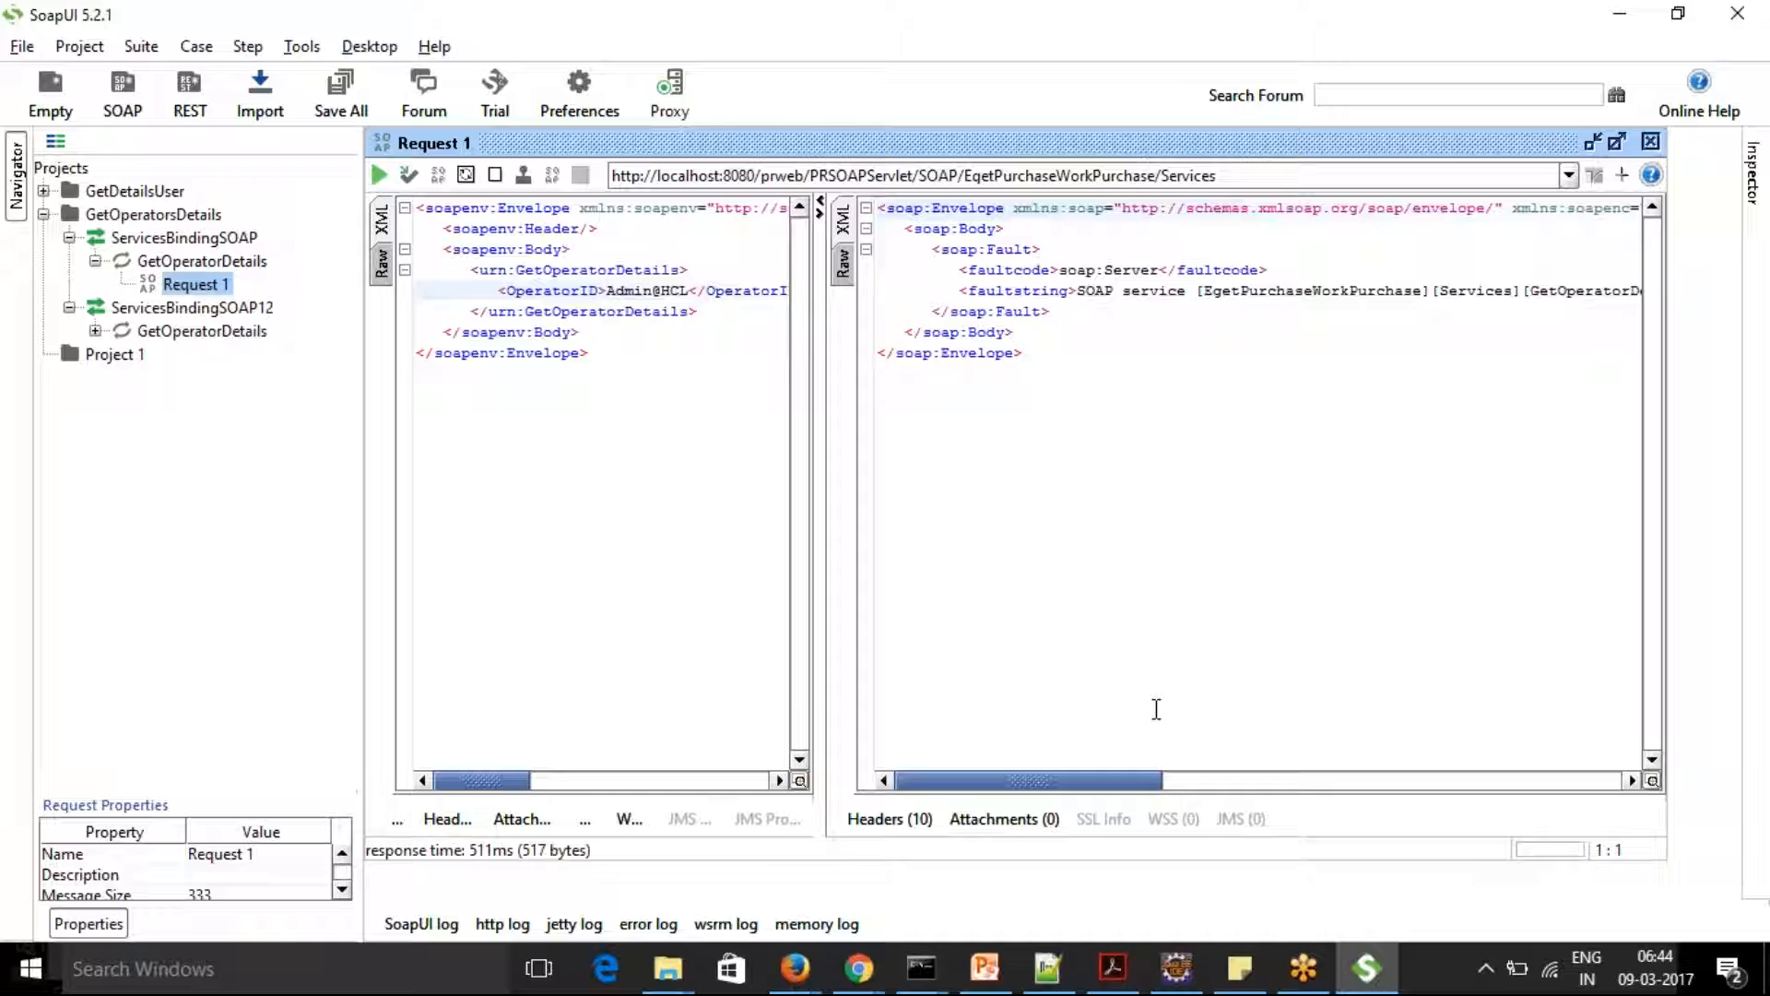
pyautogui.moveTo(1132, 781); pyautogui.dragTo(1429, 763)
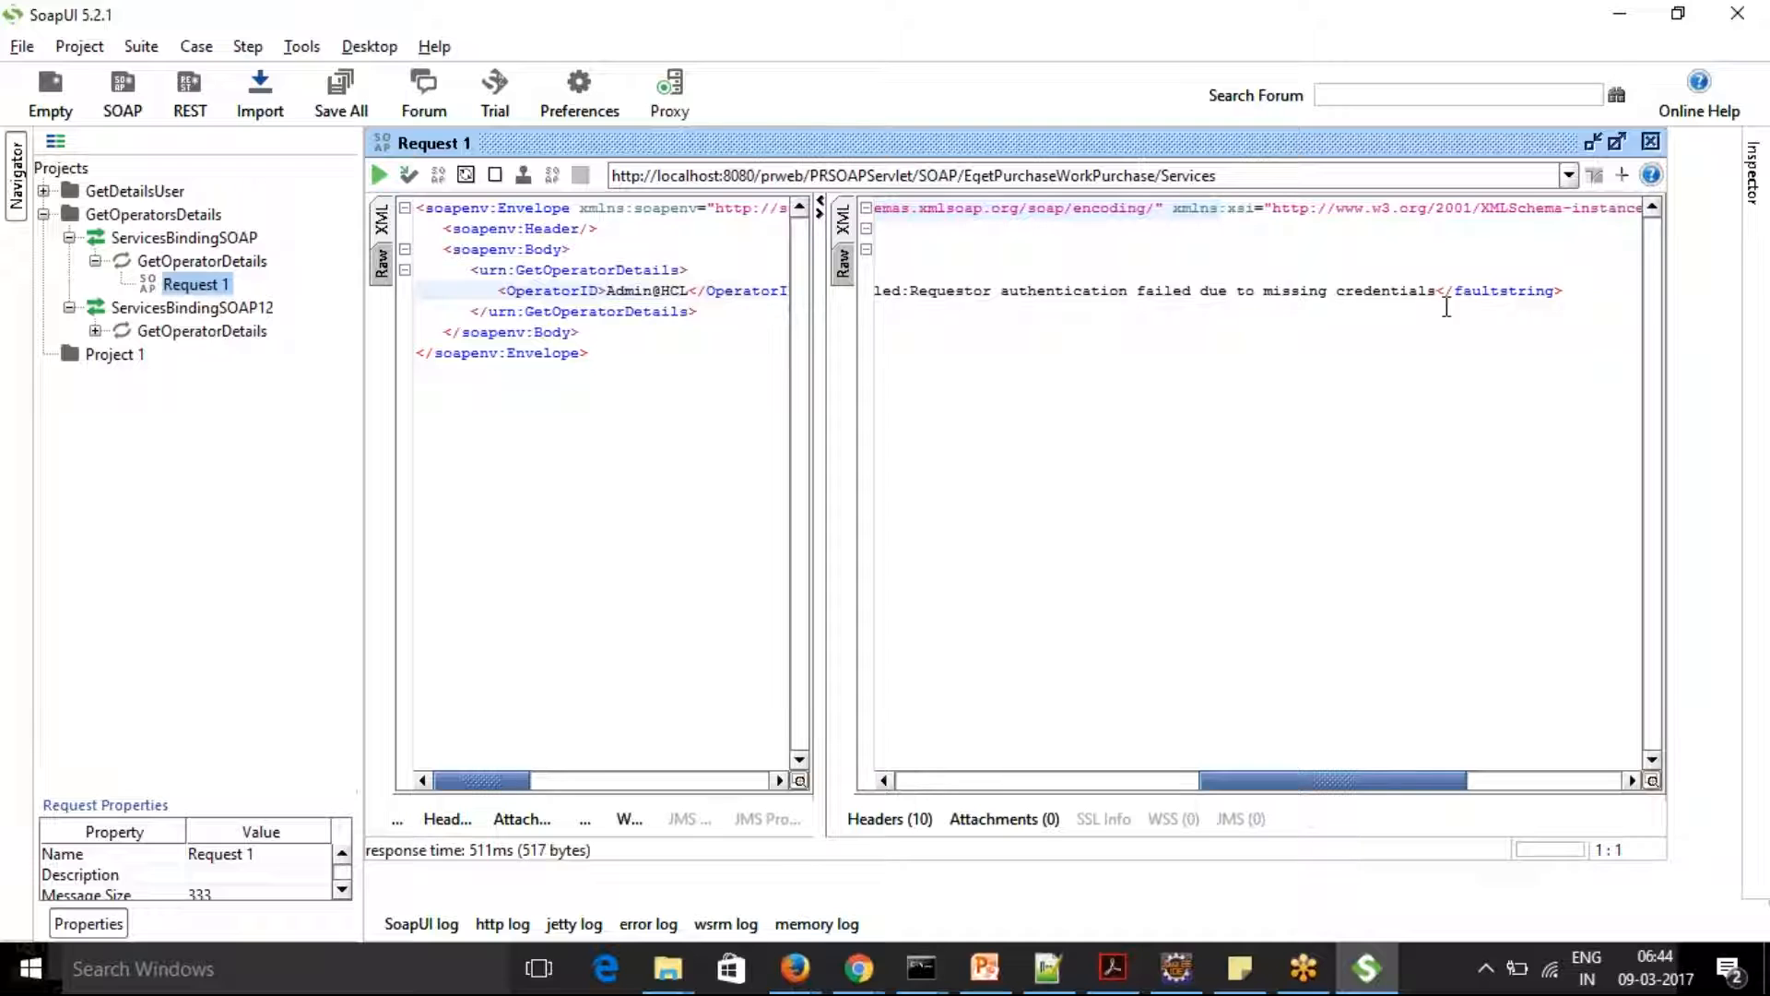
# Open the ServicesBindingSOAP interface of the GetOperatorsDetails project and show its service endpoints
pyautogui.moveTo(1371, 784); pyautogui.dragTo(1078, 793)
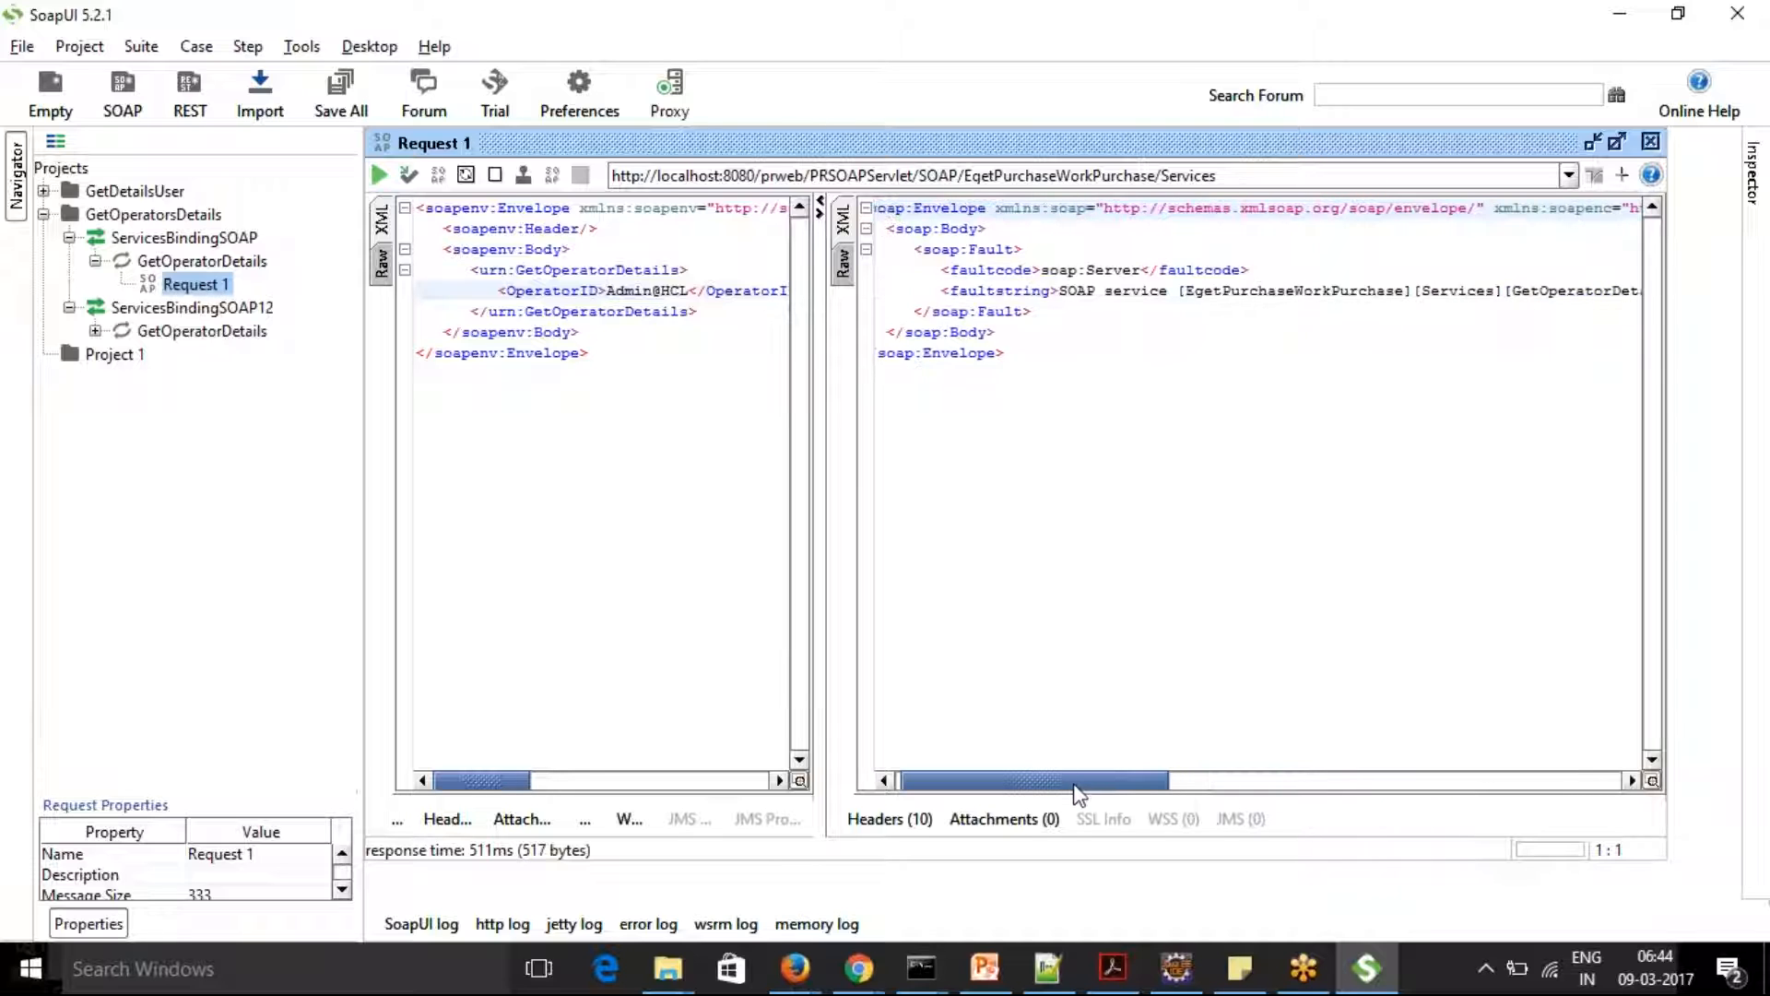
pyautogui.click(172, 215)
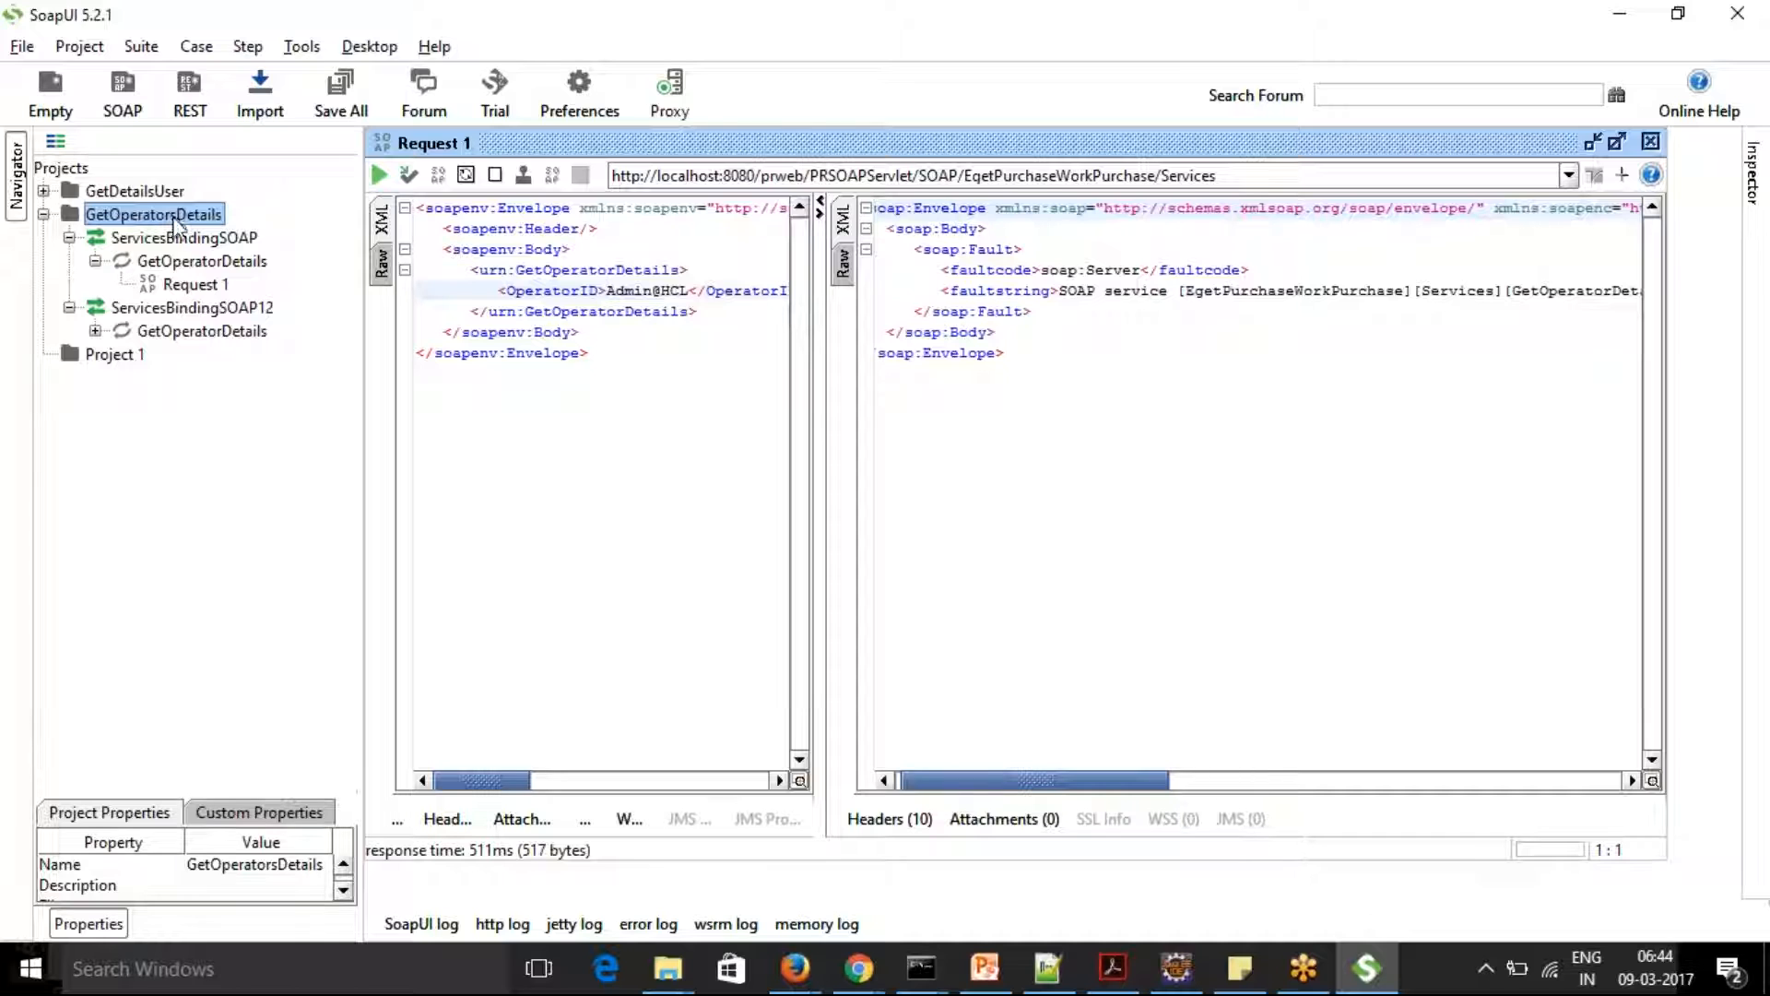
pyautogui.click(186, 239)
pyautogui.doubleClick(185, 243)
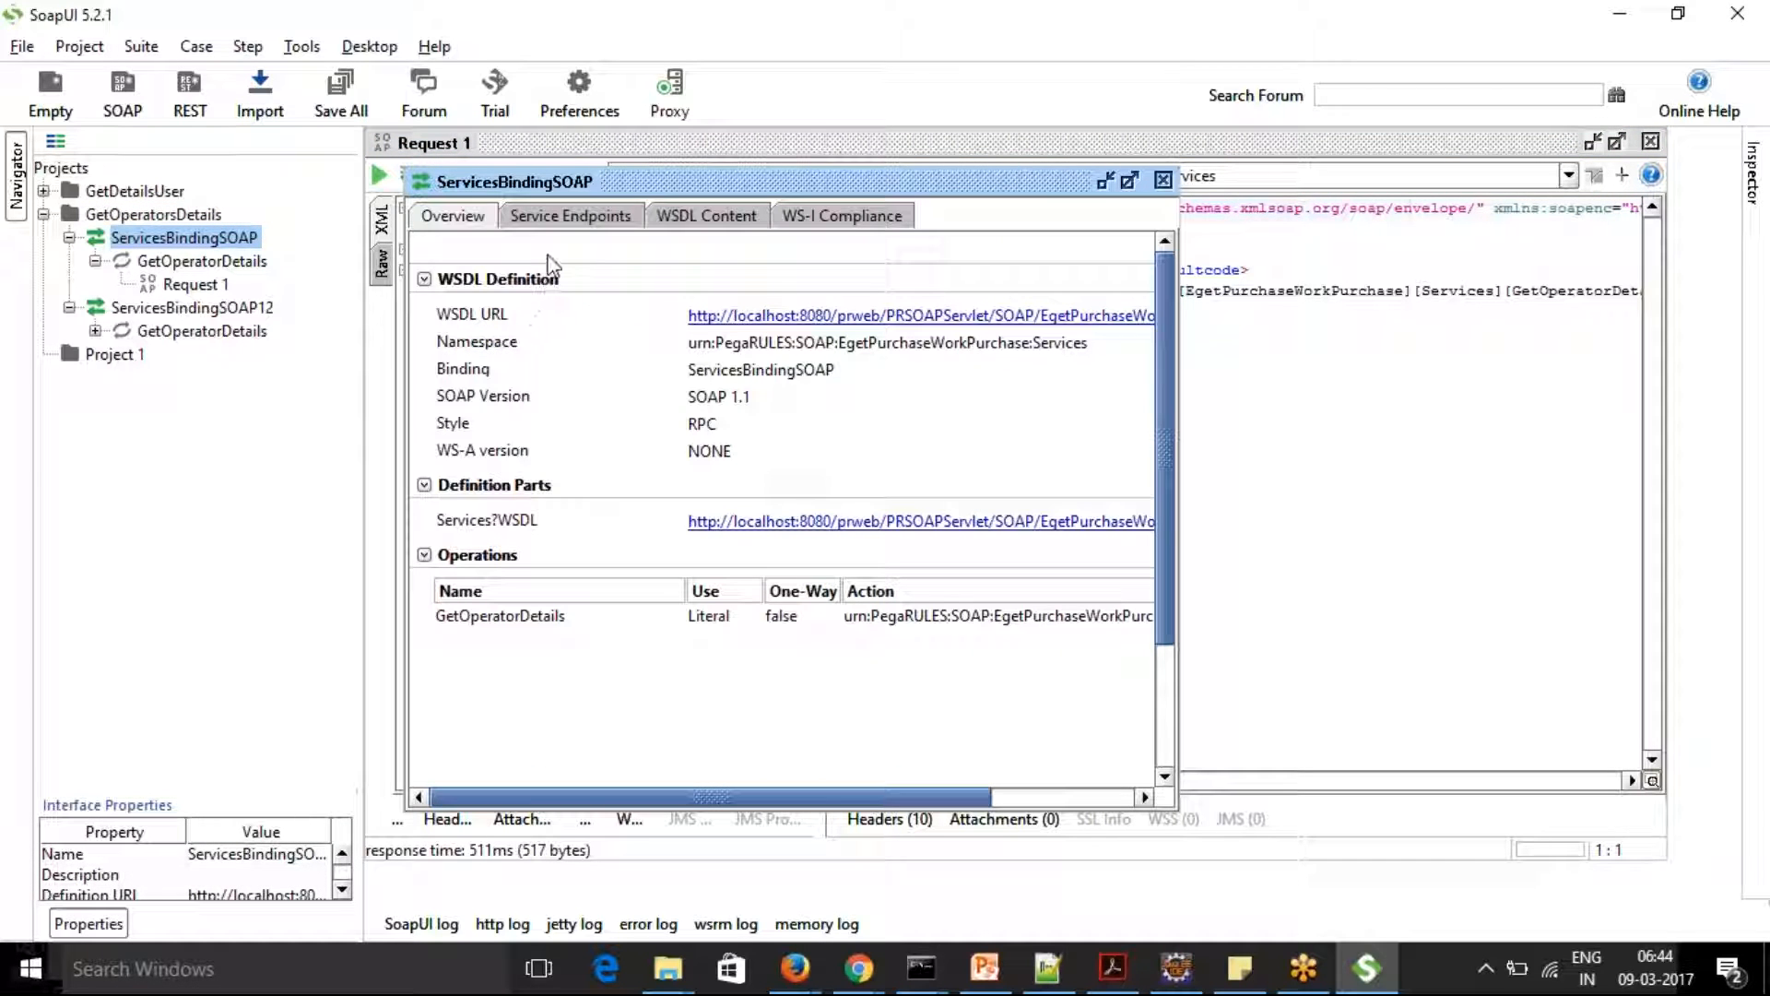
pyautogui.click(568, 216)
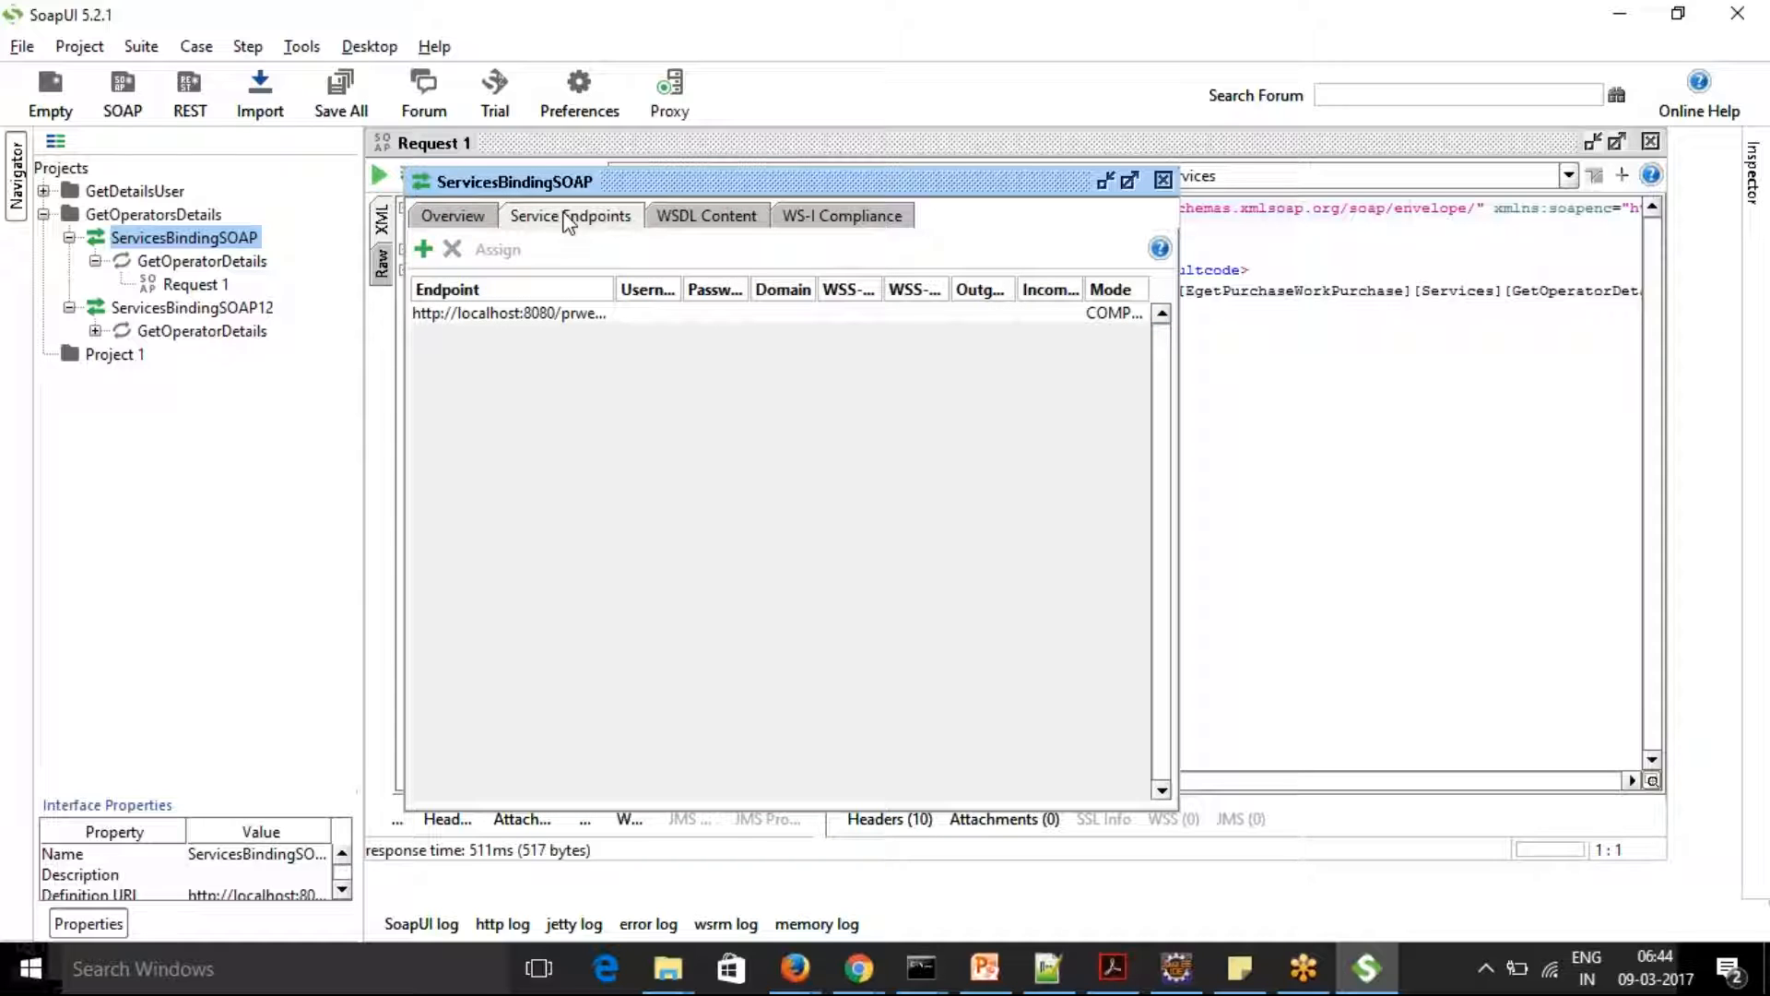
# Set the localhost endpoint's username to Admin@Eget and fill in the account password
pyautogui.doubleClick(648, 313)
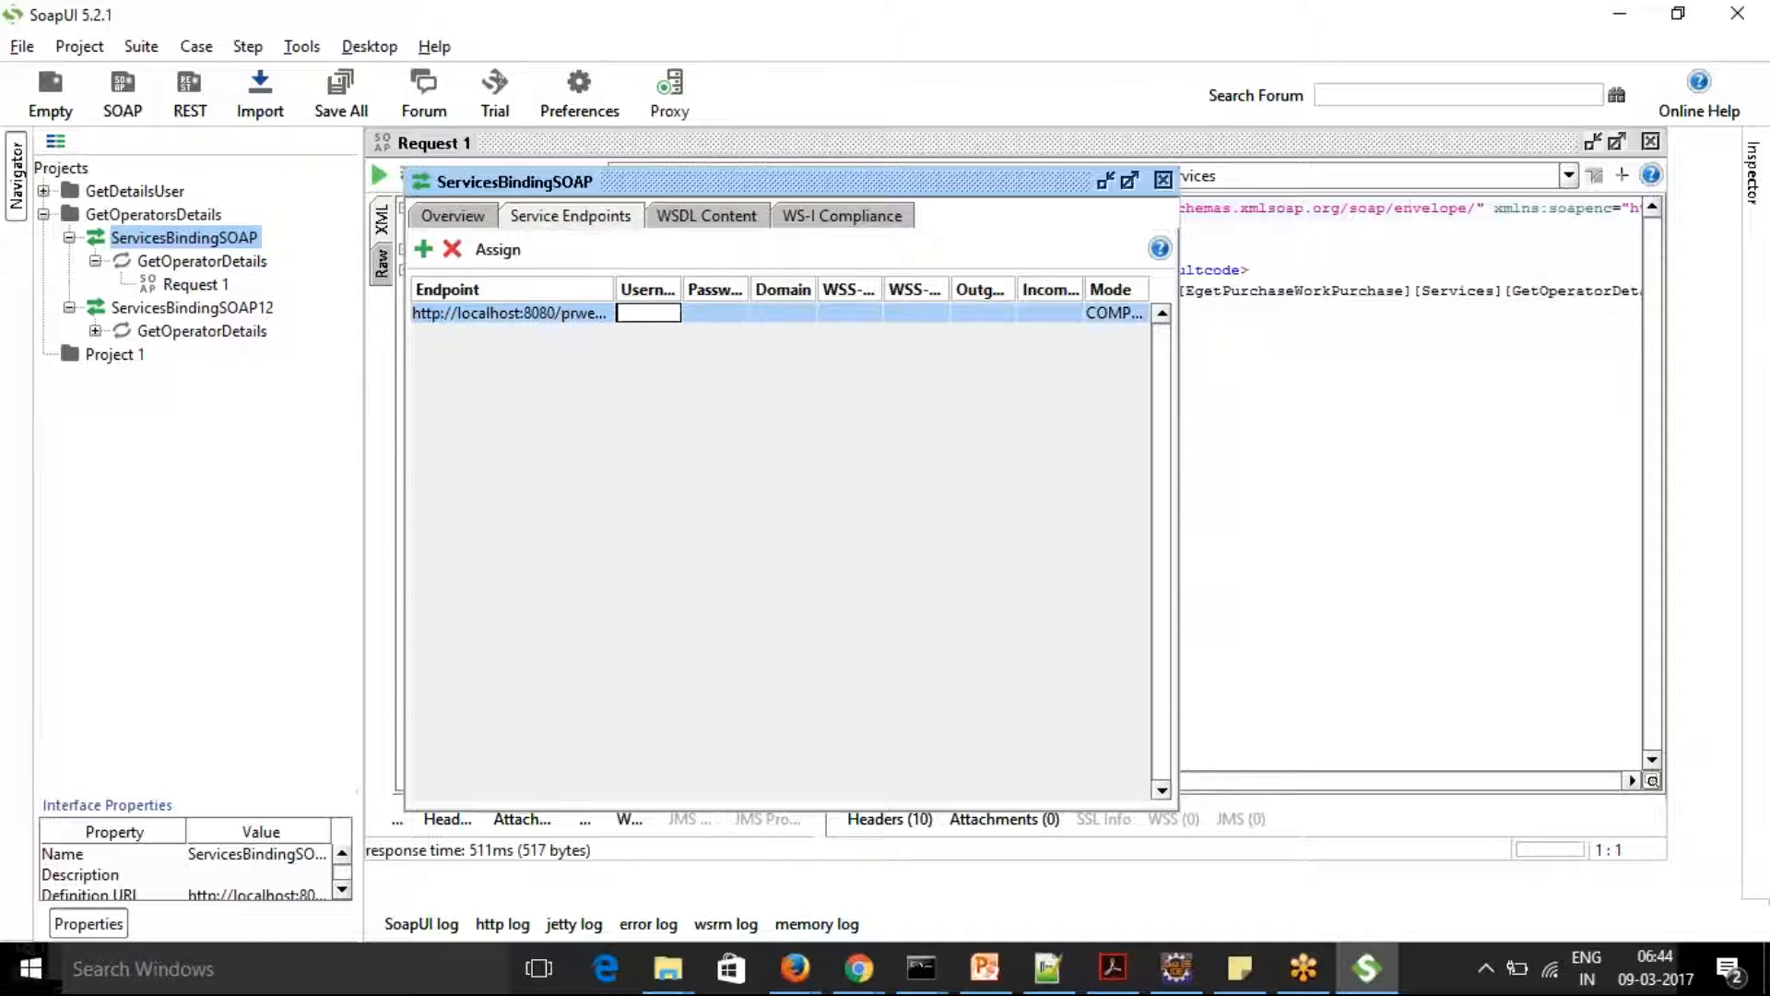
pyautogui.write('Admin@')
pyautogui.write('Eget')
pyautogui.press('Tab')
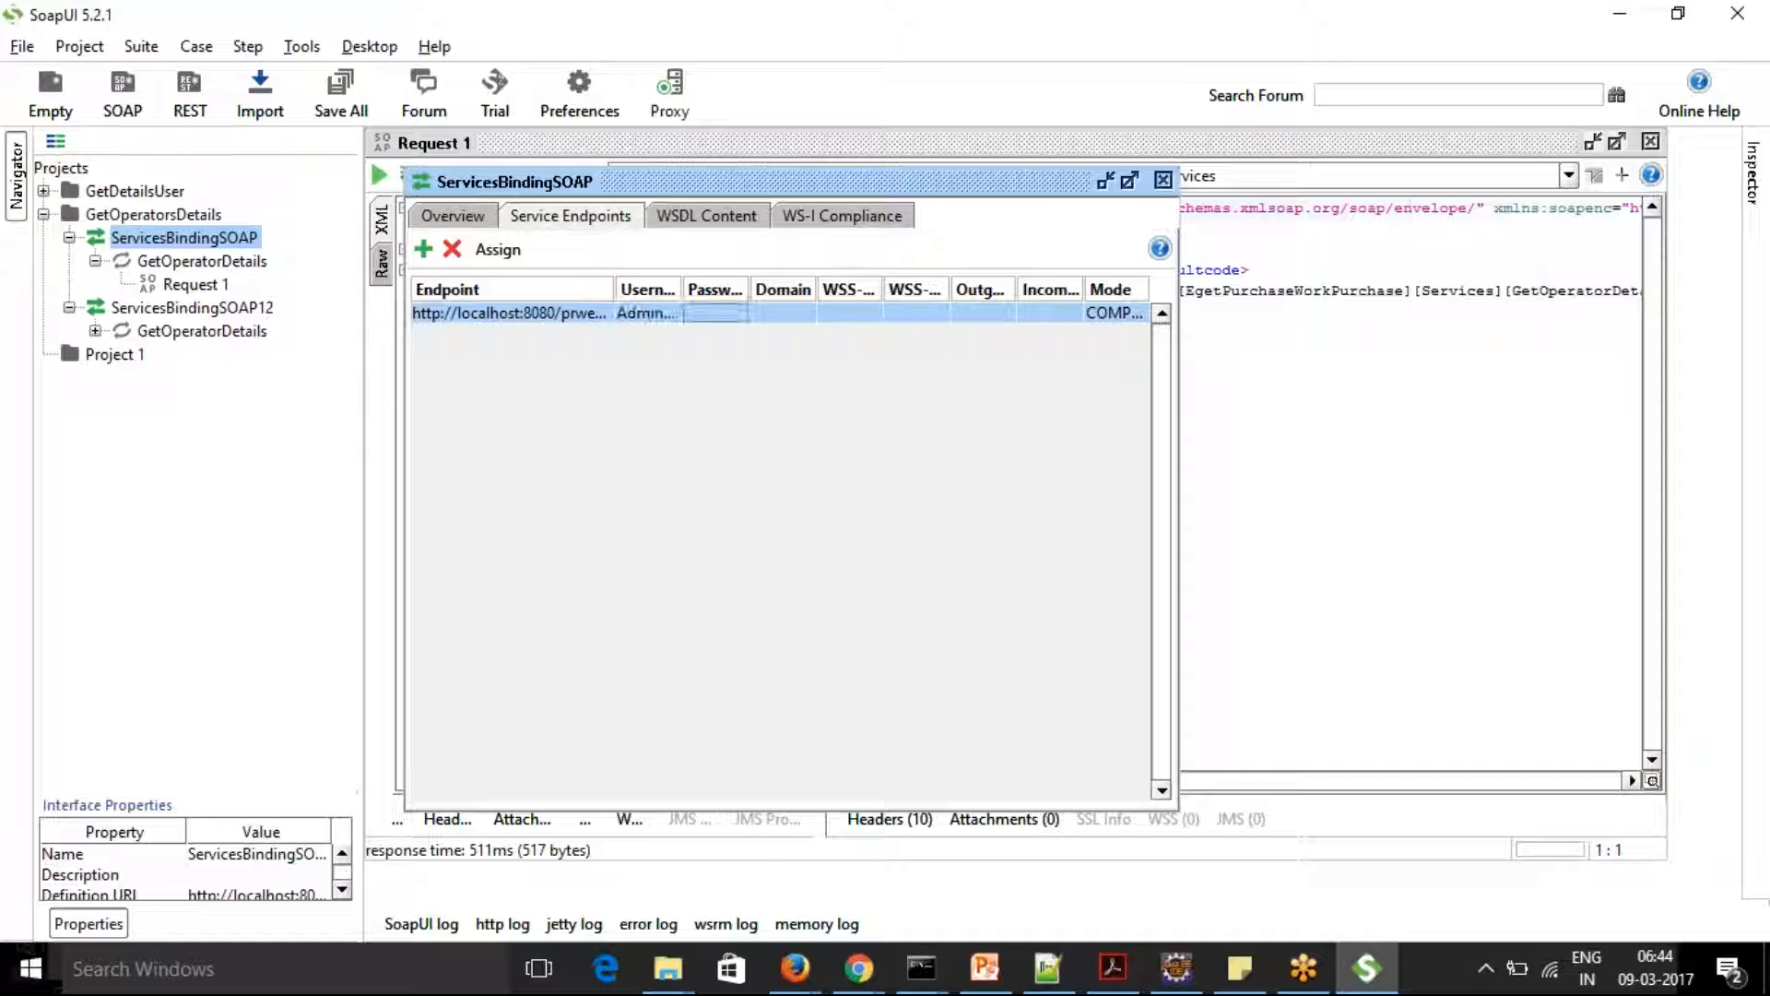
pyautogui.write('admin')
pyautogui.press('Tab')
pyautogui.press('Tab')
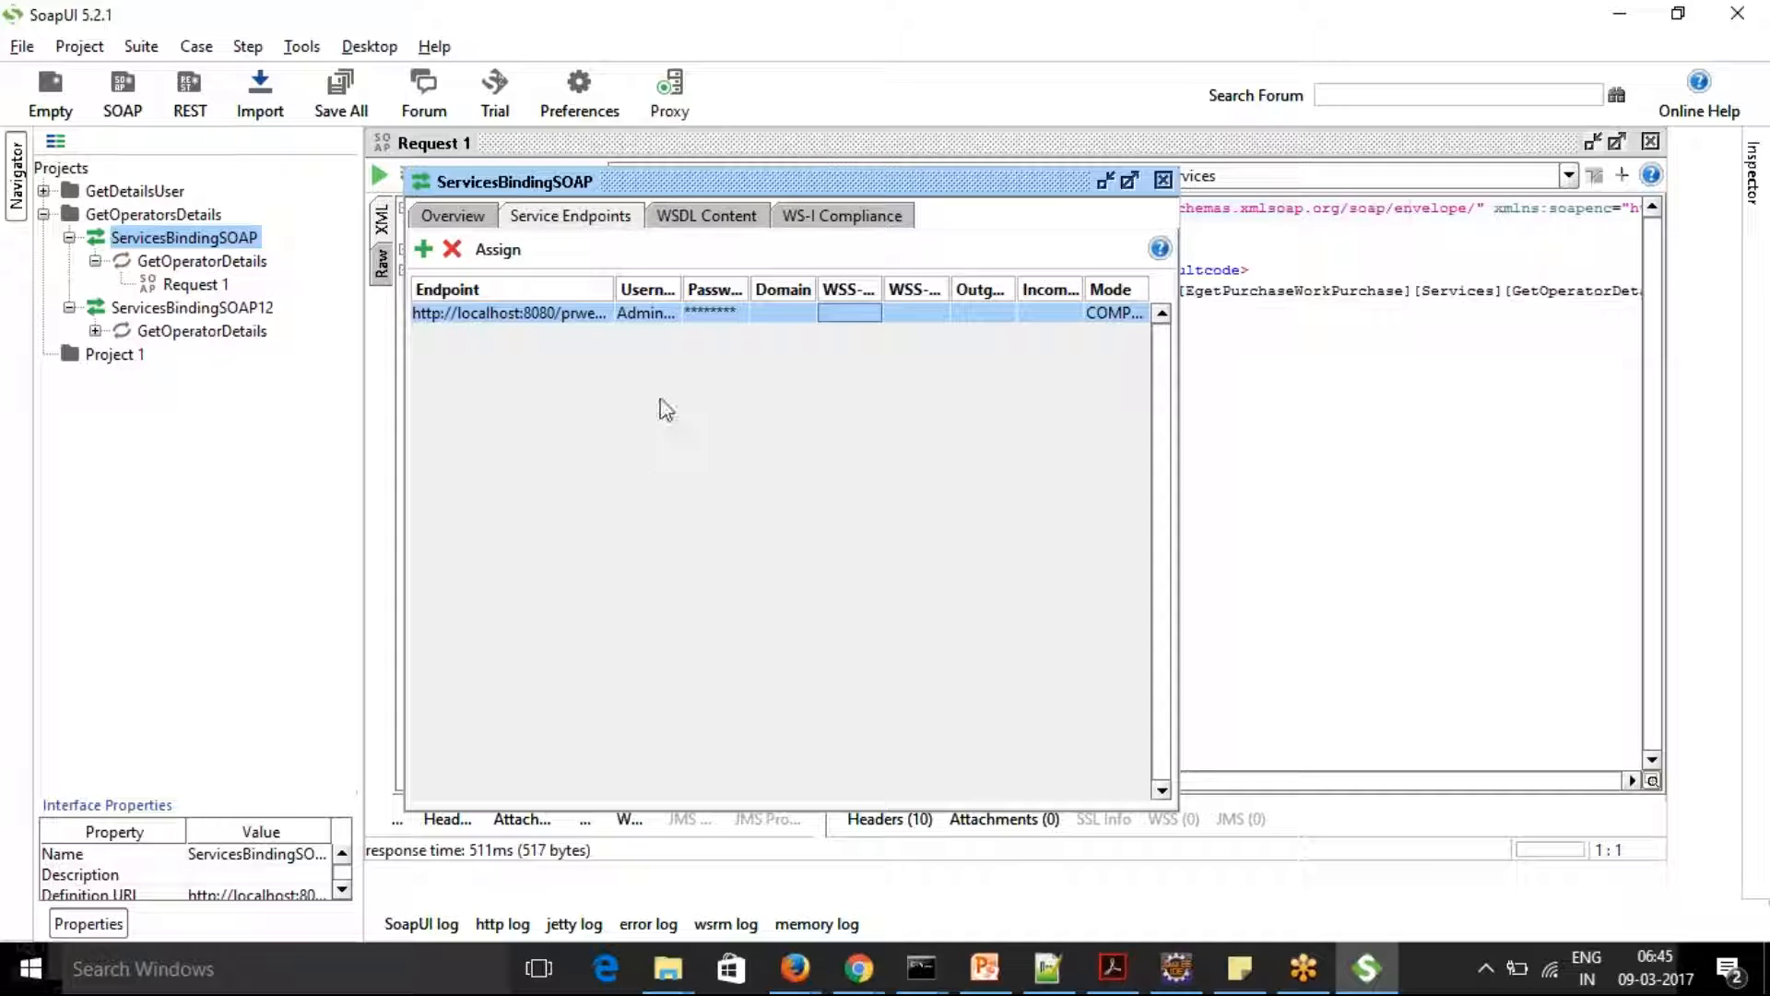
# Look through the remaining ServicesBindingSOAP pages, close the interface editor and resubmit Request 1
pyautogui.click(472, 217)
pyautogui.click(675, 219)
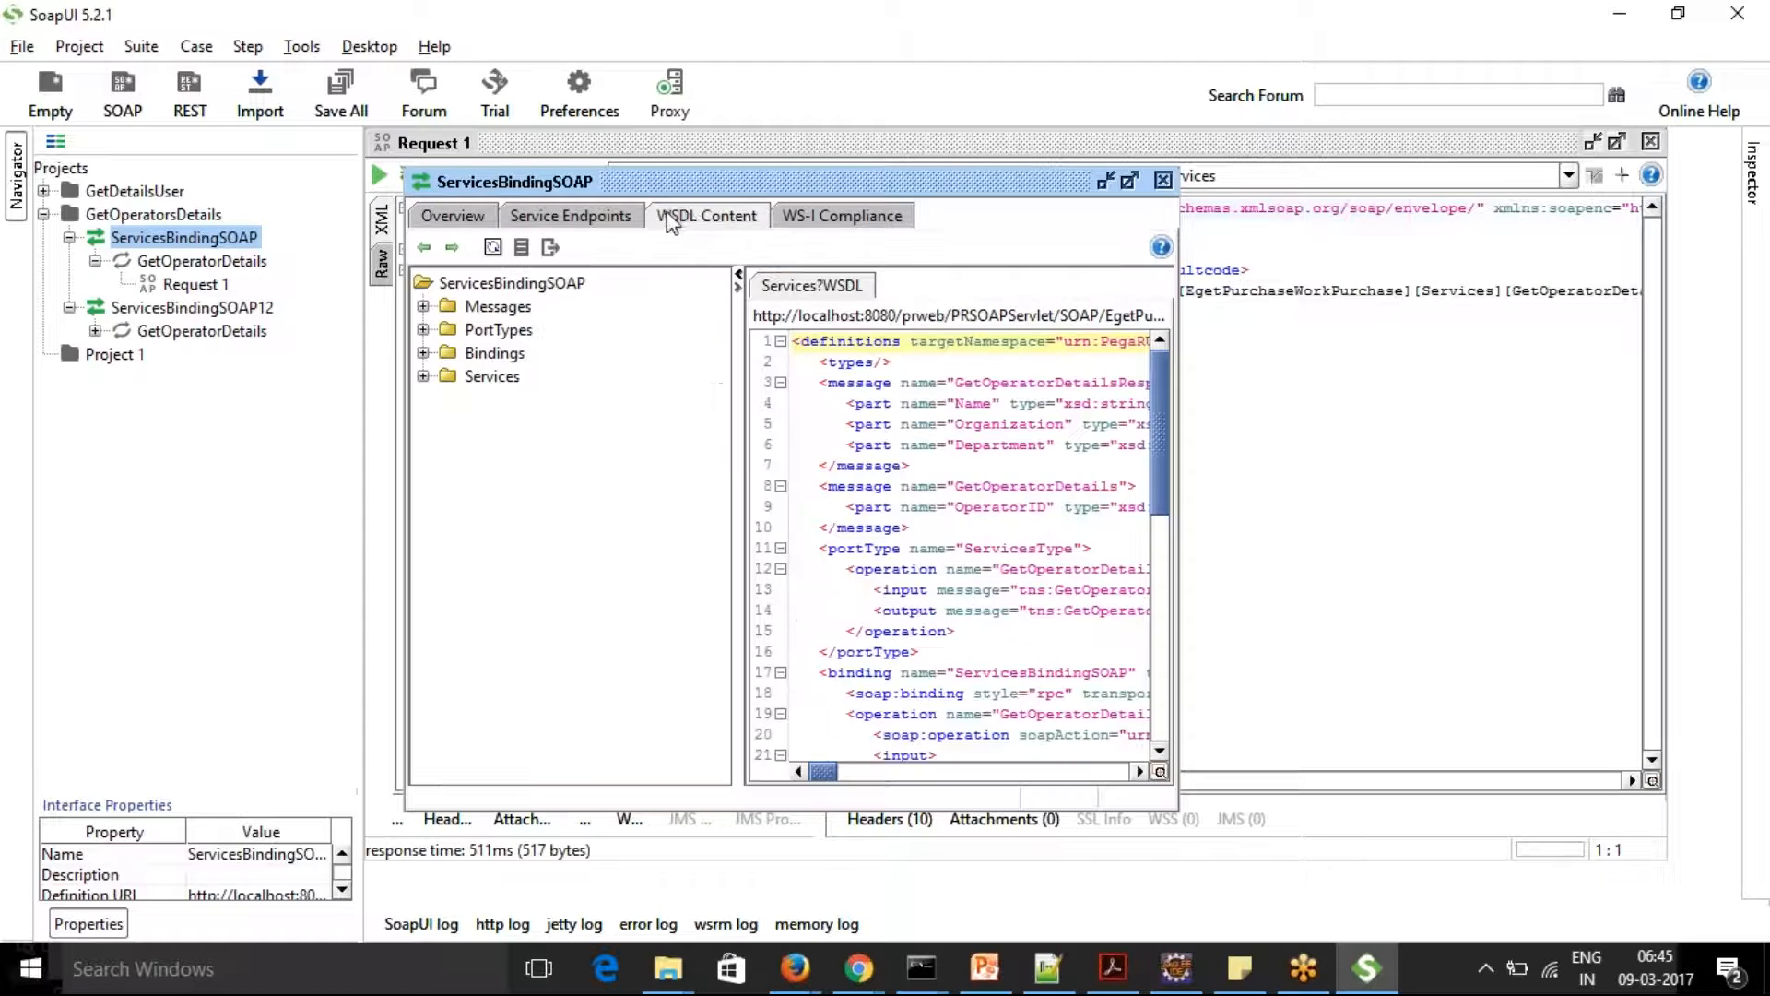
pyautogui.click(866, 213)
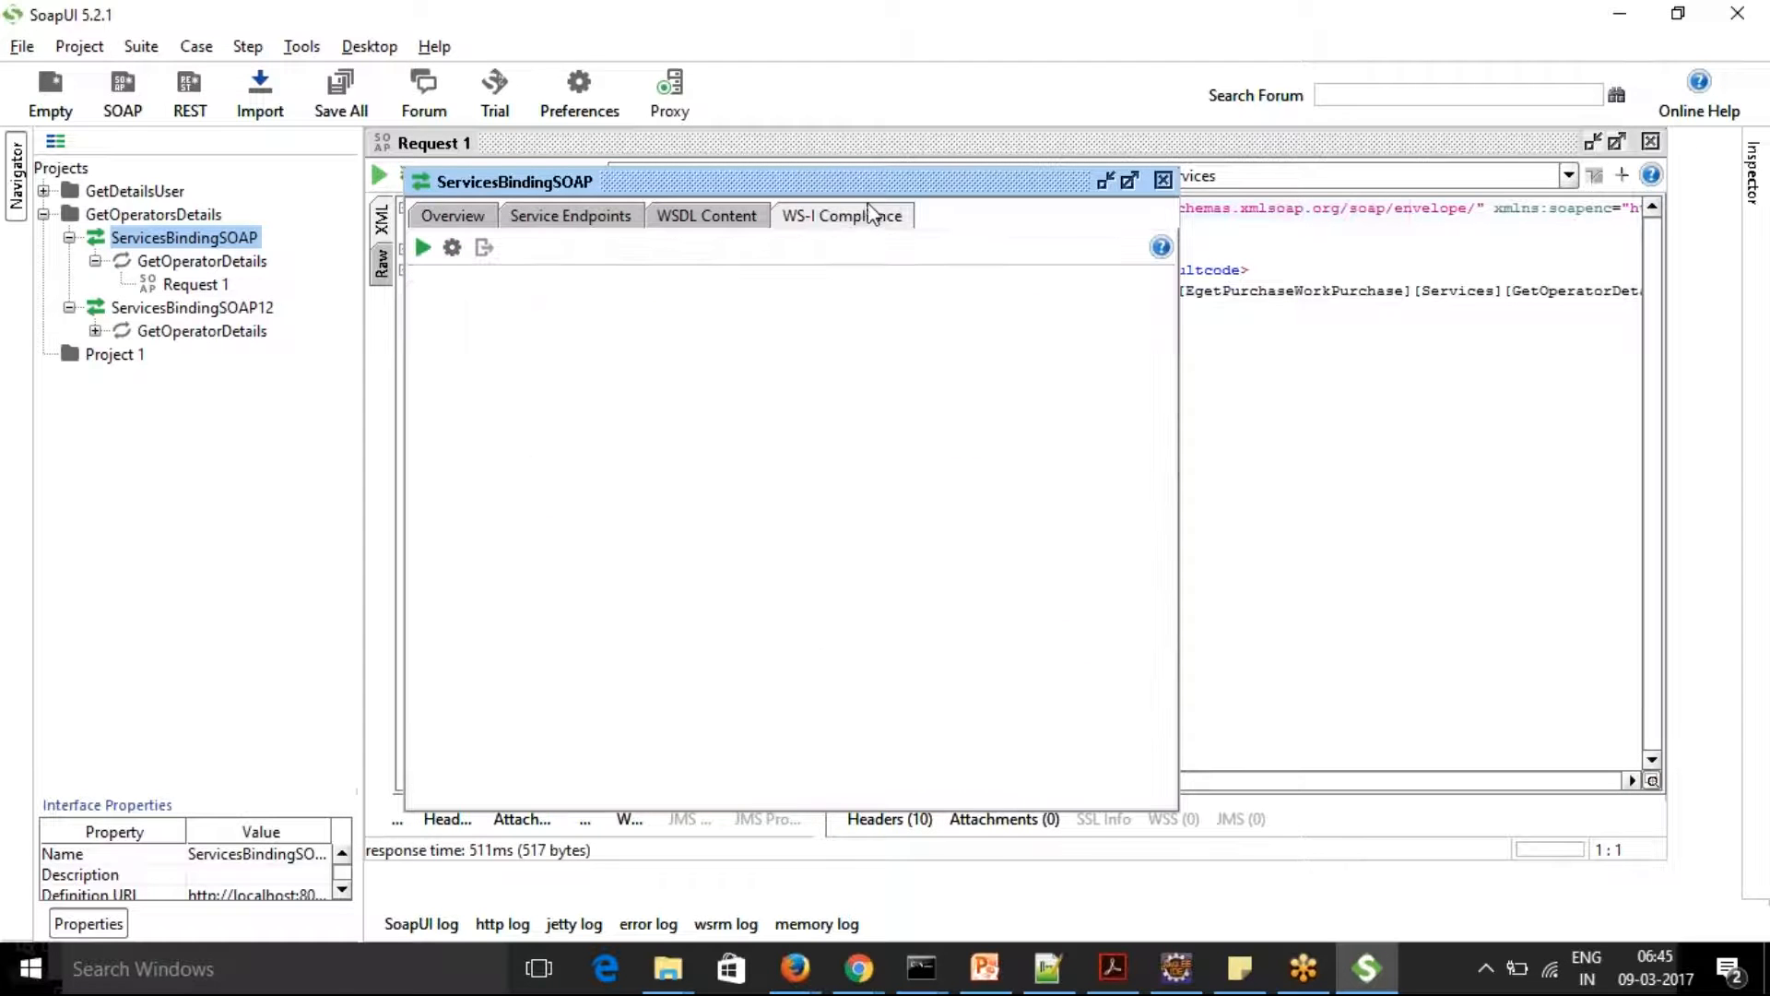
pyautogui.click(1162, 180)
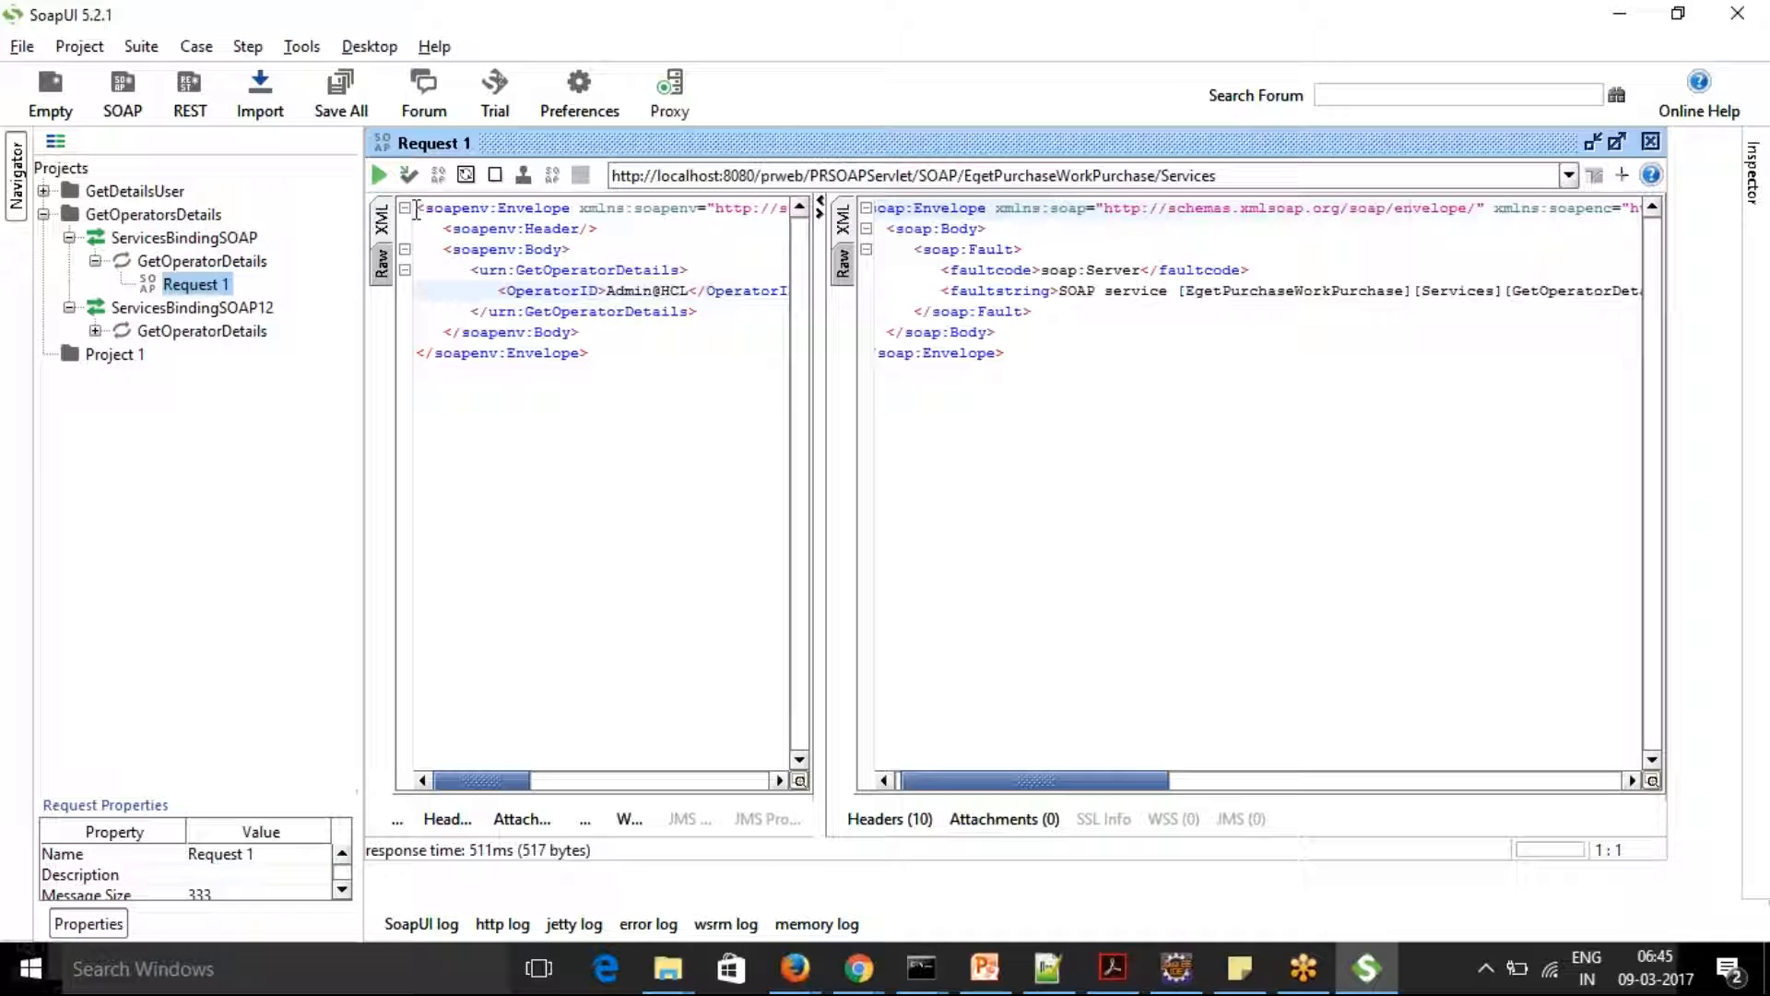
pyautogui.click(379, 175)
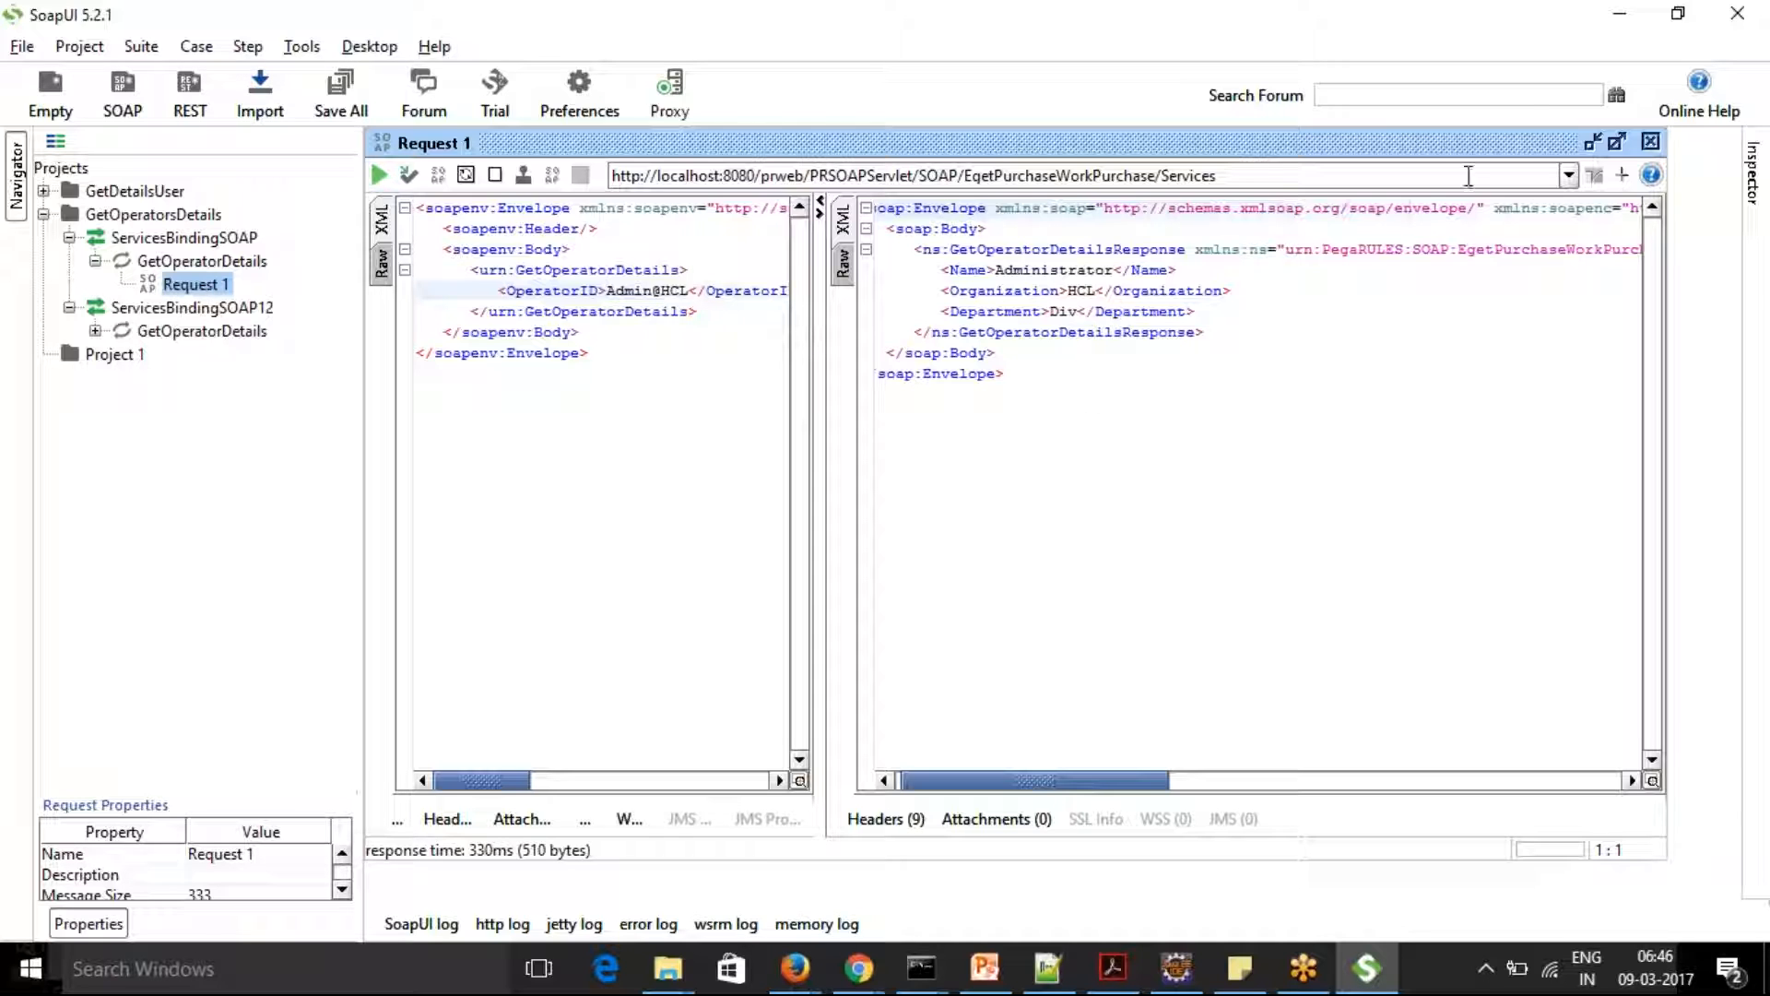
# Minimise SoapUI and the simulation results window, and close the leftover SOAP simulation and activity status windows
pyautogui.click(1620, 26)
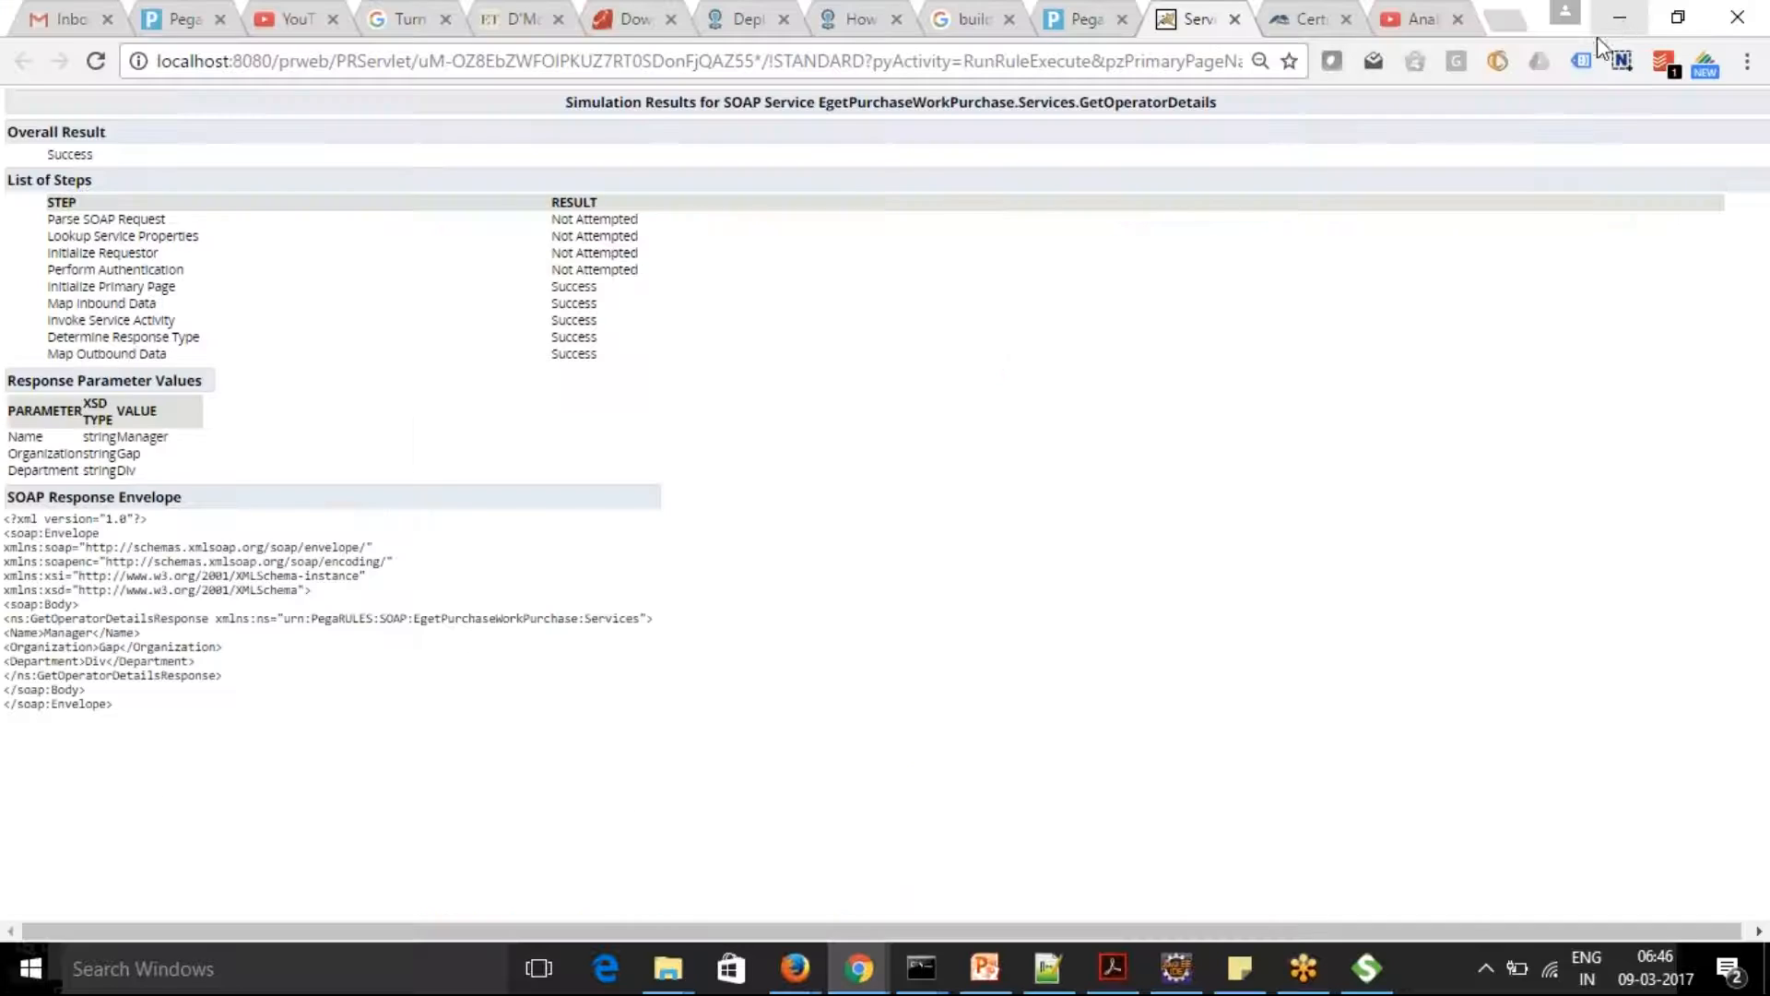
pyautogui.click(1622, 18)
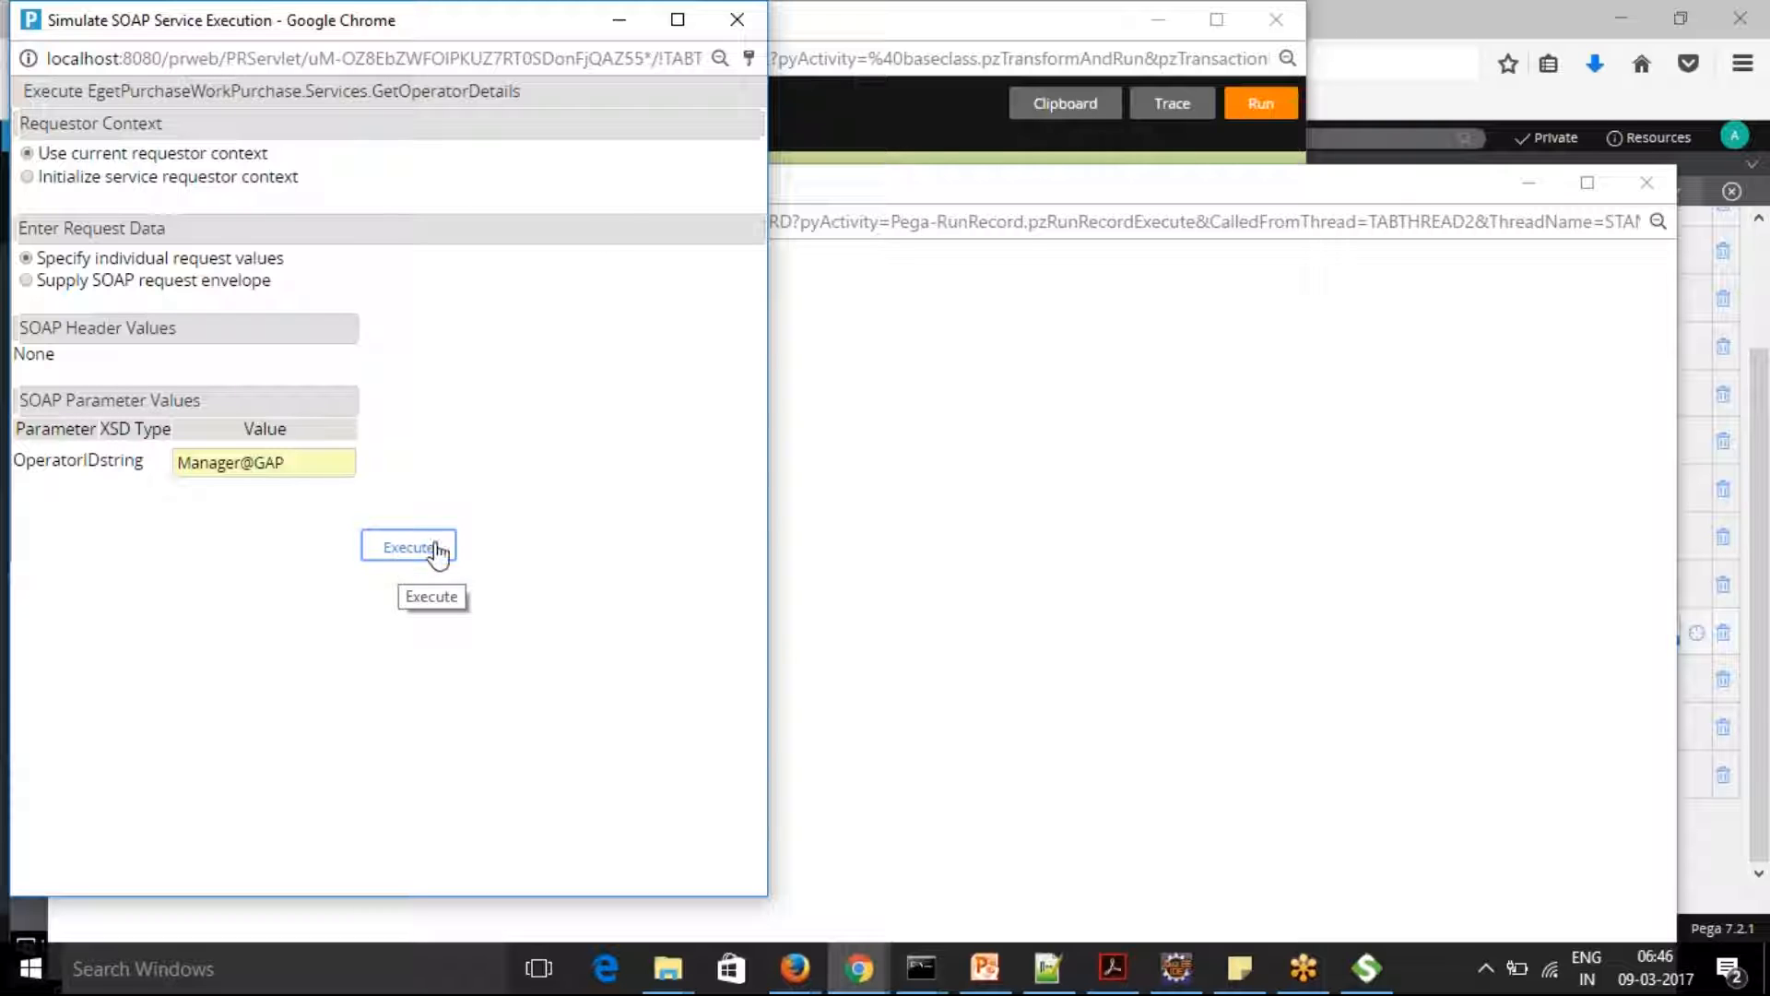
pyautogui.click(738, 18)
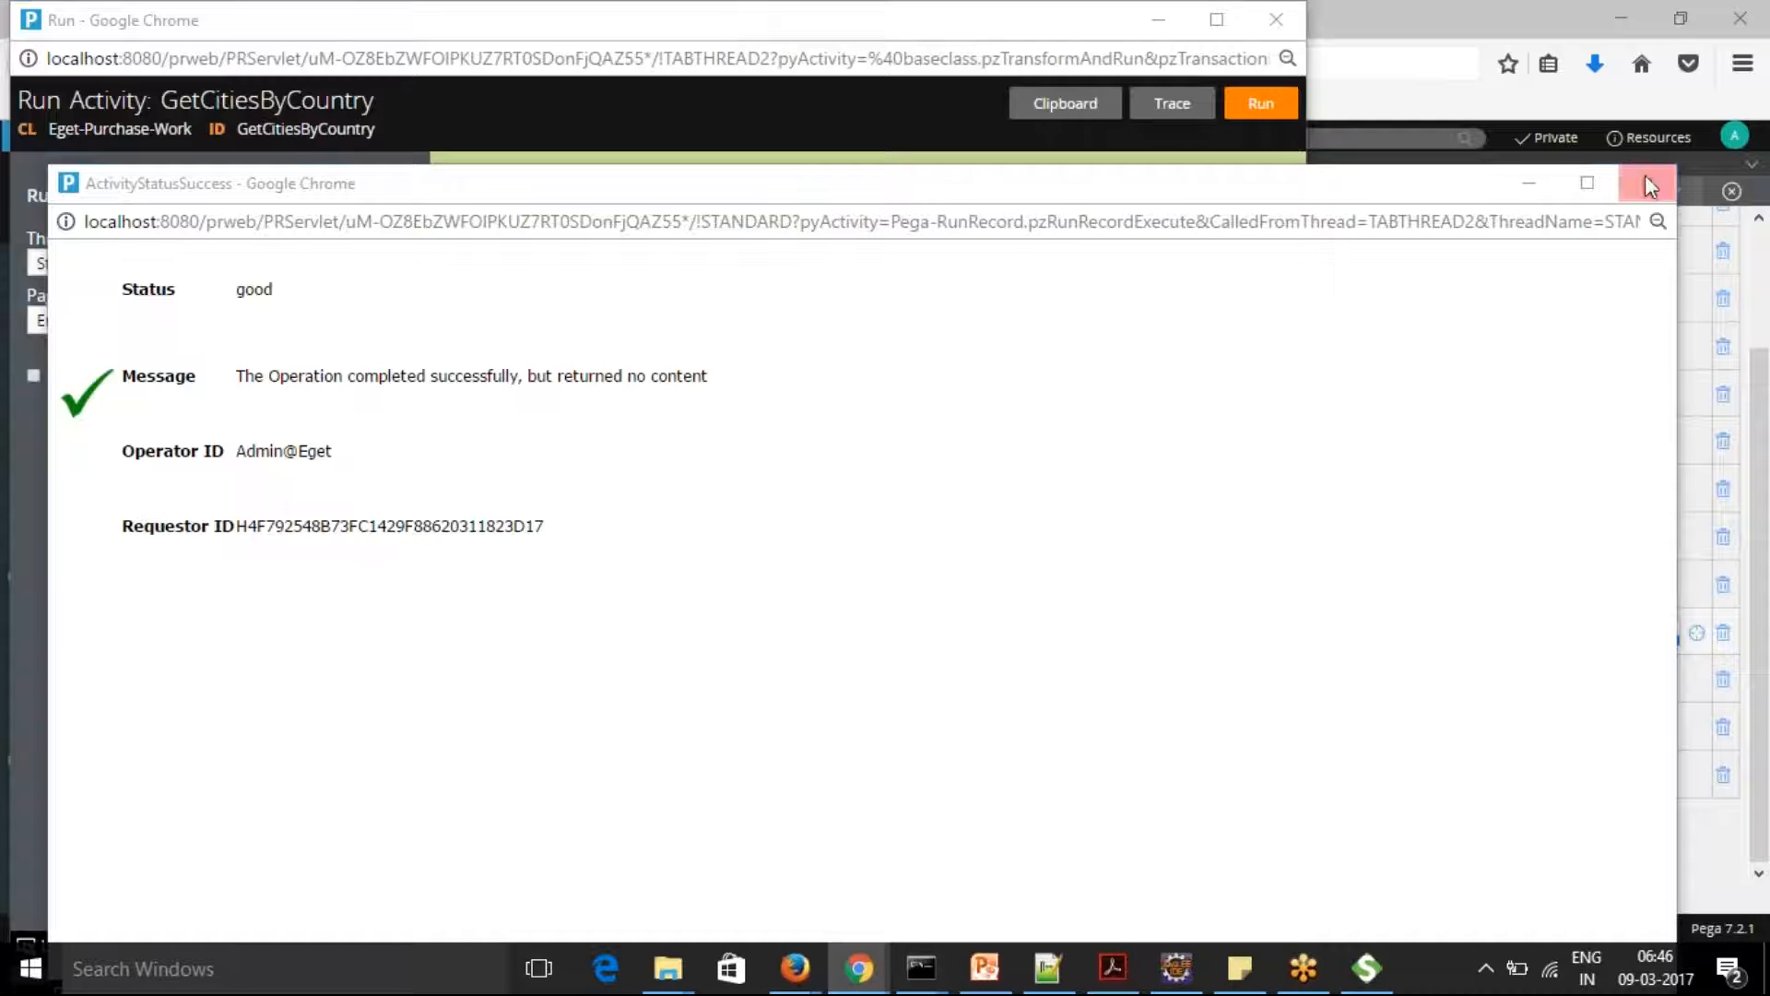
pyautogui.click(1646, 177)
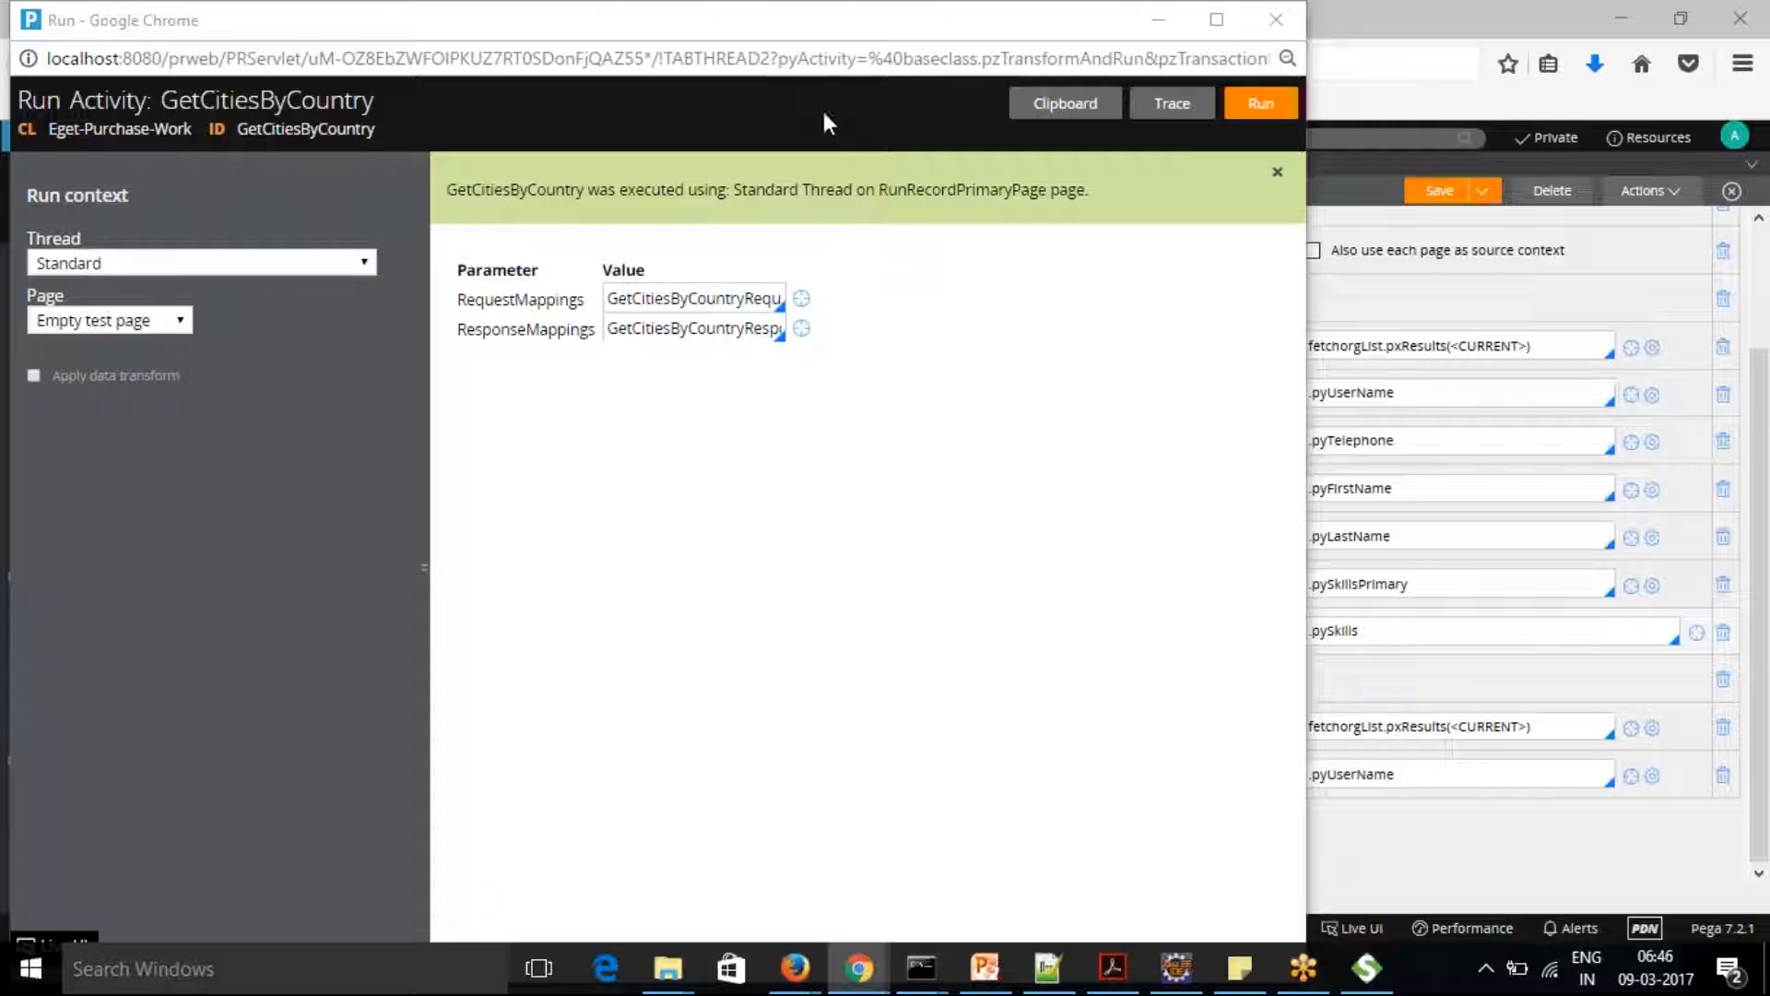
pyautogui.doubleClick(672, 23)
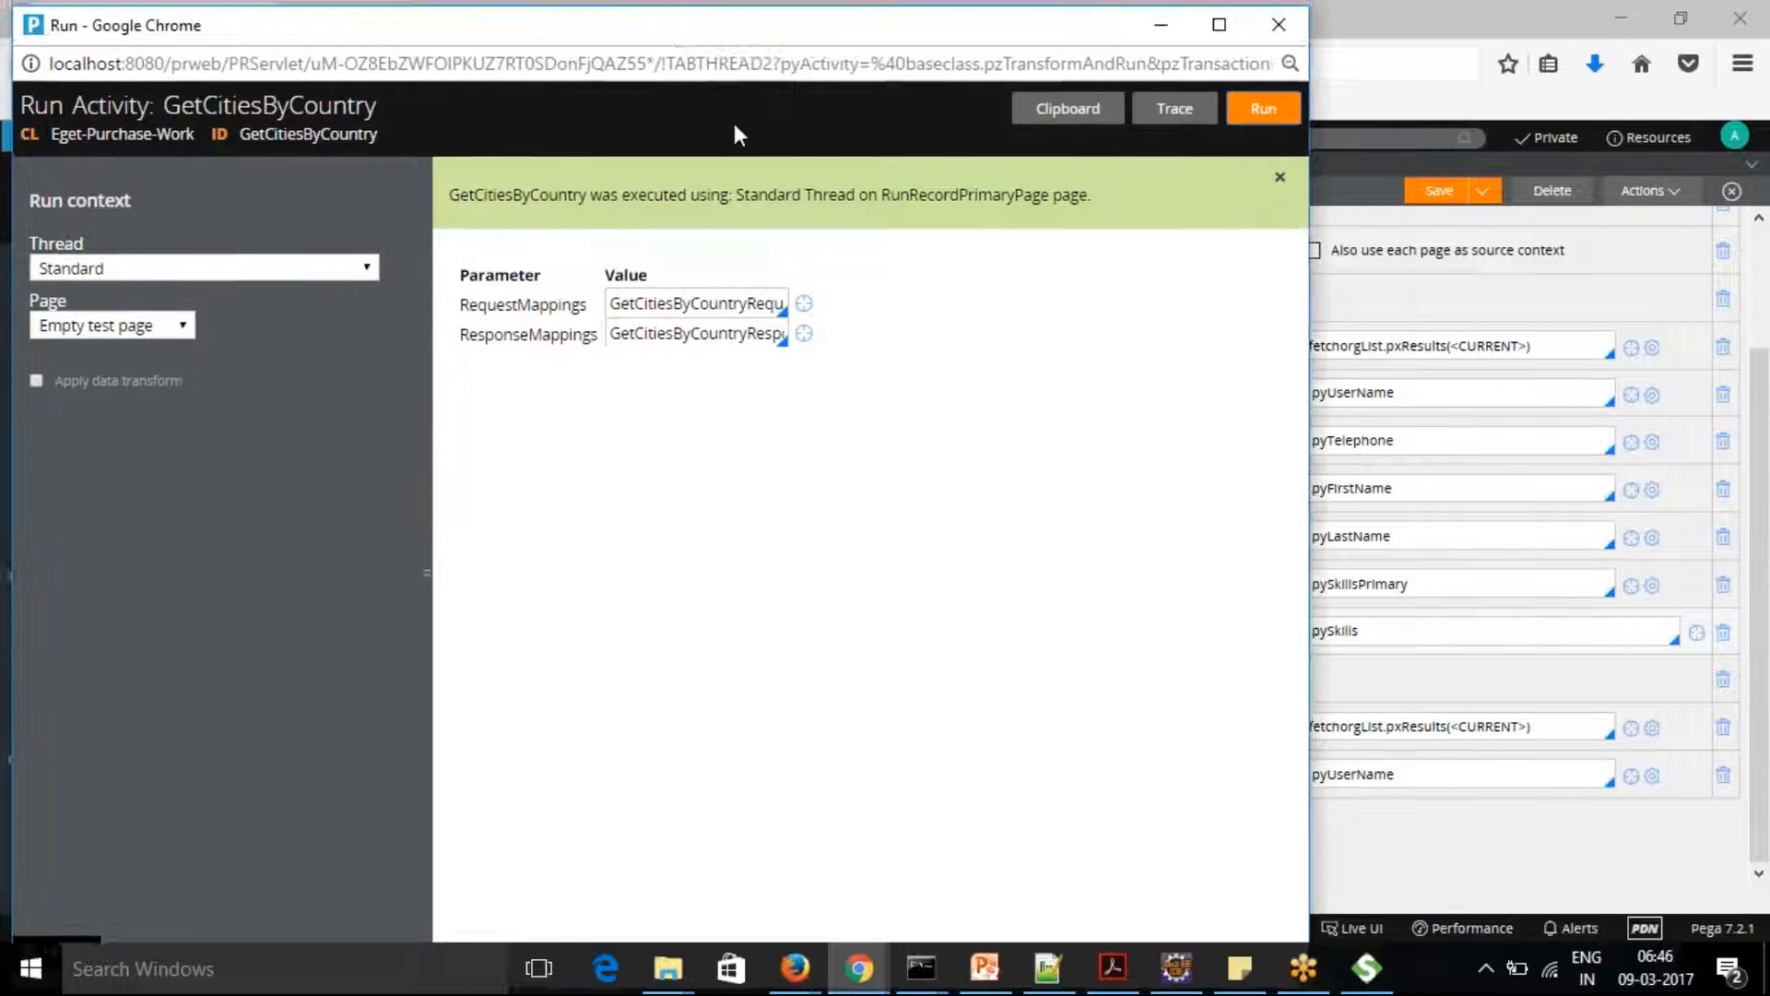
pyautogui.click(1397, 221)
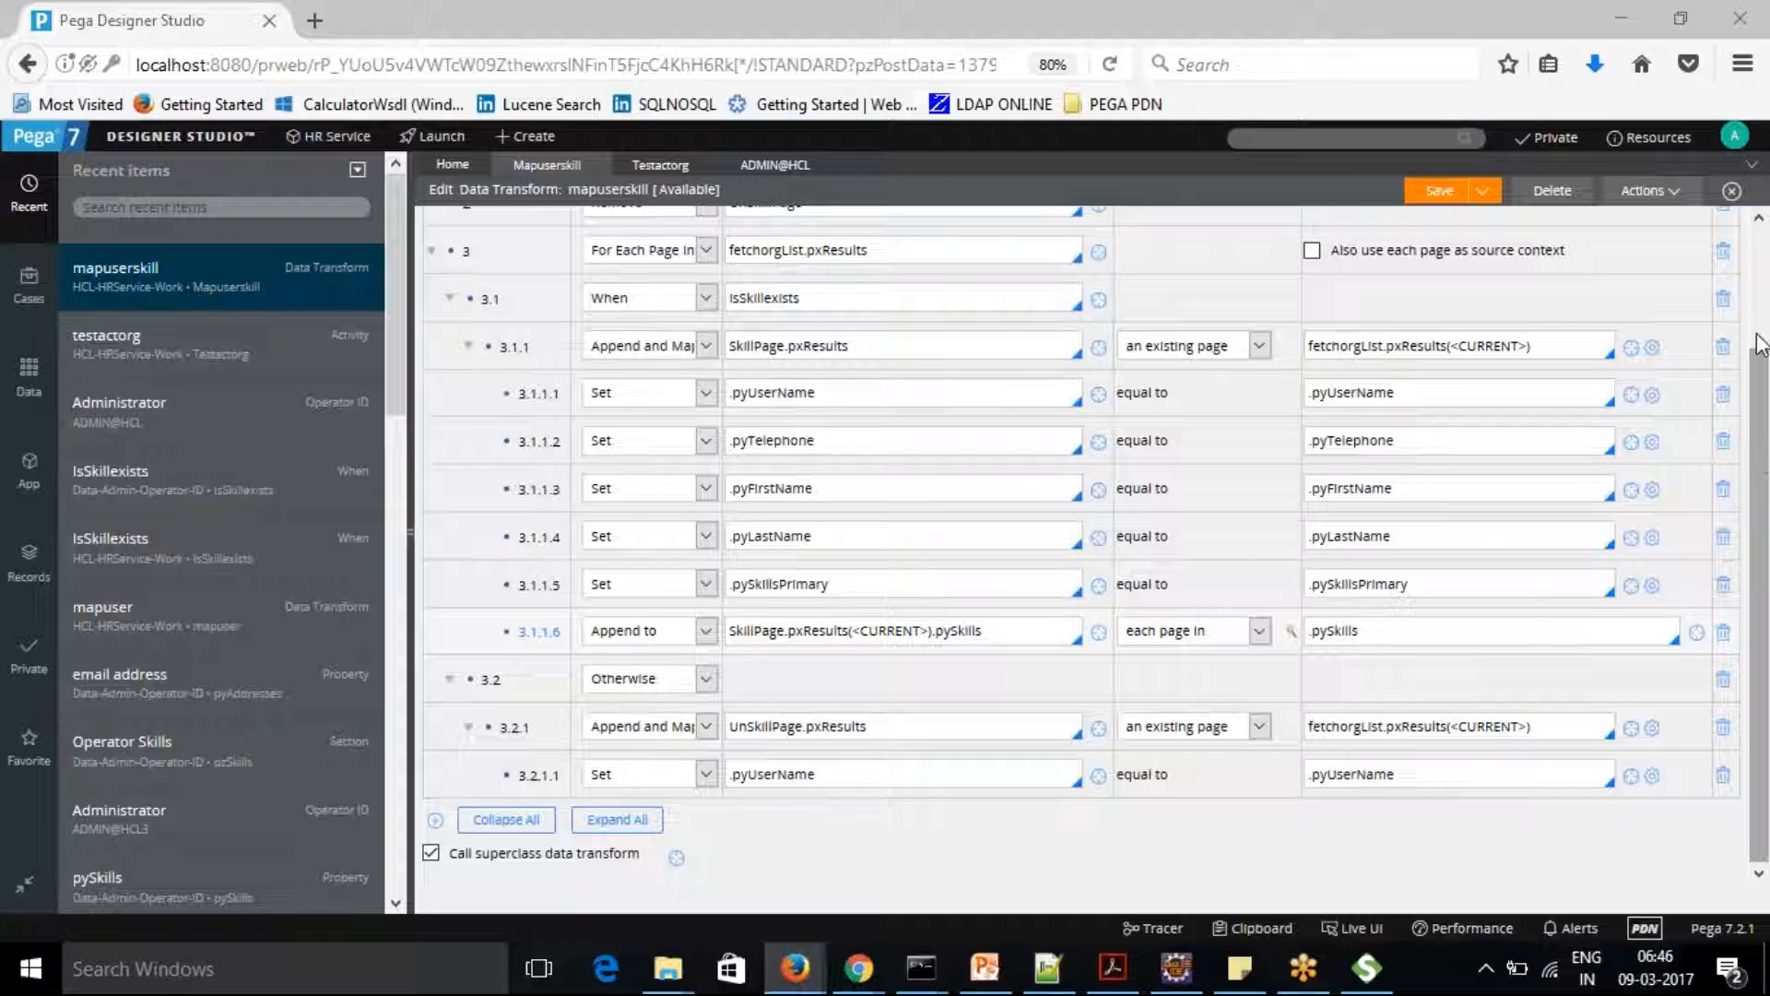
pyautogui.moveTo(1757, 350); pyautogui.dragTo(1756, 249)
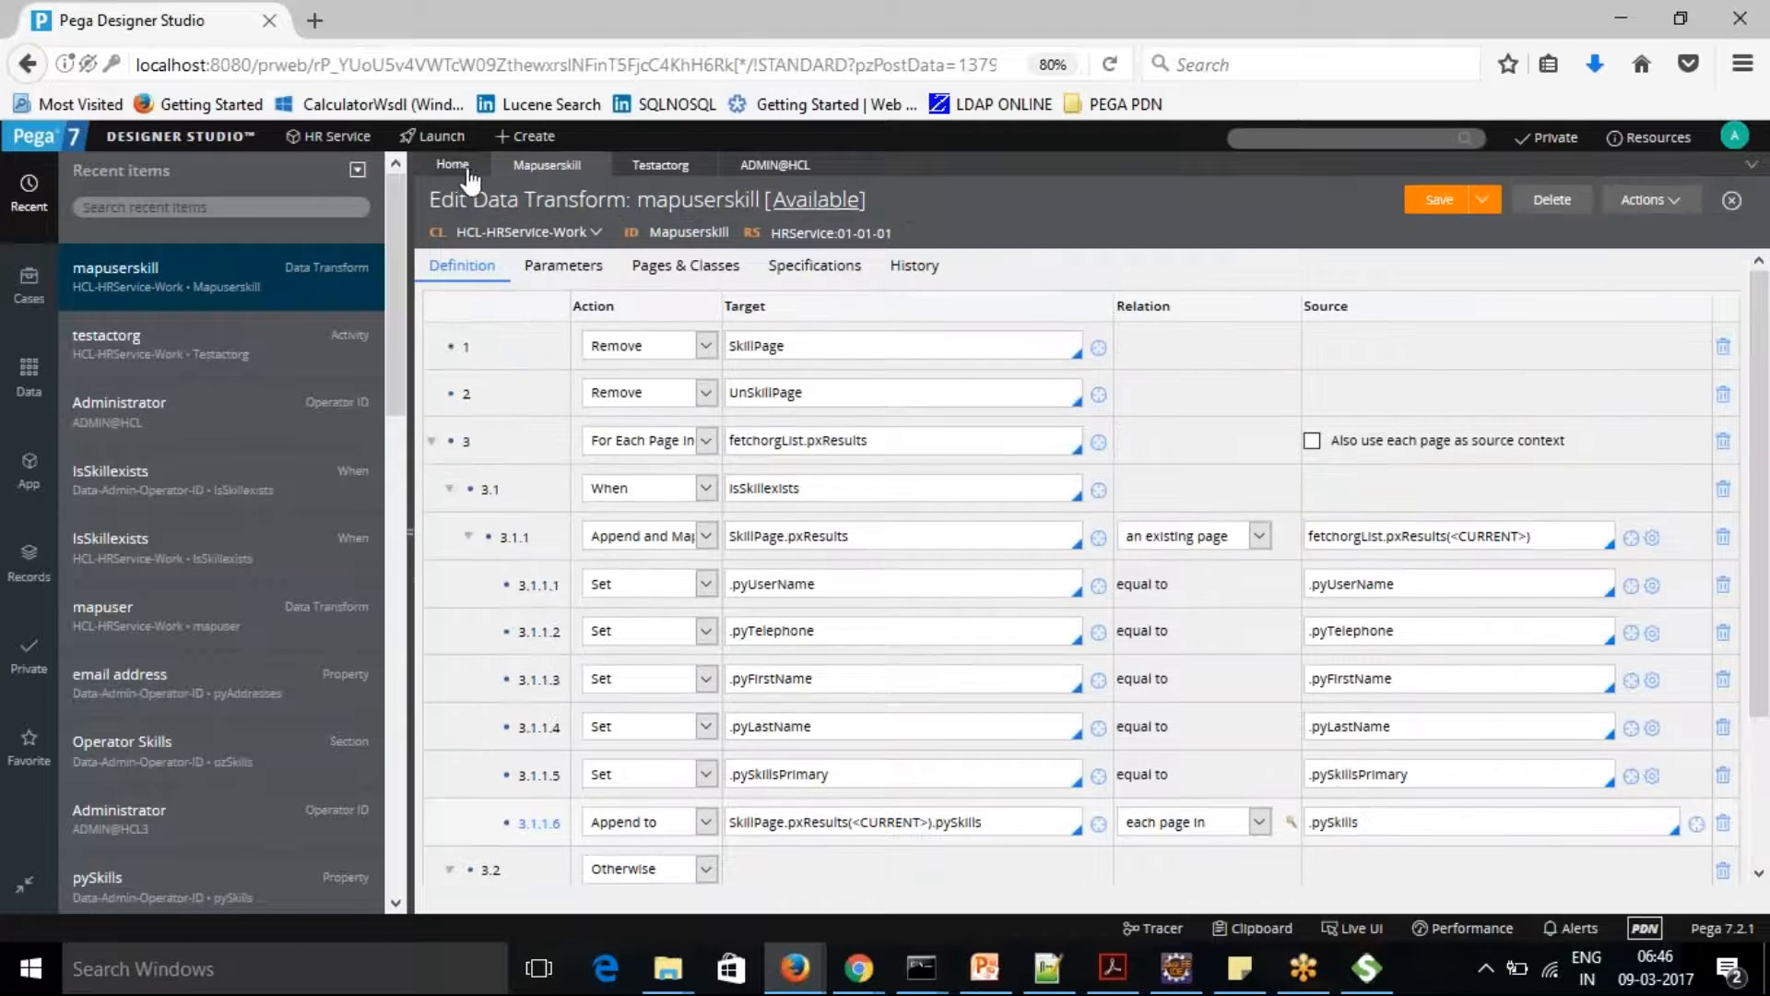
pyautogui.click(23, 288)
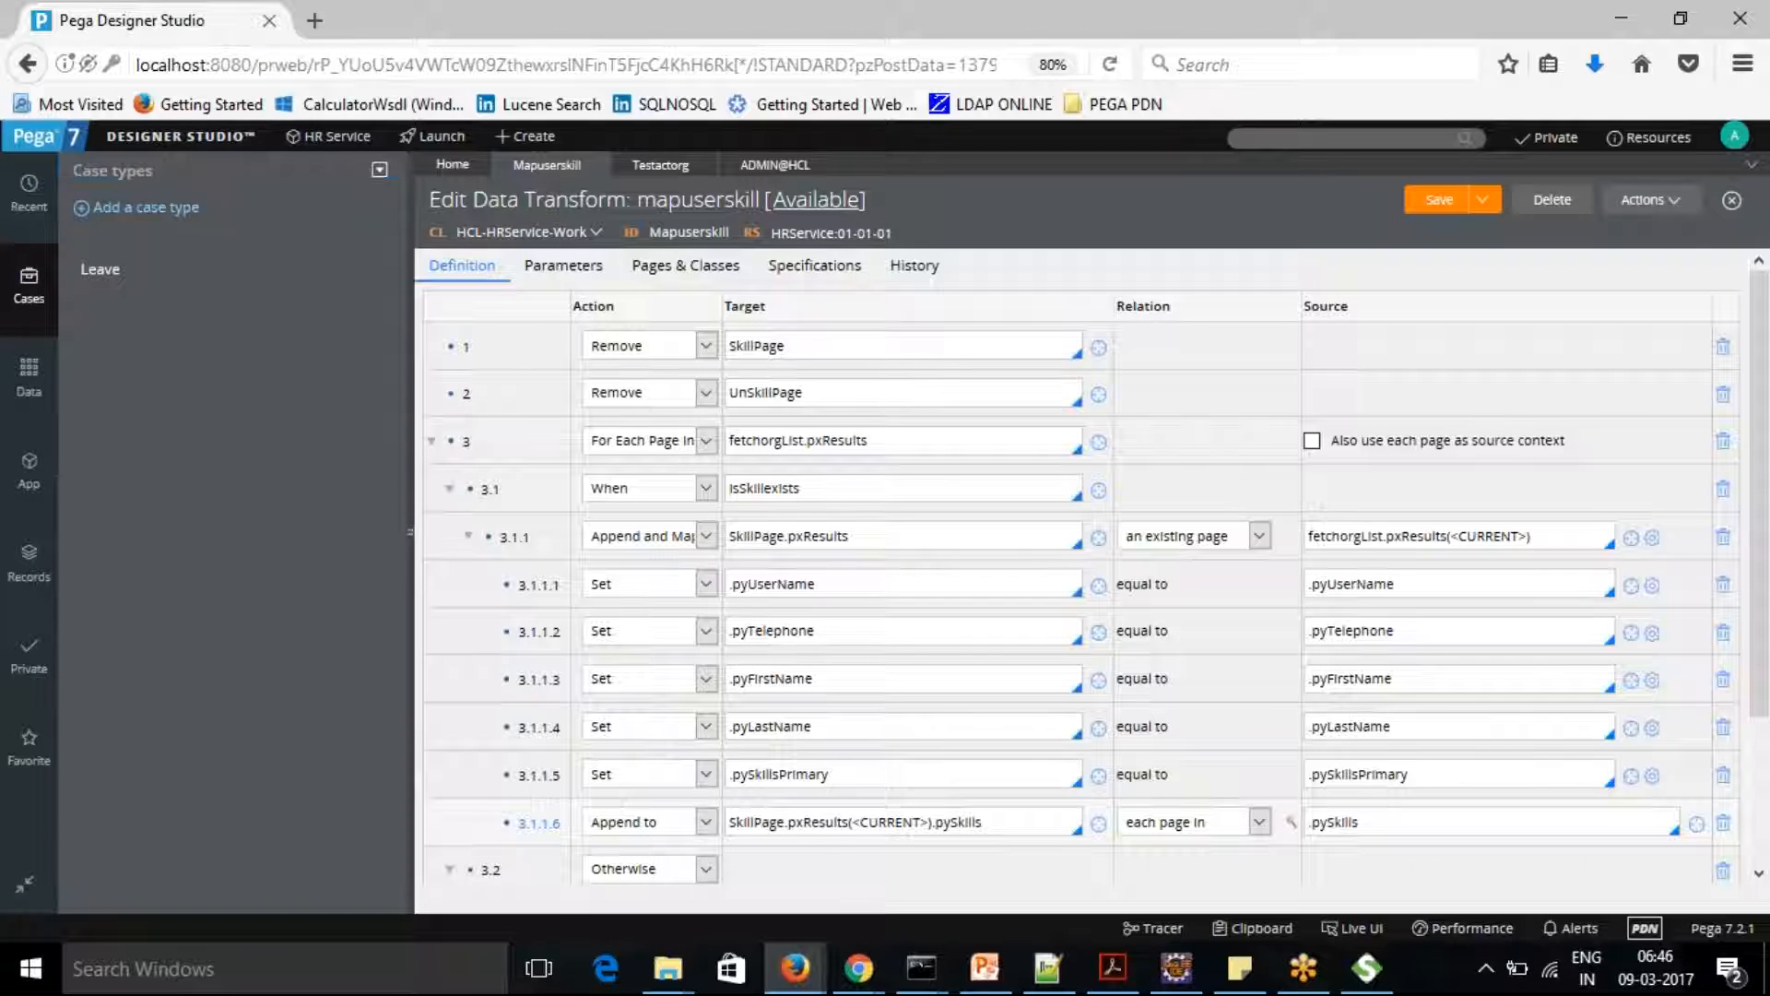
pyautogui.click(99, 276)
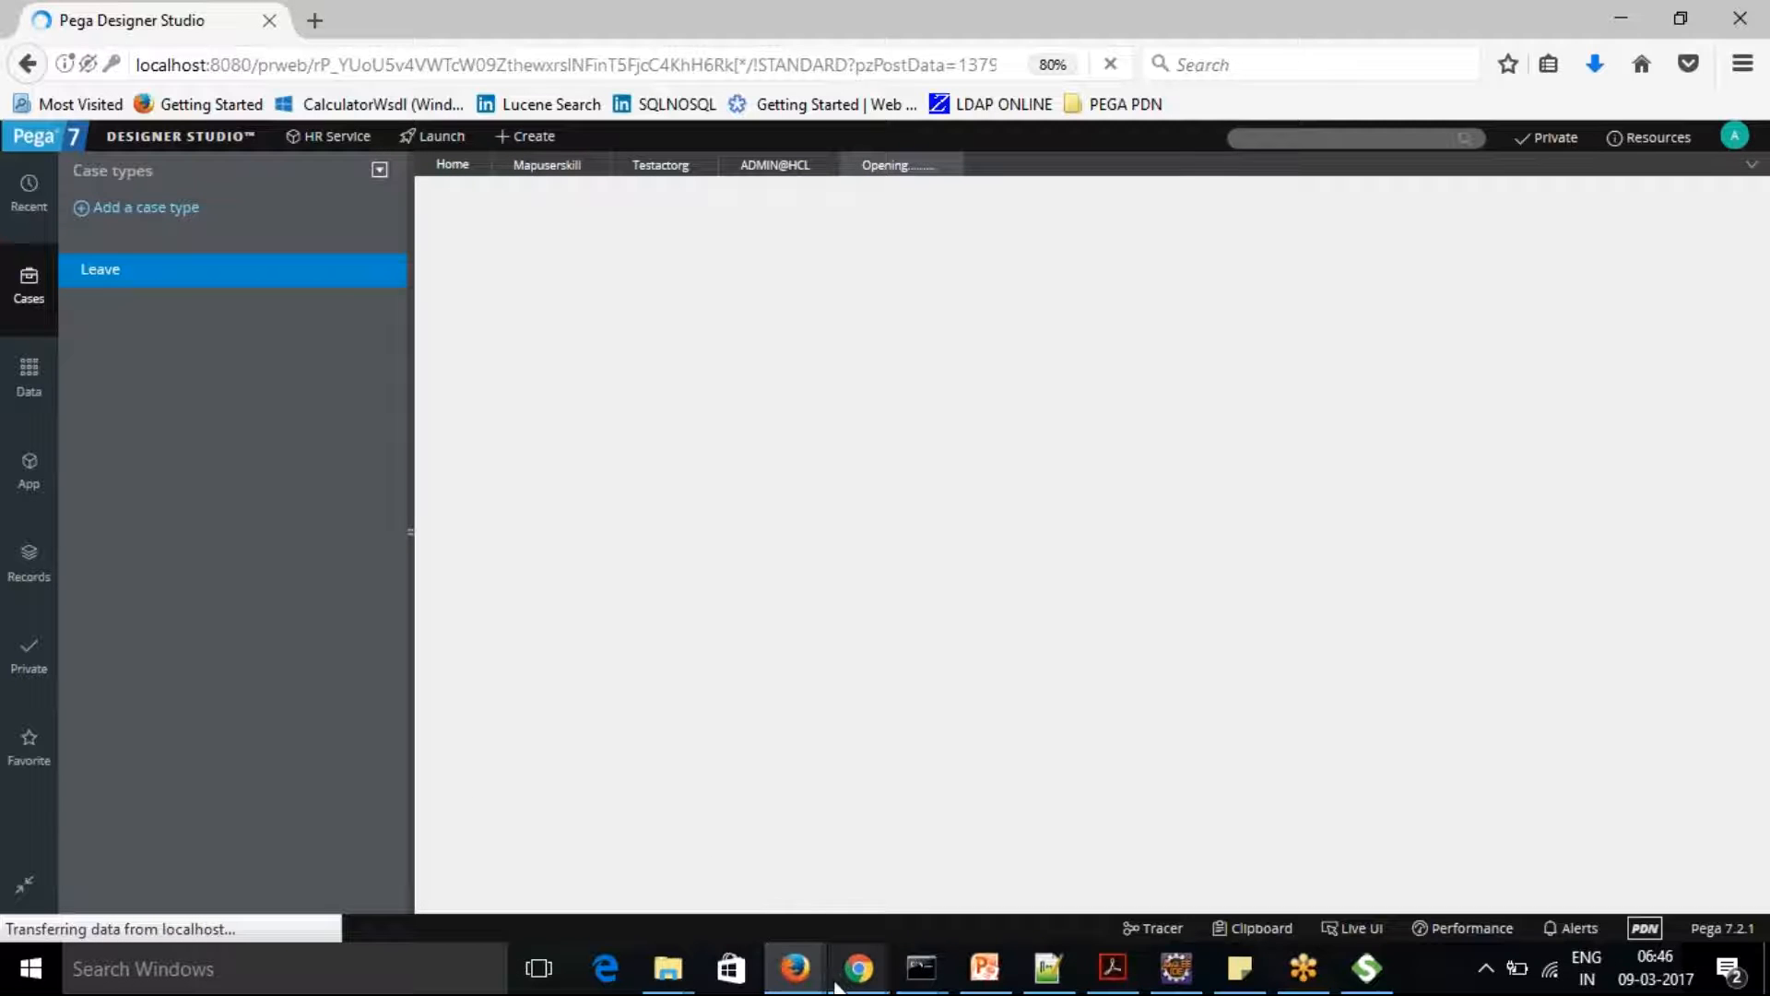
# Close the Tracer window, switch to Chrome and return to the GetOperatorDetails Service SOAP rule in Designer Studio
pyautogui.moveTo(858, 968)
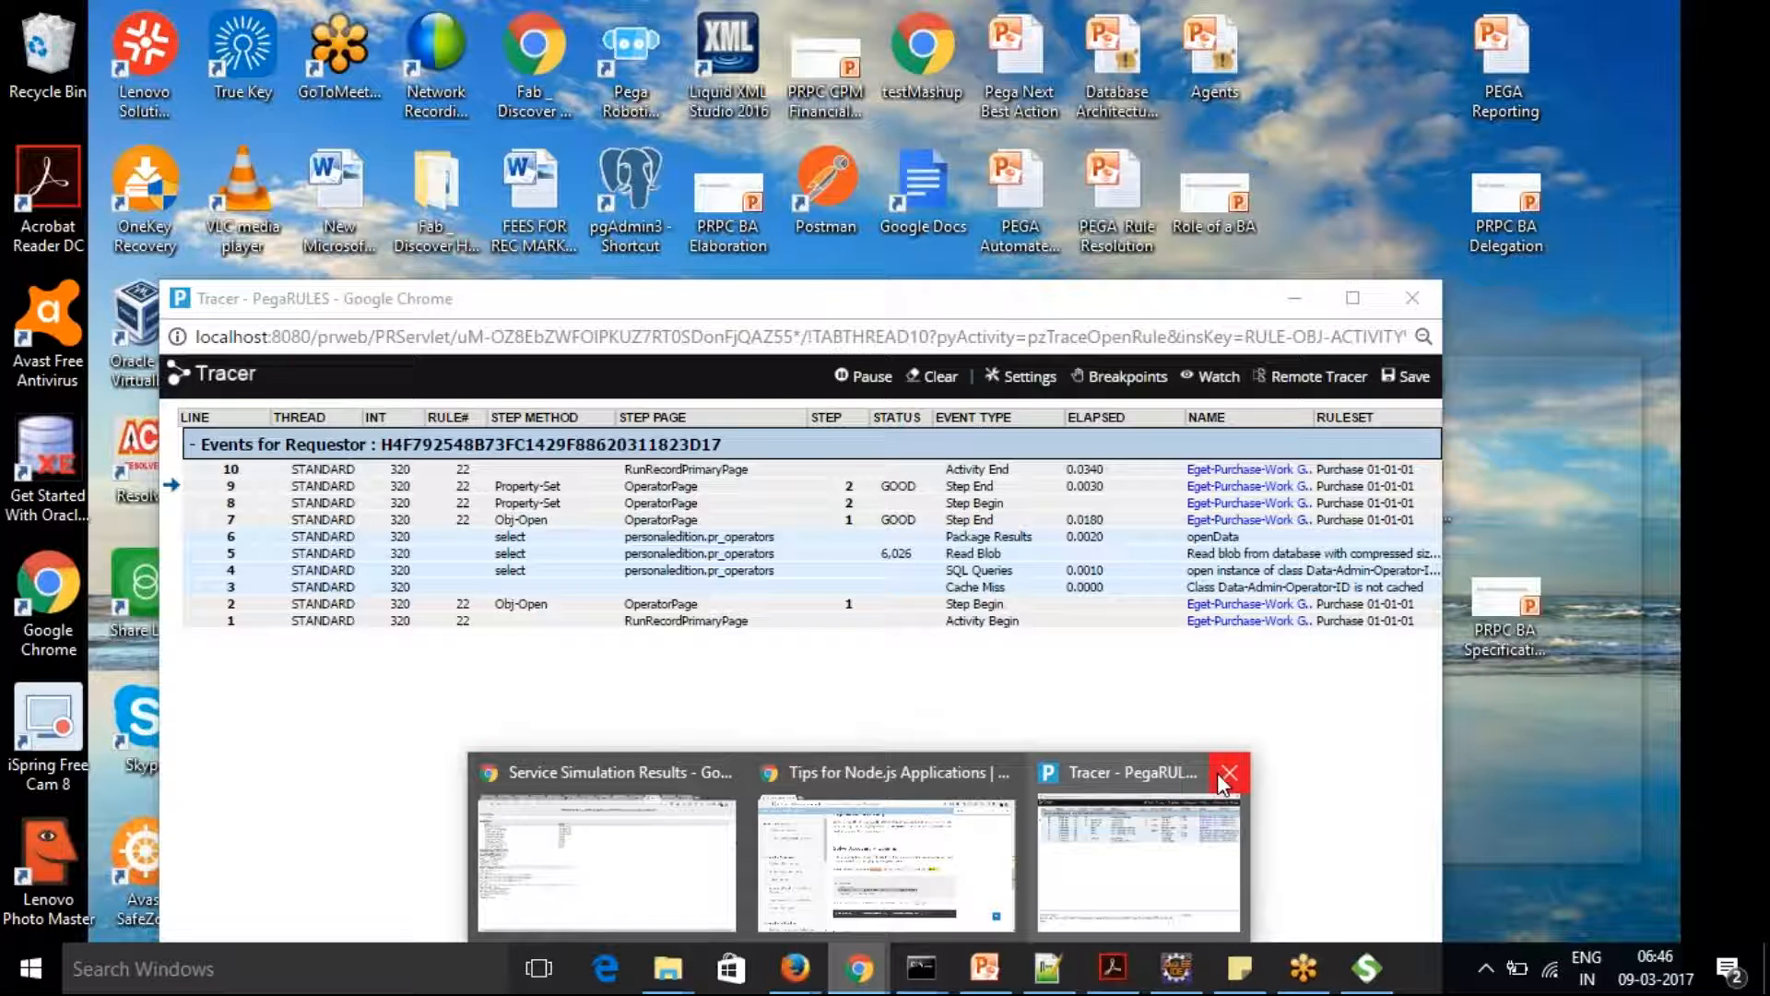
pyautogui.click(1217, 773)
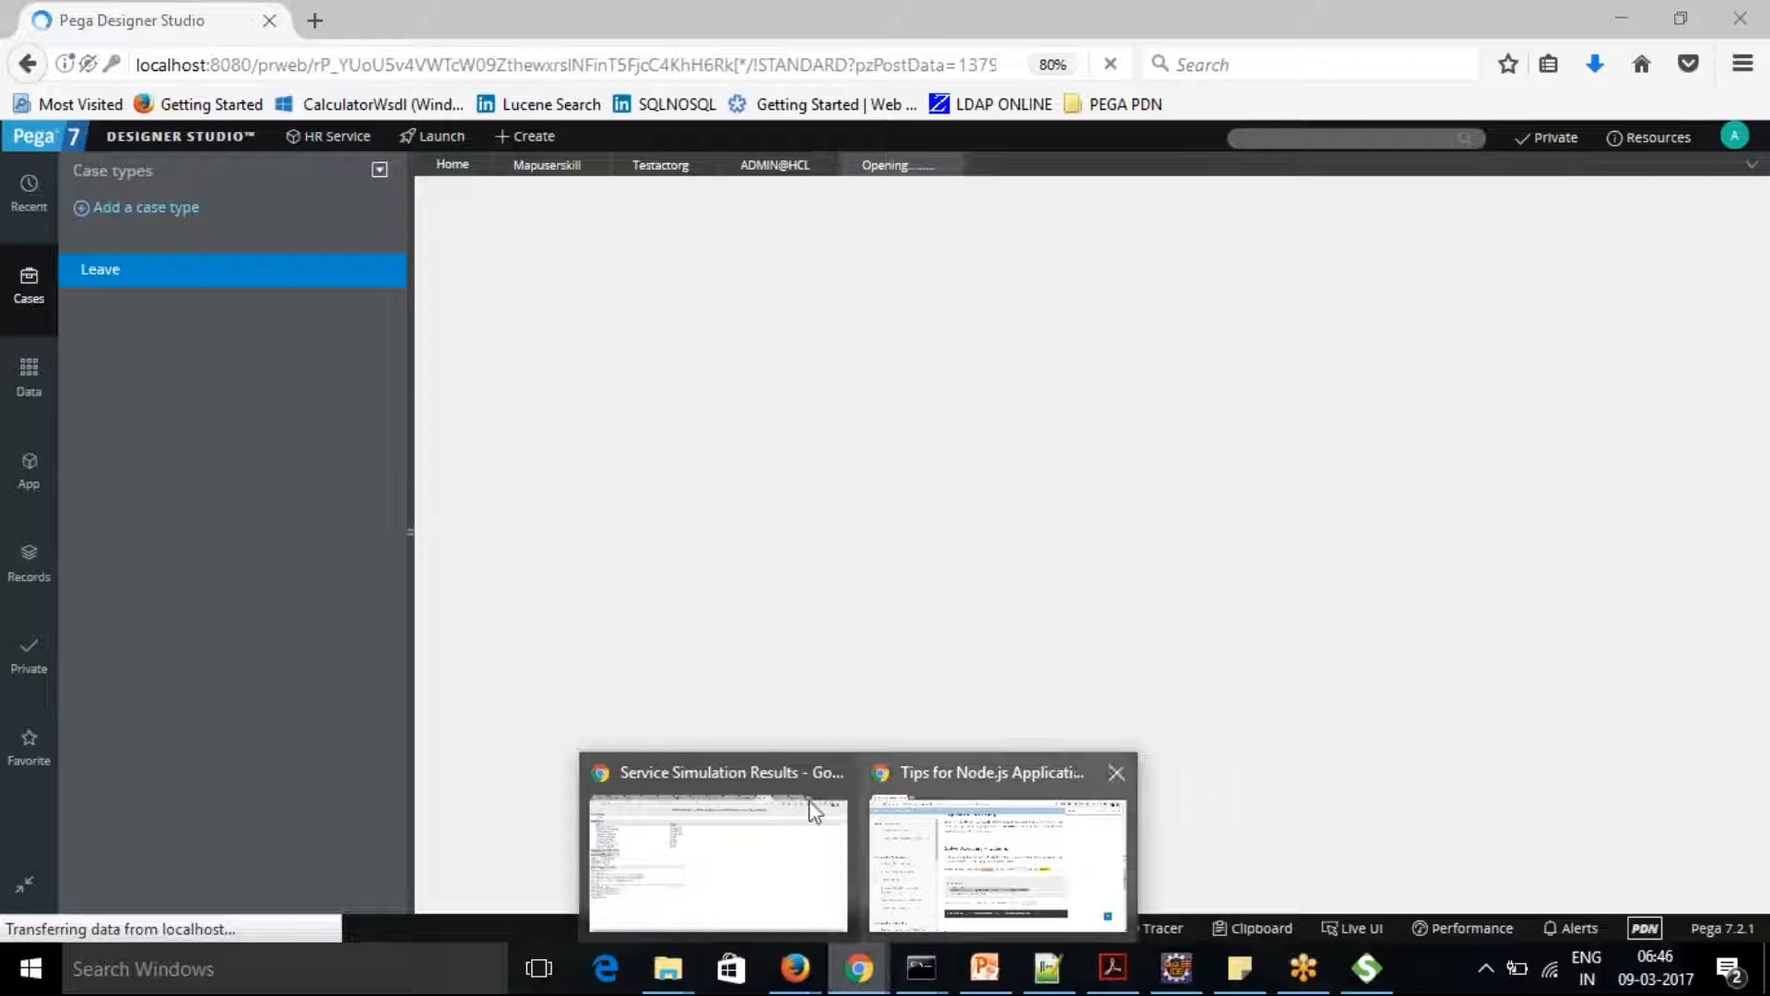
pyautogui.click(686, 848)
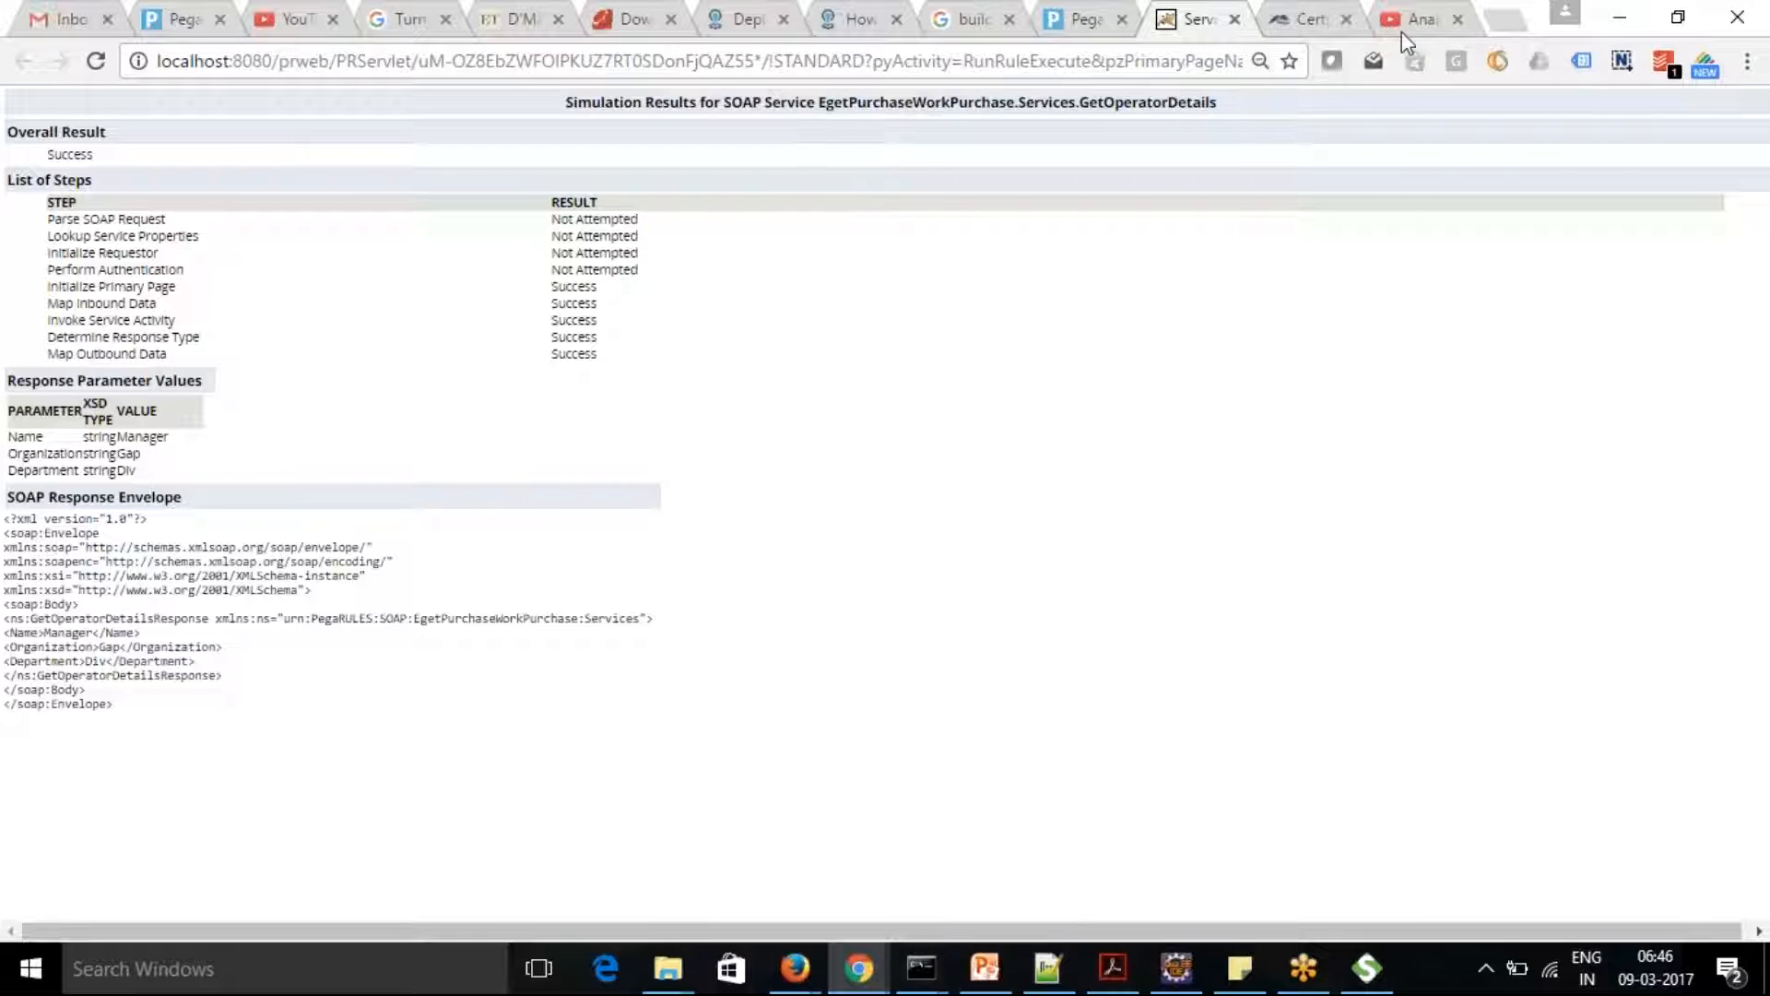
pyautogui.click(1309, 18)
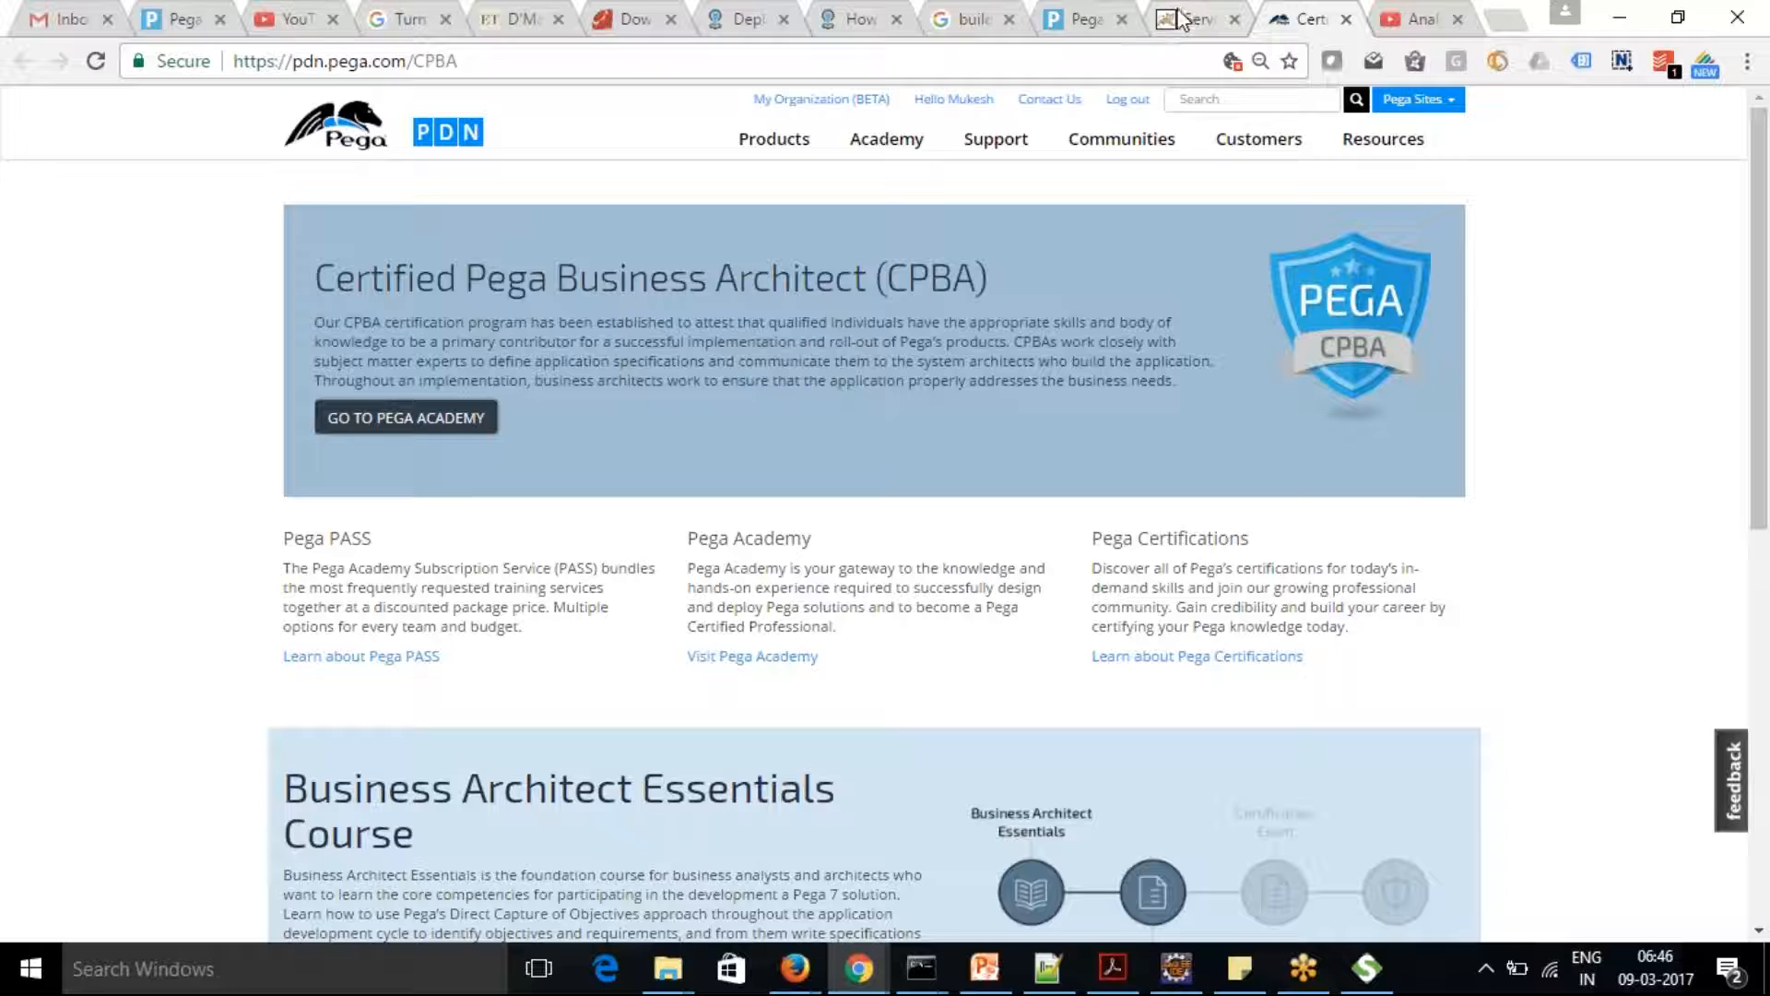
pyautogui.click(1083, 18)
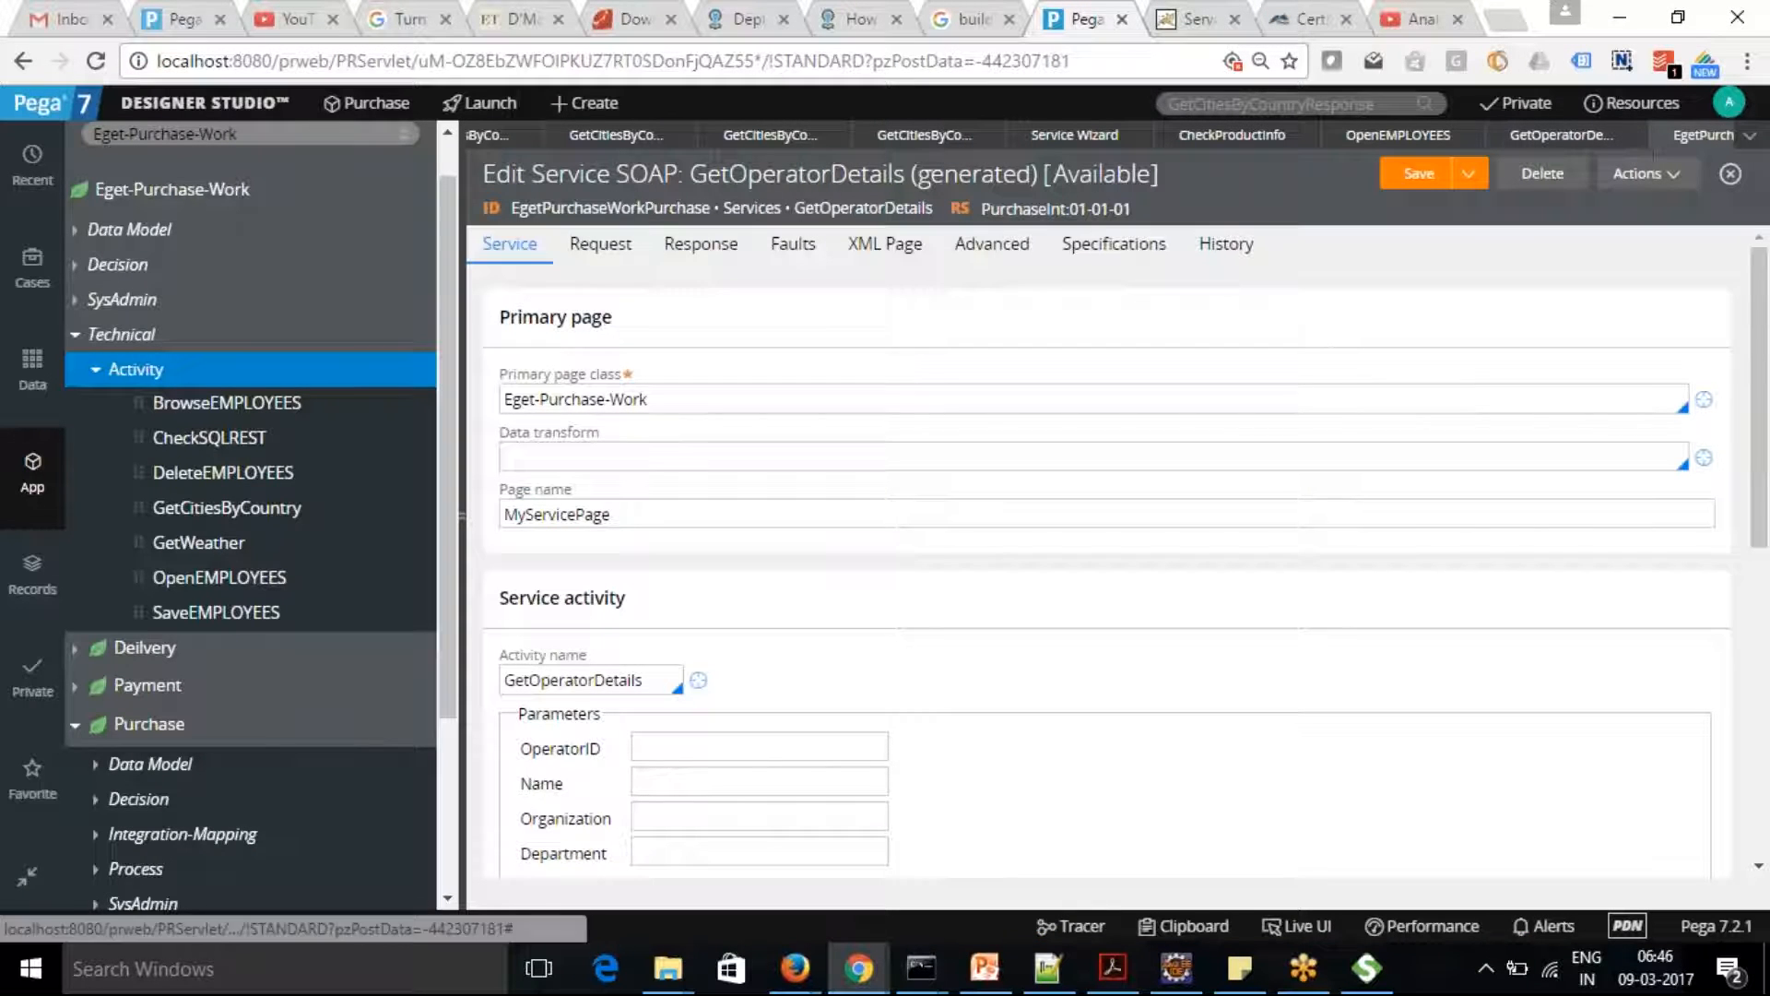
# Open the Purchase case type and review the General section of its settings
pyautogui.click(31, 267)
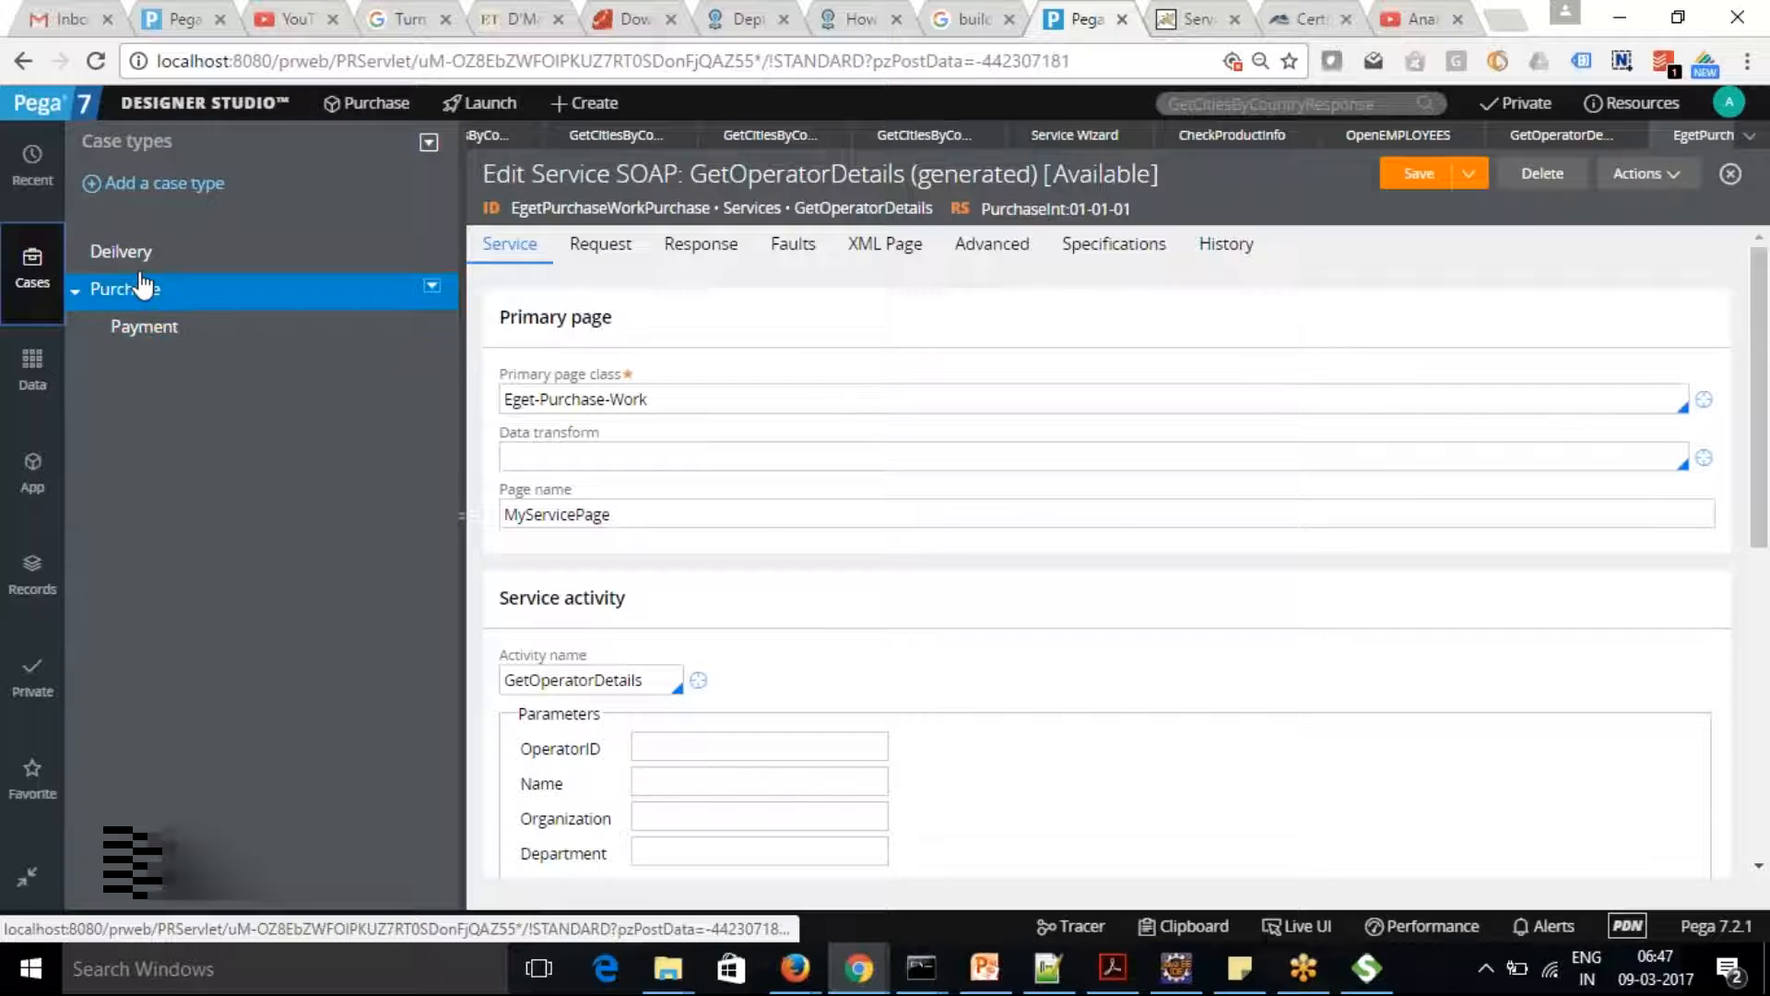
pyautogui.click(134, 289)
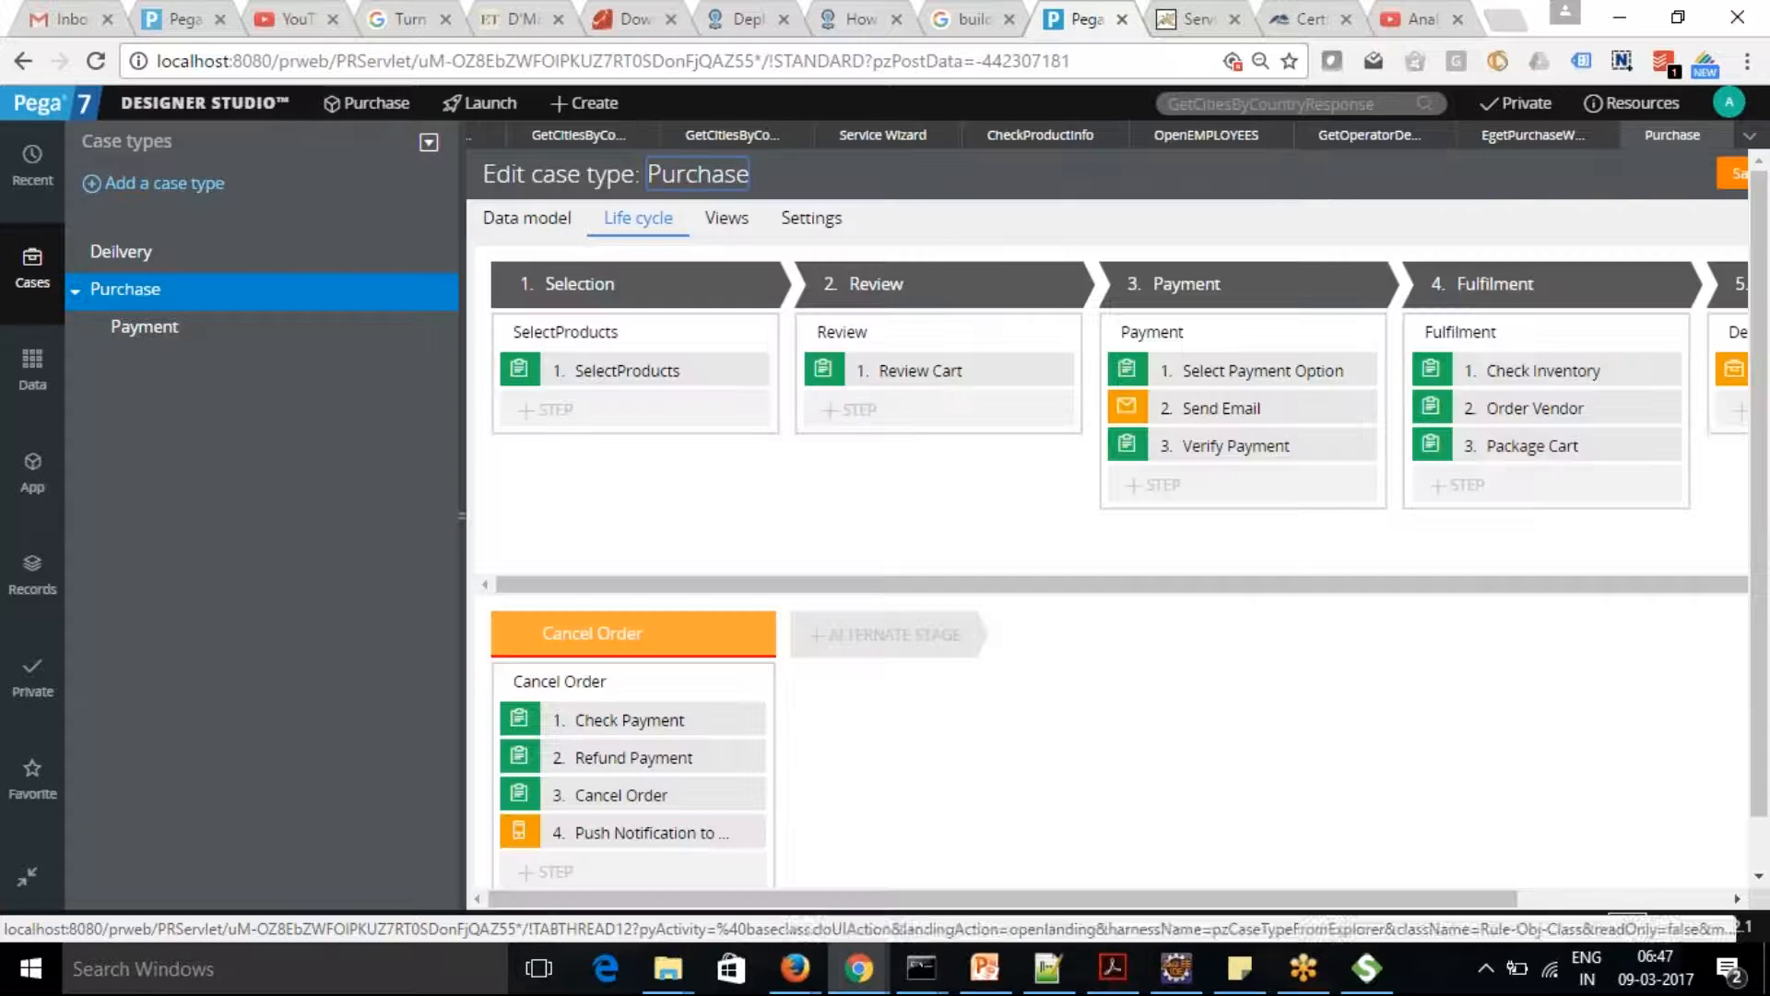
pyautogui.click(816, 221)
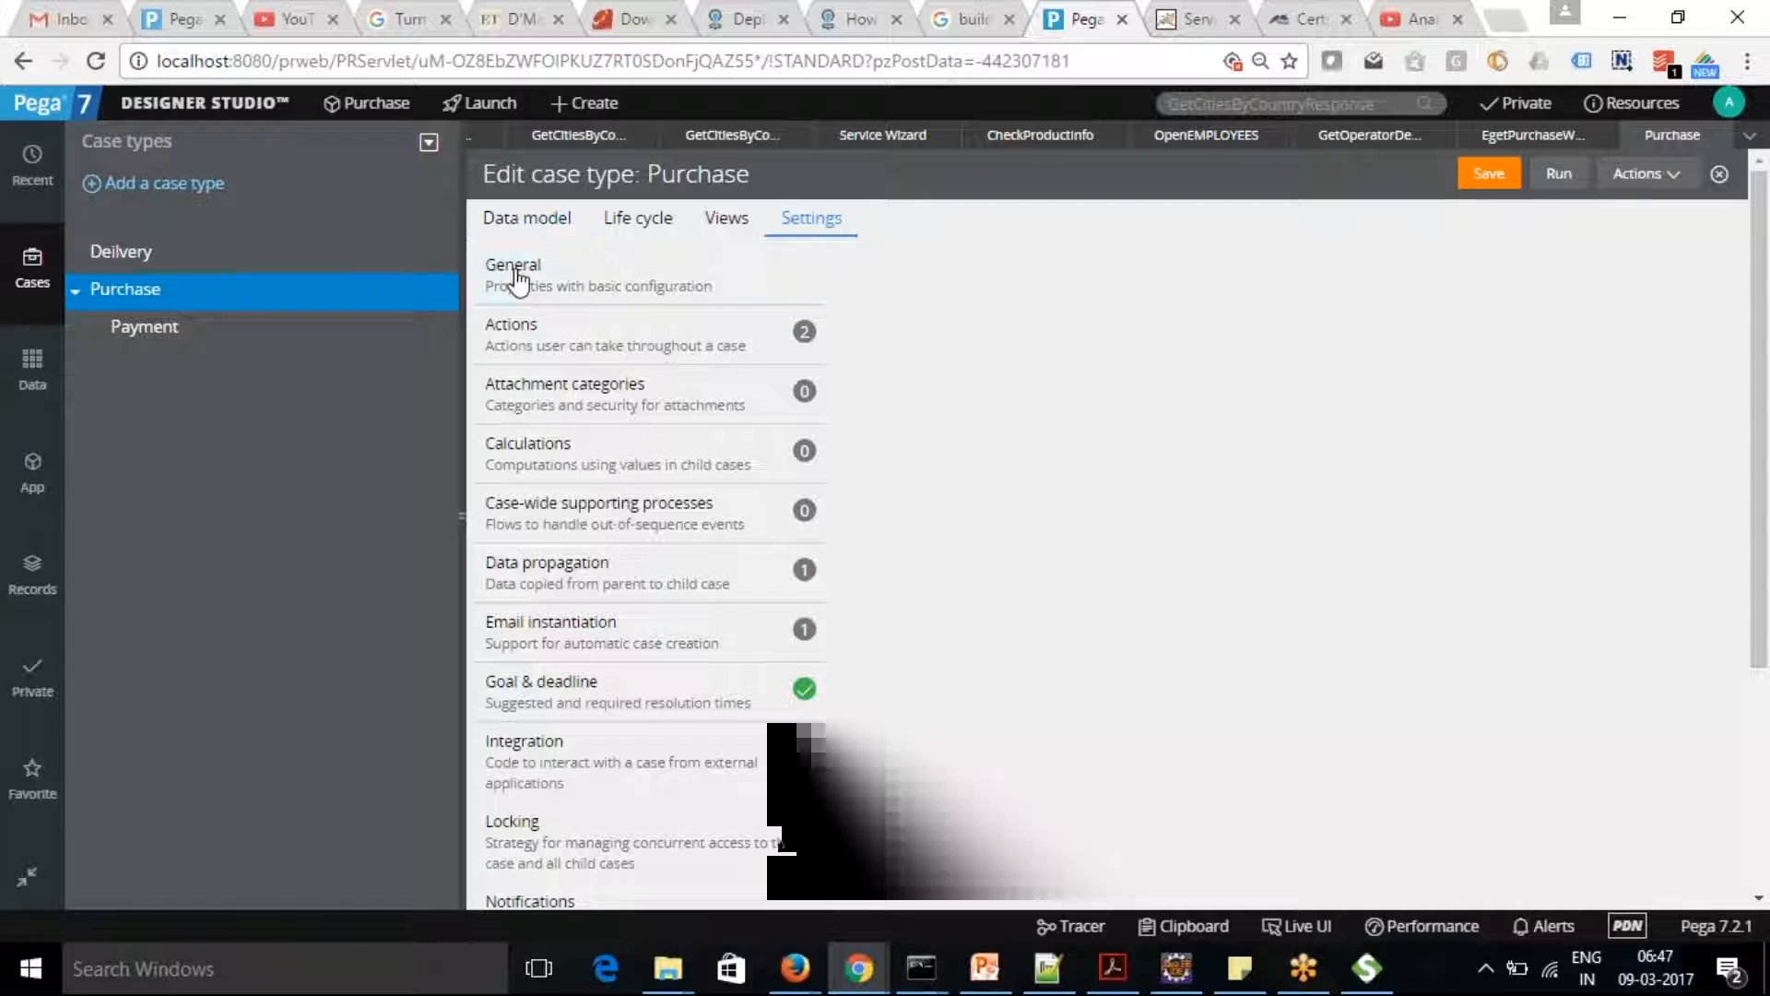
pyautogui.click(518, 276)
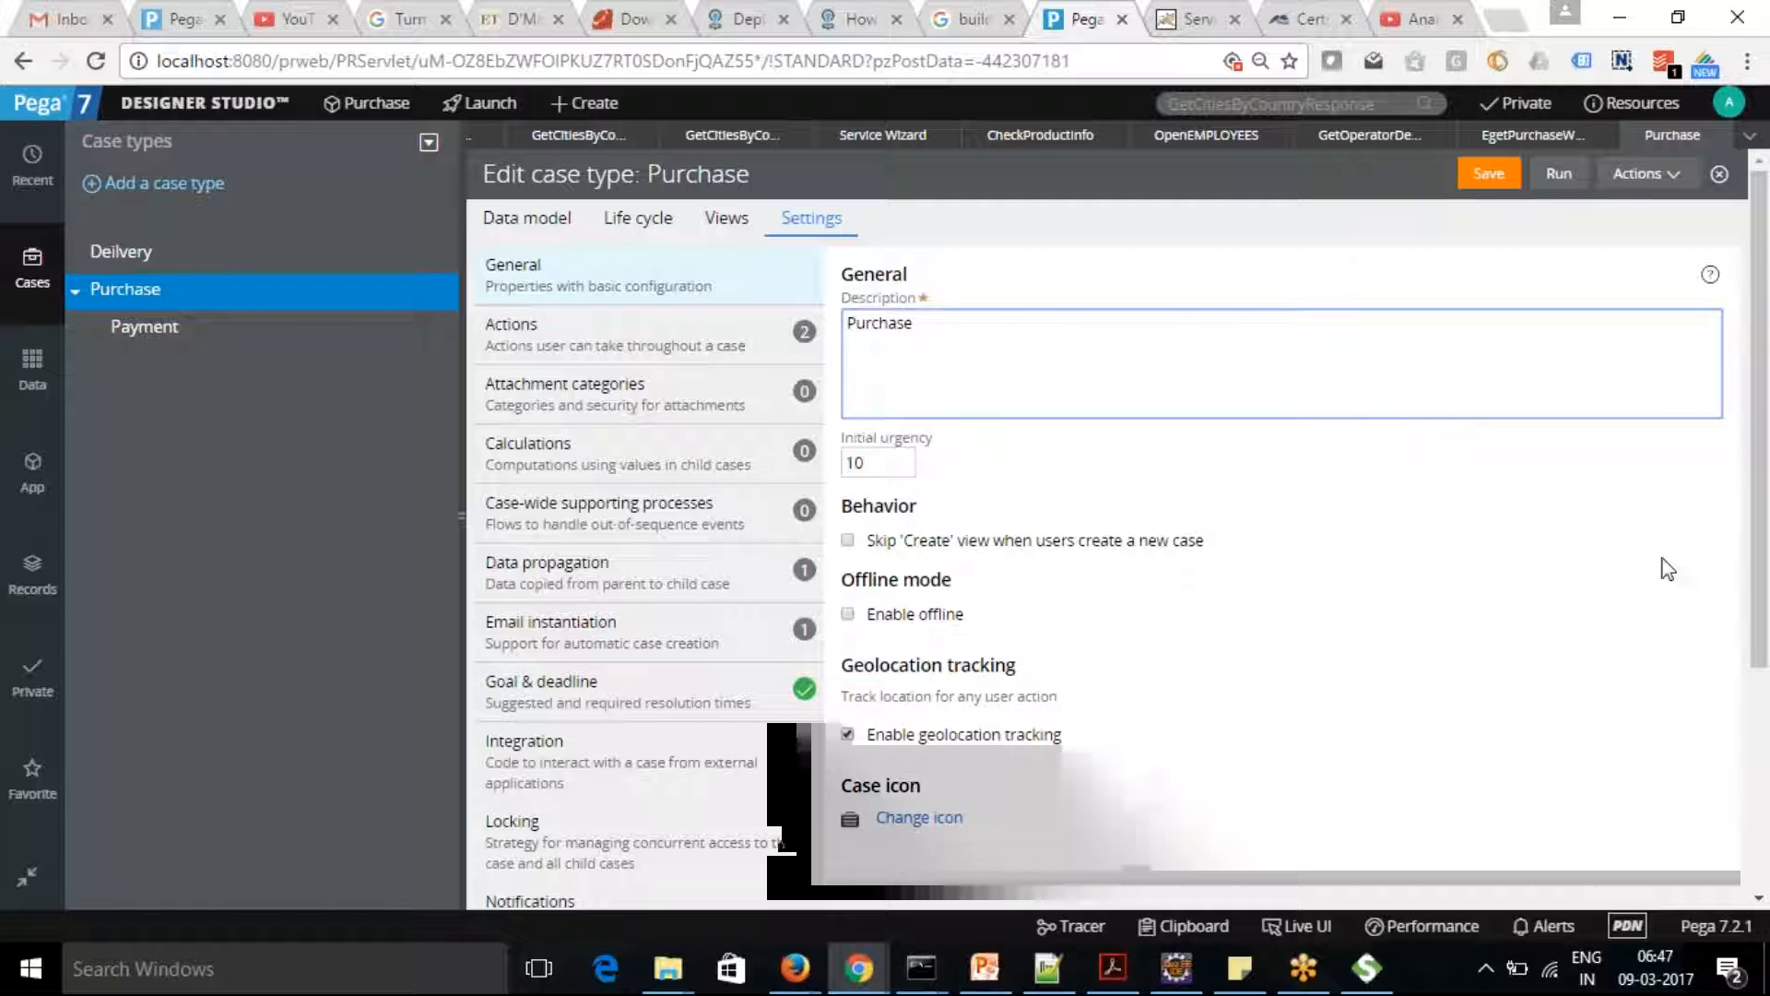
pyautogui.moveTo(1768, 428); pyautogui.dragTo(1768, 484)
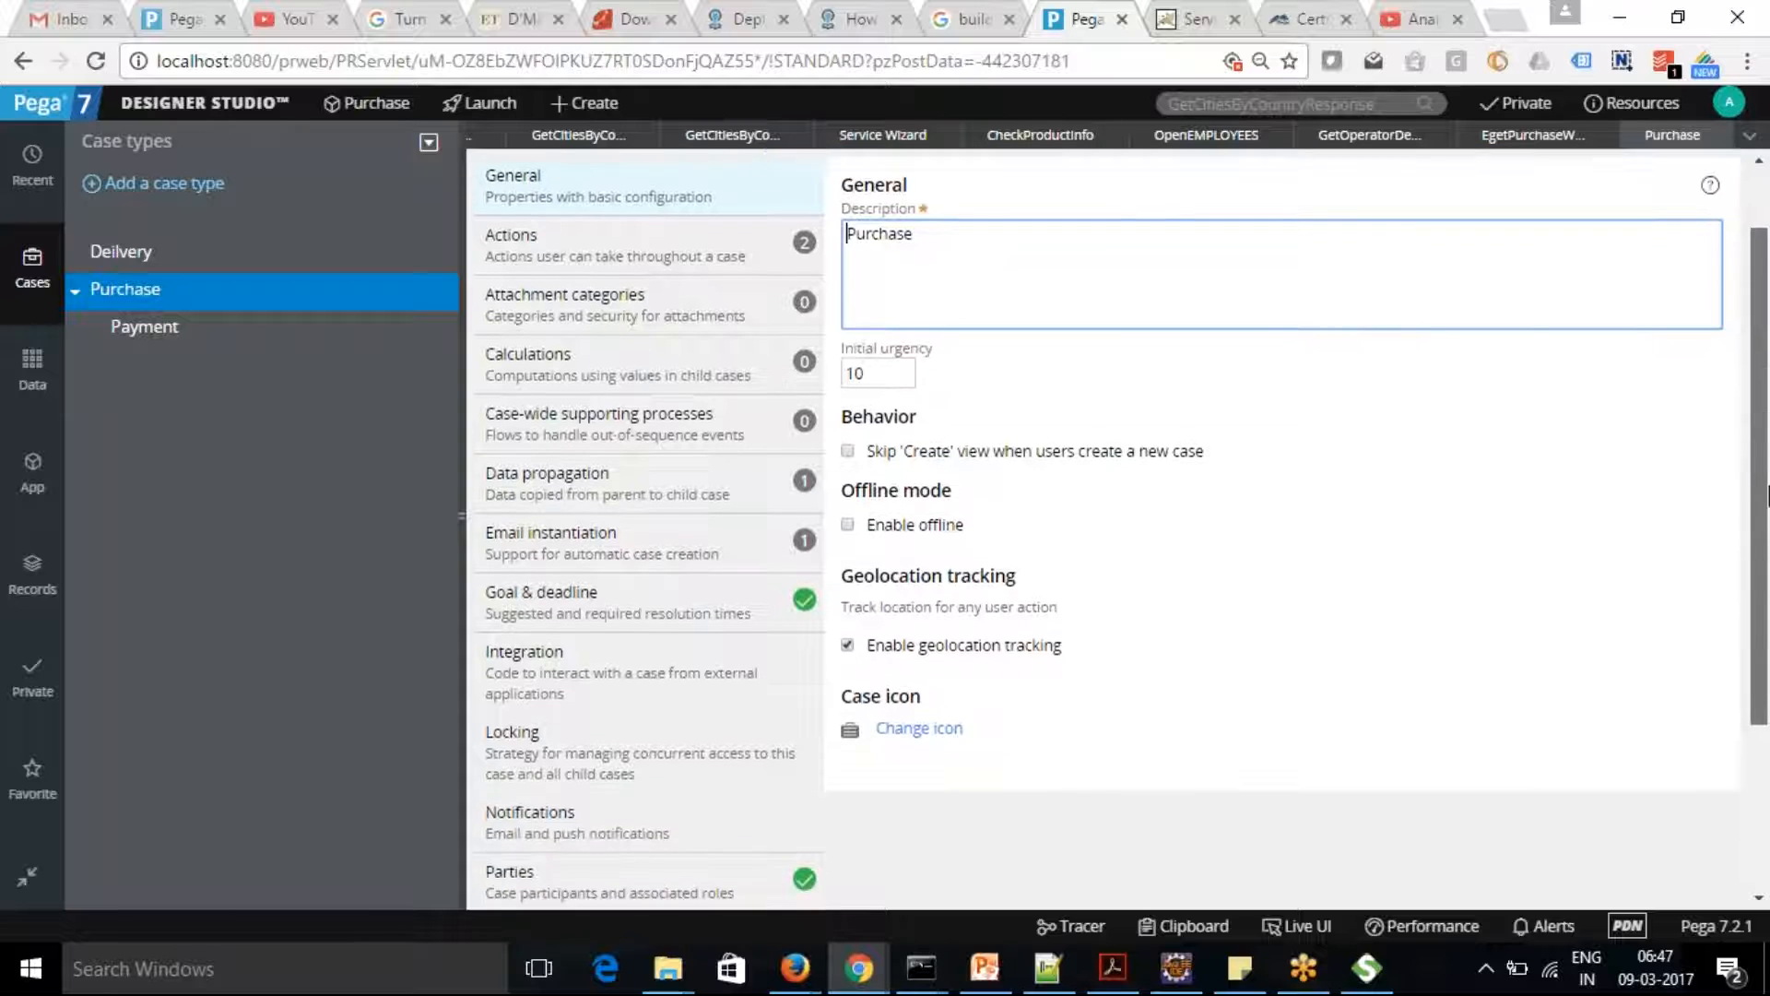
pyautogui.scroll(1, 1246, 495)
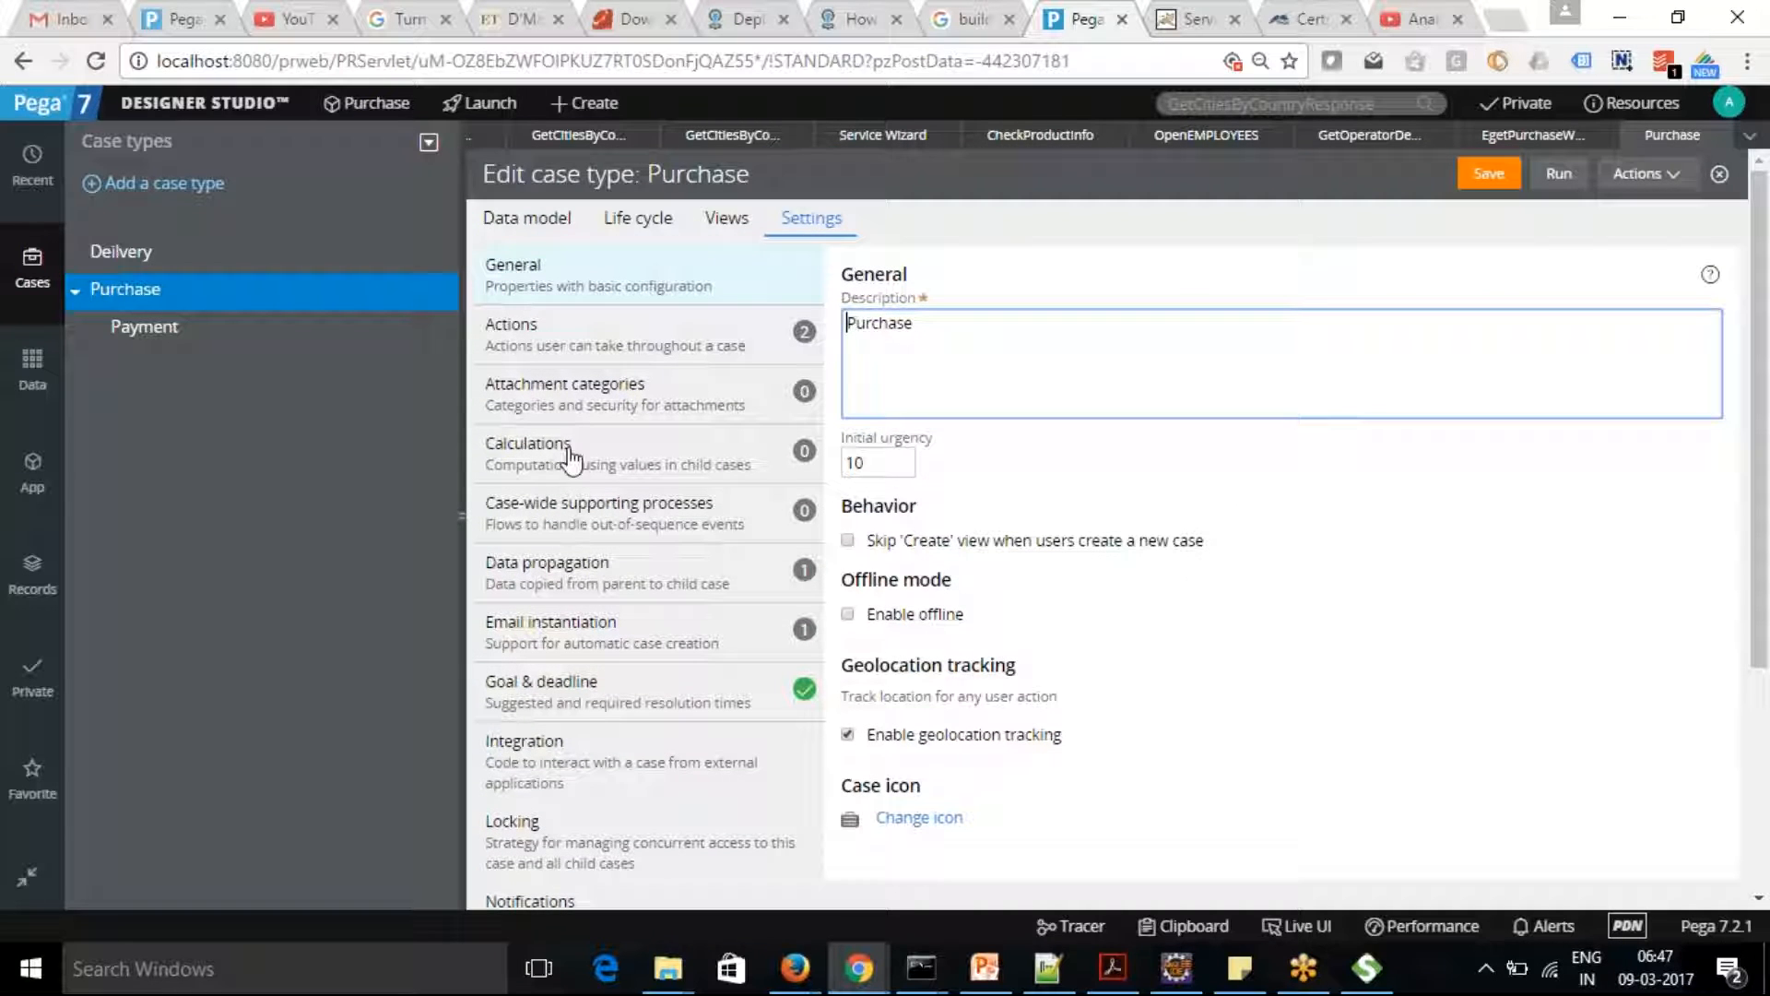
# Generate the create case microservice code from the Purchase case type's integration settings and open the full Pega API list
pyautogui.click(573, 751)
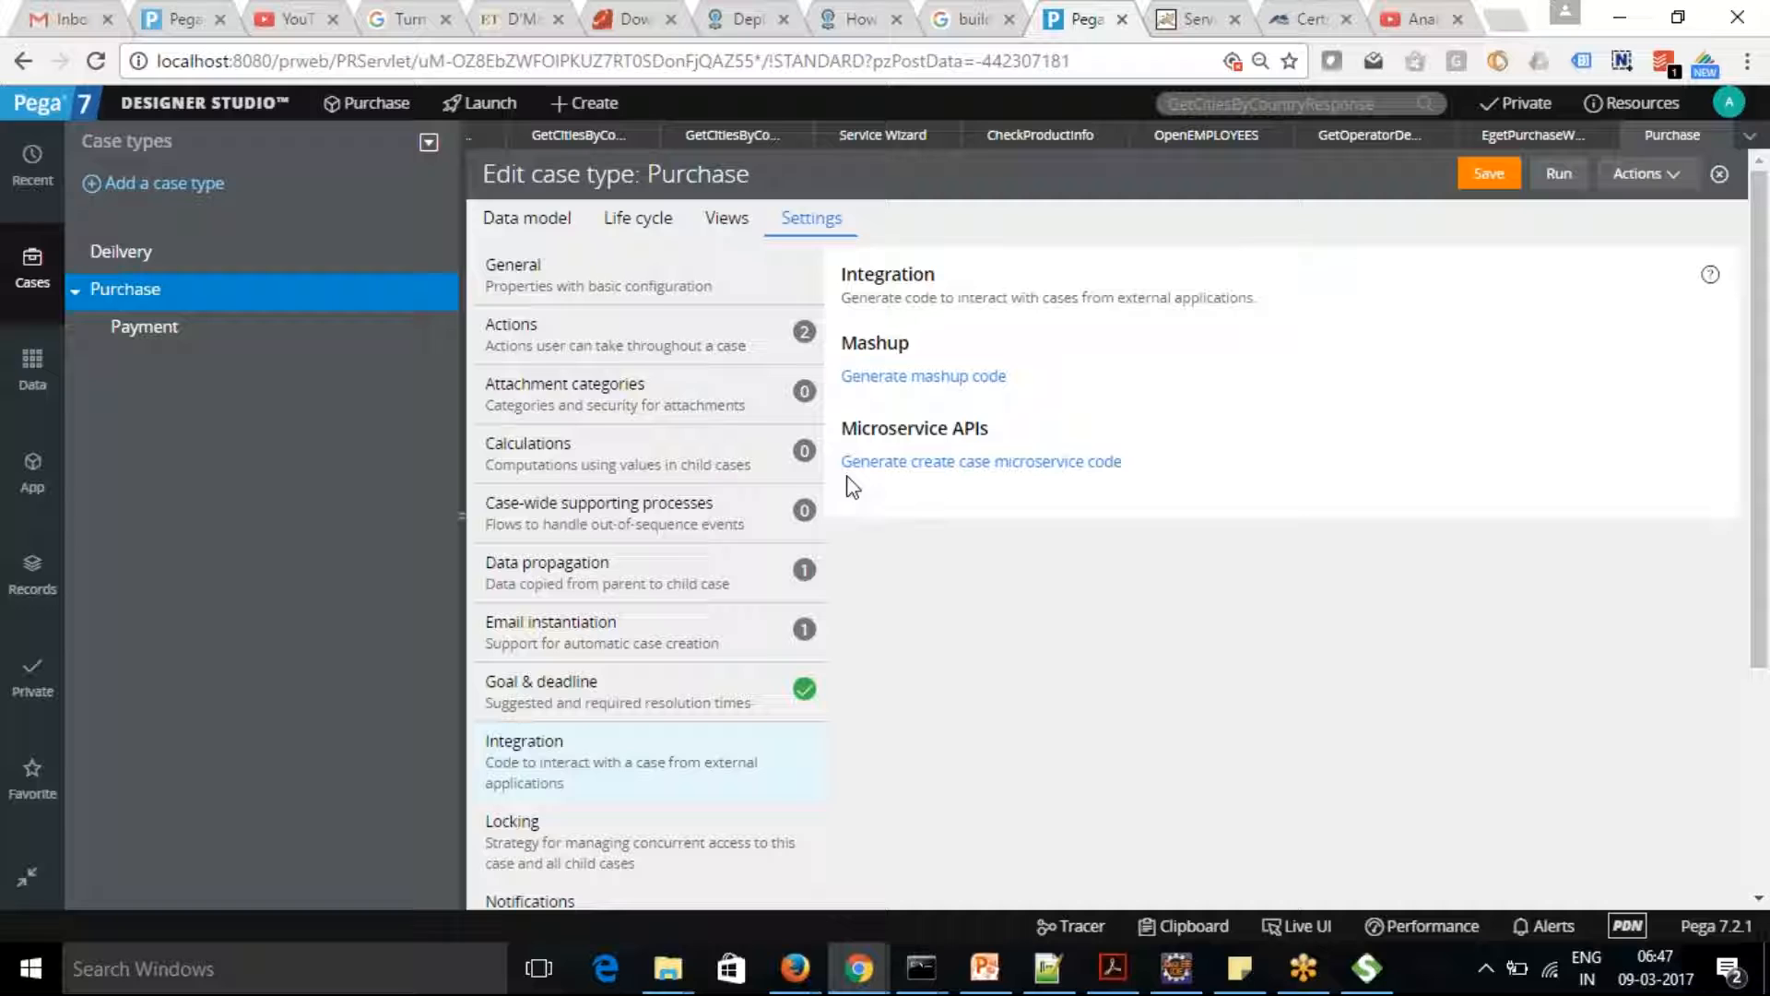
pyautogui.click(984, 466)
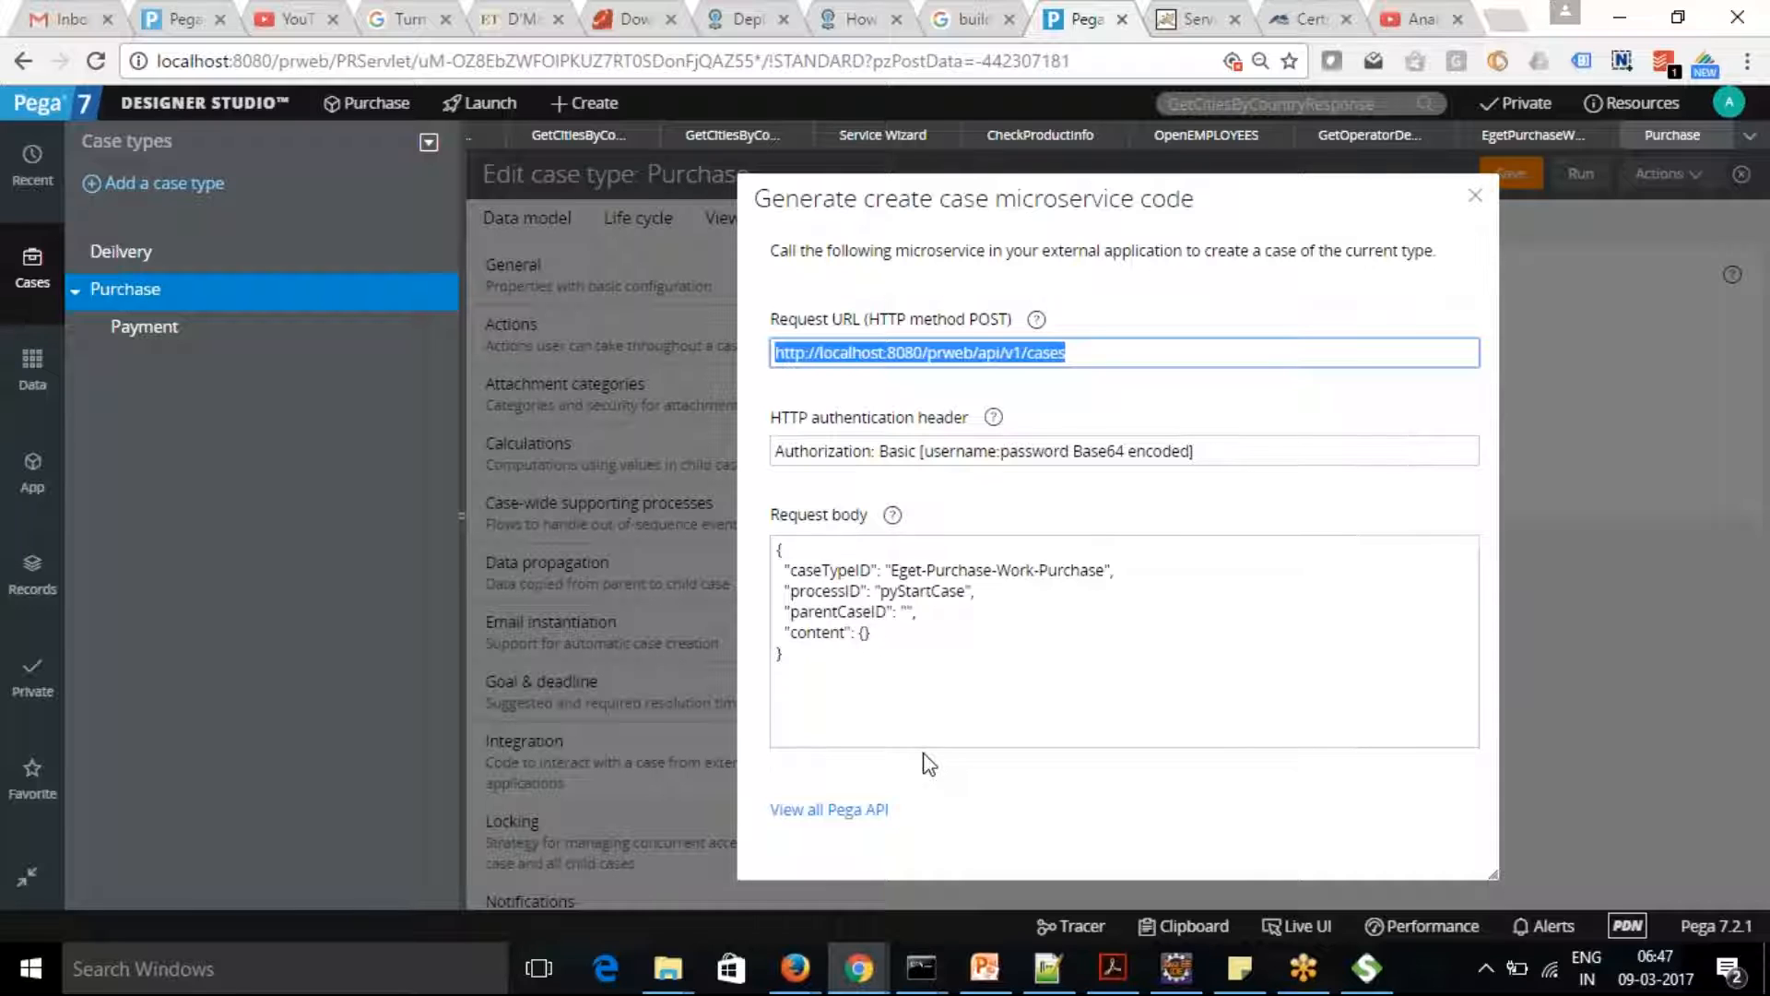
pyautogui.click(1085, 353)
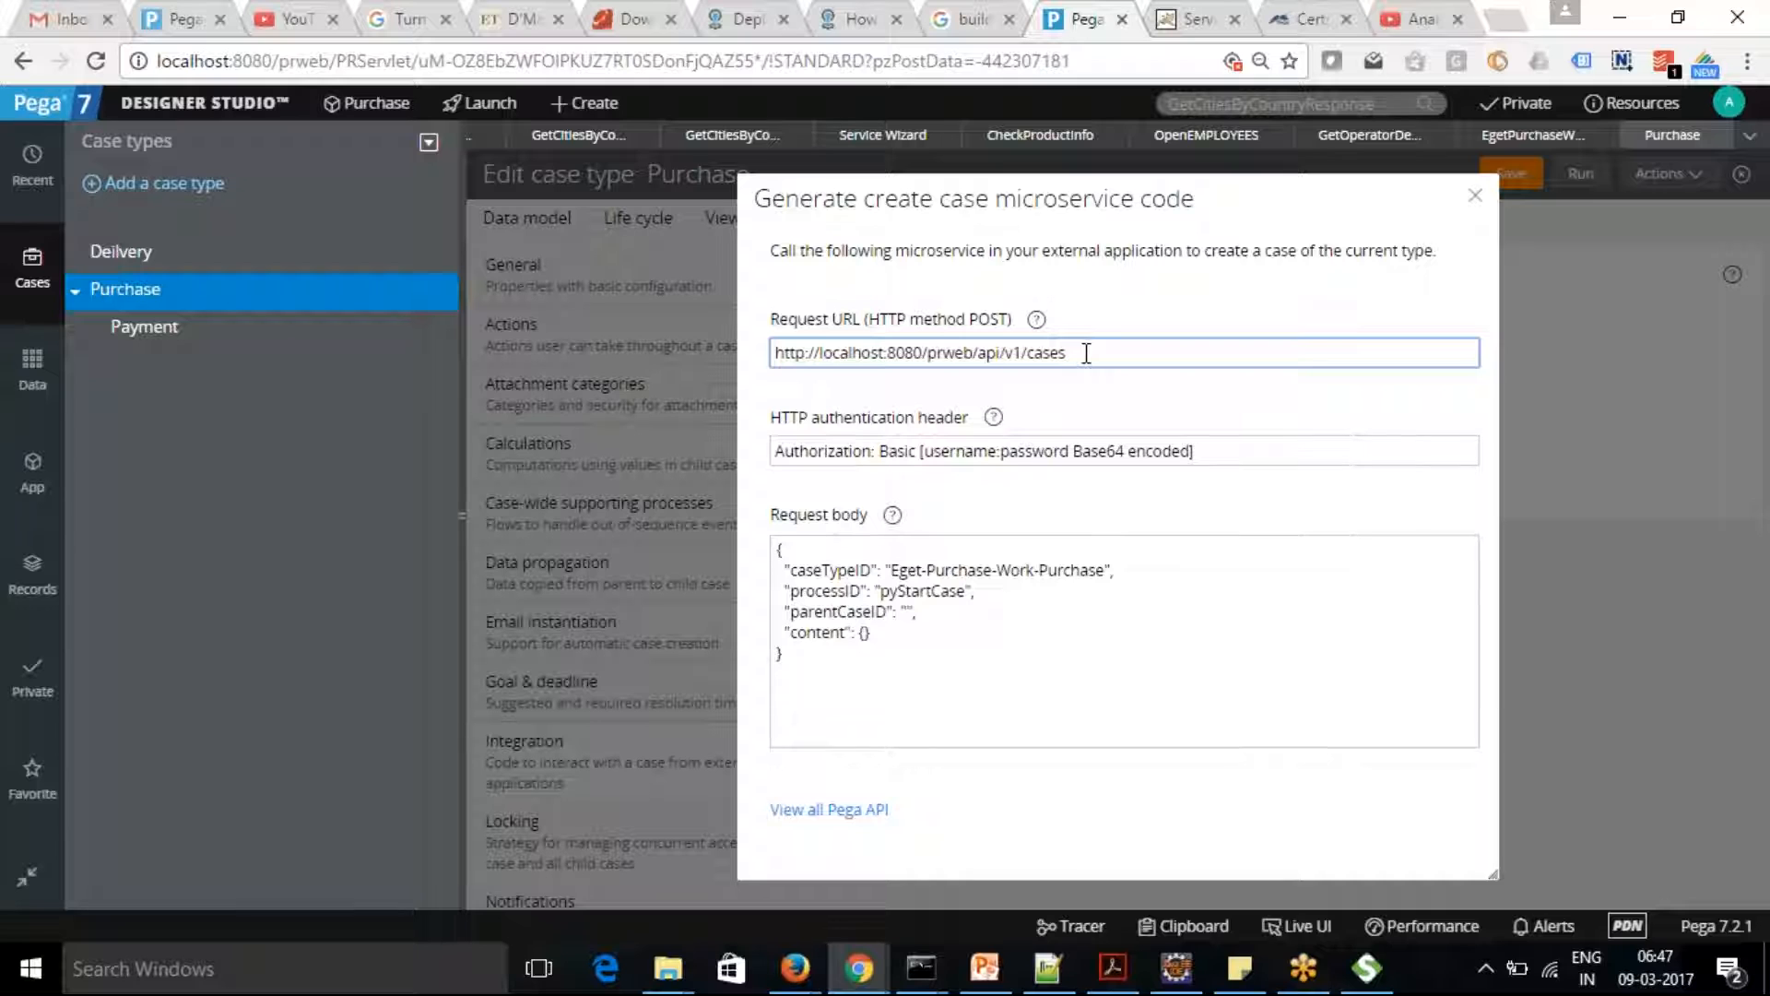
pyautogui.click(844, 812)
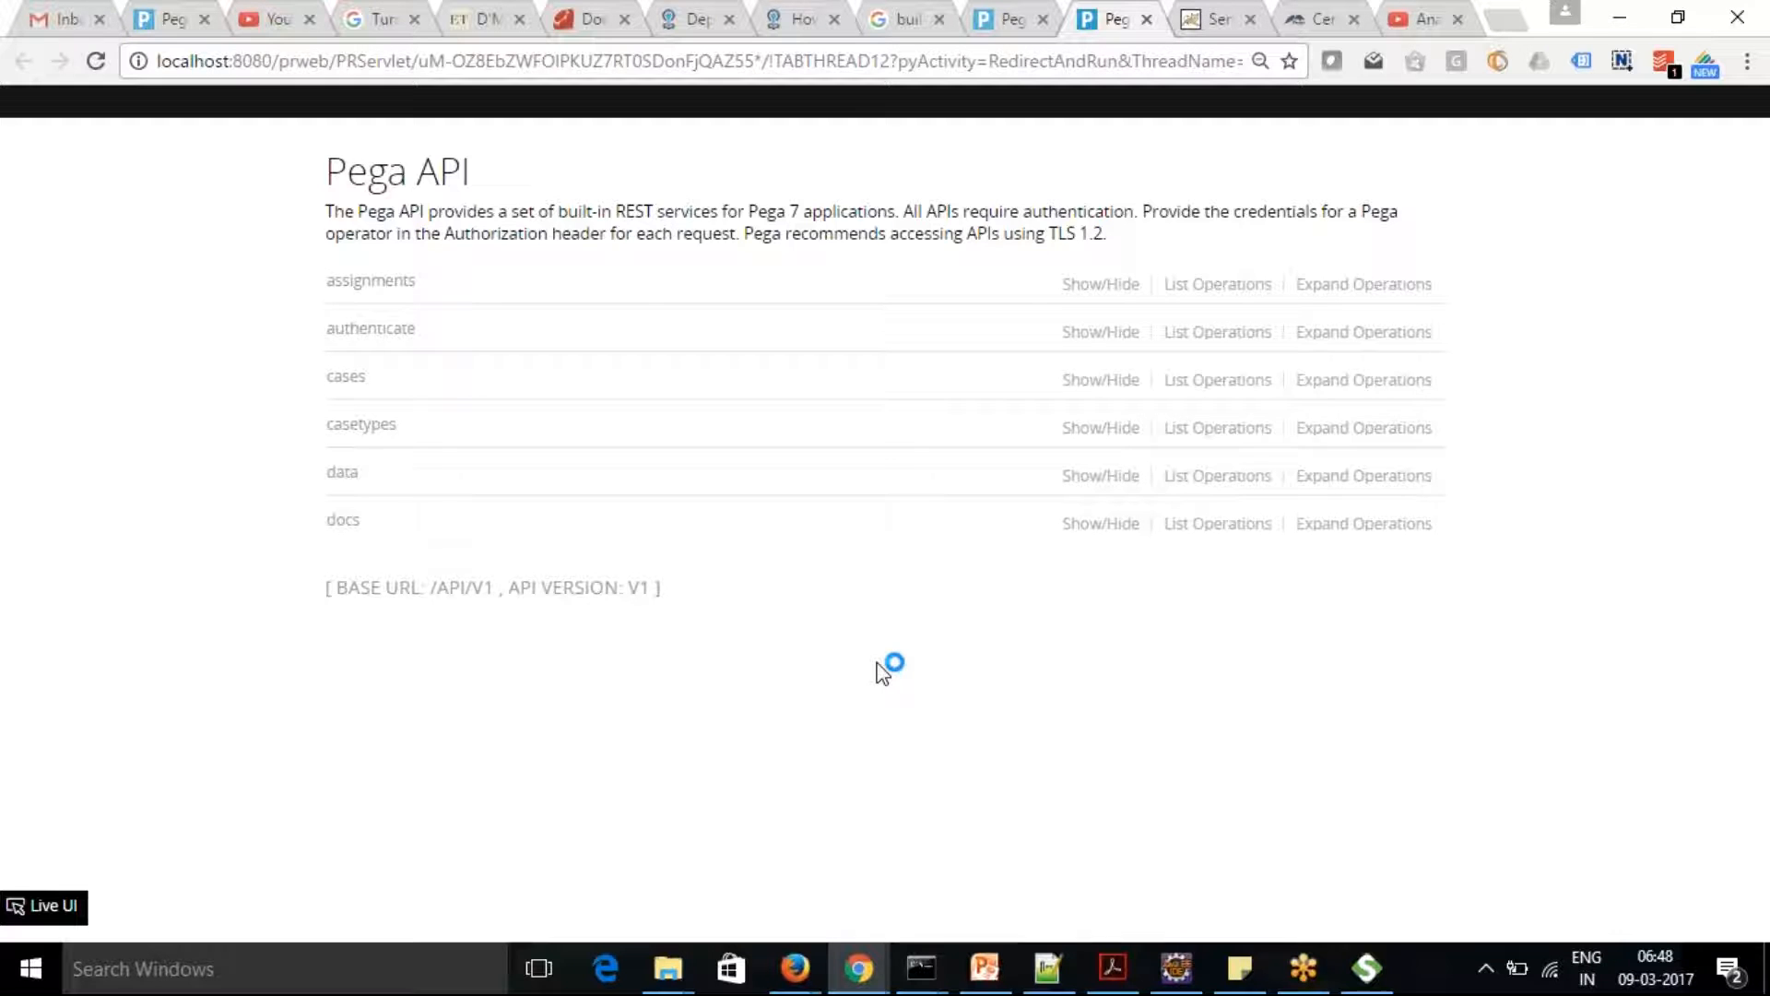
# Expand the authenticate API's GET /authenticate operation, try it out and review the request URL and response
pyautogui.click(367, 341)
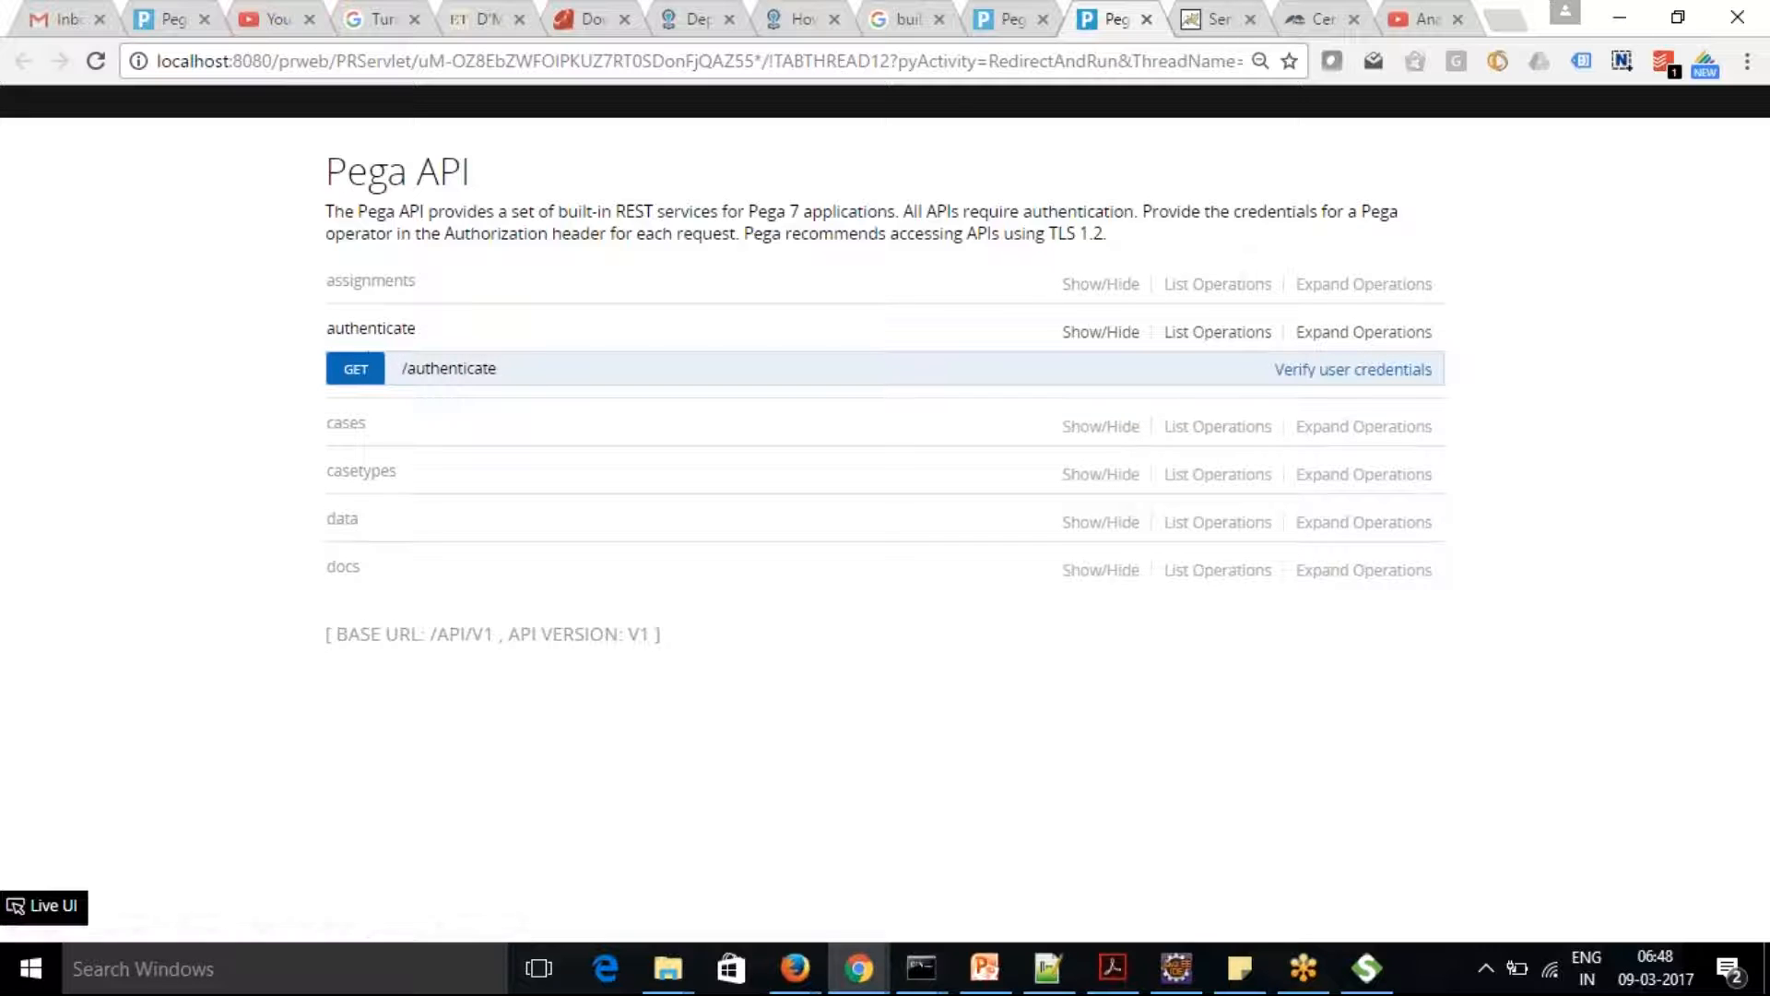
pyautogui.click(1337, 373)
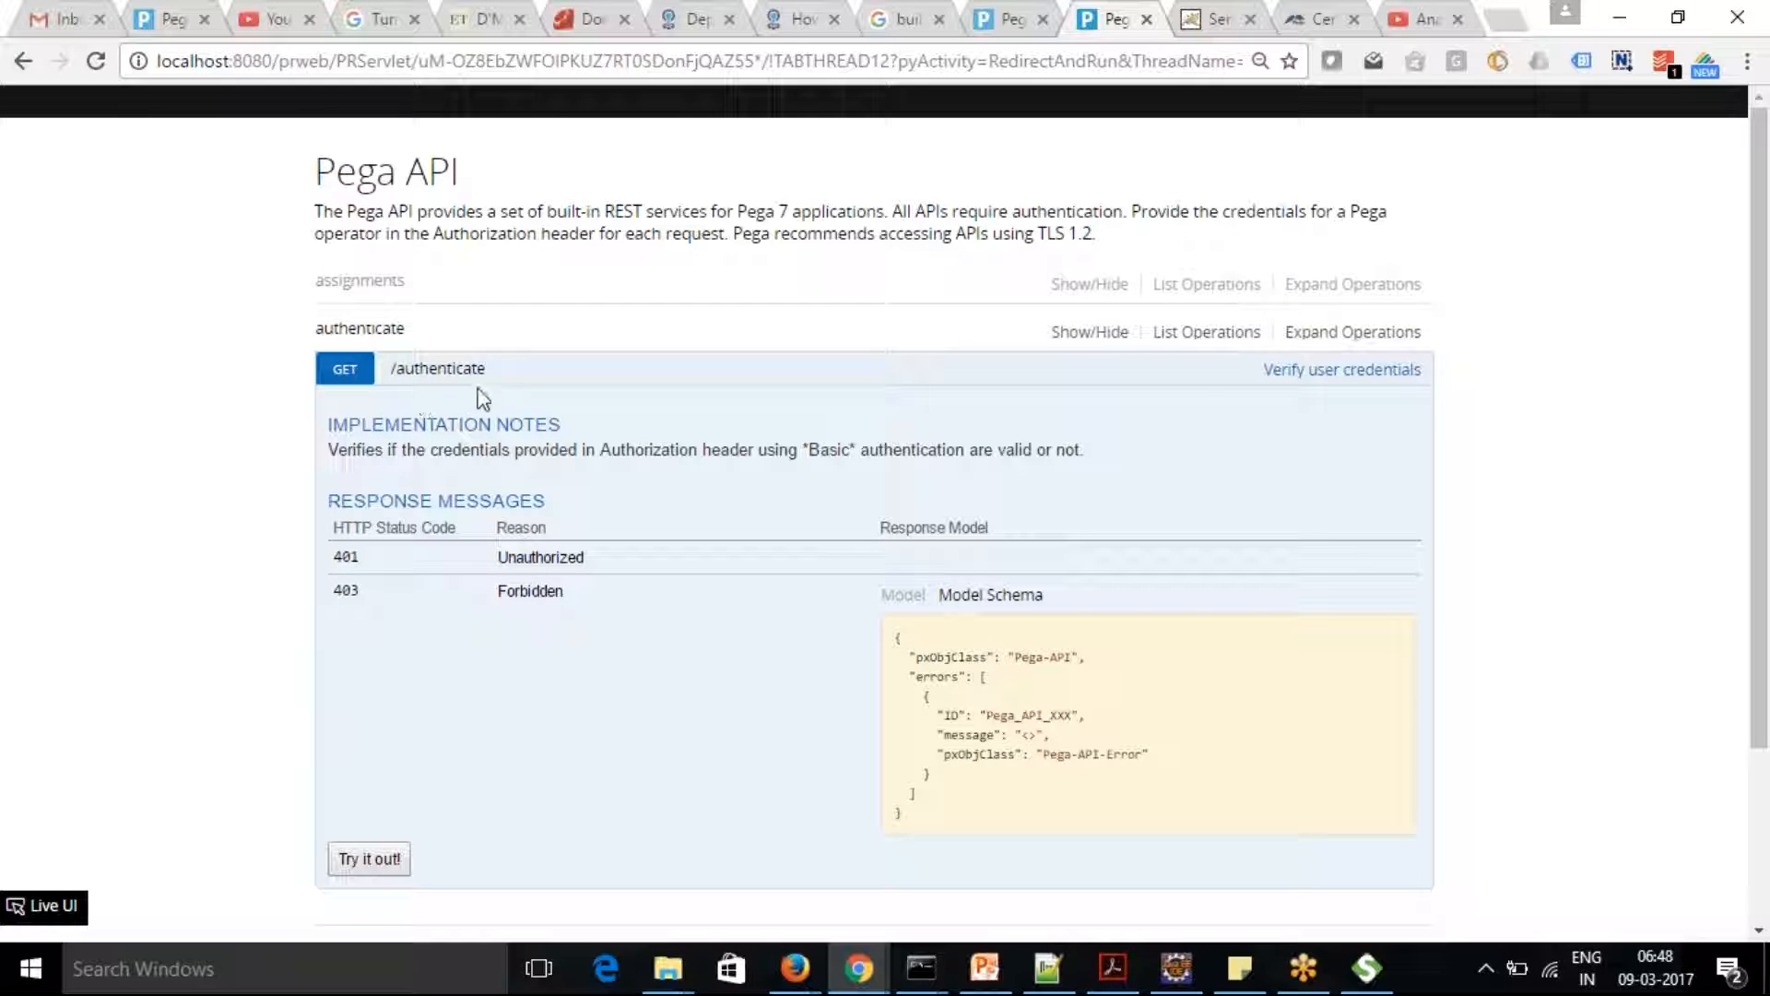
pyautogui.click(435, 370)
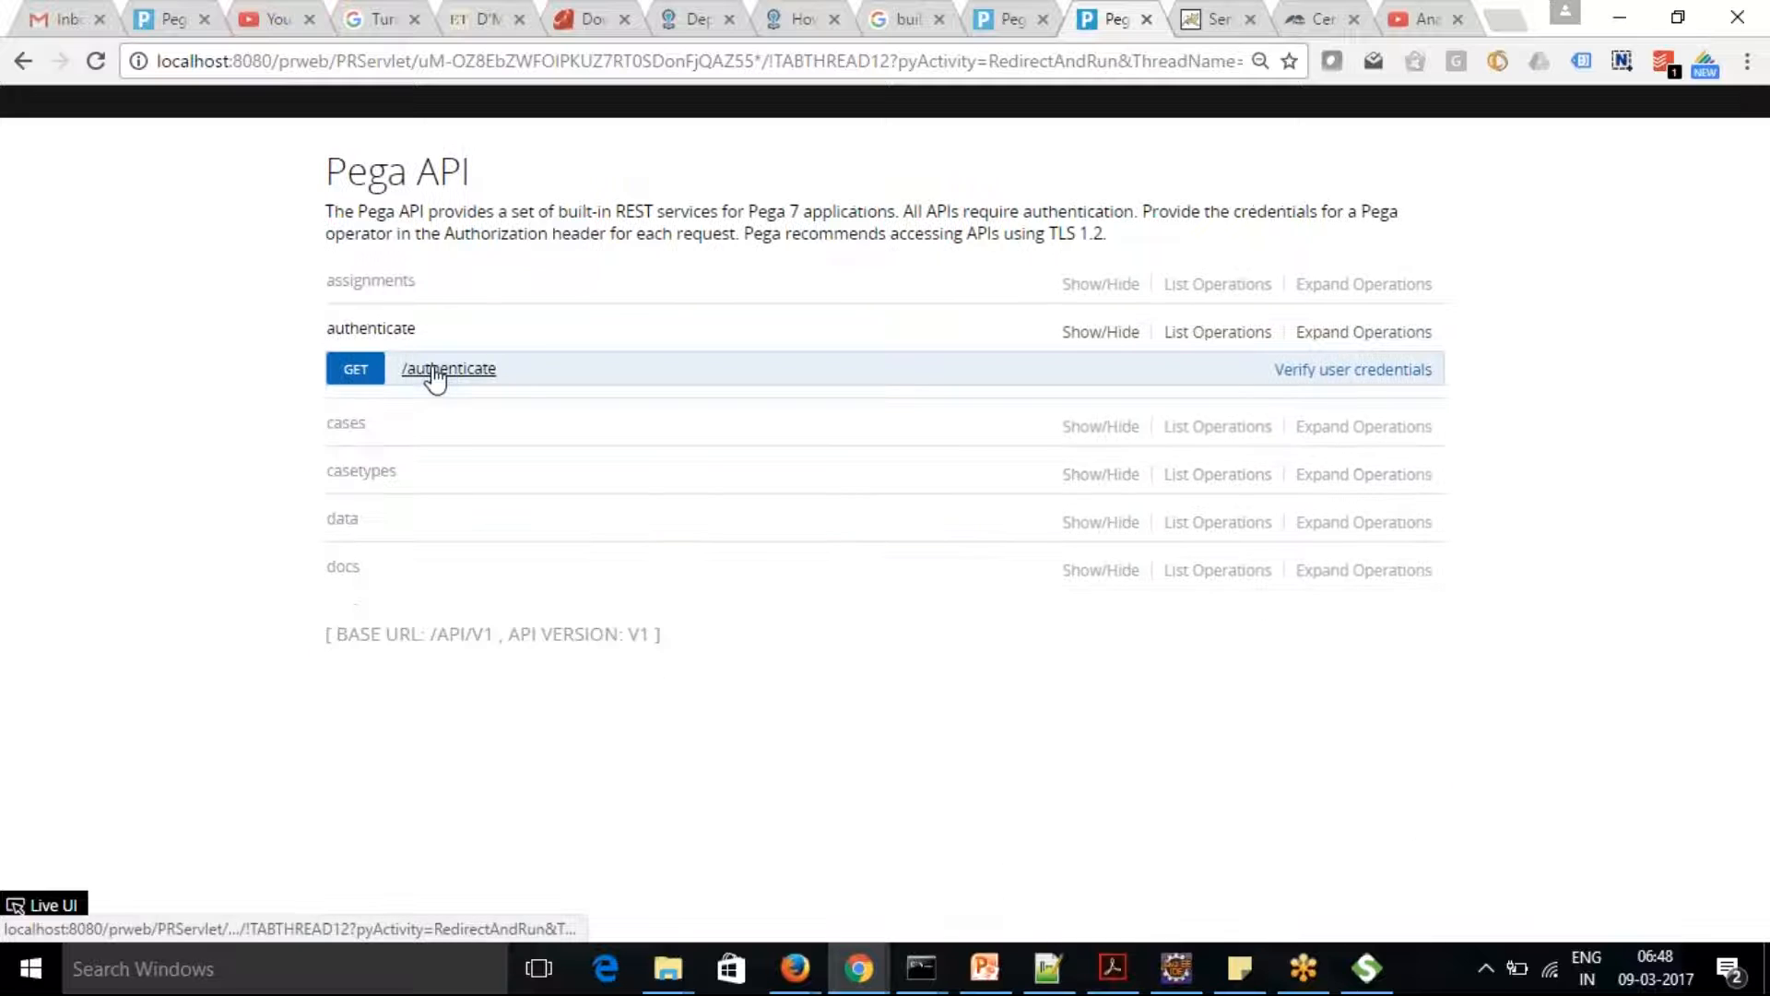
pyautogui.click(435, 371)
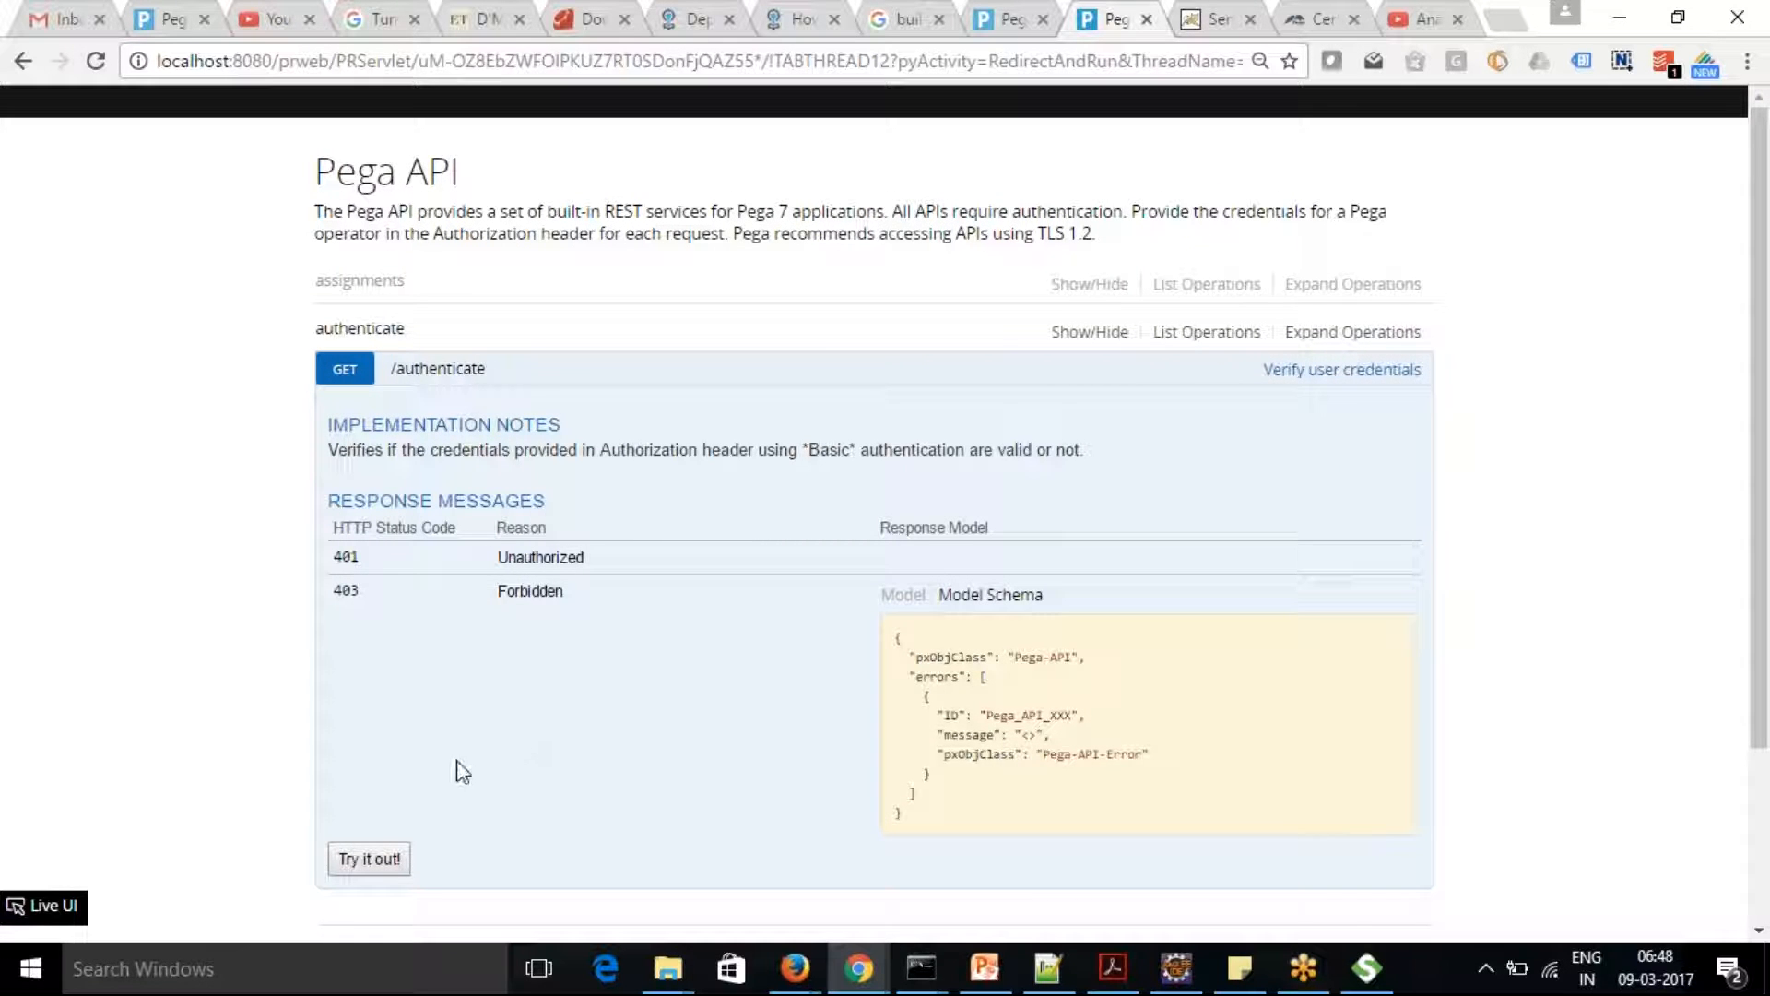
pyautogui.click(370, 862)
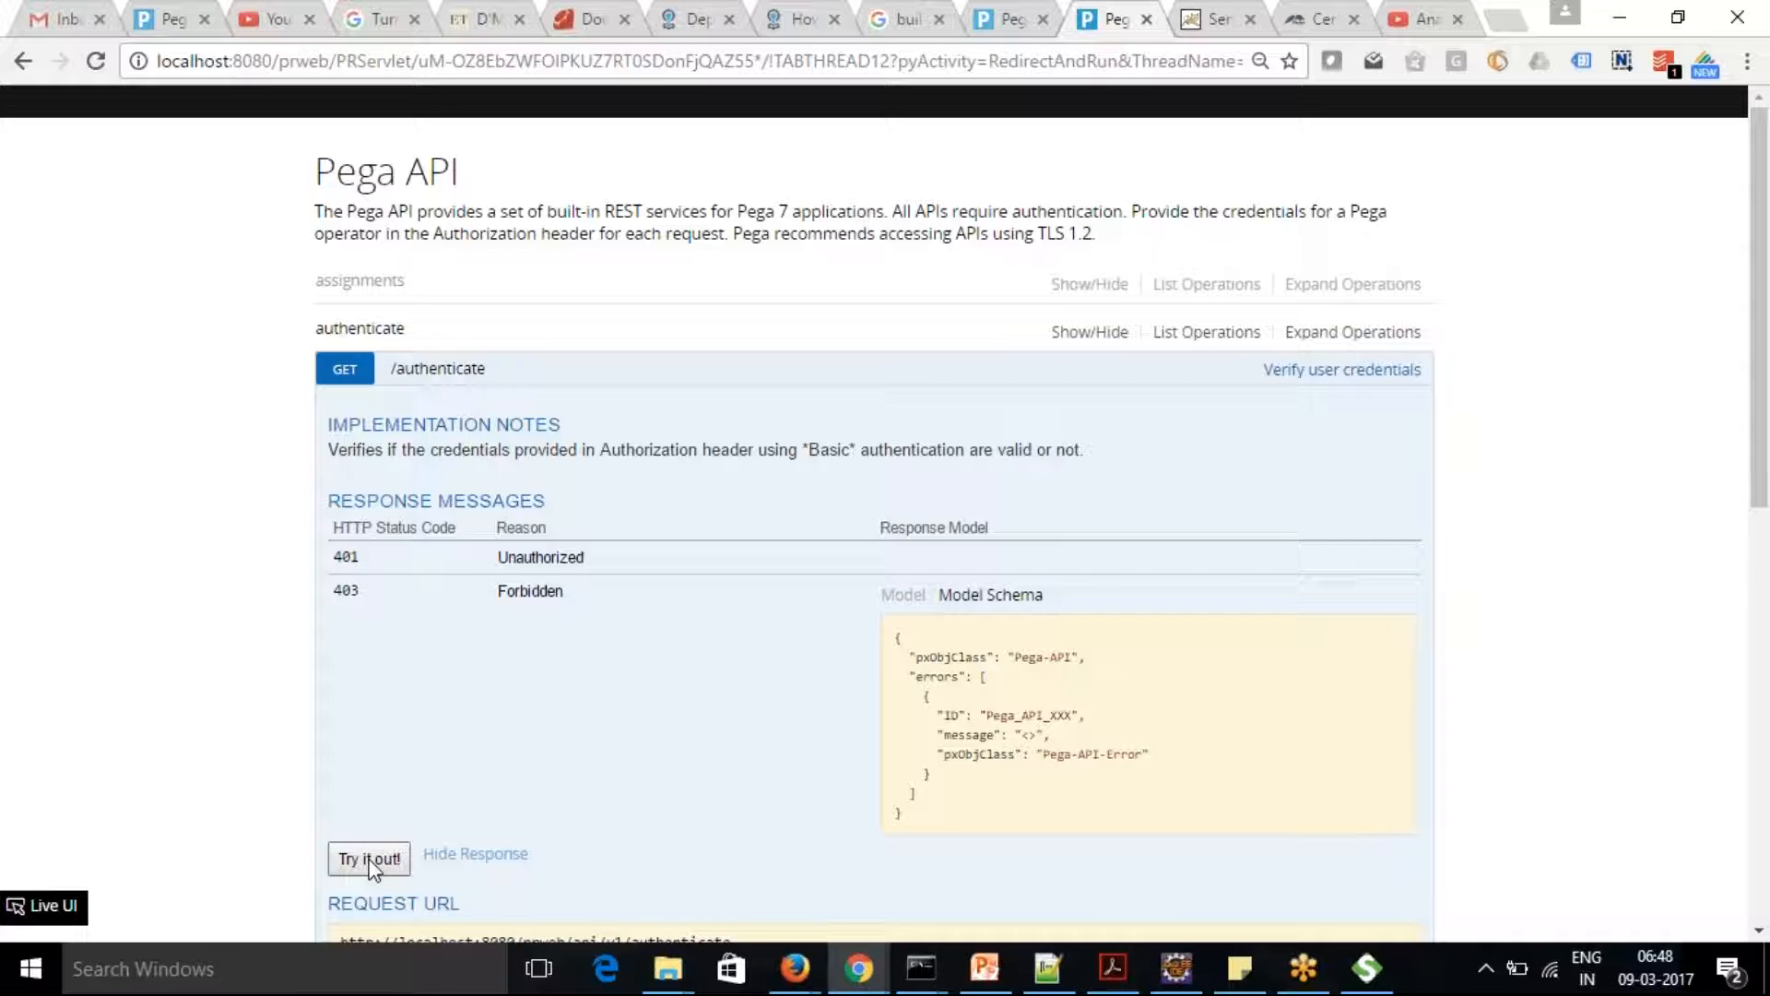
pyautogui.moveTo(1759, 406); pyautogui.dragTo(1768, 669)
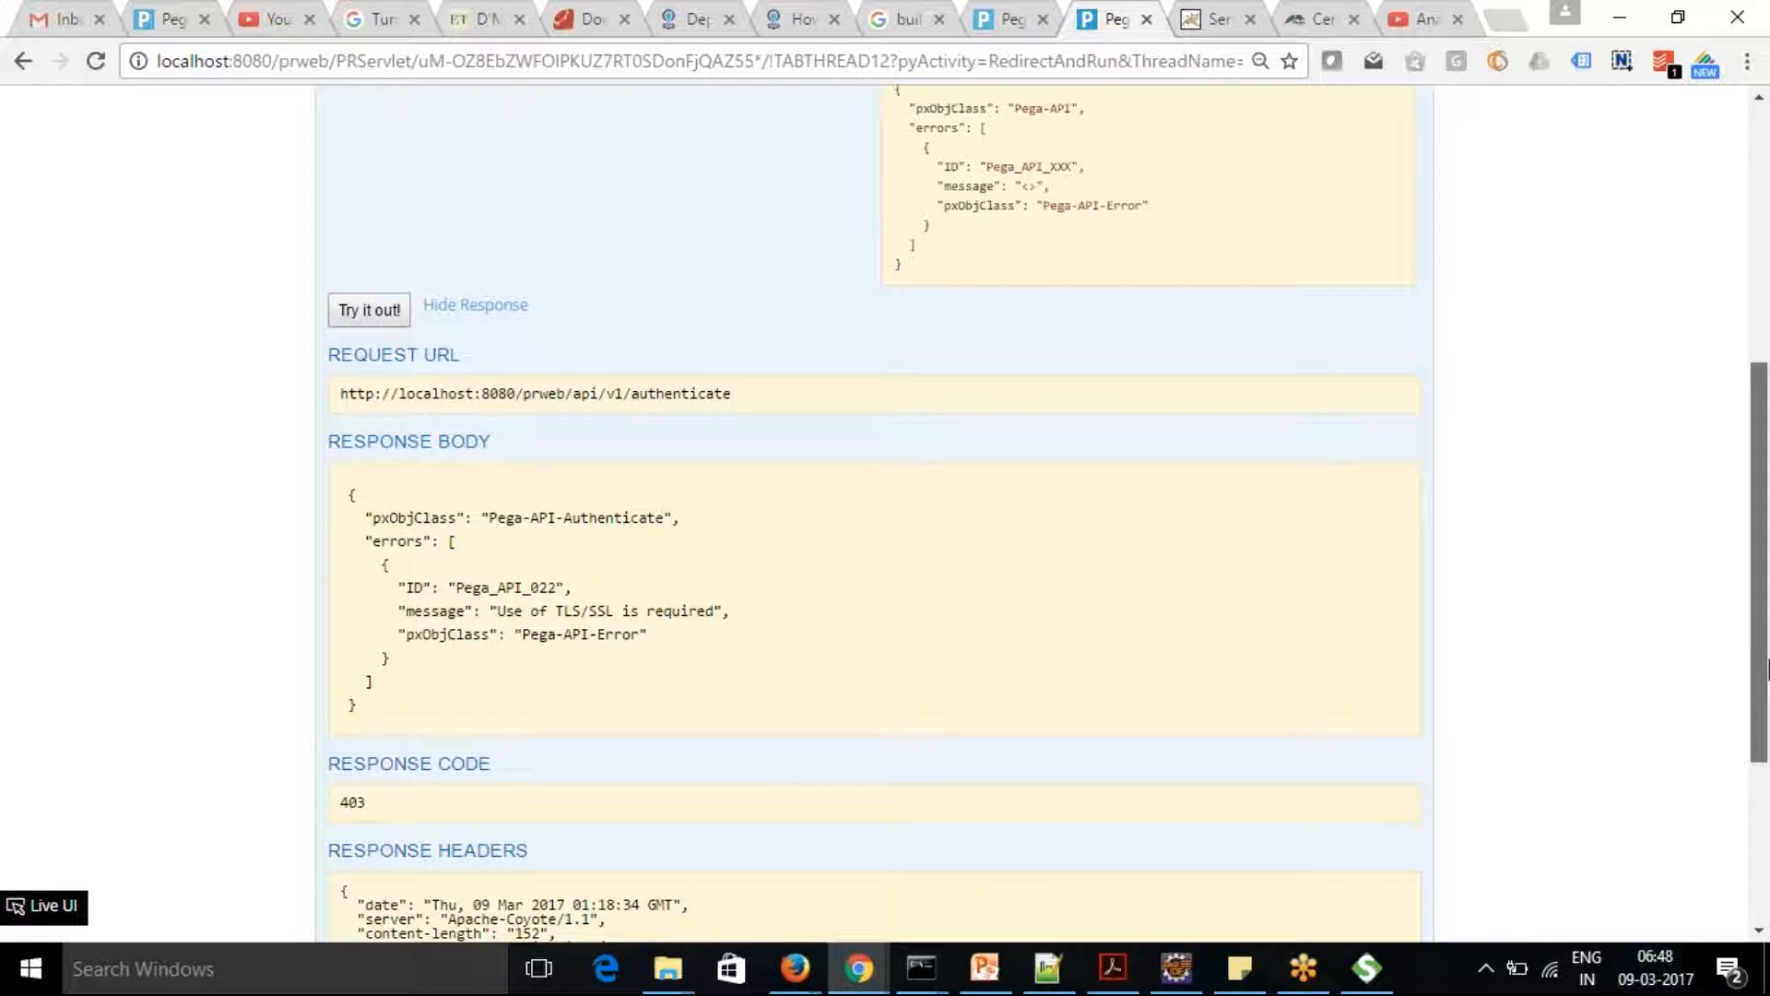
pyautogui.moveTo(1767, 670); pyautogui.dragTo(1767, 646)
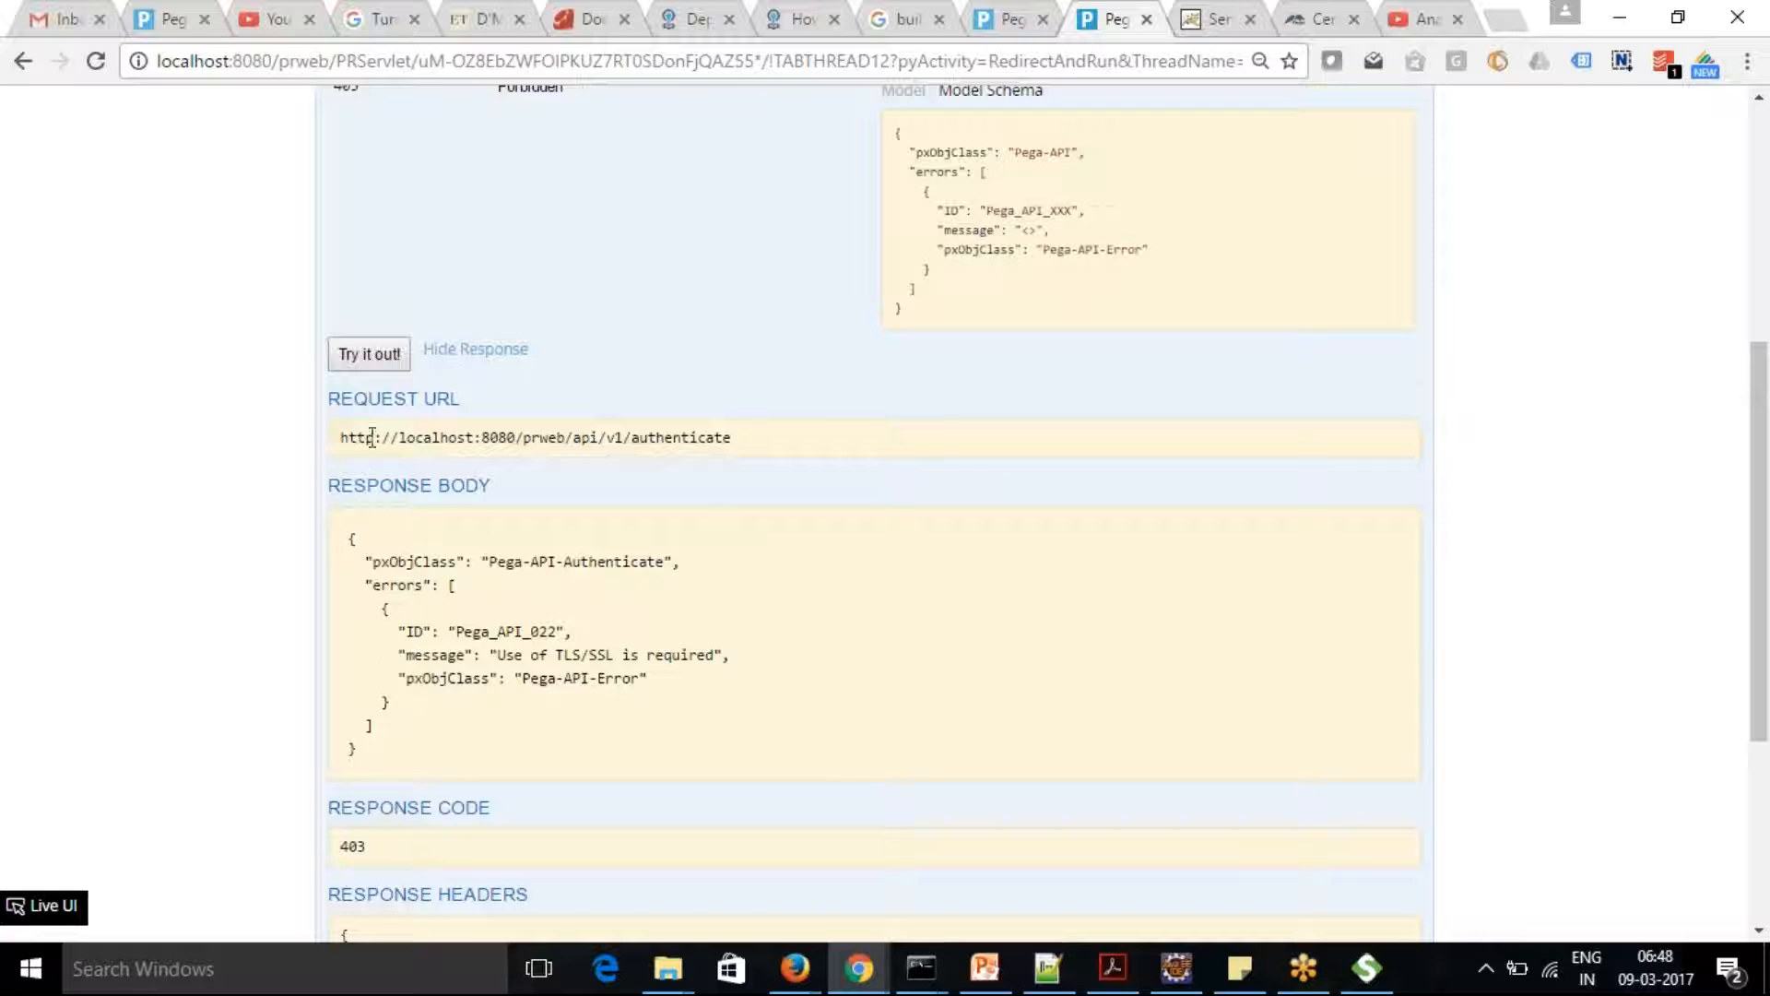
pyautogui.moveTo(392, 437); pyautogui.dragTo(421, 440)
pyautogui.click(732, 435)
pyautogui.moveTo(763, 444)
pyautogui.mouseDown()
pyautogui.moveTo(312, 446)
pyautogui.moveTo(782, 435)
pyautogui.mouseUp()
pyautogui.hotkey('ctrl', 'c')
pyautogui.click(394, 435)
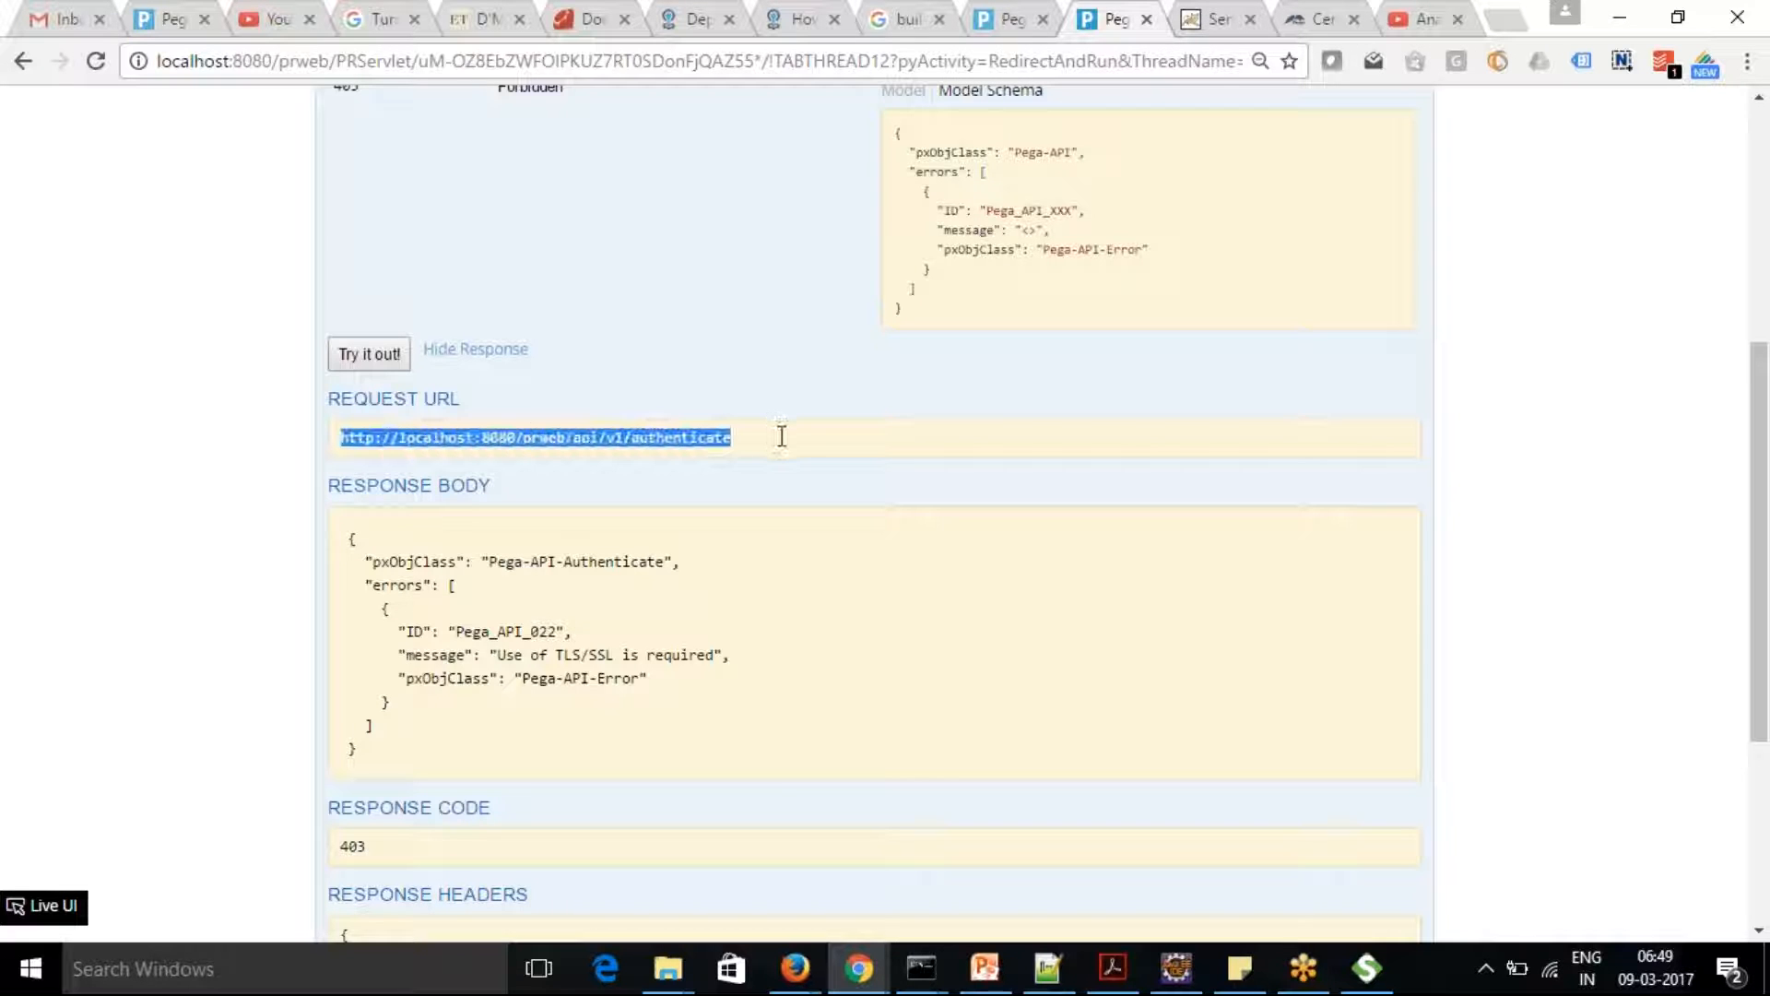
pyautogui.click(1505, 19)
pyautogui.hotkey('ctrl', 'v')
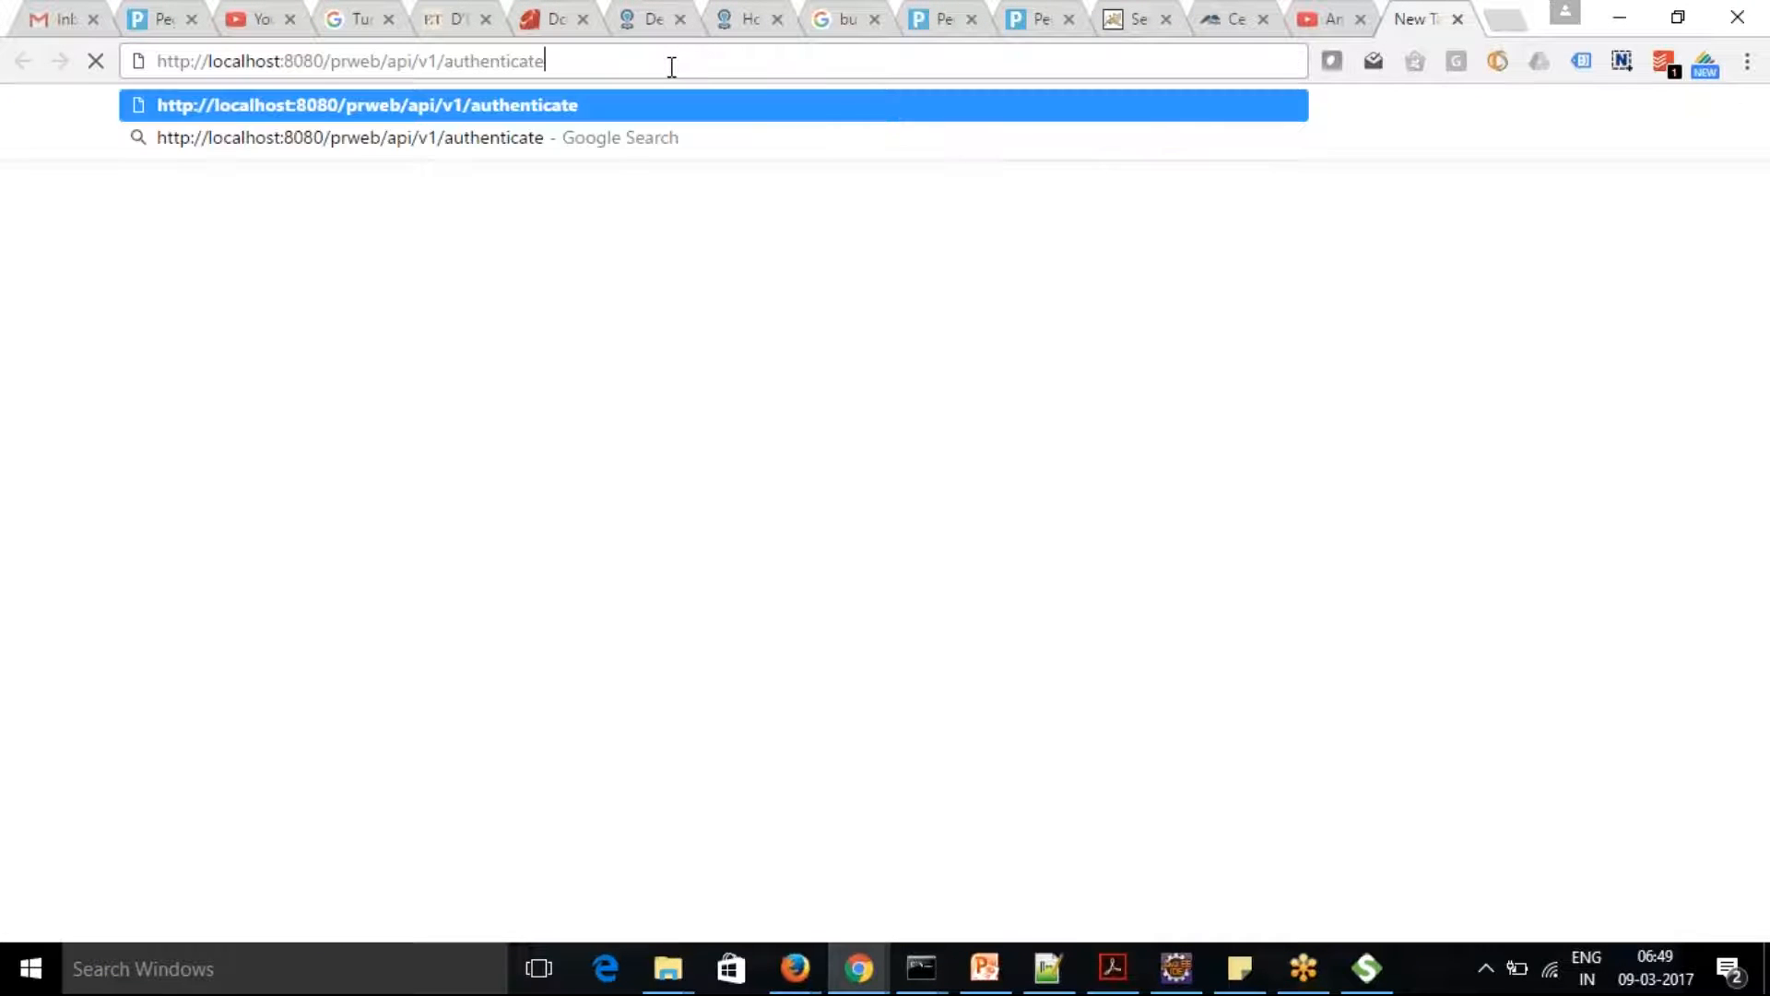
pyautogui.click(187, 65)
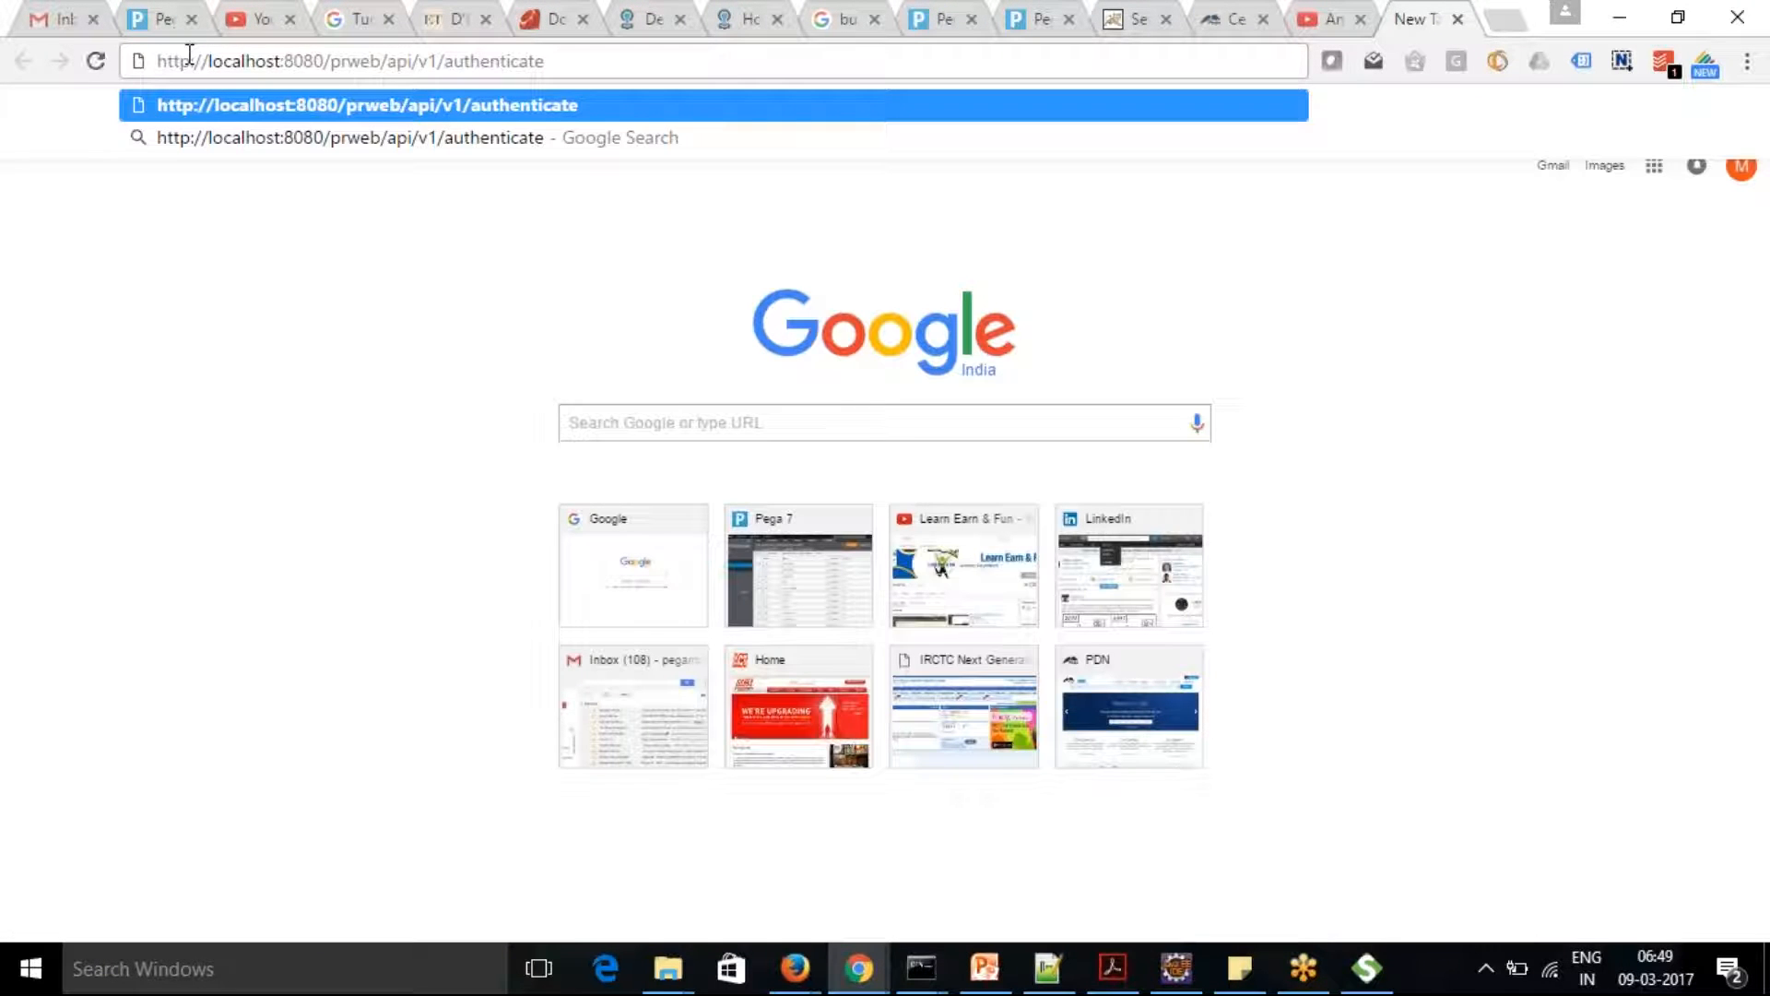
pyautogui.write('s')
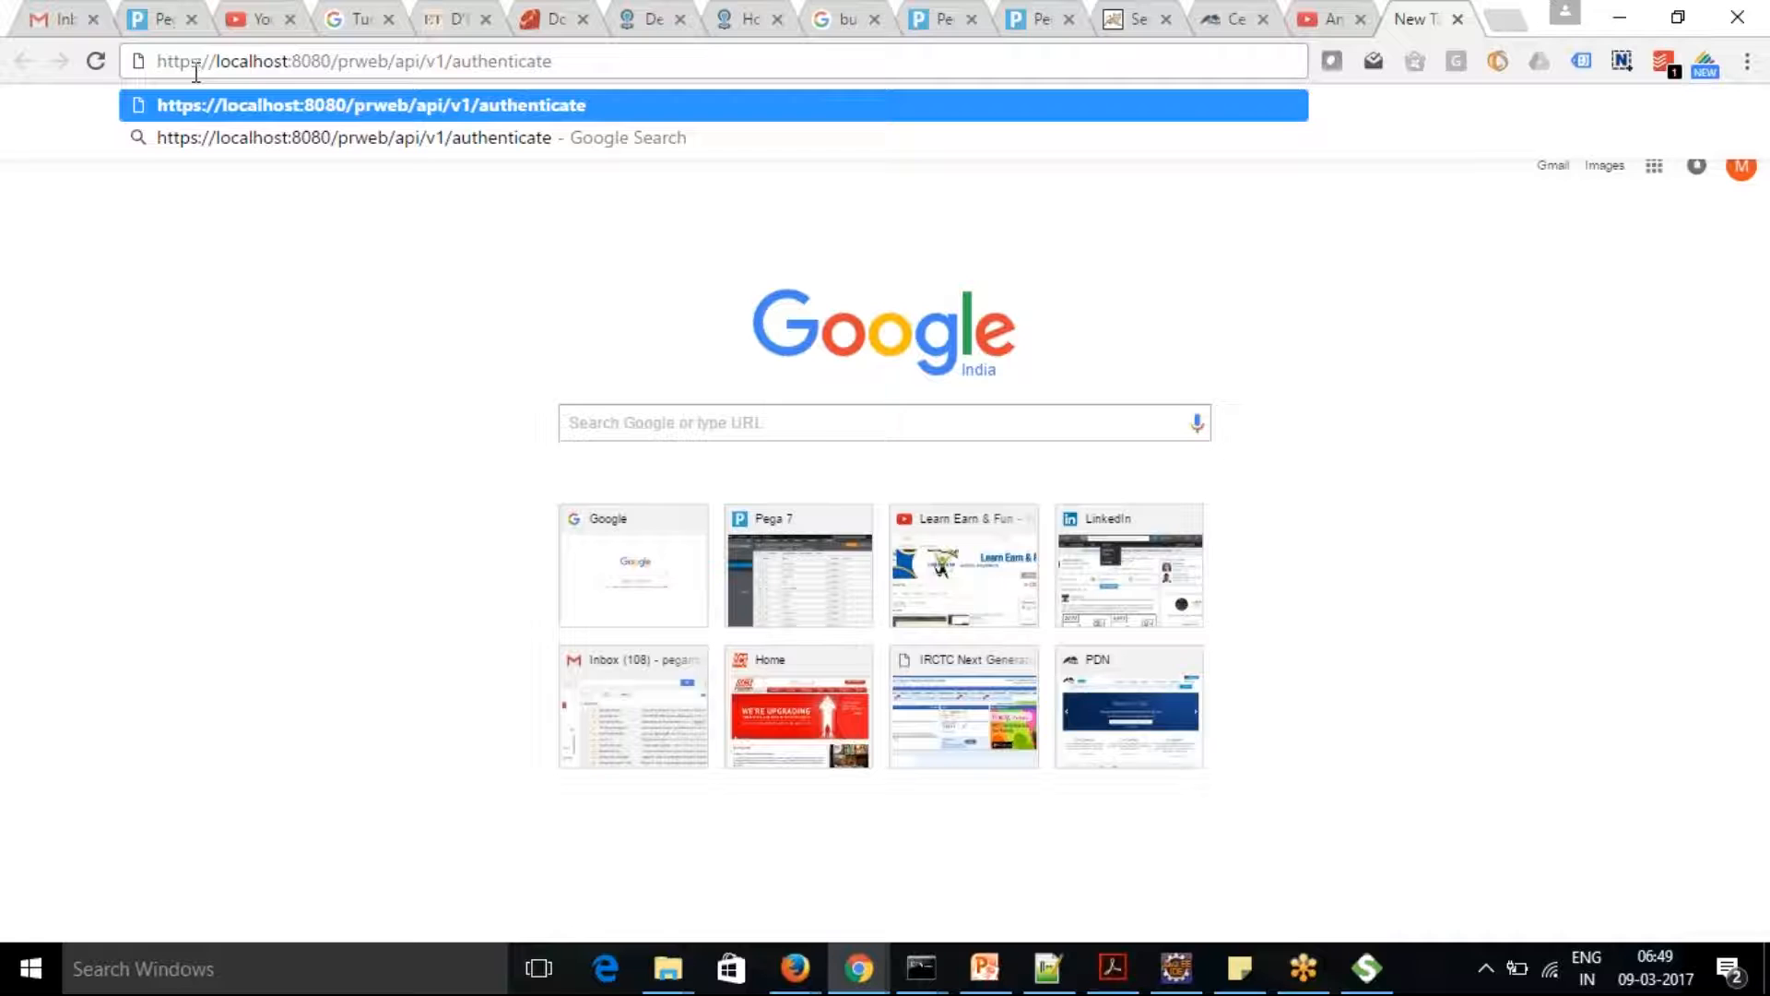
pyautogui.press('Return')
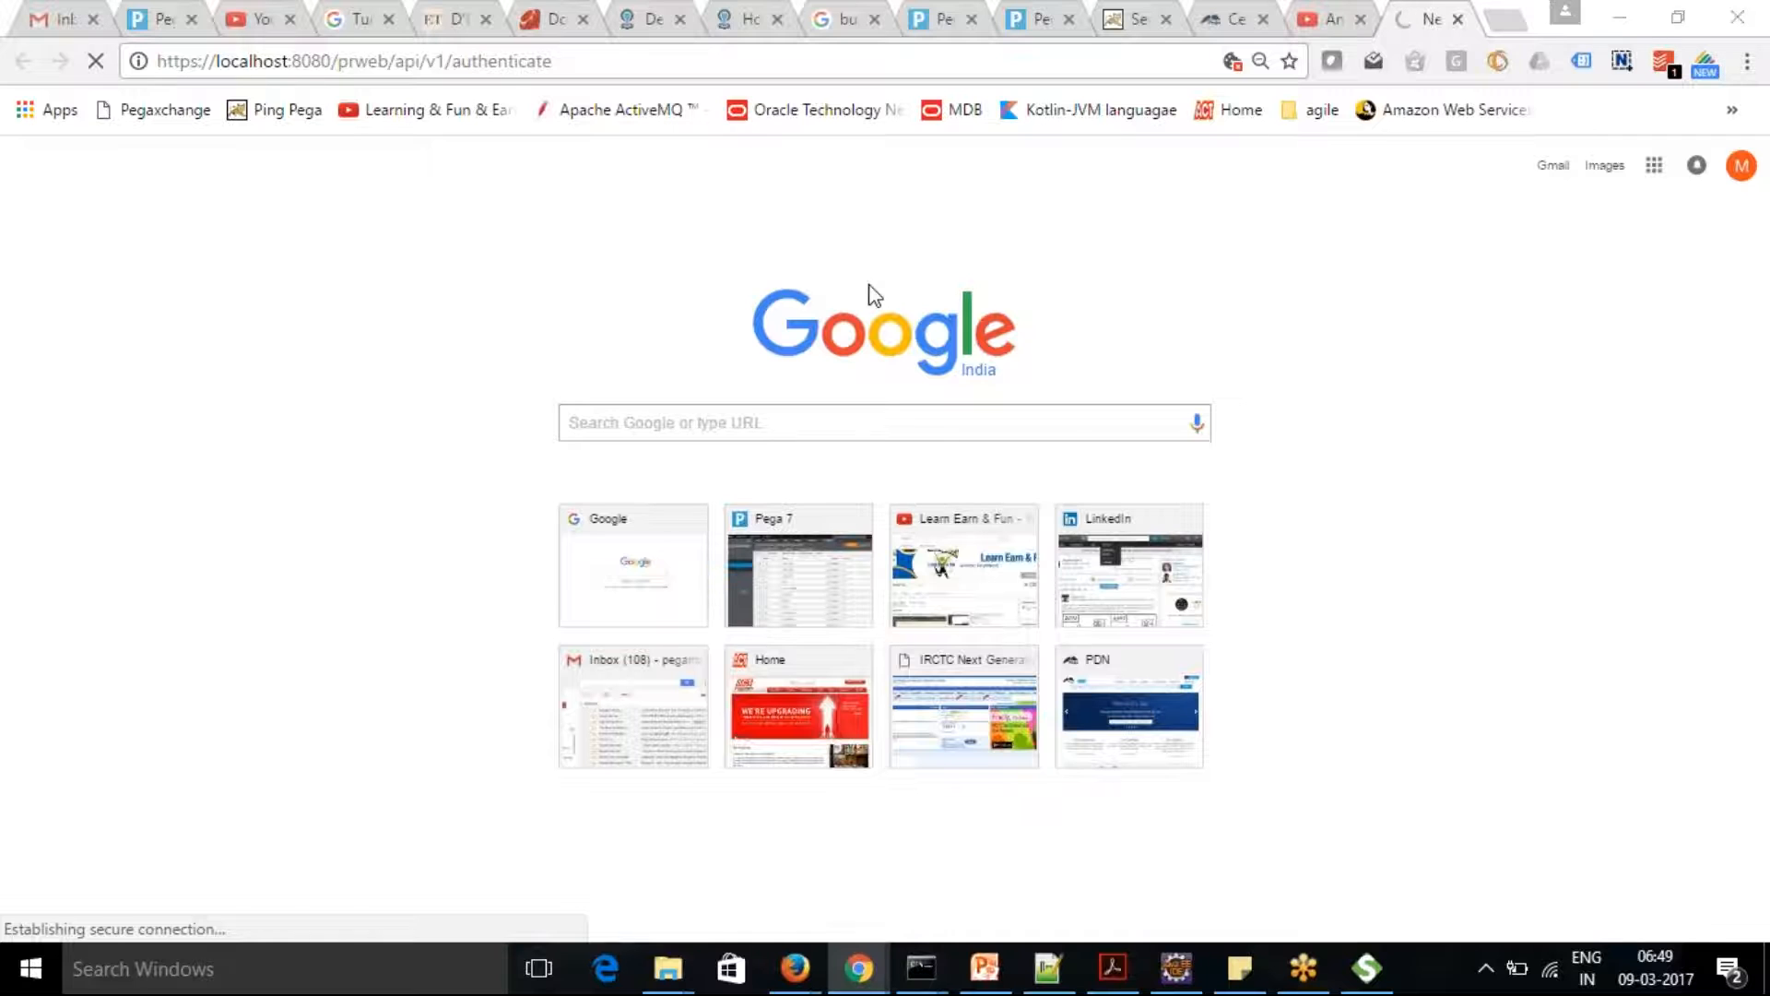
# Return to the Pega API page and collapse the GET /authenticate operation's details
pyautogui.hotkey('alt', 'Tab')
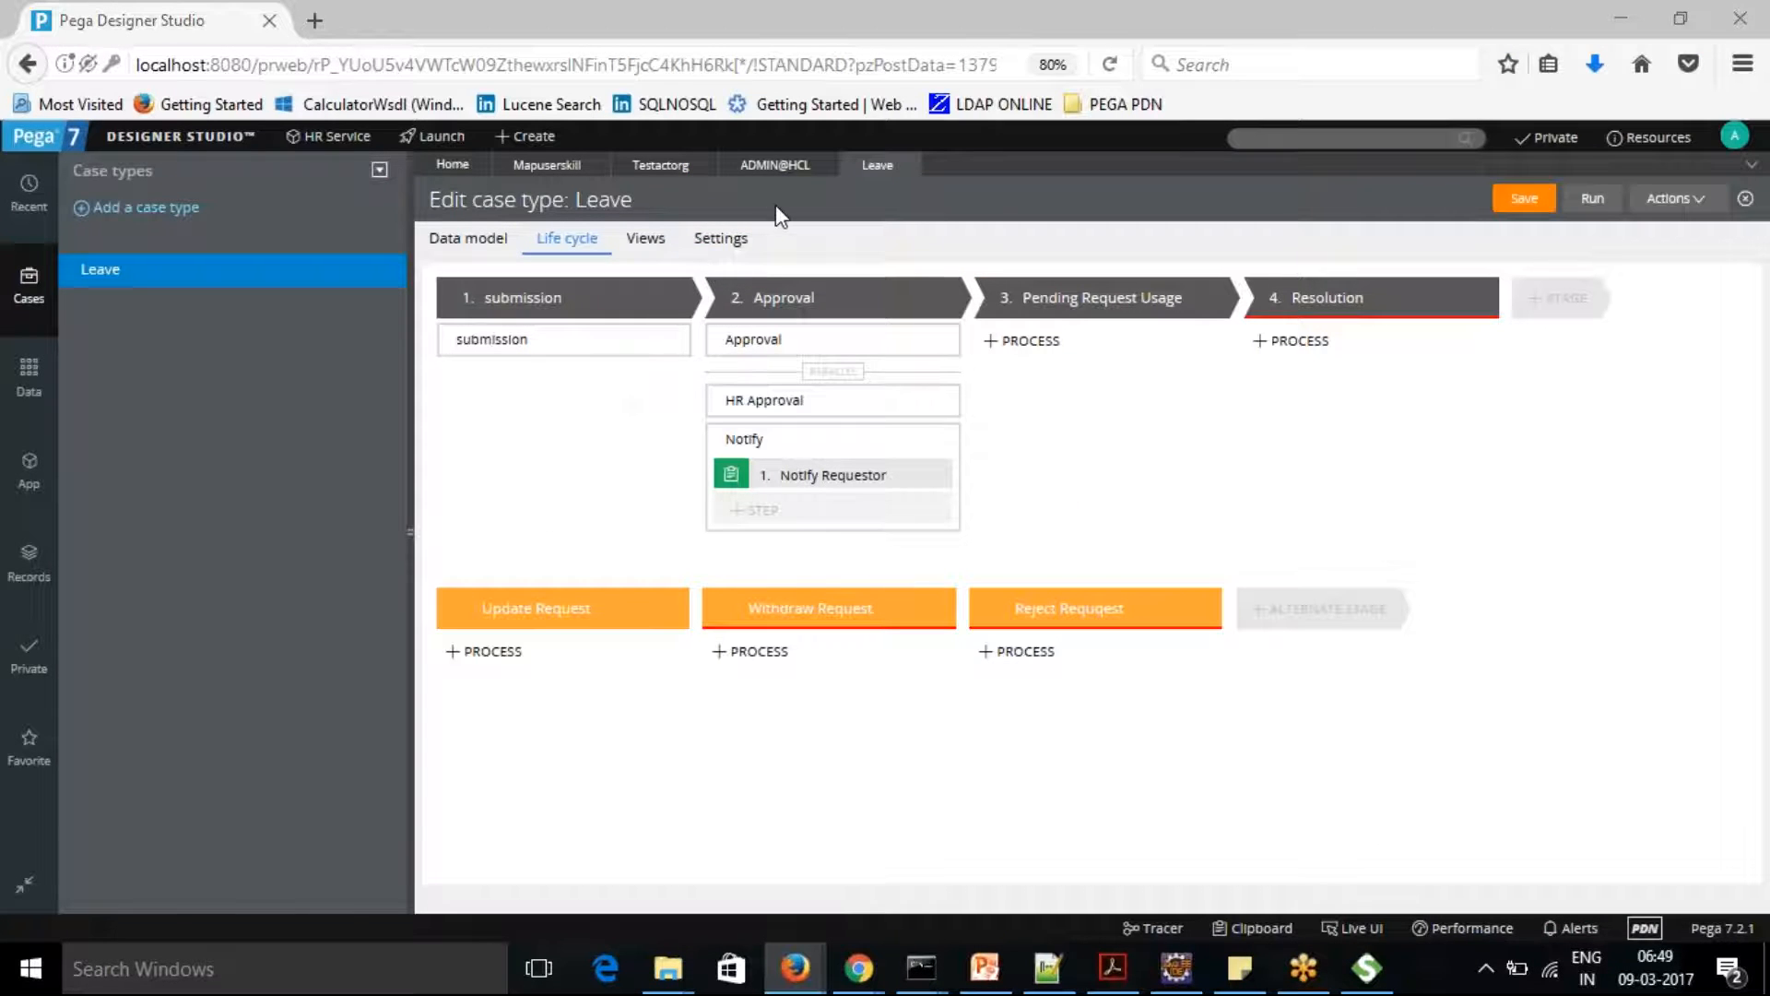
pyautogui.hotkey('alt', 'Tab')
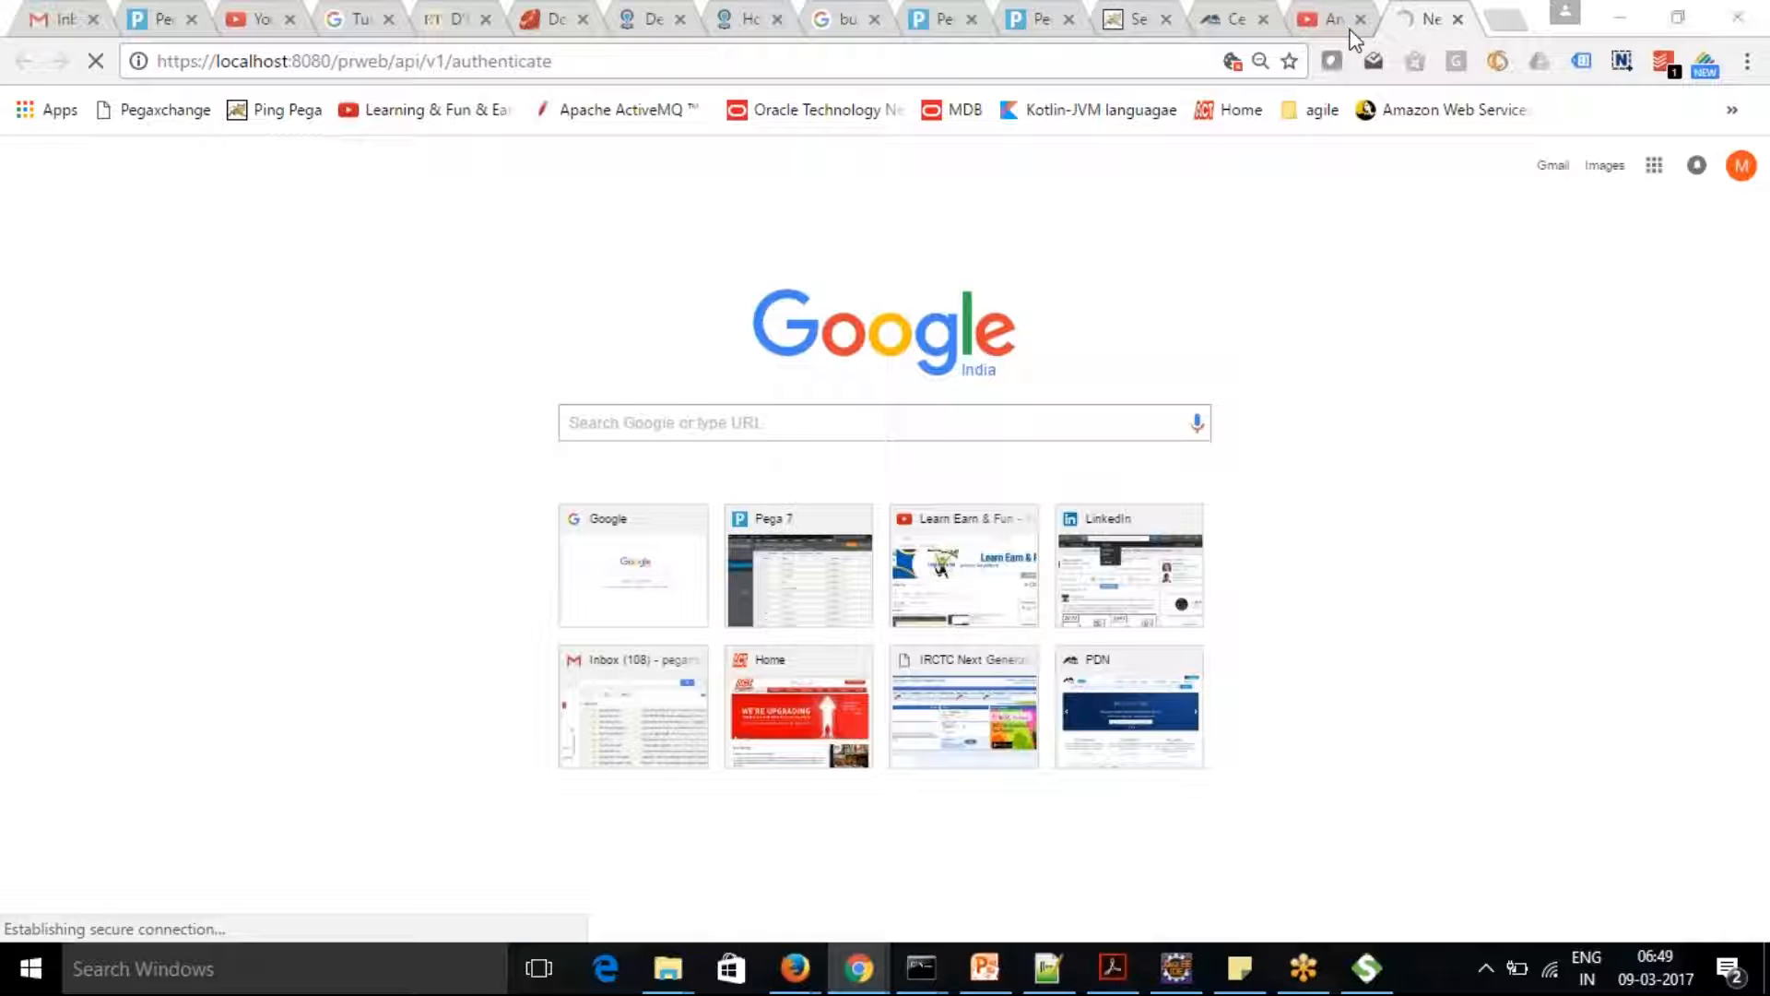
pyautogui.click(1235, 22)
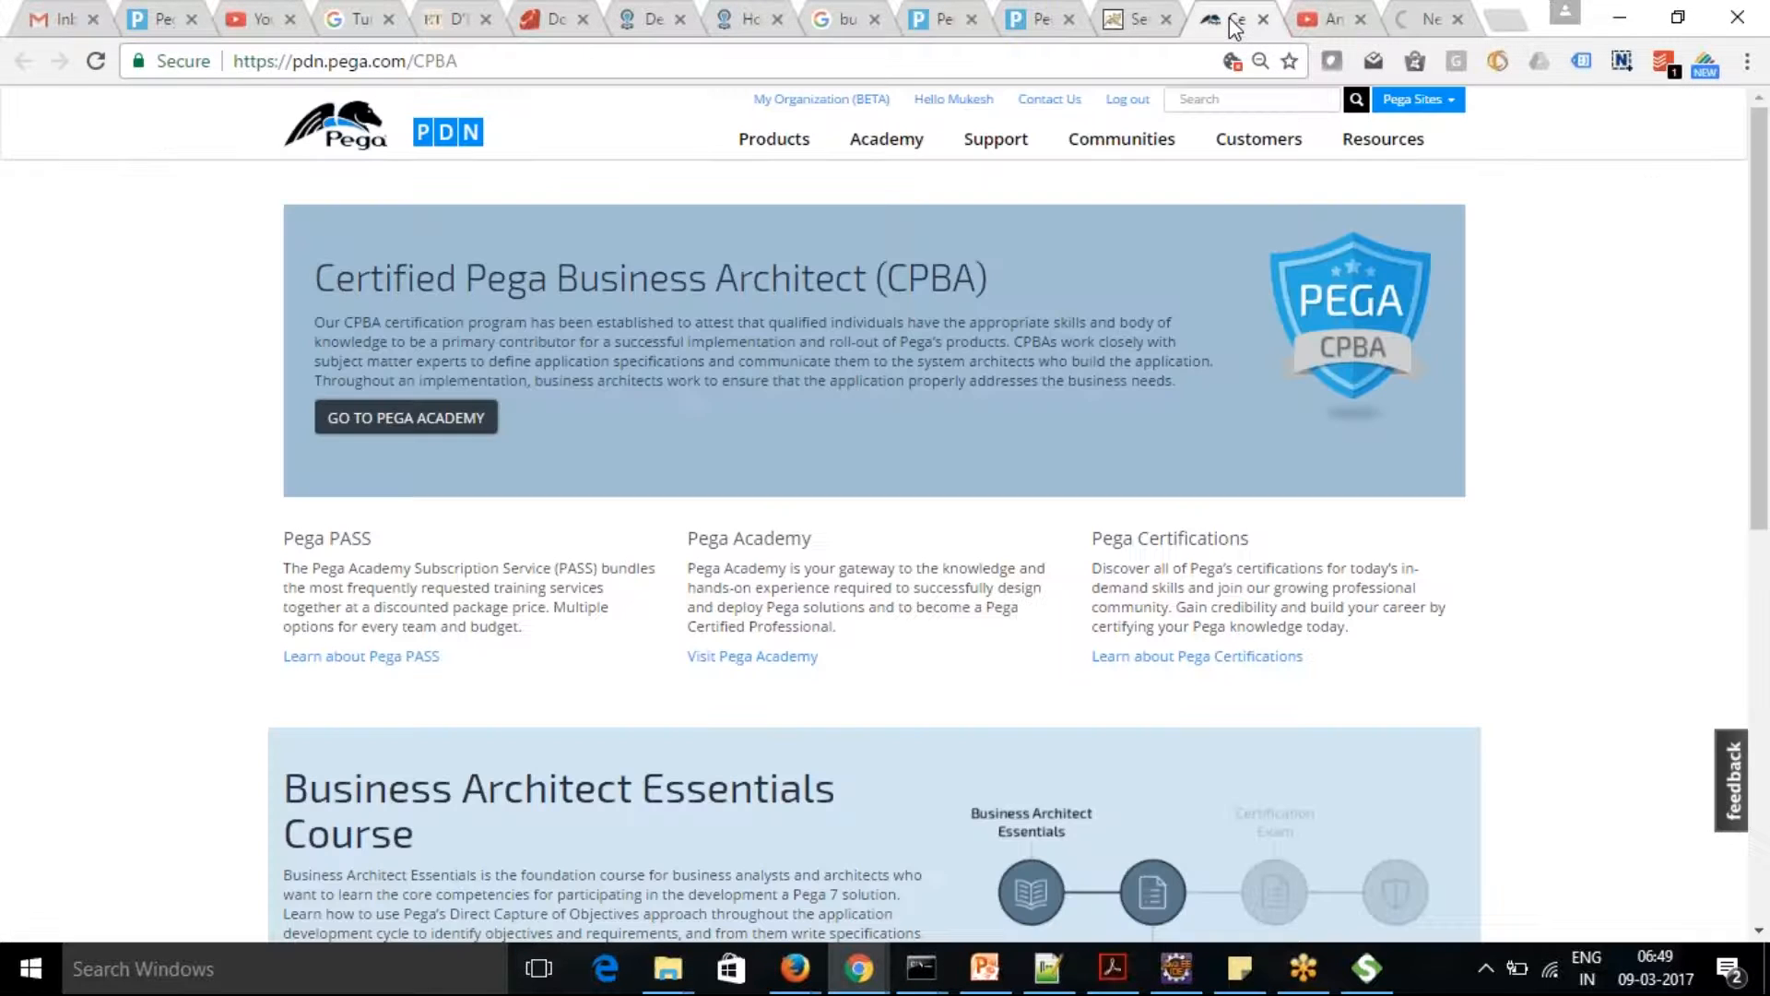
pyautogui.click(1111, 22)
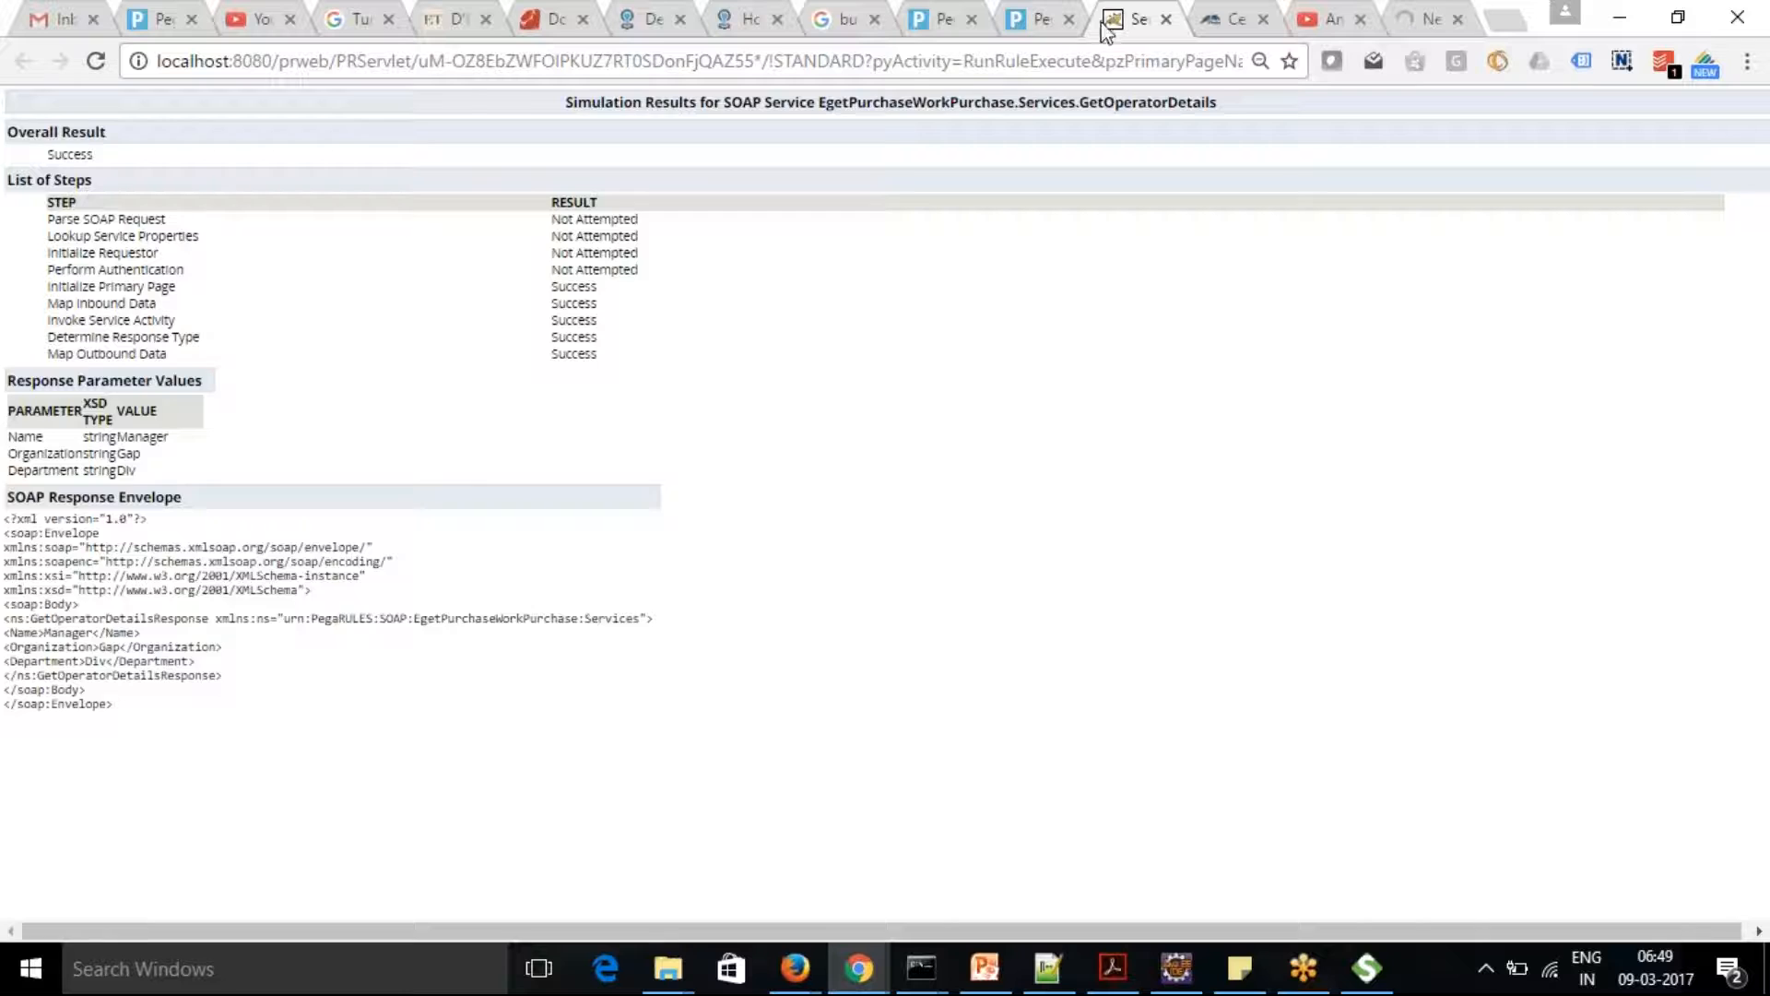
pyautogui.click(1040, 22)
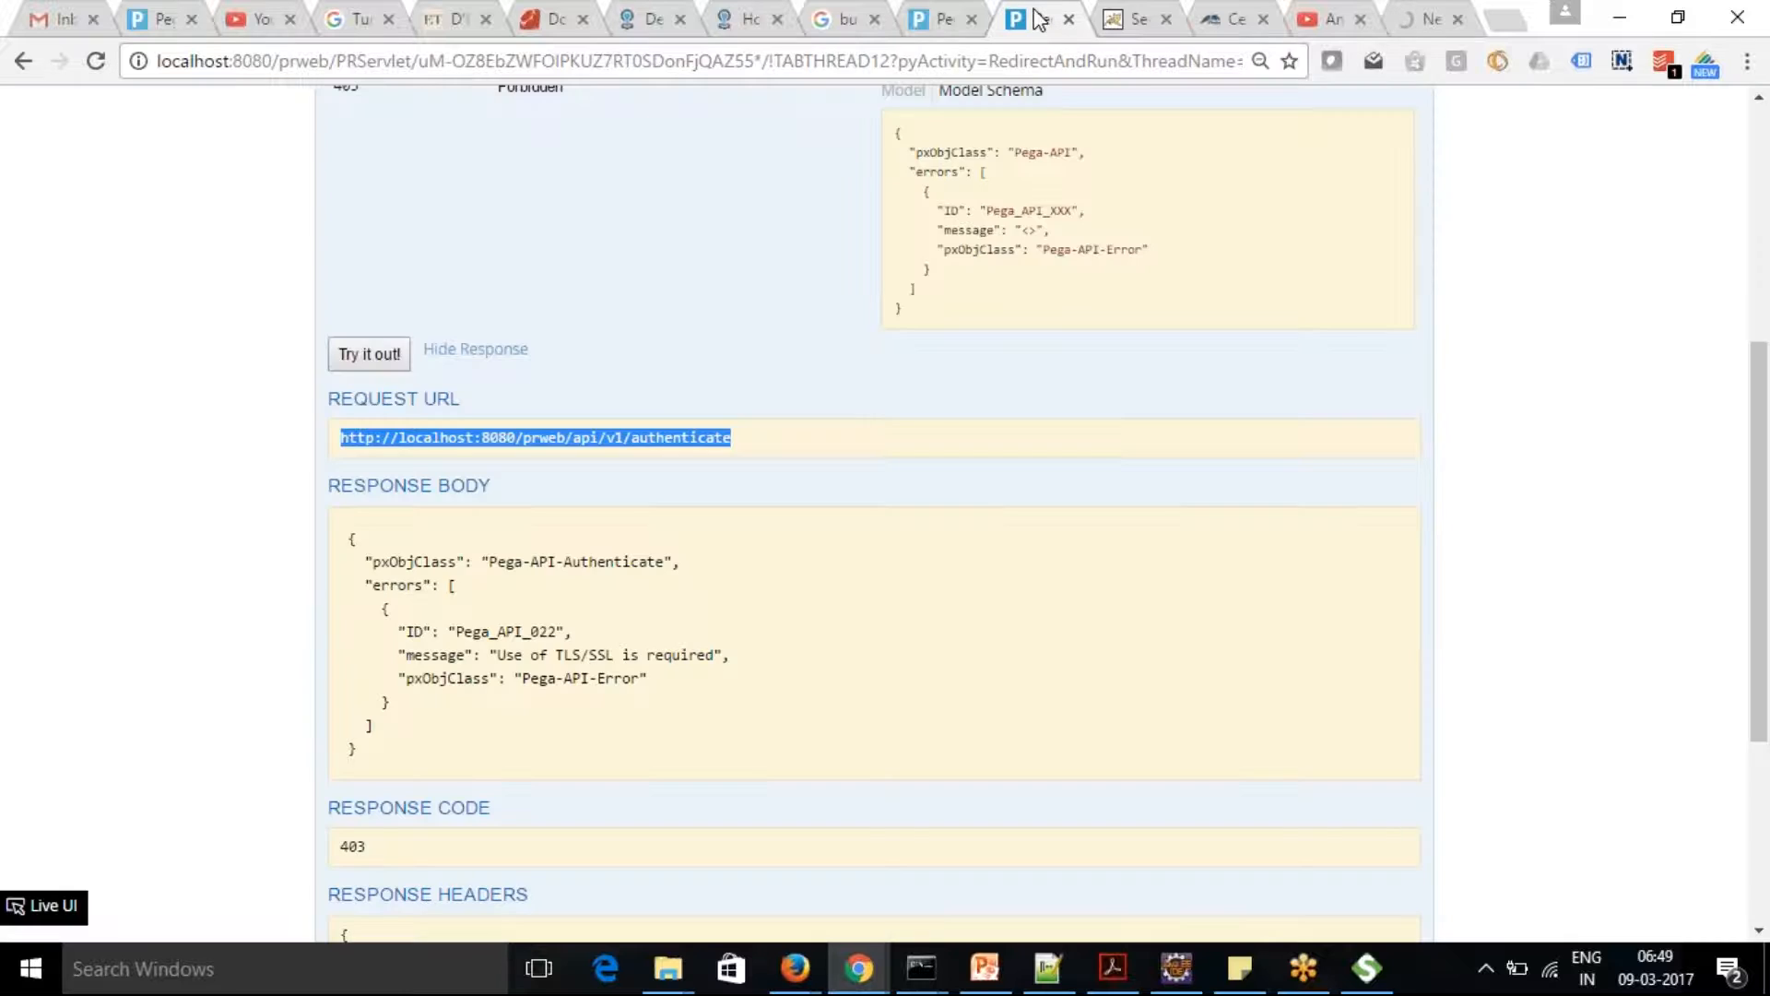
pyautogui.click(1730, 57)
pyautogui.click(1757, 386)
pyautogui.moveTo(1758, 394); pyautogui.dragTo(1754, 143)
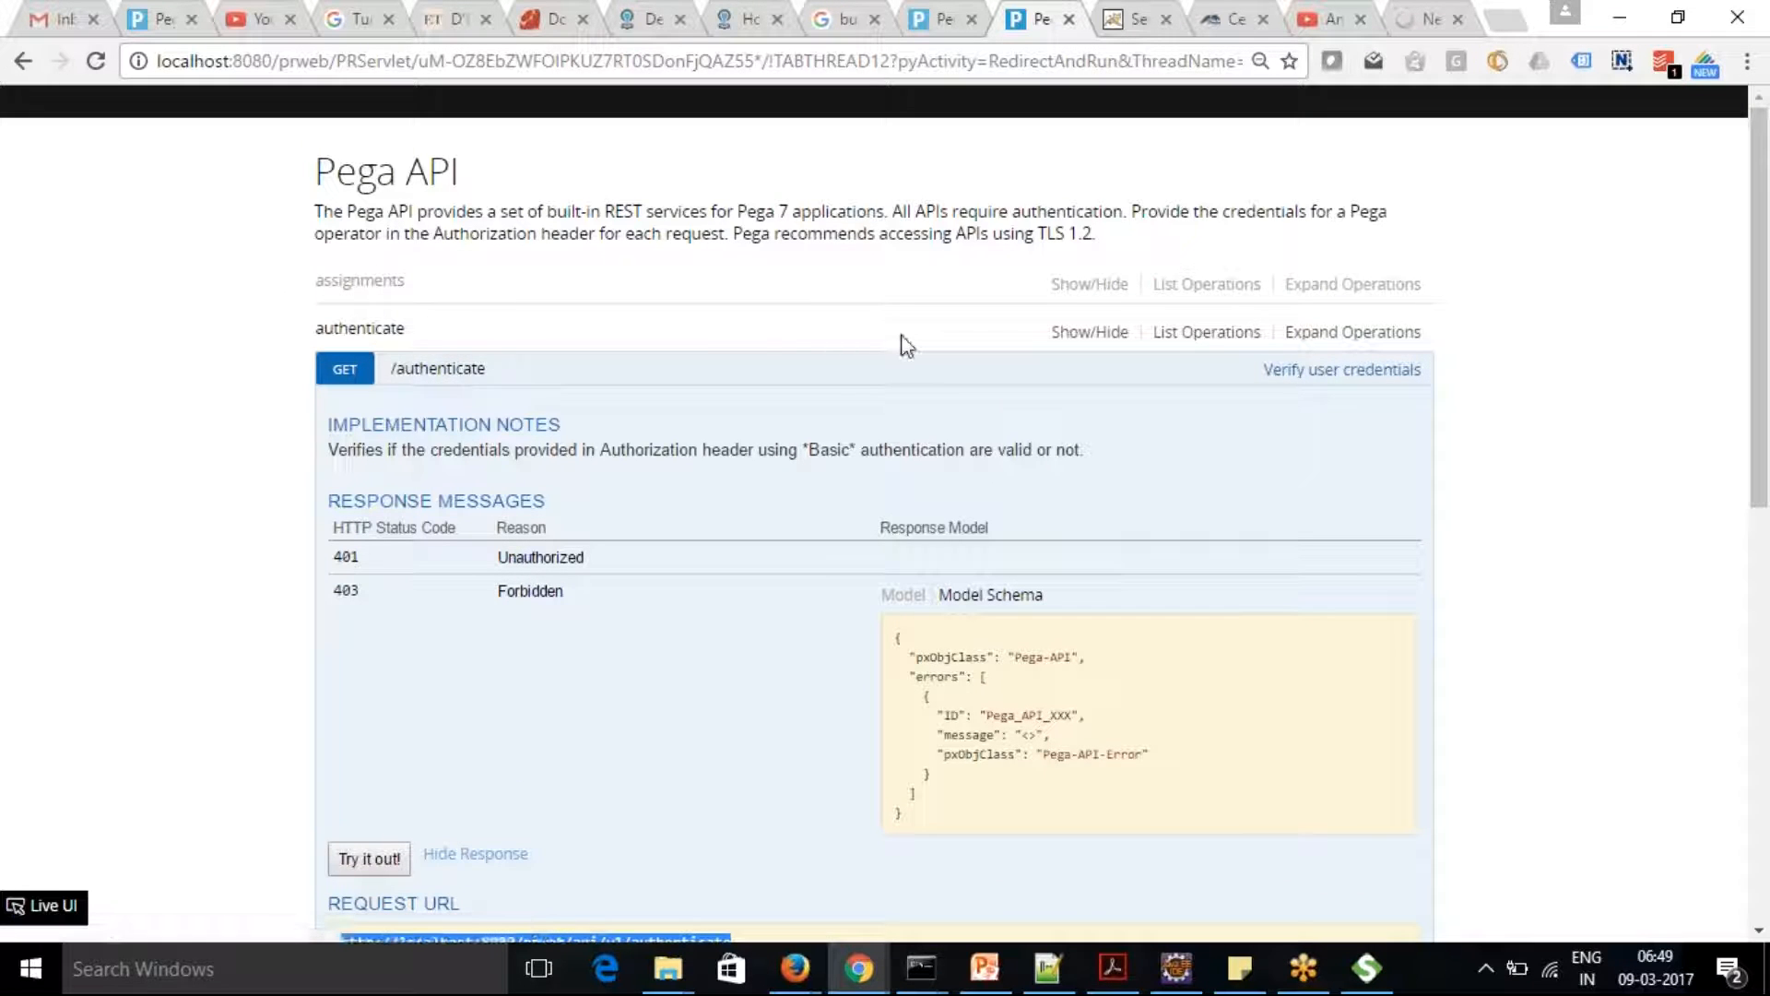
pyautogui.click(429, 371)
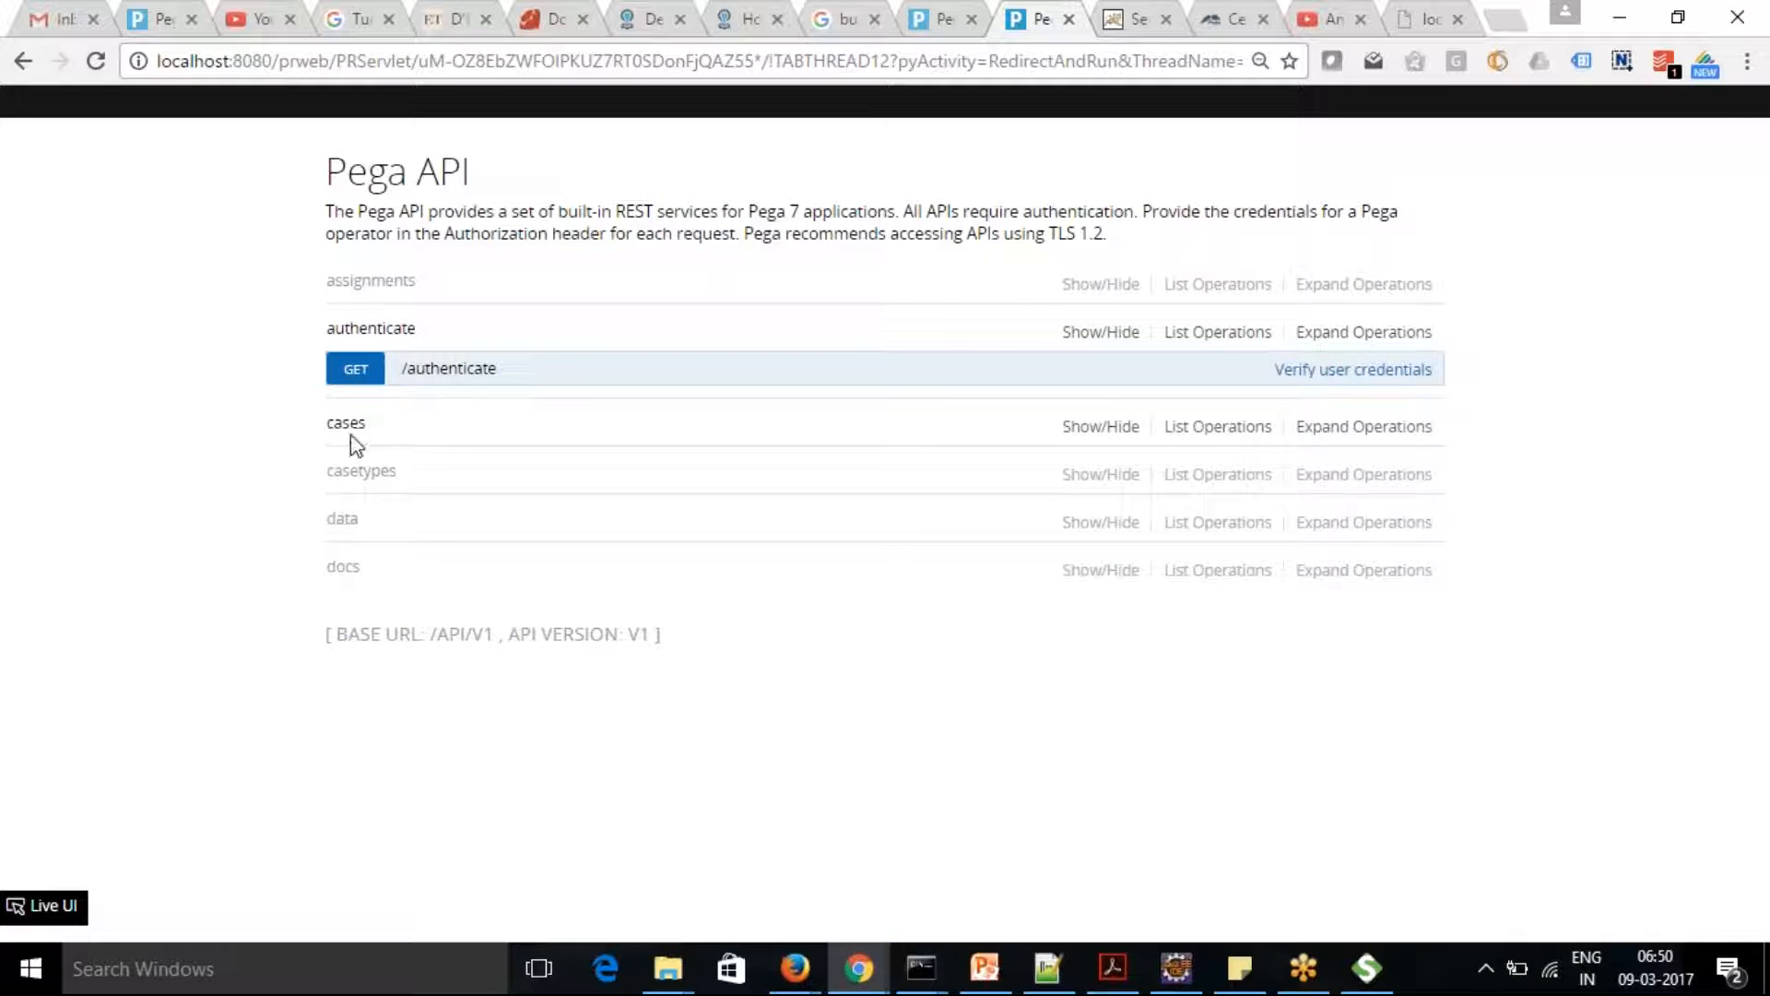
# List the cases operations, open GET /cases/{ID} and examine its response model schema through to the end
pyautogui.click(349, 424)
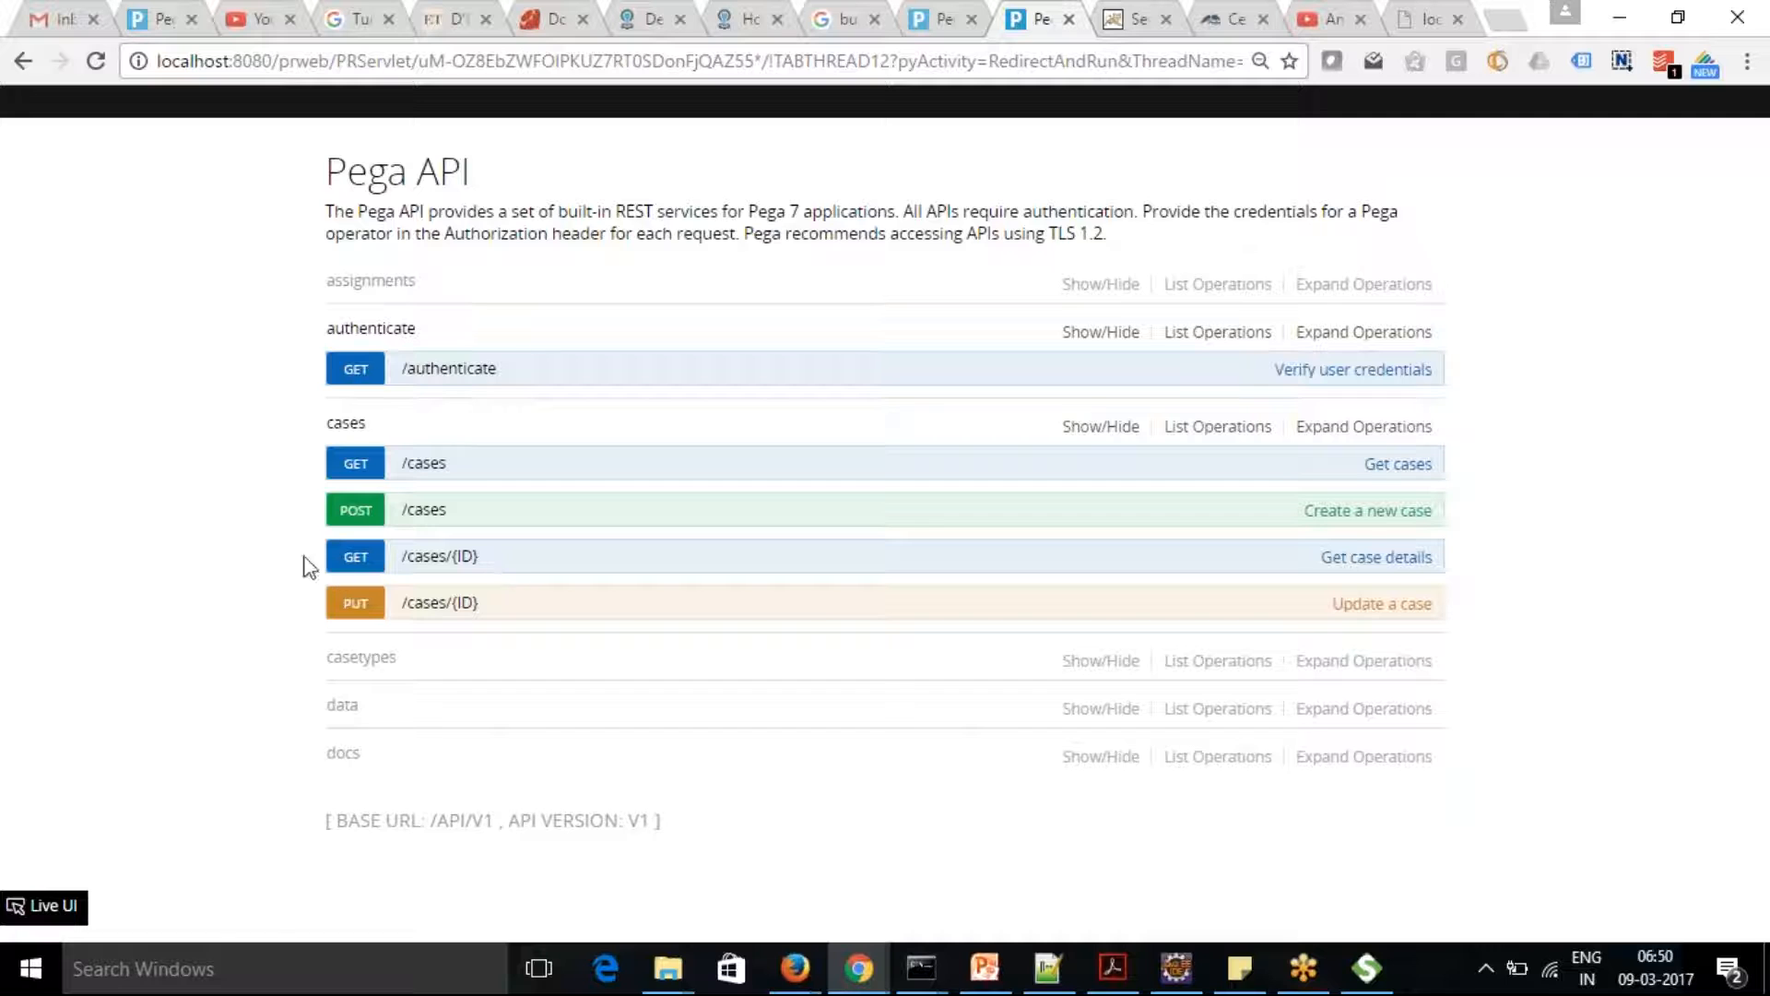
pyautogui.click(348, 557)
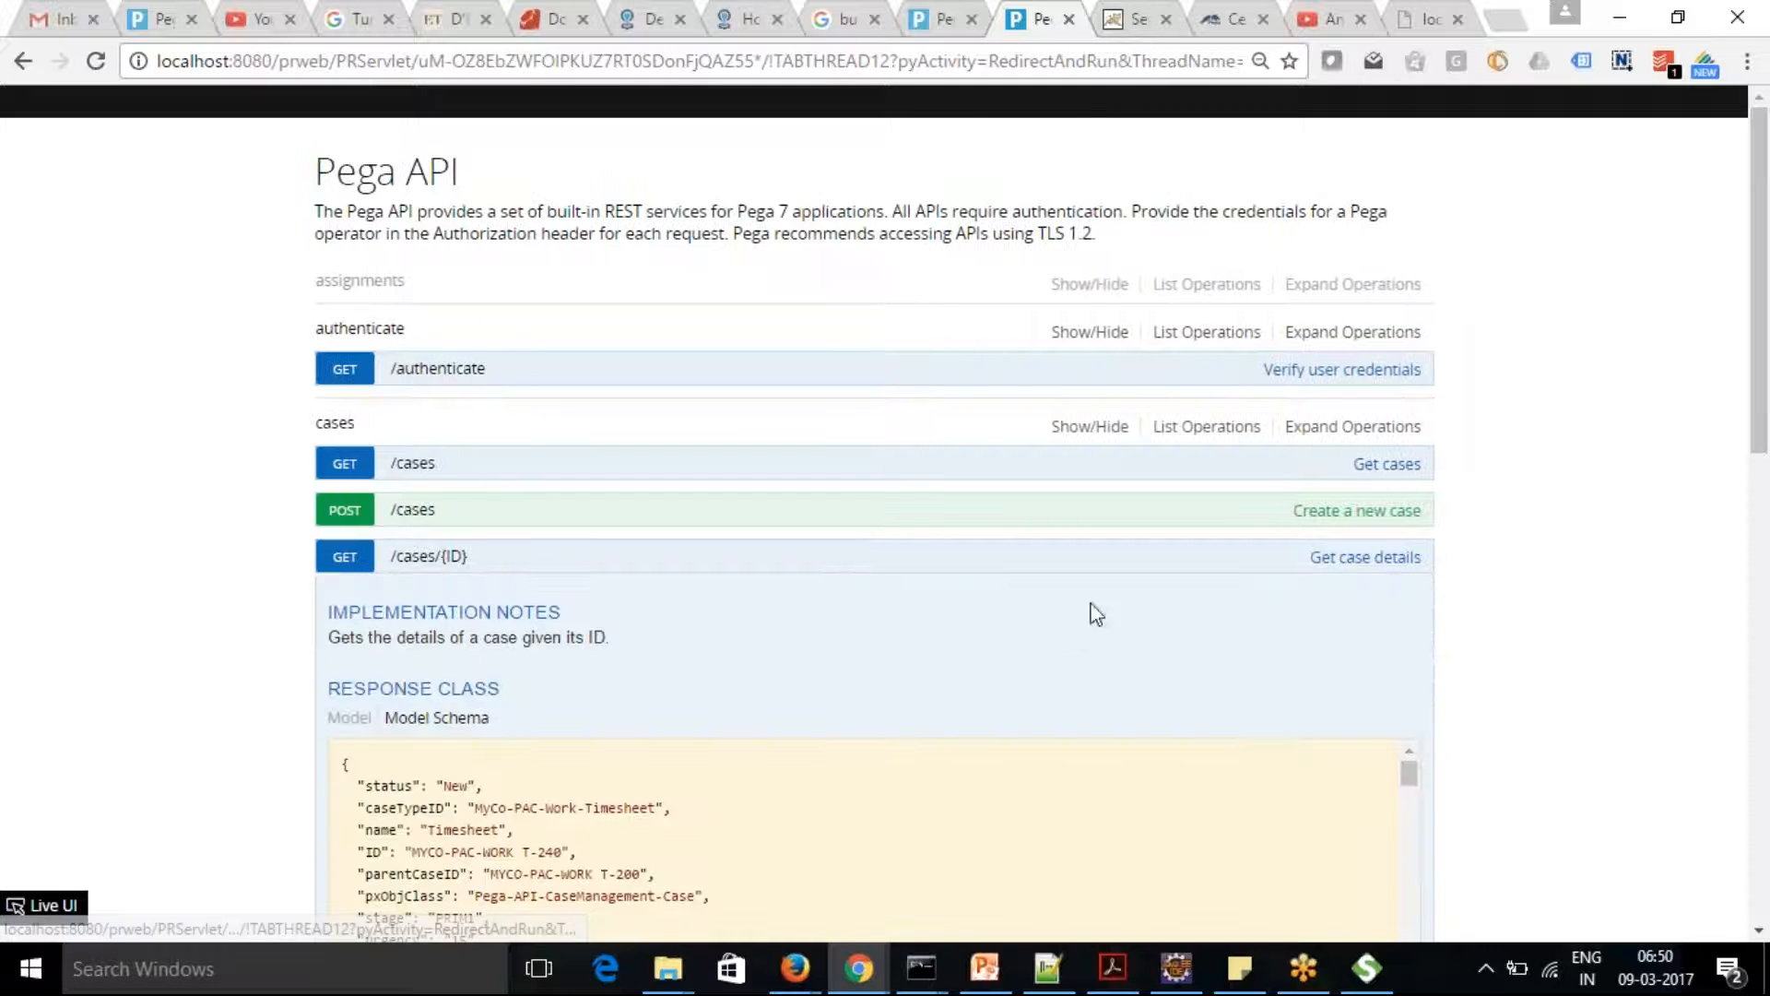
pyautogui.moveTo(1765, 364); pyautogui.dragTo(1765, 431)
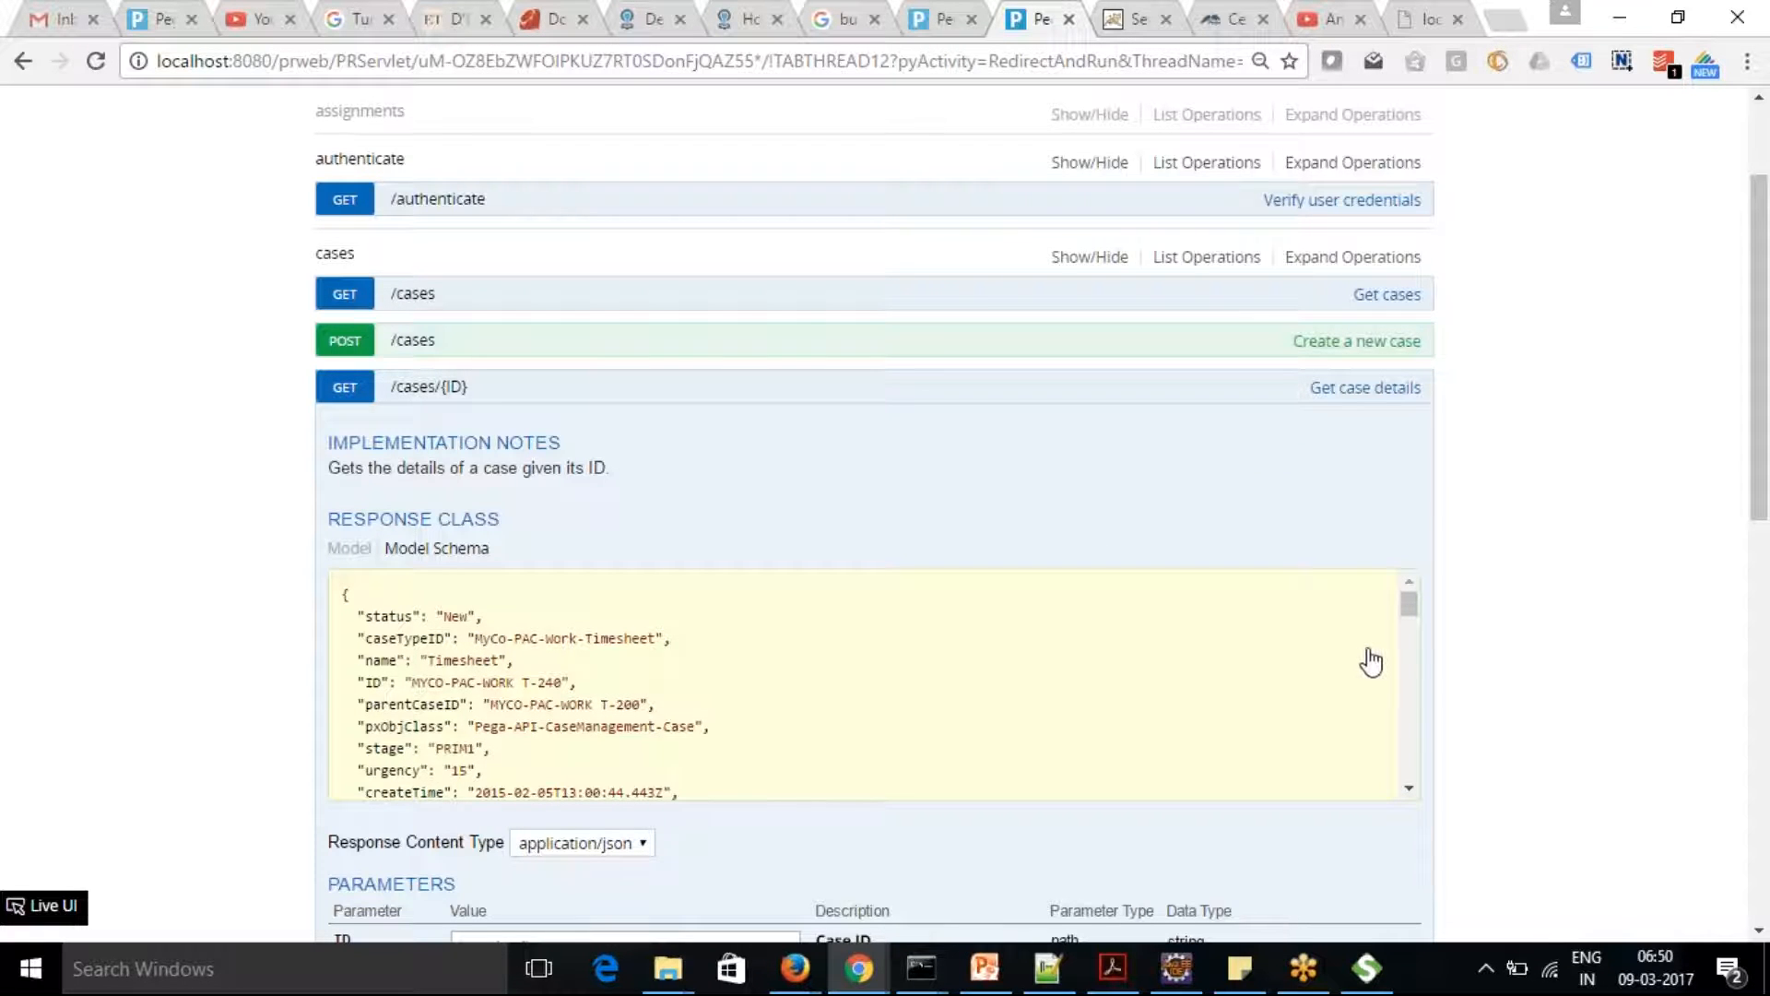
pyautogui.moveTo(1413, 610); pyautogui.dragTo(1456, 825)
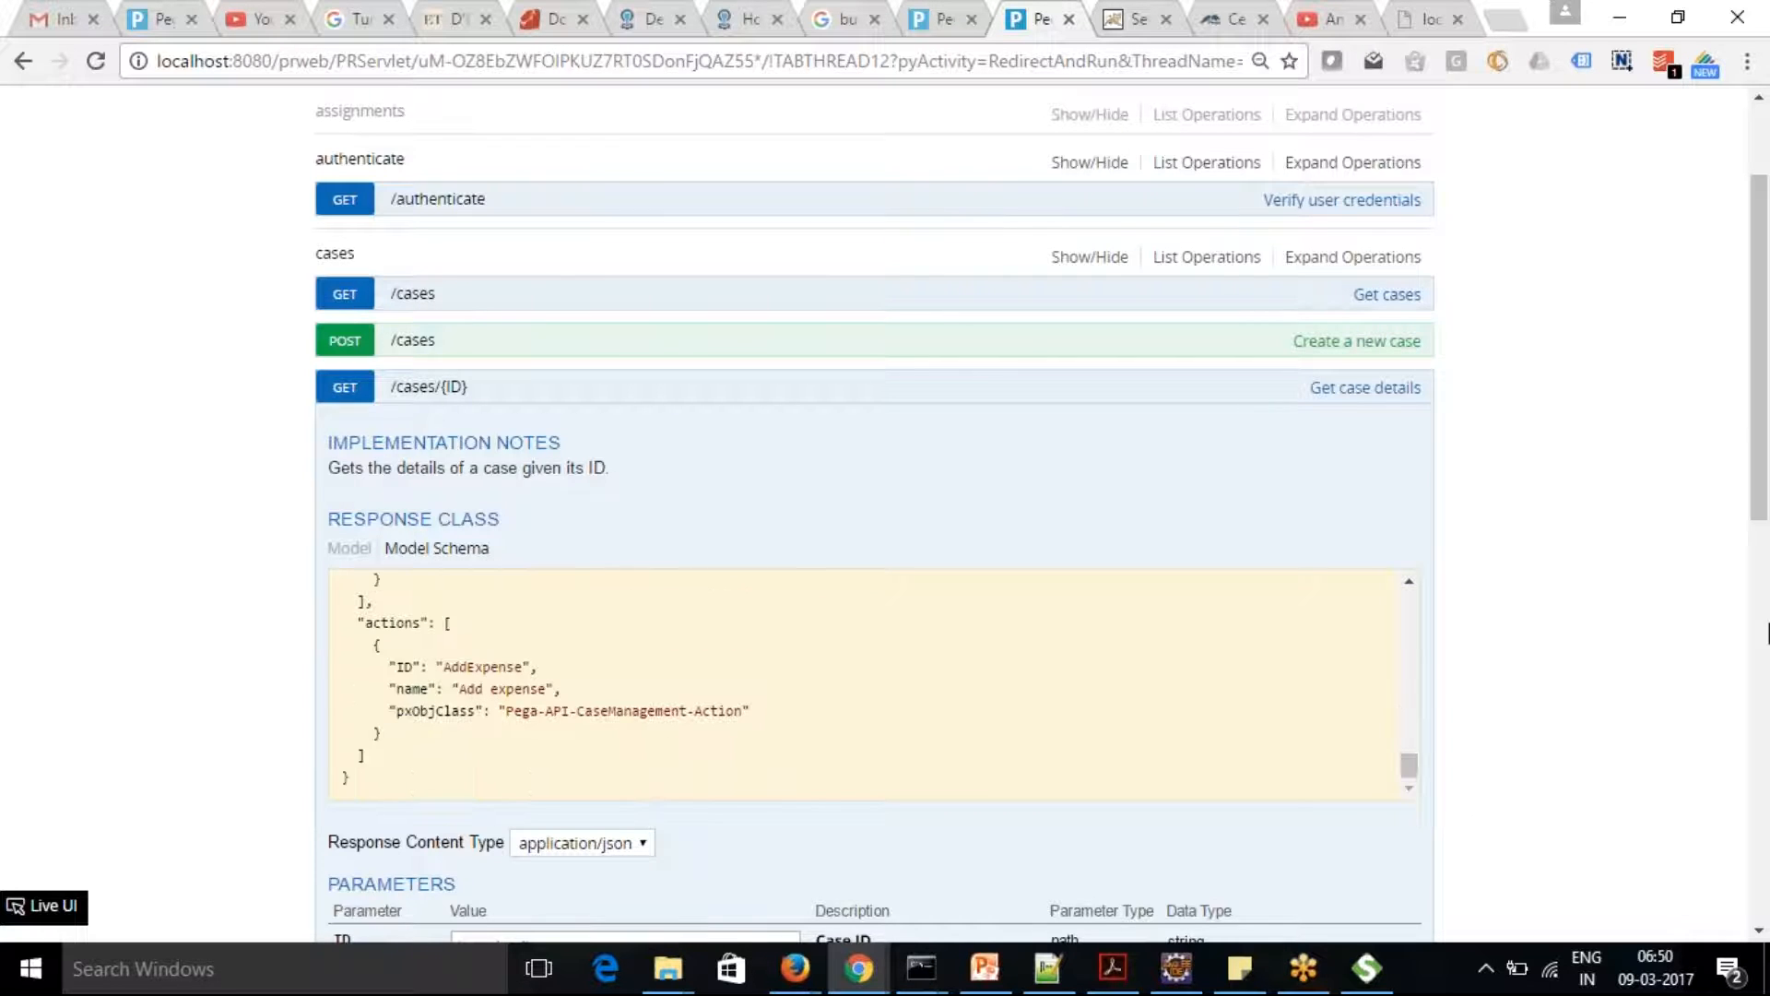
# Enter PU-70 as the case ID parameter of GET /cases/{ID} and try the operation out
pyautogui.moveTo(1751, 513); pyautogui.dragTo(1767, 843)
pyautogui.click(388, 757)
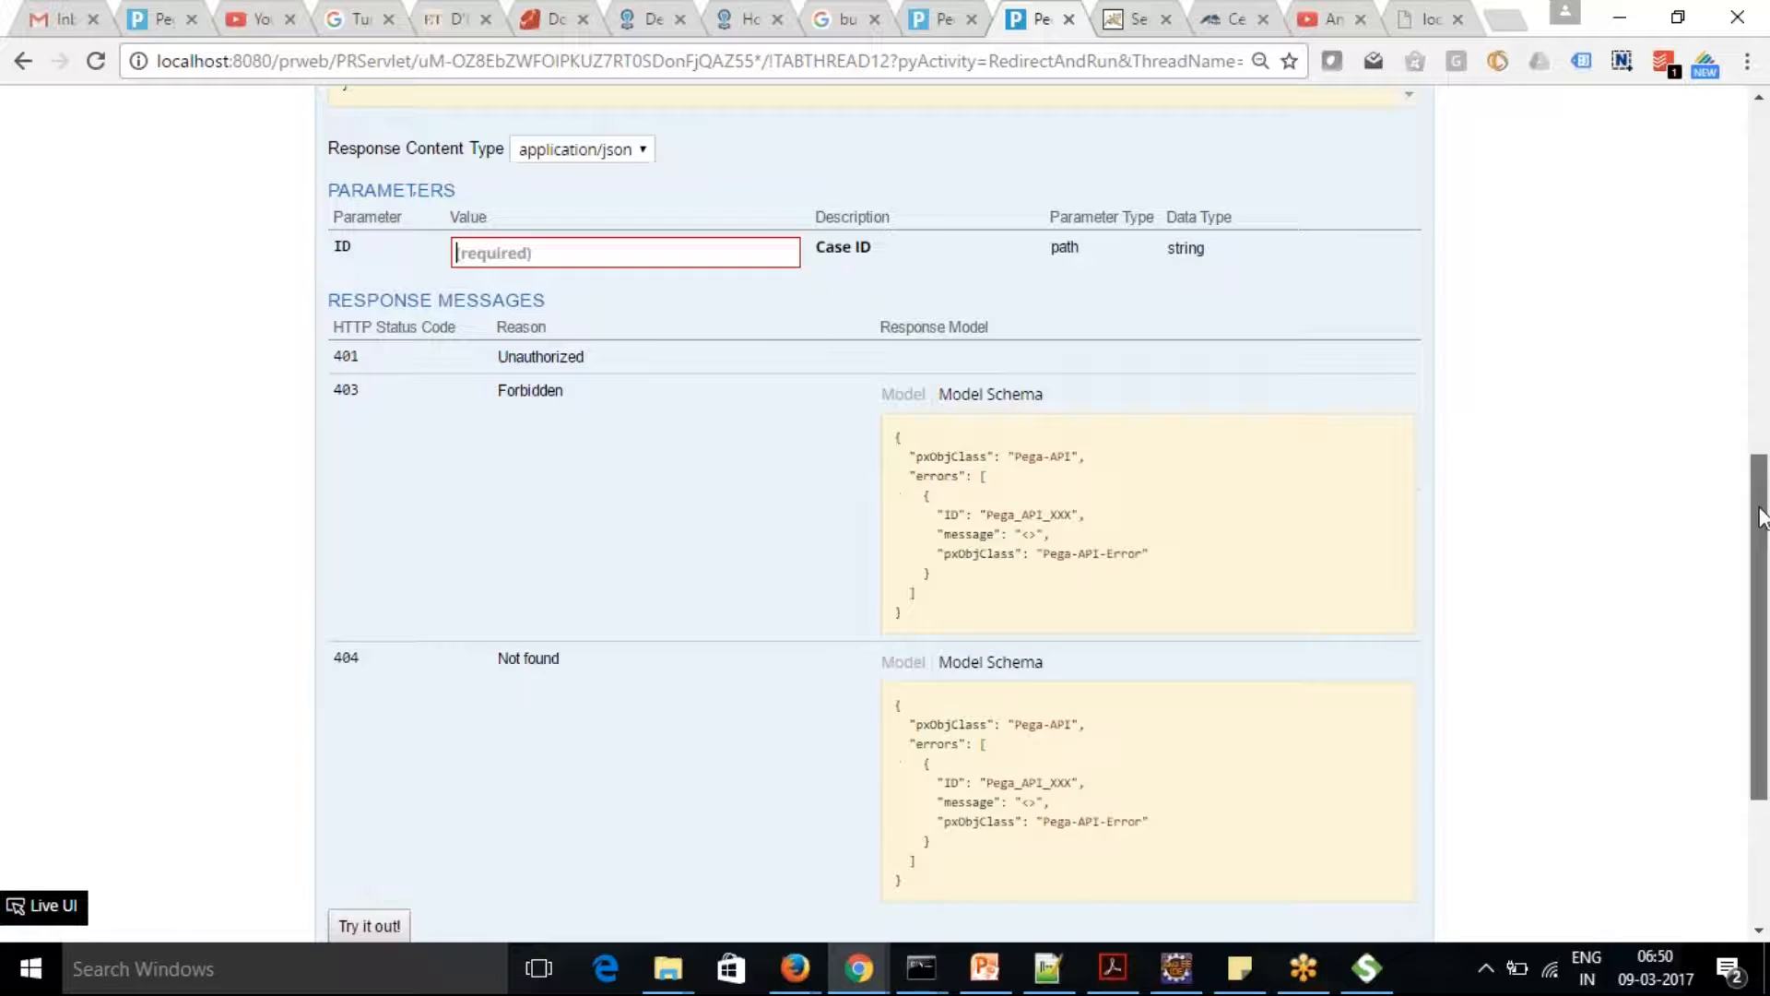
pyautogui.scroll(3, 1763, 452)
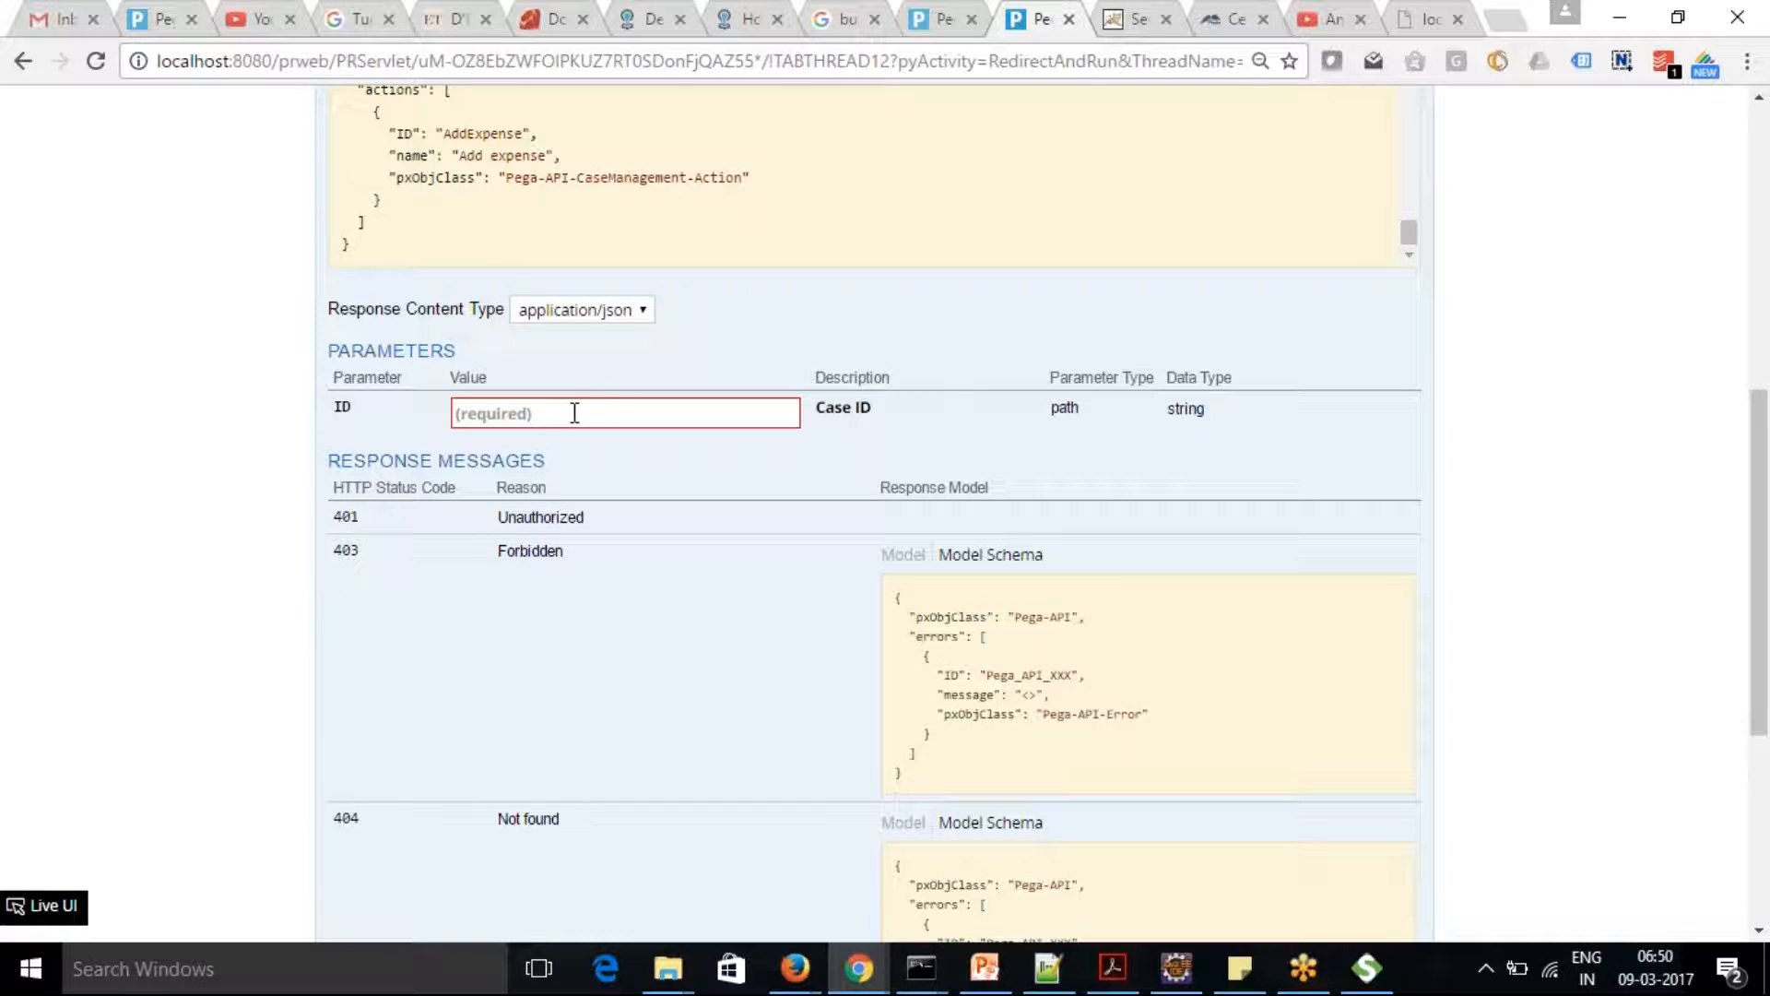
pyautogui.write('PU-70')
pyautogui.moveTo(1761, 537); pyautogui.dragTo(1767, 724)
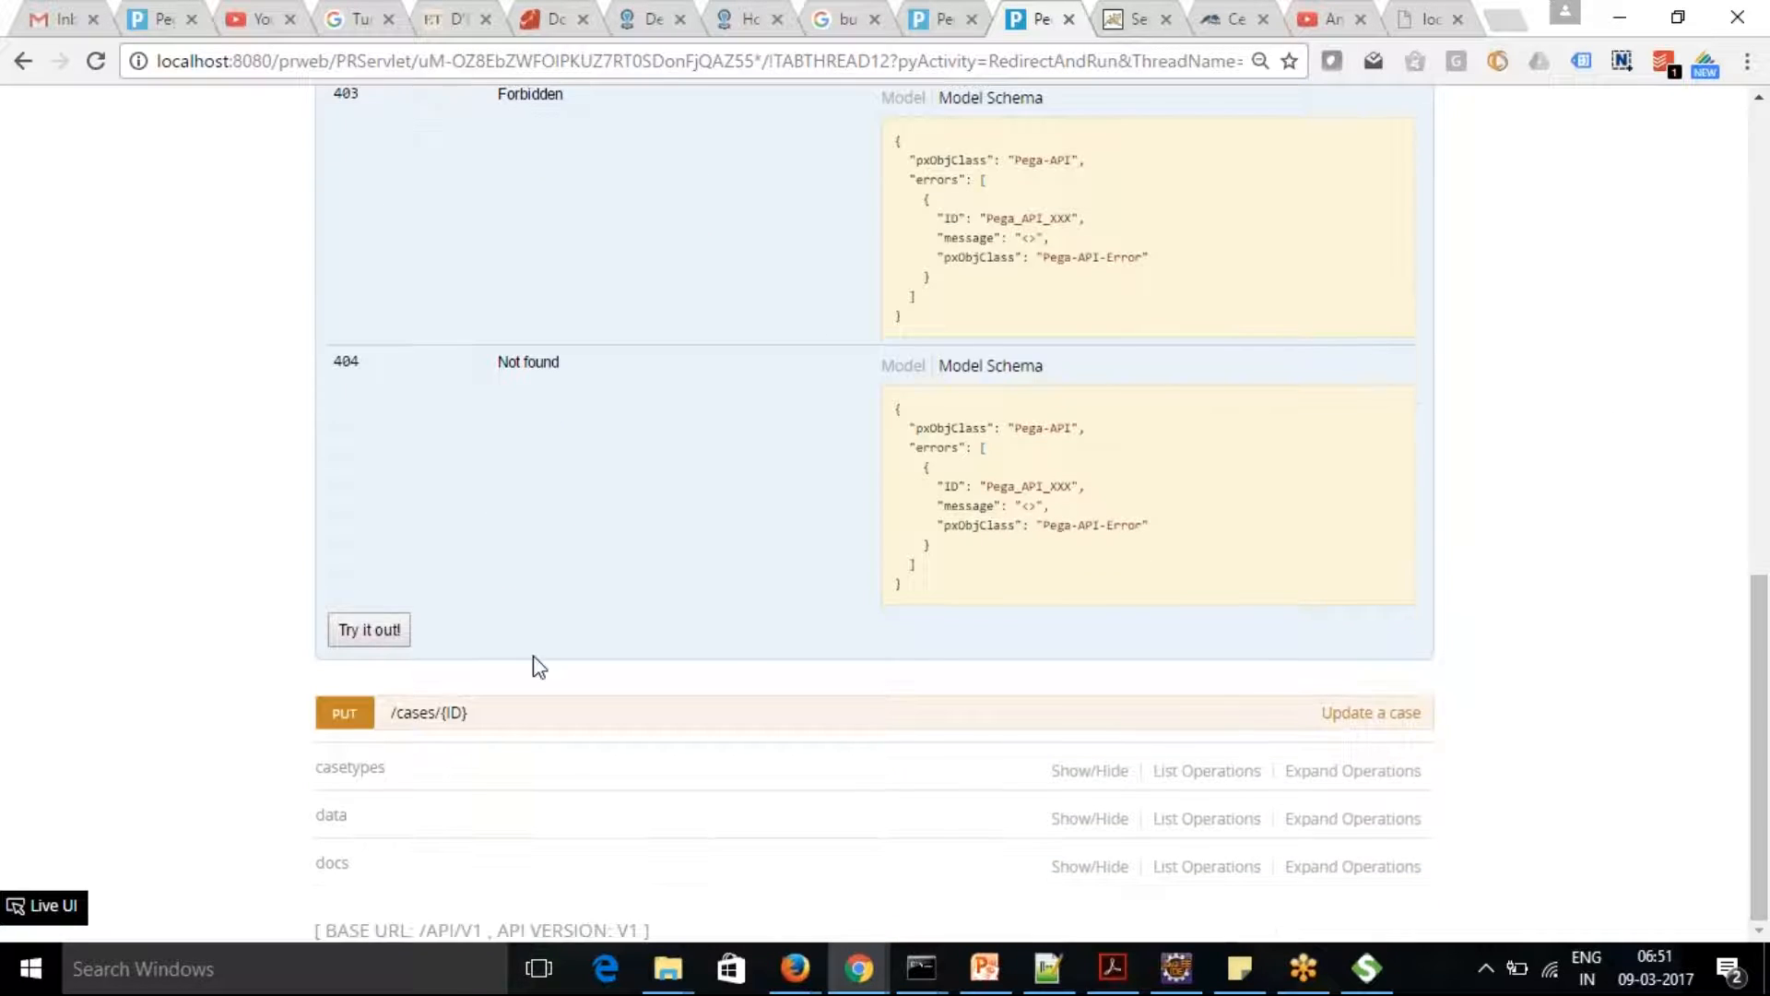
pyautogui.click(369, 631)
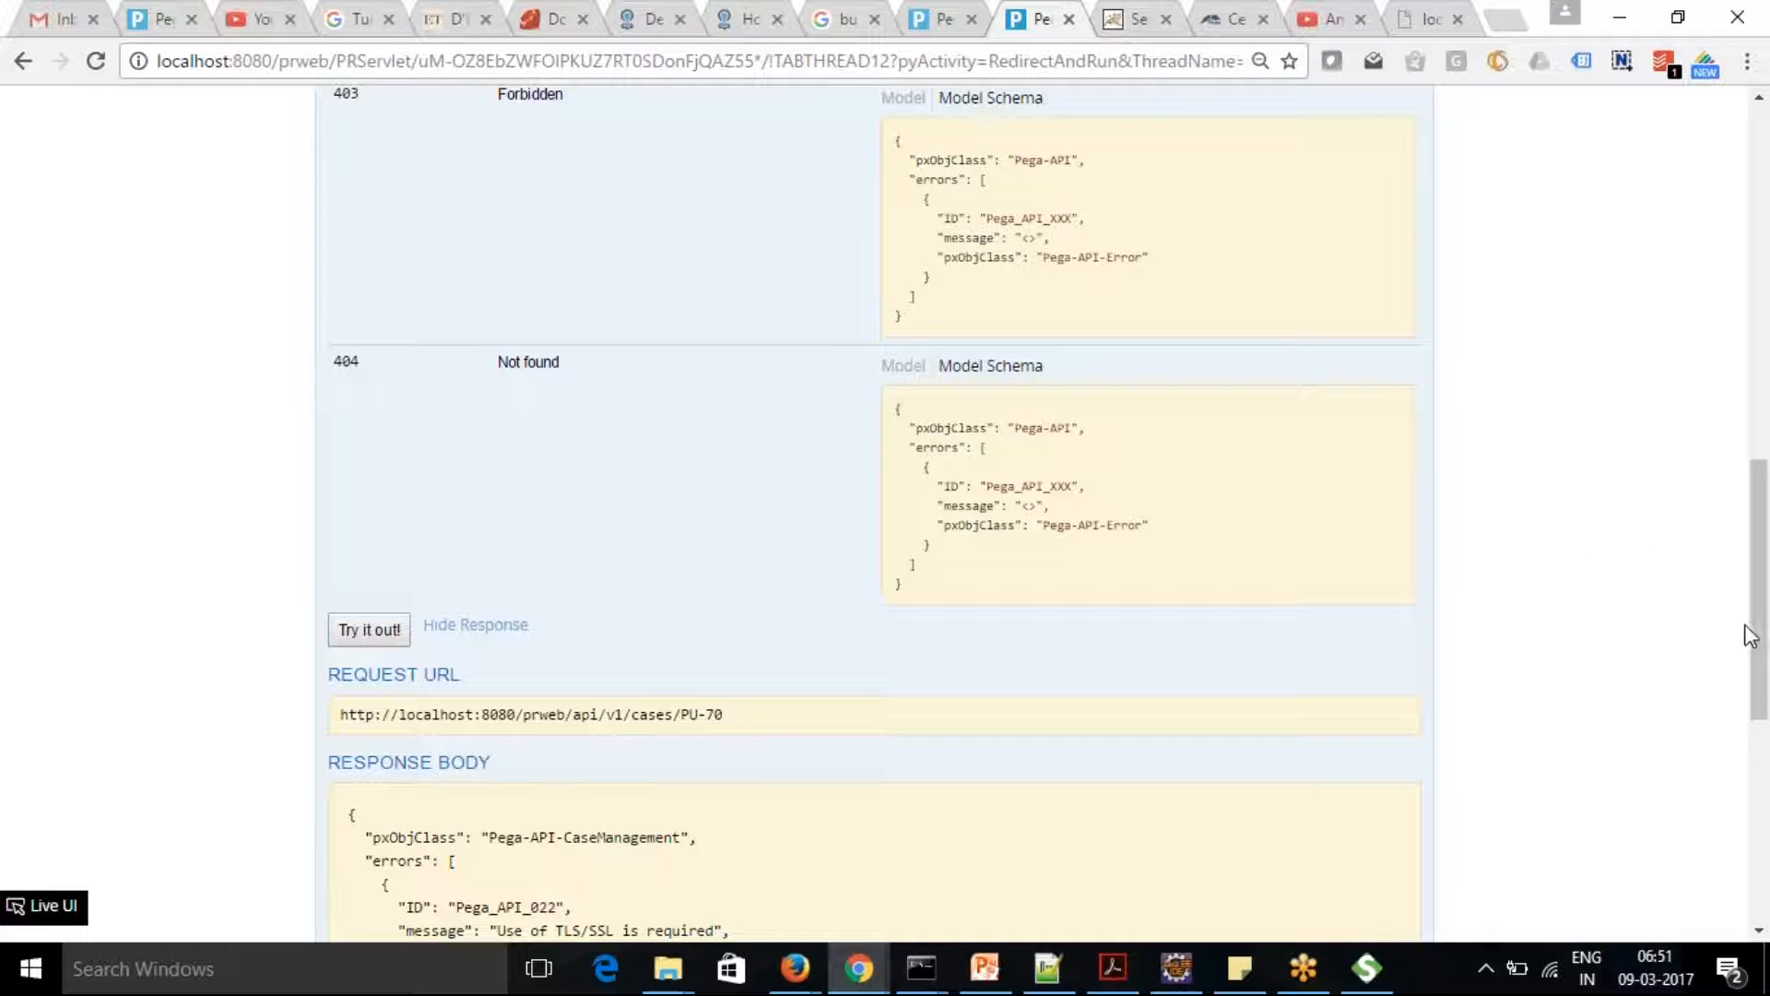
pyautogui.moveTo(760, 723); pyautogui.dragTo(324, 724)
pyautogui.hotkey('ctrl', 'c')
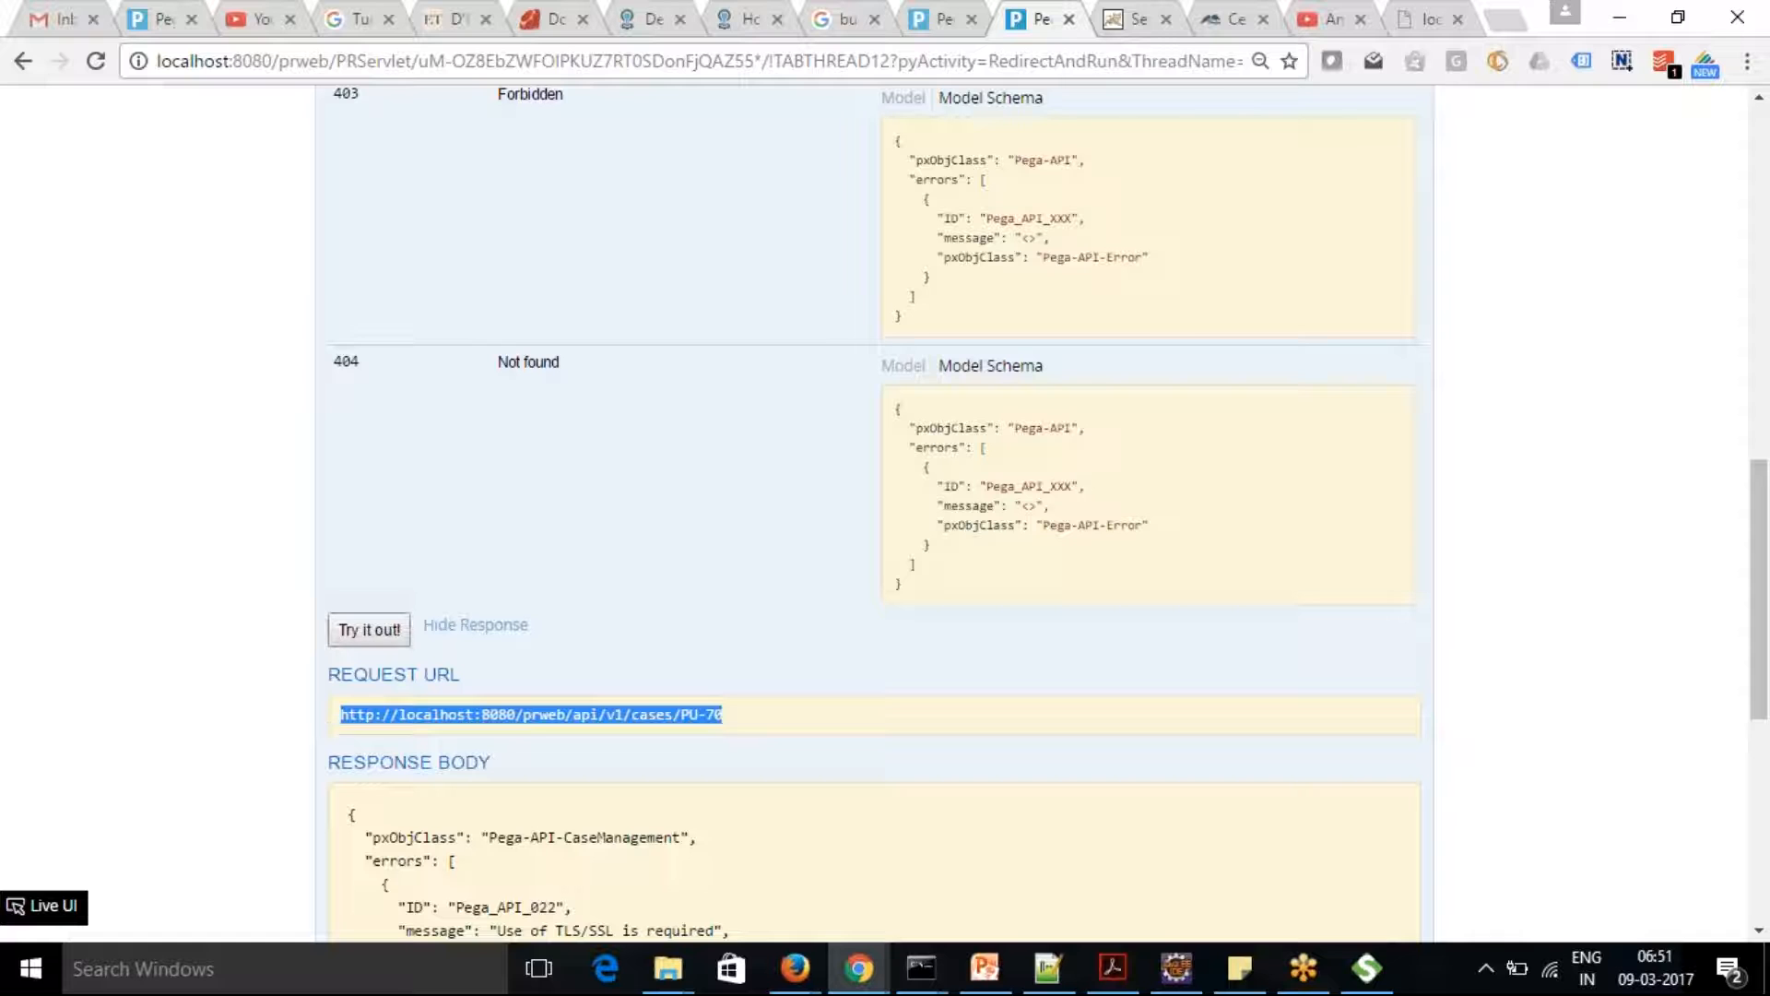
pyautogui.click(1427, 18)
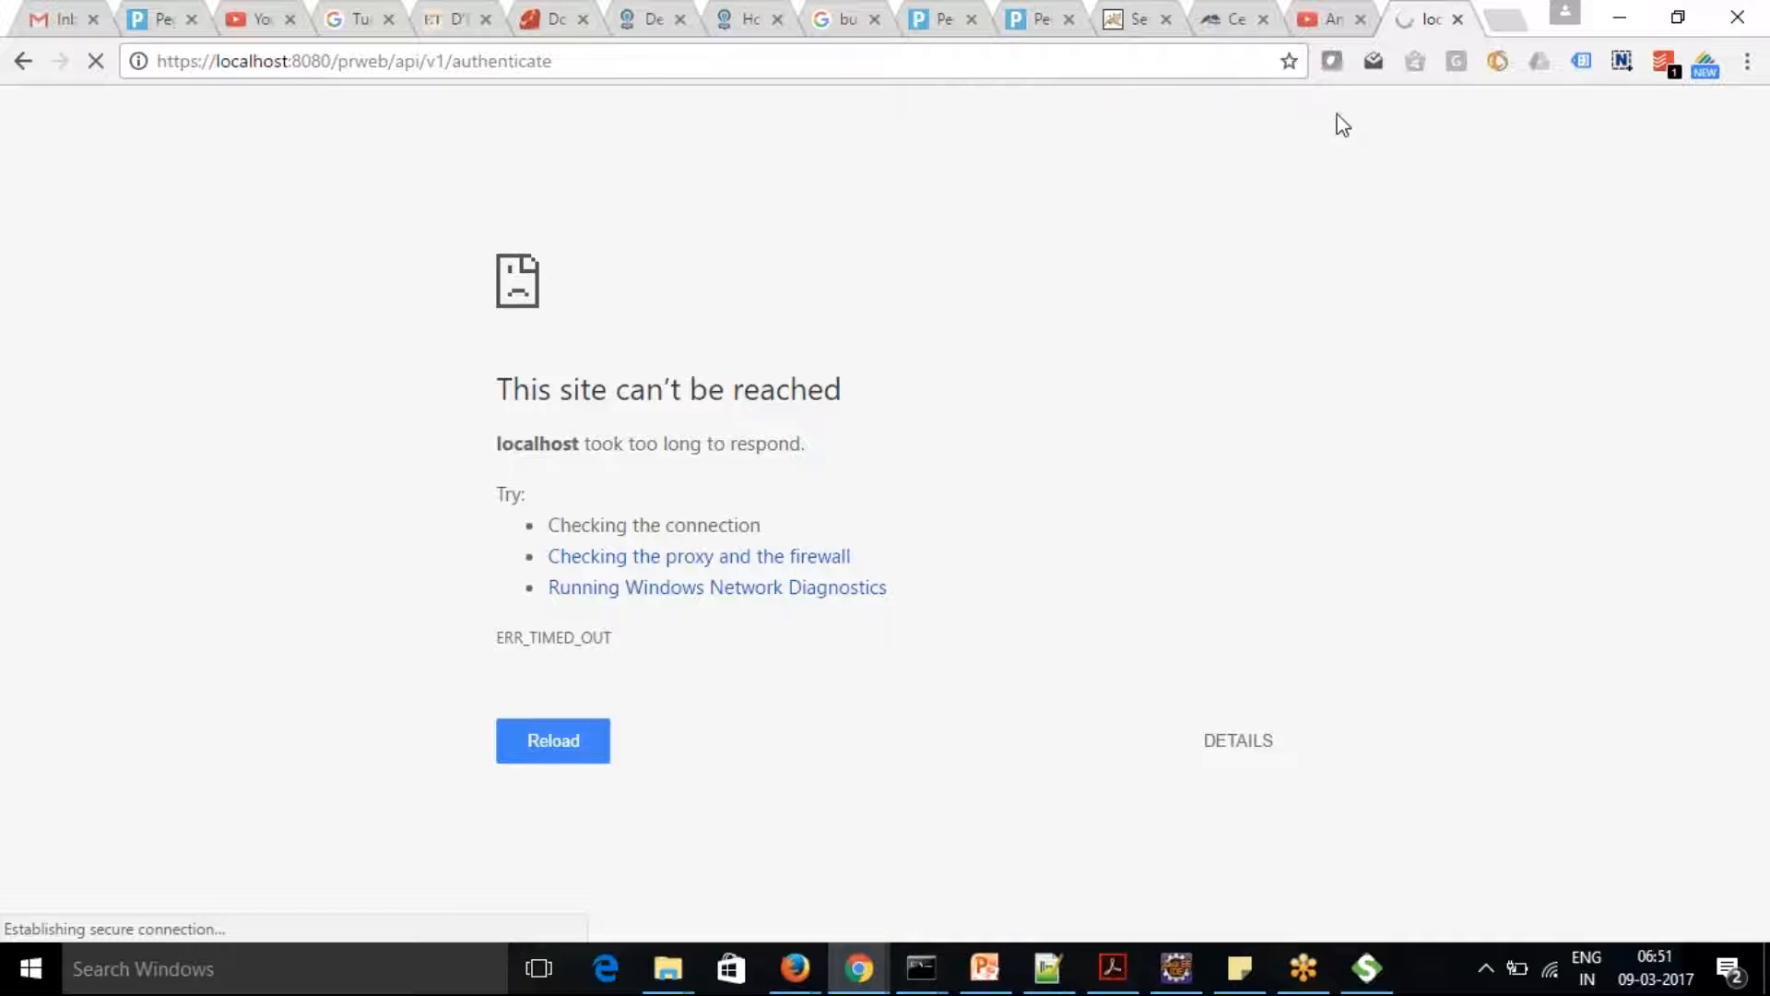
pyautogui.click(667, 62)
pyautogui.hotkey('ctrl', 'v')
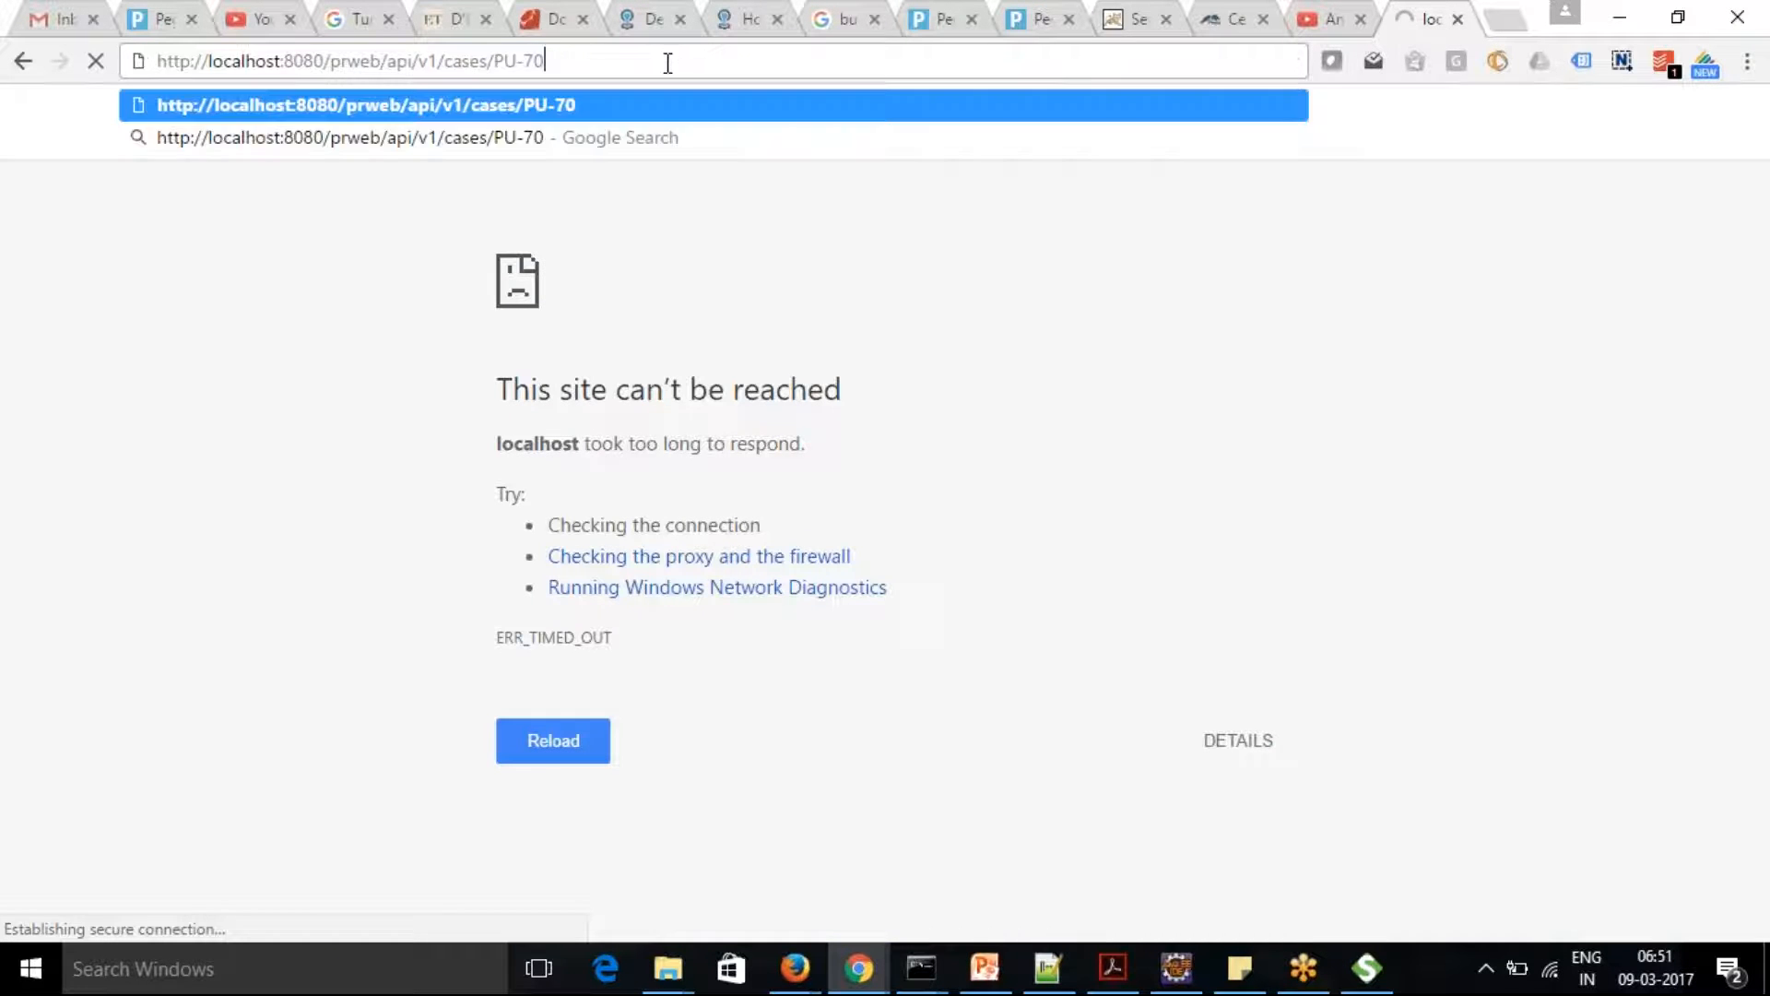
pyautogui.press('BackSpace')
pyautogui.press('BackSpace')
pyautogui.write('70')
pyautogui.press('Return')
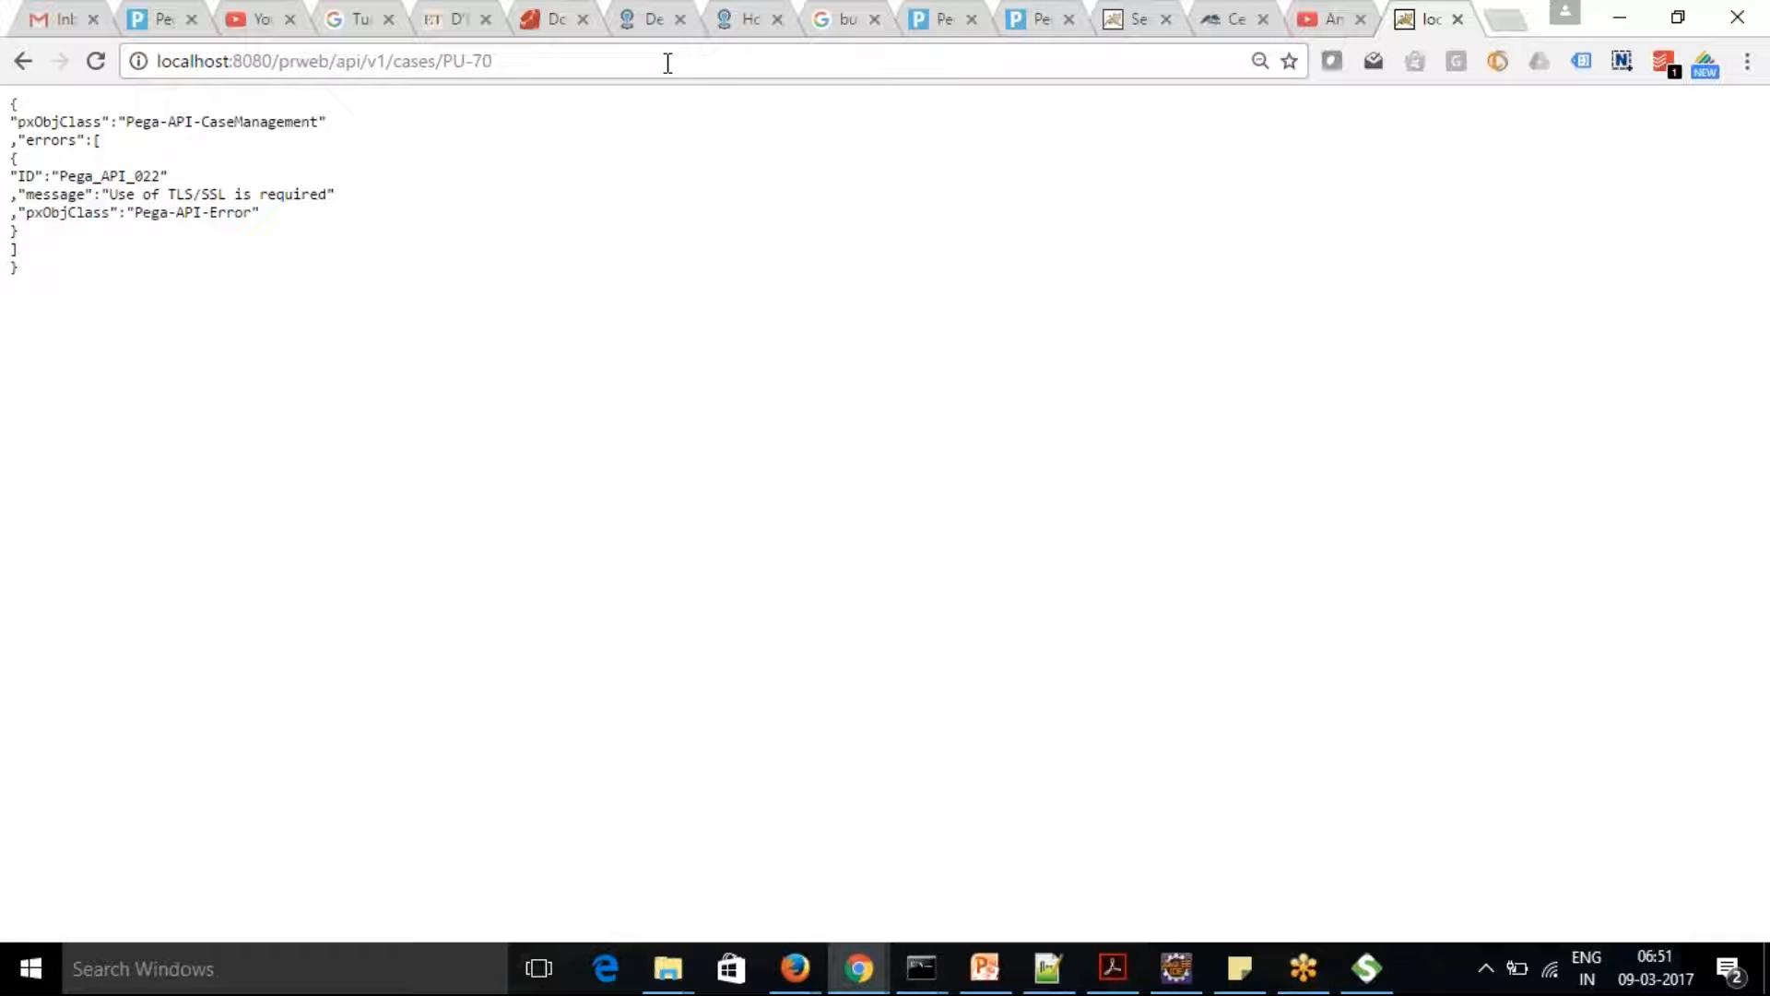
# Request the PU-70 case URL over https, and return to the Pega API page
pyautogui.moveTo(596, 57); pyautogui.dragTo(14, 92)
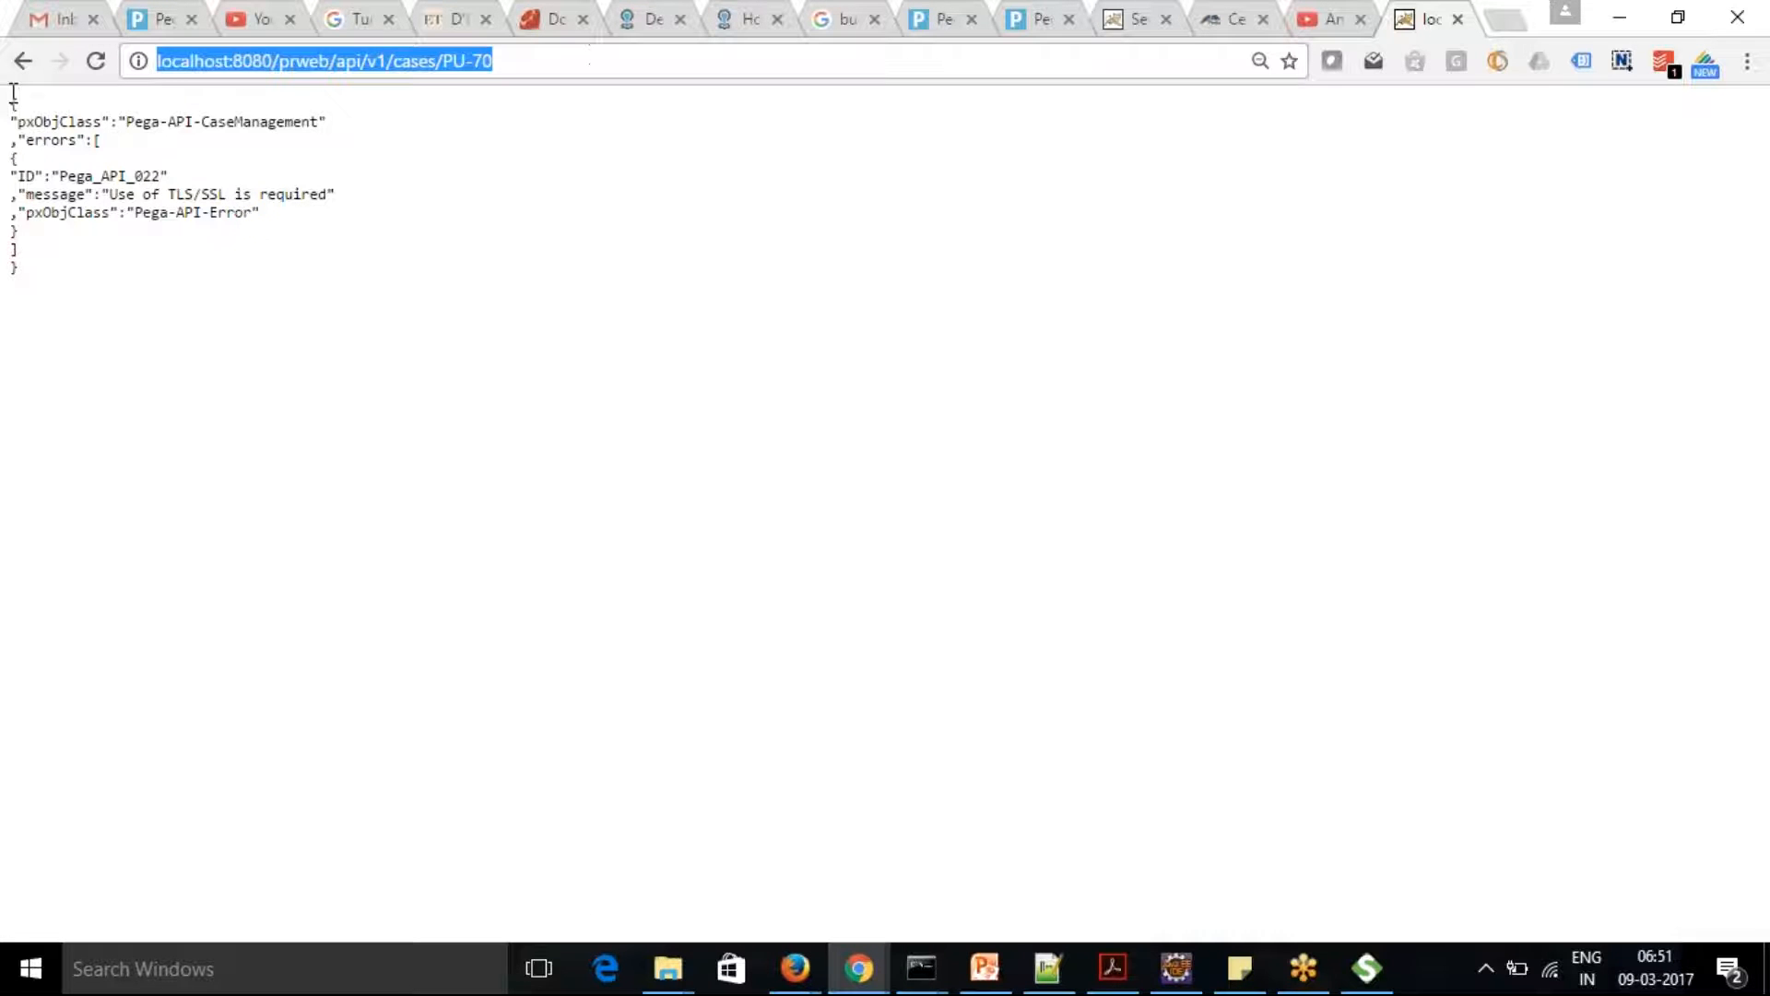
pyautogui.hotkey('ctrl', 'v')
pyautogui.click(189, 62)
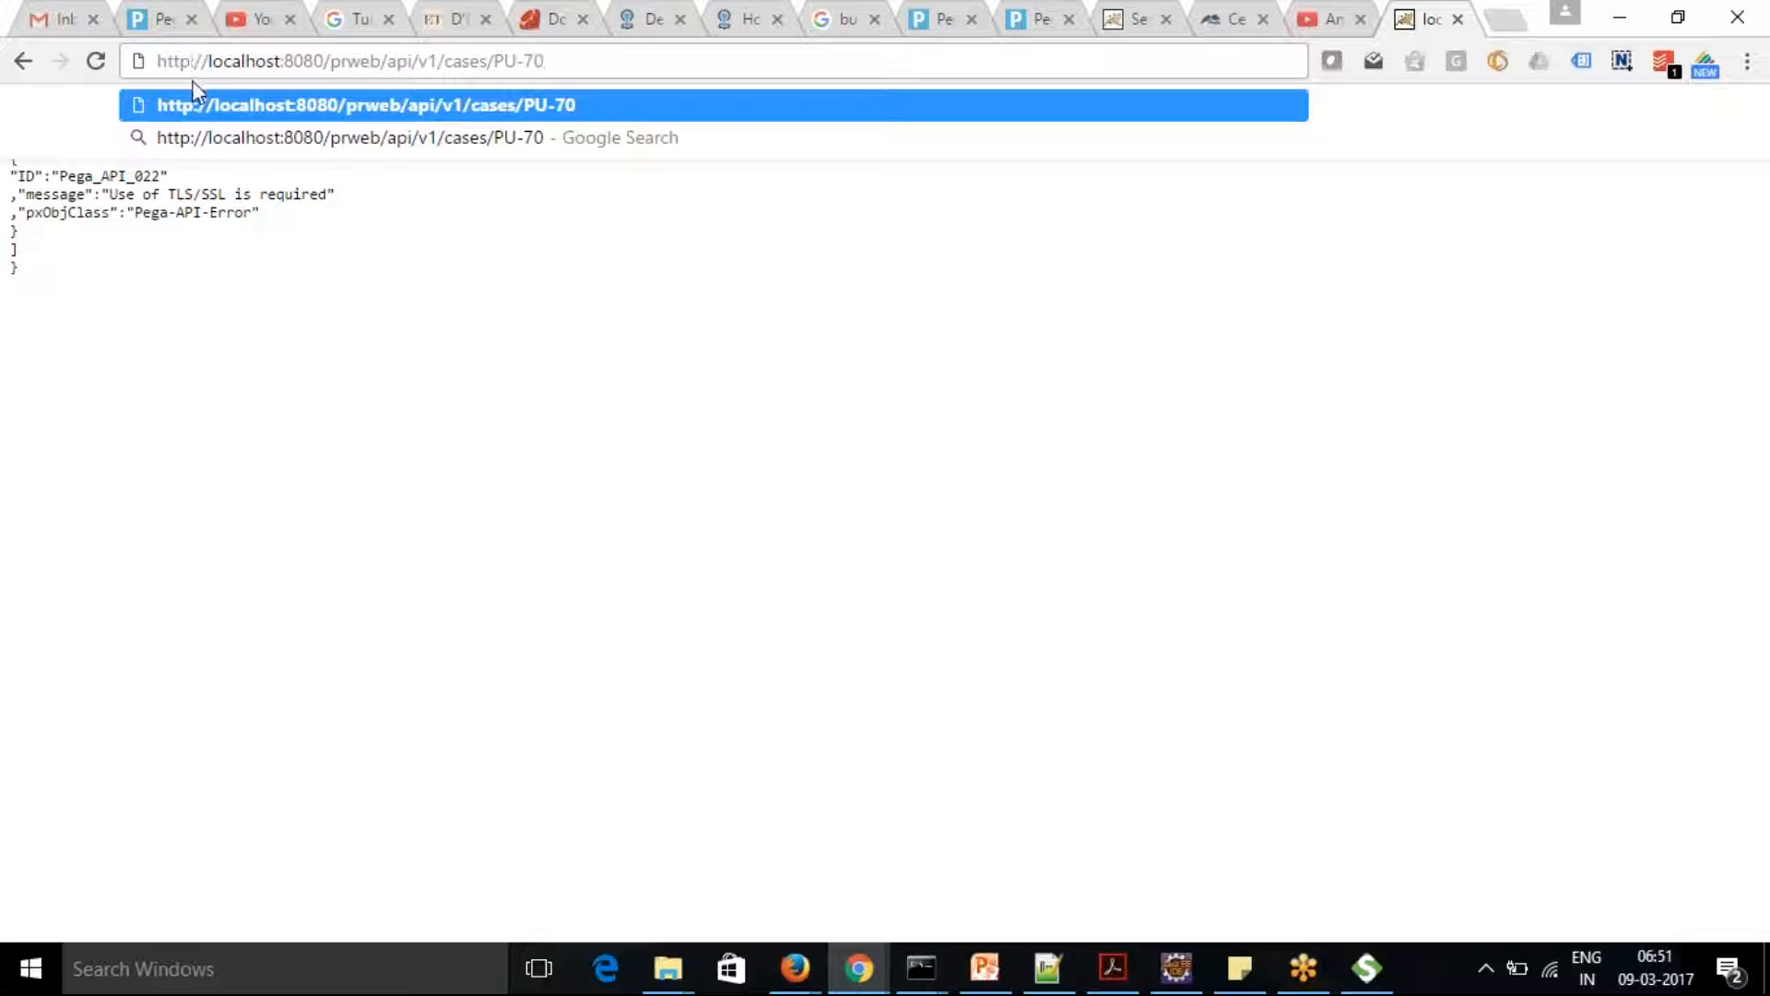
pyautogui.write('s')
pyautogui.press('Return')
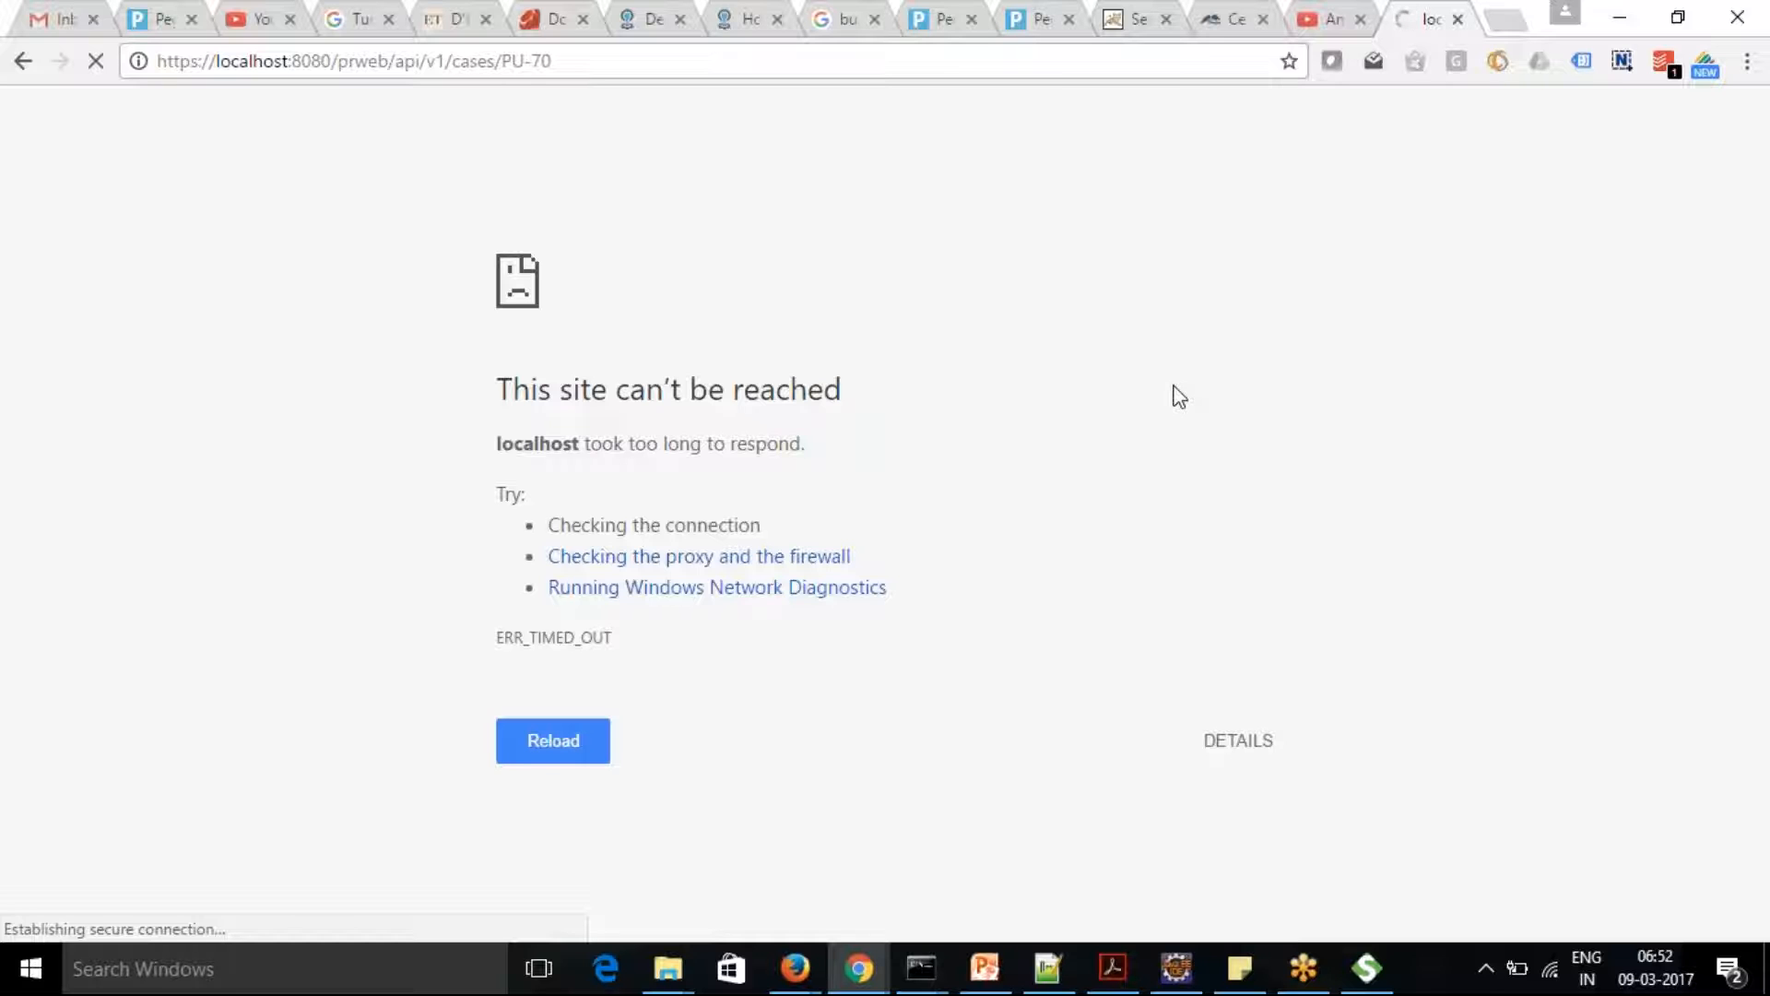
pyautogui.click(1240, 28)
pyautogui.click(1048, 28)
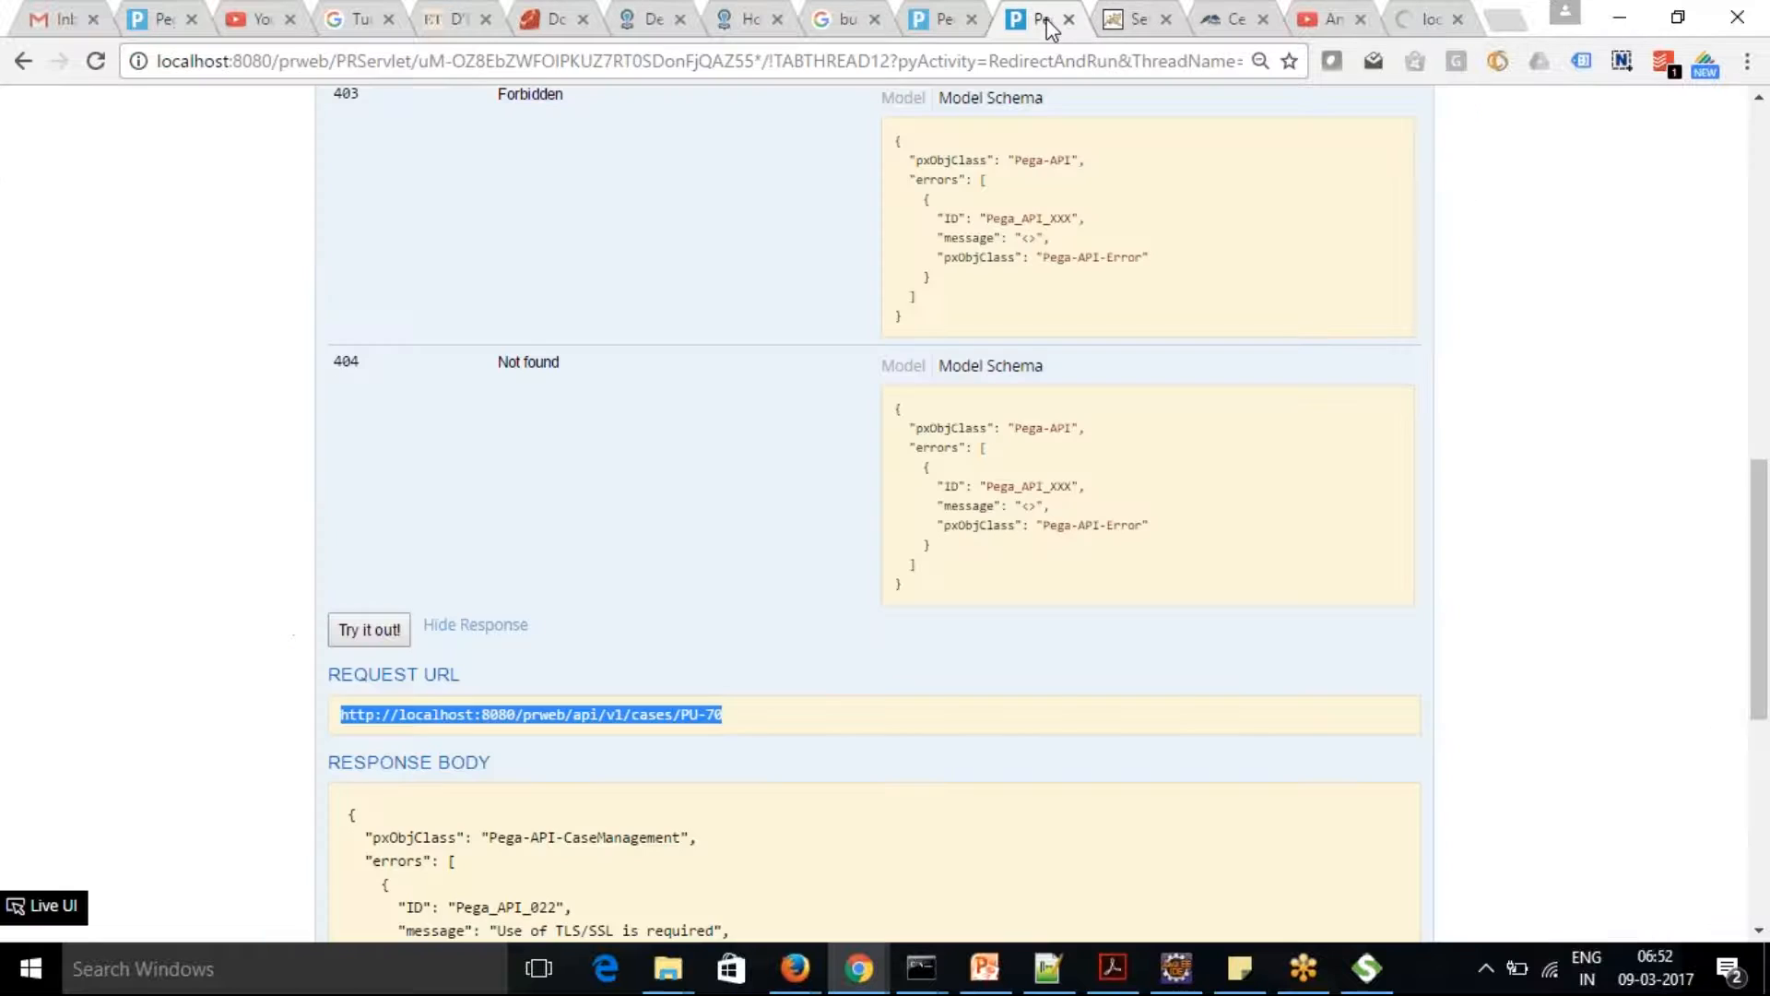
# Collapse GET /cases/{ID} and the cases group on the Pega API page, and list the data and docs operations
pyautogui.click(1733, 68)
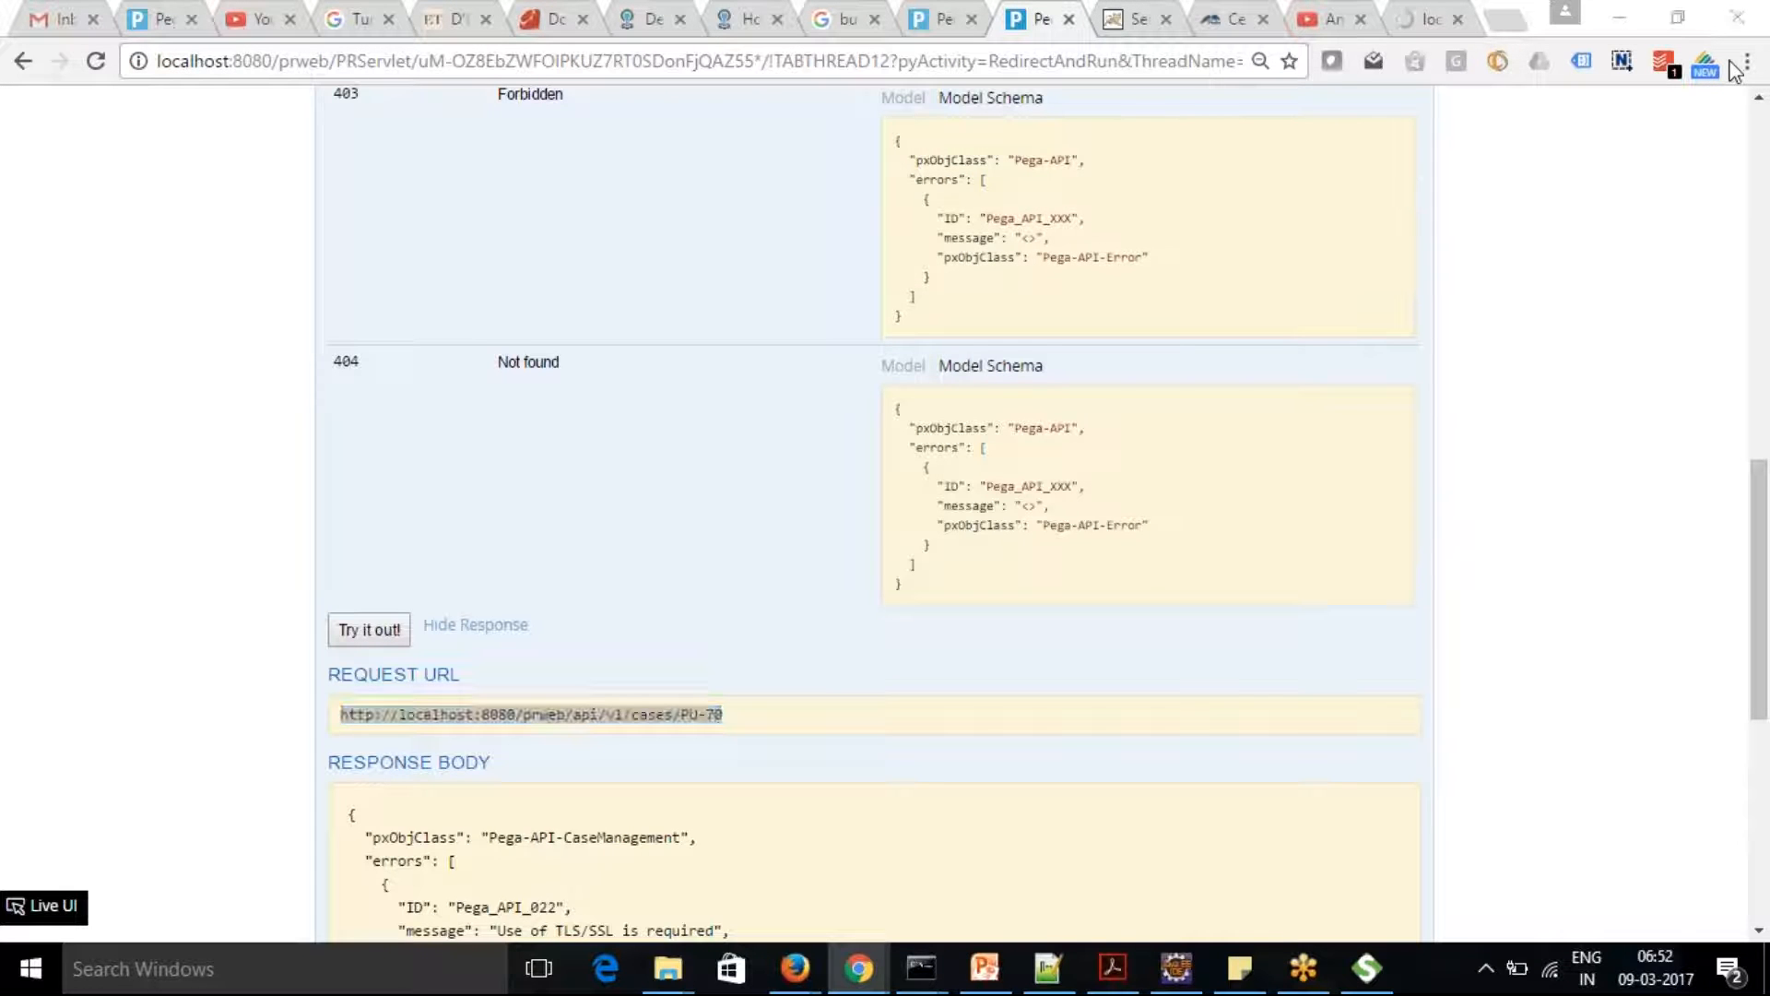
pyautogui.moveTo(1756, 498); pyautogui.dragTo(1759, 196)
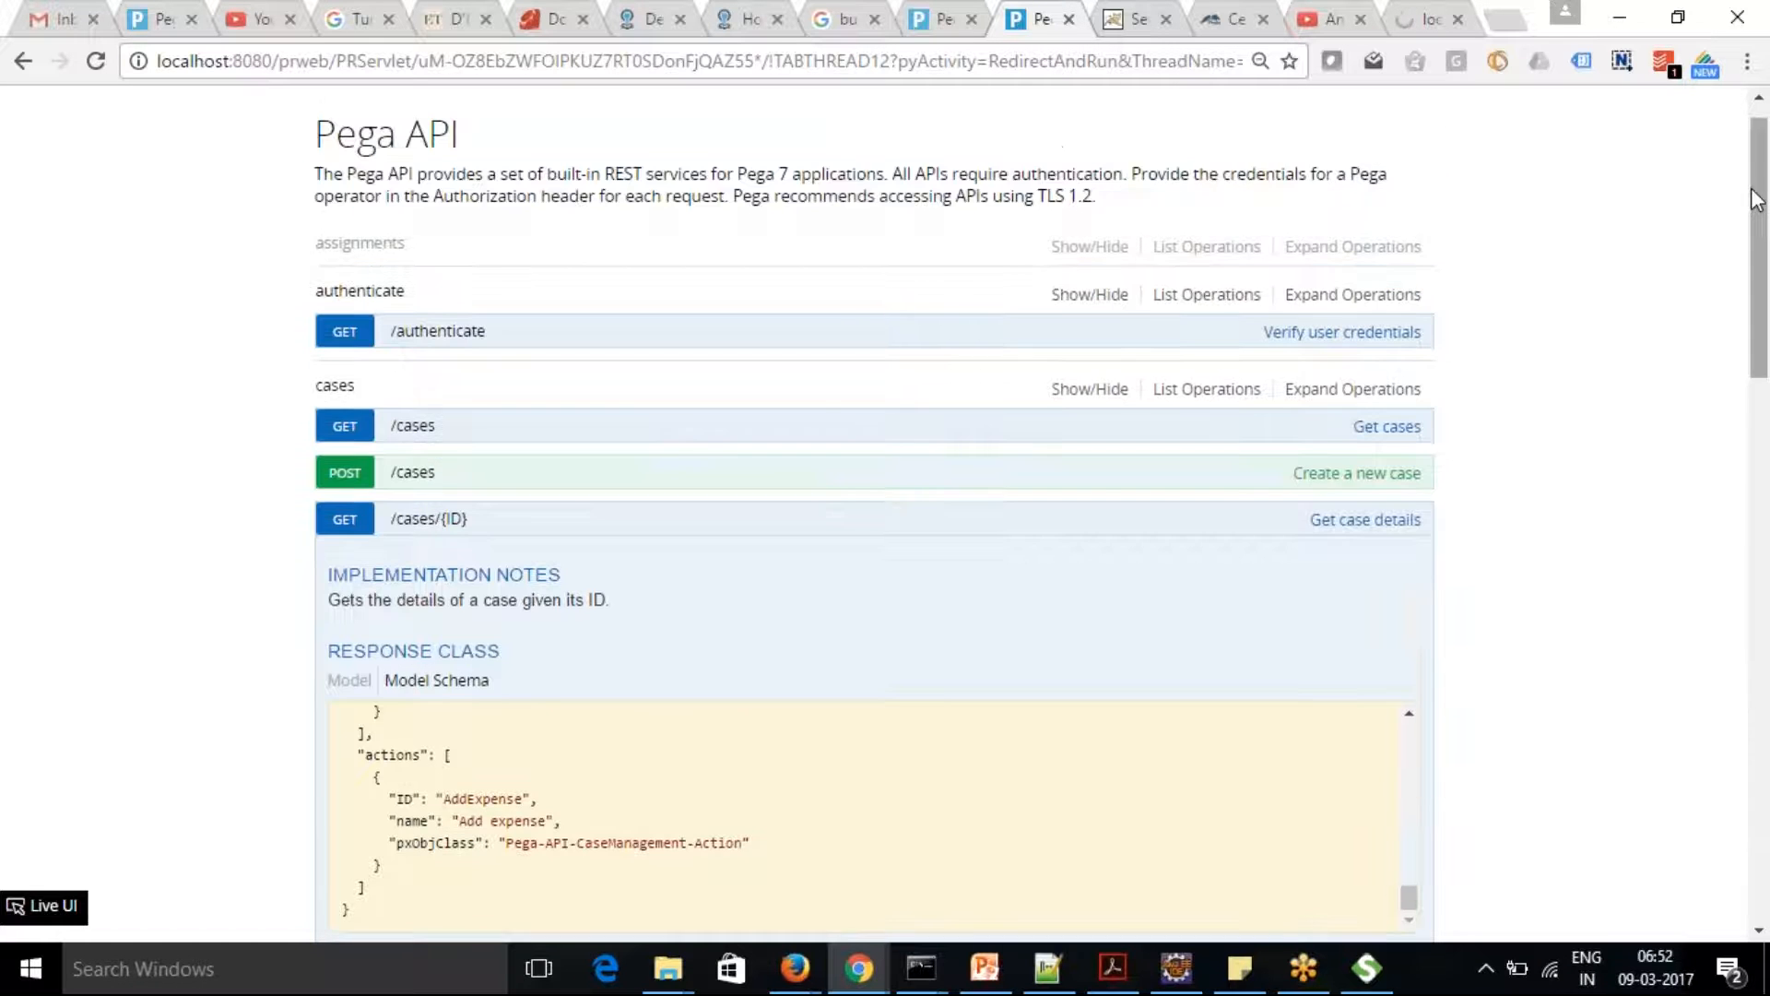
pyautogui.click(429, 519)
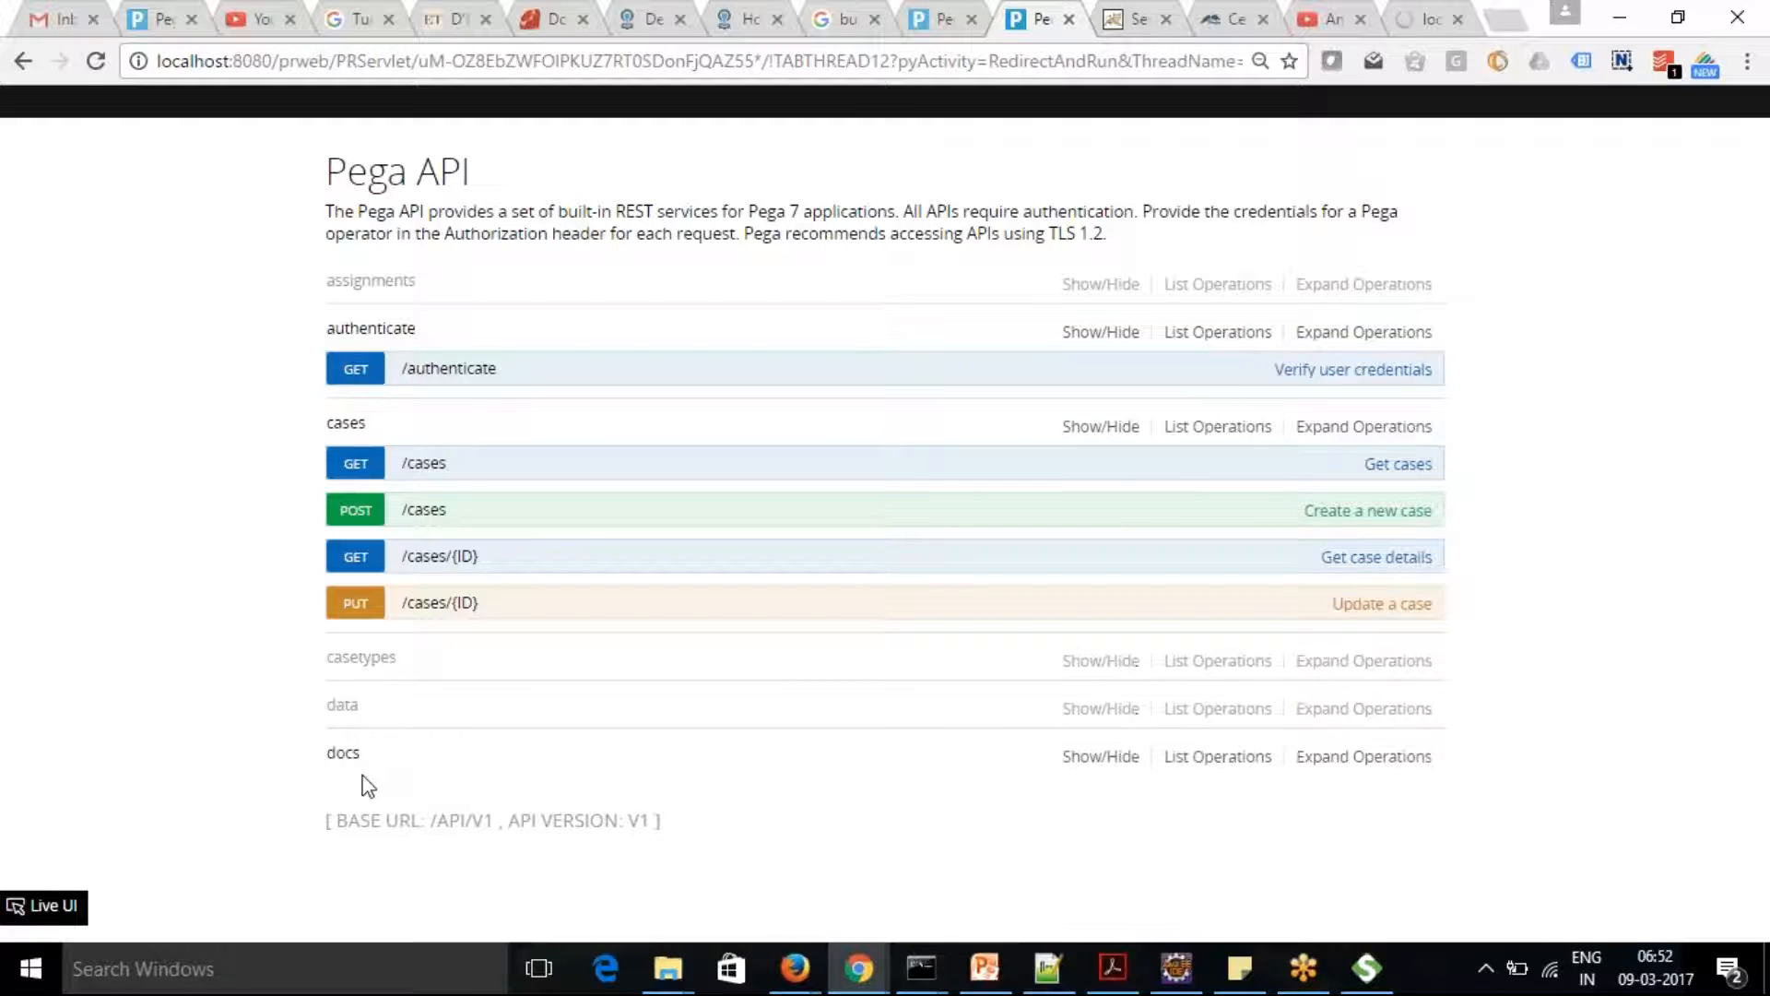
pyautogui.click(350, 424)
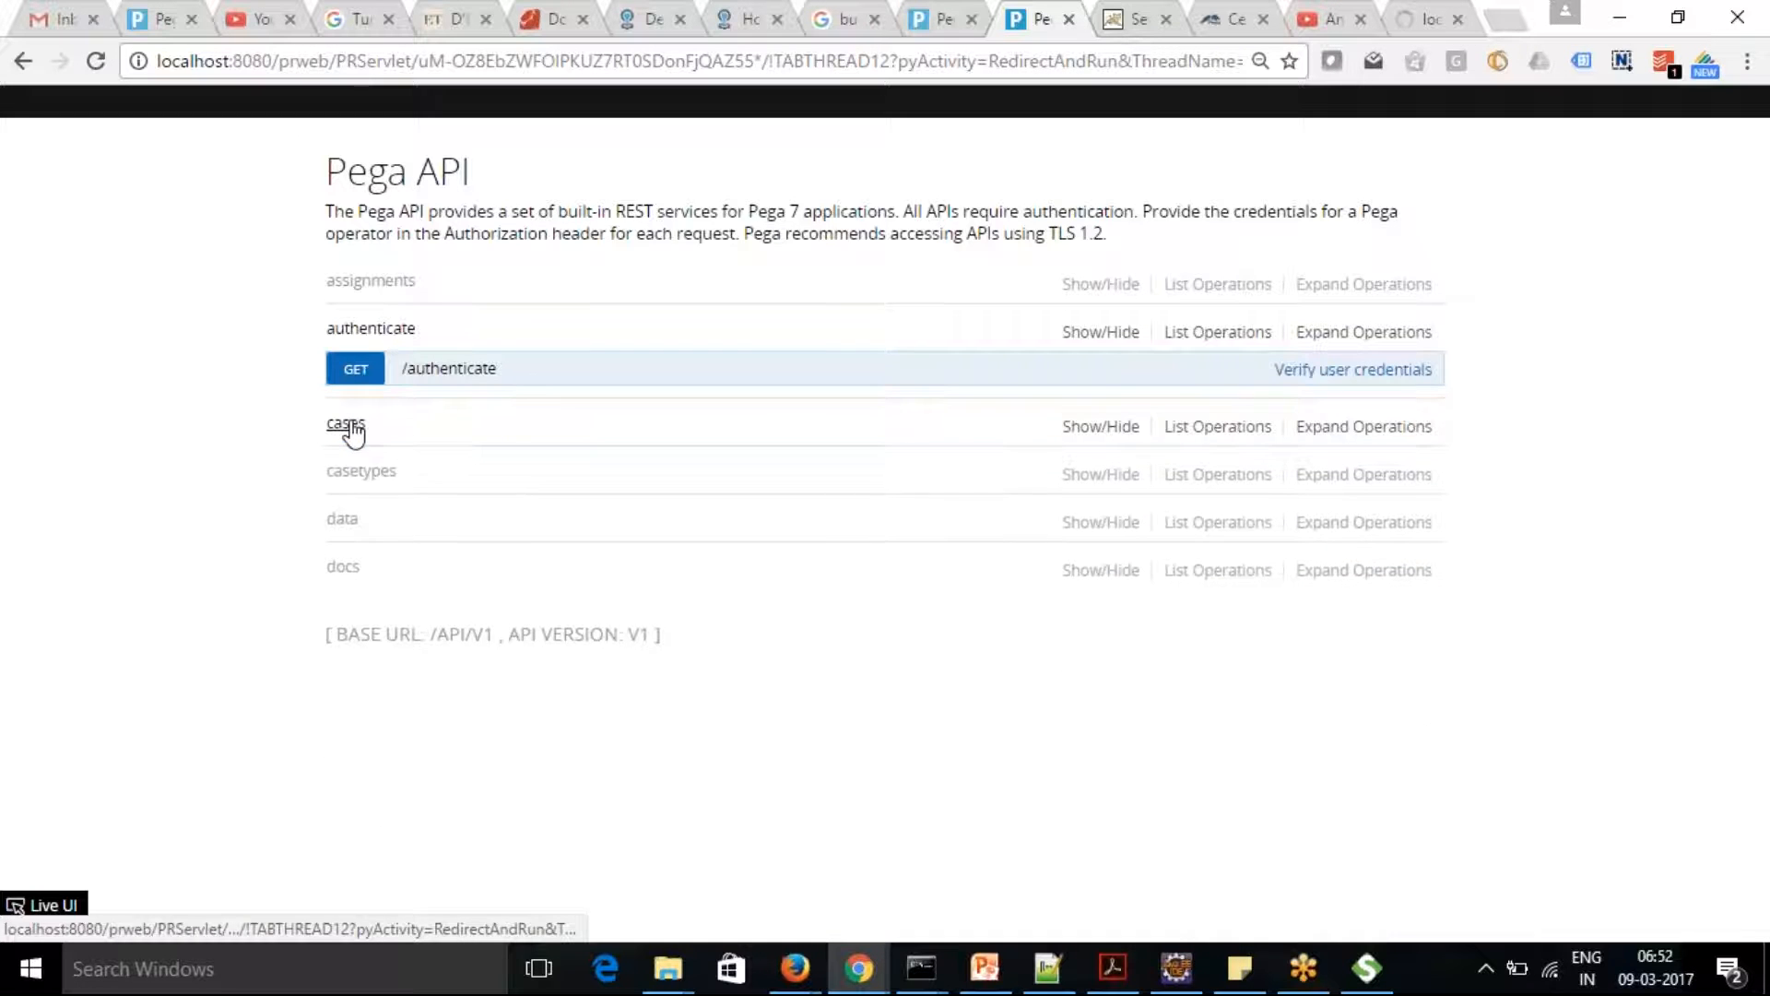
pyautogui.click(343, 521)
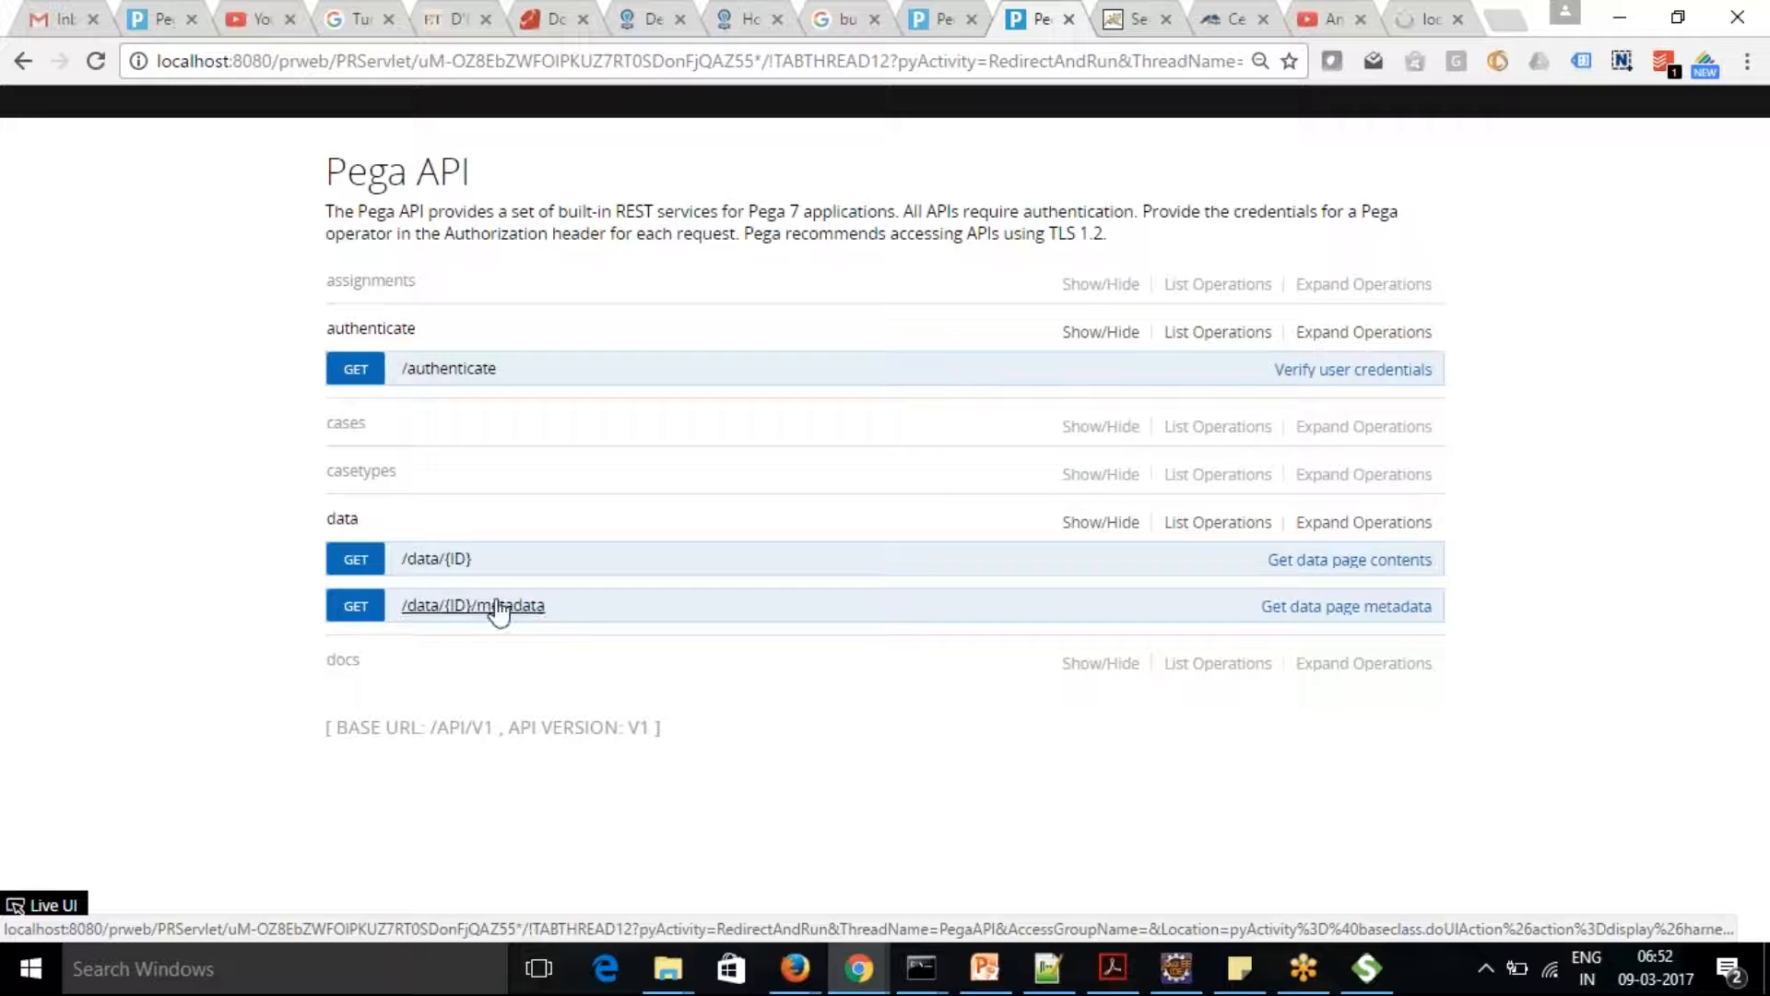
pyautogui.click(341, 660)
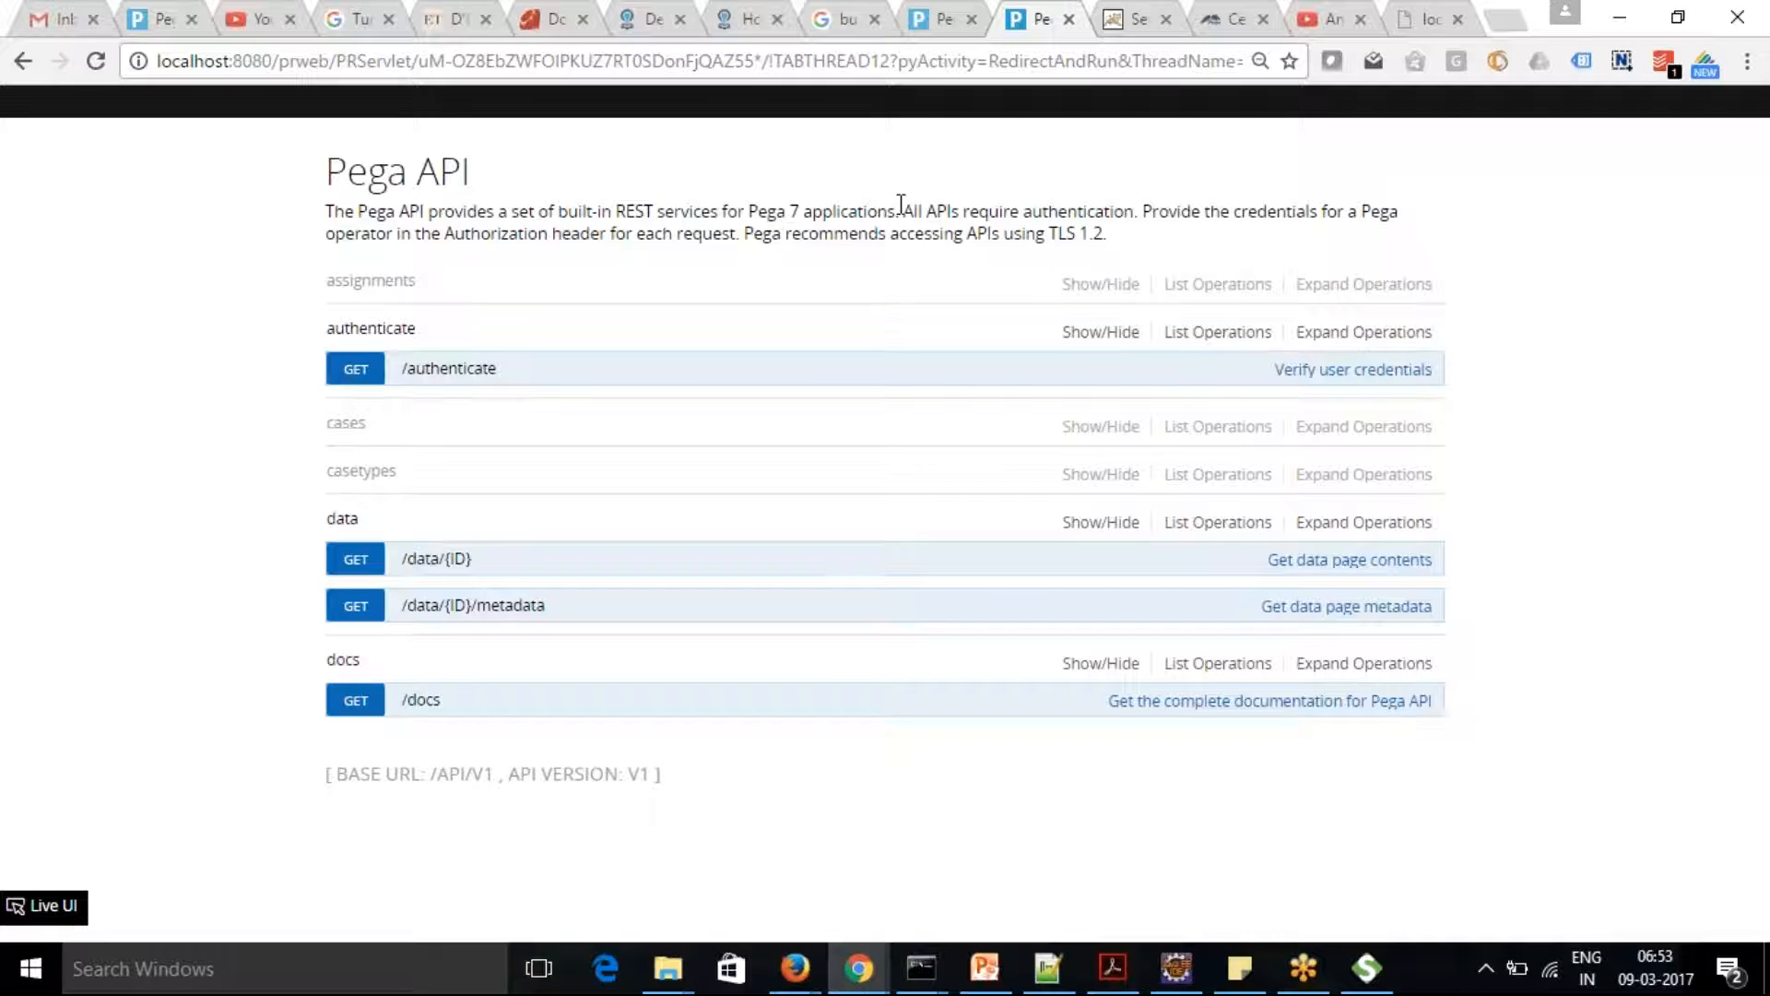
# Load the pdn.pega.com home page in a new browser tab
pyautogui.click(1507, 25)
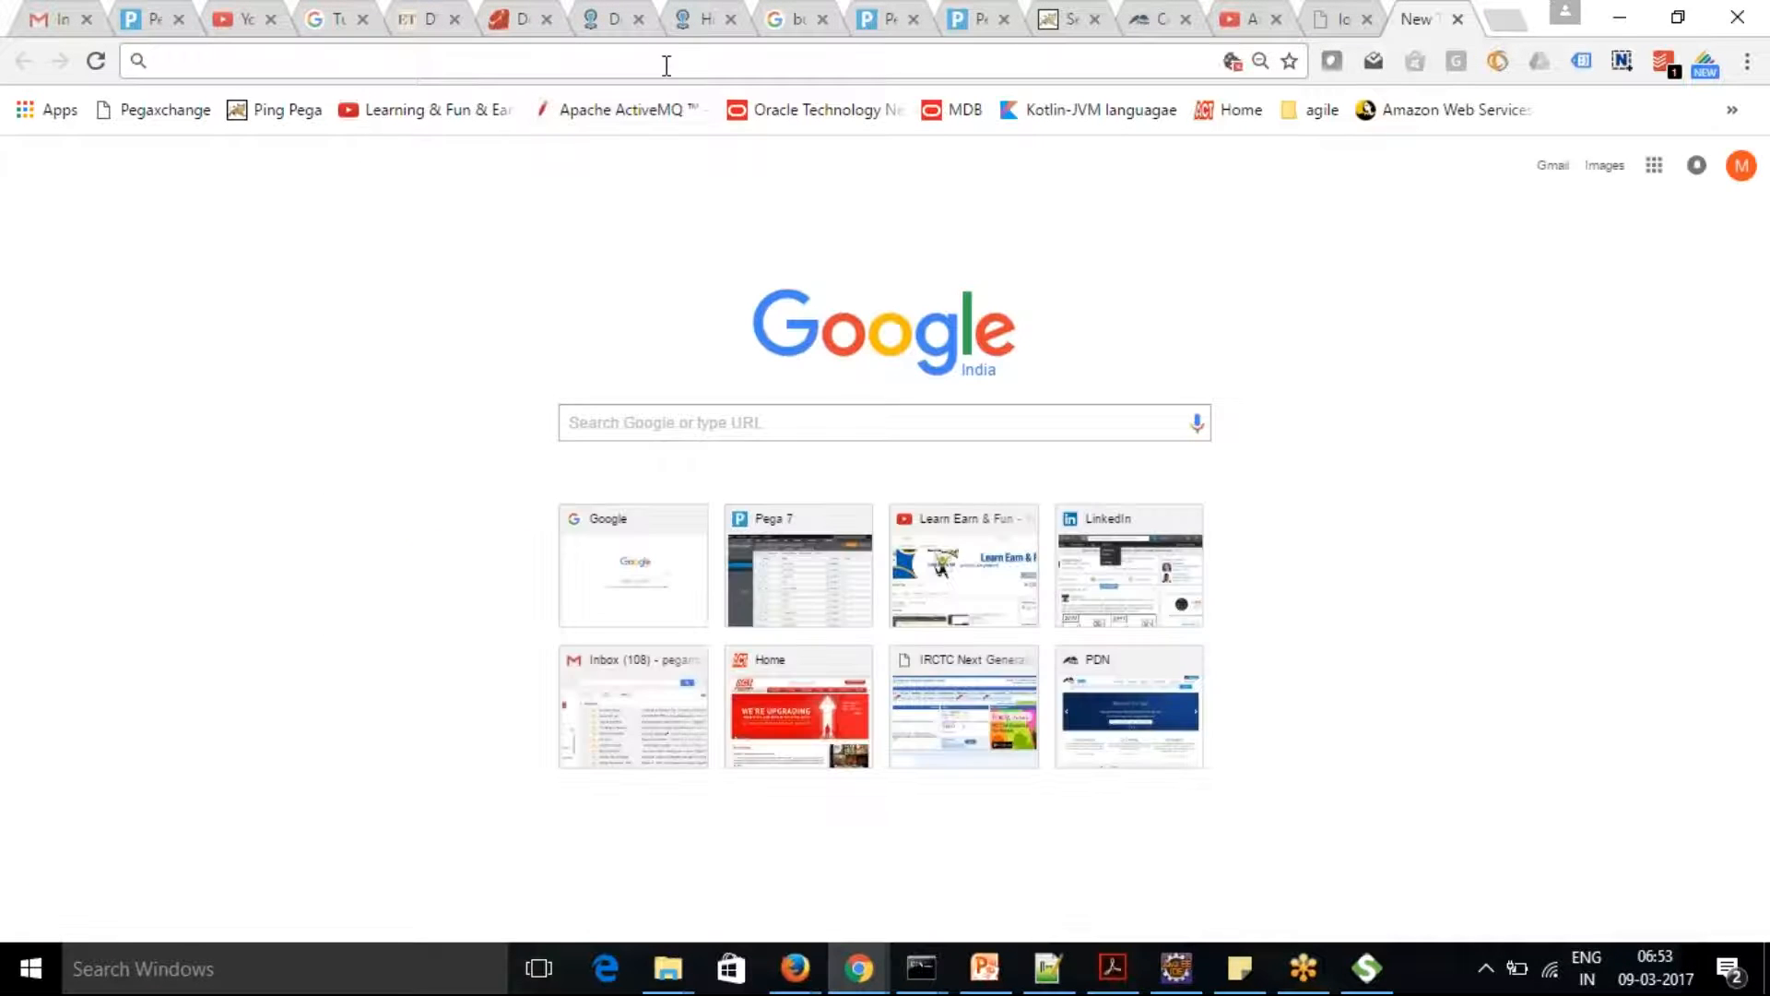
pyautogui.write('go')
pyautogui.press('BackSpace')
pyautogui.press('BackSpace')
pyautogui.press('BackSpace')
pyautogui.write('pdn.pega.com')
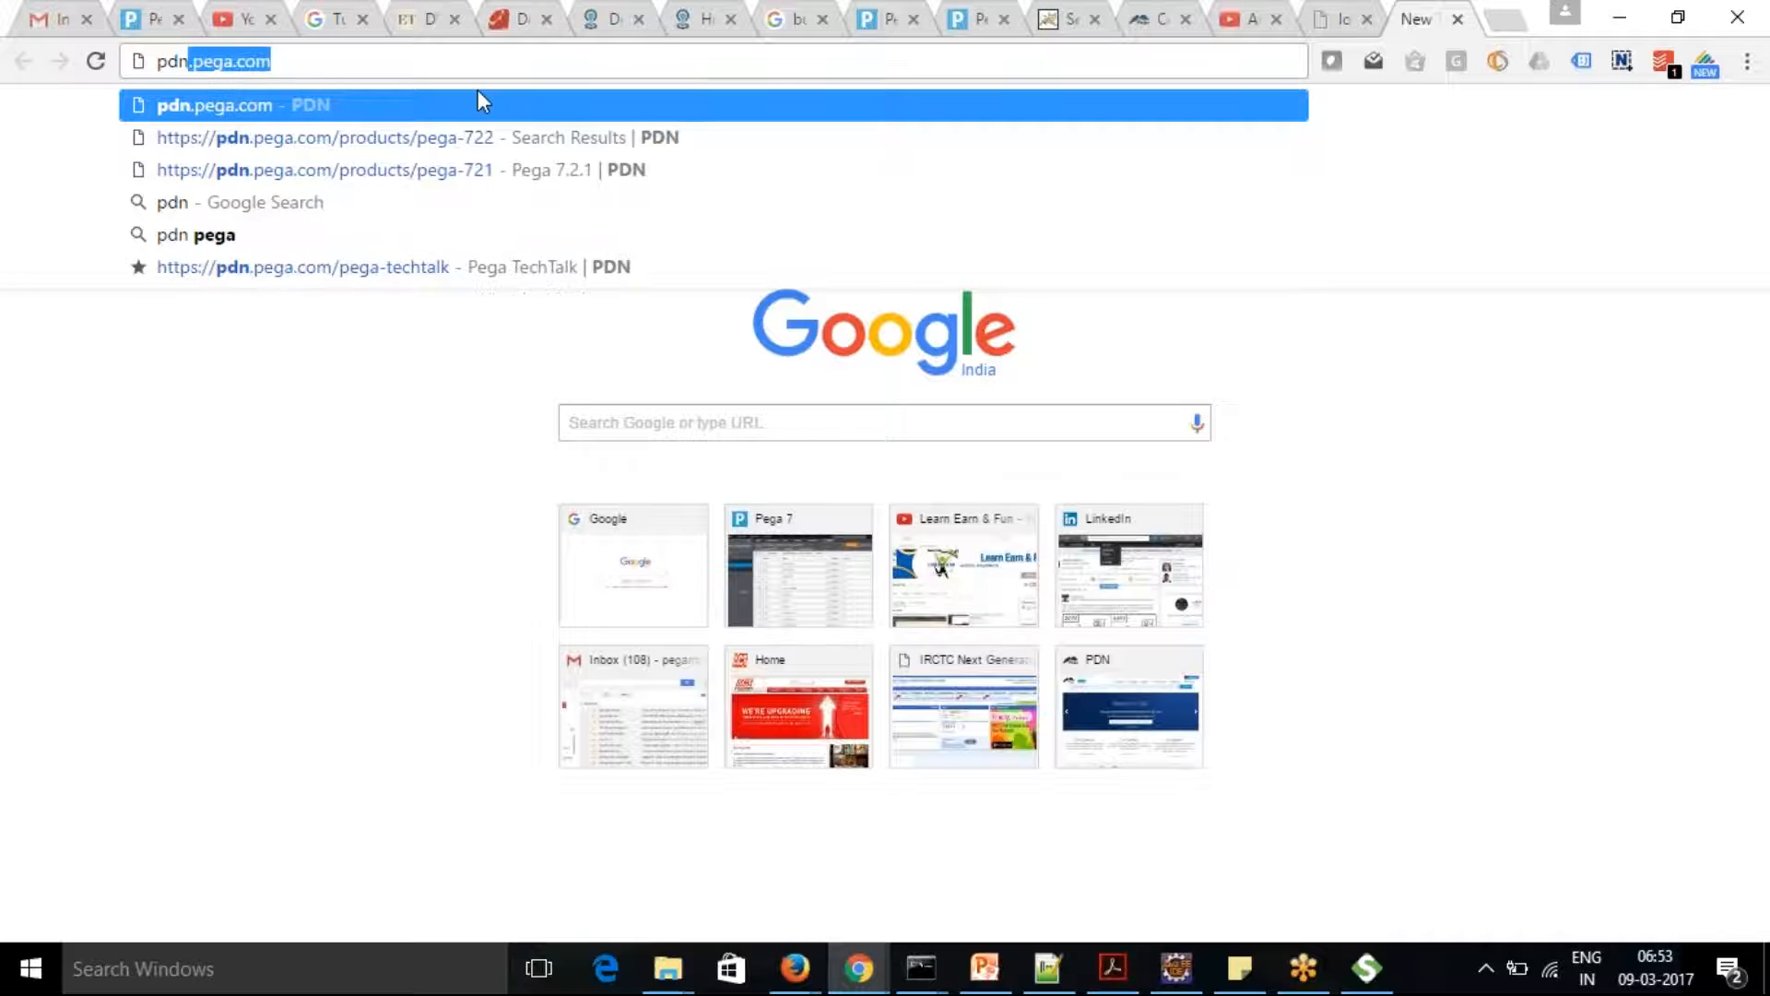
pyautogui.press('Return')
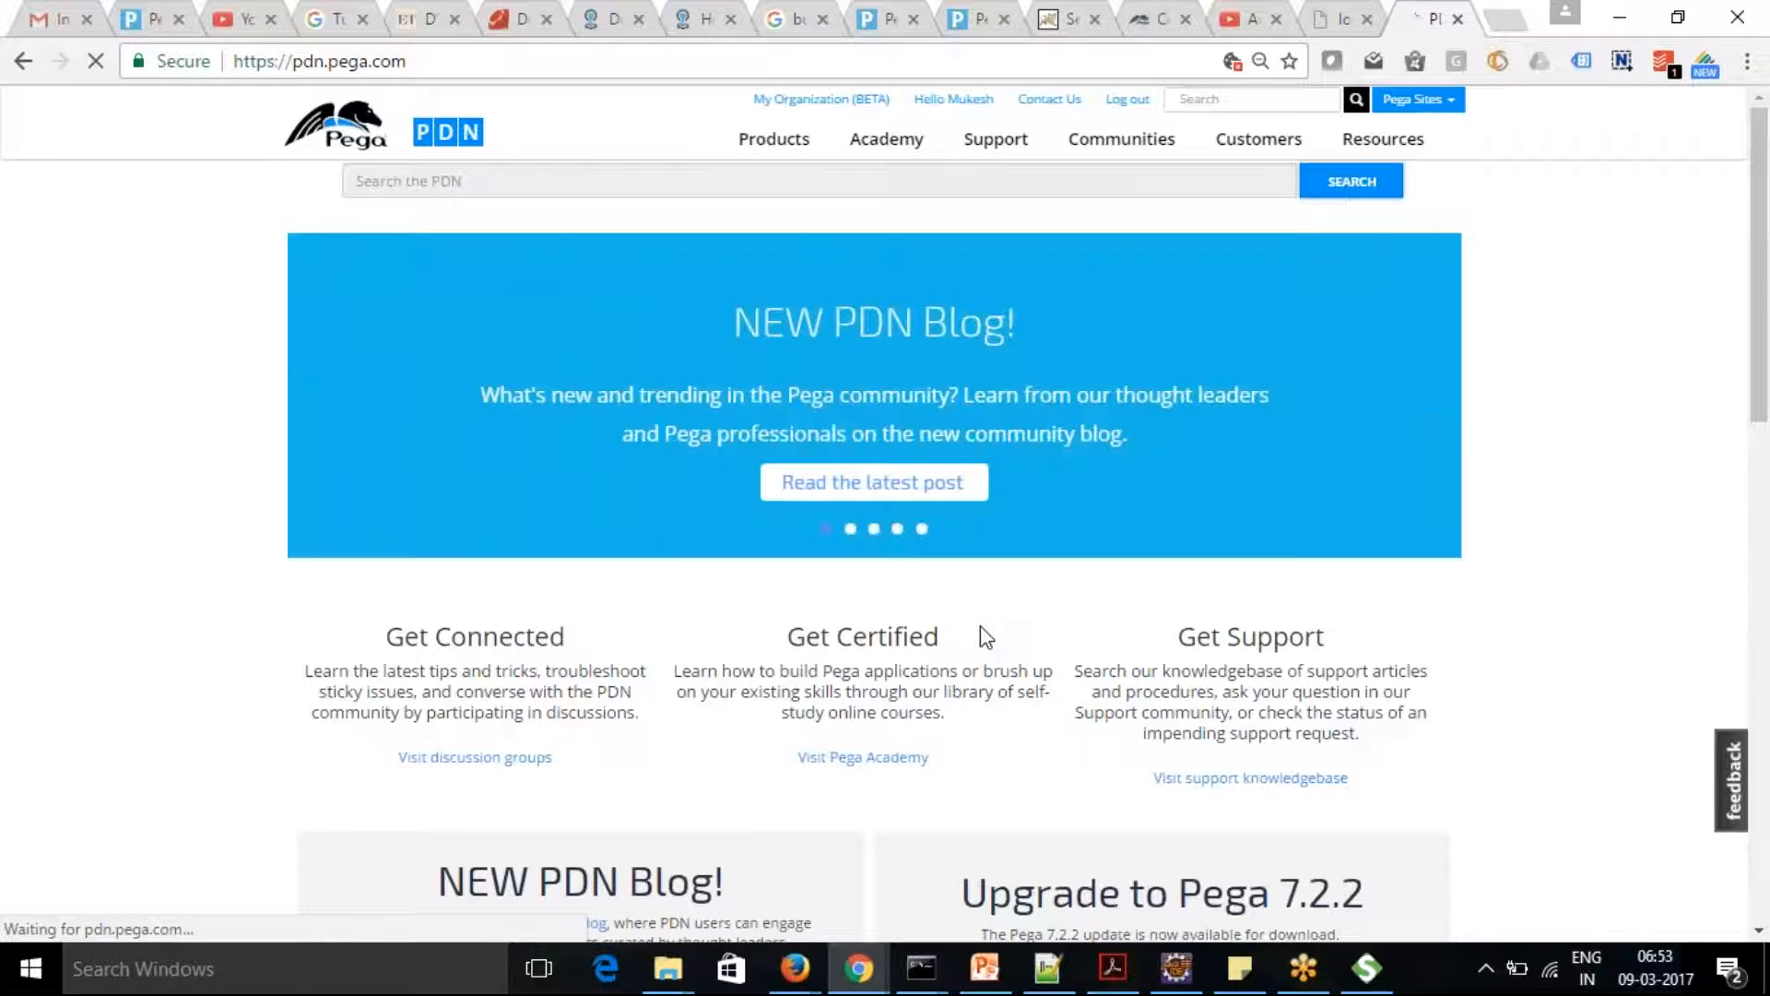
# Open the Pega Exchange page among the PDN resources
pyautogui.click(1385, 99)
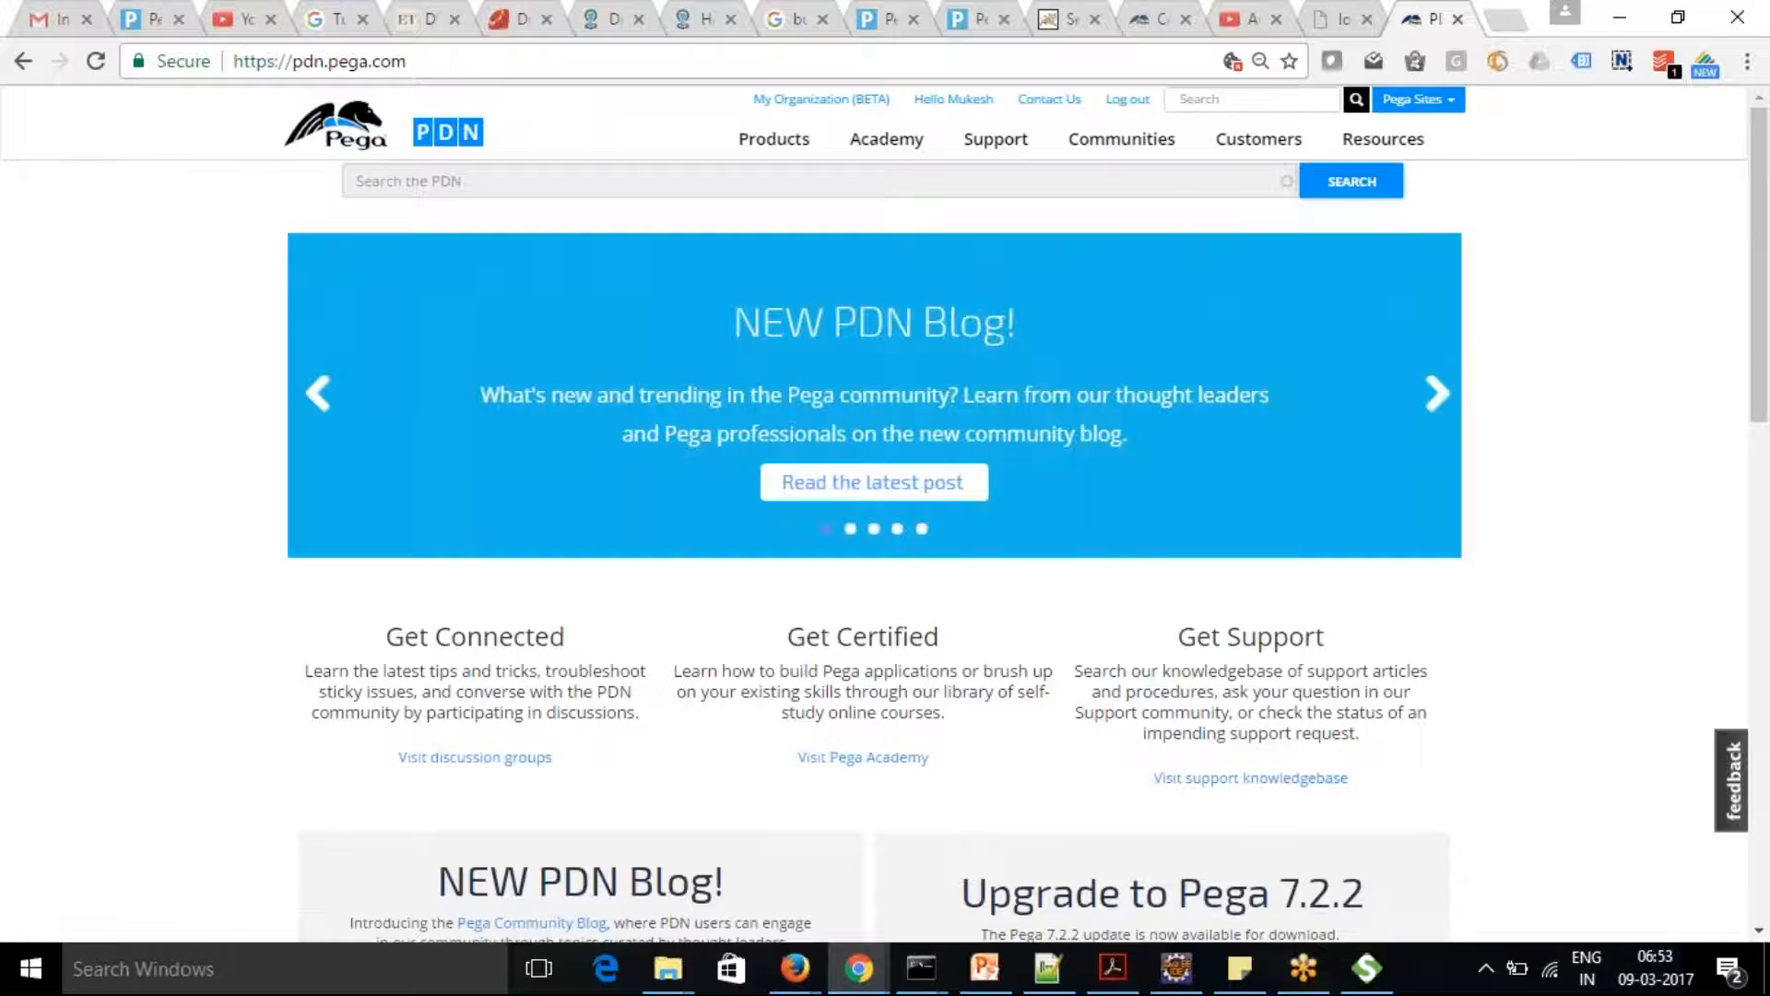
pyautogui.moveTo(1382, 140)
pyautogui.click(1418, 274)
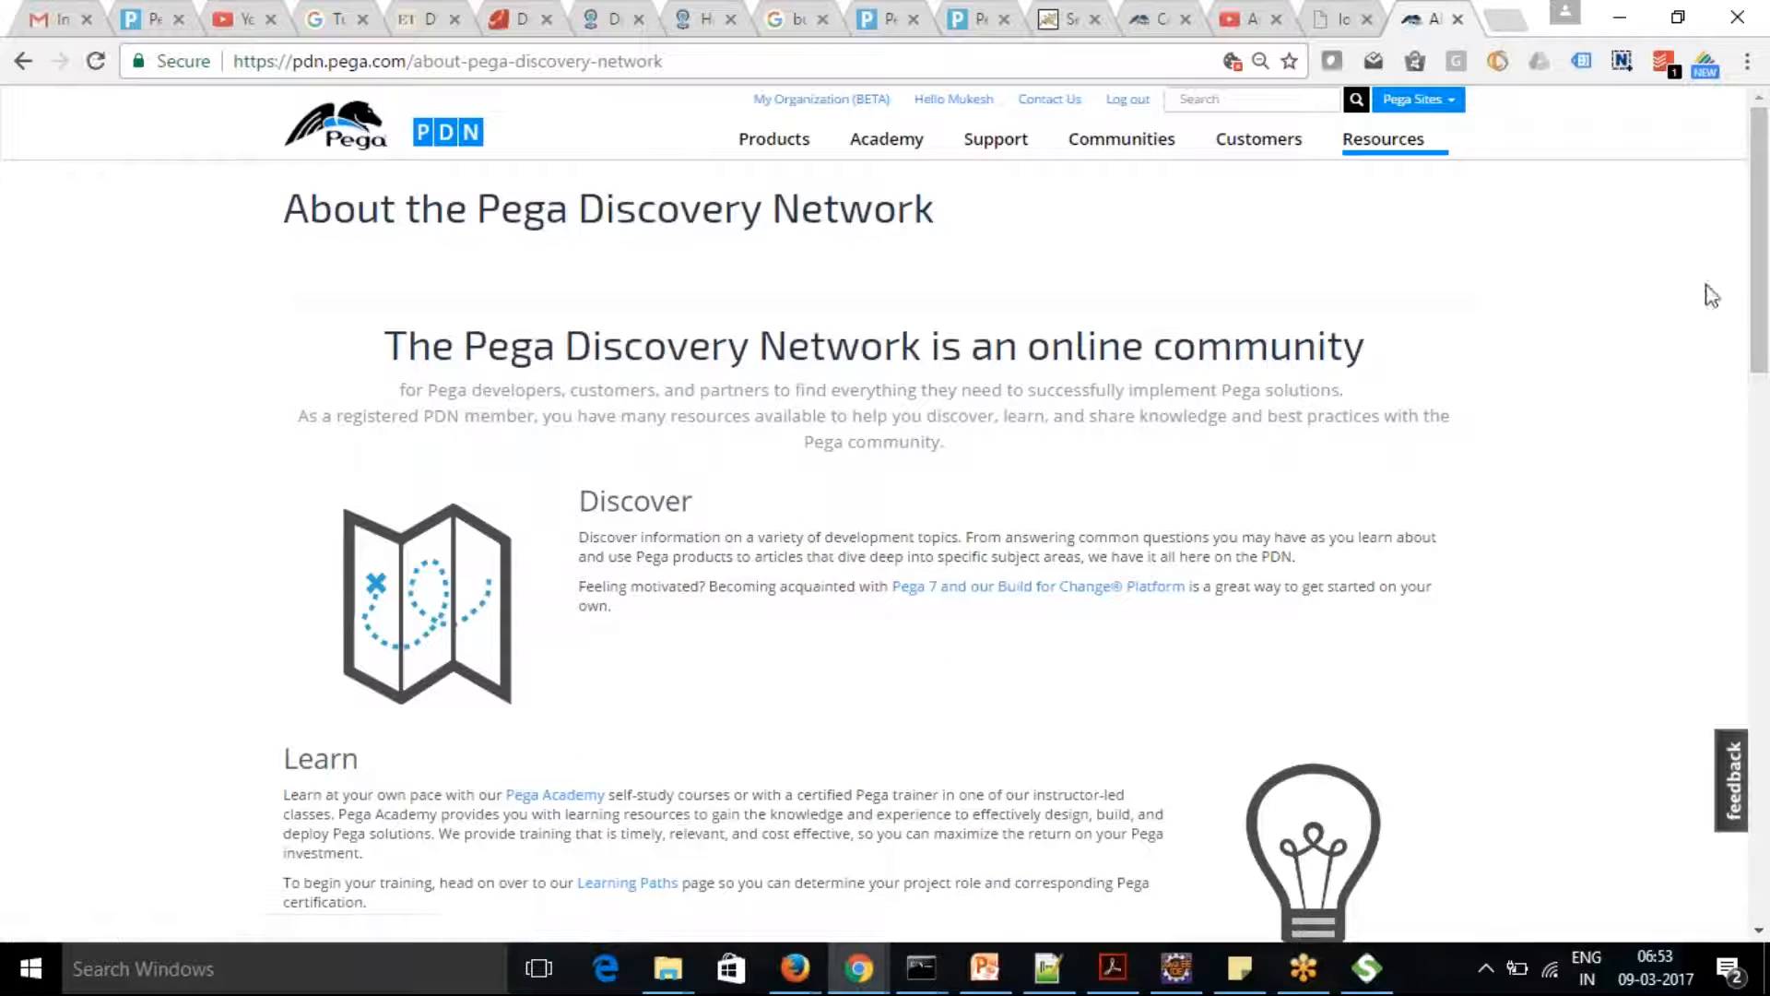
pyautogui.moveTo(1763, 249)
pyautogui.mouseDown()
pyautogui.moveTo(1766, 806)
pyautogui.moveTo(1766, 268)
pyautogui.mouseUp()
pyautogui.click(1388, 140)
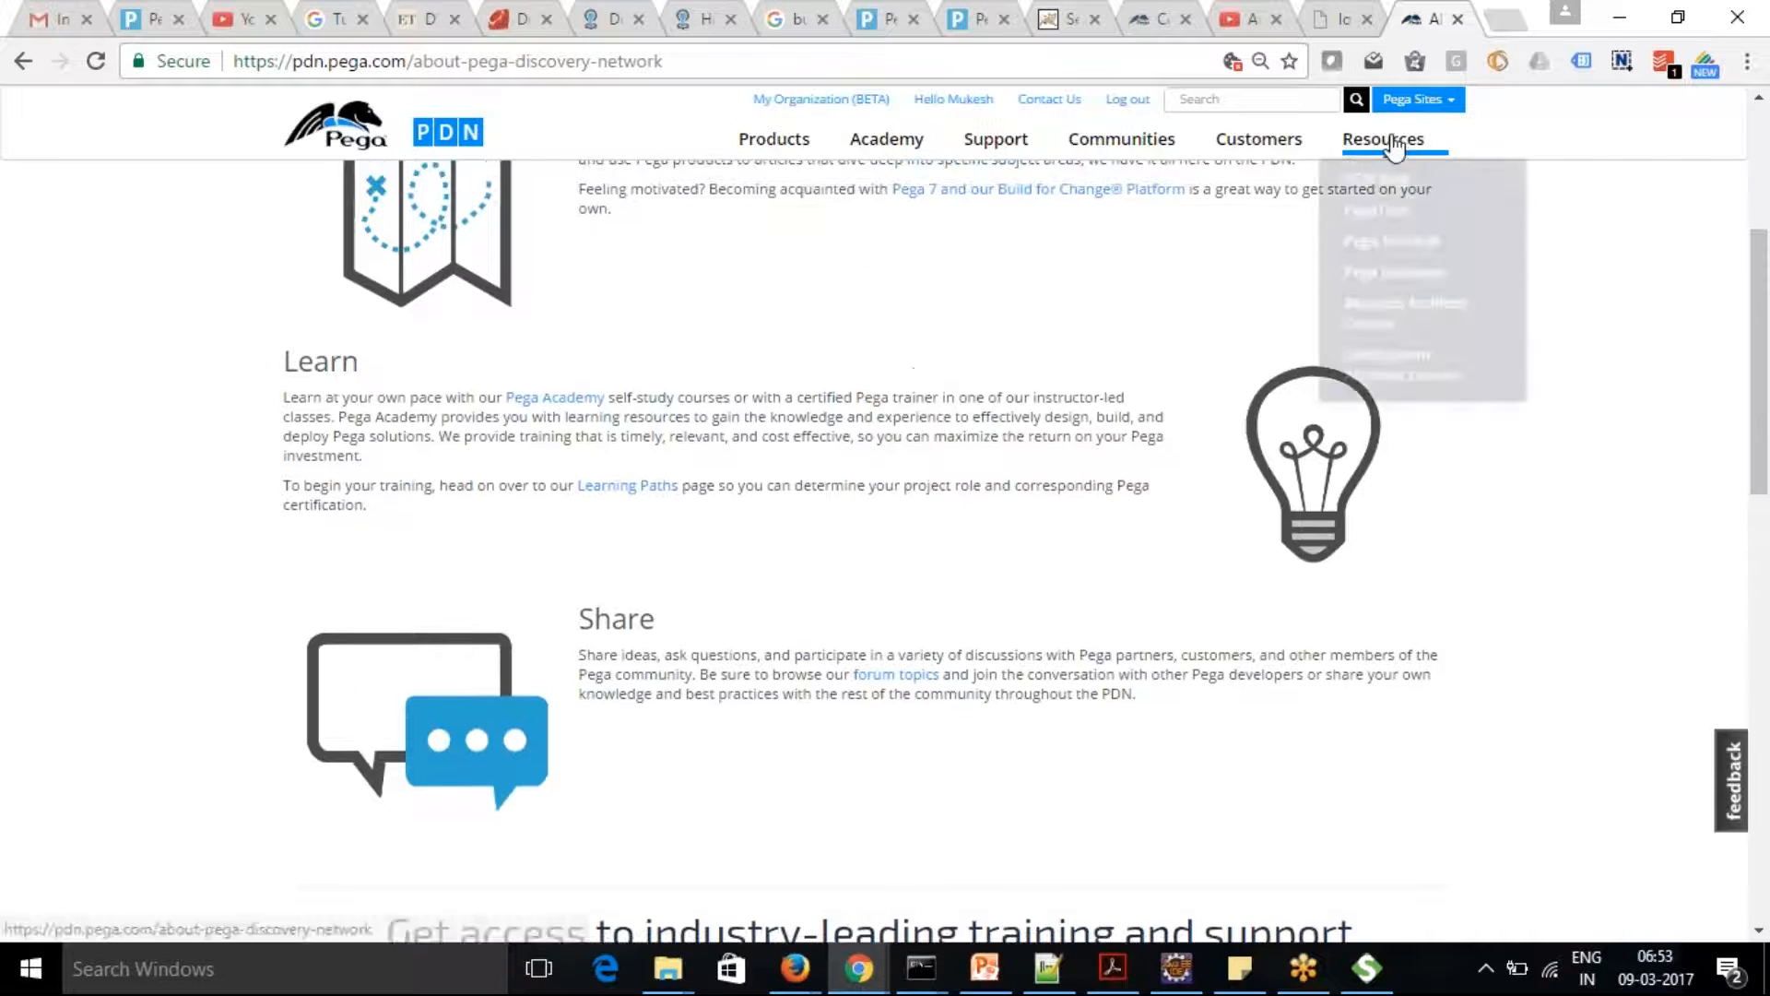
pyautogui.click(1402, 185)
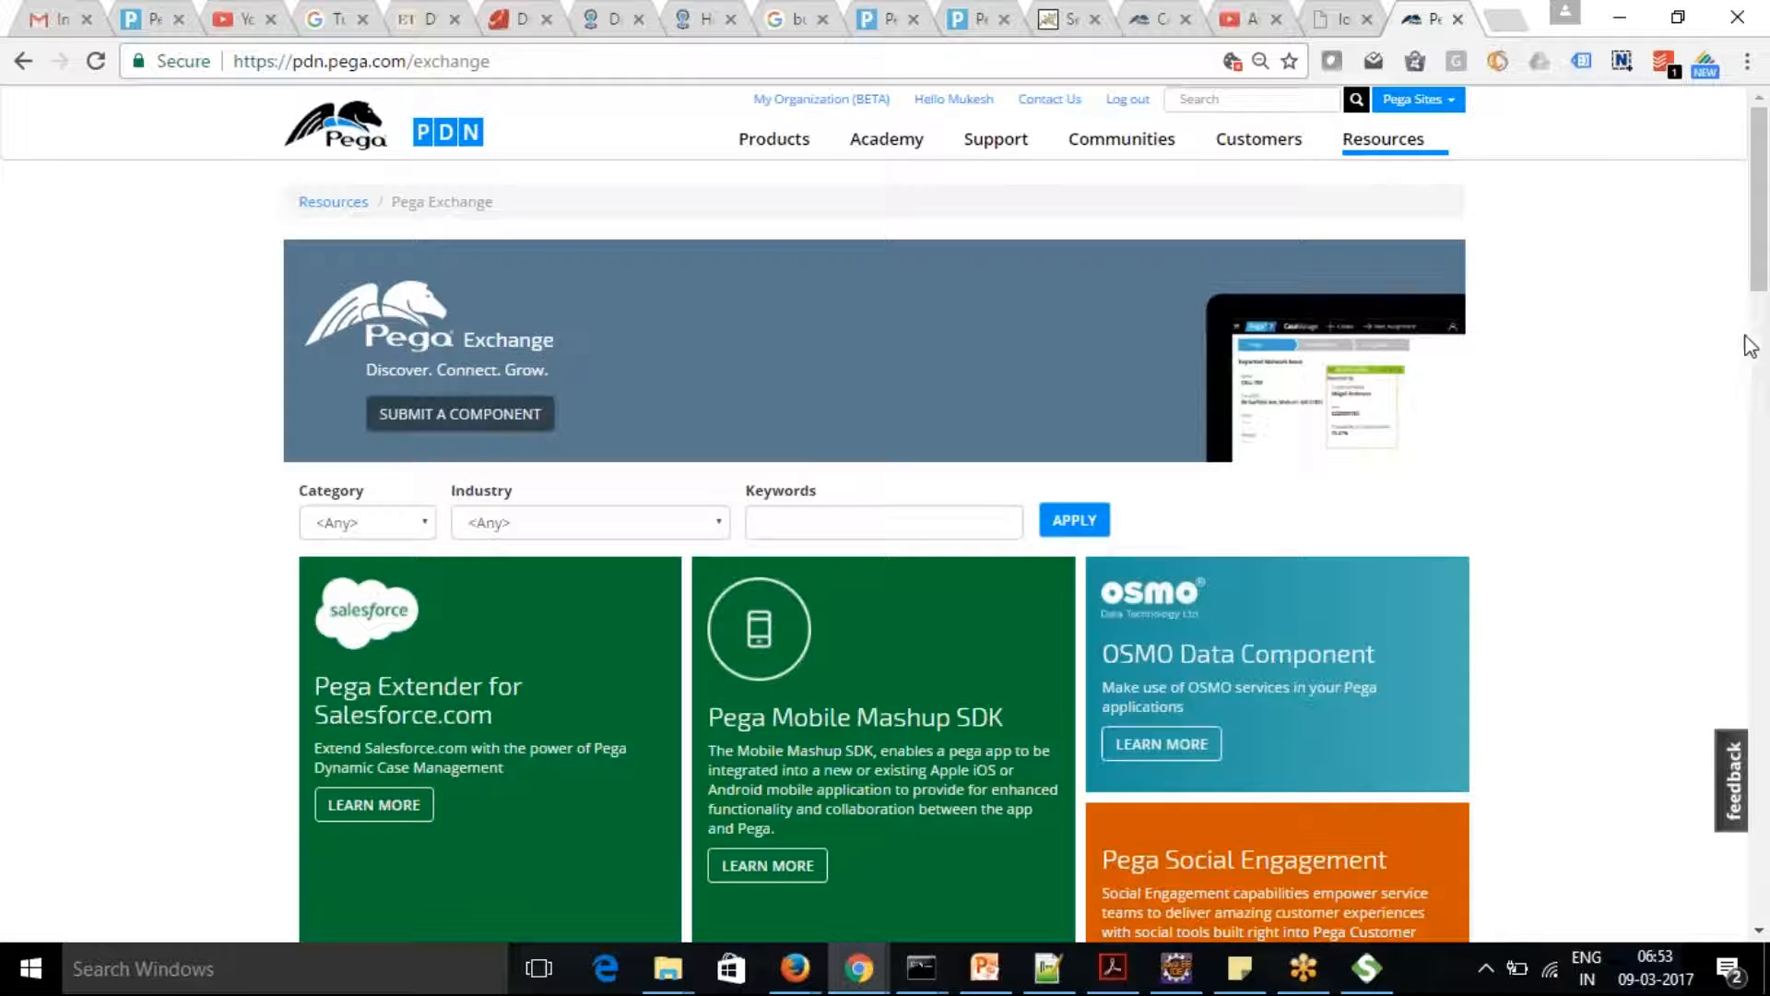
# Open the MuleSoft Connector component in Pega Exchange and download its zip file
pyautogui.moveTo(1756, 282); pyautogui.dragTo(1762, 431)
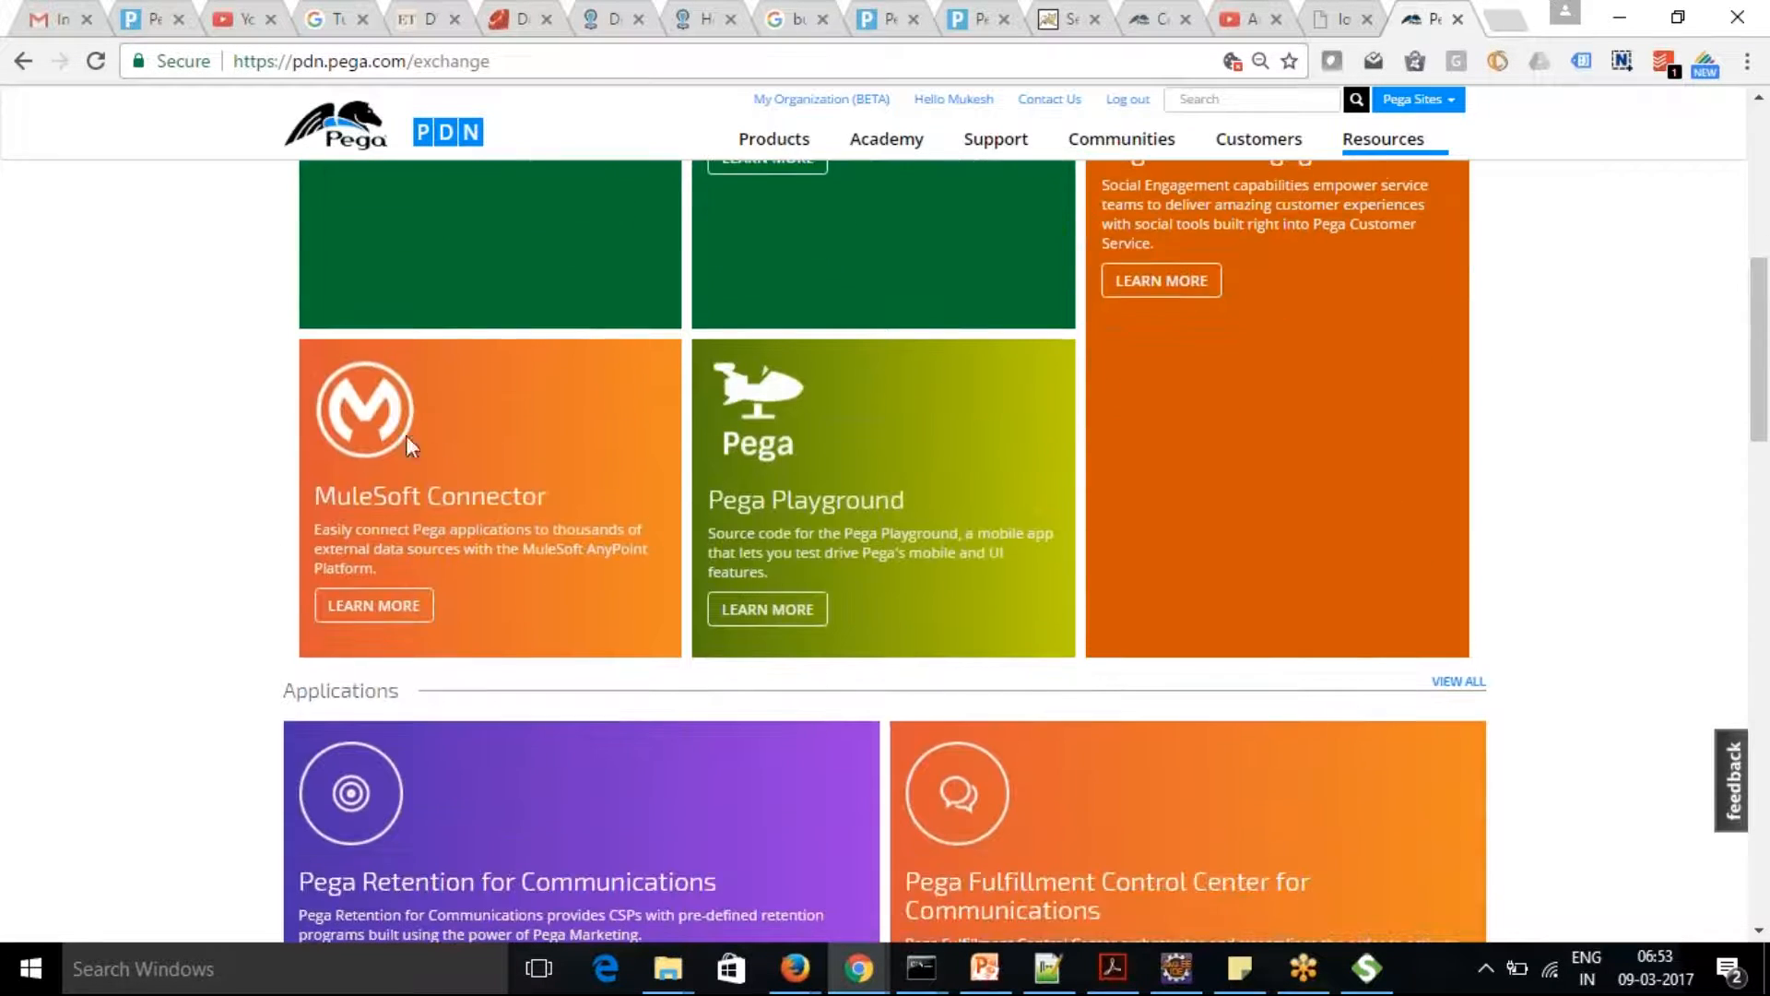
pyautogui.click(368, 608)
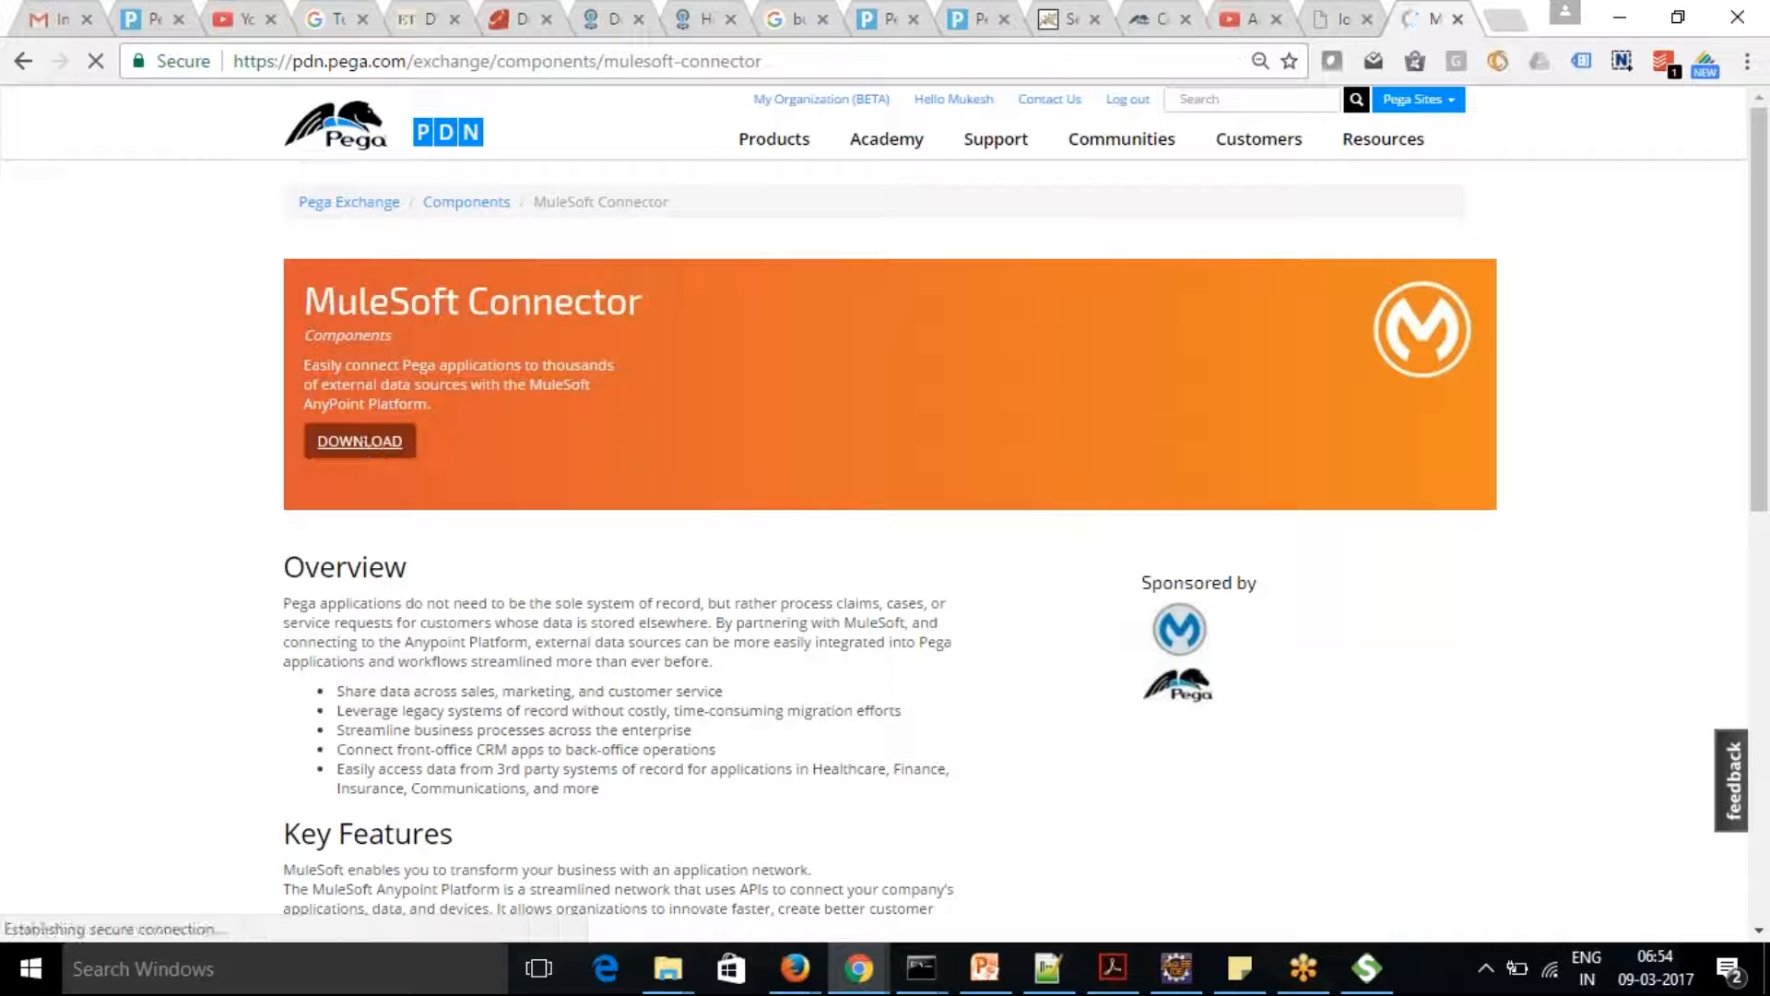
pyautogui.click(359, 440)
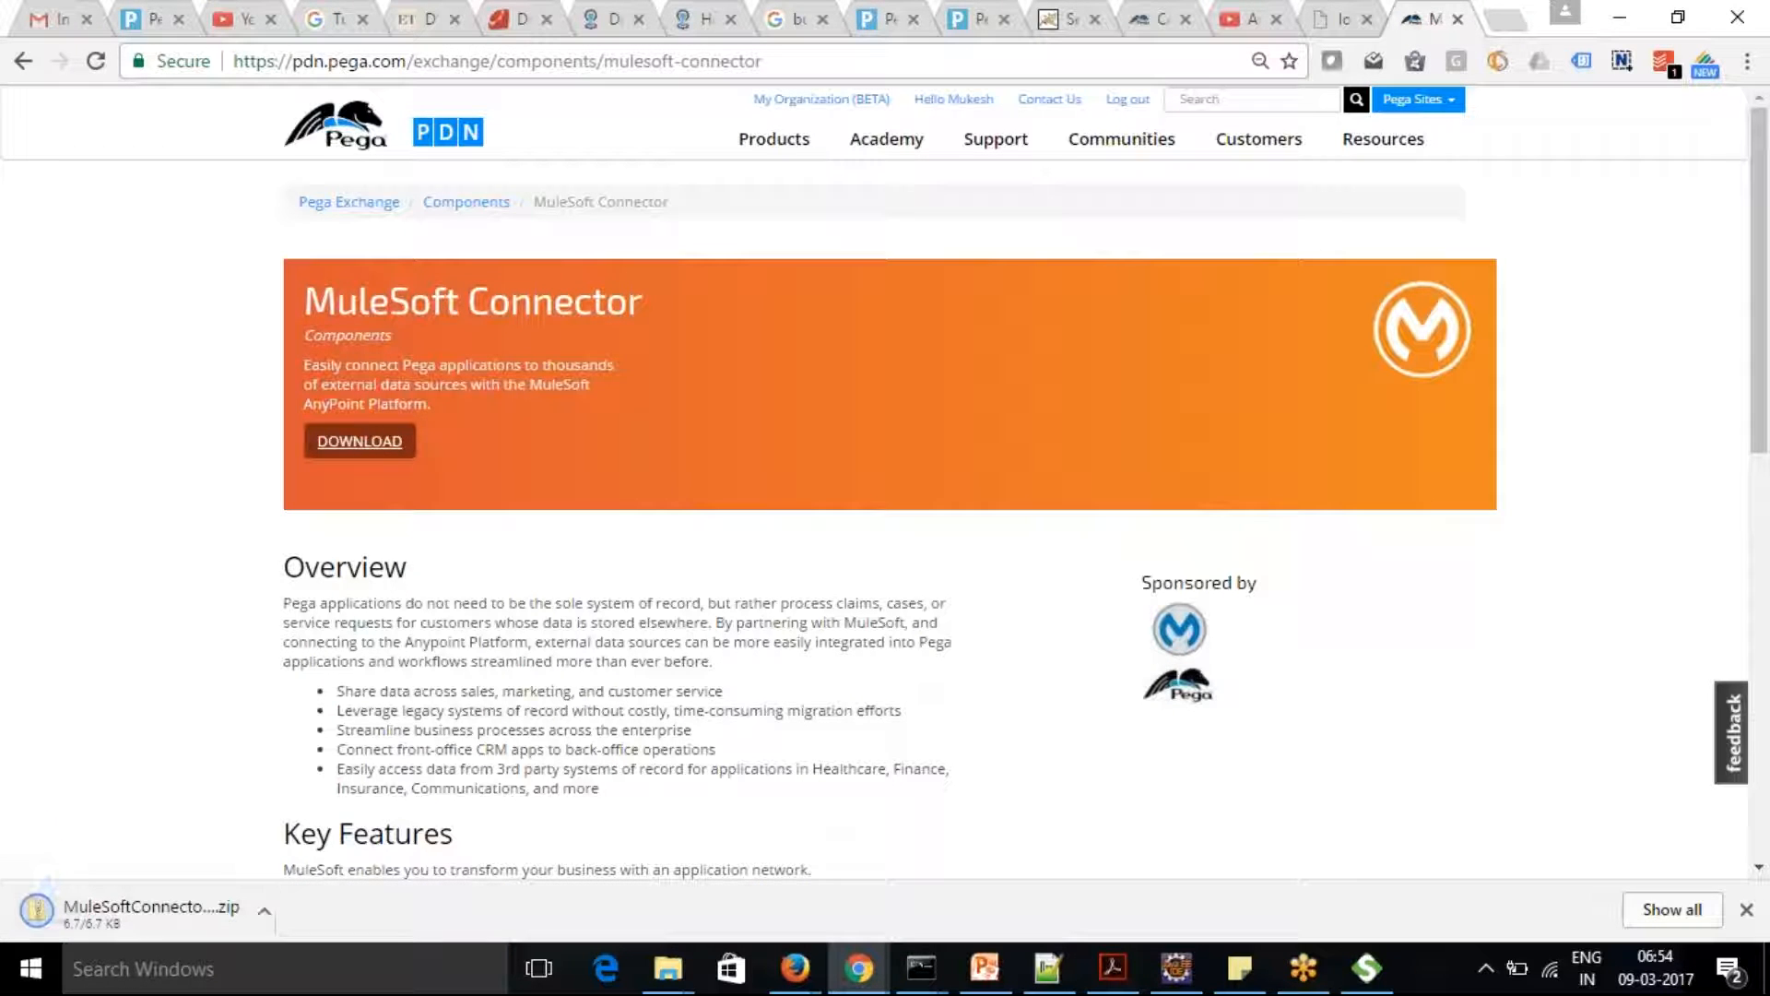
# Examine the MuleSoft Connector's key features, highlighting the line "Extensible to SOAP or REST, JMS or AMQP, AS400 or IoT"
pyautogui.moveTo(1762, 374); pyautogui.dragTo(1765, 583)
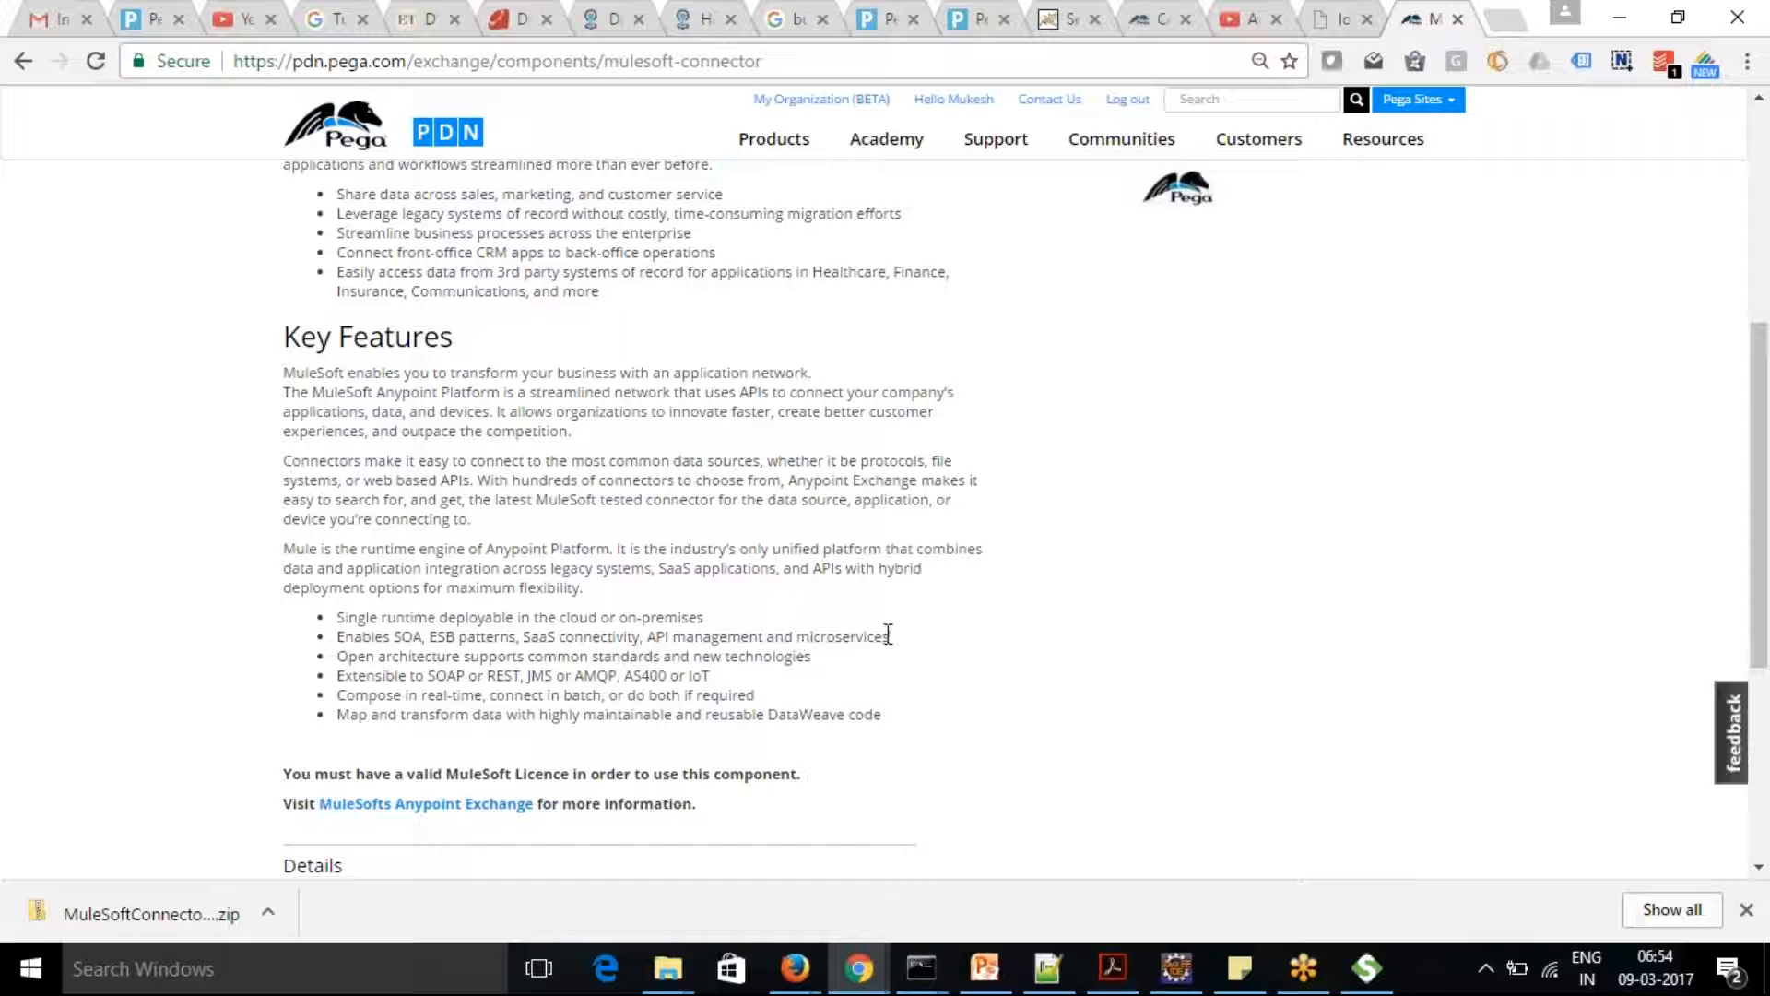
pyautogui.moveTo(893, 645); pyautogui.dragTo(714, 675)
pyautogui.click(396, 659)
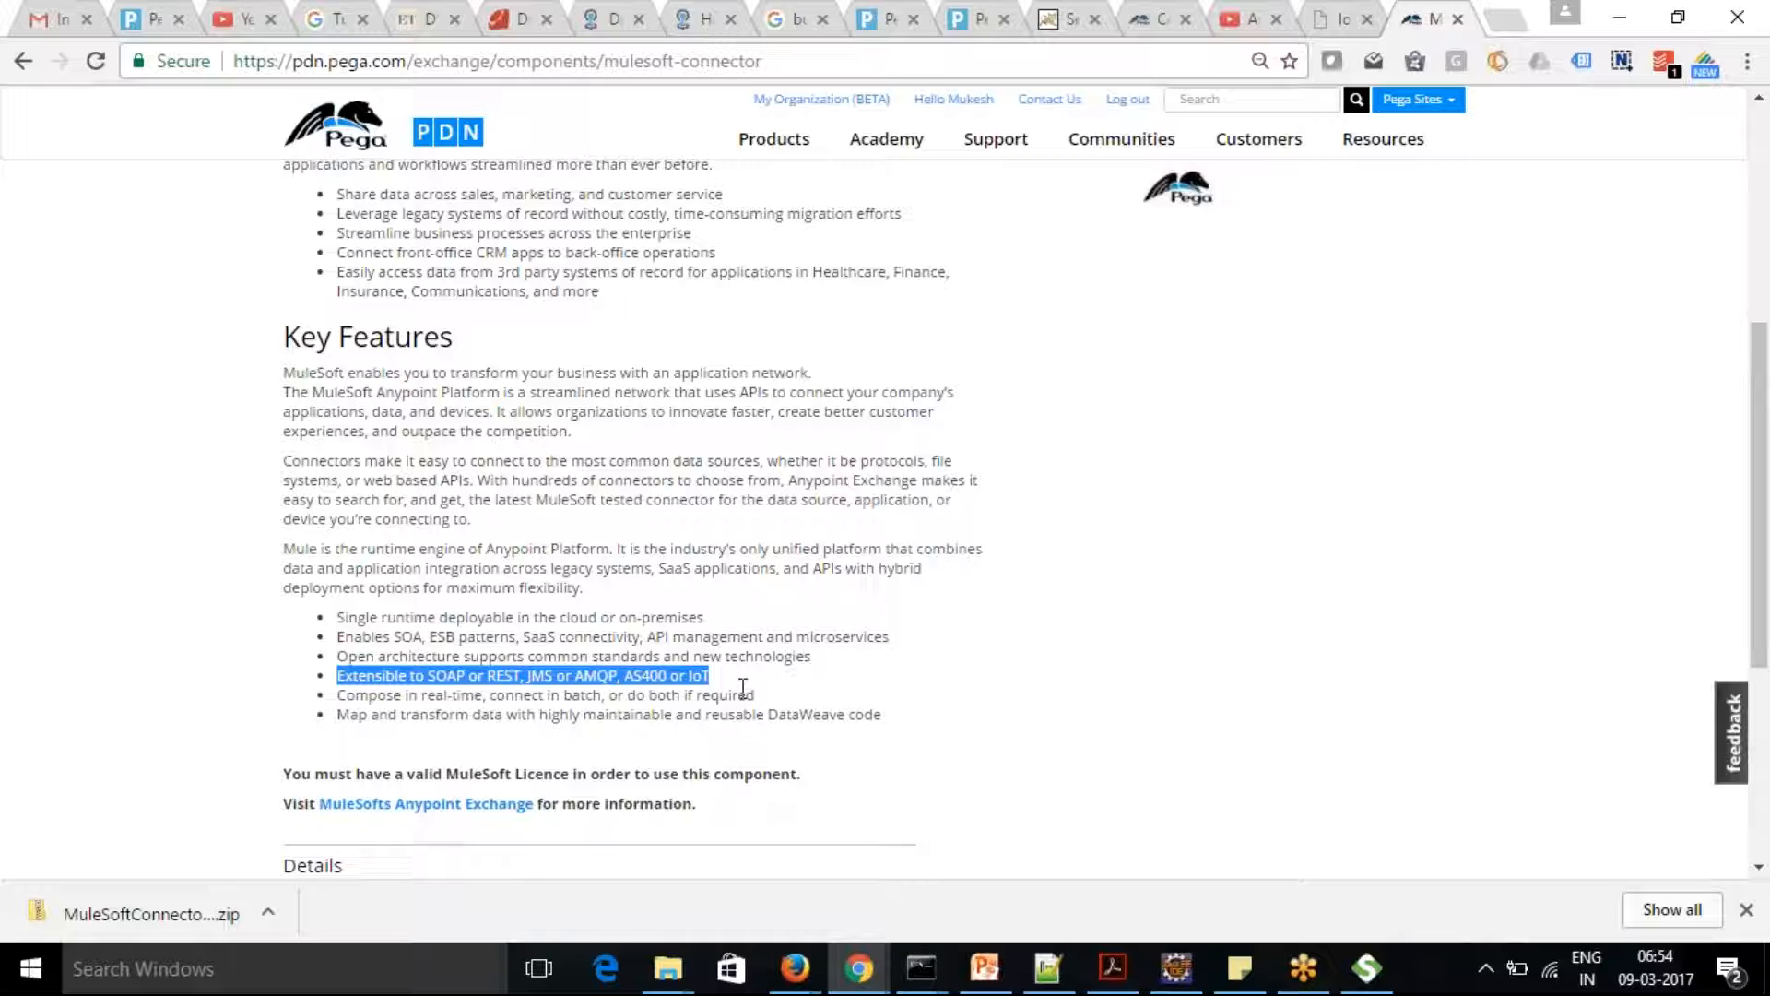
pyautogui.moveTo(1761, 415); pyautogui.dragTo(1760, 203)
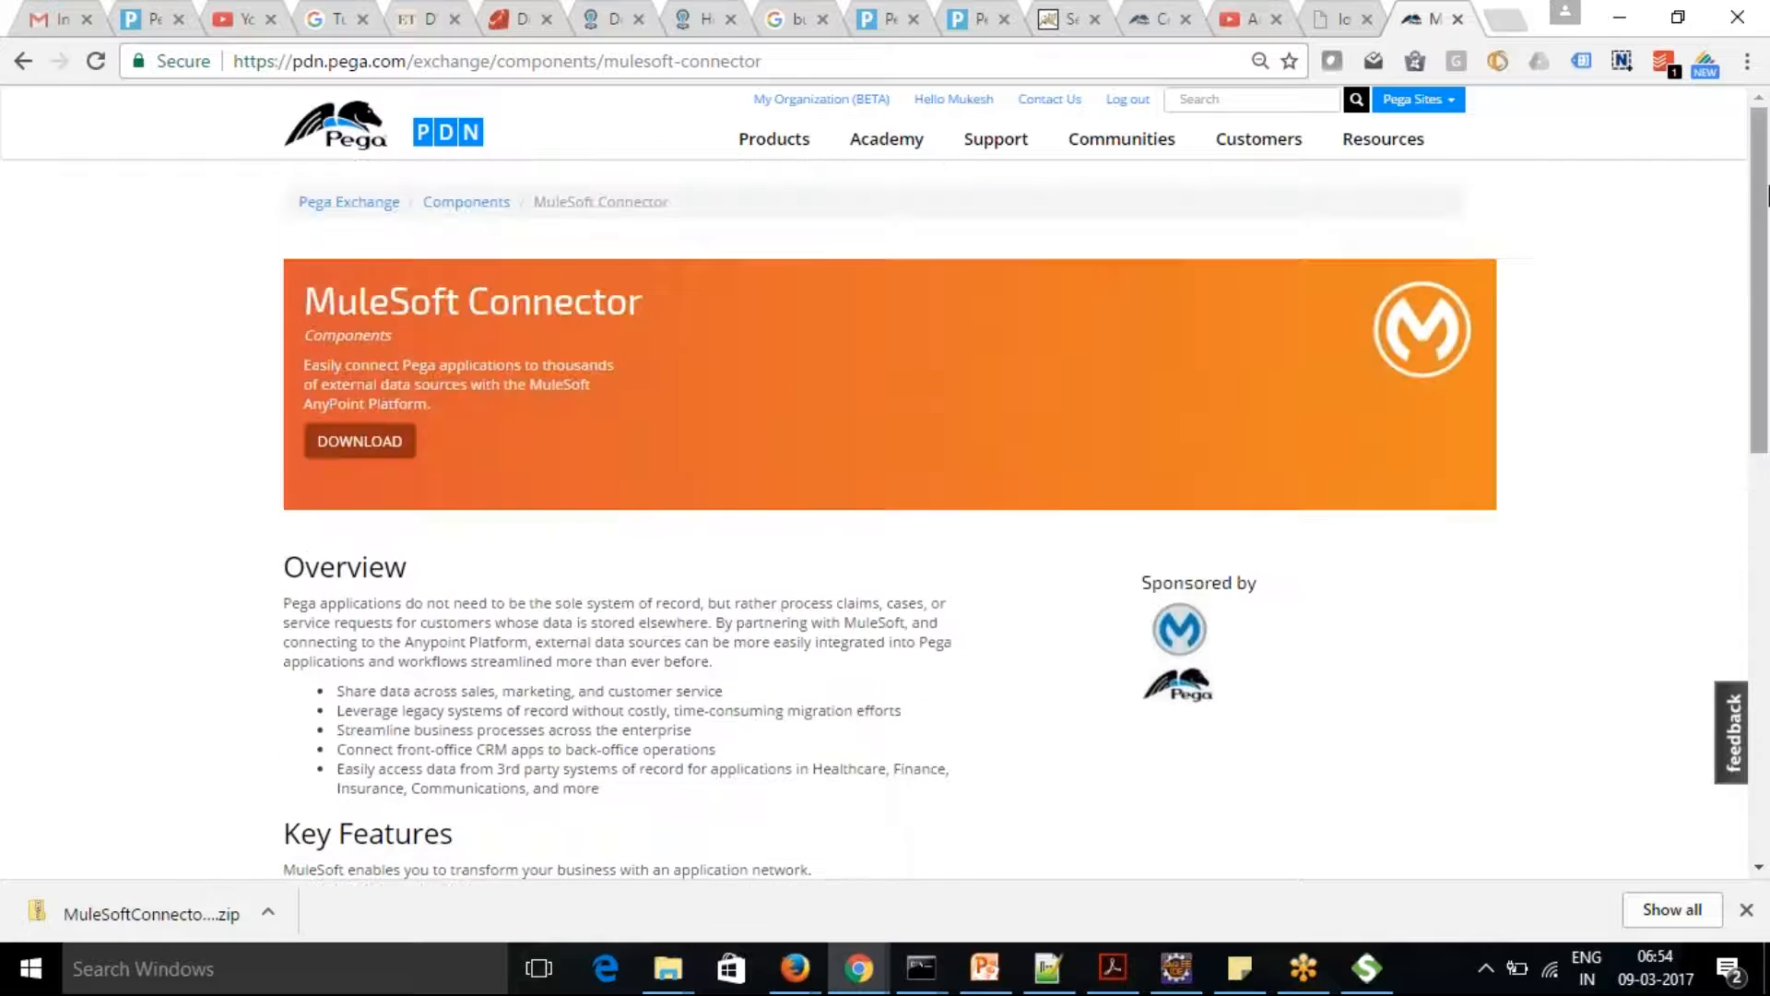
# Search Google for mulesoft in a new browser tab
pyautogui.click(1505, 18)
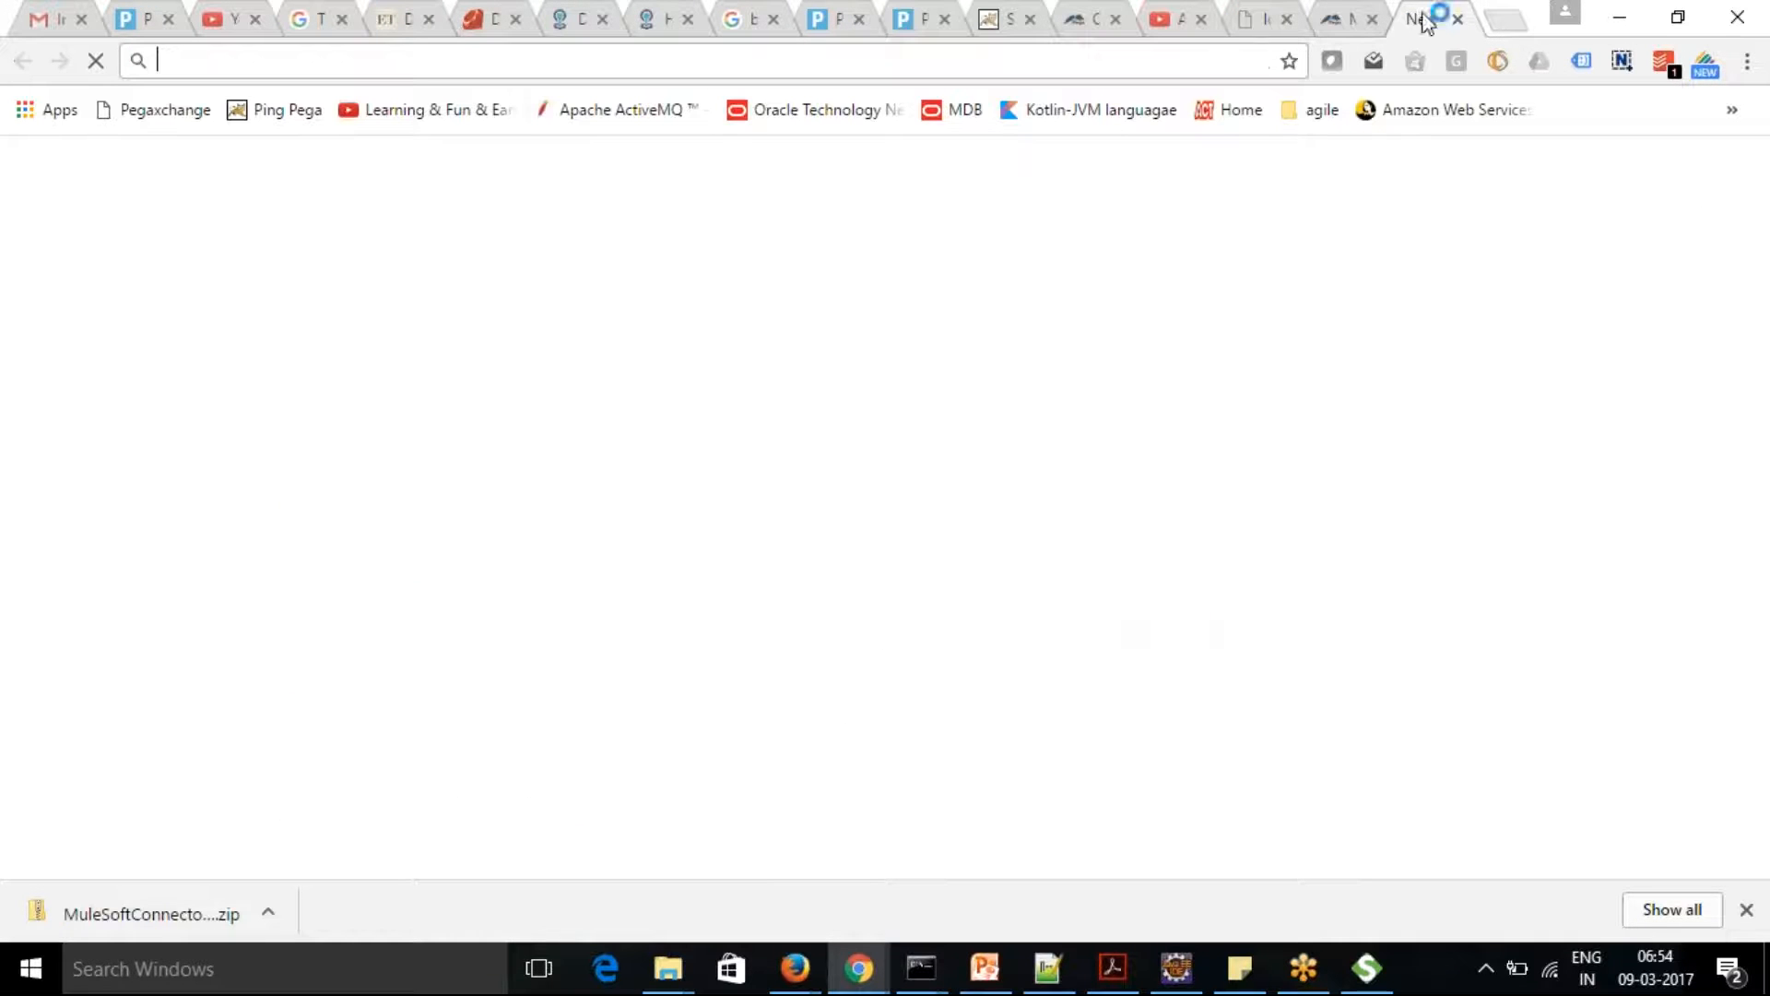
pyautogui.write('muk')
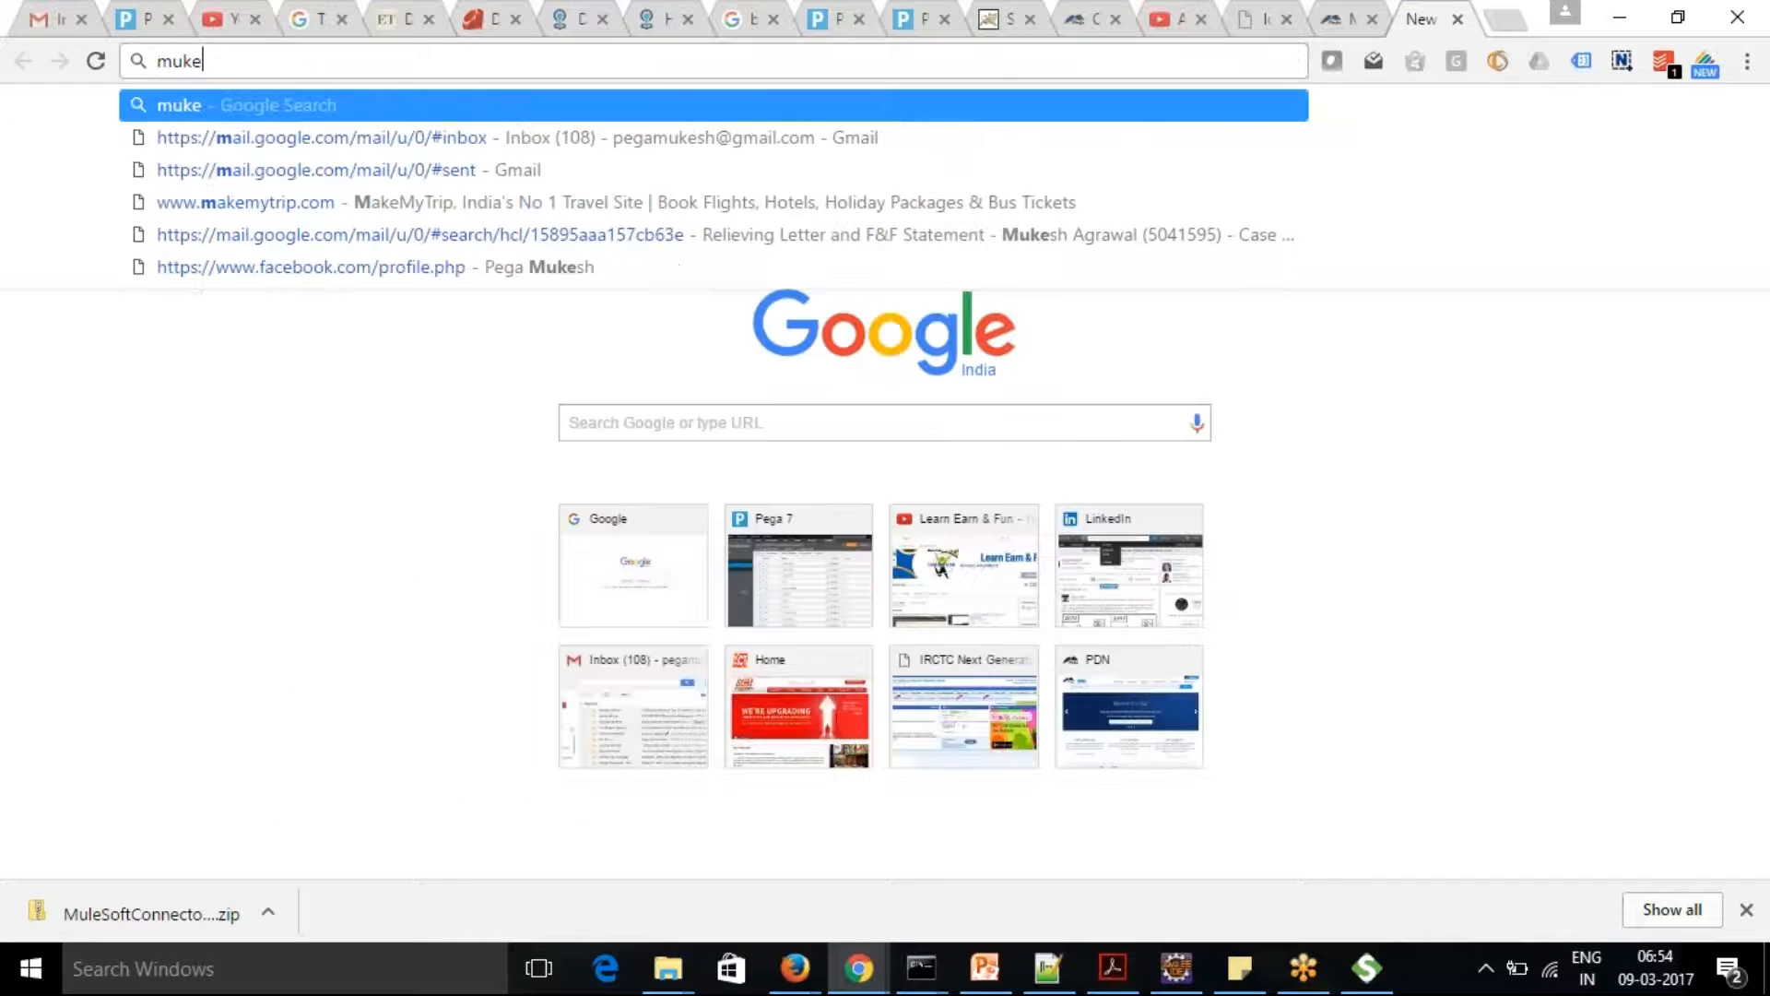
pyautogui.press('BackSpace')
pyautogui.write('lesof')
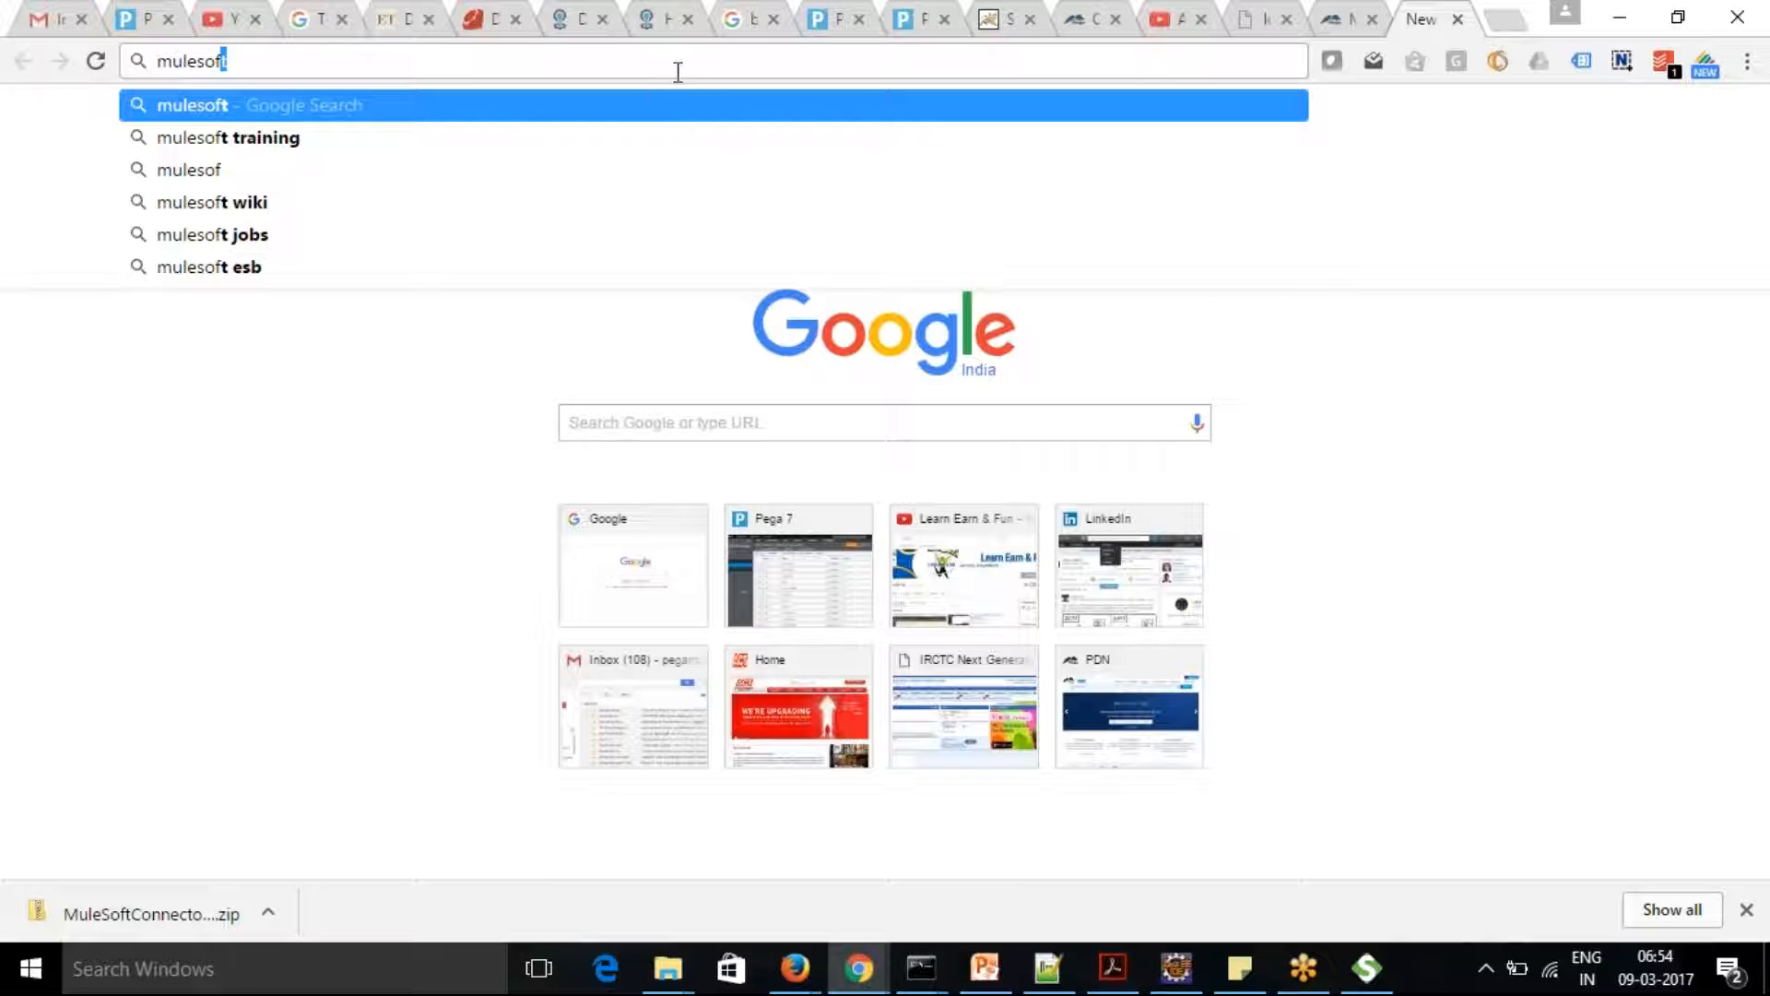
pyautogui.write('t')
pyautogui.press('Return')
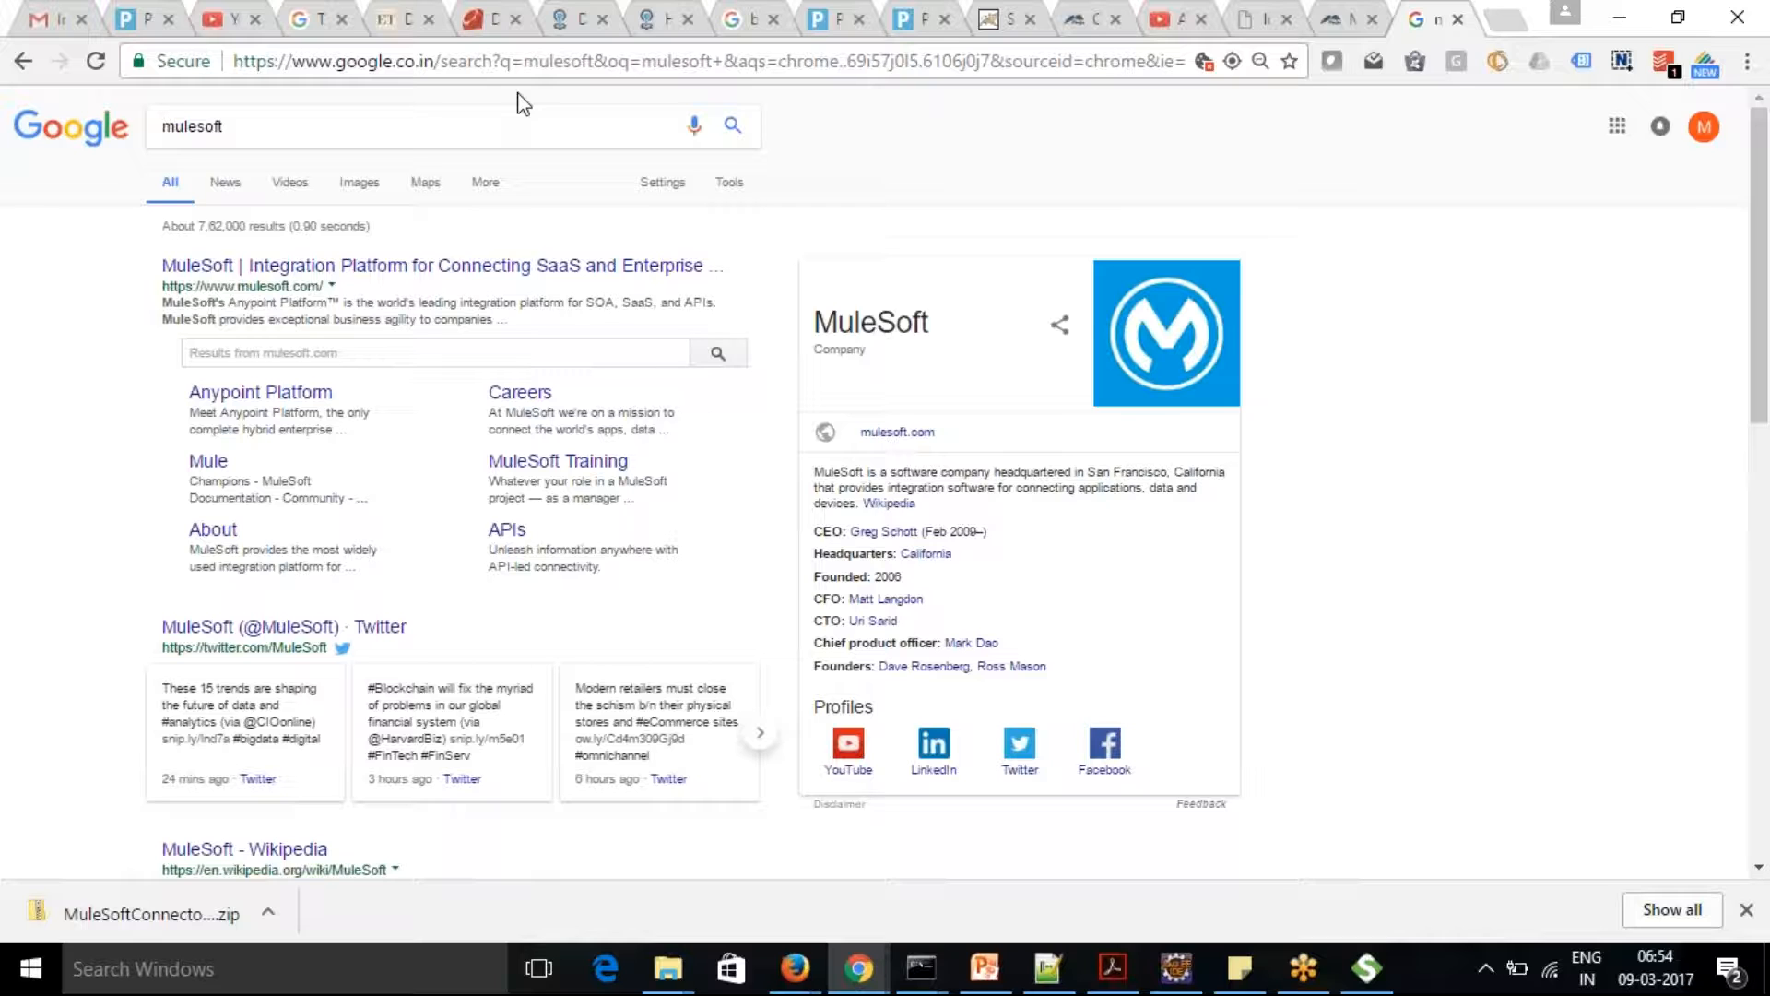
# Refine the Google search to "mulesoft download" and then to "anypoint studio community edition download"
pyautogui.click(490, 120)
pyautogui.write('dow')
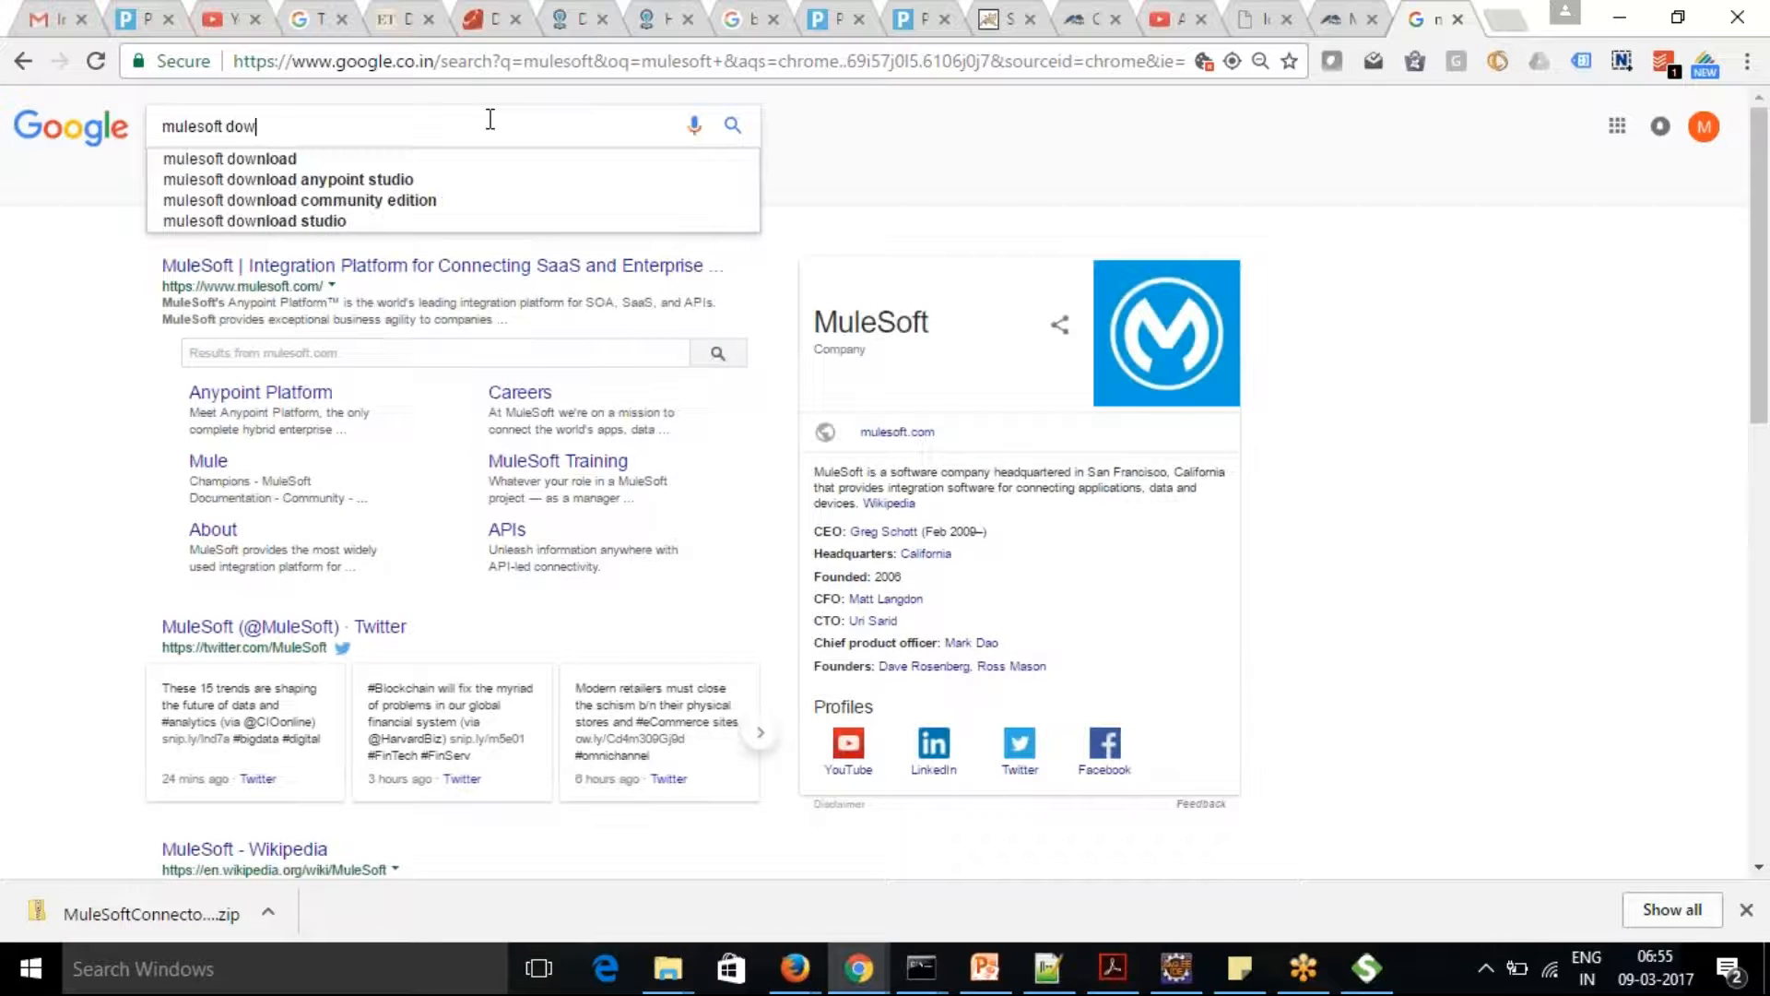
pyautogui.click(436, 160)
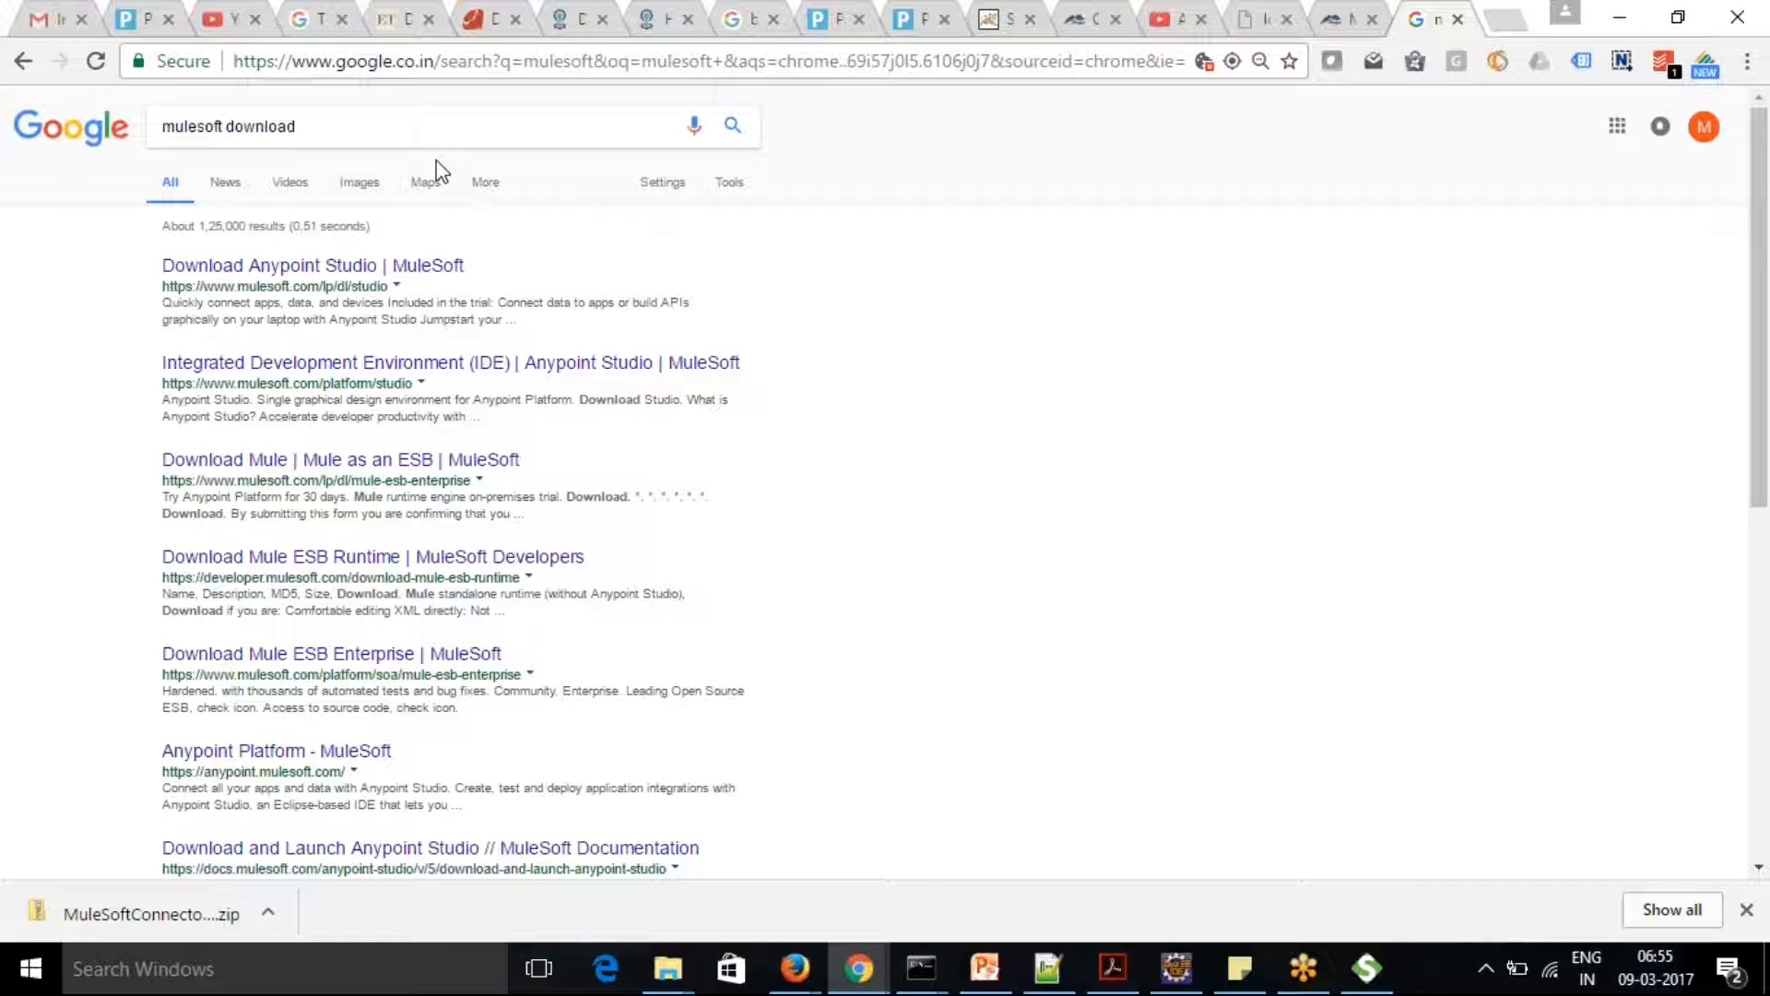
pyautogui.click(427, 146)
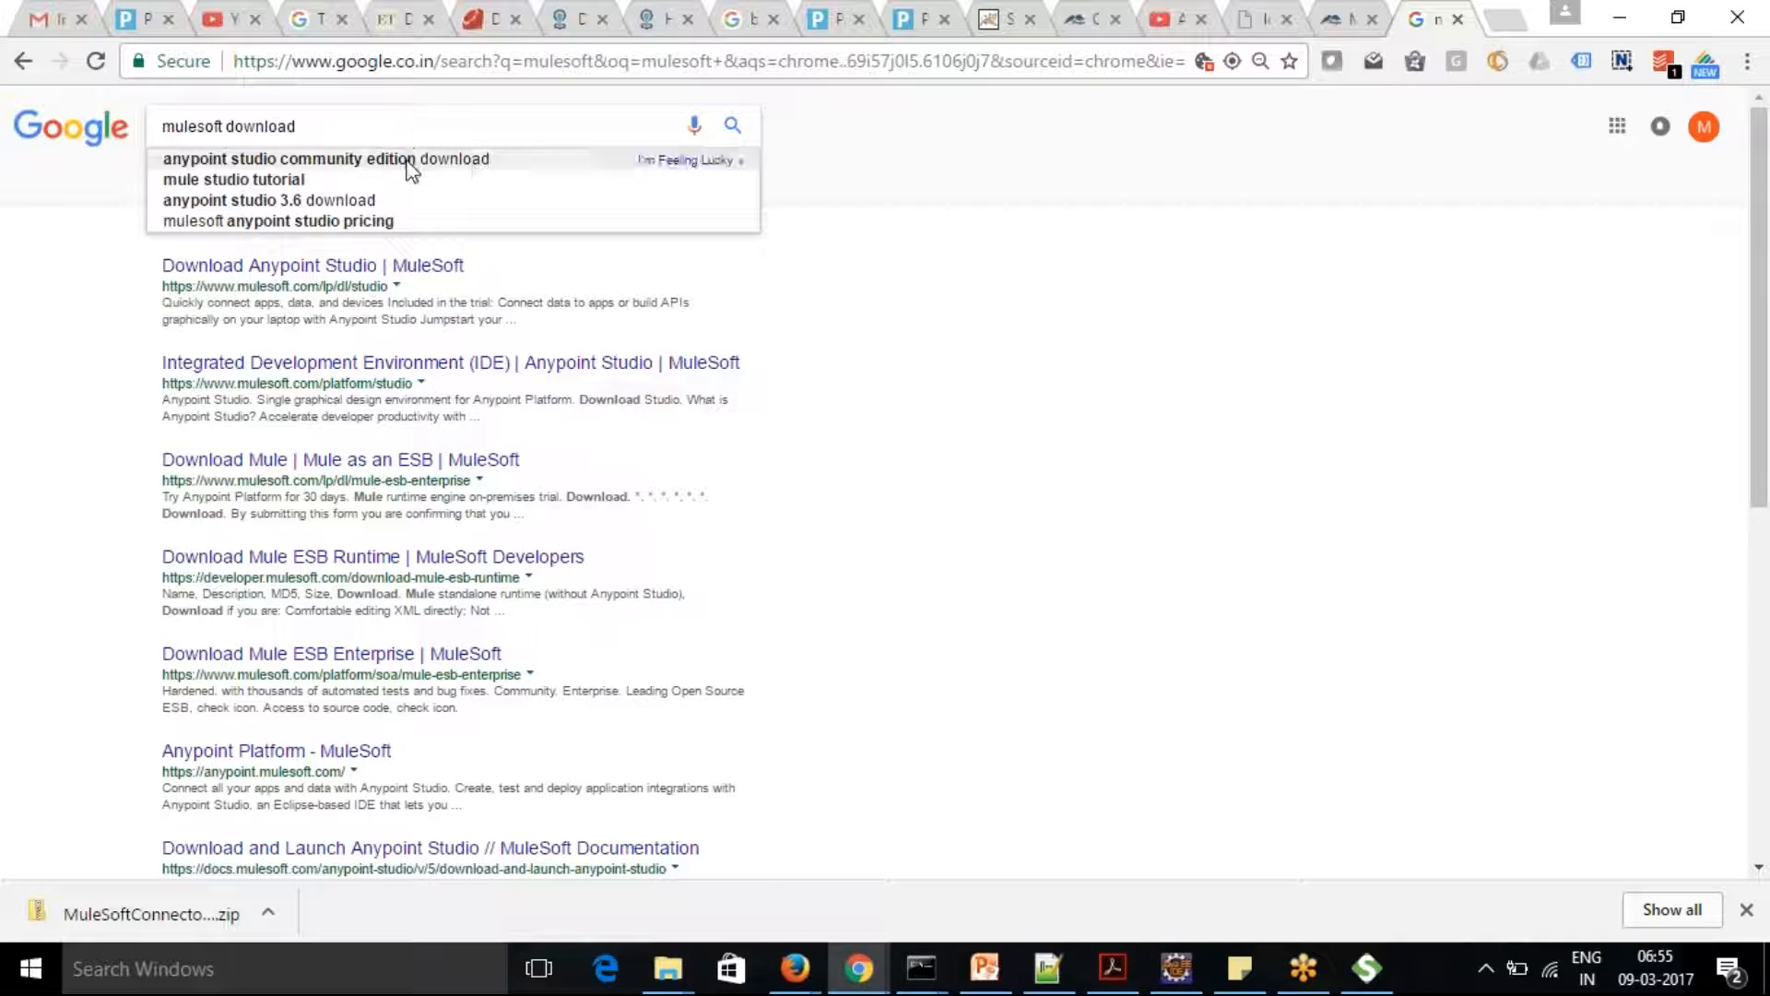
pyautogui.click(409, 159)
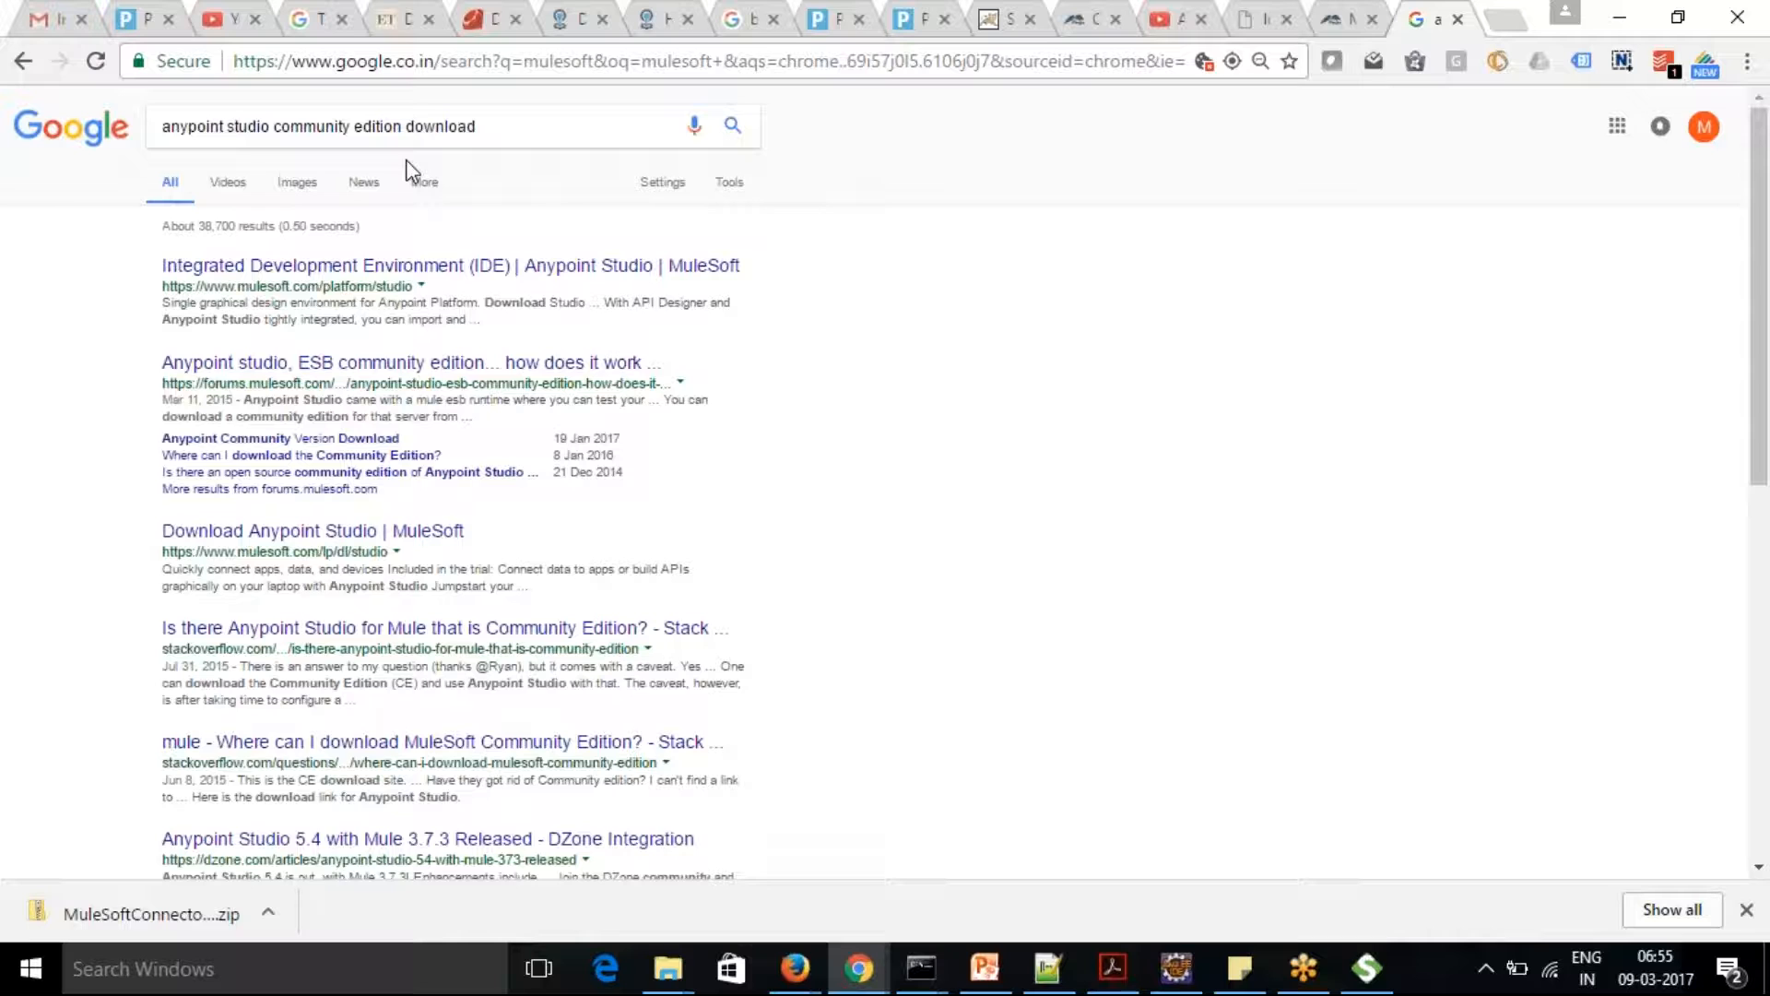
# Open MuleSoft's Anypoint Studio page from the search results and go to the 30 day free trial download form
pyautogui.click(366, 267)
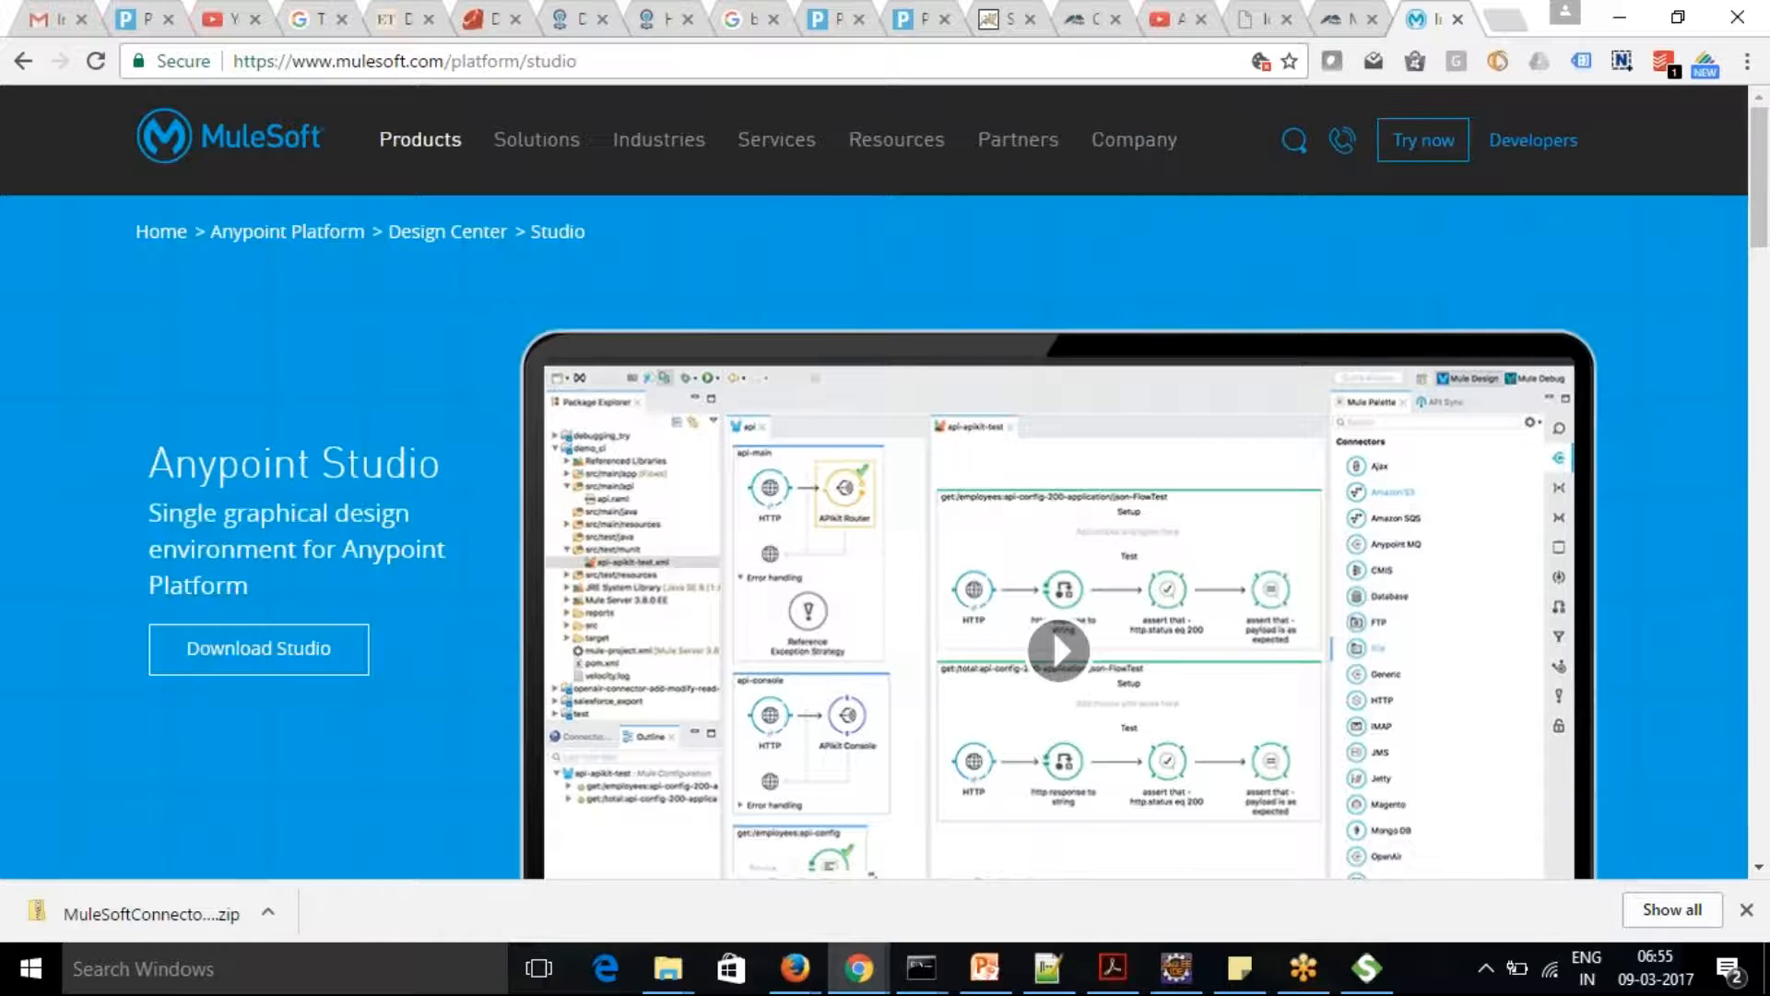
pyautogui.click(242, 661)
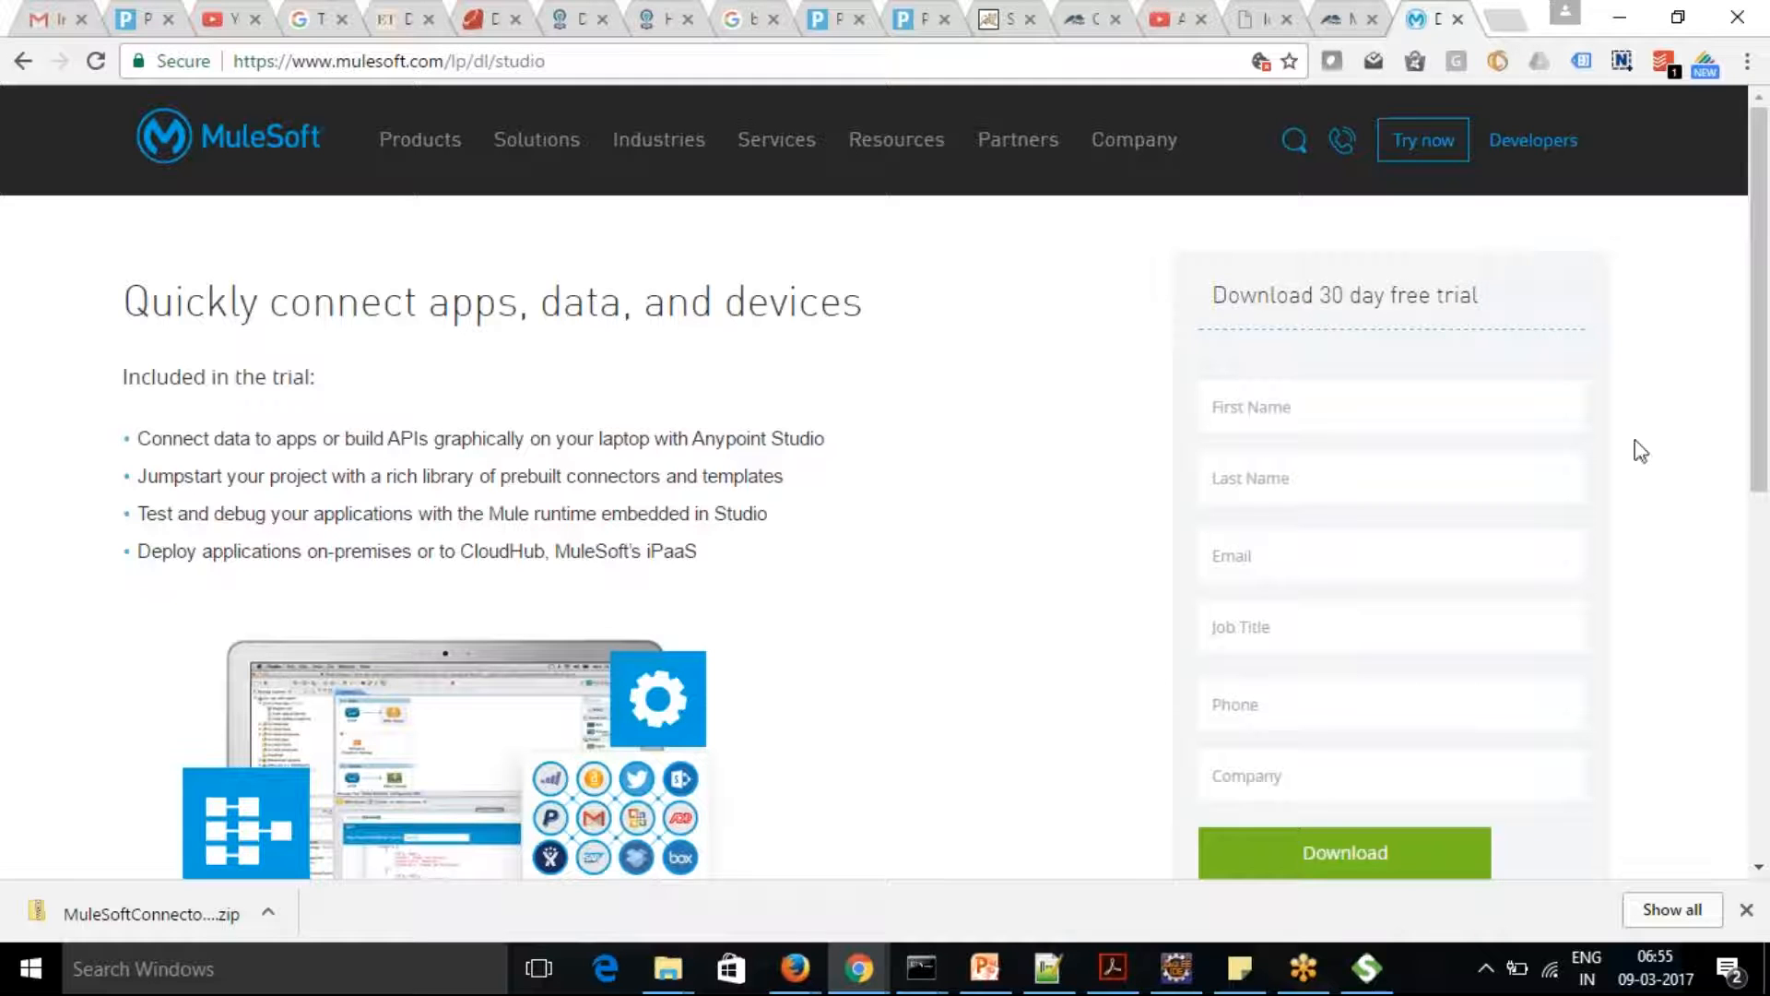
pyautogui.moveTo(1760, 369)
pyautogui.mouseDown()
pyautogui.moveTo(1765, 613)
pyautogui.moveTo(1760, 393)
pyautogui.mouseUp()
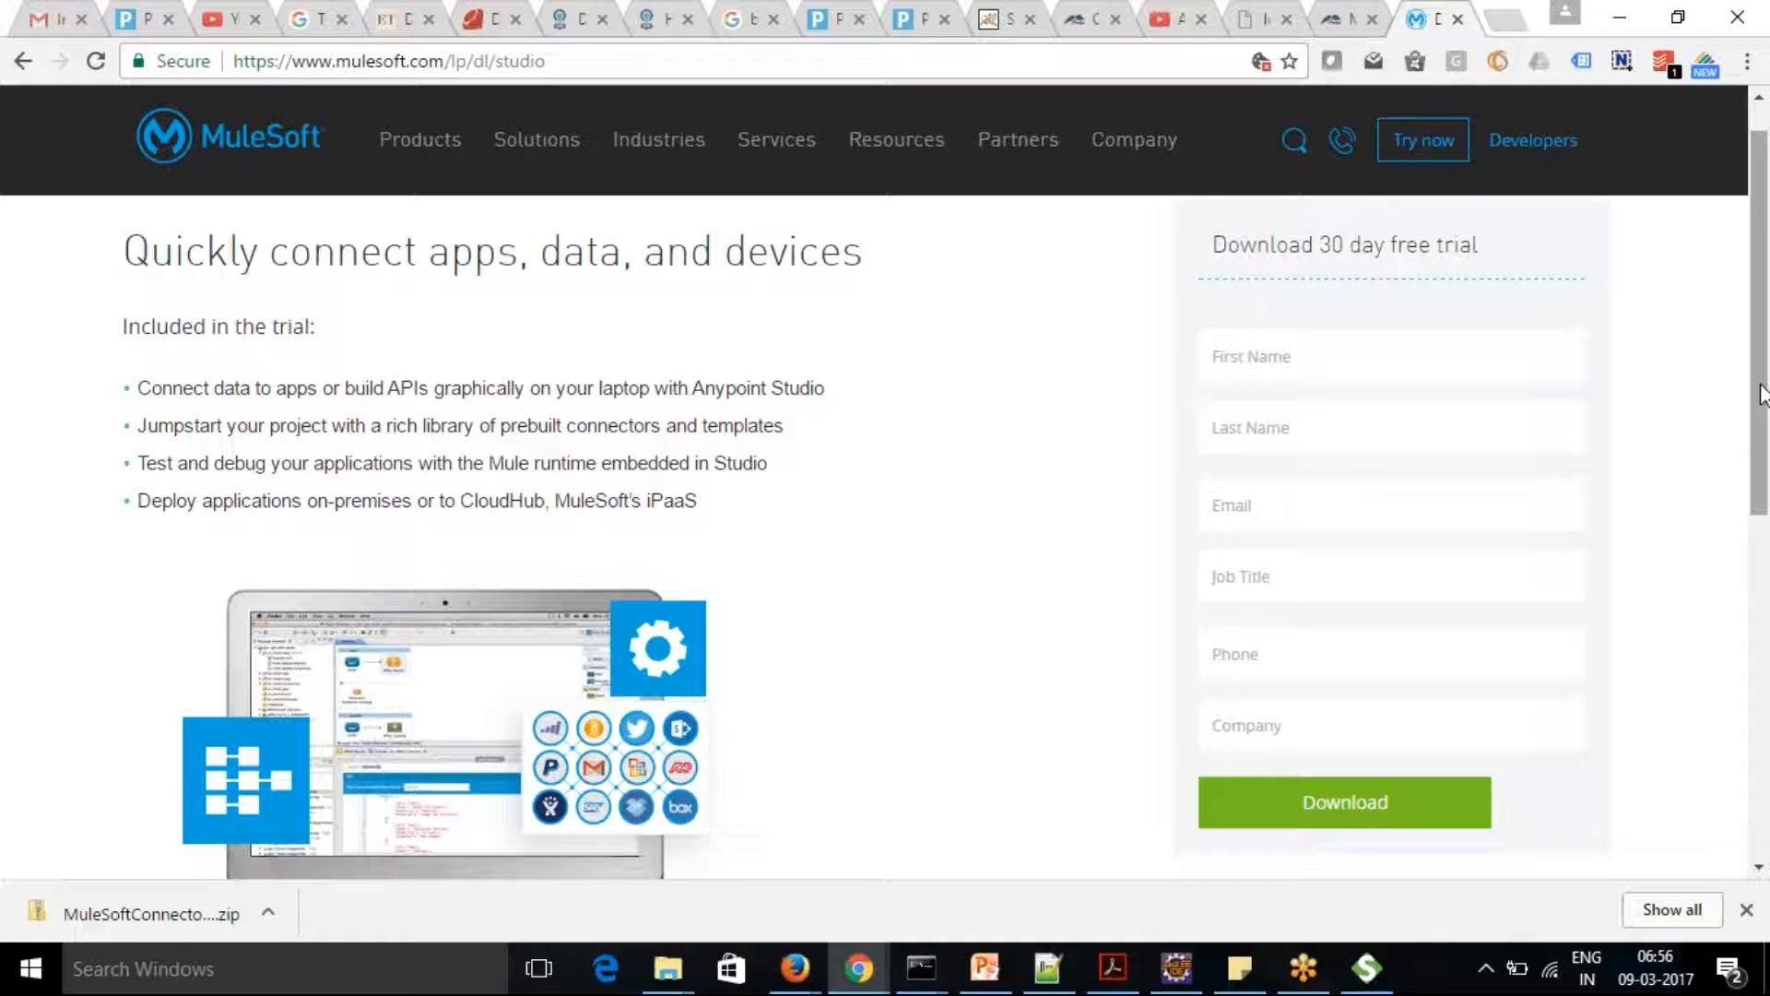
# Enter the subscriber's e-mail address in the MuleSoft newsletter sign-up and submit it
pyautogui.moveTo(1762, 367); pyautogui.dragTo(1766, 633)
pyautogui.click(1374, 654)
pyautogui.write('pega')
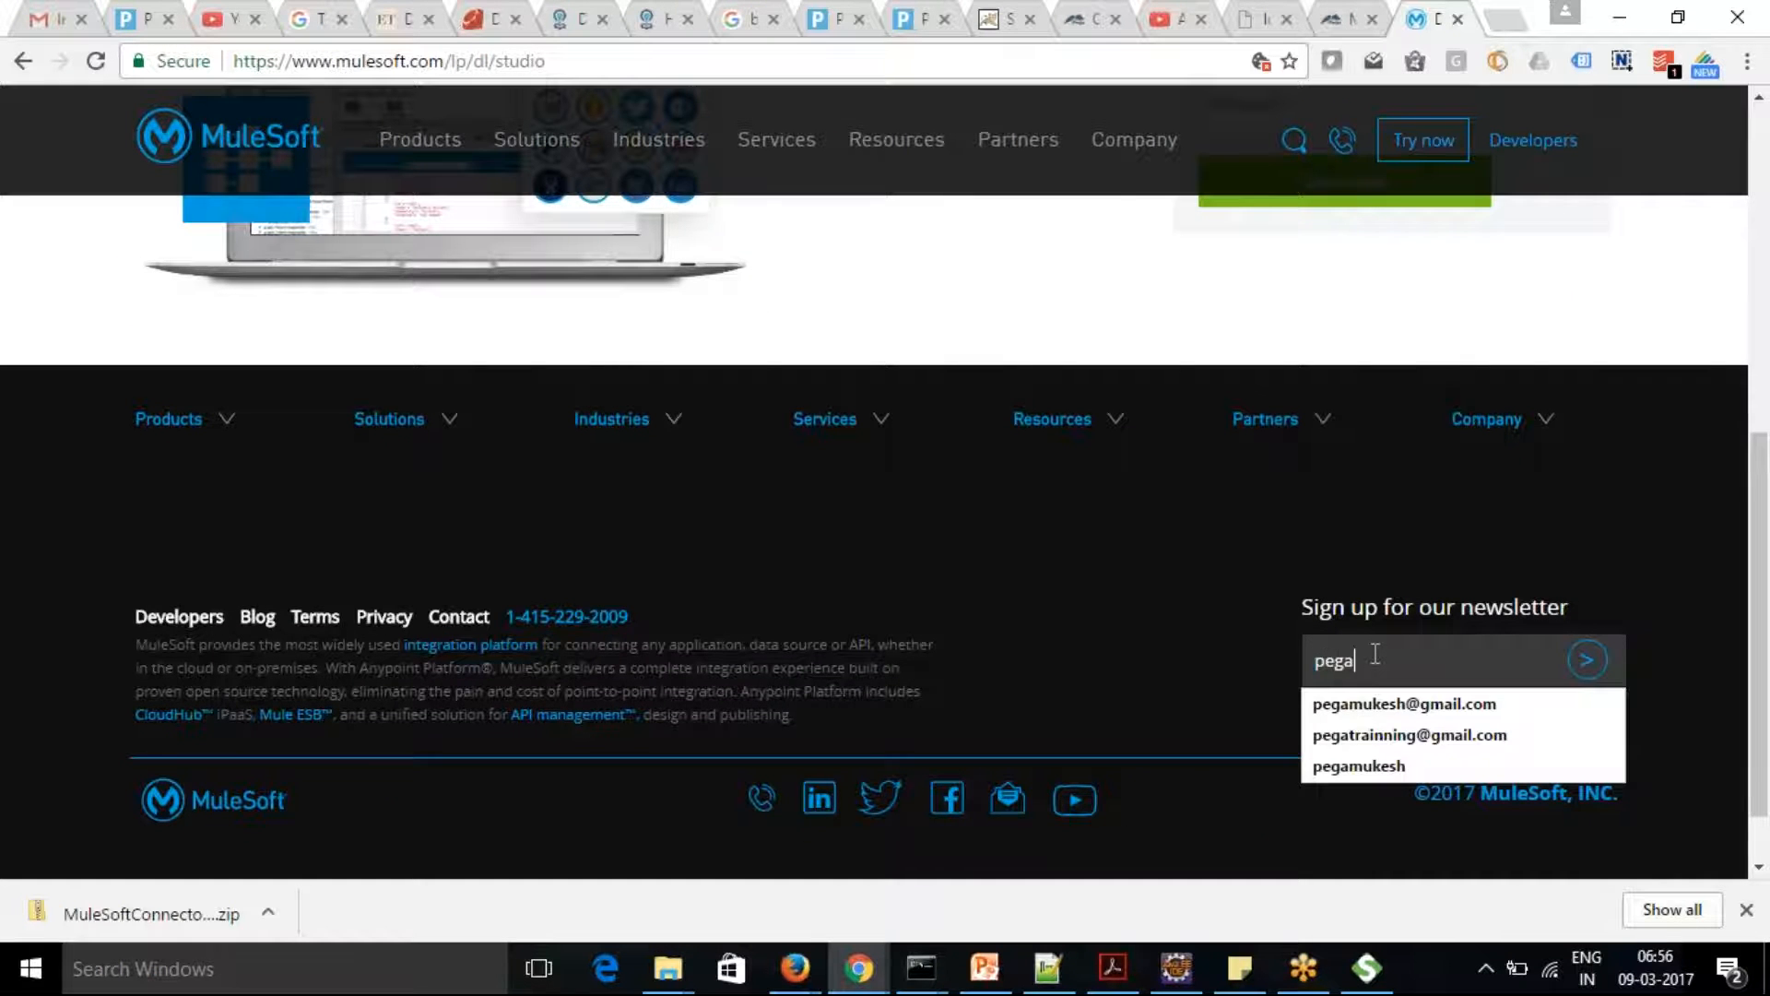
pyautogui.click(1380, 705)
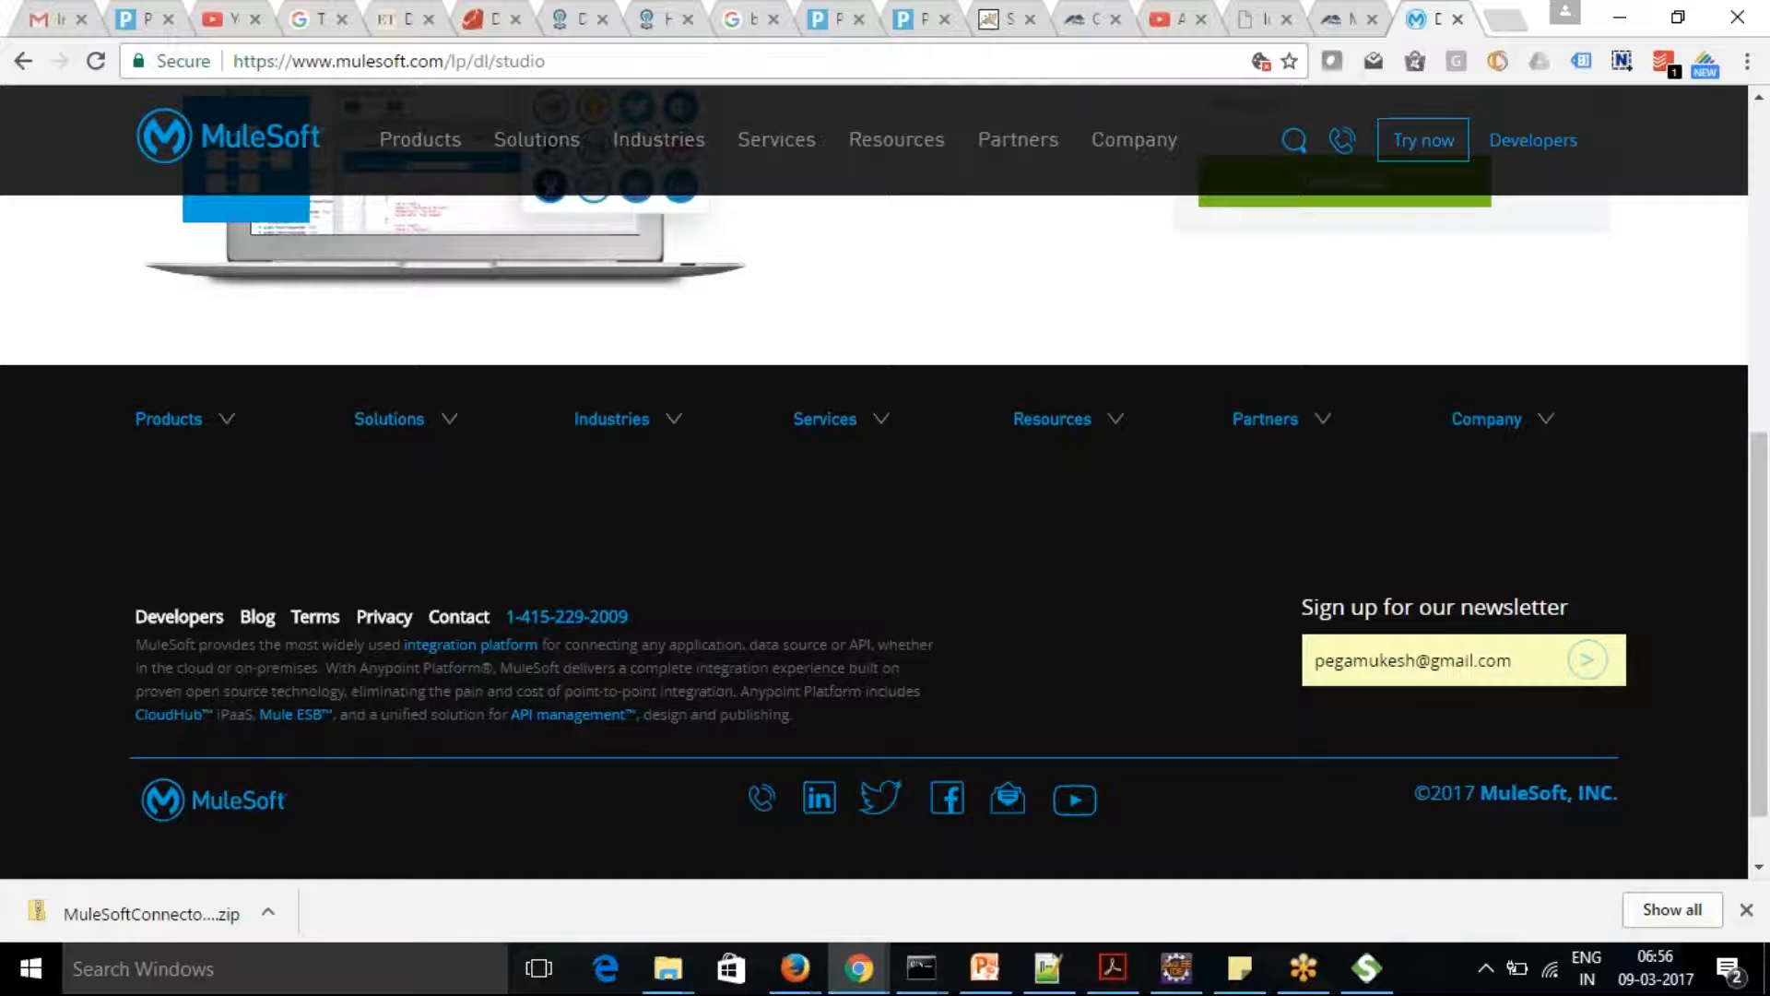
pyautogui.press('Return')
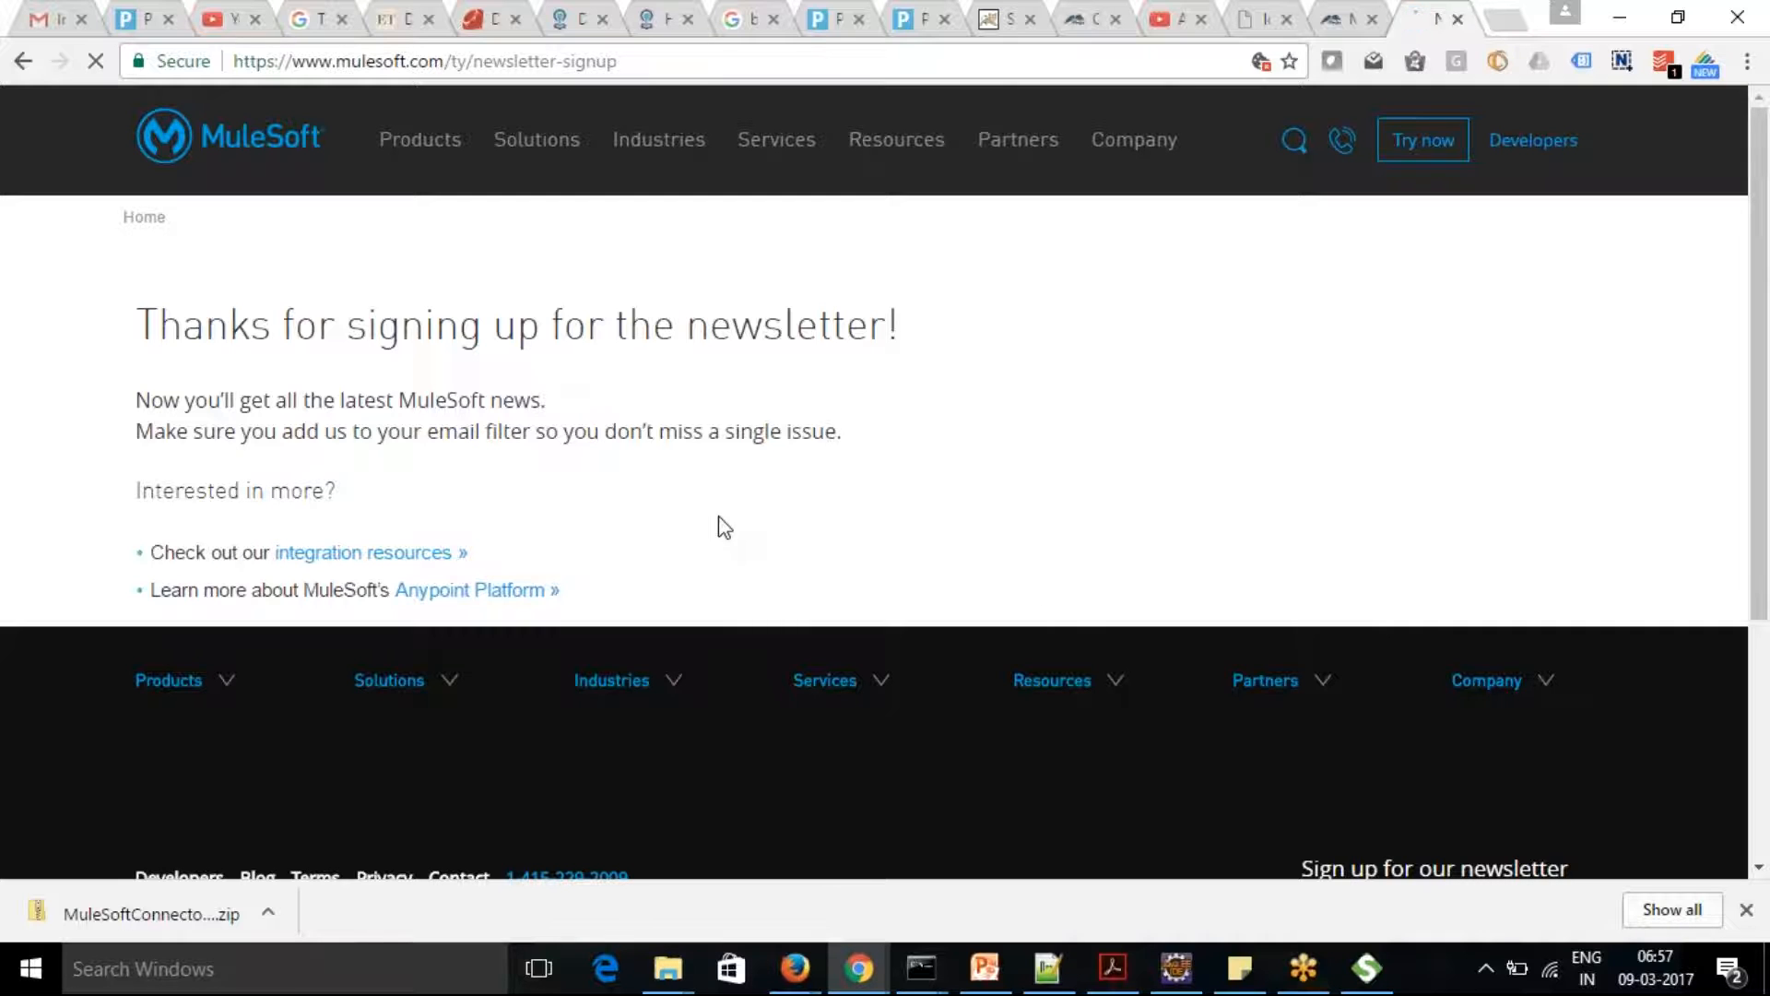
# Go to MuleSoft's integration resources and open the featured Microservices Best Practices whitepaper page
pyautogui.click(391, 553)
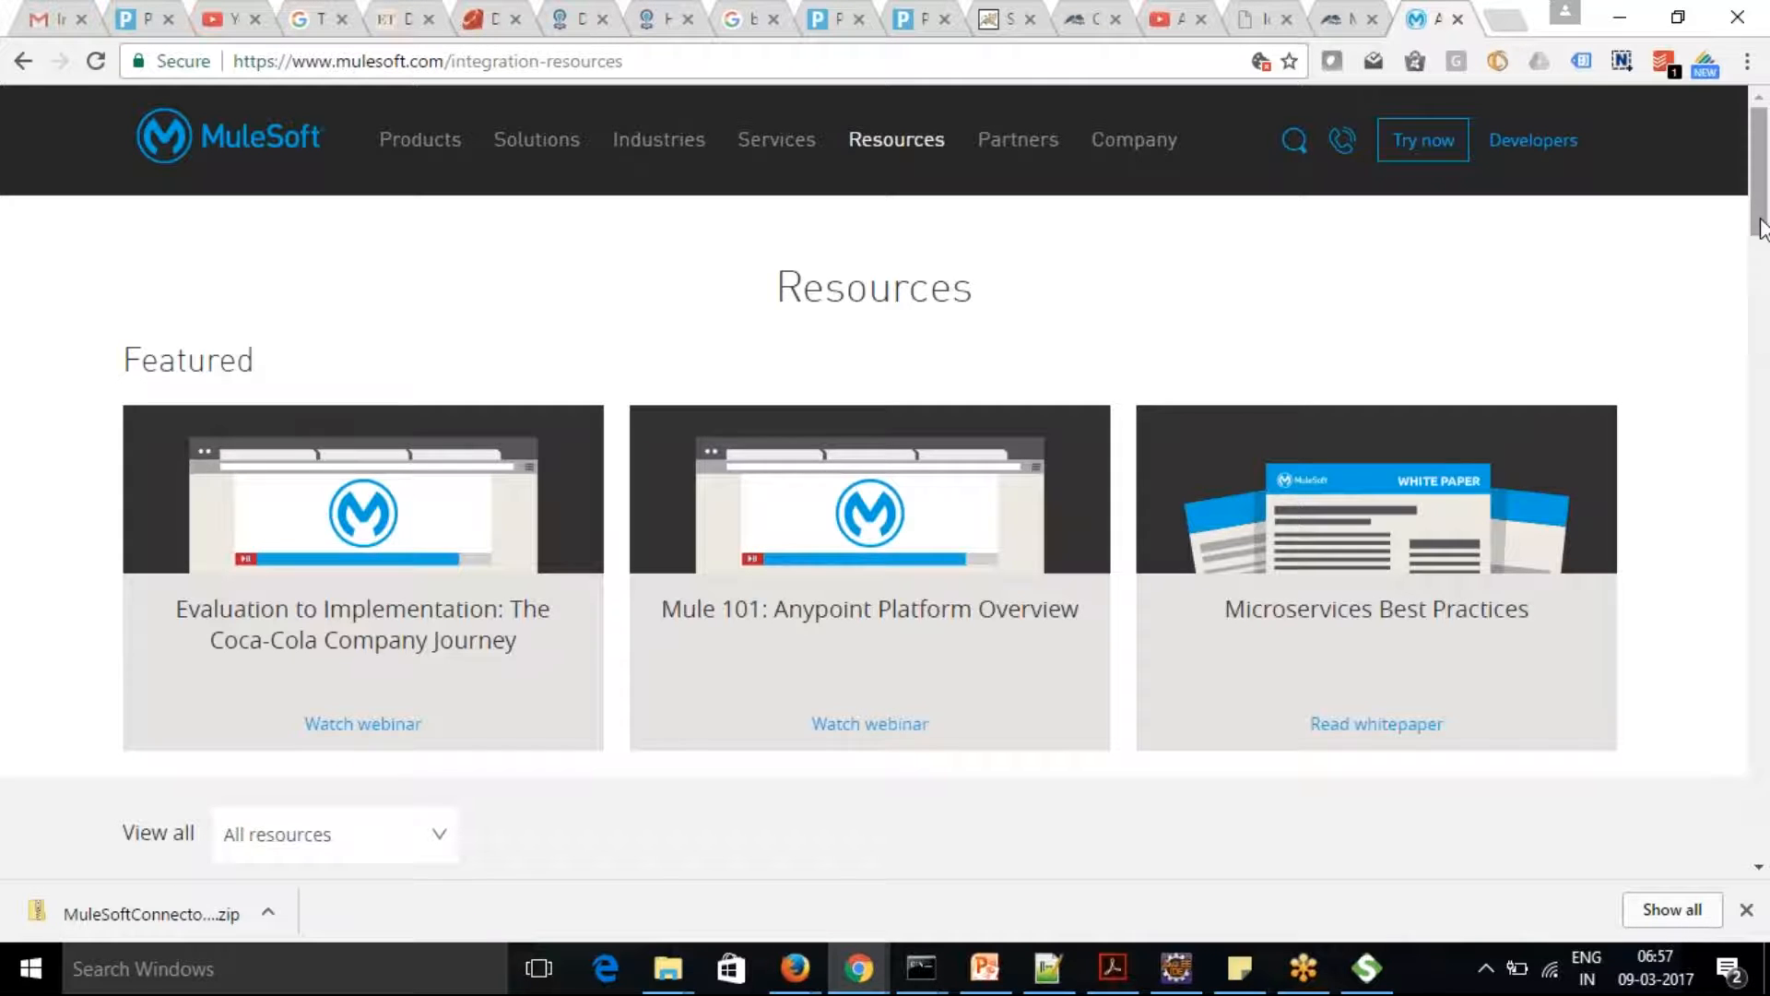
pyautogui.scroll(-3, 1759, 185)
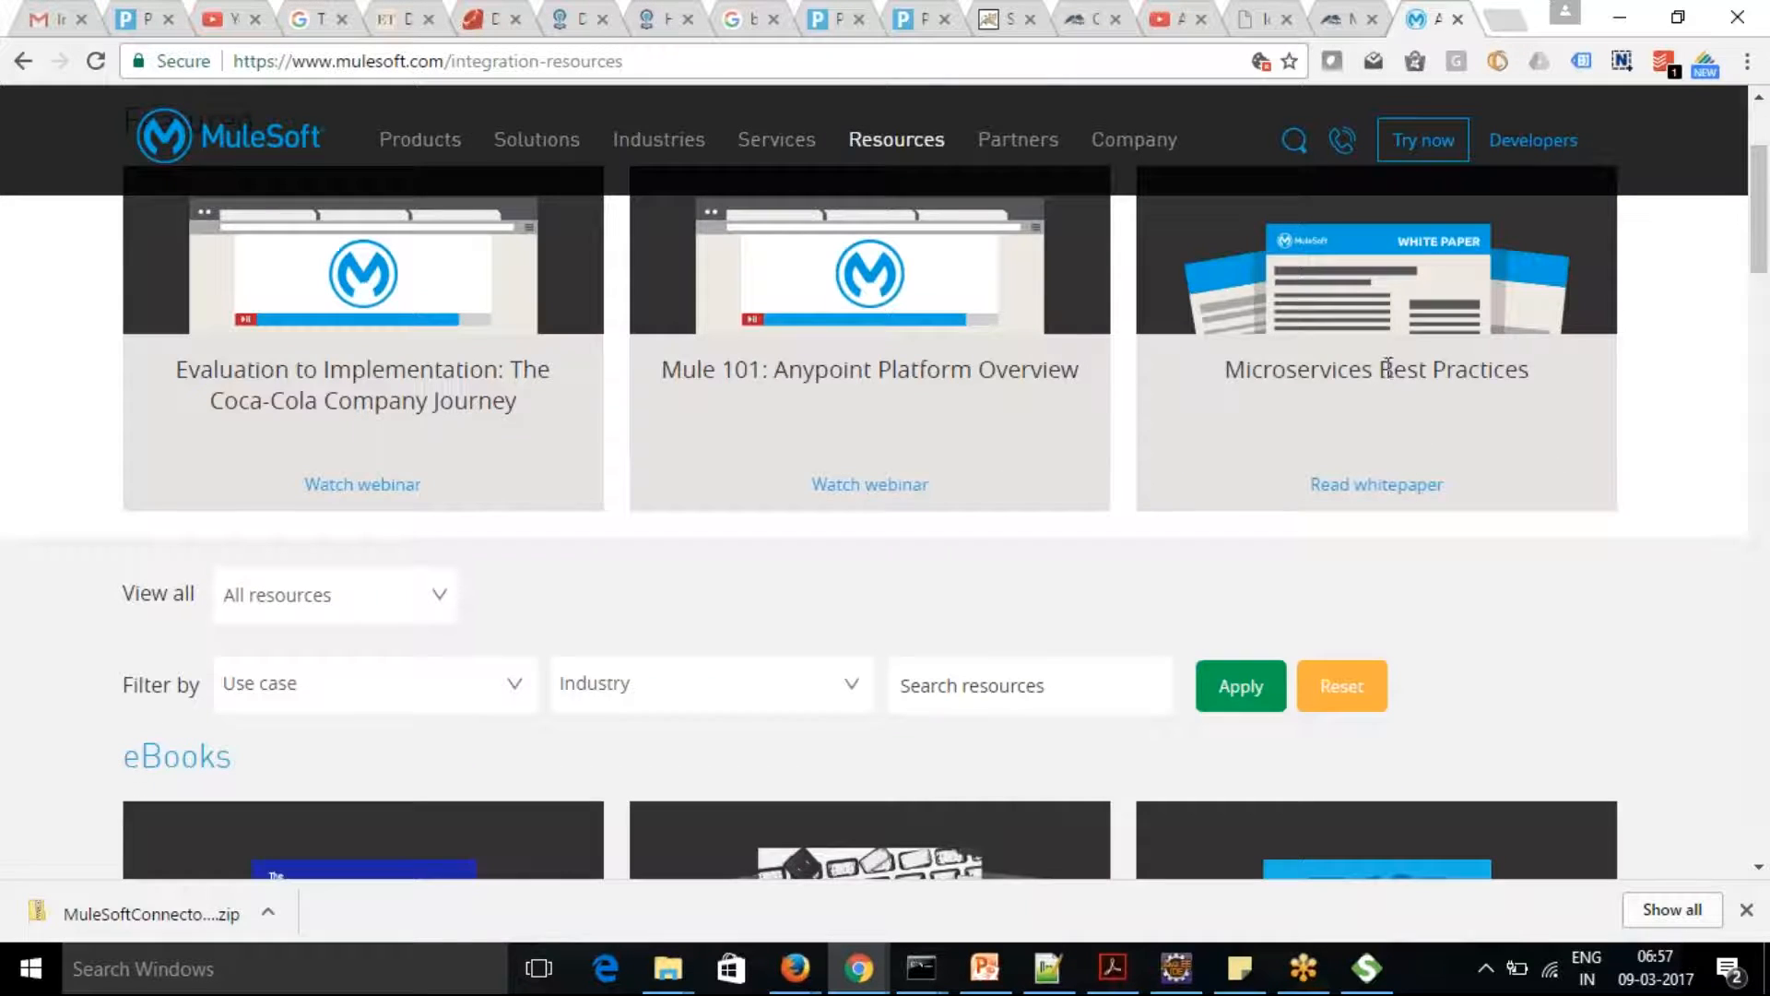
pyautogui.click(1373, 486)
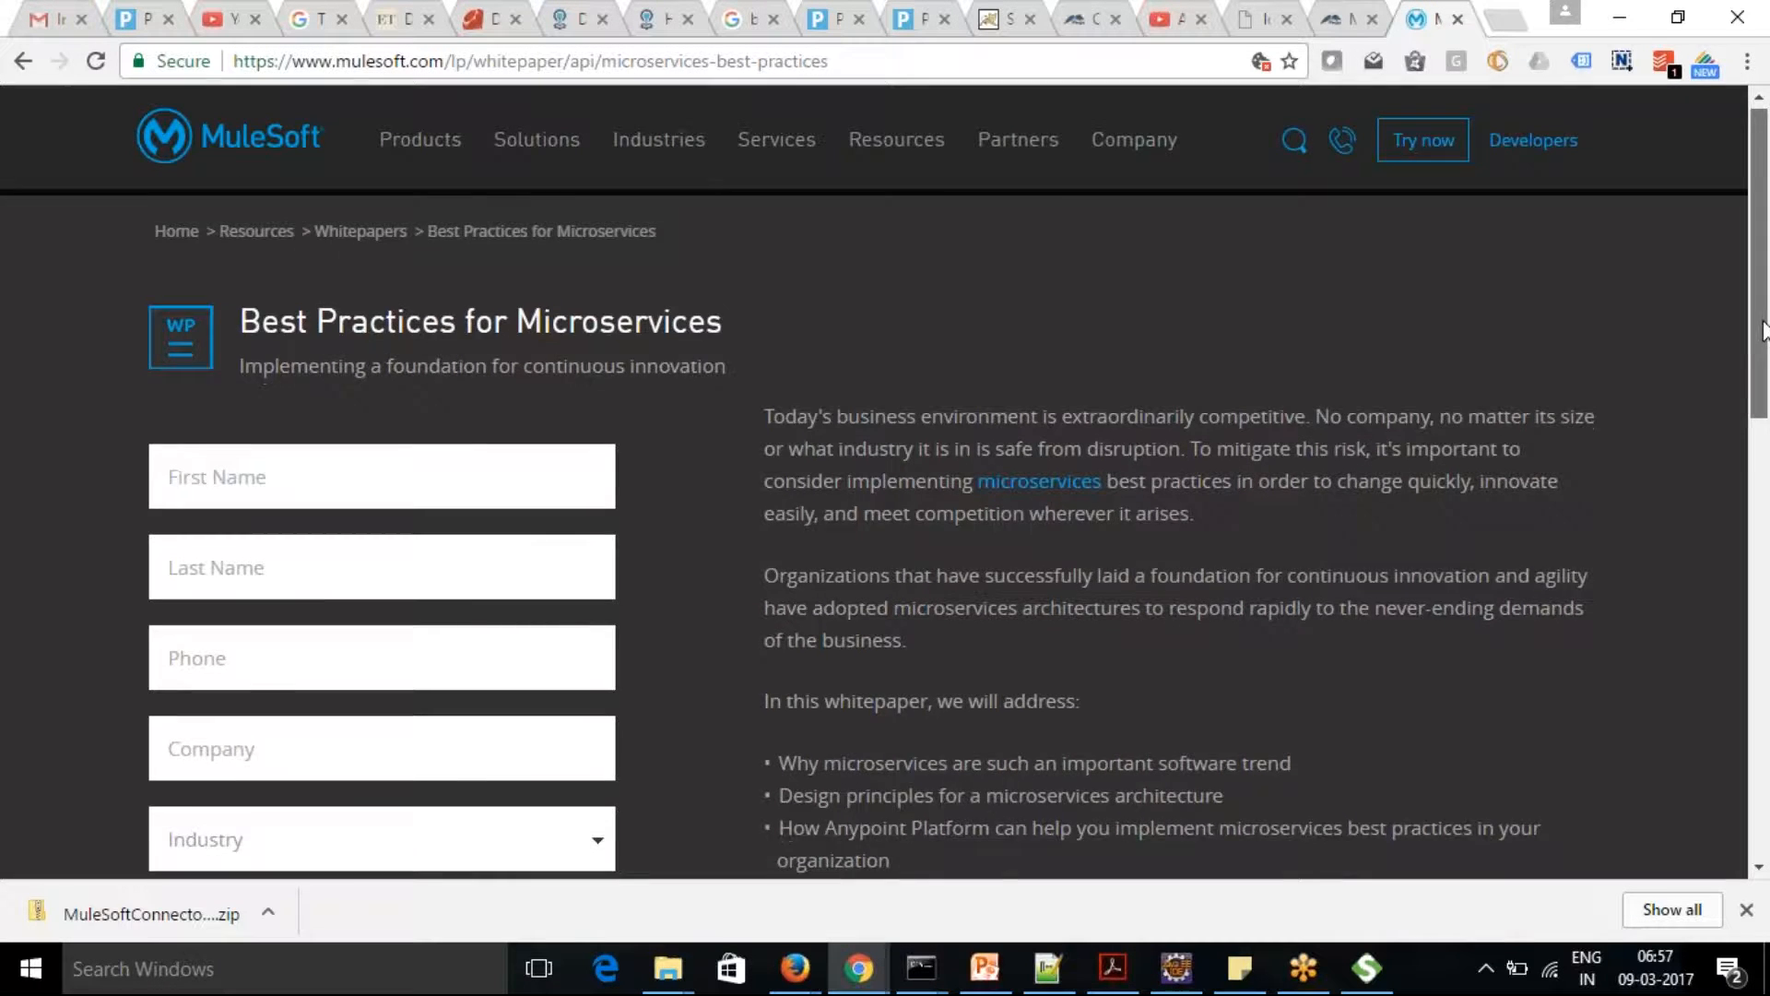
# Enter the requester's first and last name in the whitepaper download form
pyautogui.scroll(-2, 1641, 494)
pyautogui.click(287, 293)
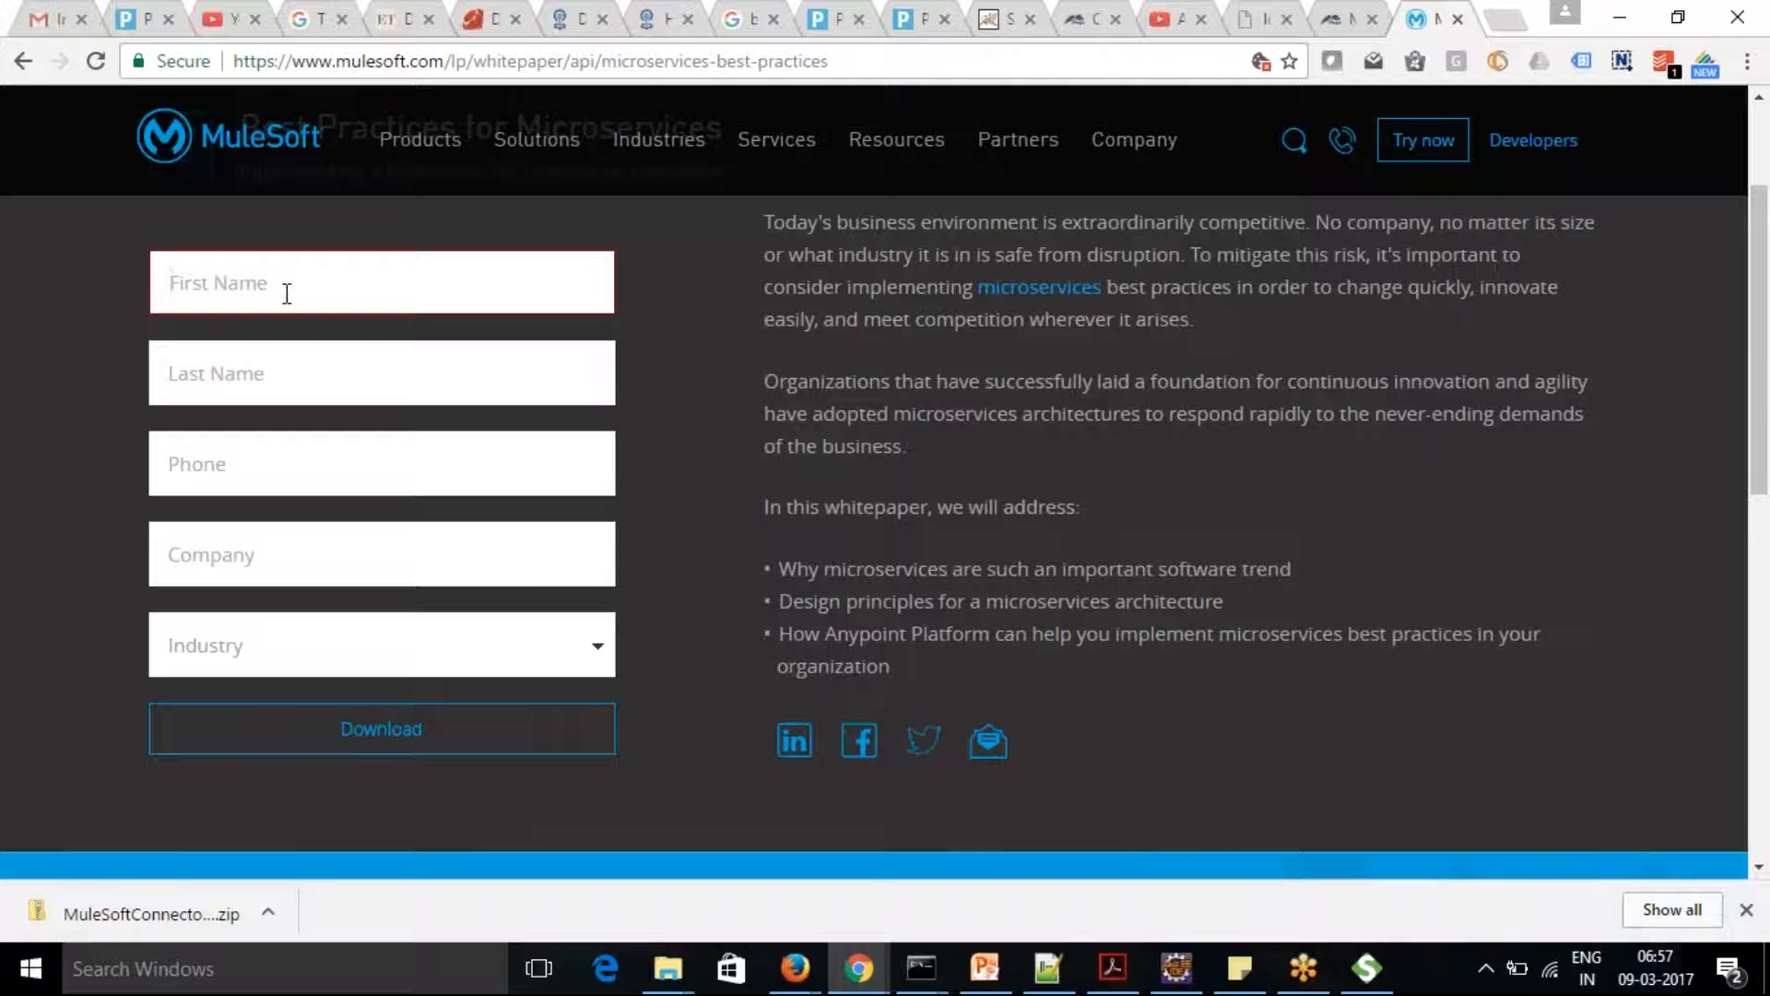
pyautogui.click(230, 336)
pyautogui.click(236, 394)
pyautogui.write('GR')
pyautogui.press('BackSpace')
pyautogui.press('BackSpace')
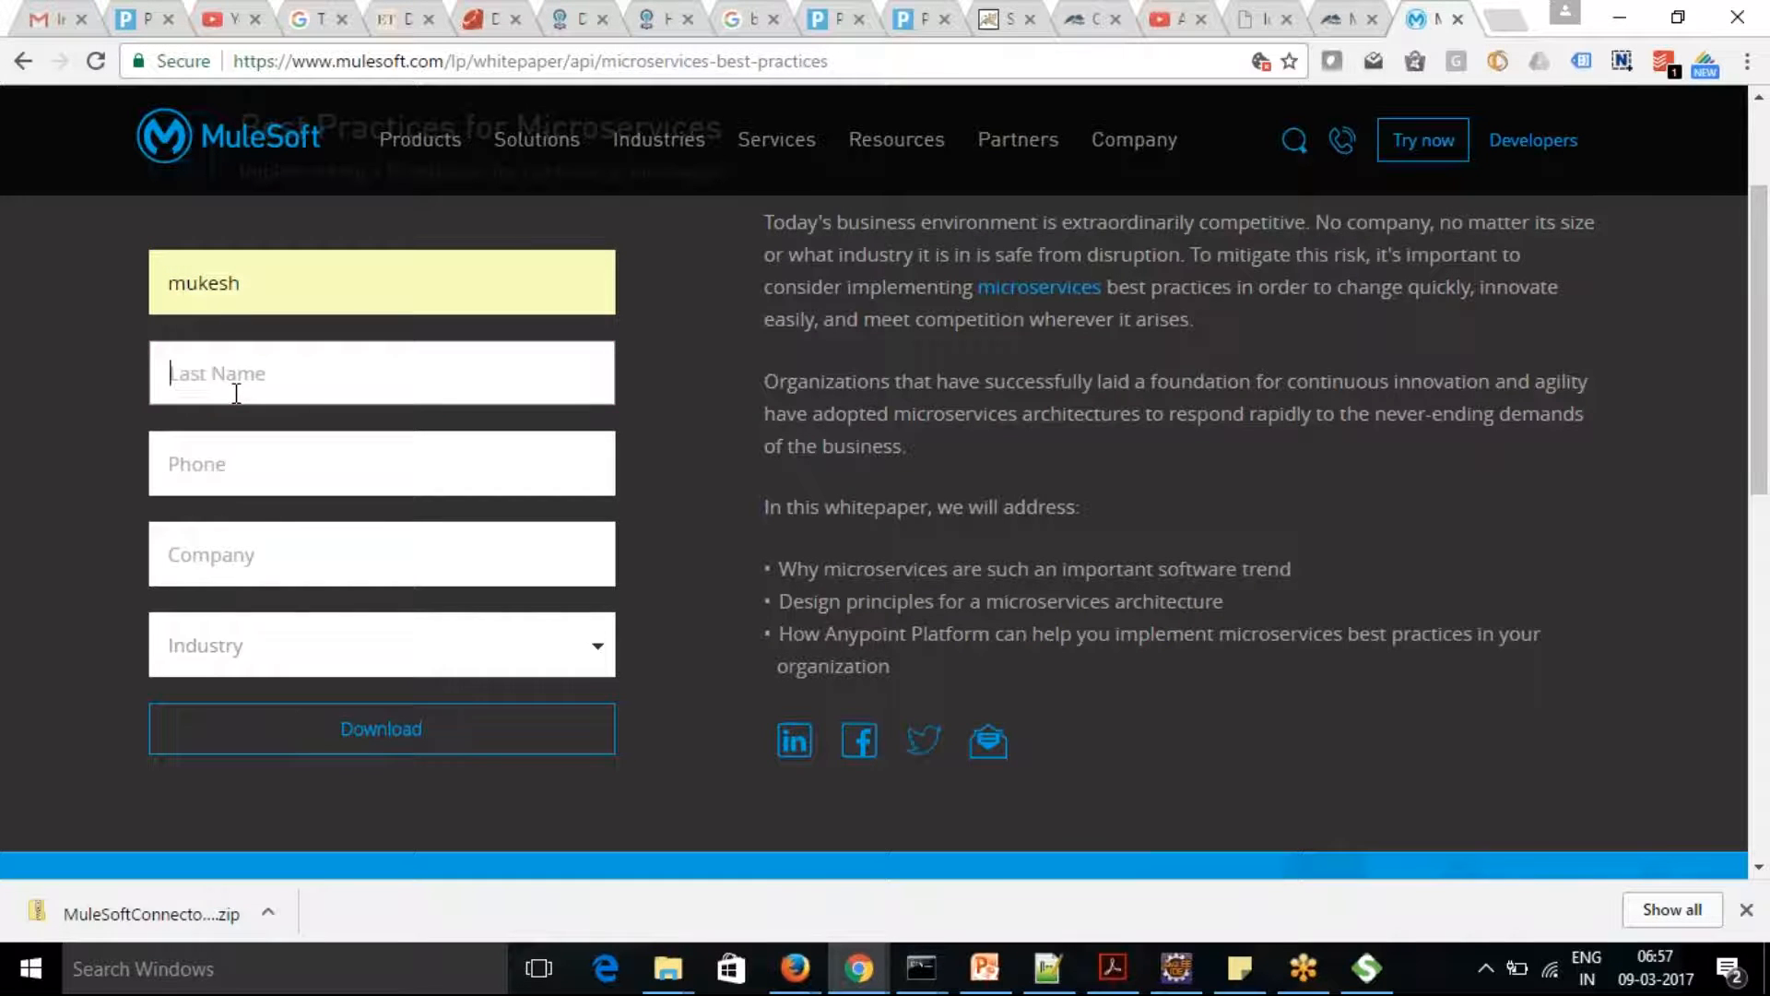
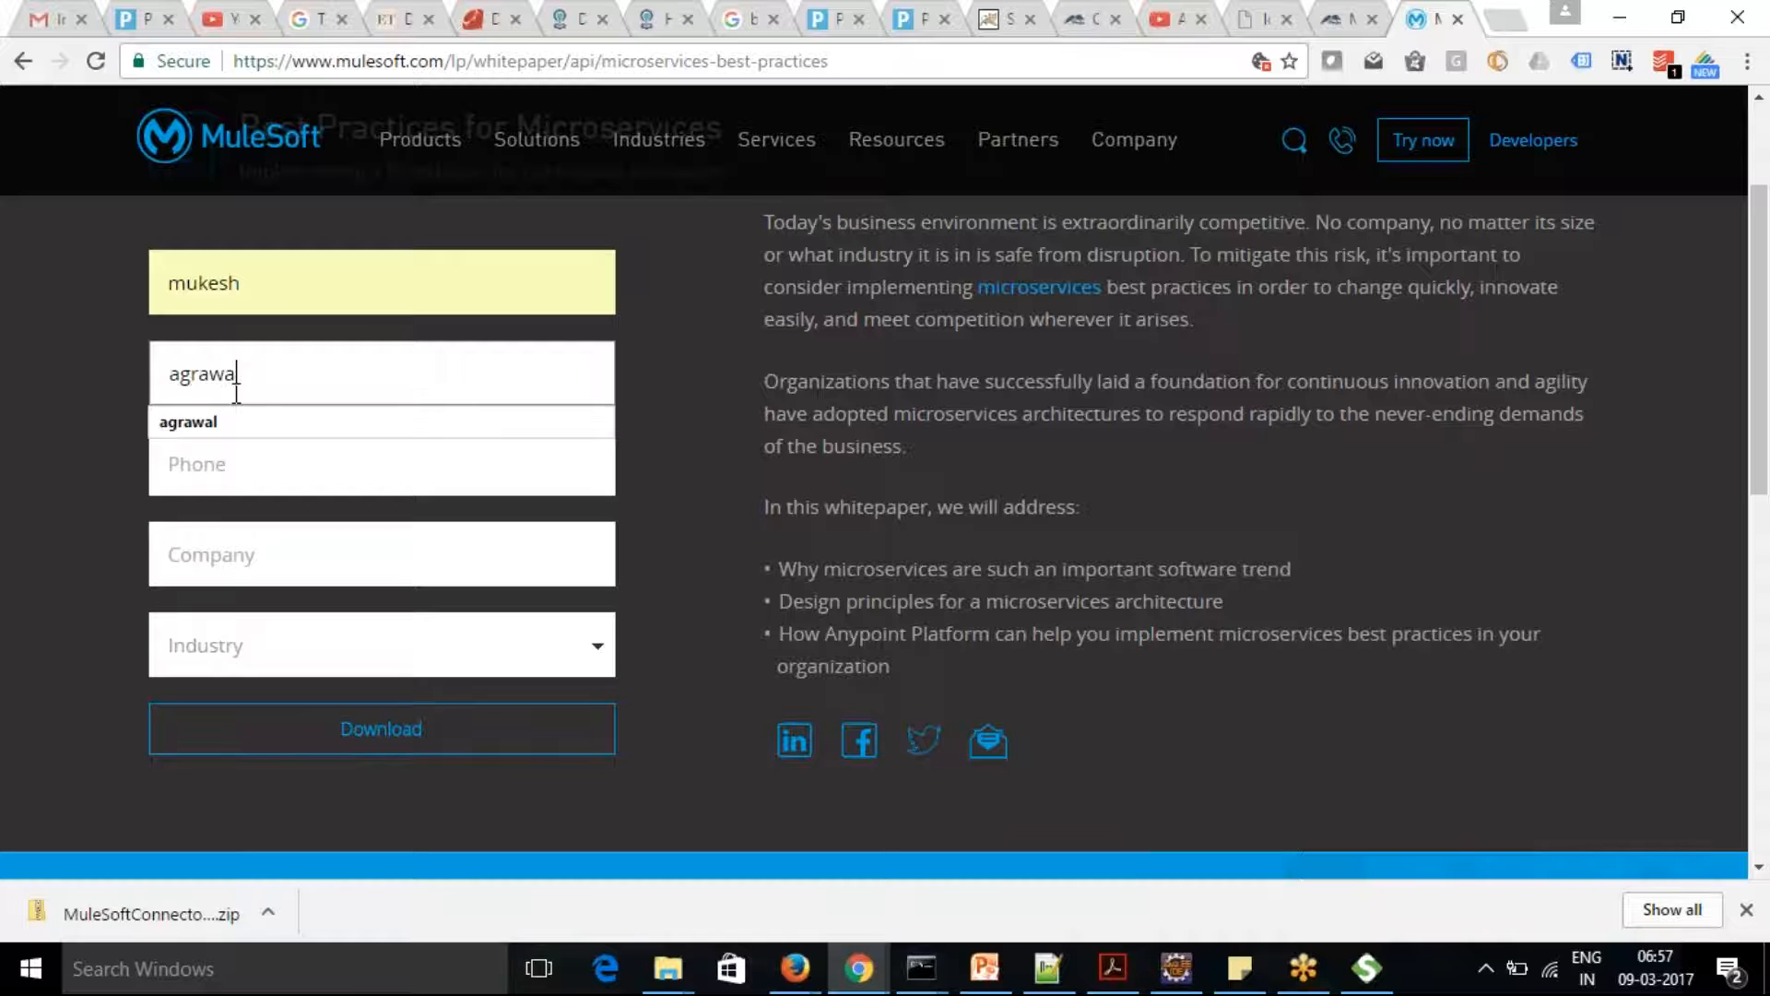
pyautogui.click(227, 435)
# Fill in the requester's phone number and enter Virtusa as the company in the download form
pyautogui.click(226, 460)
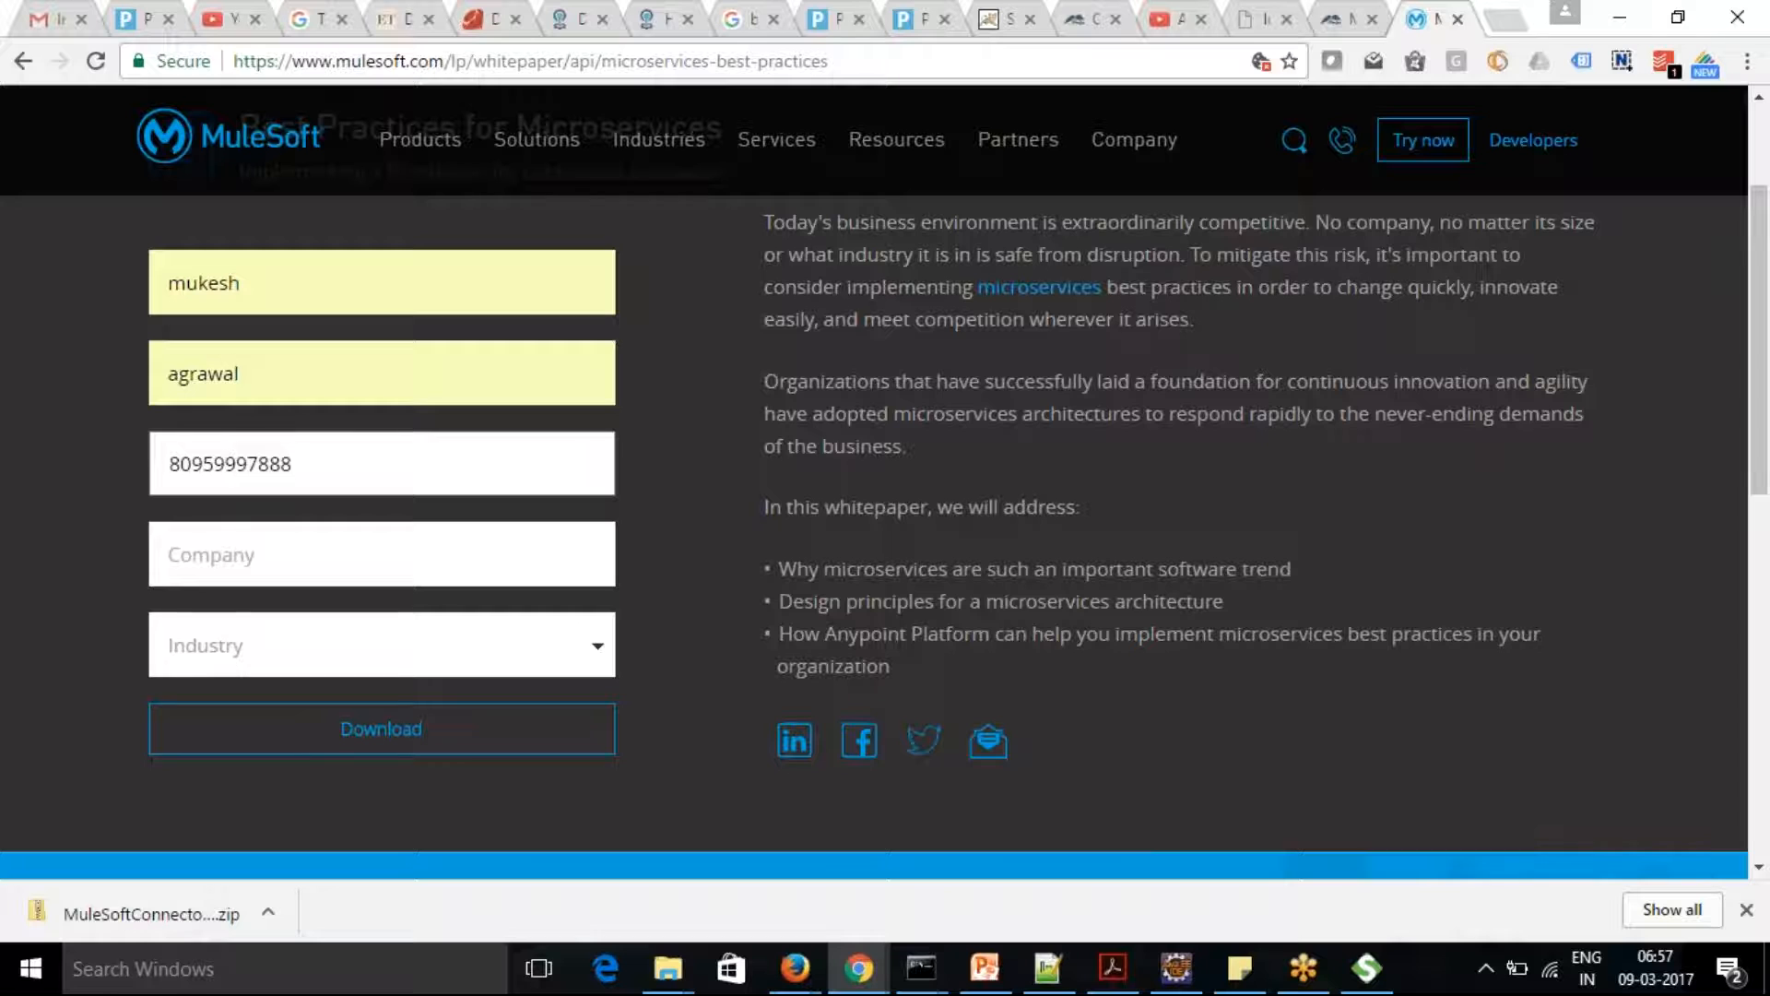
pyautogui.click(228, 543)
pyautogui.write('x')
pyautogui.press('BackSpace')
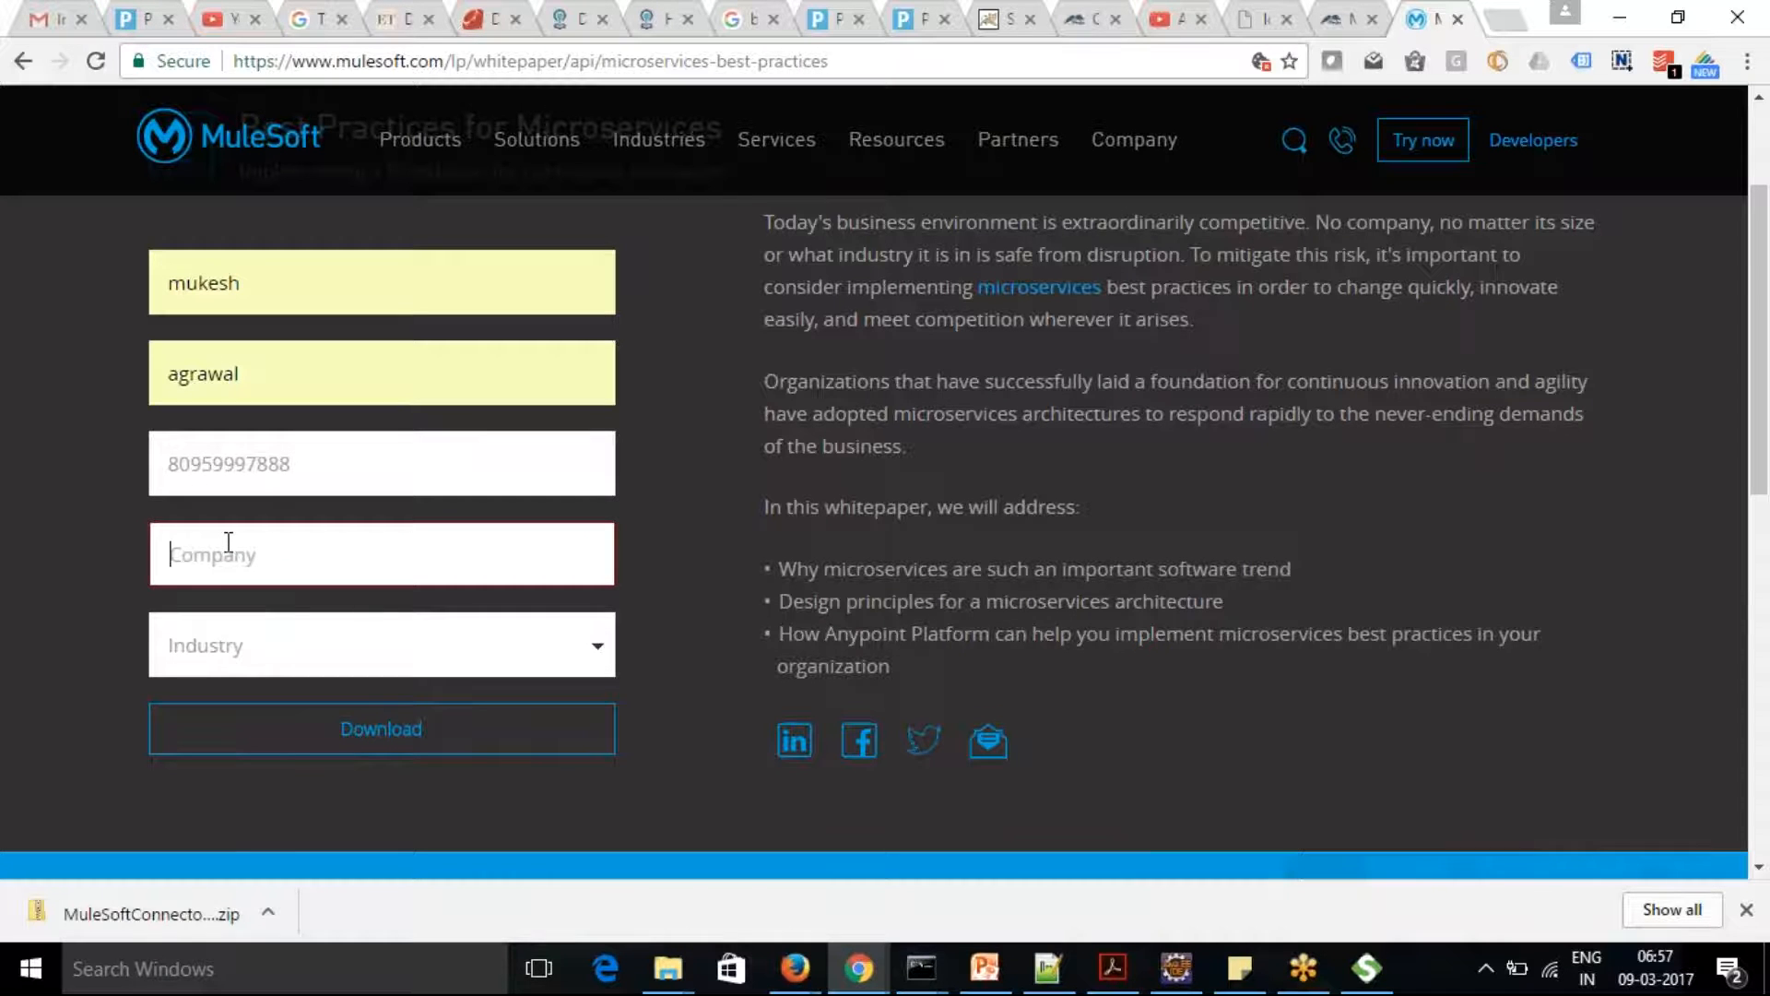
pyautogui.write('Virtusa')
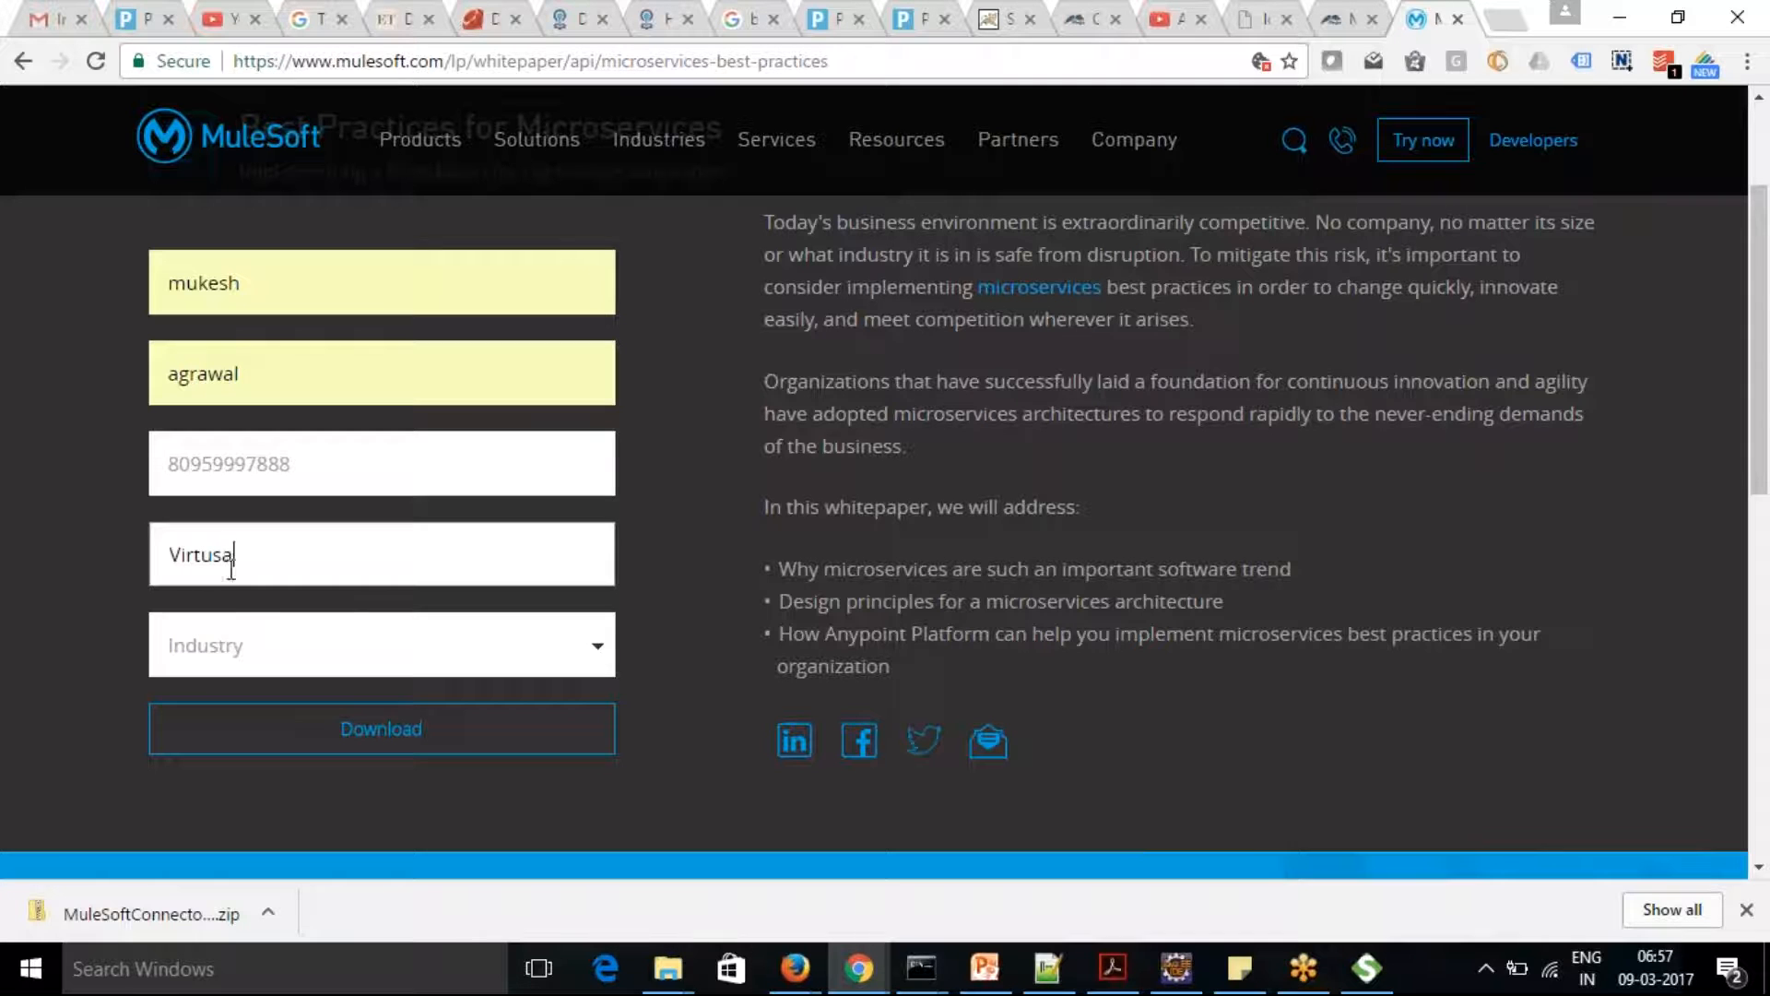
# Choose IT Services & Consulting as the industry and submit the form to download the whitepaper
pyautogui.click(238, 652)
pyautogui.click(323, 380)
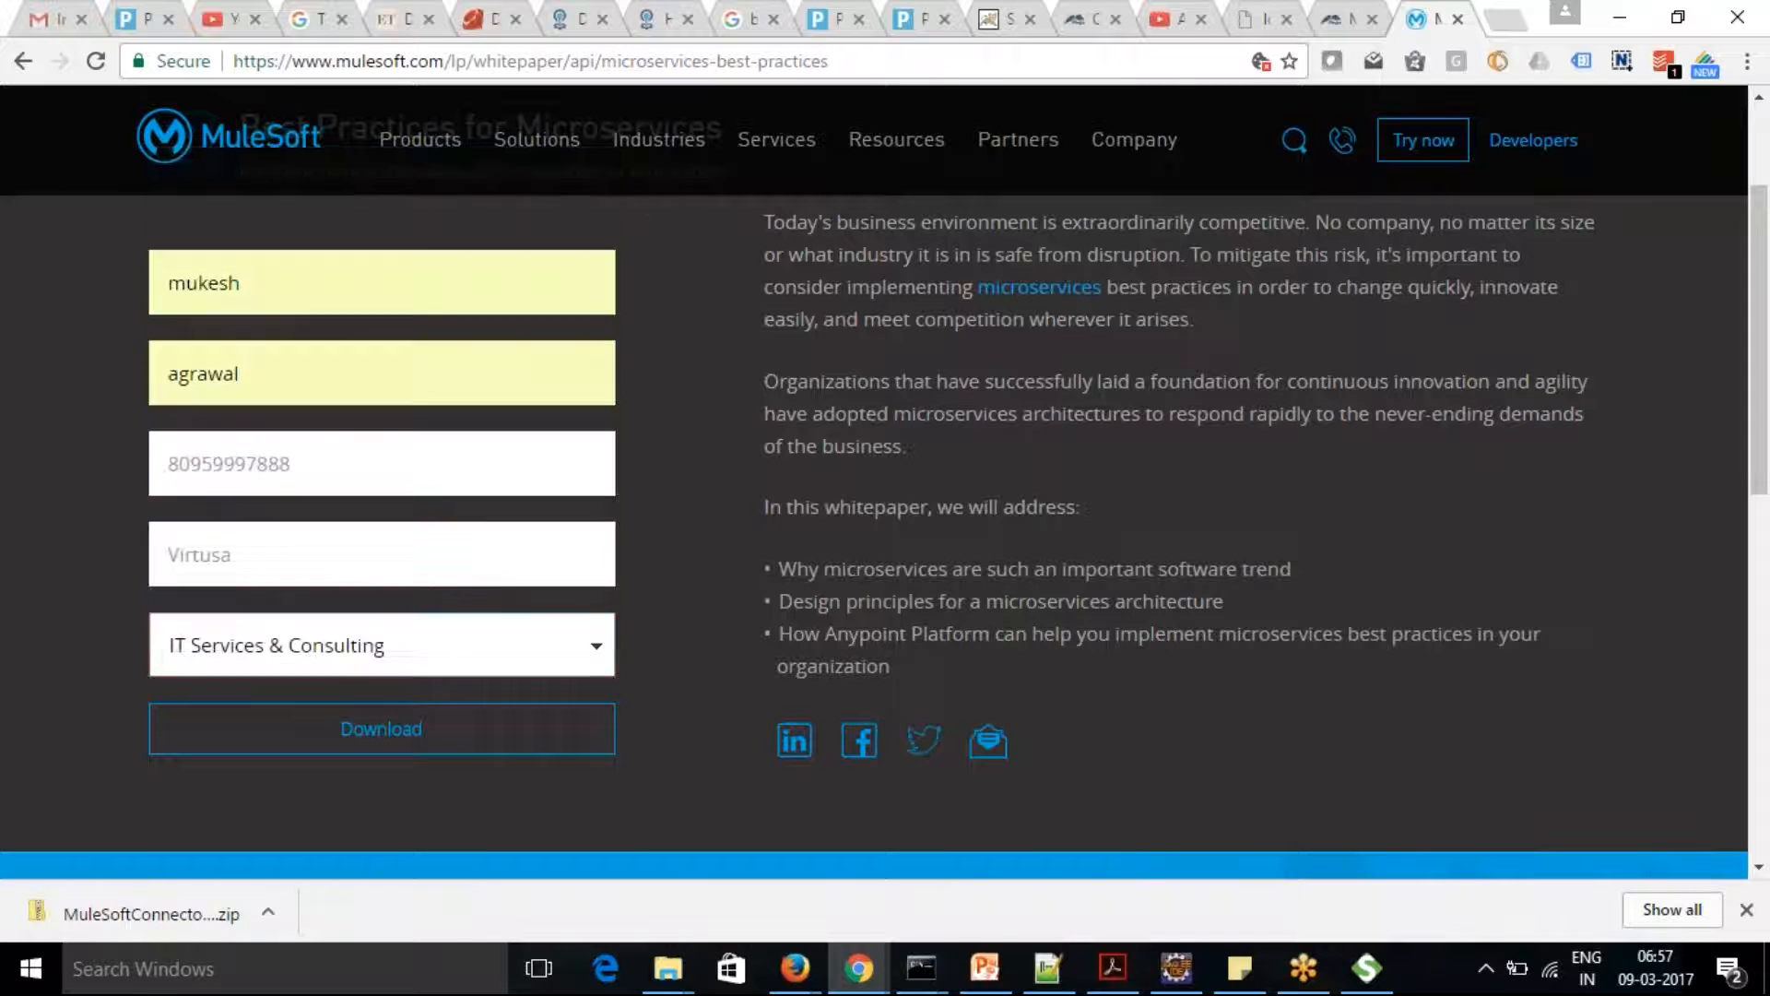
pyautogui.click(370, 733)
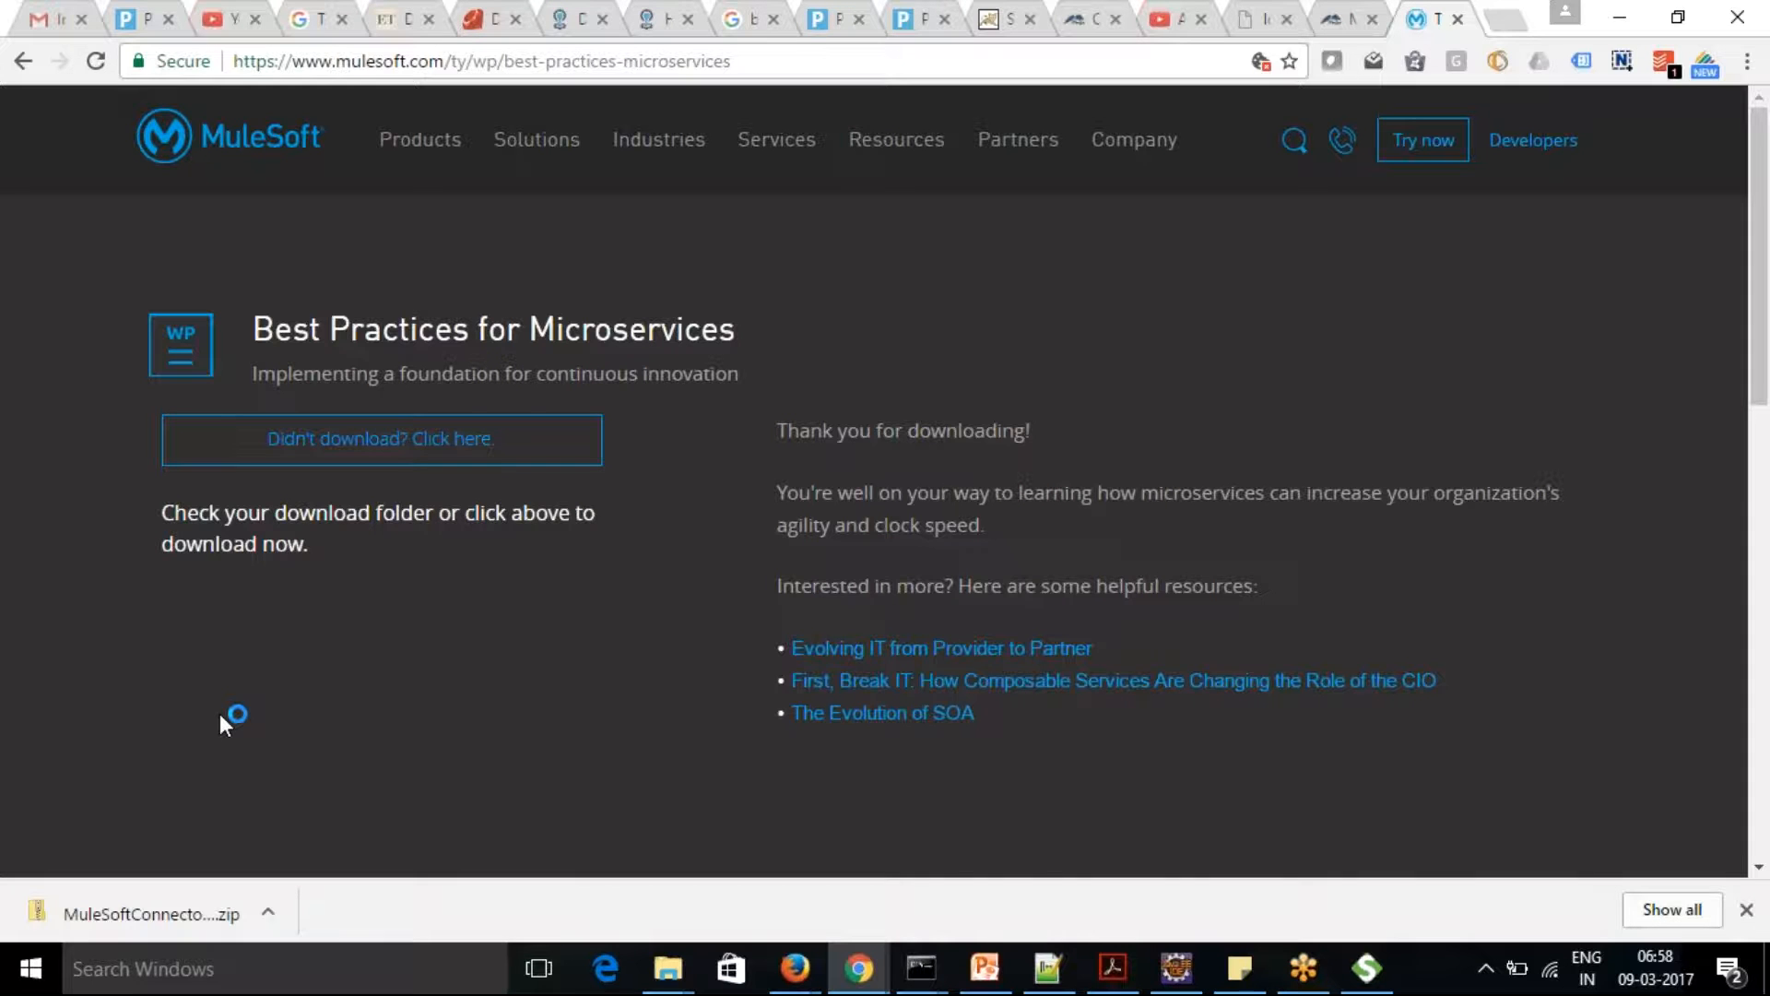
# Switch to Adobe Acrobat Reader and read the microservices whitepaper from the Executive Summary to the Consumption Modes section
pyautogui.hotkey('alt', 'Tab')
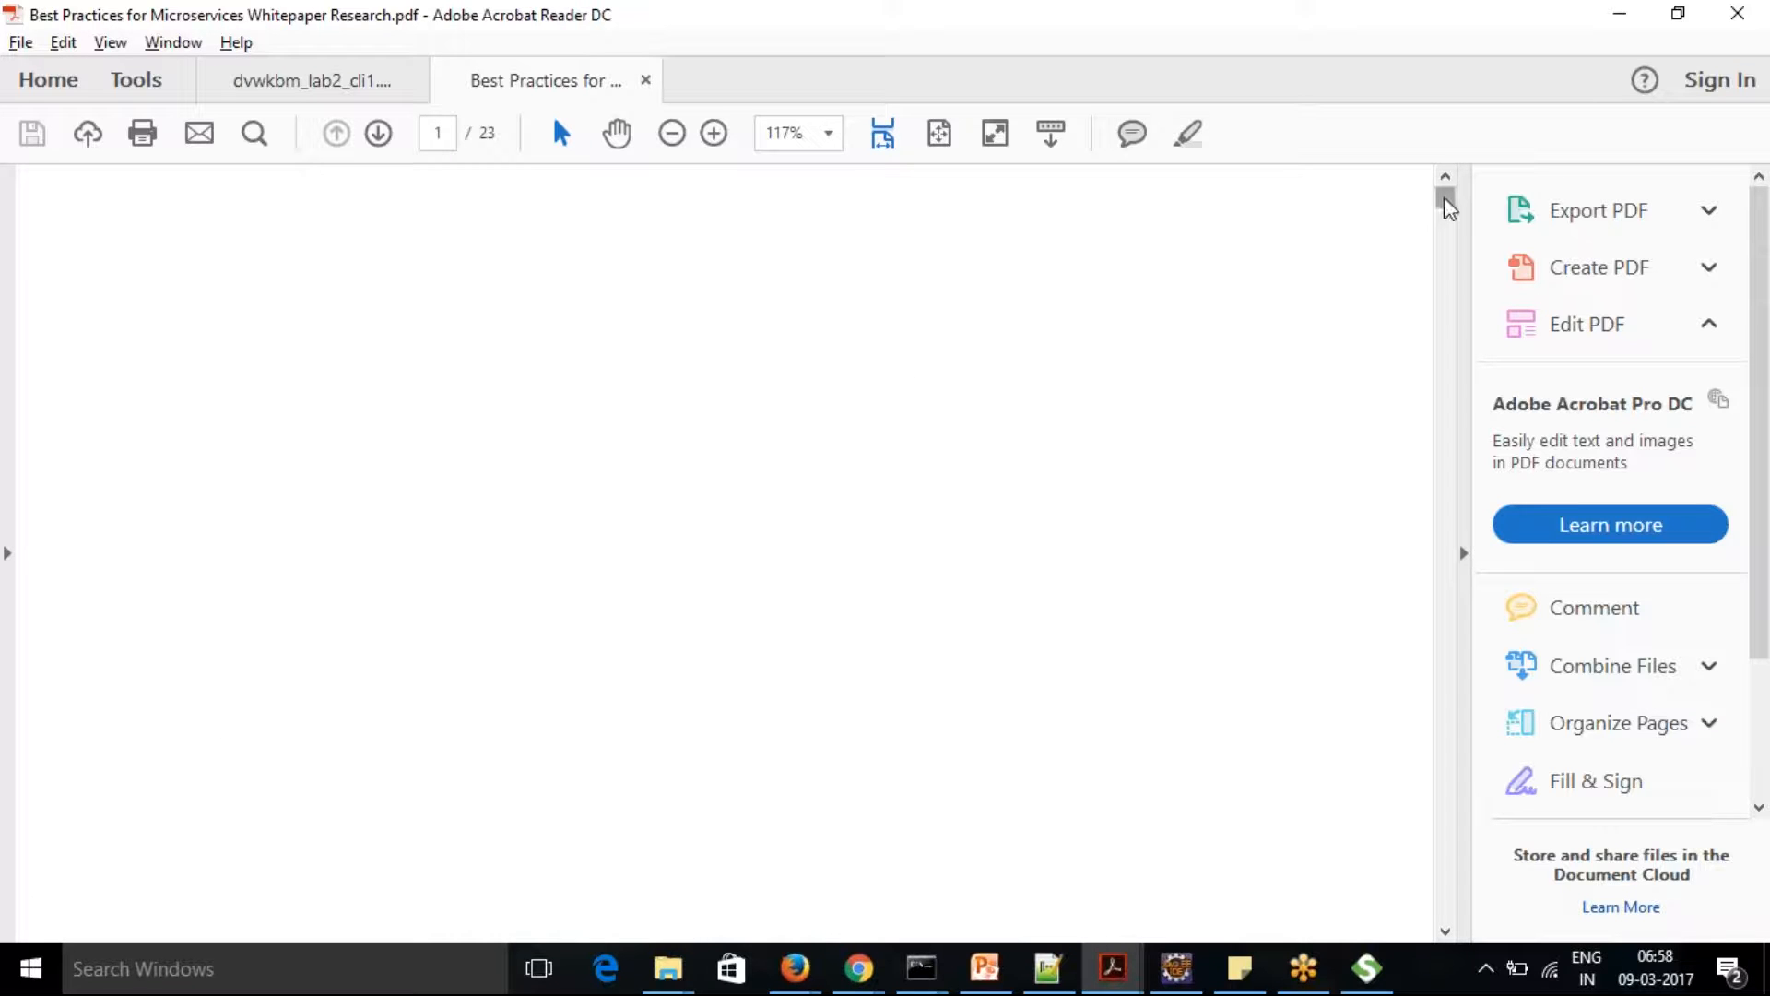
pyautogui.moveTo(1446, 205); pyautogui.dragTo(1448, 231)
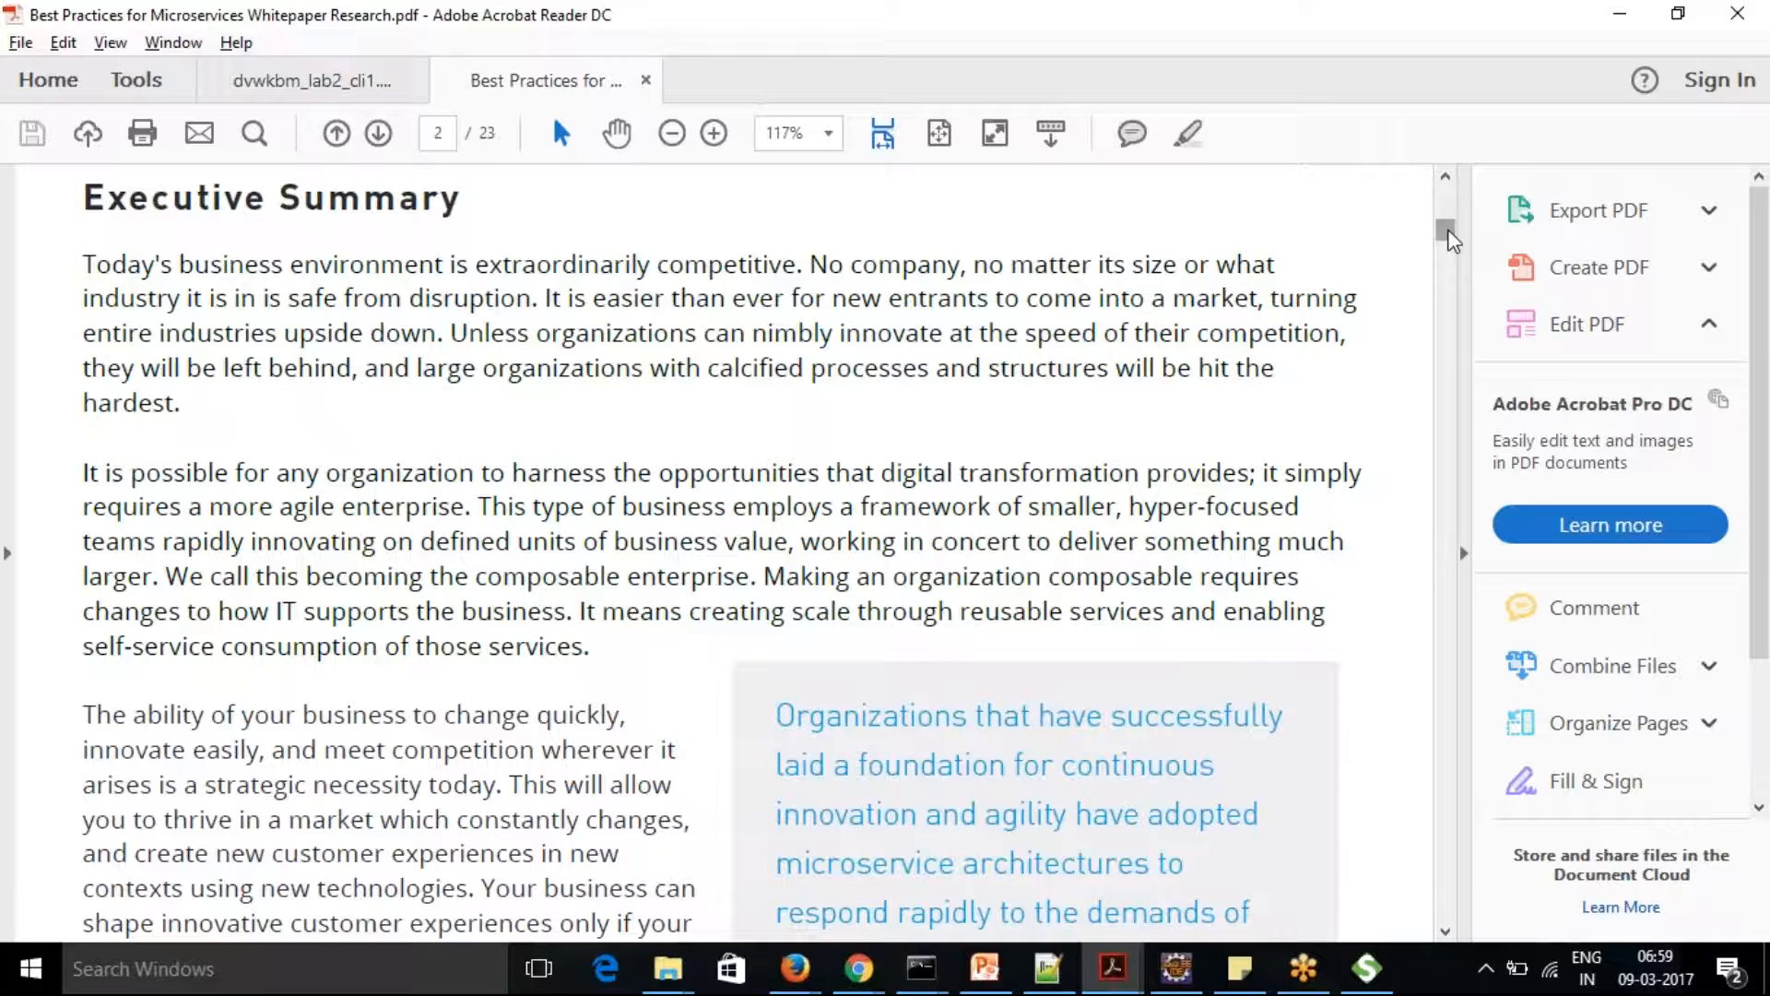
pyautogui.moveTo(1450, 240); pyautogui.dragTo(1473, 311)
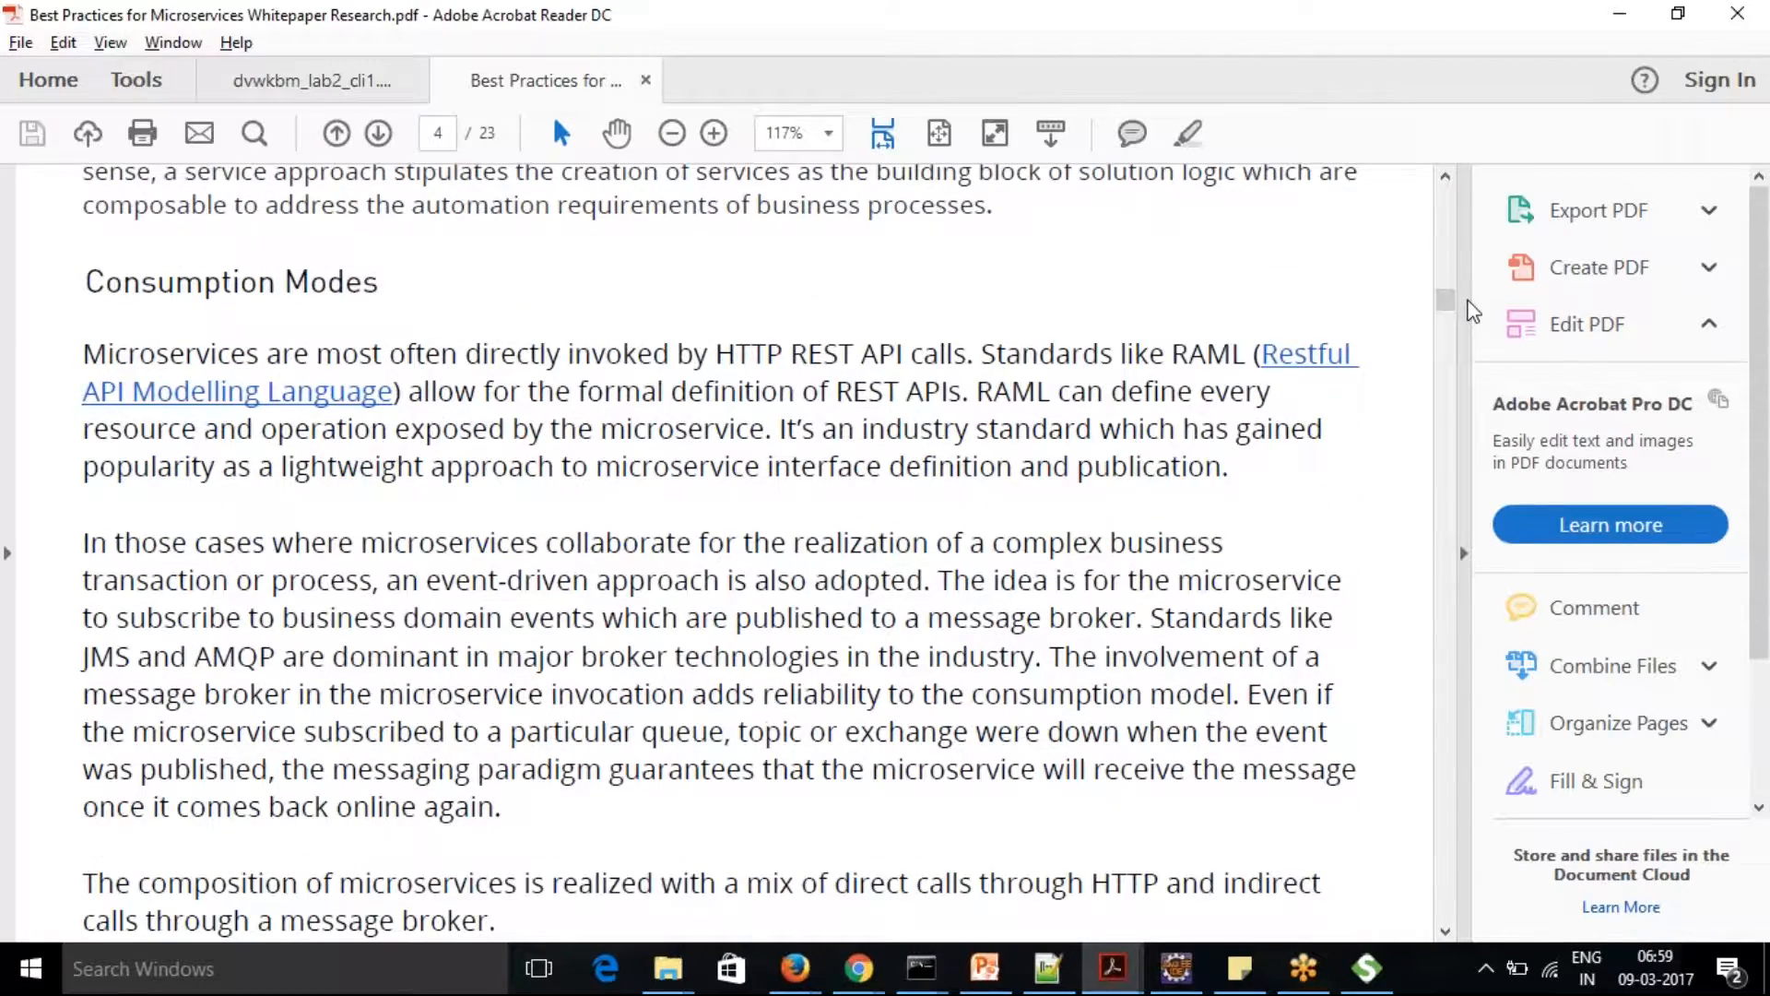